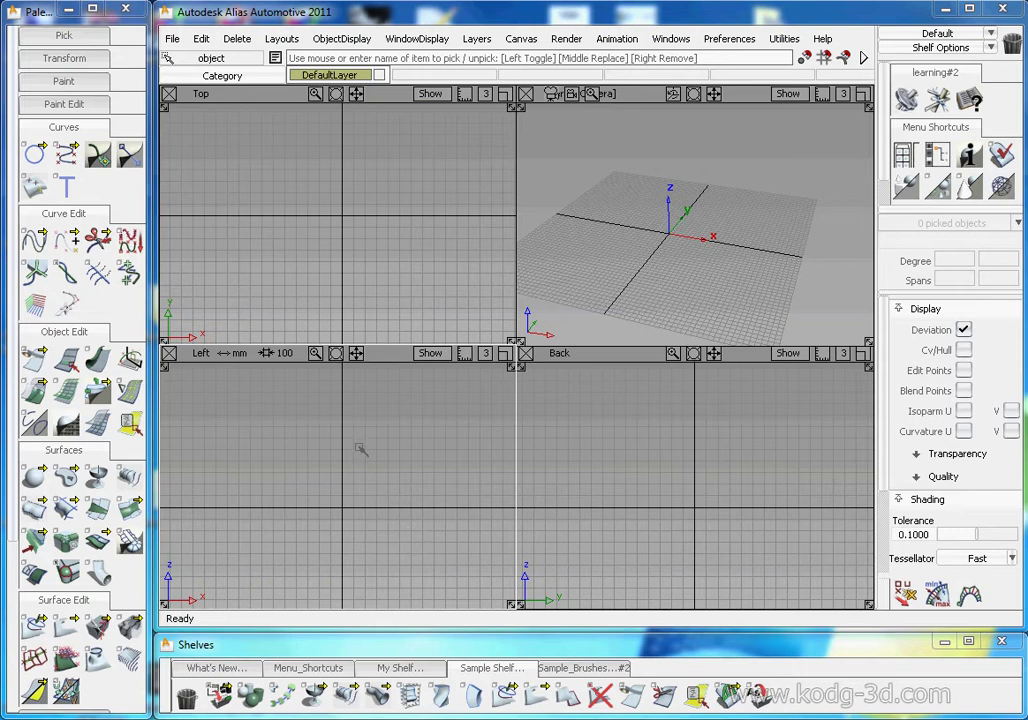
Set up the New CV Curve tool with uniform knot spacing and curve degree 3.
{"action": "right_click_drag", "start_coordinate": [423, 447], "coordinate": [388, 473], "text": "alt+shift"}
{"action": "middle_click_drag", "start_coordinate": [388, 473], "coordinate": [362, 470], "text": "alt+shift"}
{"action": "right_click_drag", "start_coordinate": [362, 470], "coordinate": [368, 481], "text": "alt+shift"}
{"action": "middle_click_drag", "start_coordinate": [368, 481], "coordinate": [416, 452], "text": "alt+shift"}
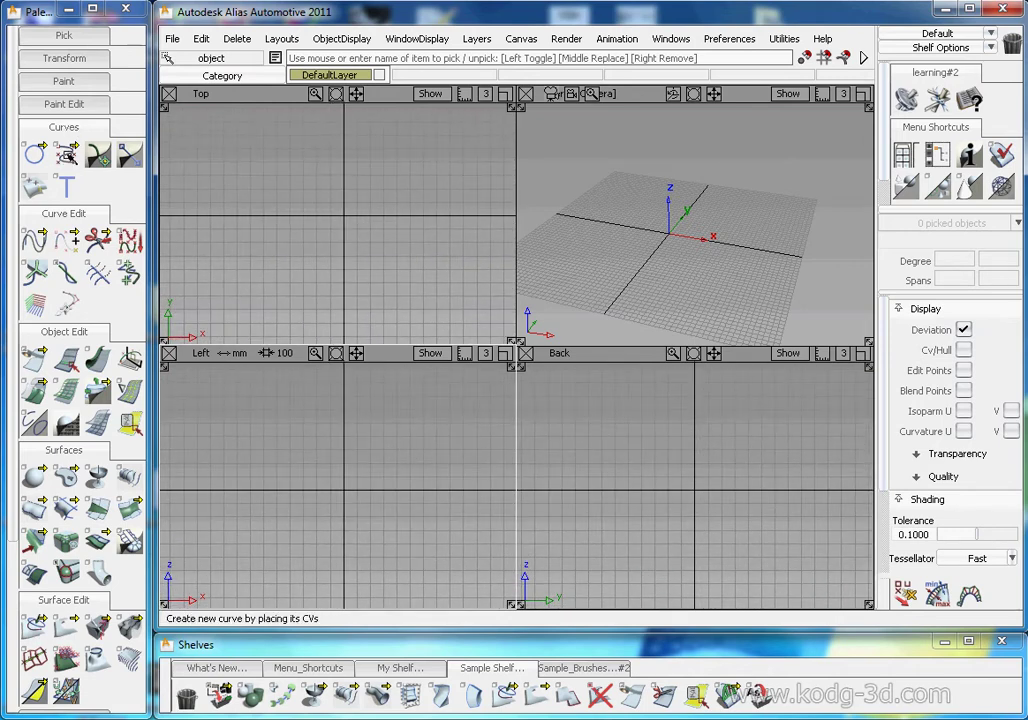
{"action": "double_click", "coordinate": [70, 152]}
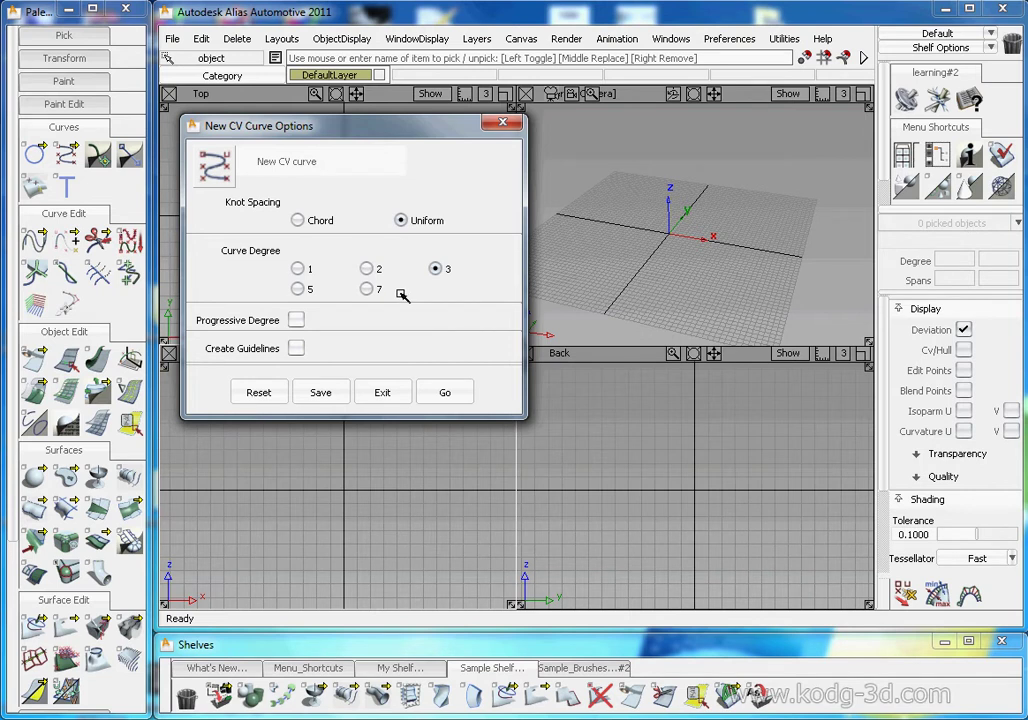
{"action": "left_click", "coordinate": [449, 392]}
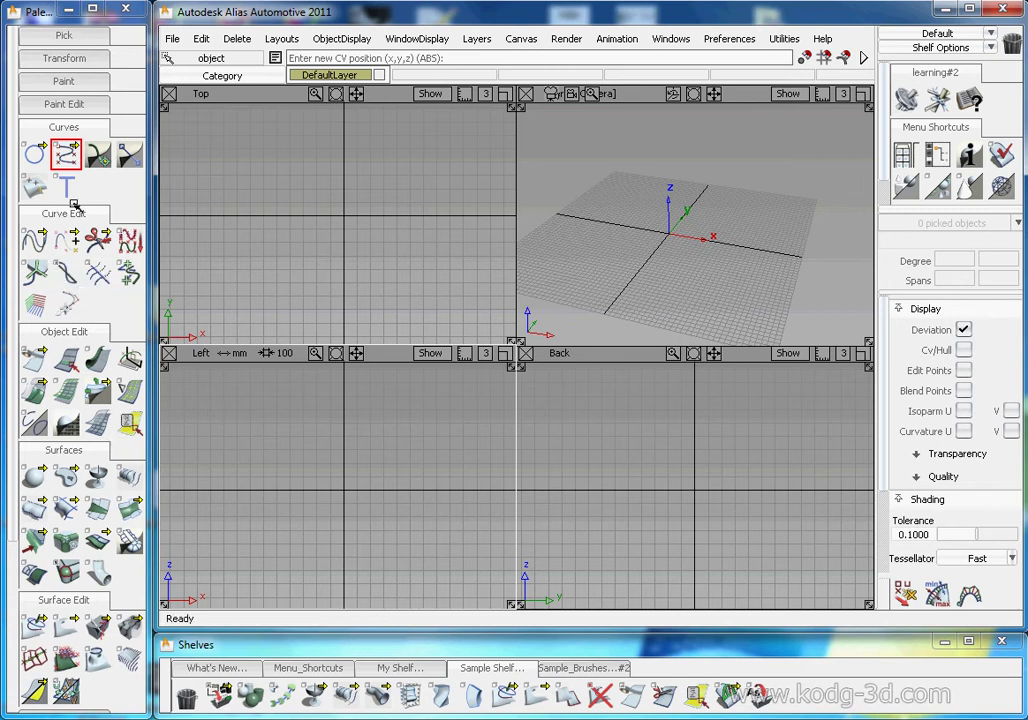
{"action": "double_click", "coordinate": [66, 153]}
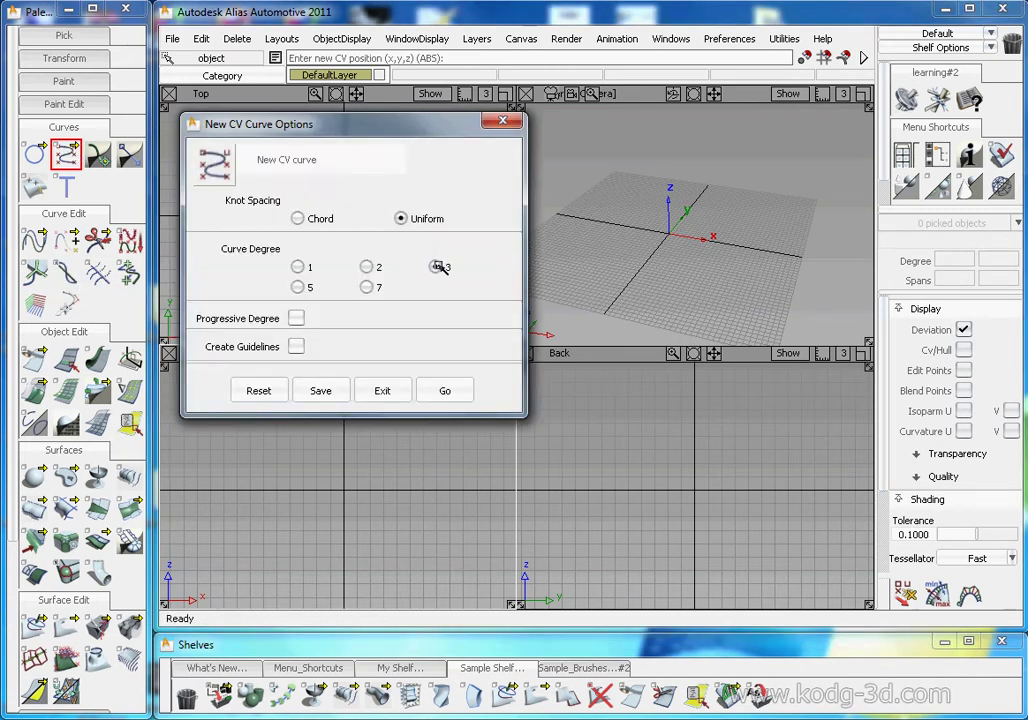
{"action": "left_click", "coordinate": [445, 391]}
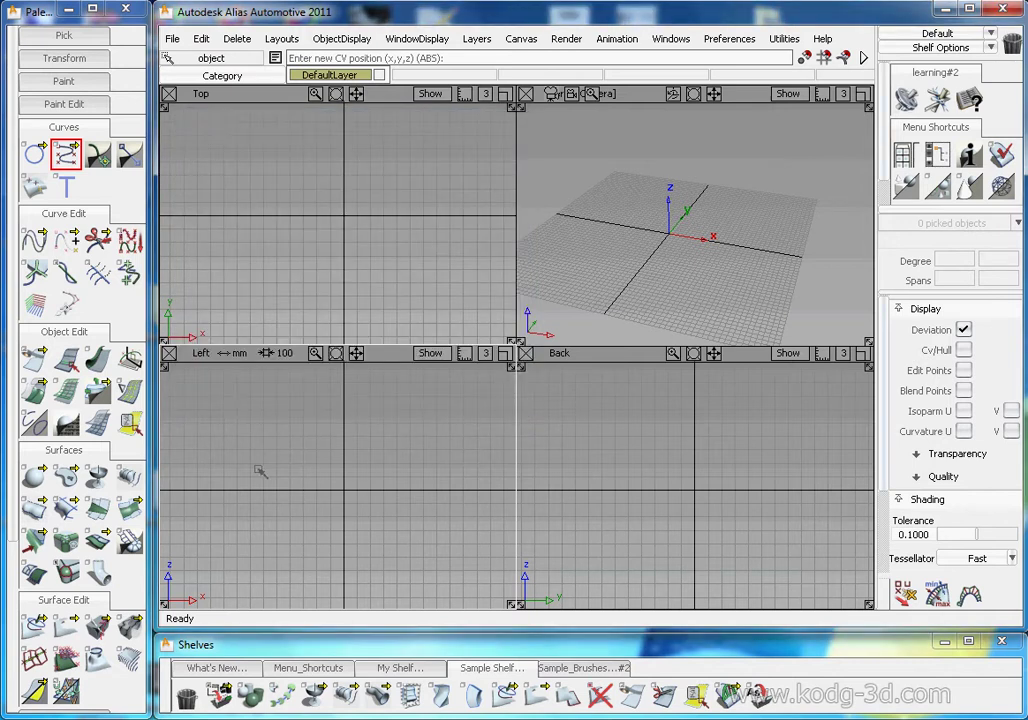
Draw a four-CV curve in the Left view from about X -435, Z 375 horizontally to X 1083, ending straight below at Z 0.
{"action": "left_click_drag", "start_coordinate": [296, 445], "coordinate": [285, 440]}
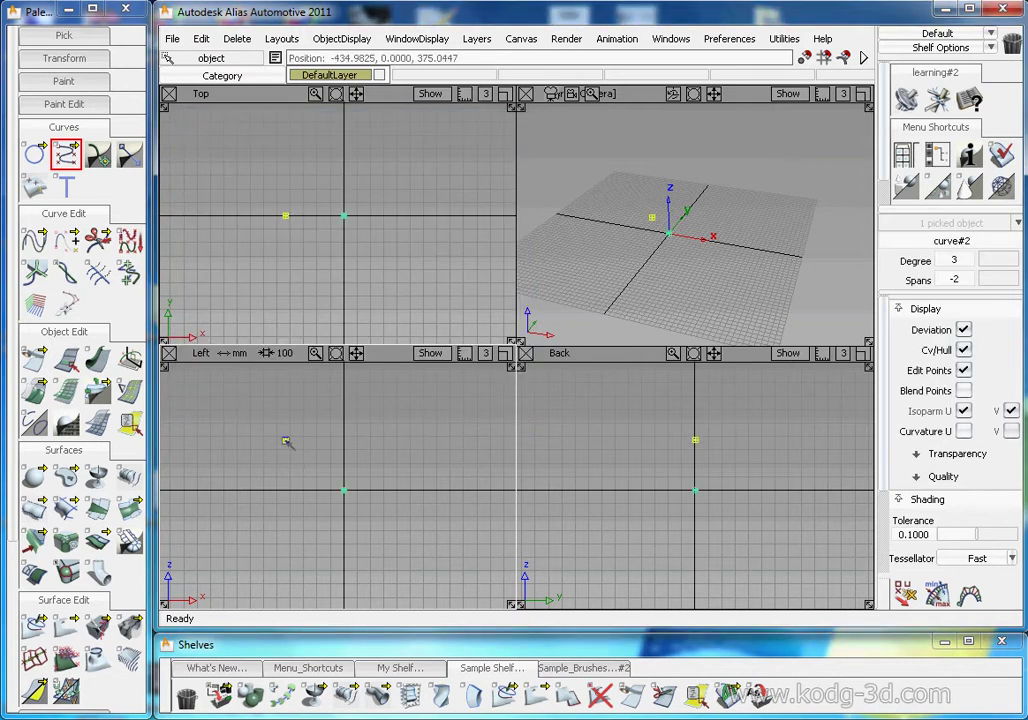
{"action": "middle_click_drag", "start_coordinate": [355, 459], "coordinate": [359, 462]}
{"action": "left_click_drag", "start_coordinate": [362, 464], "coordinate": [401, 459]}
{"action": "left_click_drag", "start_coordinate": [475, 457], "coordinate": [493, 467]}
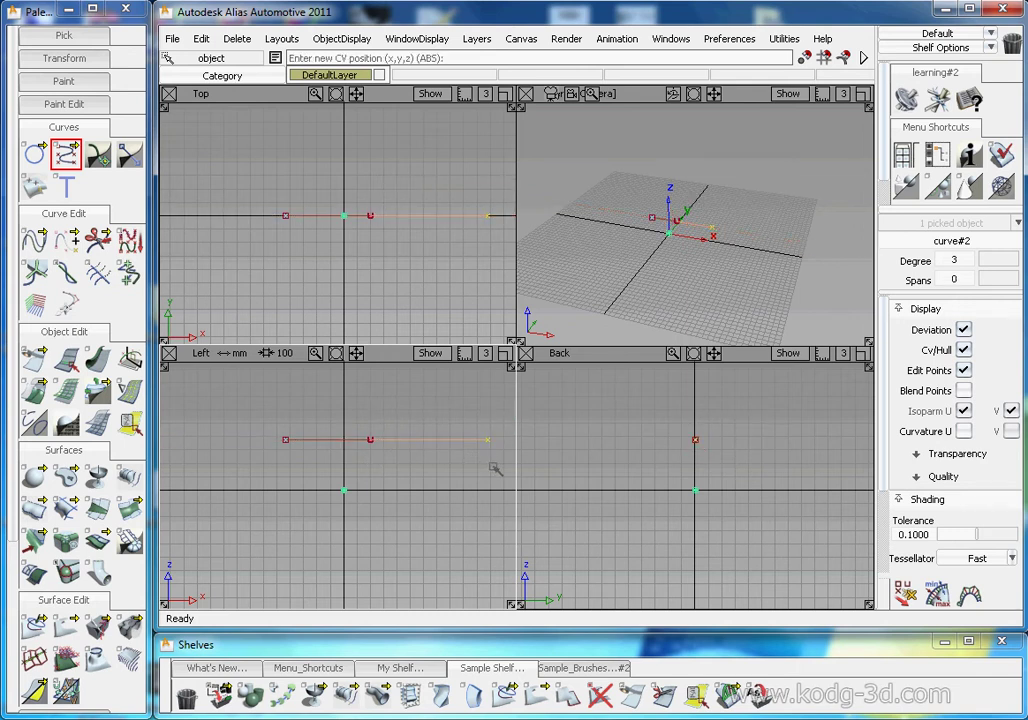
{"action": "right_click_drag", "start_coordinate": [441, 456], "coordinate": [429, 454], "text": "alt+shift"}
{"action": "middle_click_drag", "start_coordinate": [429, 454], "coordinate": [323, 464], "text": "alt+shift"}
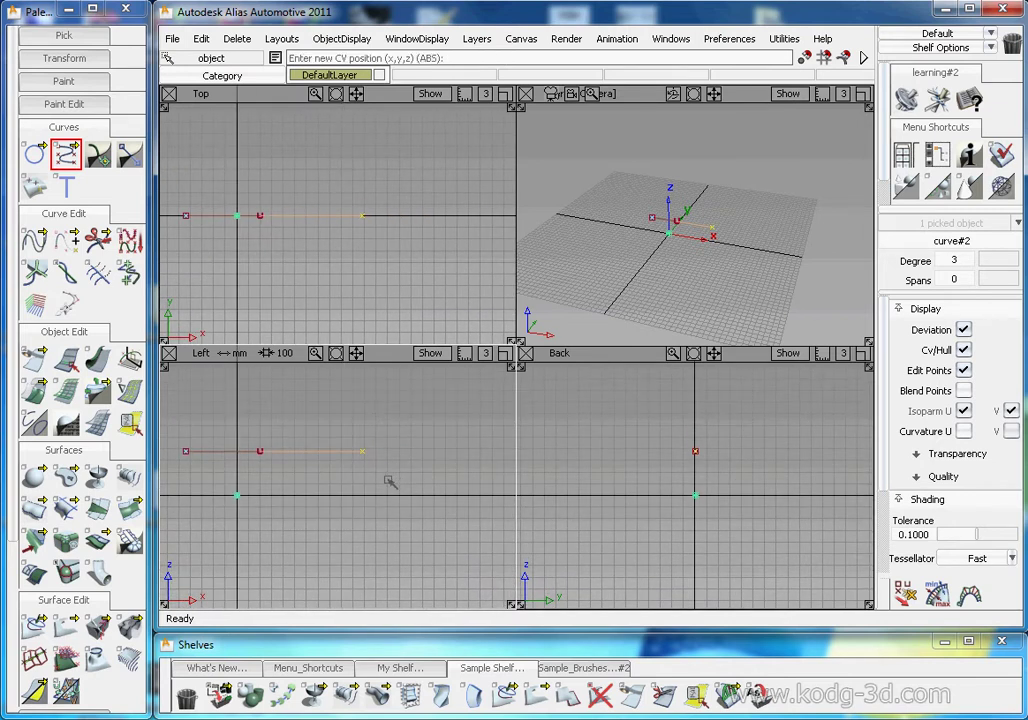
{"action": "left_click_drag", "start_coordinate": [387, 481], "coordinate": [388, 500]}
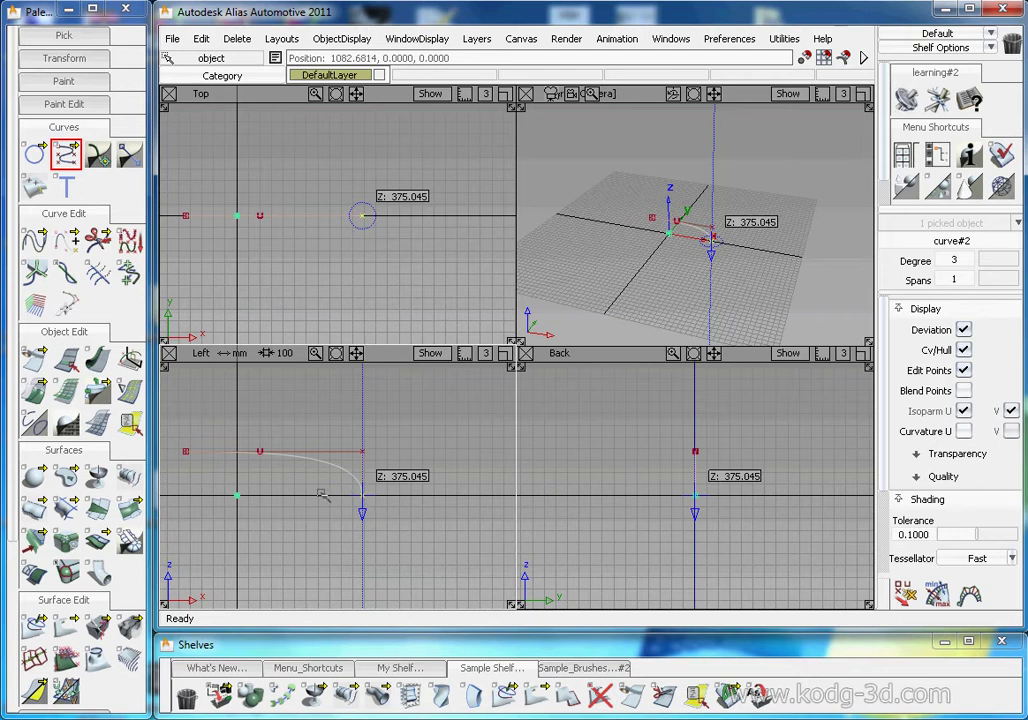
{"action": "mouse_move", "coordinate": [387, 499]}
{"action": "right_mouse_down"}
{"action": "mouse_move", "coordinate": [494, 501]}
{"action": "mouse_move", "coordinate": [336, 499]}
{"action": "mouse_move", "coordinate": [400, 501]}
{"action": "right_mouse_up"}
{"action": "middle_click_drag", "start_coordinate": [375, 466], "coordinate": [428, 459], "text": "alt+shift"}
{"action": "right_click_drag", "start_coordinate": [428, 459], "coordinate": [455, 452], "text": "alt+shift"}
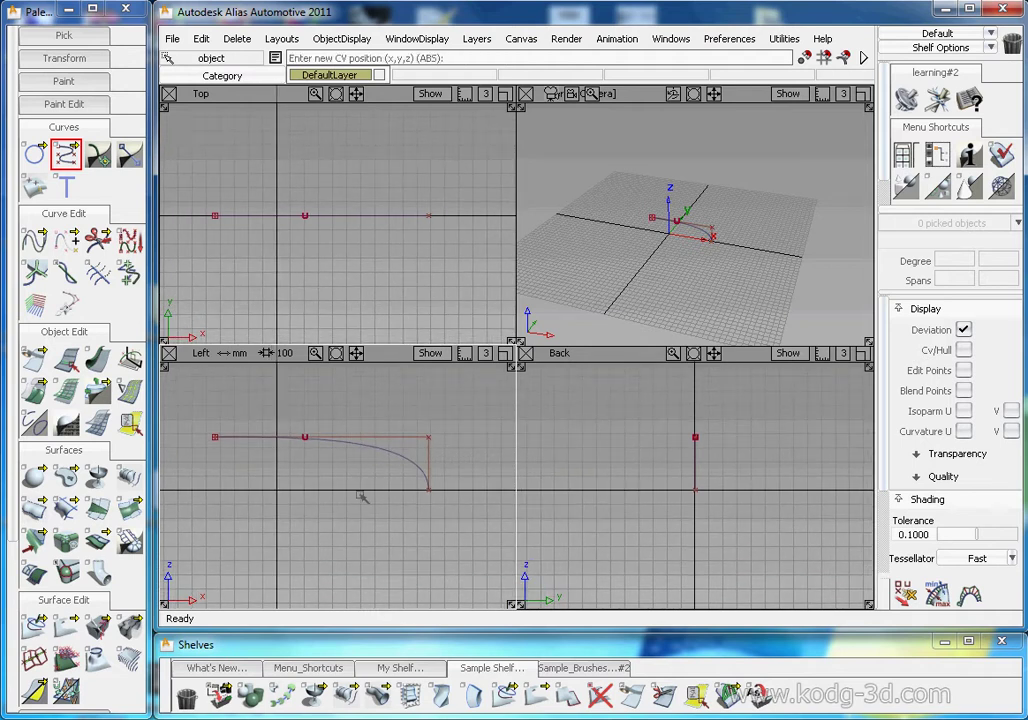
Pick the curve, make it symmetric about the vertical centre plane with Symmetric Modeling, and deselect everything.
{"action": "left_click_drag", "start_coordinate": [354, 416], "coordinate": [356, 428], "text": "ctrl+shift"}
{"action": "left_click", "coordinate": [357, 431]}
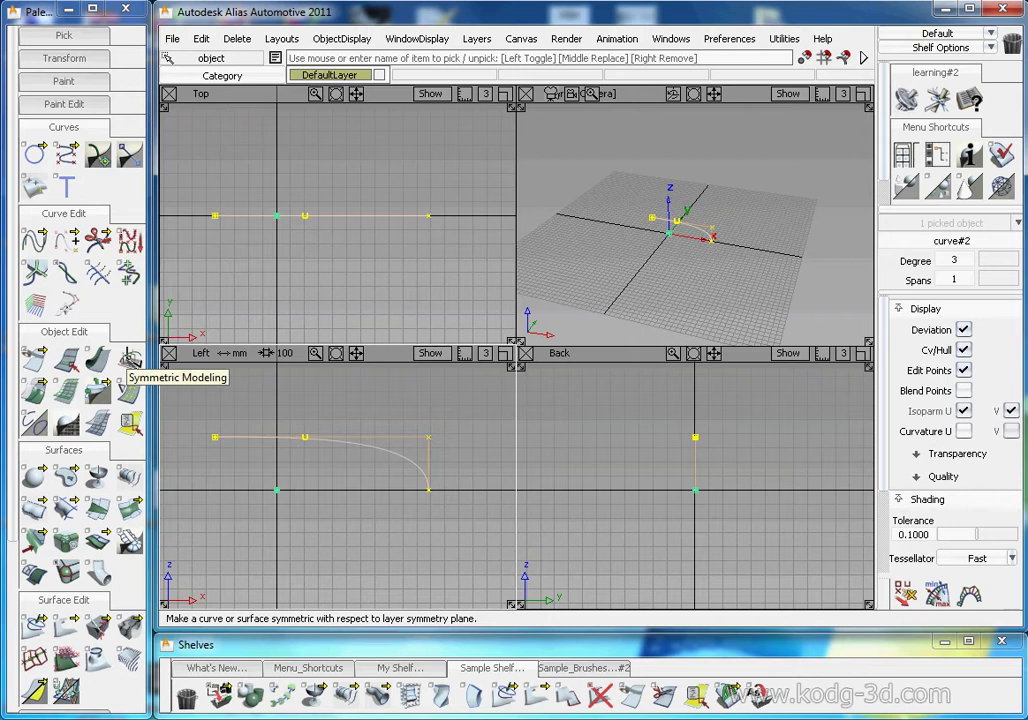
{"action": "left_click", "coordinate": [129, 358]}
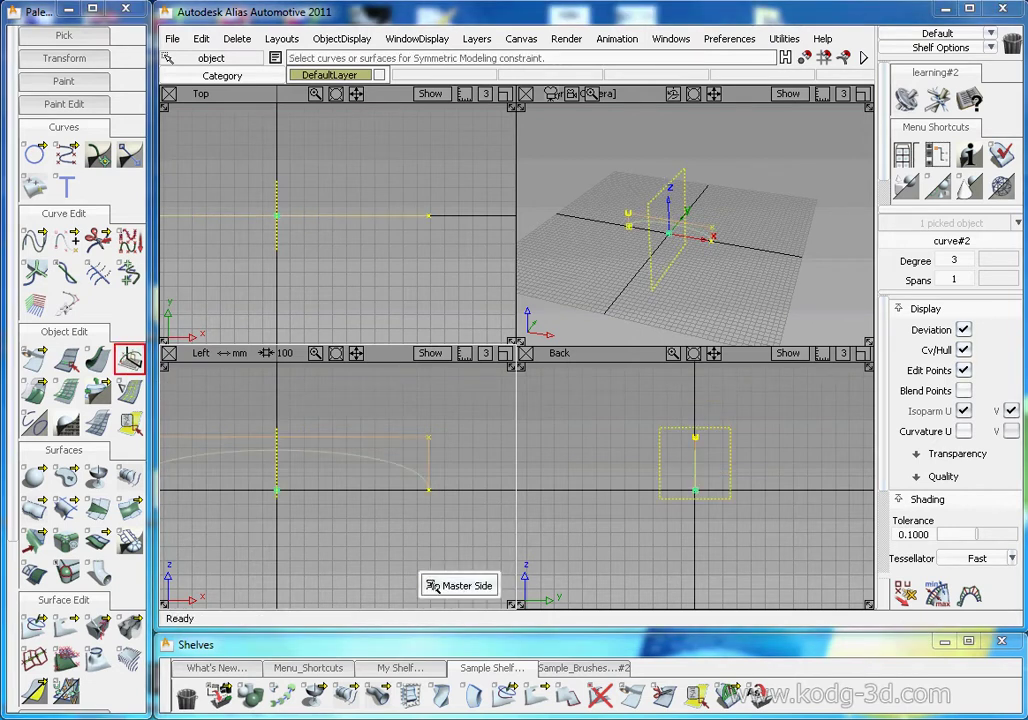
{"action": "right_click_drag", "start_coordinate": [421, 480], "coordinate": [379, 503], "text": "alt+shift"}
{"action": "middle_click_drag", "start_coordinate": [369, 502], "coordinate": [416, 488], "text": "alt+shift"}
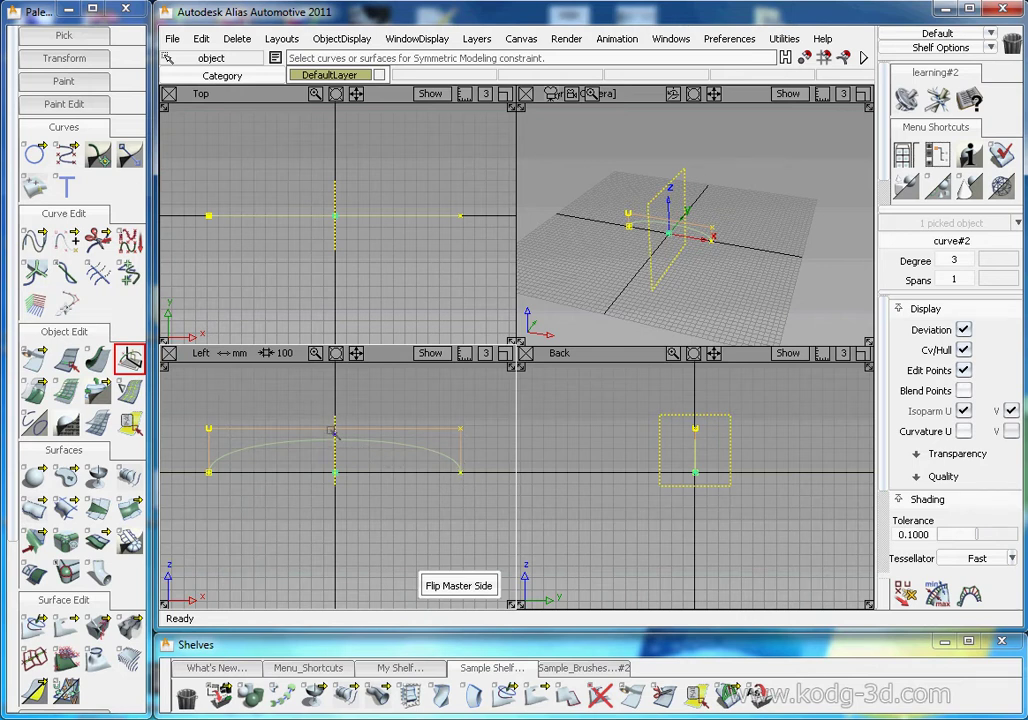
{"action": "left_click_drag", "start_coordinate": [361, 444], "coordinate": [353, 398], "text": "ctrl+shift"}
{"action": "left_click_drag", "start_coordinate": [352, 398], "coordinate": [359, 467], "text": "ctrl+shift"}
Maximize the perspective view of the symmetric curve.
{"action": "left_click_drag", "start_coordinate": [708, 243], "coordinate": [814, 203], "text": "alt+shift"}
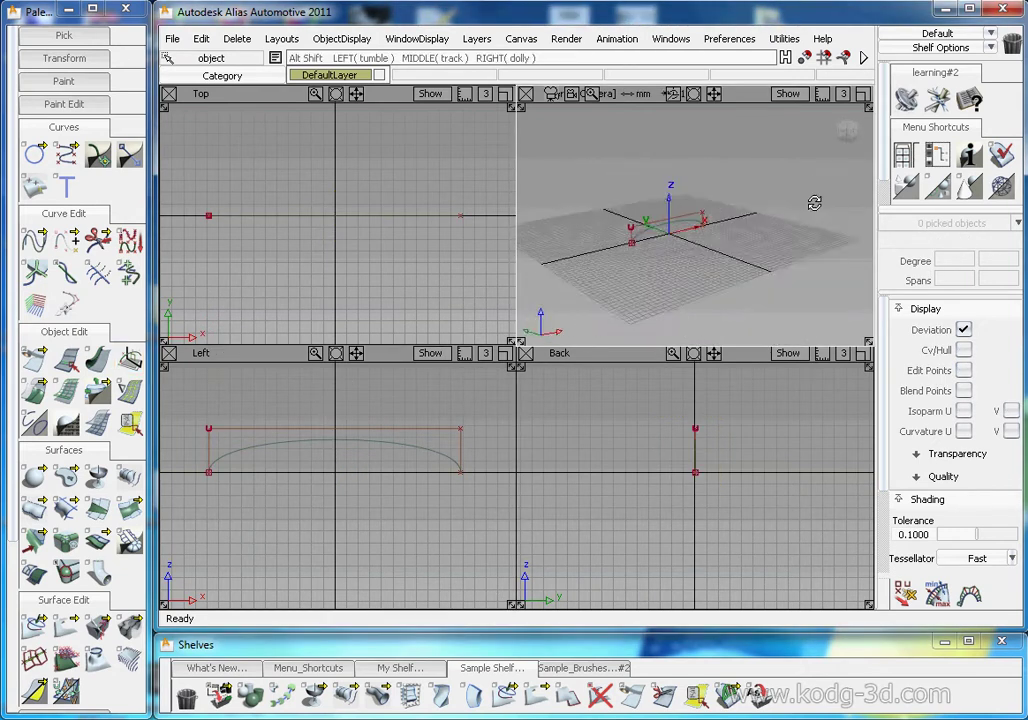
{"action": "left_click", "coordinate": [864, 94]}
{"action": "left_click_drag", "start_coordinate": [520, 325], "coordinate": [682, 404], "text": "alt+shift"}
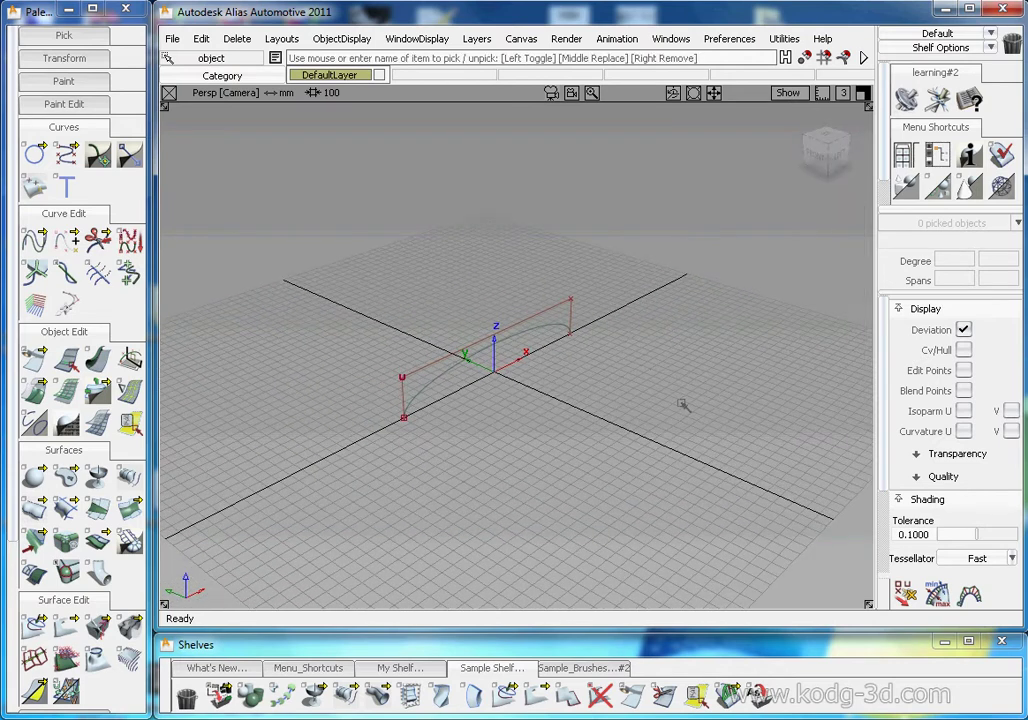
Try to turn on symmetry for DefaultLayer.
{"action": "right_click", "coordinate": [330, 75]}
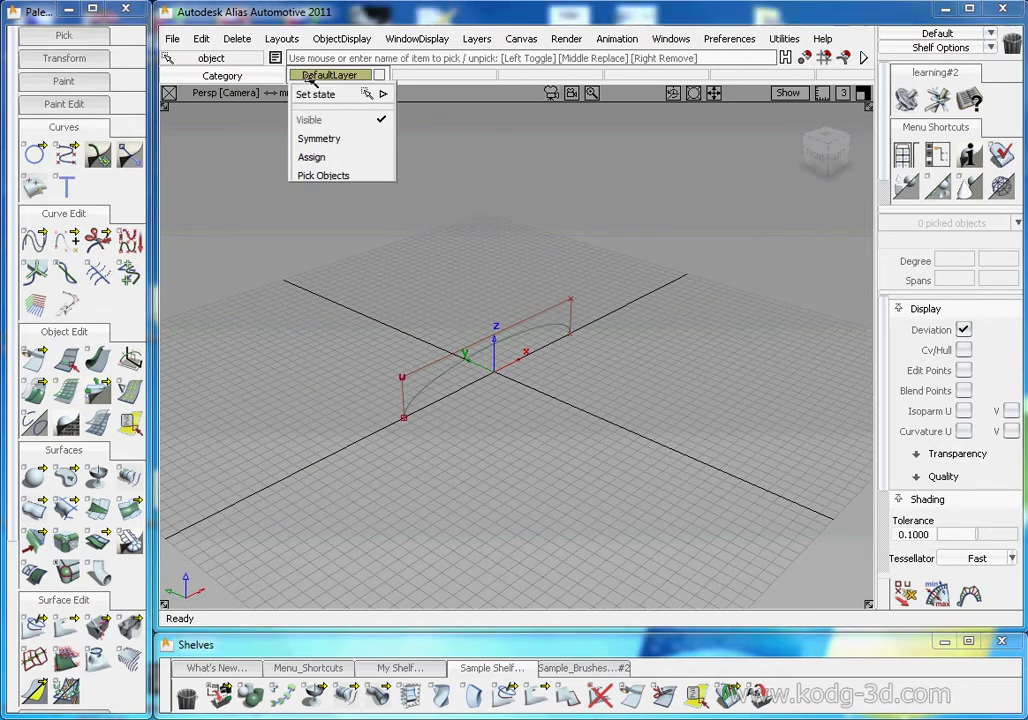
{"action": "left_click", "coordinate": [313, 140]}
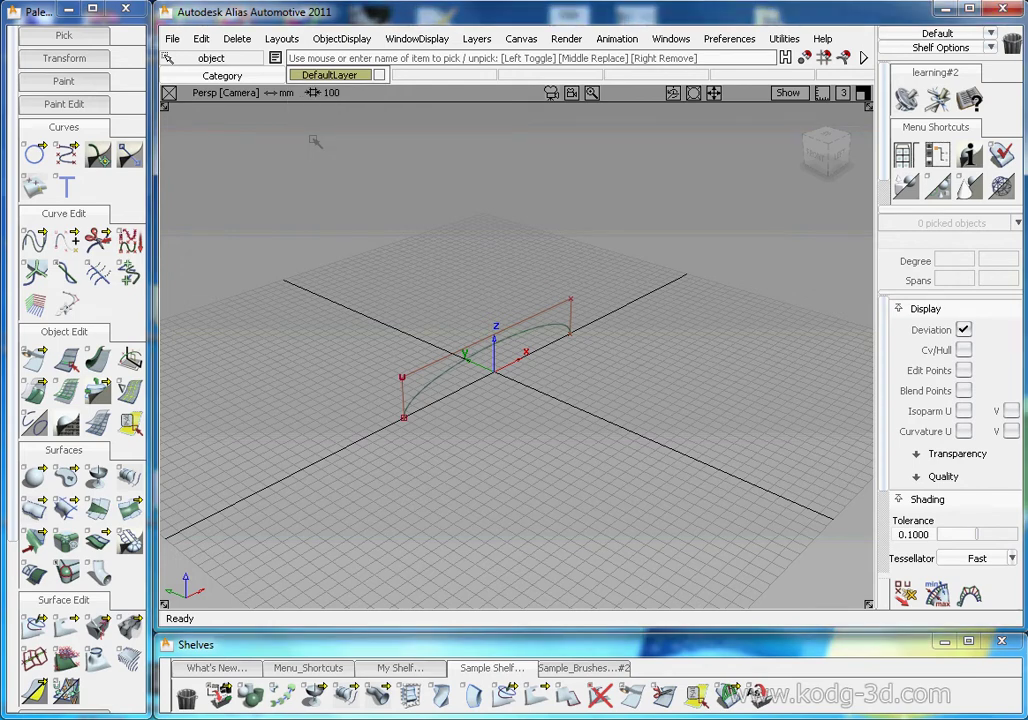
{"action": "right_click", "coordinate": [320, 76]}
{"action": "left_click", "coordinate": [316, 139]}
{"action": "left_click_drag", "start_coordinate": [282, 442], "coordinate": [200, 480], "text": "alt+shift"}
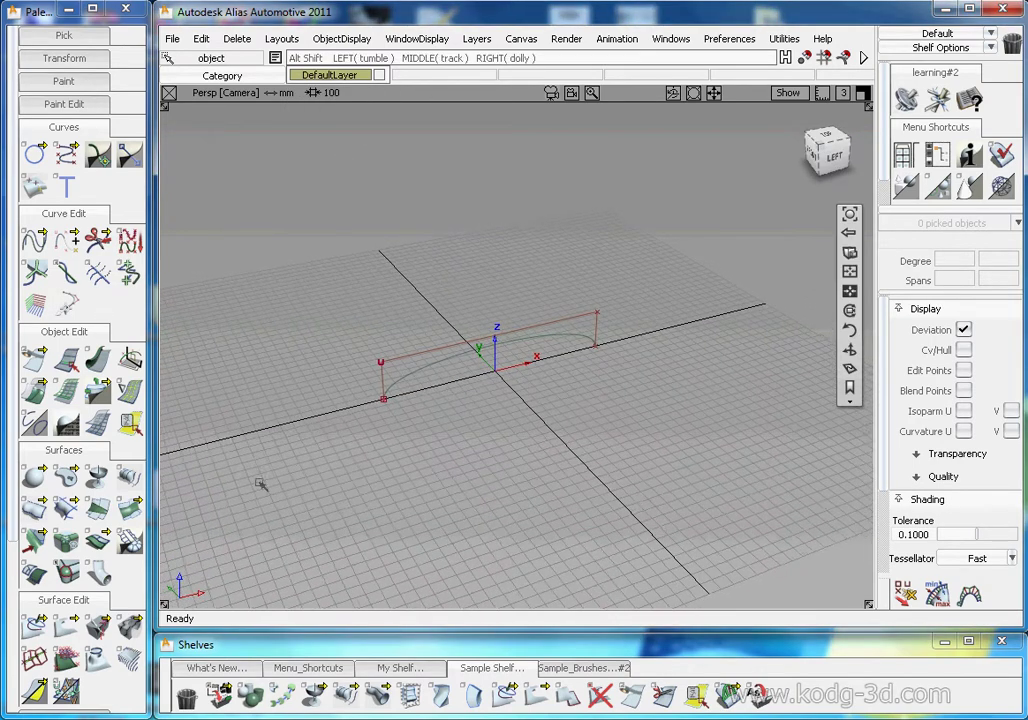
{"action": "left_click", "coordinate": [66, 153]}
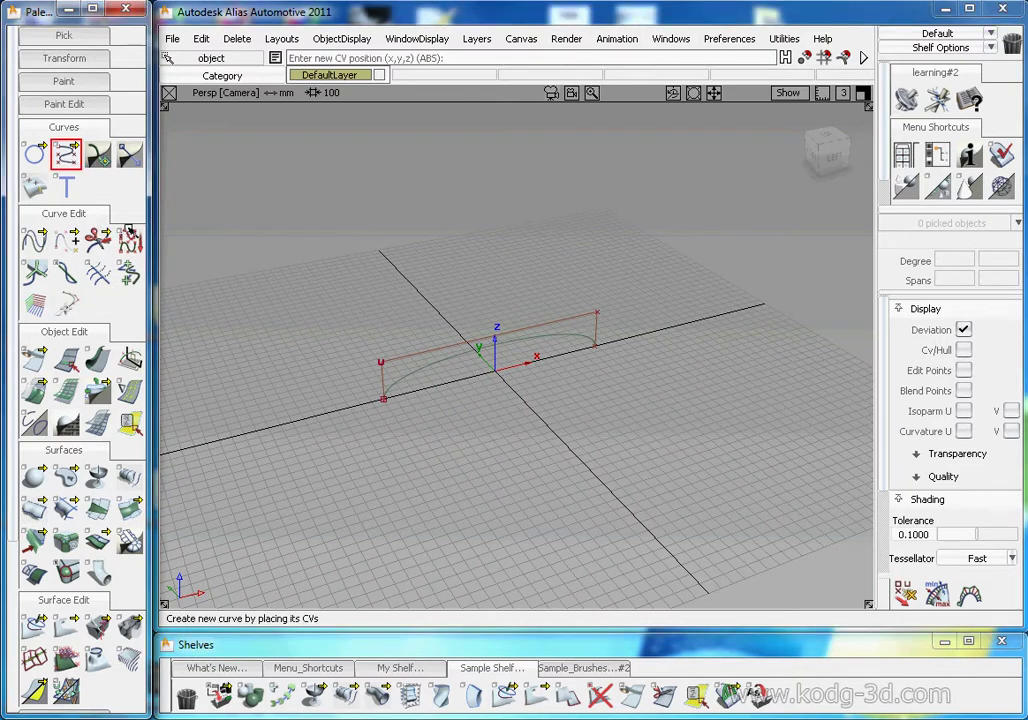
{"action": "left_click", "coordinate": [314, 433]}
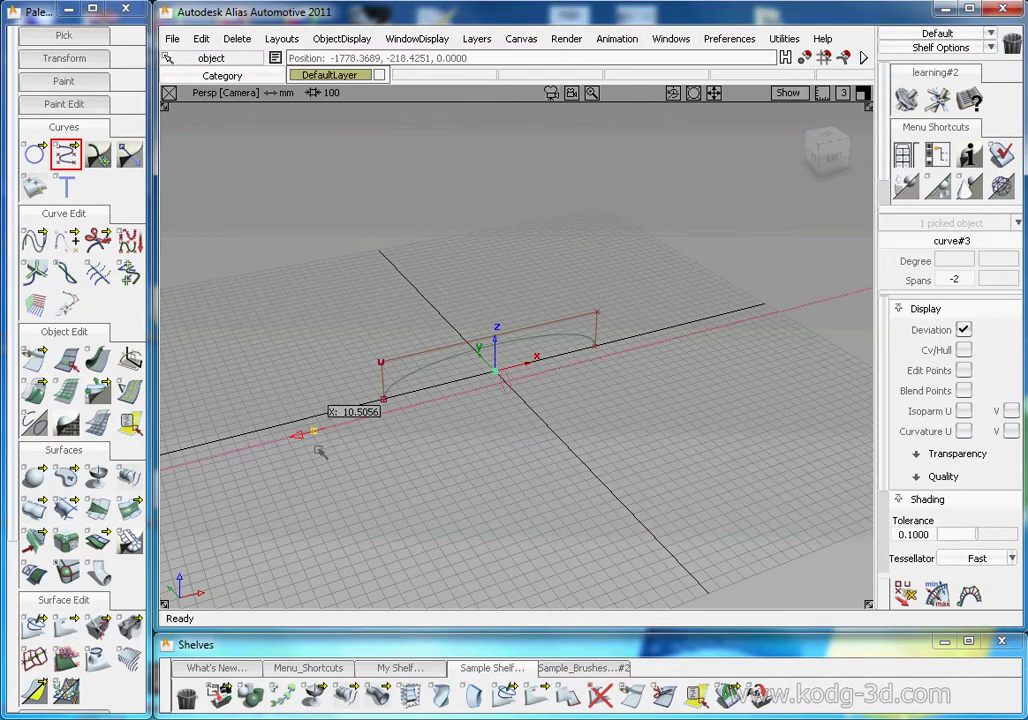
{"action": "middle_click", "coordinate": [460, 562]}
{"action": "key", "text": "ctrl+z"}
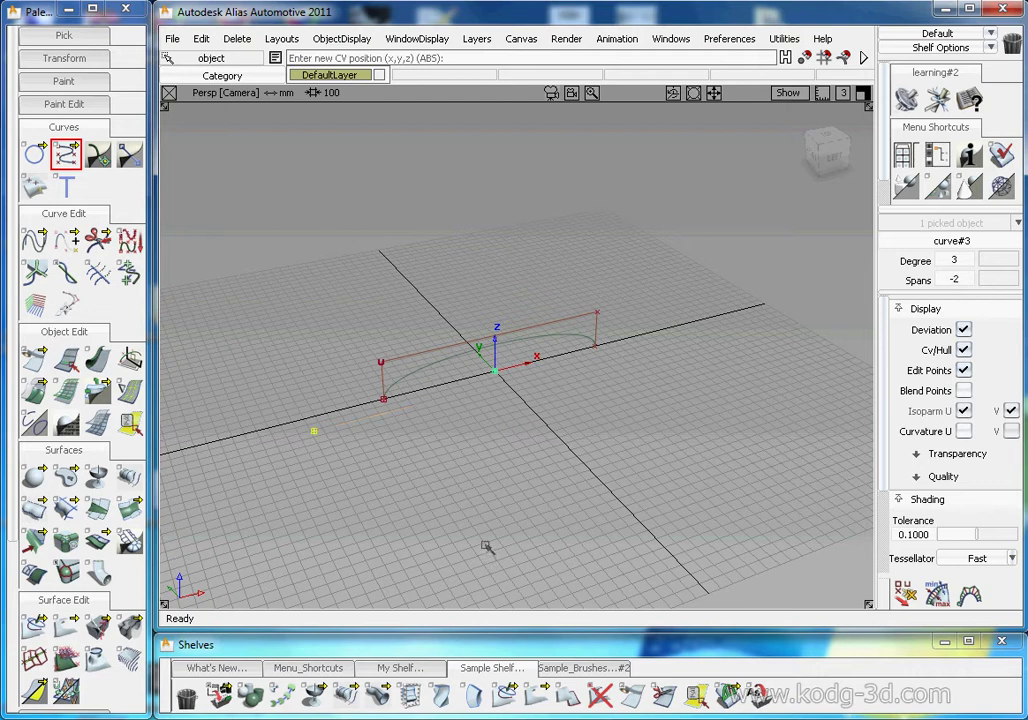
{"action": "key", "text": "ctrl+z"}
Draw a second four-CV degree 3 curve on the ground grid, beside the X axis in front of the first curve.
{"action": "left_click_drag", "start_coordinate": [344, 446], "coordinate": [354, 489], "text": "alt+shift"}
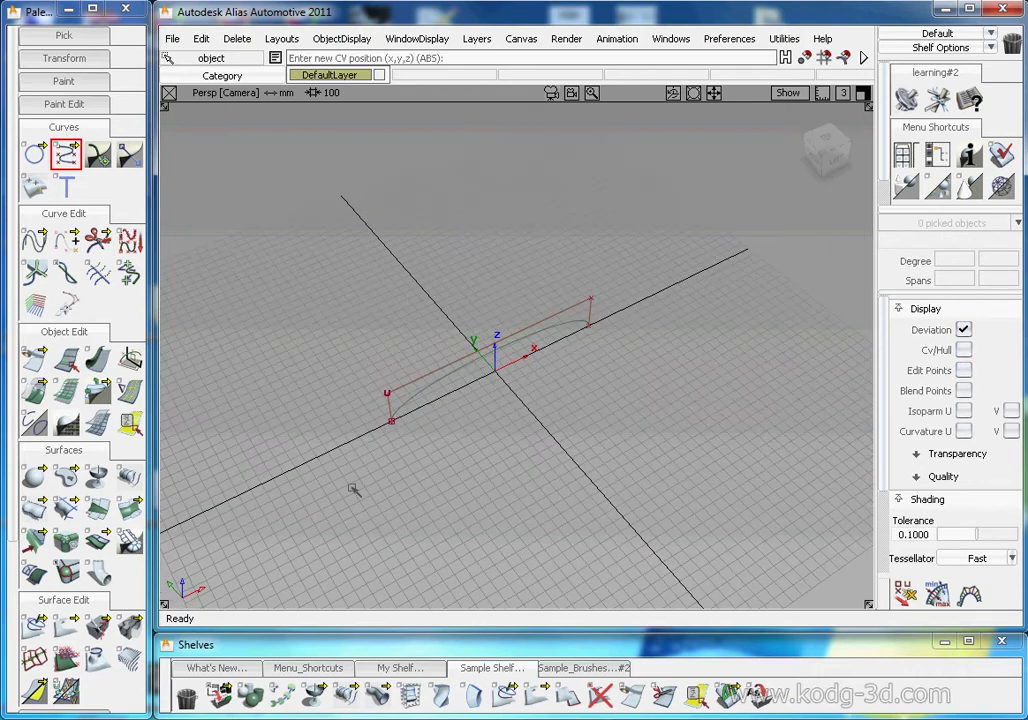
{"action": "middle_click_drag", "start_coordinate": [331, 481], "coordinate": [348, 516]}
{"action": "left_click_drag", "start_coordinate": [348, 516], "coordinate": [347, 518]}
{"action": "middle_click_drag", "start_coordinate": [370, 537], "coordinate": [411, 566]}
{"action": "middle_click_drag", "start_coordinate": [531, 530], "coordinate": [555, 520]}
{"action": "middle_click_drag", "start_coordinate": [568, 471], "coordinate": [495, 298], "text": "alt+shift"}
{"action": "middle_click_drag", "start_coordinate": [524, 572], "coordinate": [602, 553]}
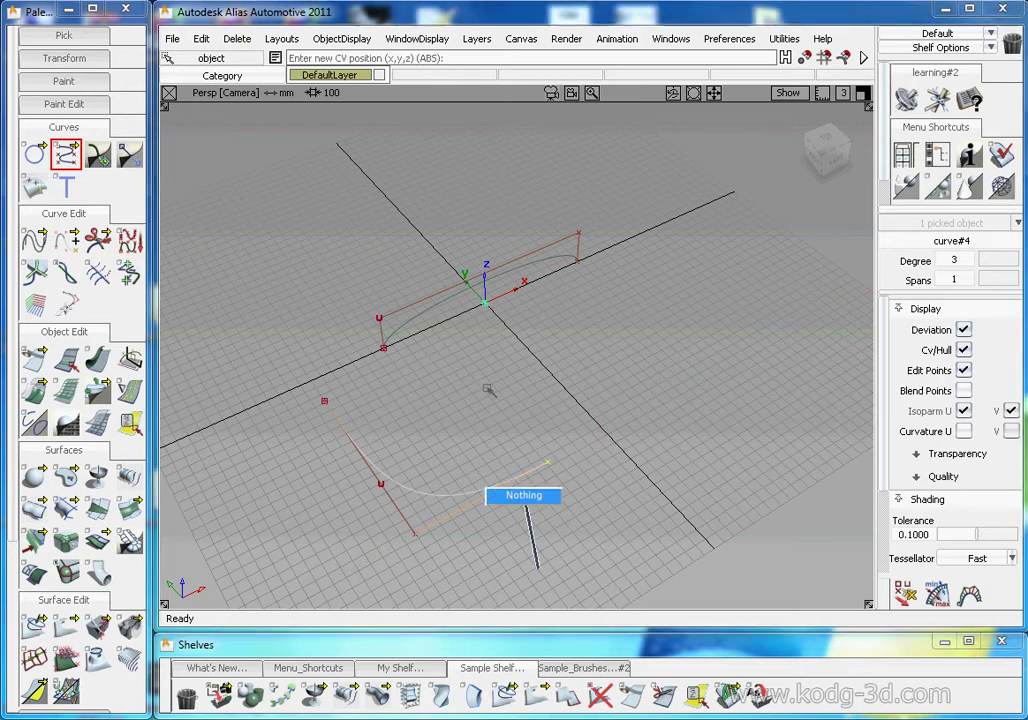
{"action": "key", "text": "space"}
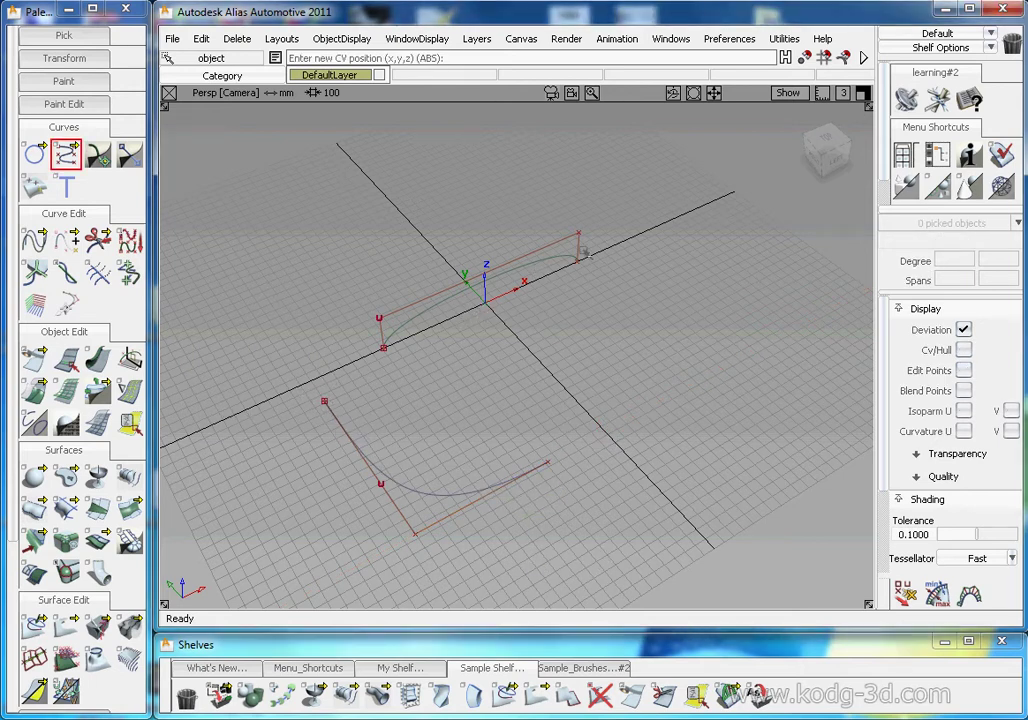
Create a new layer and turn on its symmetry.
{"action": "left_click_drag", "start_coordinate": [484, 415], "coordinate": [678, 397], "text": "alt+shift"}
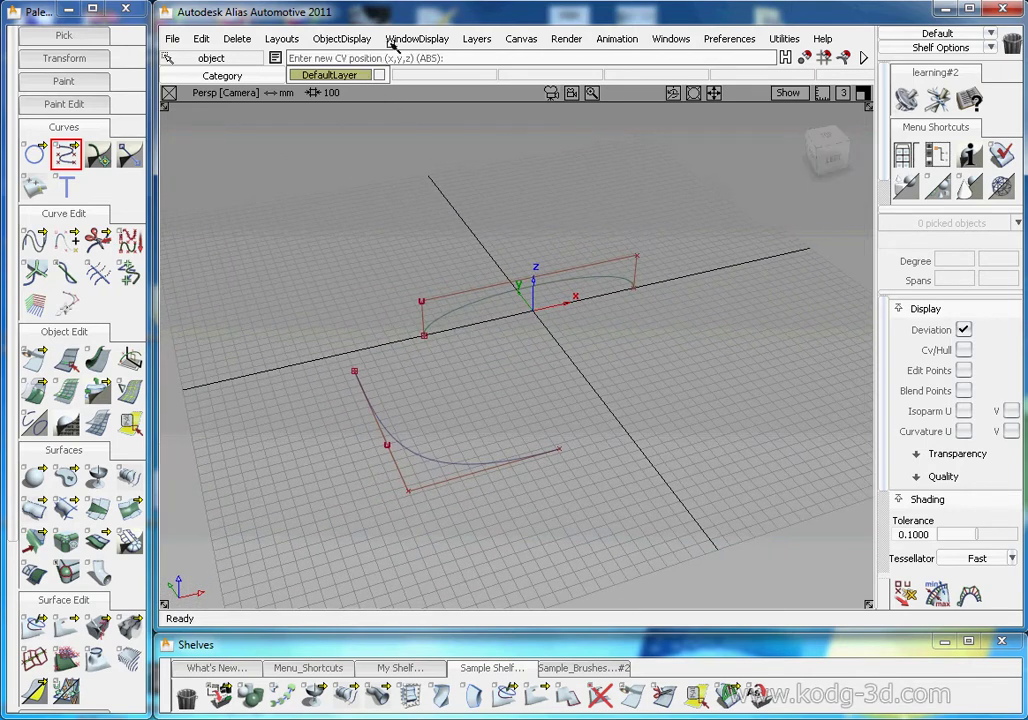
{"action": "left_click", "coordinate": [477, 39]}
{"action": "left_click", "coordinate": [482, 63]}
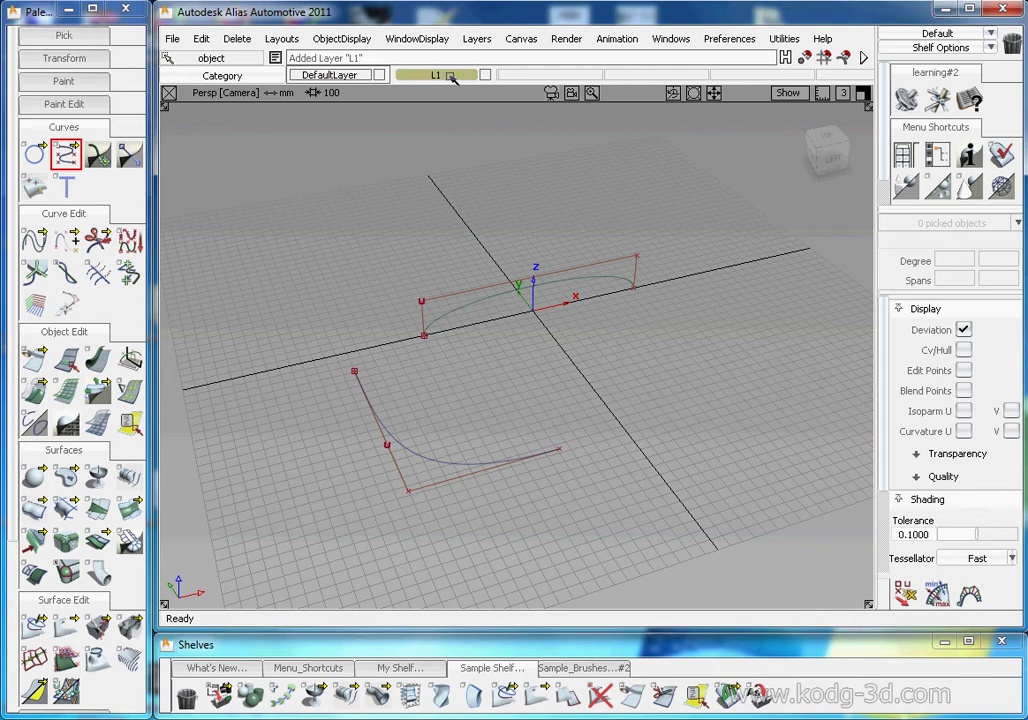
{"action": "right_click", "coordinate": [437, 75]}
{"action": "left_click", "coordinate": [433, 132]}
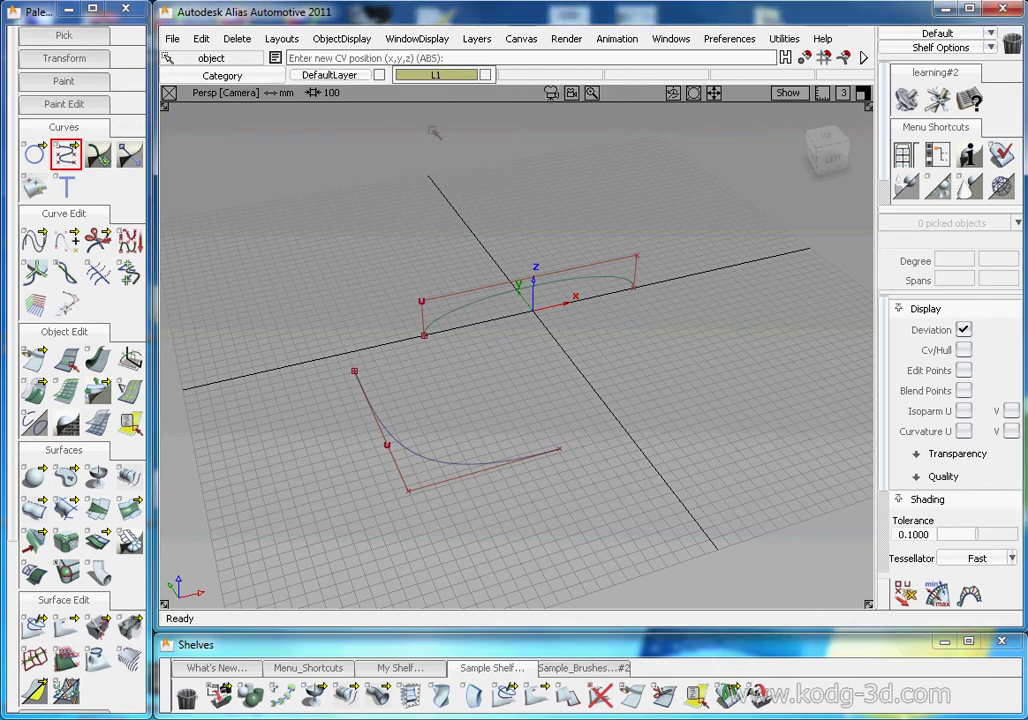
{"action": "left_click", "coordinate": [375, 445]}
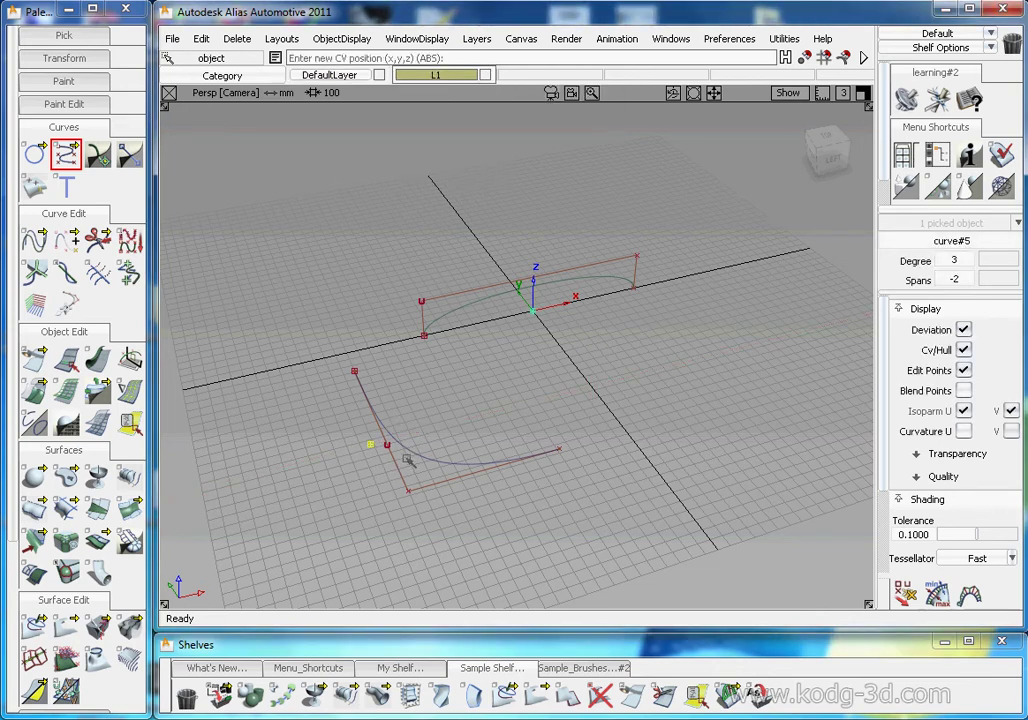
{"action": "key", "text": "ctrl+z"}
{"action": "key", "text": "ctrl+z"}
Pick the second curve on the ground grid, assign it to layer L1, and inspect its mirrored copy.
{"action": "left_click_drag", "start_coordinate": [401, 394], "coordinate": [367, 486]}
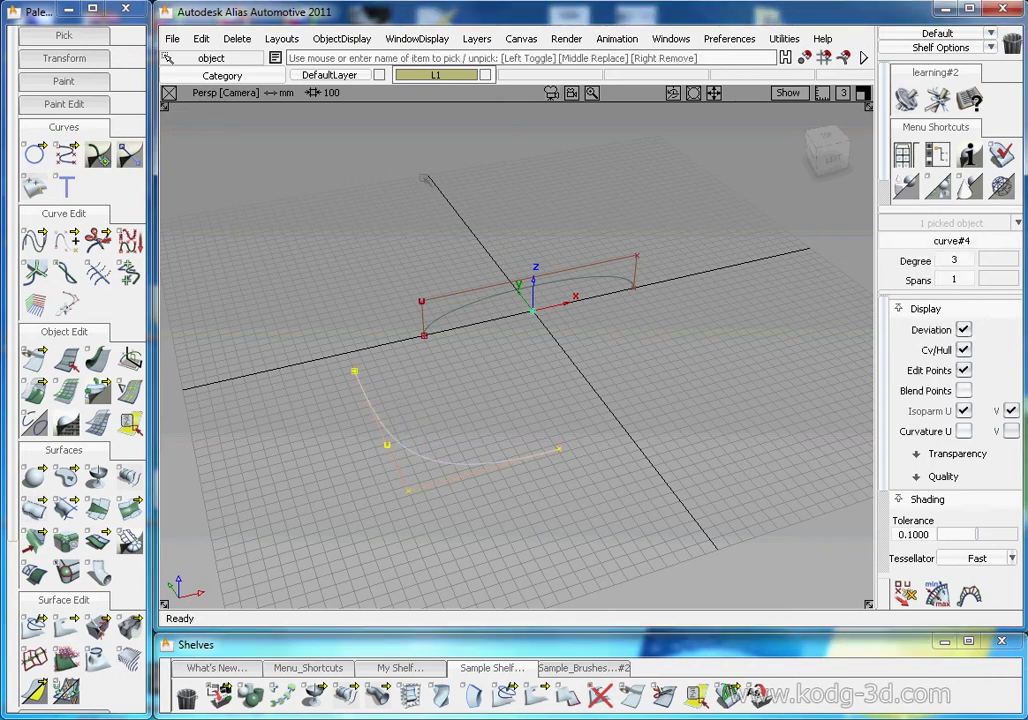
{"action": "right_click", "coordinate": [440, 78]}
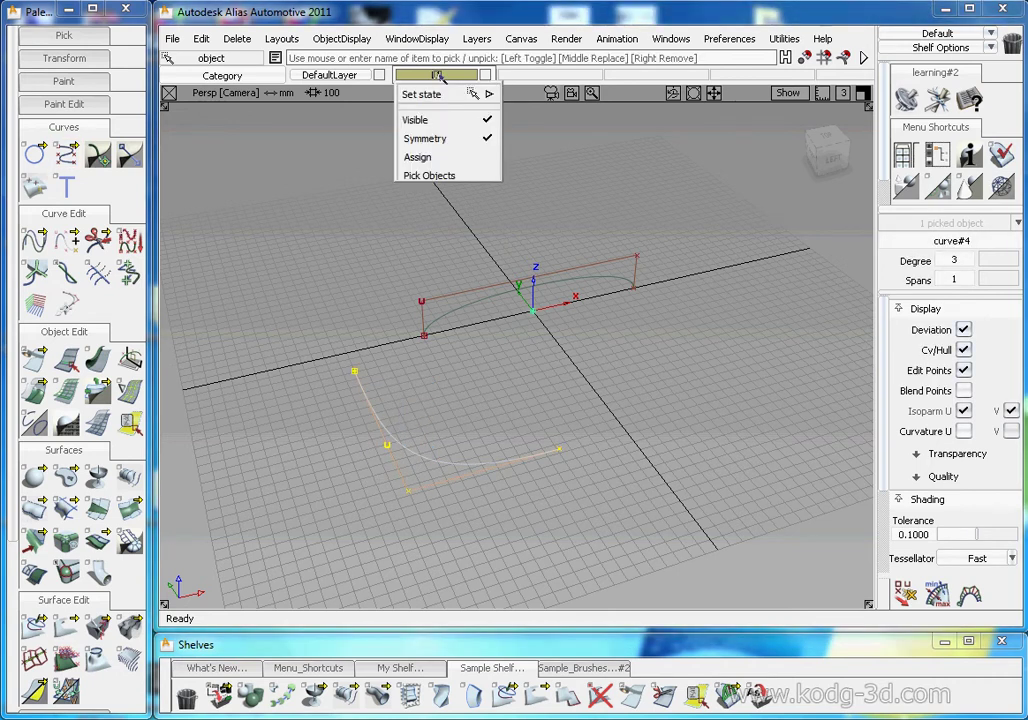
{"action": "left_click", "coordinate": [433, 157]}
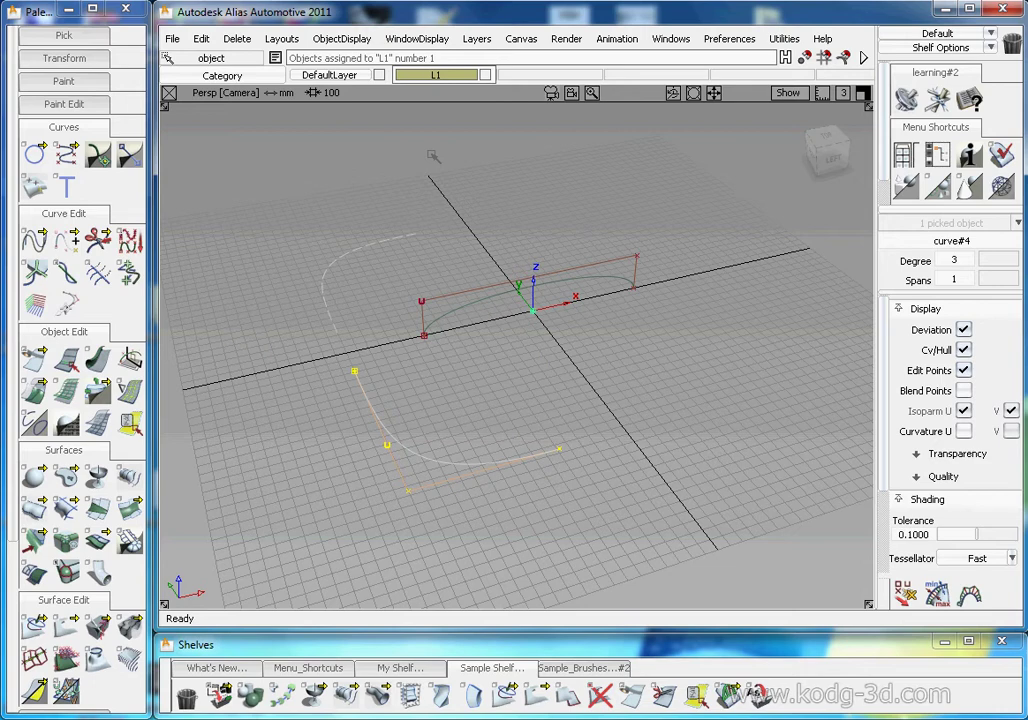
{"action": "left_click_drag", "start_coordinate": [393, 490], "coordinate": [490, 358], "text": "alt+shift"}
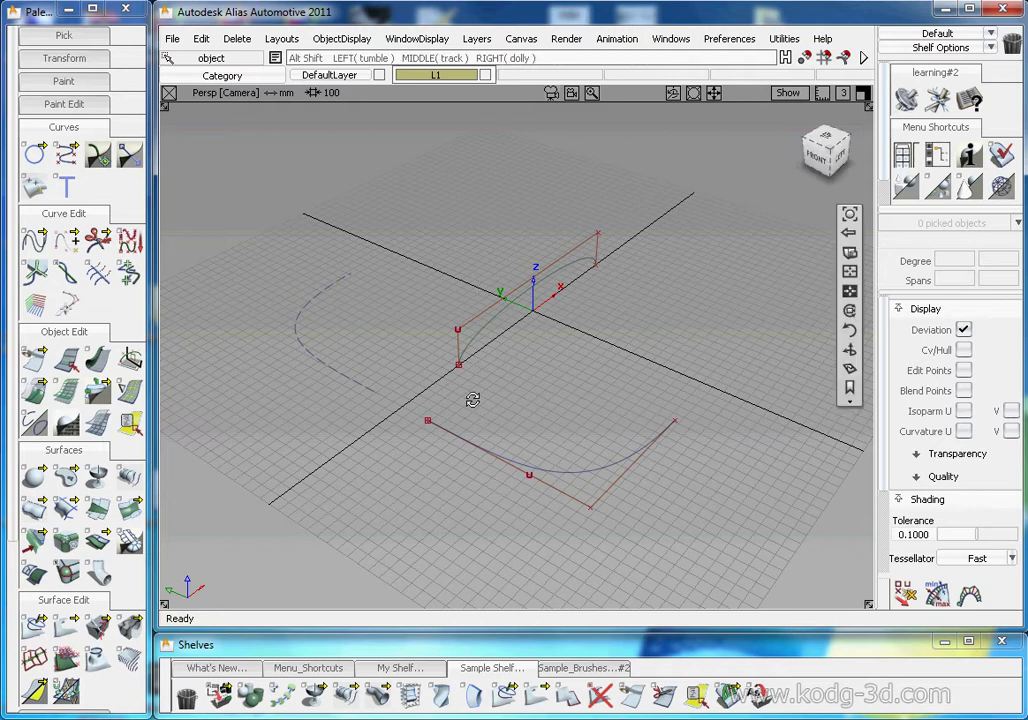
{"action": "left_click_drag", "start_coordinate": [476, 409], "coordinate": [475, 398], "text": "alt+shift"}
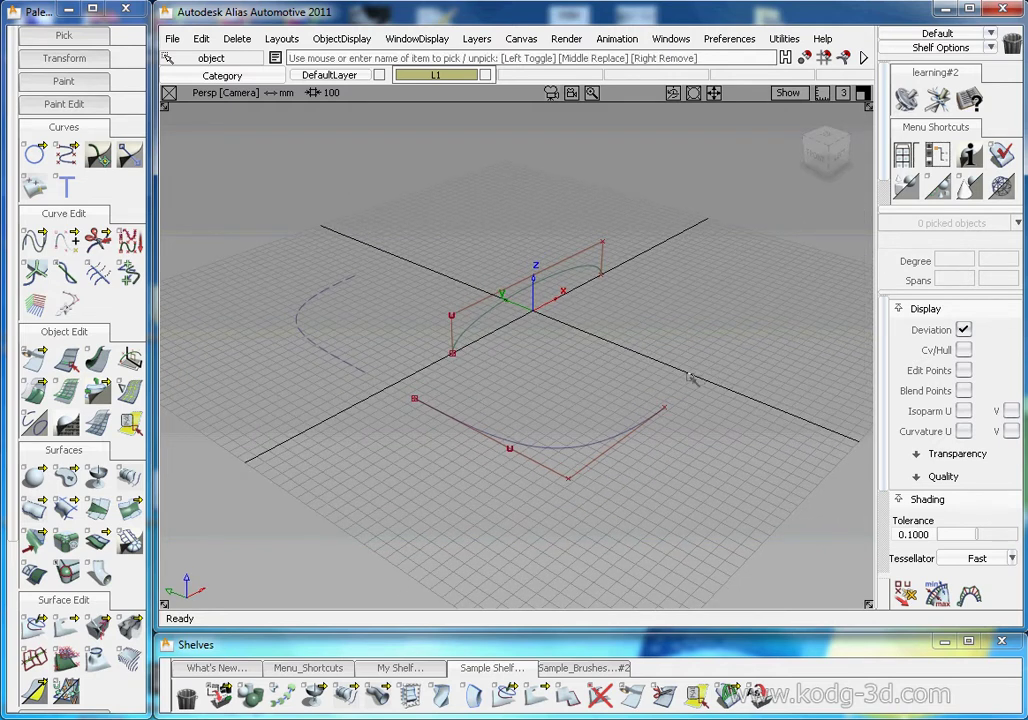
Reorient layer L1's symmetry plane at the origin so it stands perpendicular to the X axis, and set it.
{"action": "double_click", "coordinate": [436, 75]}
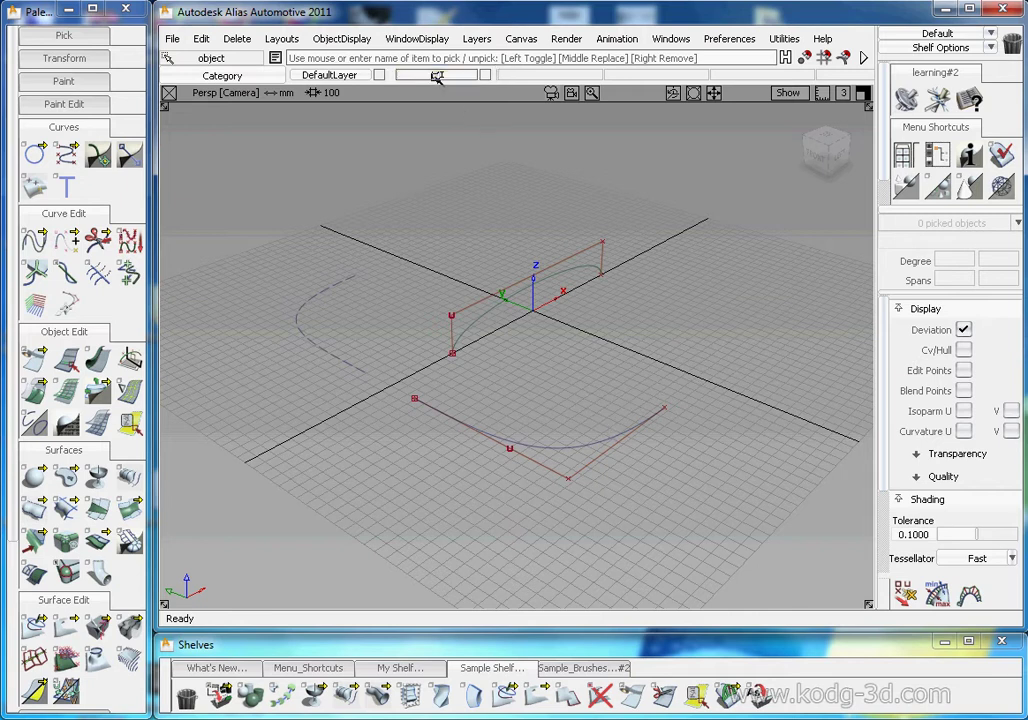
{"action": "left_click", "coordinate": [477, 39]}
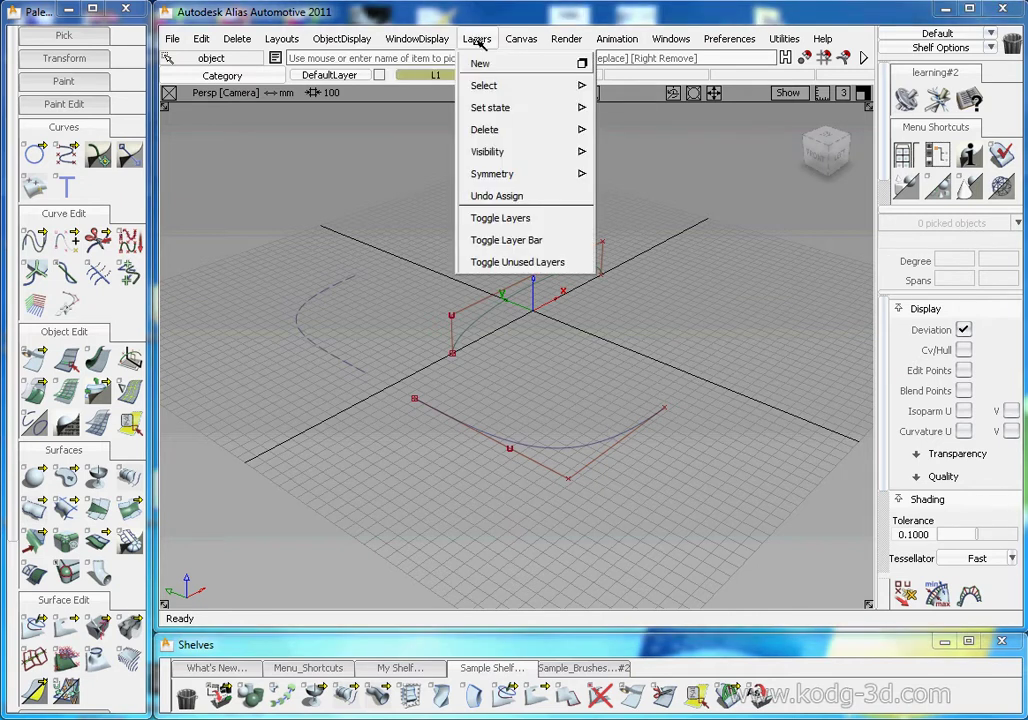
{"action": "mouse_move", "coordinate": [505, 173]}
{"action": "left_click", "coordinate": [635, 220]}
{"action": "left_click", "coordinate": [640, 196]}
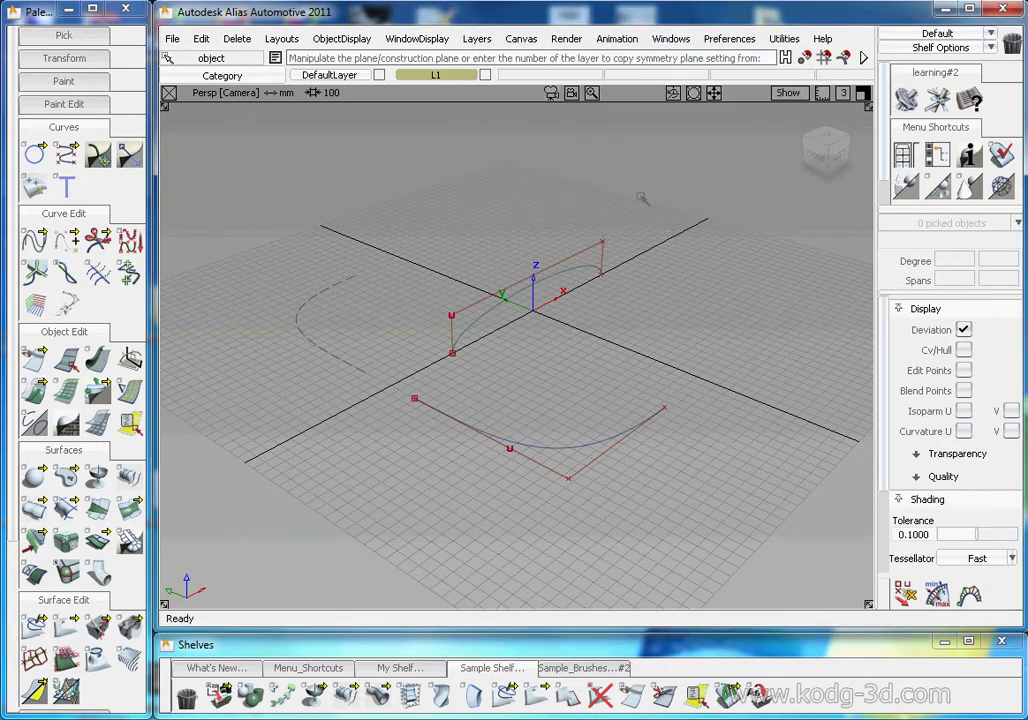
{"action": "left_click", "coordinate": [477, 39]}
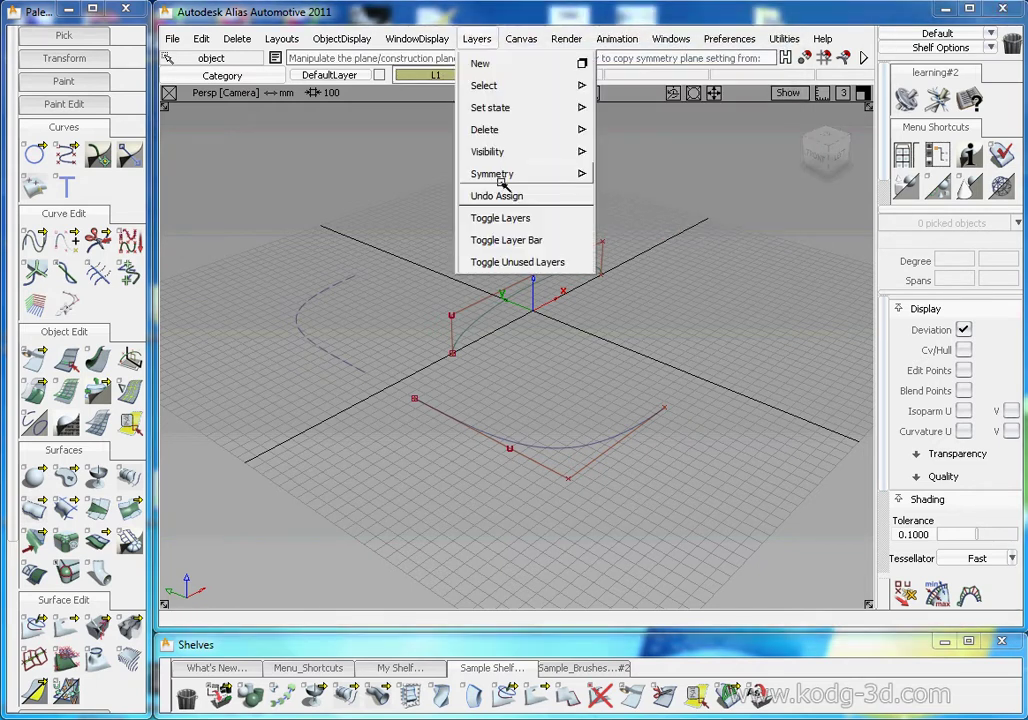
{"action": "mouse_move", "coordinate": [505, 174]}
{"action": "left_click", "coordinate": [638, 218]}
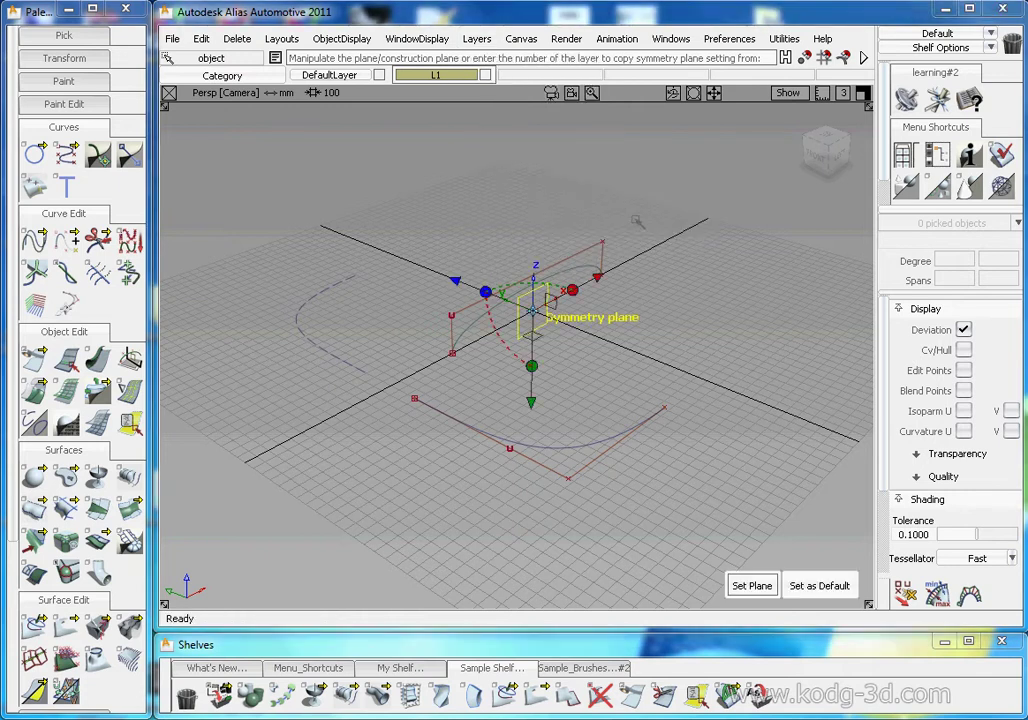
{"action": "left_click", "coordinate": [557, 299]}
{"action": "left_click", "coordinate": [541, 337]}
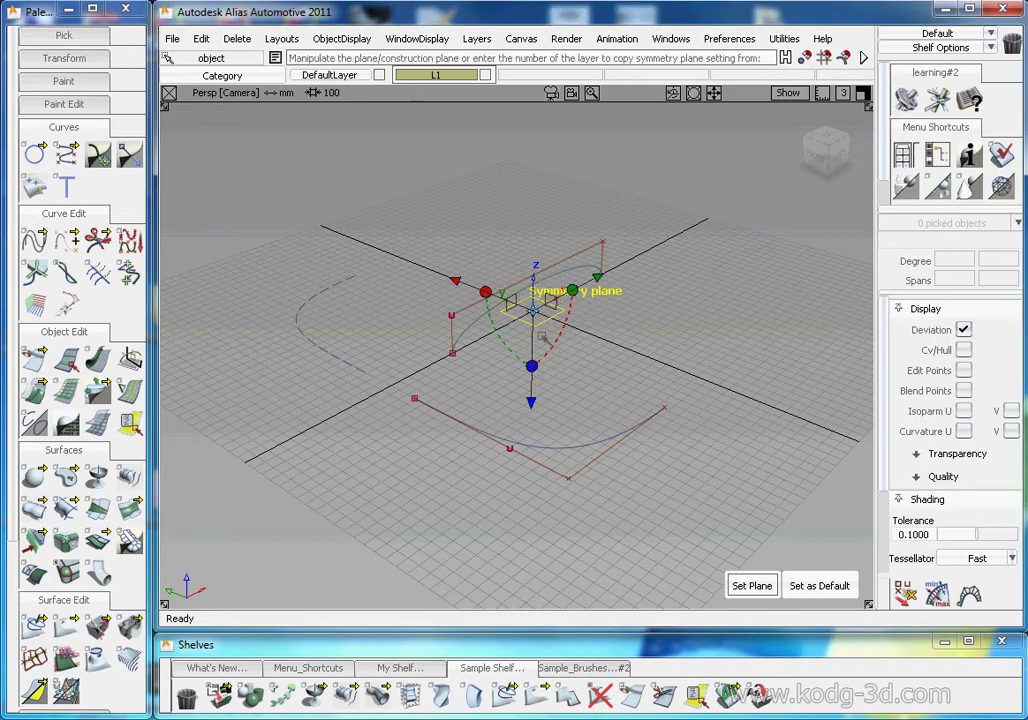
{"action": "left_click", "coordinate": [552, 302]}
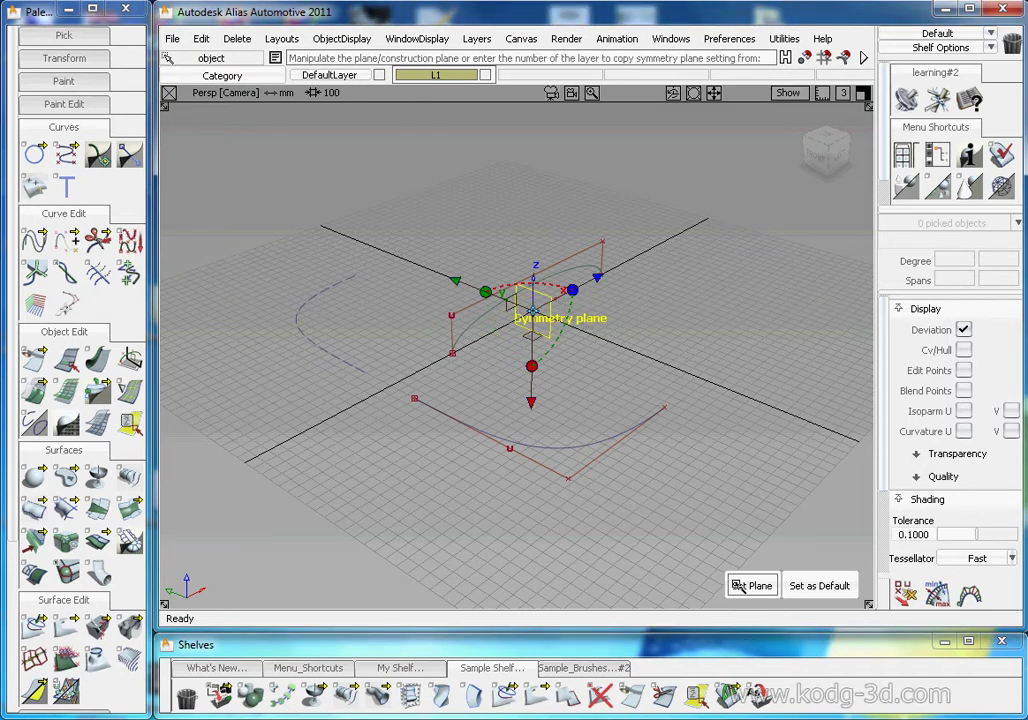
{"action": "left_click", "coordinate": [750, 586]}
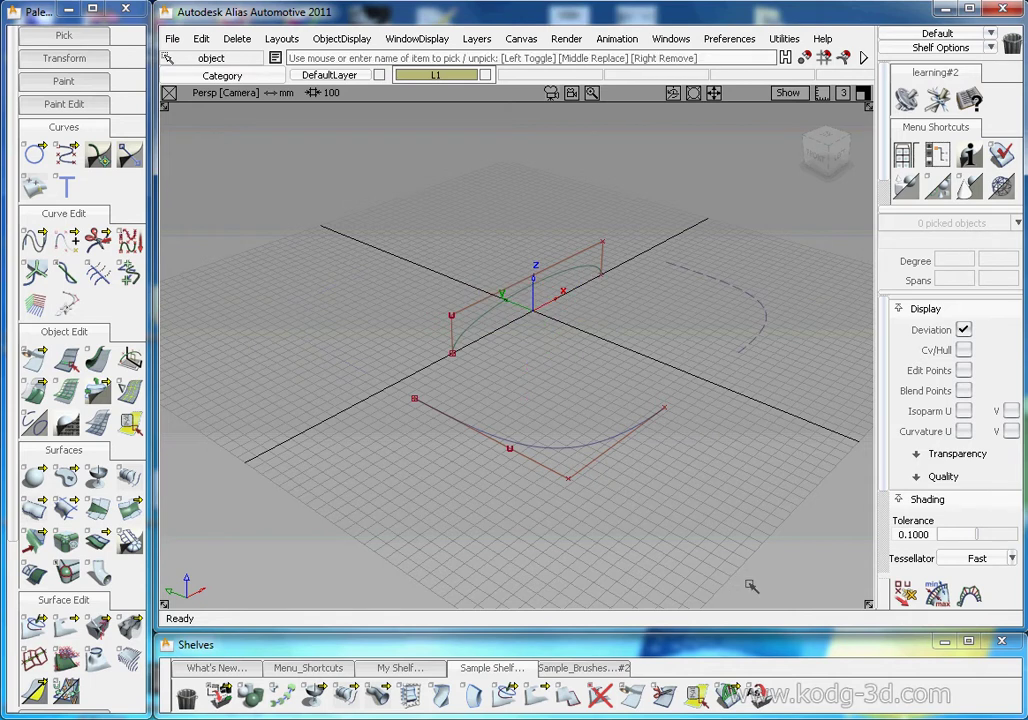
Apply the Symmetric Modeling constraint to the second curve on the ground grid and flip its master side back and forth.
{"action": "mouse_move", "coordinate": [709, 386]}
{"action": "left_mouse_down", "text": "alt+shift"}
{"action": "mouse_move", "coordinate": [690, 365]}
{"action": "mouse_move", "coordinate": [695, 380]}
{"action": "left_mouse_up", "text": "alt+shift"}
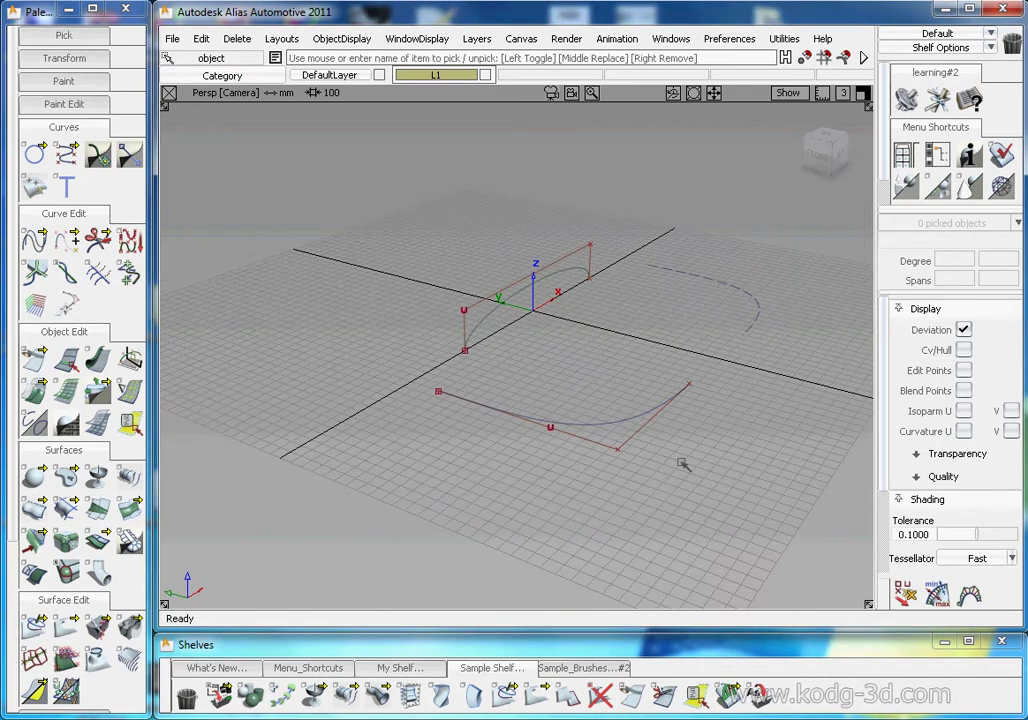
{"action": "left_click", "coordinate": [628, 412]}
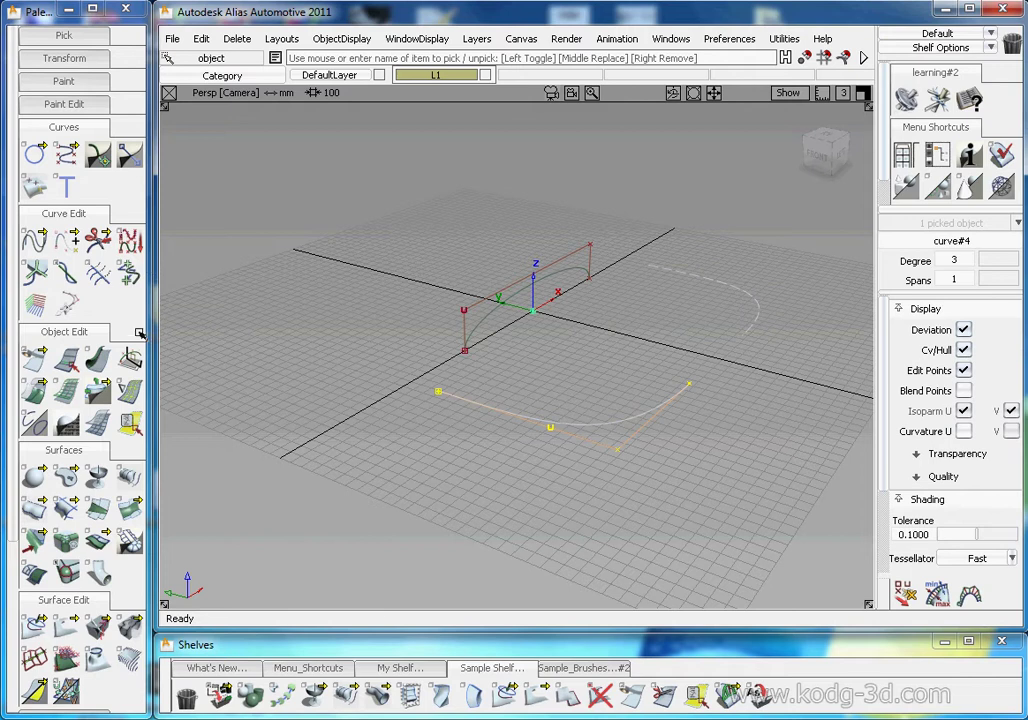
{"action": "left_click", "coordinate": [131, 358]}
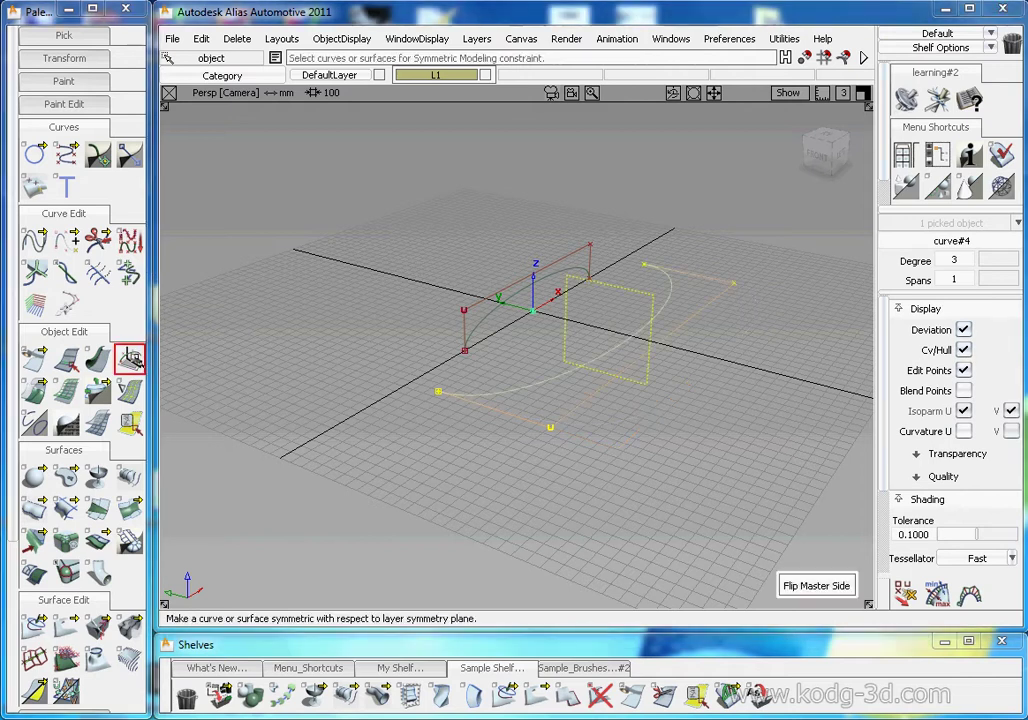
{"action": "left_click", "coordinate": [789, 582]}
{"action": "left_click", "coordinate": [789, 582]}
{"action": "left_click", "coordinate": [672, 350]}
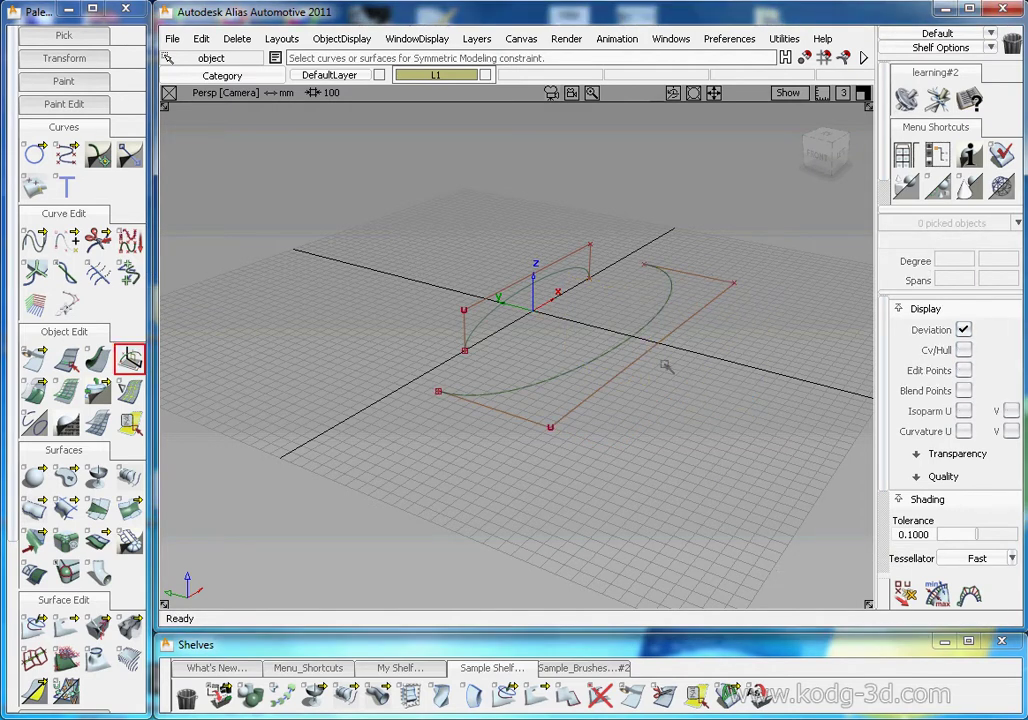
Delete the symmetric curve on the ground grid.
{"action": "left_click_drag", "start_coordinate": [650, 310], "coordinate": [656, 362], "text": "ctrl+shift"}
{"action": "left_click", "coordinate": [604, 350]}
{"action": "key", "text": "Delete"}
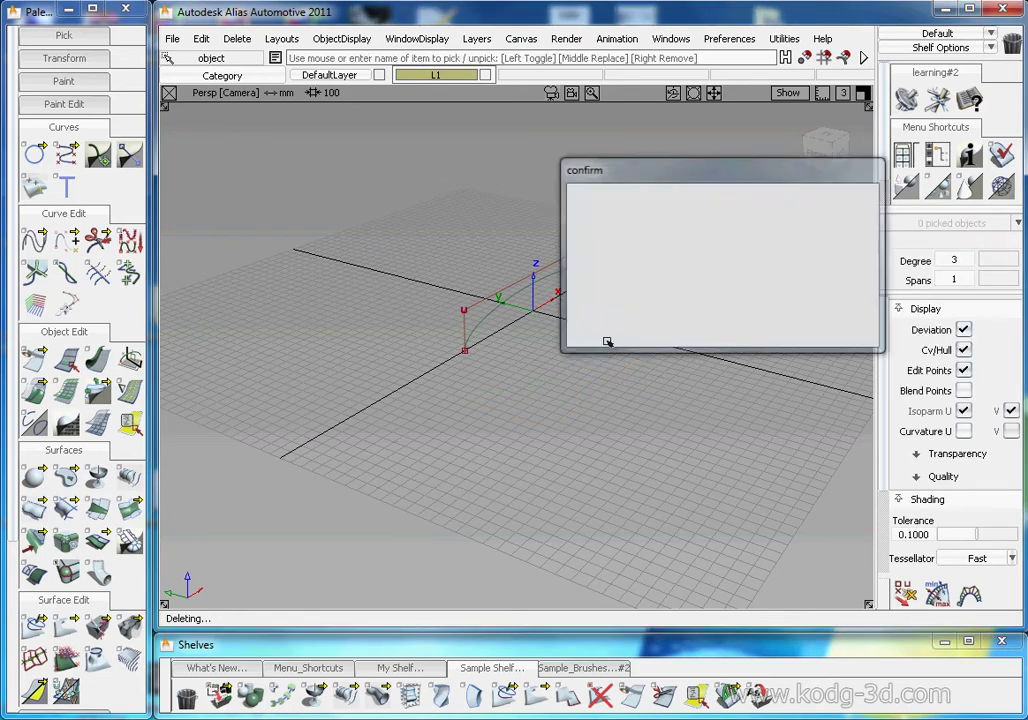
Place a plane surface on the ground grid in front of the remaining curve.
{"action": "left_click_drag", "start_coordinate": [557, 325], "coordinate": [511, 430], "text": "alt+shift"}
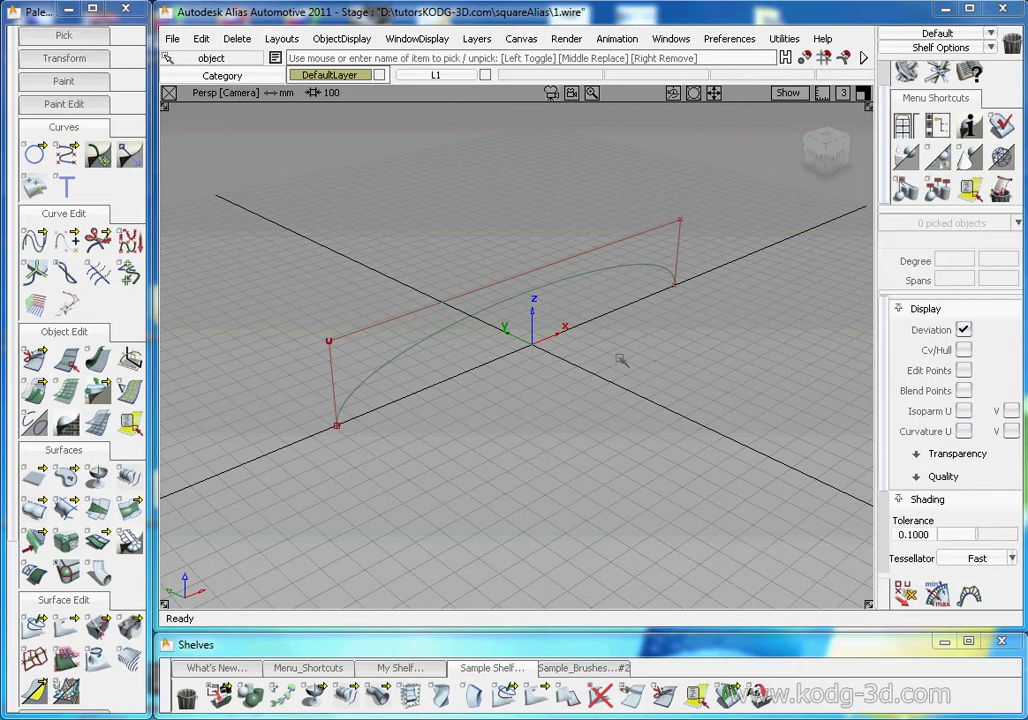
{"action": "left_click_drag", "start_coordinate": [621, 360], "coordinate": [647, 378], "text": "alt+shift"}
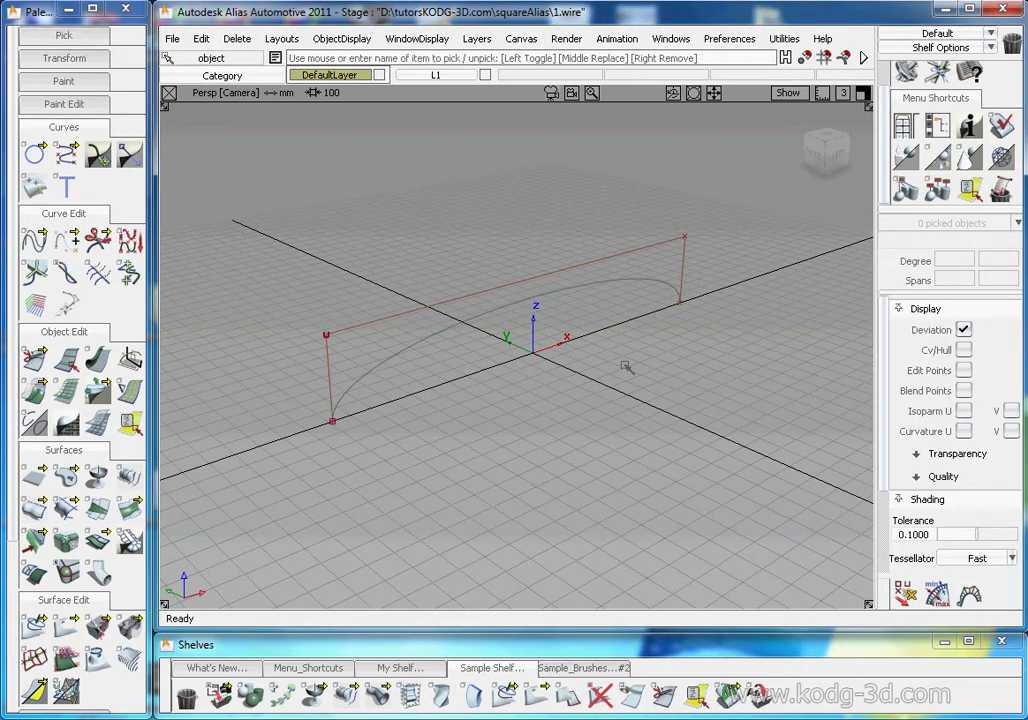
{"action": "left_click_drag", "start_coordinate": [629, 347], "coordinate": [660, 334], "text": "alt+shift"}
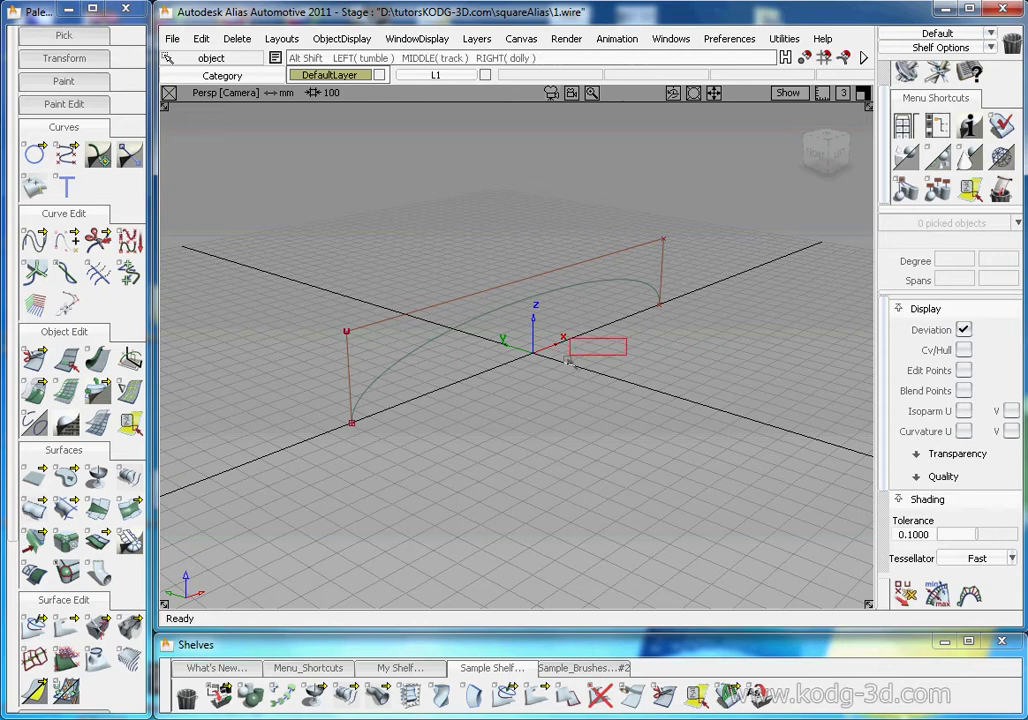
{"action": "left_click_drag", "start_coordinate": [592, 344], "coordinate": [590, 262], "text": "alt+shift"}
{"action": "left_click", "coordinate": [34, 477]}
{"action": "left_click_drag", "start_coordinate": [503, 419], "coordinate": [553, 460]}
{"action": "left_click", "coordinate": [572, 397]}
Scale the plane up uniformly until it covers a large square of the grid in front of the origin, and unpick it.
{"action": "left_click_drag", "start_coordinate": [537, 412], "coordinate": [601, 461], "text": "ctrl+shift"}
{"action": "mouse_move", "coordinate": [563, 395]}
{"action": "left_mouse_down"}
{"action": "mouse_move", "coordinate": [532, 445]}
{"action": "mouse_move", "coordinate": [525, 486]}
{"action": "left_mouse_up"}
{"action": "right_click_drag", "start_coordinate": [525, 486], "coordinate": [553, 392], "text": "ctrl+shift"}
{"action": "key", "text": "s"}
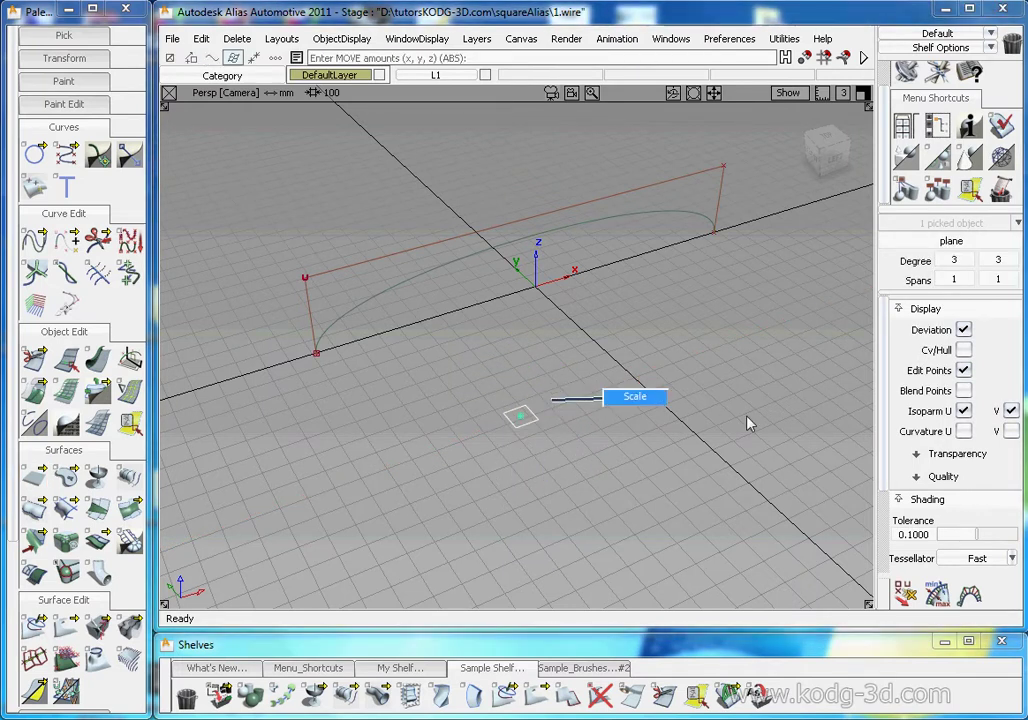
{"action": "left_click_drag", "start_coordinate": [565, 395], "coordinate": [704, 406]}
{"action": "right_click_drag", "start_coordinate": [704, 406], "coordinate": [665, 413], "text": "alt+shift"}
{"action": "middle_click_drag", "start_coordinate": [665, 413], "coordinate": [600, 376], "text": "alt+shift"}
{"action": "left_click_drag", "start_coordinate": [600, 376], "coordinate": [663, 340], "text": "alt+shift"}
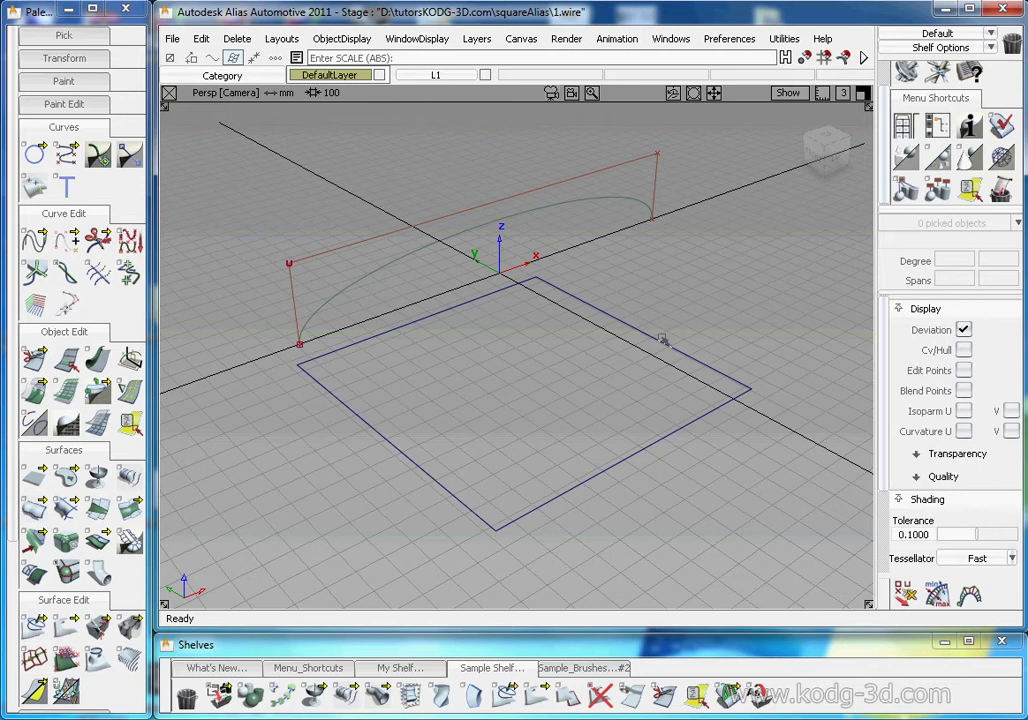
Draw a four-CV degree 3 curve in the Top view, crossing two adjacent edges of the plane.
{"action": "left_click_drag", "start_coordinate": [442, 311], "coordinate": [438, 345], "text": "alt+shift"}
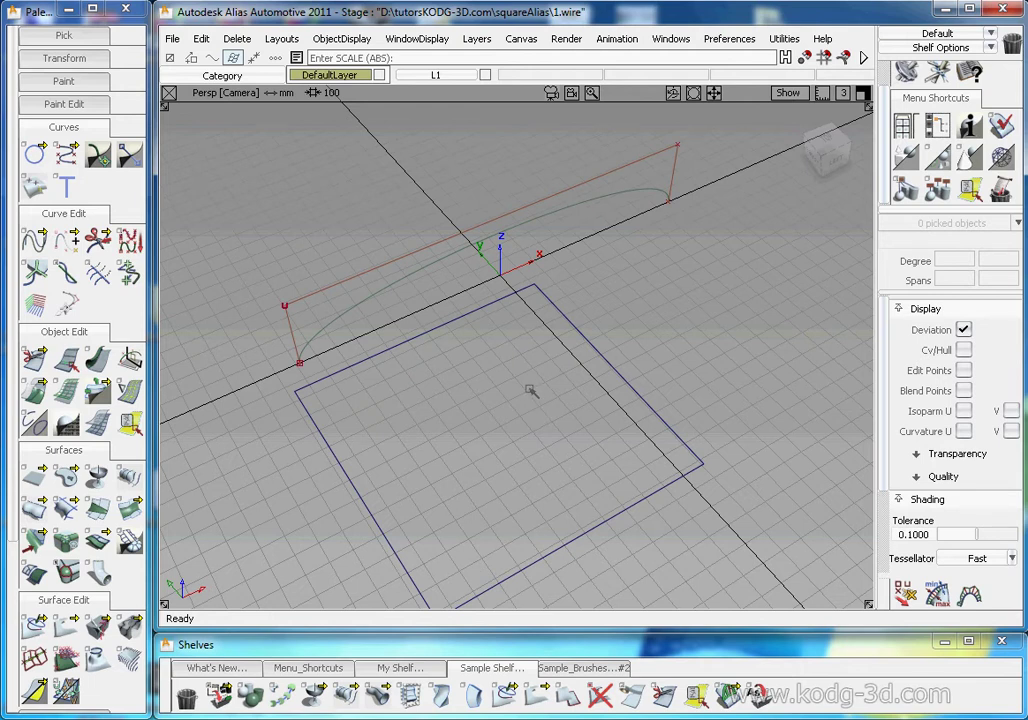
{"action": "key", "text": "F5"}
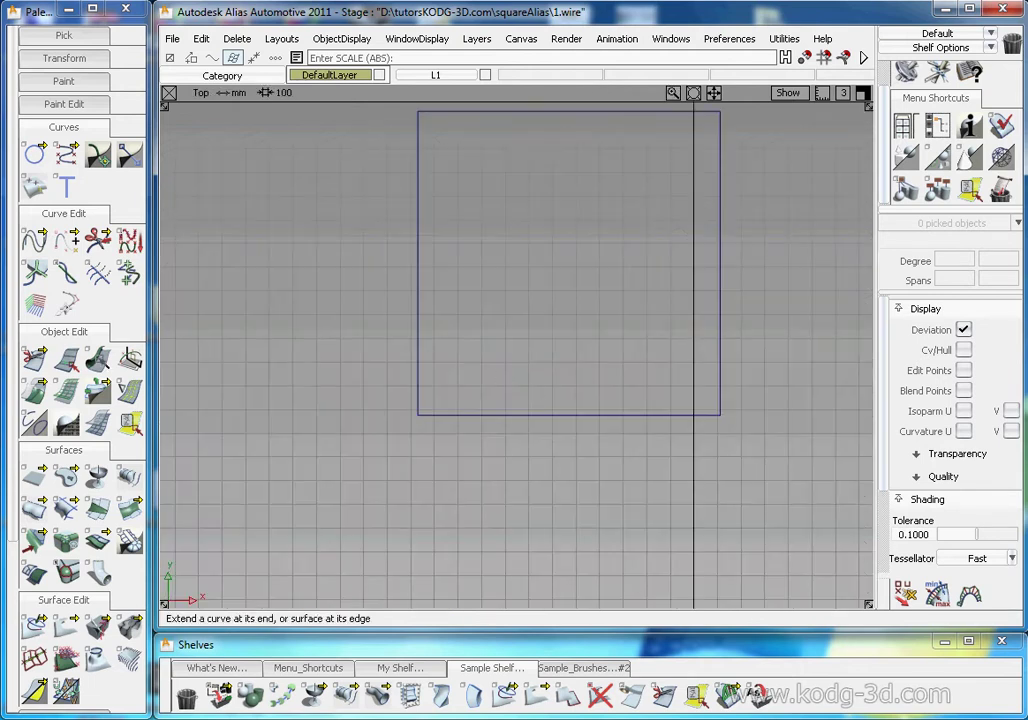
{"action": "left_click", "coordinate": [66, 153]}
{"action": "left_click", "coordinate": [309, 250]}
{"action": "left_click", "coordinate": [543, 291]}
{"action": "left_click", "coordinate": [617, 472]}
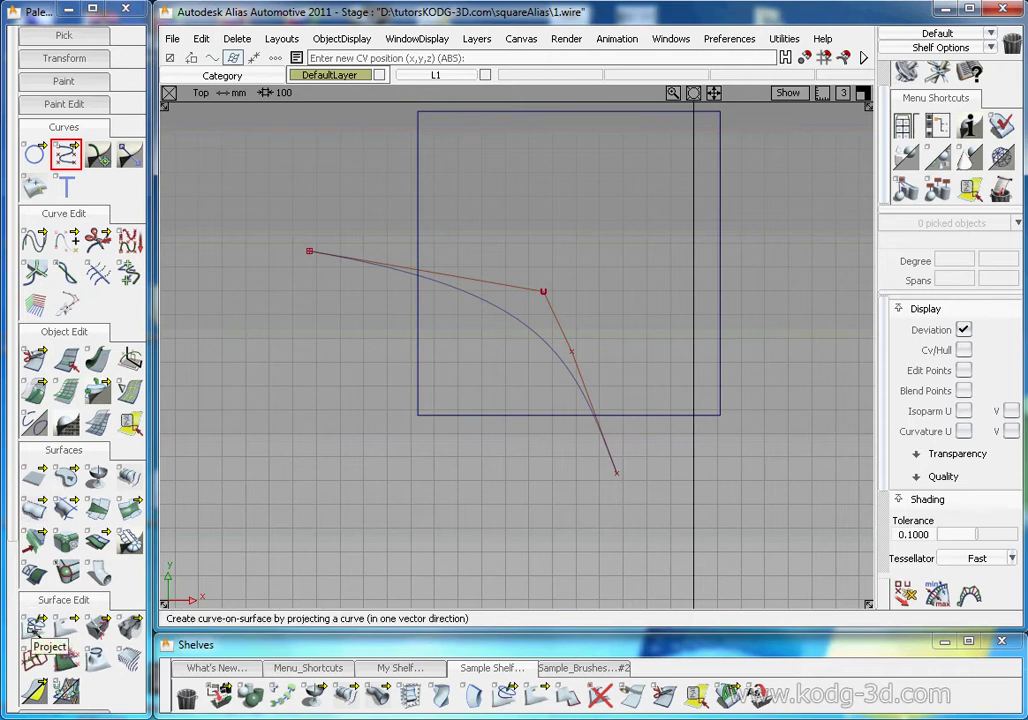
Configure Project to create curves on surfaces along the View vector, with history creation on.
{"action": "double_click", "coordinate": [36, 628]}
{"action": "left_click_drag", "start_coordinate": [562, 80], "coordinate": [223, 111]}
{"action": "left_click_drag", "start_coordinate": [425, 118], "coordinate": [635, 146]}
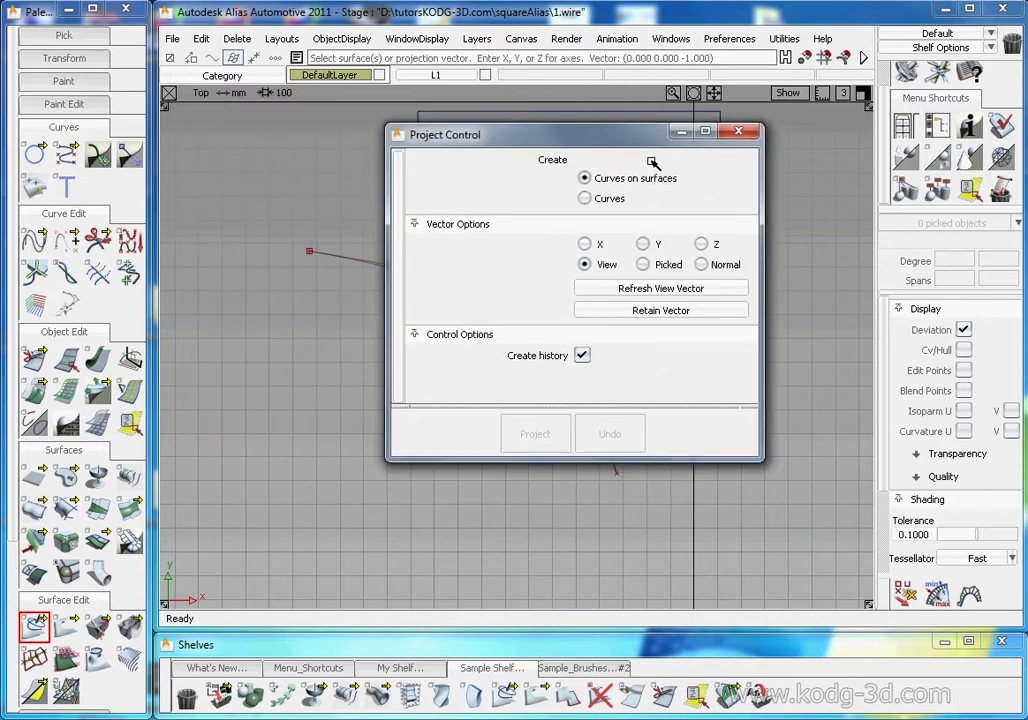
{"action": "left_click", "coordinate": [585, 265]}
{"action": "left_click", "coordinate": [737, 133]}
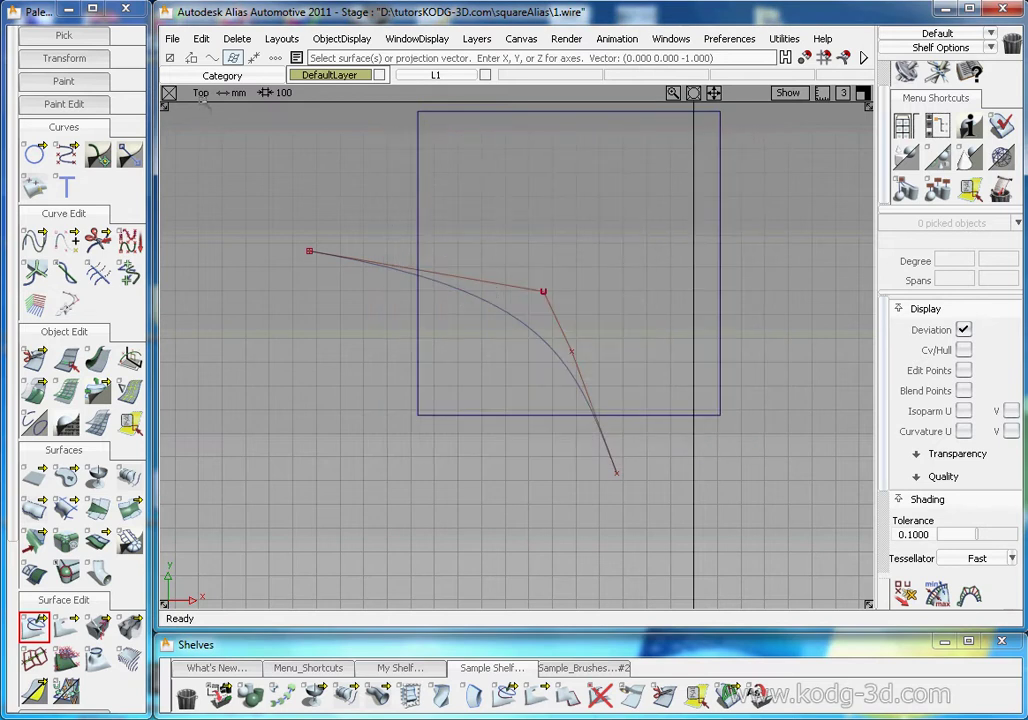
Project the new curve onto the plane from the Top view.
{"action": "left_click", "coordinate": [419, 285]}
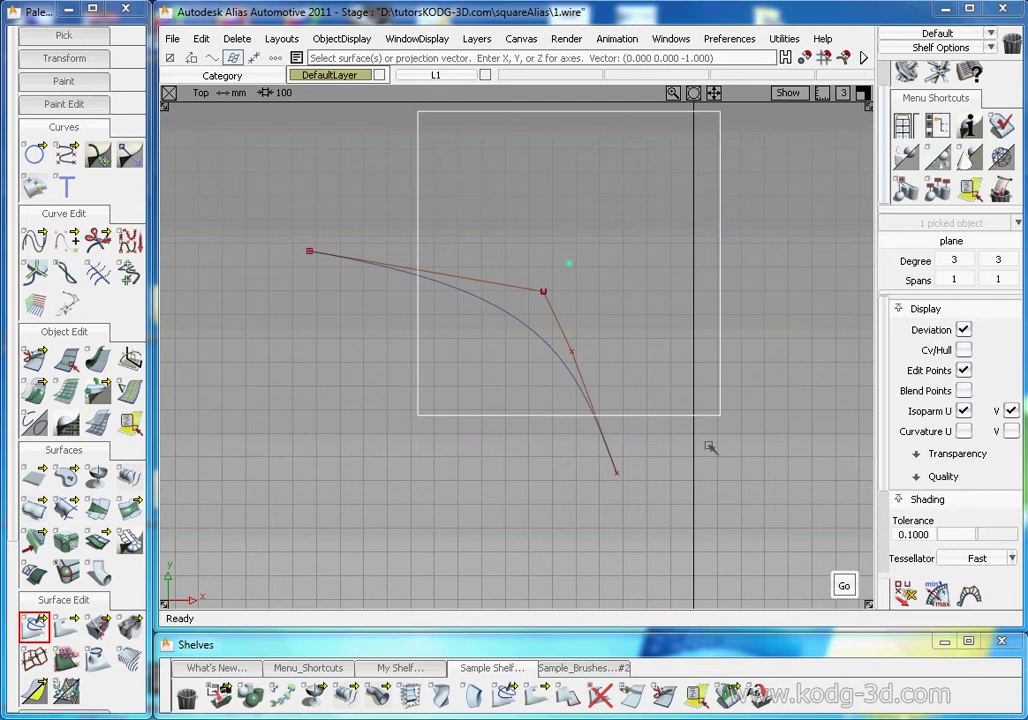
{"action": "key", "text": "space"}
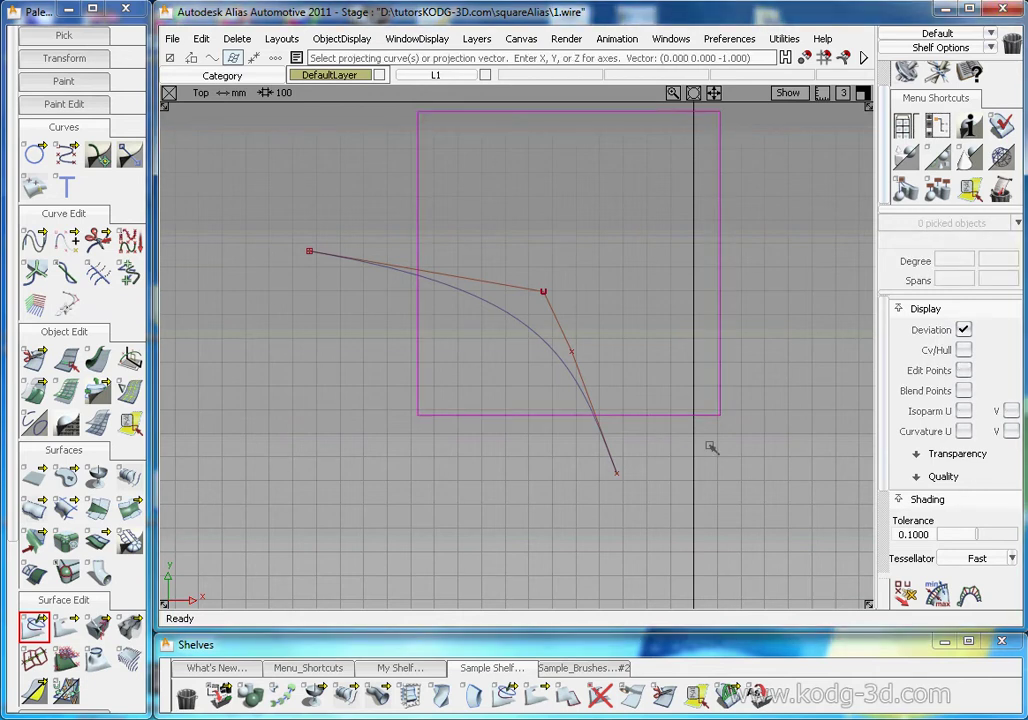
{"action": "left_click", "coordinate": [523, 325]}
{"action": "key", "text": "Return"}
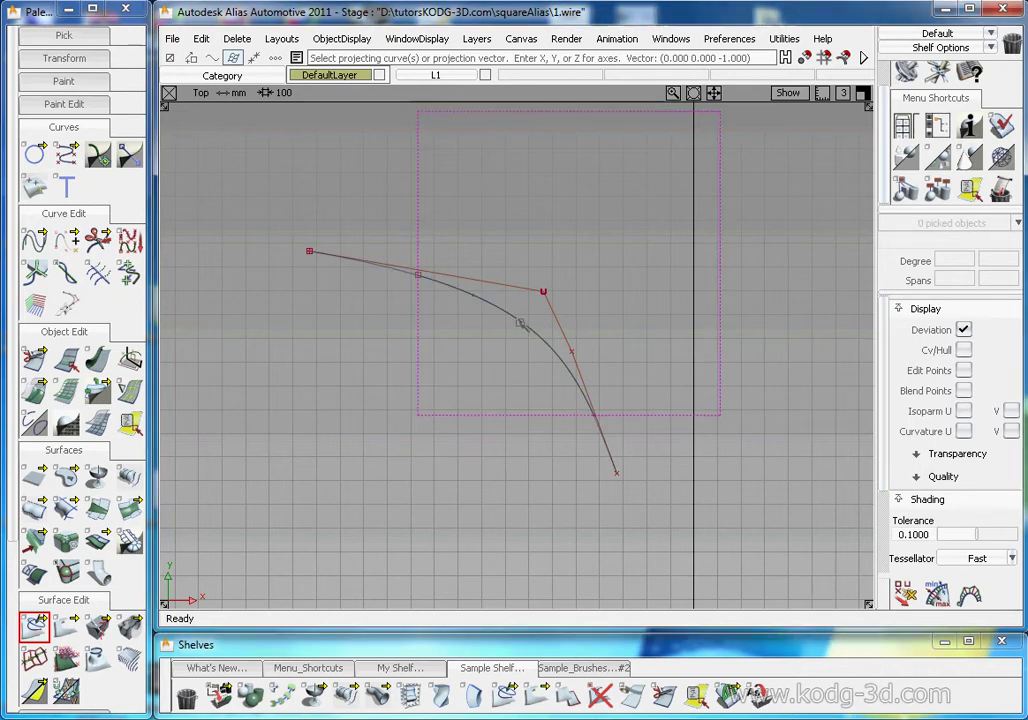
Raise the projection's source curve vertically above the plane in the perspective view.
{"action": "key", "text": "F8"}
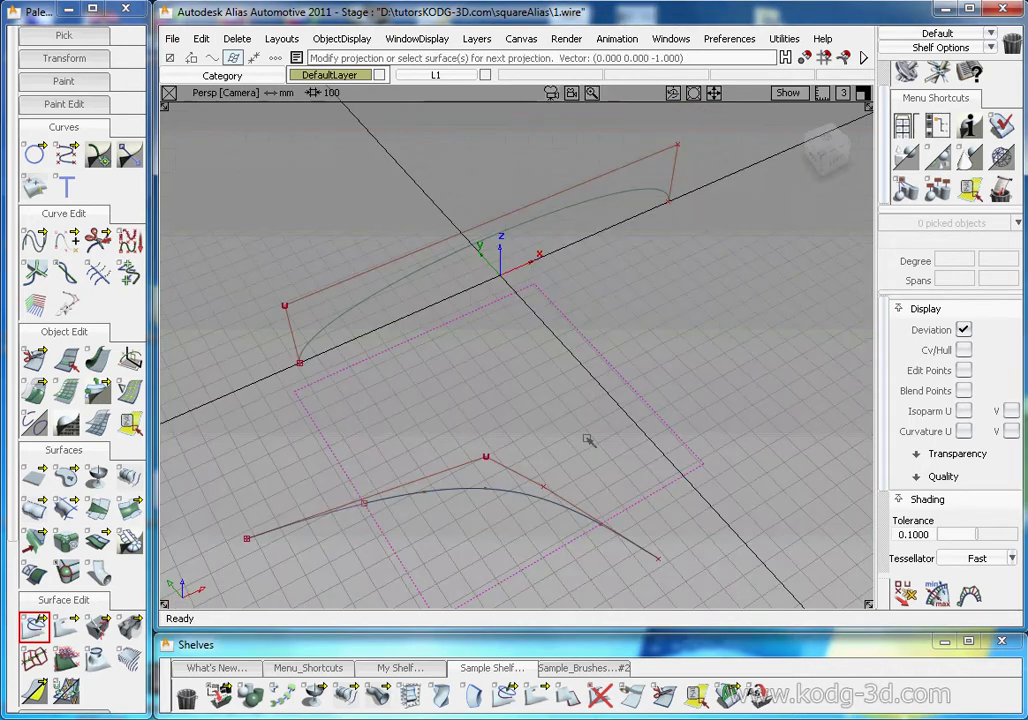
{"action": "left_click_drag", "start_coordinate": [526, 478], "coordinate": [505, 437], "text": "alt+shift"}
{"action": "middle_click_drag", "start_coordinate": [545, 419], "coordinate": [655, 331], "text": "alt+shift"}
{"action": "left_click_drag", "start_coordinate": [655, 331], "coordinate": [620, 328], "text": "alt+shift"}
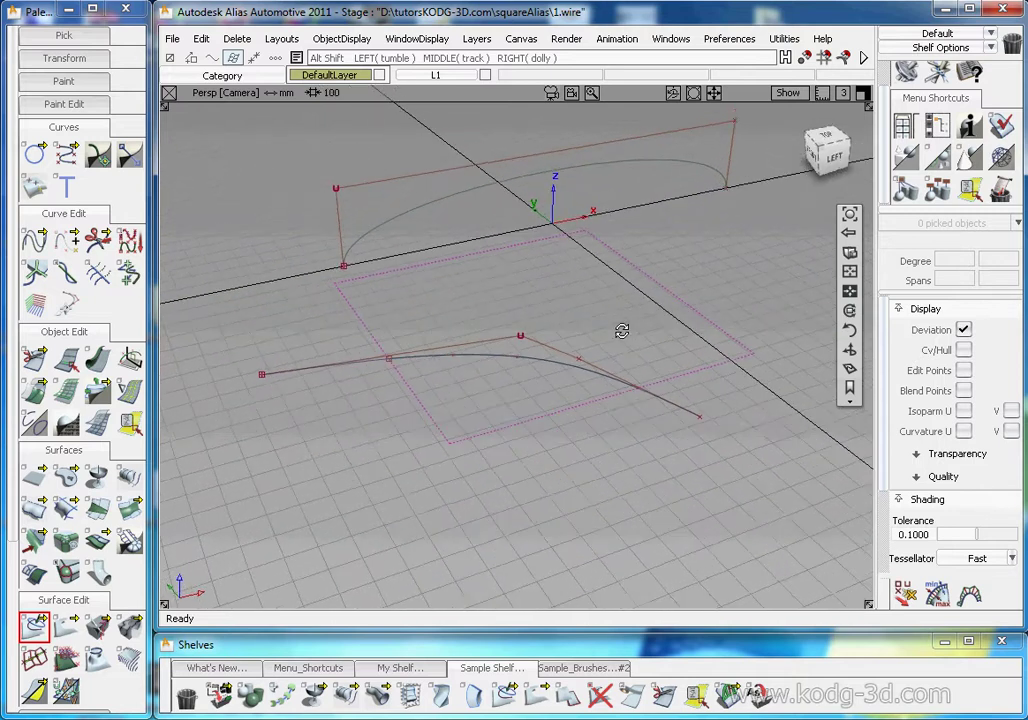
{"action": "left_click", "coordinate": [593, 298]}
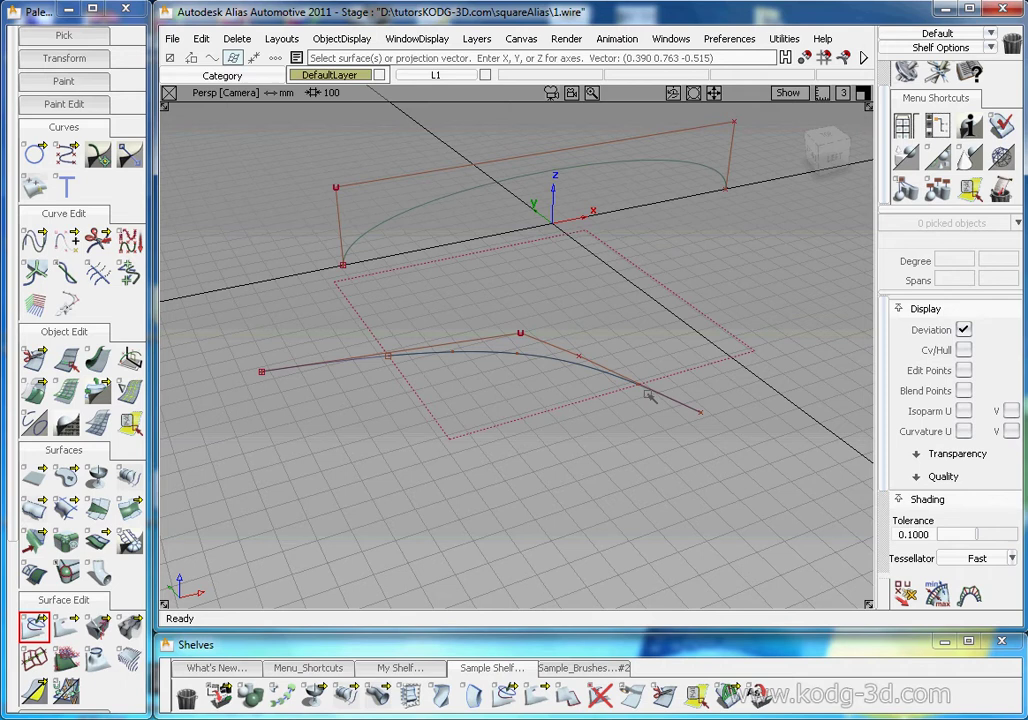
{"action": "left_click_drag", "start_coordinate": [542, 326], "coordinate": [542, 436], "text": "ctrl+shift"}
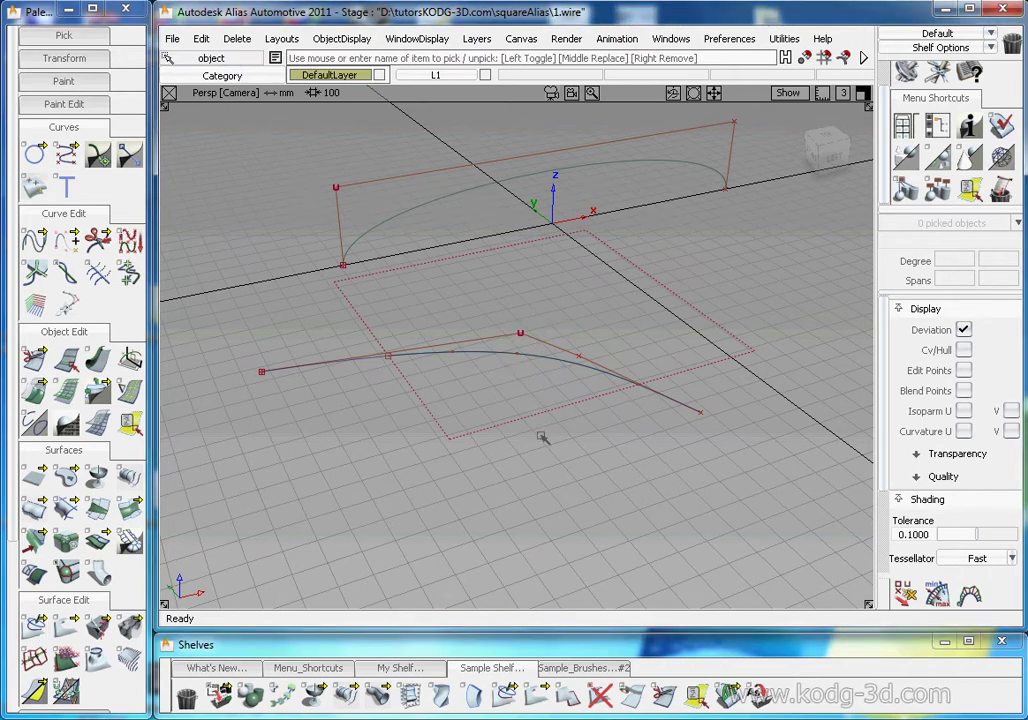
{"action": "left_click", "coordinate": [554, 409]}
{"action": "middle_click_drag", "start_coordinate": [554, 409], "coordinate": [583, 317], "text": "ctrl+shift"}
{"action": "right_click_drag", "start_coordinate": [583, 317], "coordinate": [582, 357]}
{"action": "left_click_drag", "start_coordinate": [567, 395], "coordinate": [403, 386], "text": "ctrl+shift"}
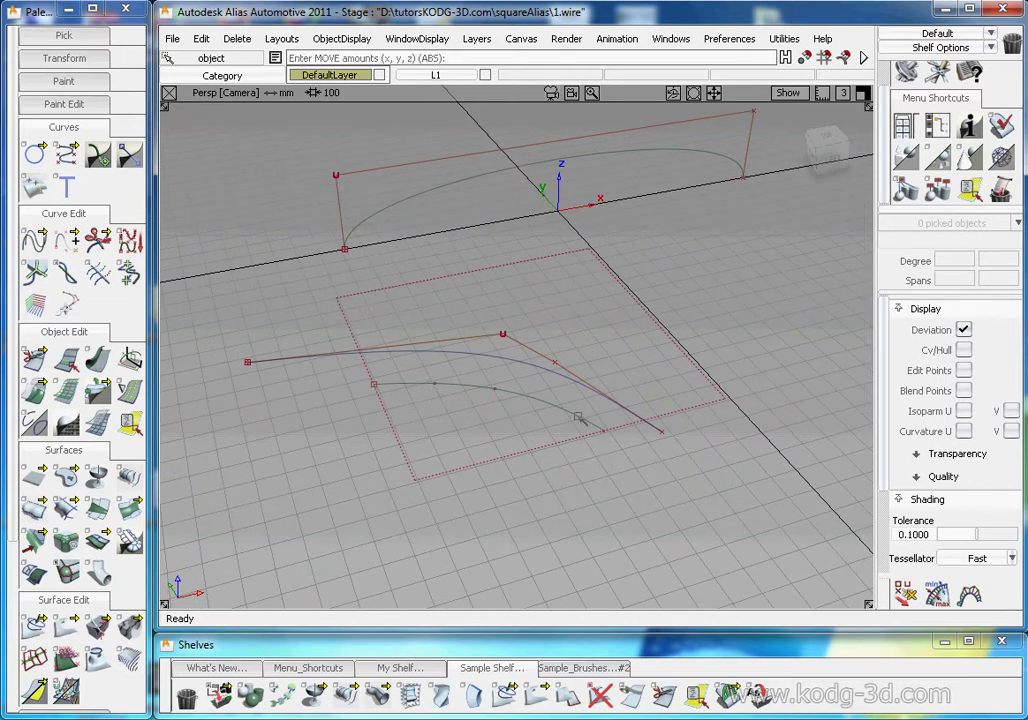
Move the source curve's two middle CVs apart and adjust the third CV's height above the plane.
{"action": "left_click_drag", "start_coordinate": [498, 325], "coordinate": [534, 352], "text": "ctrl+shift"}
{"action": "middle_click_drag", "start_coordinate": [535, 353], "coordinate": [564, 296], "text": "ctrl+shift"}
{"action": "left_click_drag", "start_coordinate": [612, 329], "coordinate": [506, 333]}
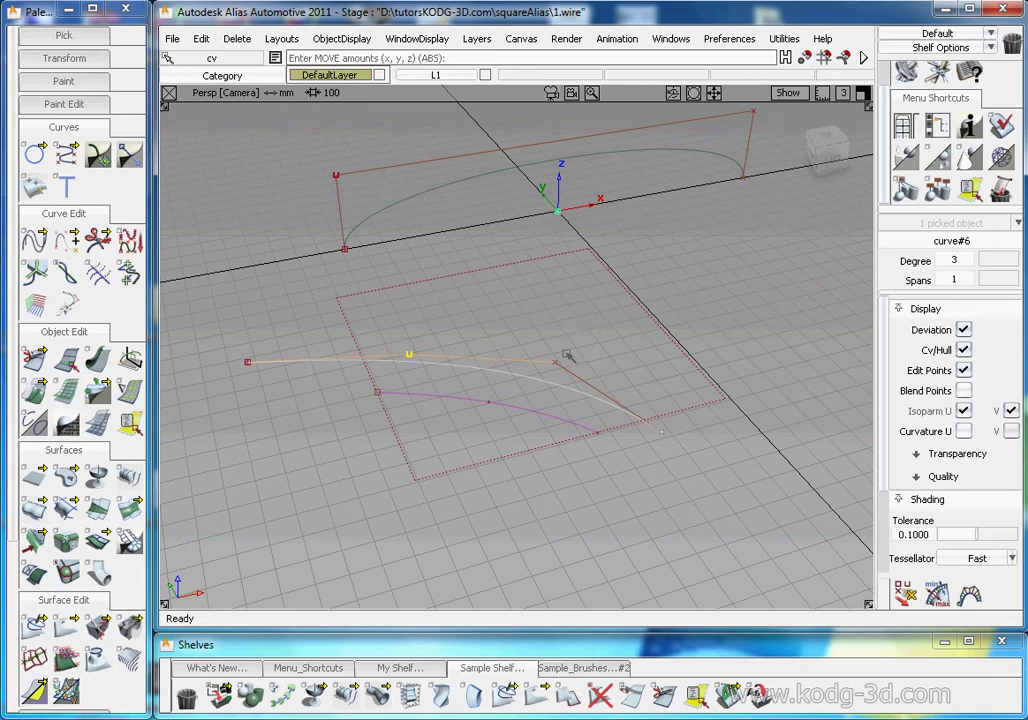
{"action": "middle_click_drag", "start_coordinate": [557, 363], "coordinate": [652, 357]}
{"action": "right_click_drag", "start_coordinate": [604, 360], "coordinate": [559, 272]}
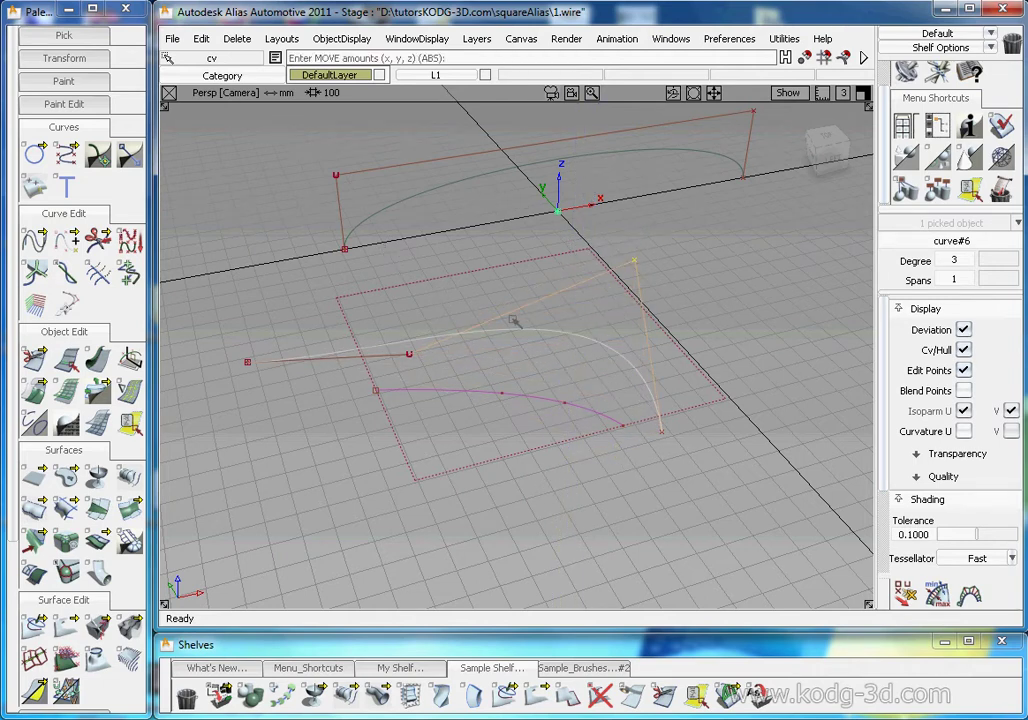
{"action": "left_click_drag", "start_coordinate": [574, 329], "coordinate": [592, 303], "text": "alt+shift"}
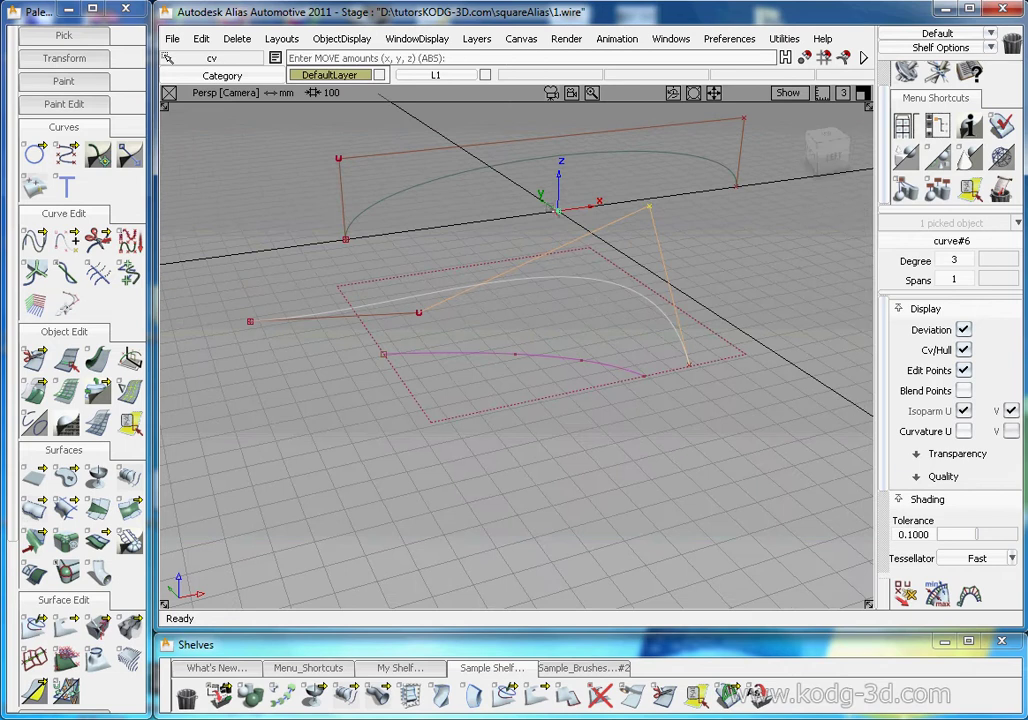
{"action": "right_click_drag", "start_coordinate": [651, 222], "coordinate": [610, 335]}
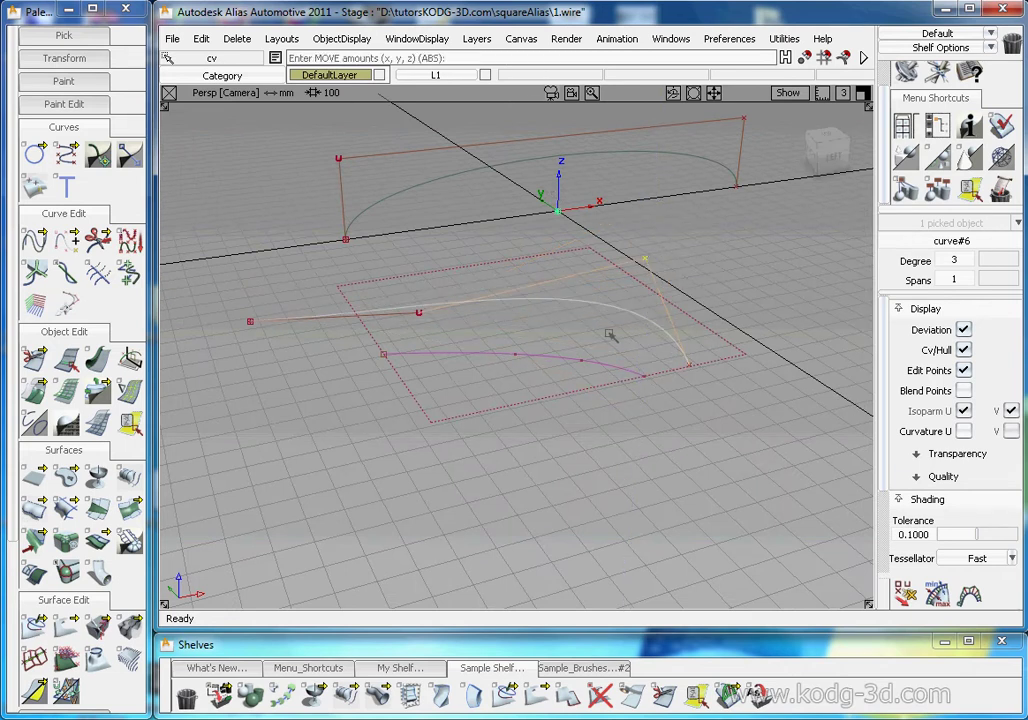
Move the source curve's third CV to make the projected curve on the plane more arched.
{"action": "left_click_drag", "start_coordinate": [598, 334], "coordinate": [592, 363], "text": "alt+shift"}
{"action": "middle_click_drag", "start_coordinate": [592, 363], "coordinate": [553, 325]}
{"action": "left_click_drag", "start_coordinate": [569, 374], "coordinate": [577, 279], "text": "ctrl+shift"}
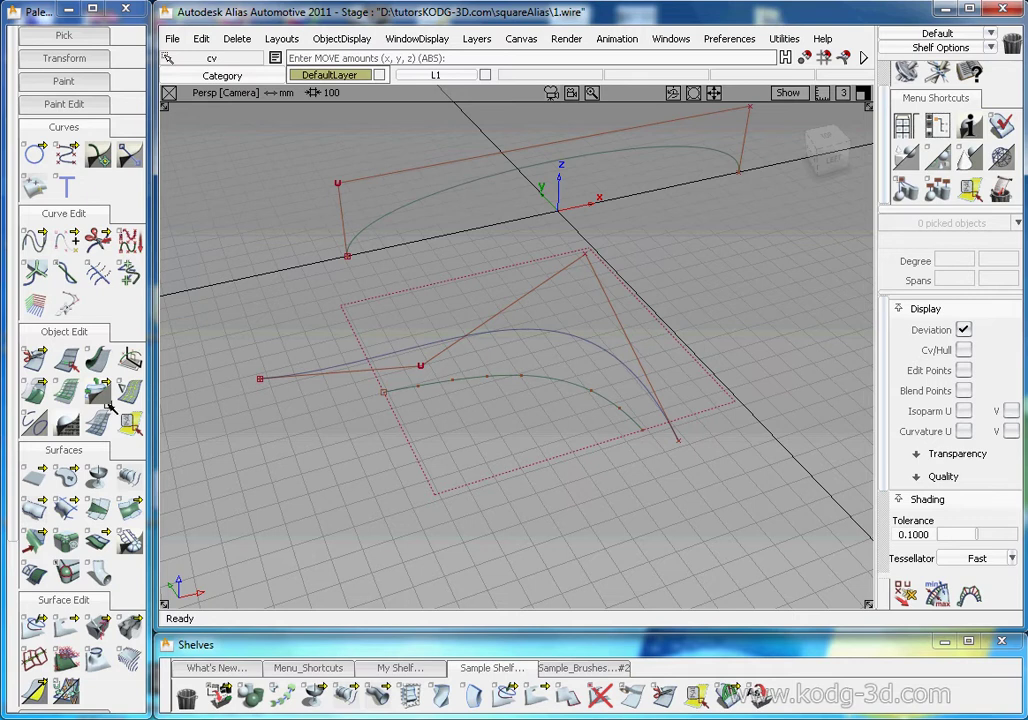
Trim the plane along the projected curve, keeping the part on the origin side.
{"action": "left_click", "coordinate": [66, 625]}
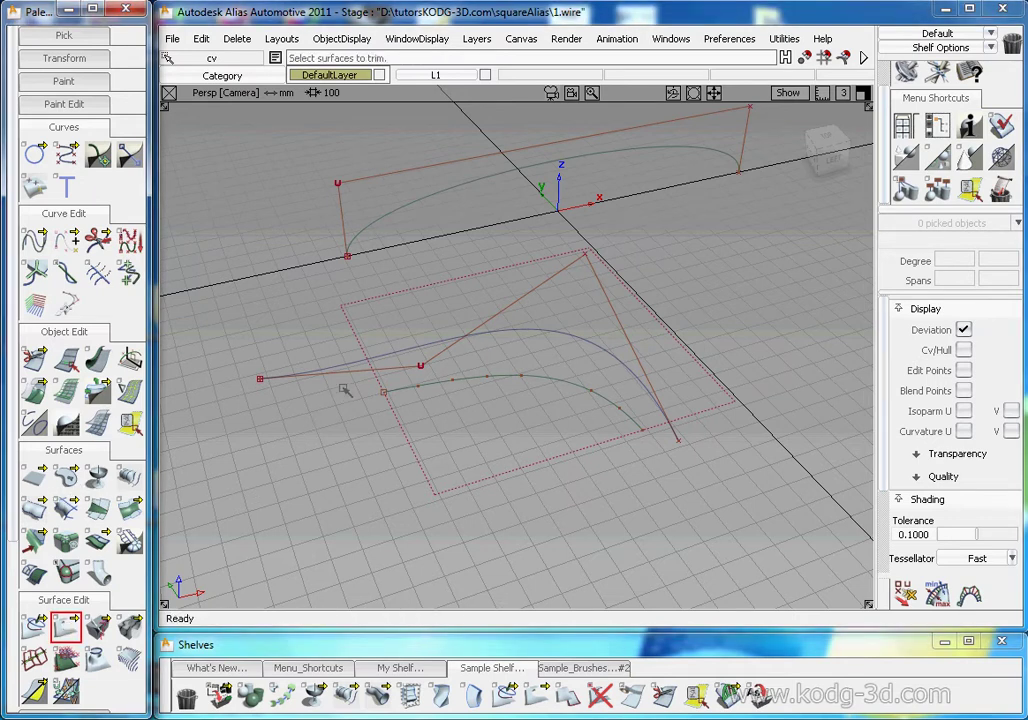
{"action": "left_click", "coordinate": [383, 318]}
{"action": "left_click", "coordinate": [391, 319]}
{"action": "key", "text": "space"}
Duplicate the trimmed plane and move the copy along positive X, clear of the original.
{"action": "left_click_drag", "start_coordinate": [521, 380], "coordinate": [503, 430], "text": "alt+shift"}
{"action": "left_click", "coordinate": [201, 38]}
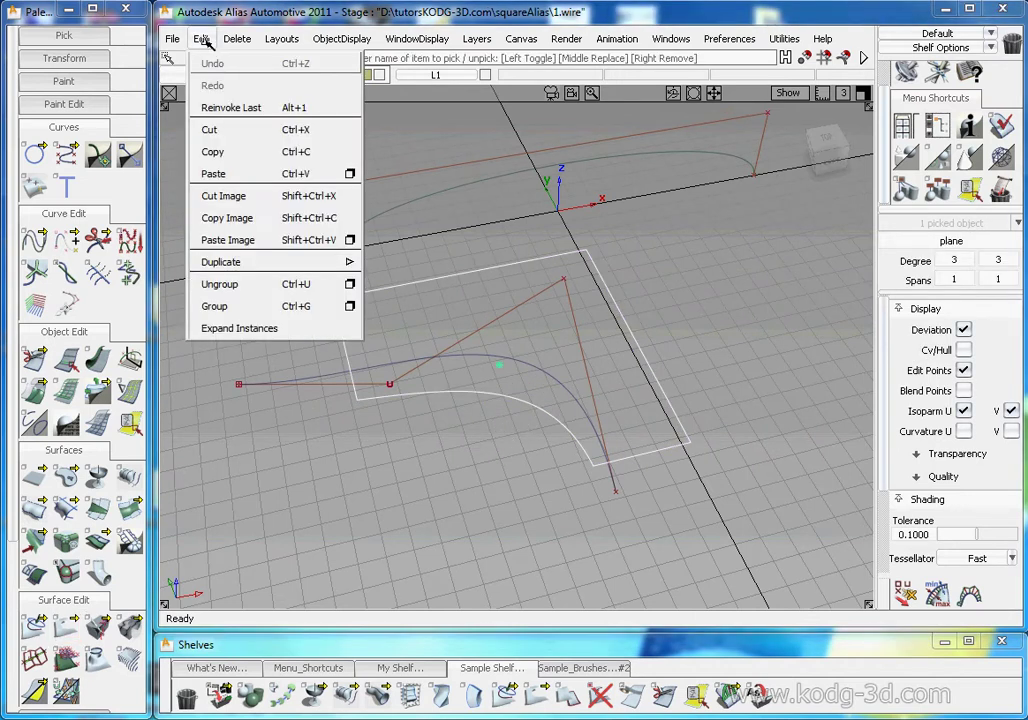
{"action": "mouse_move", "coordinate": [225, 262]}
{"action": "left_click", "coordinate": [385, 264]}
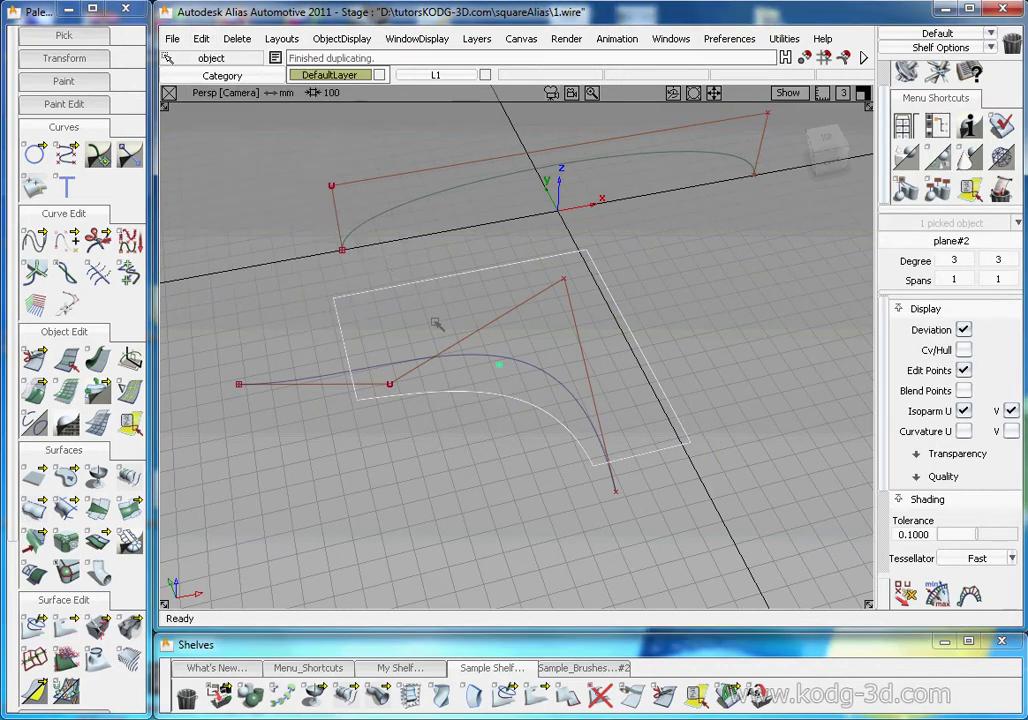
{"action": "left_click_drag", "start_coordinate": [484, 386], "coordinate": [765, 392]}
{"action": "left_click", "coordinate": [746, 313]}
Untrim the duplicated plane and then the original plane.
{"action": "middle_click_drag", "start_coordinate": [695, 335], "coordinate": [677, 338], "text": "alt+shift"}
{"action": "left_click_drag", "start_coordinate": [677, 338], "coordinate": [650, 340], "text": "alt+shift"}
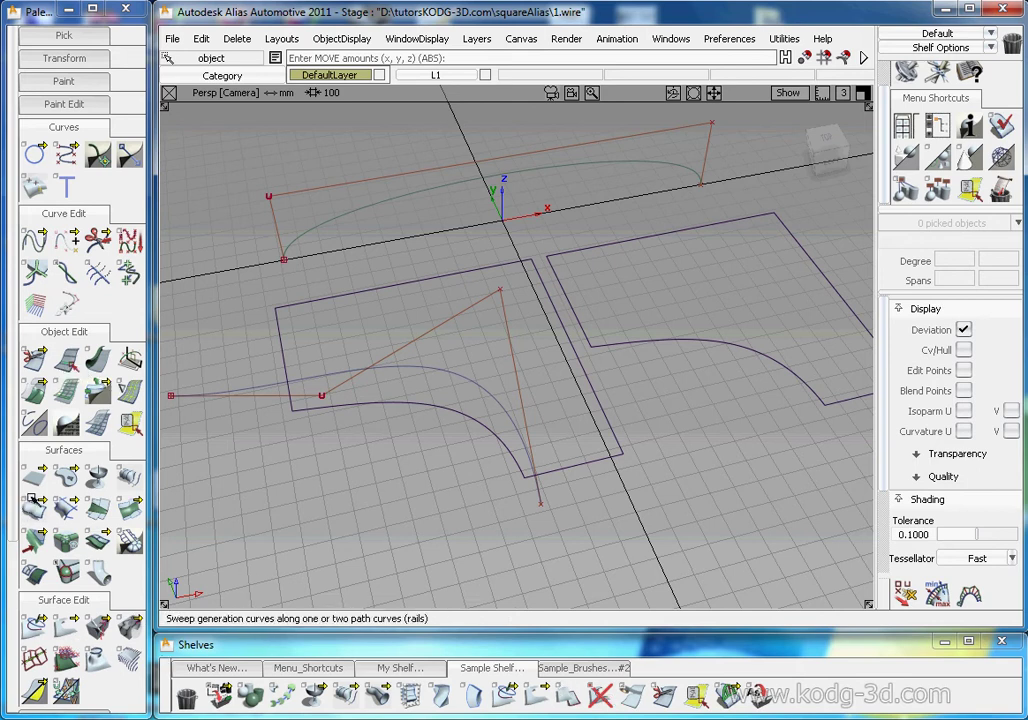
{"action": "left_click", "coordinate": [65, 626]}
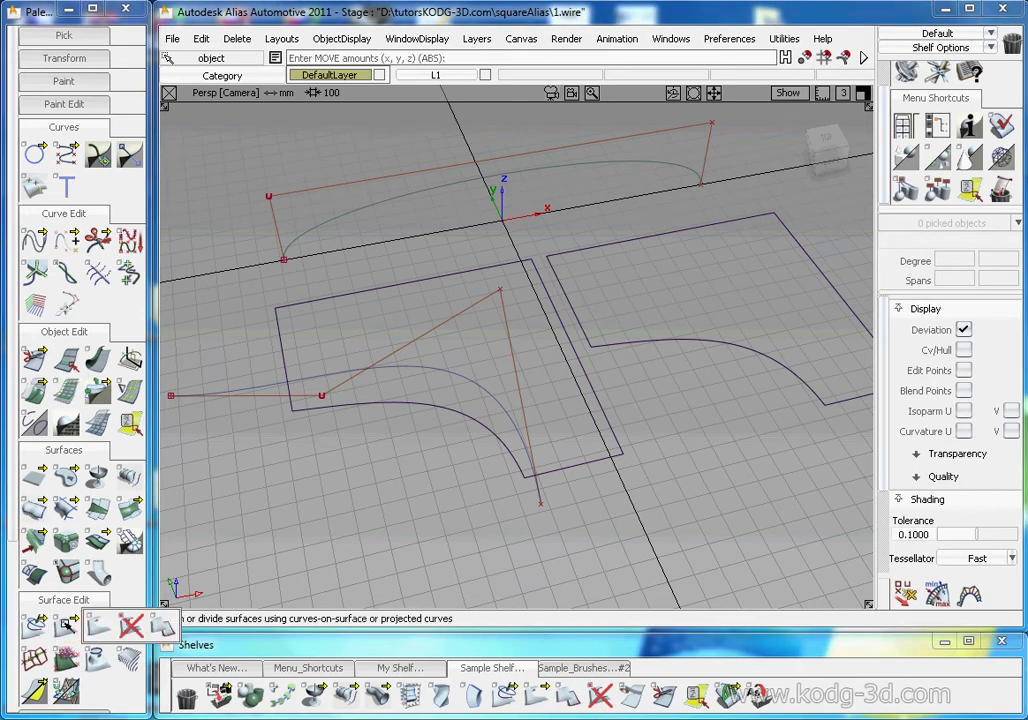
{"action": "left_click", "coordinate": [290, 638]}
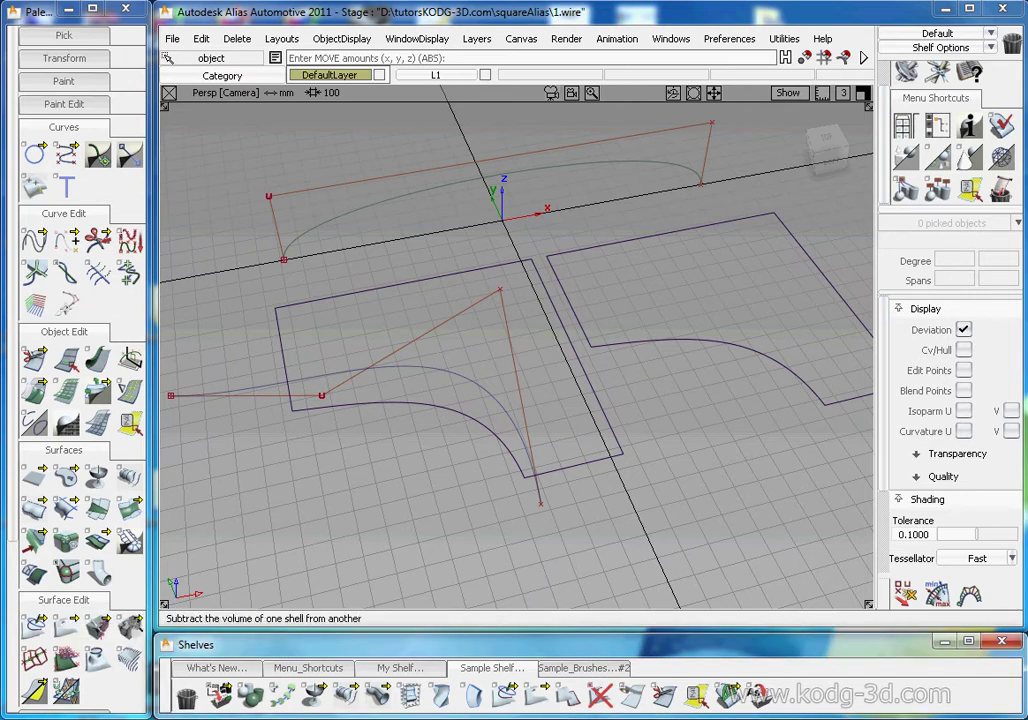
{"action": "left_click", "coordinate": [600, 693]}
{"action": "left_click", "coordinate": [710, 352]}
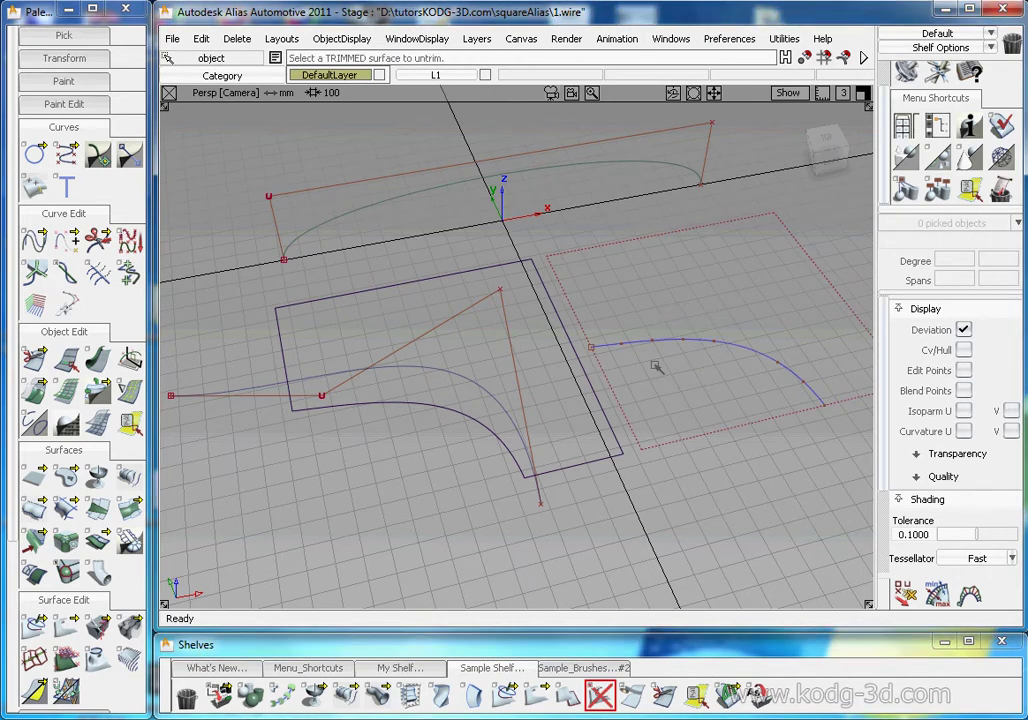
{"action": "left_click", "coordinate": [475, 425]}
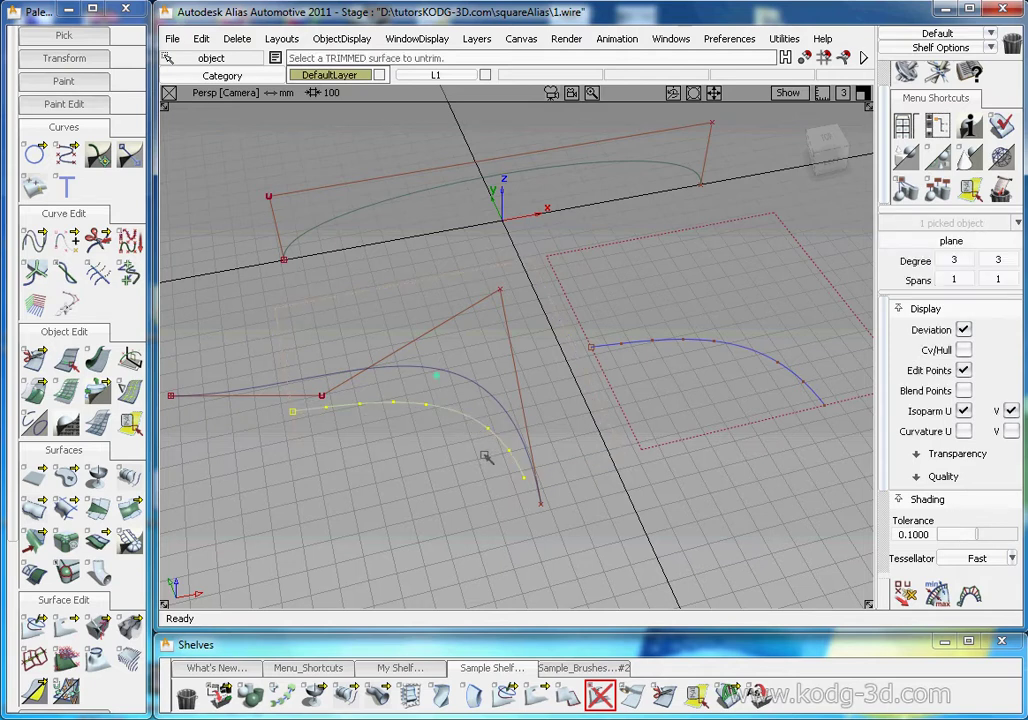
Delete the curve-on-surface from the duplicated plane.
{"action": "left_click", "coordinate": [420, 470]}
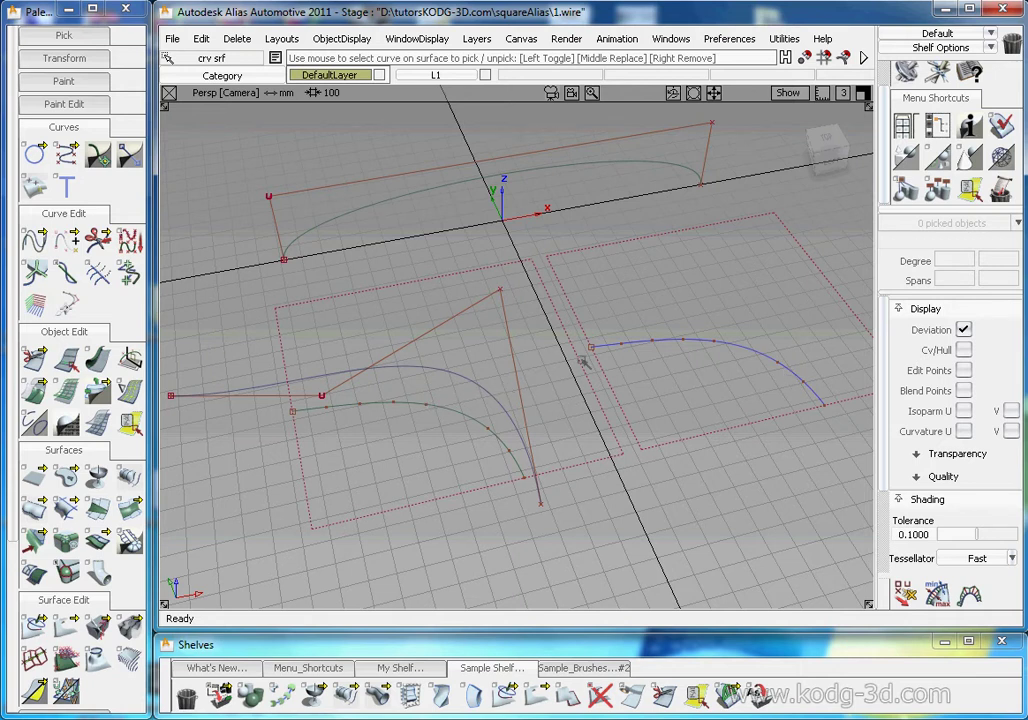
{"action": "left_click", "coordinate": [720, 348]}
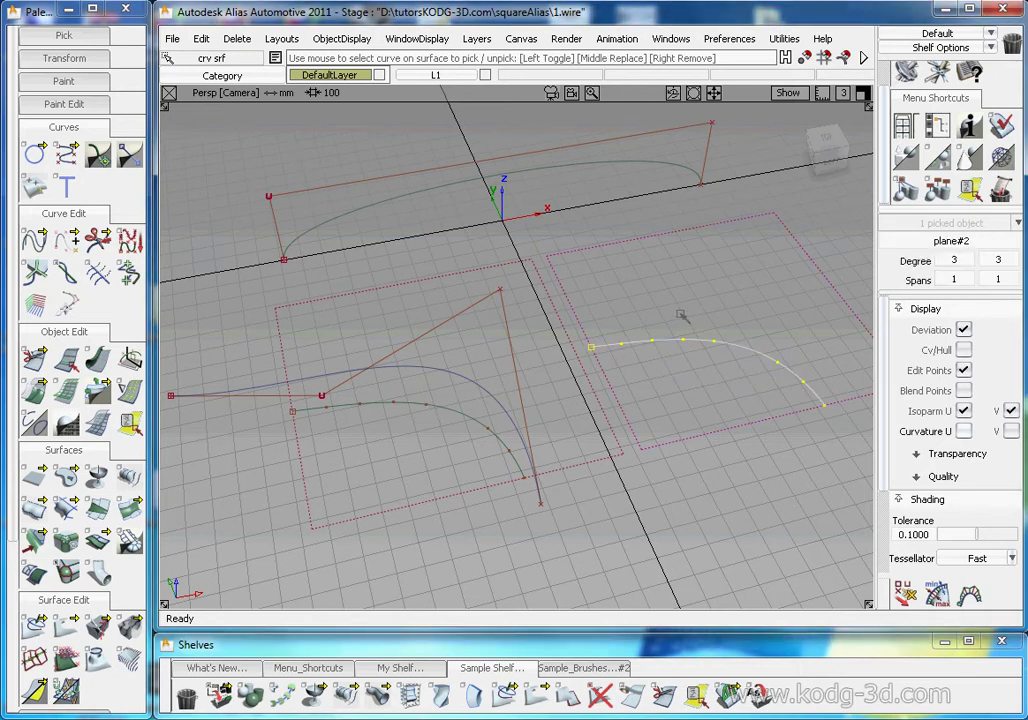
{"action": "key", "text": "Delete"}
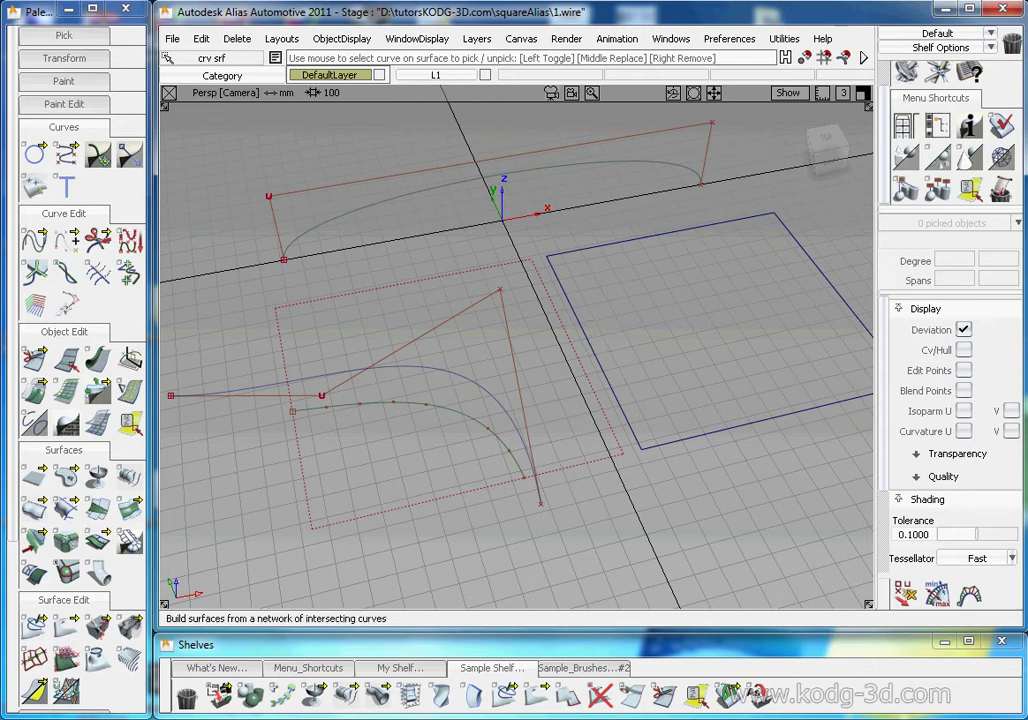
Trim the original plane again along its projected curve, keeping the part on the origin side.
{"action": "left_click", "coordinate": [536, 694]}
{"action": "left_click", "coordinate": [430, 500]}
{"action": "left_click", "coordinate": [470, 345]}
{"action": "left_click", "coordinate": [748, 585]}
{"action": "left_click", "coordinate": [577, 372]}
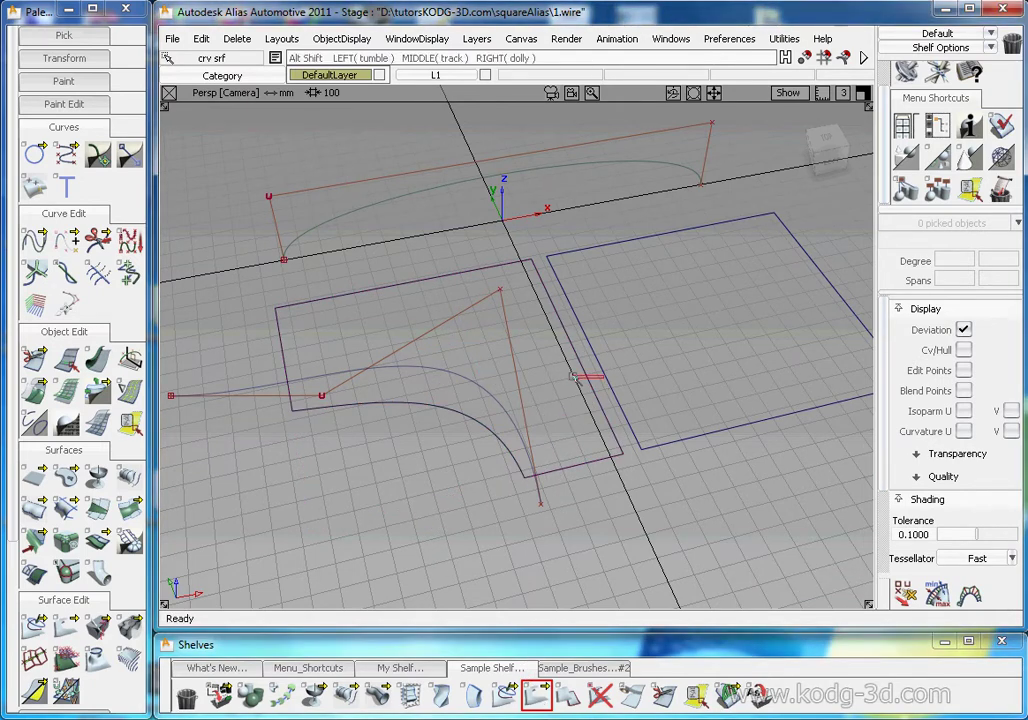
Align the duplicated plane's near edge to the adjacent straight edge of the trimmed plane.
{"action": "left_click_drag", "start_coordinate": [617, 465], "coordinate": [645, 374], "text": "alt+shift"}
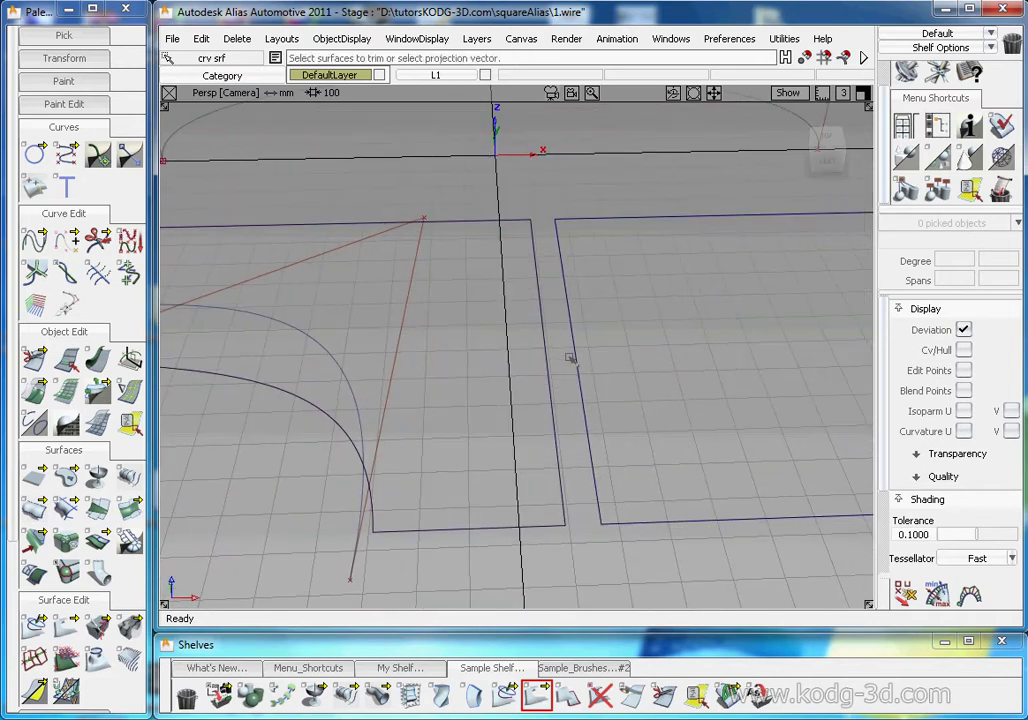
{"action": "left_click_drag", "start_coordinate": [570, 388], "coordinate": [386, 440], "text": "alt+shift"}
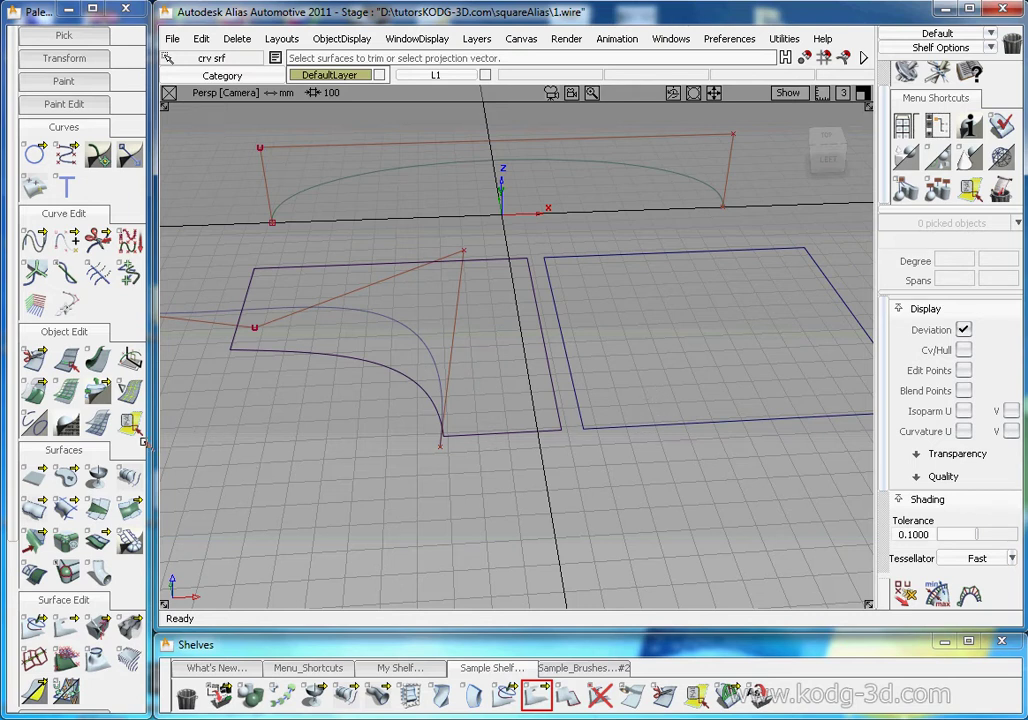
{"action": "left_click", "coordinate": [34, 391]}
{"action": "left_click", "coordinate": [575, 377]}
{"action": "left_click", "coordinate": [542, 335]}
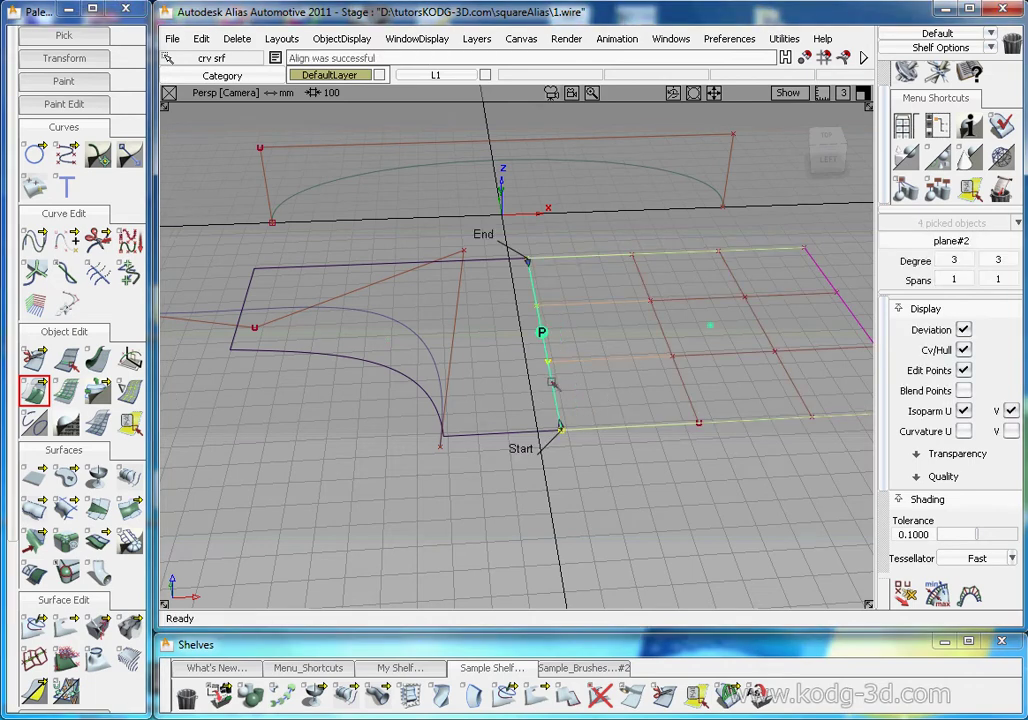
Delete both planes together with the curve that was projected, keeping only the symmetric arch curve.
{"action": "left_click_drag", "start_coordinate": [619, 314], "coordinate": [502, 398], "text": "alt+shift"}
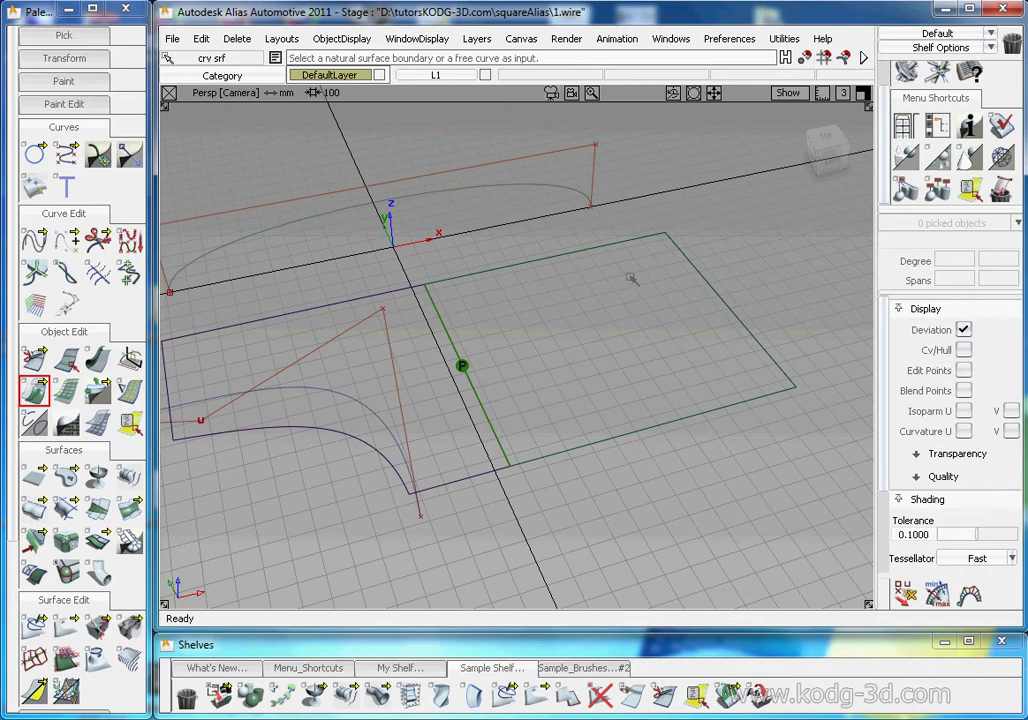
{"action": "left_click_drag", "start_coordinate": [675, 344], "coordinate": [510, 433], "text": "alt+shift"}
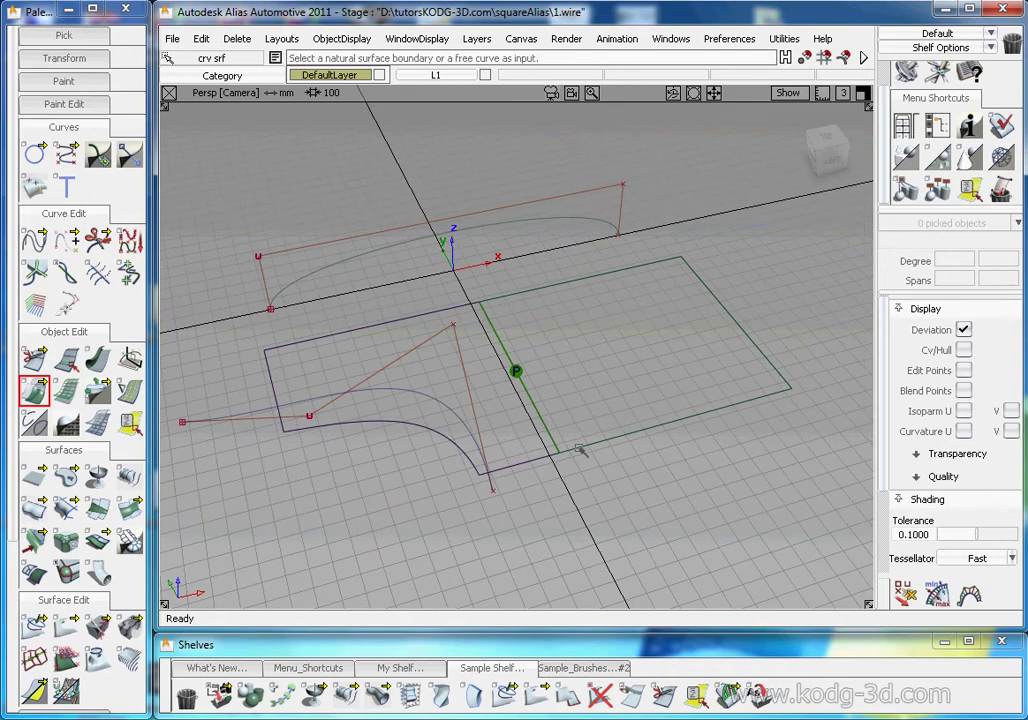
{"action": "left_click_drag", "start_coordinate": [574, 391], "coordinate": [556, 389], "text": "ctrl+shift"}
{"action": "left_click_drag", "start_coordinate": [556, 389], "coordinate": [645, 478]}
{"action": "key", "text": "Delete"}
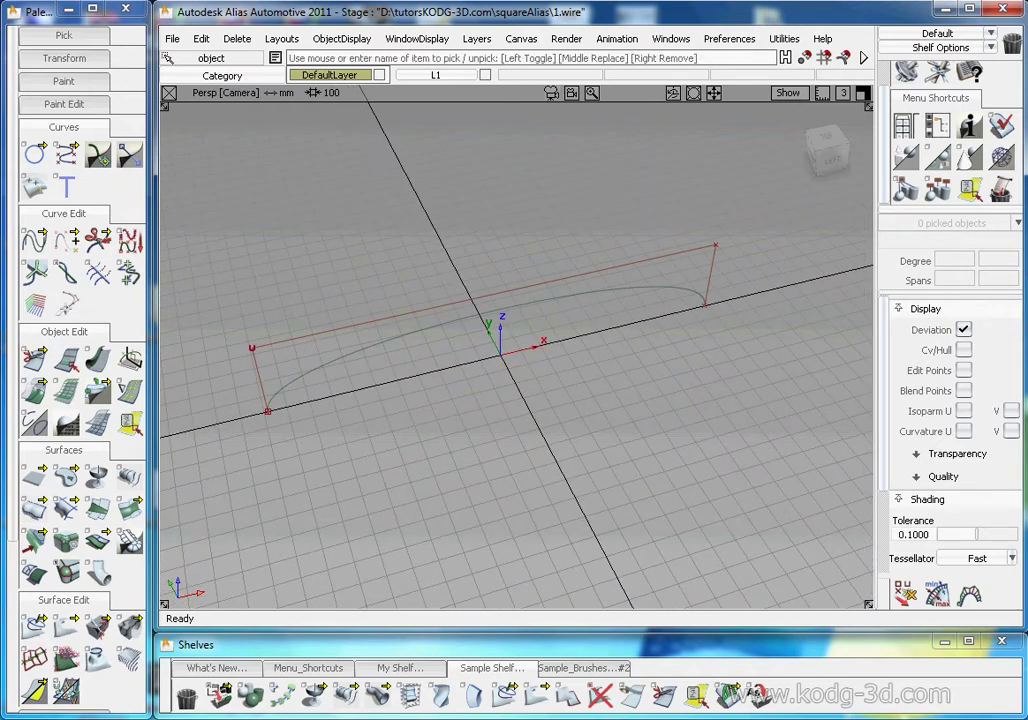
Select the remaining symmetric curve and add the Delete Construction History command to the Sample Shelf.
{"action": "mouse_move", "coordinate": [486, 369]}
{"action": "left_mouse_down", "text": "alt+shift"}
{"action": "mouse_move", "coordinate": [541, 348]}
{"action": "mouse_move", "coordinate": [526, 345]}
{"action": "left_mouse_up", "text": "alt+shift"}
{"action": "left_click", "coordinate": [586, 398]}
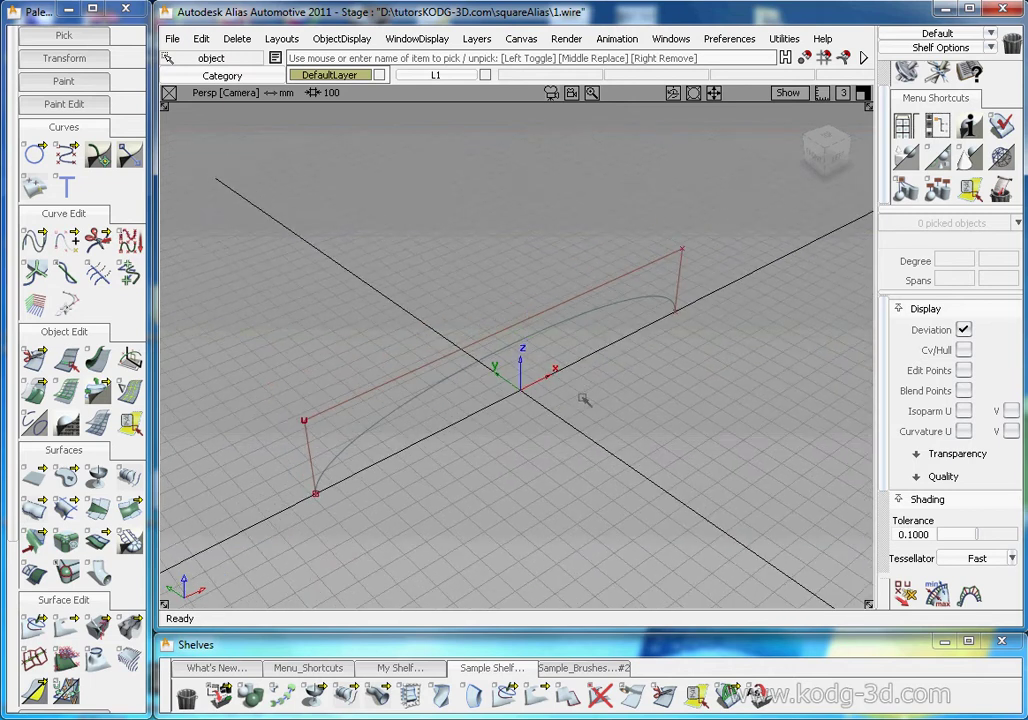
{"action": "left_click", "coordinate": [533, 269]}
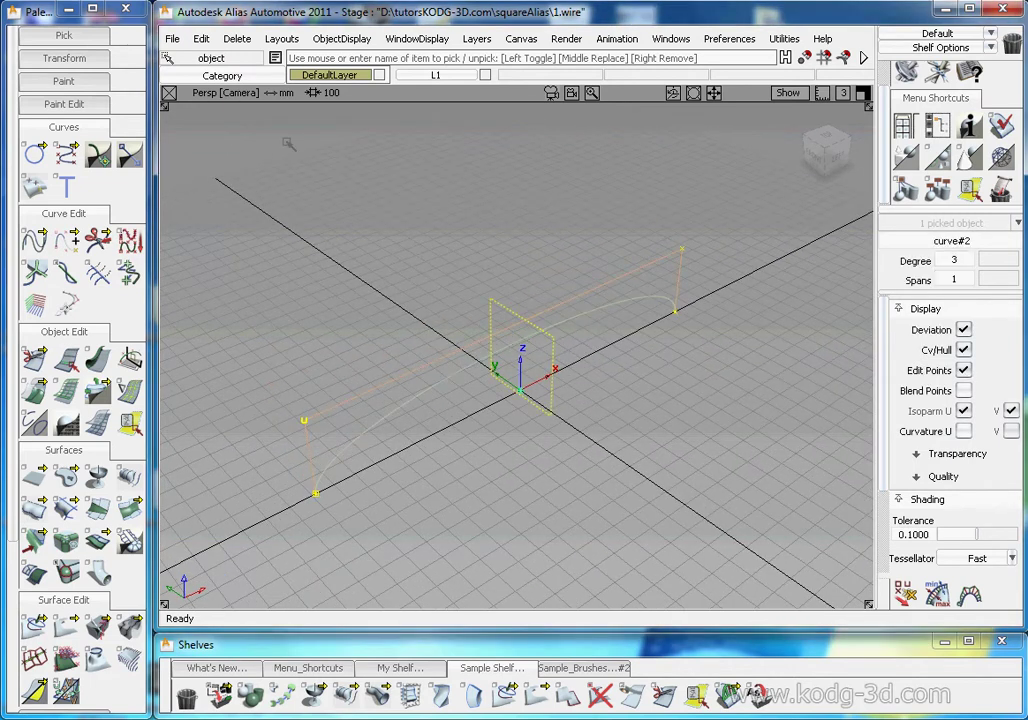
{"action": "left_click", "coordinate": [237, 38]}
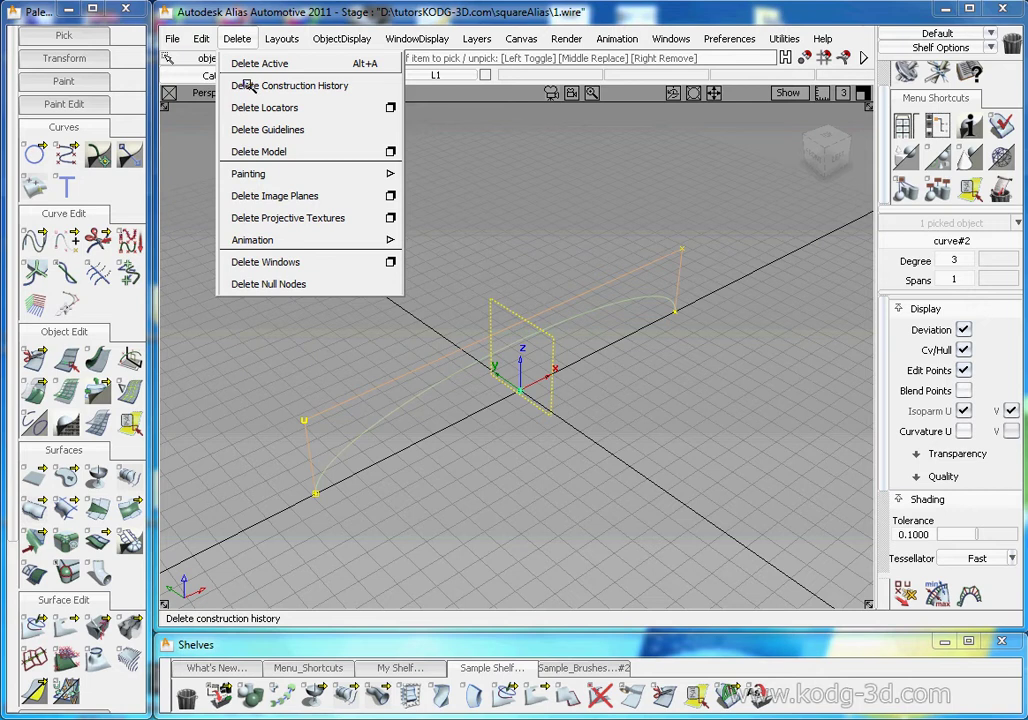
{"action": "middle_click_drag", "start_coordinate": [247, 86], "coordinate": [712, 692]}
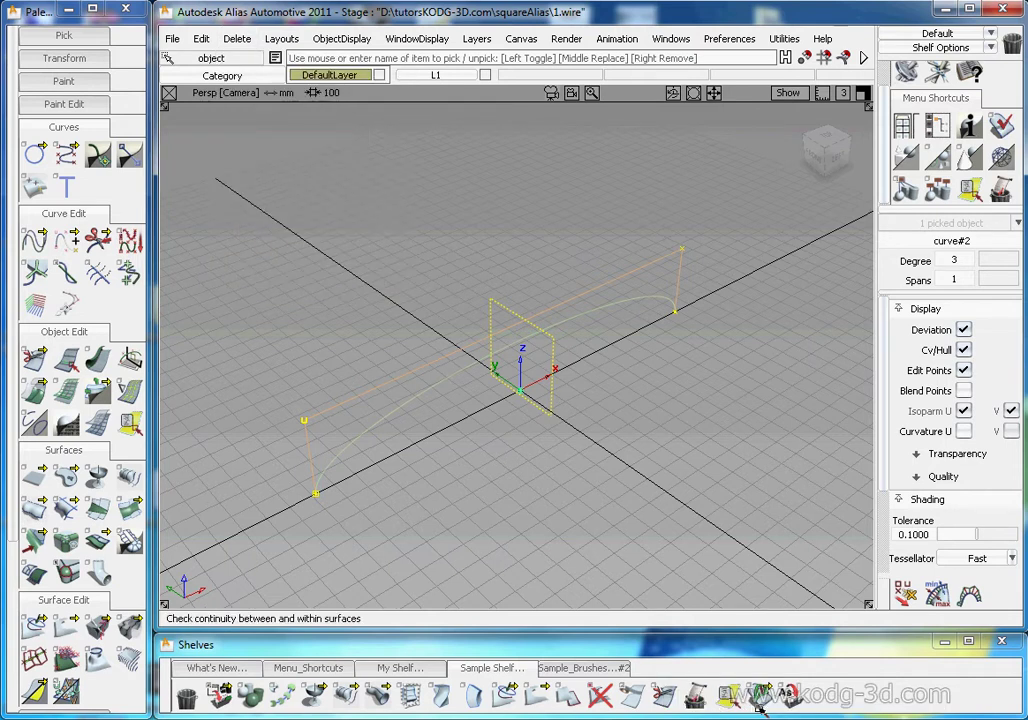
Delete the symmetric curve's construction history and deselect the curve.
{"action": "left_click", "coordinate": [702, 698]}
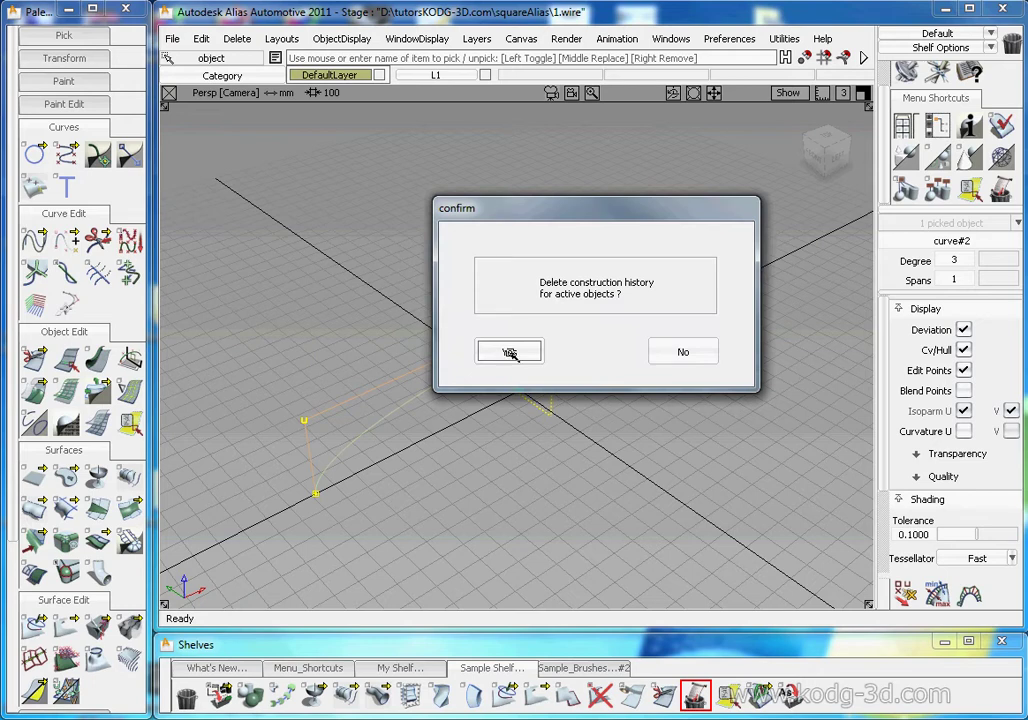
{"action": "left_click", "coordinate": [511, 353]}
{"action": "left_click", "coordinate": [564, 268]}
{"action": "left_click_drag", "start_coordinate": [548, 390], "coordinate": [429, 362], "text": "alt+shift"}
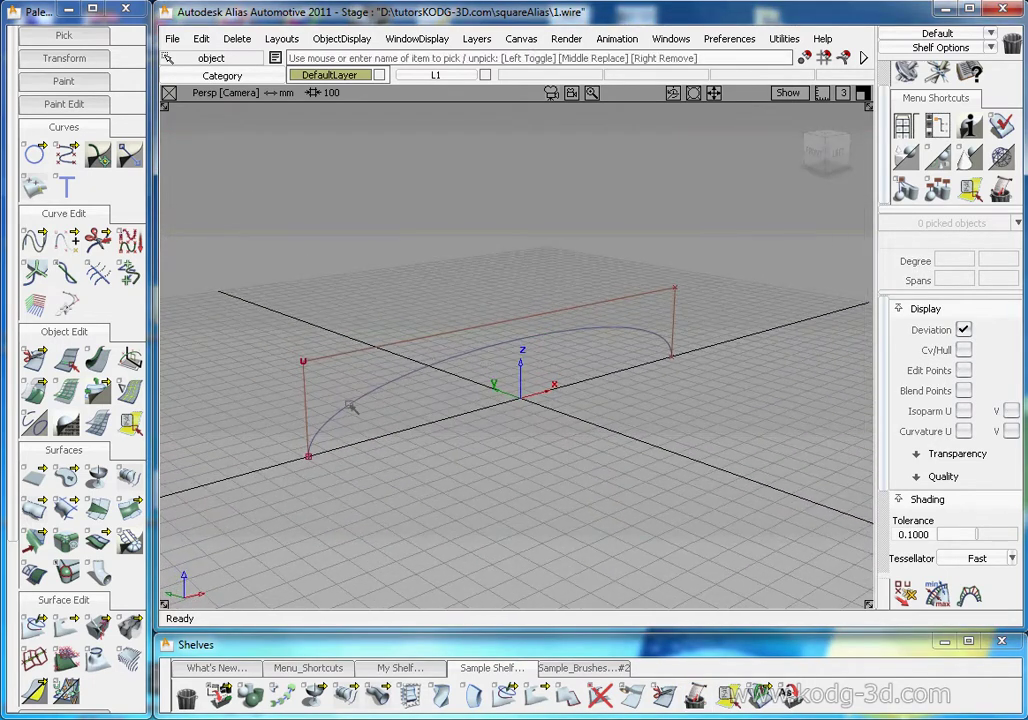
{"action": "left_click_drag", "start_coordinate": [657, 347], "coordinate": [506, 342], "text": "alt+shift"}
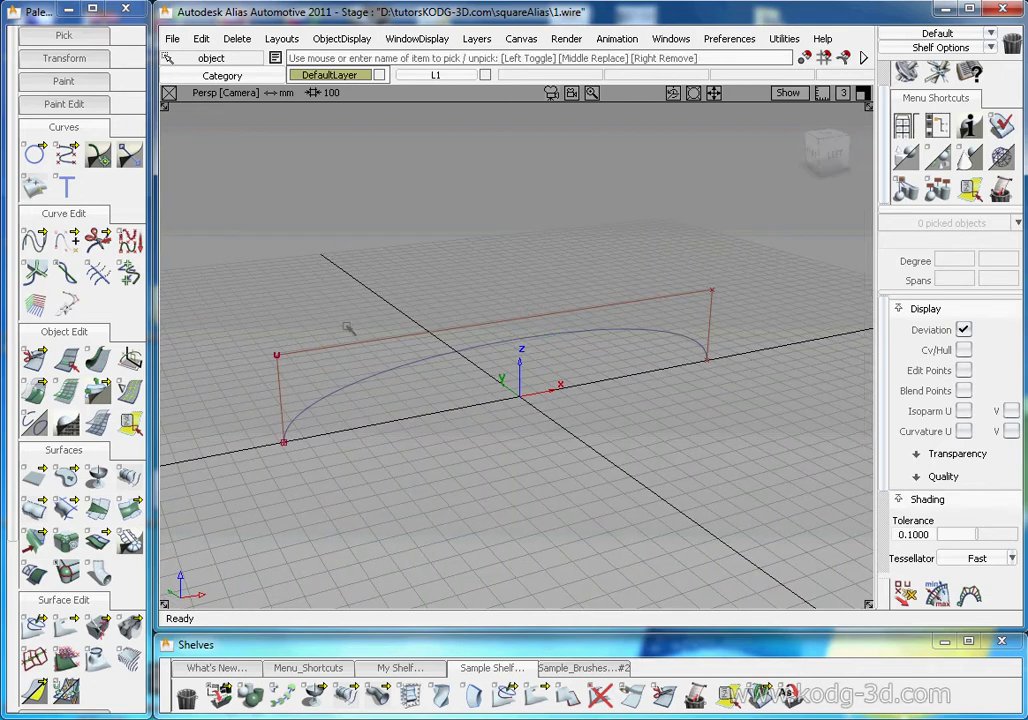
{"action": "left_click_drag", "start_coordinate": [605, 352], "coordinate": [330, 400], "text": "alt+shift"}
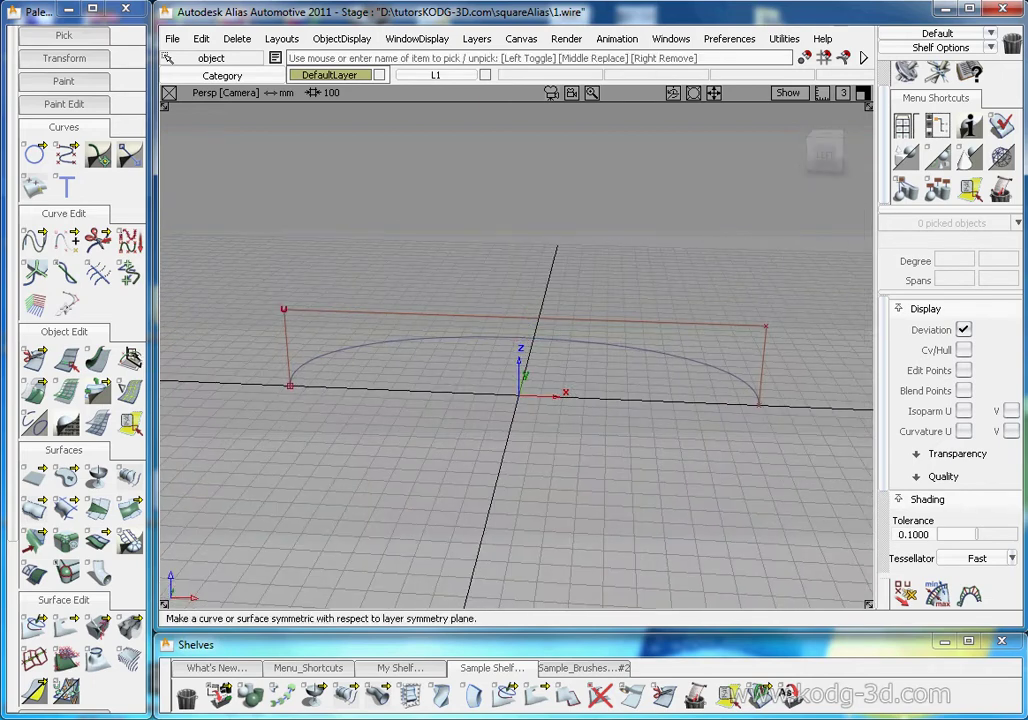
{"action": "left_click_drag", "start_coordinate": [654, 360], "coordinate": [698, 385], "text": "alt+shift"}
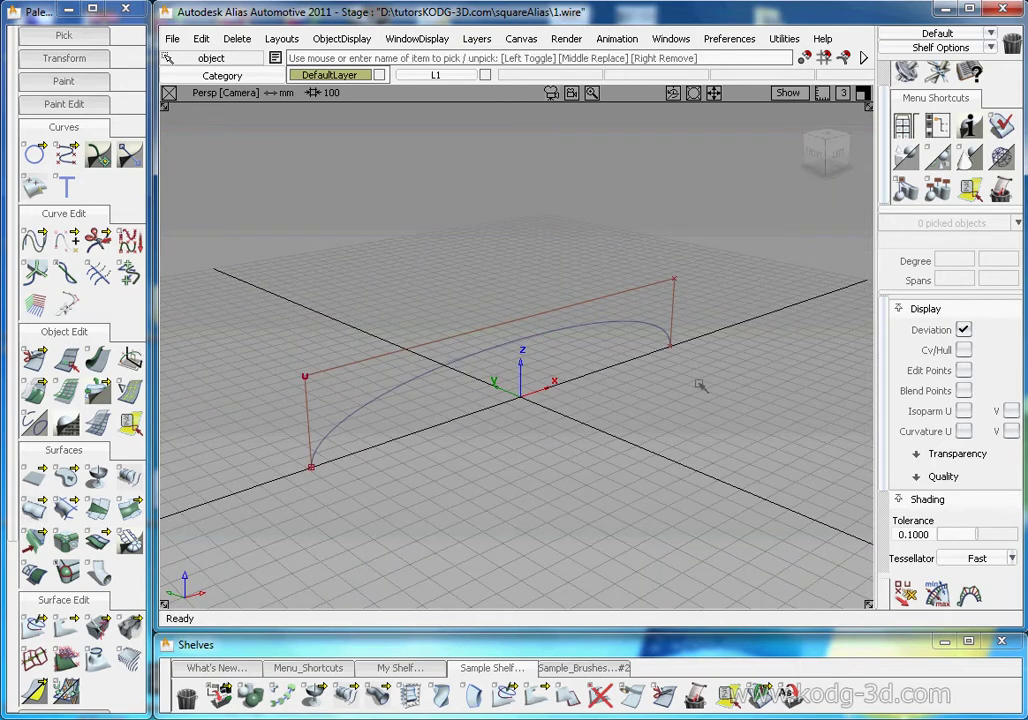
{"action": "left_click_drag", "start_coordinate": [588, 296], "coordinate": [537, 362], "text": "alt+shift"}
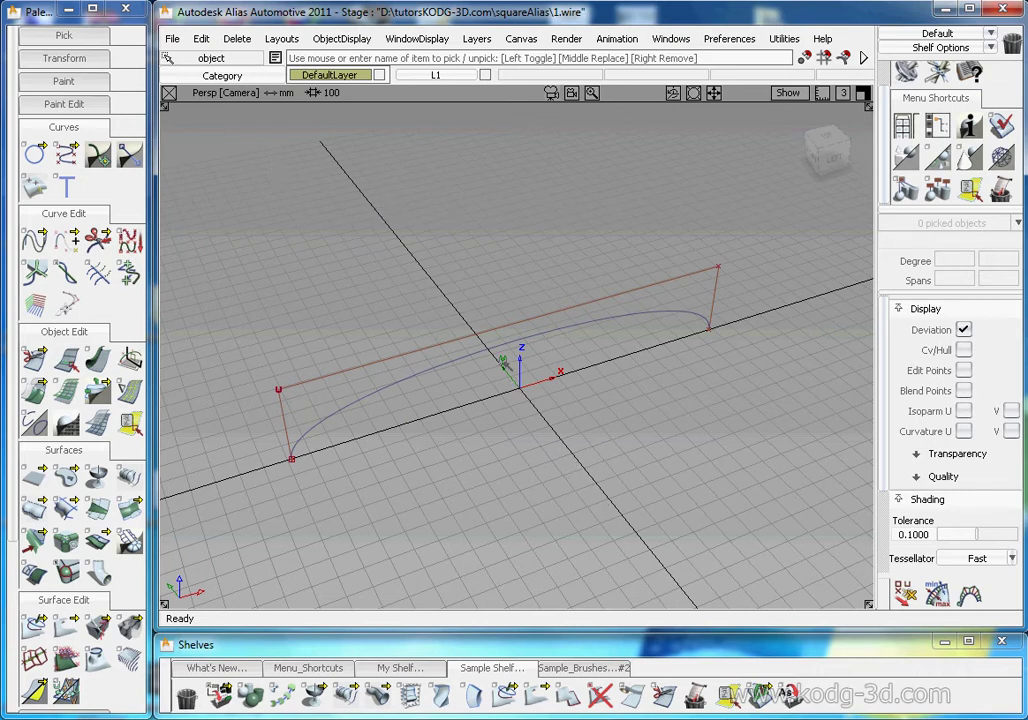
{"action": "left_click_drag", "start_coordinate": [606, 392], "coordinate": [527, 376], "text": "alt+shift"}
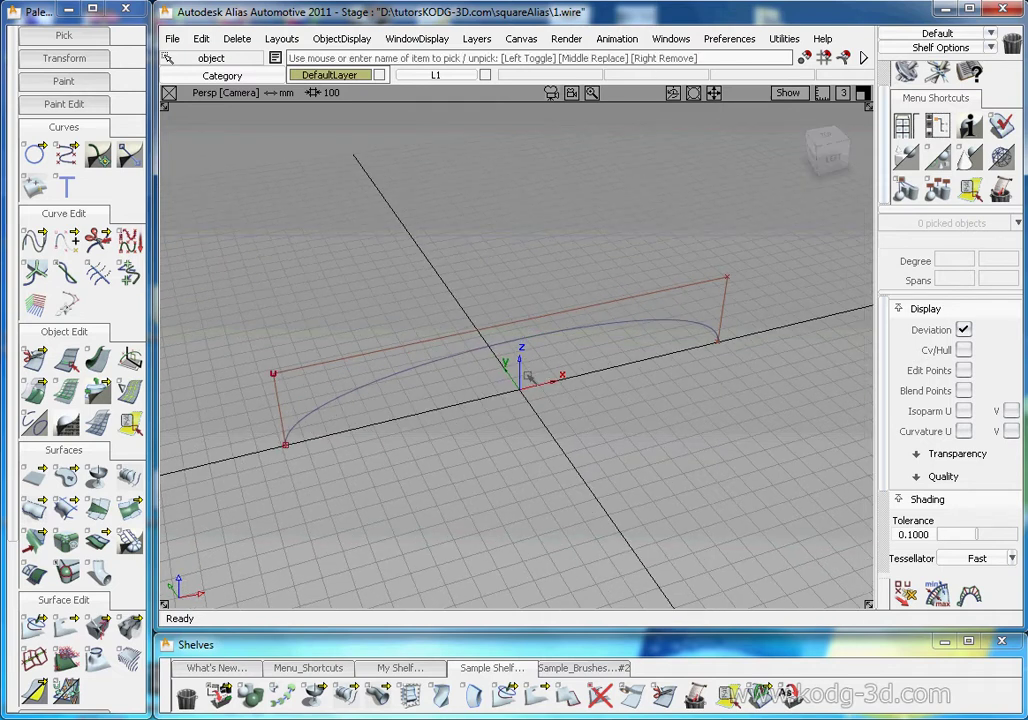
Duplicate the arch curve once with a Z rotation of 90 degrees, and deselect the copy.
{"action": "left_click", "coordinate": [523, 345]}
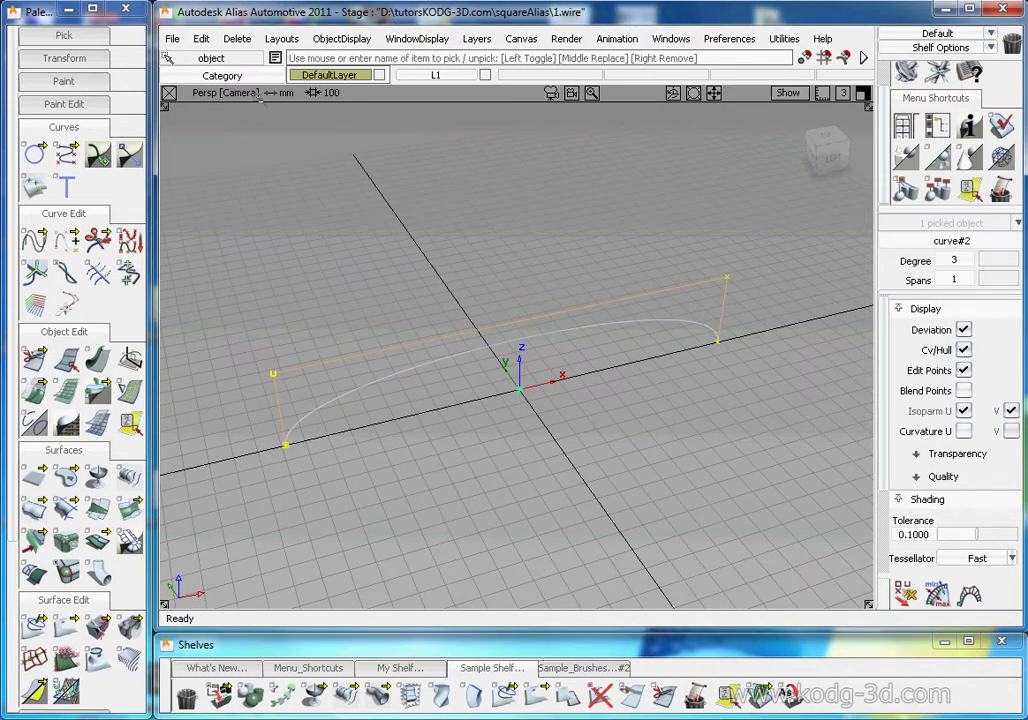
{"action": "left_click", "coordinate": [202, 40]}
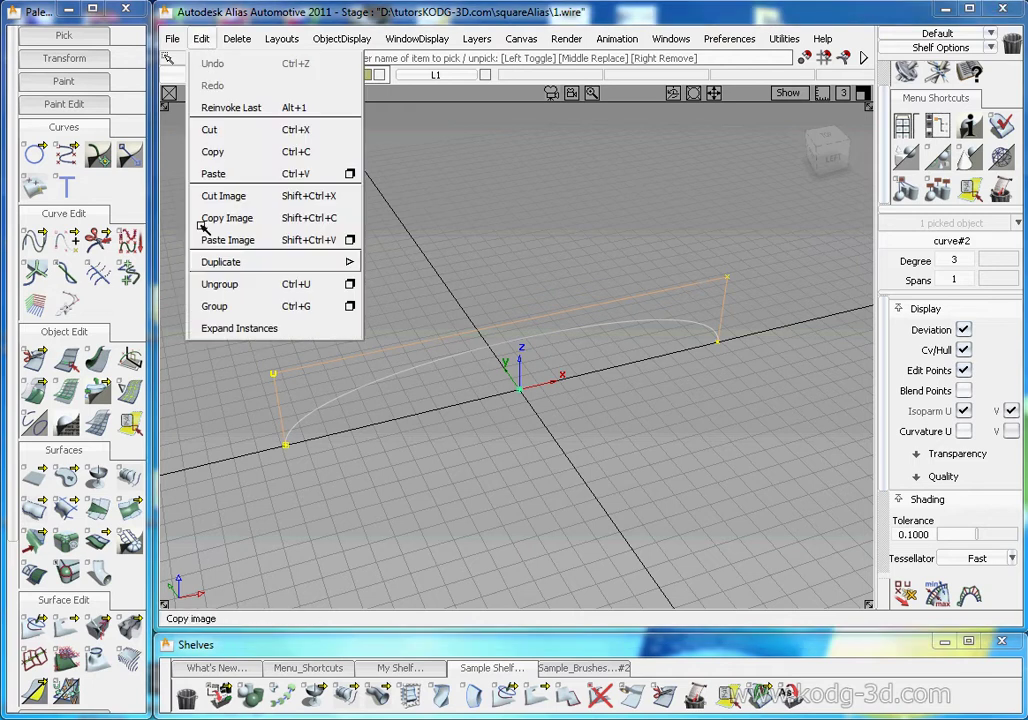
{"action": "mouse_move", "coordinate": [212, 265]}
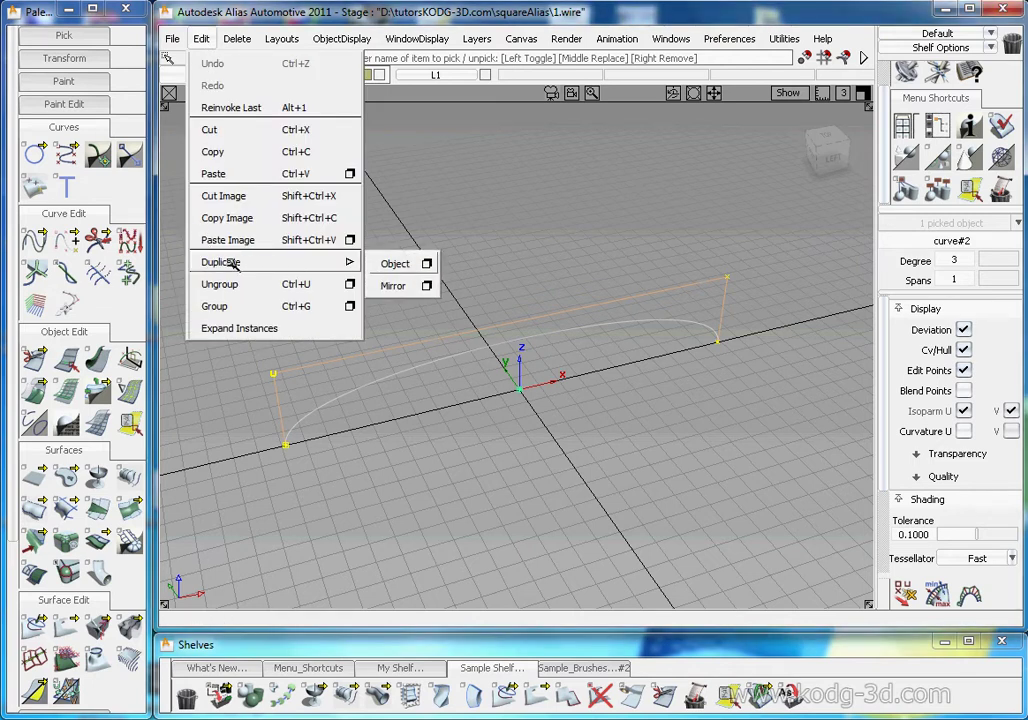
{"action": "left_click", "coordinate": [427, 264]}
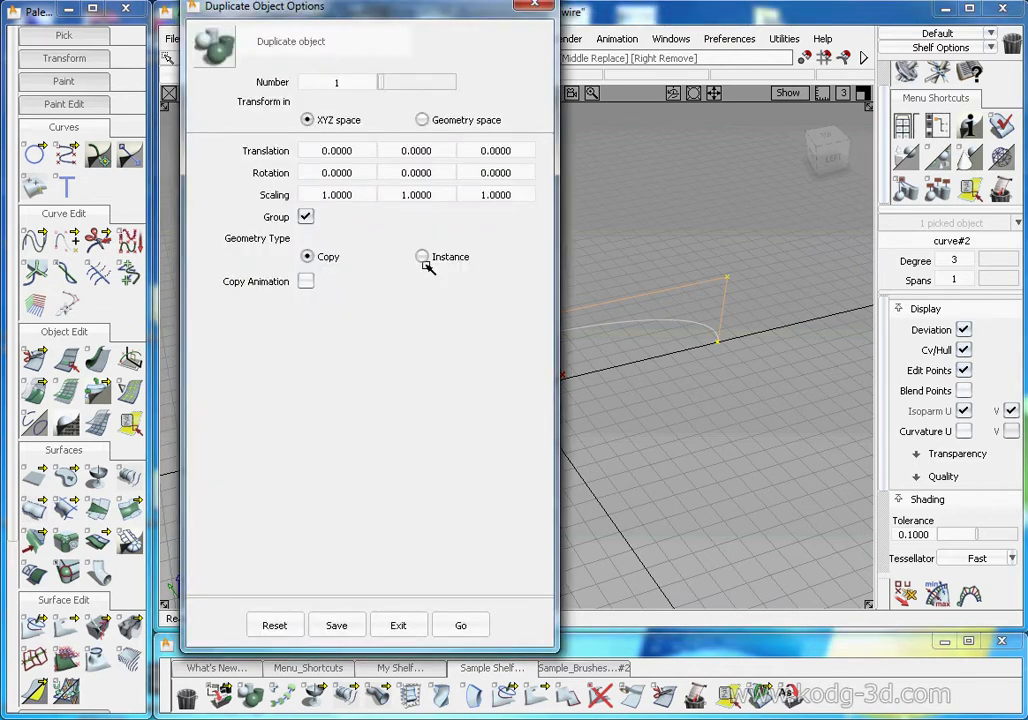
{"action": "left_click_drag", "start_coordinate": [350, 14], "coordinate": [883, 38]}
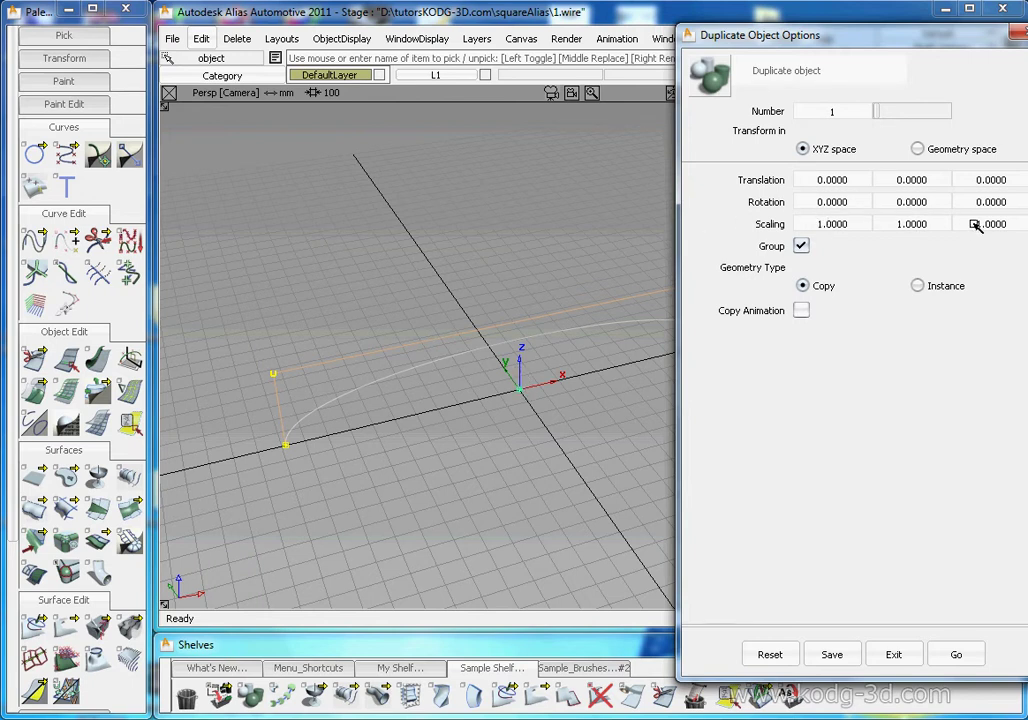
{"action": "left_click", "coordinate": [1010, 202]}
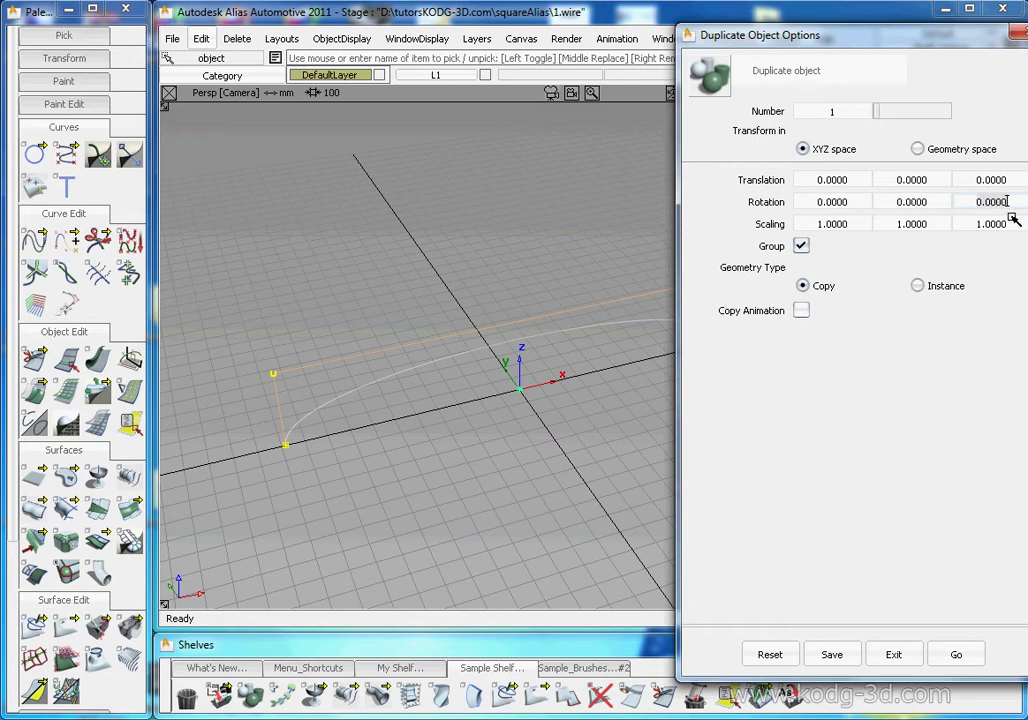
{"action": "key", "text": "BackSpace"}
{"action": "key", "text": "BackSpace"}
{"action": "key", "text": "BackSpace"}
{"action": "key", "text": "BackSpace"}
{"action": "key", "text": "BackSpace"}
{"action": "key", "text": "BackSpace"}
{"action": "type", "text": "90"}
{"action": "left_click", "coordinate": [957, 656]}
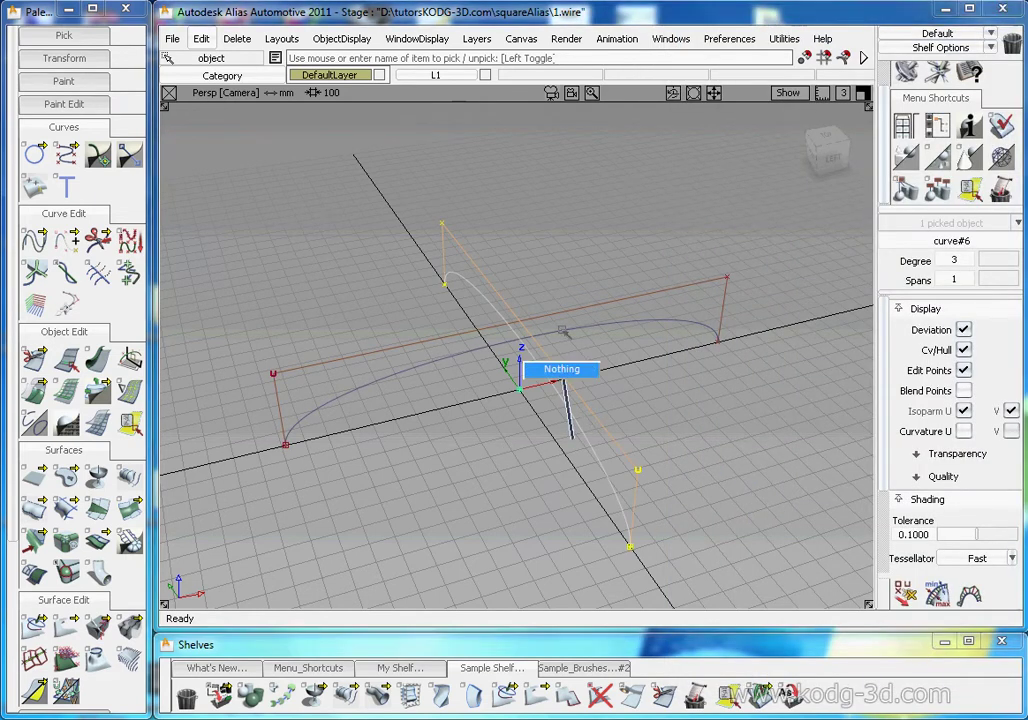
{"action": "left_click_drag", "start_coordinate": [573, 438], "coordinate": [563, 331], "text": "ctrl+shift"}
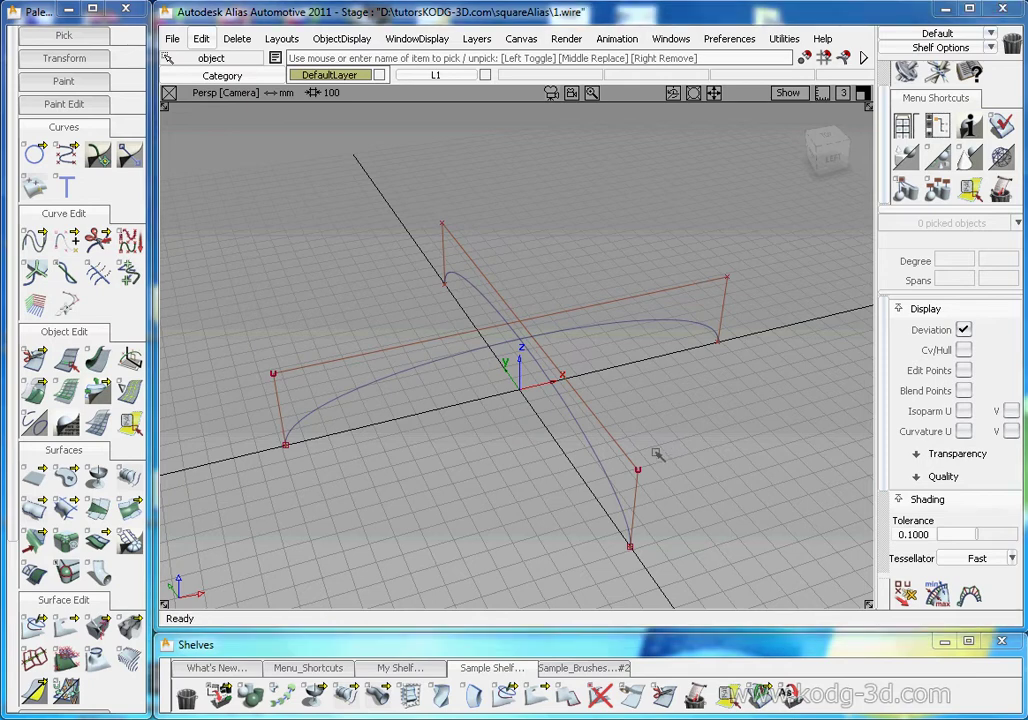
Examine the two crossed arch curves from several angles and distances.
{"action": "left_click_drag", "start_coordinate": [491, 381], "coordinate": [652, 331], "text": "alt+shift"}
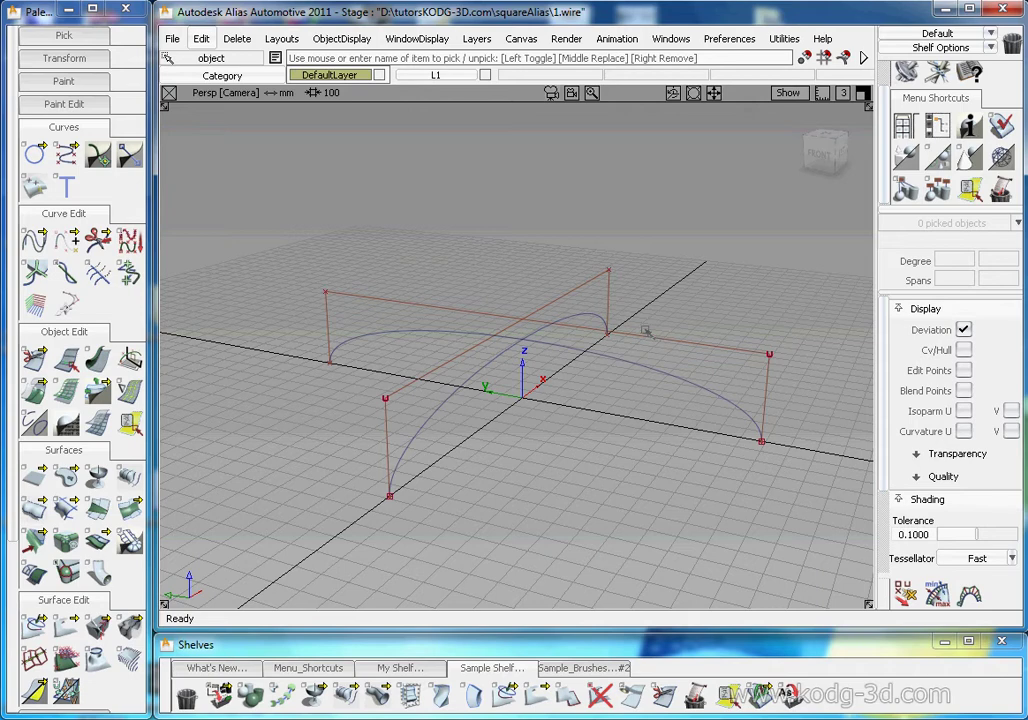
{"action": "left_click_drag", "start_coordinate": [630, 362], "coordinate": [587, 379], "text": "alt+shift"}
{"action": "left_click_drag", "start_coordinate": [522, 368], "coordinate": [552, 367], "text": "alt+shift"}
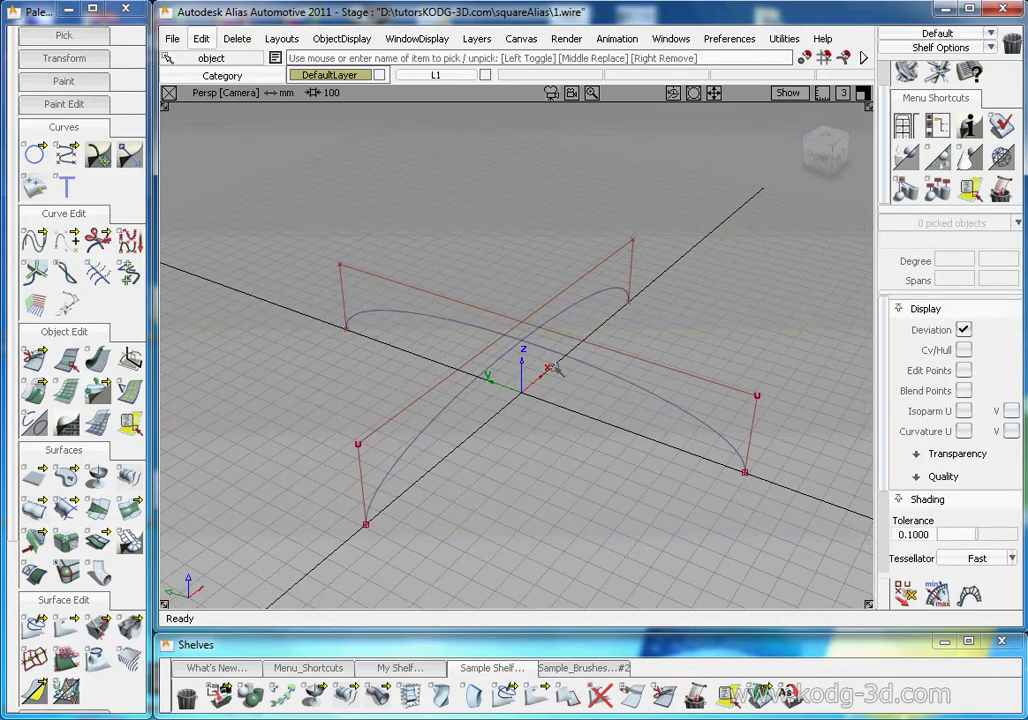
{"action": "right_click_drag", "start_coordinate": [615, 353], "coordinate": [548, 389], "text": "alt+shift"}
{"action": "left_click_drag", "start_coordinate": [548, 389], "coordinate": [572, 377], "text": "alt+shift"}
{"action": "right_click_drag", "start_coordinate": [573, 376], "coordinate": [615, 356], "text": "alt+shift"}
{"action": "left_click_drag", "start_coordinate": [615, 356], "coordinate": [551, 345], "text": "alt+shift"}
{"action": "right_click_drag", "start_coordinate": [551, 345], "coordinate": [601, 340], "text": "alt+shift"}
{"action": "left_click_drag", "start_coordinate": [601, 340], "coordinate": [585, 338], "text": "alt+shift"}
{"action": "right_click_drag", "start_coordinate": [585, 338], "coordinate": [549, 358], "text": "alt+shift"}
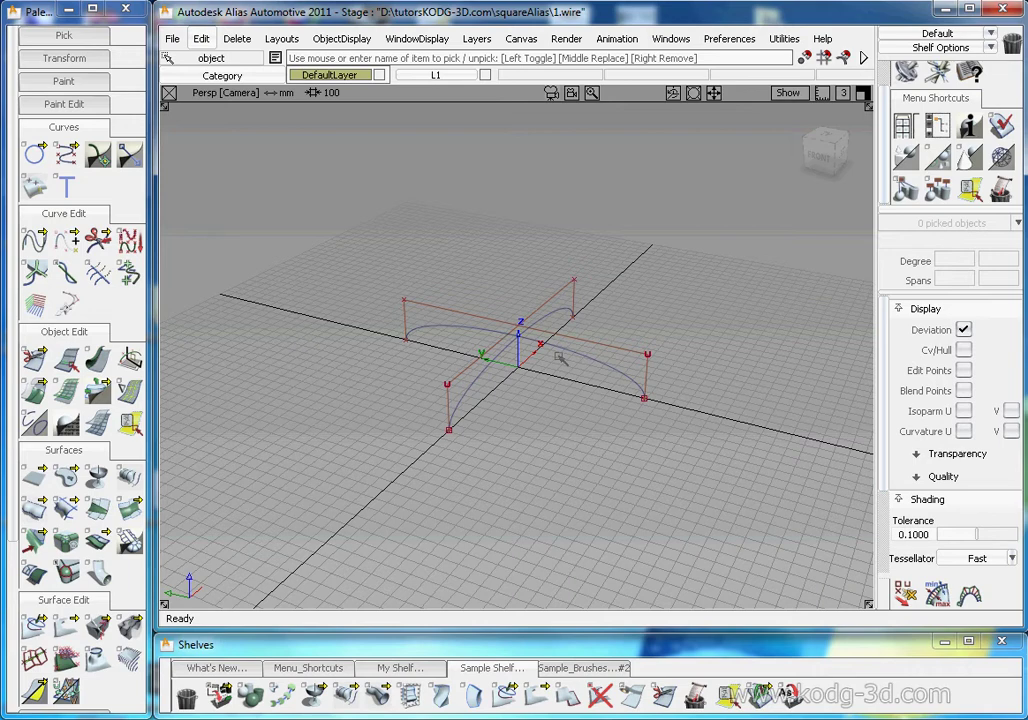
{"action": "left_click_drag", "start_coordinate": [545, 345], "coordinate": [505, 340], "text": "alt+shift"}
{"action": "right_click_drag", "start_coordinate": [505, 340], "coordinate": [548, 336], "text": "alt+shift"}
{"action": "left_click_drag", "start_coordinate": [548, 336], "coordinate": [541, 307], "text": "alt+shift"}
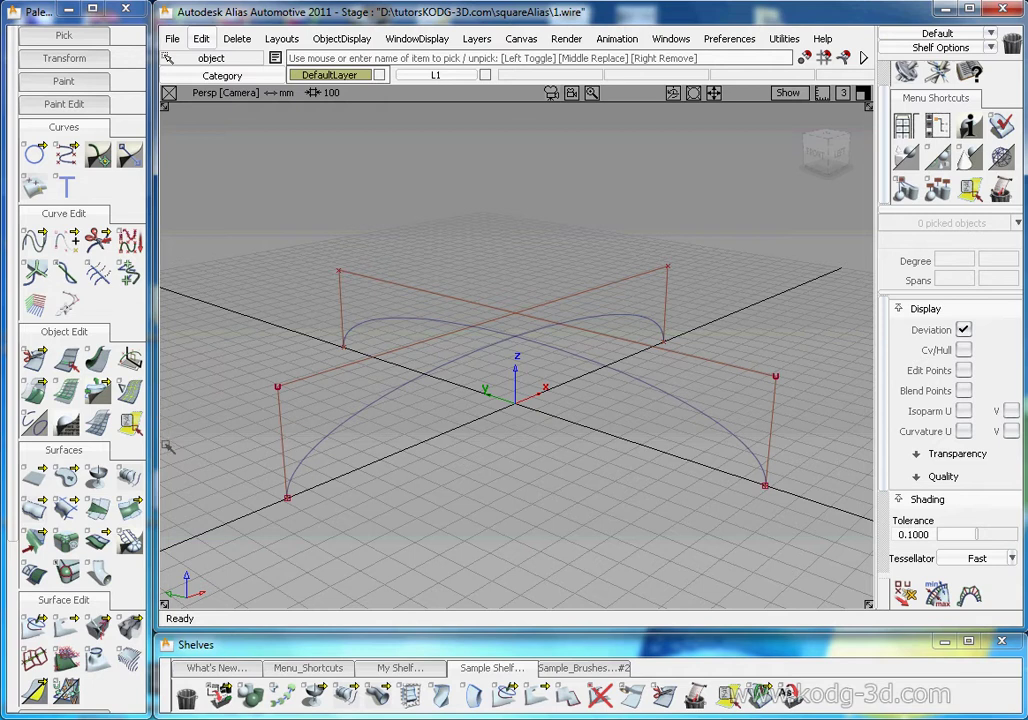
Build a rail surface with one generation curve, one rail curve and Parallel sweep mode, using the original arch as generator and its copy as rail.
{"action": "left_click", "coordinate": [34, 506]}
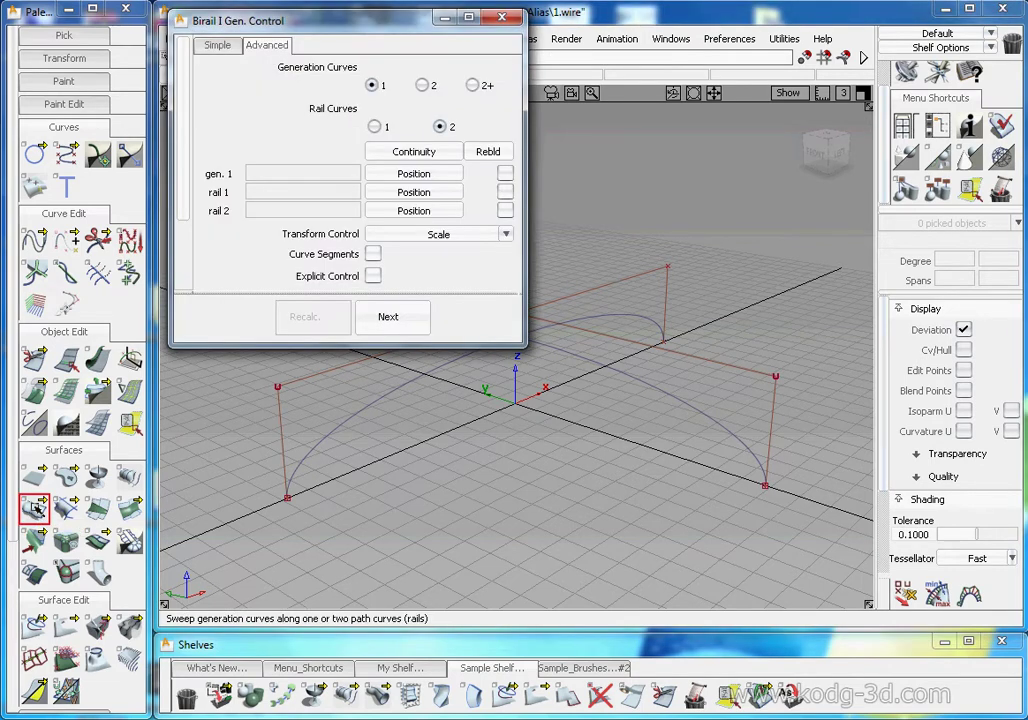
{"action": "left_click_drag", "start_coordinate": [347, 36], "coordinate": [345, 98]}
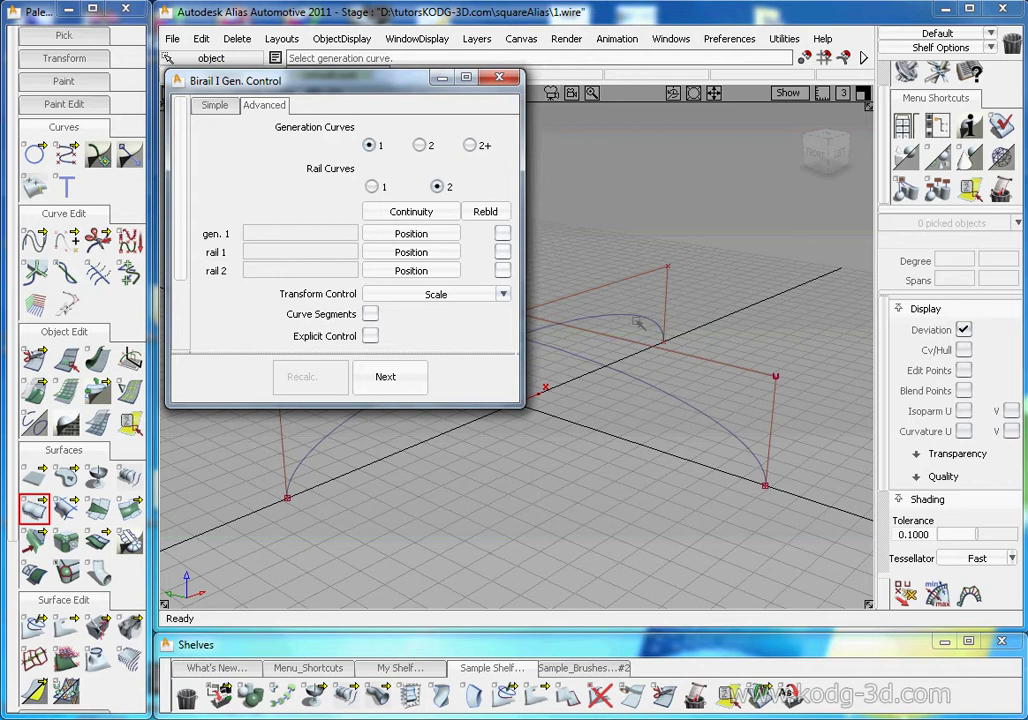
{"action": "left_click", "coordinate": [372, 186]}
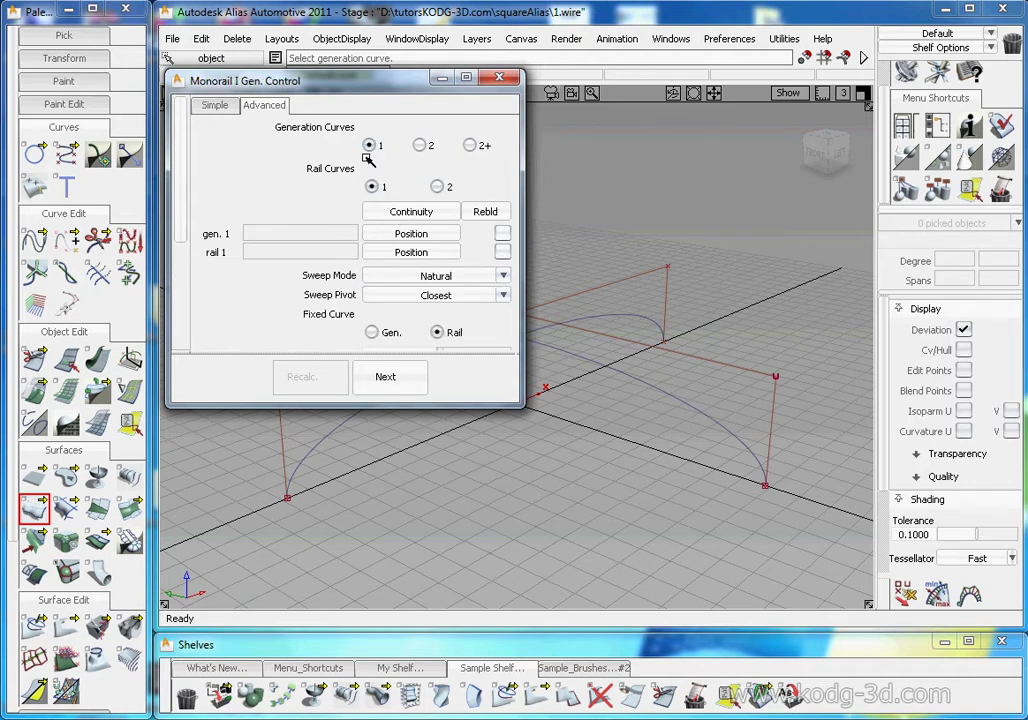
{"action": "left_click_drag", "start_coordinate": [371, 89], "coordinate": [826, 56]}
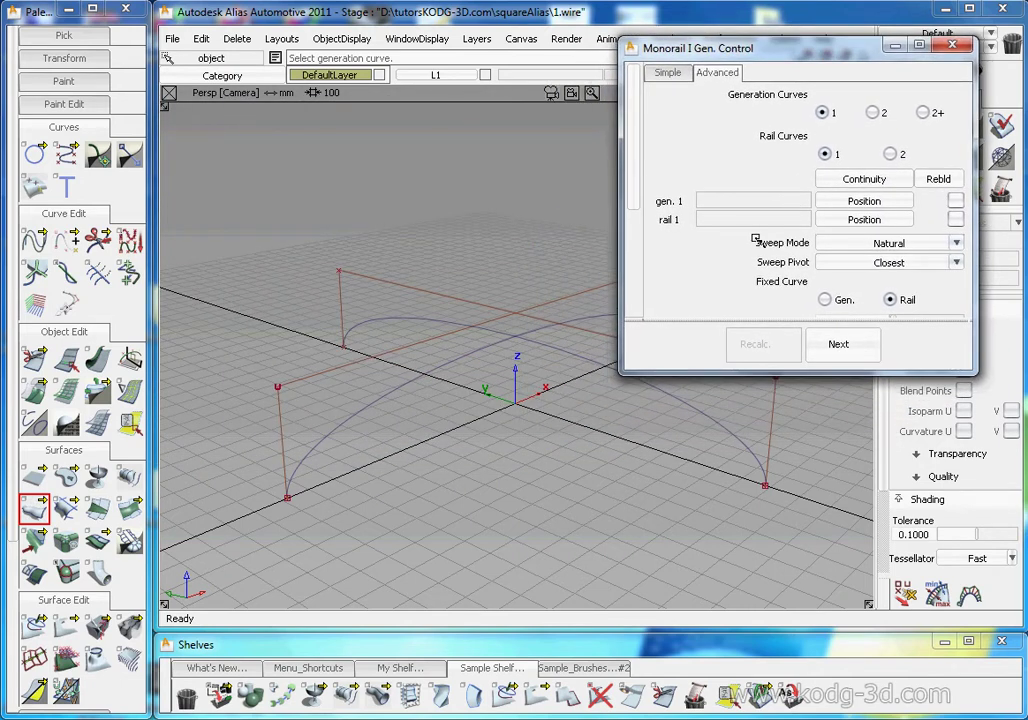
{"action": "left_click", "coordinate": [900, 243]}
{"action": "left_click", "coordinate": [915, 297]}
{"action": "left_click", "coordinate": [491, 347]}
{"action": "left_click", "coordinate": [502, 334]}
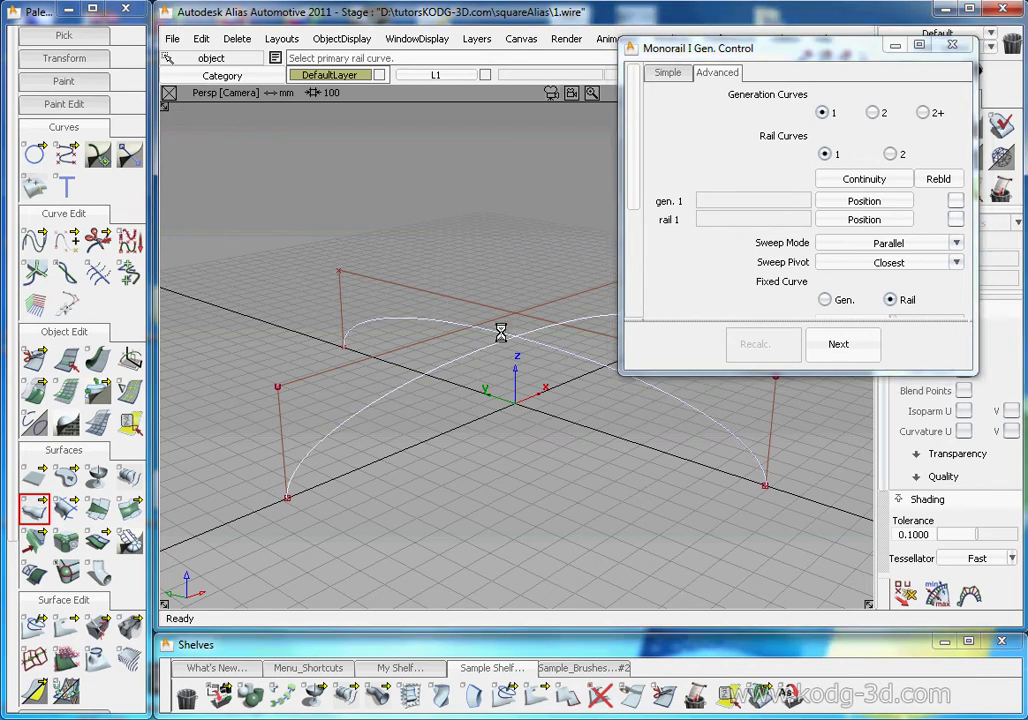
Inspect the shape of the Parallel rail surface and its edges from several sides.
{"action": "left_click_drag", "start_coordinate": [514, 342], "coordinate": [487, 367], "text": "alt+shift"}
{"action": "right_click_drag", "start_coordinate": [525, 362], "coordinate": [462, 400], "text": "alt+shift"}
{"action": "left_click_drag", "start_coordinate": [480, 415], "coordinate": [590, 388], "text": "alt+shift"}
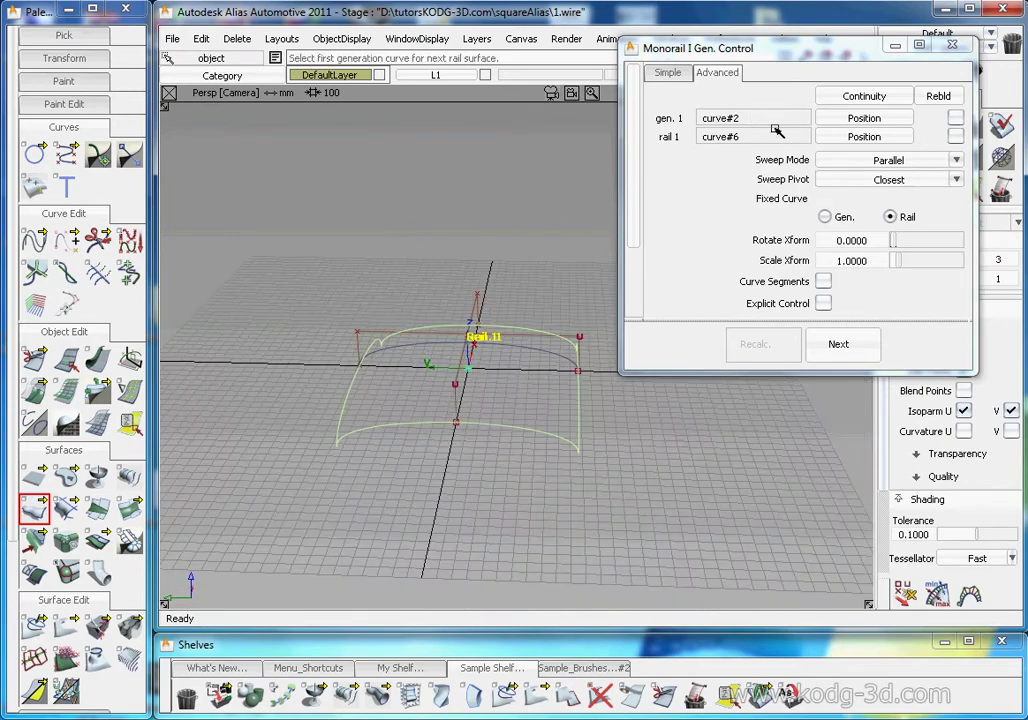
{"action": "left_click_drag", "start_coordinate": [455, 398], "coordinate": [390, 418], "text": "alt+shift"}
{"action": "right_click_drag", "start_coordinate": [390, 418], "coordinate": [463, 394], "text": "alt+shift"}
{"action": "left_click_drag", "start_coordinate": [464, 394], "coordinate": [242, 300], "text": "alt+shift"}
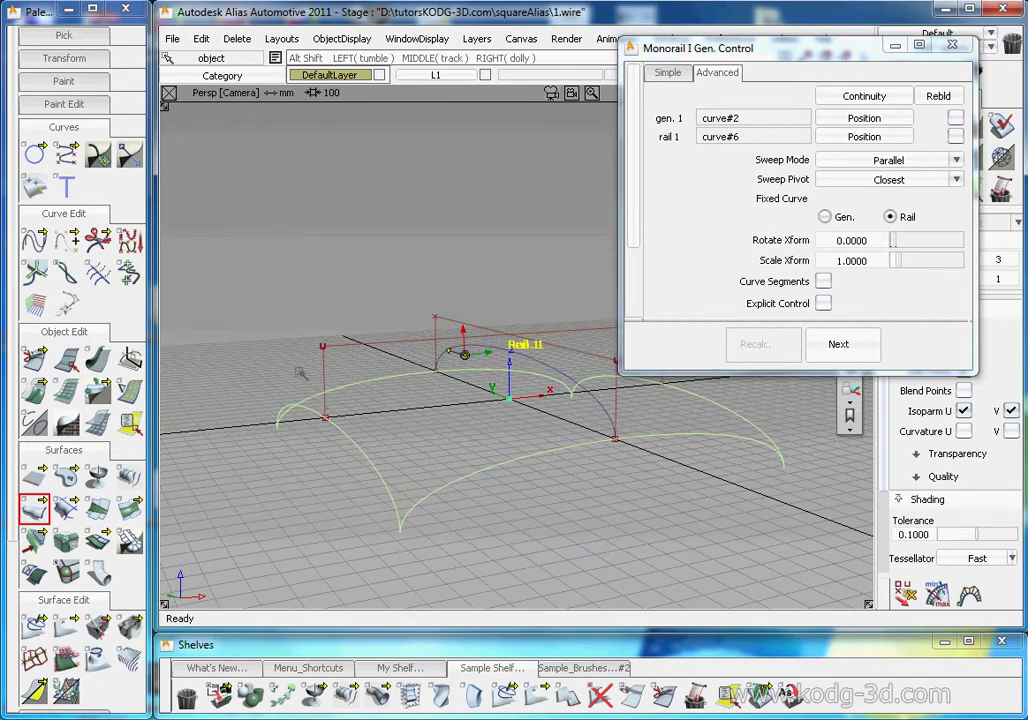
{"action": "left_click_drag", "start_coordinate": [261, 345], "coordinate": [317, 408], "text": "alt+shift"}
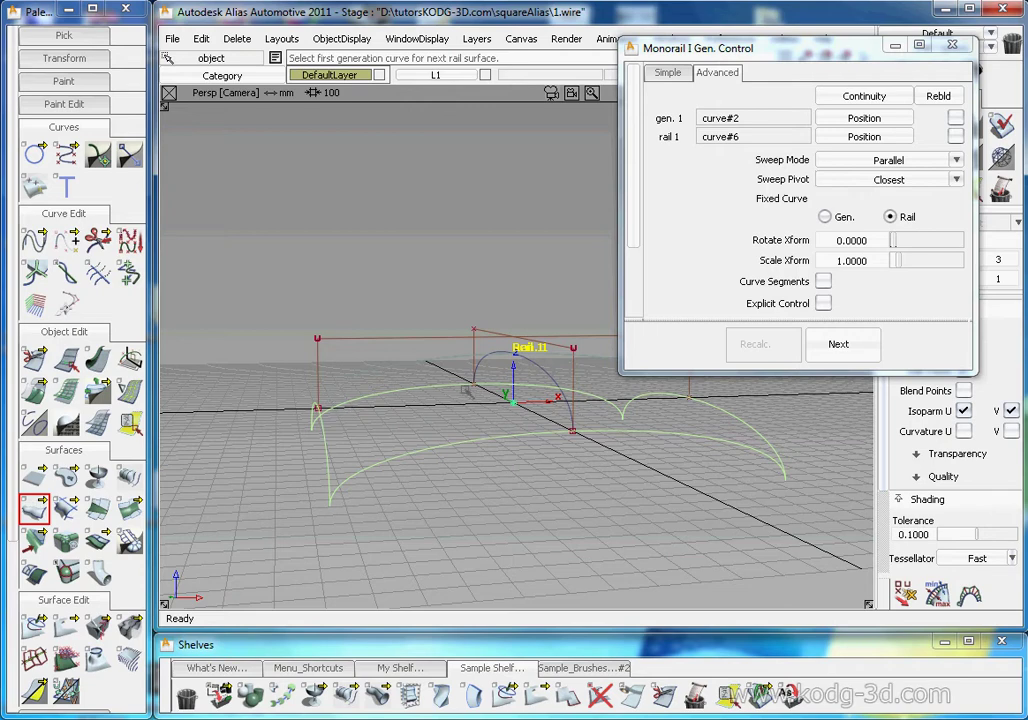
{"action": "left_click_drag", "start_coordinate": [411, 404], "coordinate": [470, 356], "text": "alt+shift"}
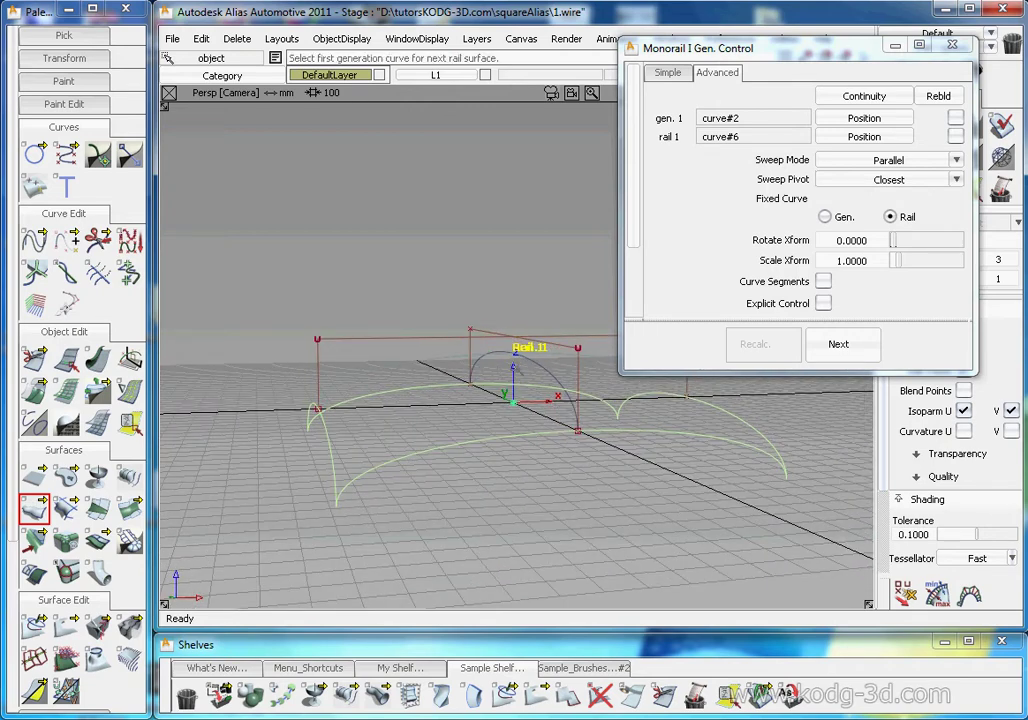
{"action": "left_click_drag", "start_coordinate": [408, 399], "coordinate": [518, 424], "text": "alt+shift"}
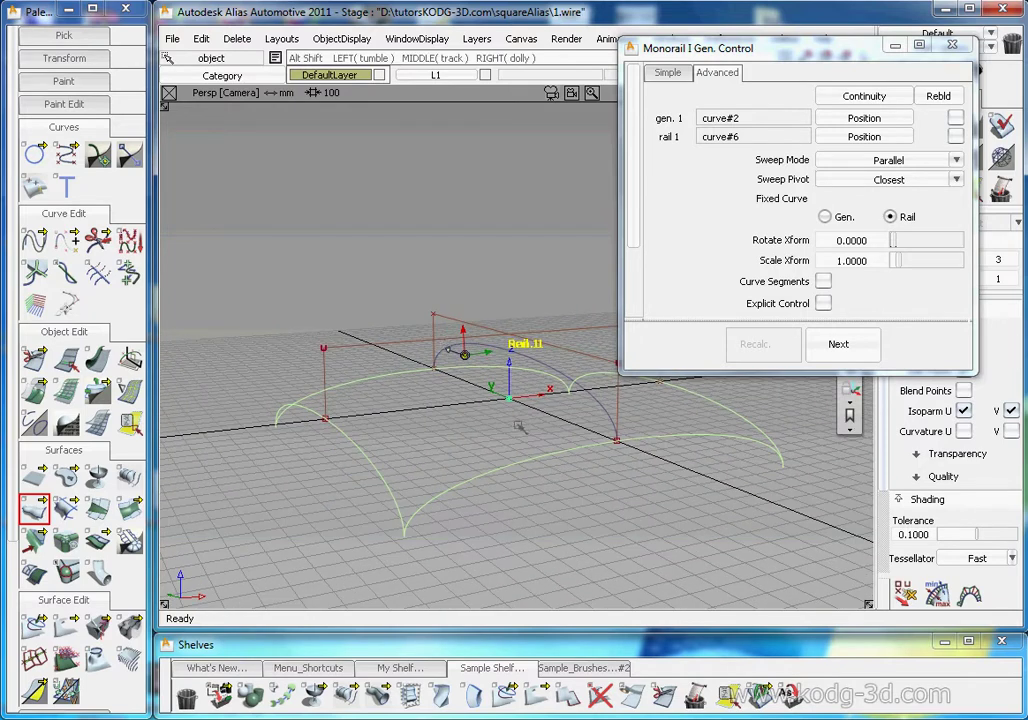
Try the Natural sweep mode on the rail surface and inspect its shape.
{"action": "left_click", "coordinate": [889, 163]}
{"action": "left_click", "coordinate": [900, 216]}
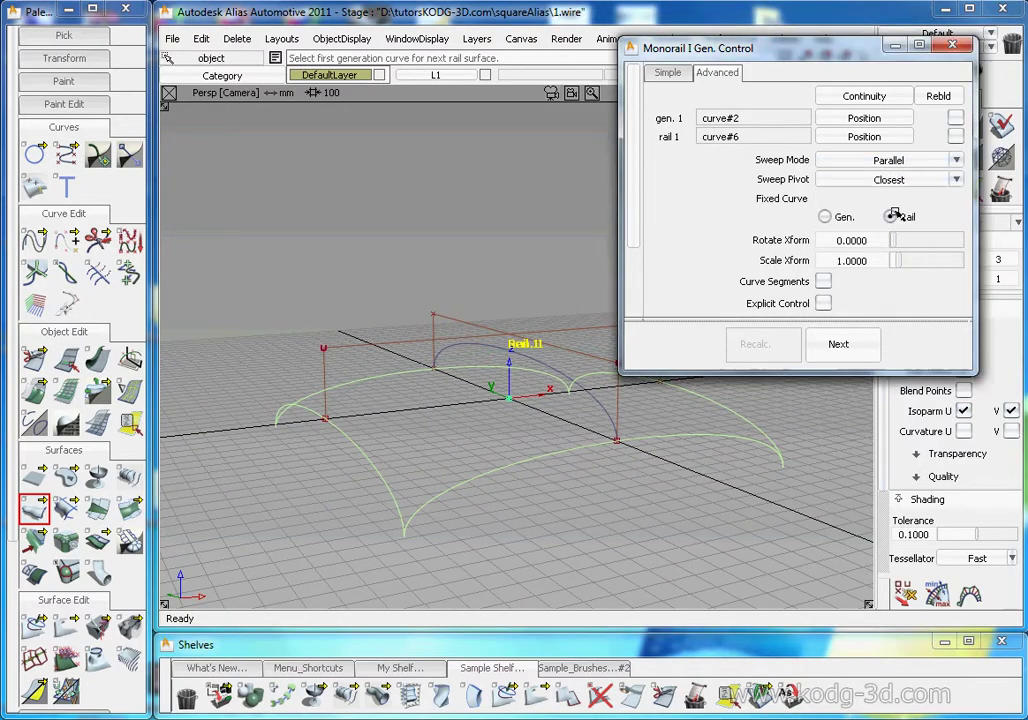
{"action": "left_click_drag", "start_coordinate": [372, 390], "coordinate": [357, 411], "text": "alt+shift"}
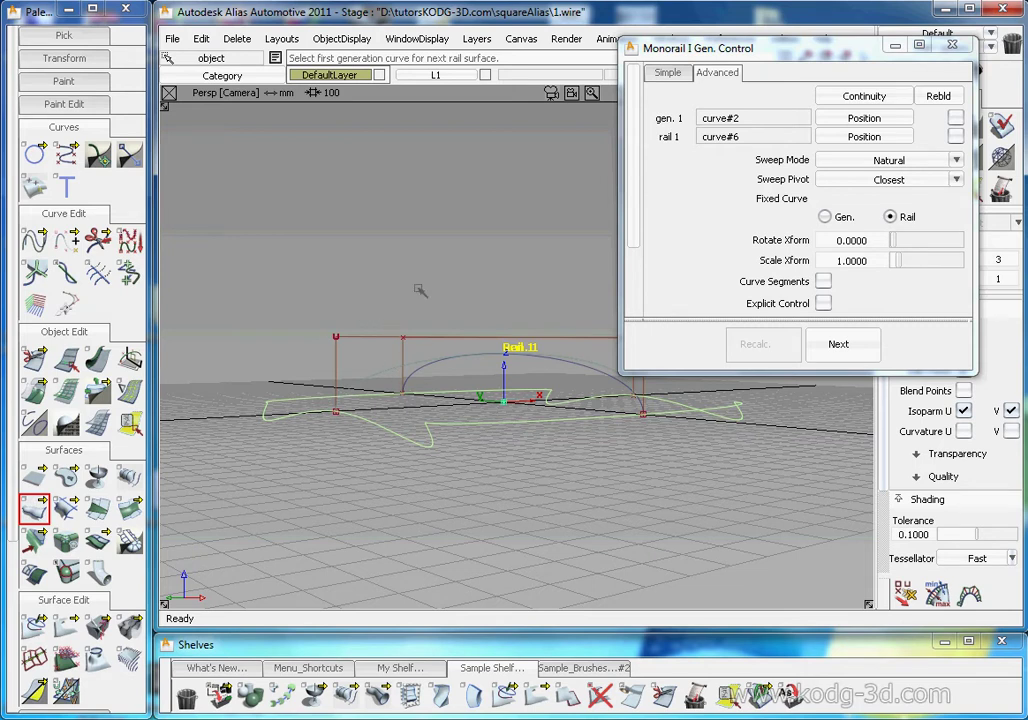
{"action": "left_click_drag", "start_coordinate": [581, 358], "coordinate": [461, 310], "text": "alt+shift"}
Set the rail surface's sweep mode back to Parallel and check the rebuilt shape.
{"action": "left_click", "coordinate": [897, 162]}
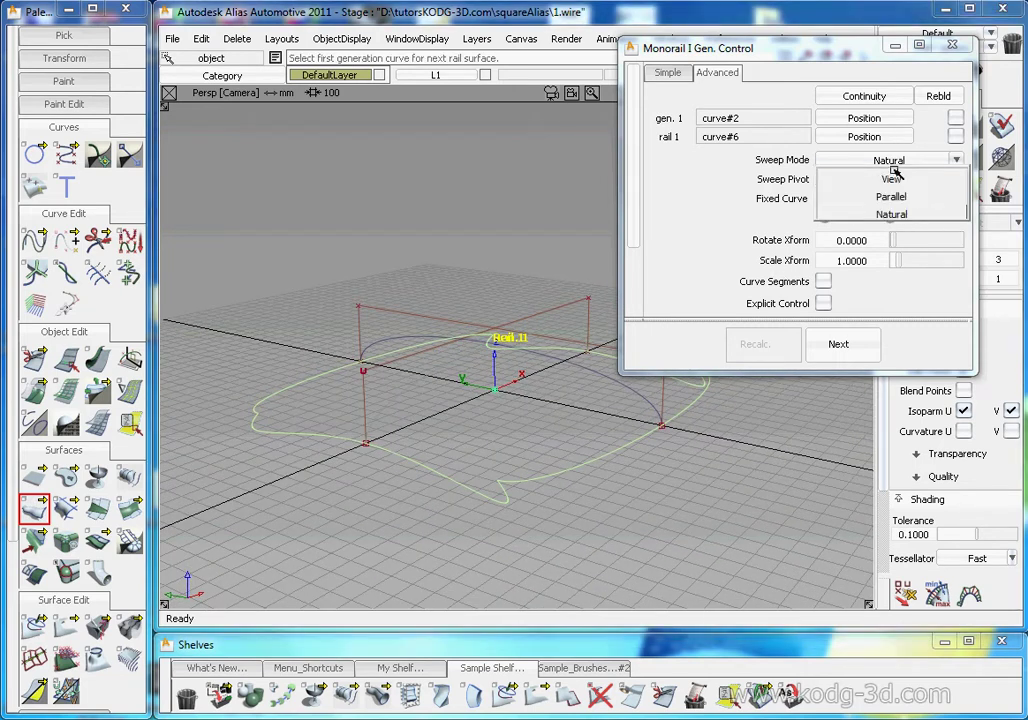
{"action": "left_click", "coordinate": [890, 197]}
{"action": "left_click_drag", "start_coordinate": [450, 422], "coordinate": [334, 413], "text": "alt+shift"}
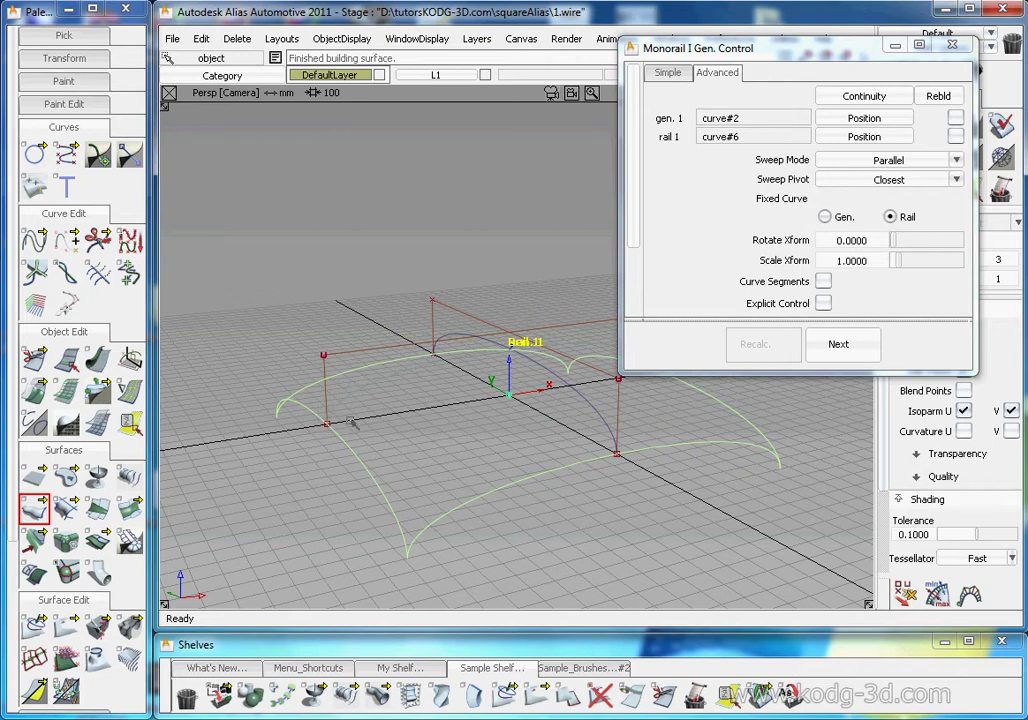
{"action": "left_click_drag", "start_coordinate": [519, 345], "coordinate": [652, 420], "text": "alt+shift"}
Turn on the CV/hull display for the rail surface.
{"action": "scroll", "coordinate": [769, 301], "scroll_direction": "down", "scroll_amount": 3}
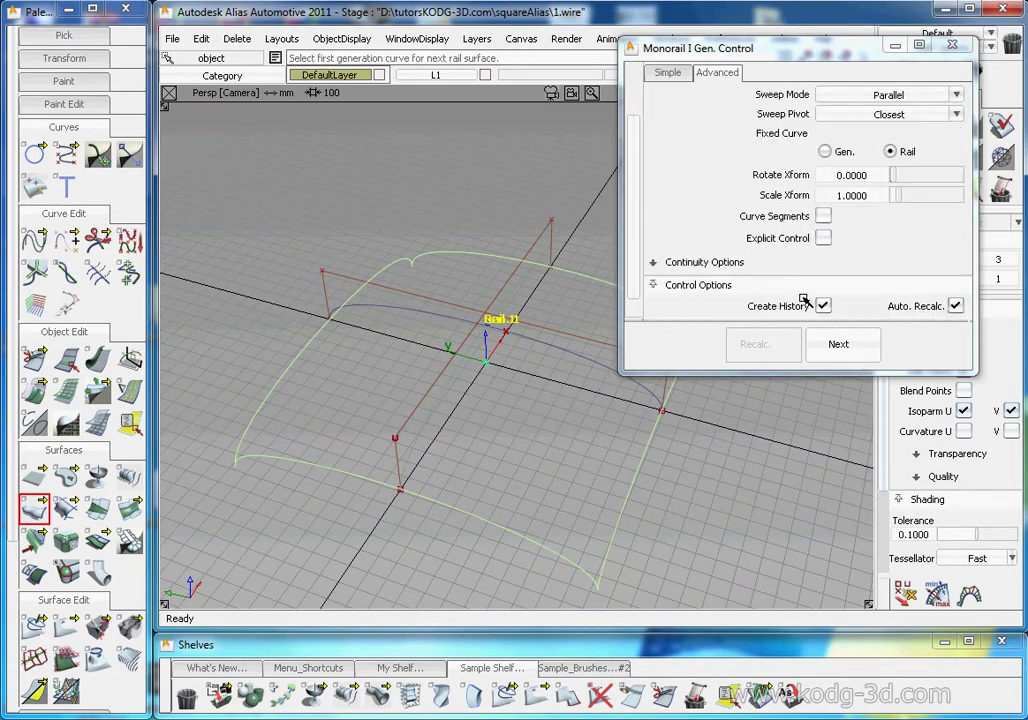
{"action": "left_click_drag", "start_coordinate": [856, 53], "coordinate": [739, 49]}
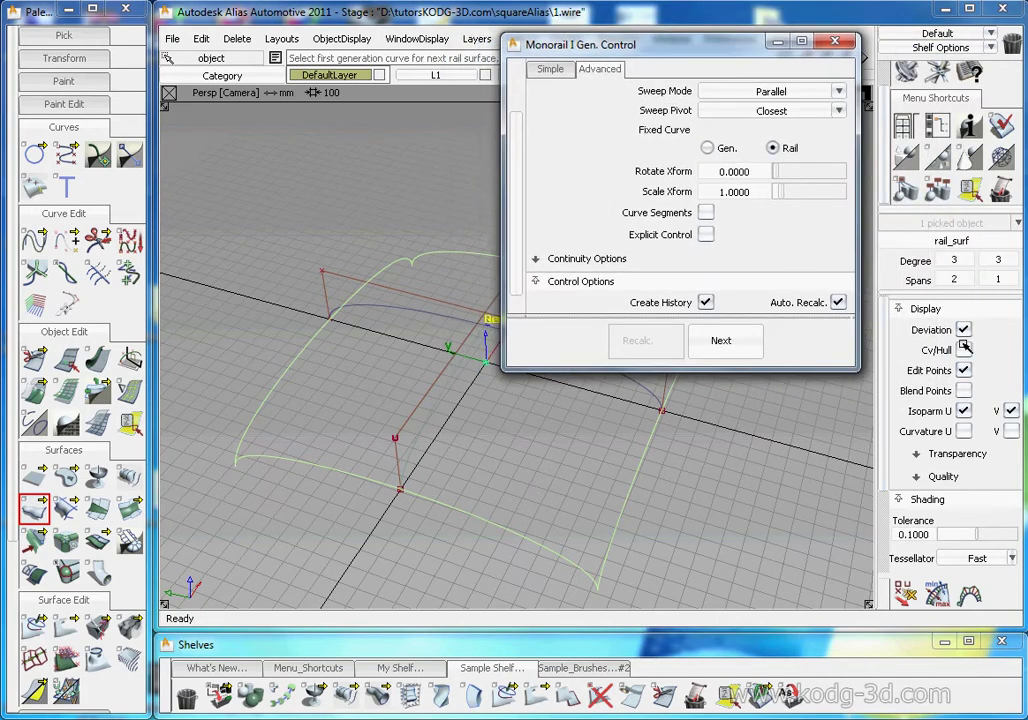
{"action": "left_click", "coordinate": [965, 346]}
Examine the rail surface's CVs and hull lines from several viewpoints.
{"action": "left_click_drag", "start_coordinate": [326, 368], "coordinate": [439, 428], "text": "alt+shift"}
{"action": "right_click_drag", "start_coordinate": [443, 442], "coordinate": [438, 442], "text": "alt+shift"}
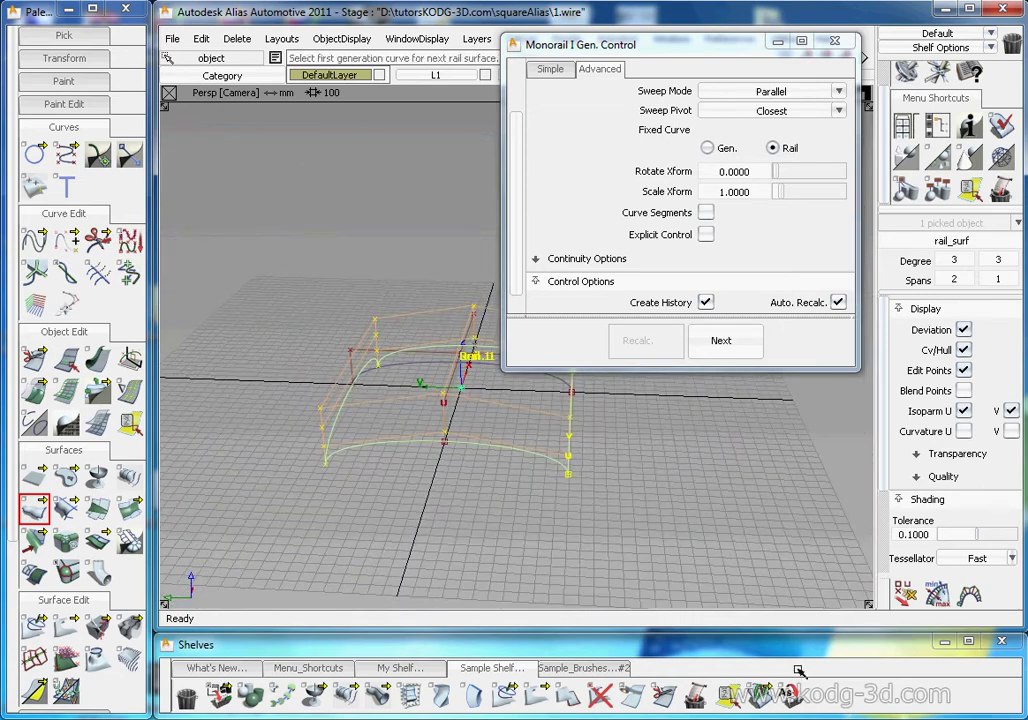
{"action": "left_click_drag", "start_coordinate": [458, 427], "coordinate": [578, 461], "text": "alt+shift"}
{"action": "mouse_move", "coordinate": [578, 461]}
{"action": "right_mouse_down", "text": "alt+shift"}
{"action": "mouse_move", "coordinate": [622, 431]}
{"action": "mouse_move", "coordinate": [585, 448]}
{"action": "right_mouse_up", "text": "alt+shift"}
{"action": "left_click_drag", "start_coordinate": [585, 448], "coordinate": [606, 450], "text": "alt+shift"}
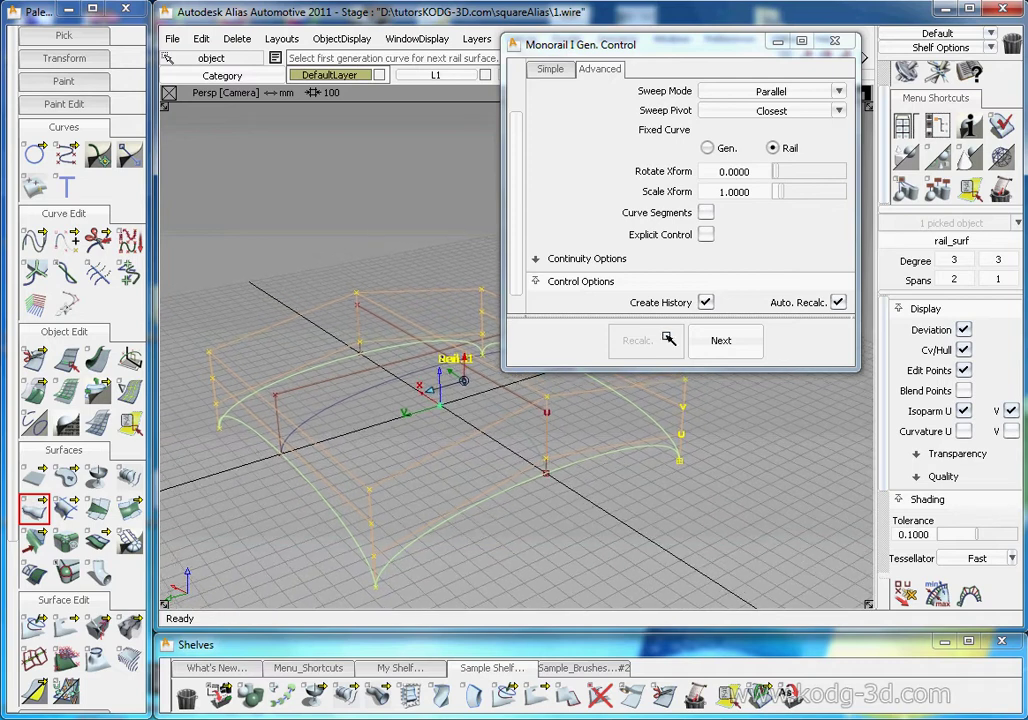
{"action": "left_click_drag", "start_coordinate": [581, 40], "coordinate": [656, 19]}
{"action": "right_click_drag", "start_coordinate": [572, 442], "coordinate": [559, 434], "text": "alt+shift"}
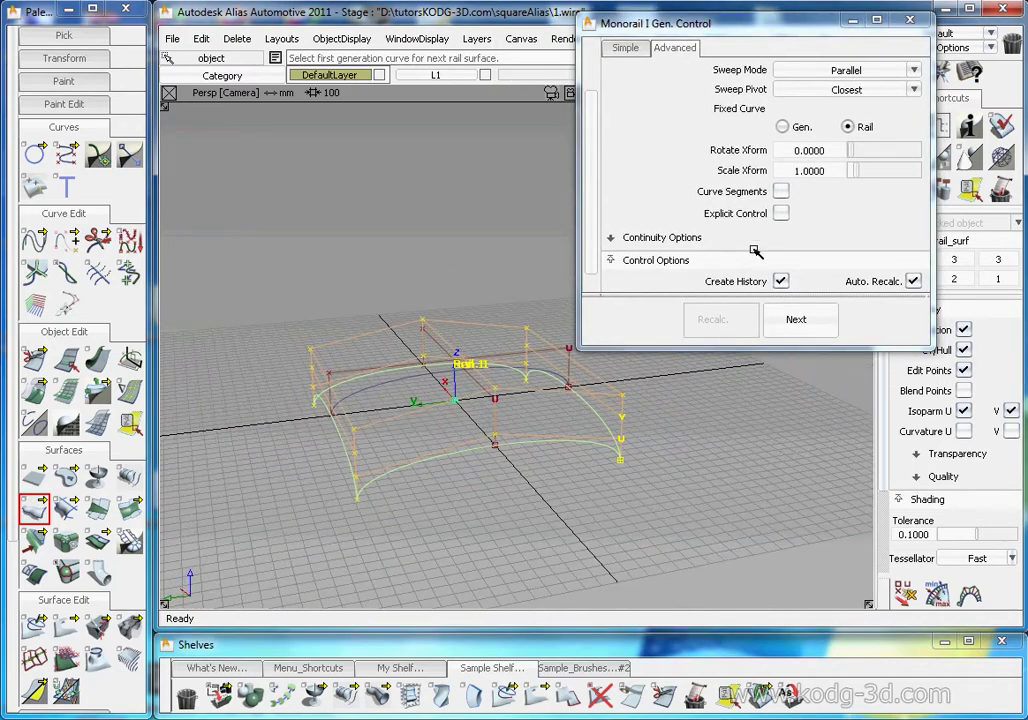
{"action": "left_click_drag", "start_coordinate": [545, 421], "coordinate": [491, 434], "text": "alt+shift"}
{"action": "right_click_drag", "start_coordinate": [491, 434], "coordinate": [514, 429], "text": "alt+shift"}
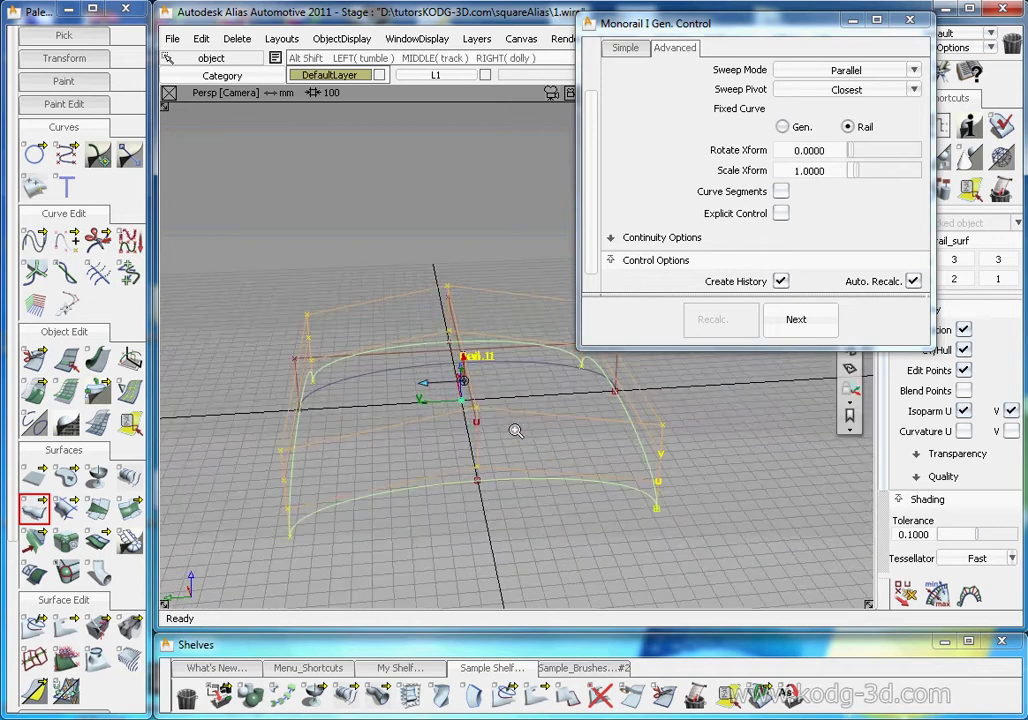
Finish the rail surface and leave the Rail tool with nothing selected.
{"action": "left_click_drag", "start_coordinate": [514, 429], "coordinate": [562, 420], "text": "alt+shift"}
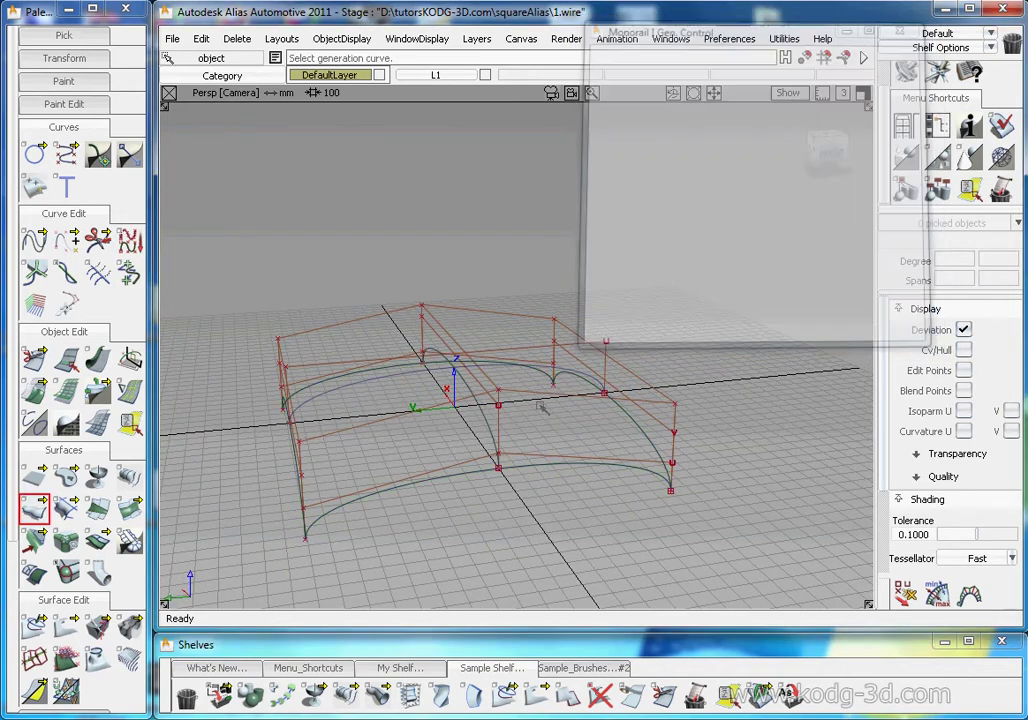
{"action": "left_click_drag", "start_coordinate": [541, 407], "coordinate": [670, 344], "text": "alt+shift"}
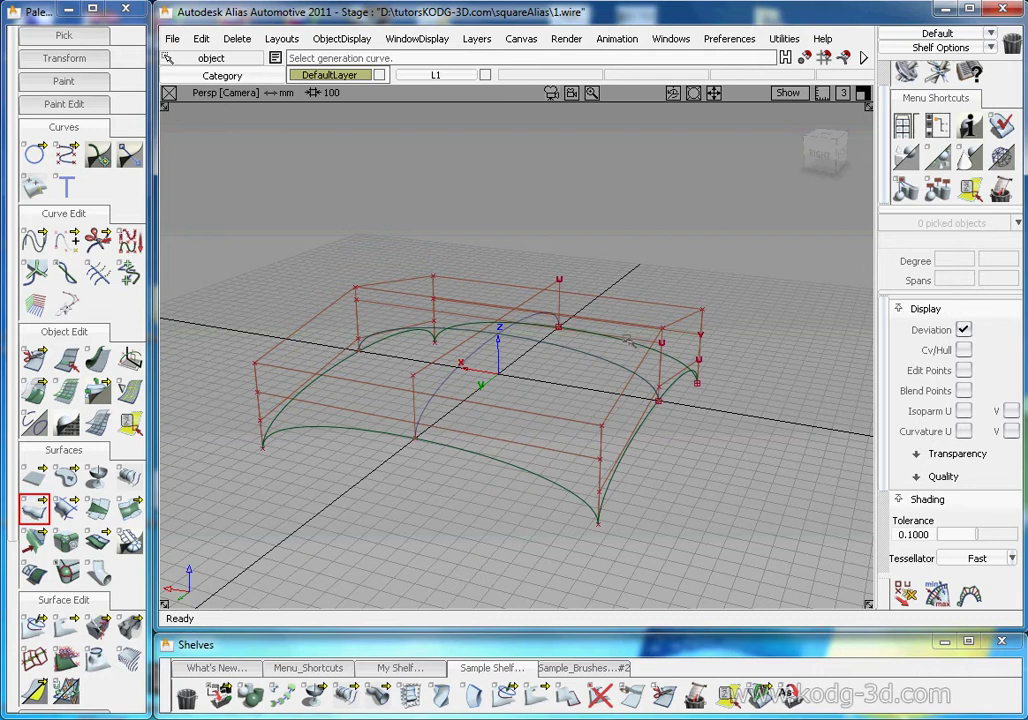
{"action": "left_click_drag", "start_coordinate": [735, 492], "coordinate": [745, 285], "text": "ctrl+shift"}
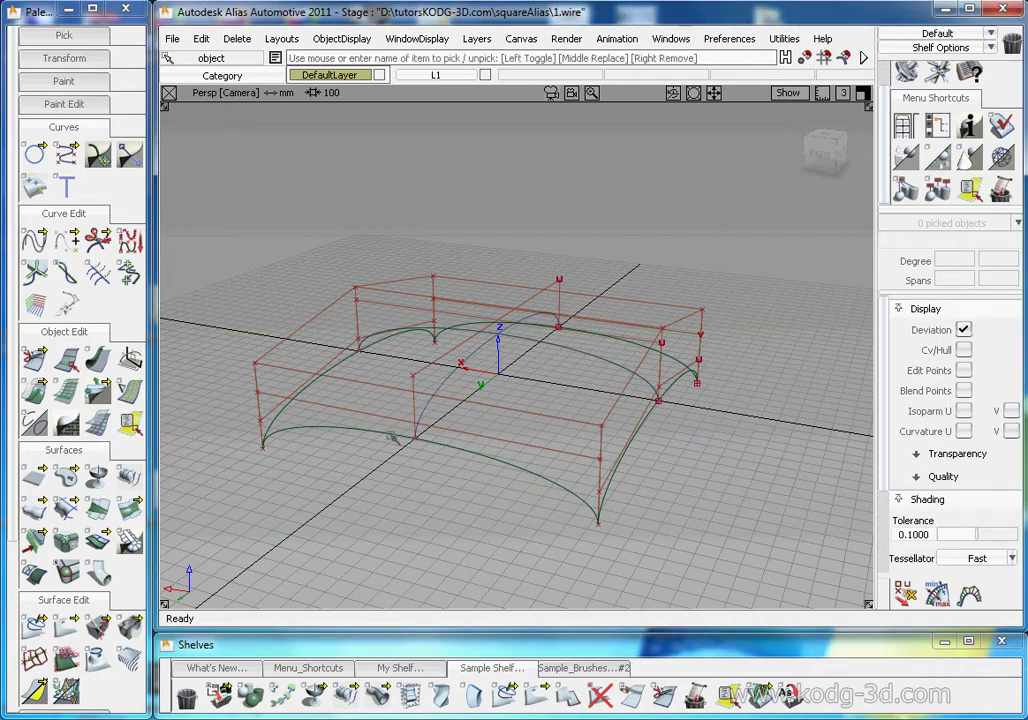
Query the rail surface's construction history to view its rail options, close them, and pick the surface.
{"action": "left_click_drag", "start_coordinate": [392, 437], "coordinate": [604, 410], "text": "alt+shift"}
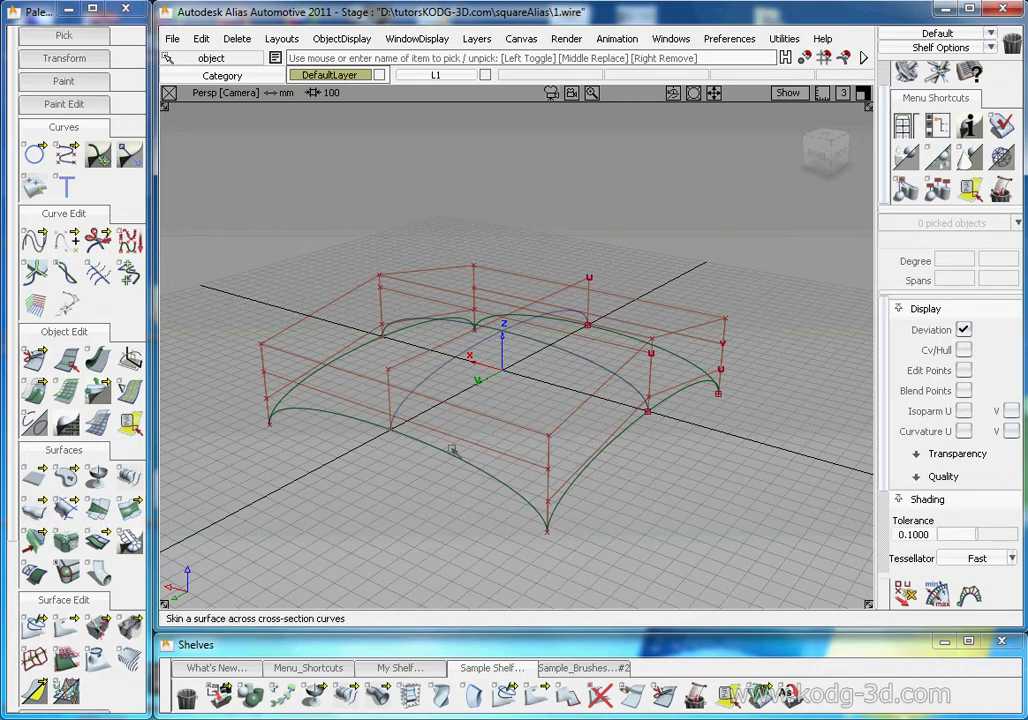
{"action": "left_click", "coordinate": [970, 189]}
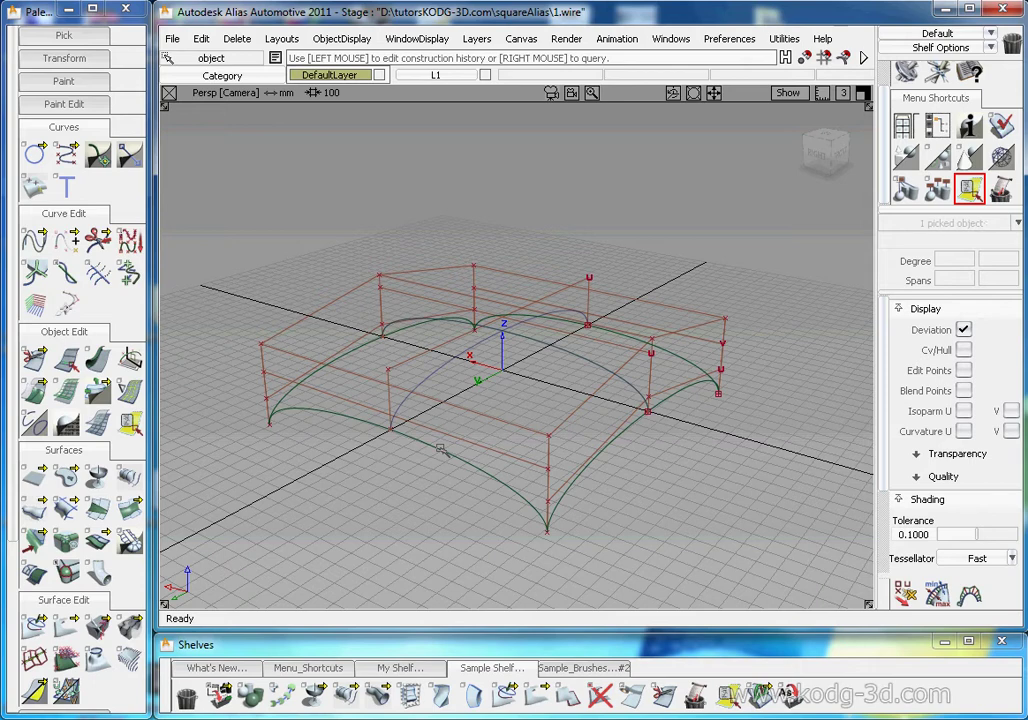
{"action": "left_click", "coordinate": [467, 431]}
{"action": "left_click_drag", "start_coordinate": [727, 24], "coordinate": [636, 143]}
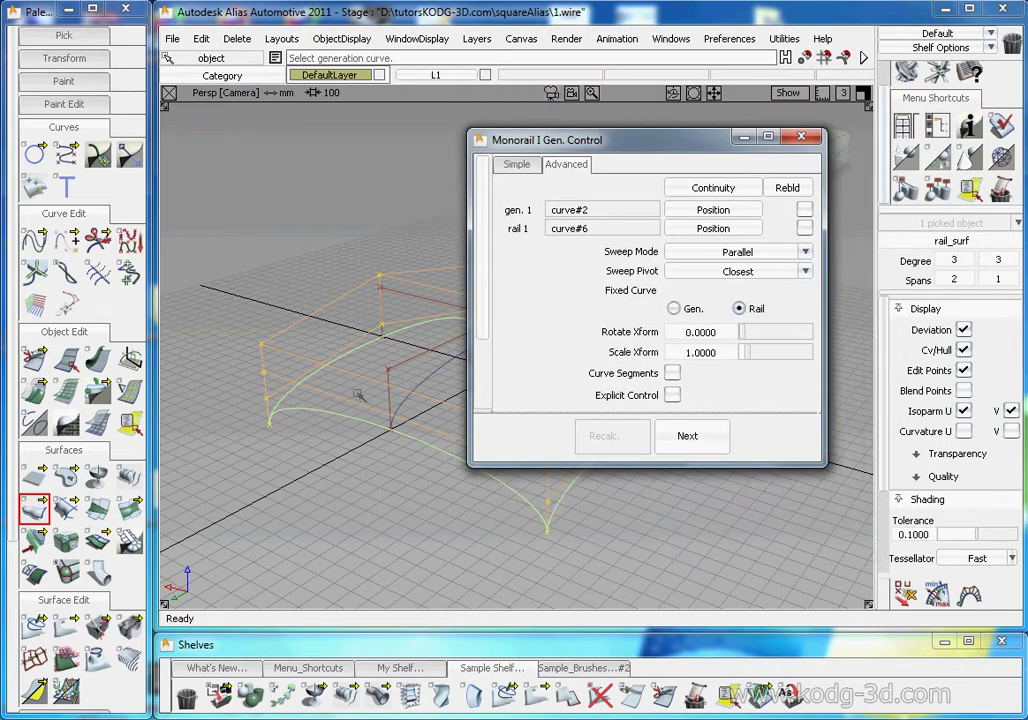
{"action": "left_click", "coordinate": [803, 138]}
{"action": "left_click_drag", "start_coordinate": [541, 460], "coordinate": [528, 257], "text": "ctrl+shift"}
{"action": "left_click", "coordinate": [477, 474]}
{"action": "mouse_move", "coordinate": [510, 488]}
{"action": "left_mouse_down", "text": "ctrl+shift"}
{"action": "mouse_move", "coordinate": [513, 399]}
{"action": "mouse_move", "coordinate": [507, 486]}
{"action": "left_mouse_up", "text": "ctrl+shift"}
{"action": "left_click", "coordinate": [504, 480]}
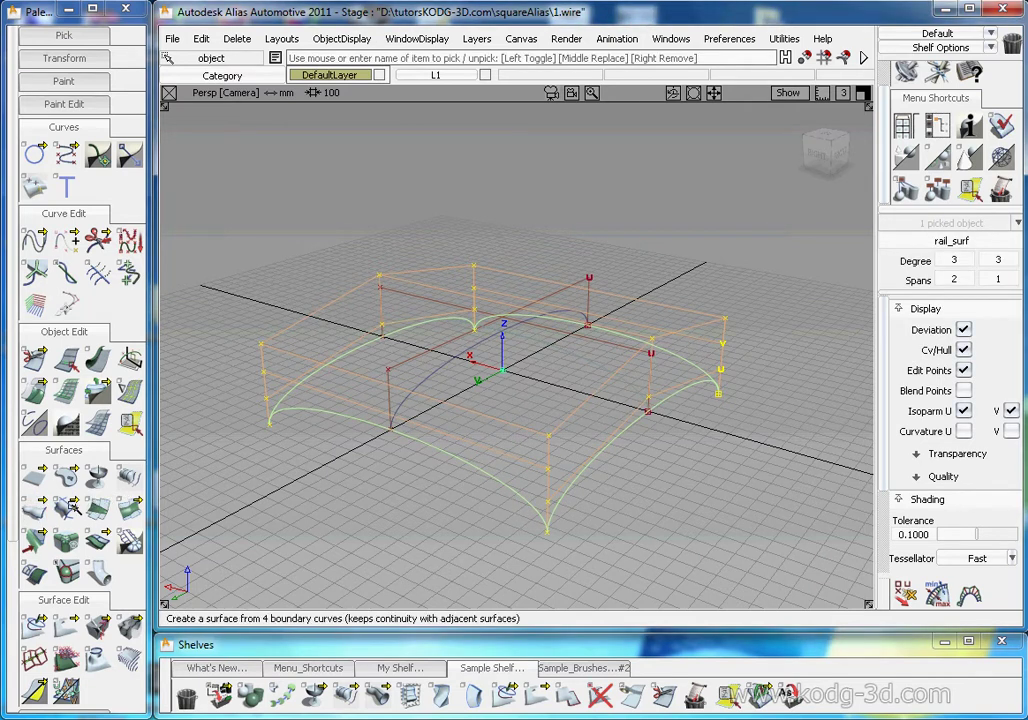
Reopen the rail surface's options, try the Natural sweep mode, and set the sweep mode back to Parallel.
{"action": "left_click", "coordinate": [37, 510]}
{"action": "left_click_drag", "start_coordinate": [681, 152], "coordinate": [827, 99]}
{"action": "left_click", "coordinate": [888, 205]}
{"action": "left_click", "coordinate": [888, 205]}
{"action": "left_click", "coordinate": [888, 205]}
{"action": "left_click", "coordinate": [895, 263]}
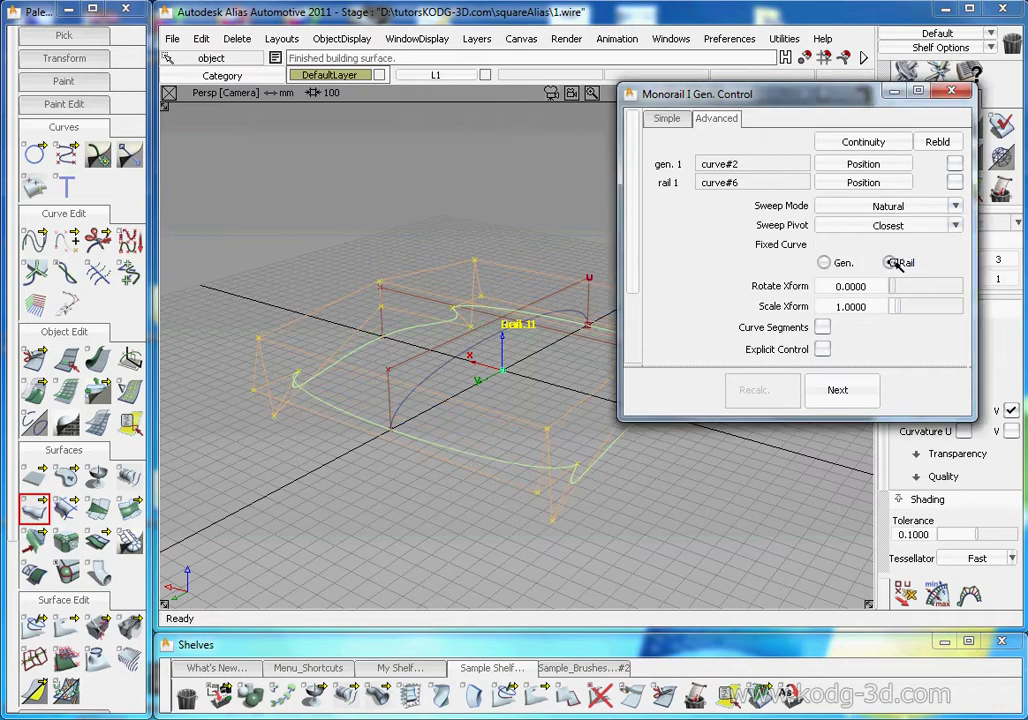
{"action": "left_click", "coordinate": [895, 205]}
{"action": "left_click", "coordinate": [905, 241]}
Enable Explicit Control for the rail surface, expand its degree and span options, and close the rail options.
{"action": "left_click_drag", "start_coordinate": [840, 101], "coordinate": [699, 178]}
{"action": "scroll", "coordinate": [700, 372], "scroll_direction": "down", "scroll_amount": 3}
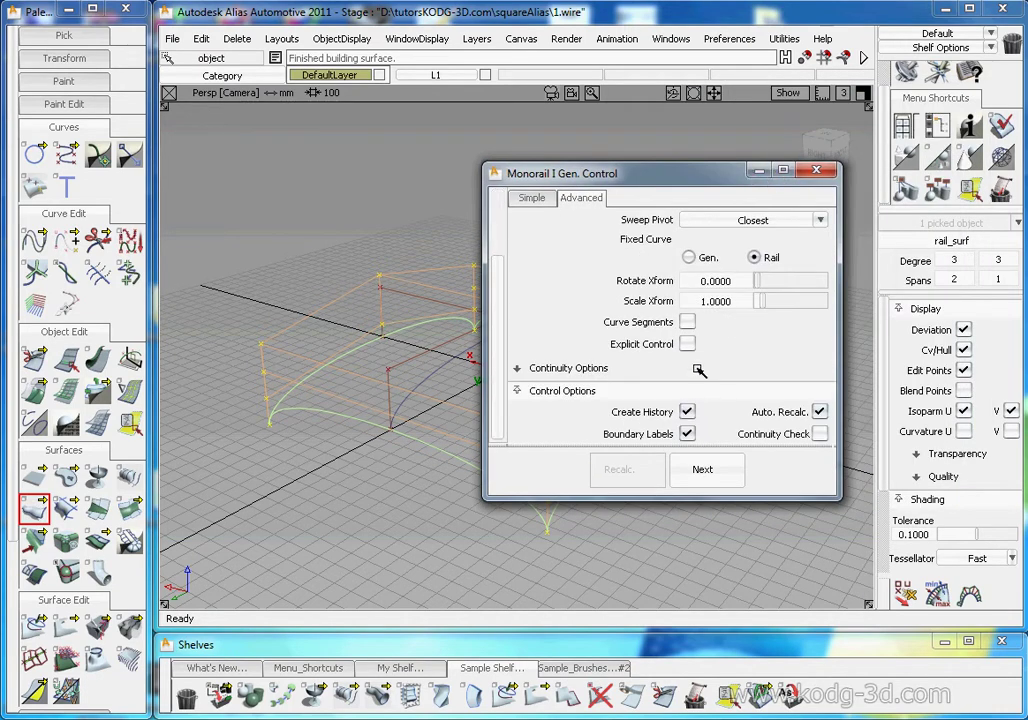
{"action": "left_click", "coordinate": [687, 343]}
{"action": "left_click_drag", "start_coordinate": [682, 190], "coordinate": [802, 157]}
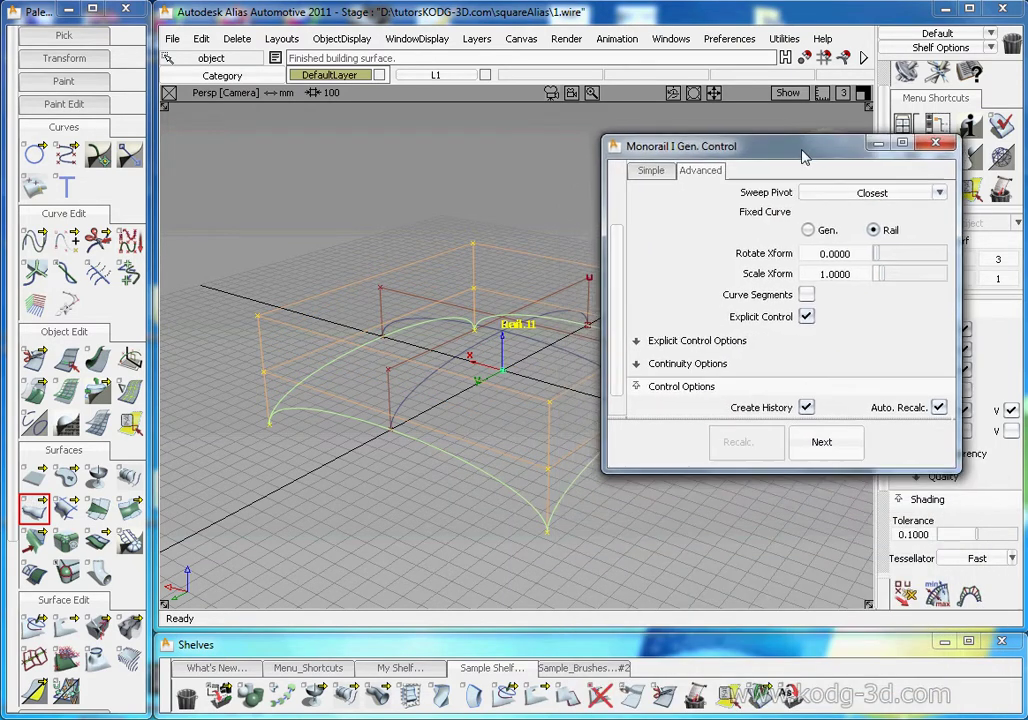
{"action": "scroll", "coordinate": [815, 322], "scroll_direction": "down", "scroll_amount": 1}
{"action": "left_click", "coordinate": [708, 317]}
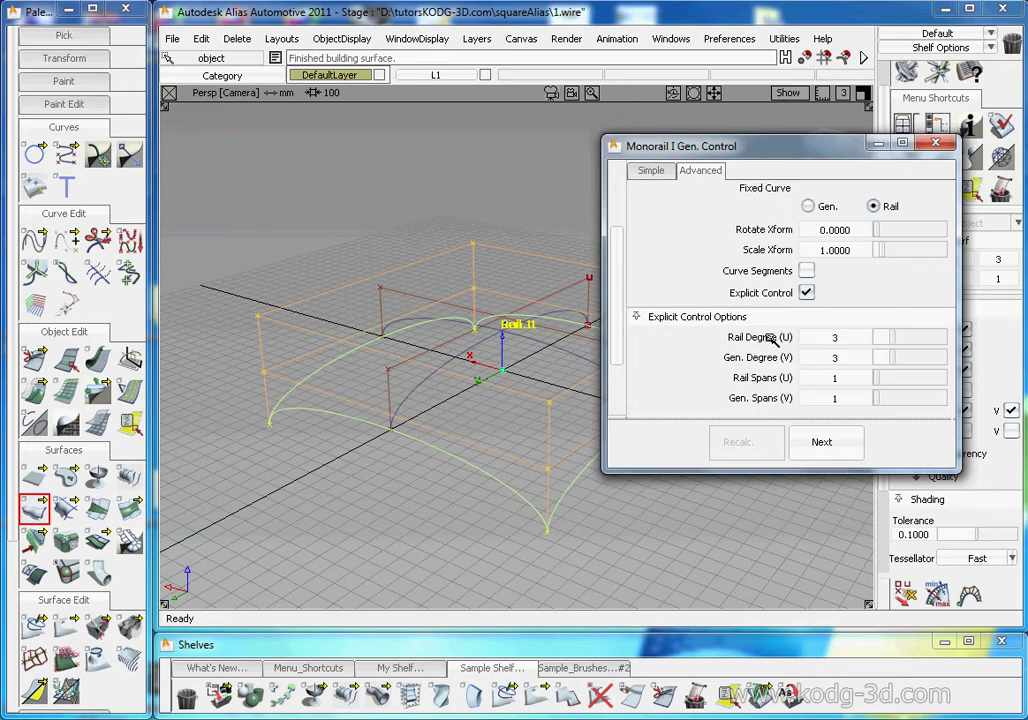
{"action": "left_click_drag", "start_coordinate": [828, 151], "coordinate": [873, 237]}
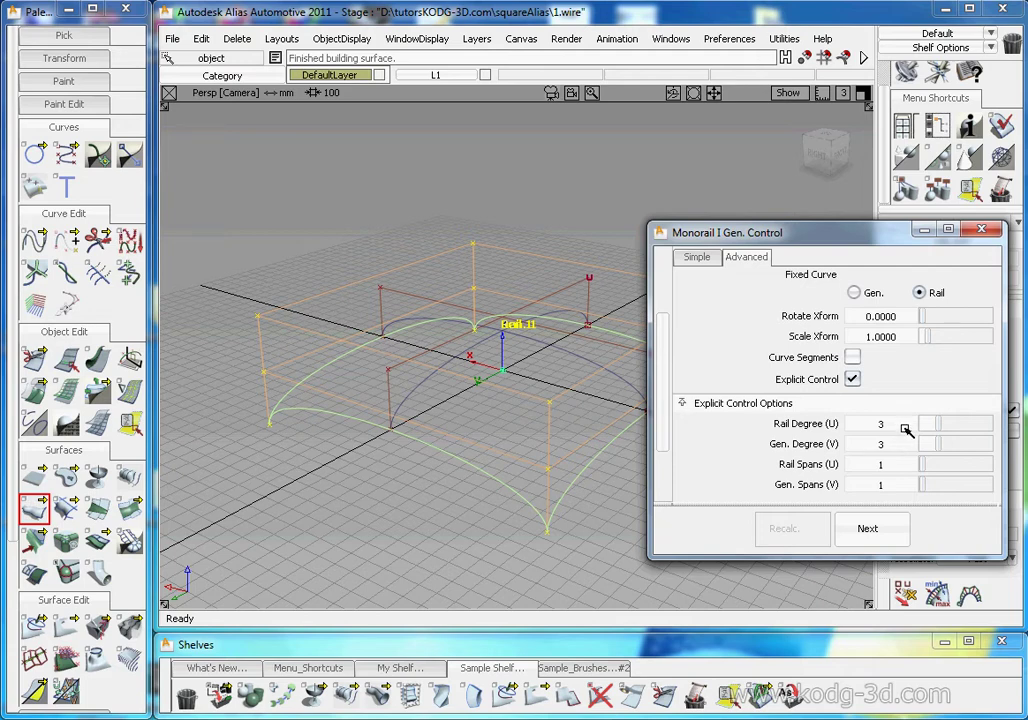
{"action": "left_click_drag", "start_coordinate": [870, 244], "coordinate": [530, 101]}
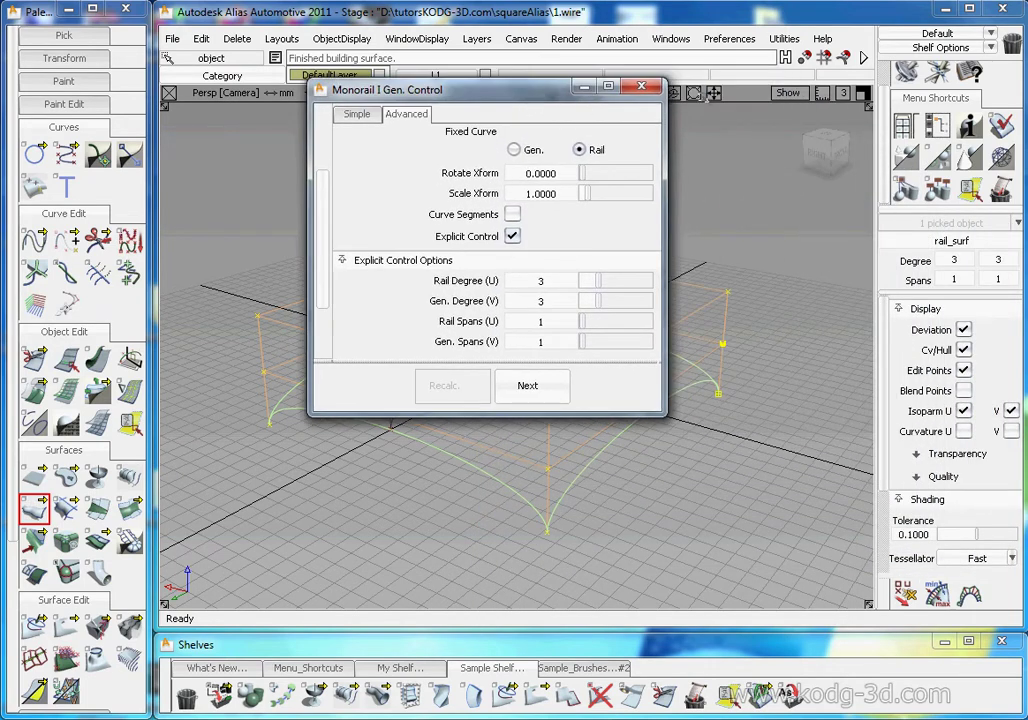
{"action": "left_click", "coordinate": [649, 88]}
Turn off the CV/hull display of the rail surface and clear the selection.
{"action": "left_click_drag", "start_coordinate": [535, 337], "coordinate": [730, 356], "text": "alt+shift"}
{"action": "left_click", "coordinate": [716, 376]}
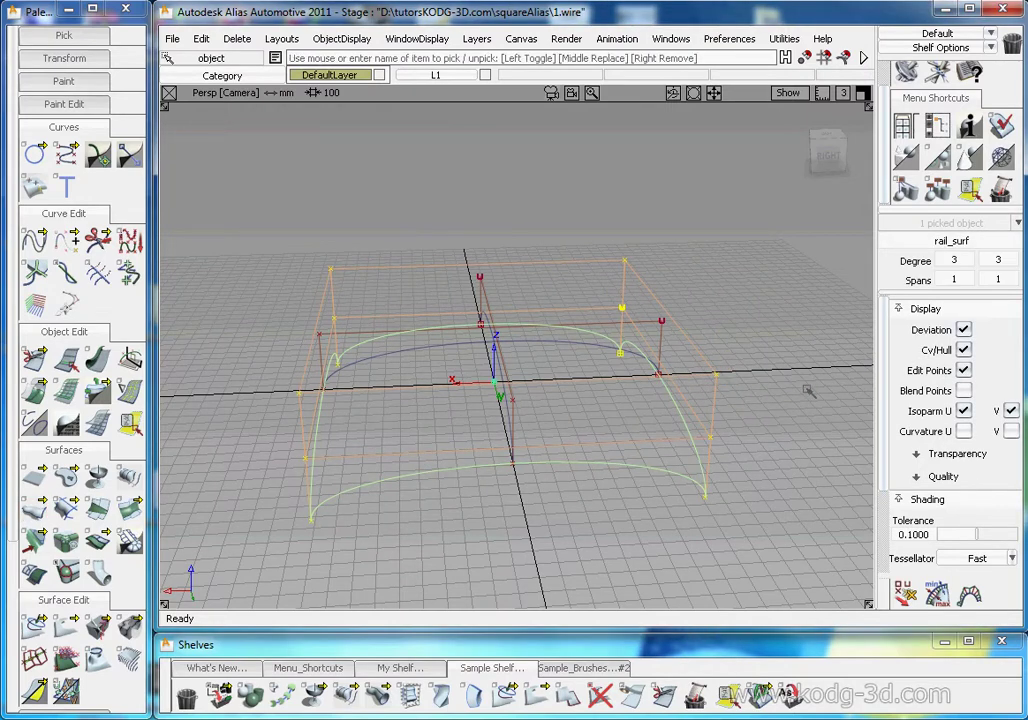
{"action": "left_click", "coordinate": [966, 350]}
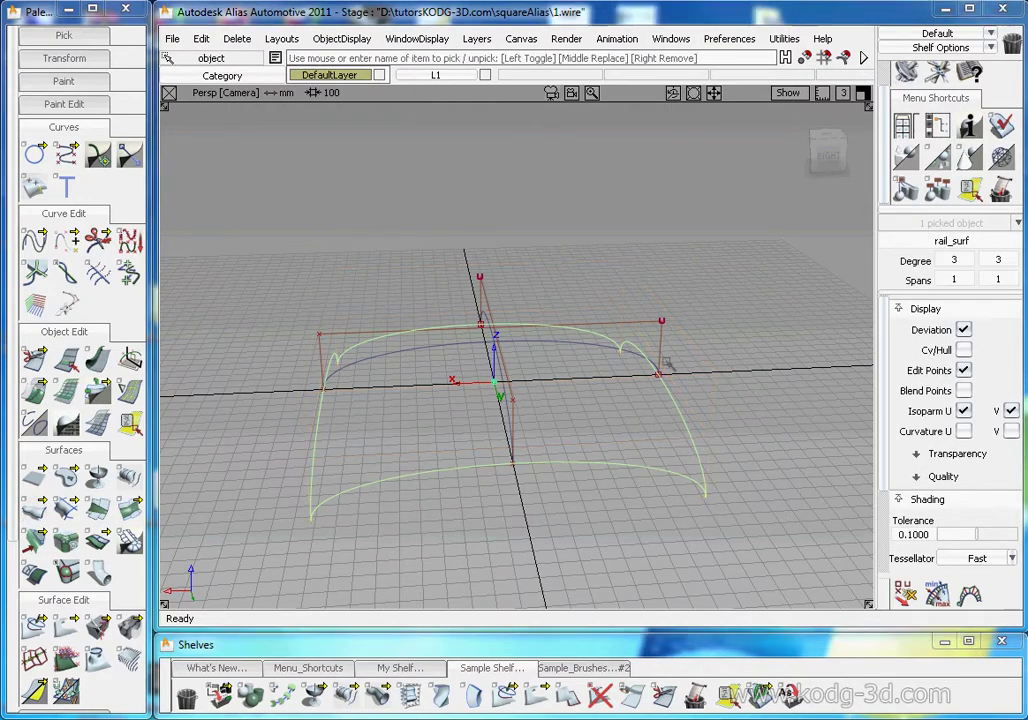
{"action": "left_click_drag", "start_coordinate": [665, 363], "coordinate": [665, 315], "text": "ctrl+shift"}
{"action": "left_click_drag", "start_coordinate": [532, 353], "coordinate": [573, 367], "text": "alt+shift"}
Assign the two arch curves to layer L1, hide that layer, and clear the selection.
{"action": "left_click_drag", "start_coordinate": [515, 305], "coordinate": [413, 242], "text": "ctrl+shift"}
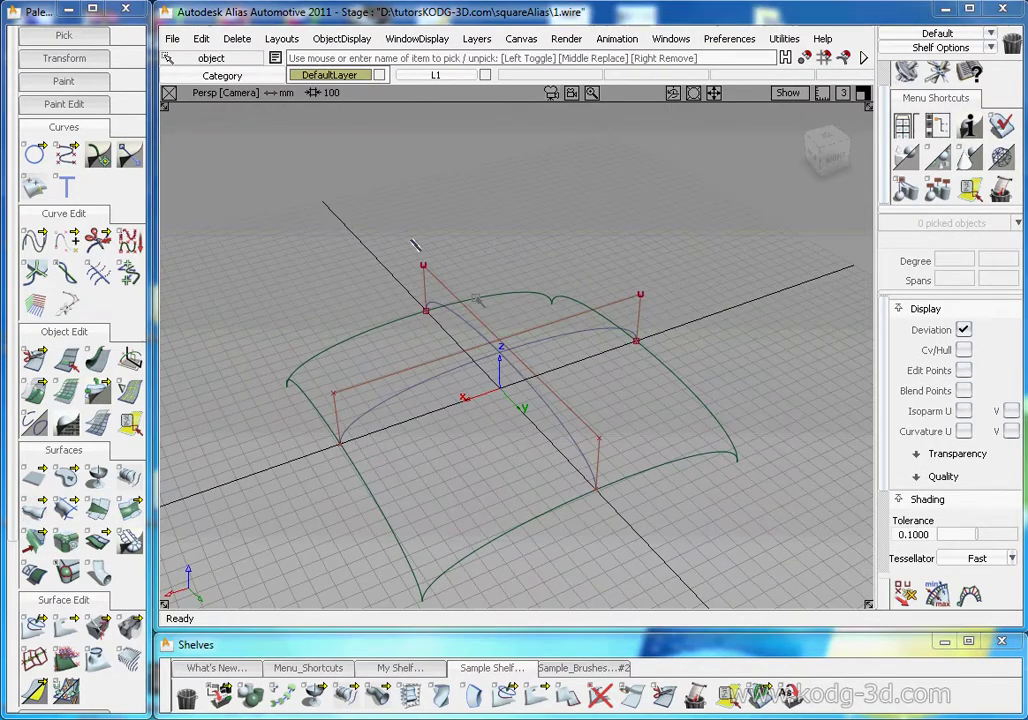
{"action": "left_click_drag", "start_coordinate": [512, 344], "coordinate": [481, 384]}
{"action": "right_click", "coordinate": [436, 76]}
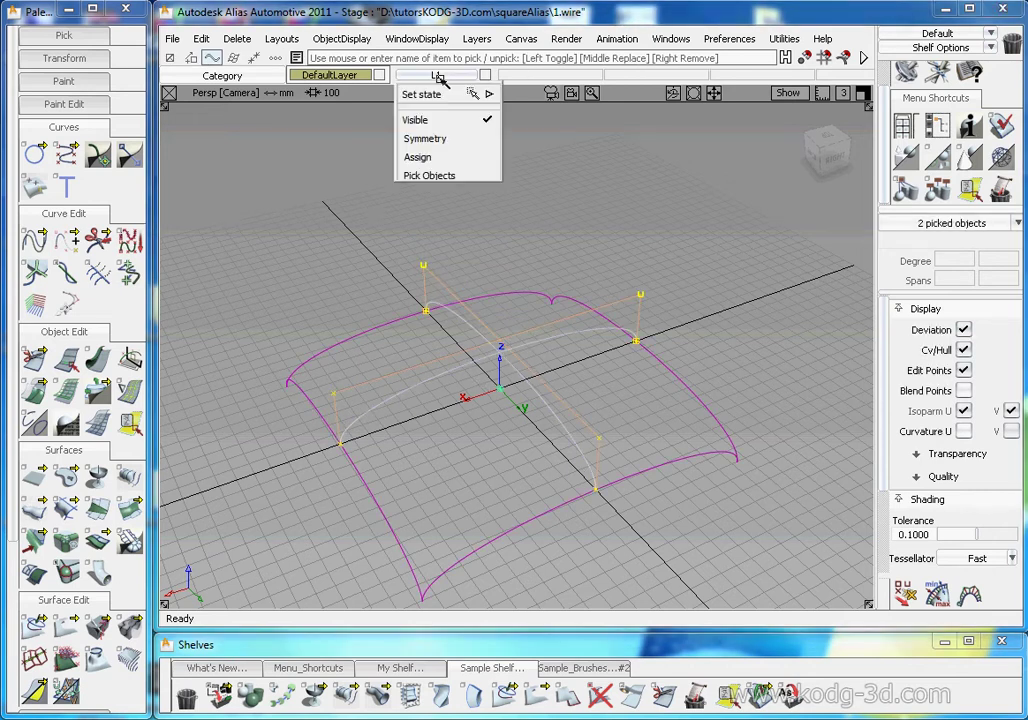
{"action": "left_click", "coordinate": [418, 156]}
{"action": "left_click", "coordinate": [452, 77]}
{"action": "left_click", "coordinate": [432, 118]}
{"action": "mouse_move", "coordinate": [571, 415]}
{"action": "left_mouse_down", "text": "ctrl+shift"}
{"action": "mouse_move", "coordinate": [571, 383]}
{"action": "mouse_move", "coordinate": [684, 379]}
{"action": "left_mouse_up", "text": "ctrl+shift"}
Examine the rail surface with black-and-white zebra-stripe diagnostic shading, and return it to wireframe display.
{"action": "middle_click_drag", "start_coordinate": [684, 379], "coordinate": [684, 330], "text": "alt+shift"}
{"action": "left_click_drag", "start_coordinate": [684, 330], "coordinate": [704, 328], "text": "alt+shift"}
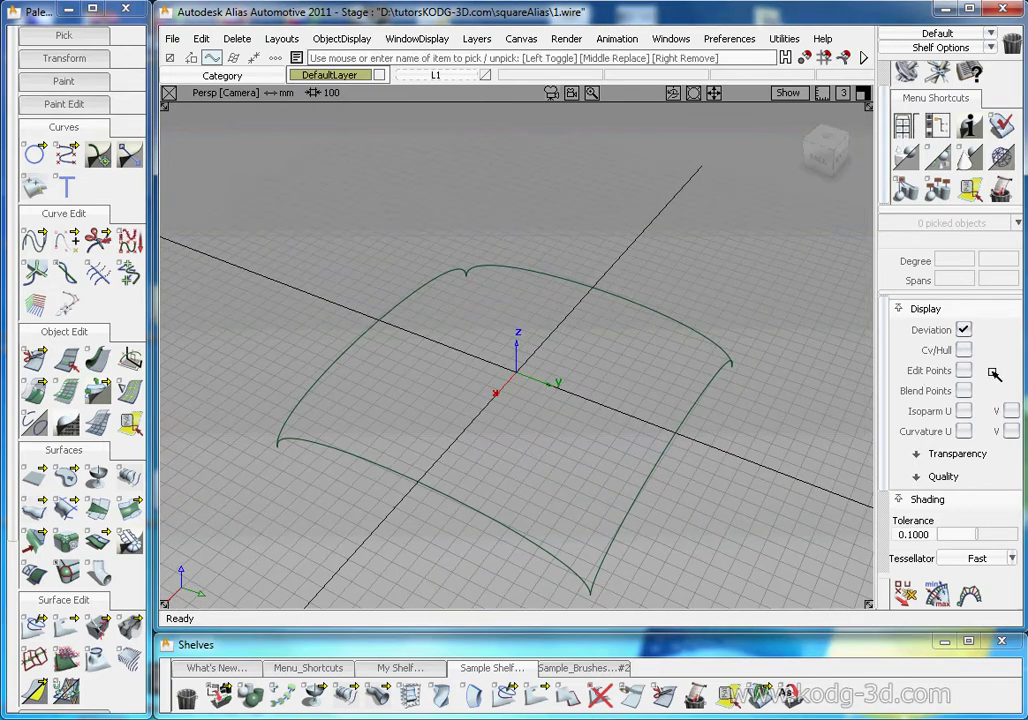
{"action": "scroll", "coordinate": [939, 420], "scroll_direction": "down", "scroll_amount": 3}
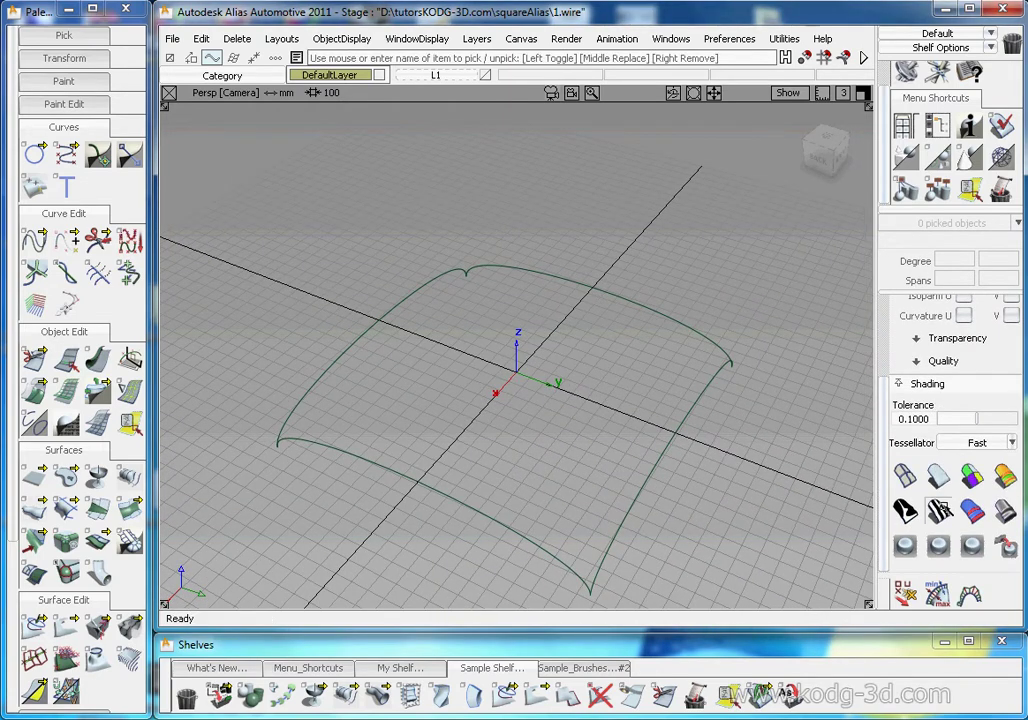
{"action": "left_click", "coordinate": [938, 511]}
{"action": "left_click_drag", "start_coordinate": [580, 331], "coordinate": [558, 314], "text": "alt+shift"}
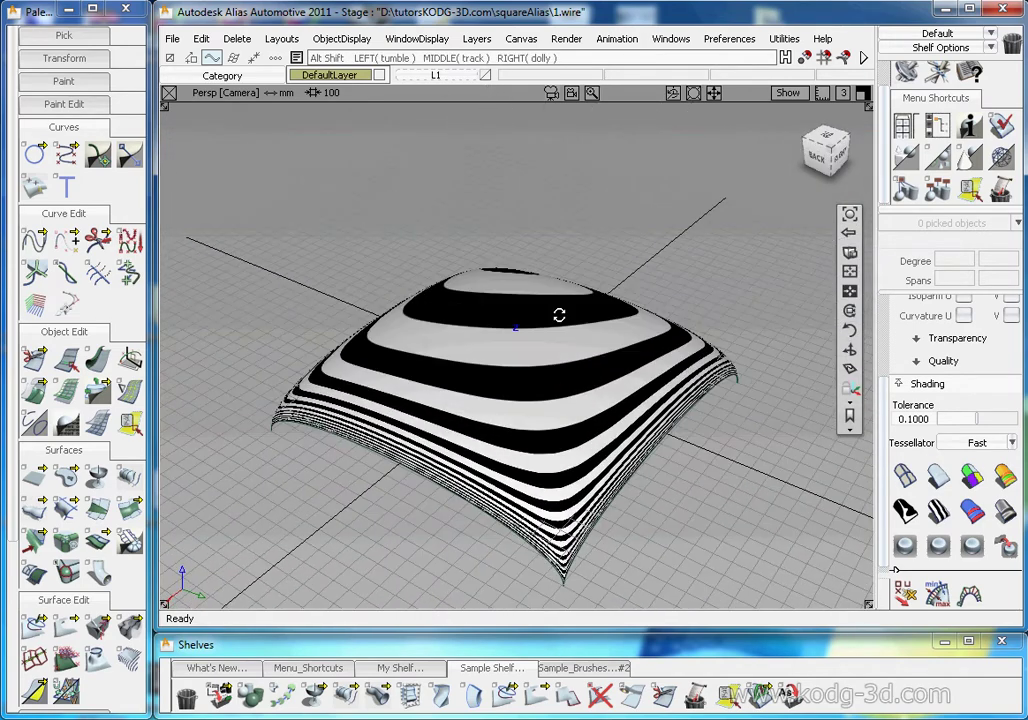
{"action": "right_click_drag", "start_coordinate": [558, 314], "coordinate": [621, 419], "text": "alt+shift"}
{"action": "left_click_drag", "start_coordinate": [621, 419], "coordinate": [720, 397], "text": "alt+shift"}
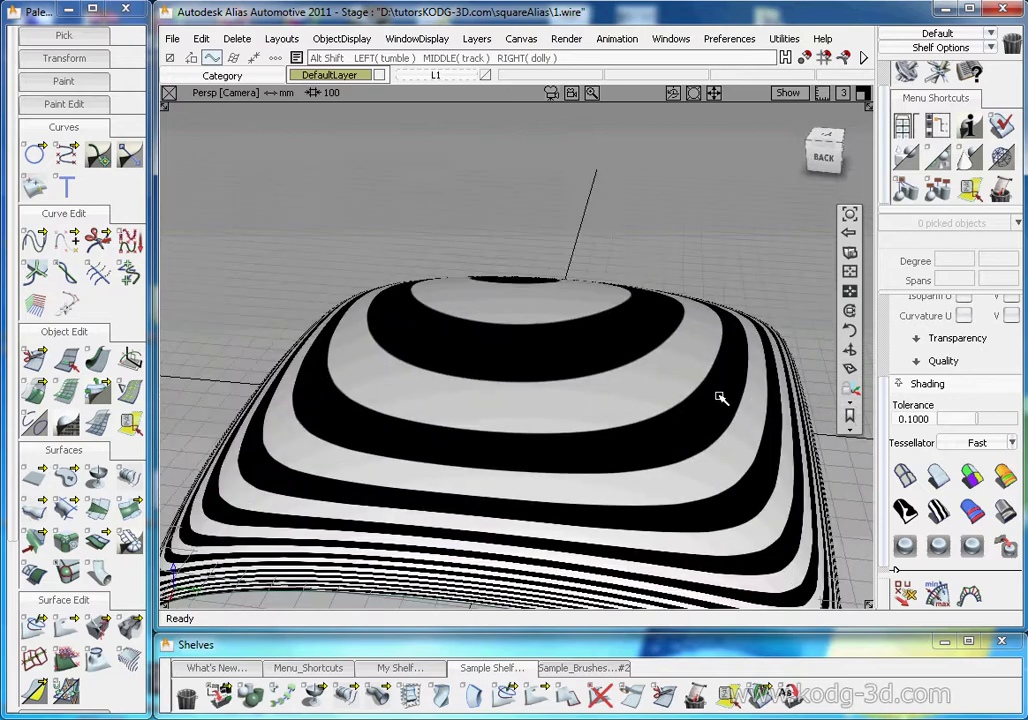
{"action": "right_click_drag", "start_coordinate": [720, 397], "coordinate": [629, 401], "text": "alt+shift"}
{"action": "mouse_move", "coordinate": [629, 401]}
{"action": "left_mouse_down", "text": "alt+shift"}
{"action": "mouse_move", "coordinate": [771, 406]}
{"action": "mouse_move", "coordinate": [755, 352]}
{"action": "left_mouse_up", "text": "alt+shift"}
{"action": "left_click", "coordinate": [903, 477]}
Create a plane primitive on the grid near the origin, inside the rail surface's outline.
{"action": "mouse_move", "coordinate": [622, 455]}
{"action": "left_mouse_down", "text": "alt+shift"}
{"action": "mouse_move", "coordinate": [613, 428]}
{"action": "mouse_move", "coordinate": [314, 371]}
{"action": "mouse_move", "coordinate": [457, 404]}
{"action": "mouse_move", "coordinate": [581, 415]}
{"action": "mouse_move", "coordinate": [615, 385]}
{"action": "mouse_move", "coordinate": [569, 394]}
{"action": "mouse_move", "coordinate": [539, 385]}
{"action": "mouse_move", "coordinate": [649, 381]}
{"action": "mouse_move", "coordinate": [630, 392]}
{"action": "left_mouse_up", "text": "alt+shift"}
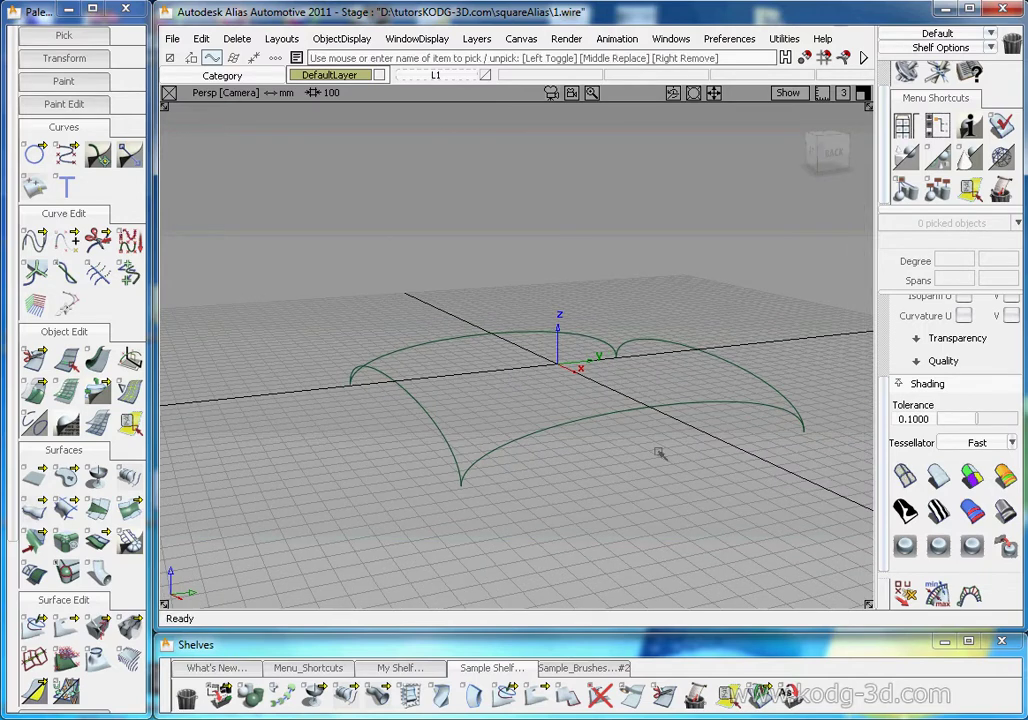
{"action": "left_click_drag", "start_coordinate": [475, 377], "coordinate": [510, 358], "text": "alt+shift"}
{"action": "left_click", "coordinate": [34, 477]}
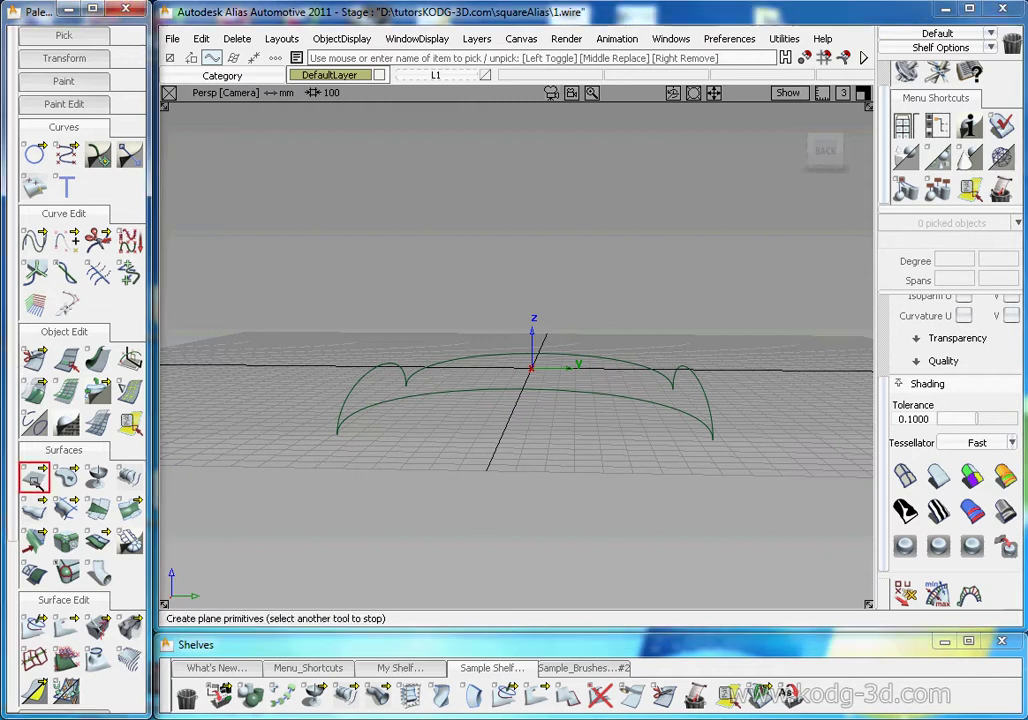
{"action": "left_click_drag", "start_coordinate": [599, 323], "coordinate": [585, 417], "text": "alt+shift"}
{"action": "left_click", "coordinate": [571, 400]}
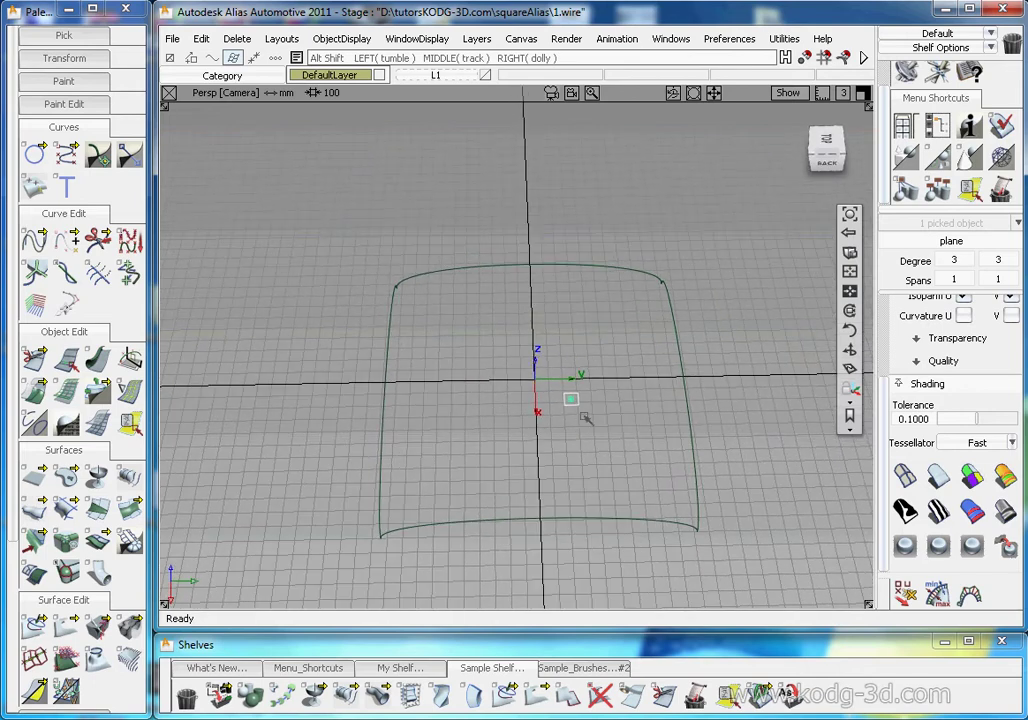
Move the plane to the origin with grid snapping and scale it up until it extends beyond the rail surface's outline.
{"action": "middle_click_drag", "start_coordinate": [618, 423], "coordinate": [614, 397], "text": "alt+shift"}
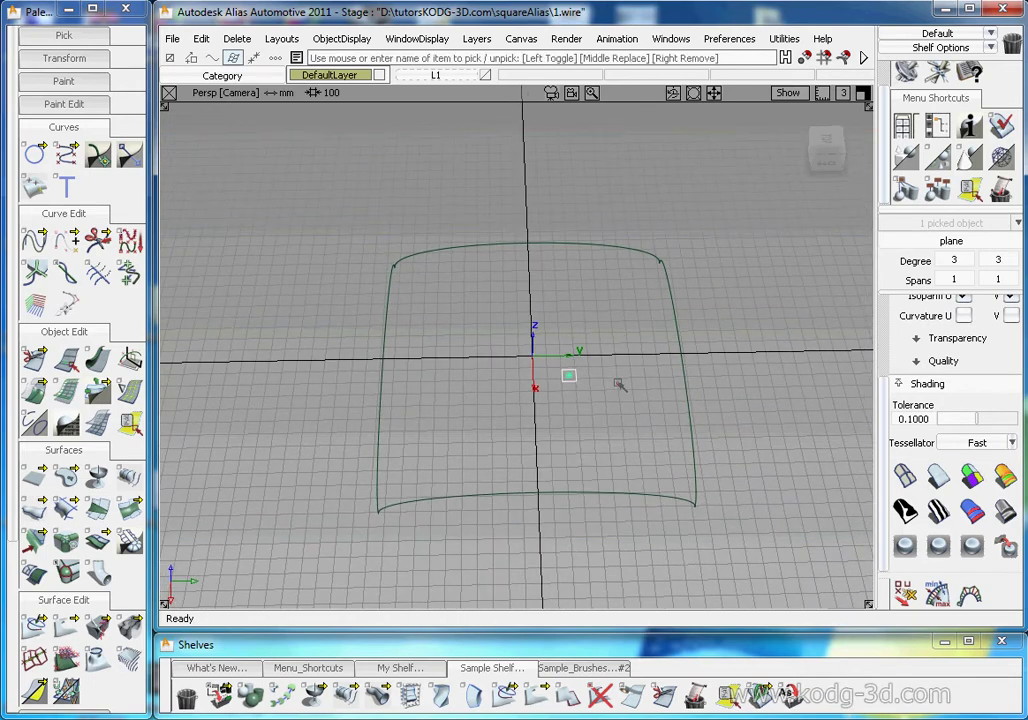
{"action": "left_click_drag", "start_coordinate": [609, 319], "coordinate": [610, 381], "text": "ctrl+shift"}
{"action": "left_click_drag", "start_coordinate": [617, 360], "coordinate": [569, 393], "text": "ctrl+shift"}
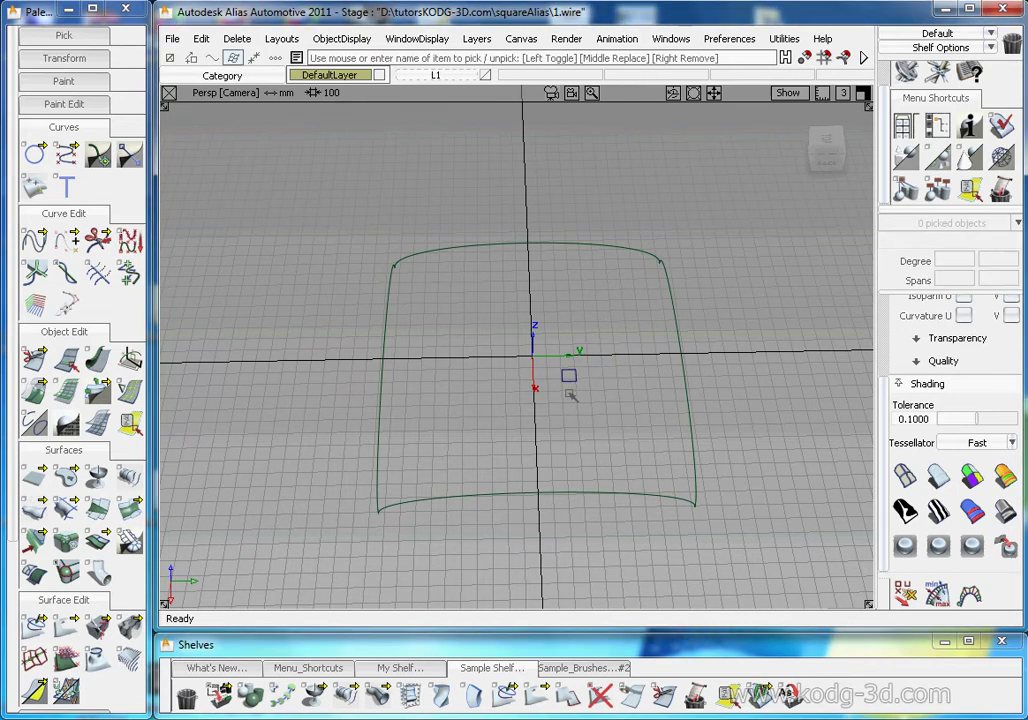
{"action": "left_click", "coordinate": [569, 374]}
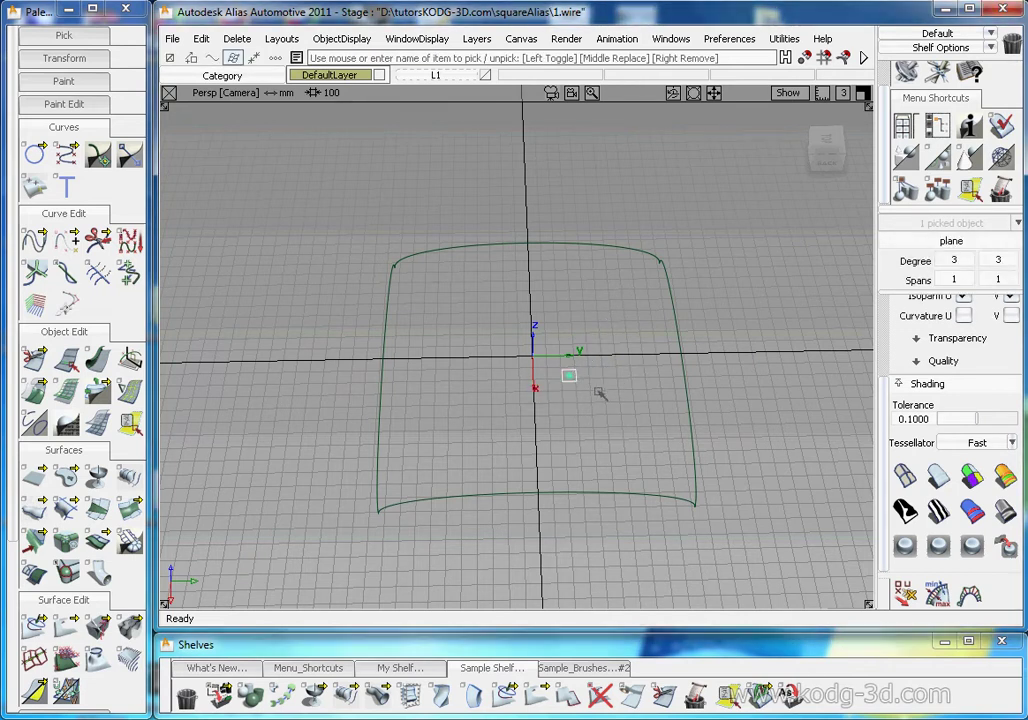
{"action": "left_click_drag", "start_coordinate": [613, 404], "coordinate": [565, 351], "text": "ctrl+shift"}
{"action": "right_click_drag", "start_coordinate": [565, 351], "coordinate": [622, 333], "text": "alt+shift"}
{"action": "left_click", "coordinate": [521, 424], "text": "alt"}
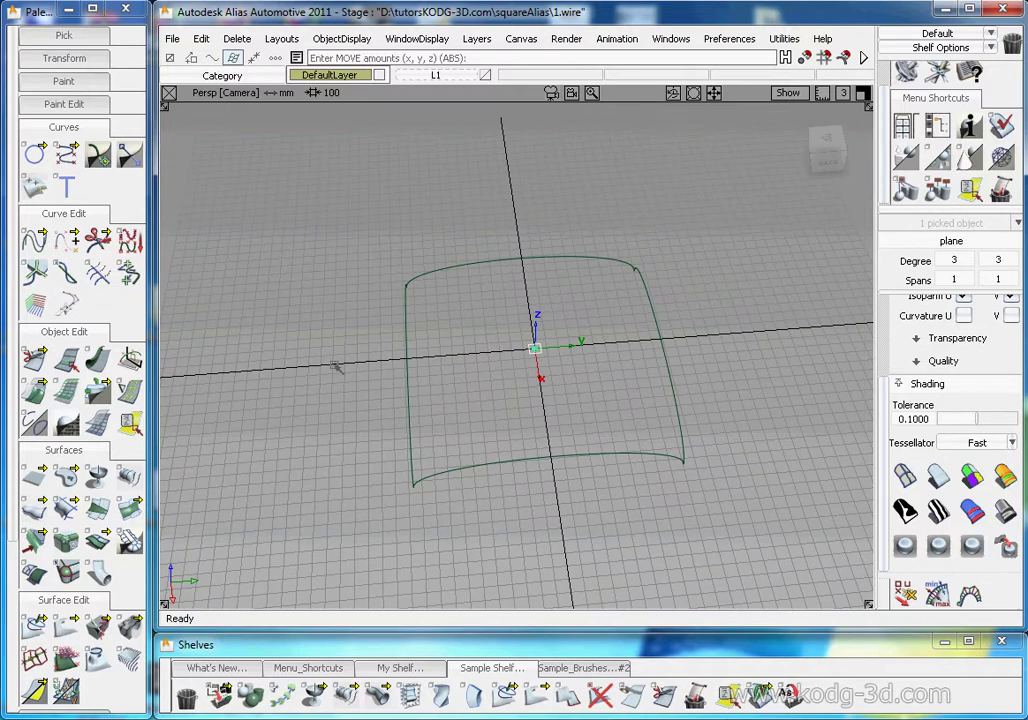
{"action": "right_click_drag", "start_coordinate": [547, 364], "coordinate": [596, 364], "text": "ctrl+shift"}
{"action": "left_click_drag", "start_coordinate": [574, 377], "coordinate": [580, 330]}
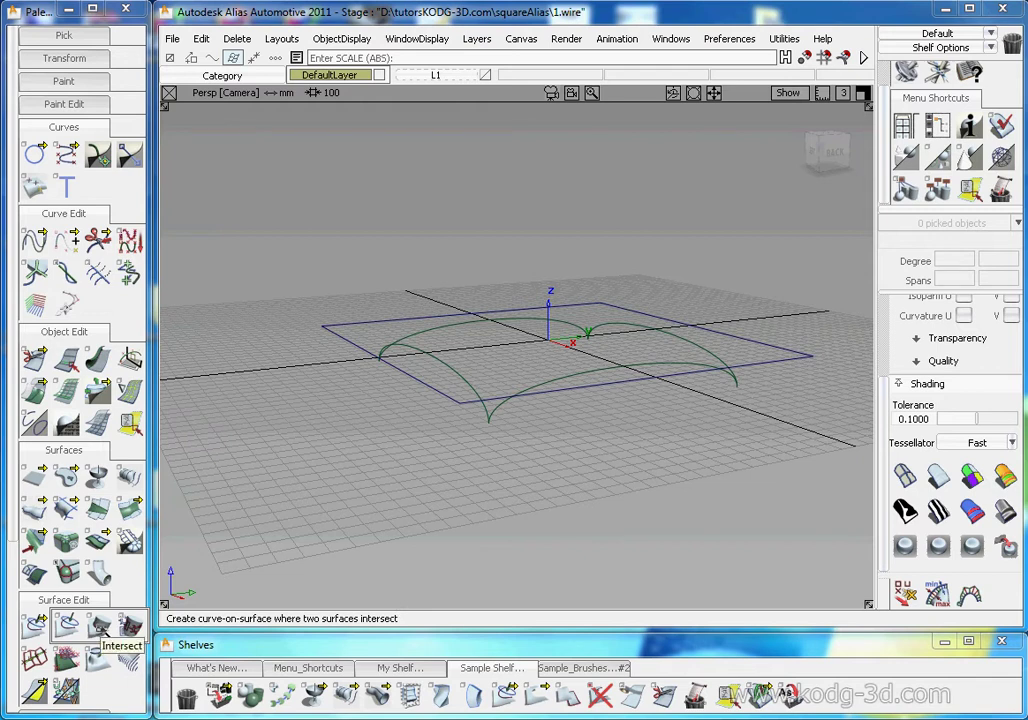
Intersect the plane with the rail surface to create a closed curve-on-surface where they meet.
{"action": "left_click", "coordinate": [36, 625]}
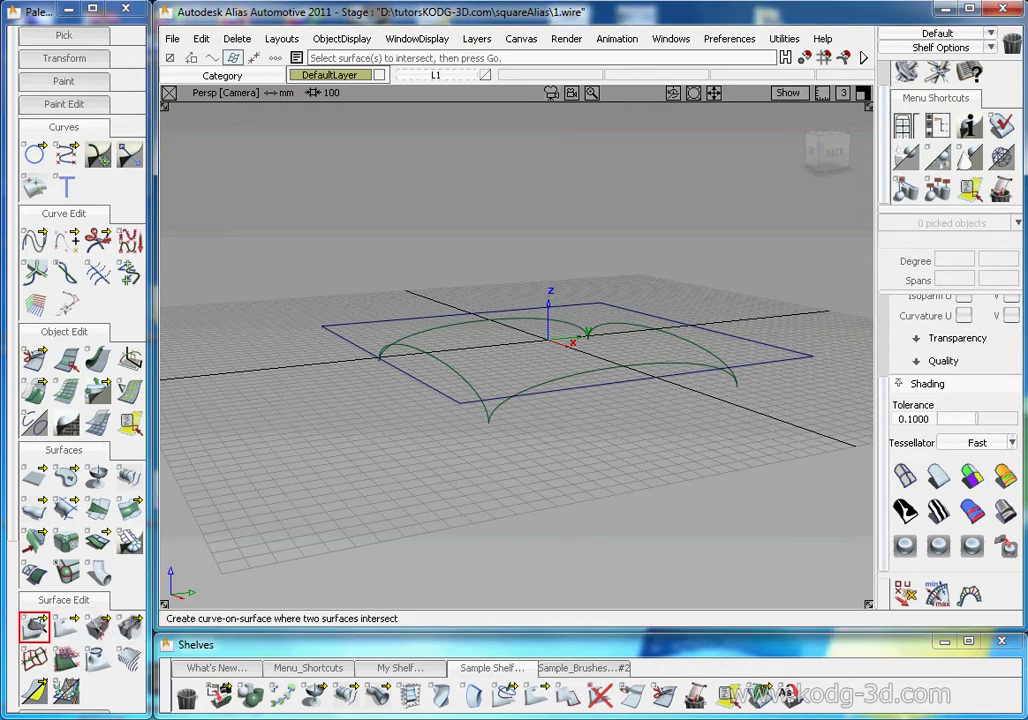
{"action": "left_click", "coordinate": [448, 397]}
{"action": "key", "text": "space"}
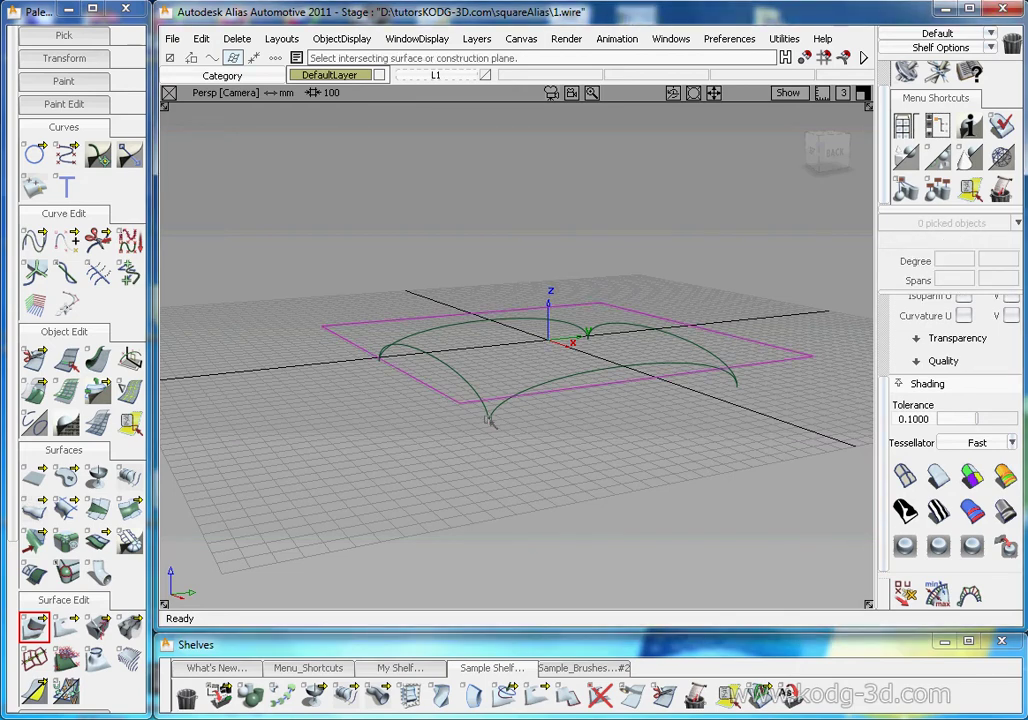
{"action": "left_click", "coordinate": [489, 419]}
Examine the rounded-square intersection curve between the plane and the rail surface from several viewpoints.
{"action": "left_click_drag", "start_coordinate": [569, 314], "coordinate": [512, 392], "text": "alt+shift"}
{"action": "right_click_drag", "start_coordinate": [545, 402], "coordinate": [465, 420], "text": "alt+shift"}
{"action": "left_click_drag", "start_coordinate": [464, 421], "coordinate": [522, 460], "text": "alt+shift"}
{"action": "left_click_drag", "start_coordinate": [367, 440], "coordinate": [630, 325], "text": "alt+shift"}
{"action": "middle_click_drag", "start_coordinate": [630, 325], "coordinate": [562, 388], "text": "alt+shift"}
{"action": "right_click_drag", "start_coordinate": [562, 388], "coordinate": [537, 393], "text": "alt+shift"}
{"action": "left_click_drag", "start_coordinate": [537, 393], "coordinate": [447, 411], "text": "alt+shift"}
{"action": "right_click_drag", "start_coordinate": [447, 411], "coordinate": [457, 376], "text": "alt+shift"}
{"action": "middle_click_drag", "start_coordinate": [457, 376], "coordinate": [475, 383], "text": "alt+shift"}
{"action": "left_click_drag", "start_coordinate": [475, 383], "coordinate": [485, 364], "text": "alt+shift"}
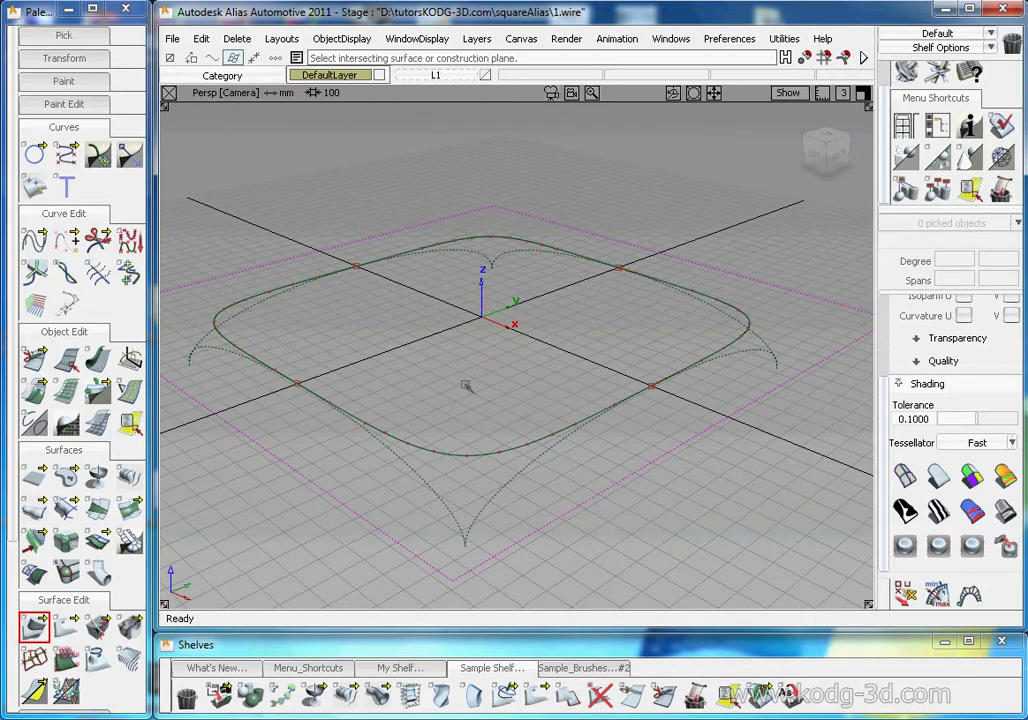
{"action": "left_click_drag", "start_coordinate": [477, 423], "coordinate": [511, 432], "text": "alt+shift"}
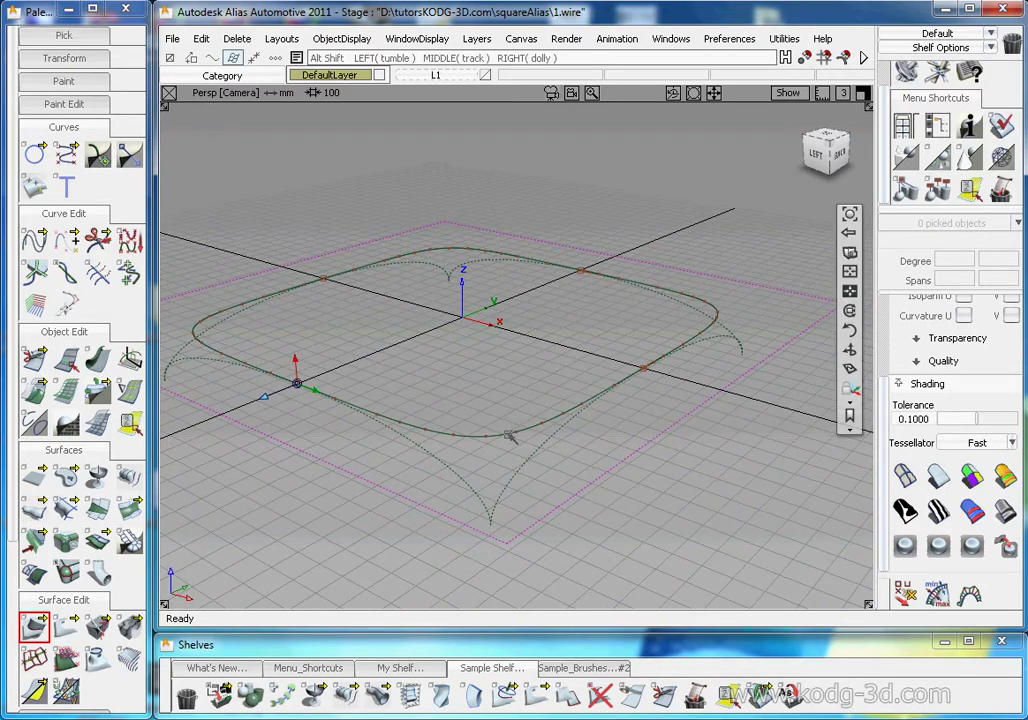
Inspect the intersection curve's rounded corner and sides up close, using points of interest placed on the geometry.
{"action": "left_click", "coordinate": [508, 434]}
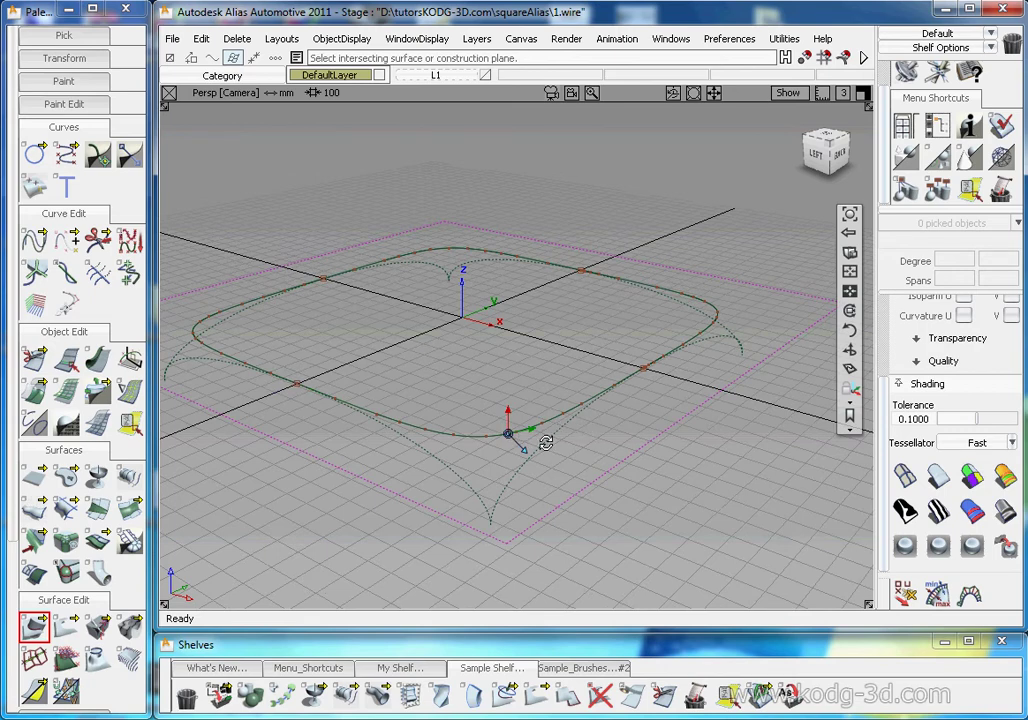
{"action": "left_click_drag", "start_coordinate": [546, 441], "coordinate": [507, 446]}
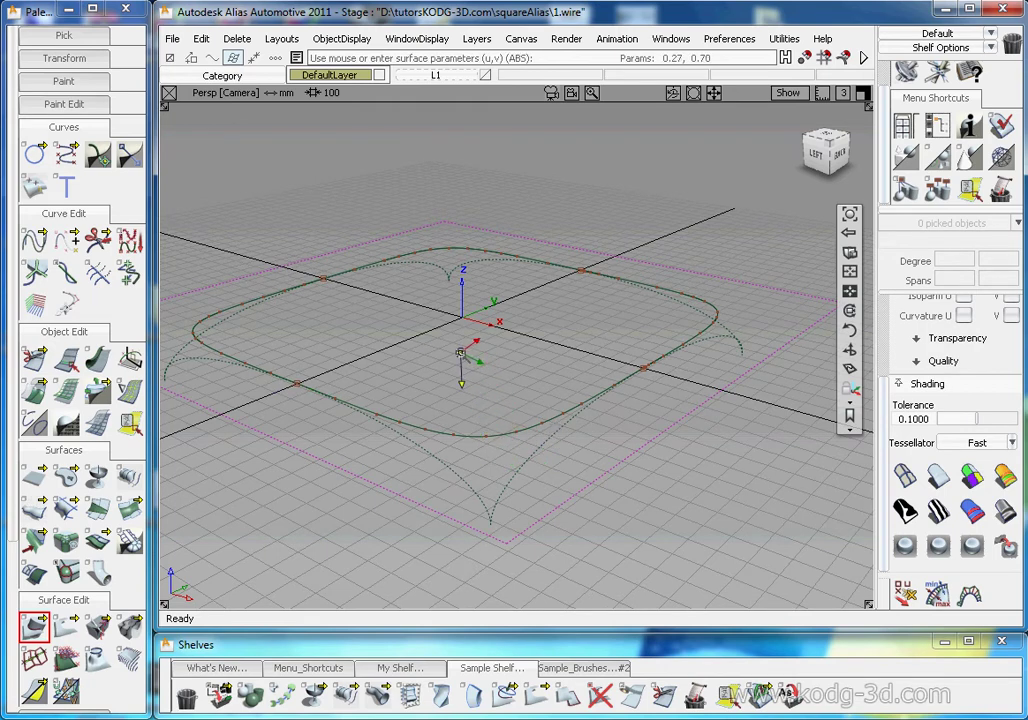
{"action": "left_click_drag", "start_coordinate": [521, 388], "coordinate": [410, 366], "text": "alt+shift"}
{"action": "left_click", "coordinate": [302, 364], "text": "alt+shift"}
{"action": "right_click_drag", "start_coordinate": [302, 364], "coordinate": [521, 363], "text": "alt+shift"}
{"action": "left_click_drag", "start_coordinate": [521, 363], "coordinate": [627, 349], "text": "alt+shift"}
{"action": "left_click", "coordinate": [562, 350]}
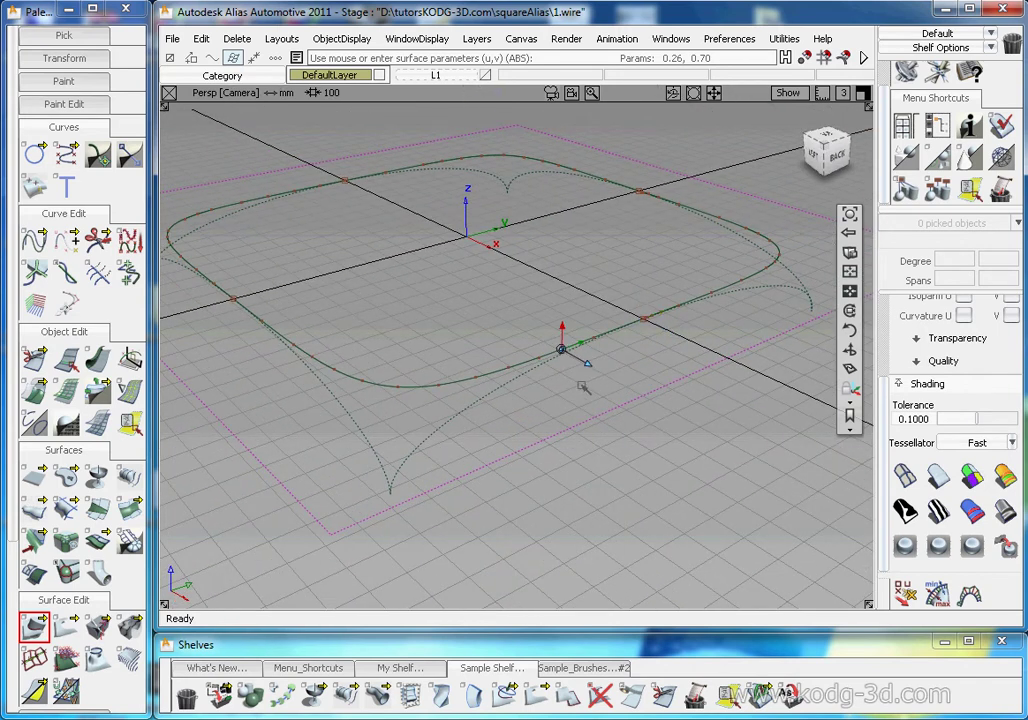
{"action": "left_click", "coordinate": [417, 389]}
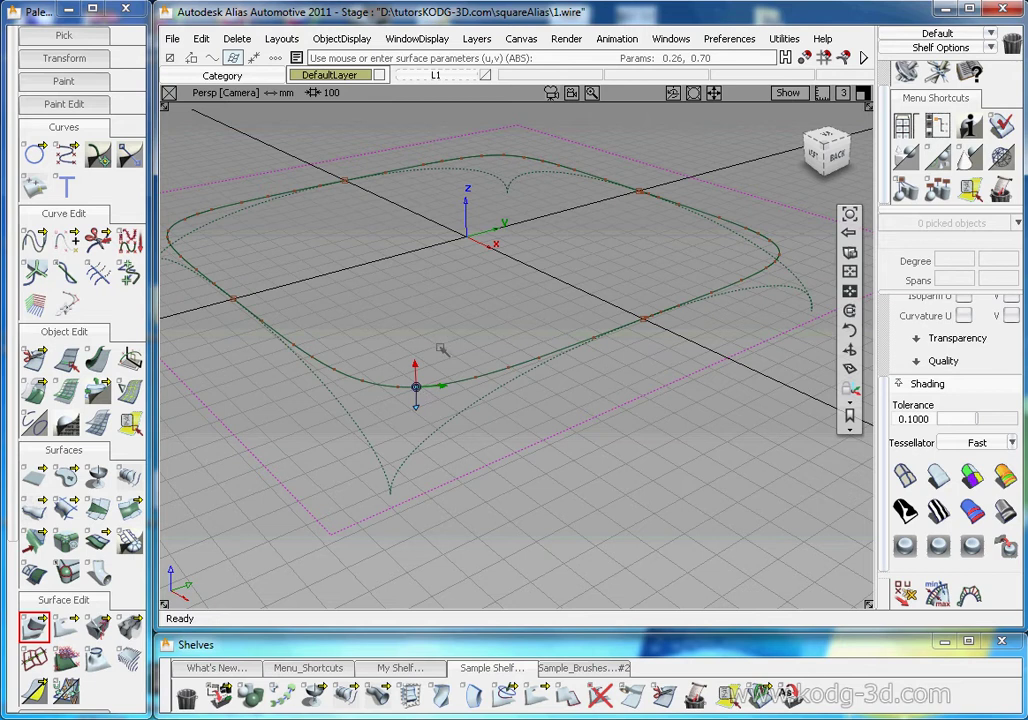
{"action": "left_click_drag", "start_coordinate": [454, 334], "coordinate": [440, 318], "text": "alt+shift"}
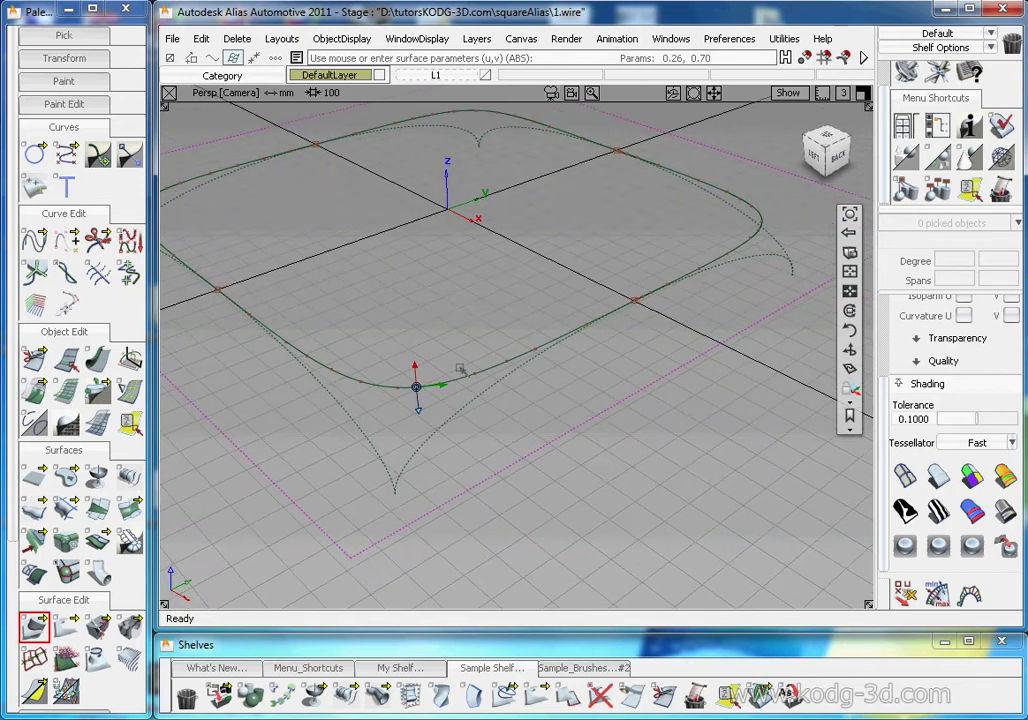
Delete the intersecting plane, keeping the rounded-square curve-on-surface on the rail surface.
{"action": "left_click", "coordinate": [455, 418]}
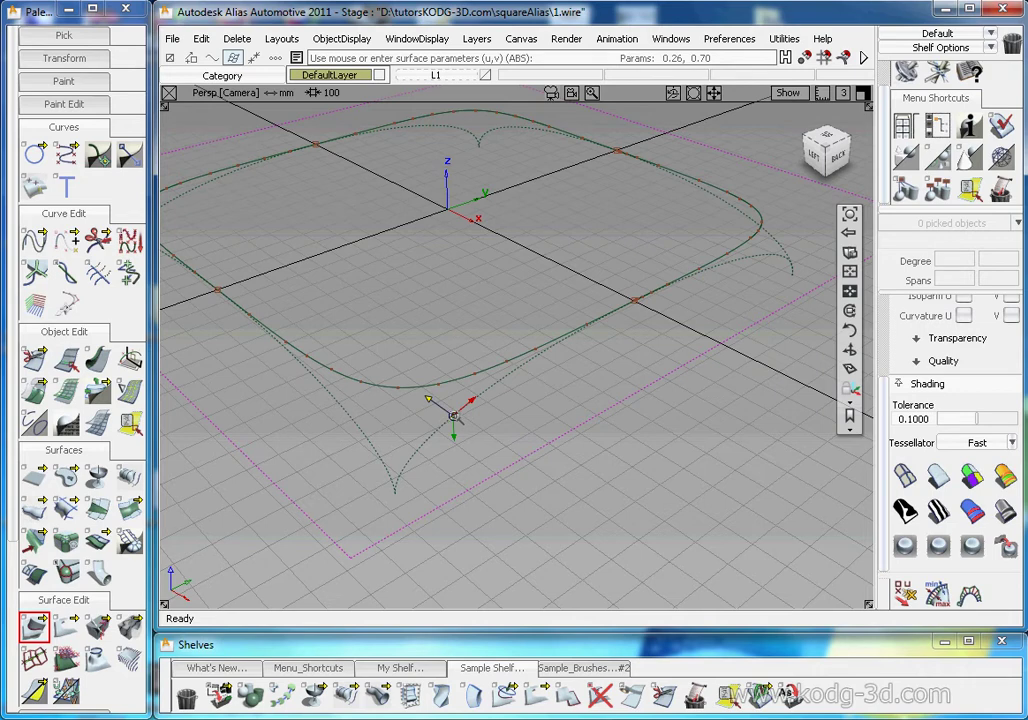
{"action": "left_click_drag", "start_coordinate": [455, 418], "coordinate": [426, 243]}
{"action": "mouse_move", "coordinate": [435, 291]}
{"action": "left_mouse_down", "text": "alt+shift"}
{"action": "mouse_move", "coordinate": [647, 360]}
{"action": "mouse_move", "coordinate": [408, 232]}
{"action": "mouse_move", "coordinate": [434, 303]}
{"action": "left_mouse_up", "text": "alt+shift"}
{"action": "left_click_drag", "start_coordinate": [569, 363], "coordinate": [556, 399], "text": "ctrl+shift"}
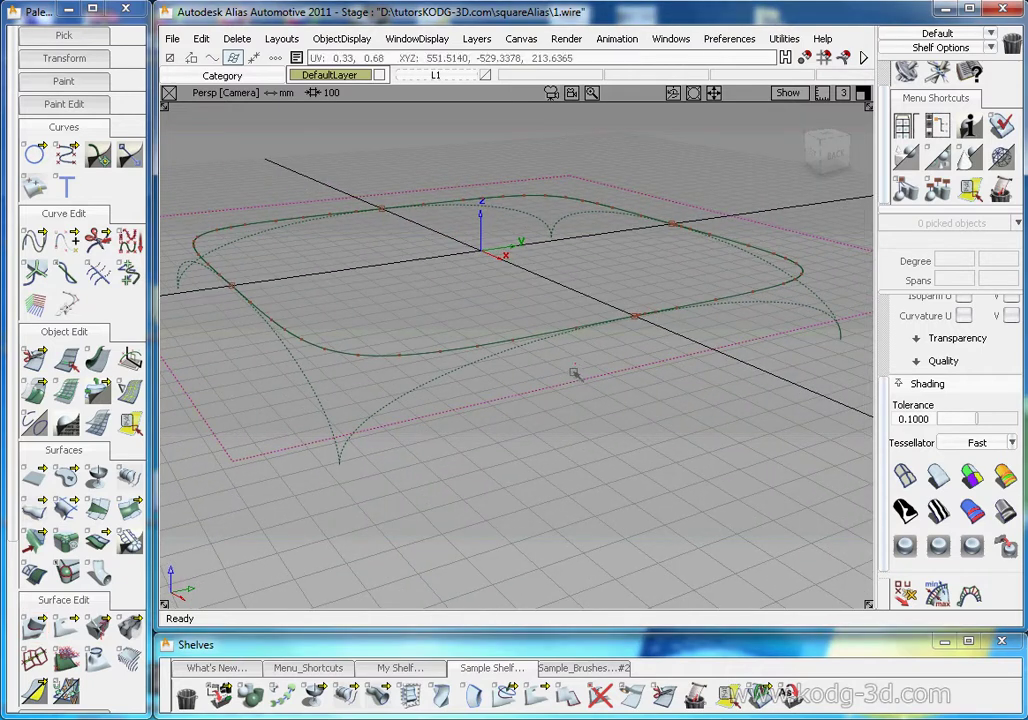
{"action": "key", "text": "Delete"}
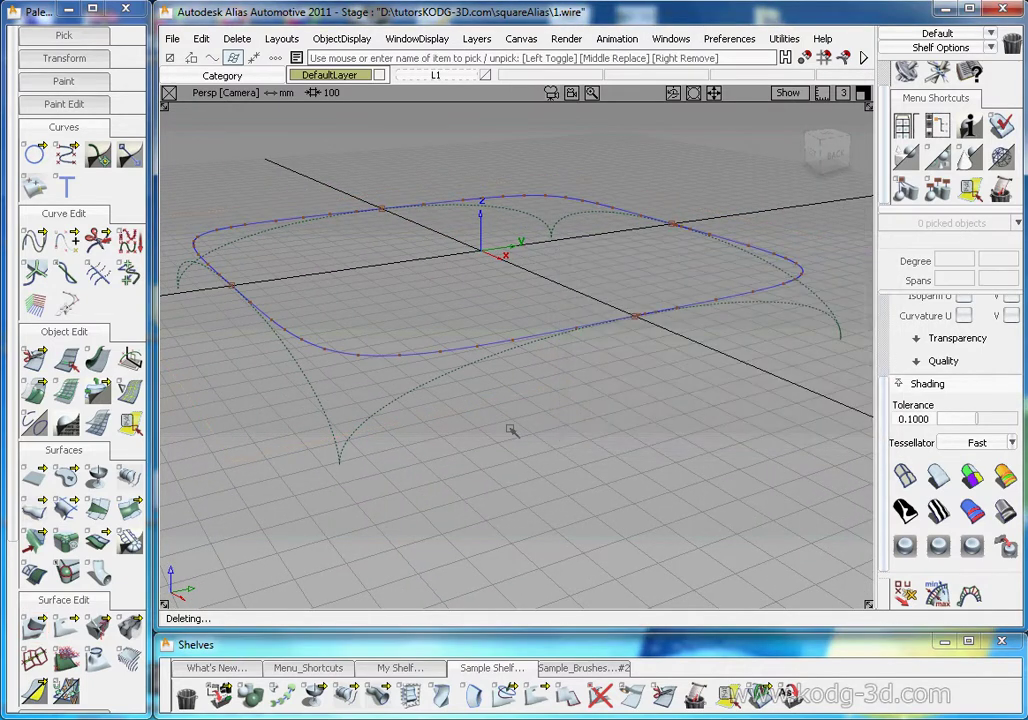
Trim the rail surface along its rounded-square curve-on-surface, keeping only the central region inside the curve.
{"action": "middle_click_drag", "start_coordinate": [523, 308], "coordinate": [553, 352], "text": "alt+shift"}
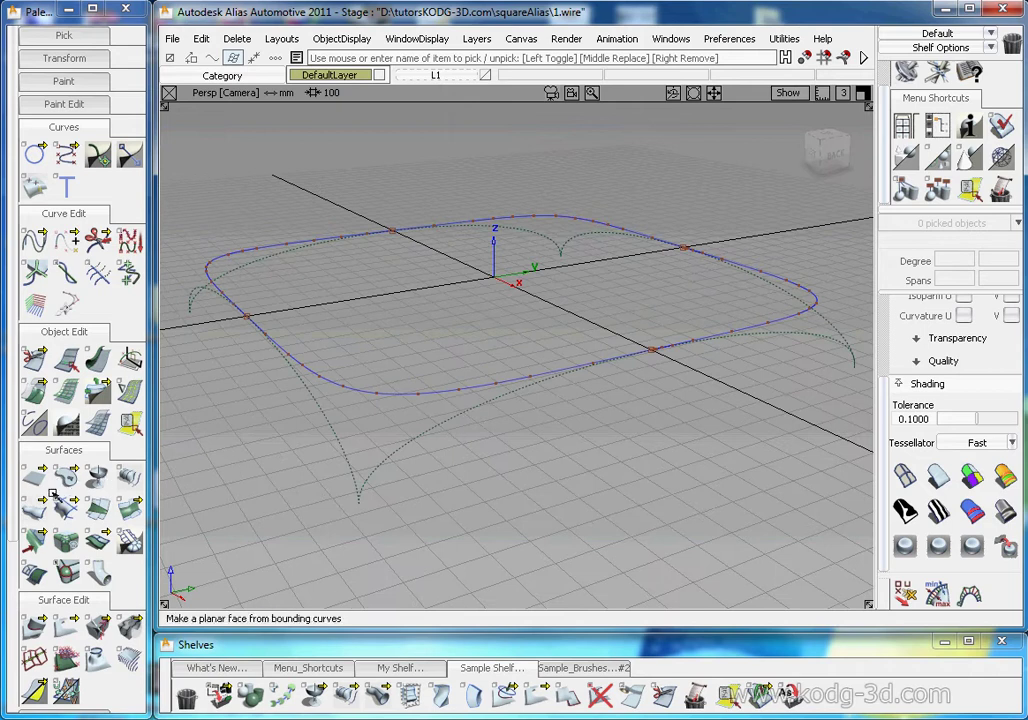
{"action": "left_click", "coordinate": [66, 626]}
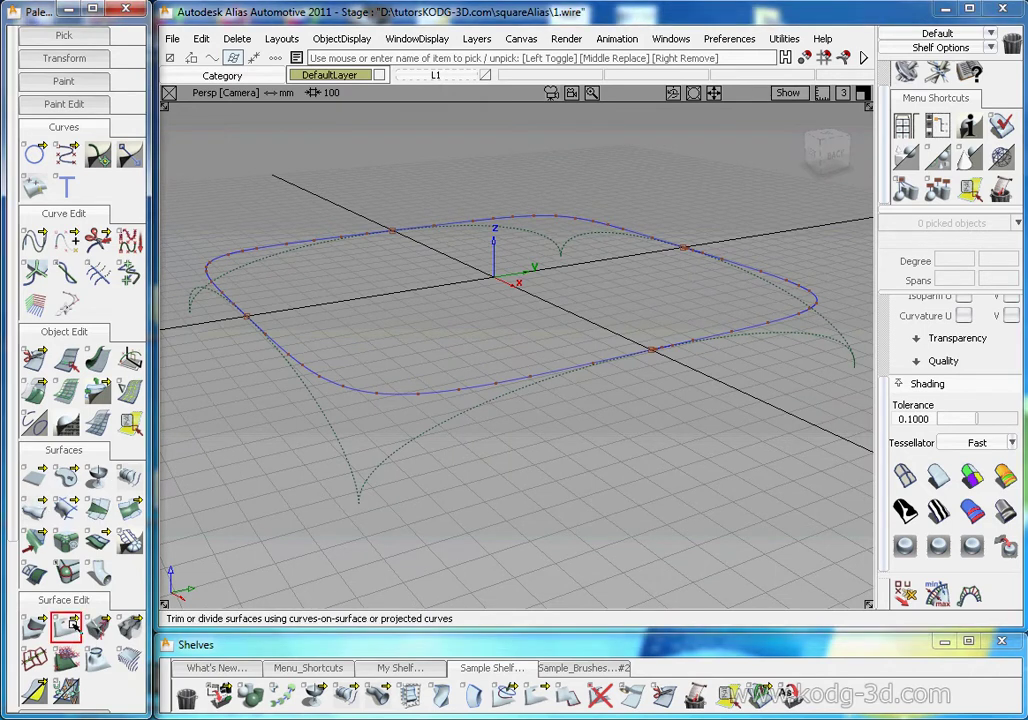
{"action": "left_click", "coordinate": [436, 318]}
{"action": "left_click", "coordinate": [436, 318]}
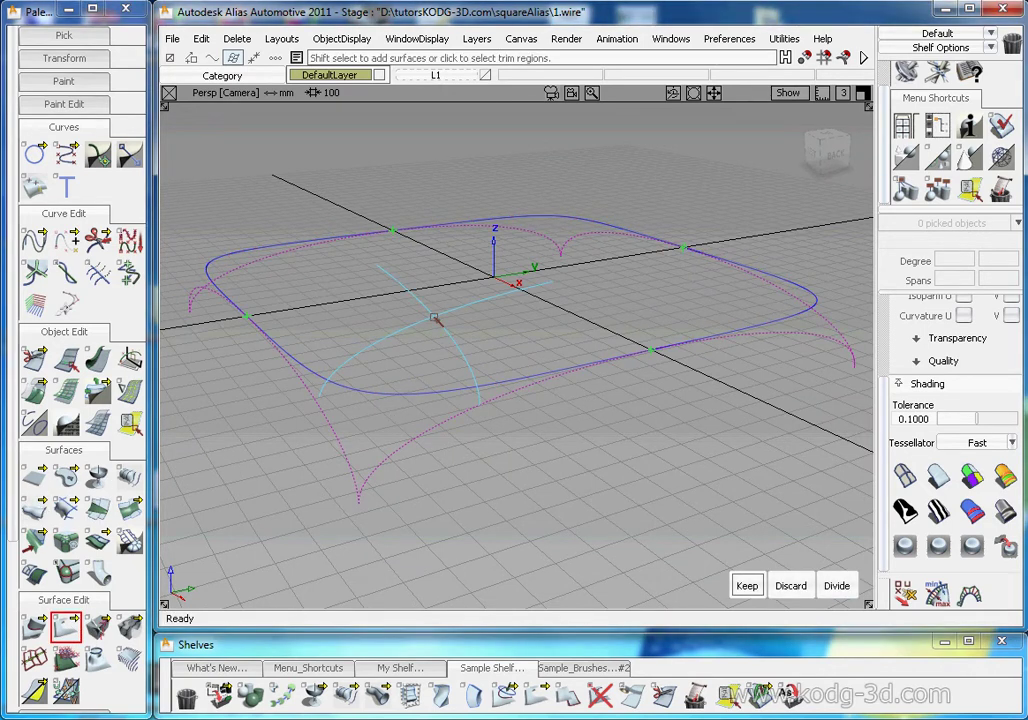
{"action": "left_click_drag", "start_coordinate": [576, 314], "coordinate": [443, 323], "text": "alt+shift"}
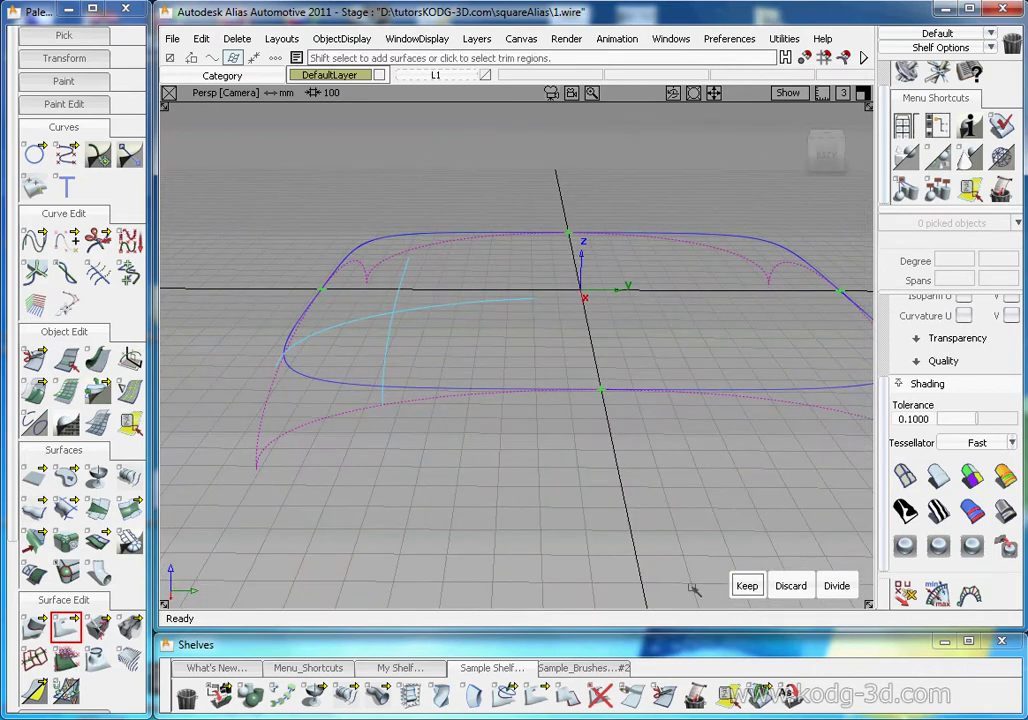
{"action": "mouse_move", "coordinate": [518, 330]}
{"action": "left_mouse_down", "text": "alt+shift"}
{"action": "mouse_move", "coordinate": [500, 344]}
{"action": "mouse_move", "coordinate": [624, 367]}
{"action": "mouse_move", "coordinate": [416, 275]}
{"action": "left_mouse_up", "text": "alt+shift"}
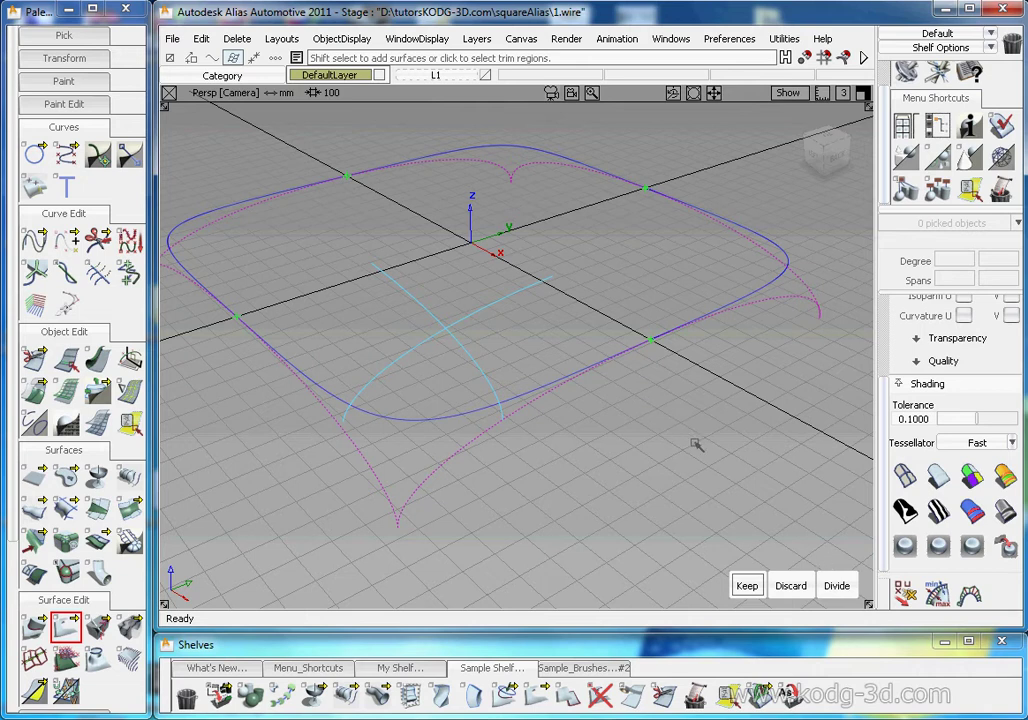
{"action": "left_click", "coordinate": [747, 587]}
Apply horizontal/vertical highlight diagnostic shading to the trimmed surface and examine the stripe flow across its crown and rounded corner.
{"action": "left_click", "coordinate": [938, 511]}
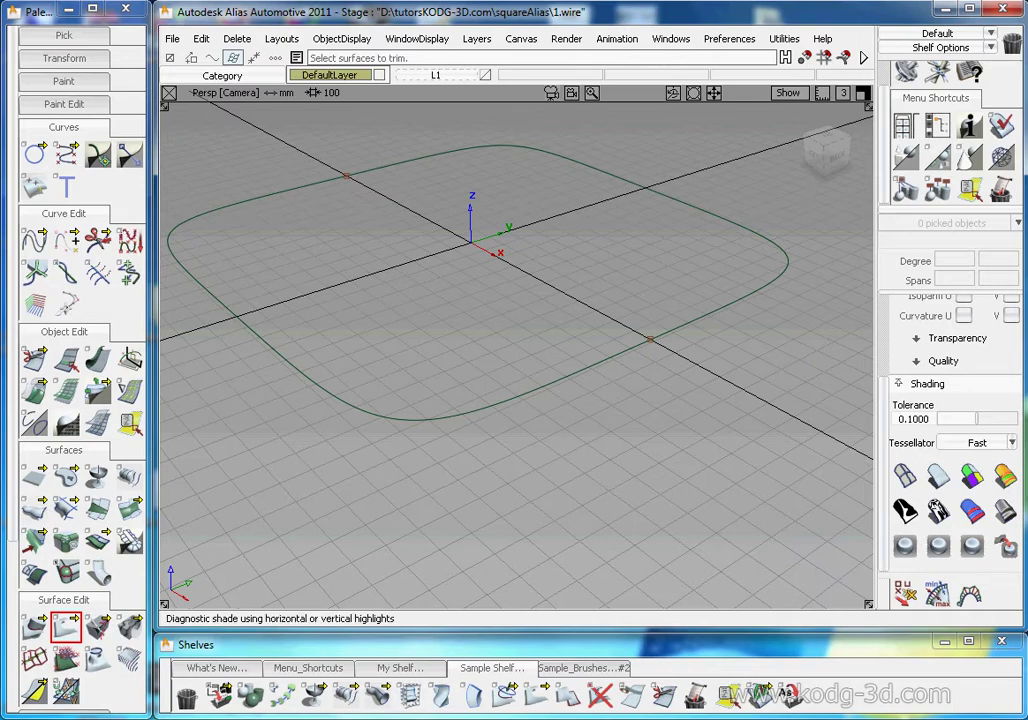
{"action": "right_click_drag", "start_coordinate": [690, 400], "coordinate": [578, 311], "text": "alt+shift"}
{"action": "mouse_move", "coordinate": [577, 312]}
{"action": "left_mouse_down", "text": "alt+shift"}
{"action": "mouse_move", "coordinate": [787, 427]}
{"action": "mouse_move", "coordinate": [593, 333]}
{"action": "mouse_move", "coordinate": [627, 388]}
{"action": "mouse_move", "coordinate": [654, 291]}
{"action": "mouse_move", "coordinate": [662, 327]}
{"action": "left_mouse_up", "text": "alt+shift"}
{"action": "middle_click_drag", "start_coordinate": [662, 328], "coordinate": [742, 319], "text": "alt+shift"}
{"action": "right_click_drag", "start_coordinate": [477, 415], "coordinate": [521, 398], "text": "alt+shift"}
{"action": "left_click_drag", "start_coordinate": [521, 398], "coordinate": [590, 383], "text": "alt+shift"}
{"action": "middle_click_drag", "start_coordinate": [590, 383], "coordinate": [722, 352], "text": "alt+shift"}
{"action": "right_click_drag", "start_coordinate": [722, 352], "coordinate": [640, 383], "text": "alt+shift"}
{"action": "mouse_move", "coordinate": [640, 383]}
{"action": "left_mouse_down", "text": "alt+shift"}
{"action": "mouse_move", "coordinate": [617, 447]}
{"action": "mouse_move", "coordinate": [619, 478]}
{"action": "mouse_move", "coordinate": [657, 466]}
{"action": "mouse_move", "coordinate": [566, 424]}
{"action": "mouse_move", "coordinate": [550, 427]}
{"action": "left_mouse_up", "text": "alt+shift"}
{"action": "right_click_drag", "start_coordinate": [550, 427], "coordinate": [661, 394], "text": "alt+shift"}
{"action": "middle_click_drag", "start_coordinate": [661, 394], "coordinate": [560, 325], "text": "alt+shift"}
{"action": "right_click_drag", "start_coordinate": [600, 376], "coordinate": [562, 402], "text": "alt+shift"}
{"action": "left_click_drag", "start_coordinate": [645, 450], "coordinate": [608, 432], "text": "alt+shift"}
{"action": "right_click_drag", "start_coordinate": [610, 465], "coordinate": [631, 459], "text": "alt+shift"}
{"action": "left_click_drag", "start_coordinate": [631, 459], "coordinate": [617, 436], "text": "alt+shift"}
{"action": "middle_click_drag", "start_coordinate": [613, 417], "coordinate": [544, 307], "text": "alt+shift"}
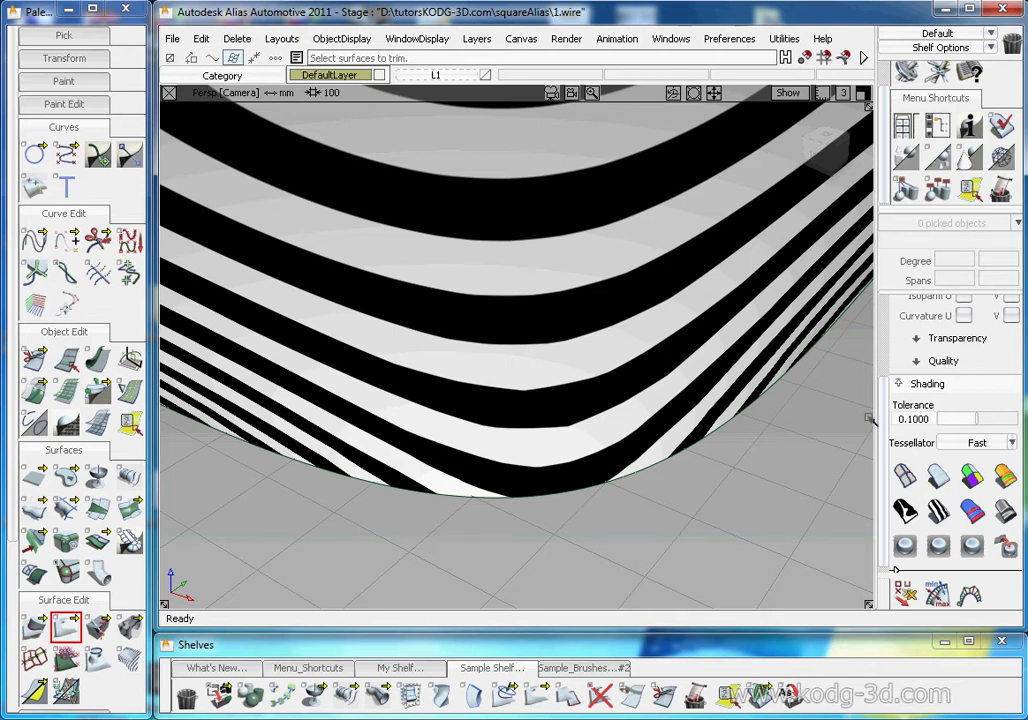
Set the shading tolerance to 0.0100 and the tessellator to Accurate for smoother highlight stripes.
{"action": "left_click_drag", "start_coordinate": [977, 419], "coordinate": [930, 421]}
{"action": "left_click", "coordinate": [978, 443]}
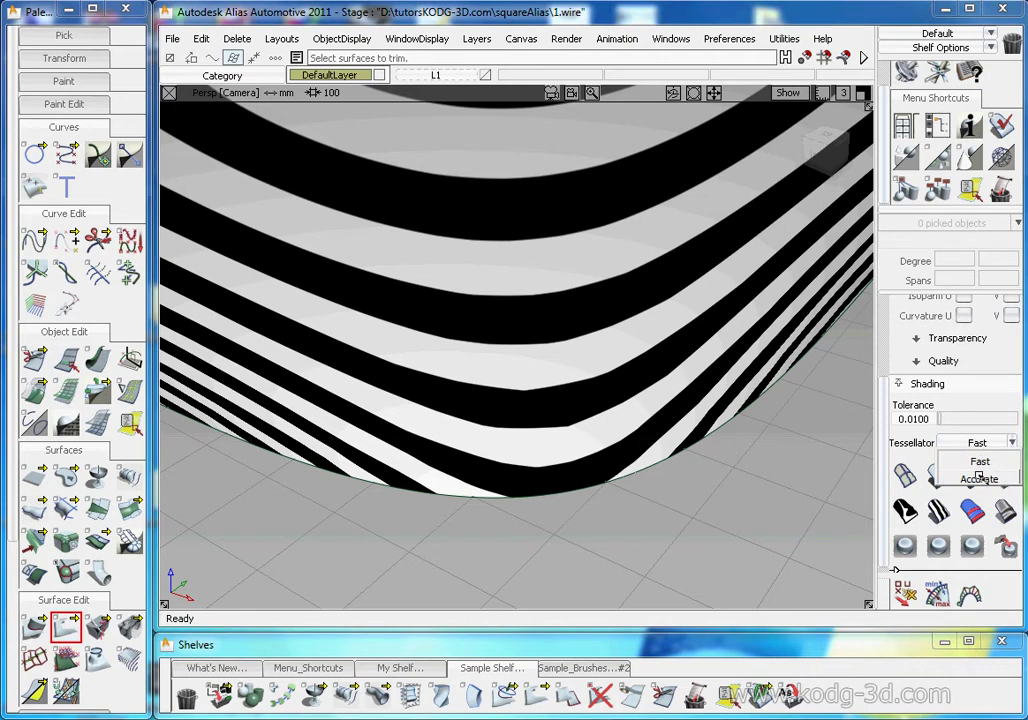
{"action": "left_click", "coordinate": [980, 461]}
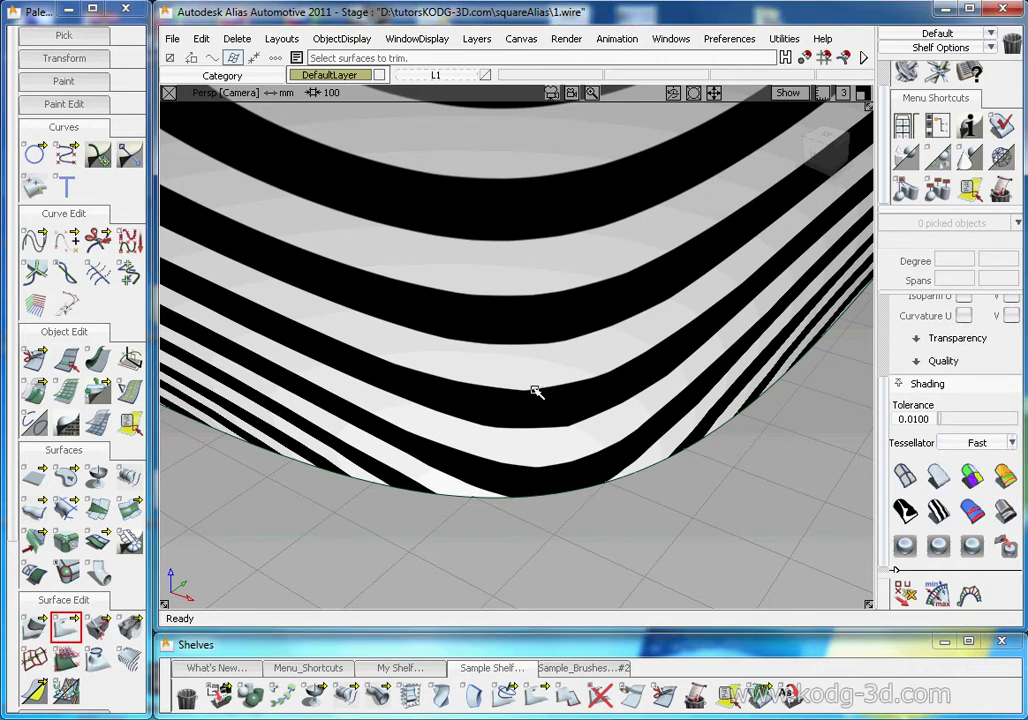
{"action": "left_click", "coordinate": [560, 413]}
{"action": "left_click_drag", "start_coordinate": [702, 496], "coordinate": [707, 386], "text": "ctrl+shift"}
{"action": "left_click_drag", "start_coordinate": [707, 385], "coordinate": [707, 480], "text": "ctrl+shift"}
{"action": "left_click_drag", "start_coordinate": [618, 427], "coordinate": [613, 473], "text": "alt+shift"}
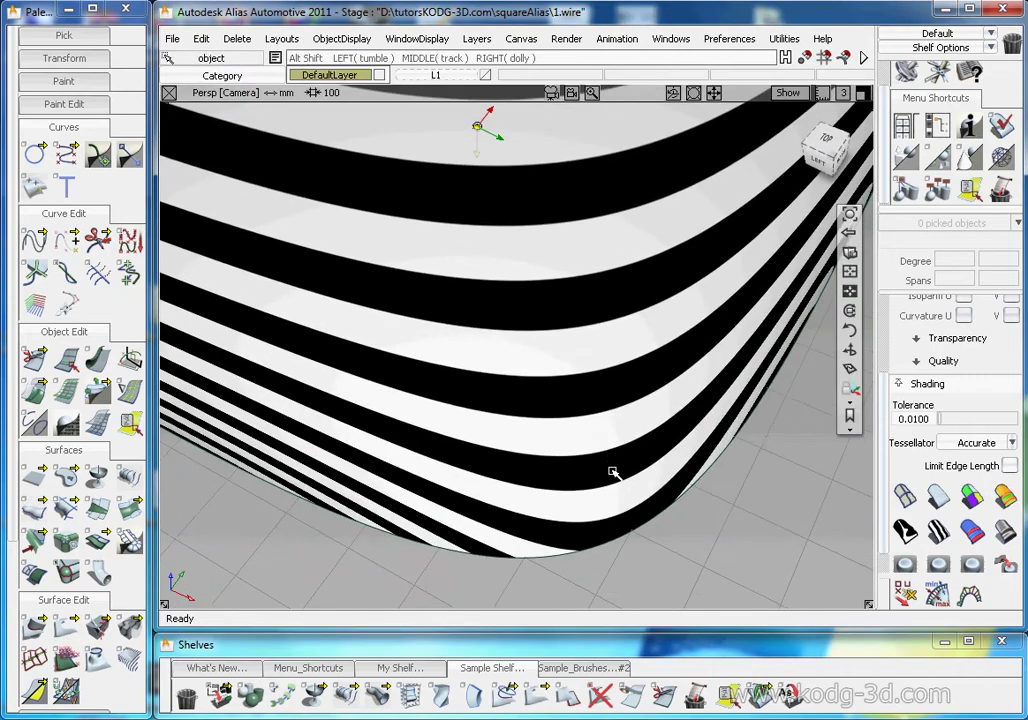
Examine the refined highlight stripes on the trimmed surface from close-up, overall and low viewpoints.
{"action": "right_click_drag", "start_coordinate": [651, 446], "coordinate": [606, 466], "text": "alt+shift"}
{"action": "left_click_drag", "start_coordinate": [606, 466], "coordinate": [608, 406], "text": "alt+shift"}
{"action": "middle_click_drag", "start_coordinate": [608, 406], "coordinate": [730, 571], "text": "alt+shift"}
{"action": "right_click_drag", "start_coordinate": [709, 521], "coordinate": [682, 510], "text": "alt+shift"}
{"action": "left_click_drag", "start_coordinate": [682, 510], "coordinate": [625, 440], "text": "alt+shift"}
{"action": "right_click_drag", "start_coordinate": [625, 440], "coordinate": [656, 430], "text": "alt+shift"}
{"action": "mouse_move", "coordinate": [656, 431]}
{"action": "left_mouse_down", "text": "alt+shift"}
{"action": "mouse_move", "coordinate": [659, 420]}
{"action": "mouse_move", "coordinate": [592, 363]}
{"action": "mouse_move", "coordinate": [535, 360]}
{"action": "mouse_move", "coordinate": [663, 413]}
{"action": "left_mouse_up", "text": "alt+shift"}
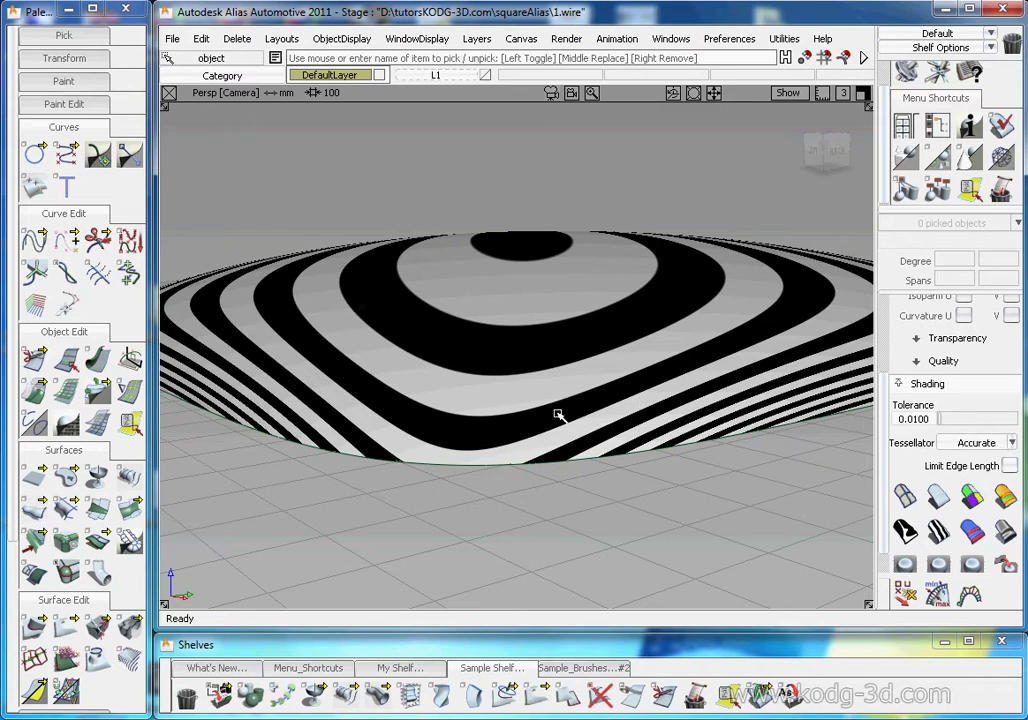
{"action": "left_click_drag", "start_coordinate": [558, 414], "coordinate": [573, 428], "text": "alt+shift"}
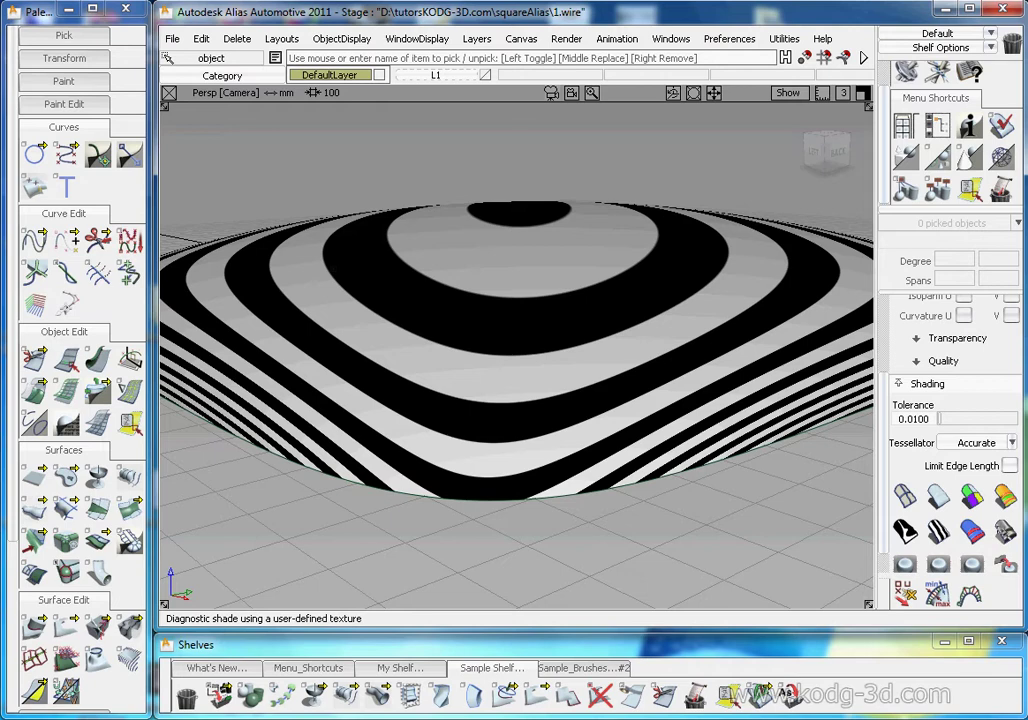
Switch the diagnostic shading to the user-defined texture and examine the reflections on the surface from above and from the side.
{"action": "left_click", "coordinate": [1006, 533]}
{"action": "left_click_drag", "start_coordinate": [648, 340], "coordinate": [661, 415], "text": "alt+shift"}
{"action": "right_click_drag", "start_coordinate": [661, 415], "coordinate": [567, 353], "text": "alt+shift"}
{"action": "mouse_move", "coordinate": [567, 353]}
{"action": "left_mouse_down", "text": "alt+shift"}
{"action": "mouse_move", "coordinate": [648, 340]}
{"action": "mouse_move", "coordinate": [746, 468]}
{"action": "mouse_move", "coordinate": [688, 408]}
{"action": "mouse_move", "coordinate": [693, 416]}
{"action": "mouse_move", "coordinate": [654, 397]}
{"action": "mouse_move", "coordinate": [643, 353]}
{"action": "mouse_move", "coordinate": [639, 372]}
{"action": "mouse_move", "coordinate": [663, 353]}
{"action": "left_mouse_up", "text": "alt+shift"}
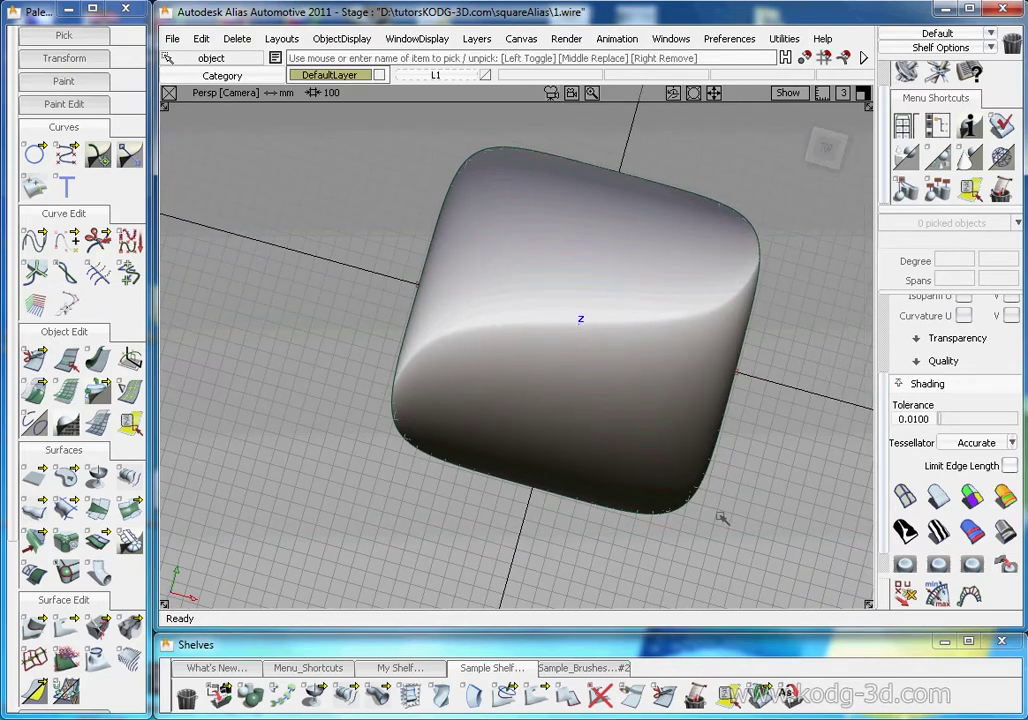
{"action": "left_click_drag", "start_coordinate": [562, 359], "coordinate": [543, 396], "text": "alt+shift"}
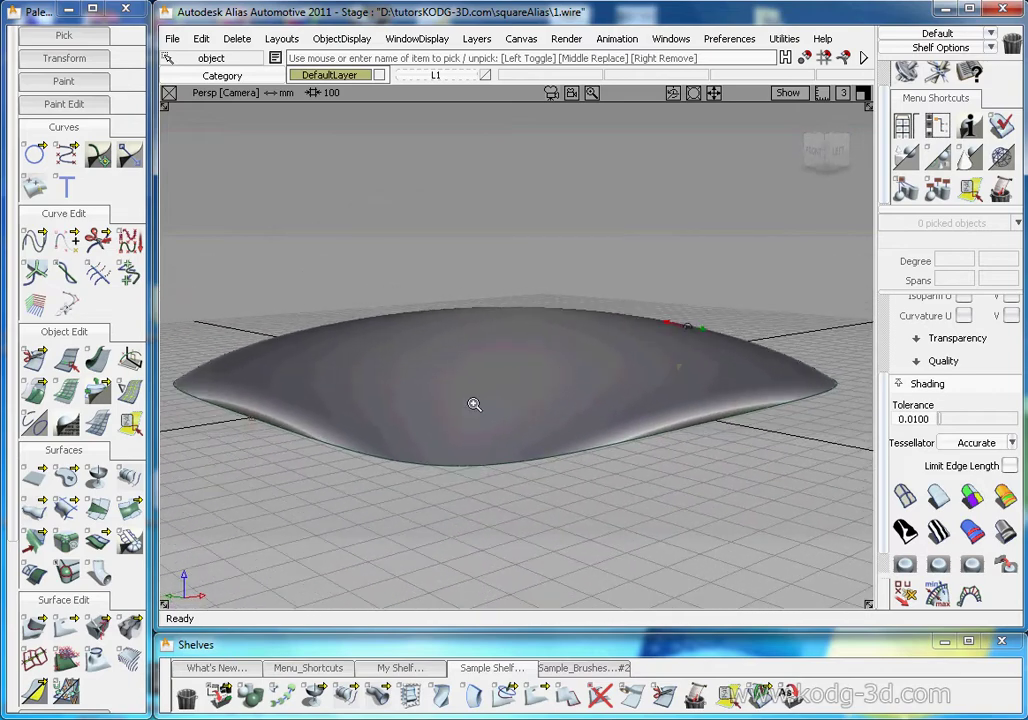
{"action": "left_click_drag", "start_coordinate": [615, 391], "coordinate": [554, 439], "text": "alt+shift"}
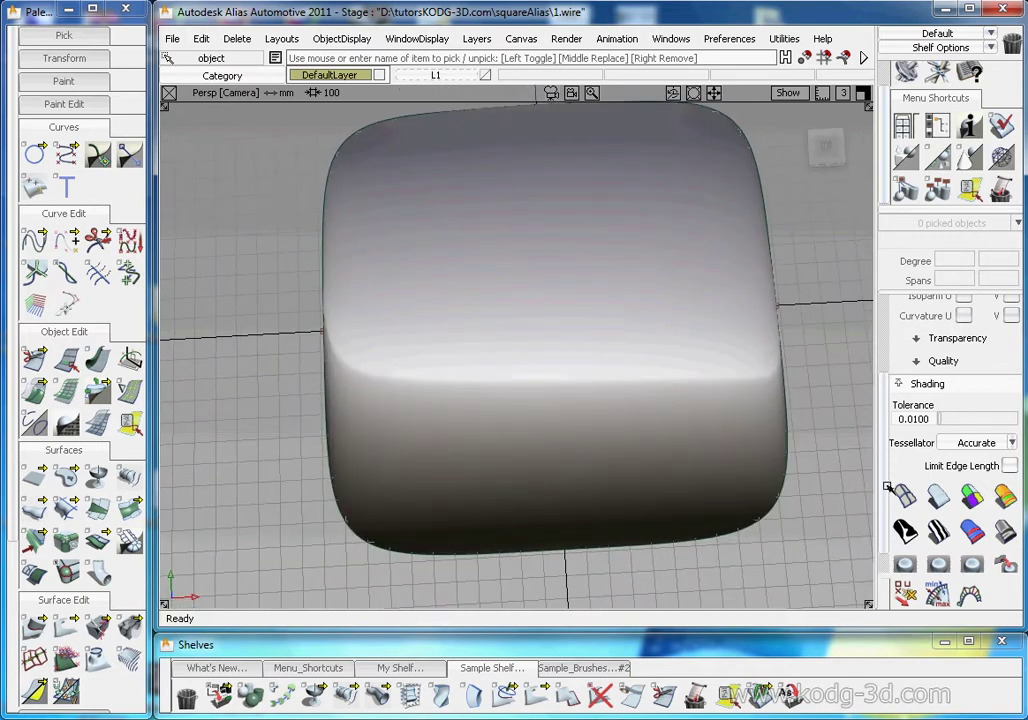
Remove the diagnostic shading, pick the trimmed rail surface and turn on its curvature display in U and V.
{"action": "key", "text": "ctrl+z"}
{"action": "mouse_move", "coordinate": [734, 406]}
{"action": "left_mouse_down", "text": "alt+shift"}
{"action": "mouse_move", "coordinate": [720, 397]}
{"action": "mouse_move", "coordinate": [739, 342]}
{"action": "mouse_move", "coordinate": [805, 245]}
{"action": "left_mouse_up", "text": "alt+shift"}
{"action": "left_click_drag", "start_coordinate": [601, 468], "coordinate": [746, 391], "text": "alt+shift"}
{"action": "left_click", "coordinate": [712, 418]}
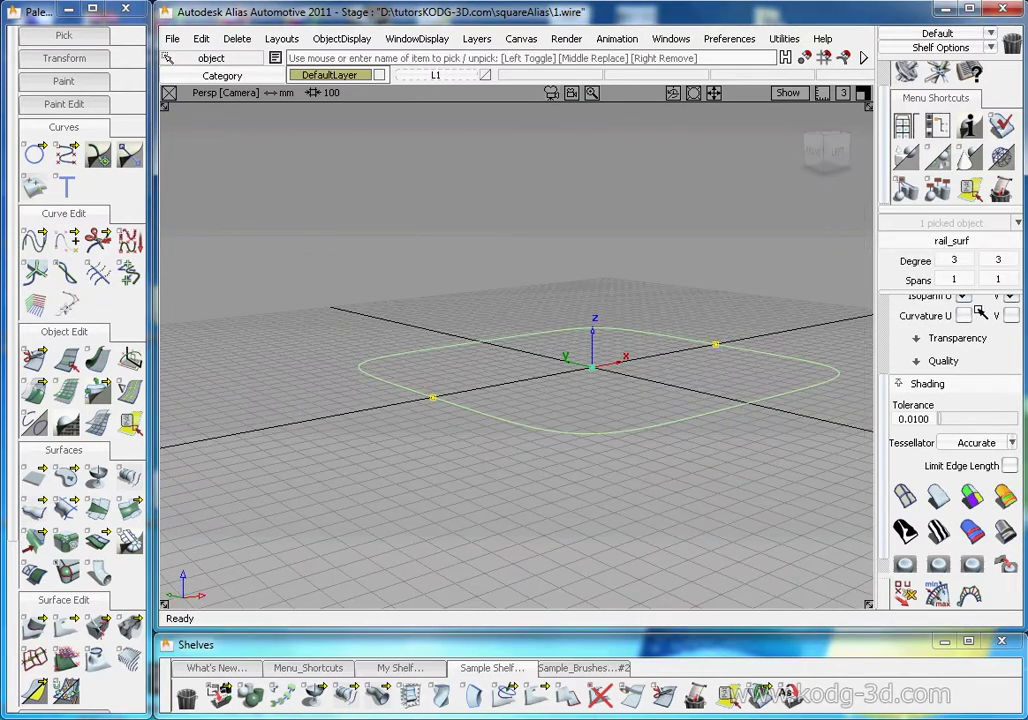
{"action": "left_click", "coordinate": [962, 316]}
{"action": "left_click", "coordinate": [1011, 315]}
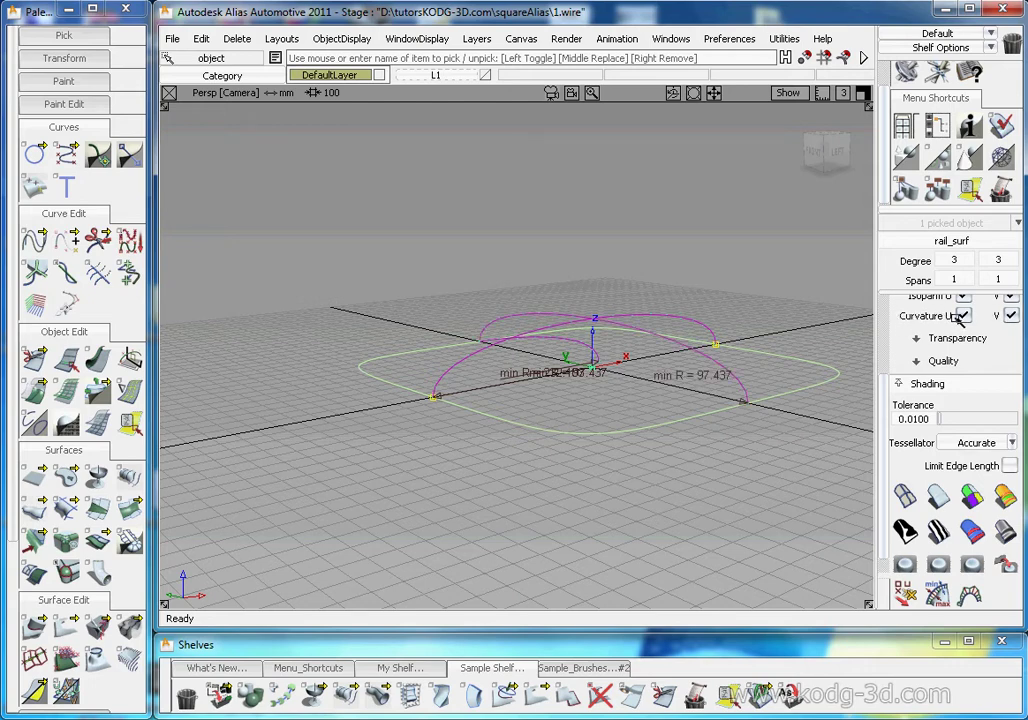
Open the curvature settings and enlarge the surface's curvature combs to a comb scale of 7.674.
{"action": "left_click_drag", "start_coordinate": [686, 350], "coordinate": [628, 375], "text": "alt+shift"}
{"action": "right_click_drag", "start_coordinate": [618, 390], "coordinate": [656, 390], "text": "alt+shift"}
{"action": "left_click_drag", "start_coordinate": [656, 390], "coordinate": [631, 400], "text": "alt+shift"}
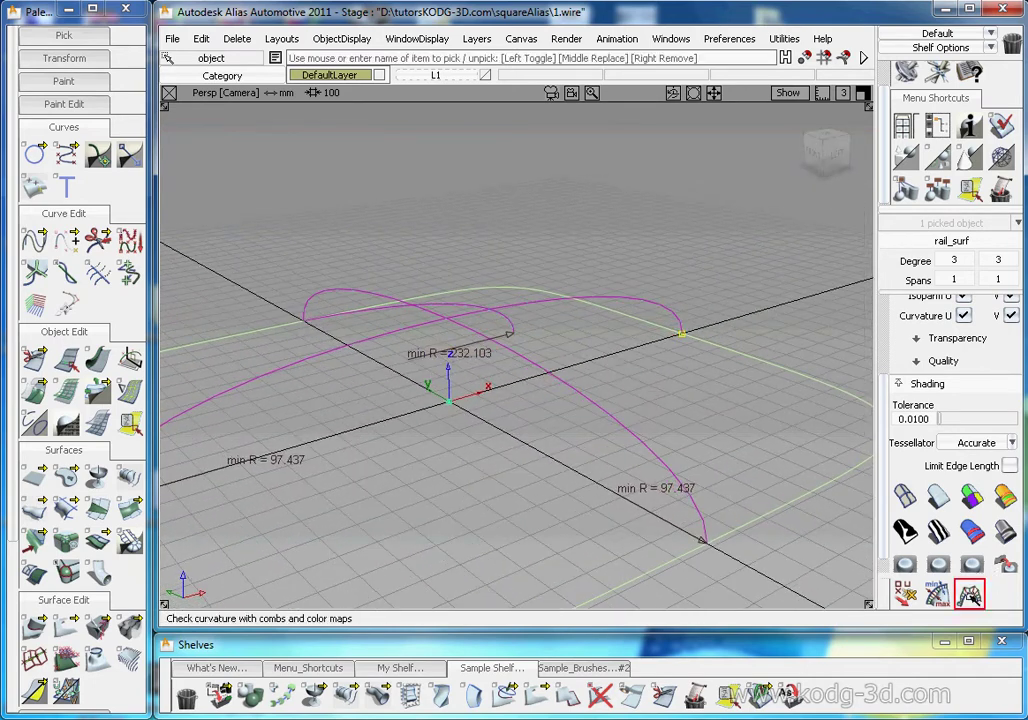
{"action": "left_click", "coordinate": [968, 592]}
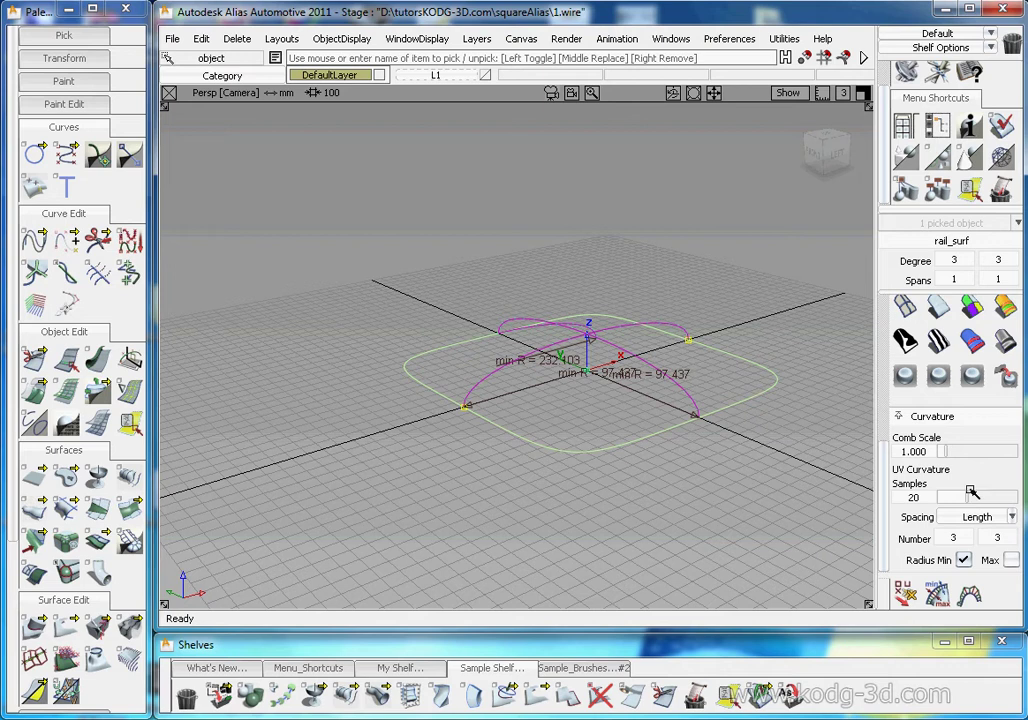
{"action": "left_click", "coordinate": [958, 453]}
{"action": "left_click_drag", "start_coordinate": [1003, 452], "coordinate": [960, 452]}
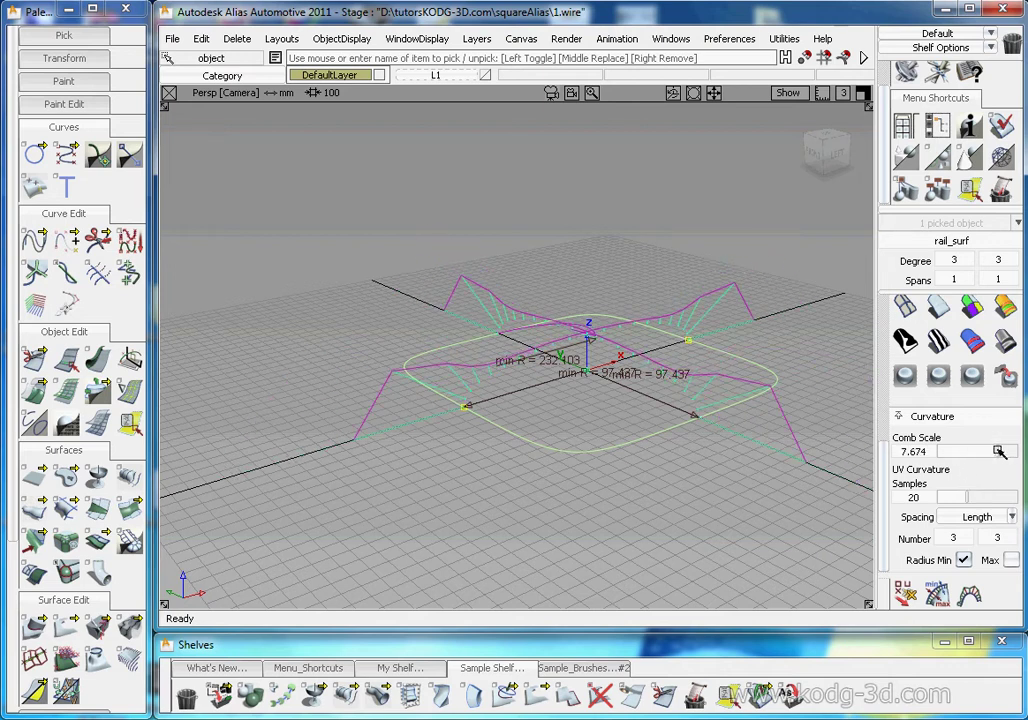
Increase the UV curvature samples to 199 for denser combs, then unpick the rail surface.
{"action": "left_click_drag", "start_coordinate": [966, 497], "coordinate": [1015, 497]}
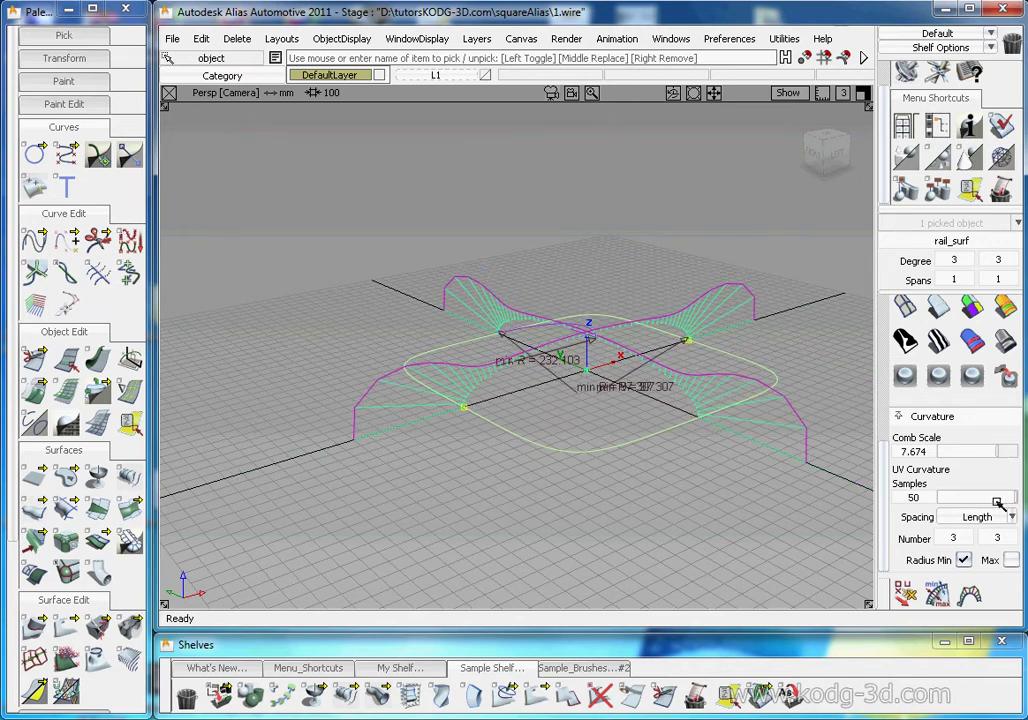
{"action": "mouse_move", "coordinate": [1012, 497]}
{"action": "left_mouse_down"}
{"action": "mouse_move", "coordinate": [973, 497]}
{"action": "mouse_move", "coordinate": [1015, 498]}
{"action": "left_mouse_up"}
{"action": "left_click_drag", "start_coordinate": [985, 498], "coordinate": [957, 499]}
{"action": "key", "text": "Return"}
{"action": "left_click_drag", "start_coordinate": [700, 470], "coordinate": [762, 452], "text": "alt+shift"}
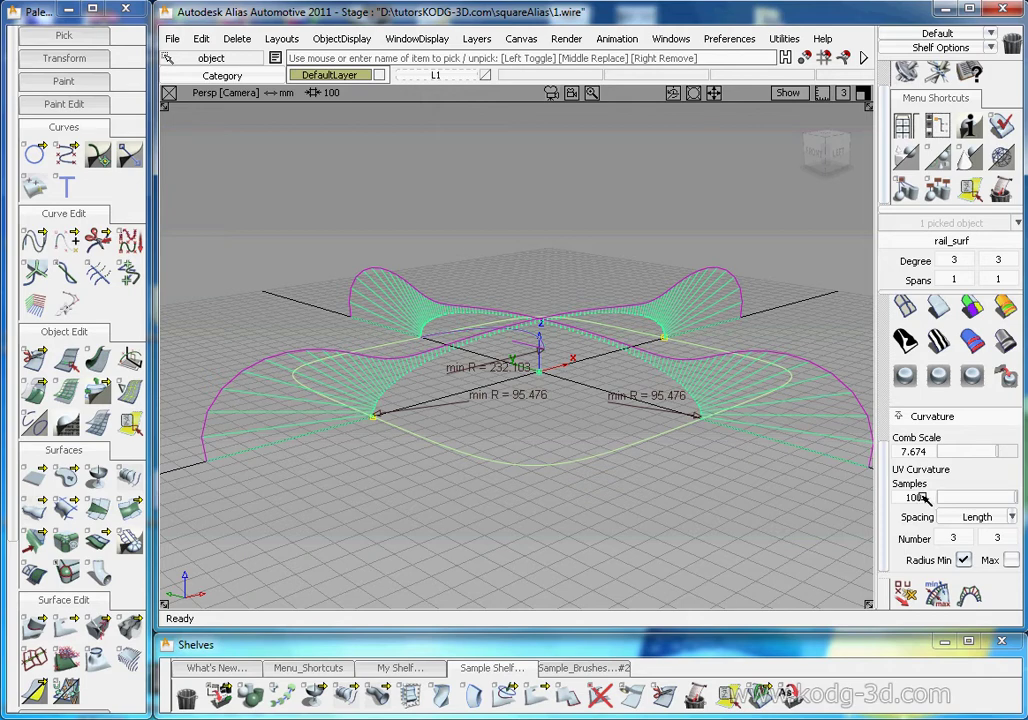
{"action": "left_click_drag", "start_coordinate": [922, 497], "coordinate": [977, 494]}
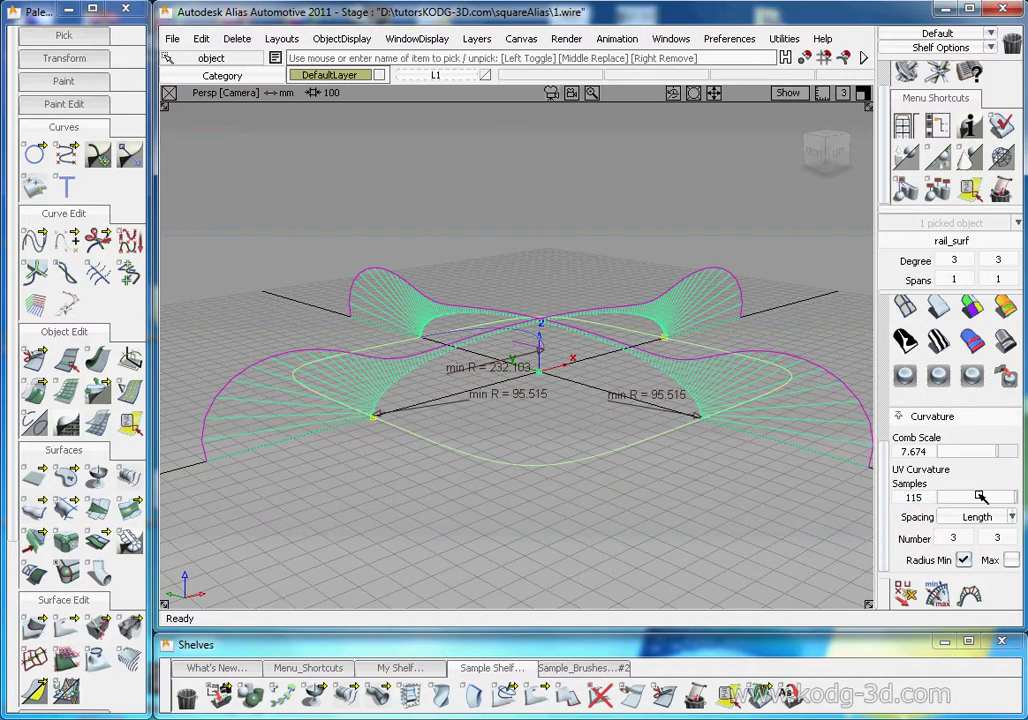
{"action": "left_click_drag", "start_coordinate": [908, 497], "coordinate": [1012, 496]}
{"action": "left_click_drag", "start_coordinate": [928, 498], "coordinate": [993, 498]}
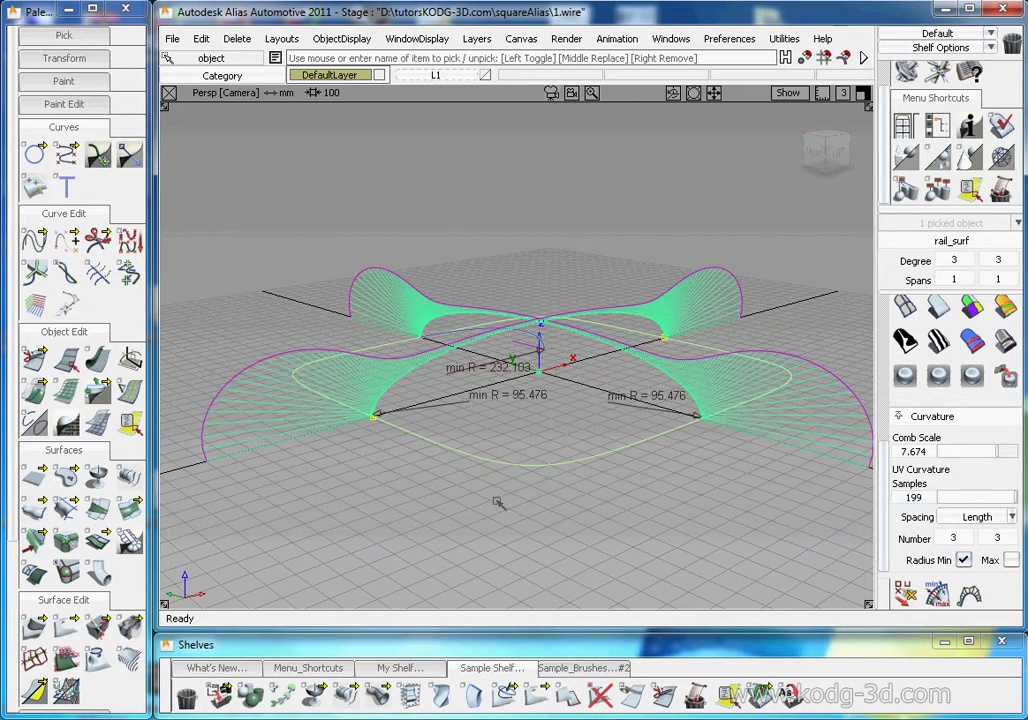
{"action": "left_click", "coordinate": [637, 531]}
Inspect the dense curvature combs and minimum-radius markers on the rail surface from front and raised viewpoints.
{"action": "mouse_move", "coordinate": [575, 368]}
{"action": "left_mouse_down", "text": "alt+shift"}
{"action": "mouse_move", "coordinate": [625, 390]}
{"action": "mouse_move", "coordinate": [728, 333]}
{"action": "mouse_move", "coordinate": [711, 324]}
{"action": "mouse_move", "coordinate": [677, 335]}
{"action": "mouse_move", "coordinate": [741, 357]}
{"action": "mouse_move", "coordinate": [730, 390]}
{"action": "mouse_move", "coordinate": [799, 390]}
{"action": "mouse_move", "coordinate": [690, 420]}
{"action": "mouse_move", "coordinate": [640, 405]}
{"action": "mouse_move", "coordinate": [578, 417]}
{"action": "mouse_move", "coordinate": [563, 398]}
{"action": "mouse_move", "coordinate": [638, 337]}
{"action": "mouse_move", "coordinate": [600, 375]}
{"action": "mouse_move", "coordinate": [585, 360]}
{"action": "mouse_move", "coordinate": [575, 377]}
{"action": "mouse_move", "coordinate": [590, 366]}
{"action": "left_mouse_up", "text": "alt+shift"}
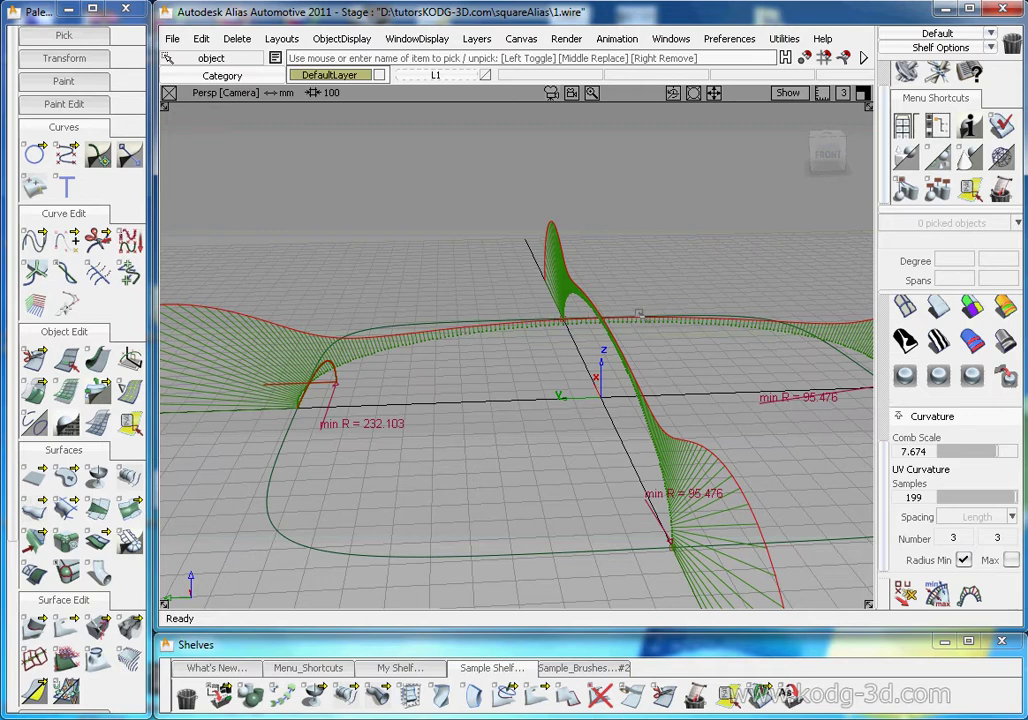
{"action": "left_click_drag", "start_coordinate": [503, 320], "coordinate": [501, 421], "text": "alt+shift"}
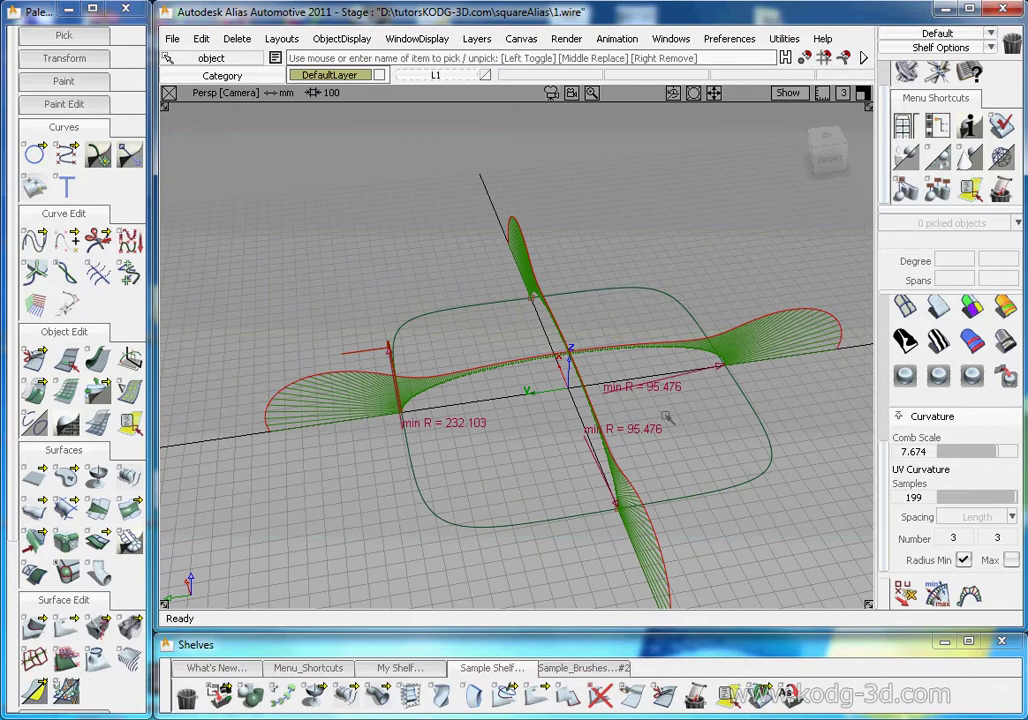
{"action": "left_click_drag", "start_coordinate": [573, 425], "coordinate": [548, 370], "text": "alt+shift"}
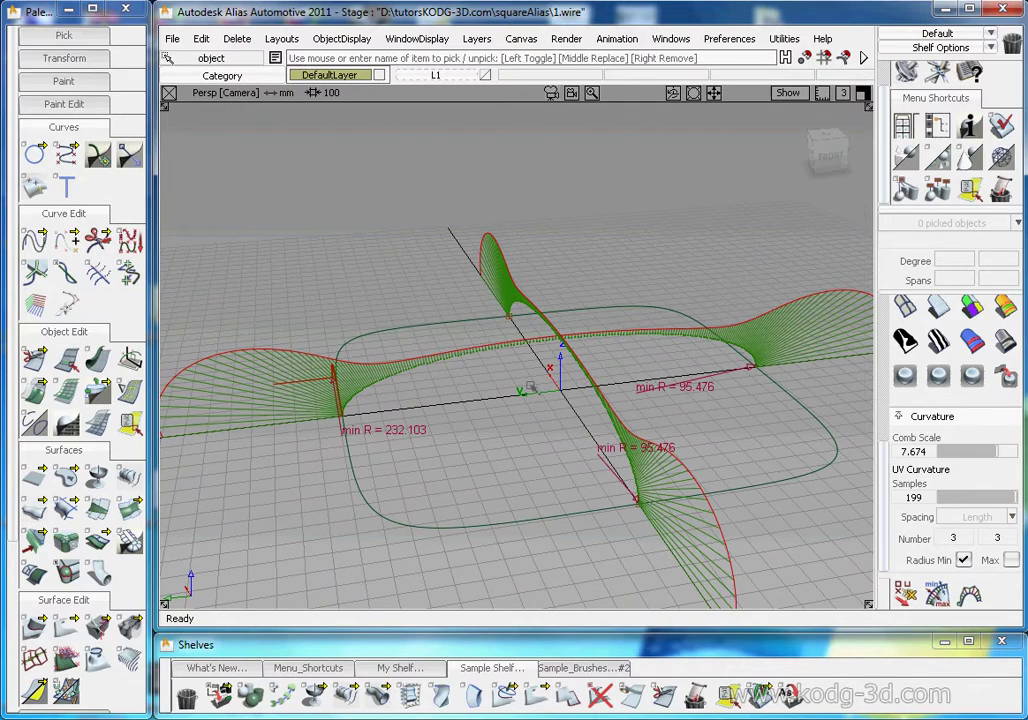
{"action": "left_click_drag", "start_coordinate": [557, 398], "coordinate": [505, 407], "text": "alt+shift"}
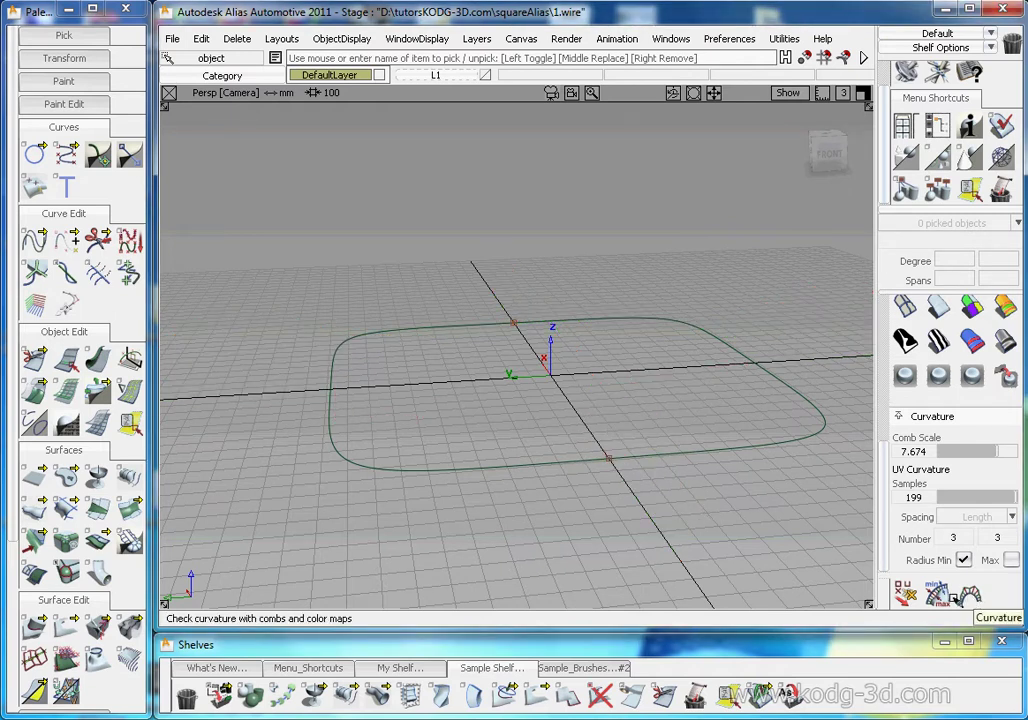
Redisplay the rail surface's U and V curvature combs and unpick the surface.
{"action": "left_click", "coordinate": [659, 462]}
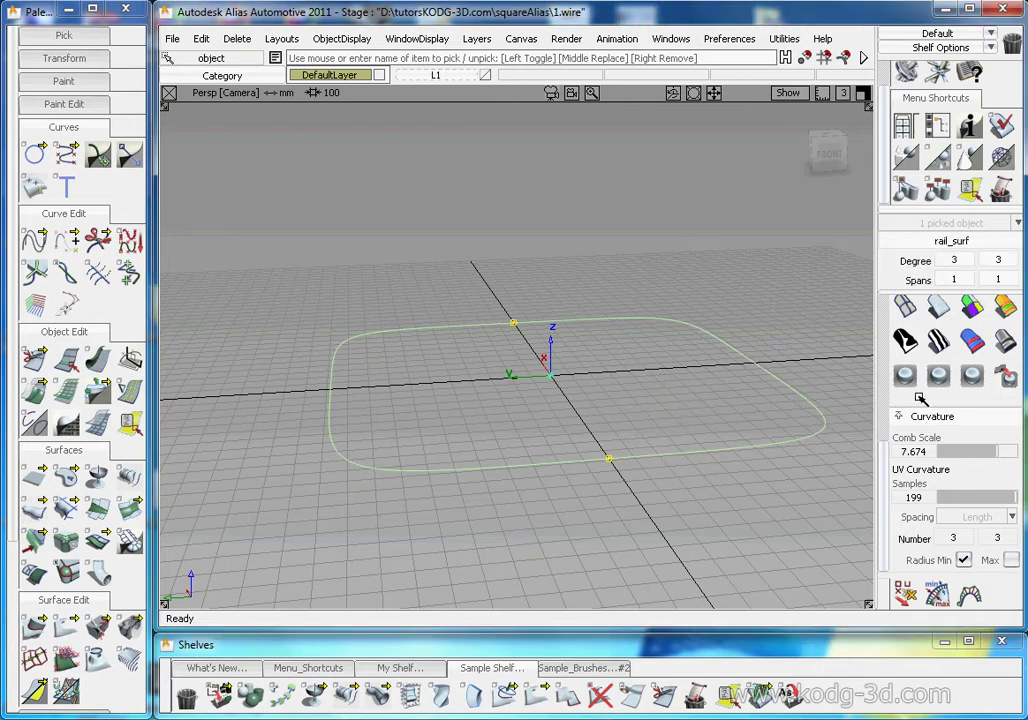
{"action": "scroll", "coordinate": [952, 330], "scroll_direction": "up", "scroll_amount": 6}
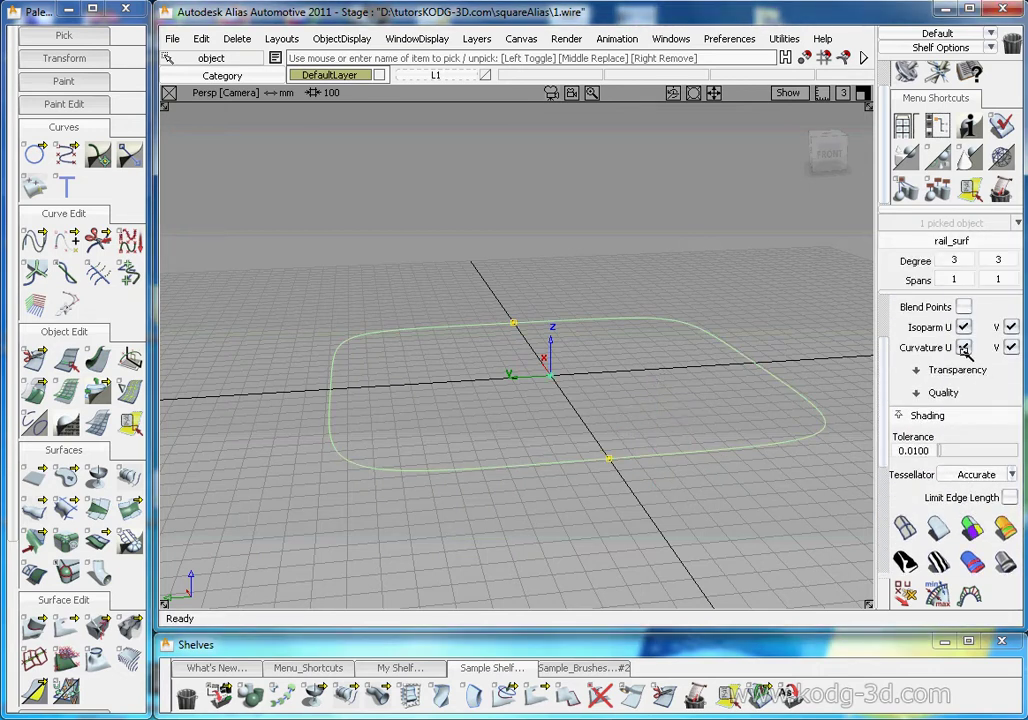
{"action": "left_click", "coordinate": [565, 398]}
Examine how the U and V curvature combs change from the surface's centre toward its edges.
{"action": "left_click_drag", "start_coordinate": [505, 372], "coordinate": [610, 400], "text": "alt+shift"}
{"action": "right_click_drag", "start_coordinate": [610, 400], "coordinate": [574, 395], "text": "alt+shift"}
{"action": "left_click_drag", "start_coordinate": [574, 395], "coordinate": [647, 406], "text": "alt+shift"}
{"action": "right_click_drag", "start_coordinate": [647, 406], "coordinate": [596, 394], "text": "alt+shift"}
{"action": "left_click_drag", "start_coordinate": [595, 393], "coordinate": [592, 445], "text": "alt+shift"}
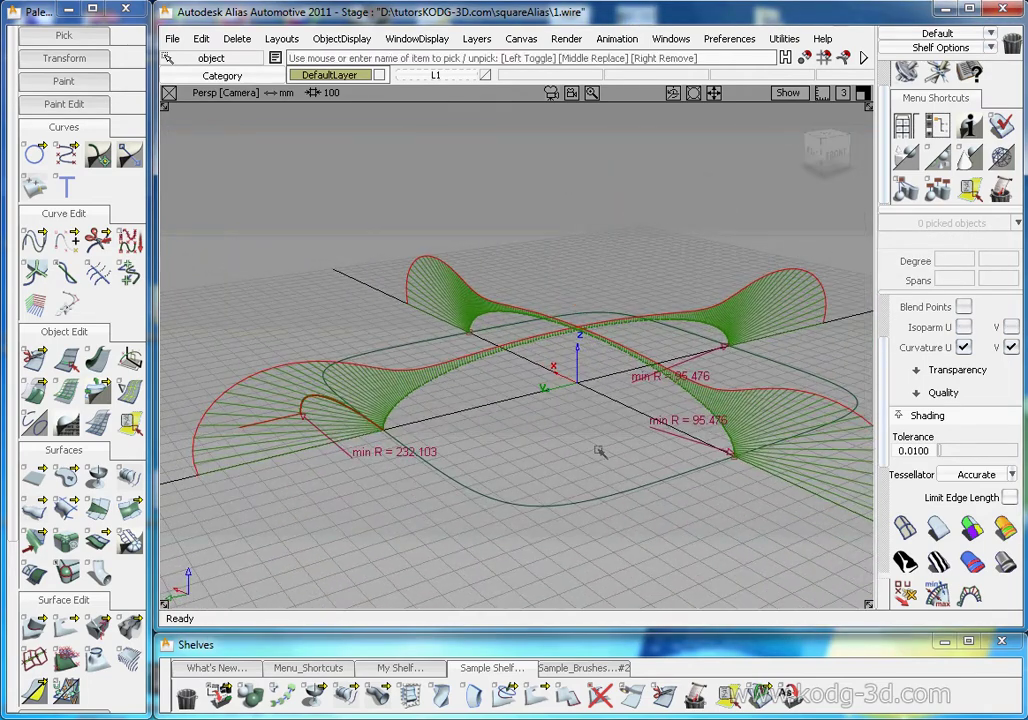
{"action": "middle_click_drag", "start_coordinate": [635, 418], "coordinate": [552, 400], "text": "alt+shift"}
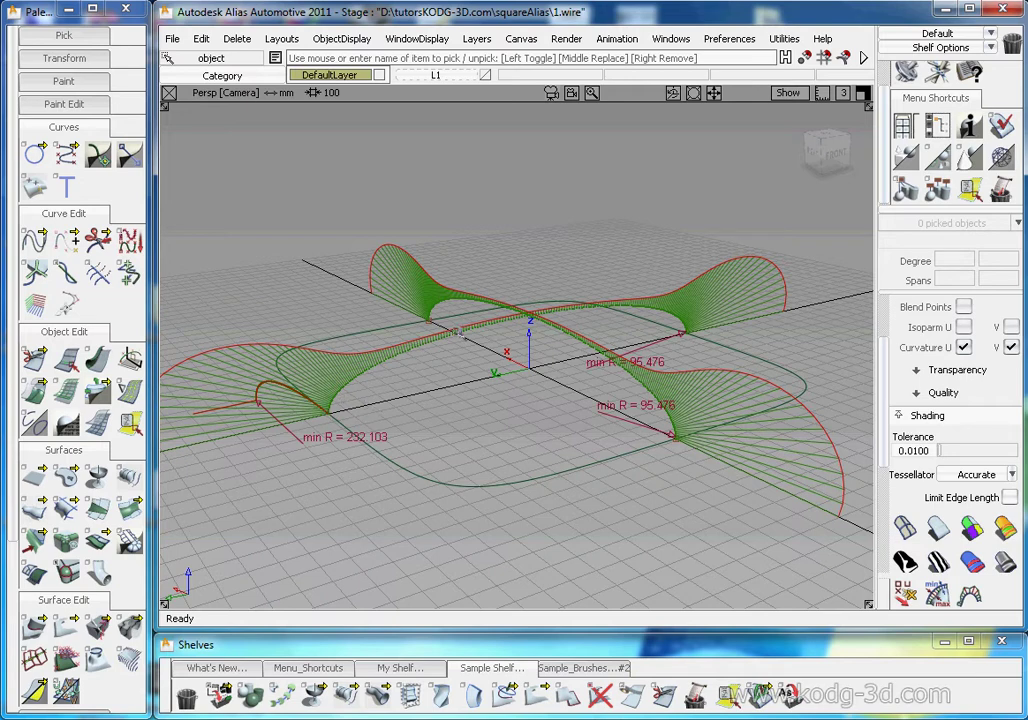
Inspect the rail surface's U and V curvature combs from low and raised viewpoints, then hide the combs.
{"action": "left_click_drag", "start_coordinate": [652, 381], "coordinate": [509, 360], "text": "alt+shift"}
{"action": "right_click_drag", "start_coordinate": [509, 360], "coordinate": [506, 386], "text": "alt+shift"}
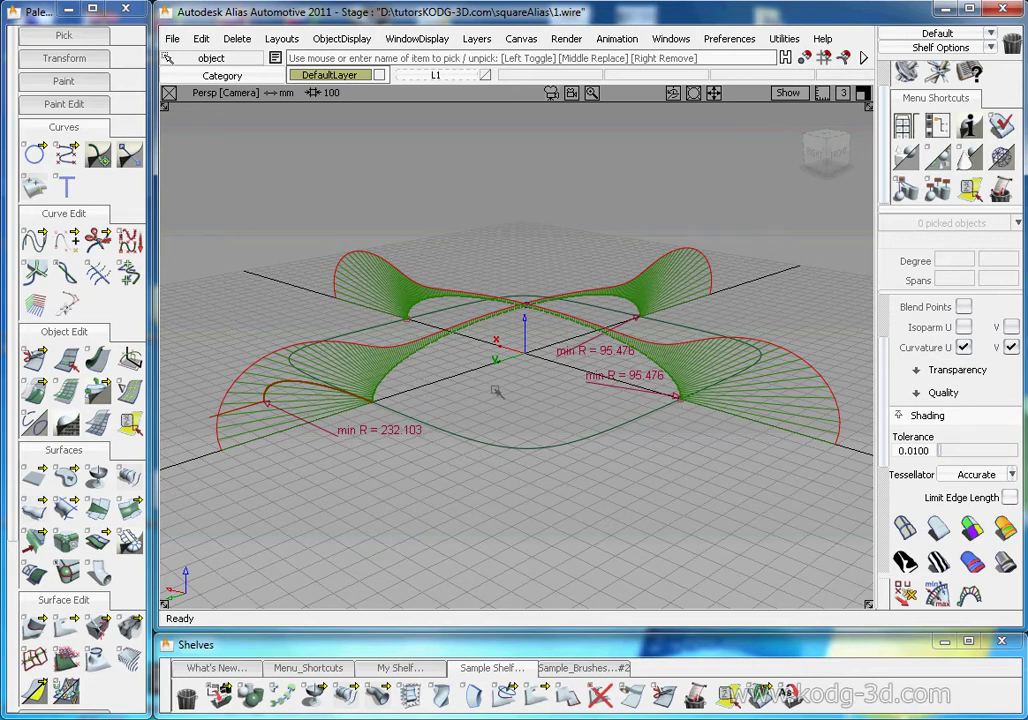
{"action": "left_click_drag", "start_coordinate": [505, 397], "coordinate": [497, 352], "text": "alt+shift"}
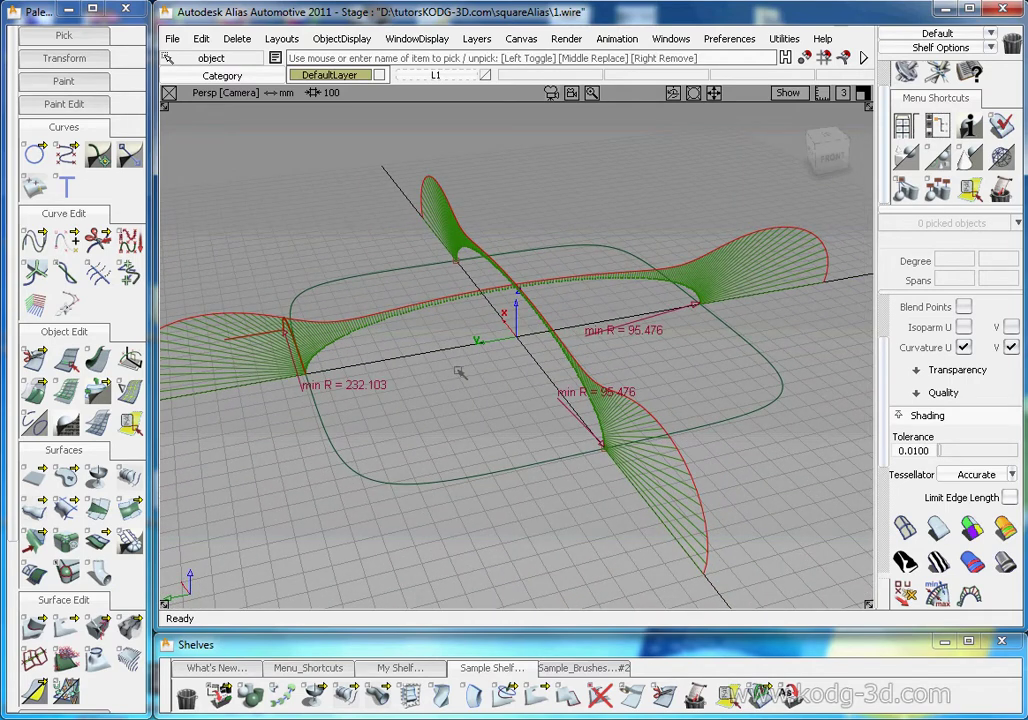
{"action": "left_click_drag", "start_coordinate": [470, 362], "coordinate": [546, 353], "text": "alt+shift"}
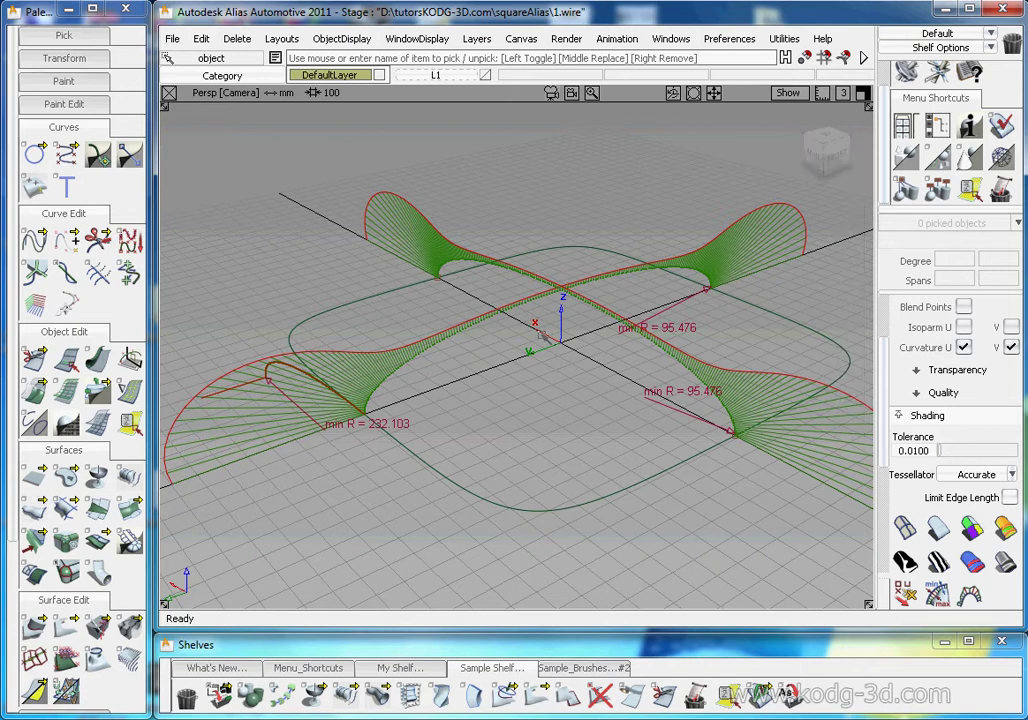
{"action": "left_click_drag", "start_coordinate": [541, 335], "coordinate": [517, 321], "text": "ctrl+shift"}
{"action": "left_click_drag", "start_coordinate": [593, 305], "coordinate": [420, 294], "text": "alt+shift"}
{"action": "left_click_drag", "start_coordinate": [339, 213], "coordinate": [443, 270], "text": "alt+shift"}
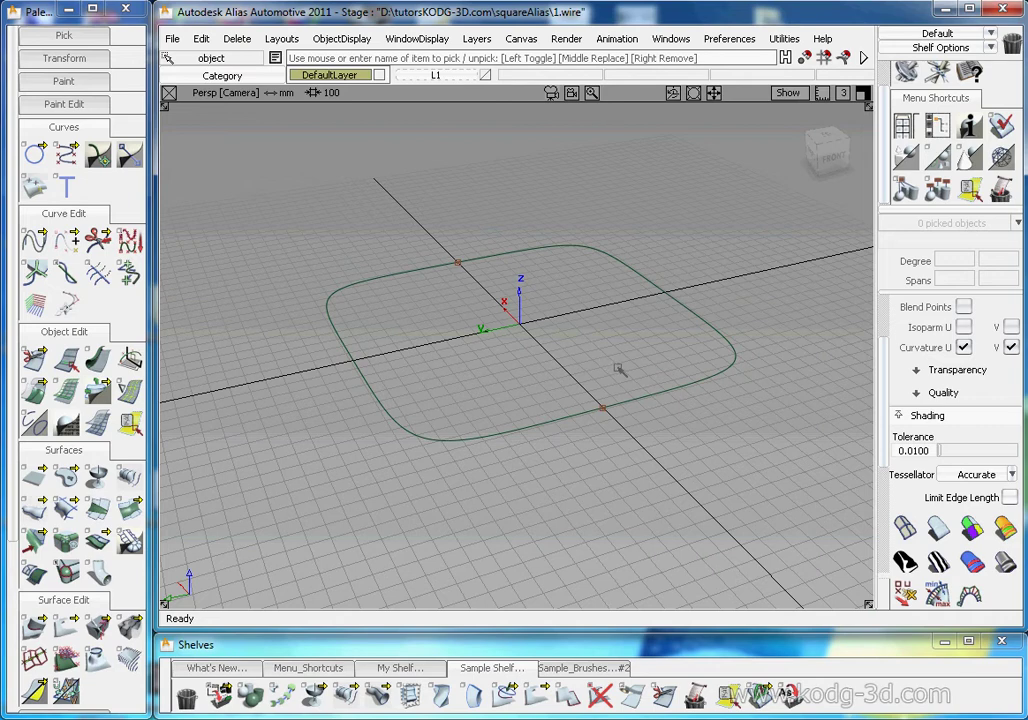
Pick the rail surface, display its curvature combs in both U and V, and unpick it for review.
{"action": "left_click", "coordinate": [578, 414]}
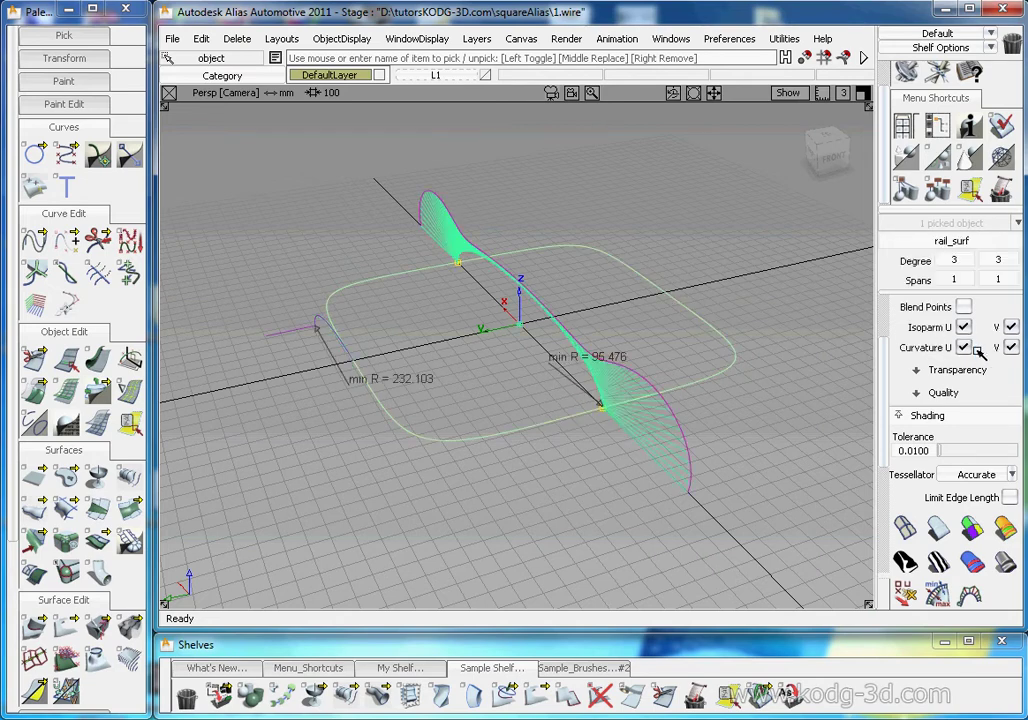
{"action": "left_click", "coordinate": [672, 410]}
{"action": "mouse_move", "coordinate": [640, 348]}
{"action": "left_mouse_down", "text": "alt+shift"}
{"action": "mouse_move", "coordinate": [514, 395]}
{"action": "mouse_move", "coordinate": [430, 323]}
{"action": "left_mouse_up", "text": "alt+shift"}
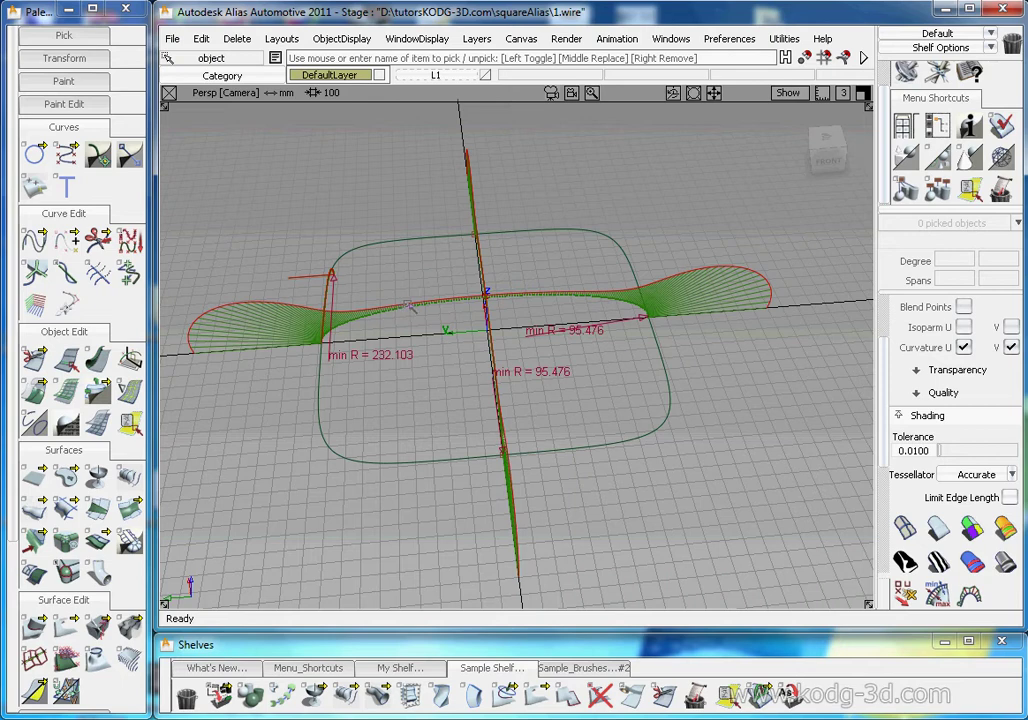
Switch to the top view, frame the rounded-square outline, and hide the curvature combs.
{"action": "key", "text": "F5"}
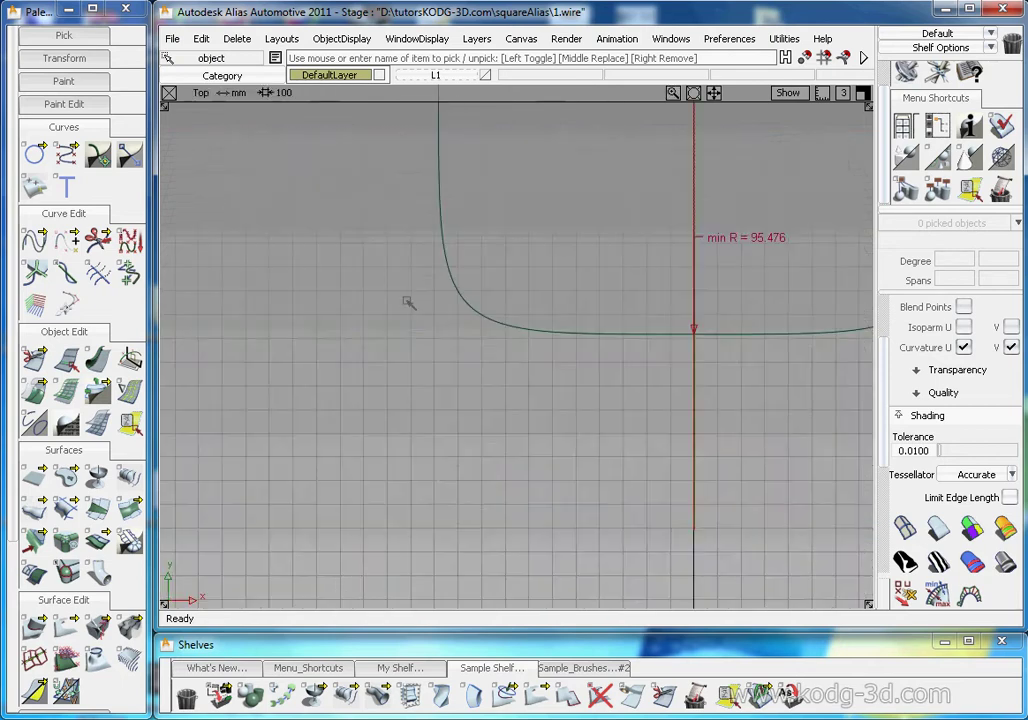
{"action": "mouse_move", "coordinate": [690, 317]}
{"action": "middle_mouse_down", "text": "alt+shift"}
{"action": "mouse_move", "coordinate": [568, 522]}
{"action": "mouse_move", "coordinate": [568, 566]}
{"action": "middle_mouse_up", "text": "alt+shift"}
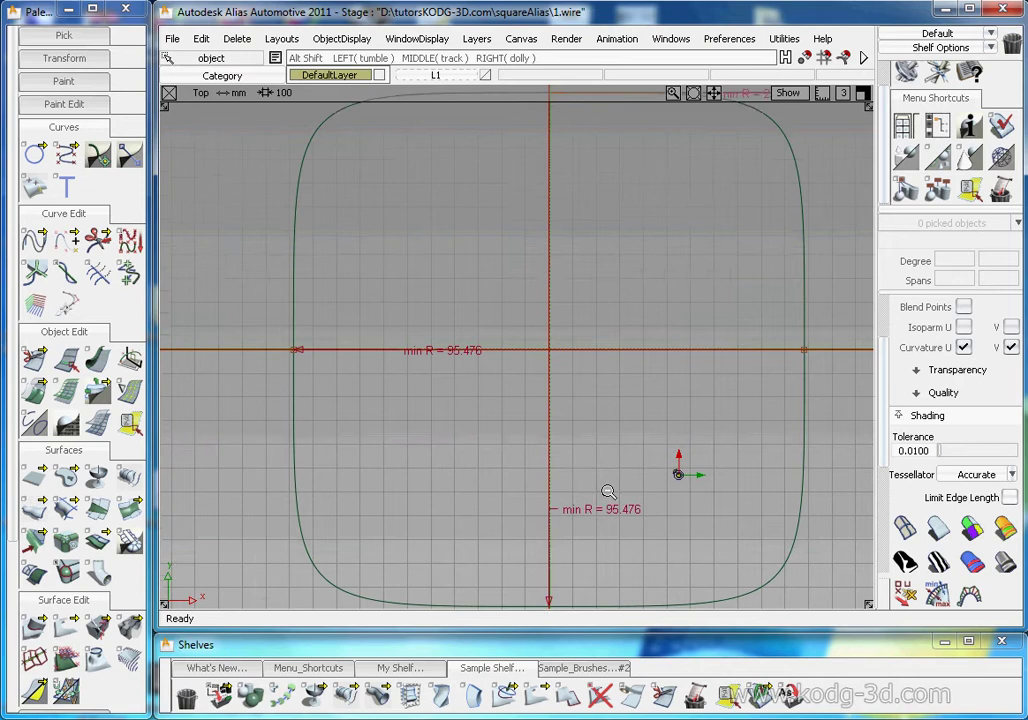
{"action": "right_click_drag", "start_coordinate": [608, 491], "coordinate": [566, 492], "text": "alt+shift"}
{"action": "right_click_drag", "start_coordinate": [718, 427], "coordinate": [608, 354], "text": "ctrl+shift"}
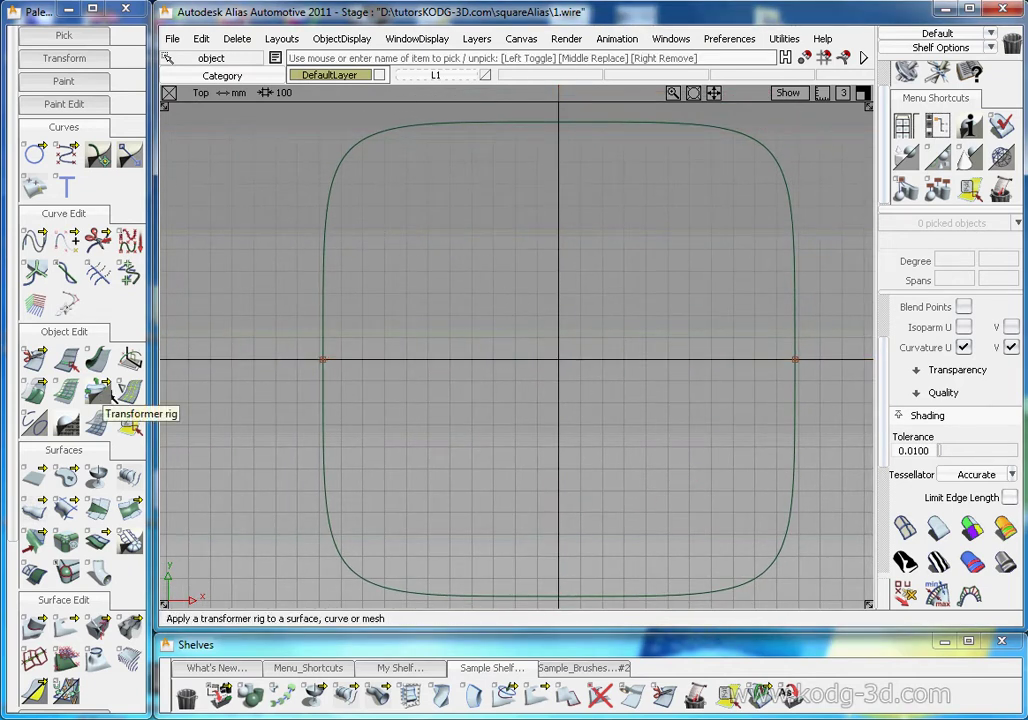
Draw a four-CV, degree 3 curve along the outline's lower edge in the top view and move its last CV toward the outline.
{"action": "middle_click_drag", "start_coordinate": [590, 377], "coordinate": [585, 330], "text": "alt+shift"}
{"action": "right_click_drag", "start_coordinate": [588, 332], "coordinate": [577, 338], "text": "alt+shift"}
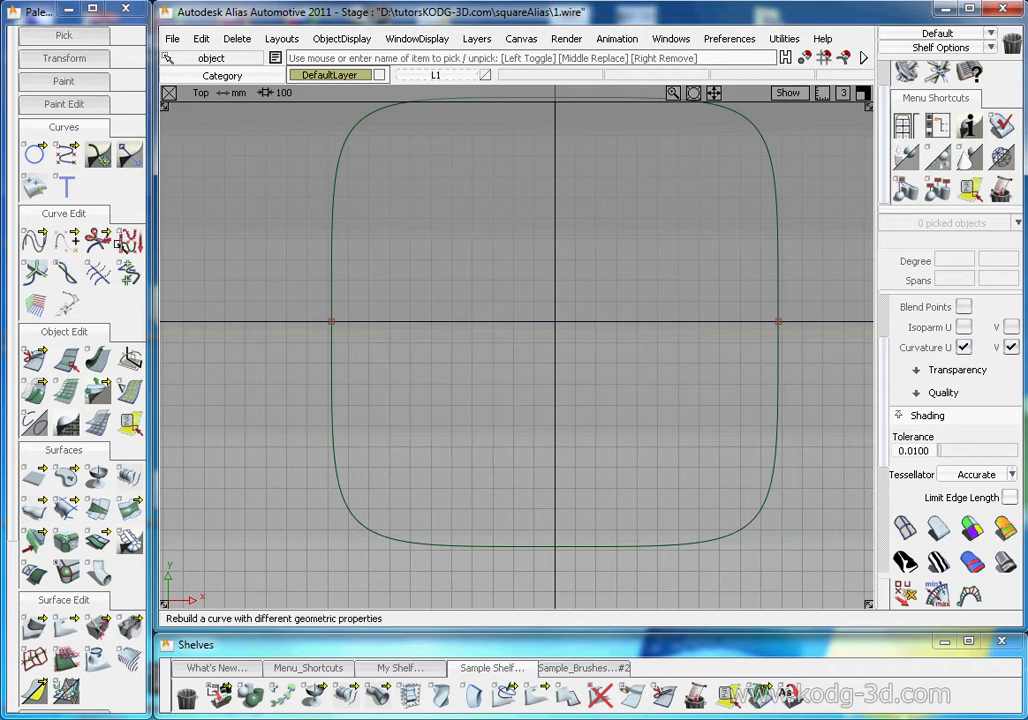
{"action": "left_click", "coordinate": [66, 153]}
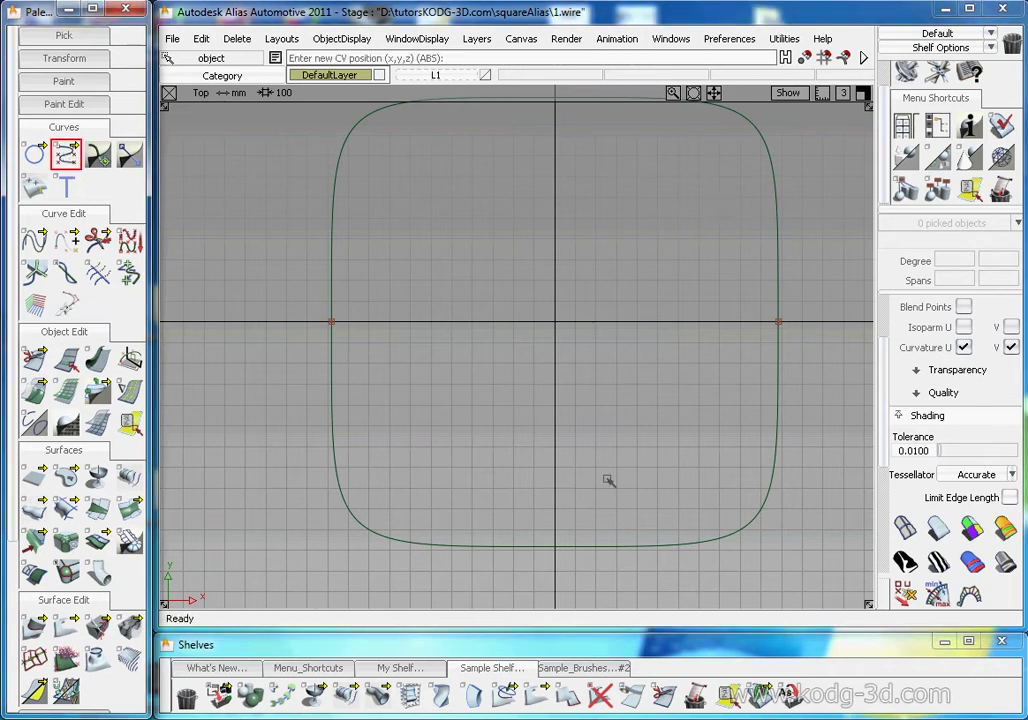
{"action": "middle_click_drag", "start_coordinate": [581, 471], "coordinate": [603, 362], "text": "alt+shift"}
{"action": "mouse_move", "coordinate": [603, 362]}
{"action": "right_mouse_down", "text": "alt+shift"}
{"action": "mouse_move", "coordinate": [582, 391]}
{"action": "mouse_move", "coordinate": [608, 388]}
{"action": "right_mouse_up", "text": "alt+shift"}
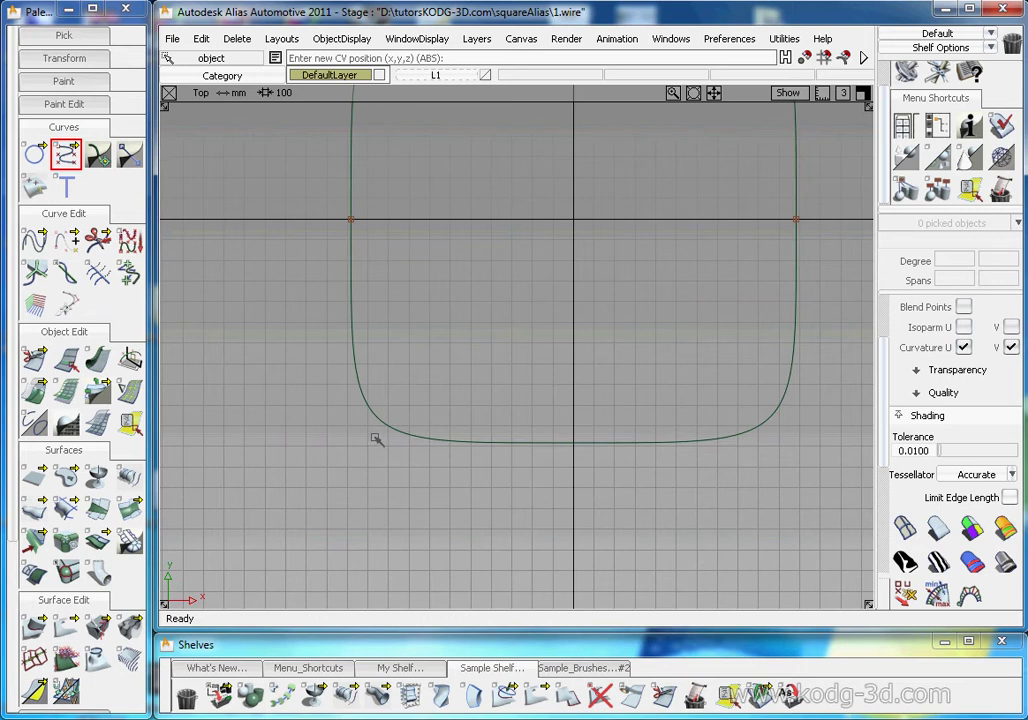
{"action": "left_click", "coordinate": [374, 436]}
{"action": "left_click", "coordinate": [500, 451]}
{"action": "left_click", "coordinate": [612, 452]}
{"action": "left_click_drag", "start_coordinate": [723, 452], "coordinate": [760, 471]}
{"action": "middle_click_drag", "start_coordinate": [771, 477], "coordinate": [774, 452], "text": "ctrl+shift"}
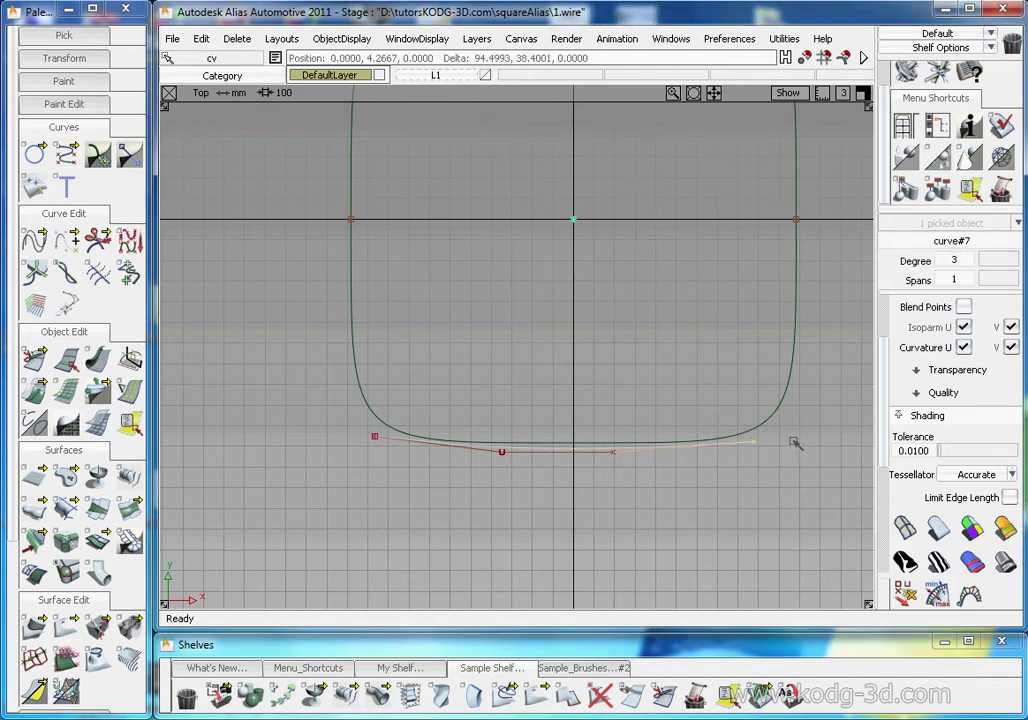
{"action": "right_click_drag", "start_coordinate": [601, 466], "coordinate": [647, 365], "text": "alt+shift"}
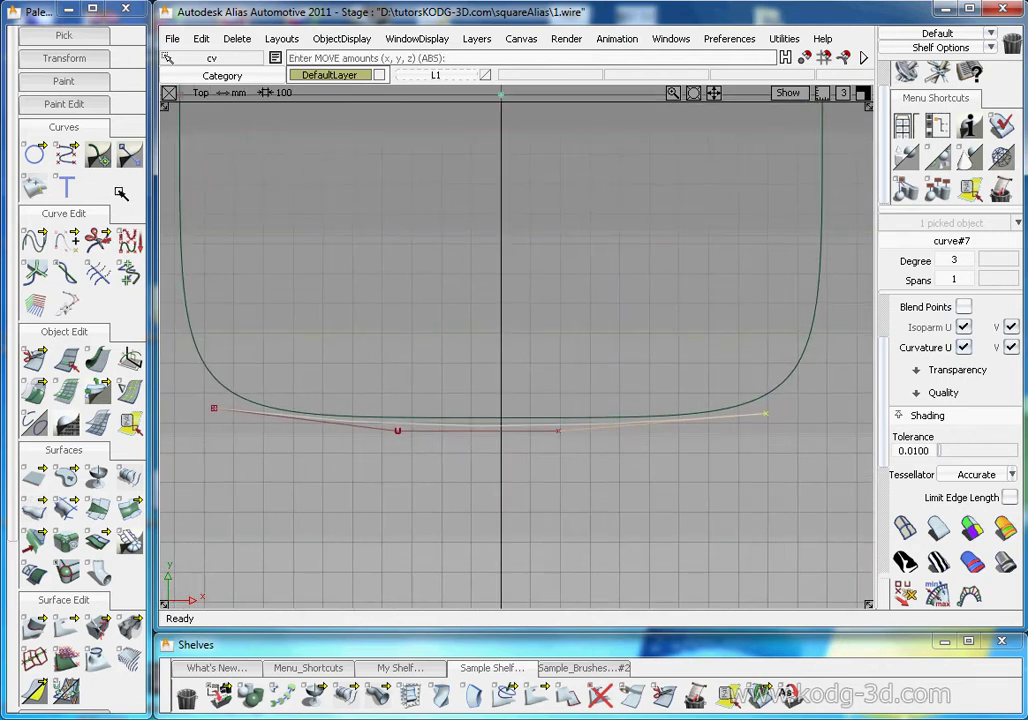
Pick the new curve and apply the Symmetric Modeling constraint to it about the layer symmetry plane.
{"action": "left_click_drag", "start_coordinate": [625, 455], "coordinate": [585, 386], "text": "ctrl+shift"}
{"action": "left_click_drag", "start_coordinate": [578, 381], "coordinate": [574, 425], "text": "ctrl+shift"}
{"action": "left_click", "coordinate": [560, 423]}
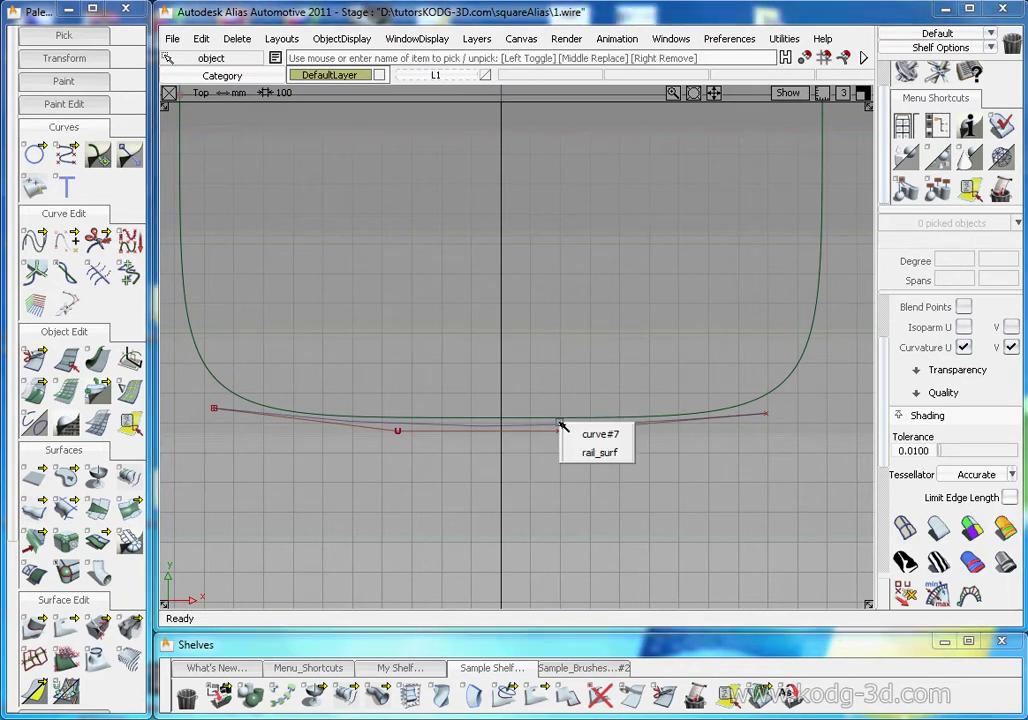
{"action": "left_click", "coordinate": [600, 434]}
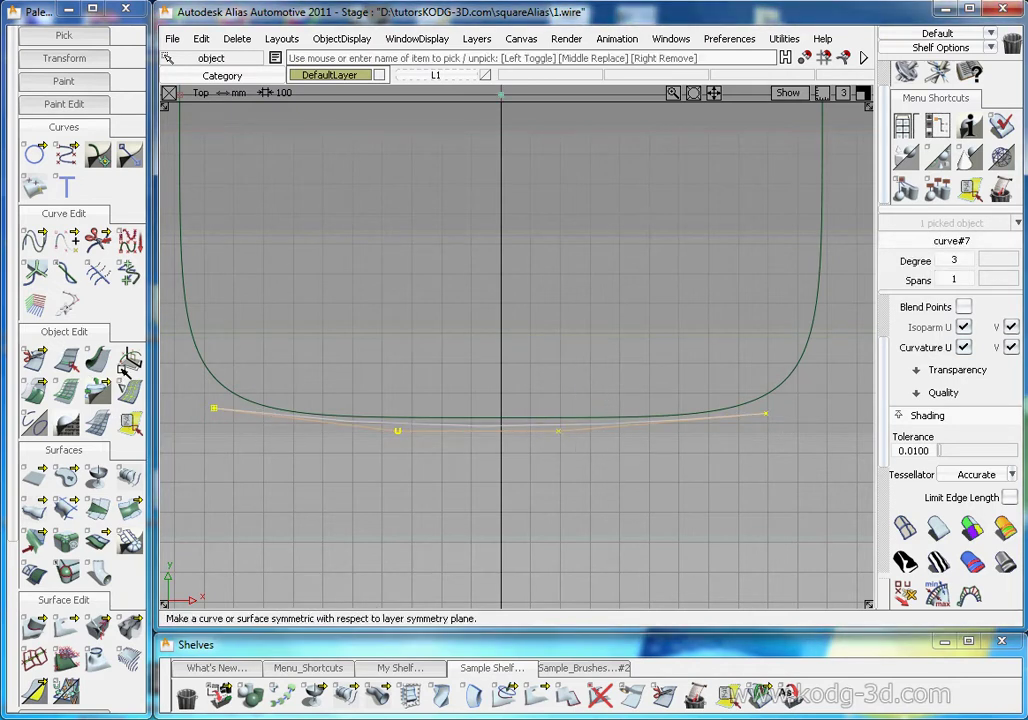
{"action": "left_click", "coordinate": [130, 358]}
{"action": "left_click_drag", "start_coordinate": [613, 354], "coordinate": [613, 250], "text": "ctrl+shift"}
{"action": "middle_click_drag", "start_coordinate": [507, 465], "coordinate": [562, 463], "text": "alt+shift"}
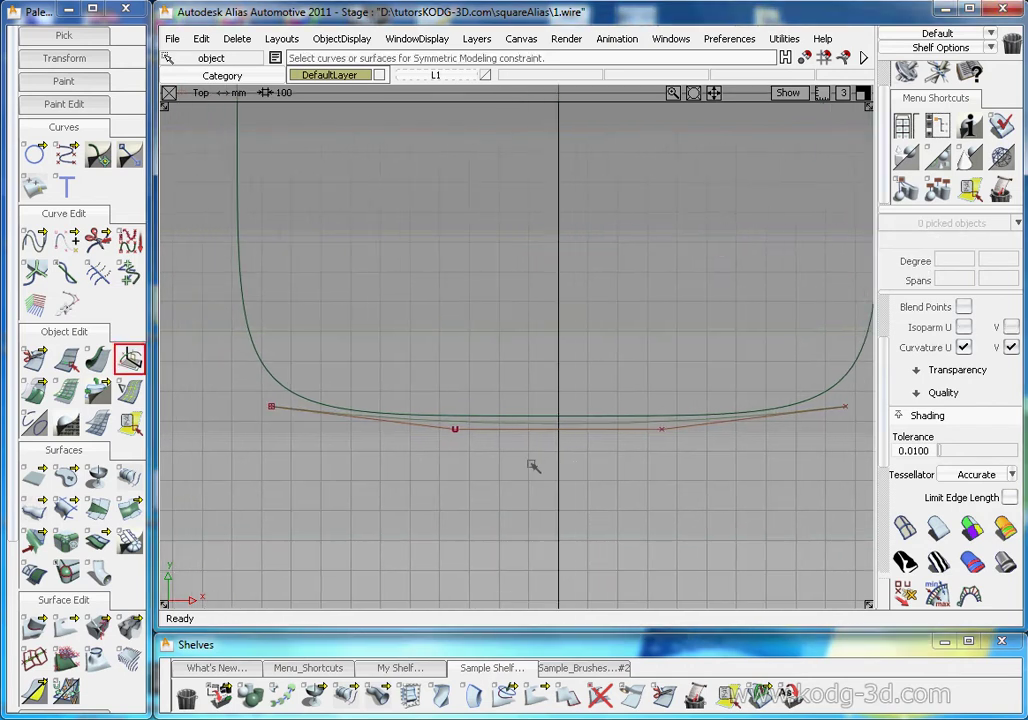
Pick the symmetric curve's inner CV and move it outward and closer to the outline's flat edge.
{"action": "left_click", "coordinate": [482, 426]}
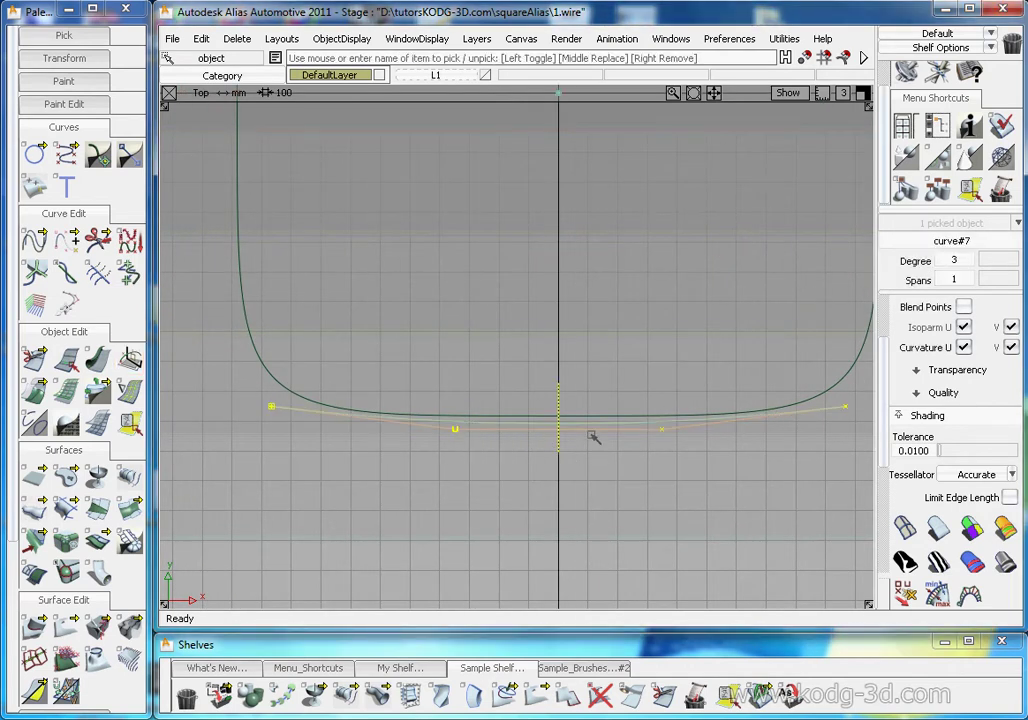
{"action": "left_click_drag", "start_coordinate": [437, 440], "coordinate": [456, 318], "text": "ctrl+shift"}
{"action": "left_click_drag", "start_coordinate": [440, 427], "coordinate": [504, 432], "text": "ctrl+shift"}
{"action": "left_click", "coordinate": [457, 429]}
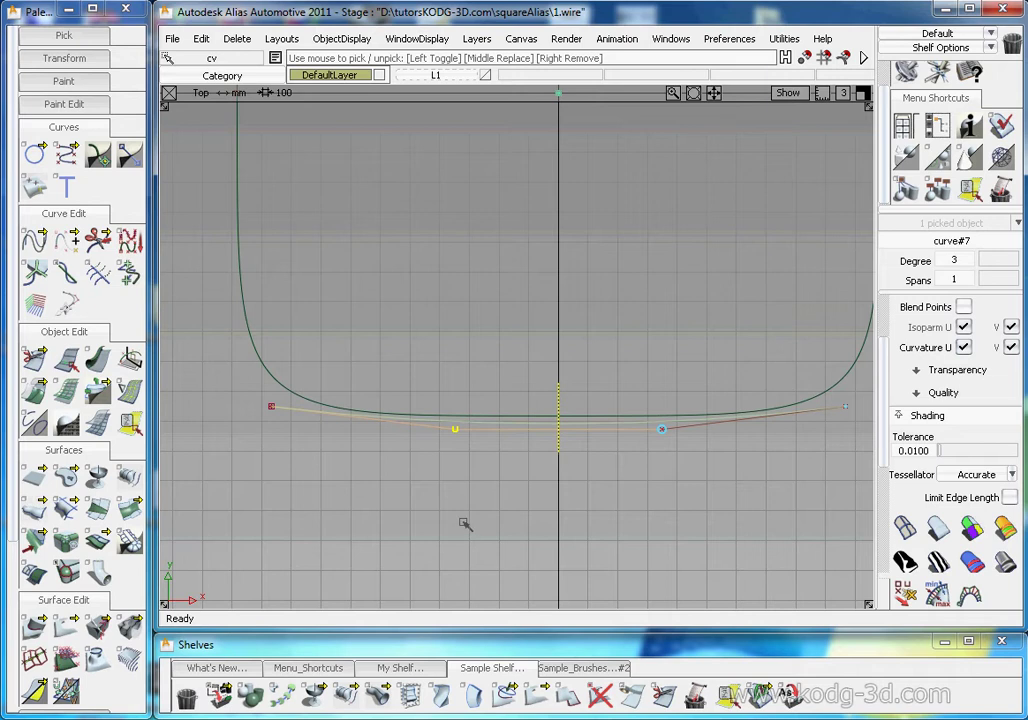
{"action": "middle_click_drag", "start_coordinate": [464, 522], "coordinate": [479, 486], "text": "ctrl+shift"}
{"action": "mouse_move", "coordinate": [455, 520]}
{"action": "left_mouse_down"}
{"action": "mouse_move", "coordinate": [452, 567]}
{"action": "mouse_move", "coordinate": [446, 489]}
{"action": "mouse_move", "coordinate": [447, 510]}
{"action": "left_mouse_up"}
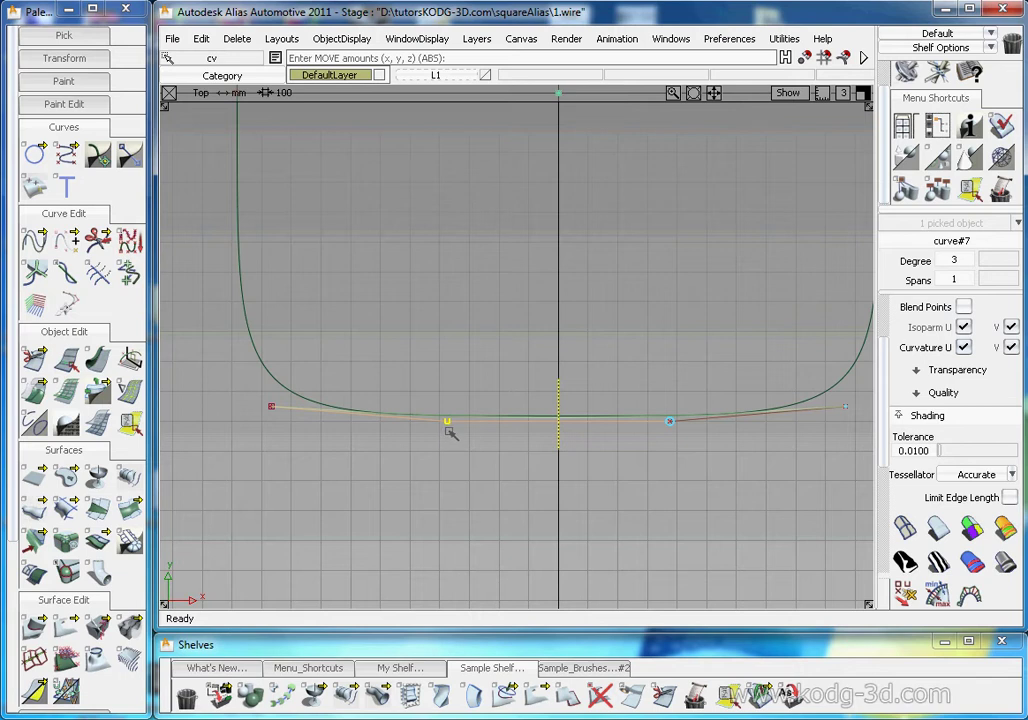
Fine-tune the symmetric curve's end CV and inner CV so the curve closely follows the outline's flat edge, then unpick it.
{"action": "right_click_drag", "start_coordinate": [449, 432], "coordinate": [468, 436], "text": "alt+shift"}
{"action": "middle_click_drag", "start_coordinate": [474, 432], "coordinate": [527, 386], "text": "alt+shift"}
{"action": "left_click_drag", "start_coordinate": [262, 381], "coordinate": [259, 386]}
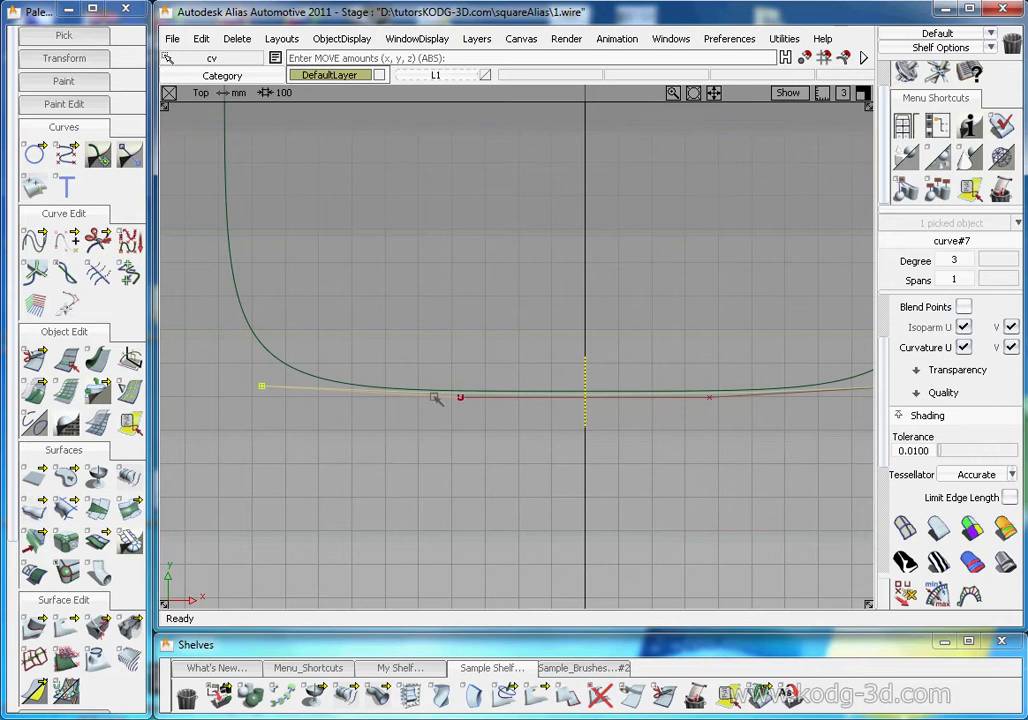
{"action": "left_click_drag", "start_coordinate": [460, 398], "coordinate": [461, 394]}
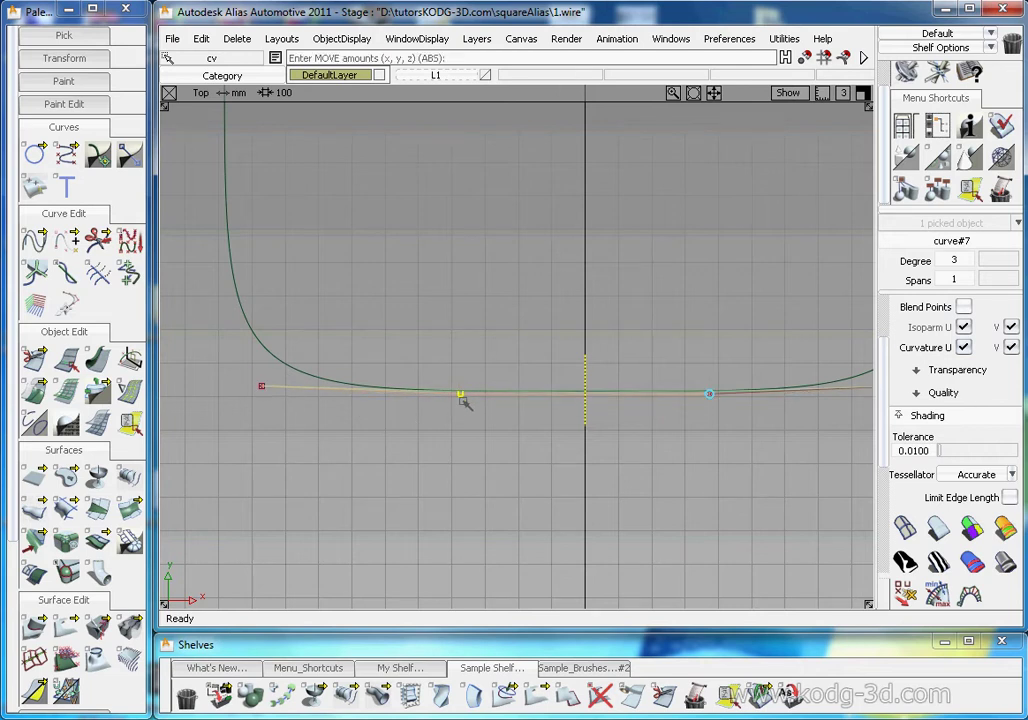
{"action": "left_click", "coordinate": [509, 449]}
{"action": "right_click_drag", "start_coordinate": [664, 293], "coordinate": [294, 468], "text": "alt+shift"}
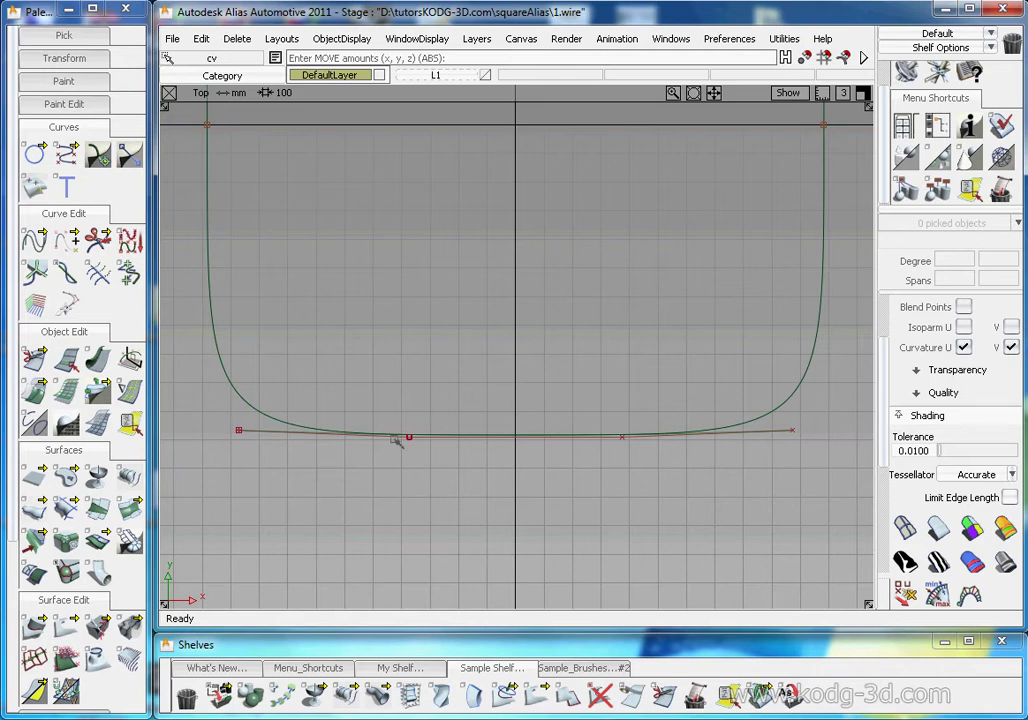
Display the symmetric curve's curvature comb, set the comb scale to 11.891, and unpick the curve.
{"action": "left_click_drag", "start_coordinate": [801, 437], "coordinate": [803, 422], "text": "ctrl+shift"}
{"action": "left_click", "coordinate": [788, 437]}
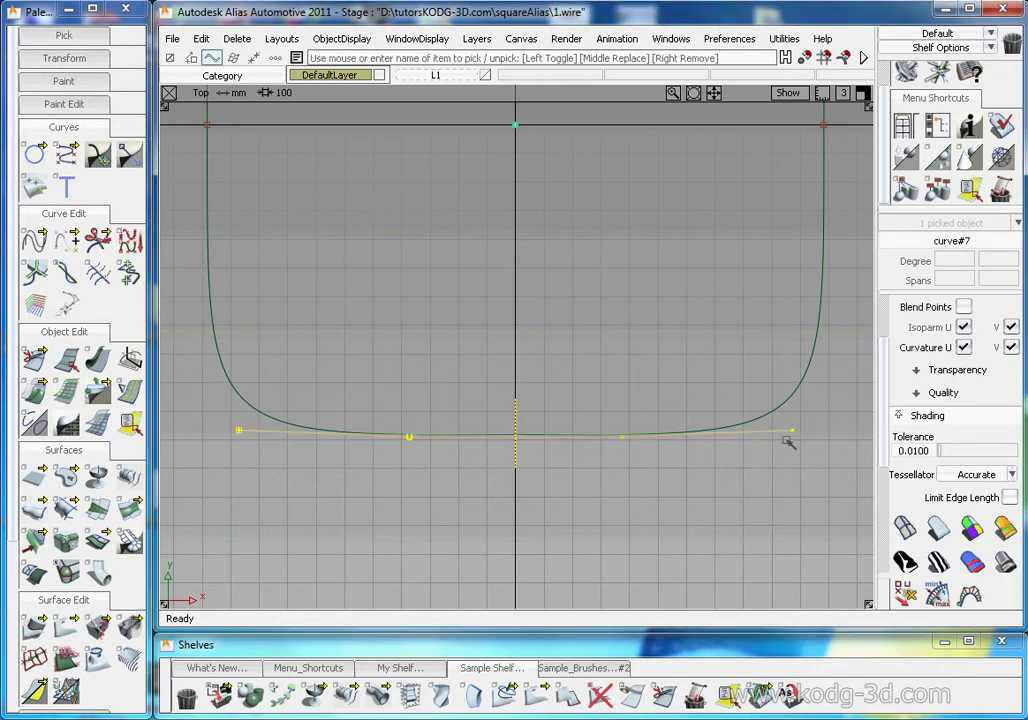
{"action": "left_click", "coordinate": [965, 349]}
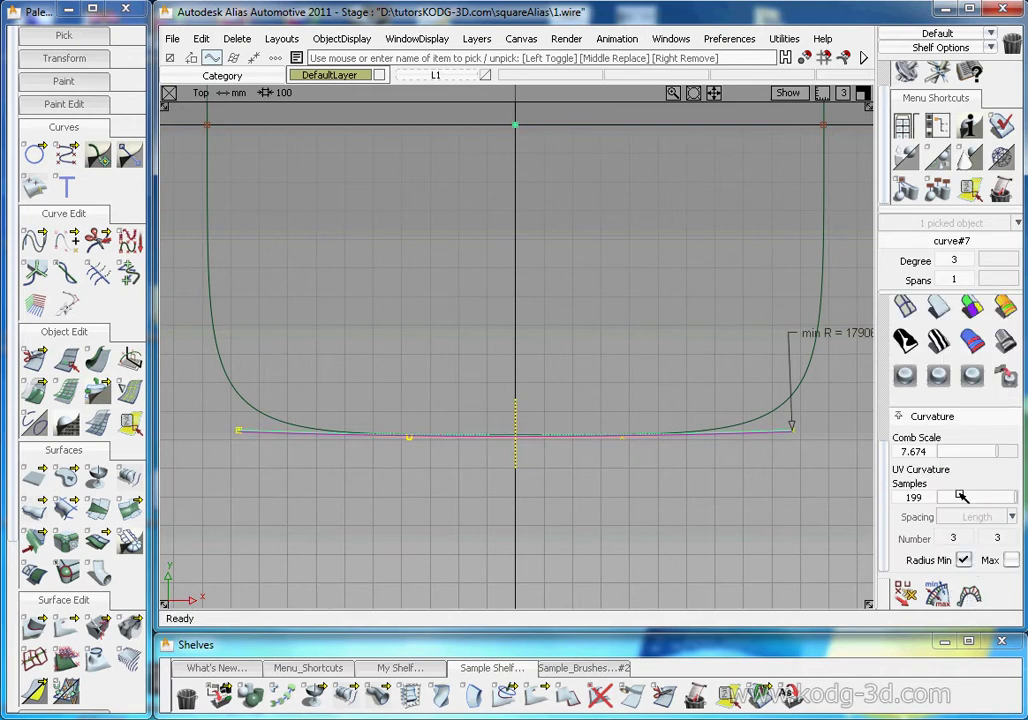
{"action": "left_click", "coordinate": [1000, 451]}
{"action": "left_click_drag", "start_coordinate": [1000, 451], "coordinate": [1020, 449]}
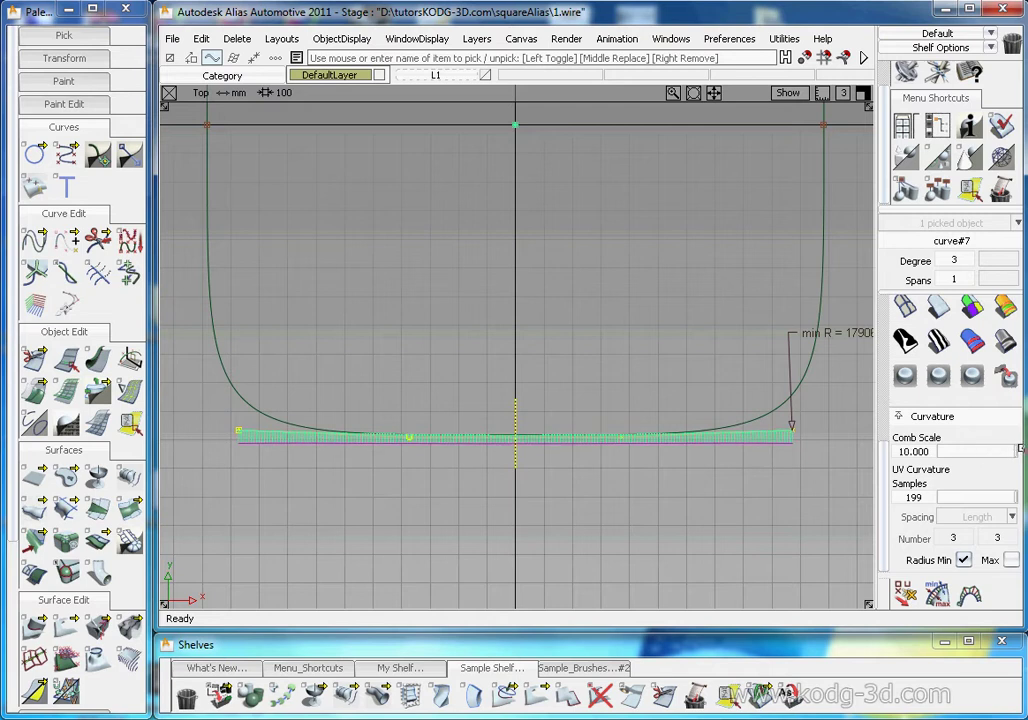
{"action": "left_click_drag", "start_coordinate": [918, 451], "coordinate": [980, 452]}
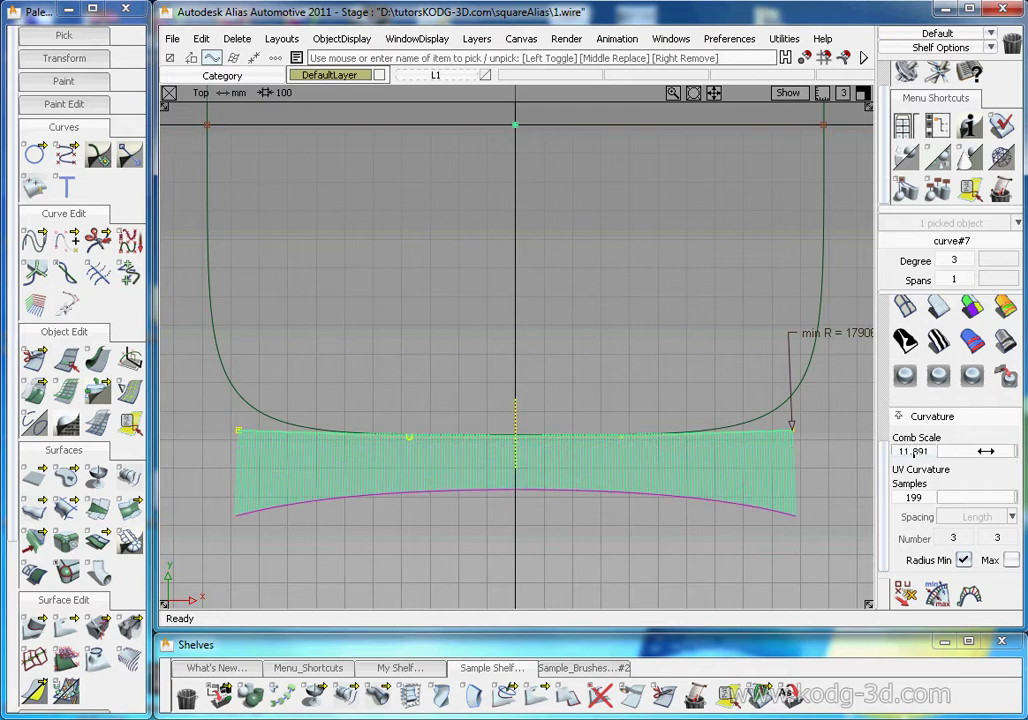
{"action": "left_click", "coordinate": [652, 361]}
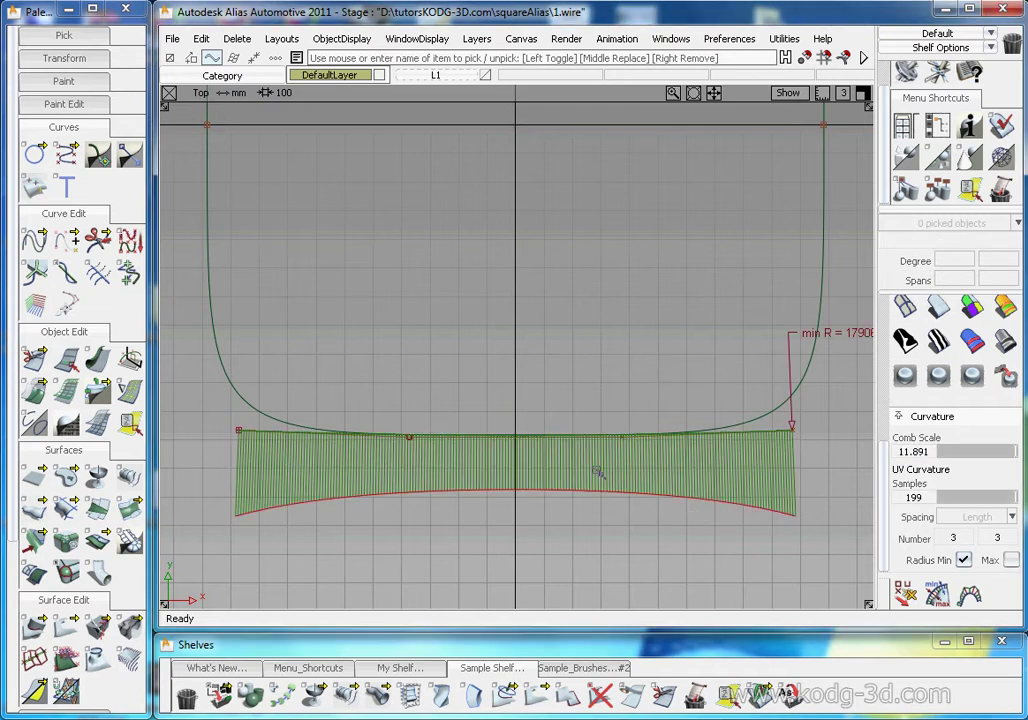
Remove the curvature comb display from the symmetric curve.
{"action": "left_click_drag", "start_coordinate": [739, 404], "coordinate": [758, 490], "text": "ctrl+shift"}
{"action": "left_click", "coordinate": [686, 501]}
{"action": "key", "text": "Delete"}
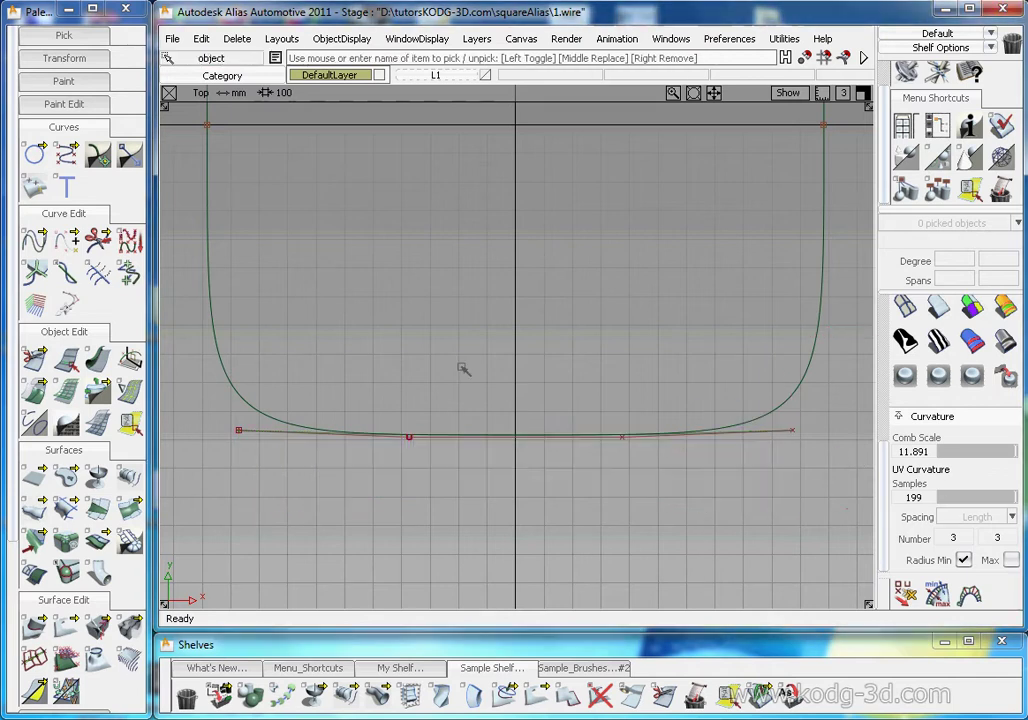
Offset the symmetric curve inward to create a second curve inside the rounded-square outline.
{"action": "right_click_drag", "start_coordinate": [560, 340], "coordinate": [563, 345], "text": "alt+shift"}
{"action": "middle_click_drag", "start_coordinate": [563, 345], "coordinate": [579, 448], "text": "alt+shift"}
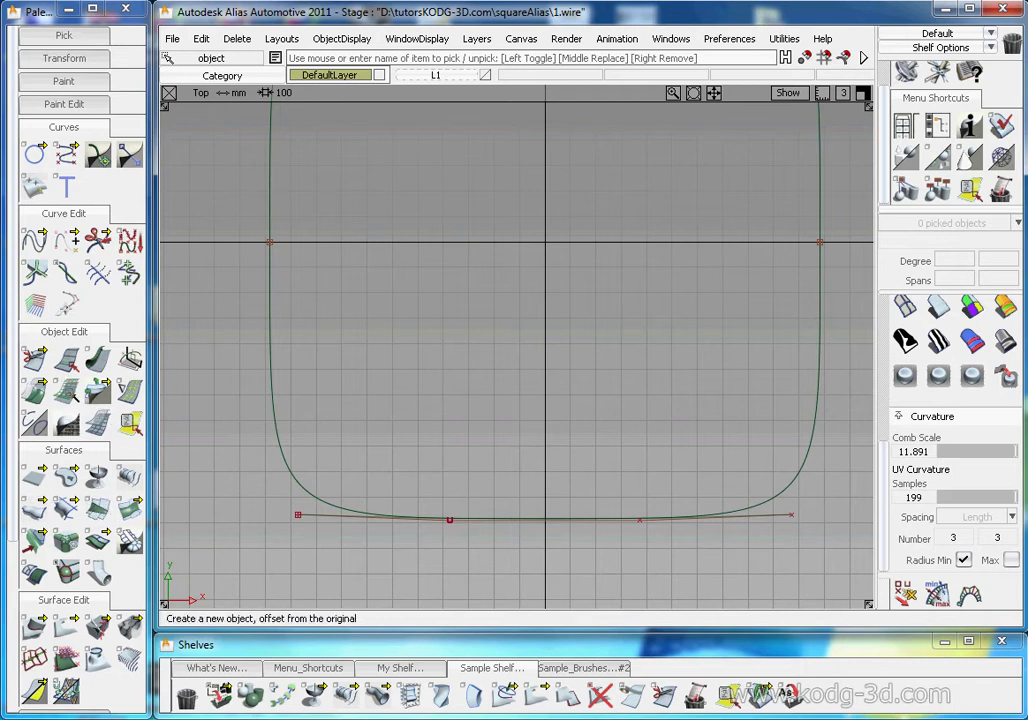
{"action": "left_click", "coordinate": [66, 390]}
{"action": "left_click", "coordinate": [308, 517]}
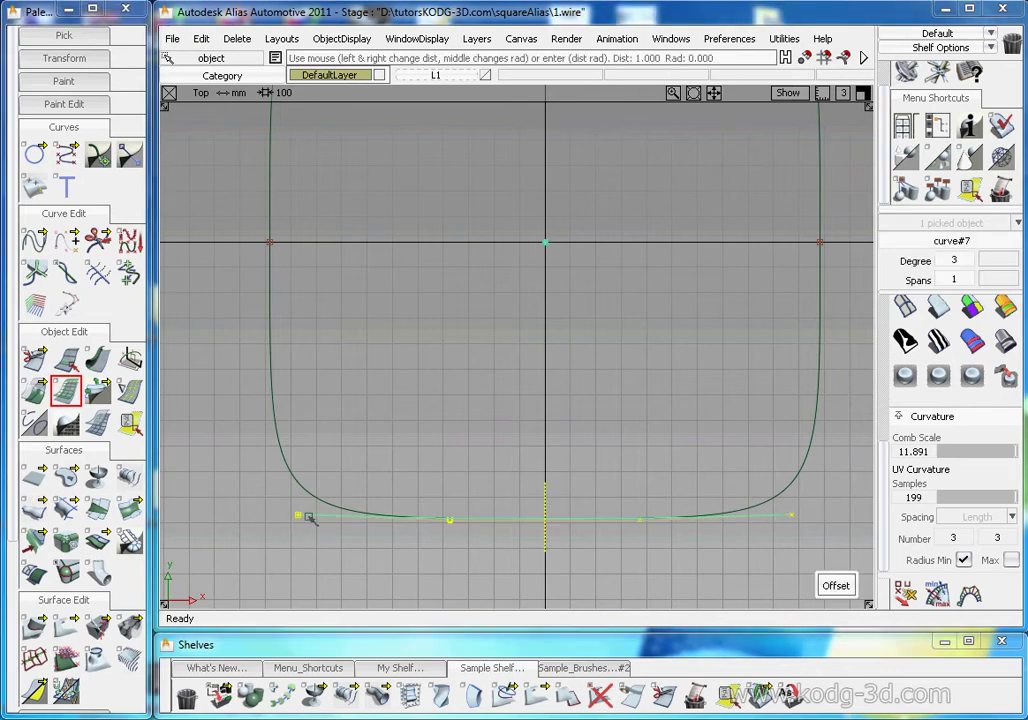
{"action": "mouse_move", "coordinate": [425, 502]}
{"action": "left_mouse_down"}
{"action": "mouse_move", "coordinate": [461, 406]}
{"action": "mouse_move", "coordinate": [574, 431]}
{"action": "mouse_move", "coordinate": [586, 418]}
{"action": "mouse_move", "coordinate": [590, 370]}
{"action": "mouse_move", "coordinate": [583, 406]}
{"action": "mouse_move", "coordinate": [598, 418]}
{"action": "mouse_move", "coordinate": [598, 338]}
{"action": "mouse_move", "coordinate": [608, 434]}
{"action": "left_mouse_up"}
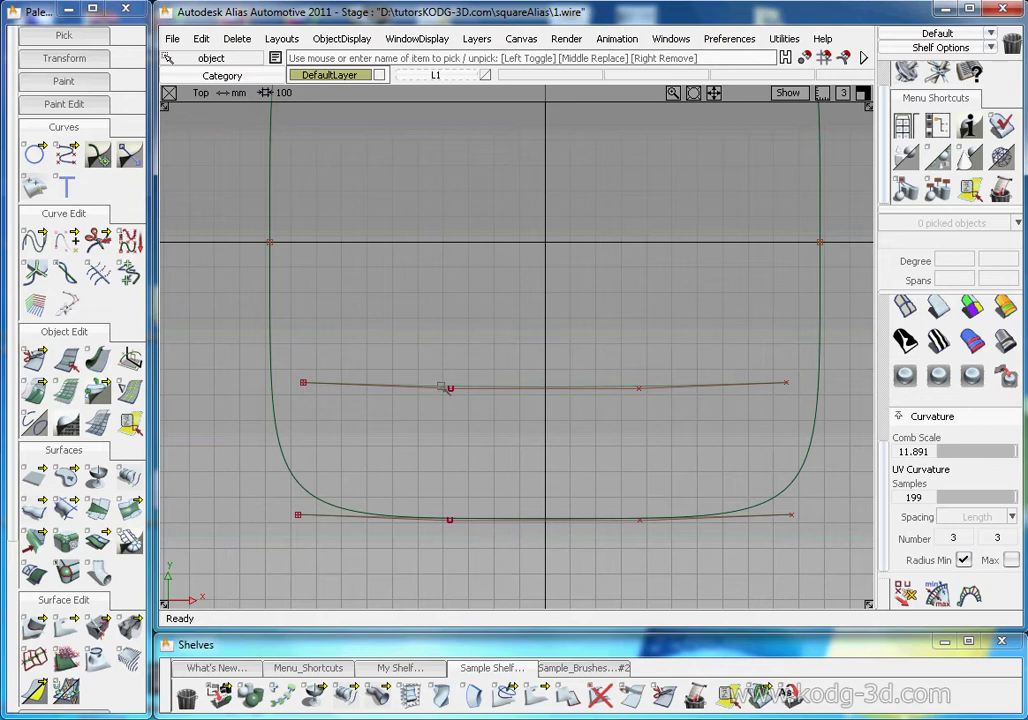
Delete the symmetric curve that follows the outline's flat edge, together with its construction history, keeping the offset curve.
{"action": "key", "text": "F8"}
{"action": "left_click_drag", "start_coordinate": [587, 446], "coordinate": [596, 349], "text": "alt+shift"}
{"action": "right_click_drag", "start_coordinate": [596, 349], "coordinate": [646, 343], "text": "alt+shift"}
{"action": "middle_click_drag", "start_coordinate": [646, 343], "coordinate": [606, 322], "text": "alt+shift"}
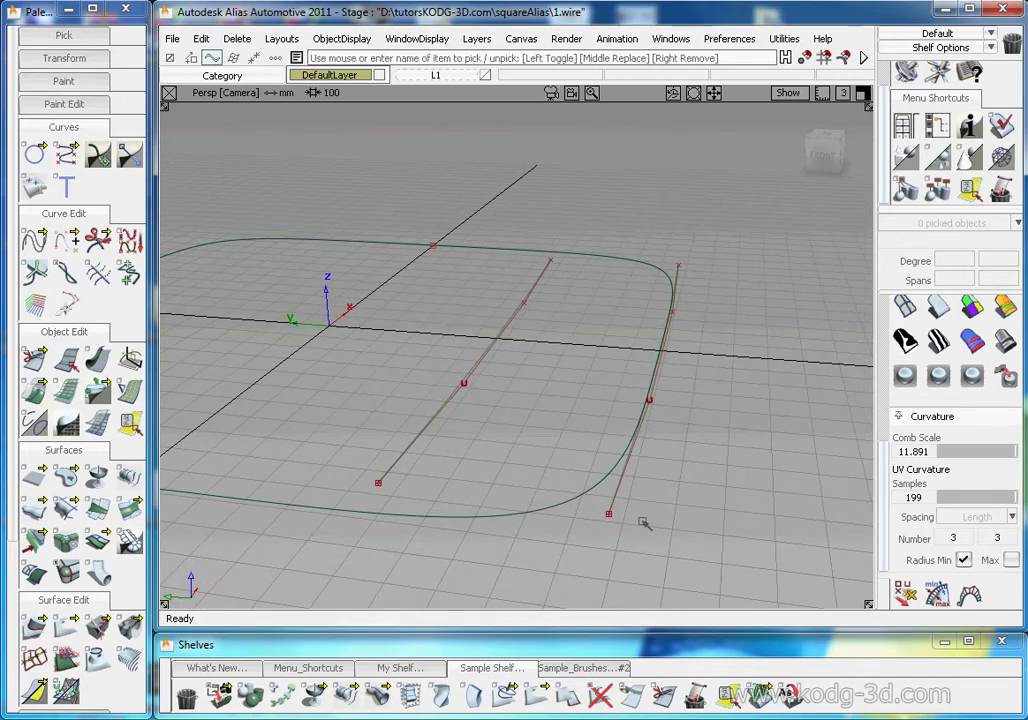
{"action": "left_click", "coordinate": [612, 514]}
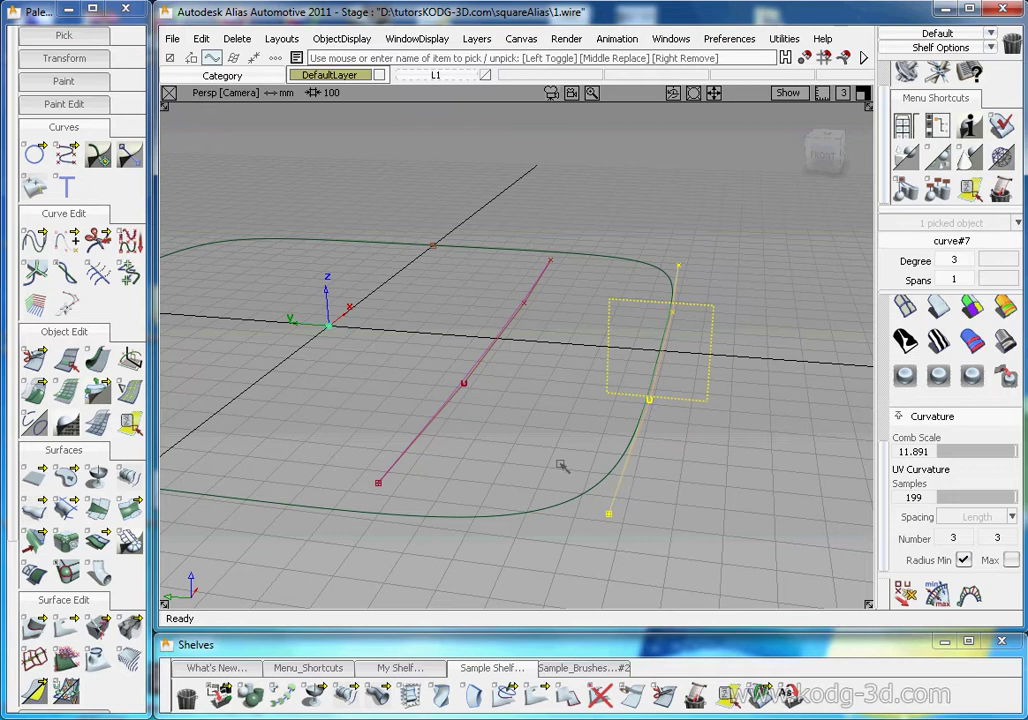
{"action": "key", "text": "Delete"}
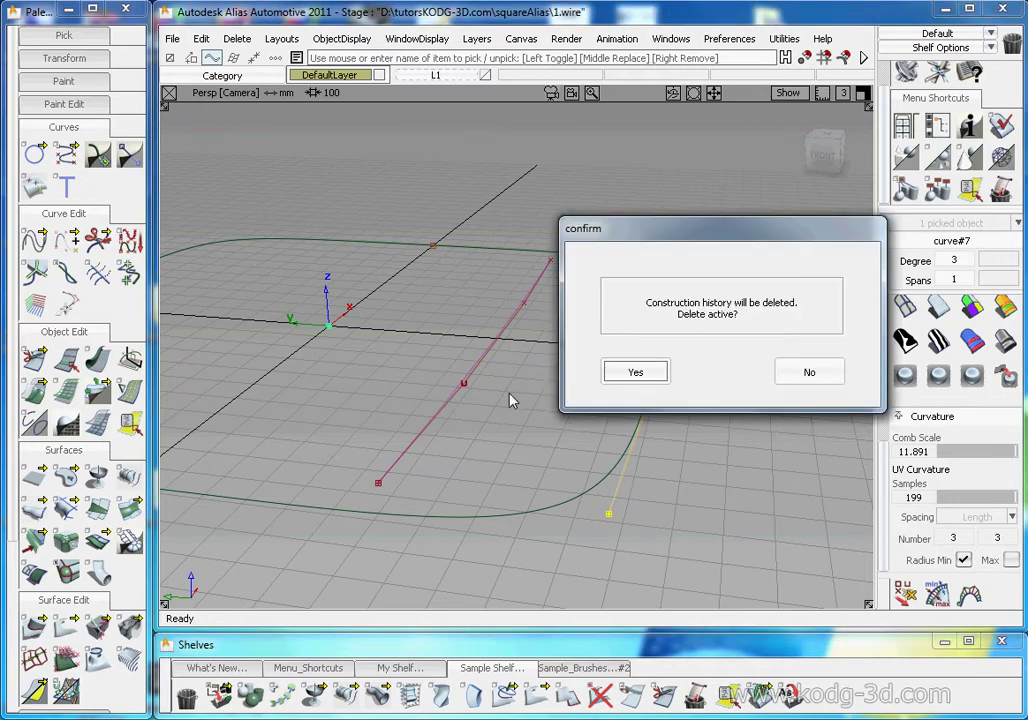
{"action": "left_click", "coordinate": [624, 371]}
Examine the remaining offset curve inside the rounded-square outline from several perspective angles.
{"action": "left_click_drag", "start_coordinate": [516, 327], "coordinate": [562, 395], "text": "ctrl+shift"}
{"action": "right_click_drag", "start_coordinate": [562, 395], "coordinate": [548, 409], "text": "alt+shift"}
{"action": "left_click_drag", "start_coordinate": [547, 410], "coordinate": [557, 305], "text": "alt+shift"}
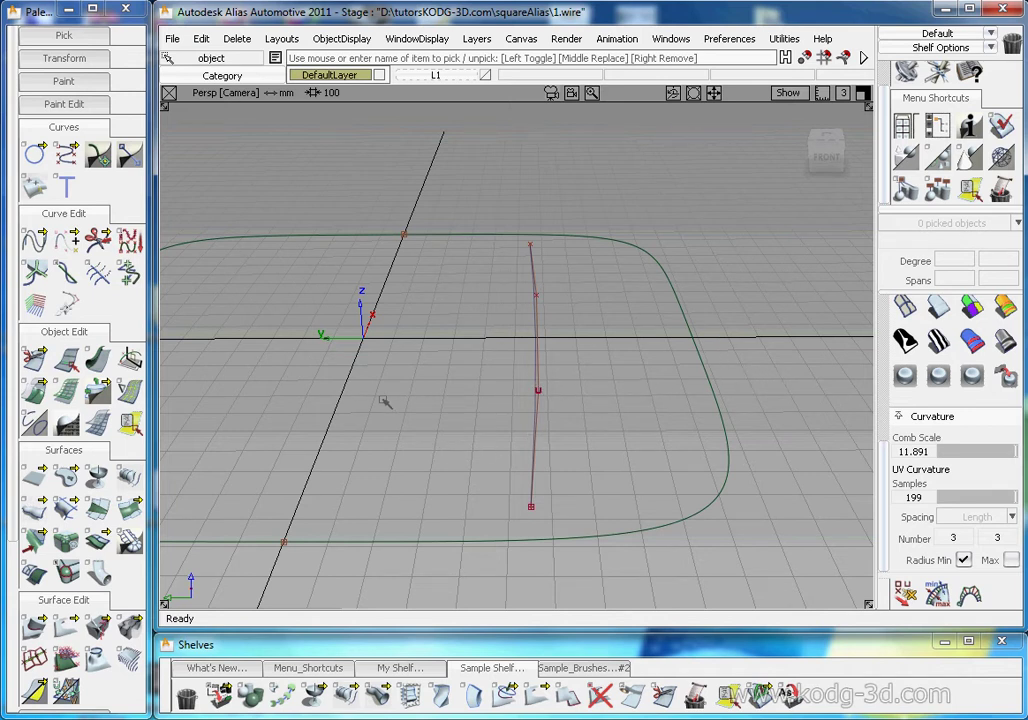
{"action": "left_click_drag", "start_coordinate": [390, 397], "coordinate": [655, 381], "text": "alt+shift"}
{"action": "middle_click_drag", "start_coordinate": [655, 381], "coordinate": [606, 376], "text": "alt+shift"}
{"action": "right_click_drag", "start_coordinate": [606, 376], "coordinate": [626, 363], "text": "alt+shift"}
{"action": "middle_click_drag", "start_coordinate": [626, 363], "coordinate": [472, 319], "text": "alt+shift"}
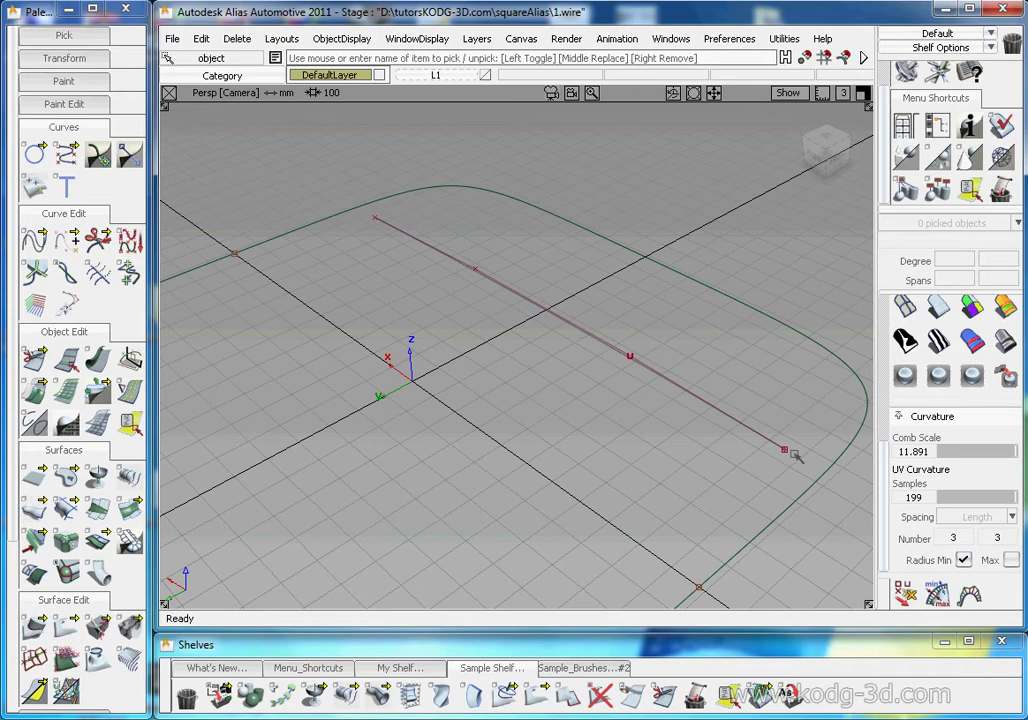
{"action": "left_click_drag", "start_coordinate": [550, 342], "coordinate": [615, 349], "text": "alt+shift"}
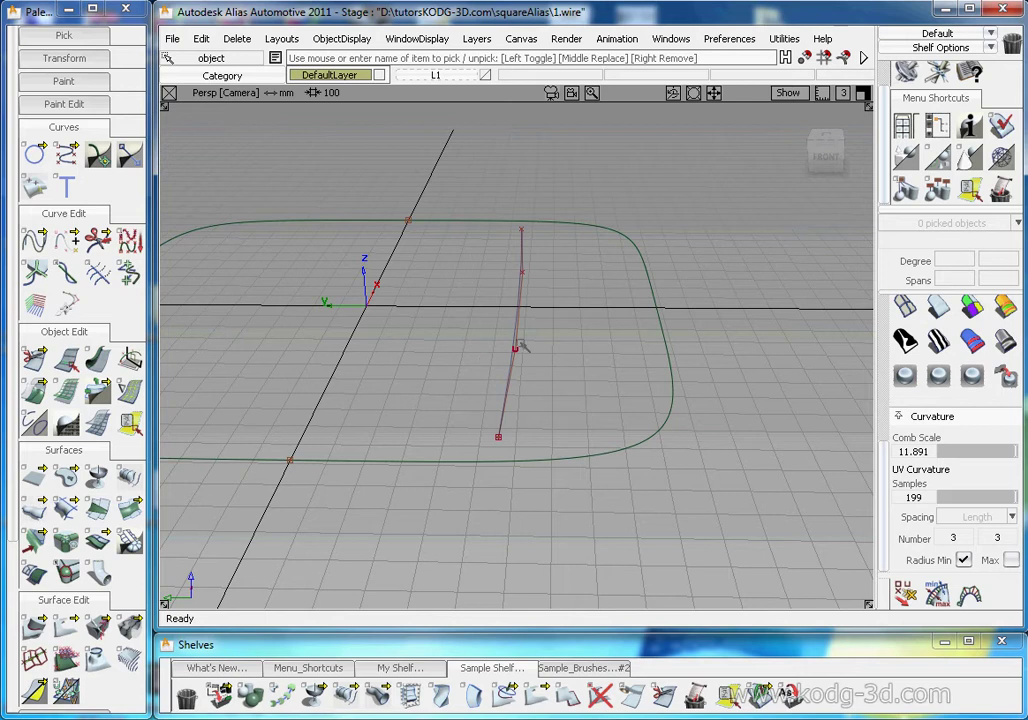
{"action": "left_click_drag", "start_coordinate": [507, 347], "coordinate": [533, 272], "text": "alt+shift"}
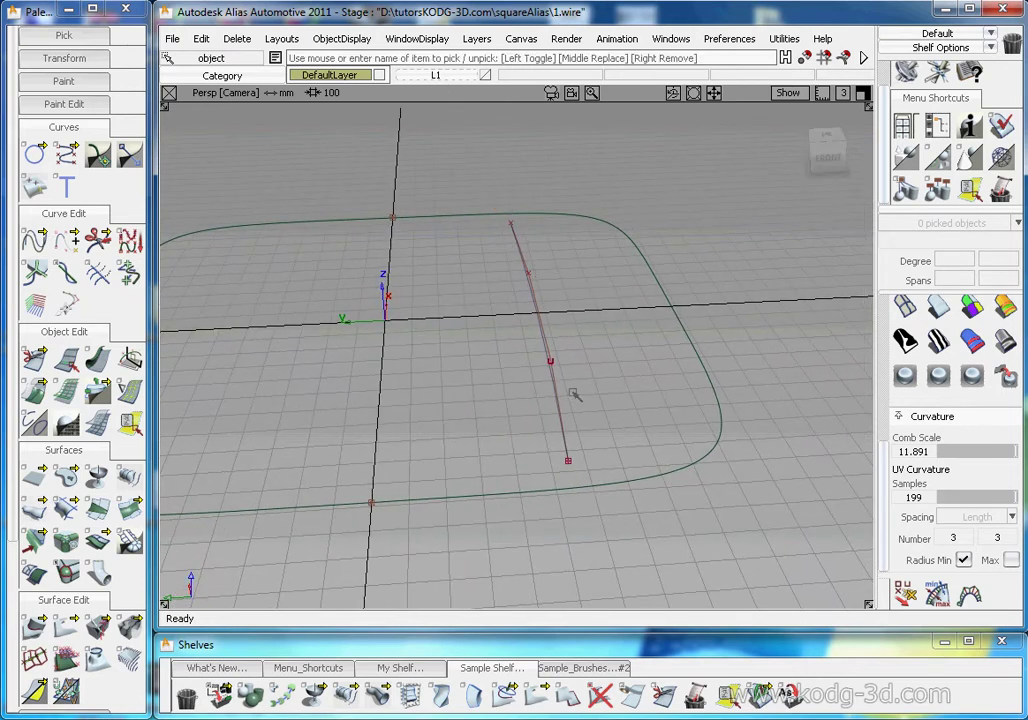
{"action": "middle_click_drag", "start_coordinate": [548, 352], "coordinate": [607, 363], "text": "alt+shift"}
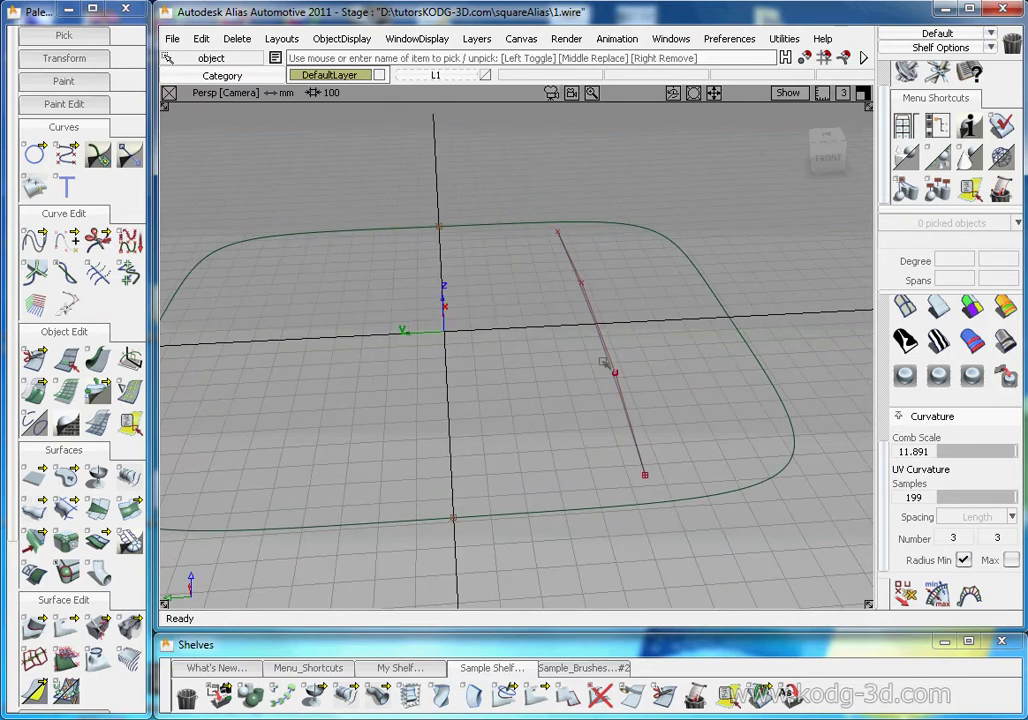
Duplicate the inner offset curve as 3 copies rotated 90 degrees about Z around the origin, and unpick the copies.
{"action": "key", "text": "F5"}
{"action": "right_click_drag", "start_coordinate": [602, 357], "coordinate": [597, 390], "text": "alt+shift"}
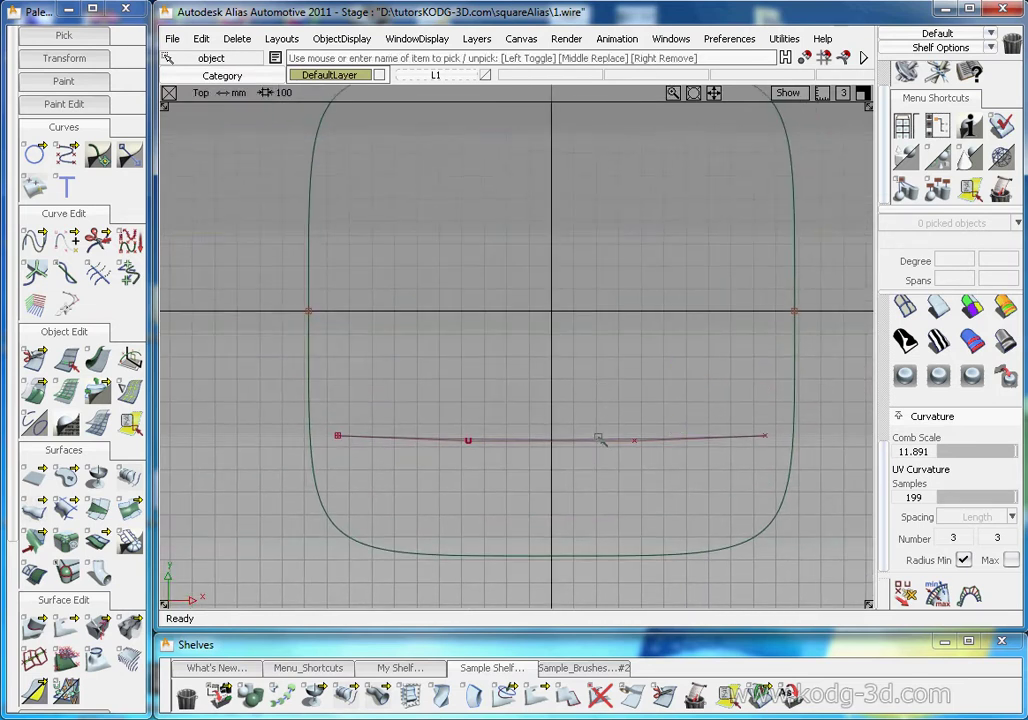
{"action": "left_click", "coordinate": [652, 438]}
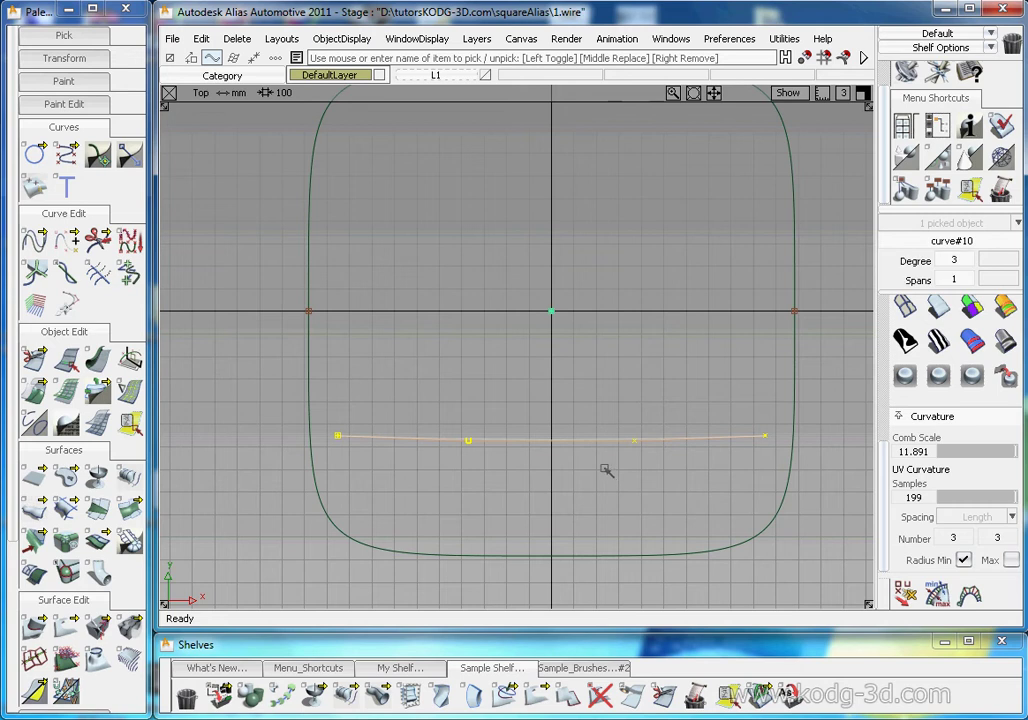
{"action": "key", "text": "alt+shift"}
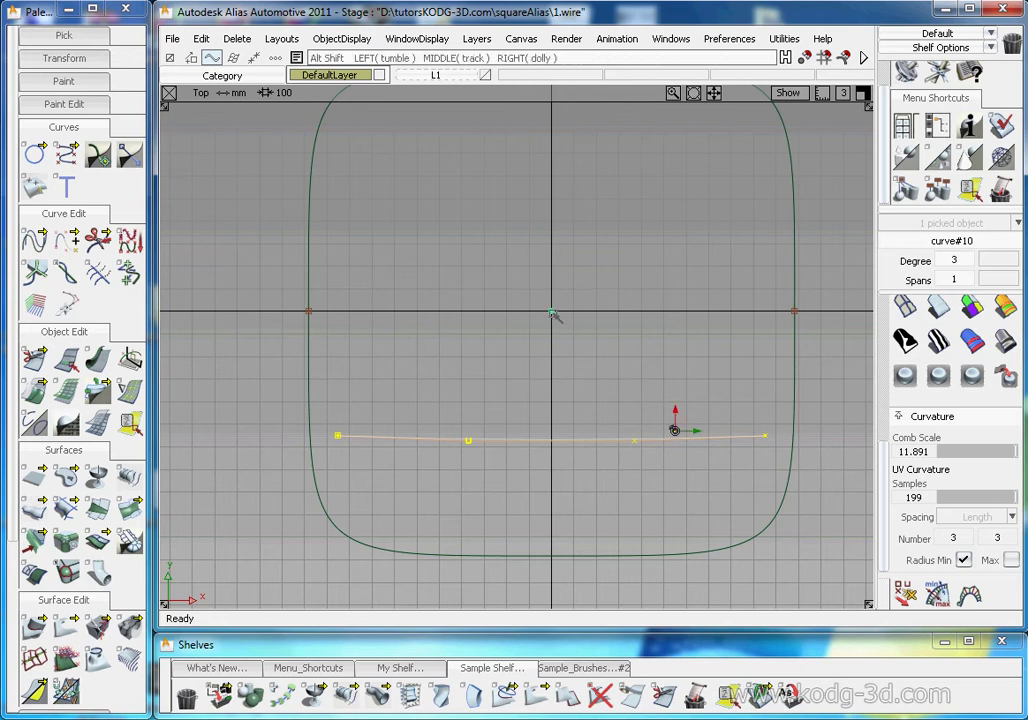
{"action": "left_click_drag", "start_coordinate": [593, 349], "coordinate": [587, 387], "text": "ctrl+shift"}
{"action": "left_click", "coordinate": [584, 441]}
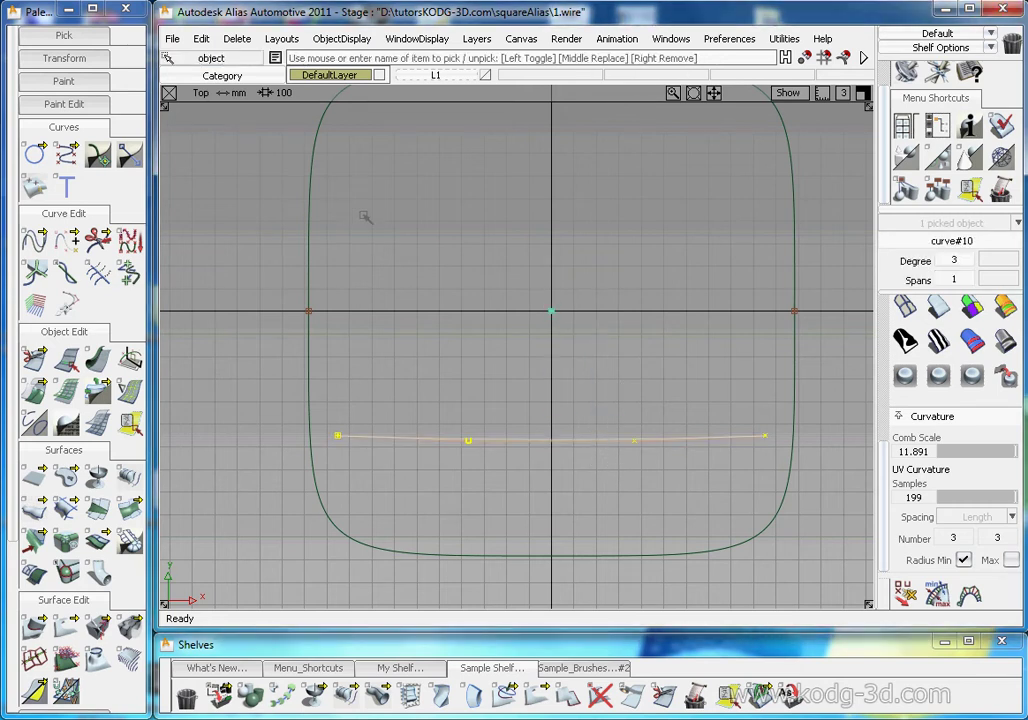
{"action": "left_click", "coordinate": [237, 38]}
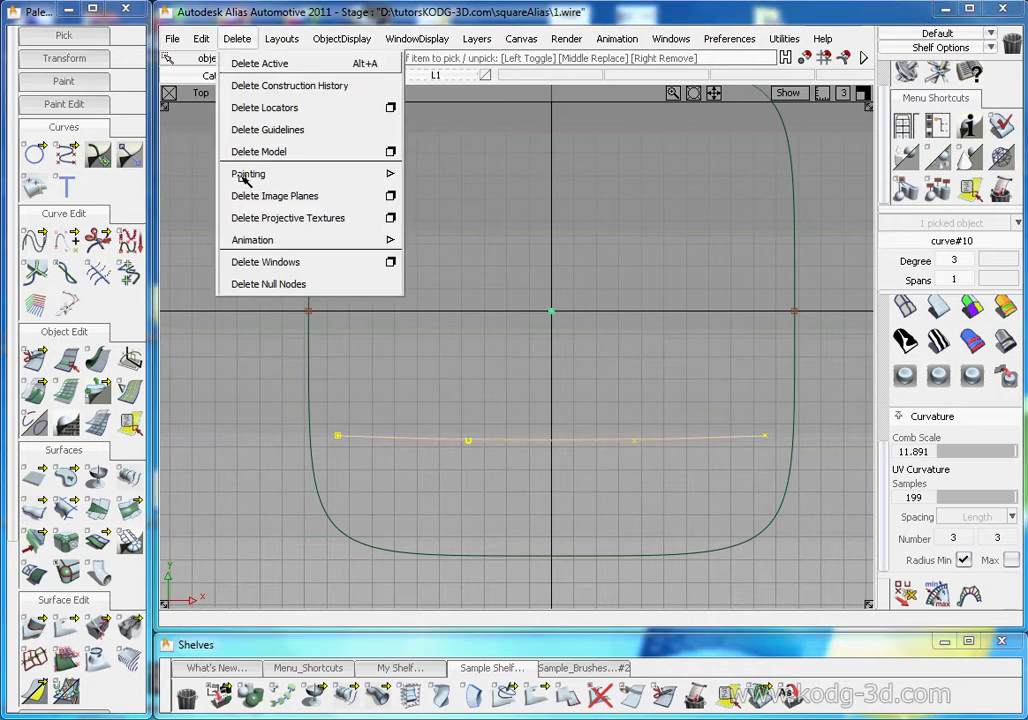
{"action": "mouse_move", "coordinate": [202, 39]}
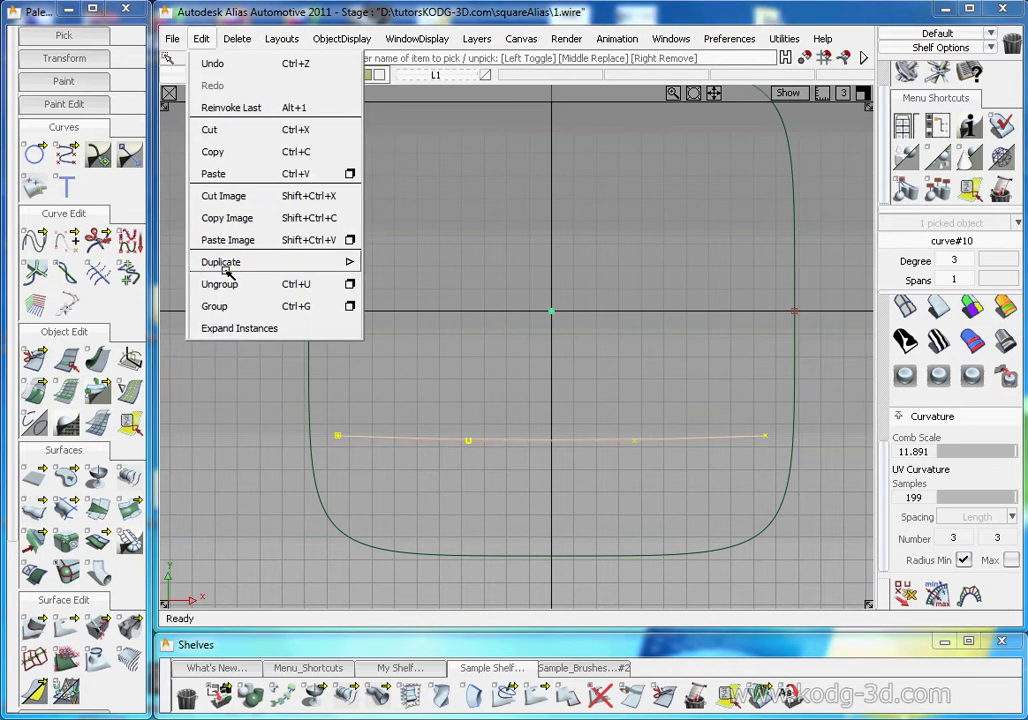
{"action": "mouse_move", "coordinate": [205, 262]}
{"action": "left_click", "coordinate": [428, 264]}
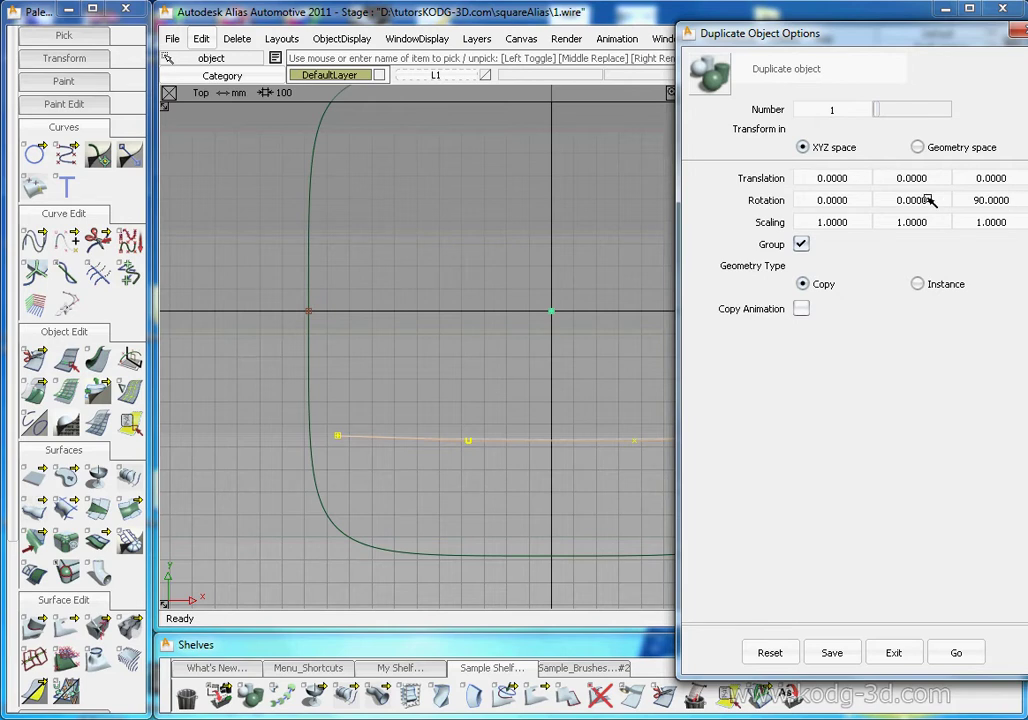
{"action": "left_click", "coordinate": [835, 109]}
{"action": "left_click_drag", "start_coordinate": [922, 51], "coordinate": [882, 34]}
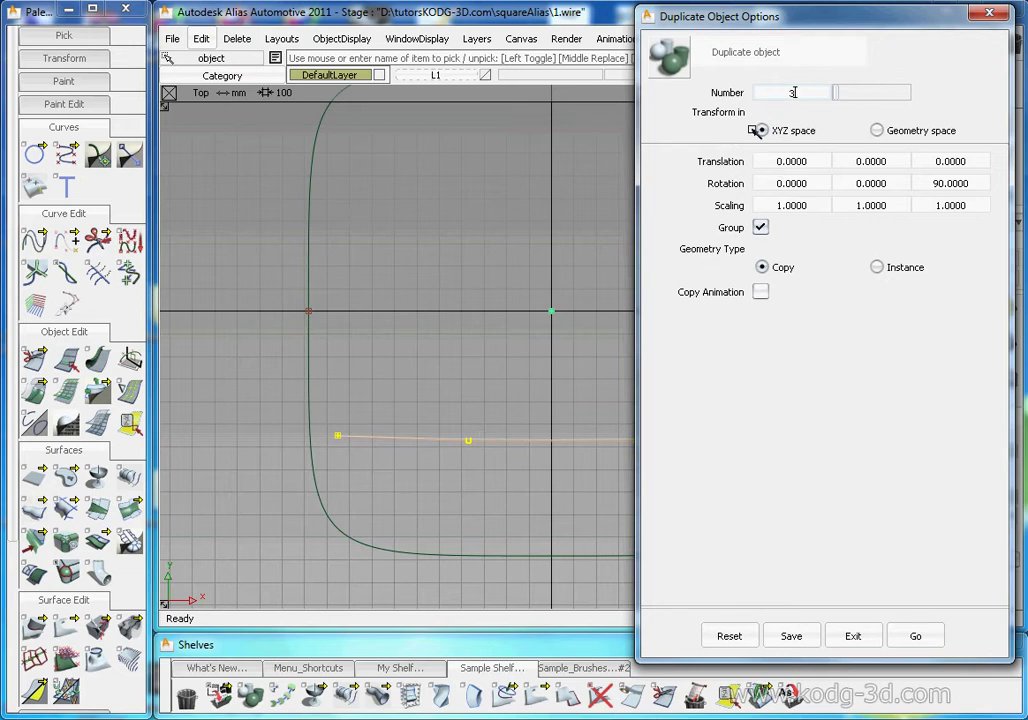
{"action": "double_click", "coordinate": [793, 92]}
{"action": "type", "text": "5"}
{"action": "left_click", "coordinate": [918, 636]}
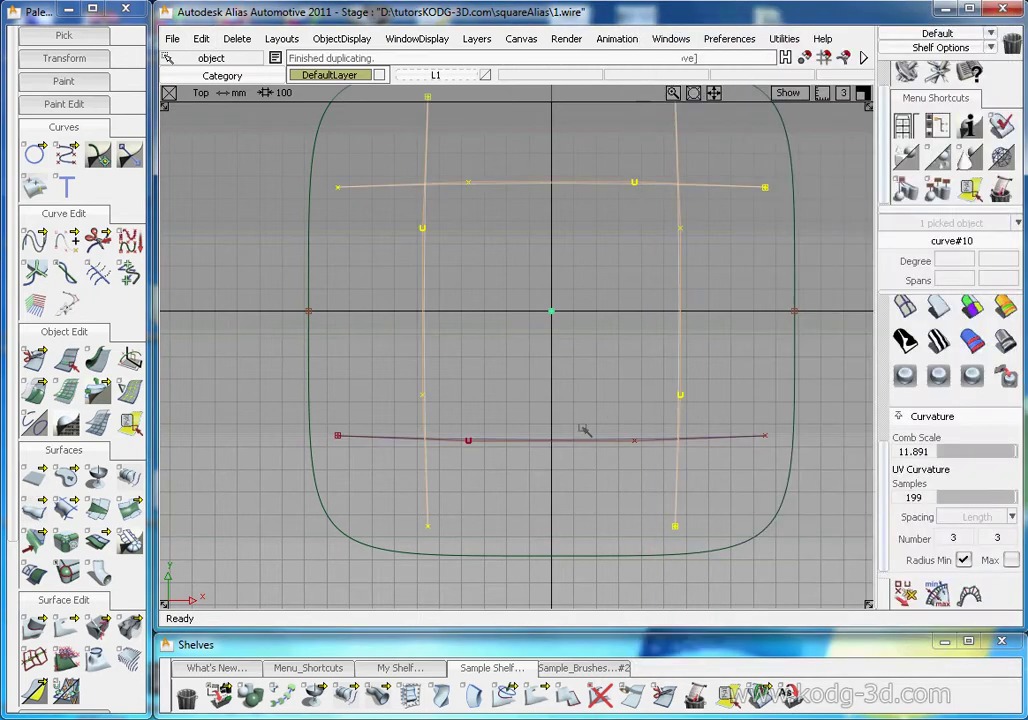
{"action": "left_click", "coordinate": [595, 474]}
Try to project the four crossing curves onto the rounded-square surface along the surface normal.
{"action": "mouse_move", "coordinate": [638, 295]}
{"action": "right_mouse_down", "text": "alt+shift"}
{"action": "mouse_move", "coordinate": [617, 312]}
{"action": "mouse_move", "coordinate": [626, 313]}
{"action": "right_mouse_up", "text": "alt+shift"}
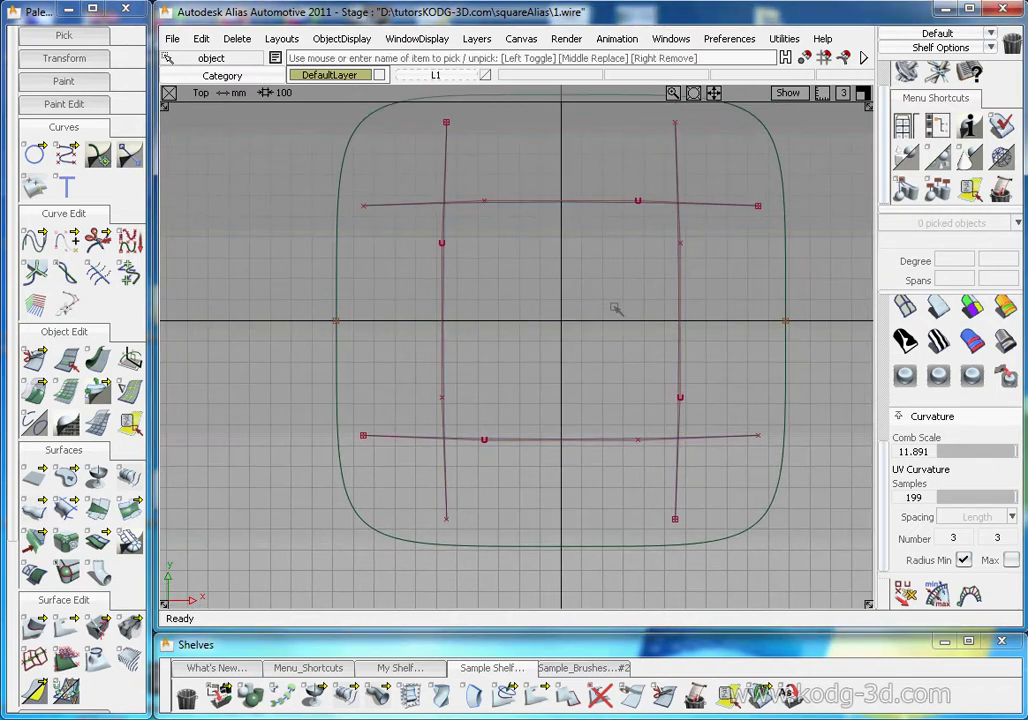
{"action": "key", "text": "F8"}
{"action": "left_click_drag", "start_coordinate": [551, 297], "coordinate": [587, 307], "text": "alt+shift"}
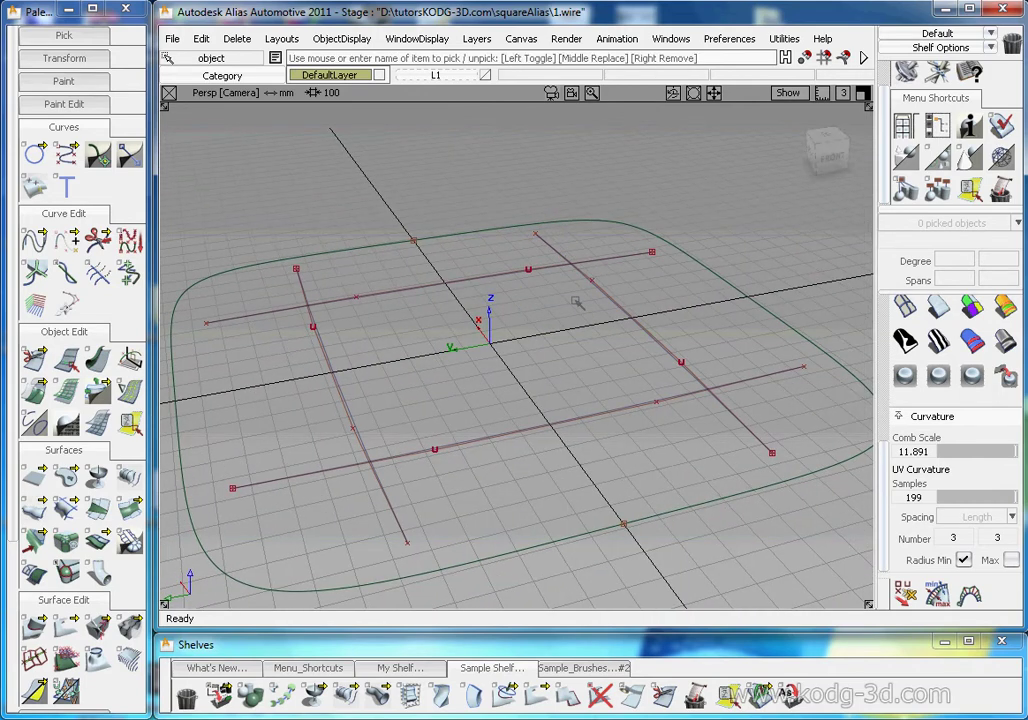
{"action": "key", "text": "F9"}
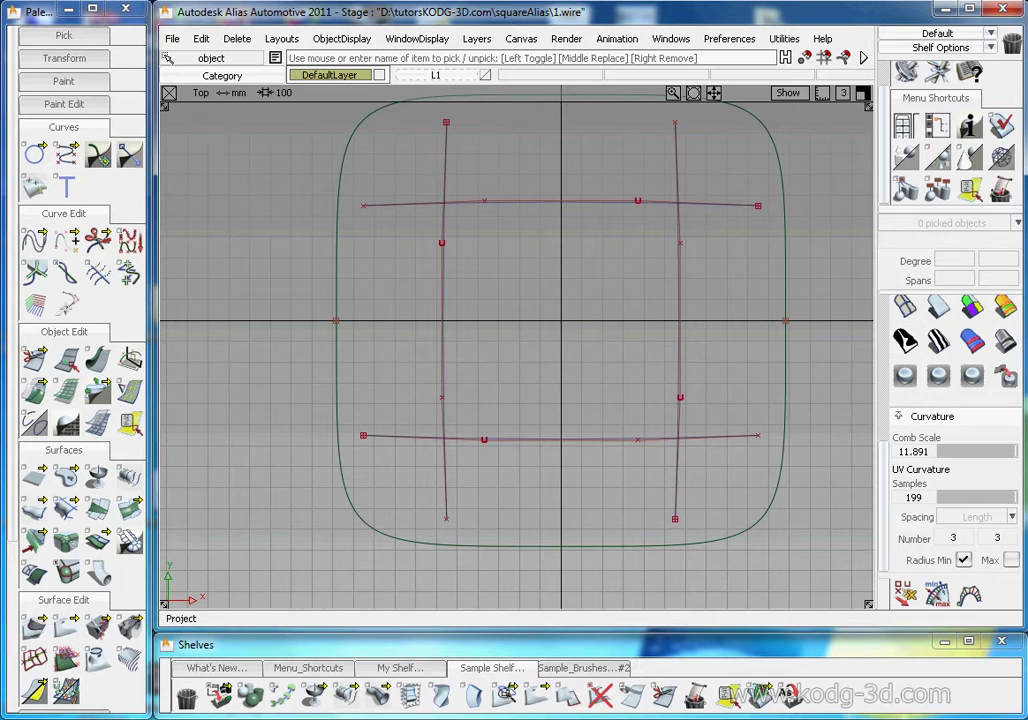
{"action": "left_click", "coordinate": [505, 693]}
{"action": "left_click", "coordinate": [366, 376]}
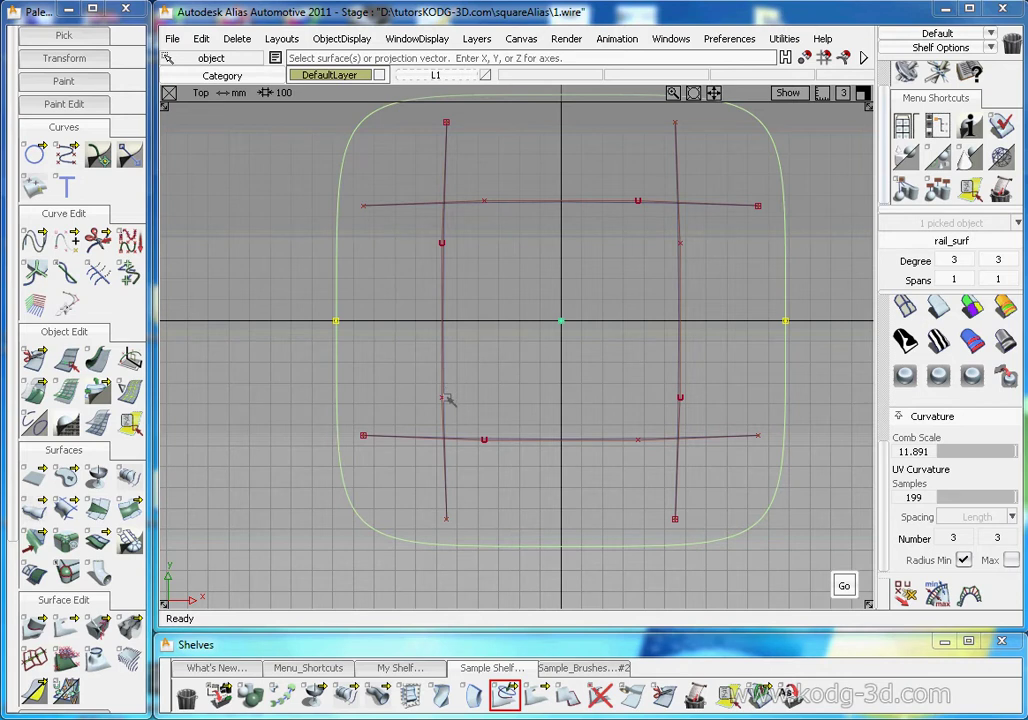
{"action": "key", "text": "space"}
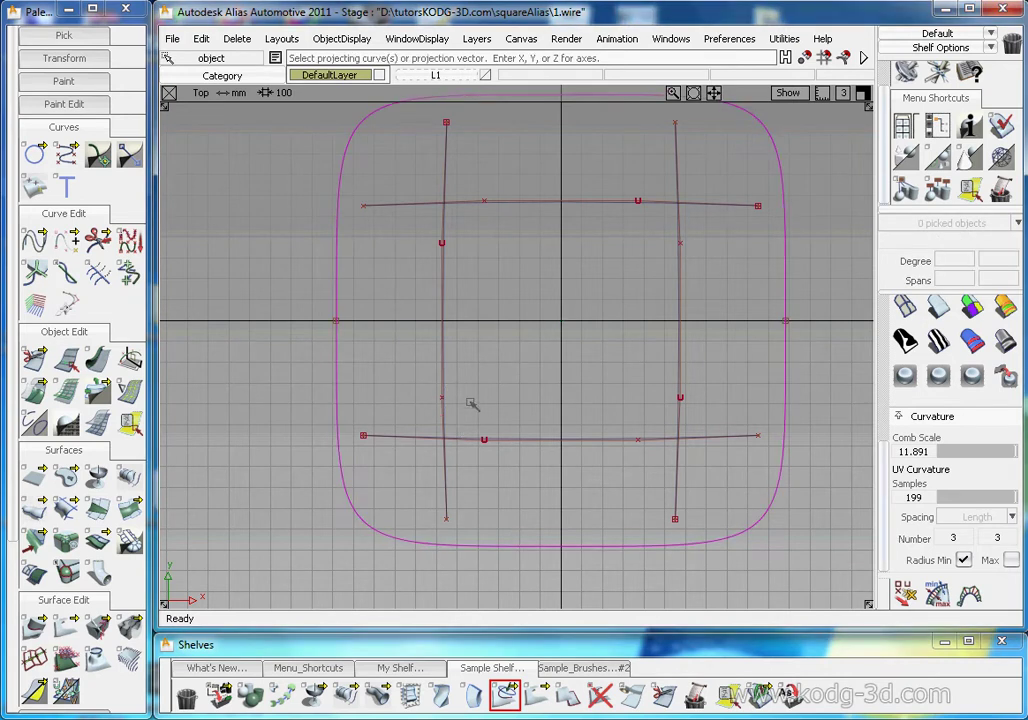
{"action": "left_click_drag", "start_coordinate": [723, 179], "coordinate": [420, 485]}
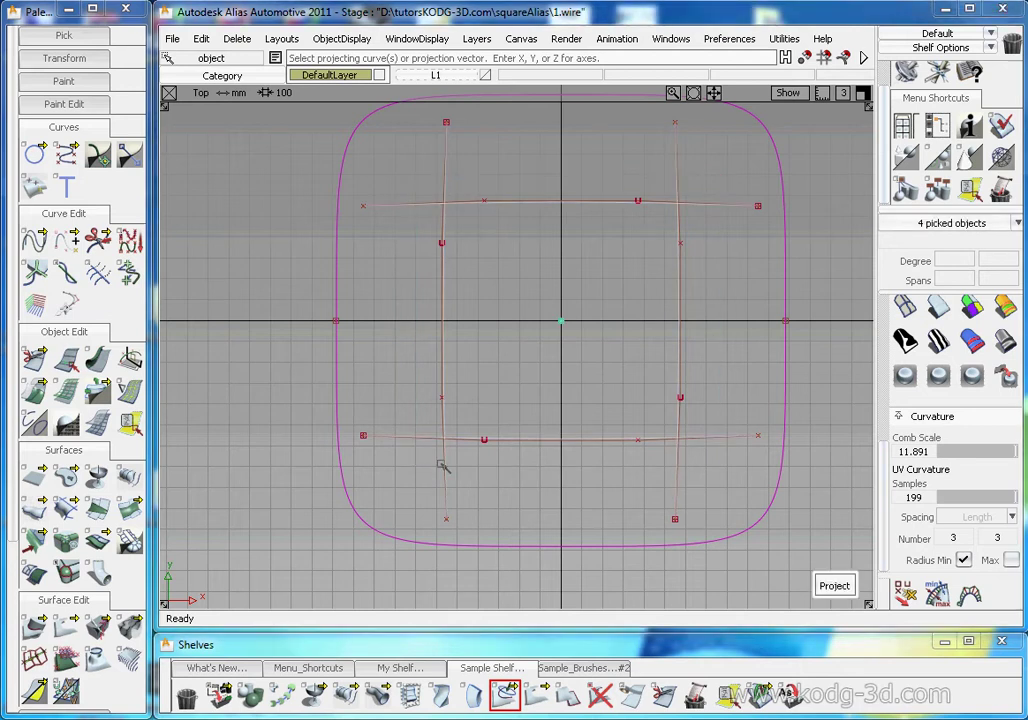
{"action": "key", "text": "Return"}
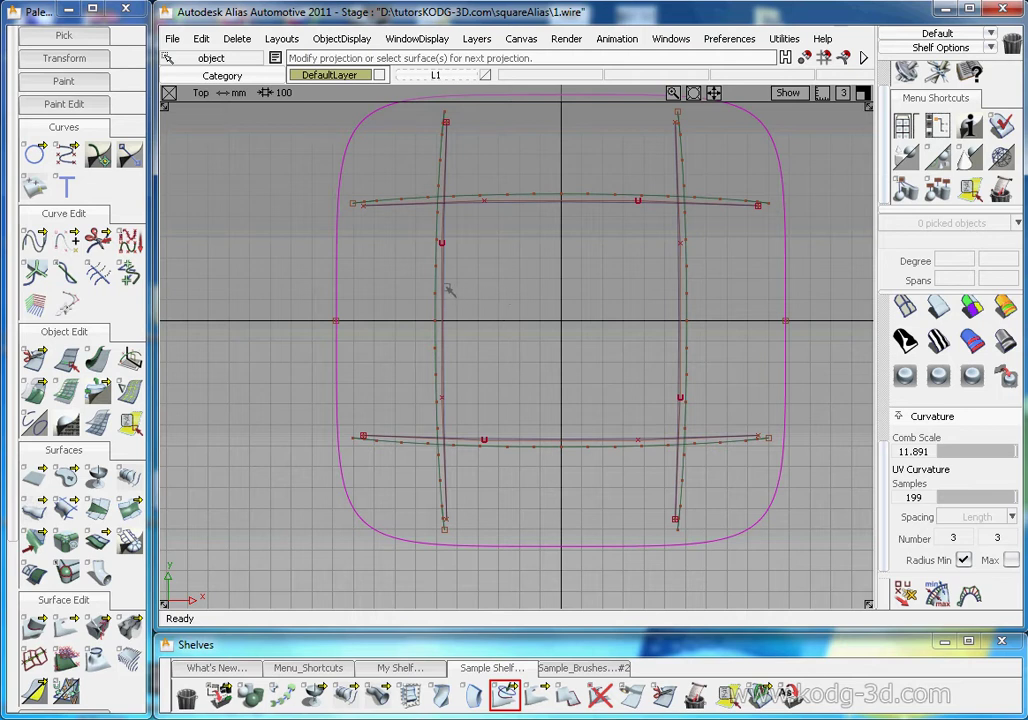
Check the projection options and delete the four curves-on-surface made by the normal projection.
{"action": "double_click", "coordinate": [508, 690]}
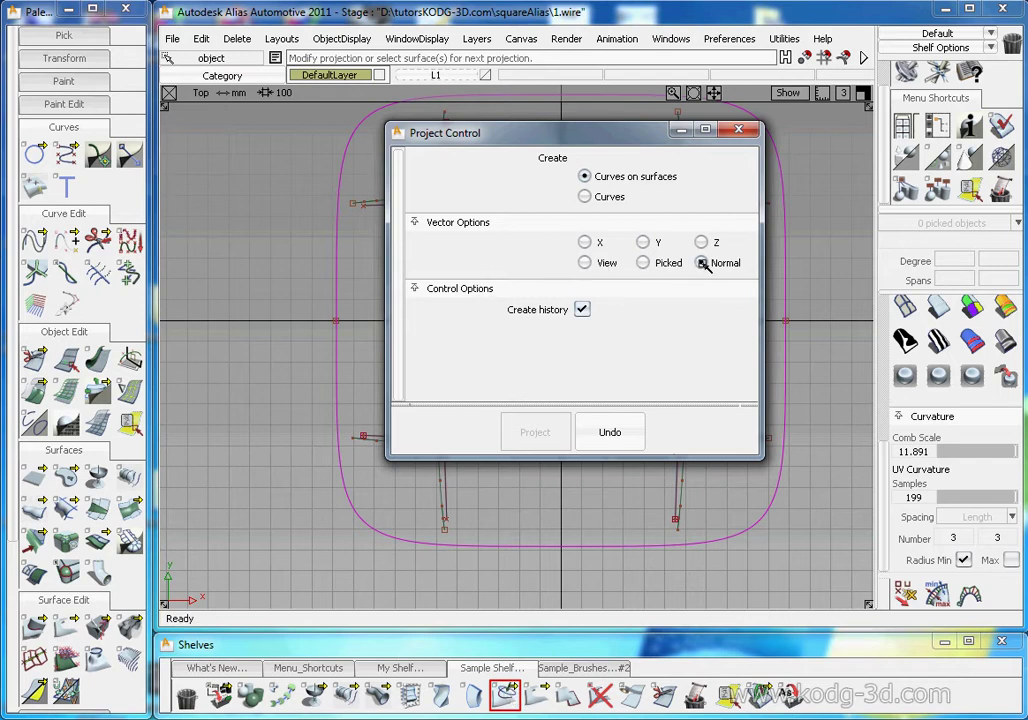
{"action": "left_click_drag", "start_coordinate": [619, 143], "coordinate": [670, 373]}
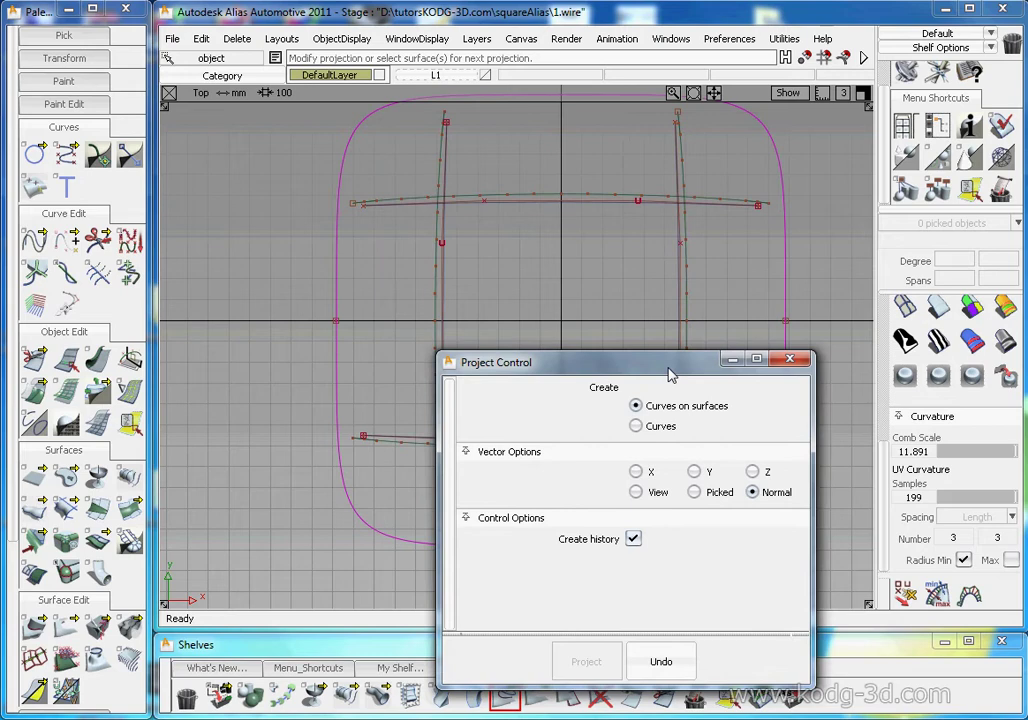
{"action": "left_click", "coordinate": [789, 359]}
{"action": "key", "text": "F8"}
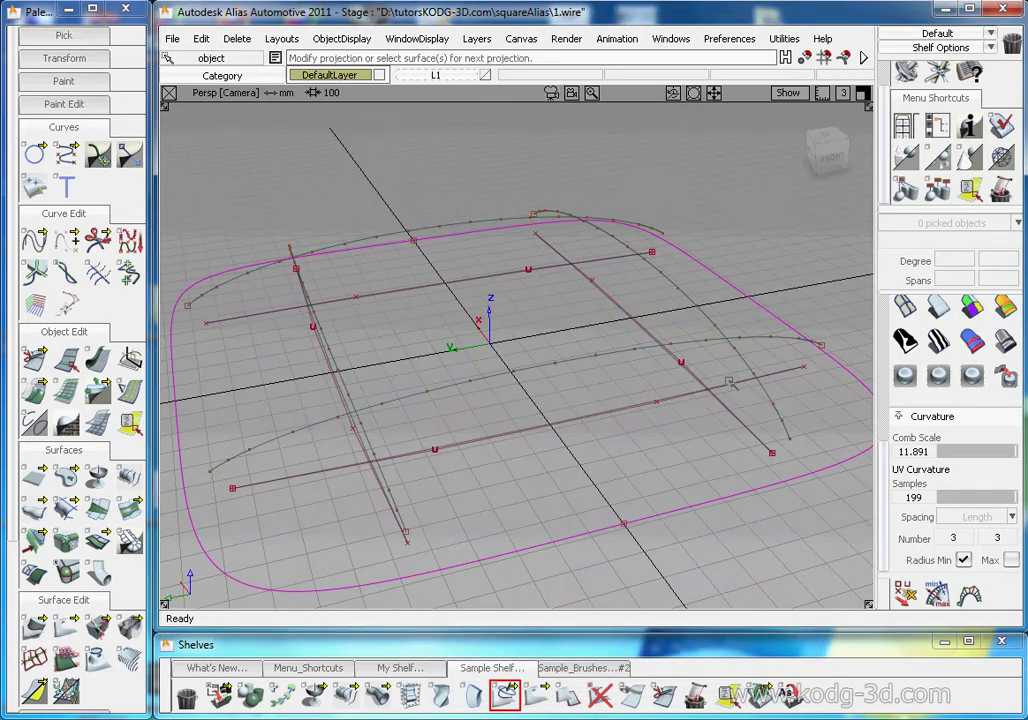
{"action": "left_click_drag", "start_coordinate": [666, 374], "coordinate": [565, 303], "text": "alt+shift"}
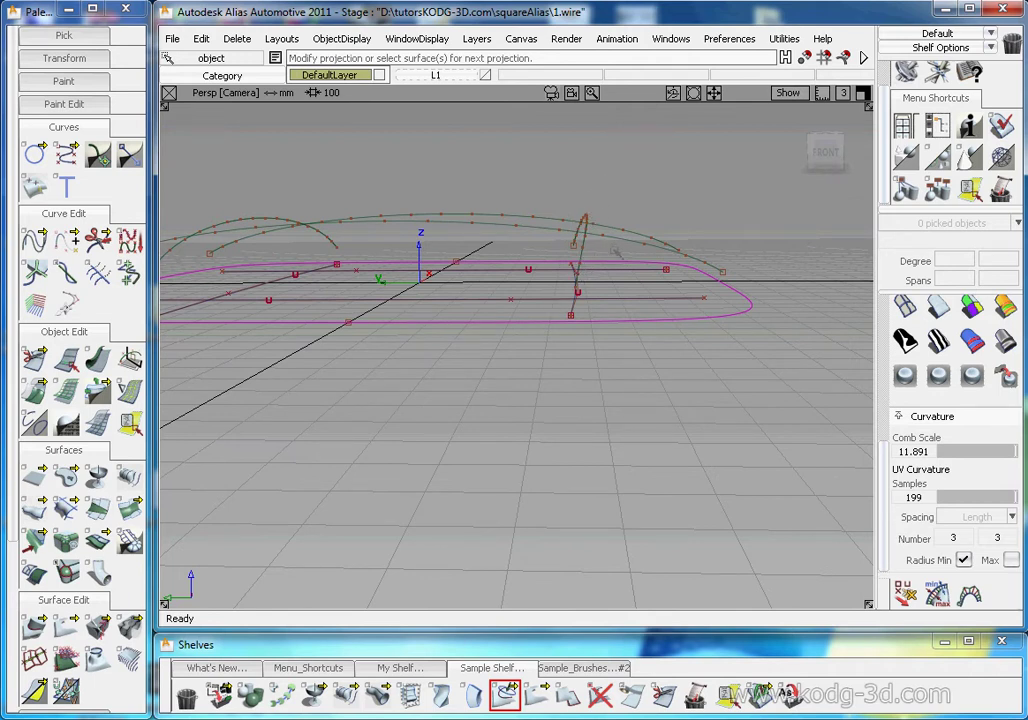
{"action": "left_click_drag", "start_coordinate": [608, 265], "coordinate": [311, 199], "text": "ctrl+shift"}
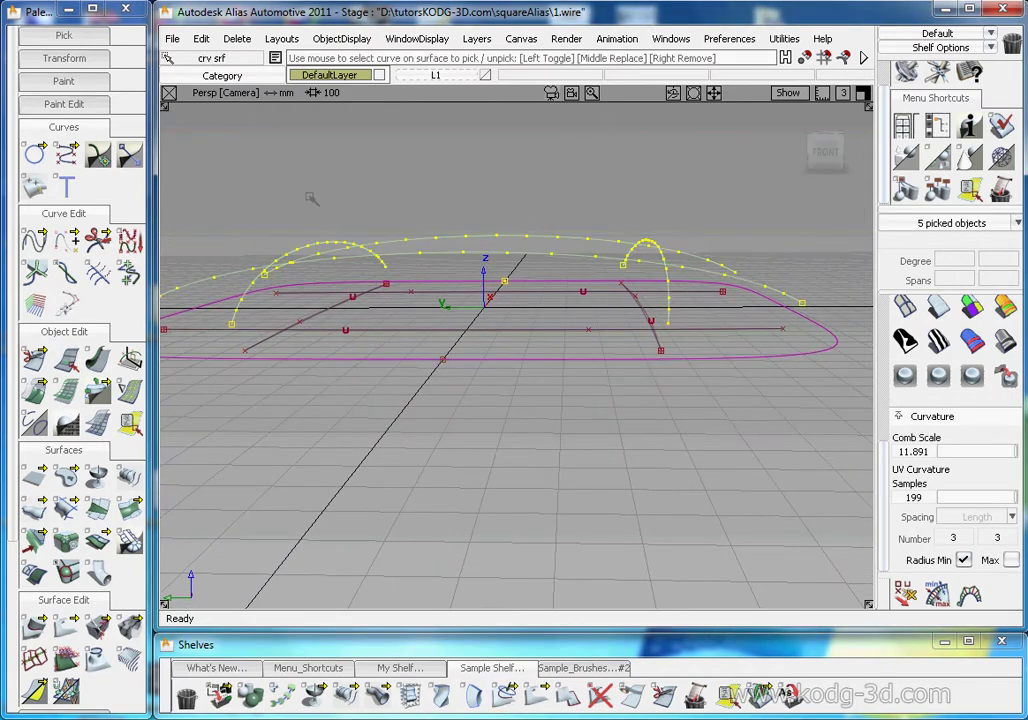
{"action": "key", "text": "Delete"}
{"action": "key", "text": "Return"}
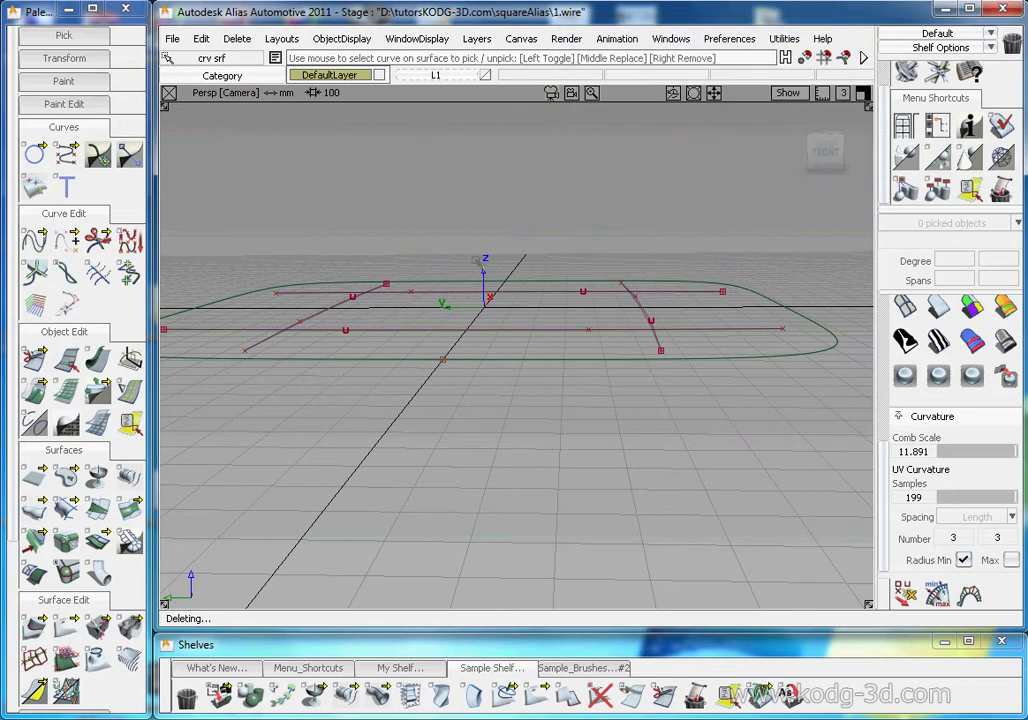
Project the four crossing curves onto the rounded-square surface from the top view, using the View vector option.
{"action": "key", "text": "F5"}
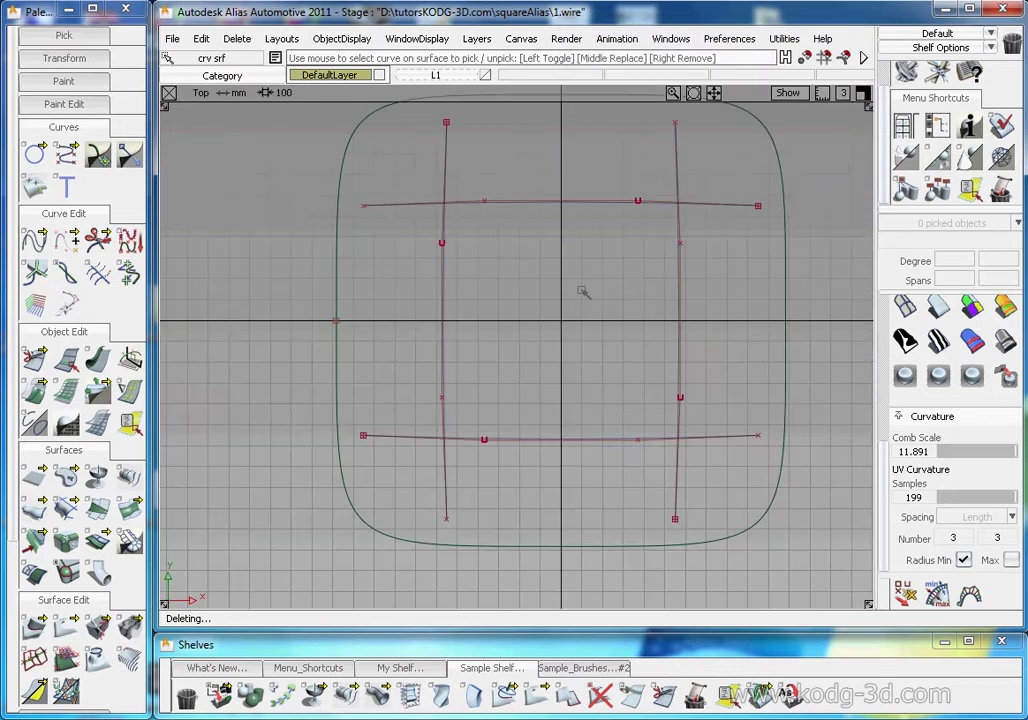
{"action": "left_click", "coordinate": [505, 693]}
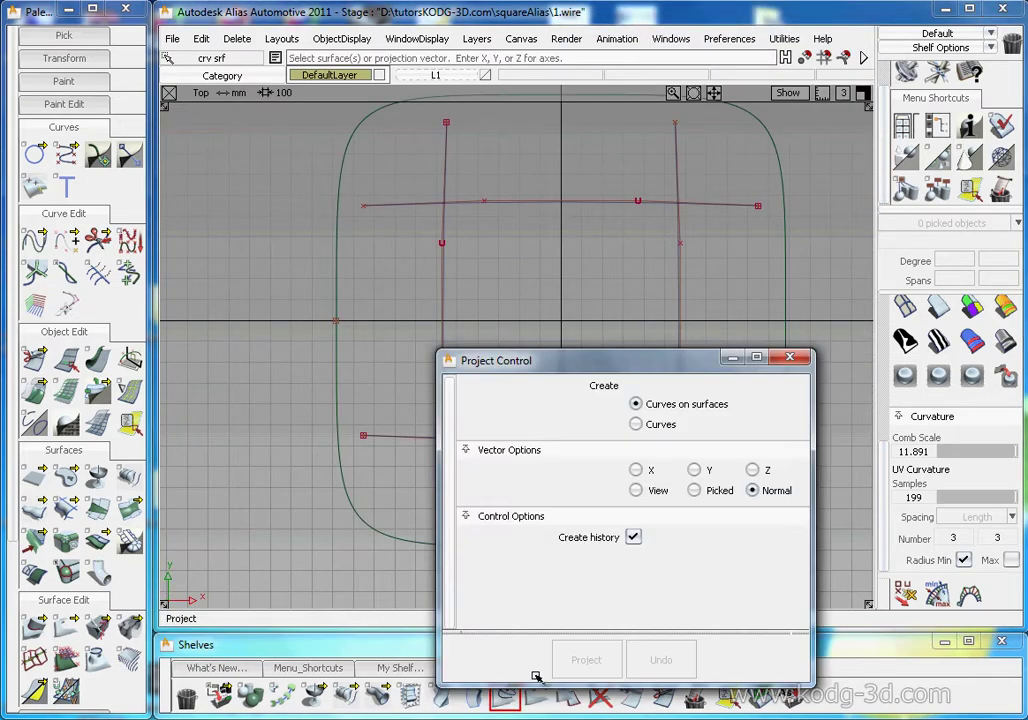
{"action": "left_click", "coordinate": [636, 490]}
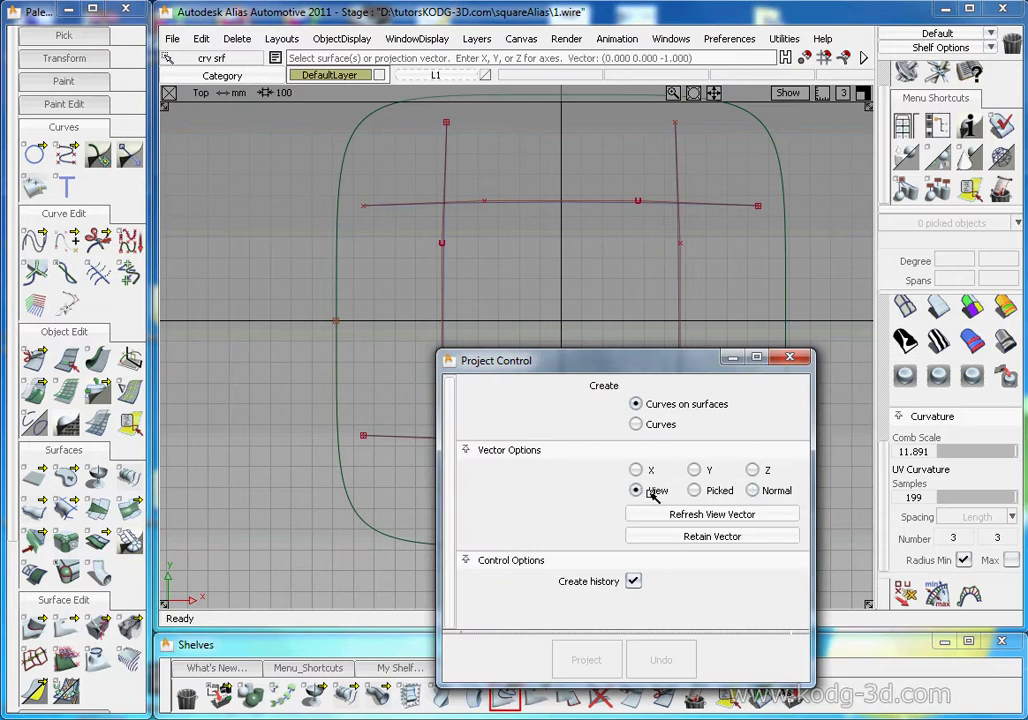
{"action": "left_click", "coordinate": [790, 358]}
{"action": "left_click", "coordinate": [785, 325]}
{"action": "key", "text": "space"}
{"action": "left_click_drag", "start_coordinate": [688, 178], "coordinate": [428, 442]}
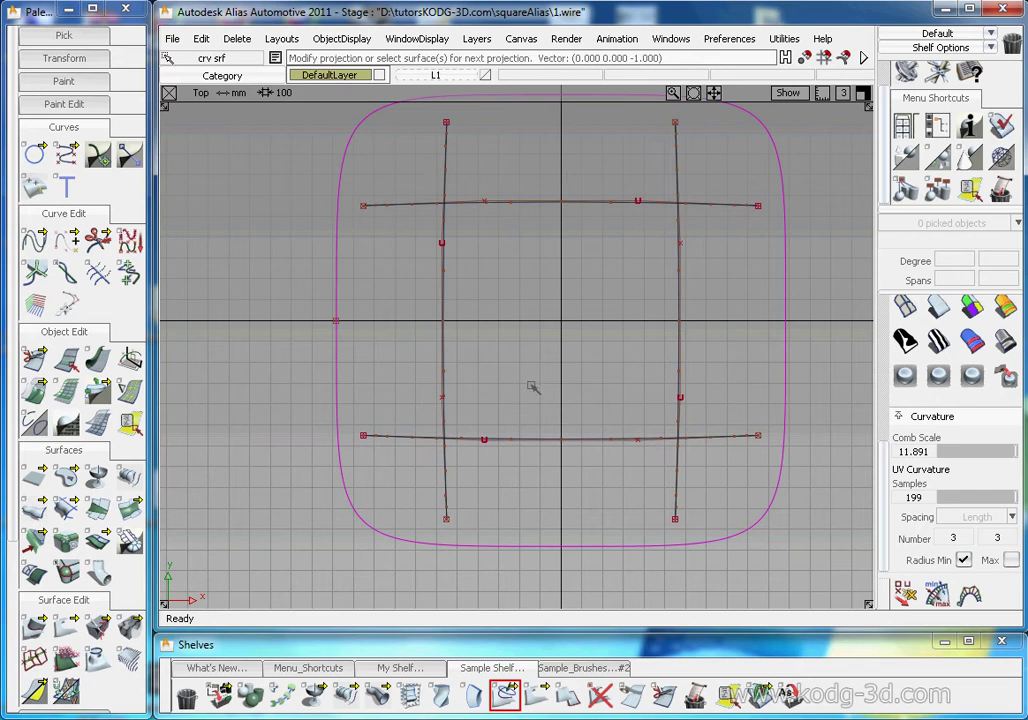
{"action": "key", "text": "F8"}
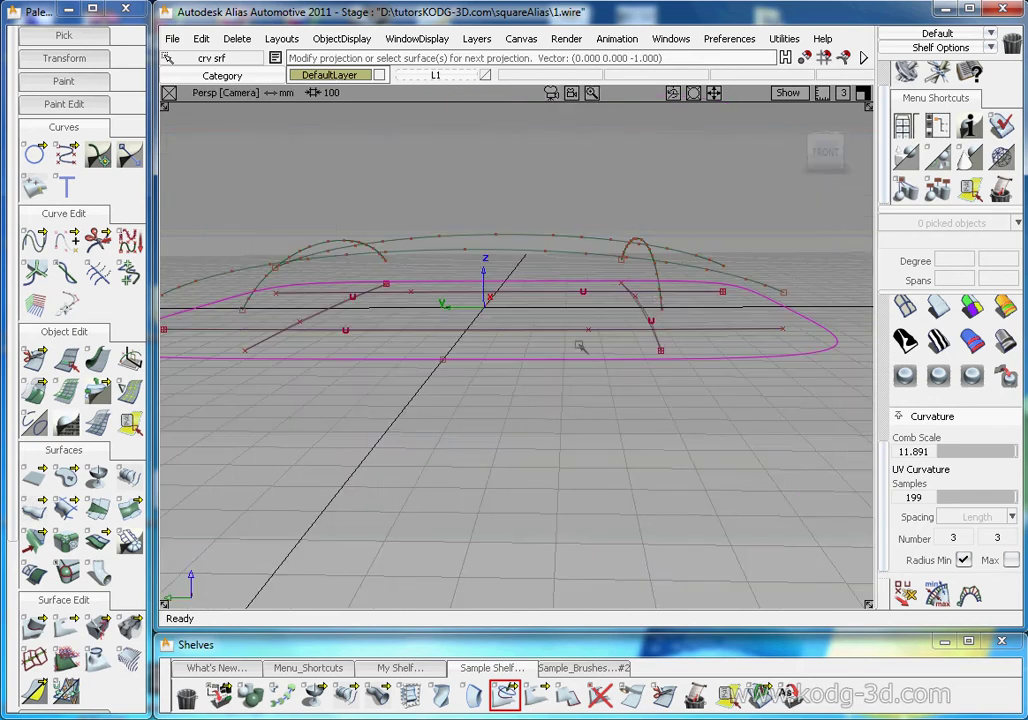
Create a Square surface from the four crossing projected curves, using the central area they enclose.
{"action": "left_click_drag", "start_coordinate": [558, 287], "coordinate": [525, 357], "text": "alt+shift"}
{"action": "left_click_drag", "start_coordinate": [600, 340], "coordinate": [660, 352], "text": "alt+shift"}
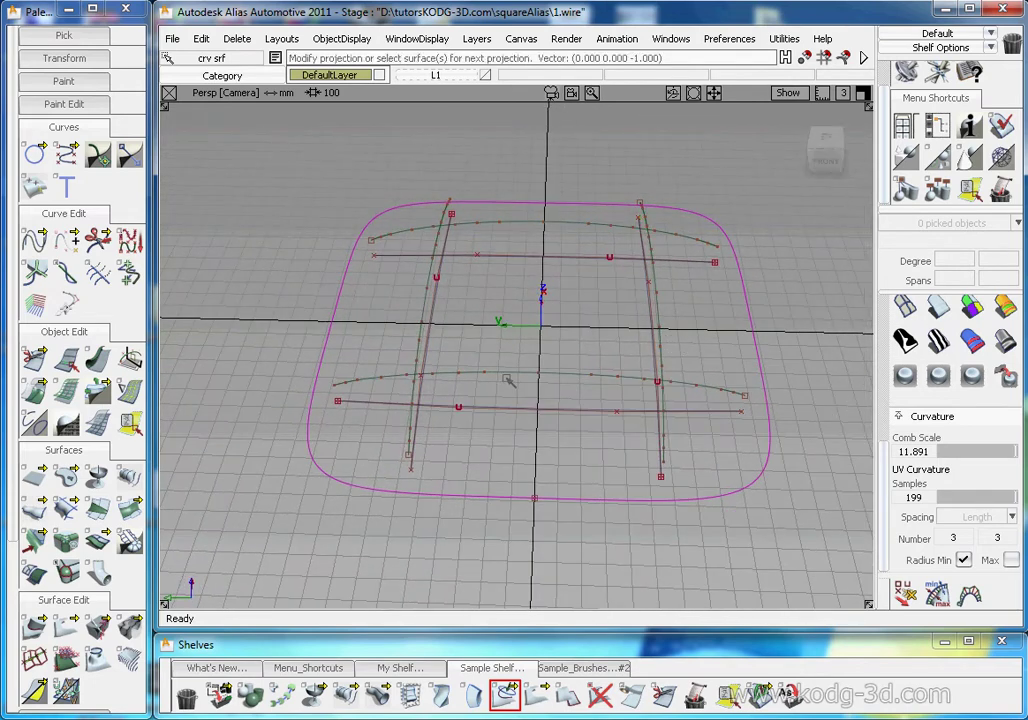
{"action": "mouse_move", "coordinate": [493, 373]}
{"action": "left_mouse_down", "text": "ctrl+shift"}
{"action": "mouse_move", "coordinate": [502, 225]}
{"action": "mouse_move", "coordinate": [475, 469]}
{"action": "mouse_move", "coordinate": [546, 360]}
{"action": "mouse_move", "coordinate": [638, 268]}
{"action": "mouse_move", "coordinate": [569, 371]}
{"action": "mouse_move", "coordinate": [457, 321]}
{"action": "mouse_move", "coordinate": [509, 337]}
{"action": "mouse_move", "coordinate": [565, 332]}
{"action": "mouse_move", "coordinate": [520, 330]}
{"action": "mouse_move", "coordinate": [546, 252]}
{"action": "mouse_move", "coordinate": [522, 275]}
{"action": "mouse_move", "coordinate": [560, 277]}
{"action": "left_mouse_up", "text": "ctrl+shift"}
{"action": "right_click_drag", "start_coordinate": [560, 277], "coordinate": [592, 264], "text": "alt+shift"}
{"action": "left_click_drag", "start_coordinate": [512, 291], "coordinate": [436, 241], "text": "alt+shift"}
{"action": "left_click_drag", "start_coordinate": [428, 294], "coordinate": [546, 381], "text": "alt+shift"}
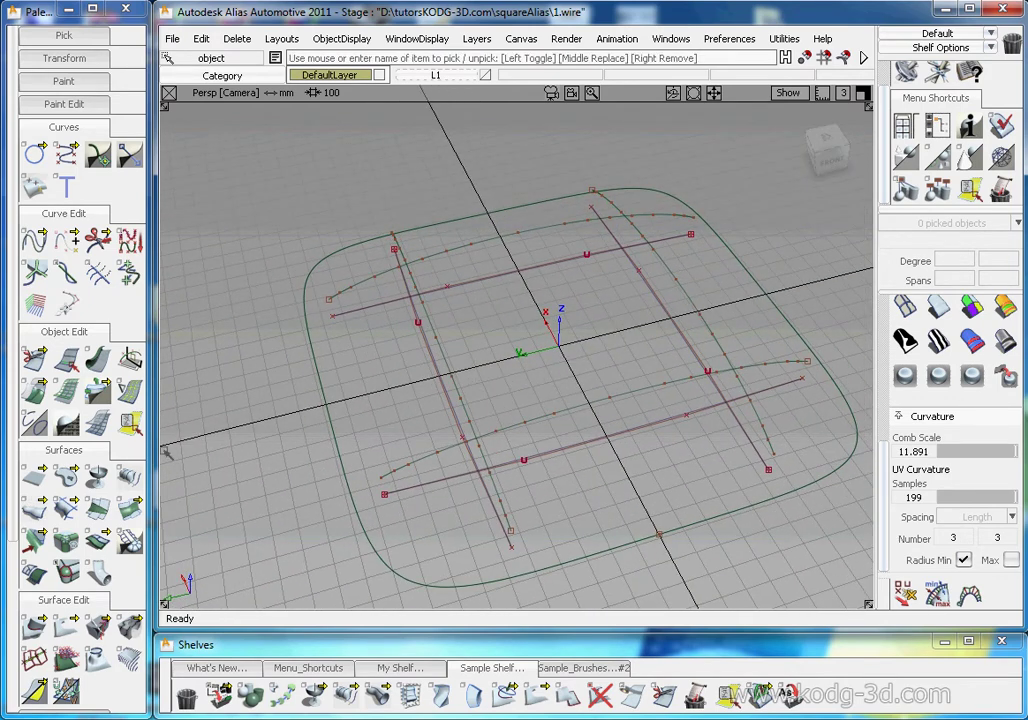
{"action": "left_click", "coordinate": [65, 508]}
{"action": "left_click", "coordinate": [425, 305]}
{"action": "left_click", "coordinate": [510, 232]}
{"action": "left_click", "coordinate": [650, 249]}
{"action": "left_click", "coordinate": [655, 382]}
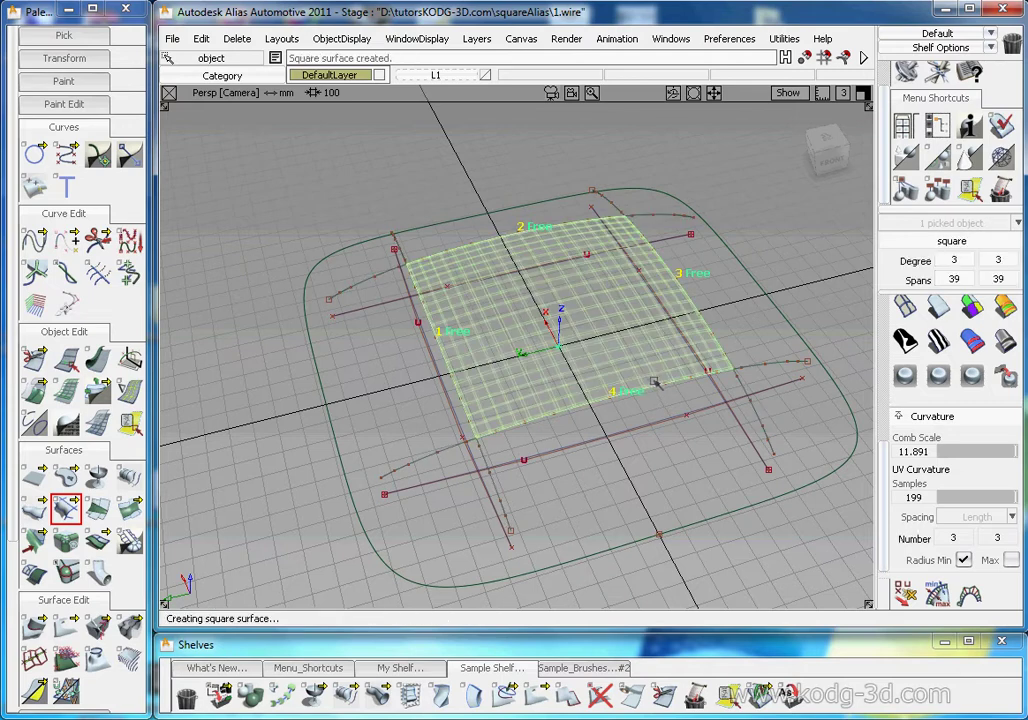
Enable Explicit Control for the square surface and set its U and V degree to 4.
{"action": "left_click_drag", "start_coordinate": [632, 368], "coordinate": [894, 196], "text": "alt+shift"}
{"action": "double_click", "coordinate": [66, 509]}
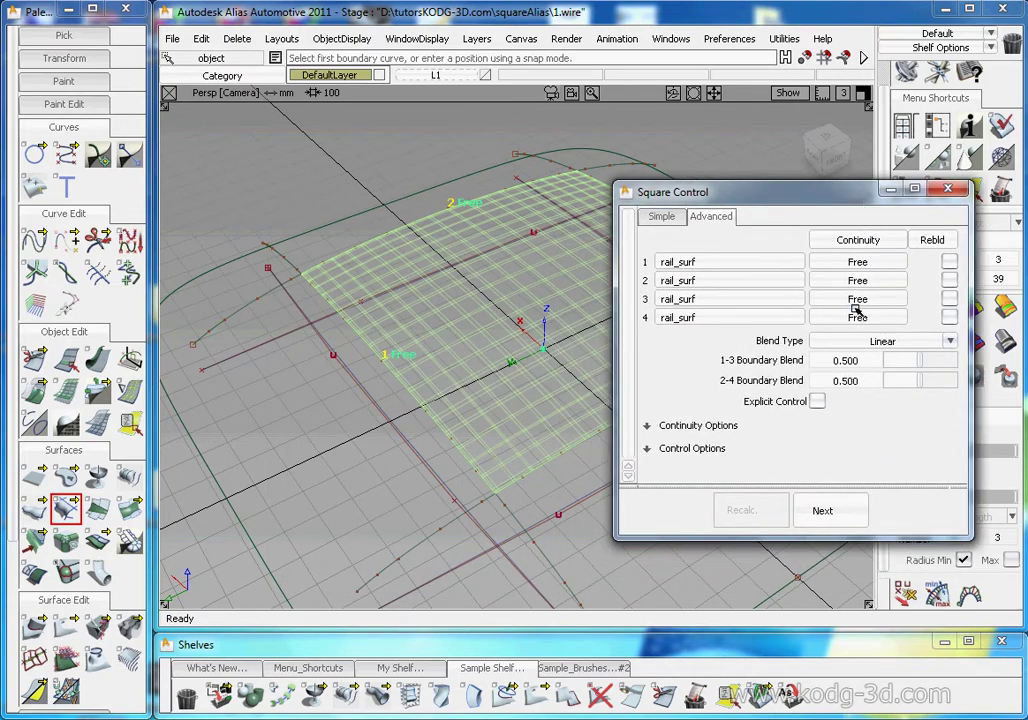
{"action": "left_click", "coordinate": [815, 402]}
{"action": "left_click_drag", "start_coordinate": [813, 197], "coordinate": [856, 39]}
{"action": "left_click", "coordinate": [746, 264]}
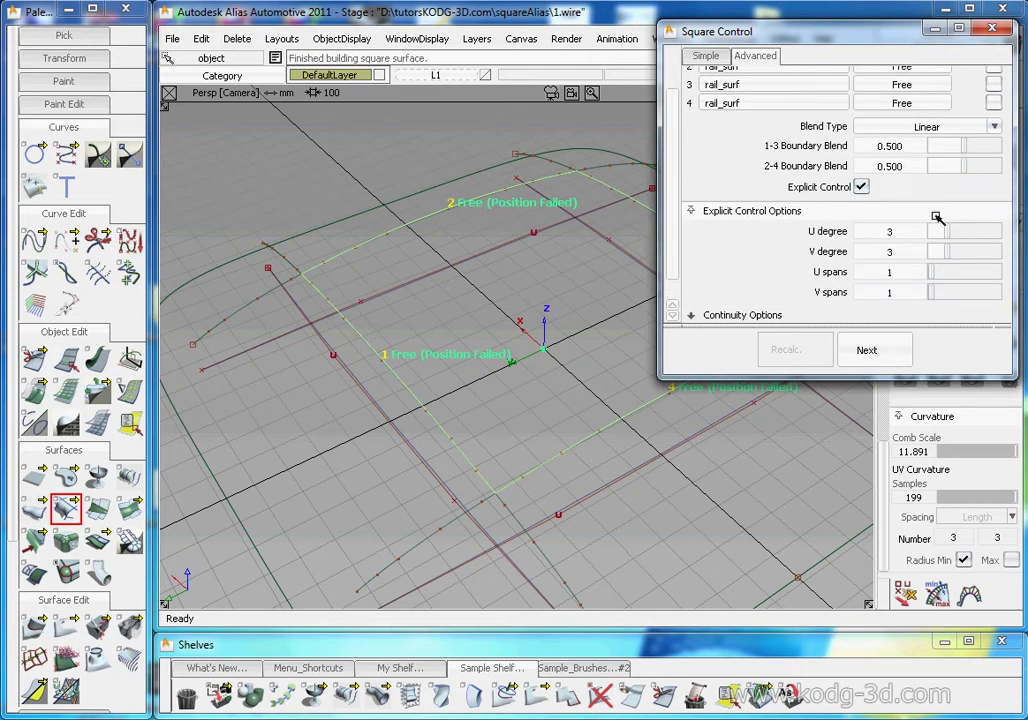
{"action": "left_click_drag", "start_coordinate": [943, 232], "coordinate": [960, 252]}
{"action": "left_click_drag", "start_coordinate": [703, 35], "coordinate": [472, 87]}
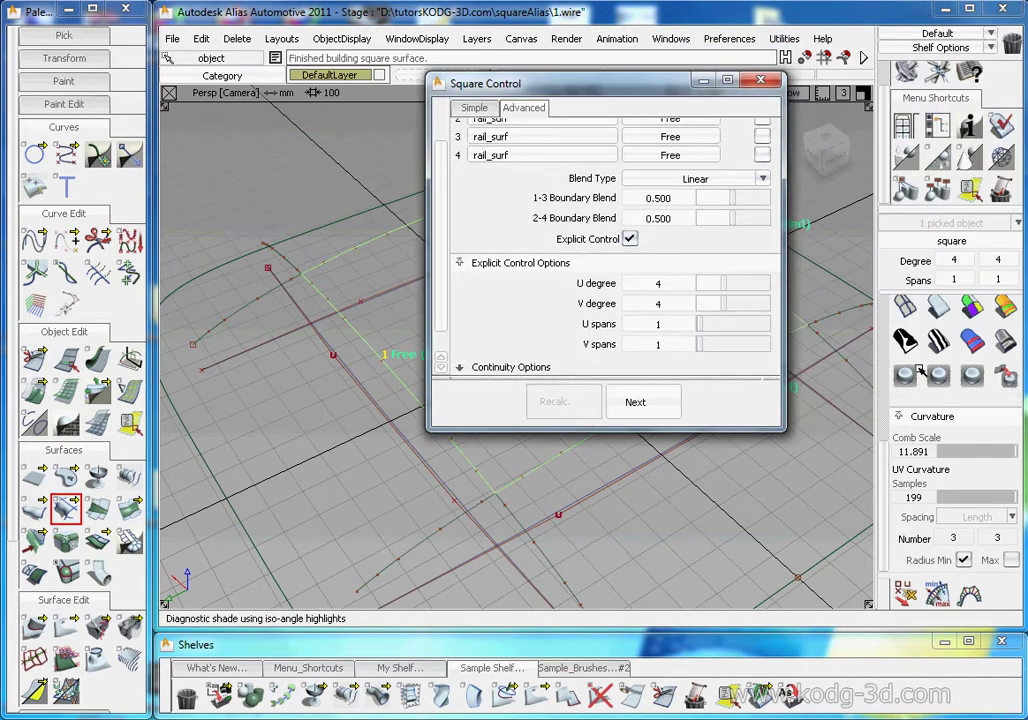
Display the square surface's CVs and hull, and turn on rebuild for all four boundary curves.
{"action": "scroll", "coordinate": [979, 320], "scroll_direction": "up", "scroll_amount": 3}
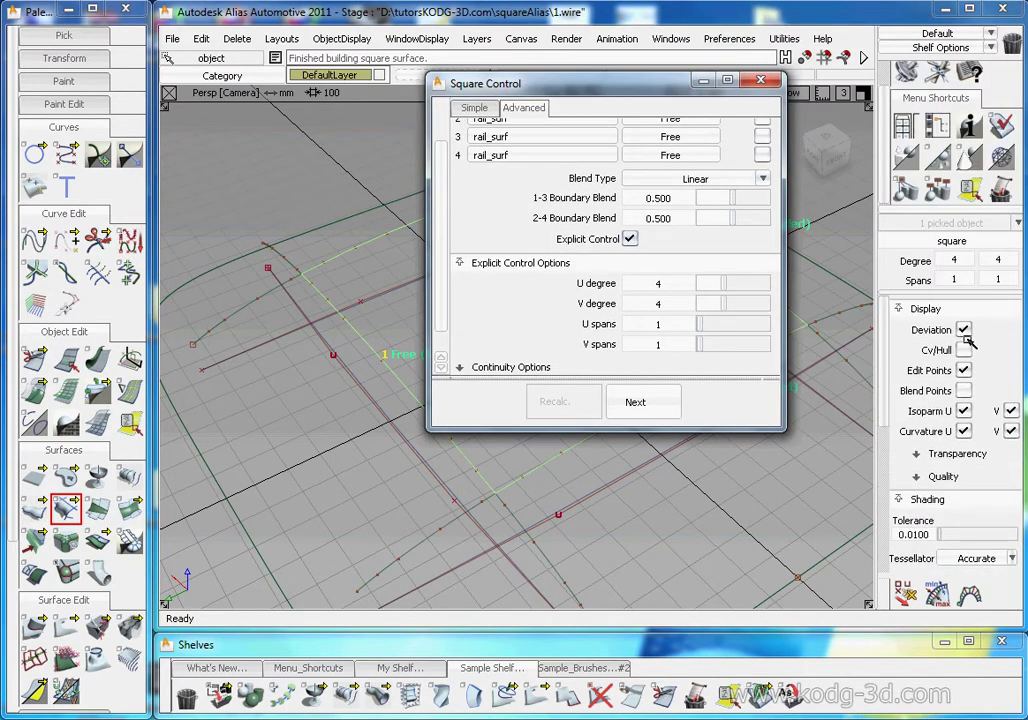
{"action": "left_click_drag", "start_coordinate": [599, 90], "coordinate": [745, 459]}
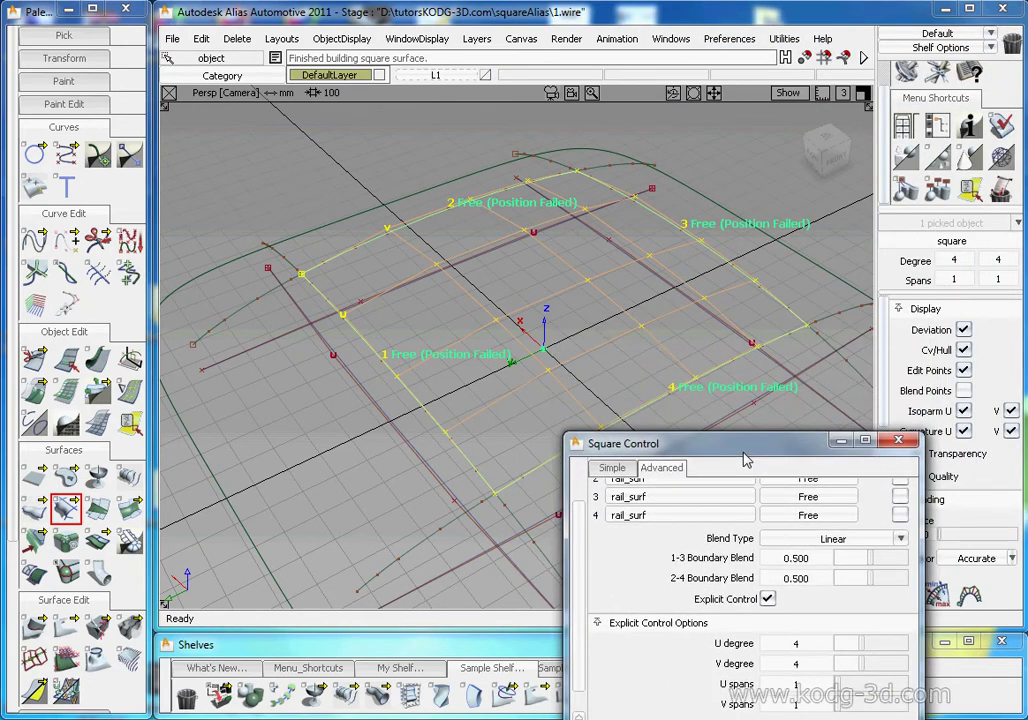
{"action": "scroll", "coordinate": [845, 558], "scroll_direction": "up", "scroll_amount": 2}
{"action": "left_click", "coordinate": [899, 569]}
{"action": "left_click", "coordinate": [899, 550]}
{"action": "left_click", "coordinate": [899, 531]}
{"action": "left_click", "coordinate": [899, 513]}
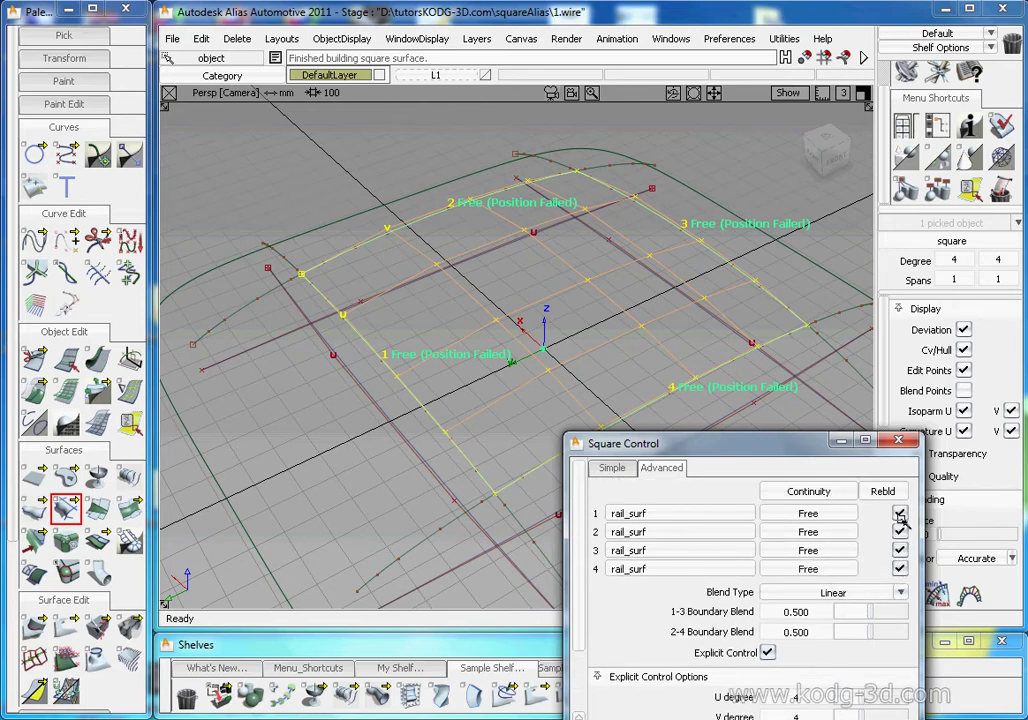
Lower the square surface's U and V degree to 3 and inspect its hull from different angles.
{"action": "left_click_drag", "start_coordinate": [795, 445], "coordinate": [512, 509]}
{"action": "left_click_drag", "start_coordinate": [677, 294], "coordinate": [573, 482], "text": "alt+shift"}
{"action": "left_click", "coordinate": [585, 719]}
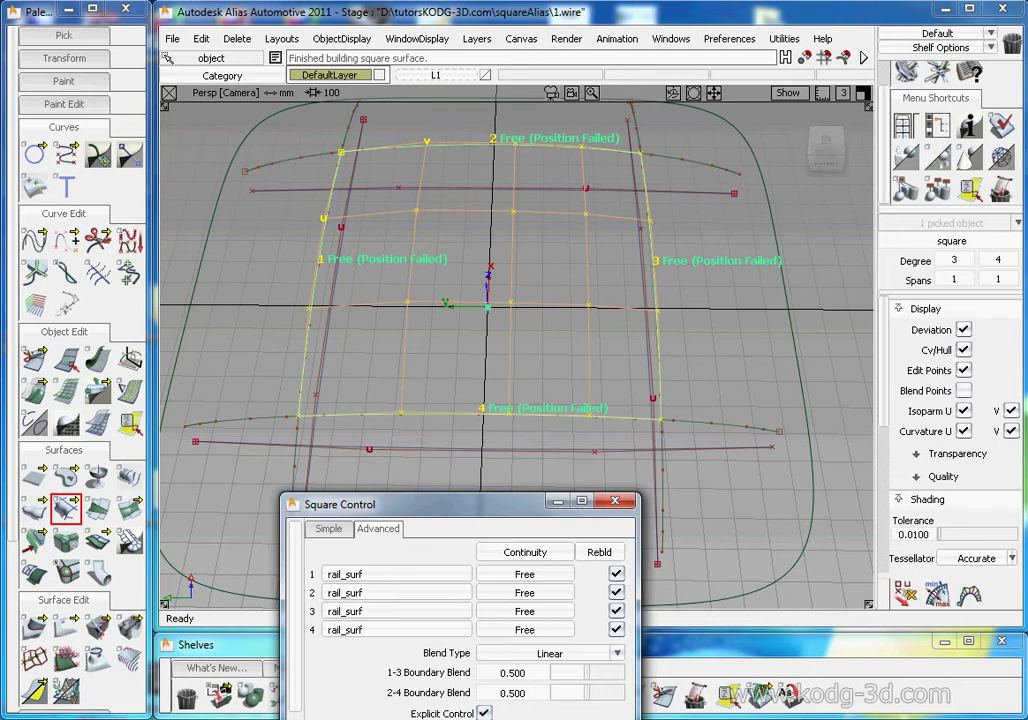
{"action": "left_click_drag", "start_coordinate": [476, 238], "coordinate": [650, 287], "text": "alt+shift"}
{"action": "left_click_drag", "start_coordinate": [340, 504], "coordinate": [617, 434]}
{"action": "left_click_drag", "start_coordinate": [597, 235], "coordinate": [617, 219], "text": "alt+shift"}
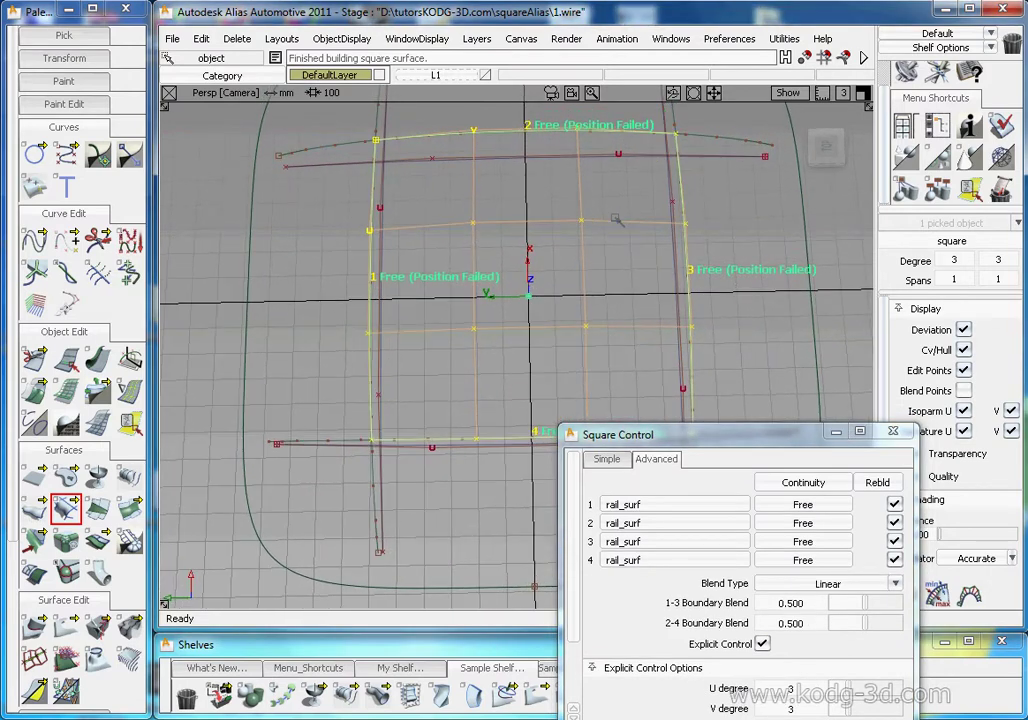
{"action": "left_click_drag", "start_coordinate": [548, 288], "coordinate": [530, 206], "text": "alt+shift"}
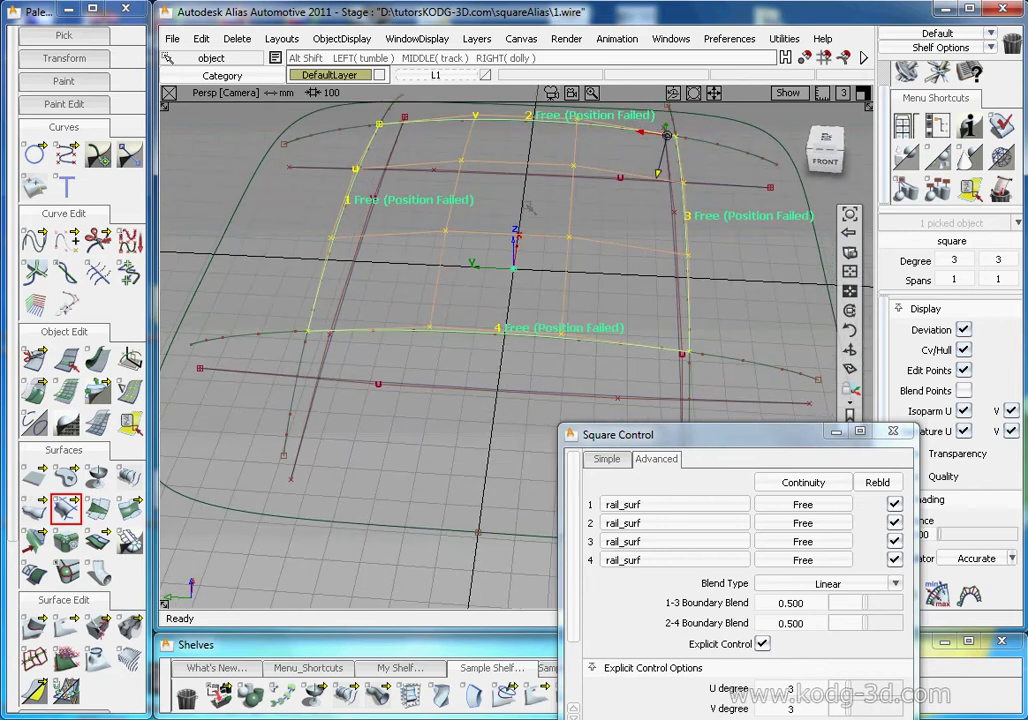
Close the square options and check the square surface with zebra stripe shading, then switch the shading off.
{"action": "left_click", "coordinate": [893, 431]}
{"action": "left_click_drag", "start_coordinate": [624, 223], "coordinate": [606, 284], "text": "ctrl+shift"}
{"action": "left_click", "coordinate": [617, 241]}
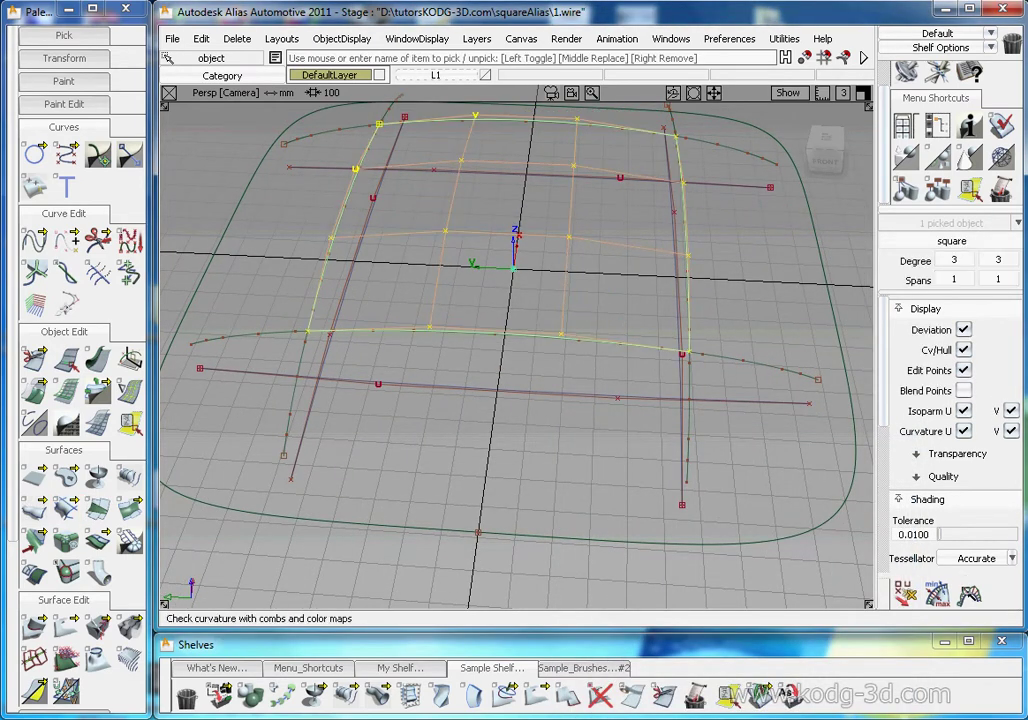
{"action": "scroll", "coordinate": [962, 475], "scroll_direction": "down", "scroll_amount": 4}
{"action": "left_click", "coordinate": [938, 480]}
{"action": "mouse_move", "coordinate": [610, 337]}
{"action": "left_mouse_down", "text": "alt+shift"}
{"action": "mouse_move", "coordinate": [698, 386]}
{"action": "mouse_move", "coordinate": [590, 308]}
{"action": "left_mouse_up", "text": "alt+shift"}
{"action": "left_click", "coordinate": [904, 443]}
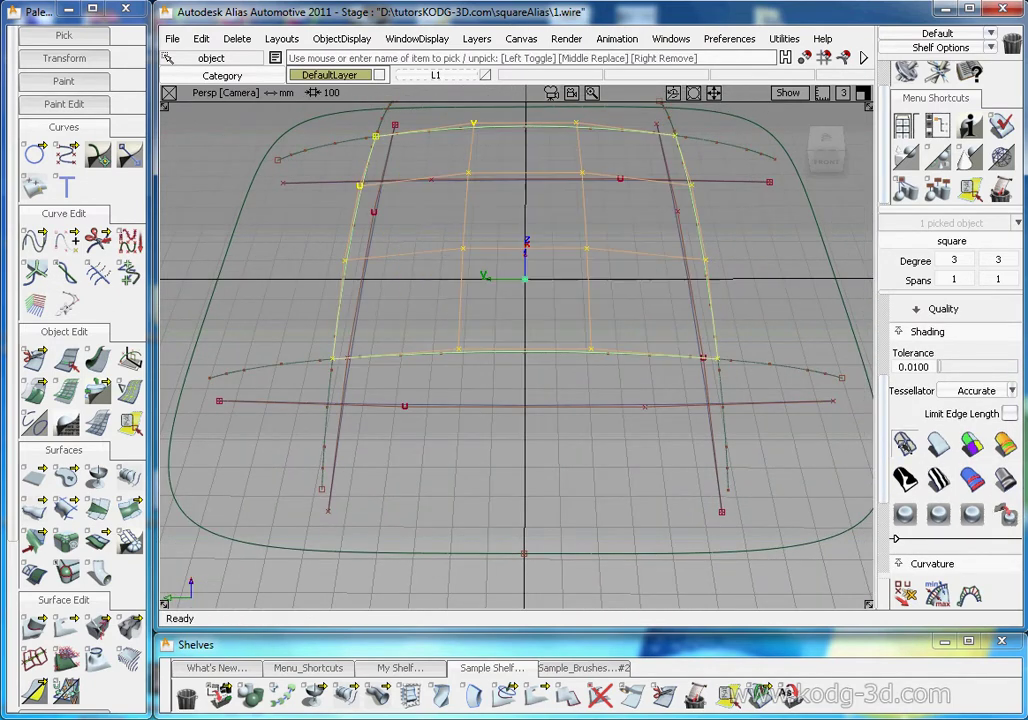
Pick the square surface and delete it, keeping the projected curves.
{"action": "left_click", "coordinate": [585, 256]}
{"action": "left_click_drag", "start_coordinate": [606, 229], "coordinate": [580, 264], "text": "ctrl+shift"}
{"action": "left_click", "coordinate": [577, 266]}
{"action": "key", "text": "Delete"}
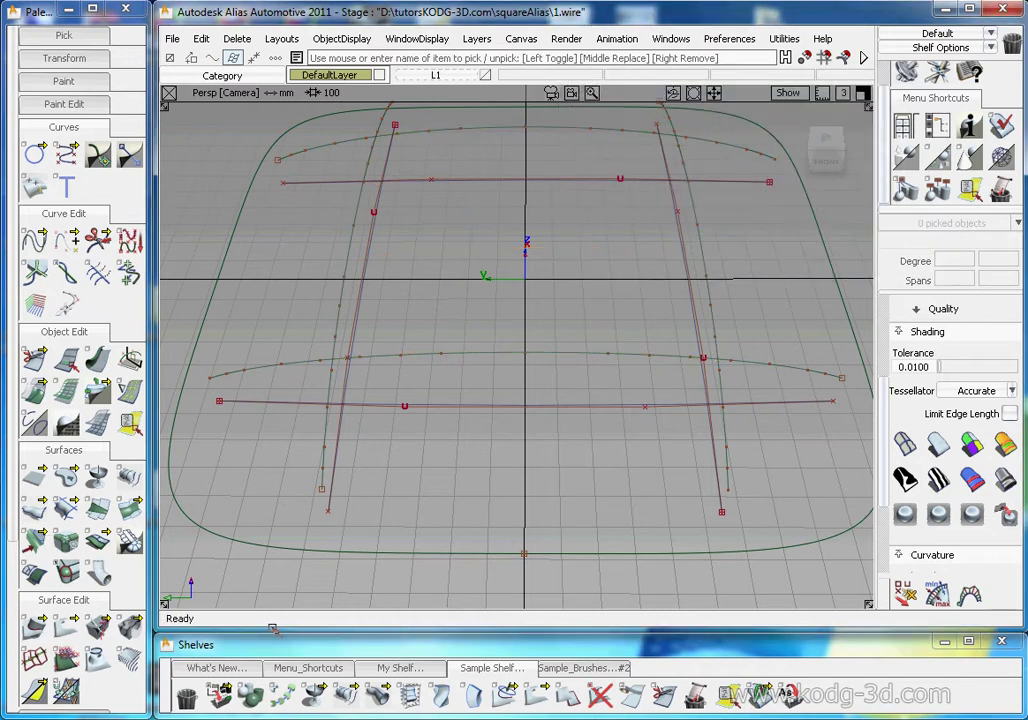
Use Trim Convert on the rounded-square surface to turn the central region enclosed by the four projected curves into its own surface.
{"action": "left_click", "coordinate": [569, 696]}
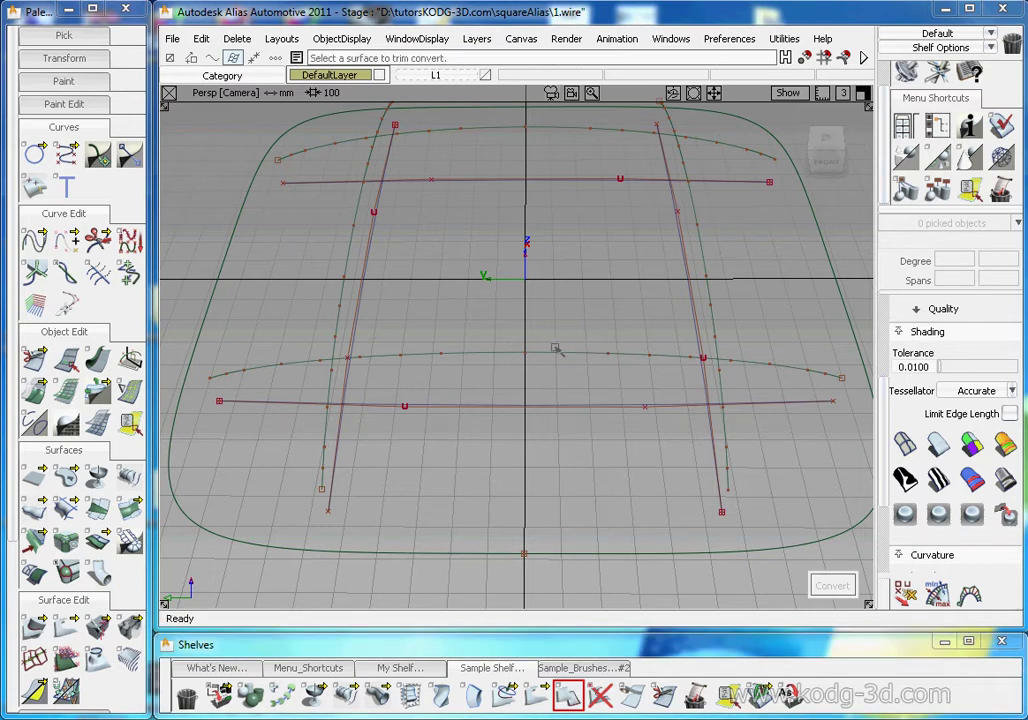
{"action": "left_click", "coordinate": [561, 355]}
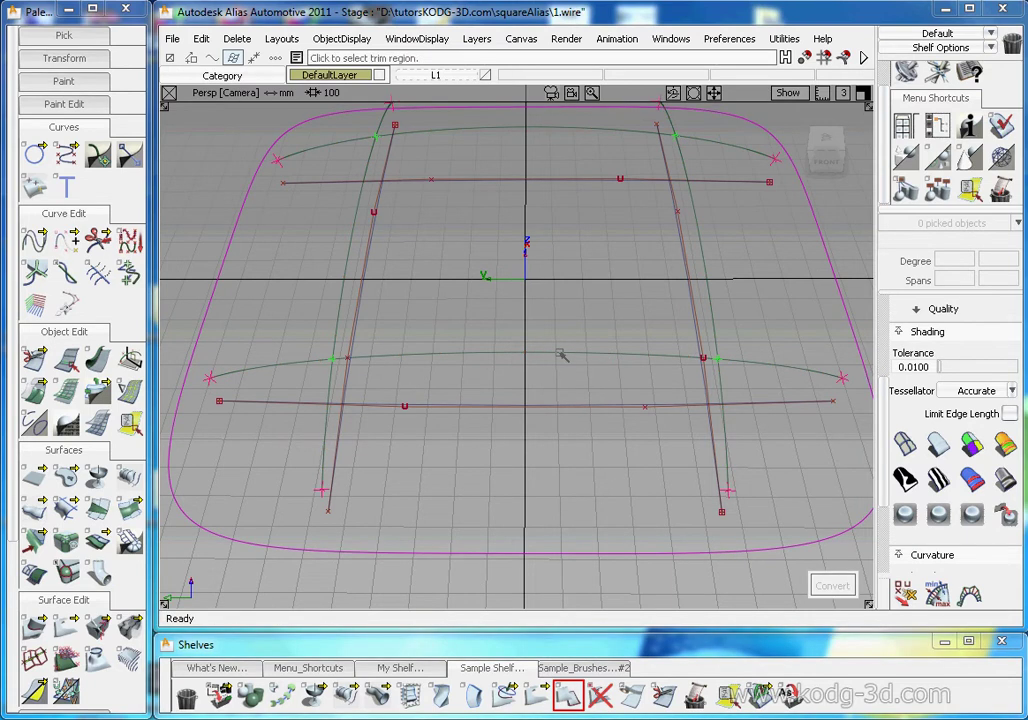
{"action": "left_click", "coordinate": [573, 271]}
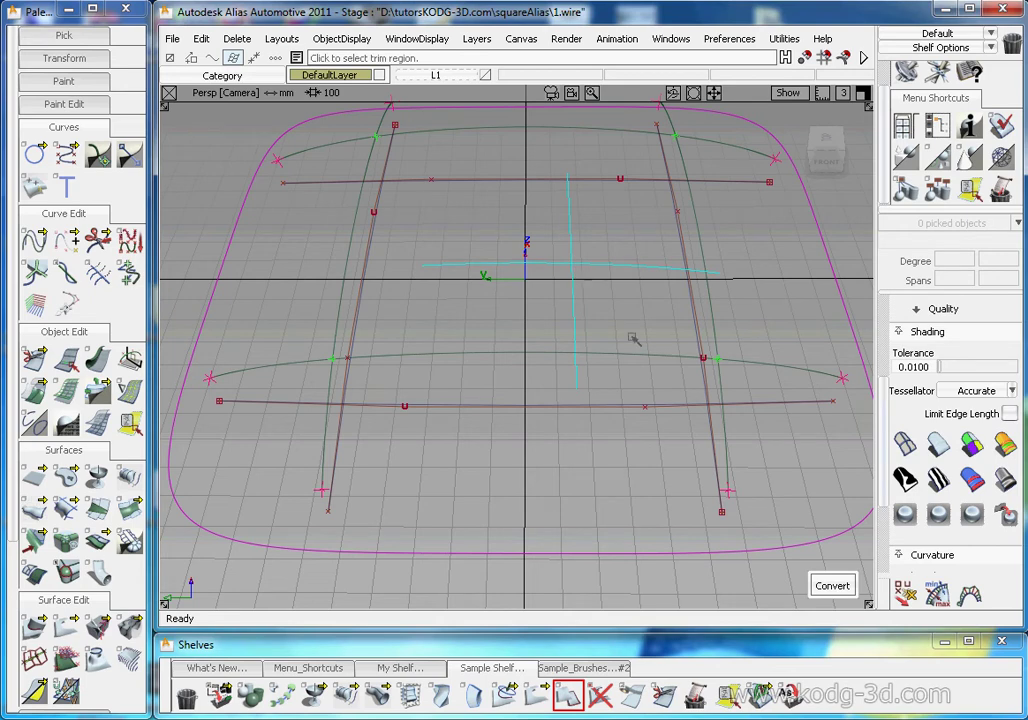
{"action": "left_click", "coordinate": [824, 582]}
{"action": "left_click_drag", "start_coordinate": [622, 322], "coordinate": [661, 337], "text": "alt+shift"}
Review the Trim Convert control options and examine the converted surface's CV layout and edges.
{"action": "double_click", "coordinate": [569, 695]}
{"action": "left_click_drag", "start_coordinate": [737, 350], "coordinate": [213, 57]}
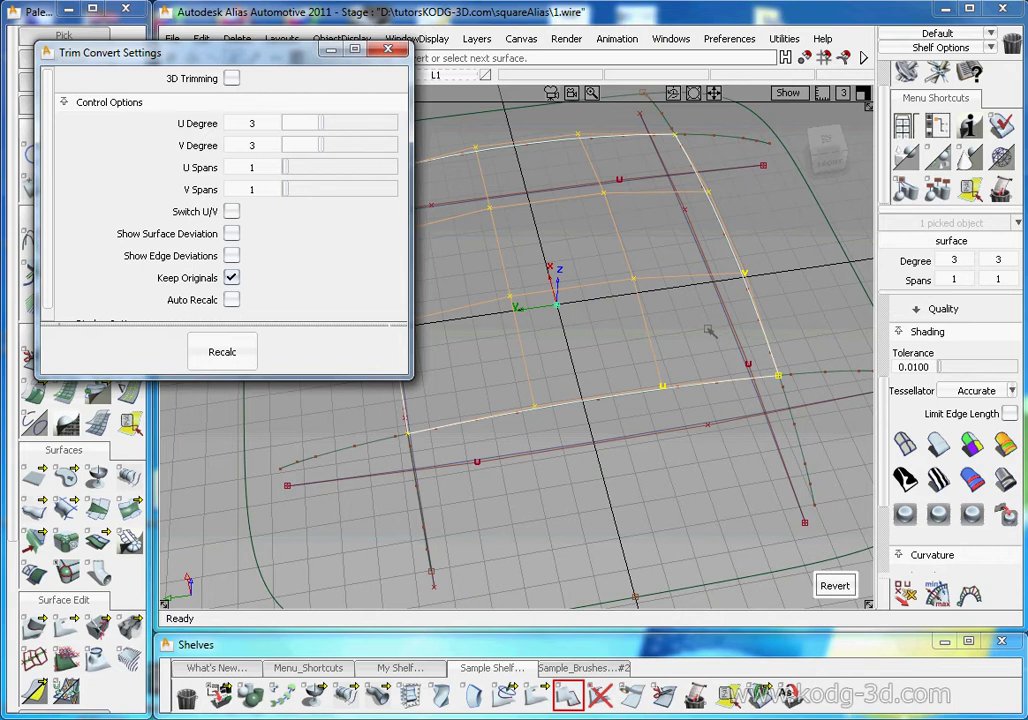
{"action": "left_click_drag", "start_coordinate": [647, 323], "coordinate": [665, 374], "text": "alt+shift"}
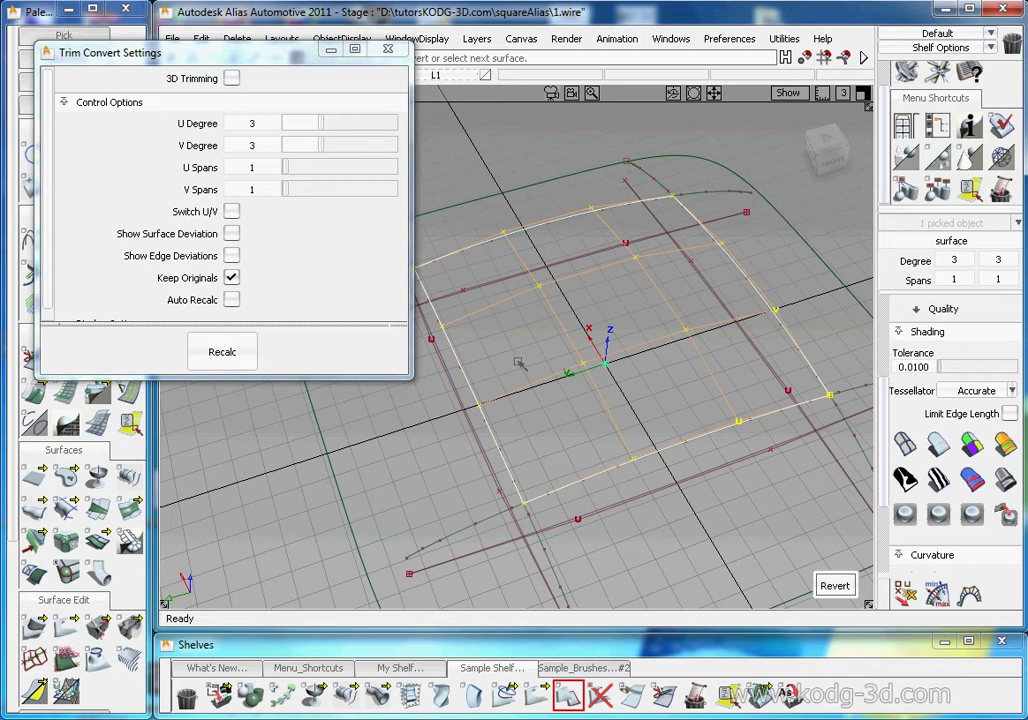
{"action": "mouse_move", "coordinate": [712, 326]}
{"action": "left_mouse_down", "text": "alt+shift"}
{"action": "mouse_move", "coordinate": [700, 330]}
{"action": "mouse_move", "coordinate": [668, 289]}
{"action": "left_mouse_up", "text": "alt+shift"}
{"action": "right_click_drag", "start_coordinate": [668, 289], "coordinate": [690, 291], "text": "alt+shift"}
{"action": "middle_click_drag", "start_coordinate": [690, 291], "coordinate": [675, 330], "text": "alt+shift"}
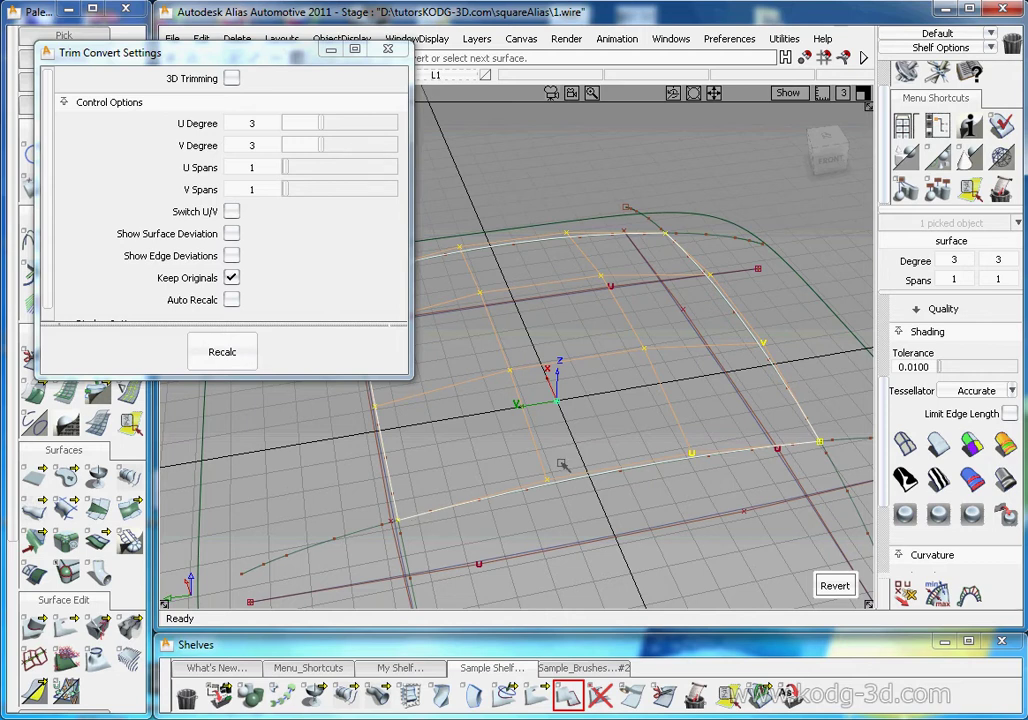
{"action": "left_click_drag", "start_coordinate": [617, 432], "coordinate": [550, 406], "text": "alt+shift"}
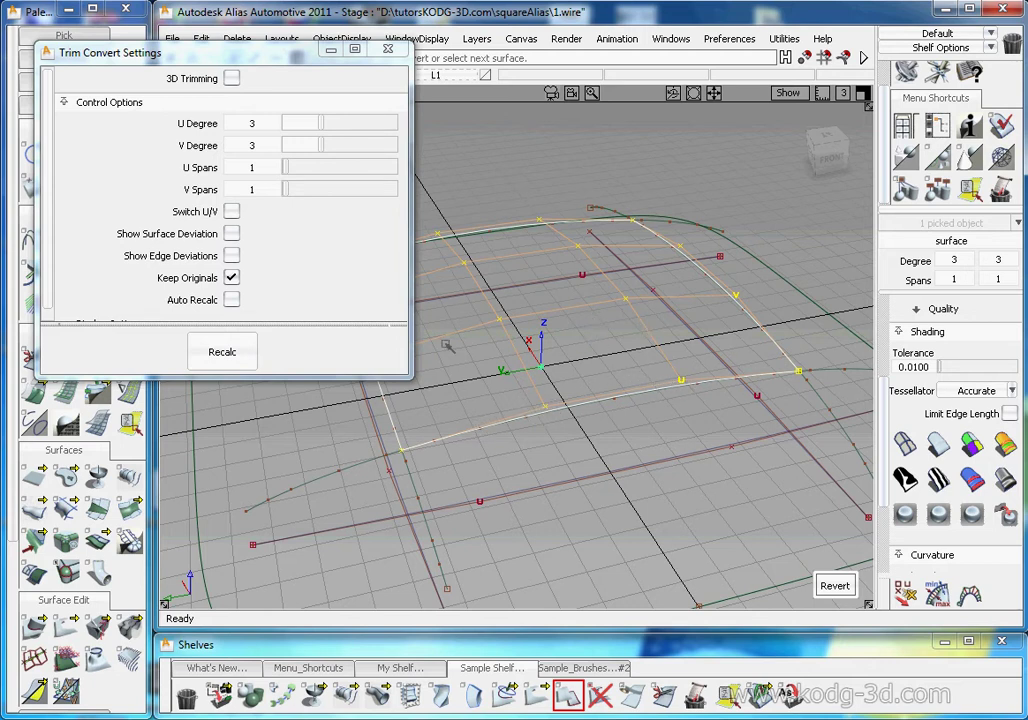
Revert the trim conversion, convert the central region again and leave the tool.
{"action": "left_click", "coordinate": [834, 585]}
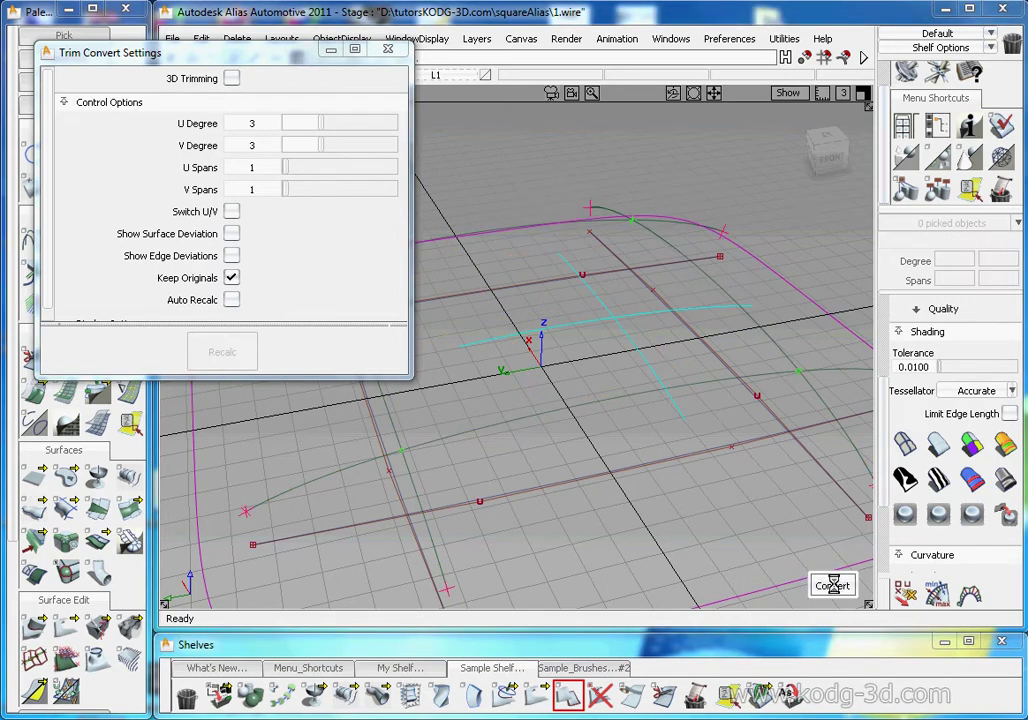
{"action": "left_click", "coordinate": [834, 585]}
{"action": "left_click", "coordinate": [630, 424]}
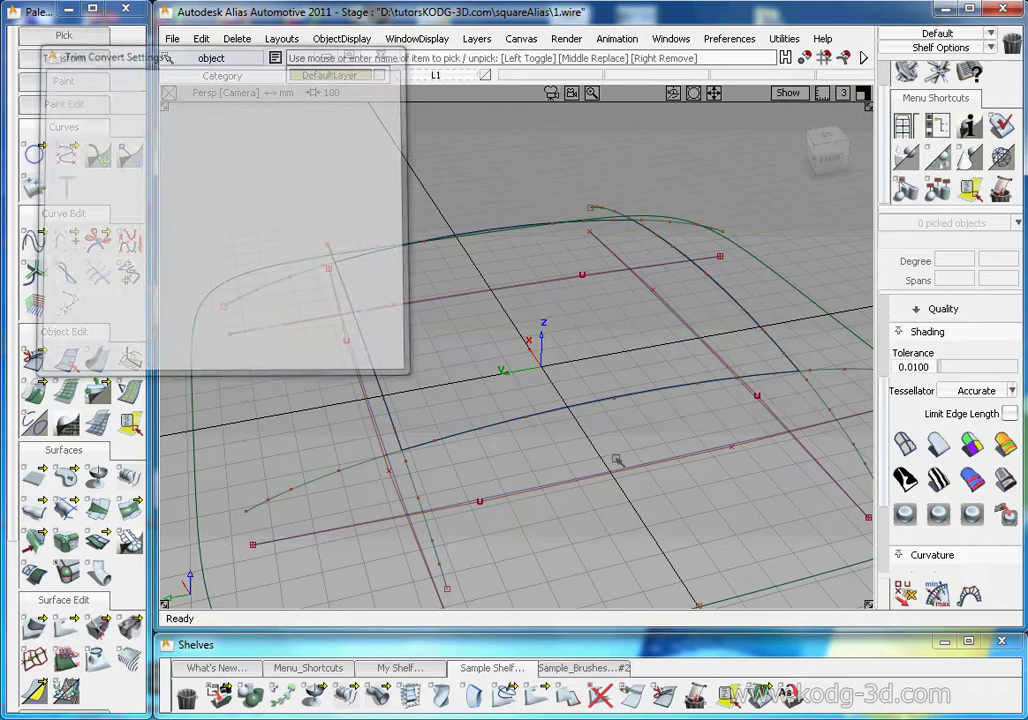
Apply zebra stripe shading to the converted central surface and examine the stripe flow from several angles.
{"action": "left_click_drag", "start_coordinate": [640, 420], "coordinate": [619, 384], "text": "alt+shift"}
{"action": "left_click", "coordinate": [624, 386]}
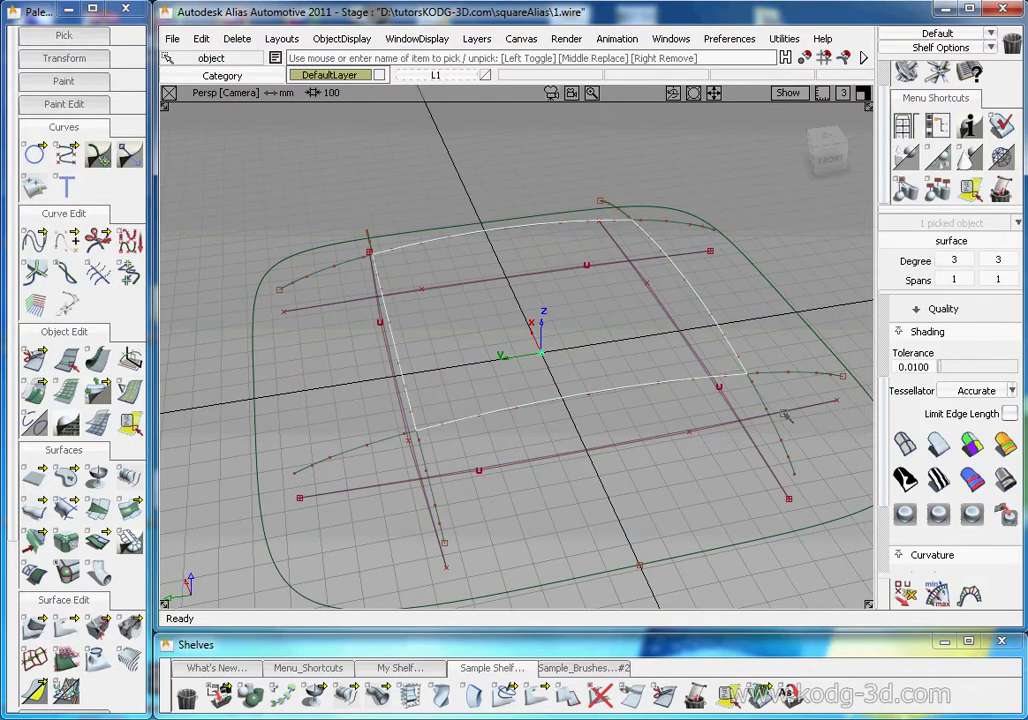
{"action": "left_click", "coordinate": [938, 480]}
{"action": "left_click_drag", "start_coordinate": [563, 303], "coordinate": [720, 412], "text": "alt+shift"}
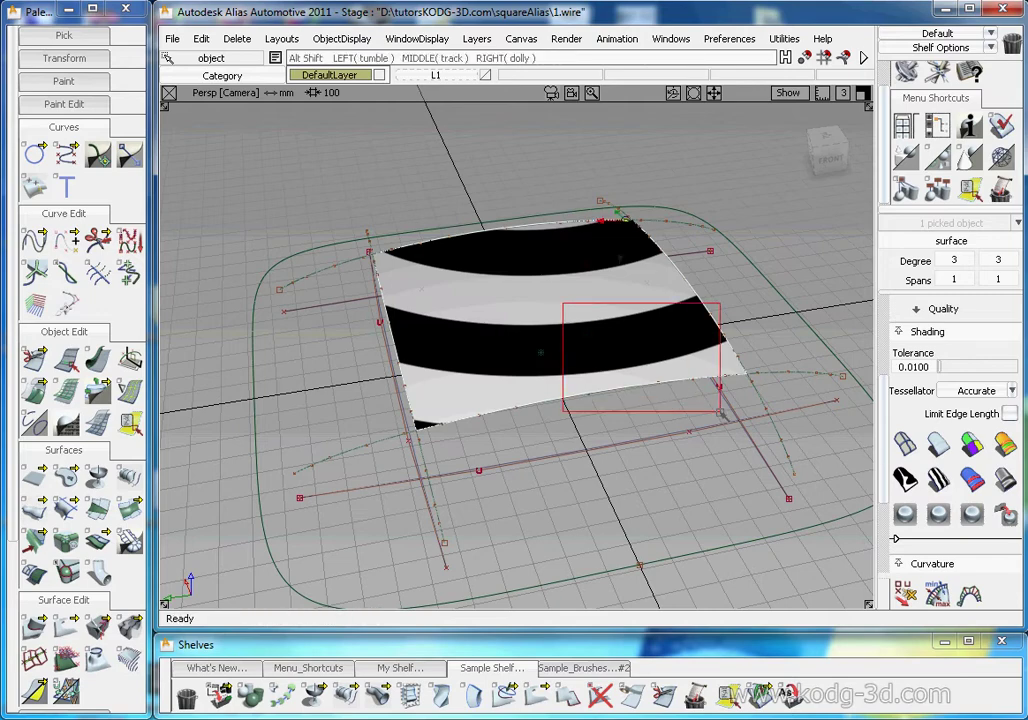
{"action": "left_click_drag", "start_coordinate": [592, 300], "coordinate": [496, 275], "text": "alt+shift"}
{"action": "mouse_move", "coordinate": [573, 281]}
{"action": "left_mouse_down", "text": "ctrl+shift"}
{"action": "mouse_move", "coordinate": [570, 384]}
{"action": "mouse_move", "coordinate": [553, 320]}
{"action": "mouse_move", "coordinate": [582, 332]}
{"action": "left_mouse_up", "text": "ctrl+shift"}
{"action": "mouse_move", "coordinate": [582, 333]}
{"action": "right_mouse_down", "text": "alt+shift"}
{"action": "mouse_move", "coordinate": [580, 321]}
{"action": "mouse_move", "coordinate": [590, 340]}
{"action": "right_mouse_up", "text": "alt+shift"}
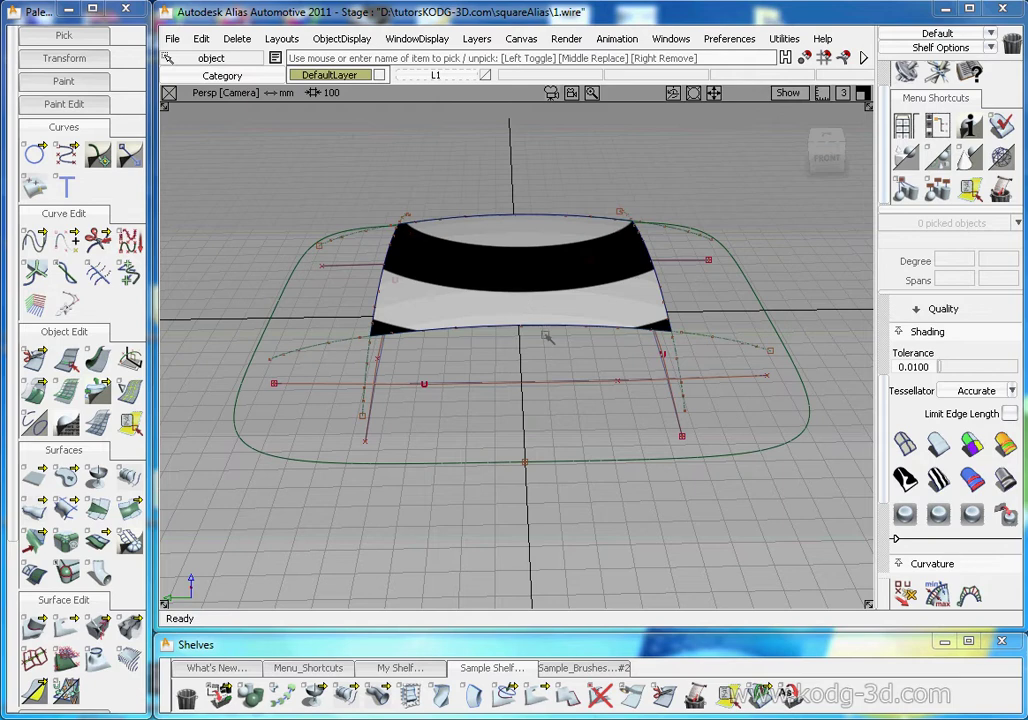
{"action": "left_click_drag", "start_coordinate": [520, 299], "coordinate": [628, 317], "text": "alt+shift"}
{"action": "right_click_drag", "start_coordinate": [628, 317], "coordinate": [560, 370], "text": "alt+shift"}
{"action": "middle_click_drag", "start_coordinate": [560, 370], "coordinate": [535, 365], "text": "alt+shift"}
{"action": "right_click_drag", "start_coordinate": [535, 365], "coordinate": [599, 285], "text": "alt+shift"}
{"action": "middle_click_drag", "start_coordinate": [599, 285], "coordinate": [512, 317], "text": "alt+shift"}
Duplicate the converted central surface as 1 copy with zero translation and rotation and unit scaling.
{"action": "left_click_drag", "start_coordinate": [574, 372], "coordinate": [576, 255], "text": "ctrl+shift"}
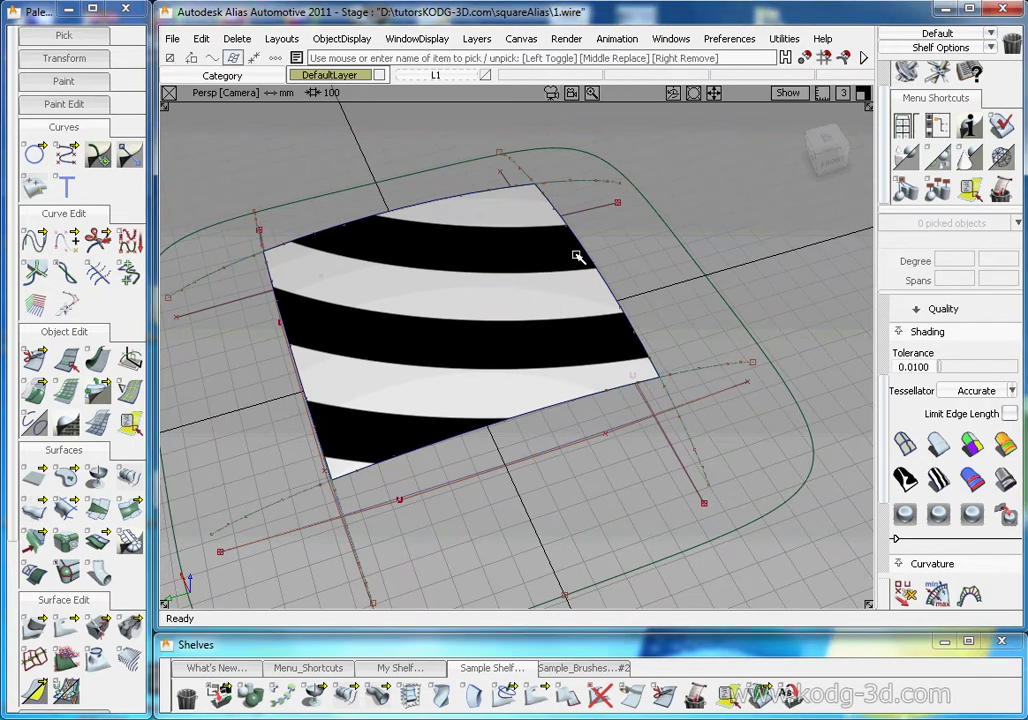
{"action": "left_click", "coordinate": [564, 282]}
{"action": "left_click", "coordinate": [549, 229]}
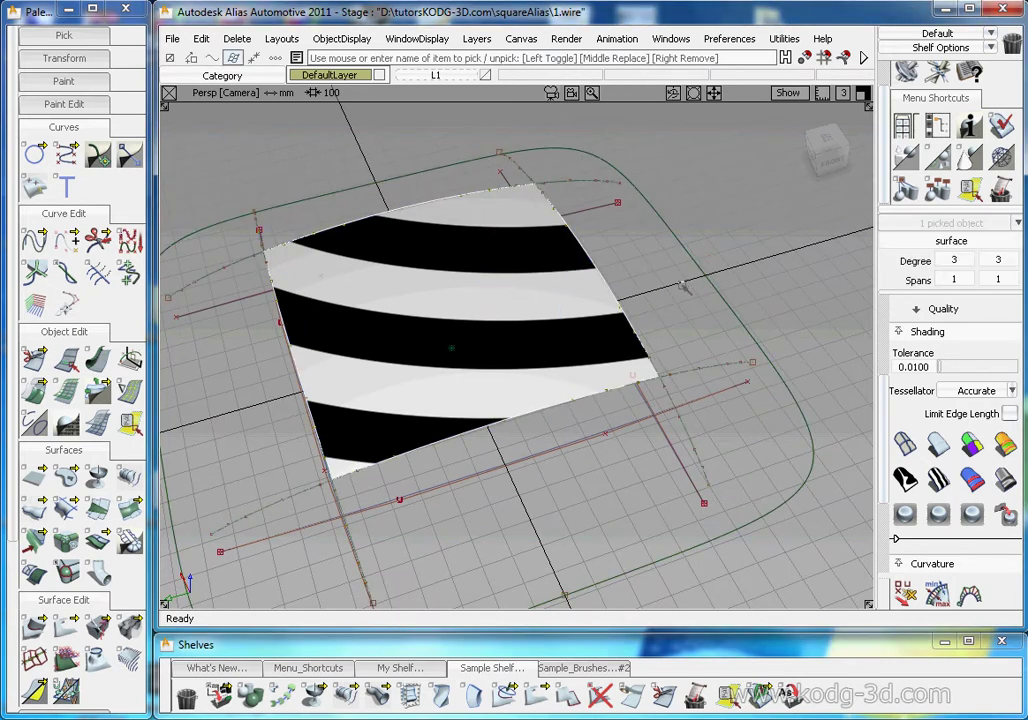
{"action": "left_click", "coordinate": [203, 40]}
{"action": "mouse_move", "coordinate": [298, 263]}
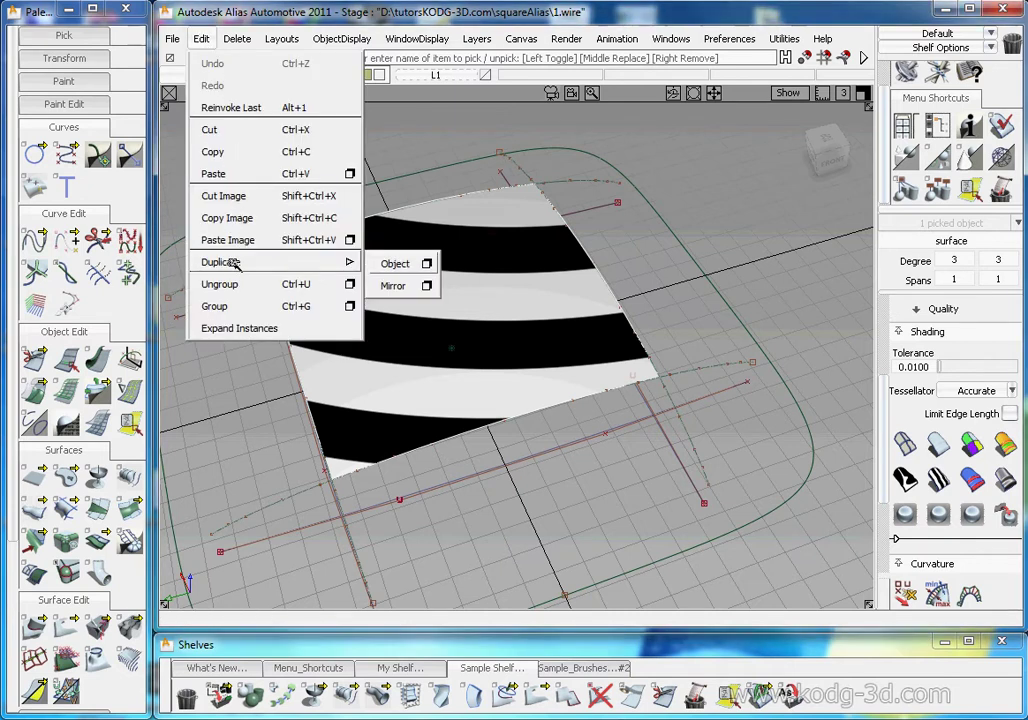
{"action": "left_click", "coordinate": [427, 263]}
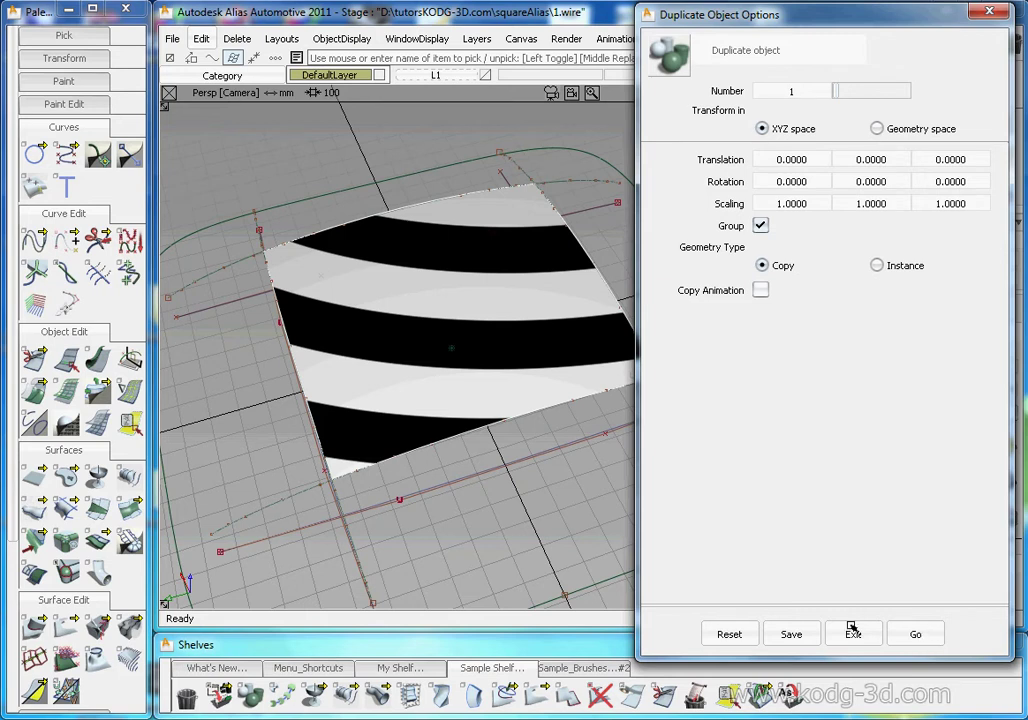
{"action": "left_click_drag", "start_coordinate": [790, 22], "coordinate": [708, 22]}
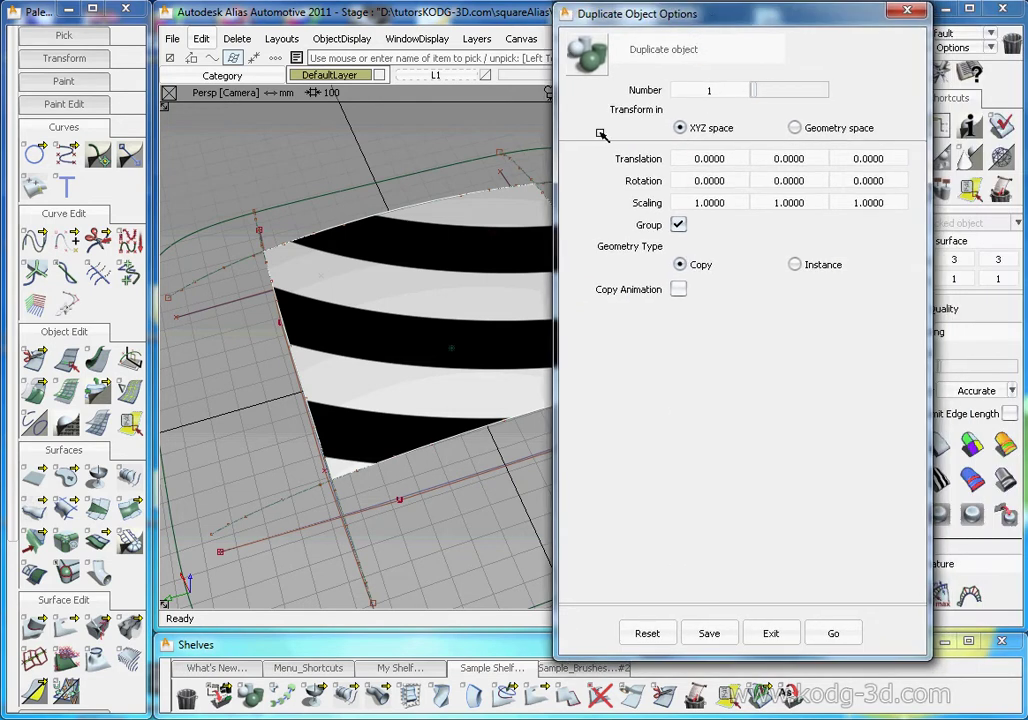
{"action": "left_click", "coordinate": [830, 632]}
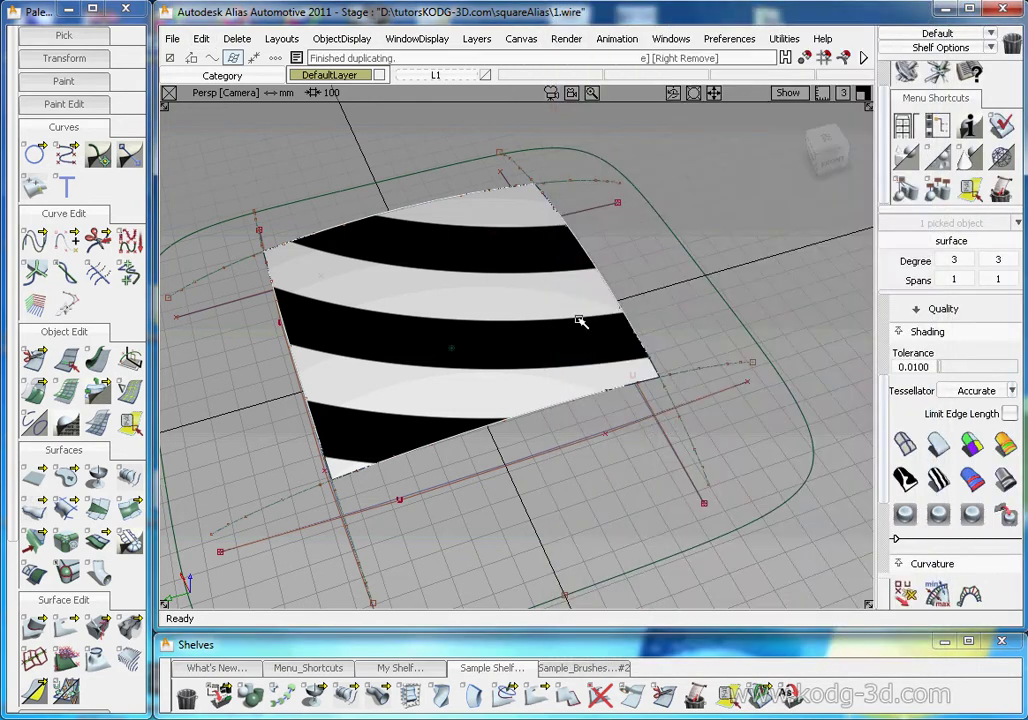
Move the picked central surface forward along the X axis, clear of the rounded-square outline.
{"action": "left_click_drag", "start_coordinate": [477, 323], "coordinate": [590, 393]}
{"action": "left_click_drag", "start_coordinate": [649, 411], "coordinate": [709, 488]}
{"action": "right_click_drag", "start_coordinate": [693, 354], "coordinate": [621, 405], "text": "alt+shift"}
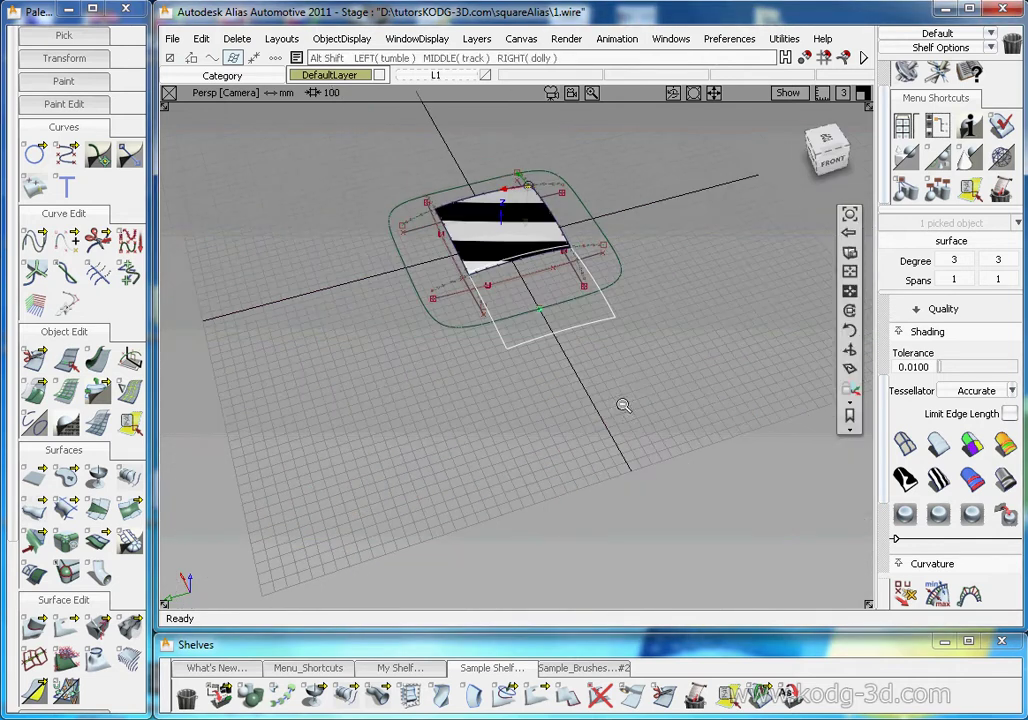
{"action": "middle_click_drag", "start_coordinate": [632, 374], "coordinate": [622, 393], "text": "alt+shift"}
{"action": "left_click_drag", "start_coordinate": [560, 351], "coordinate": [634, 491]}
{"action": "left_click_drag", "start_coordinate": [653, 372], "coordinate": [628, 415], "text": "ctrl+shift"}
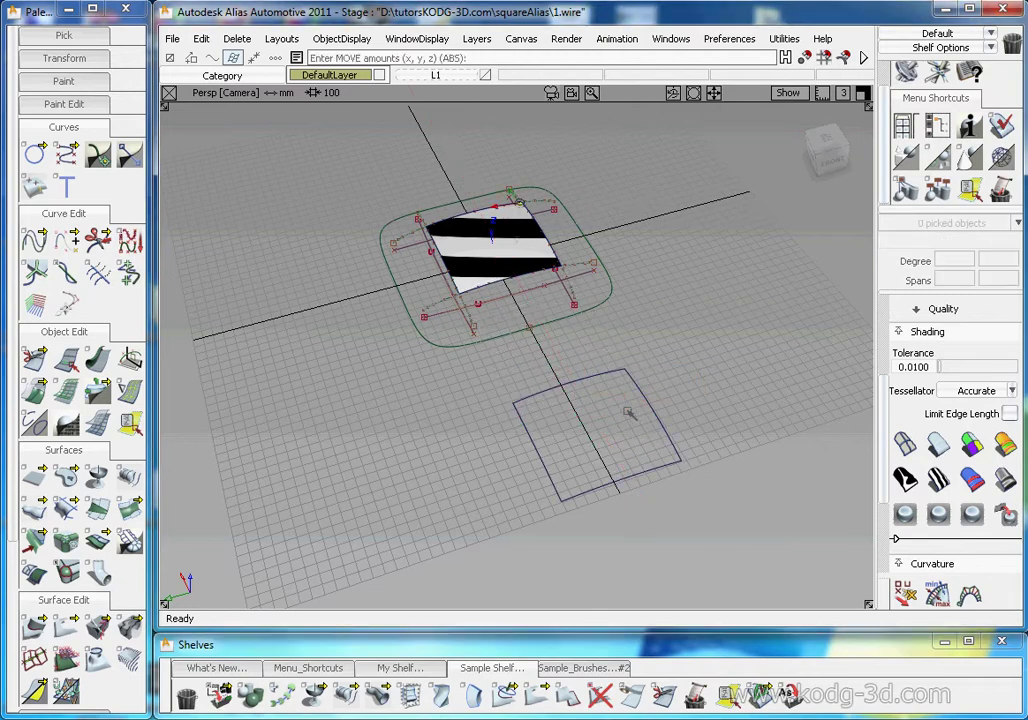
Pick the central surface copy in front of the rounded-square outline and duplicate it in place.
{"action": "middle_click_drag", "start_coordinate": [613, 334], "coordinate": [576, 307], "text": "alt+shift"}
{"action": "left_click_drag", "start_coordinate": [576, 307], "coordinate": [452, 270], "text": "alt+shift"}
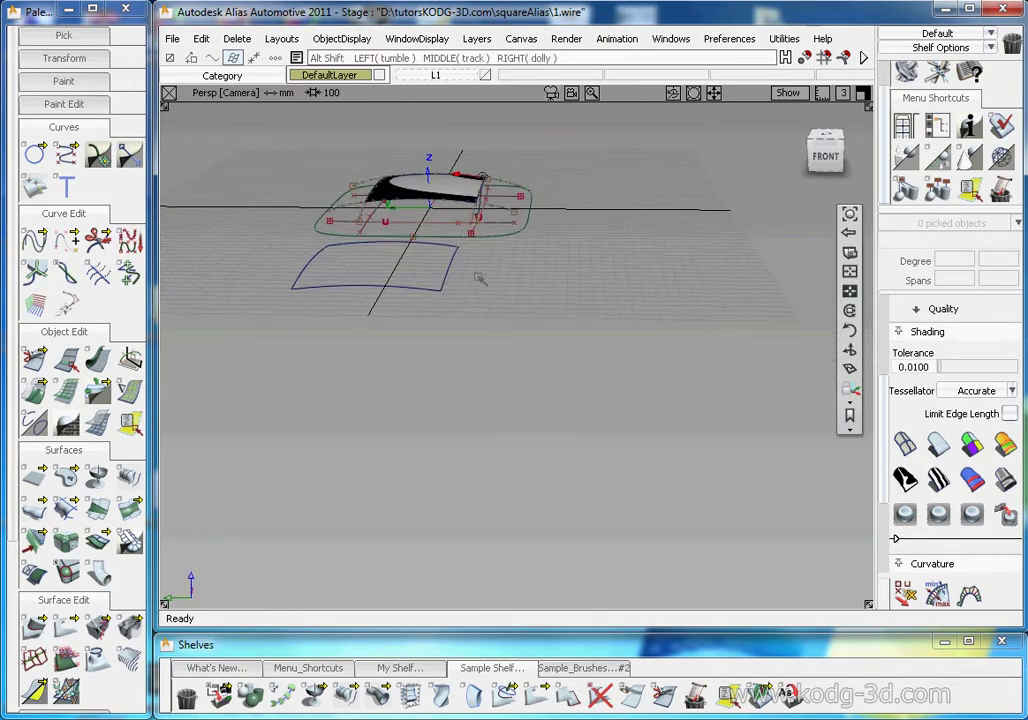
{"action": "right_click_drag", "start_coordinate": [480, 278], "coordinate": [535, 273], "text": "alt+shift"}
{"action": "middle_click_drag", "start_coordinate": [537, 272], "coordinate": [654, 213], "text": "alt+shift"}
{"action": "right_click_drag", "start_coordinate": [653, 212], "coordinate": [727, 325], "text": "alt+shift"}
{"action": "left_click_drag", "start_coordinate": [727, 325], "coordinate": [546, 372], "text": "alt+shift"}
{"action": "left_click", "coordinate": [546, 371]}
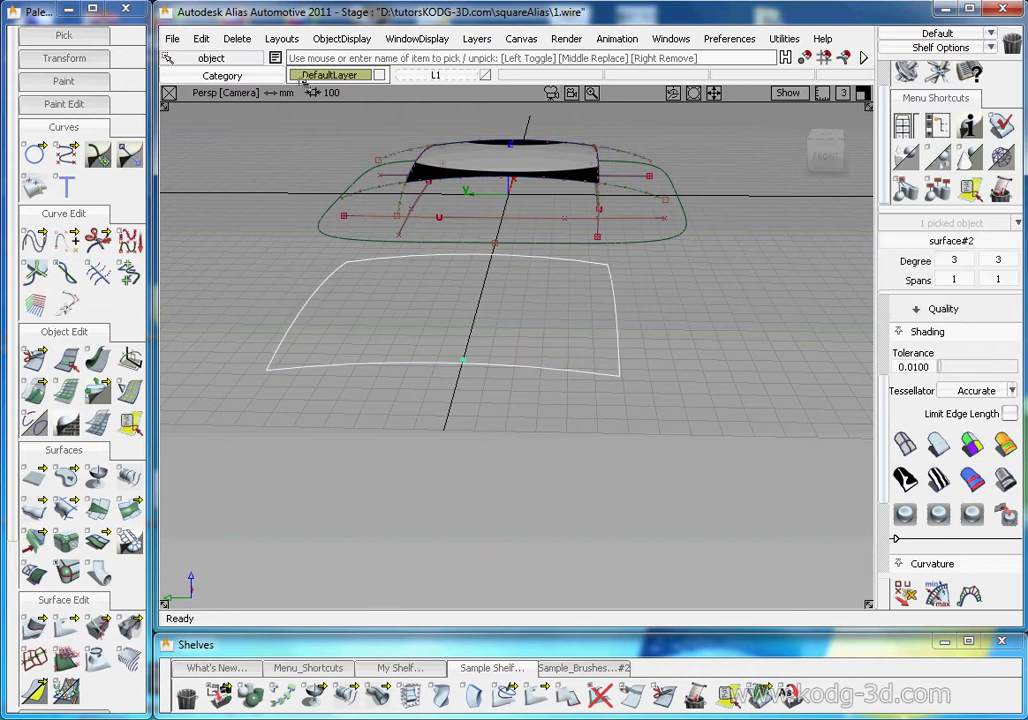
{"action": "left_click", "coordinate": [202, 40]}
{"action": "mouse_move", "coordinate": [264, 262]}
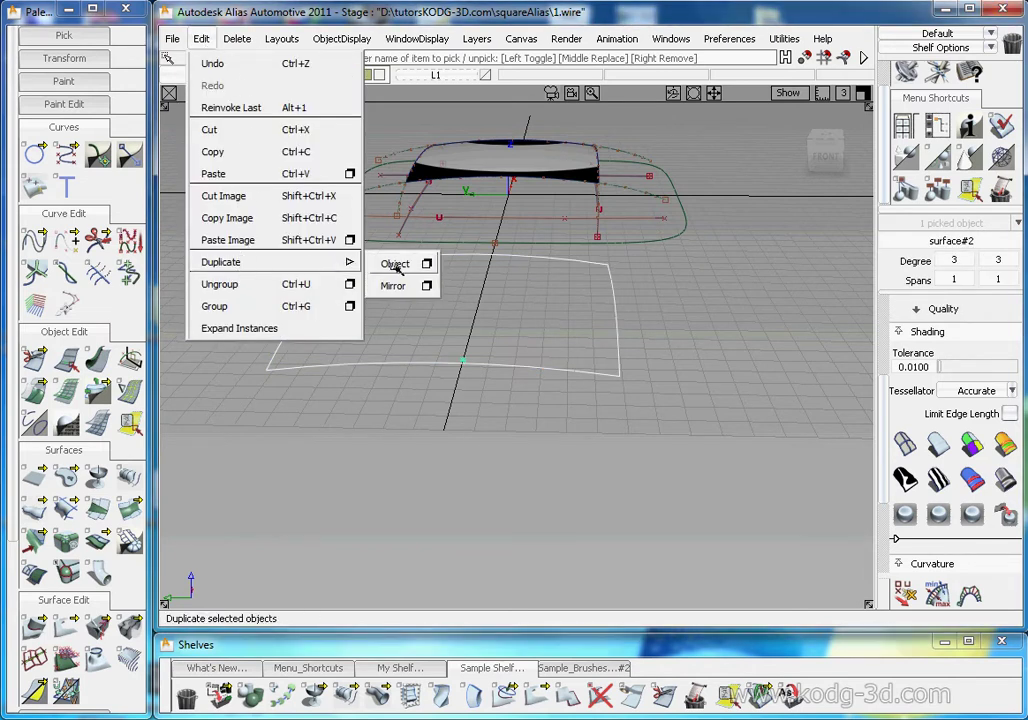
{"action": "left_click", "coordinate": [395, 264]}
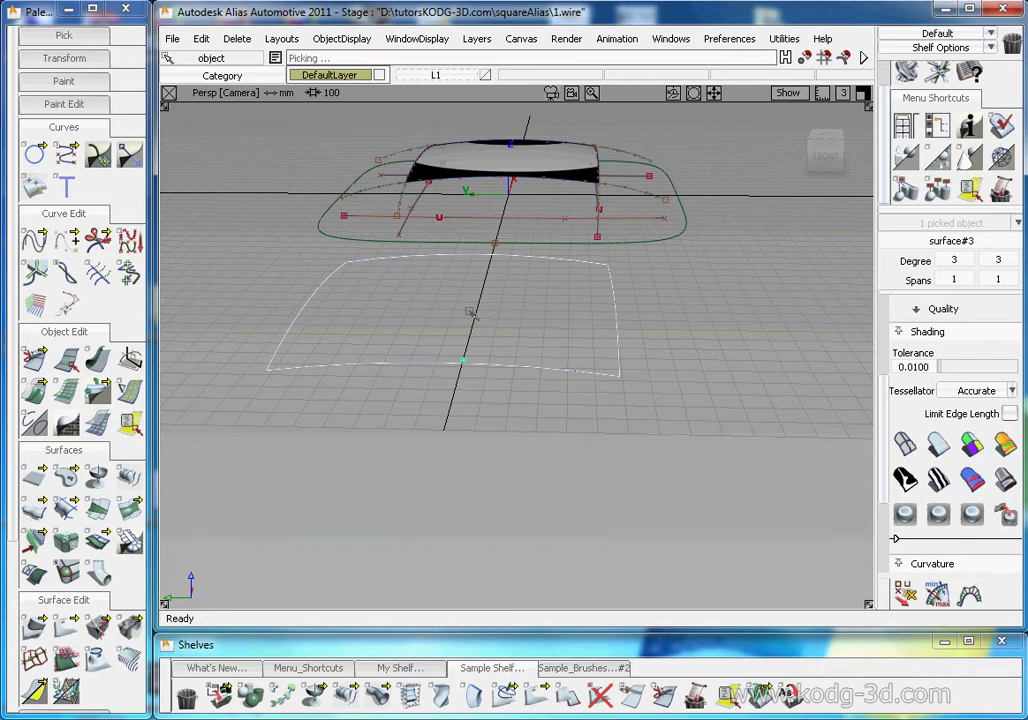
Snap the duplicate's pivot to its front corner and move it onto the original's opposite front corner, placing the surfaces side by side.
{"action": "right_click_drag", "start_coordinate": [468, 315], "coordinate": [542, 293], "text": "ctrl+shift"}
{"action": "left_click_drag", "start_coordinate": [603, 376], "coordinate": [670, 407], "text": "ctrl+alt"}
{"action": "right_click_drag", "start_coordinate": [663, 414], "coordinate": [662, 337], "text": "ctrl+shift"}
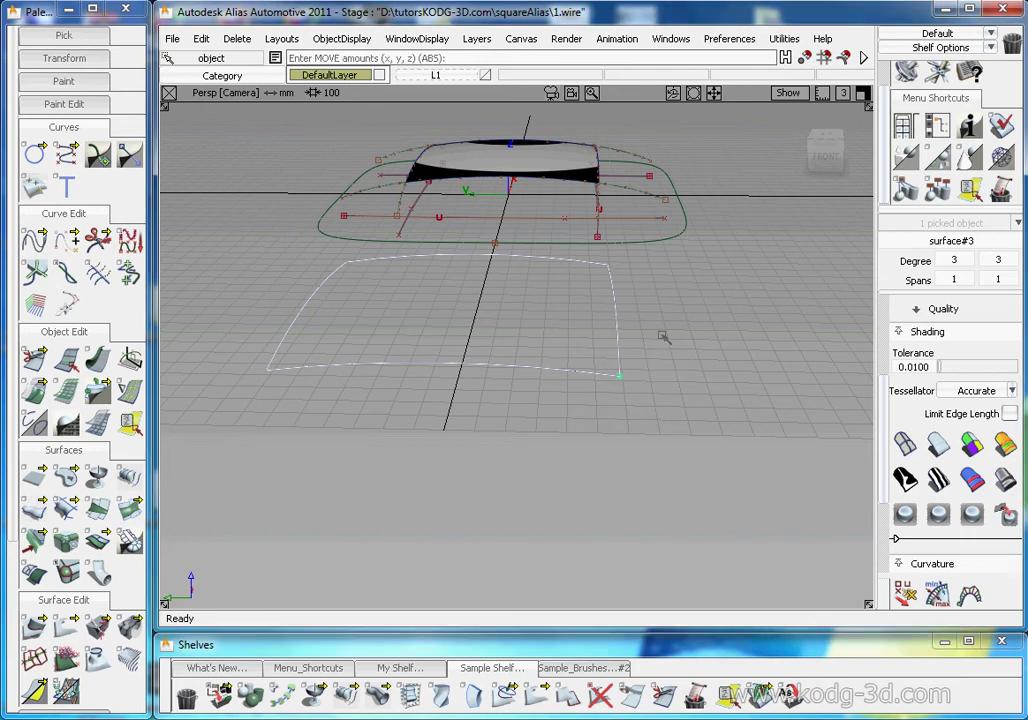
{"action": "left_click_drag", "start_coordinate": [372, 366], "coordinate": [241, 396], "text": "ctrl+alt"}
{"action": "middle_click_drag", "start_coordinate": [425, 362], "coordinate": [731, 388], "text": "alt+shift"}
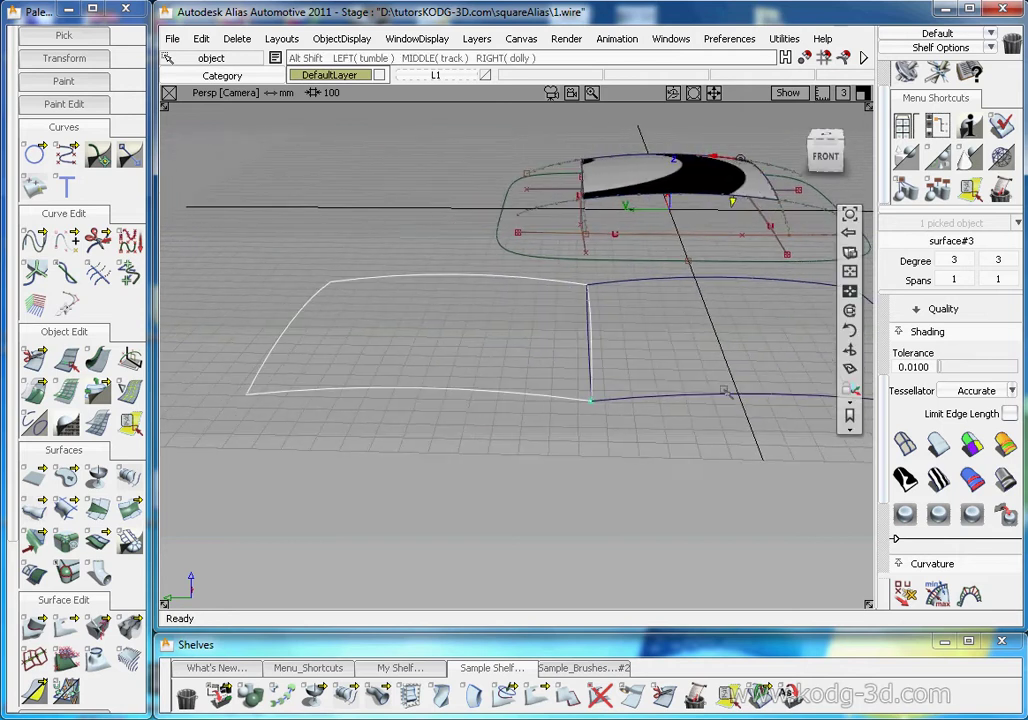
Rotate the duplicate steeply downward about the corner it shares with the neighbouring surface.
{"action": "right_click_drag", "start_coordinate": [628, 386], "coordinate": [629, 400], "text": "ctrl+shift"}
{"action": "left_click_drag", "start_coordinate": [677, 443], "coordinate": [702, 425]}
{"action": "left_click_drag", "start_coordinate": [693, 344], "coordinate": [572, 284]}
{"action": "mouse_move", "coordinate": [572, 350]}
{"action": "left_mouse_down", "text": "alt+shift"}
{"action": "mouse_move", "coordinate": [589, 302]}
{"action": "mouse_move", "coordinate": [569, 347]}
{"action": "left_mouse_up", "text": "alt+shift"}
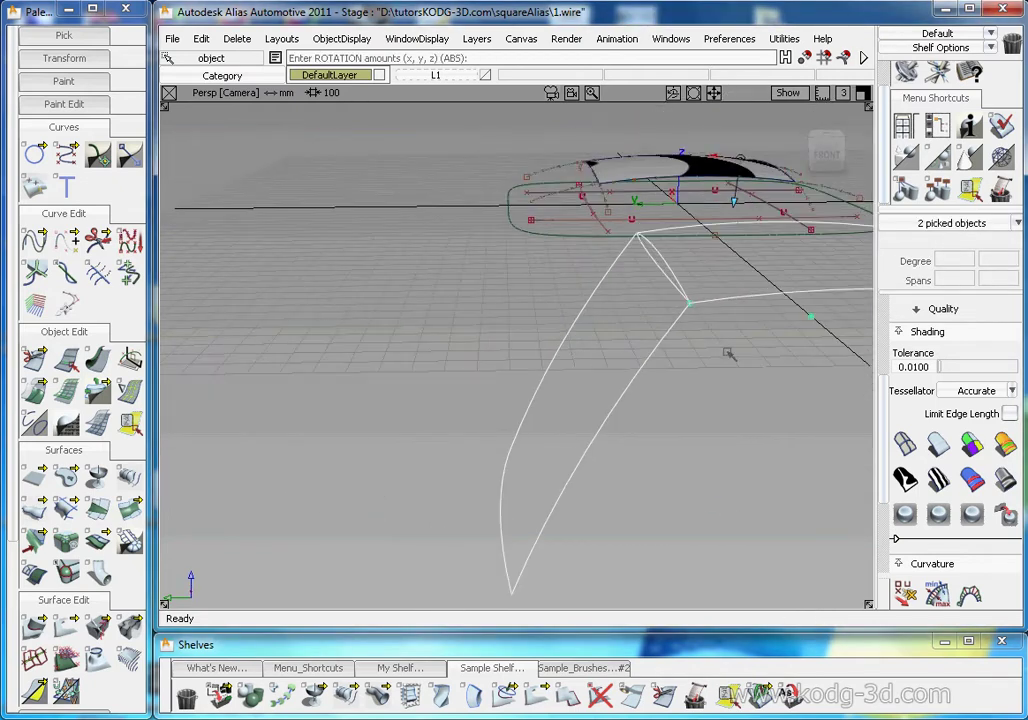
Pick the rotated duplicate and its neighbouring surface together and bring their display options into view.
{"action": "left_click_drag", "start_coordinate": [730, 354], "coordinate": [620, 375], "text": "alt+shift"}
{"action": "left_click_drag", "start_coordinate": [664, 430], "coordinate": [512, 392], "text": "ctrl+shift"}
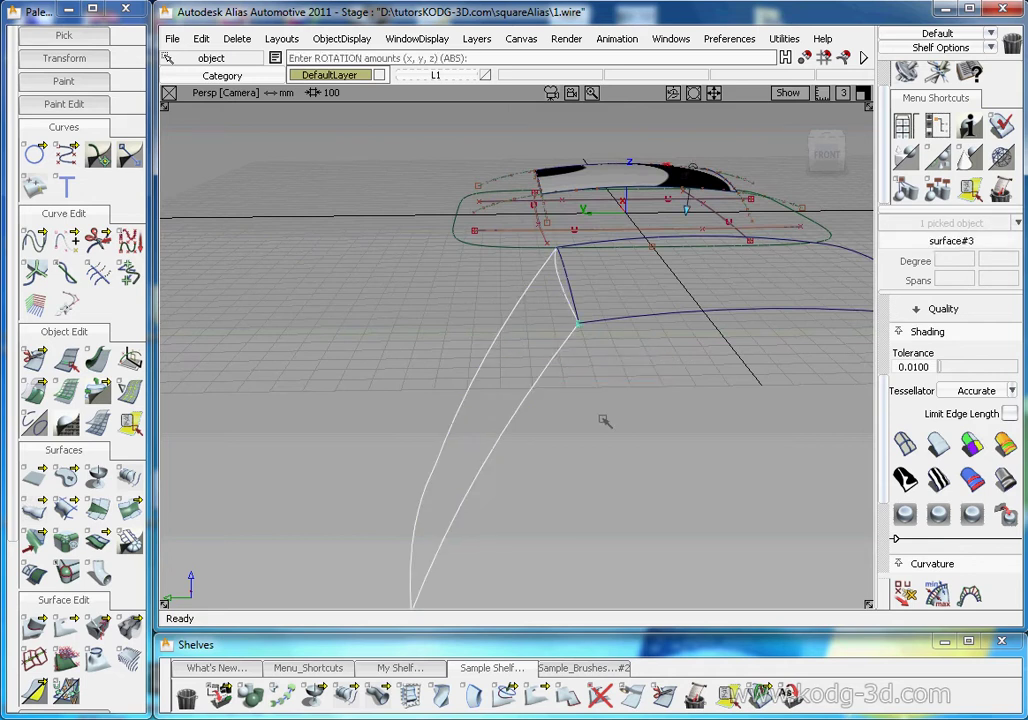
{"action": "left_click_drag", "start_coordinate": [602, 418], "coordinate": [643, 423], "text": "alt+shift"}
{"action": "left_click_drag", "start_coordinate": [655, 325], "coordinate": [588, 354], "text": "ctrl+shift"}
{"action": "middle_click_drag", "start_coordinate": [664, 347], "coordinate": [605, 357], "text": "alt+shift"}
{"action": "left_click", "coordinate": [850, 216]}
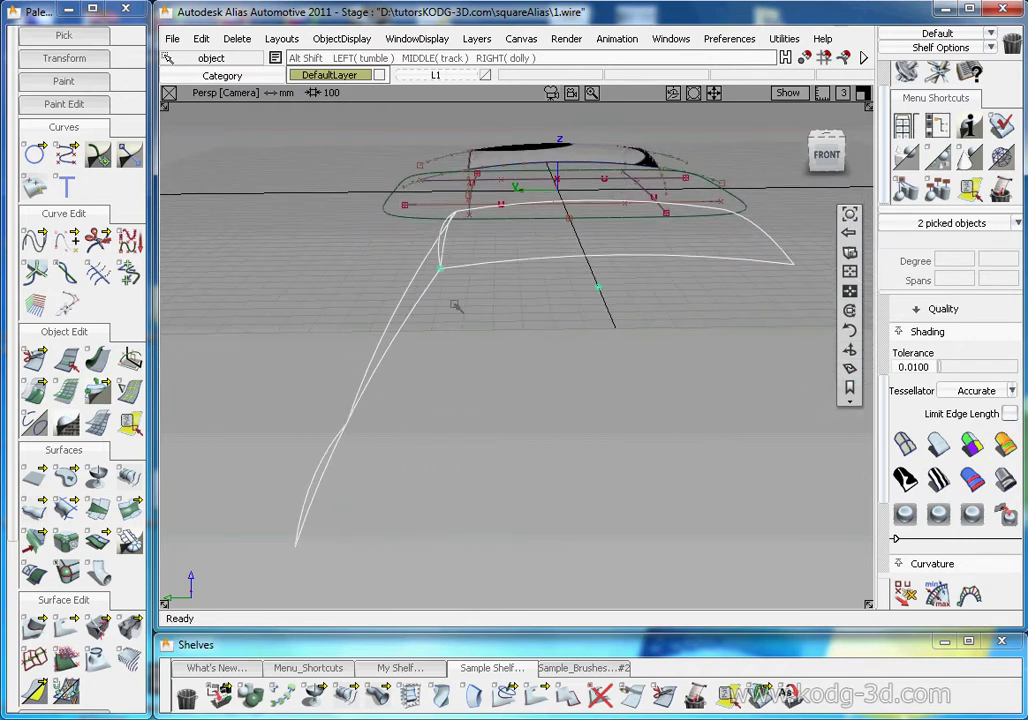
{"action": "left_click_drag", "start_coordinate": [456, 306], "coordinate": [611, 358], "text": "alt+shift"}
{"action": "scroll", "coordinate": [960, 345], "scroll_direction": "up", "scroll_amount": 4}
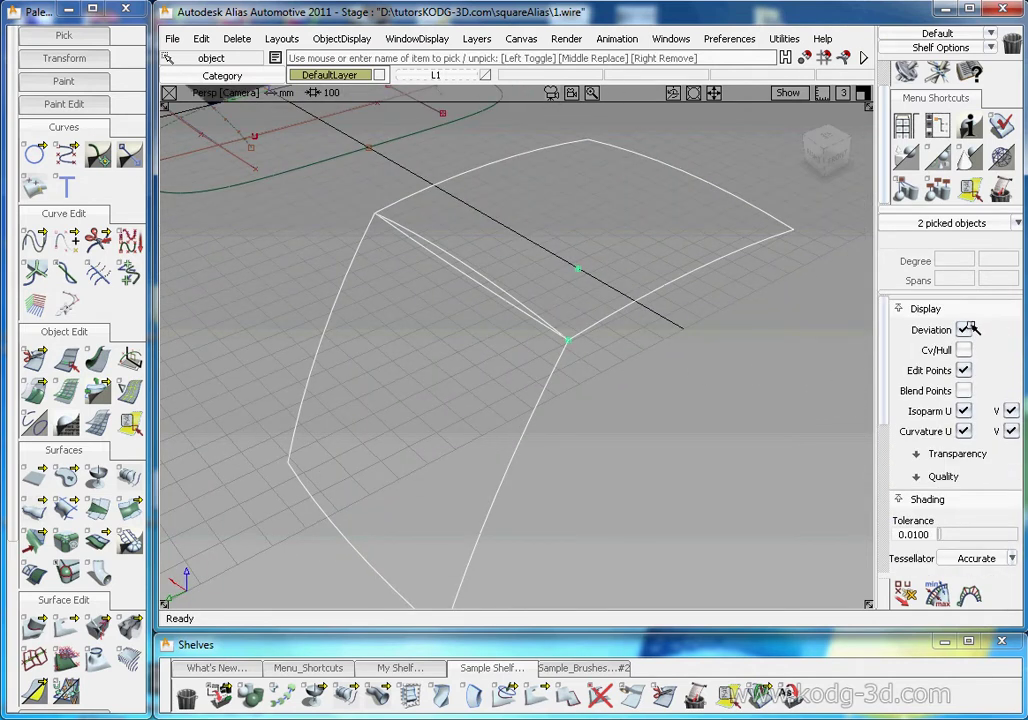
Display the CVs and hulls of both picked surfaces and clear the selection.
{"action": "left_click", "coordinate": [963, 350]}
{"action": "left_click", "coordinate": [610, 476]}
{"action": "left_click_drag", "start_coordinate": [556, 345], "coordinate": [470, 273], "text": "alt+shift"}
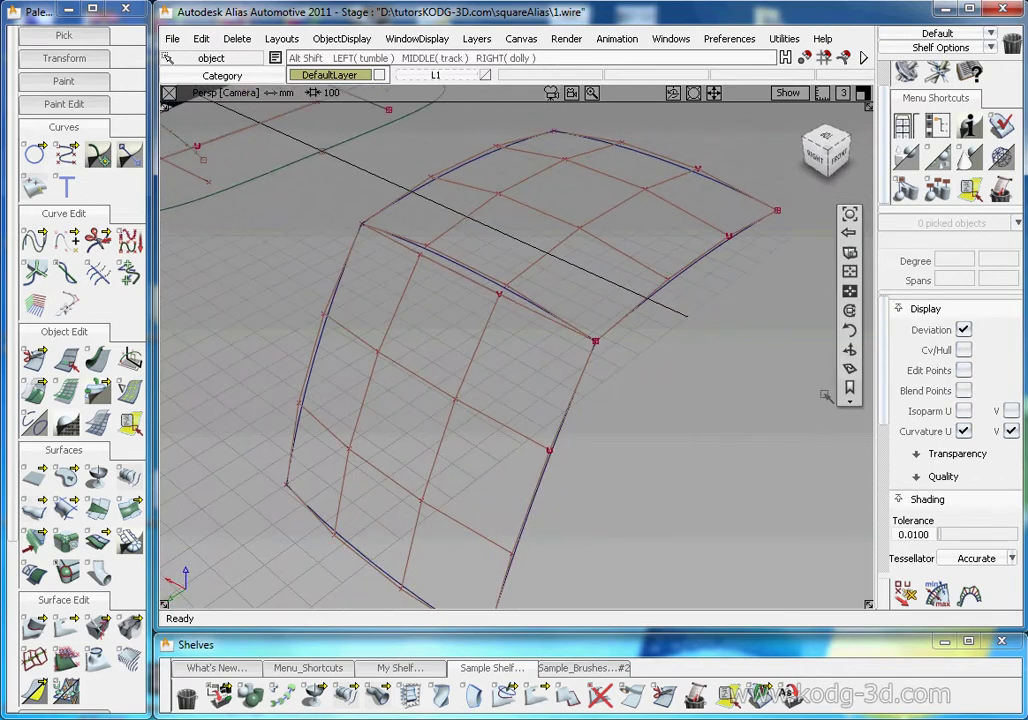
{"action": "left_click_drag", "start_coordinate": [633, 352], "coordinate": [592, 355], "text": "alt+shift"}
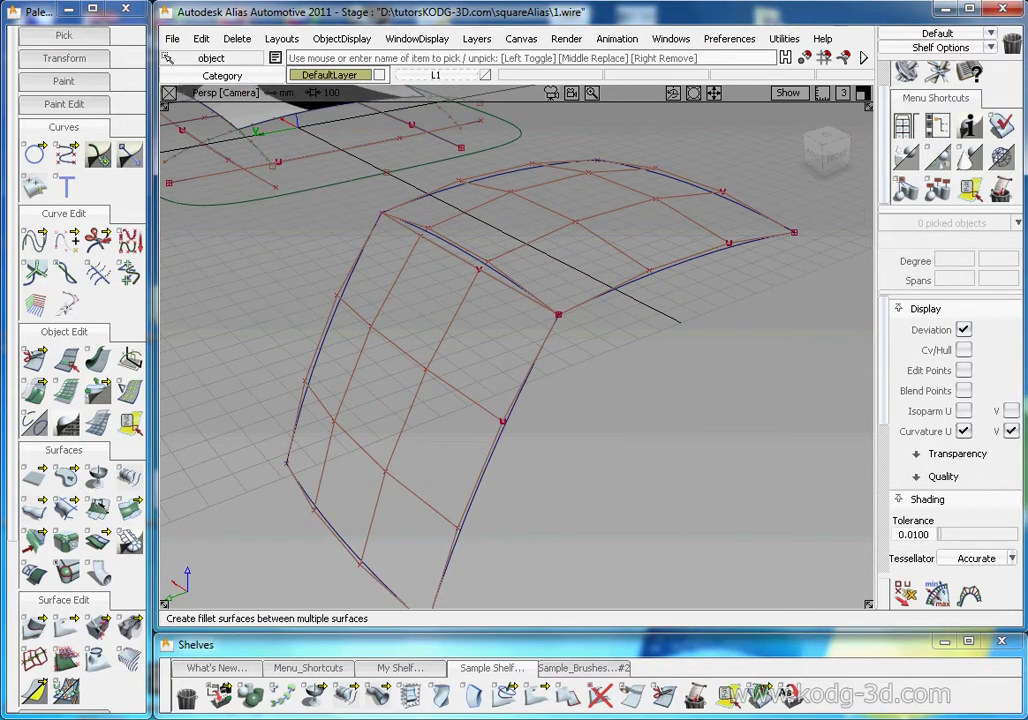
Build a surface fillet between the upper and lower surfaces along their shared edge, with G2 Curvature as the section type.
{"action": "left_click", "coordinate": [97, 508]}
{"action": "left_click_drag", "start_coordinate": [408, 14], "coordinate": [333, 137]}
{"action": "key", "text": "space"}
{"action": "left_click", "coordinate": [545, 346]}
{"action": "key", "text": "space"}
{"action": "middle_click_drag", "start_coordinate": [621, 266], "coordinate": [675, 312], "text": "alt+shift"}
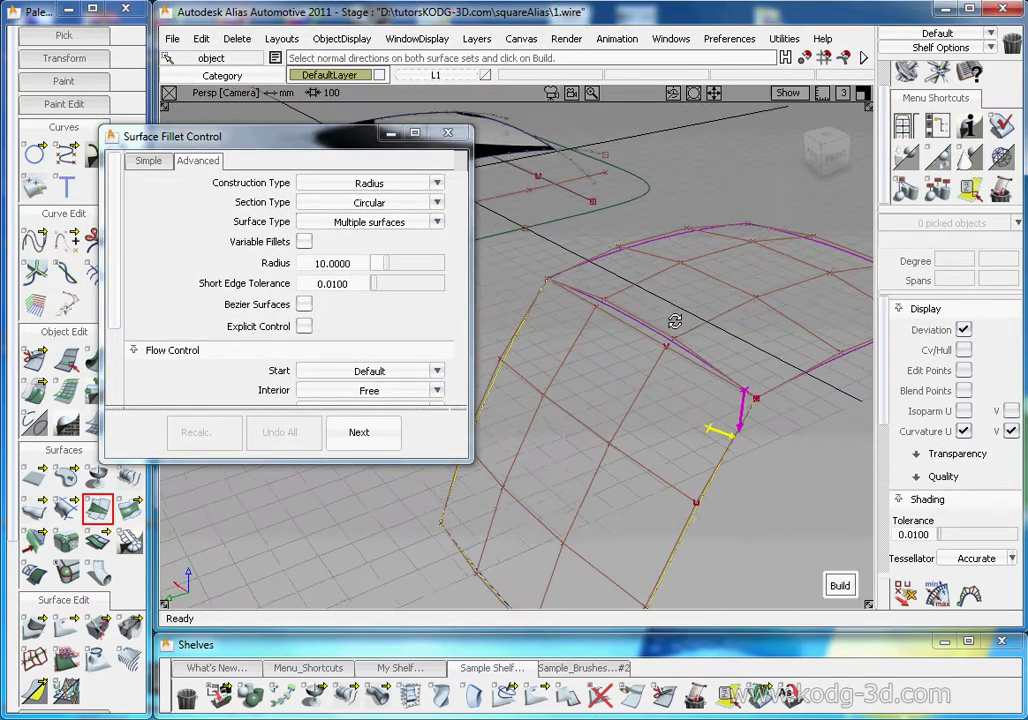
{"action": "left_click", "coordinate": [369, 203]}
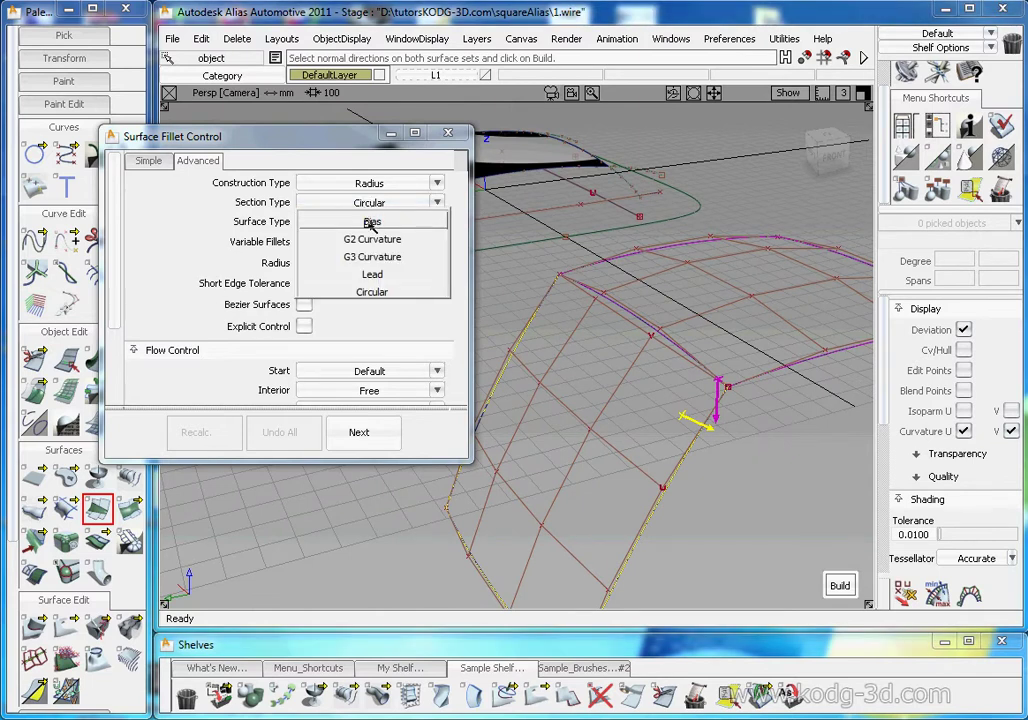
{"action": "left_click", "coordinate": [372, 239]}
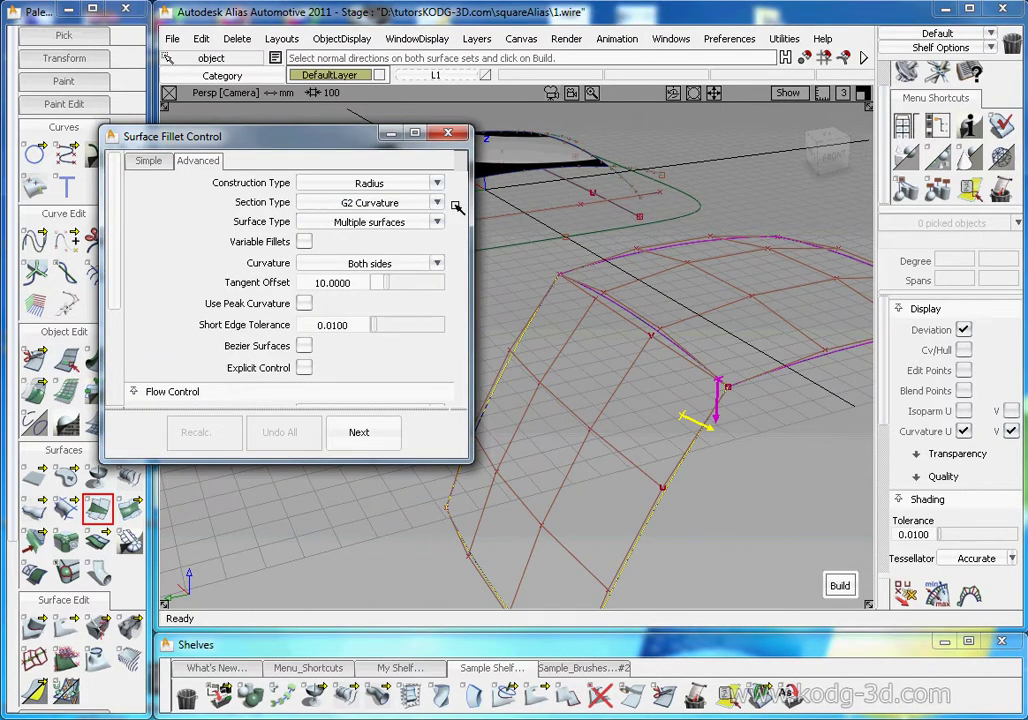
{"action": "left_click", "coordinate": [839, 585]}
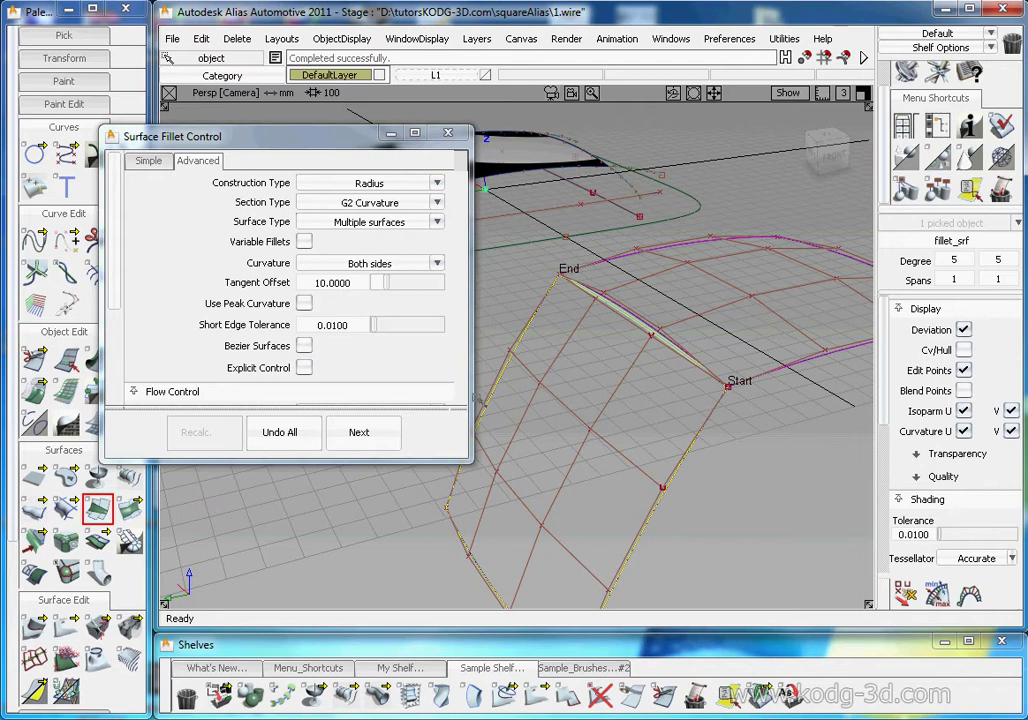
Set the fillet's tangent offset to 18.4274 and enable automatic recalculation.
{"action": "scroll", "coordinate": [317, 383], "scroll_direction": "down", "scroll_amount": 2}
{"action": "scroll", "coordinate": [356, 349], "scroll_direction": "up", "scroll_amount": 2}
{"action": "left_click_drag", "start_coordinate": [386, 283], "coordinate": [398, 284]}
{"action": "scroll", "coordinate": [227, 386], "scroll_direction": "down", "scroll_amount": 3}
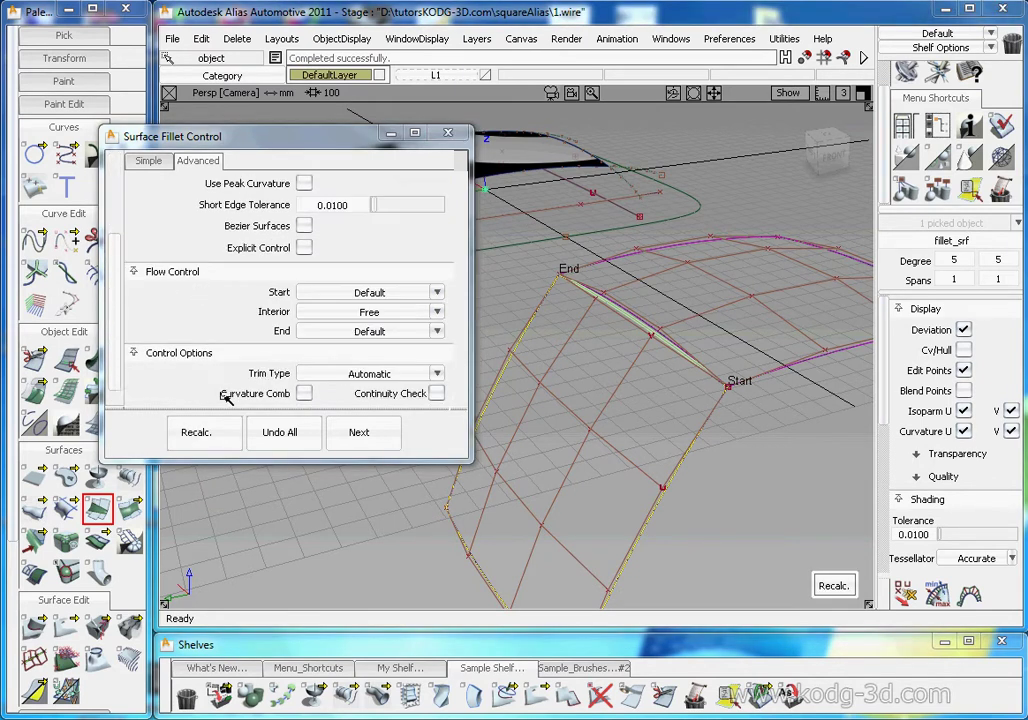
{"action": "left_click", "coordinate": [304, 396]}
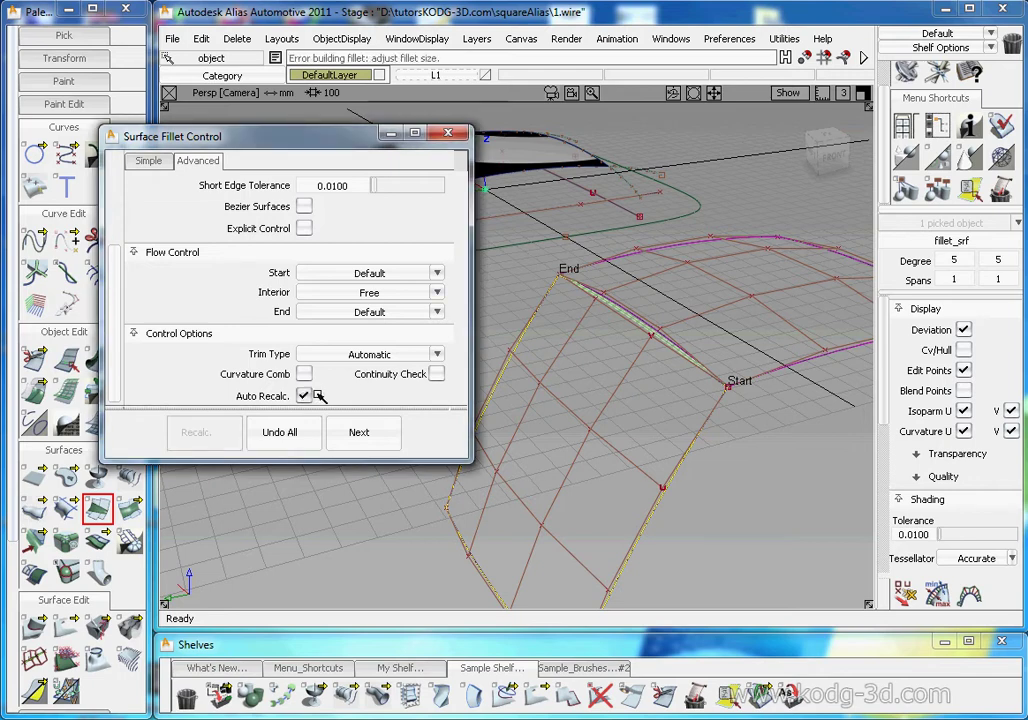
{"action": "left_click_drag", "start_coordinate": [658, 382], "coordinate": [622, 355], "text": "alt+shift"}
{"action": "middle_click_drag", "start_coordinate": [626, 356], "coordinate": [755, 446], "text": "alt+shift"}
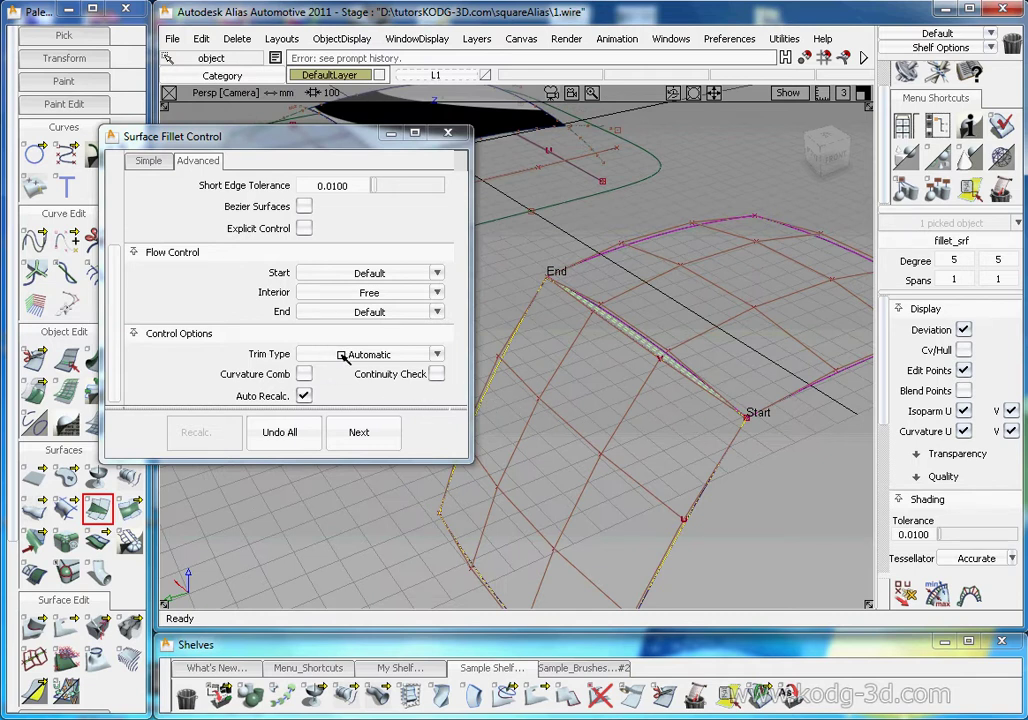
Set the fillet's tangent offset to 25.6628 and change its construction type to Chord.
{"action": "scroll", "coordinate": [341, 356], "scroll_direction": "up", "scroll_amount": 4}
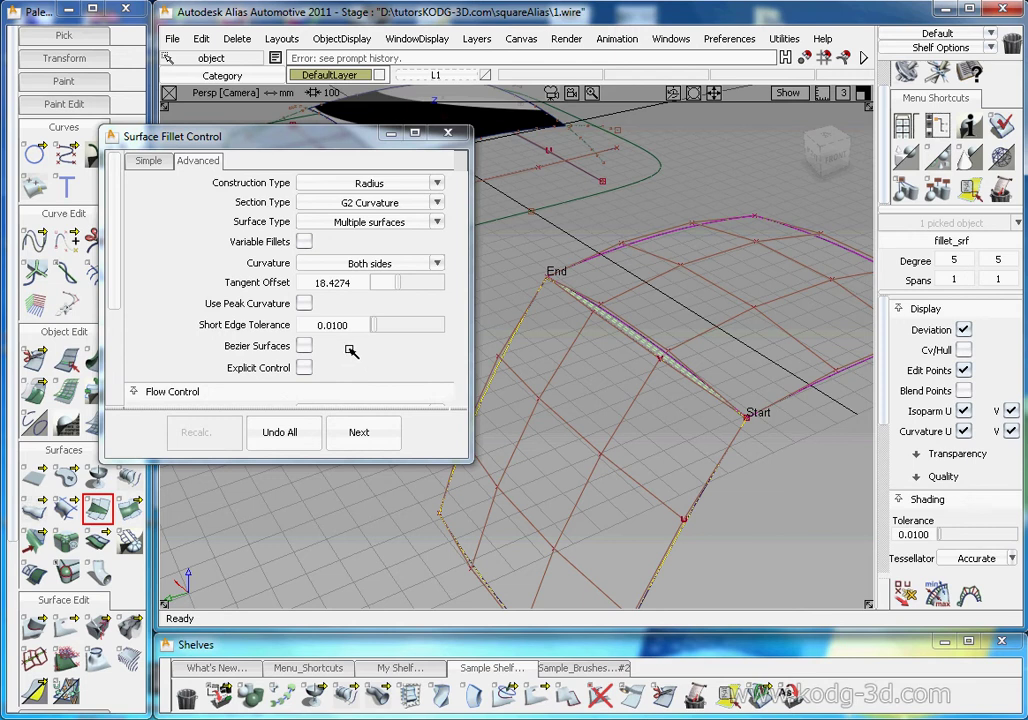
{"action": "left_click_drag", "start_coordinate": [396, 283], "coordinate": [410, 286]}
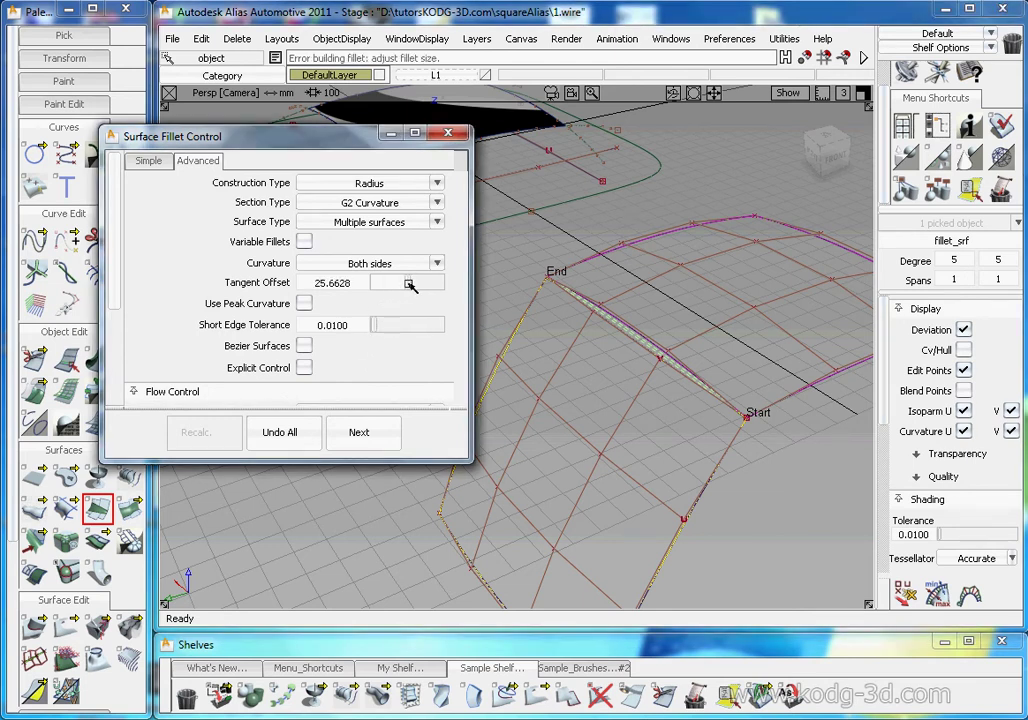
{"action": "left_click", "coordinate": [388, 183]}
{"action": "left_click", "coordinate": [390, 202]}
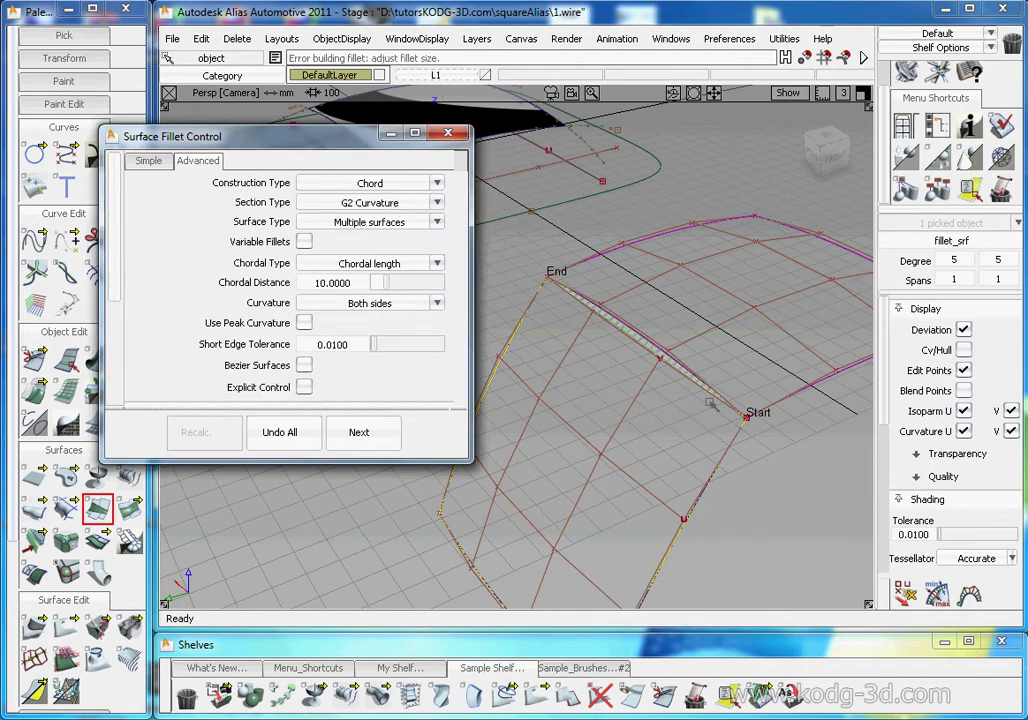
Enable Explicit Control for the fillet and finish it to start the next one.
{"action": "scroll", "coordinate": [362, 355], "scroll_direction": "down", "scroll_amount": 1}
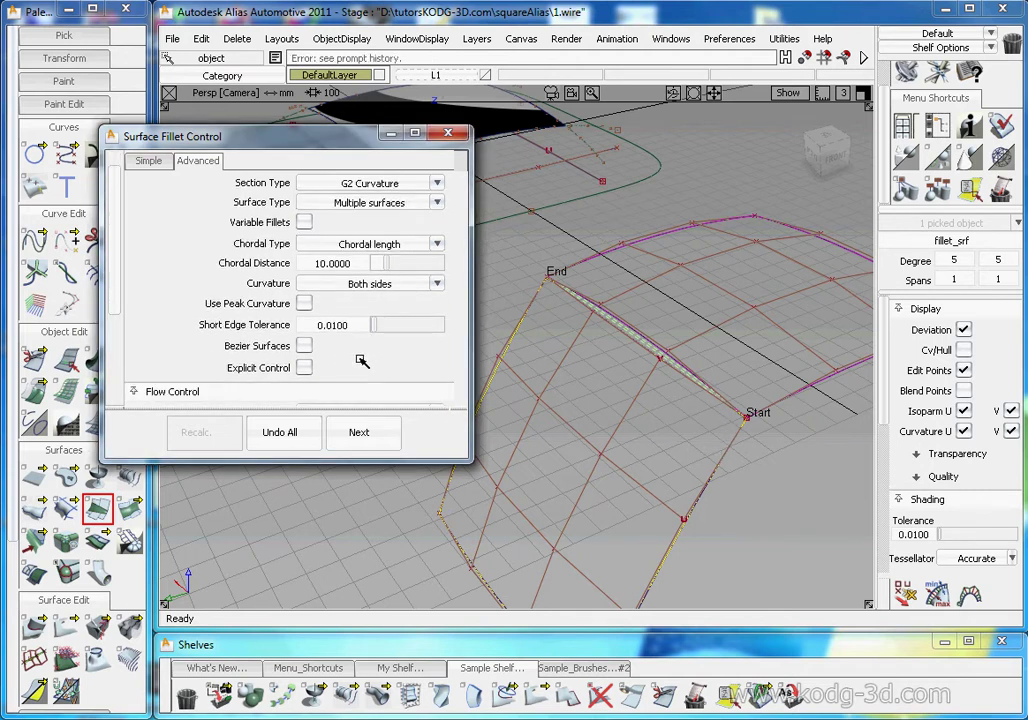
{"action": "left_click", "coordinate": [305, 367]}
{"action": "left_click_drag", "start_coordinate": [762, 446], "coordinate": [638, 363], "text": "alt+shift"}
{"action": "middle_click_drag", "start_coordinate": [638, 363], "coordinate": [674, 385], "text": "alt+shift"}
{"action": "left_click_drag", "start_coordinate": [673, 384], "coordinate": [667, 432], "text": "alt+shift"}
{"action": "key", "text": "space"}
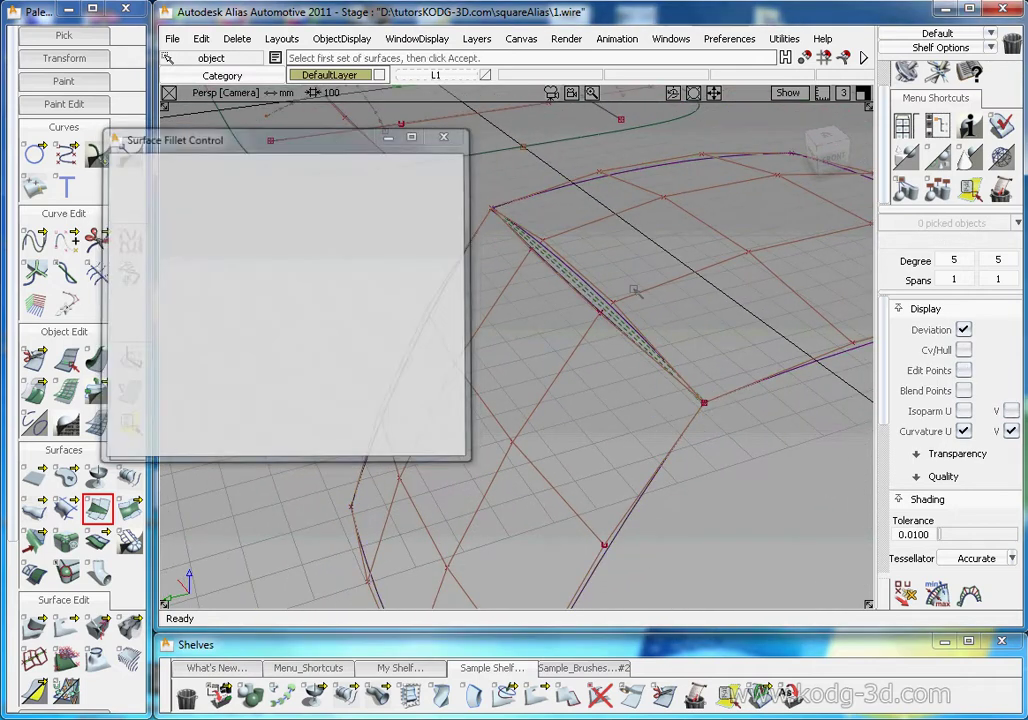
Reopen the finished fillet with Query Edit and undo it completely.
{"action": "left_click", "coordinate": [969, 188]}
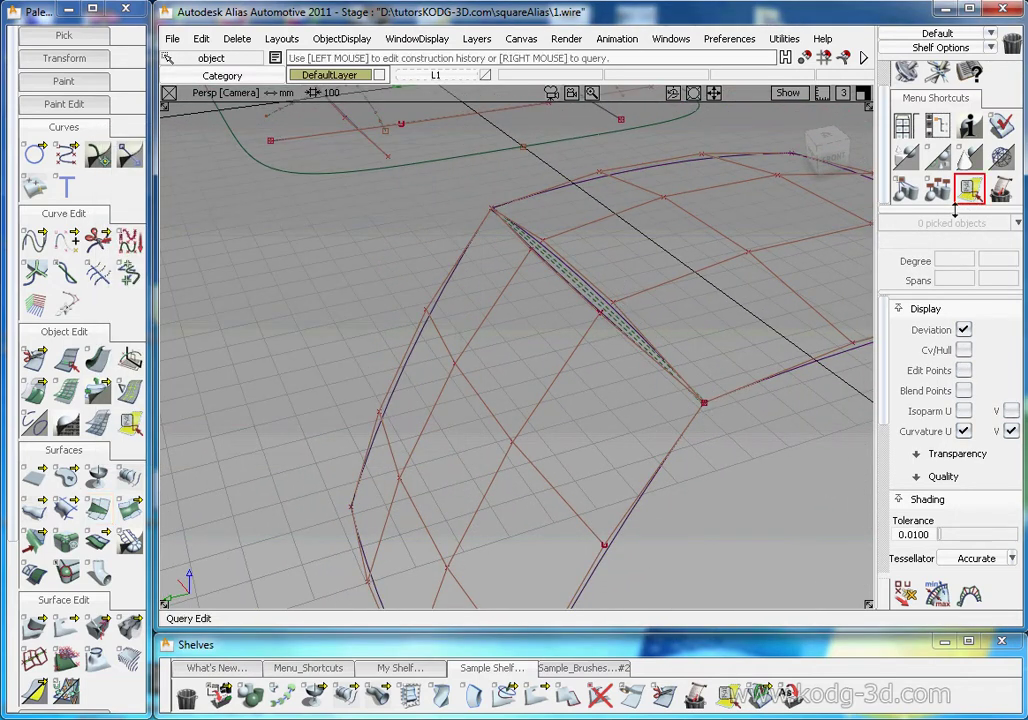
{"action": "left_click", "coordinate": [593, 299]}
{"action": "left_click", "coordinate": [284, 431]}
Pick the upper and lower surfaces, apply zebra-stripe shading to them and clear the selection.
{"action": "left_click_drag", "start_coordinate": [645, 436], "coordinate": [643, 340], "text": "ctrl+shift"}
{"action": "left_click", "coordinate": [648, 296]}
{"action": "left_click_drag", "start_coordinate": [739, 377], "coordinate": [730, 401], "text": "alt+shift"}
{"action": "mouse_move", "coordinate": [654, 379]}
{"action": "left_mouse_down", "text": "alt+shift"}
{"action": "mouse_move", "coordinate": [707, 372]}
{"action": "mouse_move", "coordinate": [709, 398]}
{"action": "left_mouse_up", "text": "alt+shift"}
{"action": "left_click_drag", "start_coordinate": [709, 398], "coordinate": [672, 452]}
{"action": "scroll", "coordinate": [984, 402], "scroll_direction": "down", "scroll_amount": 5}
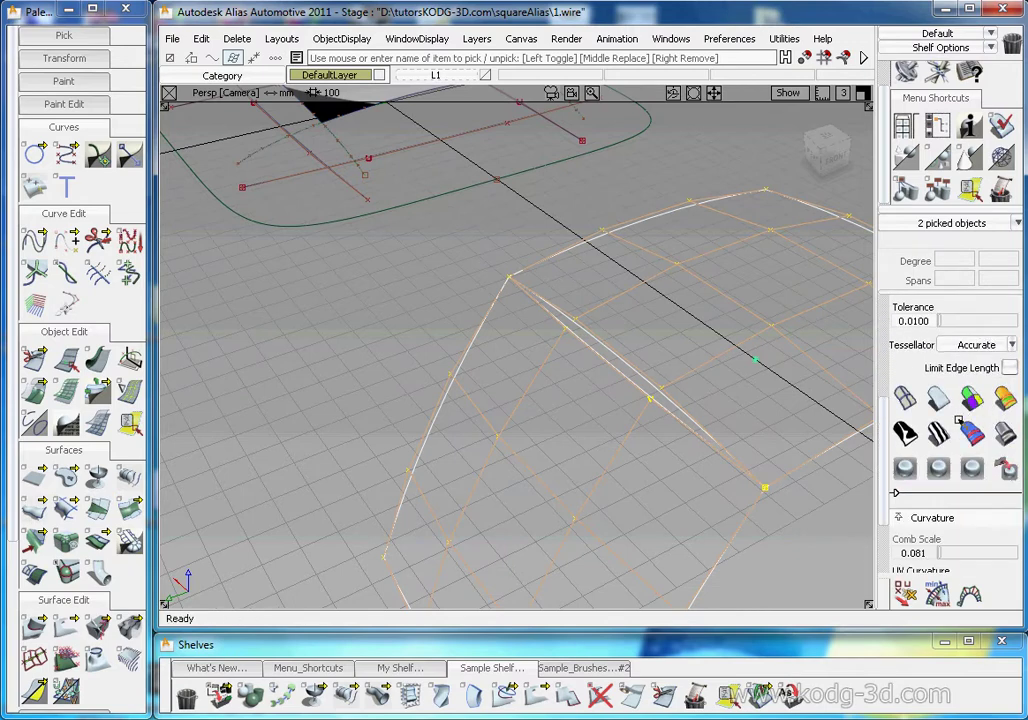
{"action": "left_click", "coordinate": [940, 431]}
{"action": "mouse_move", "coordinate": [693, 395]}
{"action": "left_mouse_down", "text": "alt+shift"}
{"action": "mouse_move", "coordinate": [608, 360]}
{"action": "mouse_move", "coordinate": [650, 392]}
{"action": "left_mouse_up", "text": "alt+shift"}
{"action": "left_click_drag", "start_coordinate": [660, 425], "coordinate": [647, 358], "text": "ctrl+shift"}
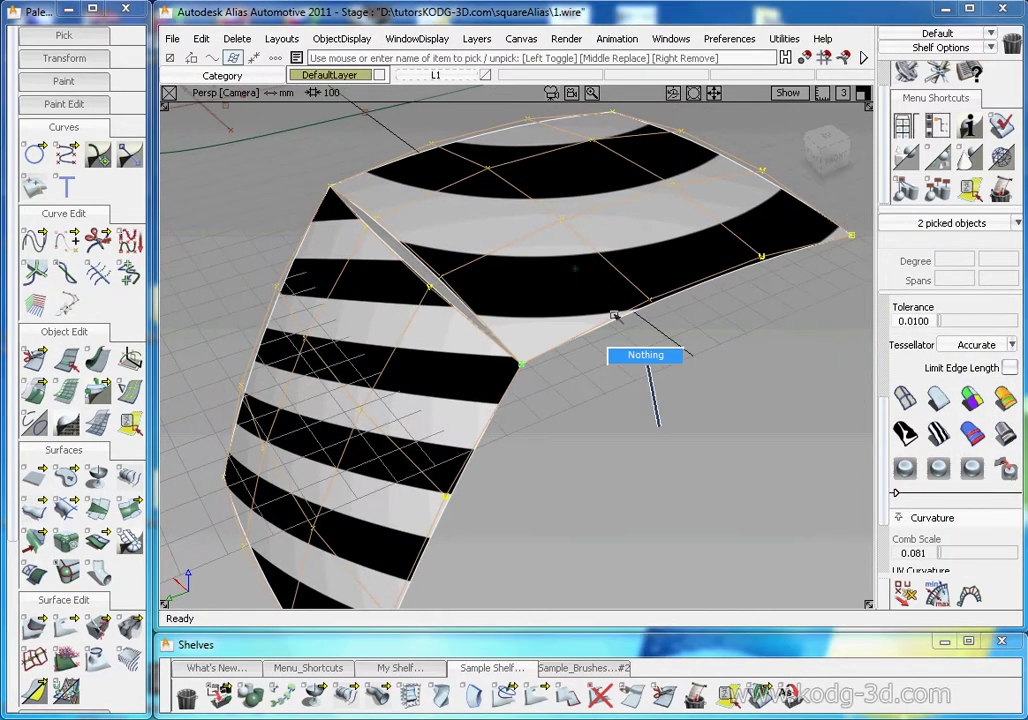
{"action": "left_click", "coordinate": [615, 316]}
{"action": "left_click_drag", "start_coordinate": [293, 378], "coordinate": [459, 356], "text": "alt+shift"}
Create a surface fillet between the upper and lower surfaces, setting the chordal distance to 50.
{"action": "left_click", "coordinate": [97, 509]}
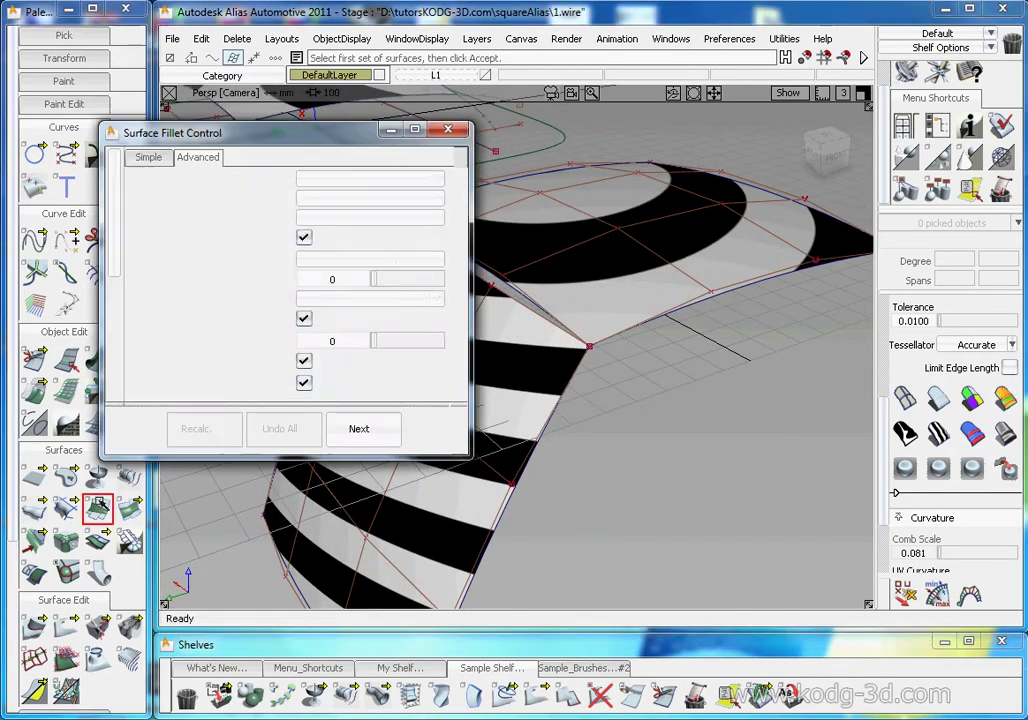
{"action": "left_click", "coordinate": [641, 318]}
{"action": "key", "text": "space"}
{"action": "left_click", "coordinate": [573, 373]}
{"action": "key", "text": "space"}
{"action": "middle_click_drag", "start_coordinate": [605, 319], "coordinate": [648, 335], "text": "alt+shift"}
{"action": "left_click", "coordinate": [842, 585]}
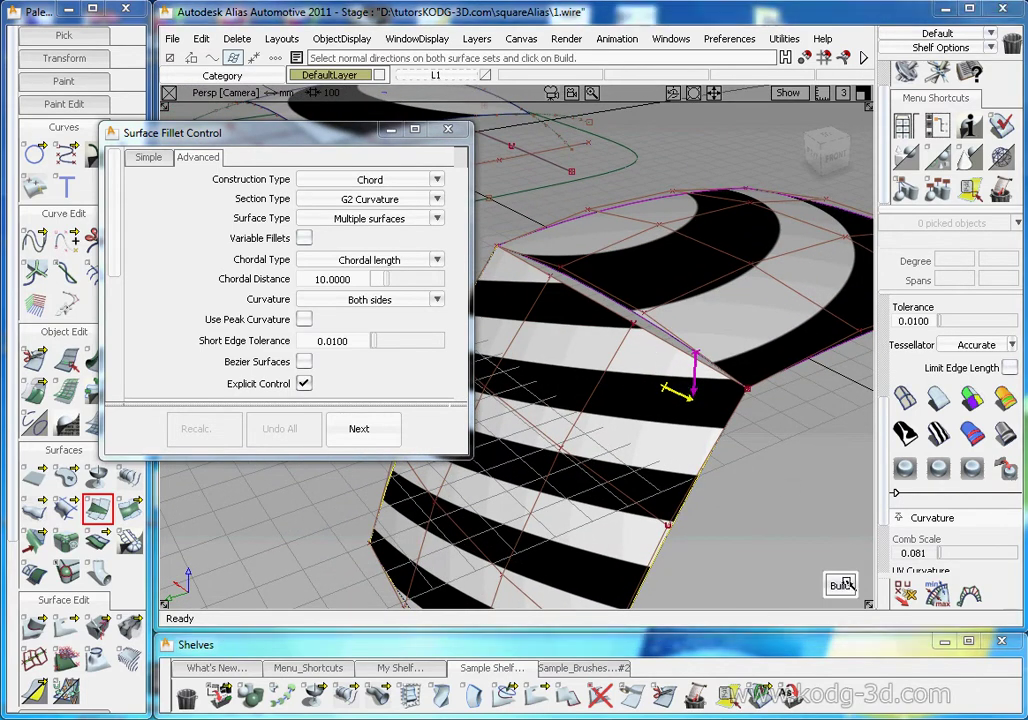
{"action": "left_click_drag", "start_coordinate": [708, 425], "coordinate": [409, 333], "text": "alt+shift"}
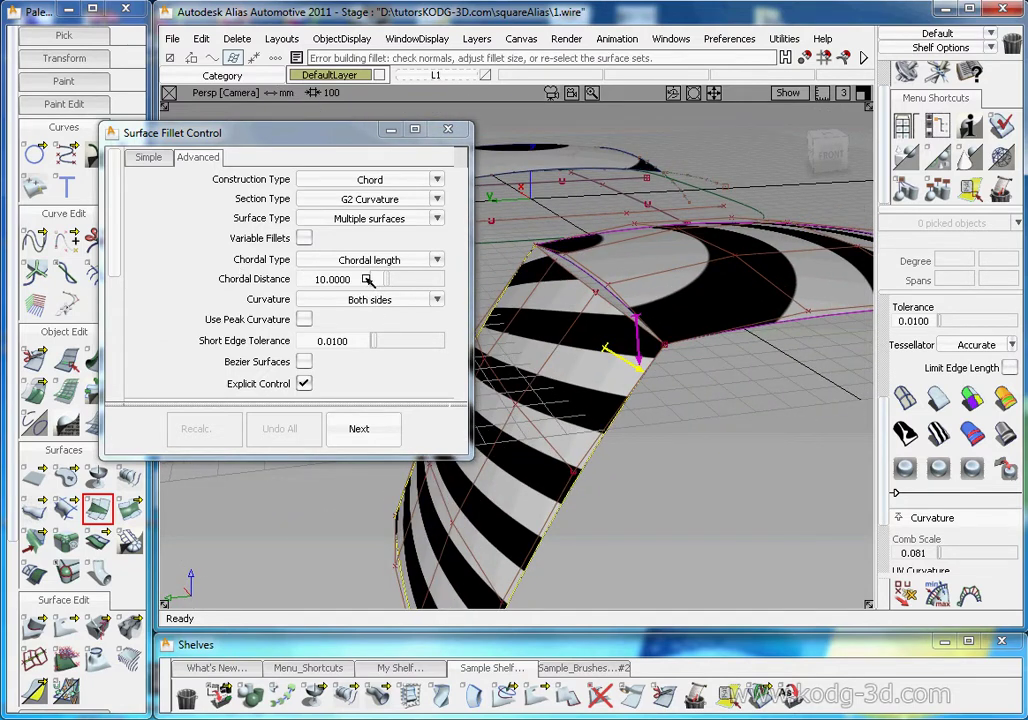
{"action": "left_click_drag", "start_coordinate": [387, 279], "coordinate": [451, 285]}
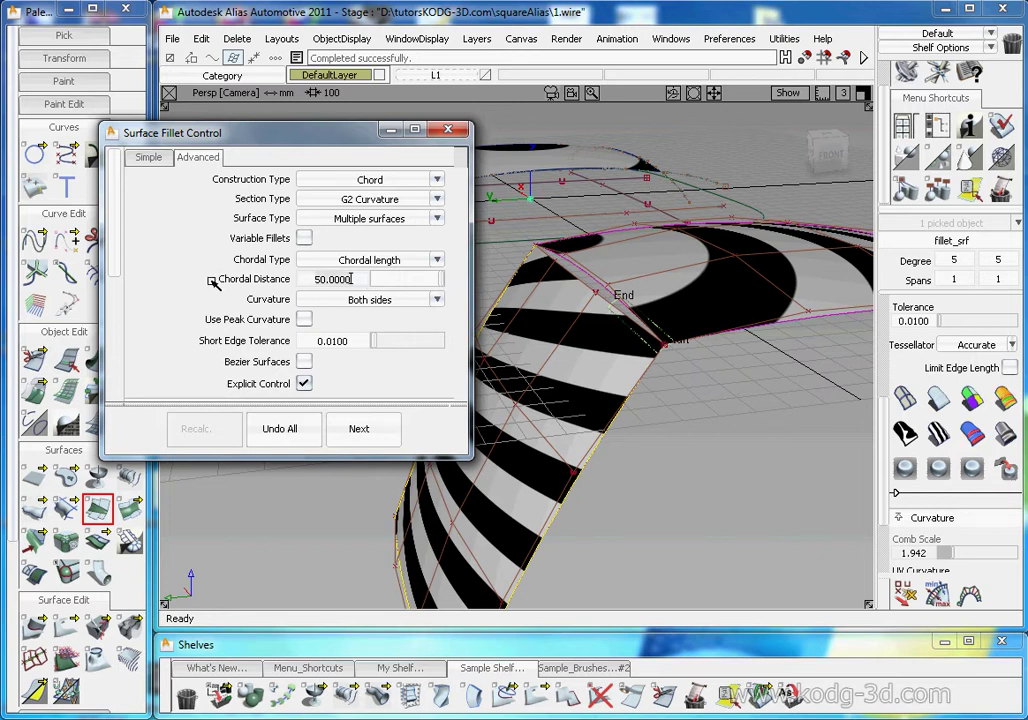
Try a chordal distance of 60 for the fillet.
{"action": "key", "text": "BackSpace"}
{"action": "key", "text": "BackSpace"}
{"action": "key", "text": "BackSpace"}
{"action": "key", "text": "BackSpace"}
{"action": "key", "text": "BackSpace"}
{"action": "key", "text": "BackSpace"}
{"action": "key", "text": "BackSpace"}
{"action": "type", "text": "60"}
{"action": "key", "text": "Return"}
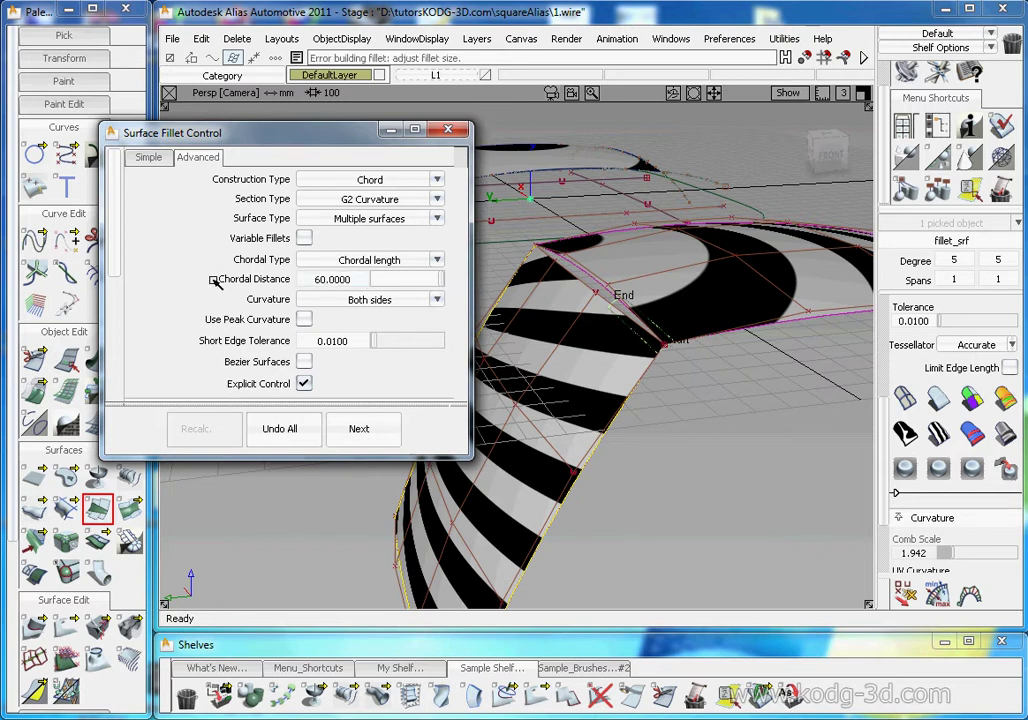
Set the fillet's chordal distance to 200.
{"action": "key", "text": "BackSpace"}
{"action": "key", "text": "BackSpace"}
{"action": "key", "text": "BackSpace"}
{"action": "key", "text": "BackSpace"}
{"action": "key", "text": "BackSpace"}
{"action": "key", "text": "BackSpace"}
{"action": "key", "text": "BackSpace"}
{"action": "type", "text": "2"}
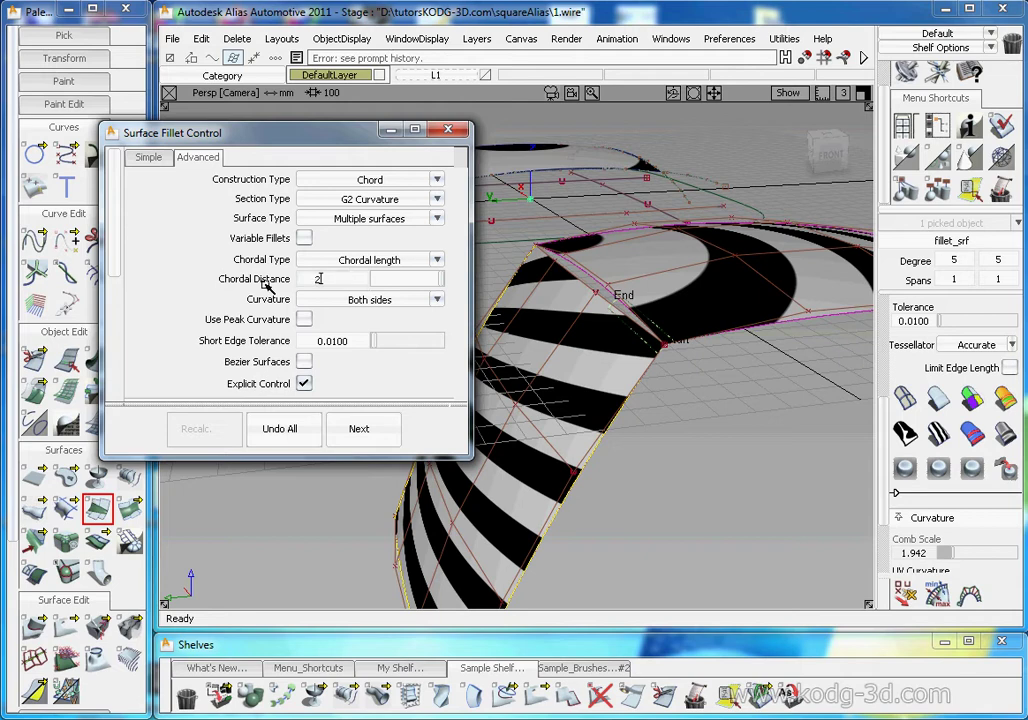
{"action": "key", "text": "Return"}
{"action": "mouse_move", "coordinate": [612, 308]}
{"action": "left_mouse_down", "text": "alt+shift"}
{"action": "mouse_move", "coordinate": [677, 317]}
{"action": "mouse_move", "coordinate": [604, 285]}
{"action": "mouse_move", "coordinate": [613, 275]}
{"action": "mouse_move", "coordinate": [612, 305]}
{"action": "left_mouse_up", "text": "alt+shift"}
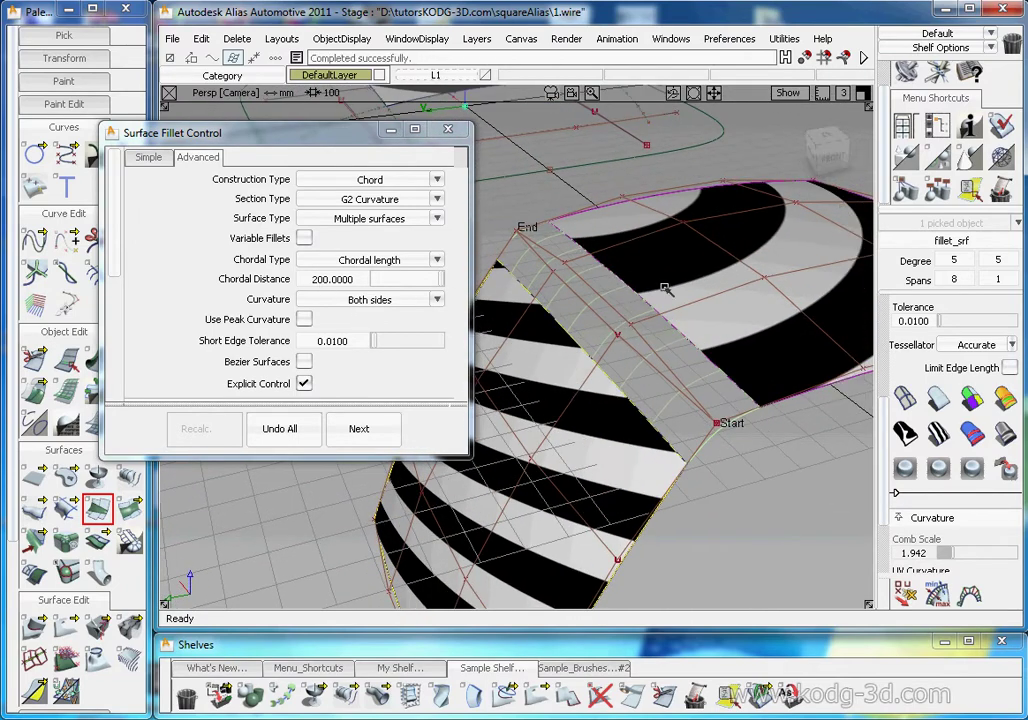
{"action": "right_click_drag", "start_coordinate": [684, 307], "coordinate": [712, 328], "text": "alt+shift"}
{"action": "middle_click_drag", "start_coordinate": [712, 328], "coordinate": [686, 323], "text": "alt+shift"}
{"action": "left_click_drag", "start_coordinate": [685, 322], "coordinate": [694, 297], "text": "alt+shift"}
{"action": "left_click_drag", "start_coordinate": [751, 266], "coordinate": [689, 319], "text": "alt+shift"}
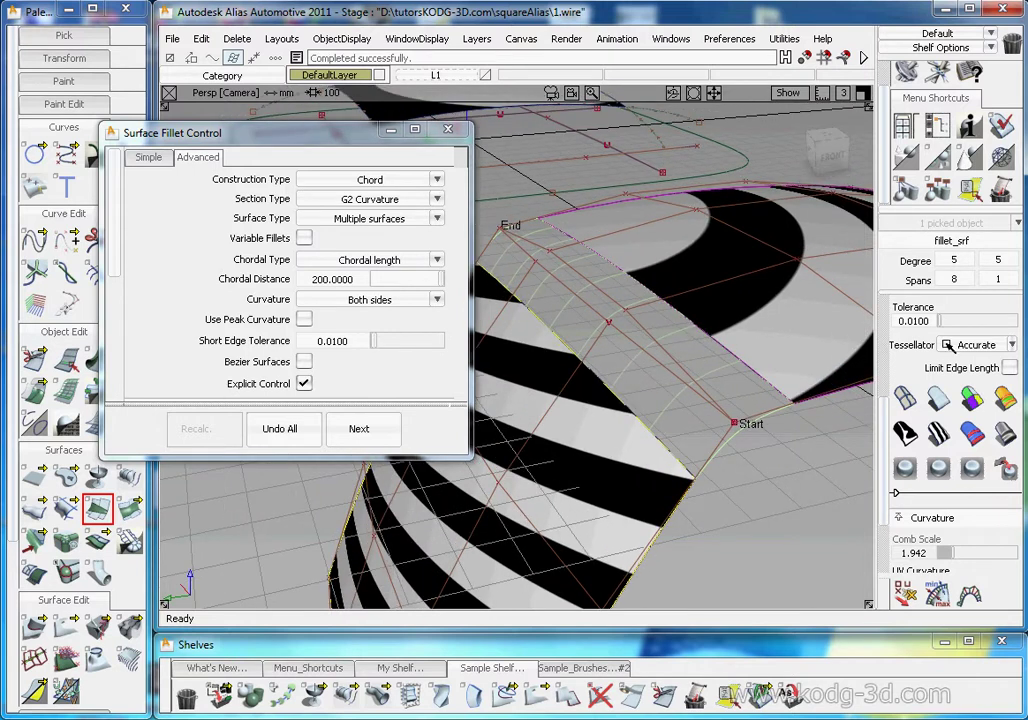
Apply zebra-stripe shading to the fillet surface to match its neighbouring surfaces.
{"action": "scroll", "coordinate": [390, 328], "scroll_direction": "down", "scroll_amount": 5}
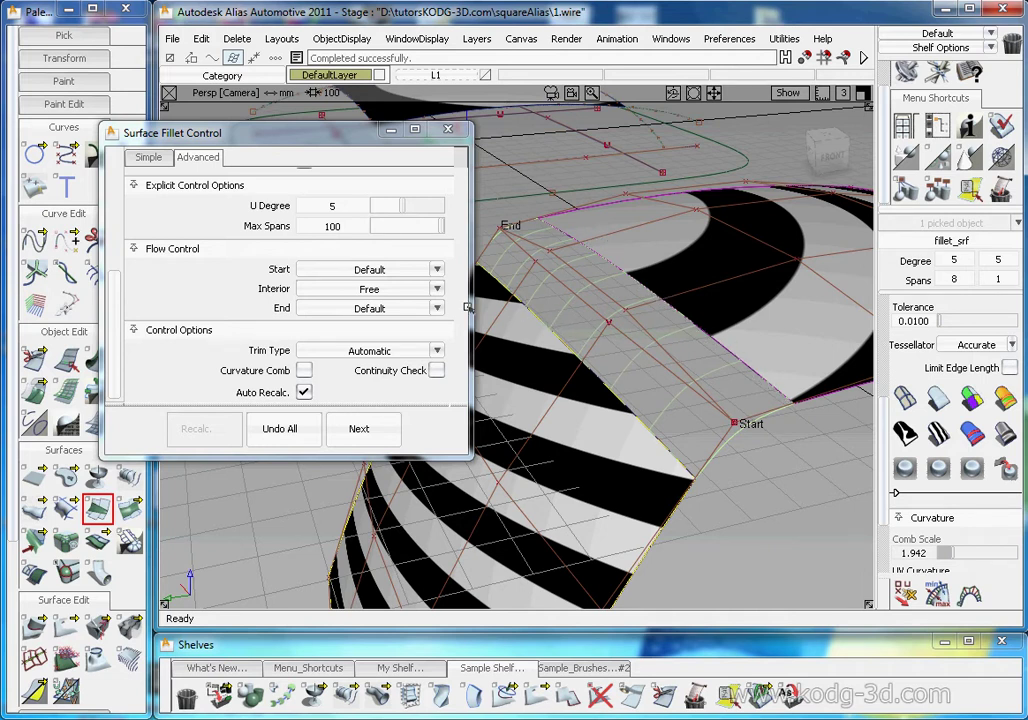
{"action": "left_click", "coordinate": [938, 434]}
{"action": "left_click_drag", "start_coordinate": [661, 335], "coordinate": [629, 328], "text": "alt+shift"}
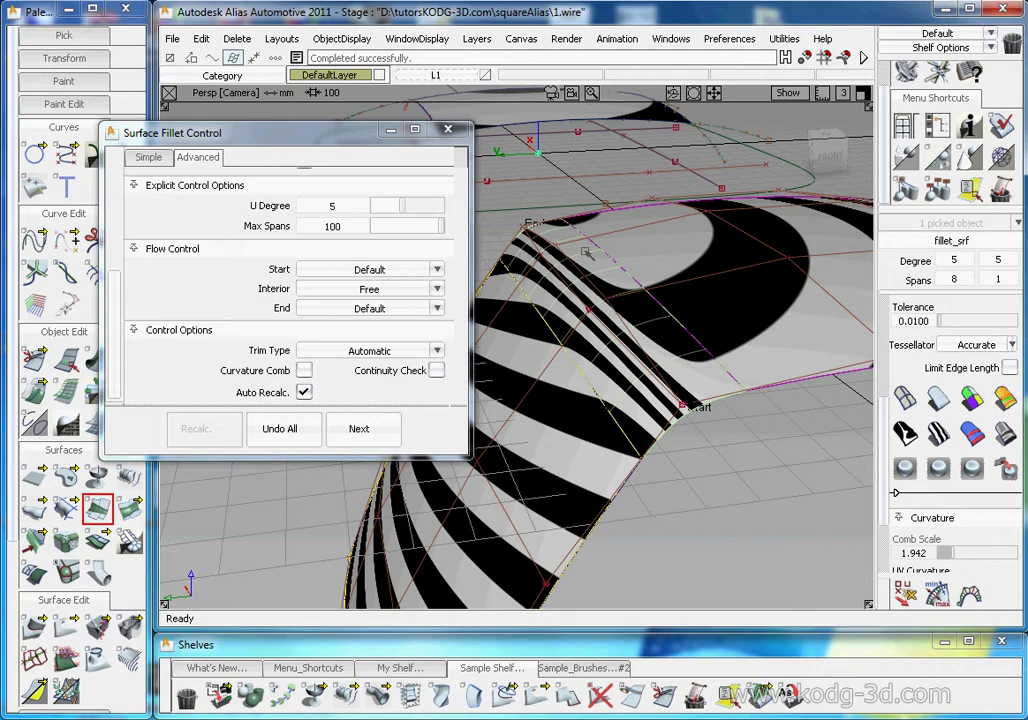
{"action": "mouse_move", "coordinate": [643, 312]}
{"action": "left_mouse_down", "text": "alt+shift"}
{"action": "mouse_move", "coordinate": [749, 360]}
{"action": "mouse_move", "coordinate": [647, 324]}
{"action": "left_mouse_up", "text": "alt+shift"}
Show the fillet's CVs and hull to examine their layout, and hide them again.
{"action": "scroll", "coordinate": [978, 325], "scroll_direction": "up", "scroll_amount": 3}
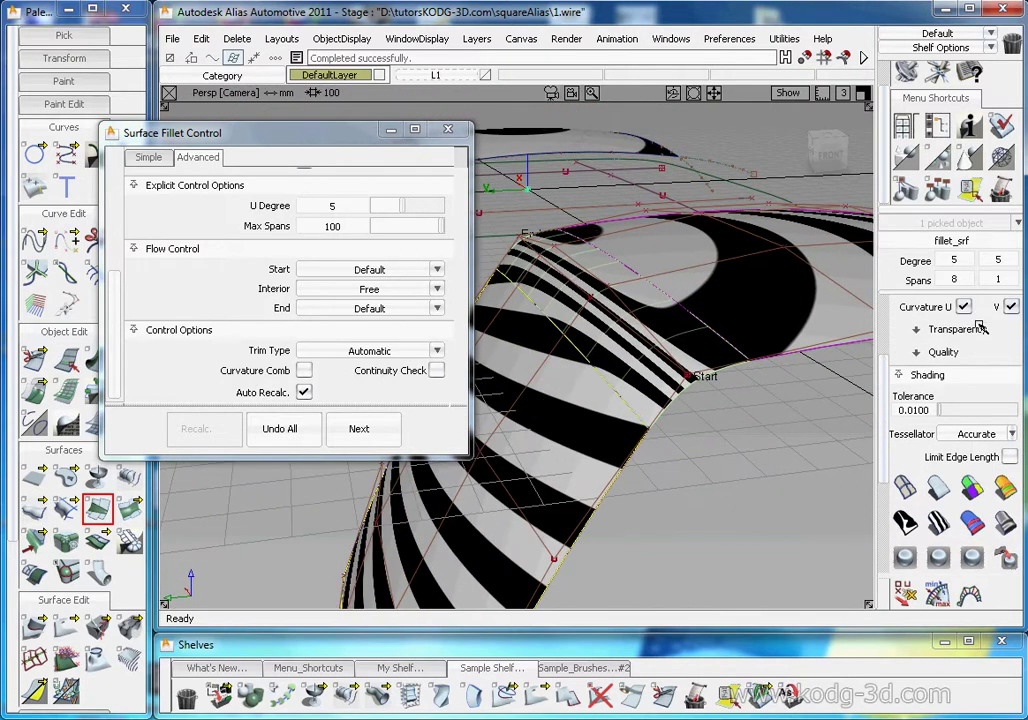
{"action": "scroll", "coordinate": [981, 328], "scroll_direction": "up", "scroll_amount": 3}
{"action": "left_click", "coordinate": [966, 351]}
{"action": "mouse_move", "coordinate": [700, 345]}
{"action": "left_mouse_down", "text": "alt+shift"}
{"action": "mouse_move", "coordinate": [755, 367]}
{"action": "mouse_move", "coordinate": [712, 349]}
{"action": "left_mouse_up", "text": "alt+shift"}
{"action": "left_click", "coordinate": [966, 351]}
{"action": "left_click_drag", "start_coordinate": [700, 410], "coordinate": [662, 430], "text": "alt+shift"}
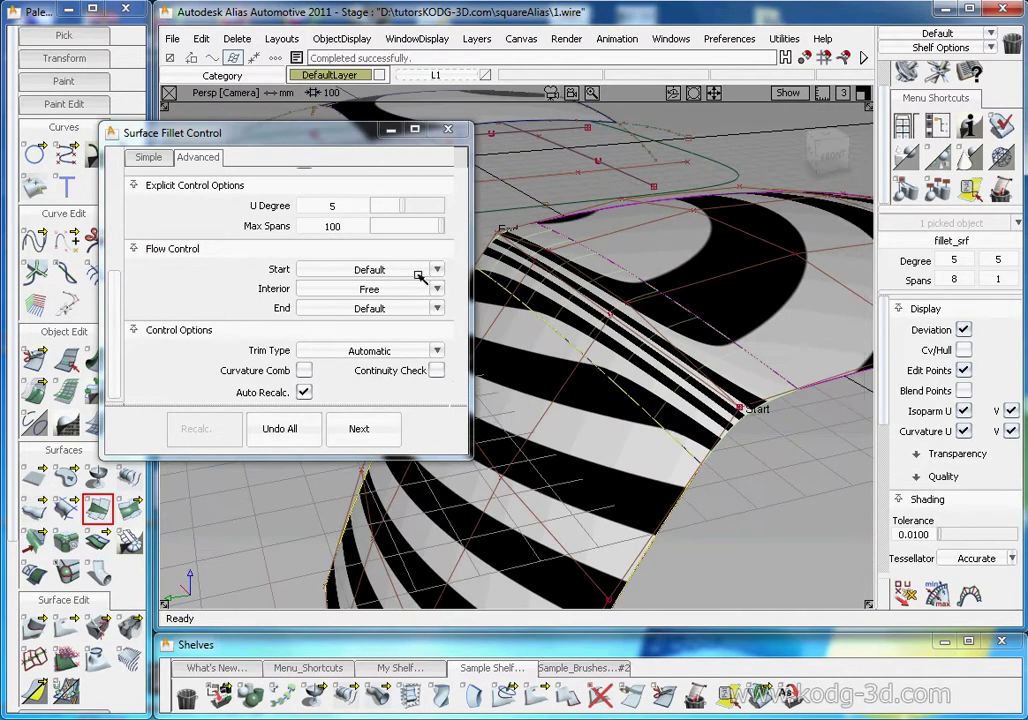
Limit the fillet to a maximum of 1 span and enable Continuity Check.
{"action": "scroll", "coordinate": [395, 290], "scroll_direction": "up", "scroll_amount": 3}
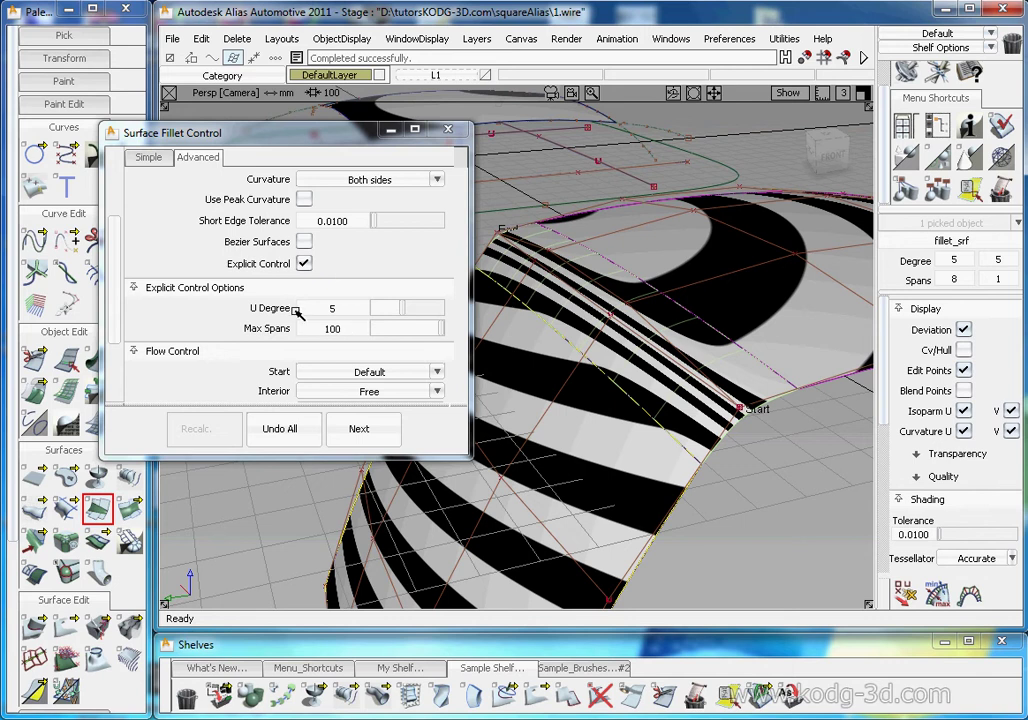
{"action": "left_click_drag", "start_coordinate": [406, 340], "coordinate": [381, 330]}
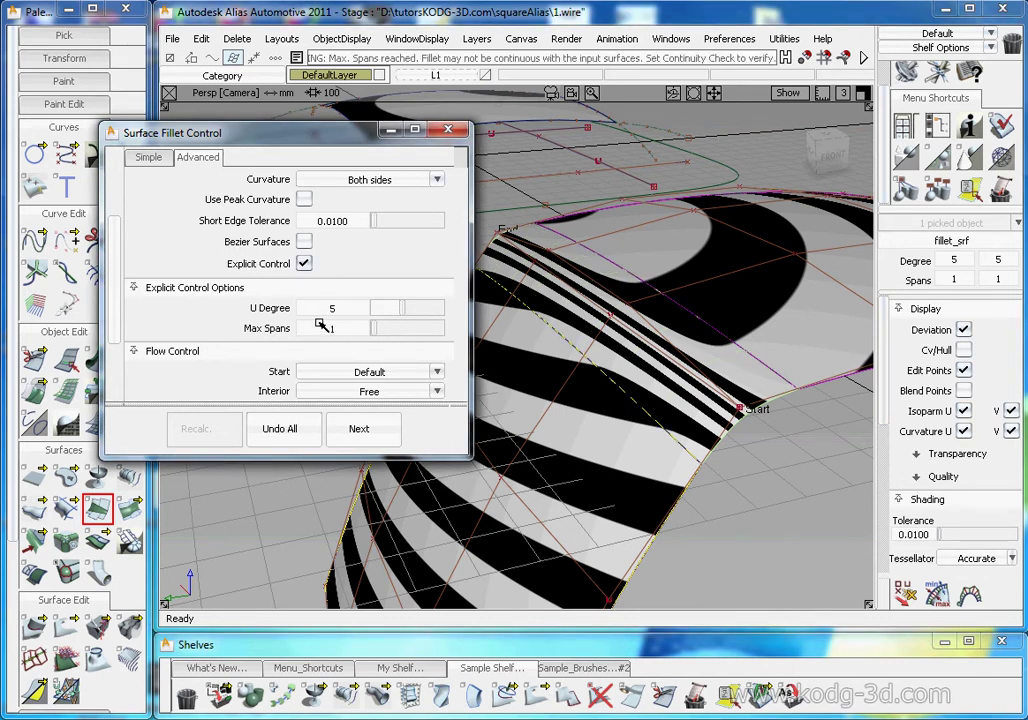
{"action": "left_click_drag", "start_coordinate": [576, 347], "coordinate": [655, 353], "text": "alt+shift"}
{"action": "scroll", "coordinate": [374, 321], "scroll_direction": "down", "scroll_amount": 3}
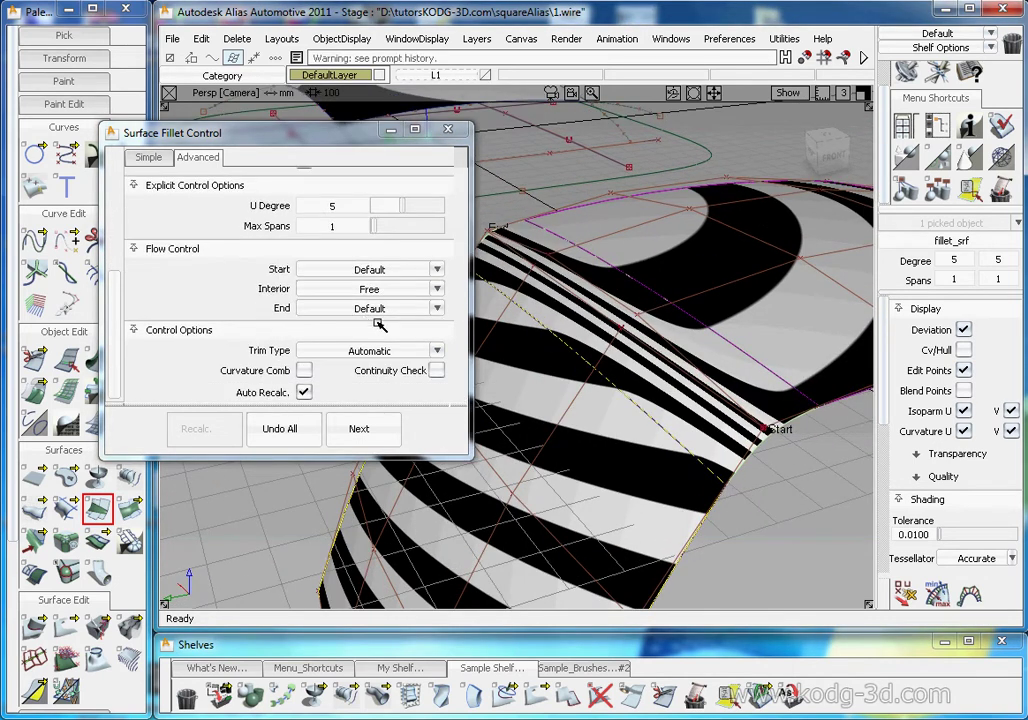
{"action": "left_click", "coordinate": [437, 371]}
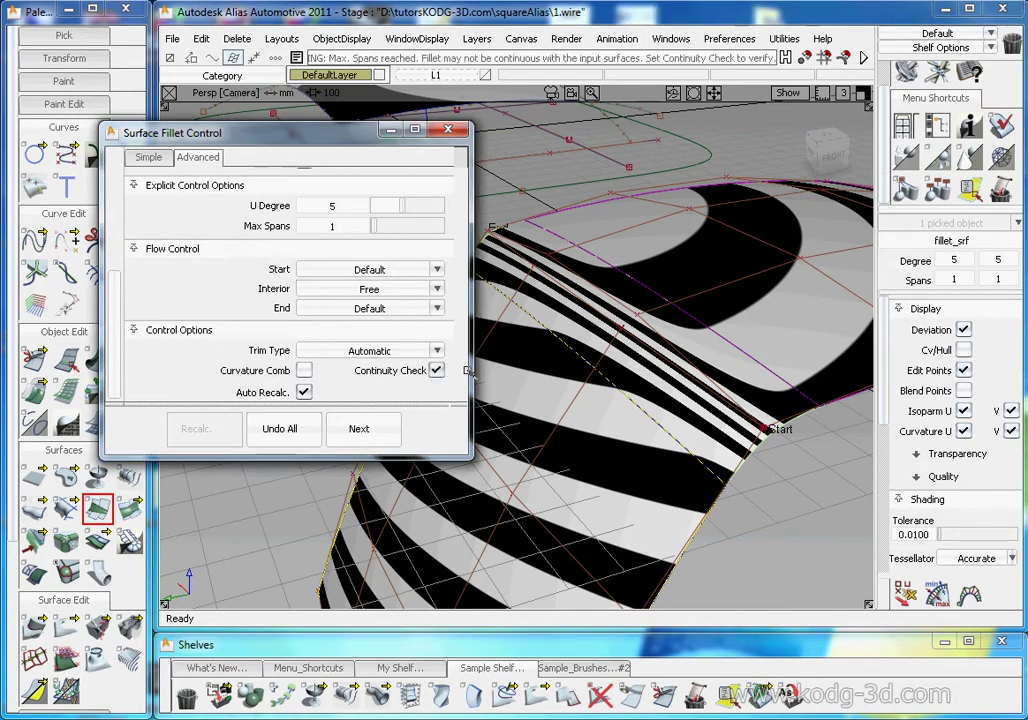
Display the CVs and hull of the single-span fillet surface.
{"action": "left_click_drag", "start_coordinate": [700, 340], "coordinate": [663, 304], "text": "alt+shift"}
{"action": "left_click", "coordinate": [965, 350]}
{"action": "left_click_drag", "start_coordinate": [660, 353], "coordinate": [557, 418], "text": "alt+shift"}
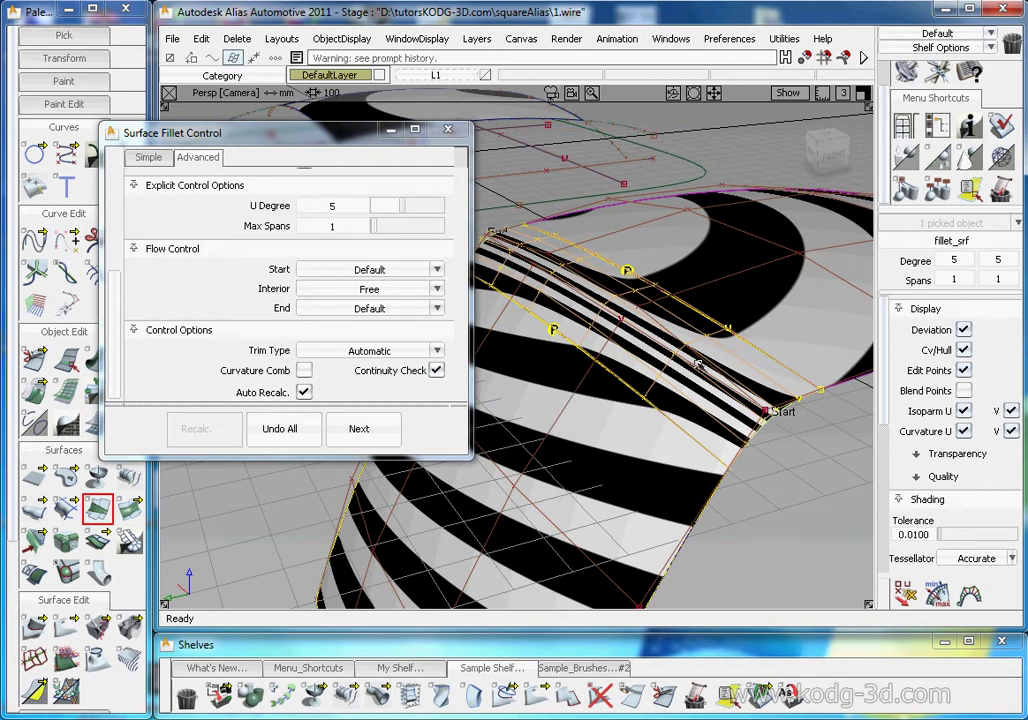
{"action": "left_click_drag", "start_coordinate": [740, 409], "coordinate": [673, 378], "text": "alt+shift"}
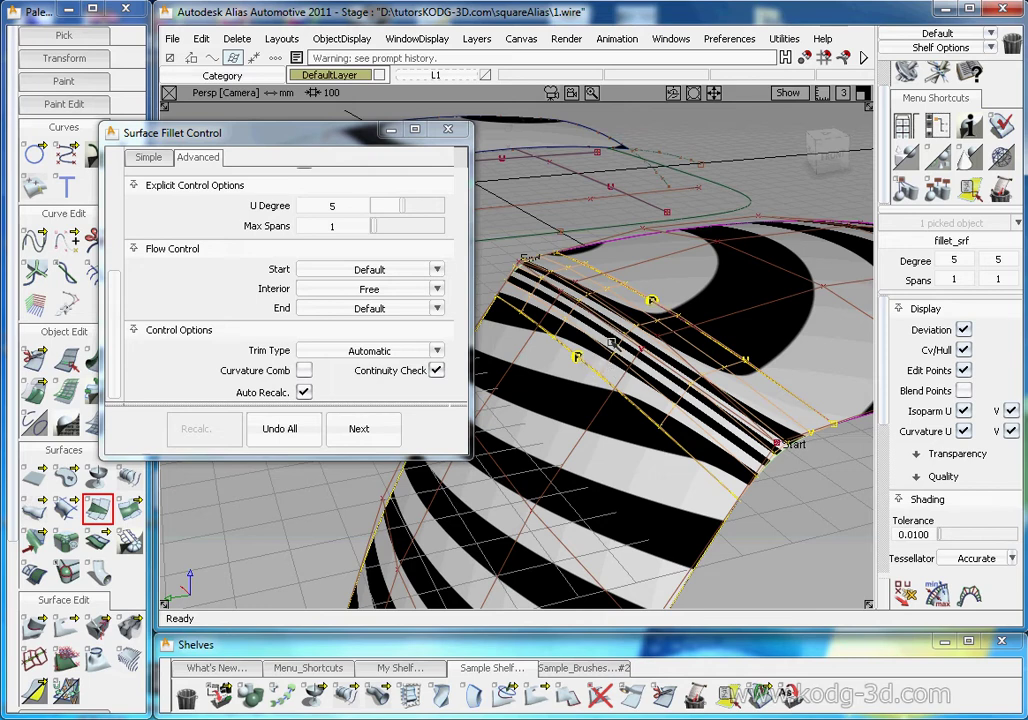
Try a U Degree of 9 for the single-span fillet and inspect its zebra stripes and continuity.
{"action": "mouse_move", "coordinate": [577, 382]}
{"action": "left_mouse_down", "text": "alt+shift"}
{"action": "mouse_move", "coordinate": [635, 372]}
{"action": "mouse_move", "coordinate": [567, 364]}
{"action": "left_mouse_up", "text": "alt+shift"}
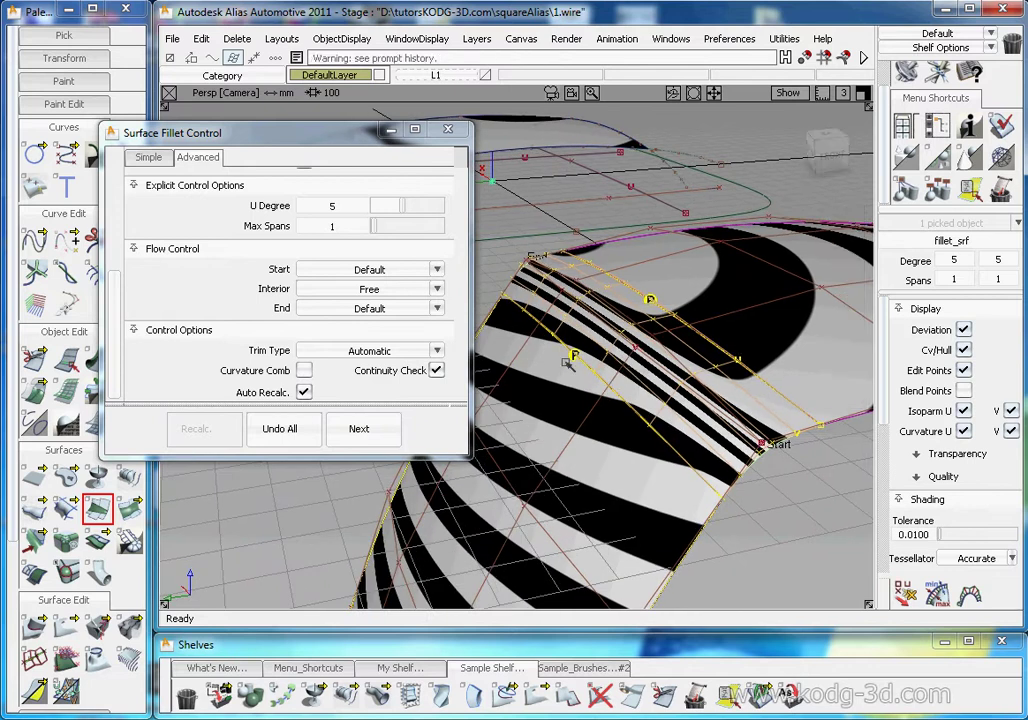
{"action": "left_click", "coordinate": [408, 205]}
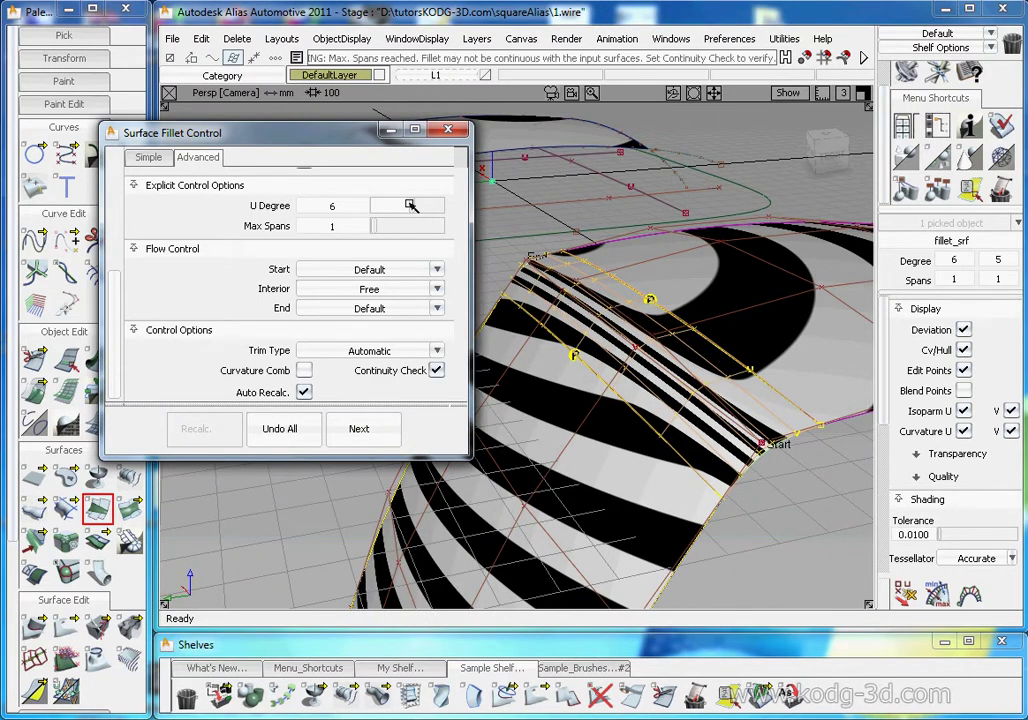
{"action": "left_click_drag", "start_coordinate": [413, 204], "coordinate": [442, 208]}
{"action": "left_click_drag", "start_coordinate": [662, 381], "coordinate": [795, 475], "text": "alt+shift"}
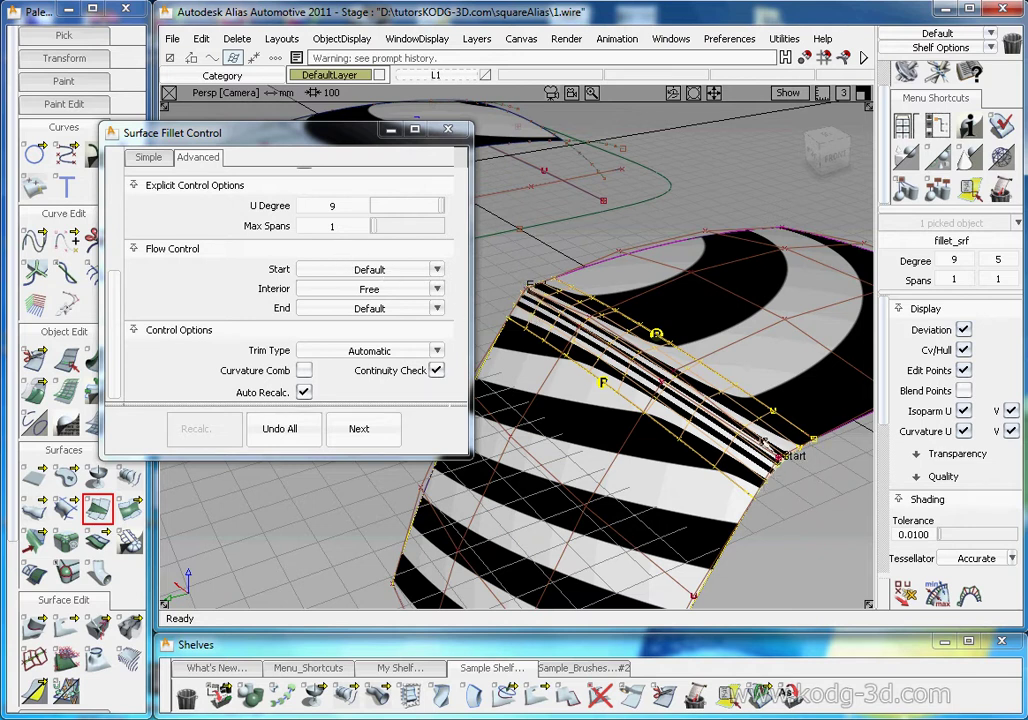
Set both the Start and End flow control of the fillet to Edge align.
{"action": "left_click", "coordinate": [369, 270]}
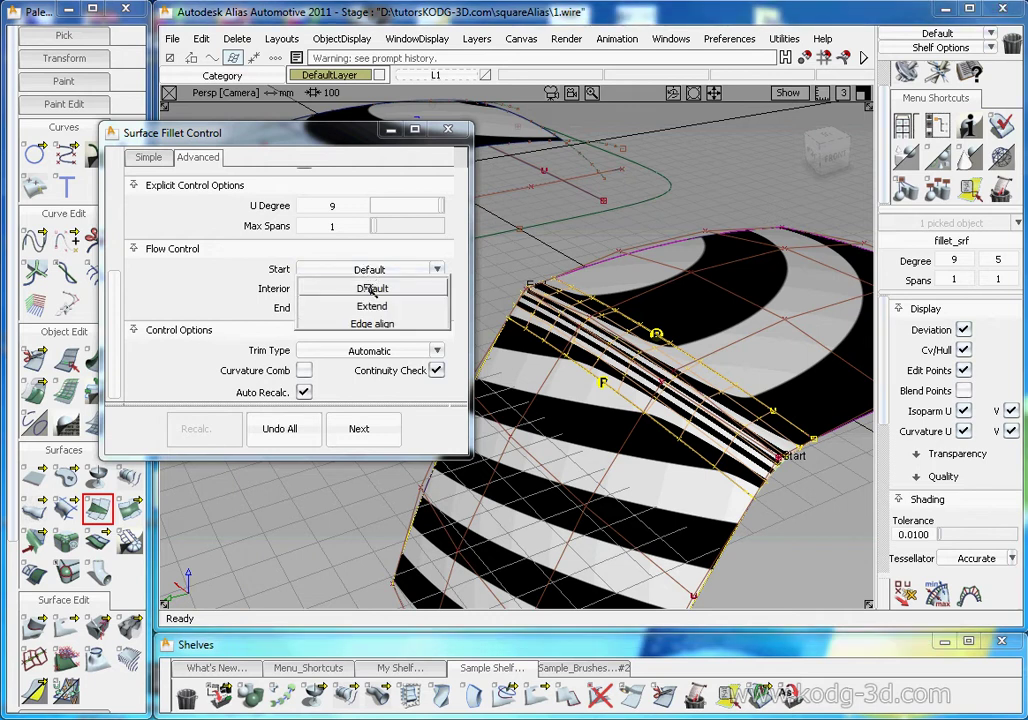
{"action": "left_click", "coordinate": [367, 323]}
{"action": "left_click", "coordinate": [388, 310]}
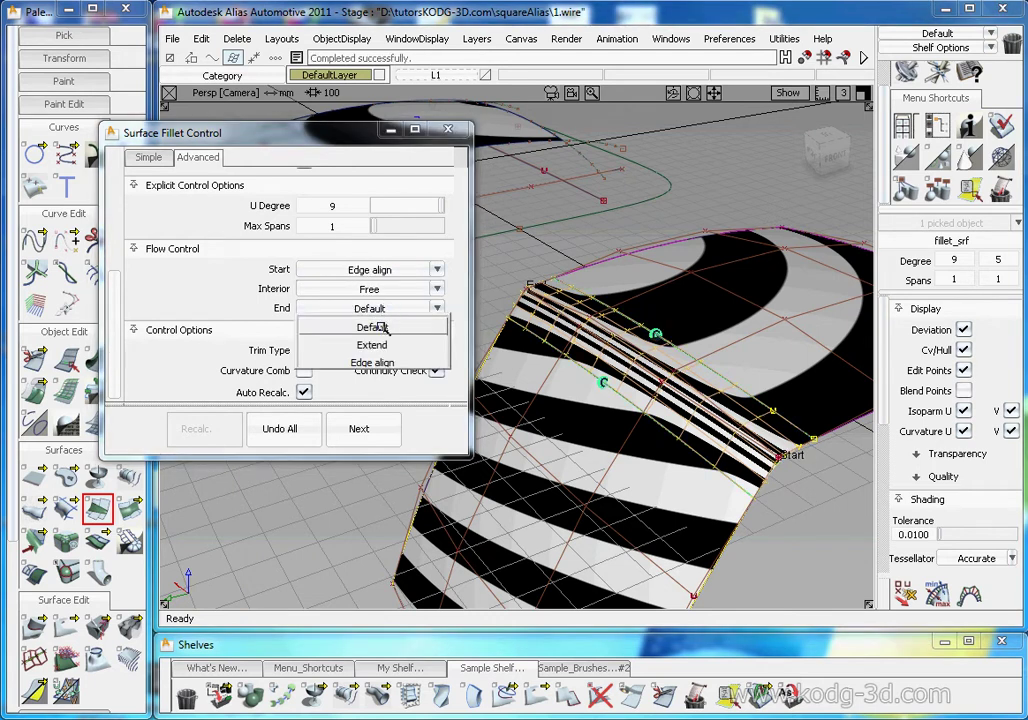
{"action": "left_click", "coordinate": [382, 346]}
{"action": "left_click_drag", "start_coordinate": [690, 402], "coordinate": [677, 357], "text": "alt+shift"}
{"action": "middle_click_drag", "start_coordinate": [685, 377], "coordinate": [657, 345], "text": "alt+shift"}
Test the fillet with a U Degree of 3, and set it to 4 to check its continuity.
{"action": "left_click_drag", "start_coordinate": [436, 204], "coordinate": [420, 205]}
{"action": "left_click_drag", "start_coordinate": [420, 206], "coordinate": [382, 208]}
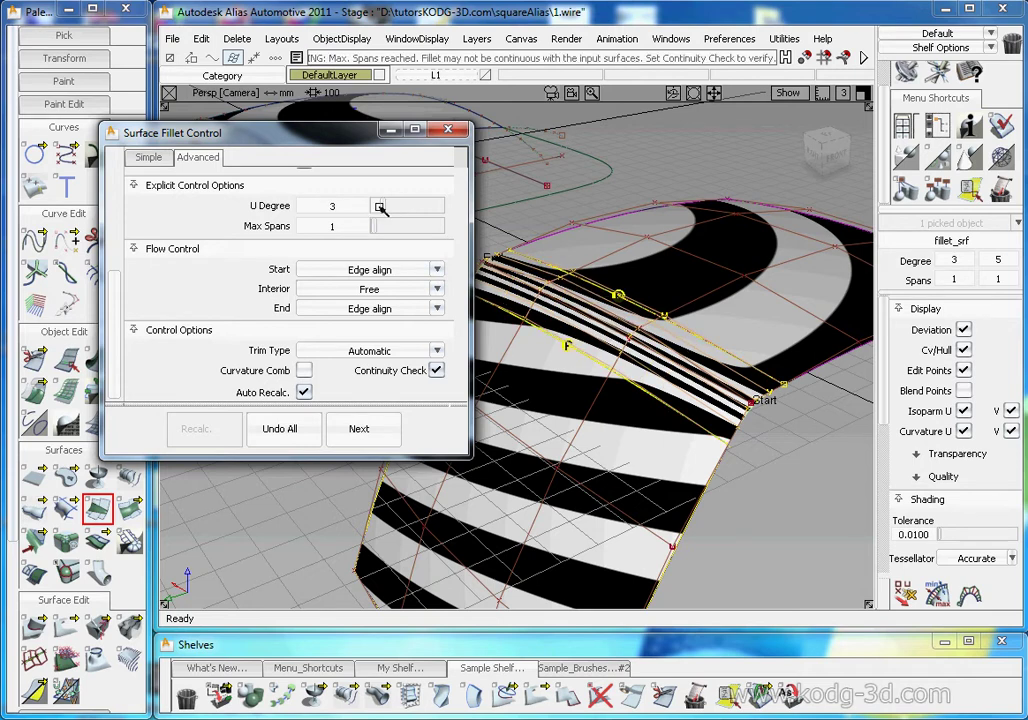
{"action": "left_click_drag", "start_coordinate": [654, 360], "coordinate": [665, 332], "text": "alt+shift"}
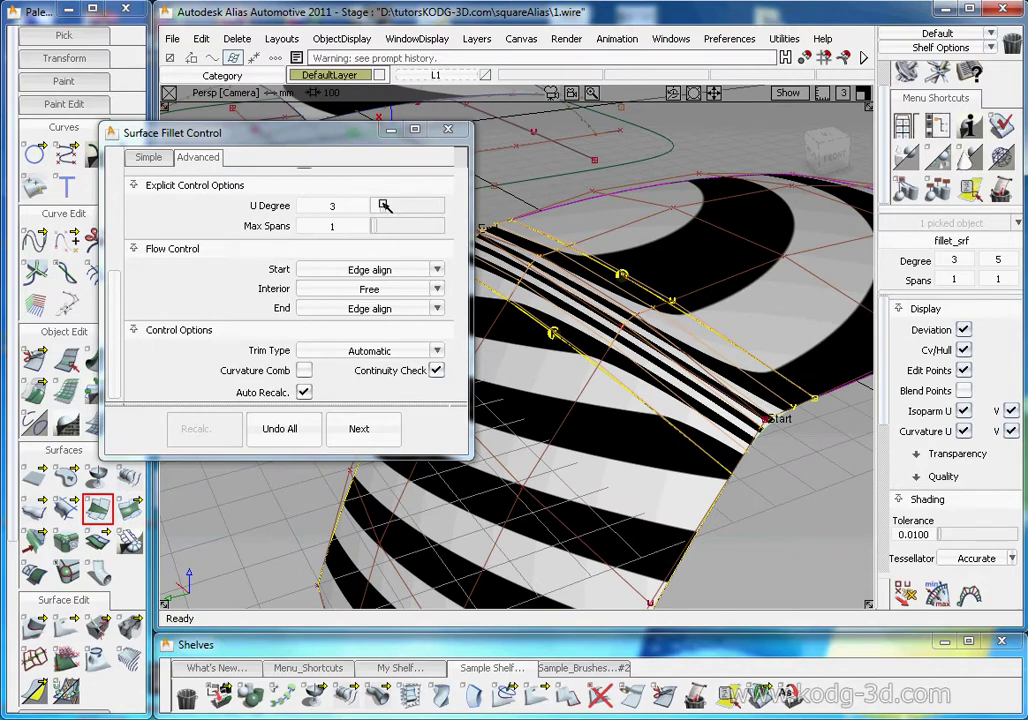
{"action": "left_click_drag", "start_coordinate": [384, 205], "coordinate": [397, 203]}
{"action": "left_click_drag", "start_coordinate": [661, 352], "coordinate": [690, 410], "text": "alt+shift"}
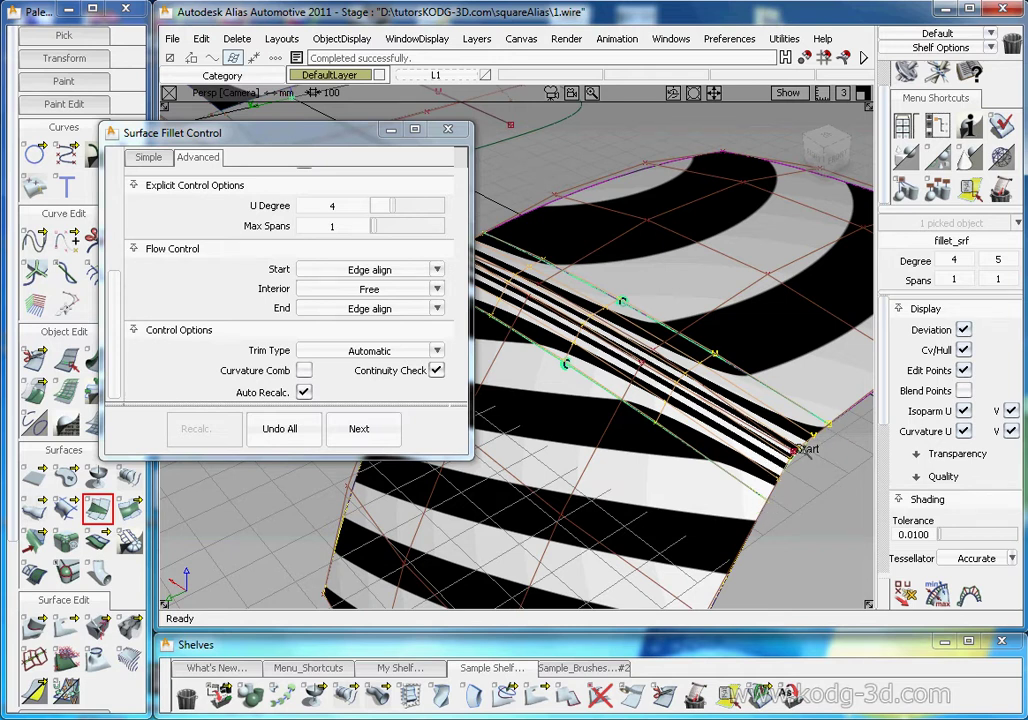
Try the Extend option for the fillet's Start flow and restore it to Edge align.
{"action": "left_click", "coordinate": [362, 271]}
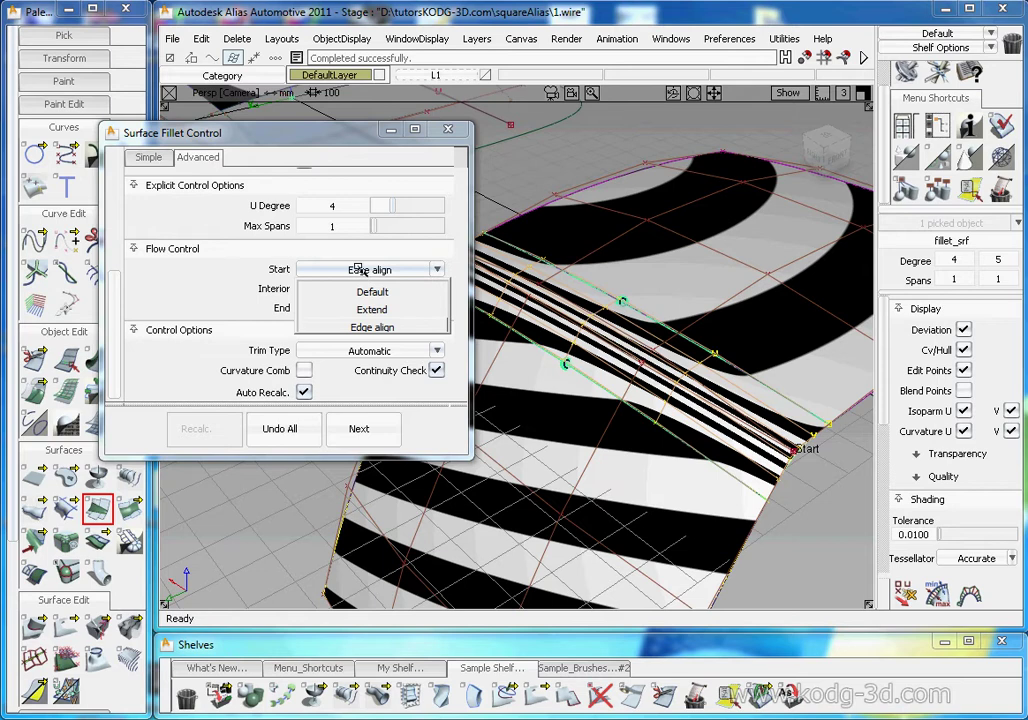
{"action": "left_click", "coordinate": [372, 327]}
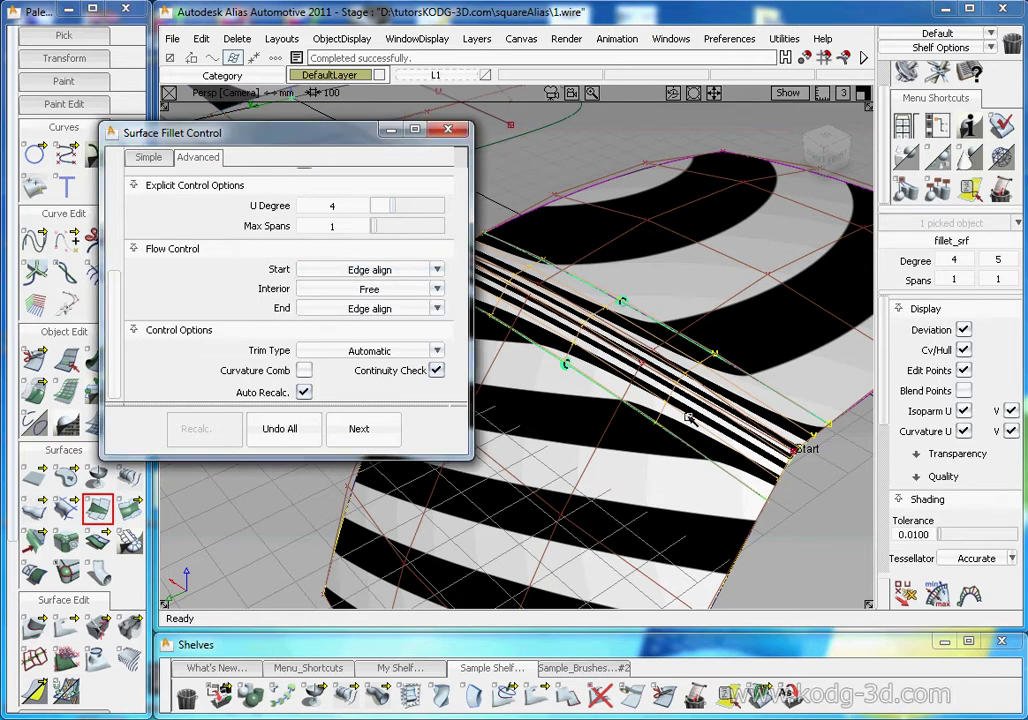
{"action": "mouse_move", "coordinate": [754, 414]}
{"action": "left_mouse_down", "text": "alt+shift"}
{"action": "mouse_move", "coordinate": [718, 402]}
{"action": "mouse_move", "coordinate": [725, 422]}
{"action": "mouse_move", "coordinate": [765, 402]}
{"action": "left_mouse_up", "text": "alt+shift"}
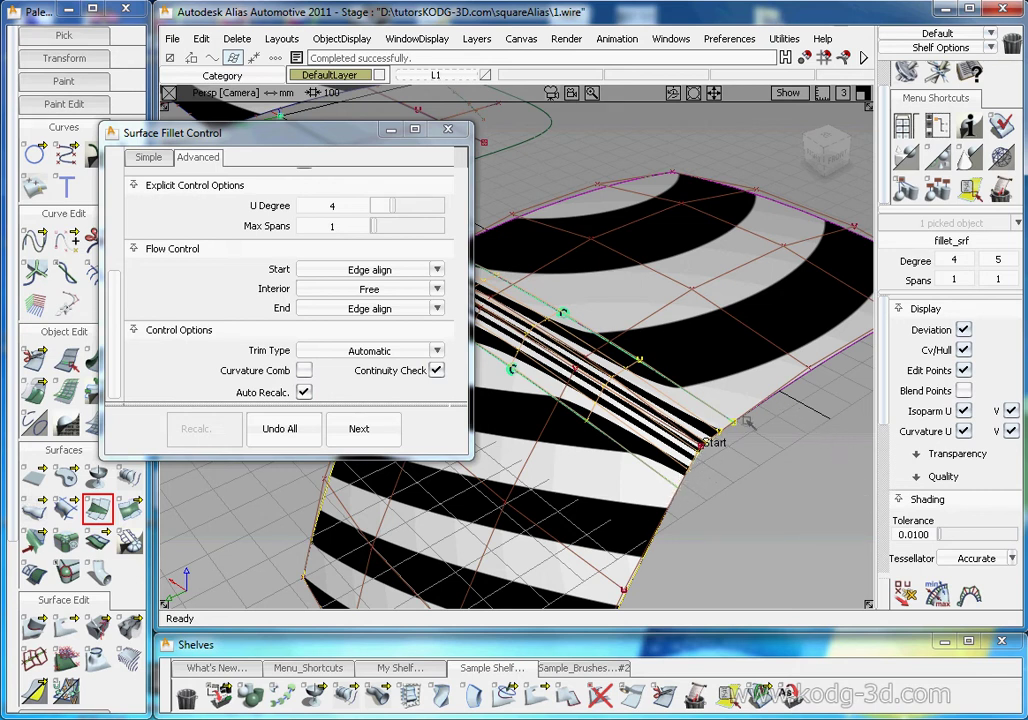
{"action": "left_click", "coordinate": [370, 270]}
{"action": "left_click", "coordinate": [372, 307]}
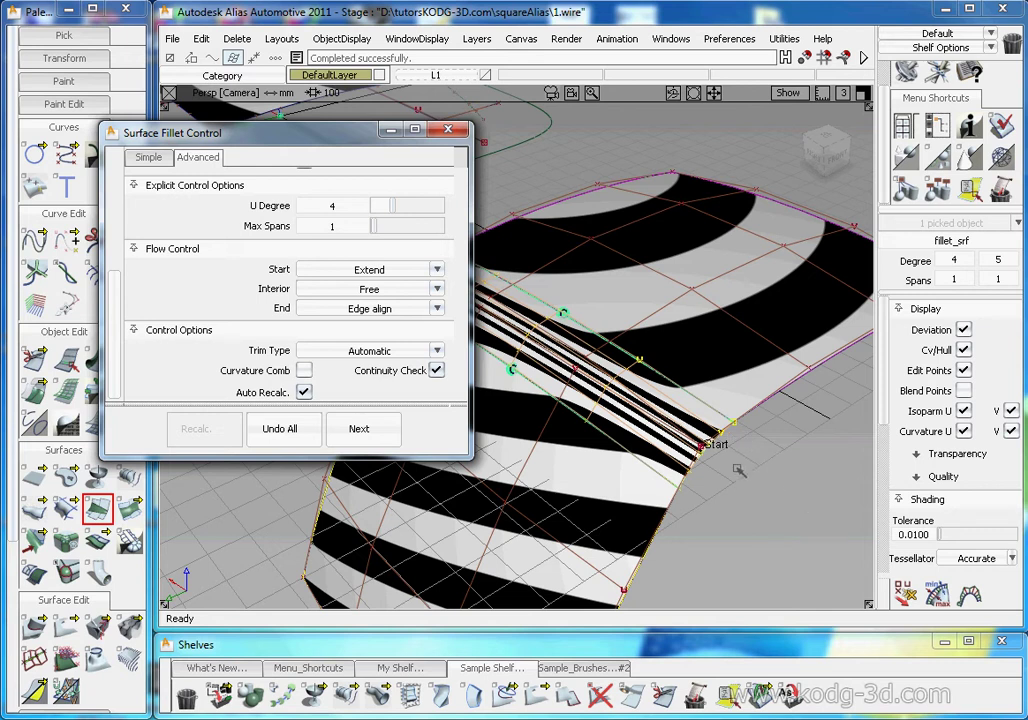
{"action": "left_click", "coordinate": [376, 272]}
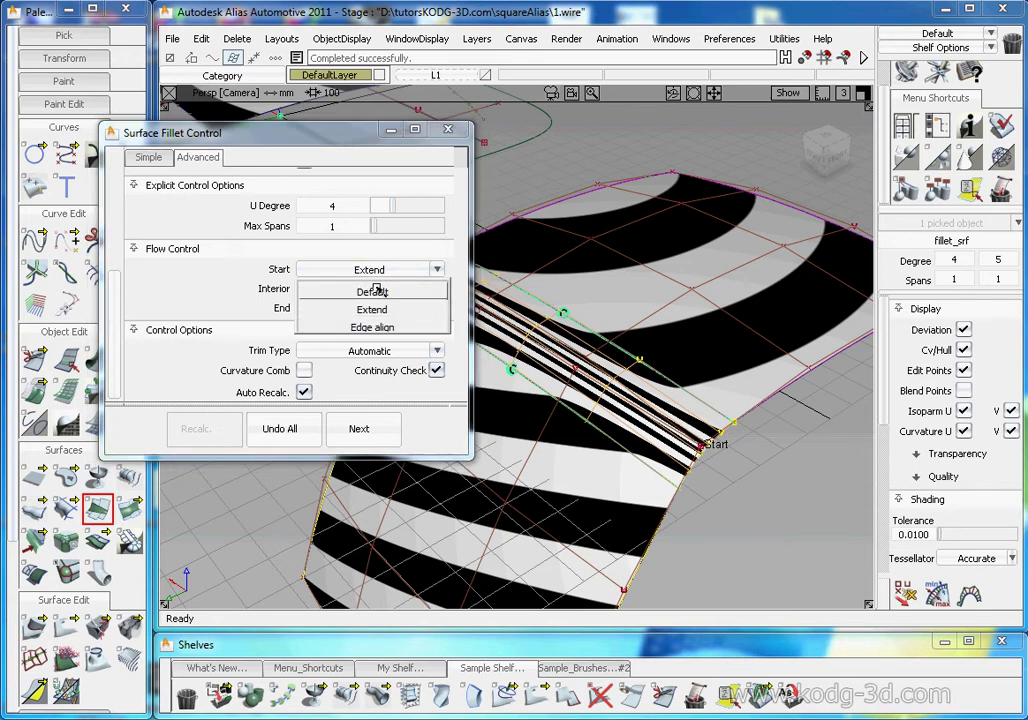
{"action": "left_click", "coordinate": [372, 326]}
{"action": "left_click_drag", "start_coordinate": [694, 379], "coordinate": [575, 303], "text": "alt+shift"}
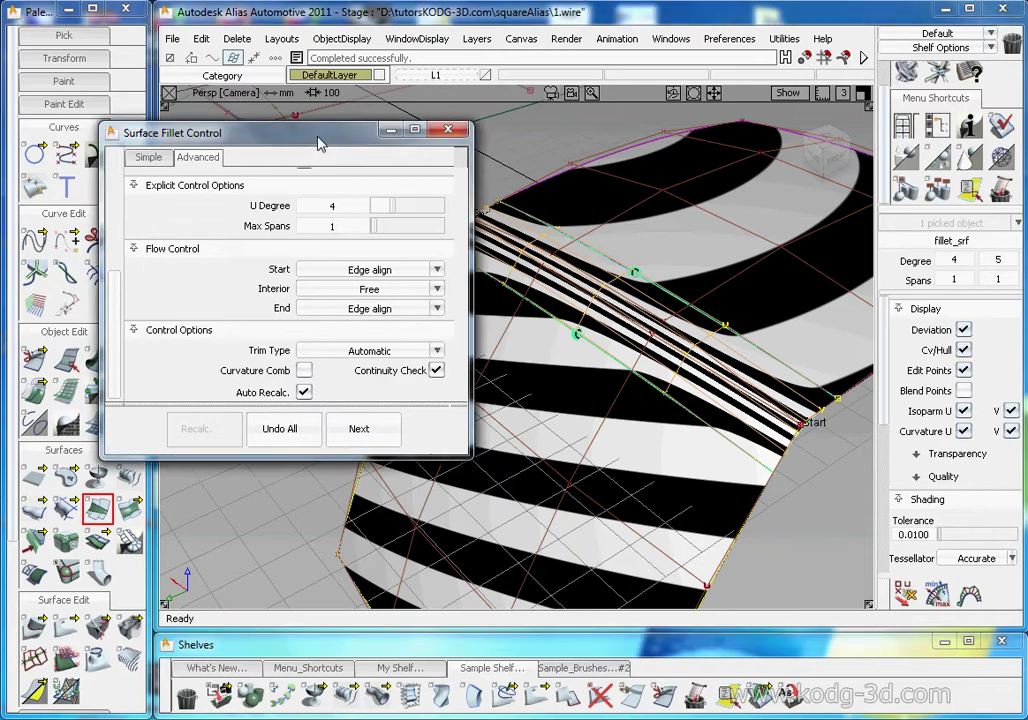
Pick the fillet and both adjoining surfaces, hide their CVs and hulls, and inspect the zebra stripes with everything unpicked.
{"action": "left_click_drag", "start_coordinate": [318, 140], "coordinate": [279, 66]}
{"action": "left_click_drag", "start_coordinate": [452, 264], "coordinate": [621, 294], "text": "alt+shift"}
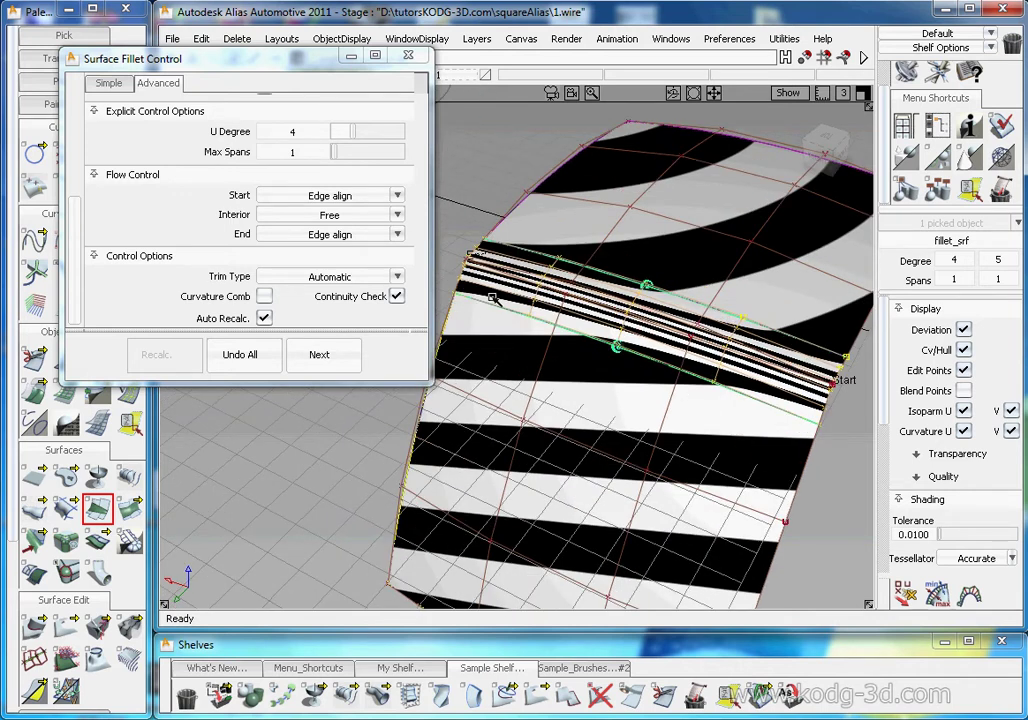
{"action": "middle_click_drag", "start_coordinate": [729, 387], "coordinate": [699, 379], "text": "alt+shift"}
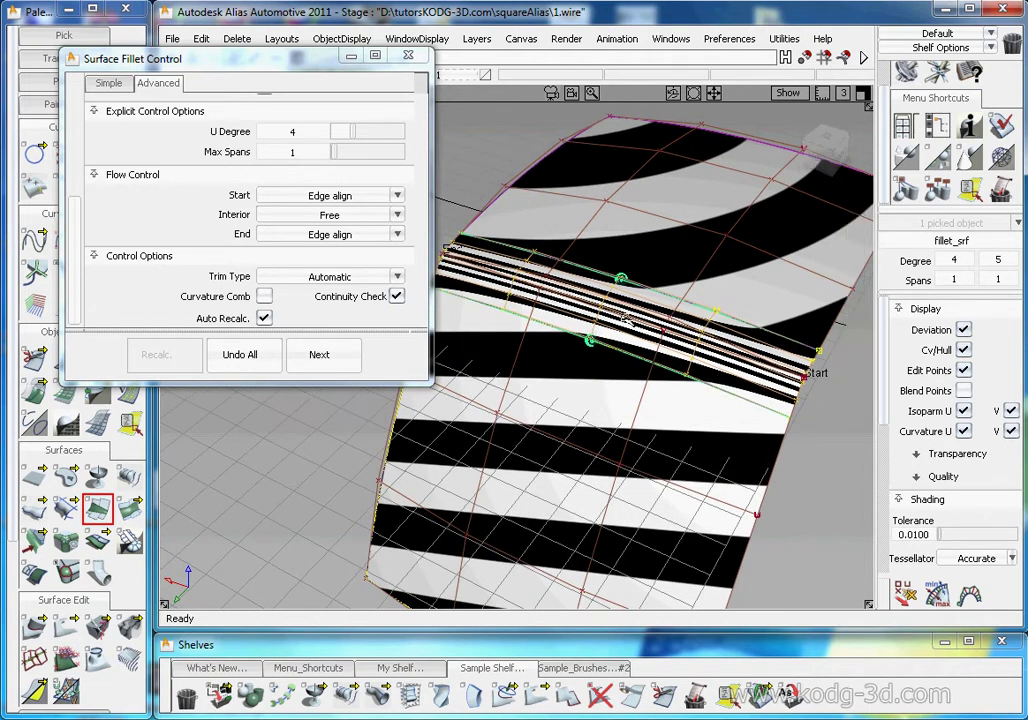
{"action": "left_click_drag", "start_coordinate": [658, 318], "coordinate": [676, 320], "text": "alt+shift"}
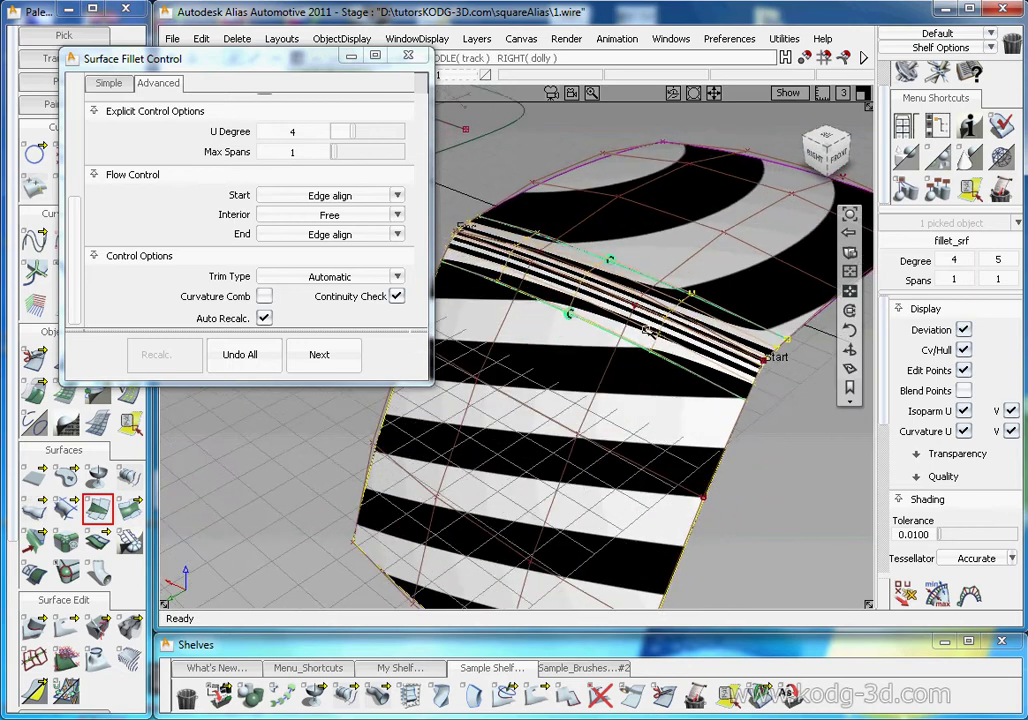
{"action": "left_click_drag", "start_coordinate": [683, 376], "coordinate": [622, 406], "text": "ctrl+shift"}
{"action": "left_click", "coordinate": [964, 350]}
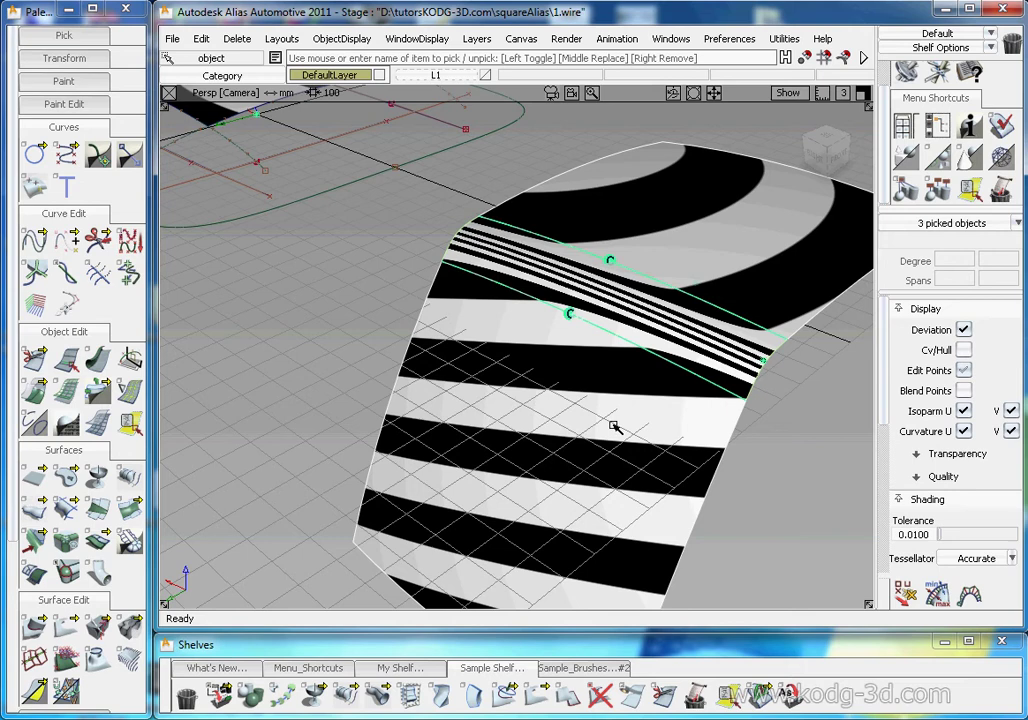
{"action": "mouse_move", "coordinate": [588, 360]}
{"action": "left_mouse_down", "text": "alt+shift"}
{"action": "mouse_move", "coordinate": [709, 418]}
{"action": "mouse_move", "coordinate": [617, 385]}
{"action": "mouse_move", "coordinate": [594, 351]}
{"action": "left_mouse_up", "text": "alt+shift"}
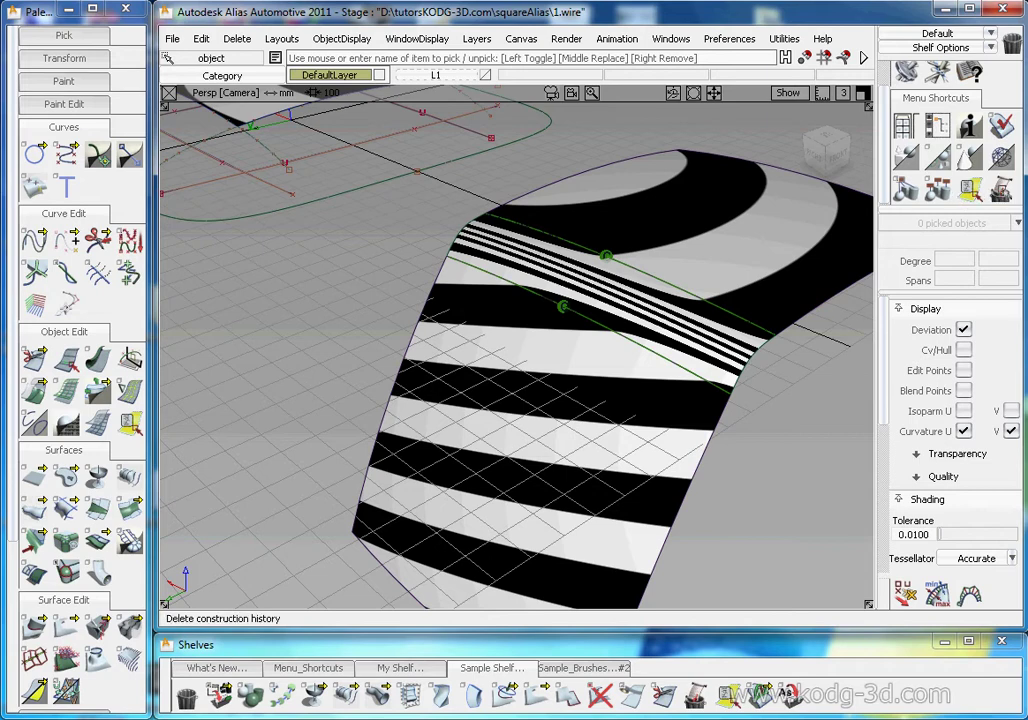
{"action": "left_click_drag", "start_coordinate": [652, 390], "coordinate": [578, 349], "text": "alt+shift"}
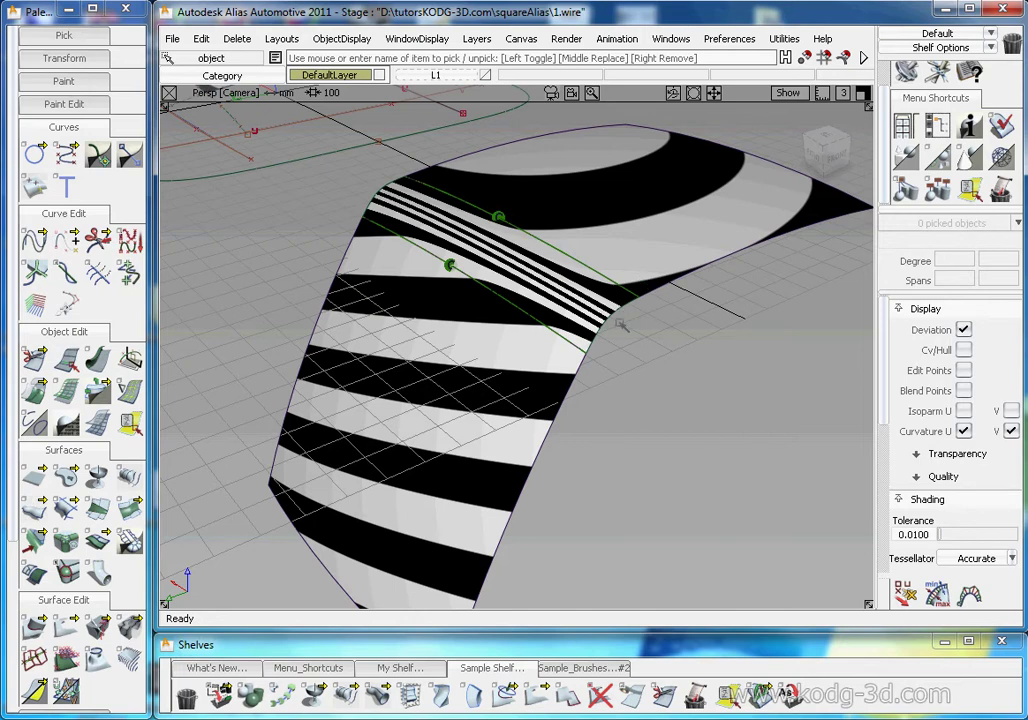
{"action": "left_click_drag", "start_coordinate": [532, 310], "coordinate": [569, 321], "text": "alt+shift"}
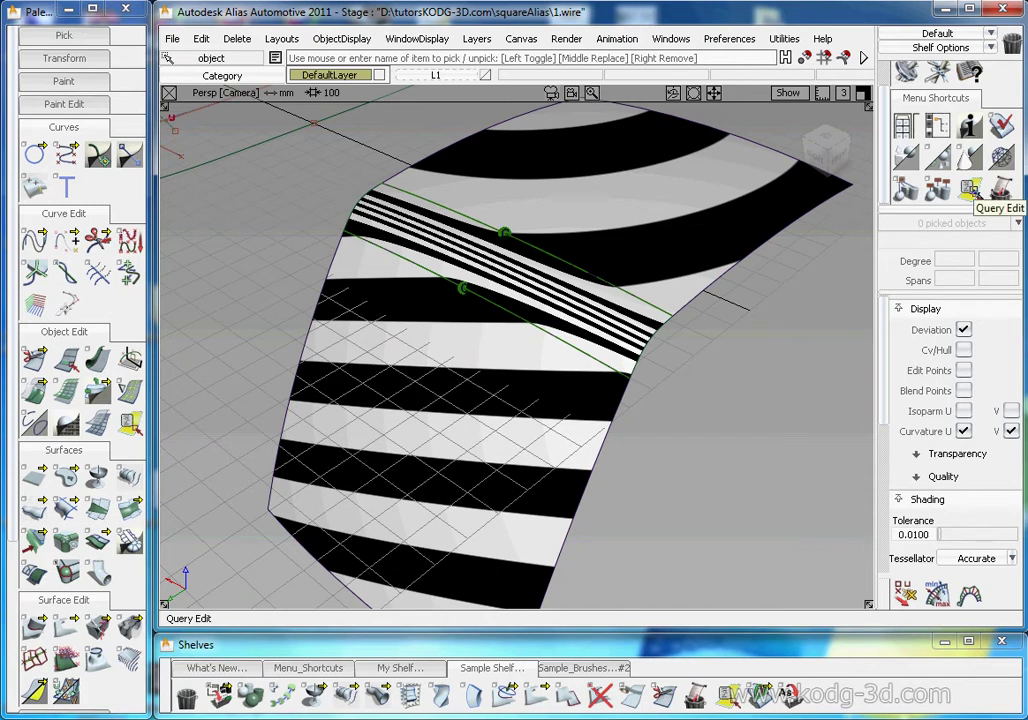
Delete the fillet surface and untrim the two adjoining surfaces.
{"action": "left_click_drag", "start_coordinate": [637, 315], "coordinate": [646, 333], "text": "ctrl+shift"}
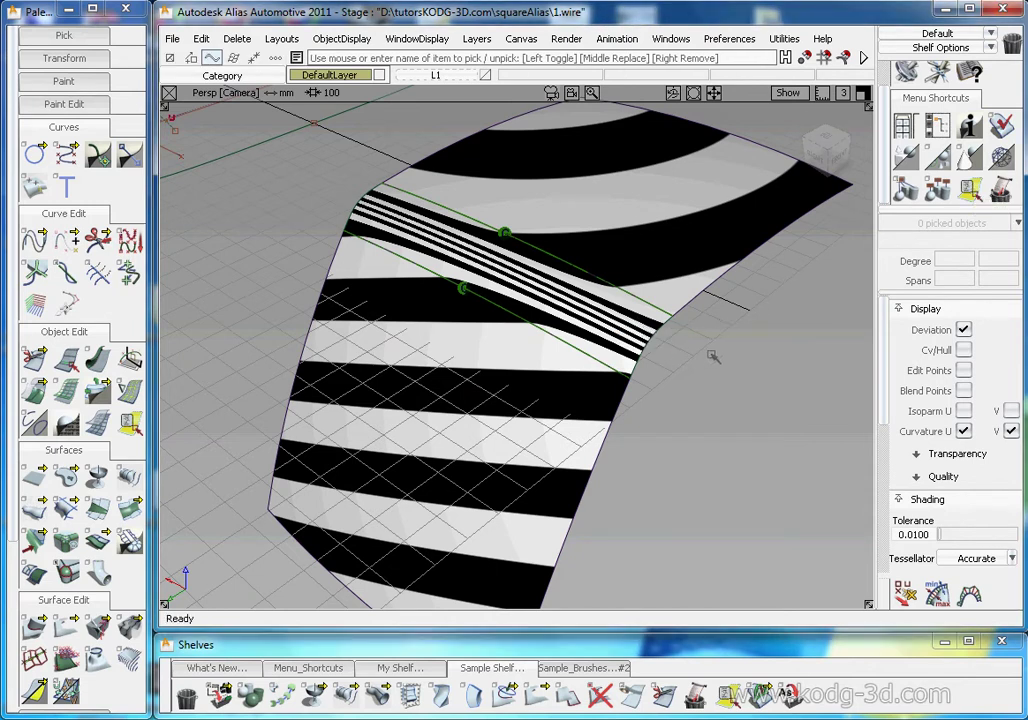
{"action": "left_click", "coordinate": [638, 337]}
{"action": "key", "text": "Delete"}
{"action": "key", "text": "Return"}
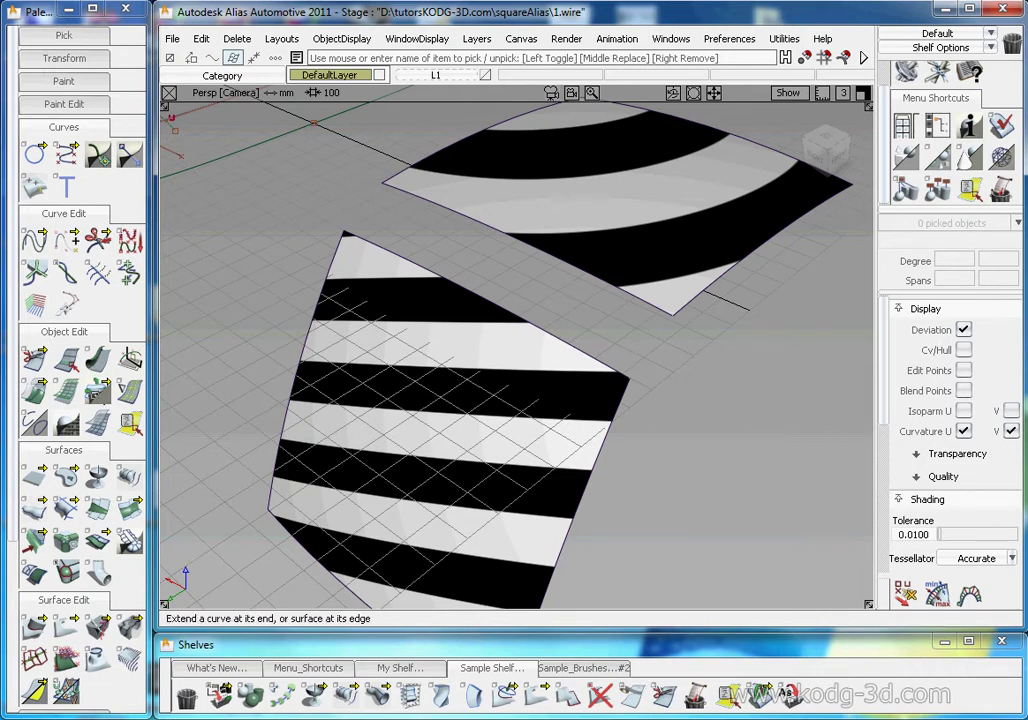
{"action": "left_click", "coordinate": [600, 693]}
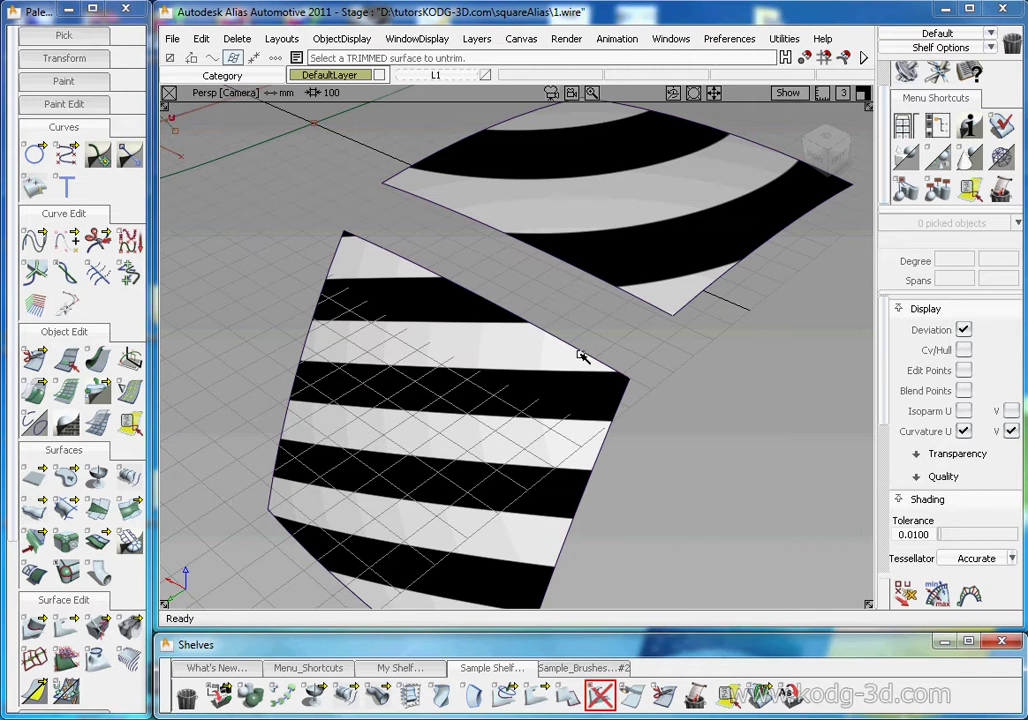
{"action": "left_click", "coordinate": [581, 353]}
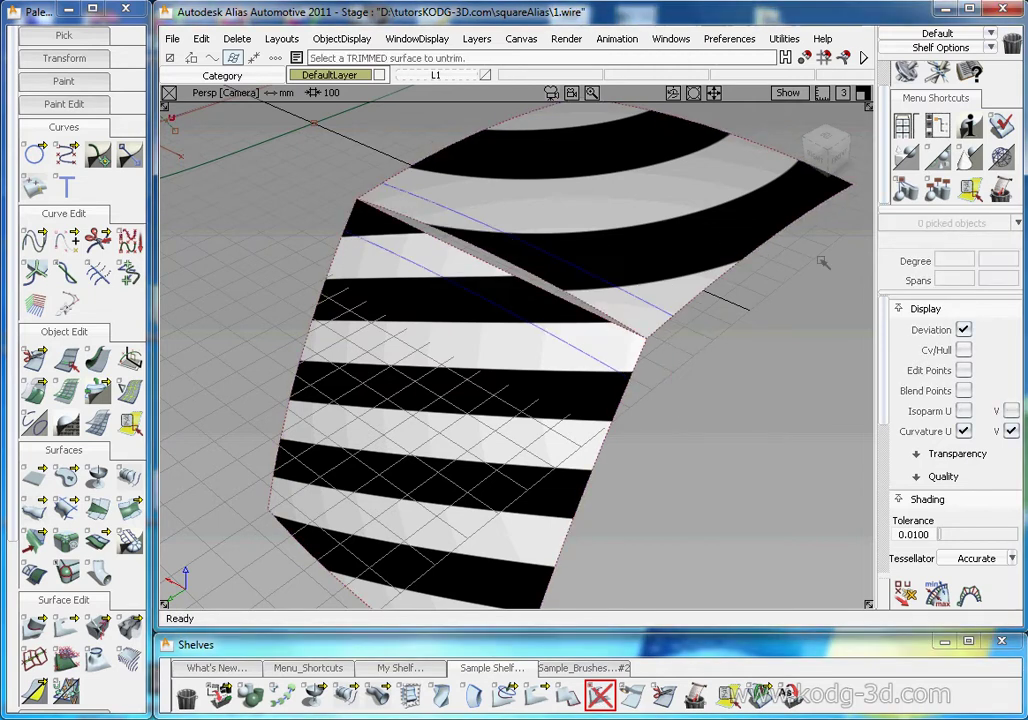
Turn off the zebra shading and hide the grid so only the surface edges and curves-on-surface are displayed.
{"action": "left_click_drag", "start_coordinate": [603, 360], "coordinate": [551, 327], "text": "alt+shift"}
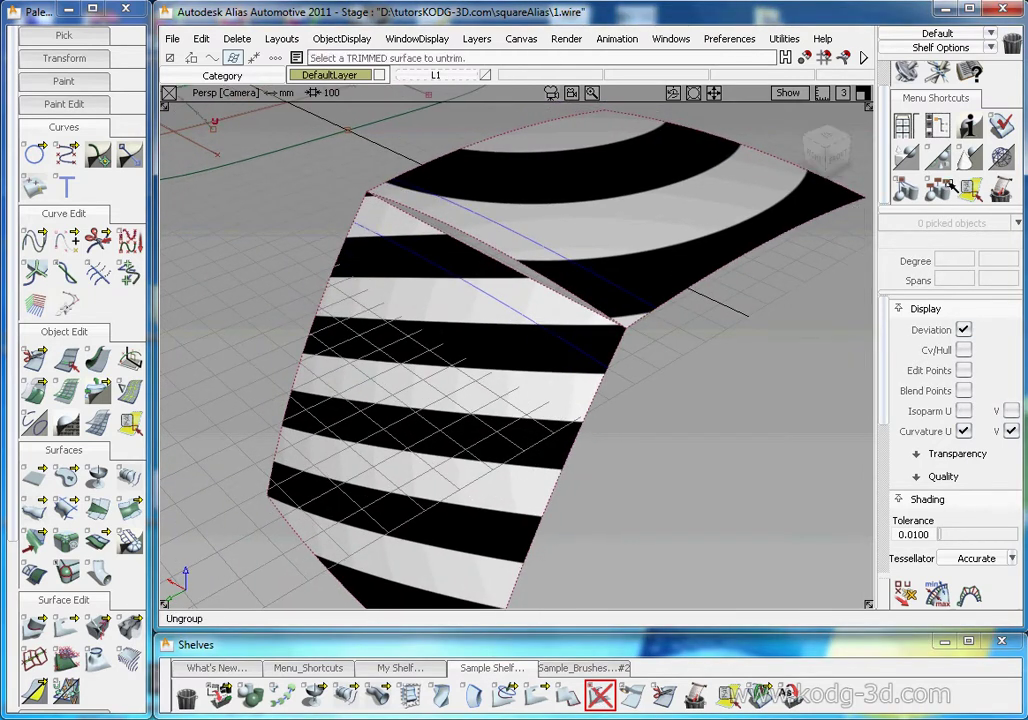
{"action": "scroll", "coordinate": [943, 477], "scroll_direction": "down", "scroll_amount": 3}
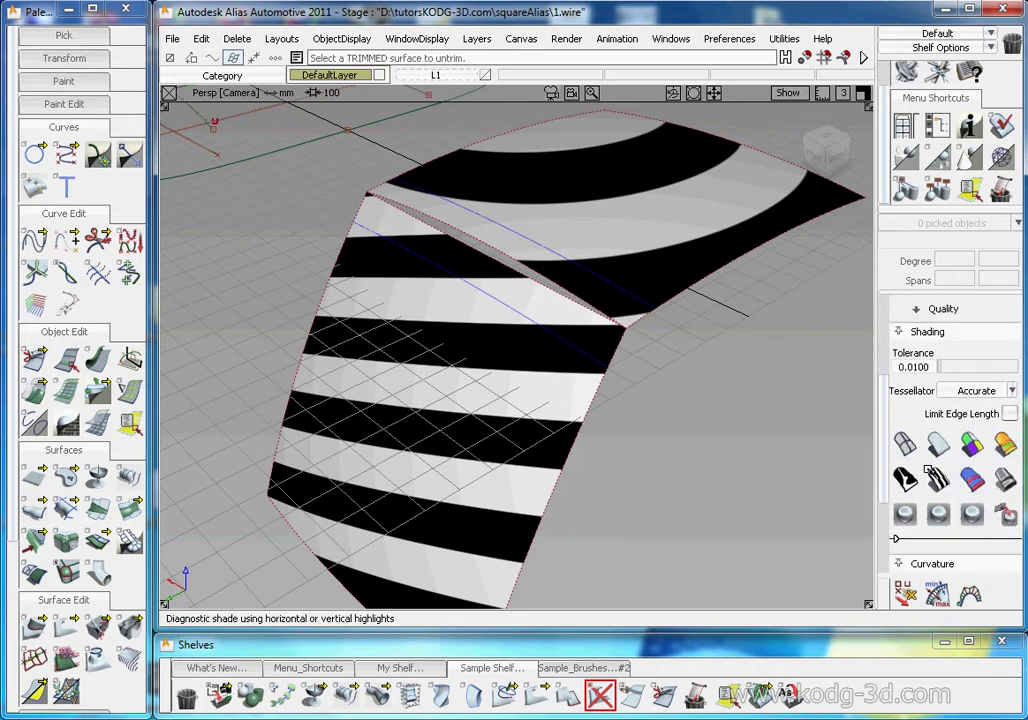
{"action": "left_click", "coordinate": [907, 447]}
{"action": "left_click_drag", "start_coordinate": [597, 355], "coordinate": [590, 312], "text": "ctrl+shift"}
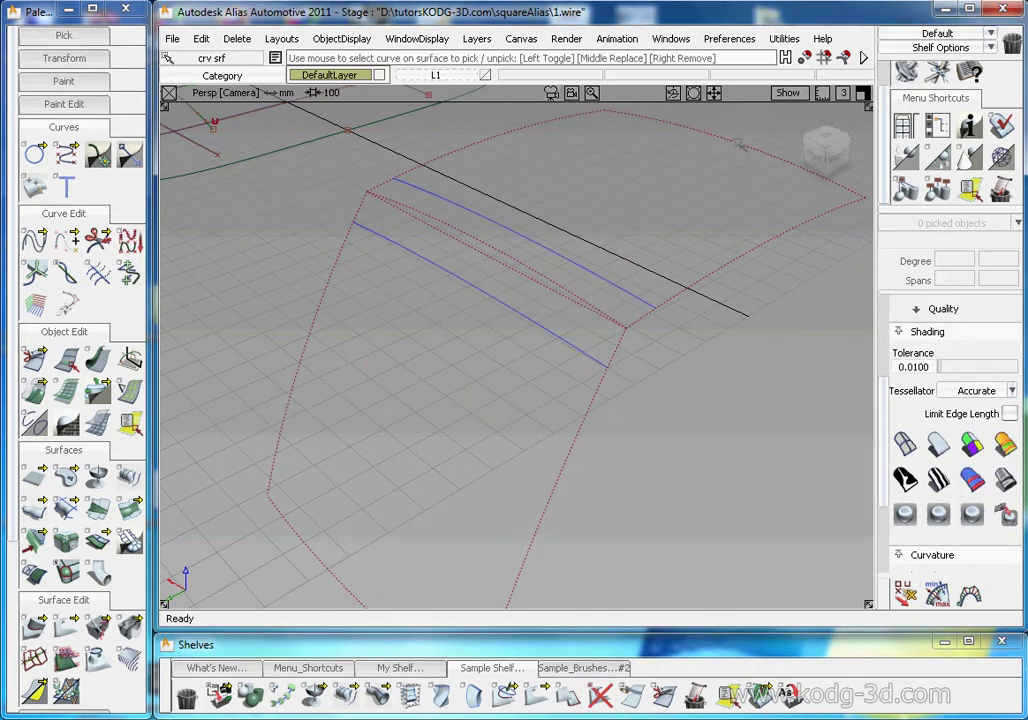
{"action": "left_click", "coordinate": [788, 92]}
{"action": "left_click", "coordinate": [765, 184]}
{"action": "left_click_drag", "start_coordinate": [737, 206], "coordinate": [507, 222], "text": "alt+shift"}
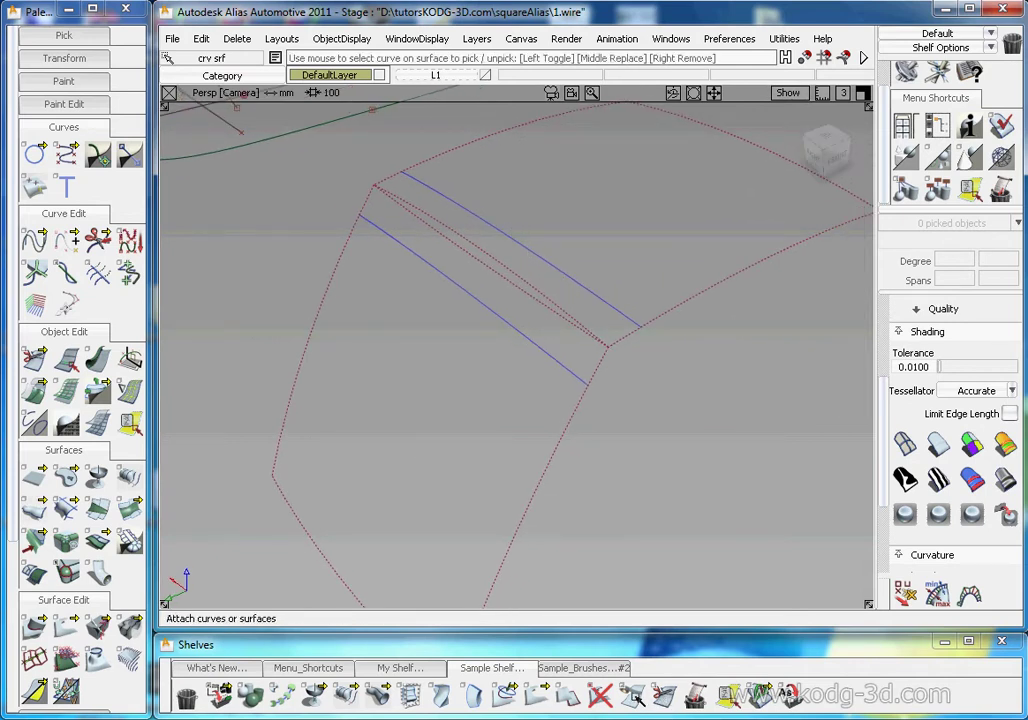
Use Trim Convert to rebuild the lower surface's region below its curve-on-surface at degree 3 with 1 span each way, keeping the original.
{"action": "double_click", "coordinate": [566, 694]}
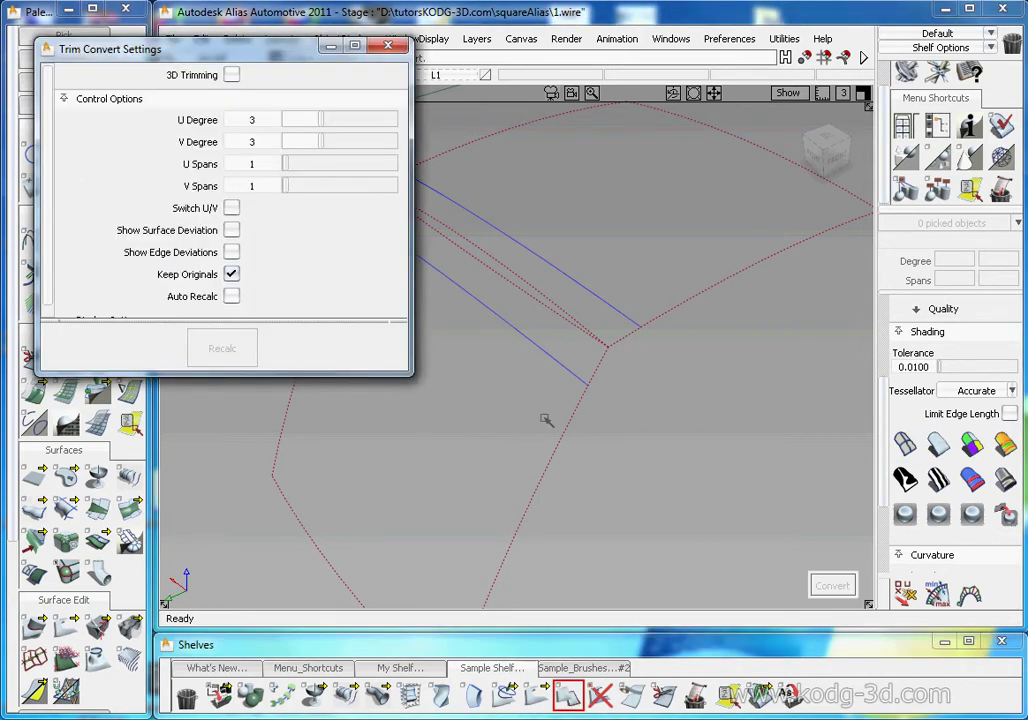
{"action": "left_click", "coordinate": [459, 436]}
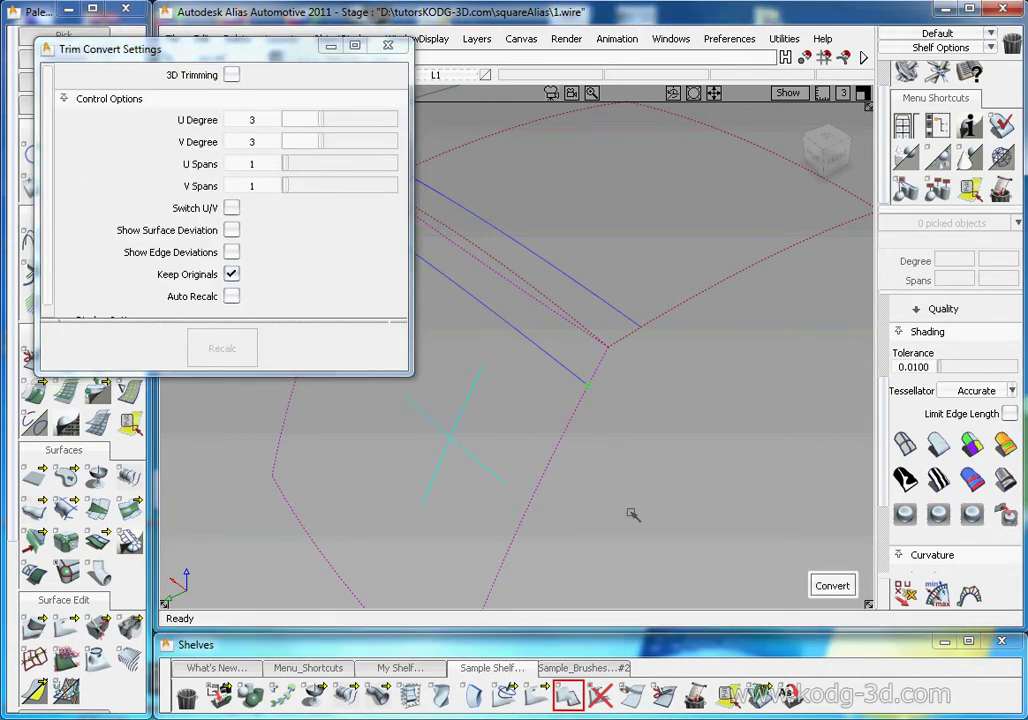
{"action": "left_click", "coordinate": [836, 586]}
{"action": "left_click_drag", "start_coordinate": [606, 397], "coordinate": [642, 385], "text": "alt+shift"}
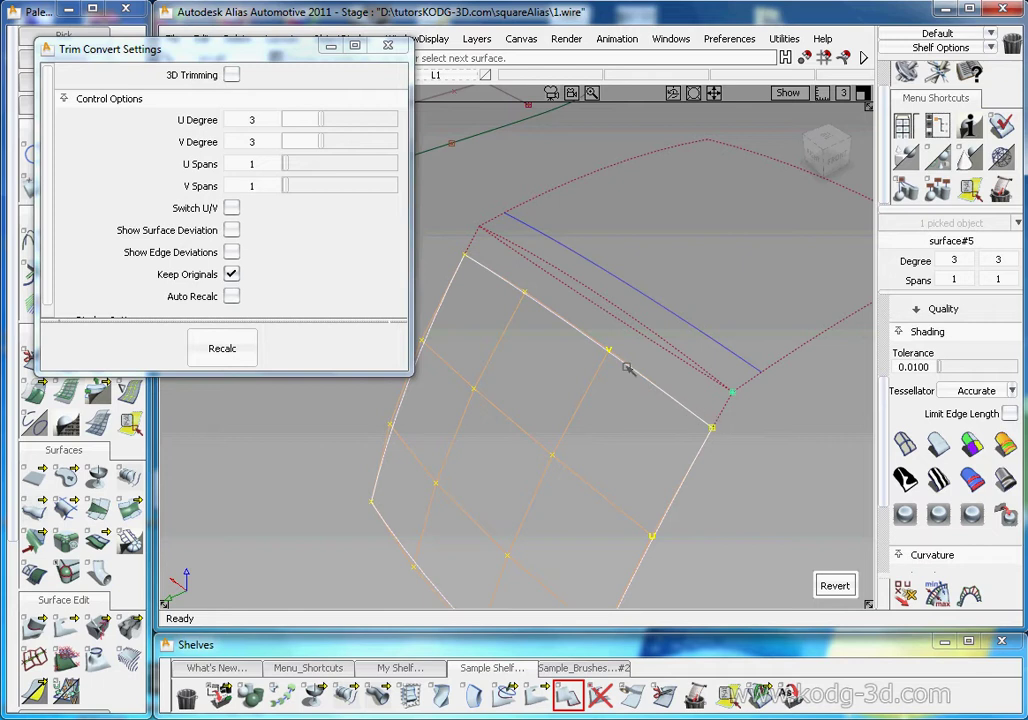
{"action": "left_click_drag", "start_coordinate": [632, 373], "coordinate": [595, 330], "text": "alt+shift"}
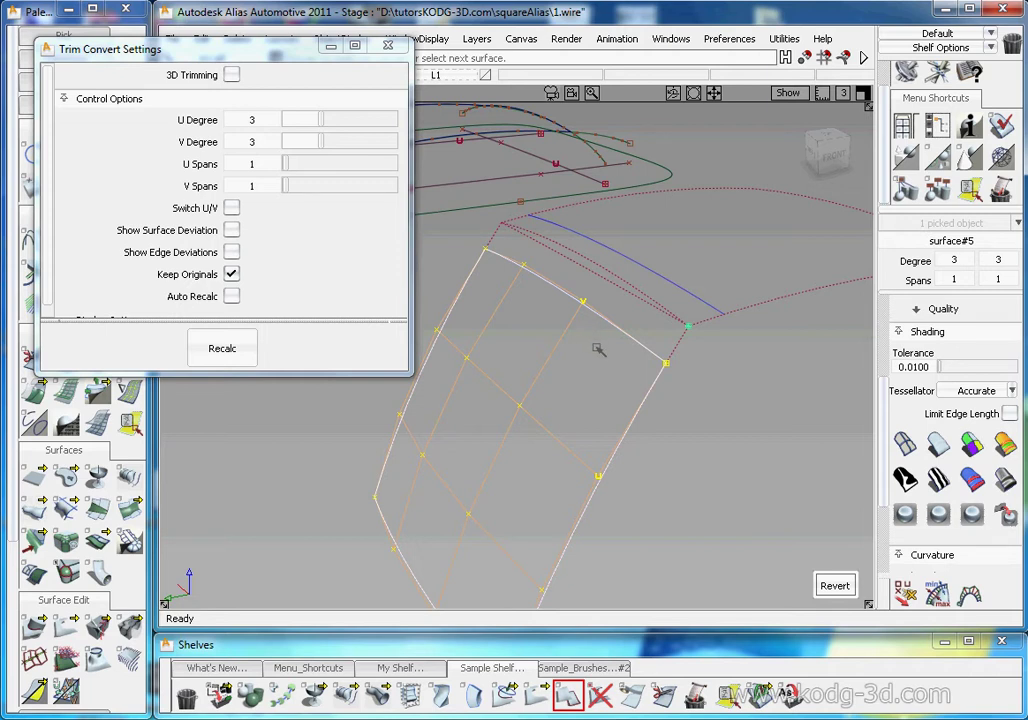
{"action": "left_click_drag", "start_coordinate": [546, 337], "coordinate": [601, 328], "text": "alt+shift"}
{"action": "middle_click_drag", "start_coordinate": [601, 328], "coordinate": [598, 328], "text": "alt+shift"}
{"action": "right_click_drag", "start_coordinate": [598, 329], "coordinate": [598, 330], "text": "alt+shift"}
{"action": "left_click_drag", "start_coordinate": [598, 330], "coordinate": [603, 244], "text": "alt+shift"}
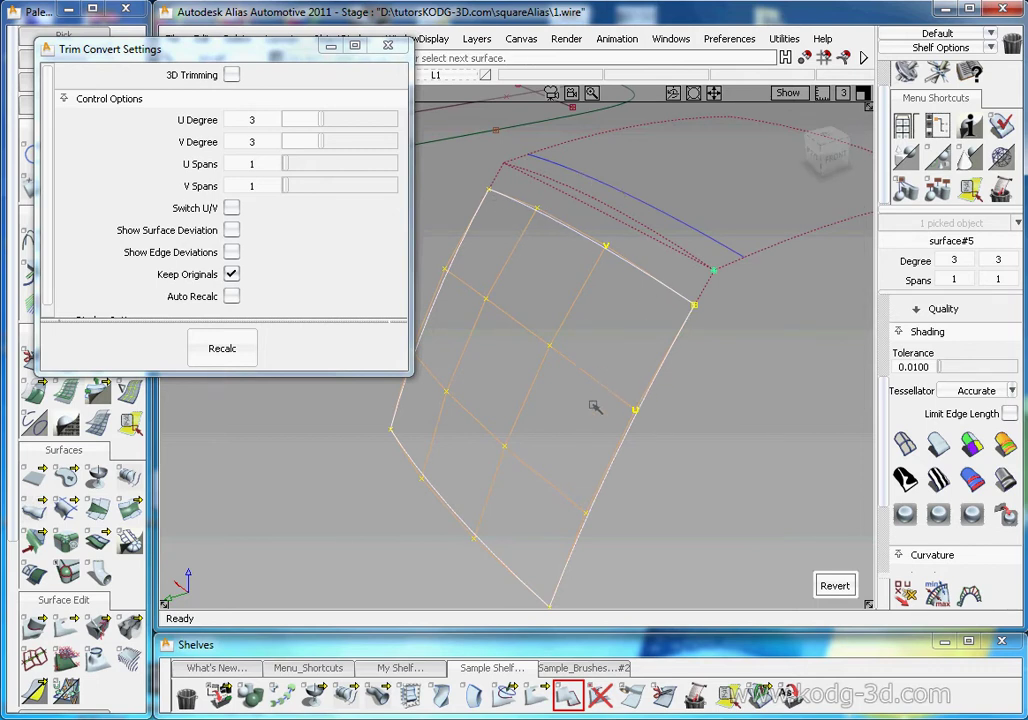
{"action": "key", "text": "ctrl+z"}
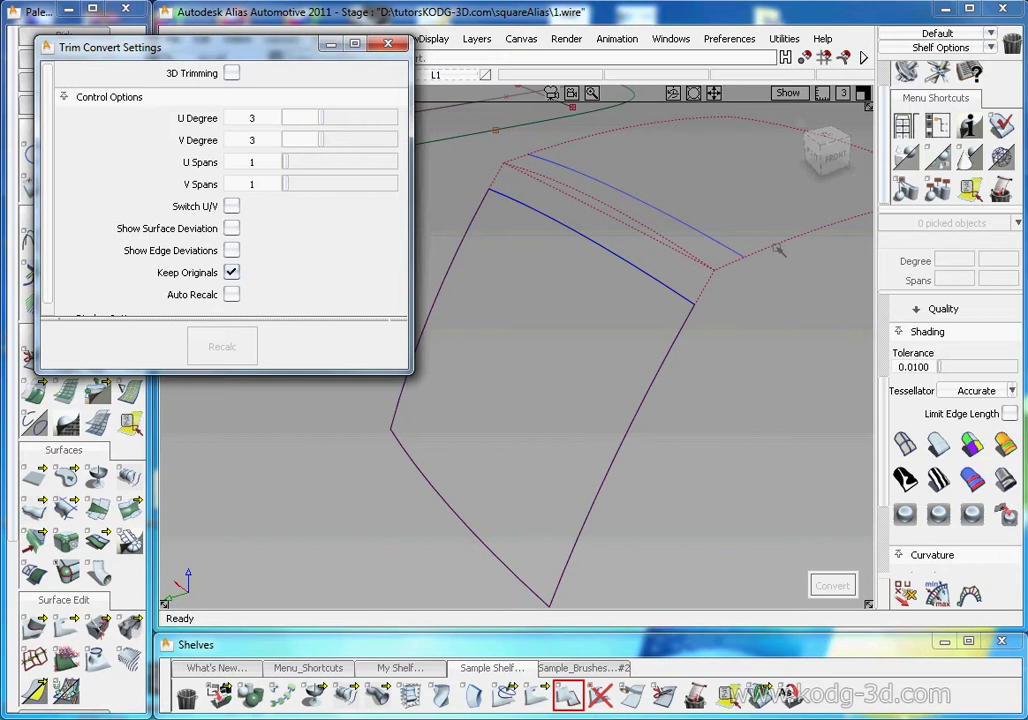
Trim Convert the upper surface's region beyond its curve-on-surface and delete the two original surfaces.
{"action": "left_click", "coordinate": [718, 177]}
{"action": "left_click_drag", "start_coordinate": [690, 274], "coordinate": [668, 256], "text": "ctrl+shift"}
{"action": "key", "text": "Delete"}
{"action": "key", "text": "Return"}
{"action": "left_click_drag", "start_coordinate": [675, 257], "coordinate": [648, 270], "text": "alt+shift"}
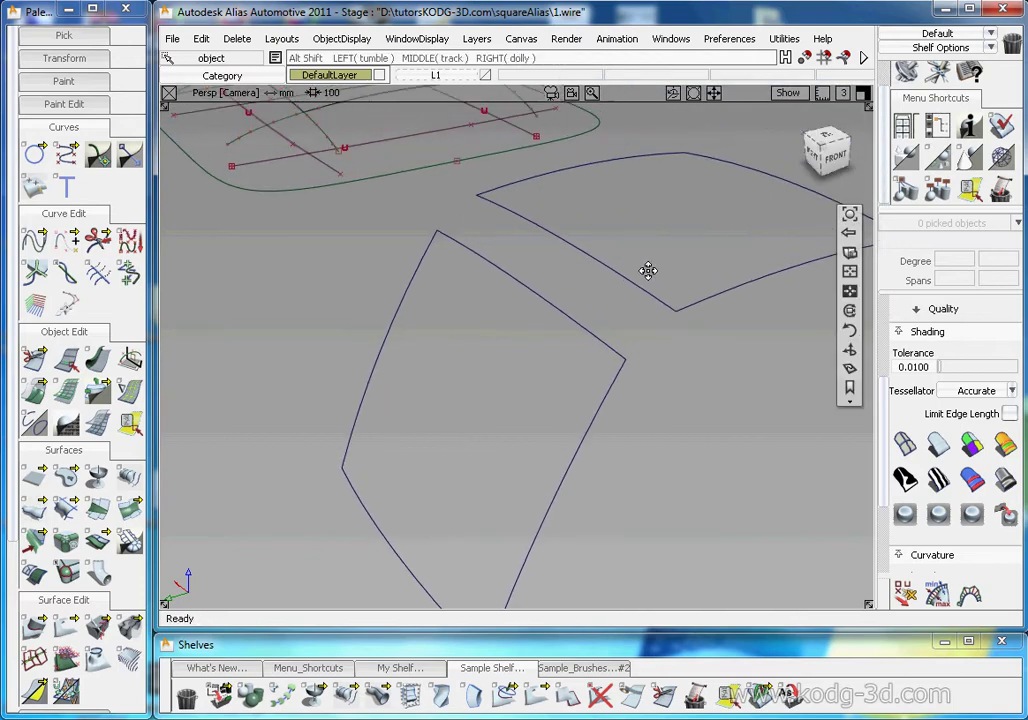
Create a Freeform Blend between the facing edges of the two patches with G2 curvature continuity on both sides.
{"action": "left_click", "coordinate": [129, 508]}
{"action": "left_click_drag", "start_coordinate": [937, 115], "coordinate": [273, 284]}
{"action": "left_click", "coordinate": [333, 326]}
{"action": "left_click", "coordinate": [344, 360]}
{"action": "left_click", "coordinate": [344, 348]}
{"action": "left_click", "coordinate": [370, 384]}
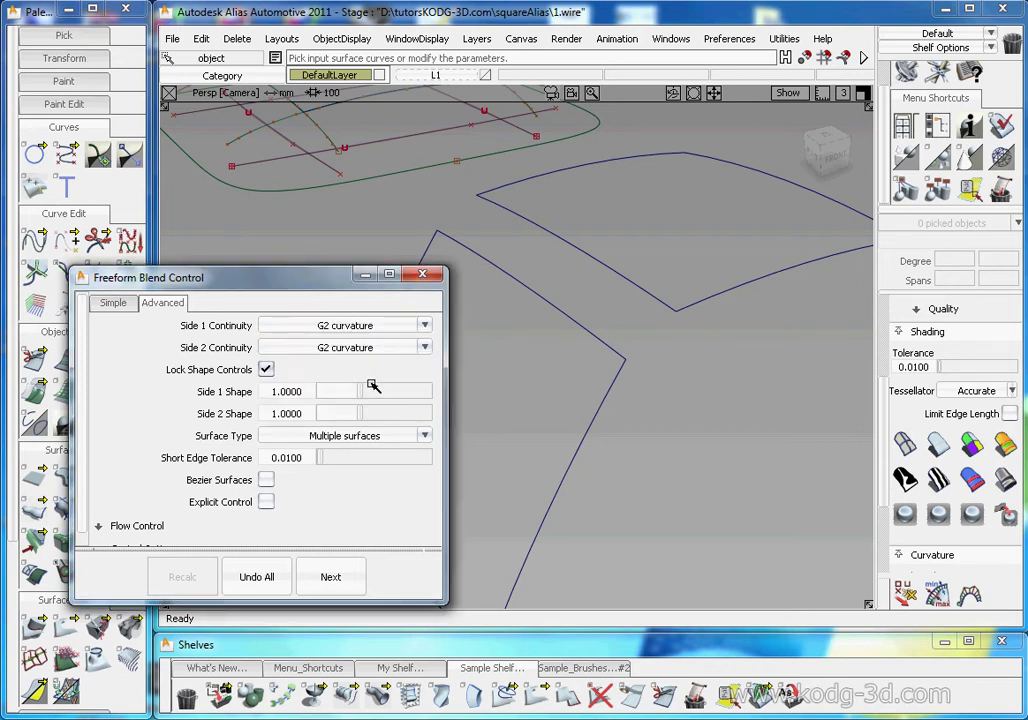
{"action": "left_click", "coordinate": [495, 280]}
{"action": "left_click", "coordinate": [521, 231]}
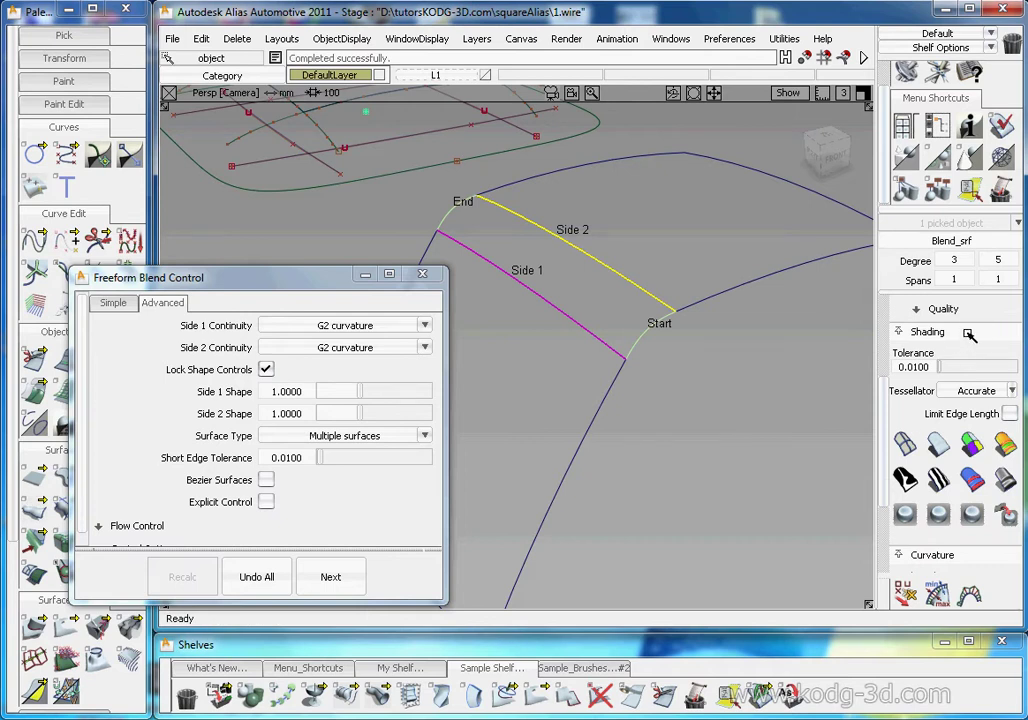
Display the CVs and hulls of the new blend surface.
{"action": "scroll", "coordinate": [968, 333], "scroll_direction": "down", "scroll_amount": 2}
{"action": "scroll", "coordinate": [983, 375], "scroll_direction": "up", "scroll_amount": 6}
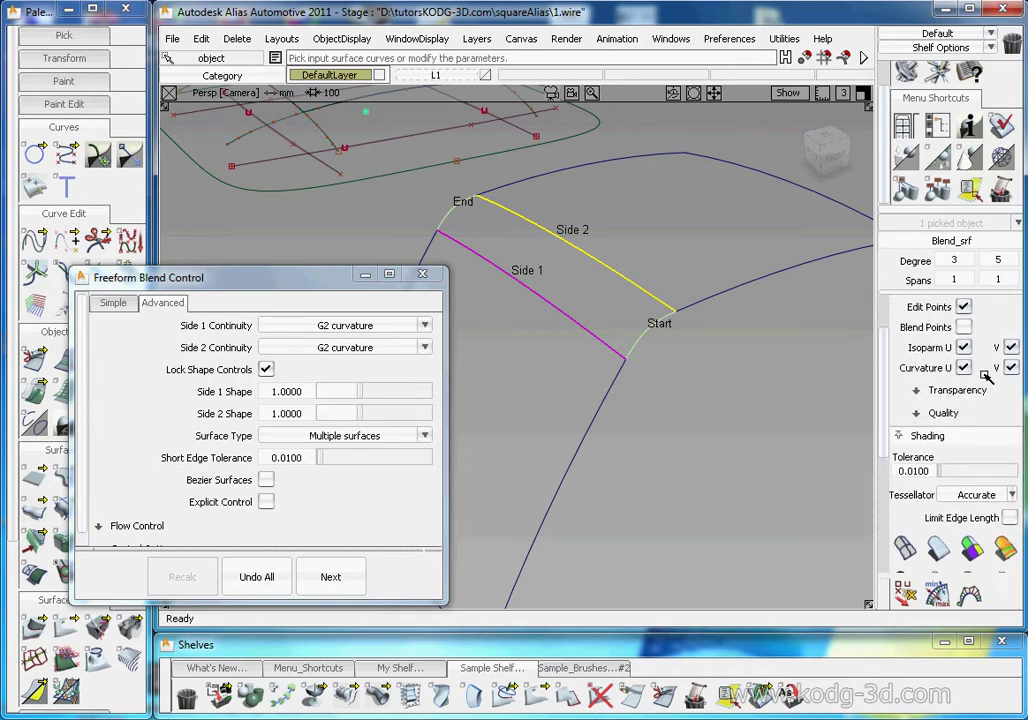
{"action": "scroll", "coordinate": [987, 373], "scroll_direction": "up", "scroll_amount": 2}
{"action": "left_click", "coordinate": [963, 327]}
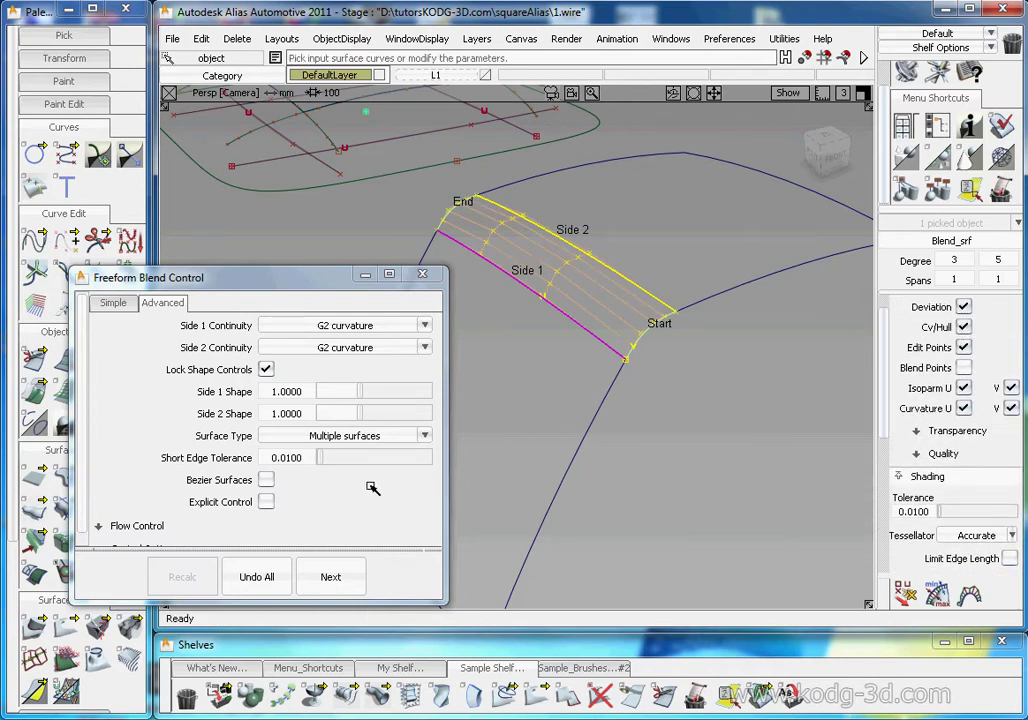
Enable Continuity Check and Auto Recalc in the Freeform Blend control options.
{"action": "scroll", "coordinate": [372, 487], "scroll_direction": "down", "scroll_amount": 1}
{"action": "left_click", "coordinate": [150, 538]}
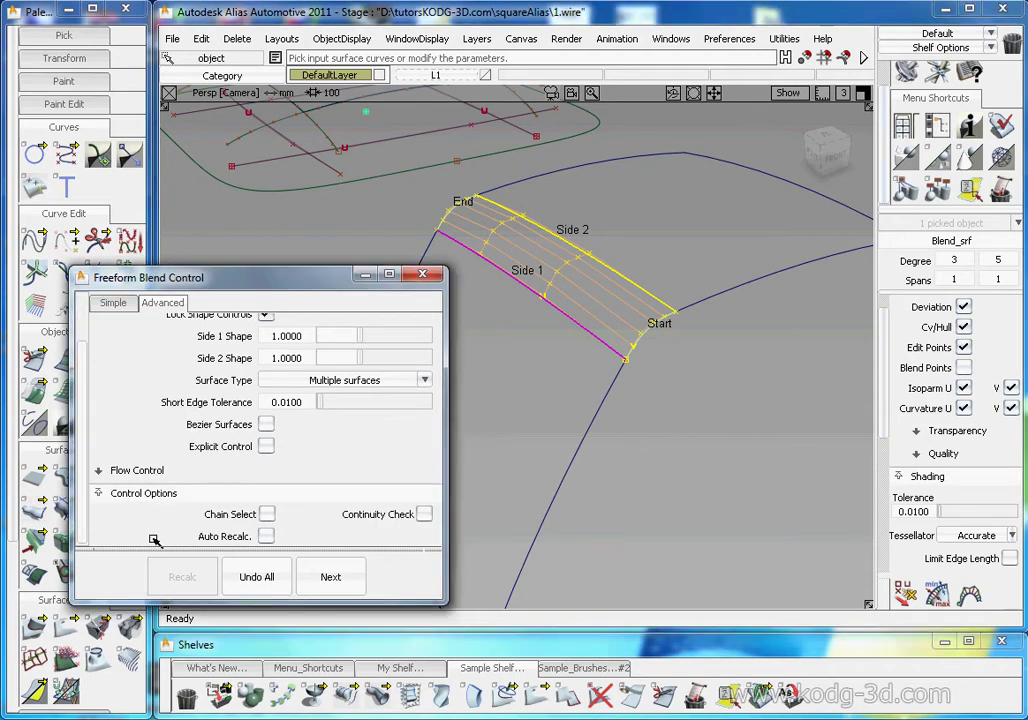
{"action": "left_click", "coordinate": [424, 514]}
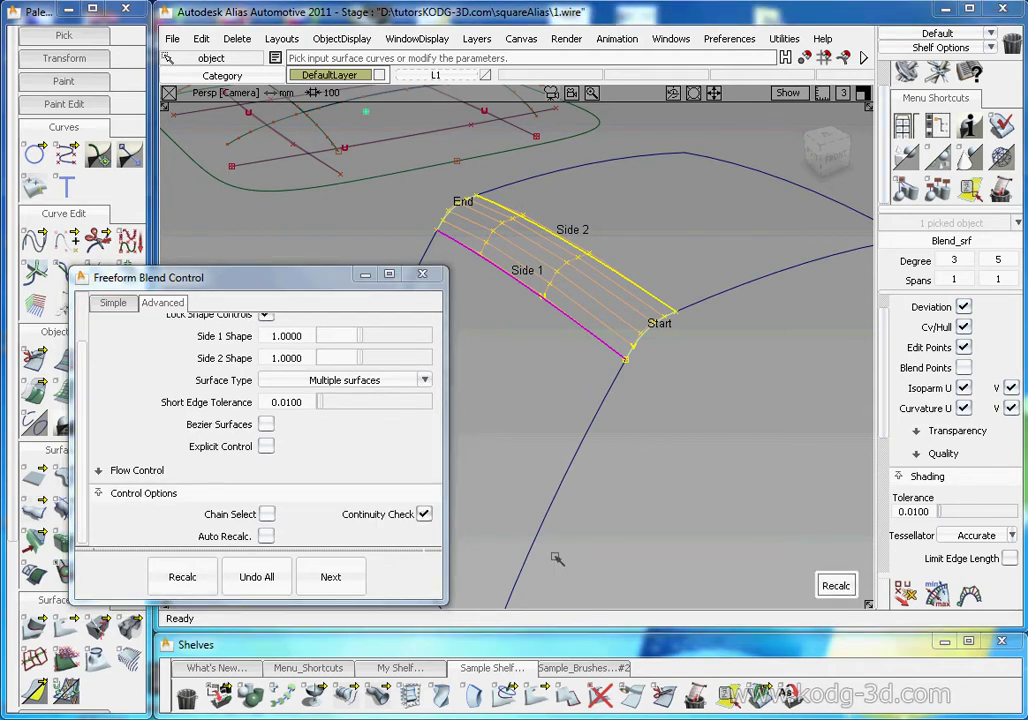
{"action": "left_click", "coordinate": [266, 536]}
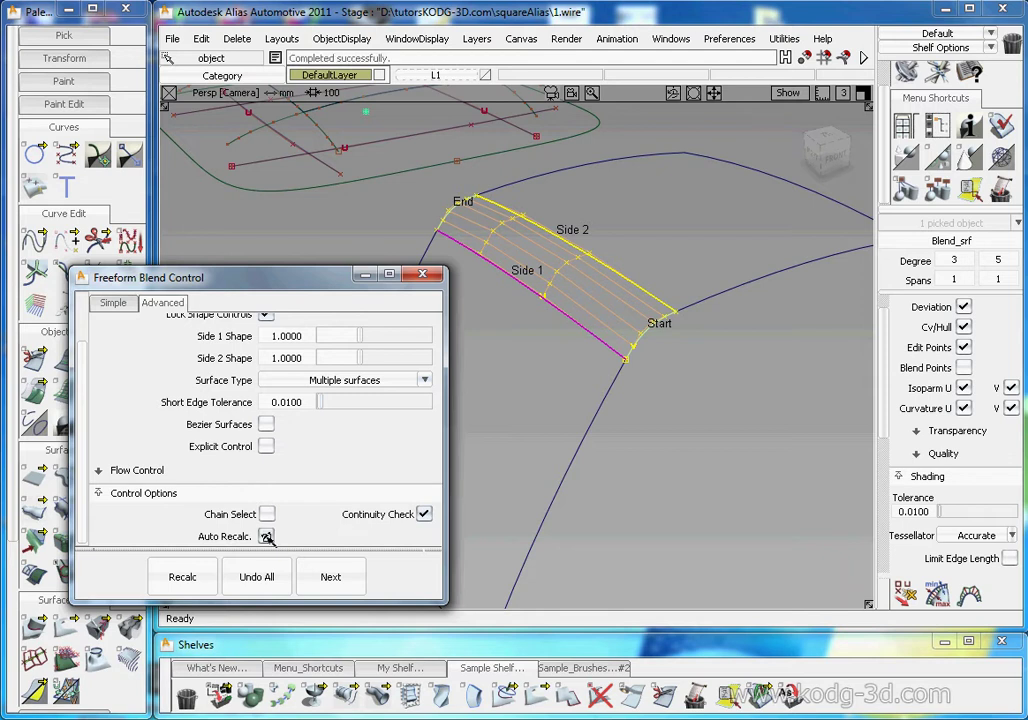
Show the CVs and hulls of all three surfaces and unpick everything to compare the CV flow across the blend.
{"action": "left_click_drag", "start_coordinate": [622, 295], "coordinate": [638, 289], "text": "alt+shift"}
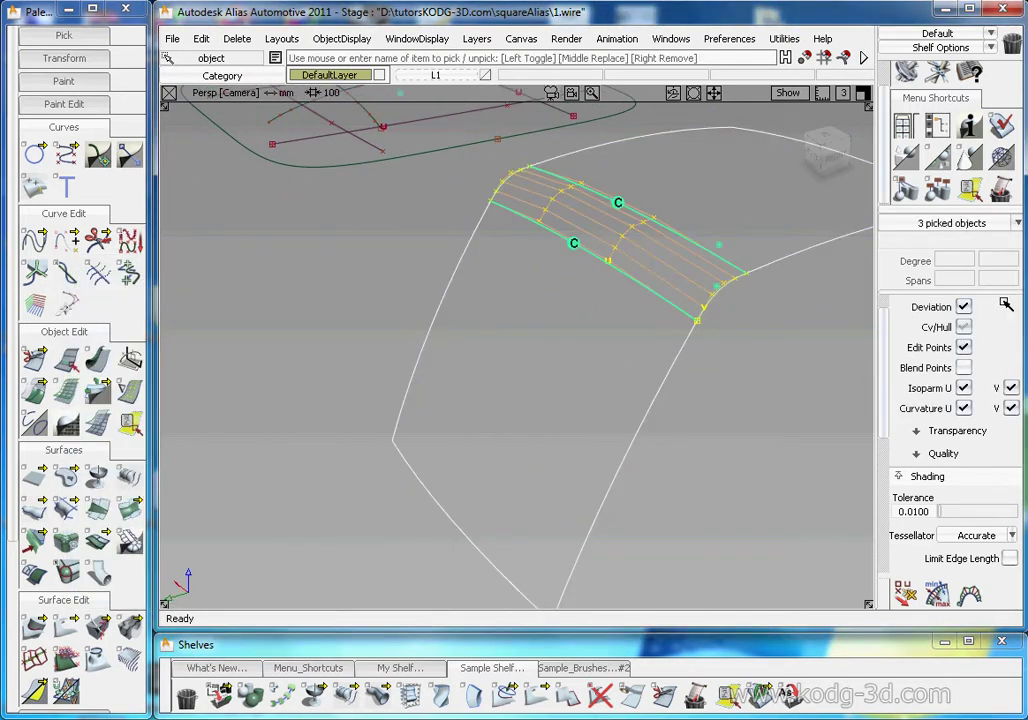
{"action": "left_click", "coordinate": [965, 327]}
{"action": "left_click_drag", "start_coordinate": [622, 301], "coordinate": [546, 257], "text": "alt+shift"}
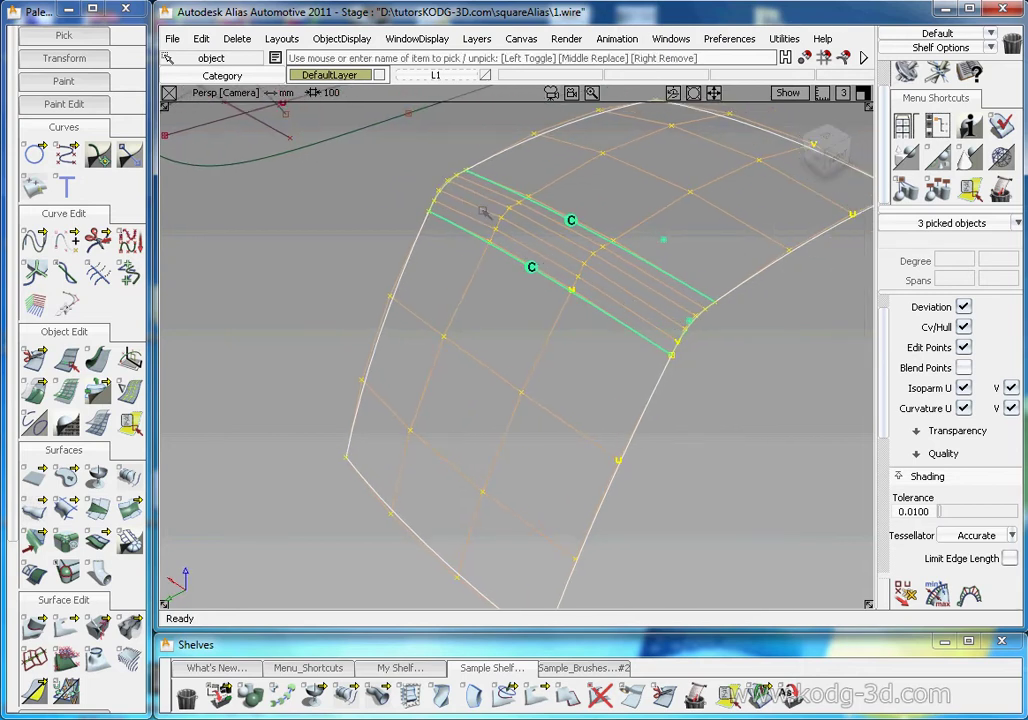
{"action": "left_click_drag", "start_coordinate": [660, 331], "coordinate": [612, 305], "text": "alt+shift"}
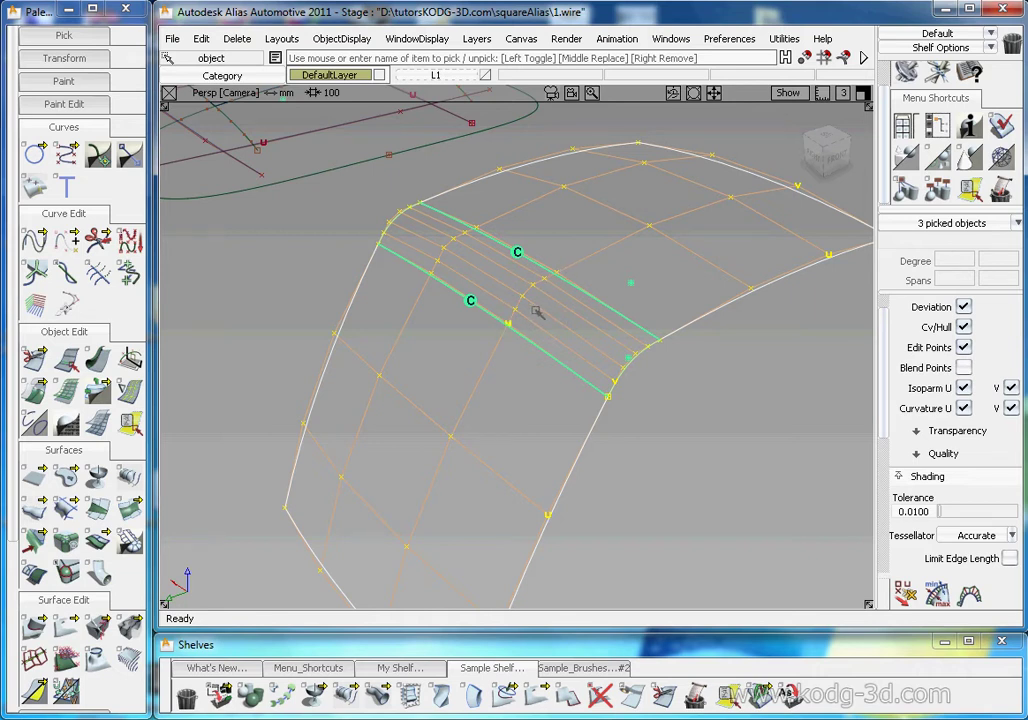
{"action": "left_click", "coordinate": [645, 345]}
{"action": "left_click_drag", "start_coordinate": [600, 290], "coordinate": [628, 293], "text": "alt+shift"}
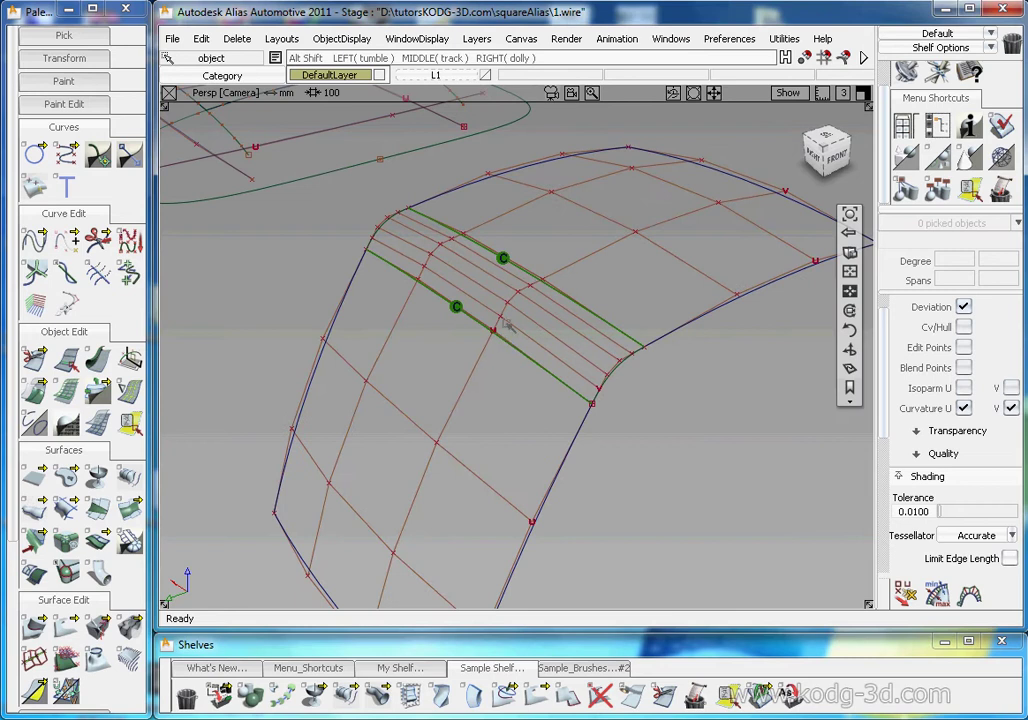
{"action": "left_click_drag", "start_coordinate": [508, 316], "coordinate": [502, 283], "text": "alt+shift"}
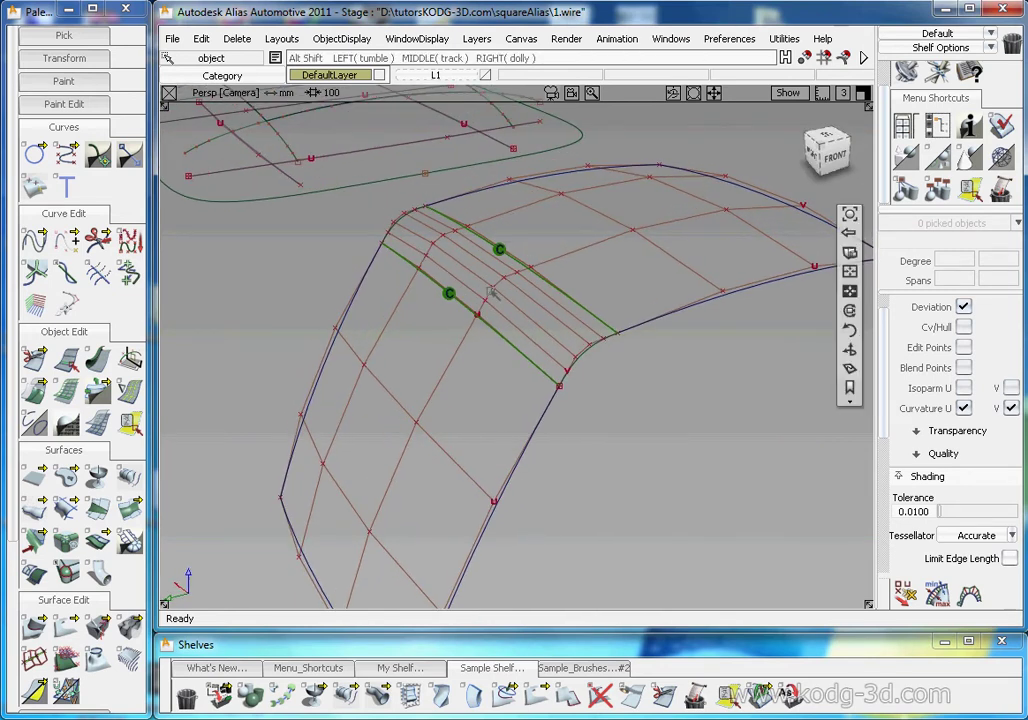
Raise the blend surface's U degree to 4, accepting the loss of its construction history.
{"action": "left_click", "coordinate": [502, 283]}
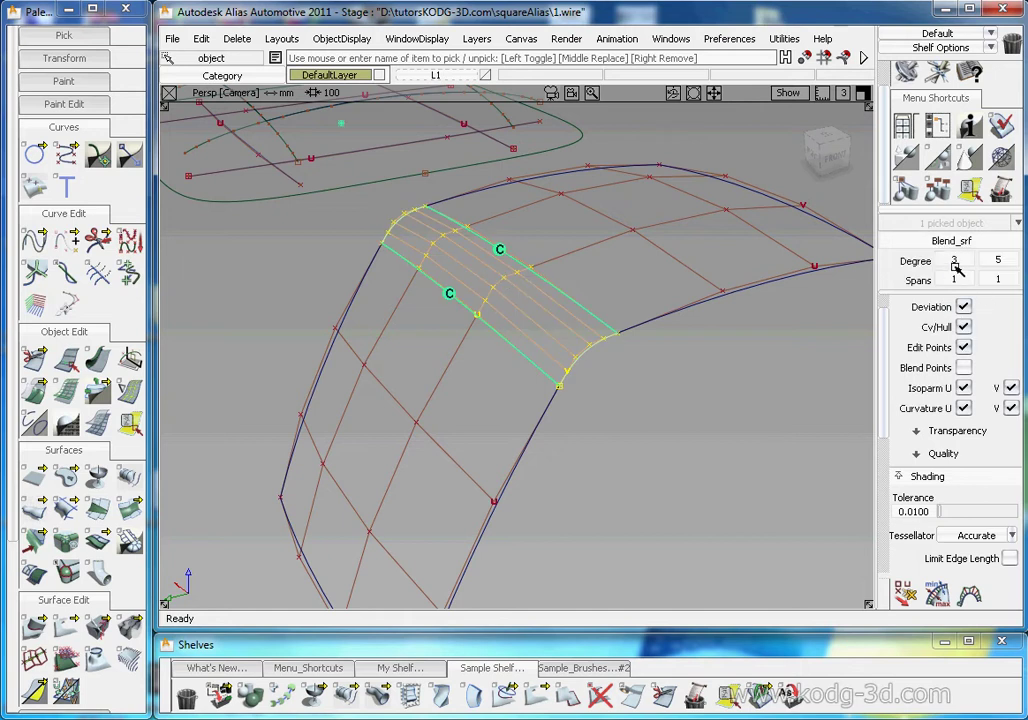
{"action": "left_click", "coordinate": [957, 259]}
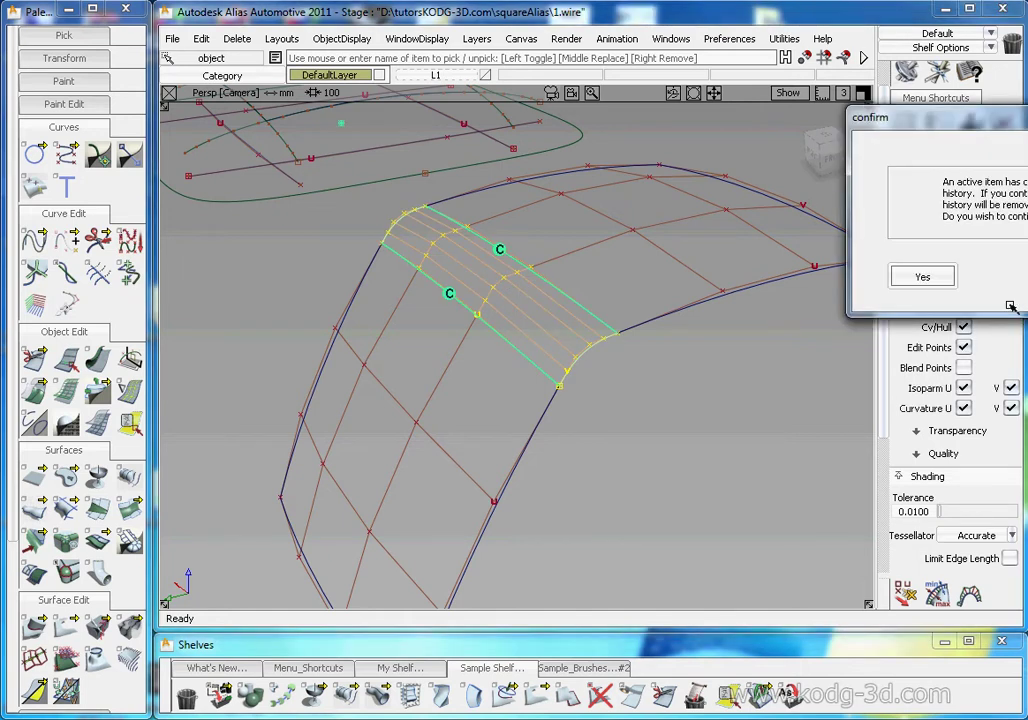
{"action": "left_click", "coordinate": [926, 276]}
{"action": "left_click", "coordinate": [703, 587]}
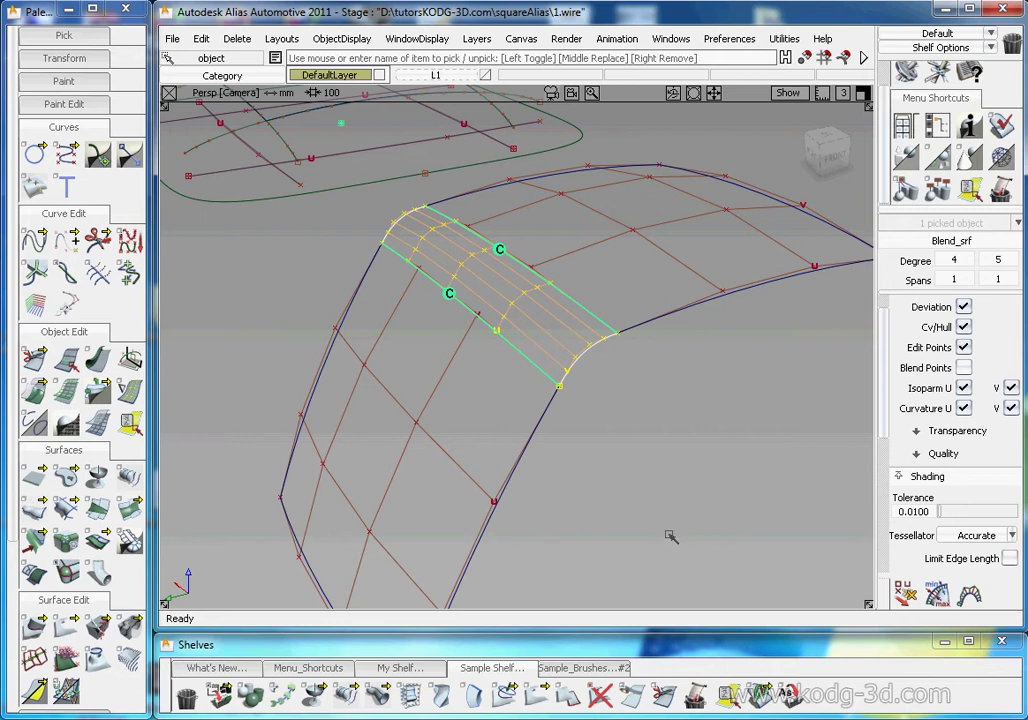
{"action": "left_click_drag", "start_coordinate": [450, 292], "coordinate": [545, 327], "text": "alt+shift"}
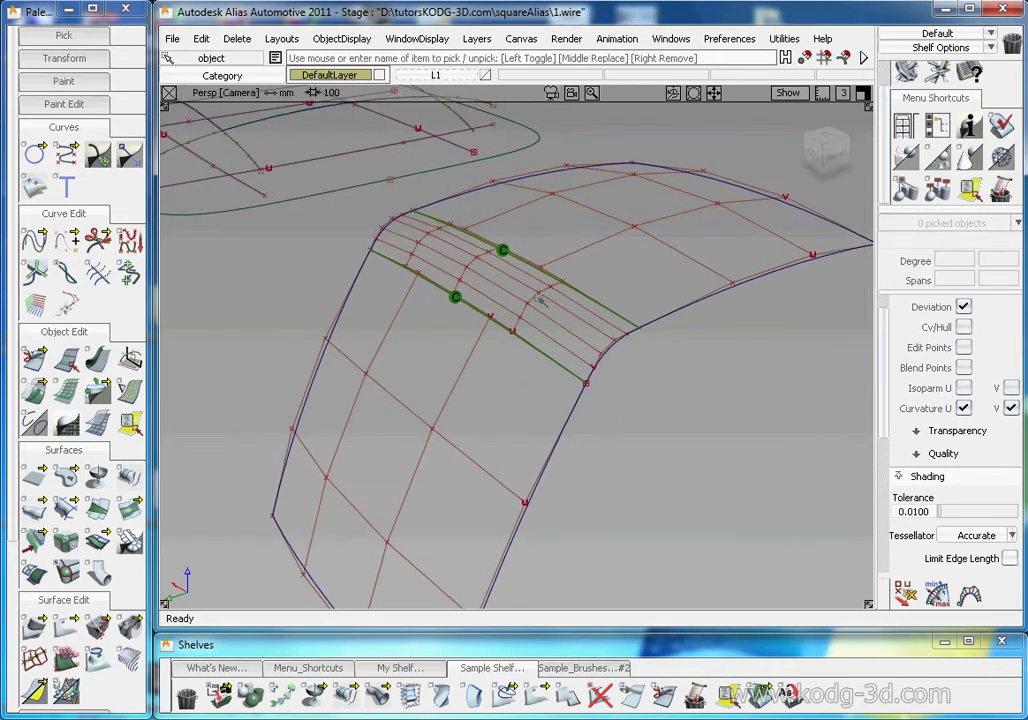
Set the blend surface's U degree back to 3 and accept the rebuild.
{"action": "left_click", "coordinate": [630, 320]}
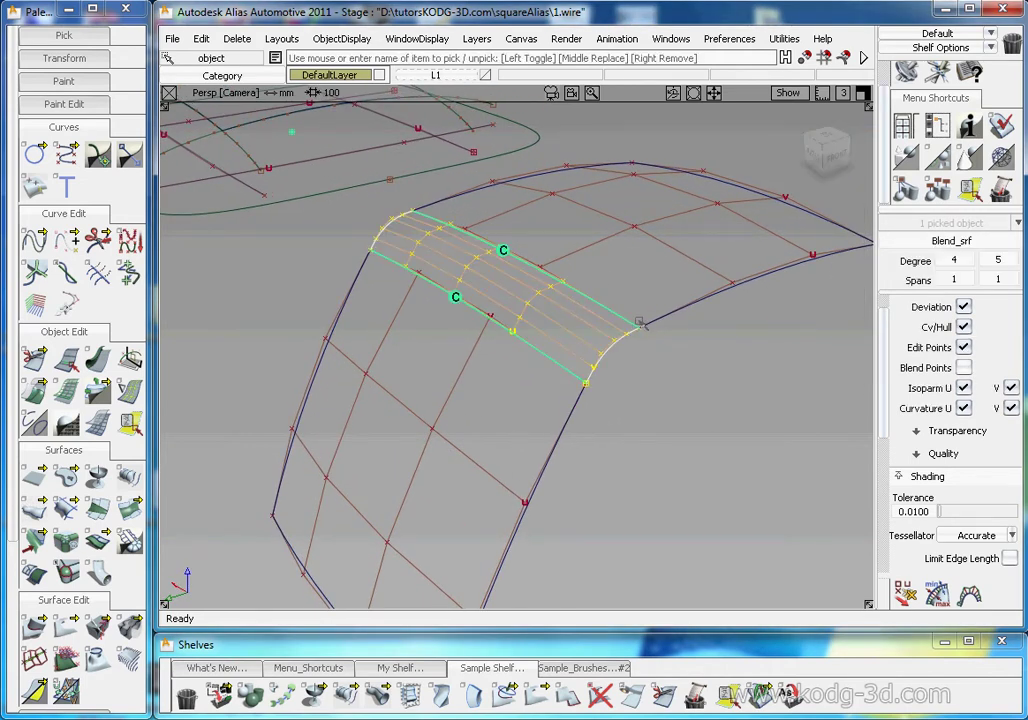
{"action": "left_click", "coordinate": [943, 265]}
{"action": "type", "text": "3"}
{"action": "key", "text": "Return"}
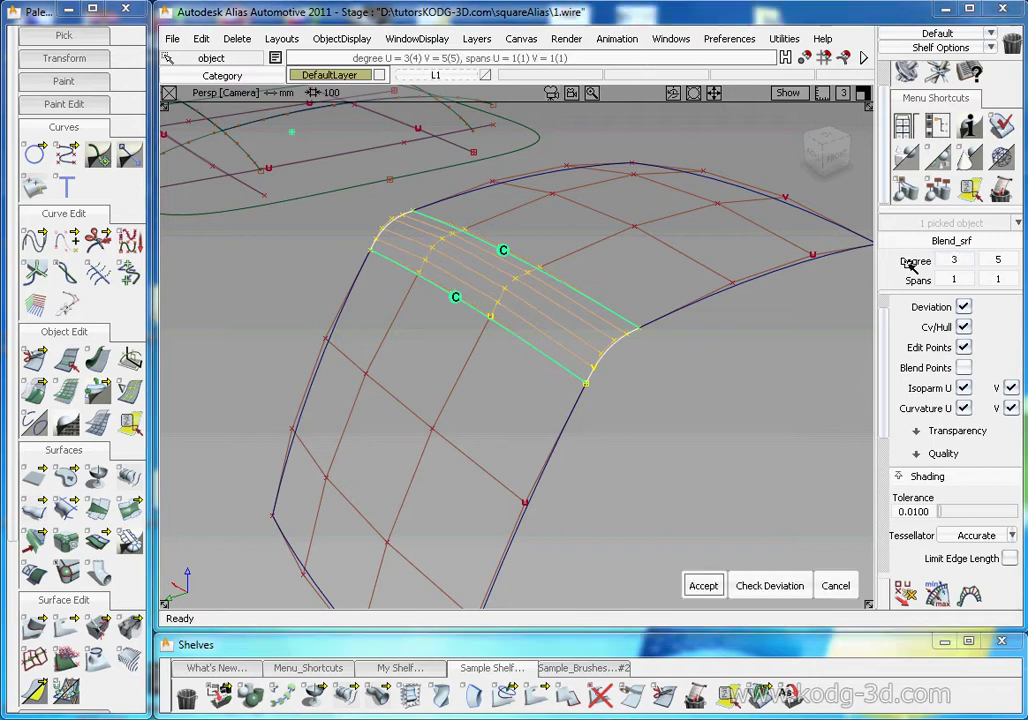
{"action": "left_click", "coordinate": [708, 585]}
Apply zebra shading and inspect the stripe flow across the blend and both adjoining patches from several angles.
{"action": "mouse_move", "coordinate": [649, 305]}
{"action": "left_mouse_down", "text": "alt+shift"}
{"action": "mouse_move", "coordinate": [539, 326]}
{"action": "mouse_move", "coordinate": [643, 322]}
{"action": "mouse_move", "coordinate": [718, 337]}
{"action": "mouse_move", "coordinate": [688, 351]}
{"action": "mouse_move", "coordinate": [645, 415]}
{"action": "mouse_move", "coordinate": [658, 428]}
{"action": "mouse_move", "coordinate": [553, 340]}
{"action": "mouse_move", "coordinate": [560, 335]}
{"action": "left_mouse_up", "text": "alt+shift"}
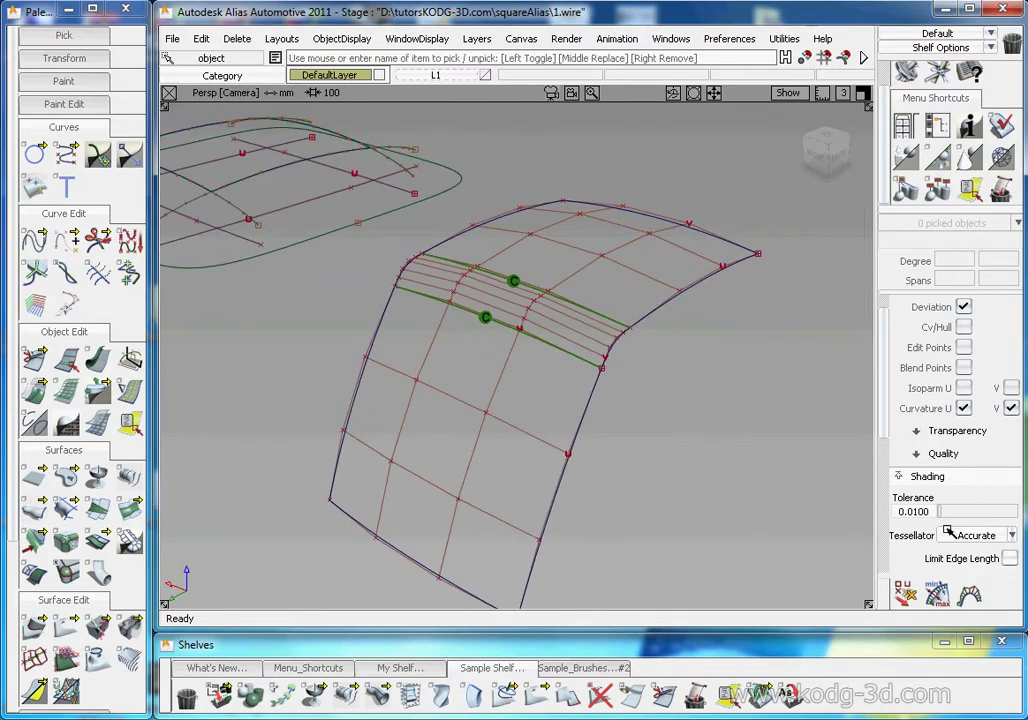
{"action": "scroll", "coordinate": [940, 470], "scroll_direction": "down", "scroll_amount": 3}
{"action": "left_click", "coordinate": [938, 464]}
{"action": "left_click_drag", "start_coordinate": [615, 383], "coordinate": [618, 402], "text": "alt+shift"}
{"action": "right_click_drag", "start_coordinate": [618, 402], "coordinate": [739, 357], "text": "alt+shift"}
{"action": "left_click_drag", "start_coordinate": [741, 358], "coordinate": [497, 302], "text": "alt+shift"}
{"action": "left_click_drag", "start_coordinate": [613, 366], "coordinate": [604, 413], "text": "alt+shift"}
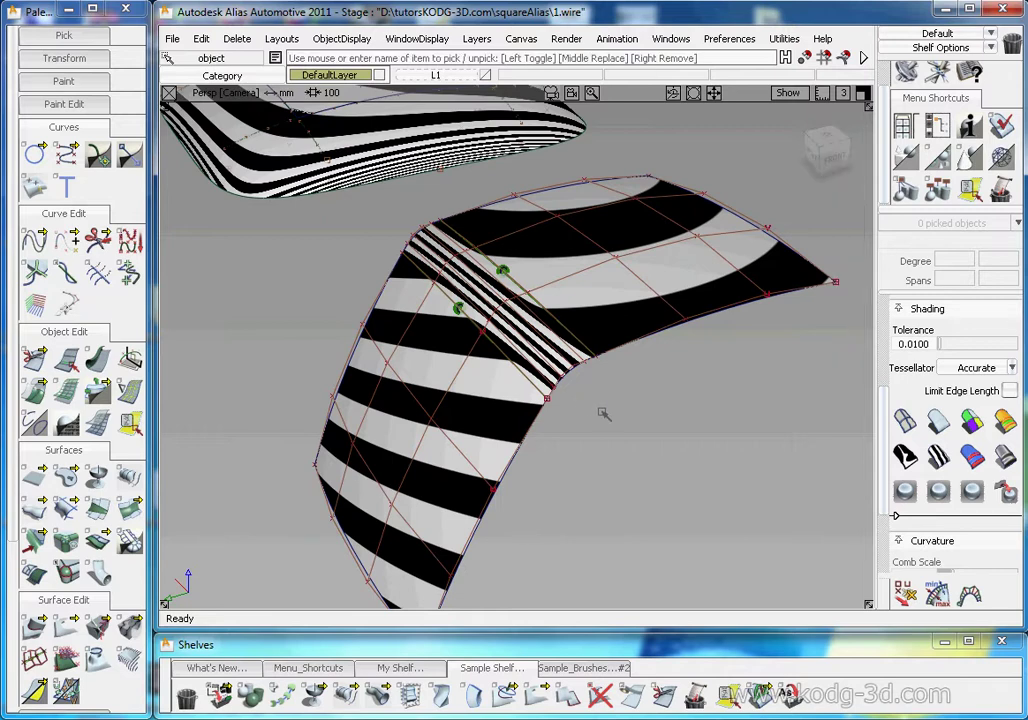
{"action": "right_click_drag", "start_coordinate": [625, 328], "coordinate": [512, 379], "text": "alt+shift"}
{"action": "mouse_move", "coordinate": [512, 379]}
{"action": "left_mouse_down", "text": "alt+shift"}
{"action": "mouse_move", "coordinate": [514, 356]}
{"action": "mouse_move", "coordinate": [523, 361]}
{"action": "left_mouse_up", "text": "alt+shift"}
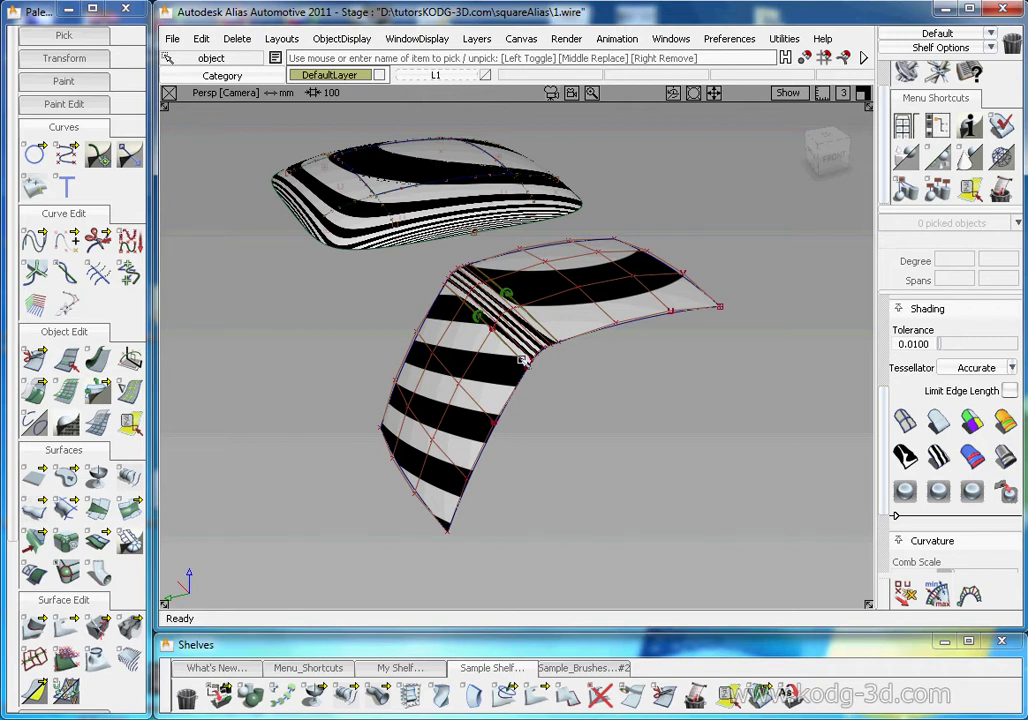
{"action": "right_click_drag", "start_coordinate": [522, 360], "coordinate": [742, 270], "text": "alt+shift"}
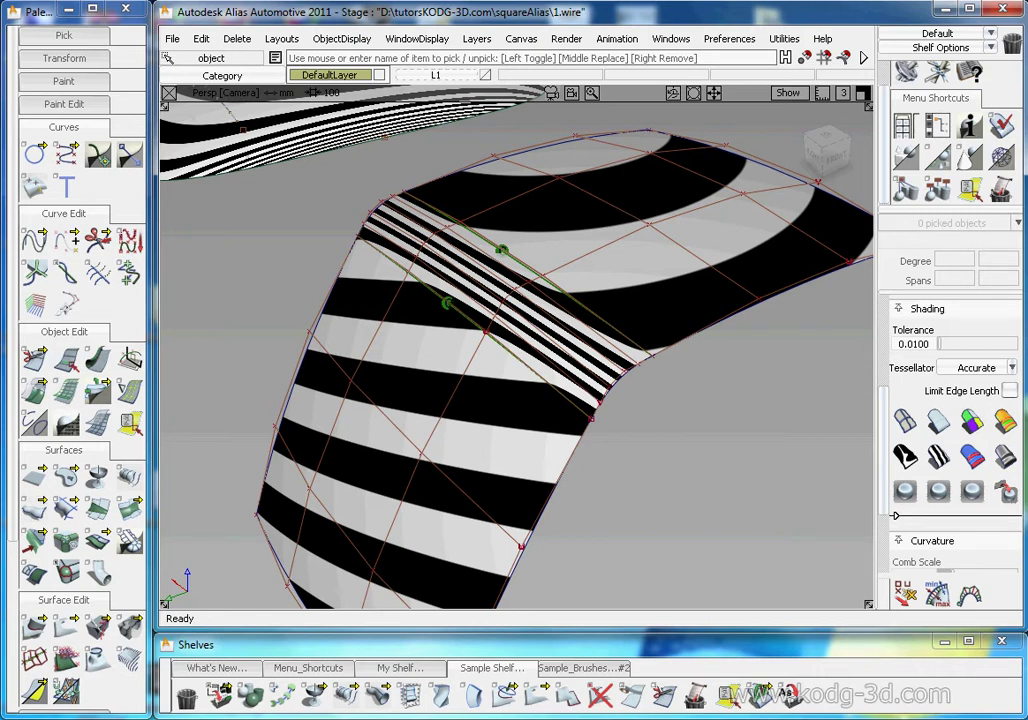
Delete the blend and its two adjoining patches and frame the remaining rounded cushion model.
{"action": "left_click_drag", "start_coordinate": [671, 362], "coordinate": [461, 268]}
{"action": "key", "text": "Delete"}
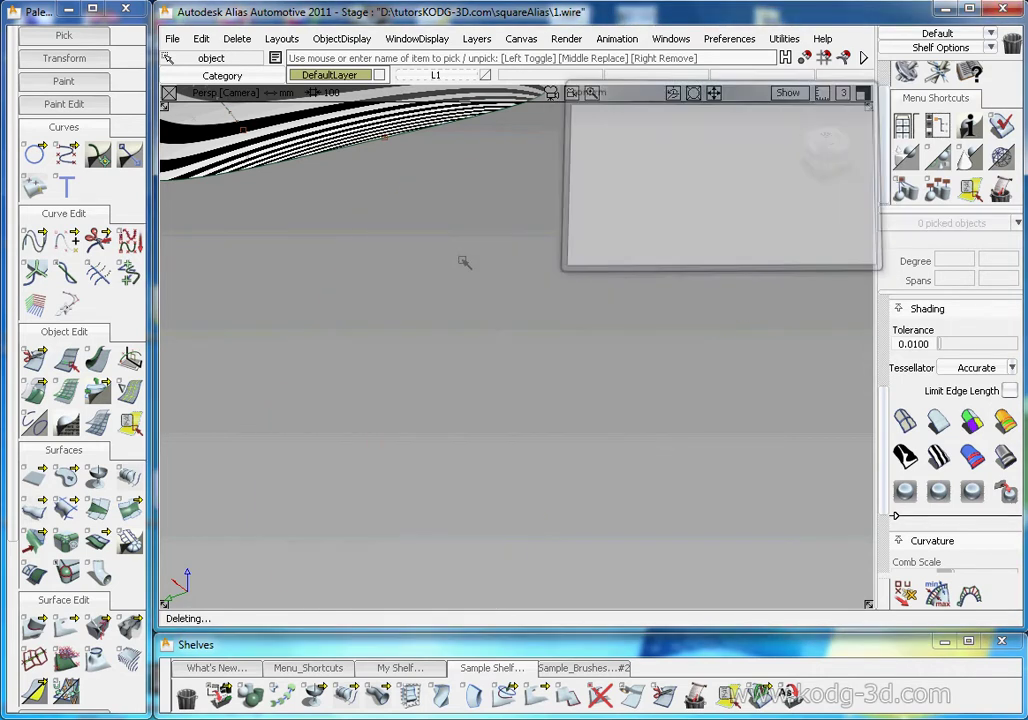
{"action": "middle_click_drag", "start_coordinate": [502, 289], "coordinate": [639, 549], "text": "alt+shift"}
{"action": "left_click", "coordinate": [850, 215]}
{"action": "left_click_drag", "start_coordinate": [704, 291], "coordinate": [541, 358], "text": "alt+shift"}
{"action": "right_click_drag", "start_coordinate": [541, 358], "coordinate": [594, 330], "text": "alt+shift"}
{"action": "left_click_drag", "start_coordinate": [594, 330], "coordinate": [544, 301], "text": "alt+shift"}
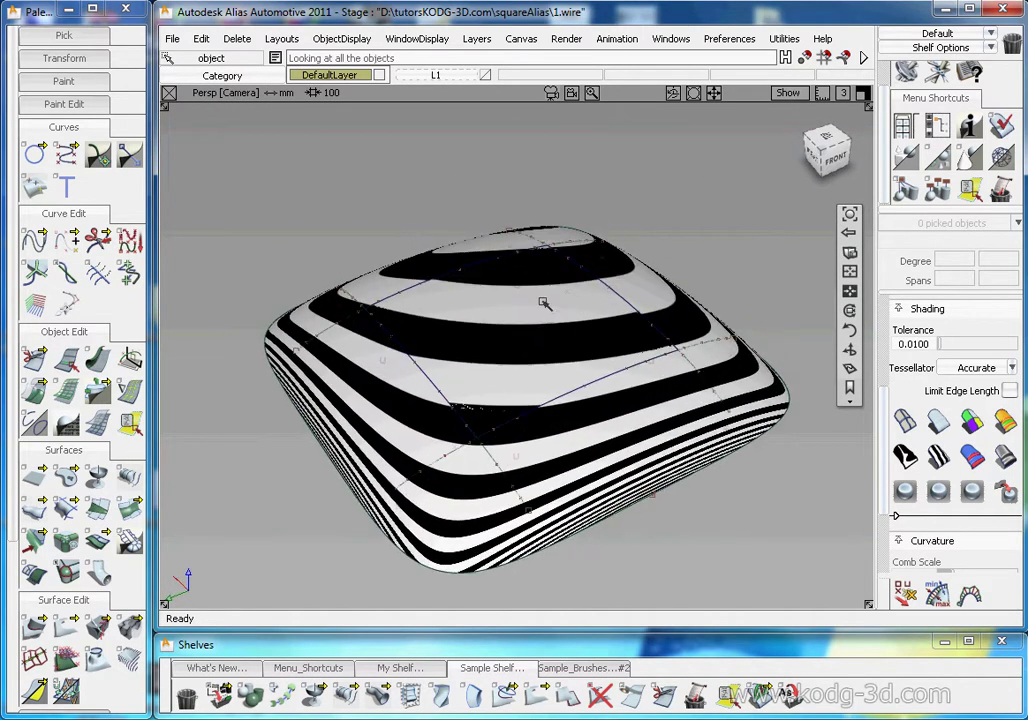
Turn off the zebra shading and display the CVs and hulls of the cushion's central top surface.
{"action": "left_click", "coordinate": [905, 422]}
{"action": "mouse_move", "coordinate": [653, 403]}
{"action": "left_mouse_down", "text": "alt+shift"}
{"action": "mouse_move", "coordinate": [544, 338]}
{"action": "mouse_move", "coordinate": [578, 335]}
{"action": "mouse_move", "coordinate": [560, 328]}
{"action": "mouse_move", "coordinate": [586, 367]}
{"action": "left_mouse_up", "text": "alt+shift"}
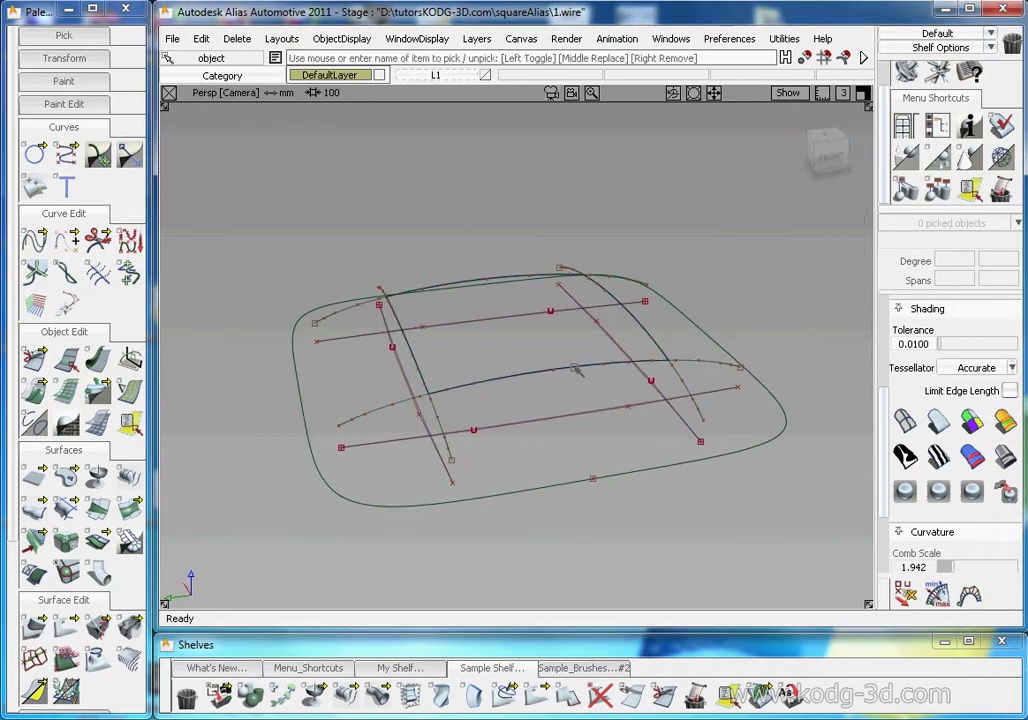
{"action": "left_click", "coordinate": [613, 397]}
{"action": "left_click_drag", "start_coordinate": [613, 397], "coordinate": [678, 378], "text": "alt+shift"}
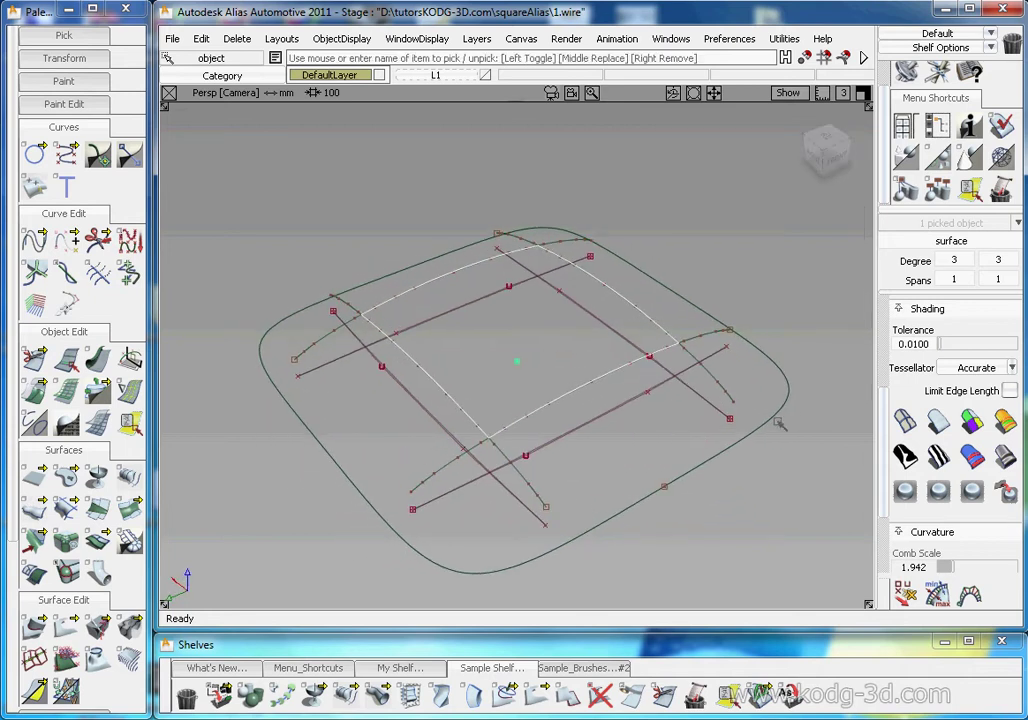
{"action": "scroll", "coordinate": [975, 360], "scroll_direction": "up", "scroll_amount": 3}
{"action": "left_click", "coordinate": [963, 327]}
{"action": "left_click_drag", "start_coordinate": [652, 387], "coordinate": [576, 373], "text": "alt+shift"}
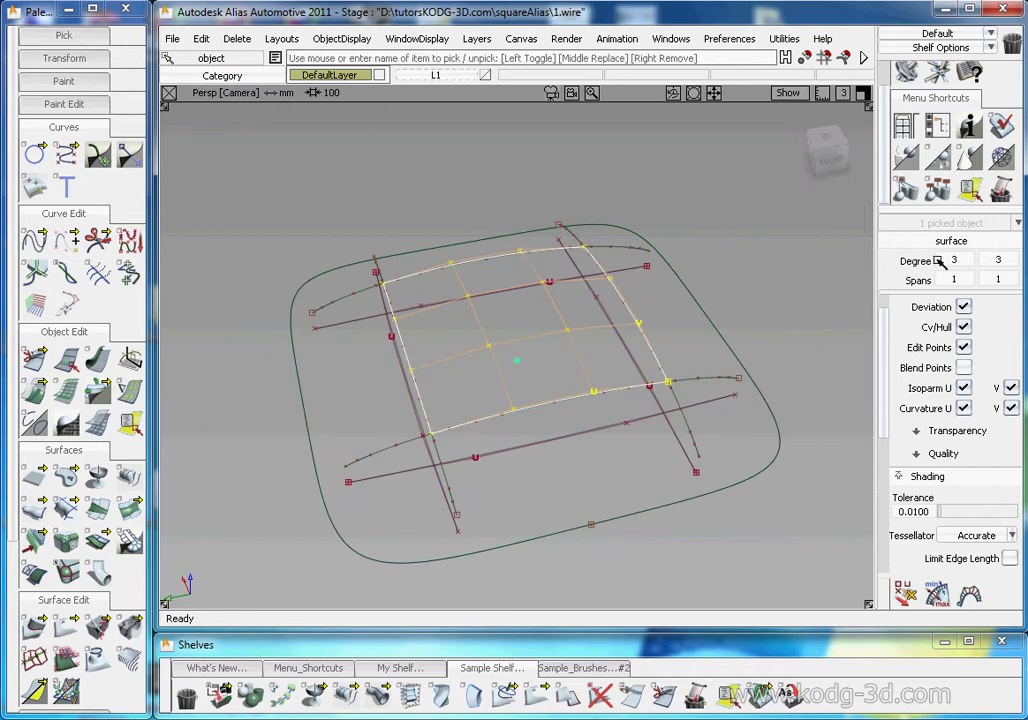
Try the Symmetric Modeling constraint on the central top surface and clear it from the re-picked surface.
{"action": "left_click_drag", "start_coordinate": [544, 420], "coordinate": [514, 300], "text": "ctrl+shift"}
{"action": "left_click", "coordinate": [532, 342]}
{"action": "left_click_drag", "start_coordinate": [532, 342], "coordinate": [565, 350], "text": "alt+shift"}
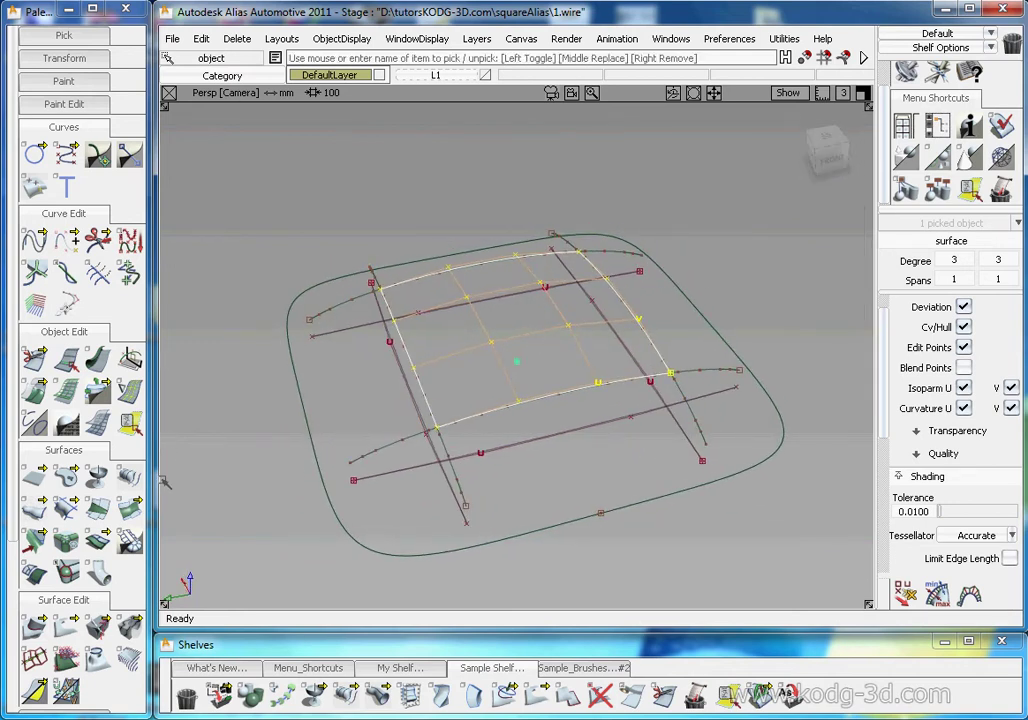
{"action": "left_click_drag", "start_coordinate": [499, 389], "coordinate": [518, 366], "text": "alt+shift"}
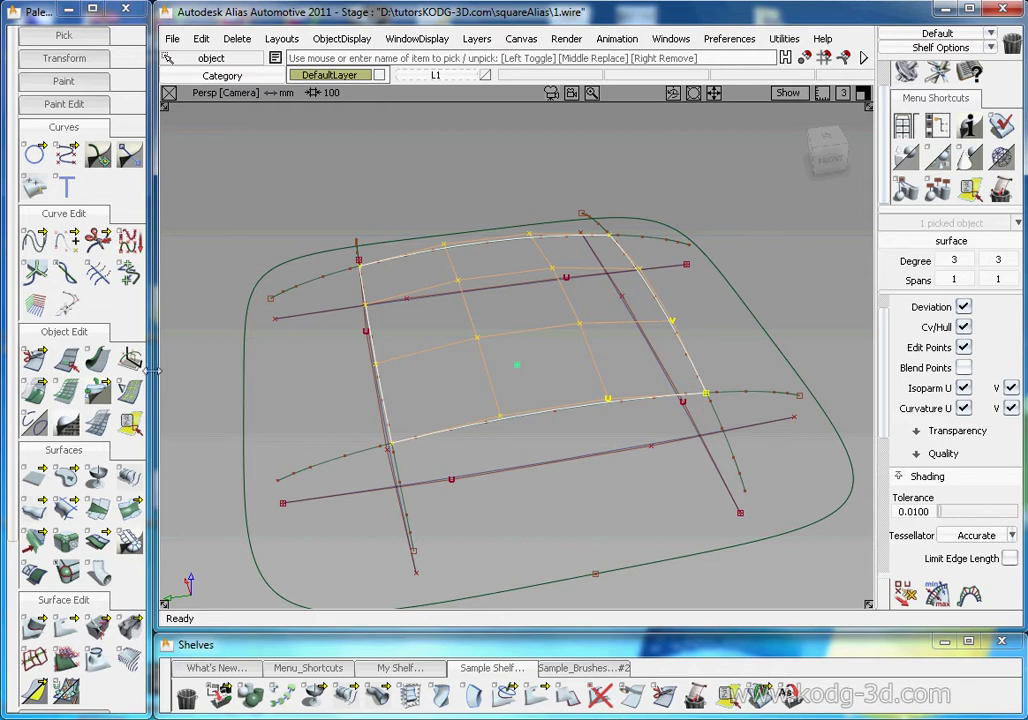
{"action": "left_click", "coordinate": [130, 358]}
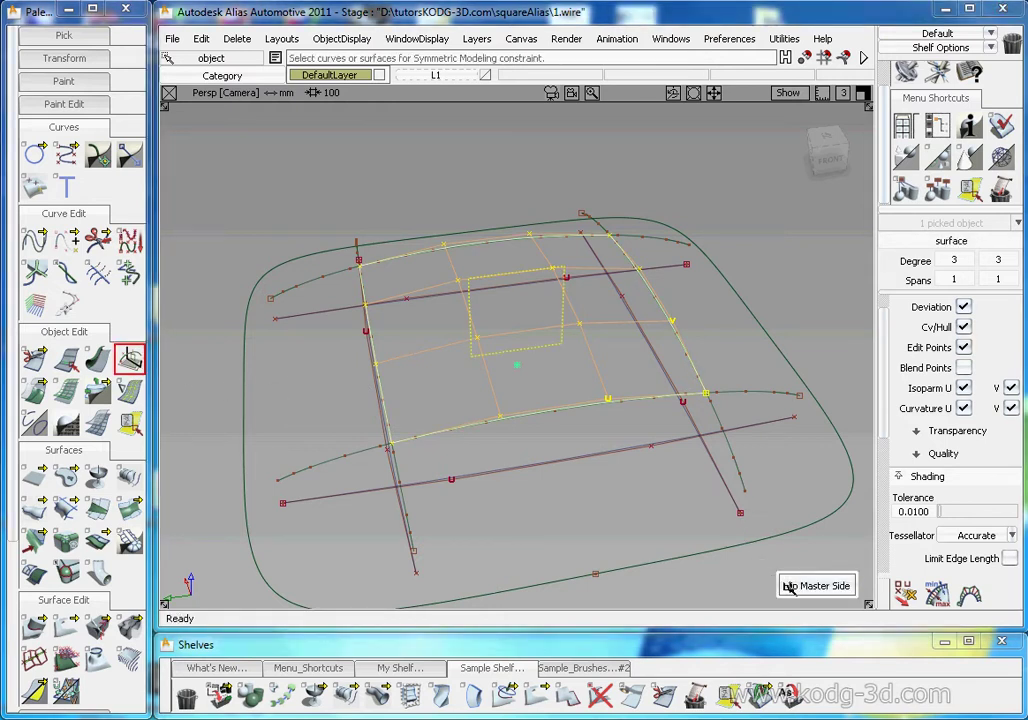
{"action": "left_click_drag", "start_coordinate": [495, 370], "coordinate": [714, 362], "text": "alt+shift"}
{"action": "mouse_move", "coordinate": [588, 404]}
{"action": "left_mouse_down", "text": "ctrl+shift"}
{"action": "mouse_move", "coordinate": [580, 294]}
{"action": "mouse_move", "coordinate": [570, 350]}
{"action": "left_mouse_up", "text": "ctrl+shift"}
{"action": "left_click", "coordinate": [567, 346]}
{"action": "left_click", "coordinate": [1002, 189]}
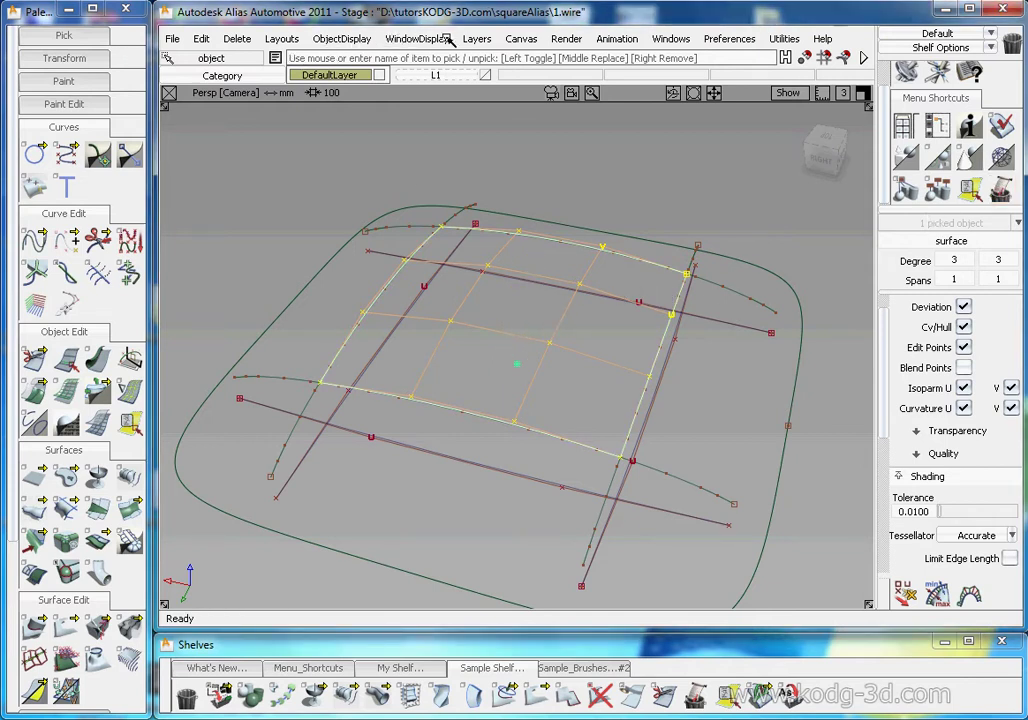
Set the layer's symmetry plane to a vertical orientation through the centre of the cushion.
{"action": "left_click", "coordinate": [476, 38]}
{"action": "mouse_move", "coordinate": [587, 175]}
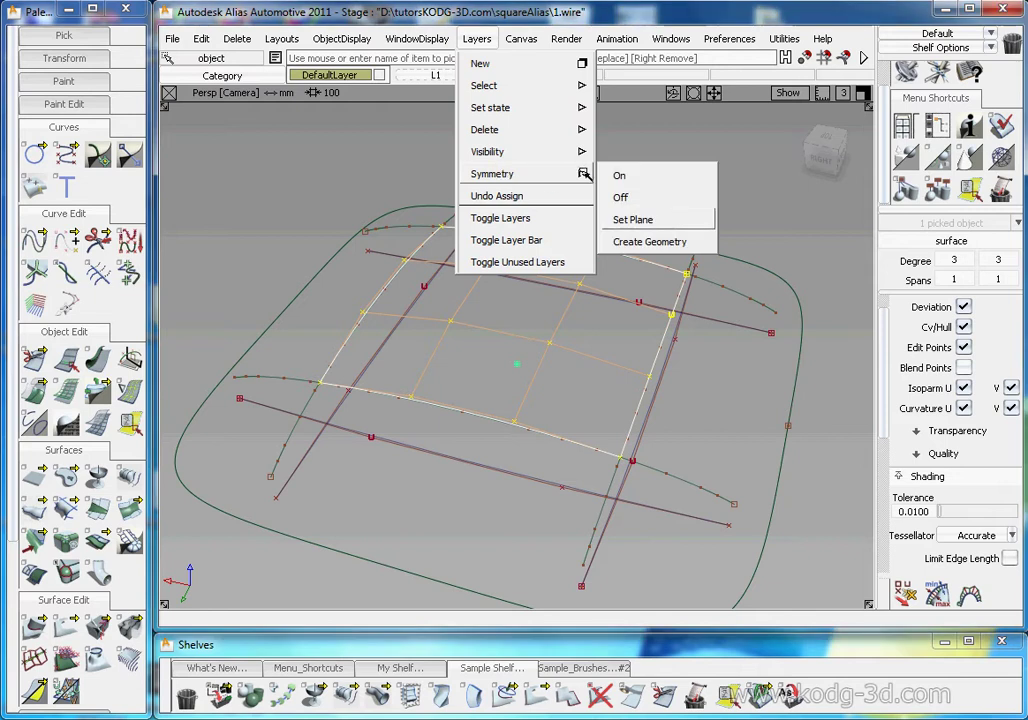
{"action": "left_click", "coordinate": [641, 219]}
{"action": "left_click", "coordinate": [513, 381]}
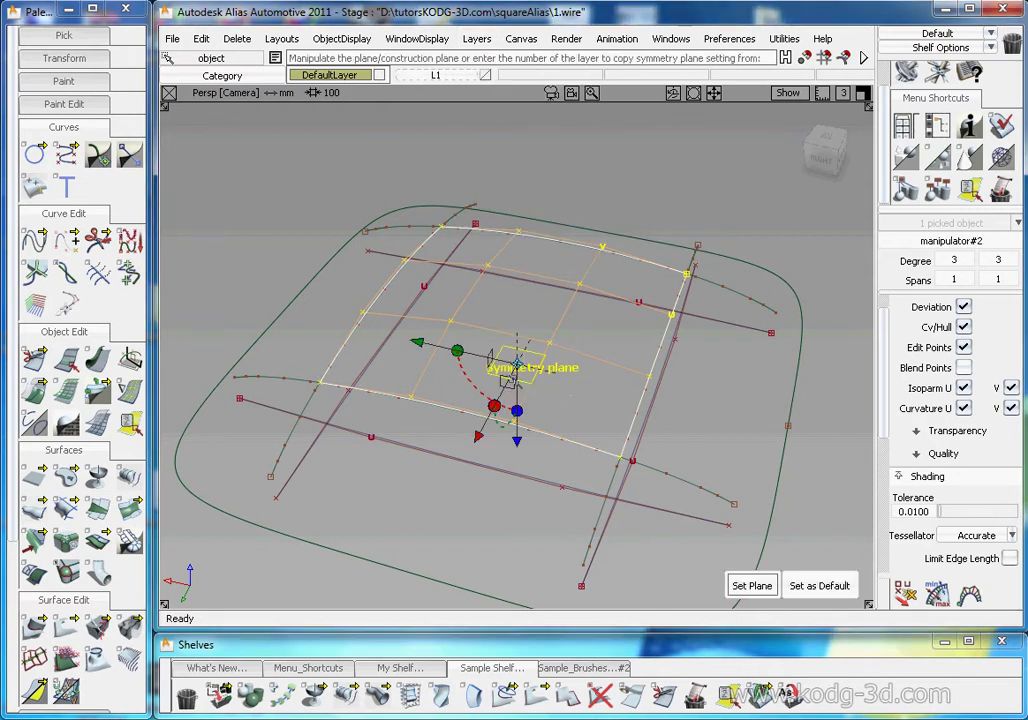
{"action": "left_click", "coordinate": [510, 383]}
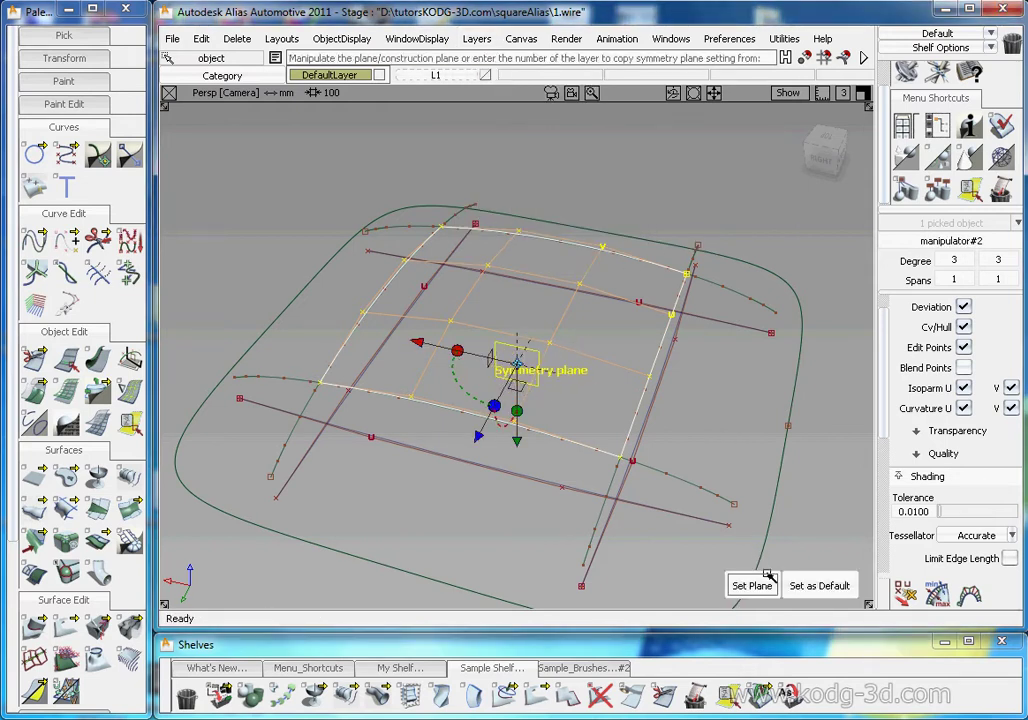
{"action": "left_click", "coordinate": [765, 580]}
Try the Symmetric Modeling constraint on the central top surface with the new symmetry plane, then clear it from the re-picked surface.
{"action": "left_click", "coordinate": [130, 360]}
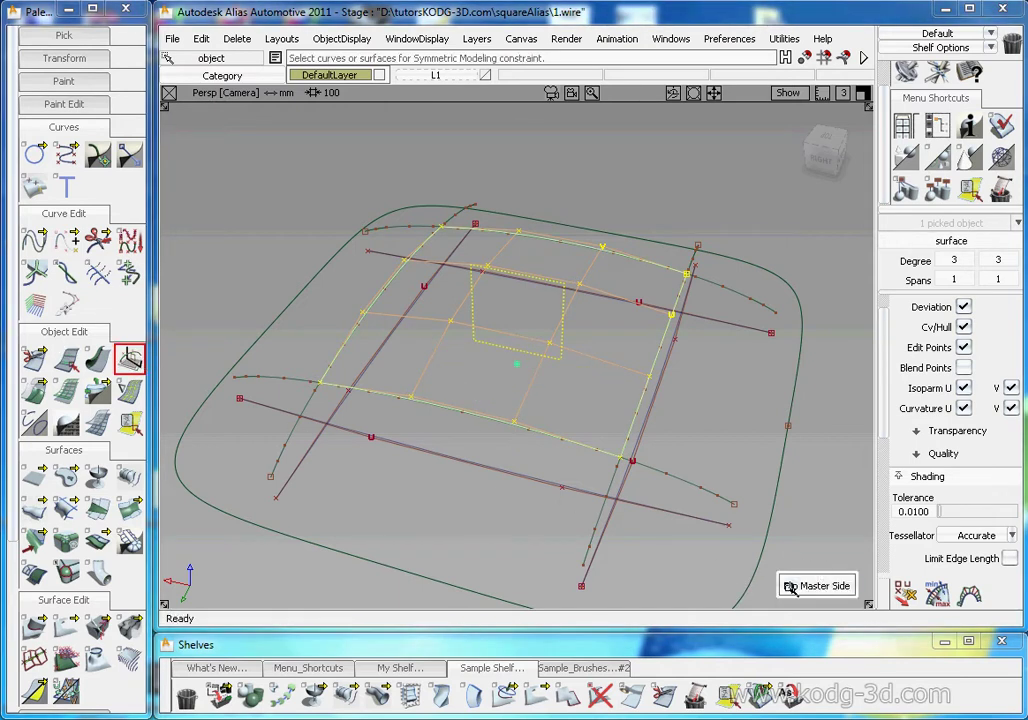
{"action": "left_click_drag", "start_coordinate": [588, 440], "coordinate": [575, 357], "text": "ctrl+shift"}
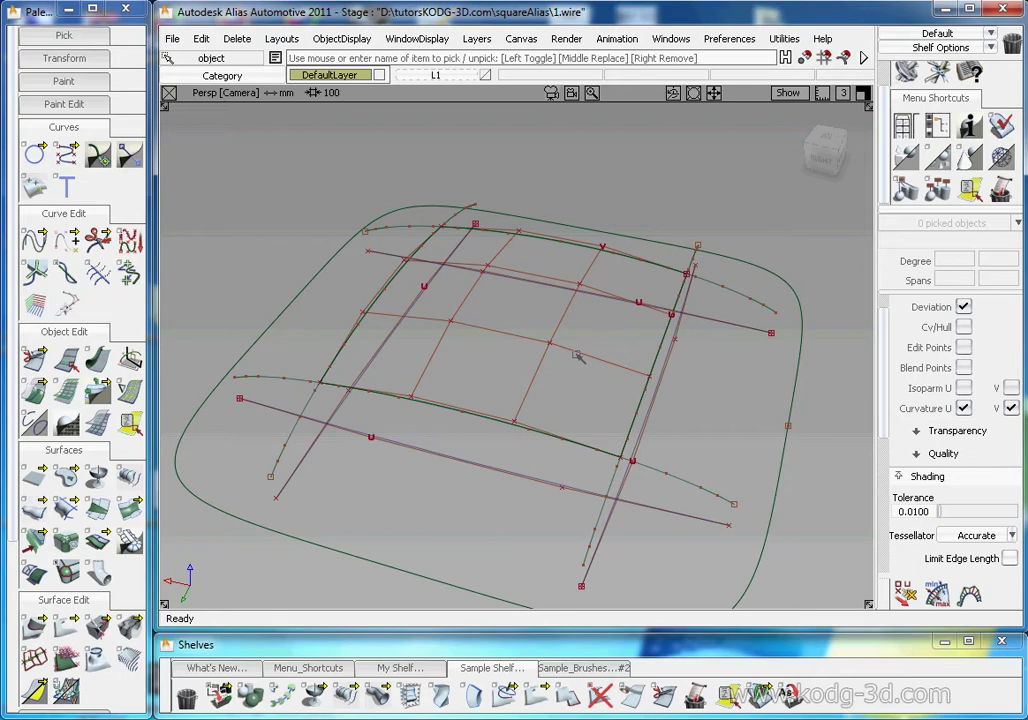
{"action": "left_click", "coordinate": [578, 357]}
{"action": "left_click", "coordinate": [1000, 187]}
{"action": "key", "text": "ctrl+shift+n"}
Duplicate the two adjoining front edges of the rounded base outline as separate curves.
{"action": "left_click_drag", "start_coordinate": [613, 266], "coordinate": [707, 357], "text": "alt+shift"}
{"action": "left_click_drag", "start_coordinate": [540, 378], "coordinate": [507, 390], "text": "alt+shift"}
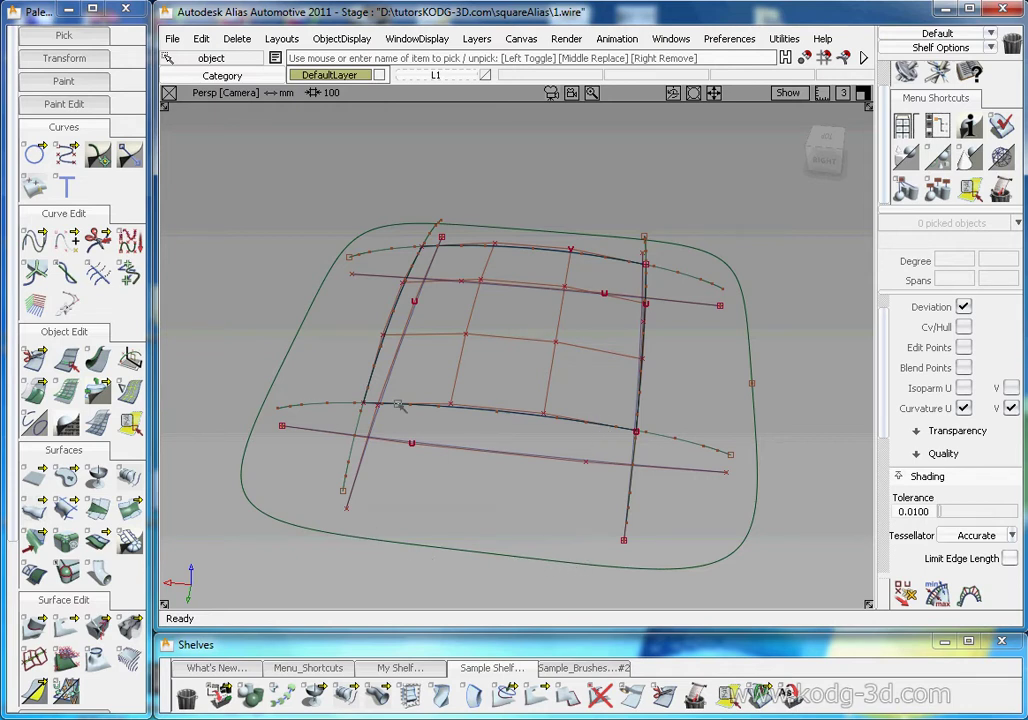
{"action": "left_click_drag", "start_coordinate": [620, 367], "coordinate": [657, 402], "text": "alt+shift"}
{"action": "left_click_drag", "start_coordinate": [595, 414], "coordinate": [525, 301], "text": "alt+shift"}
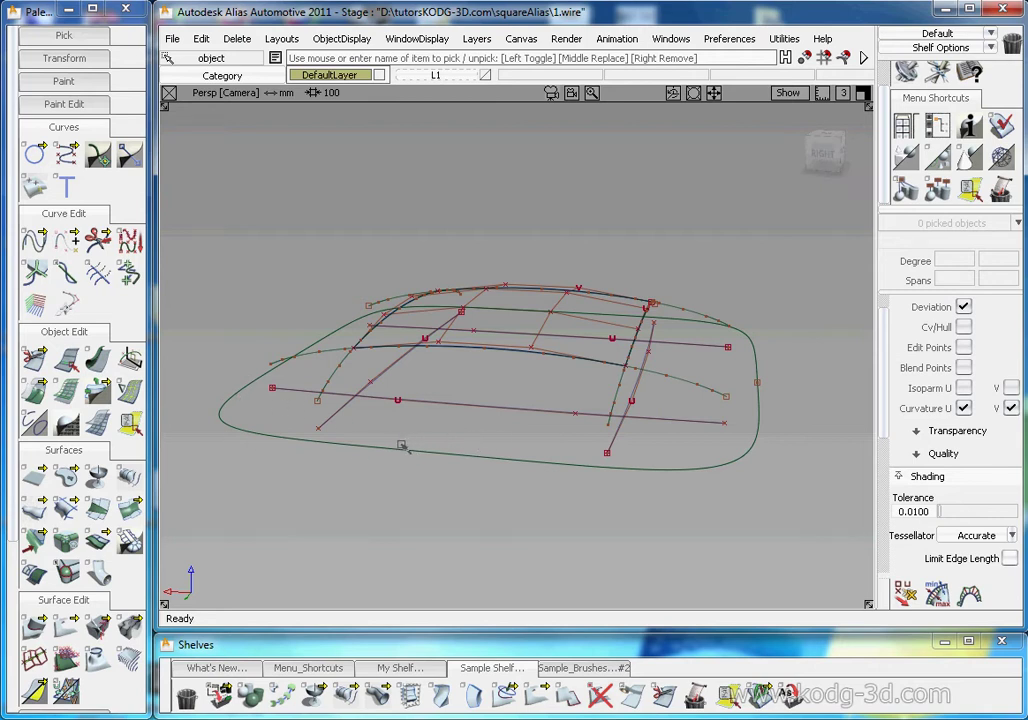
{"action": "left_click", "coordinate": [34, 240]}
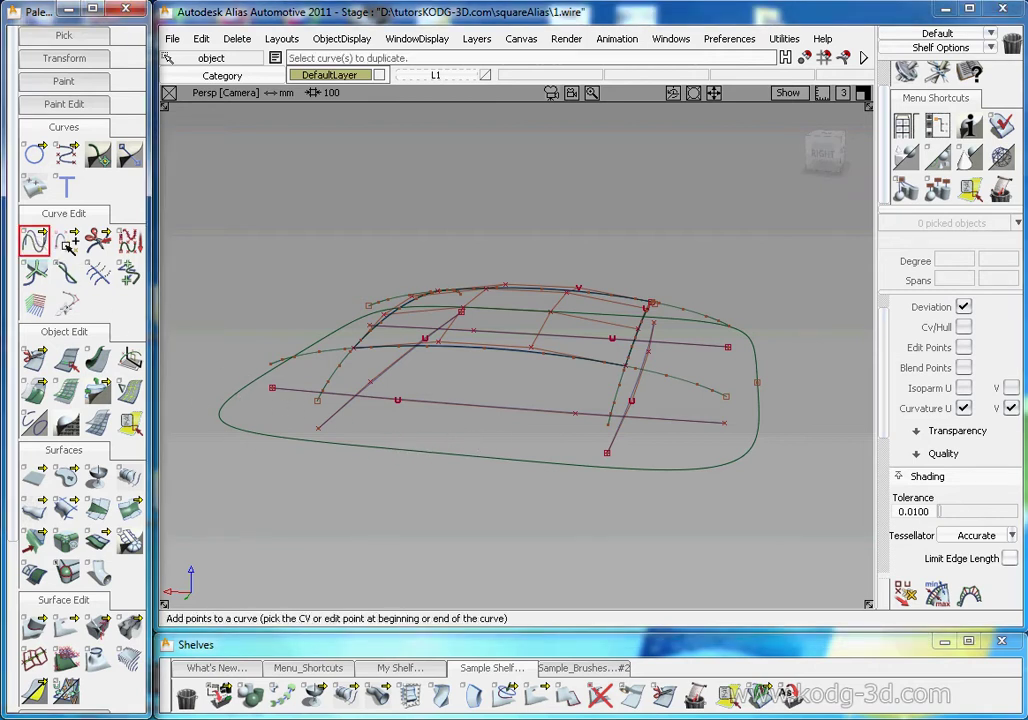
{"action": "left_click", "coordinate": [441, 456]}
{"action": "left_click", "coordinate": [470, 458]}
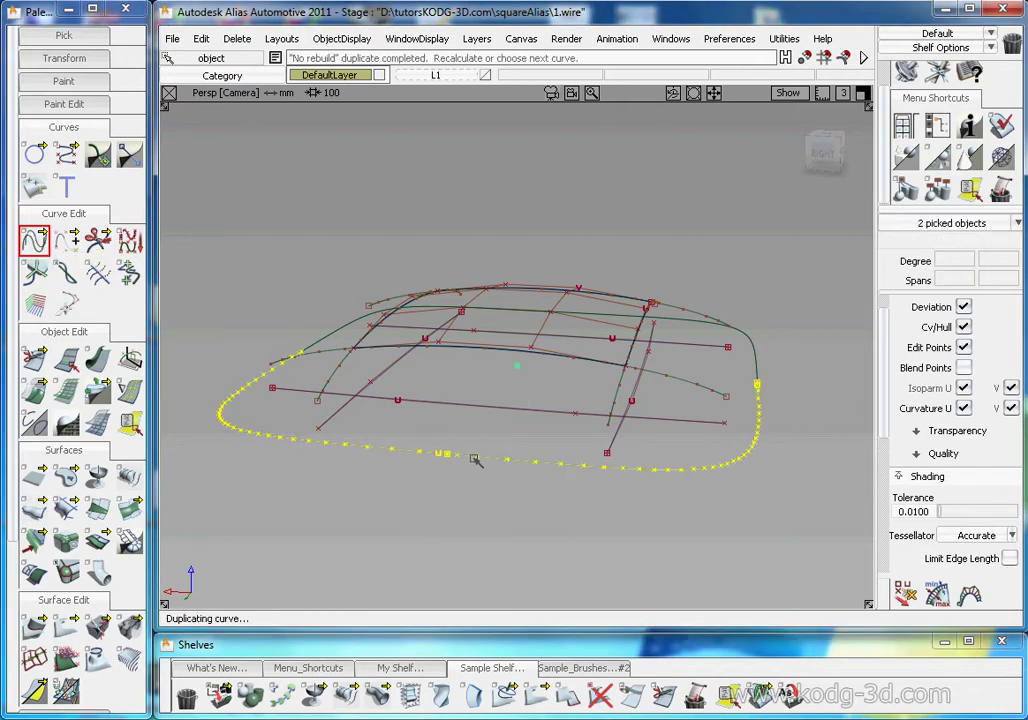
{"action": "left_click", "coordinate": [470, 504]}
{"action": "right_click_drag", "start_coordinate": [450, 473], "coordinate": [462, 472], "text": "alt+shift"}
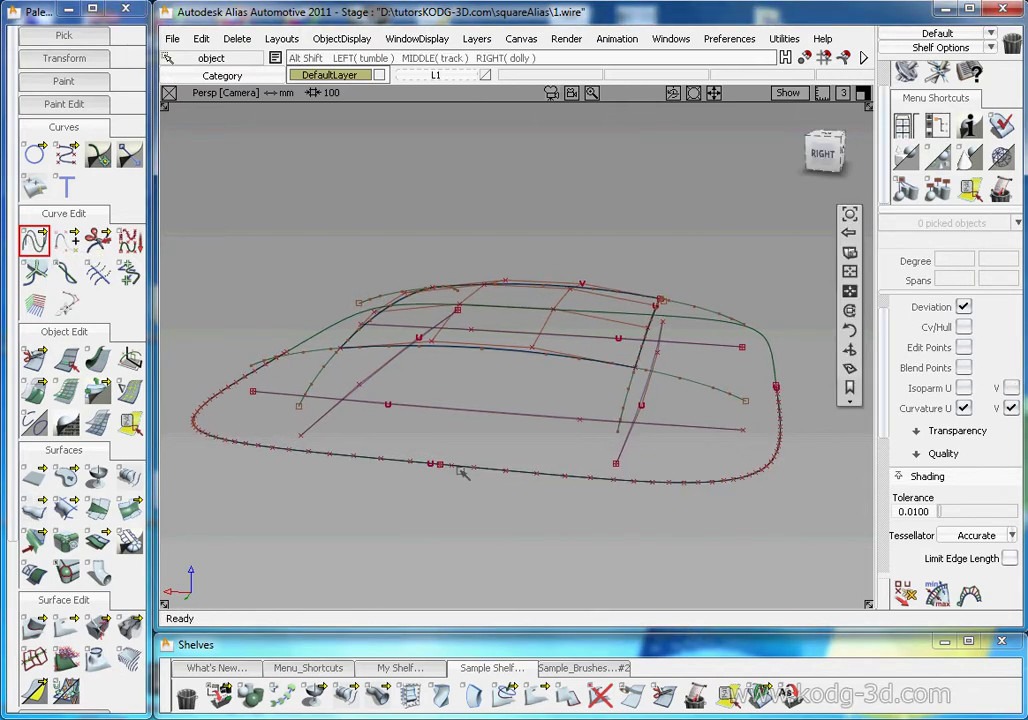
Attach the two duplicated outline curves at their shared front endpoint, using the Connect type with Insert Spans.
{"action": "left_click_drag", "start_coordinate": [399, 456], "coordinate": [430, 490], "text": "alt+shift"}
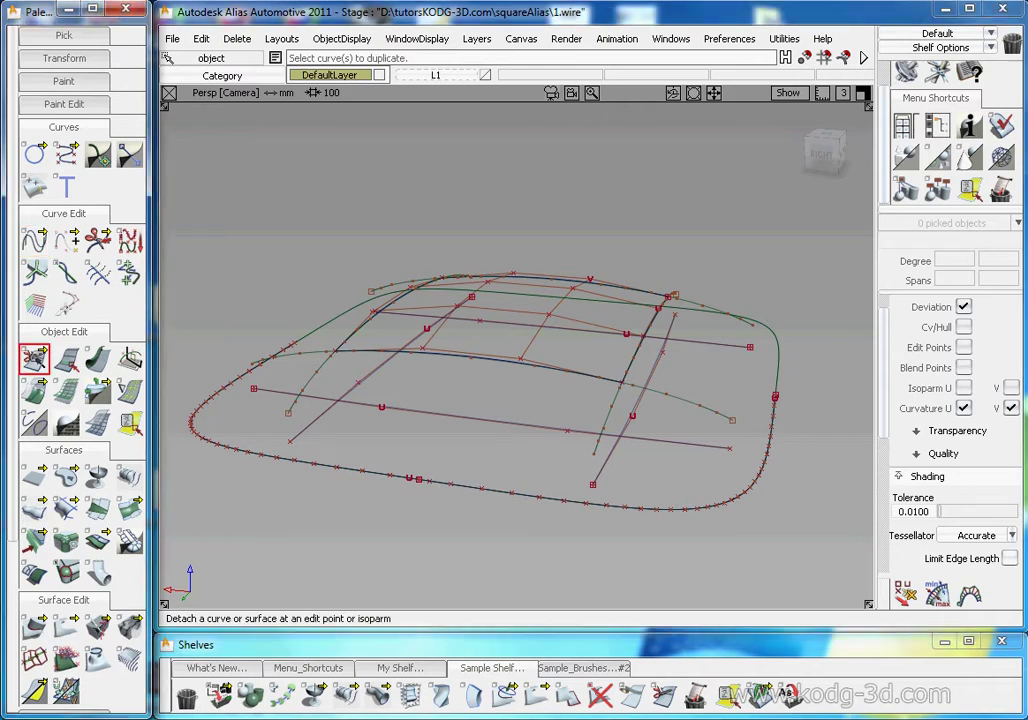
{"action": "left_click", "coordinate": [68, 358]}
{"action": "left_click", "coordinate": [36, 359]}
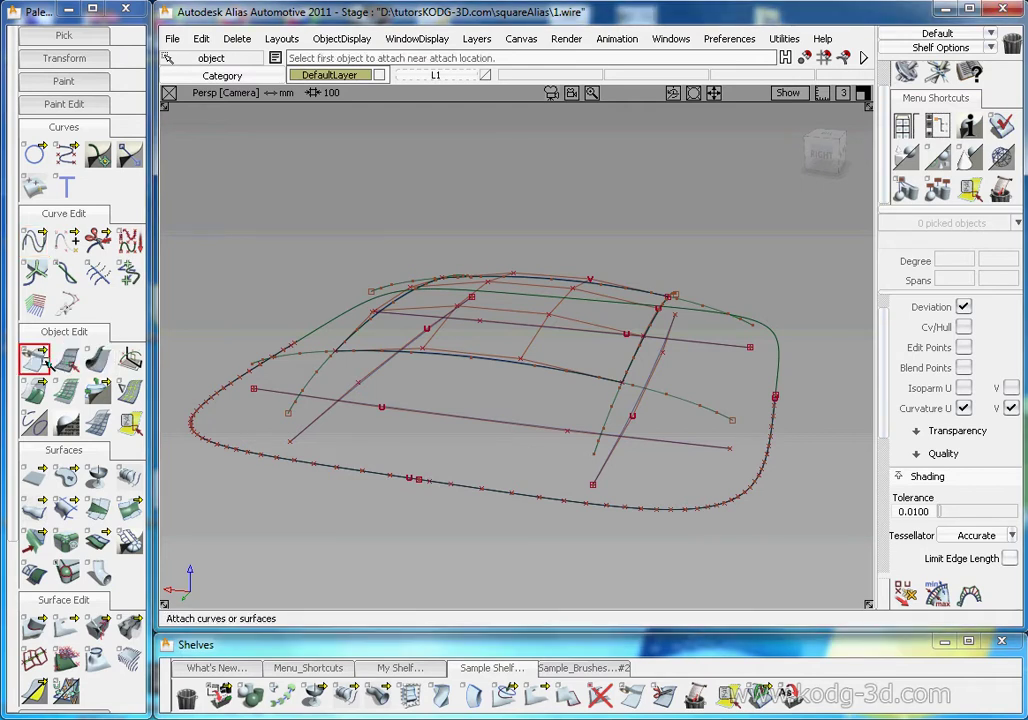
{"action": "double_click", "coordinate": [34, 358]}
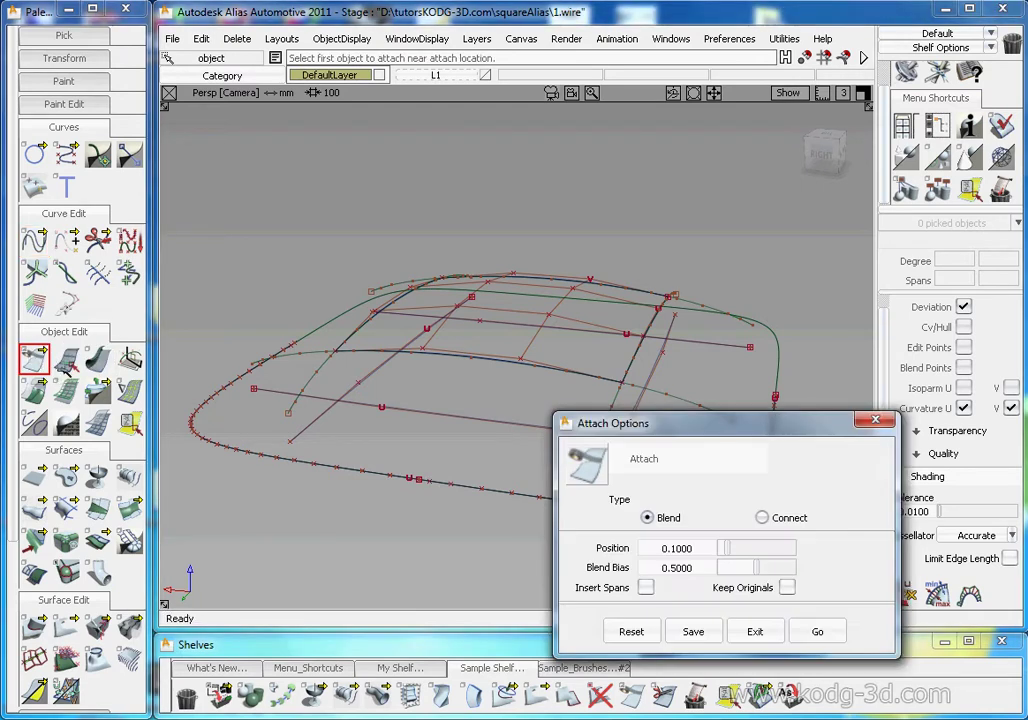
{"action": "left_click_drag", "start_coordinate": [693, 435], "coordinate": [590, 113]}
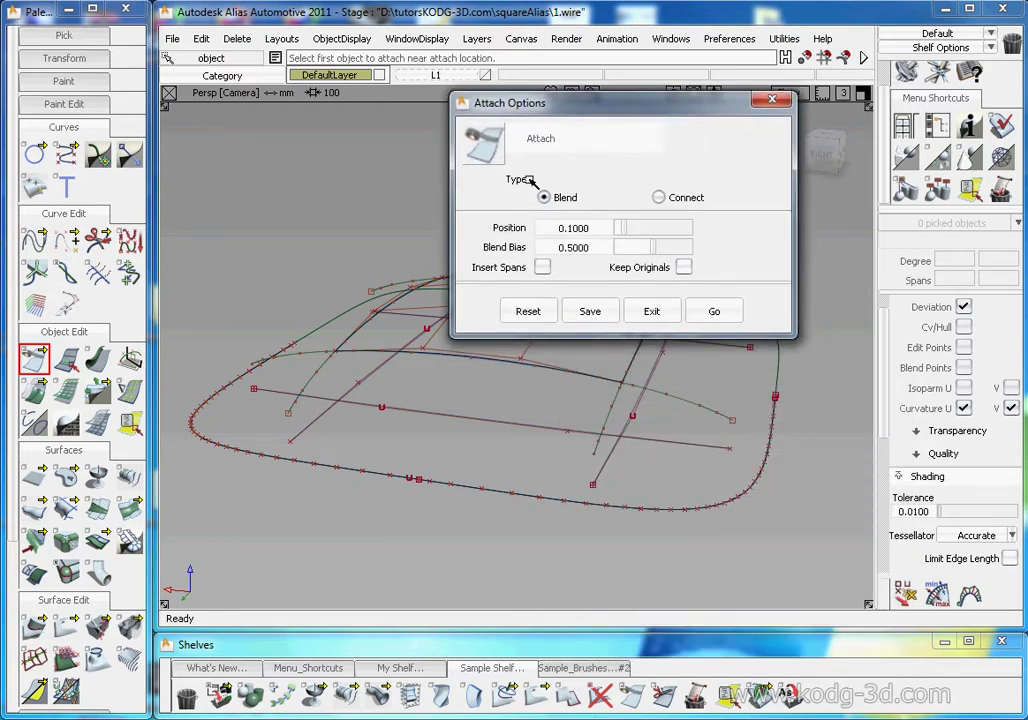
{"action": "left_click", "coordinate": [660, 198]}
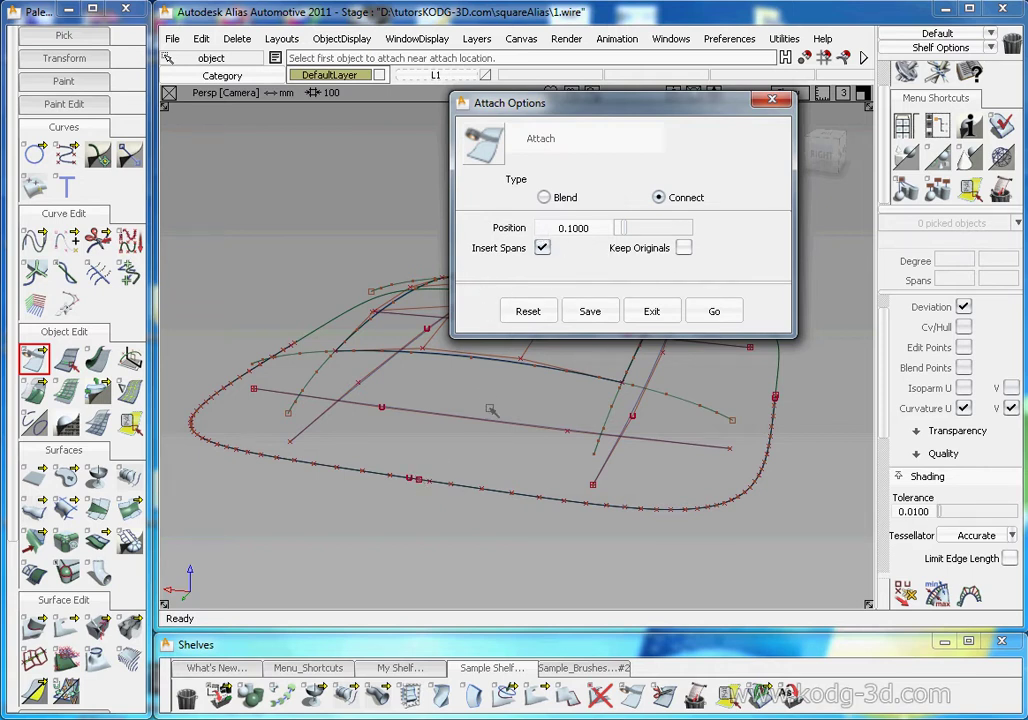
{"action": "left_click", "coordinate": [715, 311]}
{"action": "left_click", "coordinate": [418, 481]}
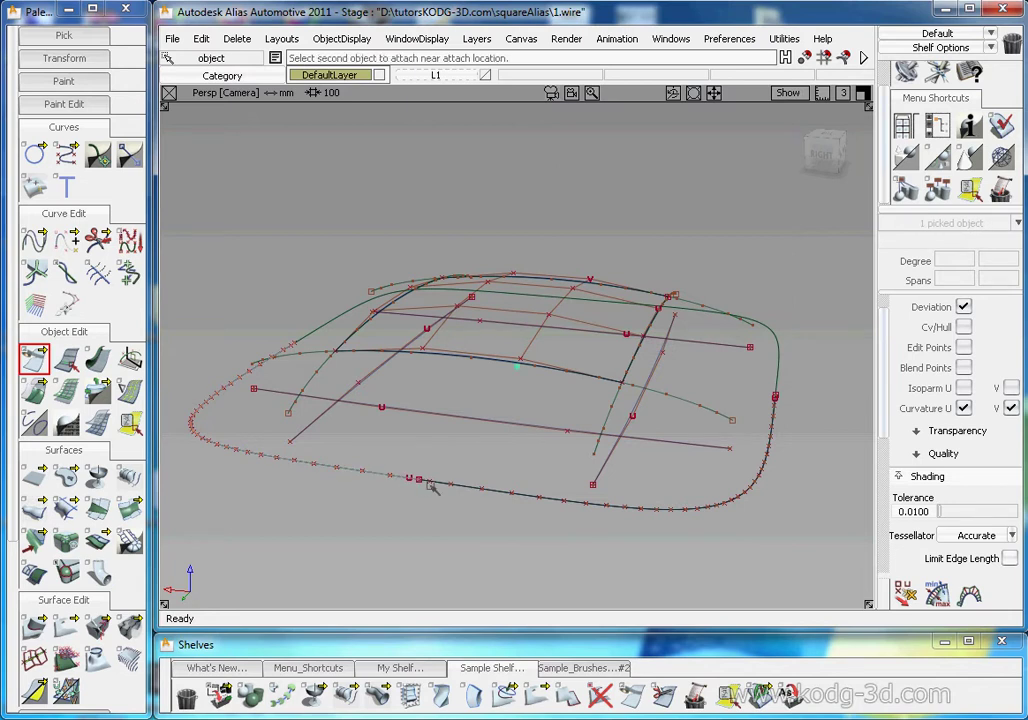
{"action": "left_click", "coordinate": [430, 486]}
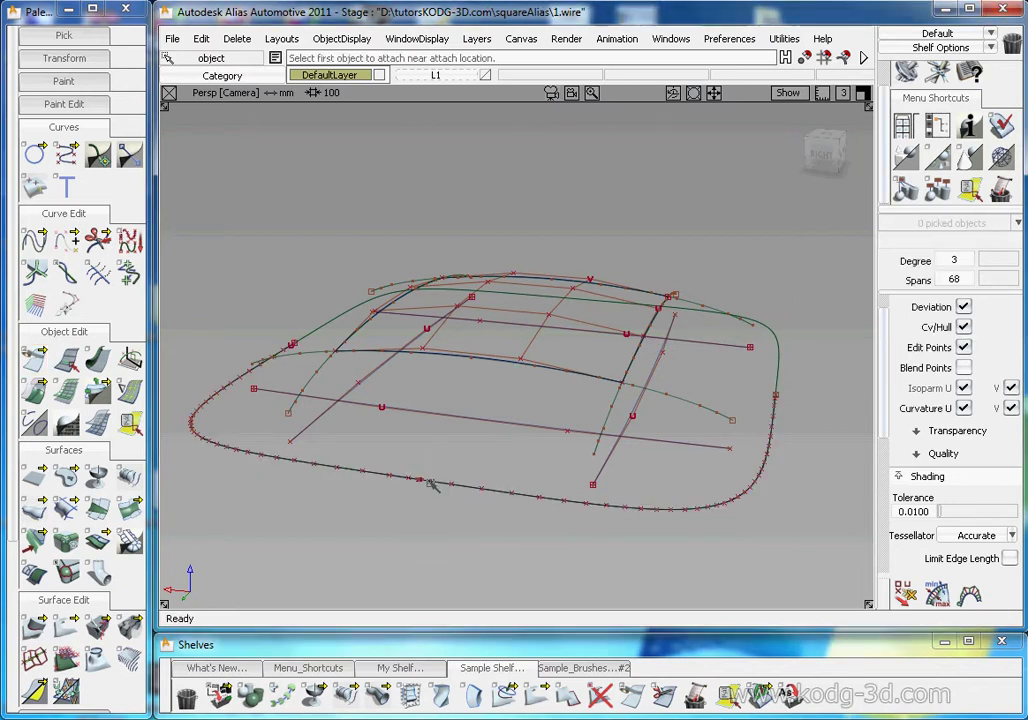
Examine the attached outline curve closely at its front joint and from several angles around the cushion.
{"action": "mouse_move", "coordinate": [419, 481]}
{"action": "right_mouse_down", "text": "alt+shift"}
{"action": "mouse_move", "coordinate": [486, 480]}
{"action": "mouse_move", "coordinate": [576, 441]}
{"action": "mouse_move", "coordinate": [628, 494]}
{"action": "right_mouse_up", "text": "alt+shift"}
{"action": "left_click_drag", "start_coordinate": [628, 494], "coordinate": [600, 496], "text": "alt+shift"}
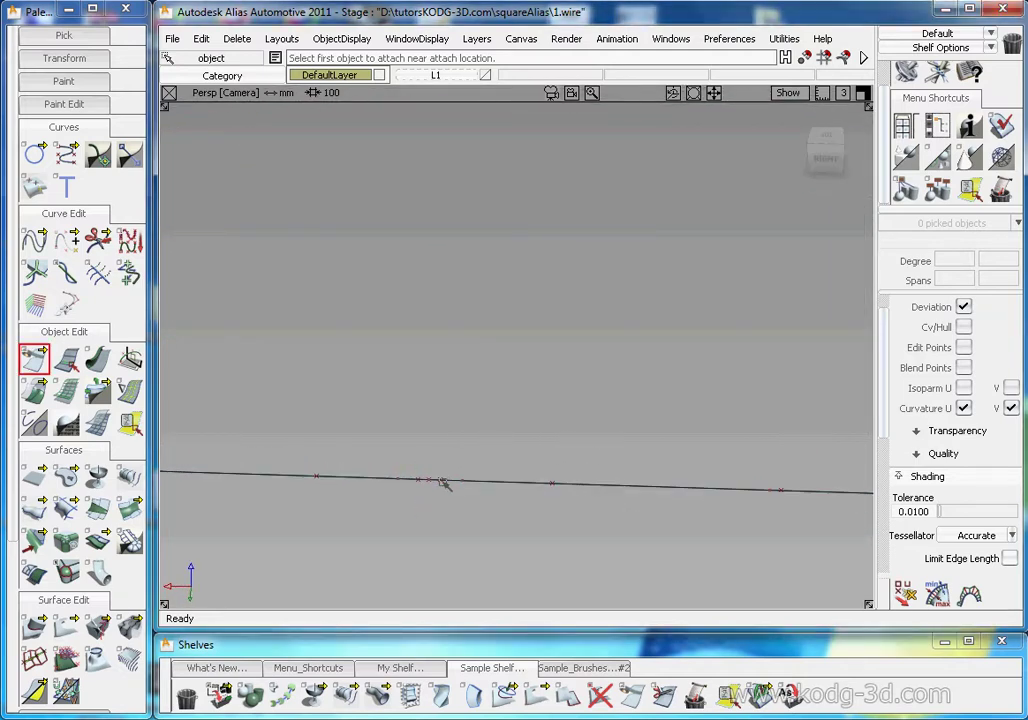
{"action": "right_click_drag", "start_coordinate": [645, 432], "coordinate": [564, 483], "text": "alt+shift"}
{"action": "left_click_drag", "start_coordinate": [567, 484], "coordinate": [548, 464], "text": "alt+shift"}
{"action": "right_click_drag", "start_coordinate": [544, 463], "coordinate": [518, 480], "text": "alt+shift"}
{"action": "left_click_drag", "start_coordinate": [515, 480], "coordinate": [528, 436], "text": "alt+shift"}
{"action": "middle_click_drag", "start_coordinate": [528, 436], "coordinate": [590, 385], "text": "alt+shift"}
{"action": "left_click_drag", "start_coordinate": [590, 385], "coordinate": [600, 360], "text": "alt+shift"}
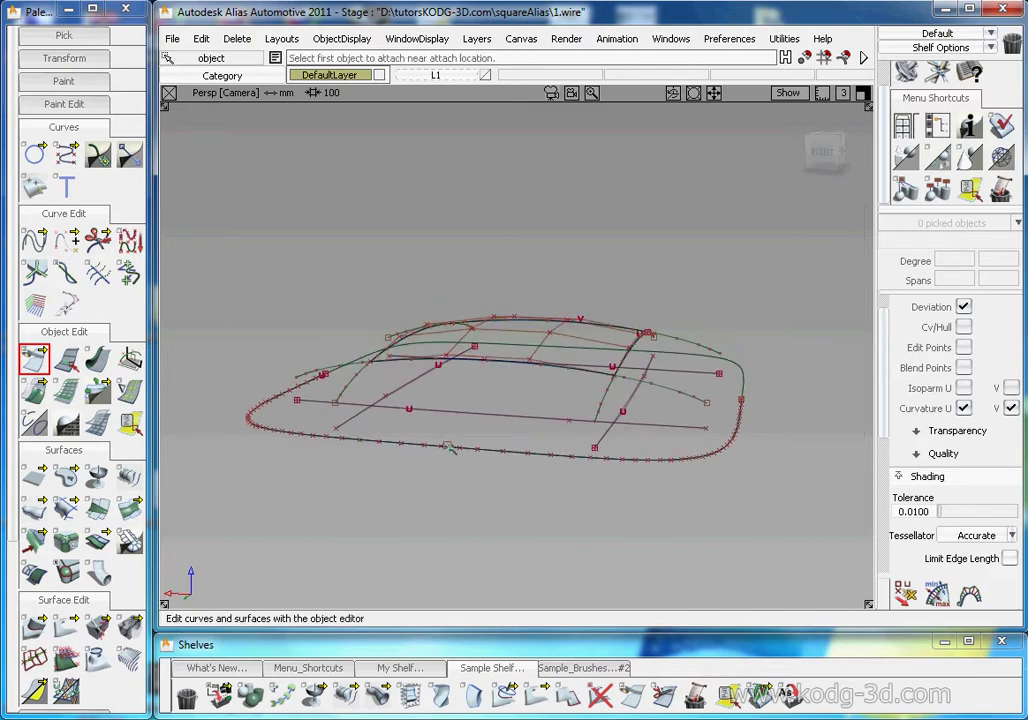
{"action": "left_click_drag", "start_coordinate": [498, 444], "coordinate": [476, 402], "text": "alt+shift"}
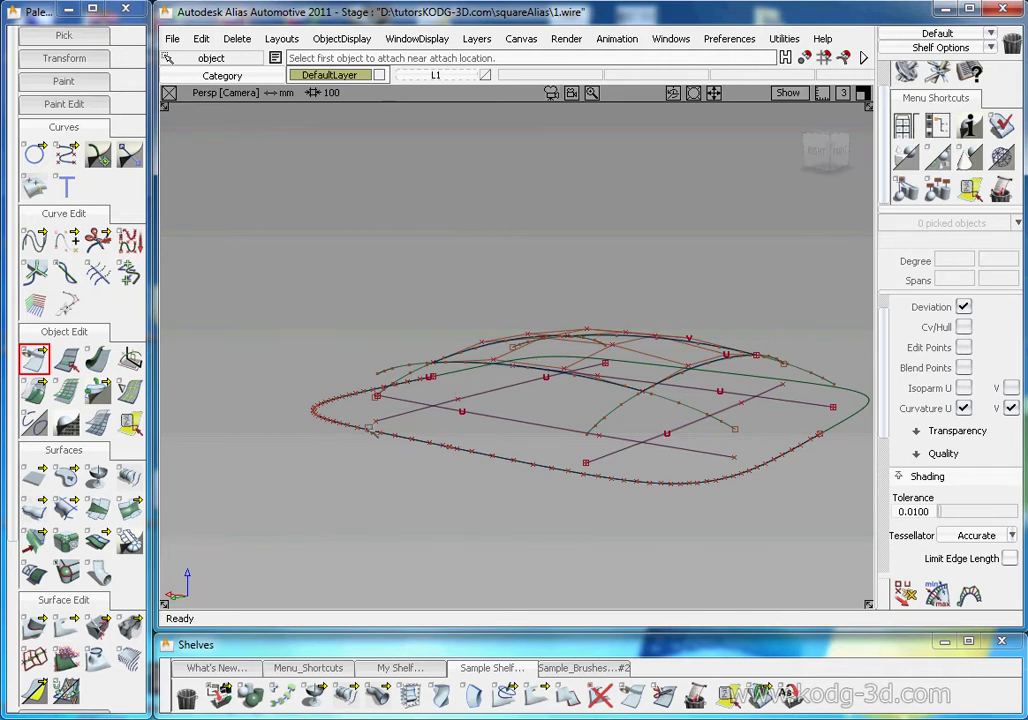
{"action": "left_click_drag", "start_coordinate": [523, 447], "coordinate": [622, 448], "text": "alt+shift"}
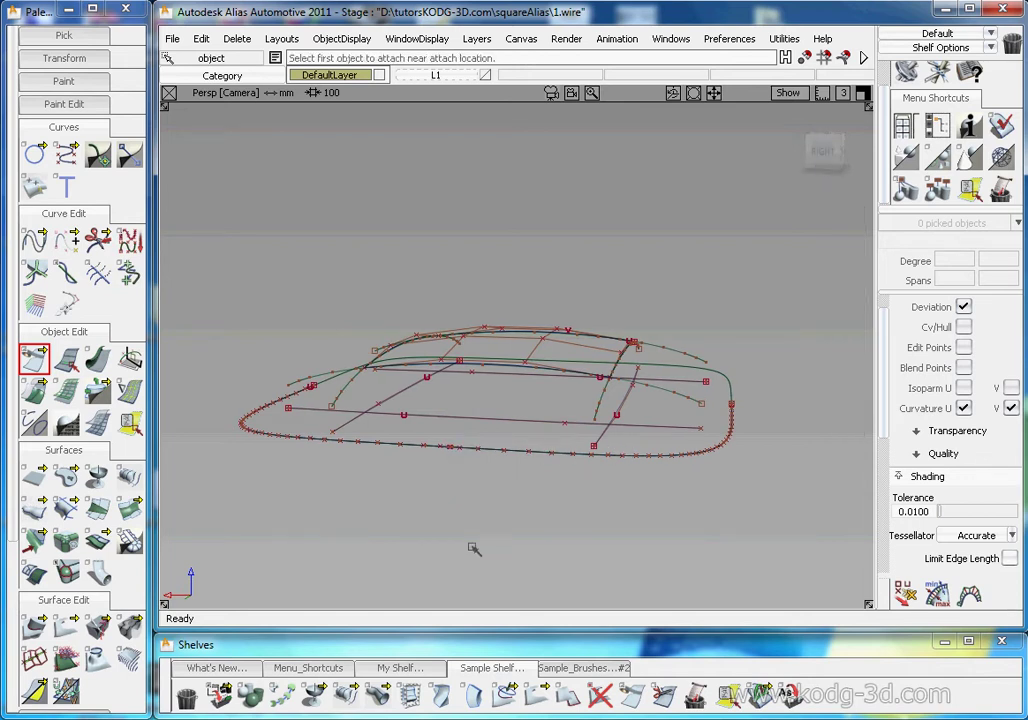
Pick the original surfaces around the central top patch and assign them to layer L1.
{"action": "left_click_drag", "start_coordinate": [750, 361], "coordinate": [721, 391], "text": "ctrl+shift"}
{"action": "left_click", "coordinate": [729, 381]}
{"action": "left_click_drag", "start_coordinate": [635, 376], "coordinate": [527, 217], "text": "alt+shift"}
{"action": "right_click", "coordinate": [435, 75]}
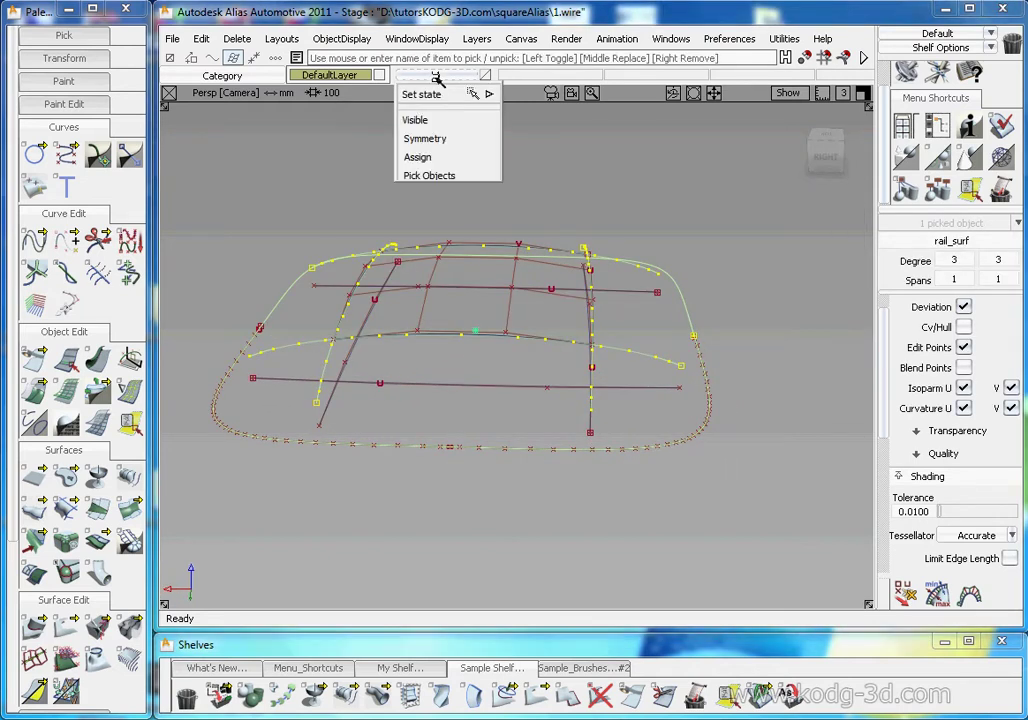
{"action": "left_click", "coordinate": [415, 155]}
Assign the four straight construction curves around the central top patch to layer L1.
{"action": "left_click_drag", "start_coordinate": [479, 352], "coordinate": [525, 285], "text": "alt+shift"}
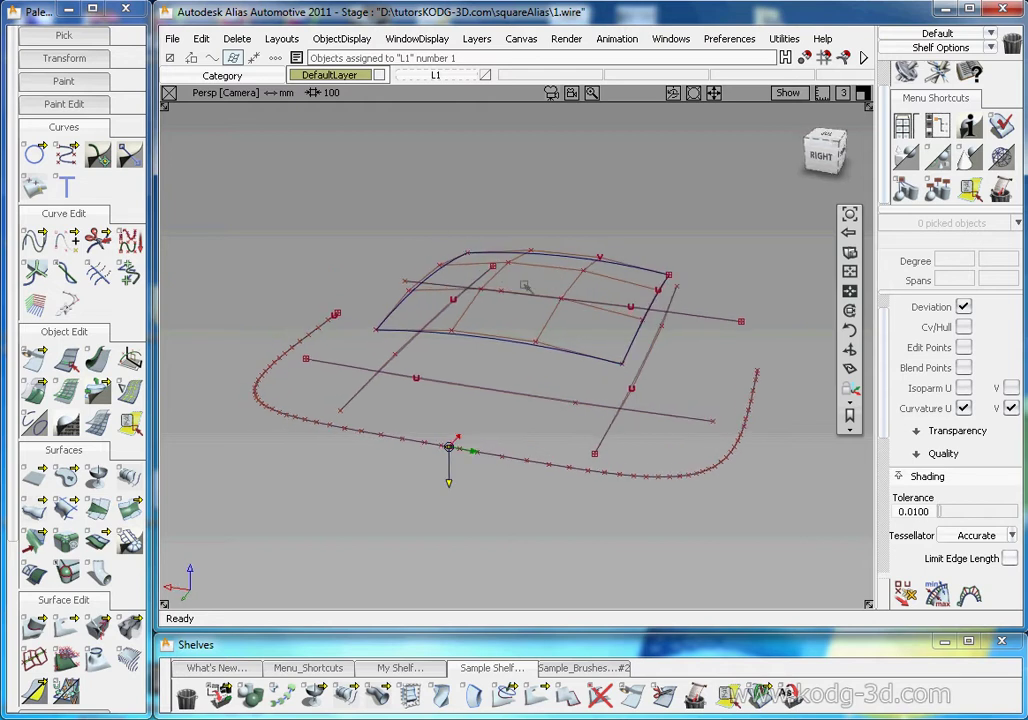
{"action": "left_click_drag", "start_coordinate": [672, 232], "coordinate": [392, 396]}
{"action": "right_click_drag", "start_coordinate": [453, 78], "coordinate": [418, 154]}
{"action": "left_click_drag", "start_coordinate": [413, 341], "coordinate": [436, 356], "text": "alt+shift"}
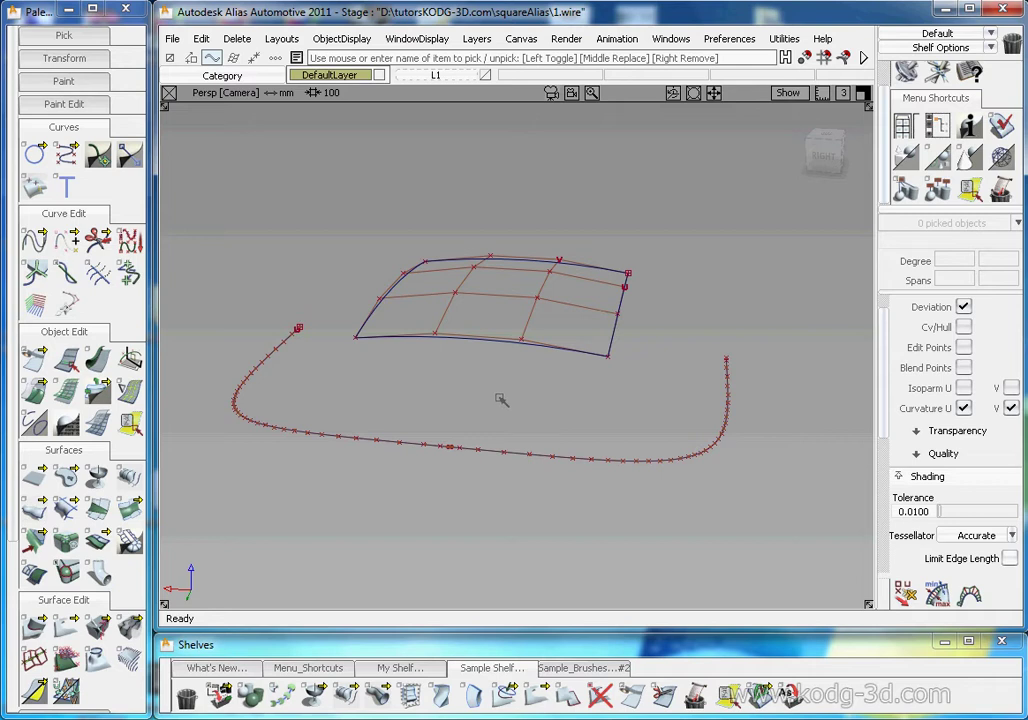
Draw a straight vertical edit-point curve downward from the rear end of the attached outline curve.
{"action": "left_click", "coordinate": [66, 152]}
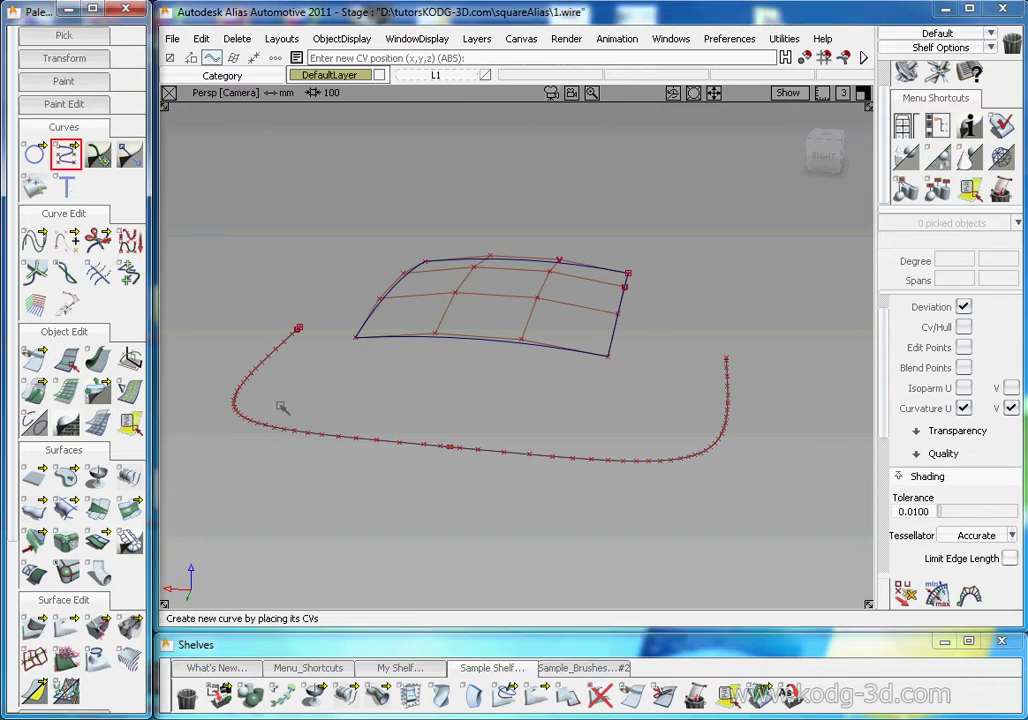
{"action": "left_click_drag", "start_coordinate": [66, 152], "coordinate": [133, 157]}
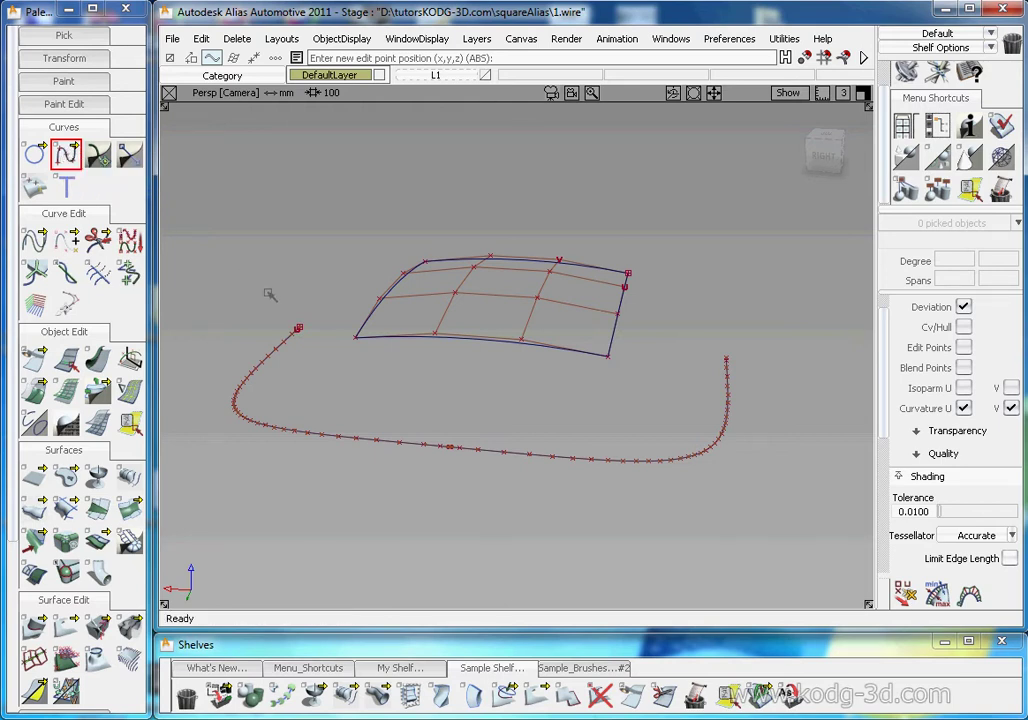
{"action": "left_click", "coordinate": [320, 316]}
{"action": "left_click_drag", "start_coordinate": [332, 393], "coordinate": [346, 433]}
{"action": "left_click_drag", "start_coordinate": [328, 386], "coordinate": [612, 298], "text": "alt+shift"}
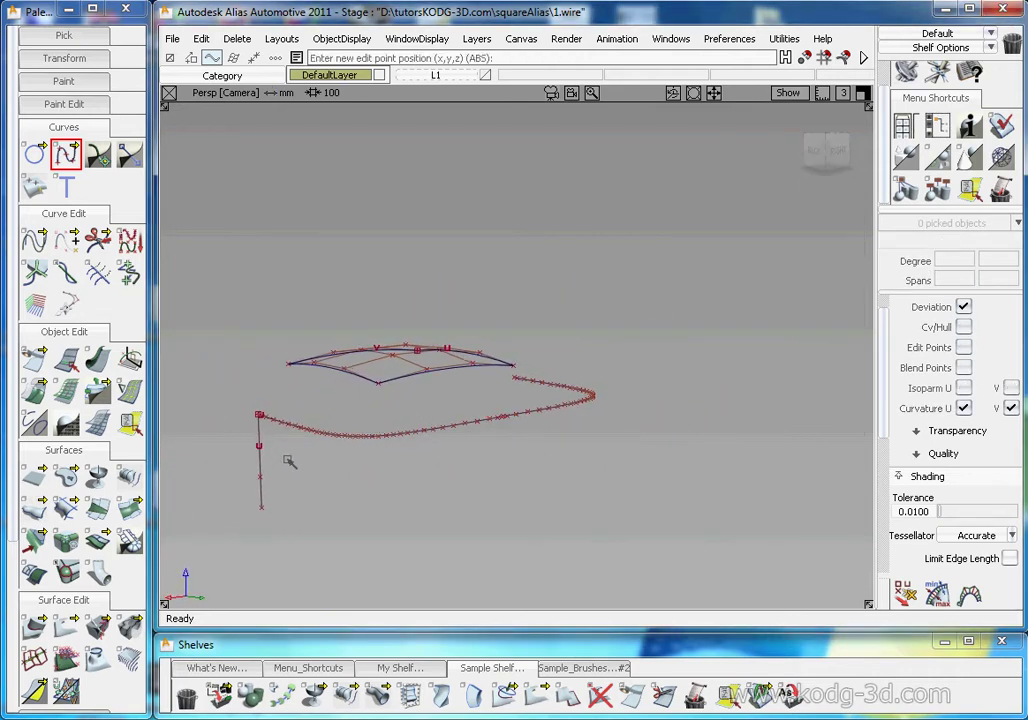
{"action": "mouse_move", "coordinate": [378, 437]}
{"action": "left_mouse_down", "text": "alt+shift"}
{"action": "mouse_move", "coordinate": [241, 473]}
{"action": "mouse_move", "coordinate": [360, 450]}
{"action": "mouse_move", "coordinate": [392, 431]}
{"action": "left_mouse_up", "text": "alt+shift"}
{"action": "right_click_drag", "start_coordinate": [392, 431], "coordinate": [424, 420], "text": "alt+shift"}
{"action": "middle_click_drag", "start_coordinate": [424, 420], "coordinate": [403, 420], "text": "alt+shift"}
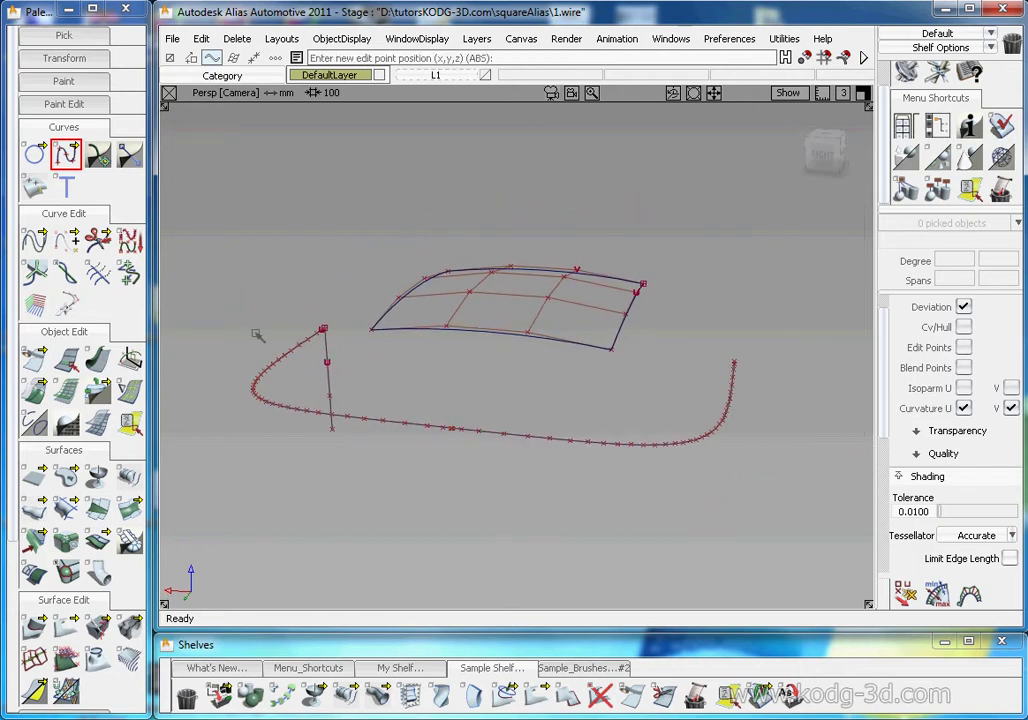
Build a monorail side wall with the outline as generation curve and the vertical line as rail, with Explicit Control off.
{"action": "double_click", "coordinate": [36, 510]}
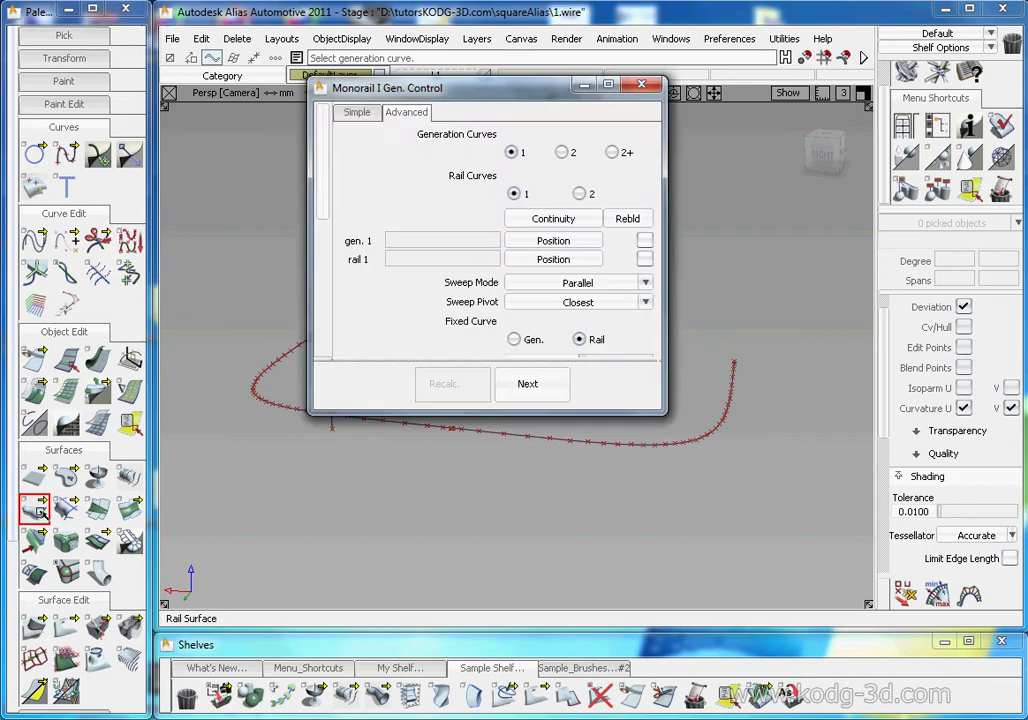
{"action": "left_click", "coordinate": [643, 86]}
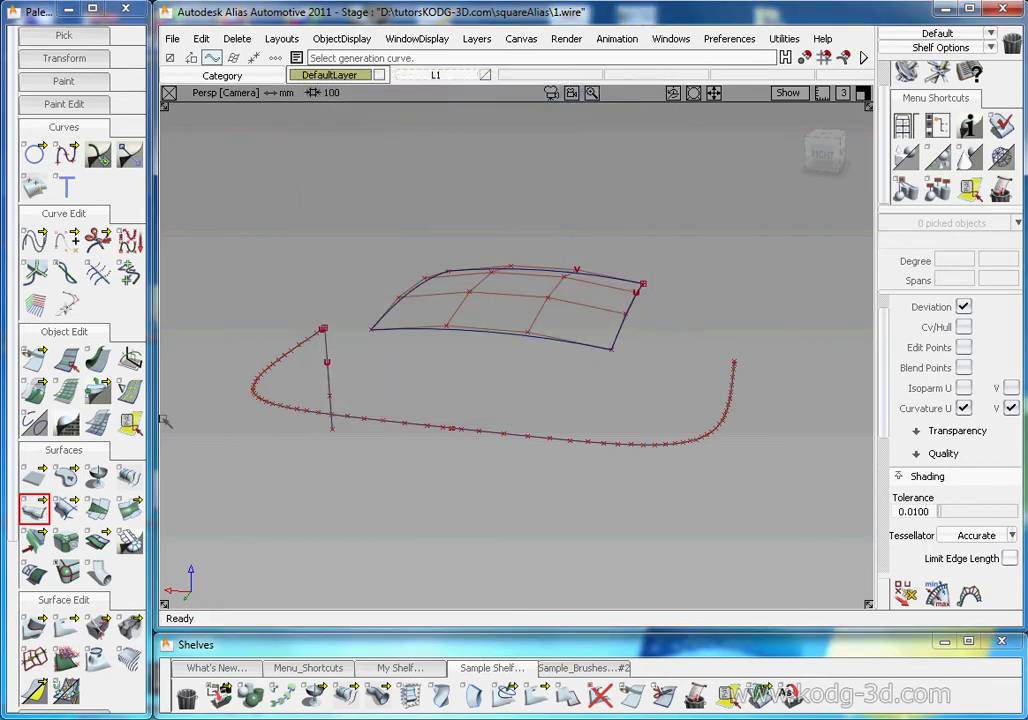
{"action": "left_click", "coordinate": [311, 340]}
{"action": "left_click", "coordinate": [327, 352]}
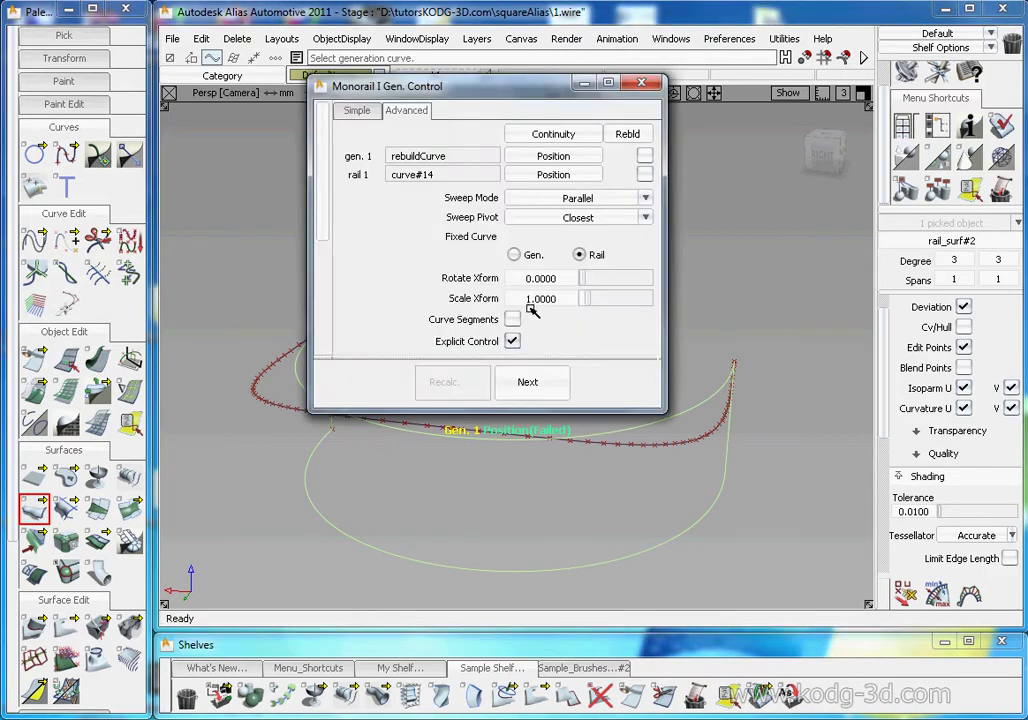
{"action": "left_click", "coordinate": [513, 341]}
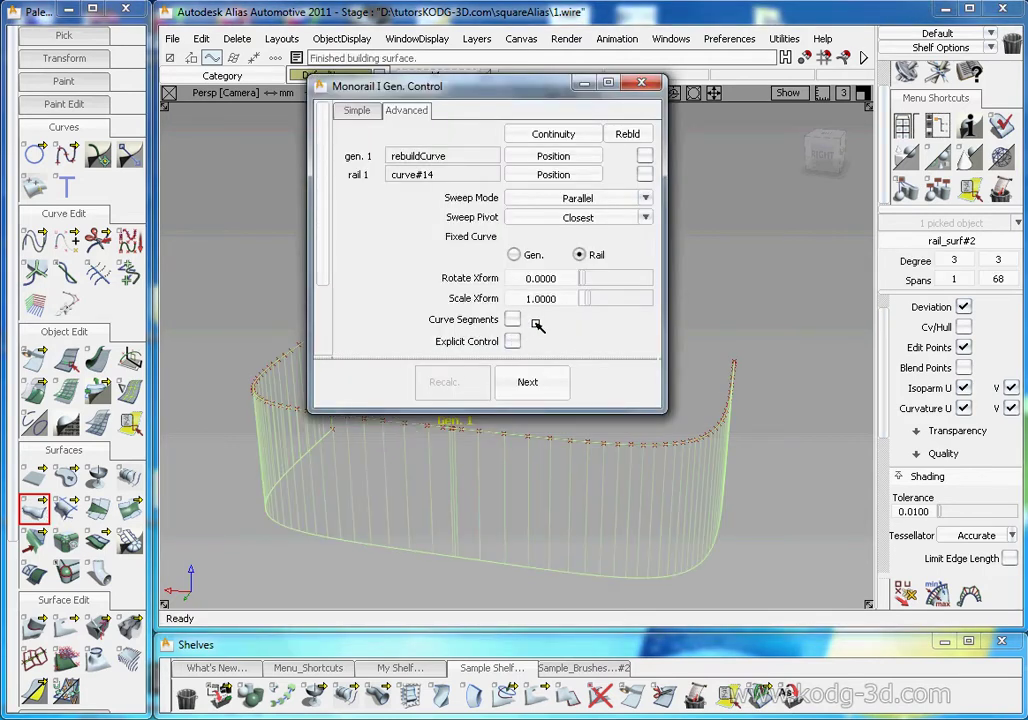
{"action": "left_click", "coordinate": [641, 83]}
{"action": "left_click", "coordinate": [590, 432]}
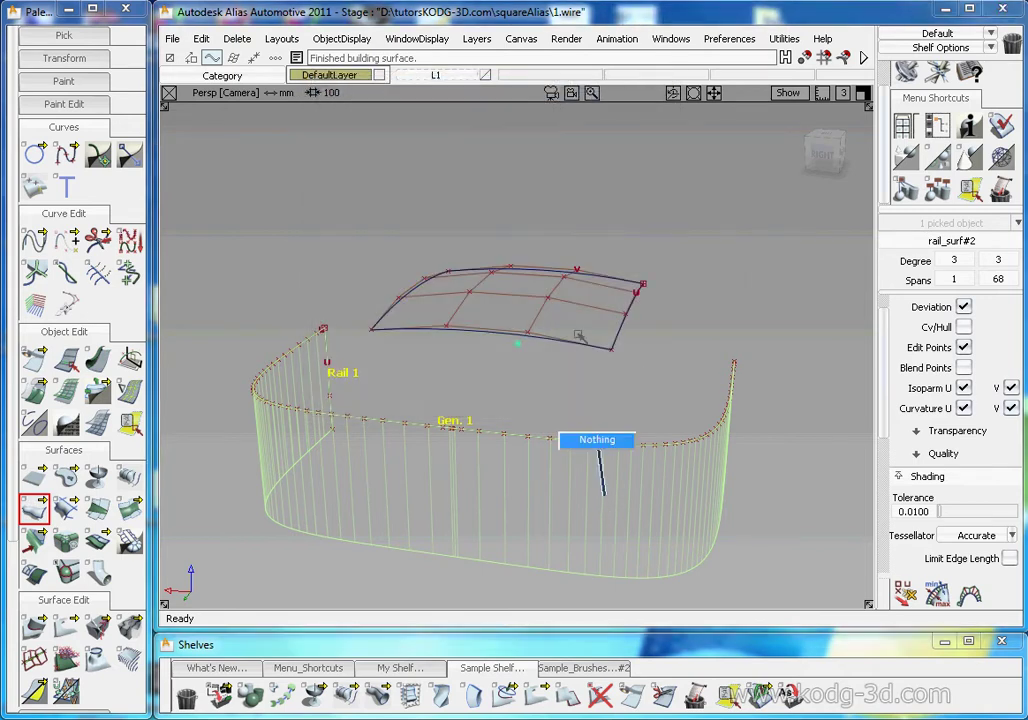
{"action": "mouse_move", "coordinate": [528, 362]}
{"action": "left_mouse_down", "text": "alt+shift"}
{"action": "mouse_move", "coordinate": [582, 325]}
{"action": "mouse_move", "coordinate": [633, 312]}
{"action": "mouse_move", "coordinate": [555, 317]}
{"action": "mouse_move", "coordinate": [537, 351]}
{"action": "left_mouse_up", "text": "alt+shift"}
Delete the outline curve and the vertical rail curve used to build the side wall, accepting the loss of construction history.
{"action": "mouse_move", "coordinate": [427, 378]}
{"action": "left_mouse_down", "text": "ctrl+shift"}
{"action": "mouse_move", "coordinate": [488, 437]}
{"action": "mouse_move", "coordinate": [502, 421]}
{"action": "left_mouse_up", "text": "ctrl+shift"}
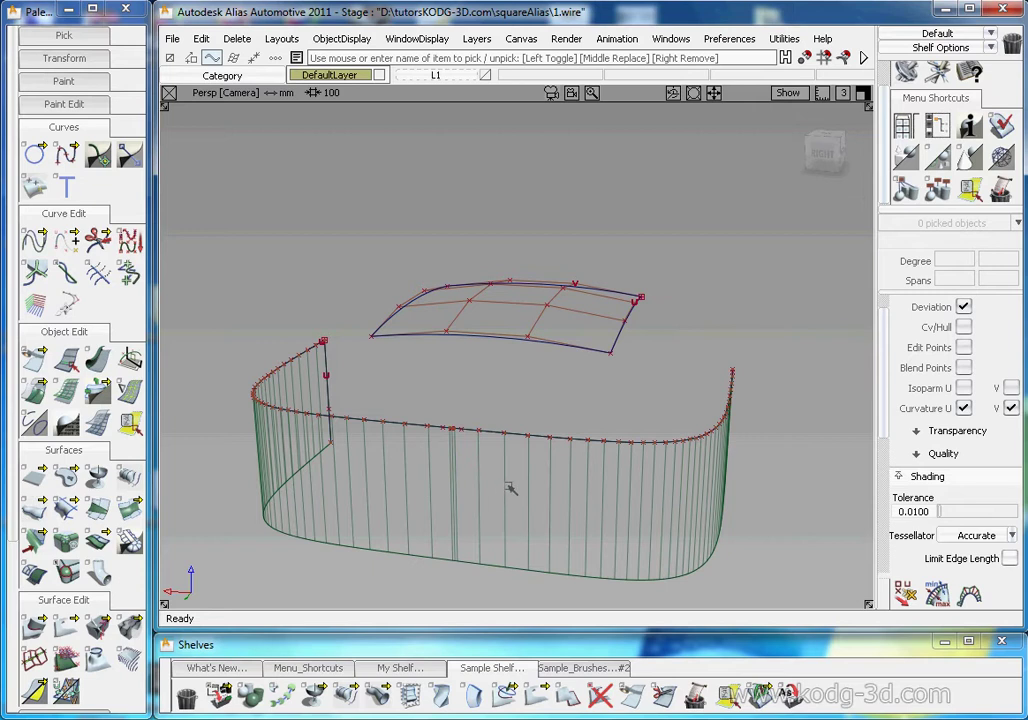
{"action": "left_click", "coordinate": [474, 410]}
{"action": "key", "text": "Delete"}
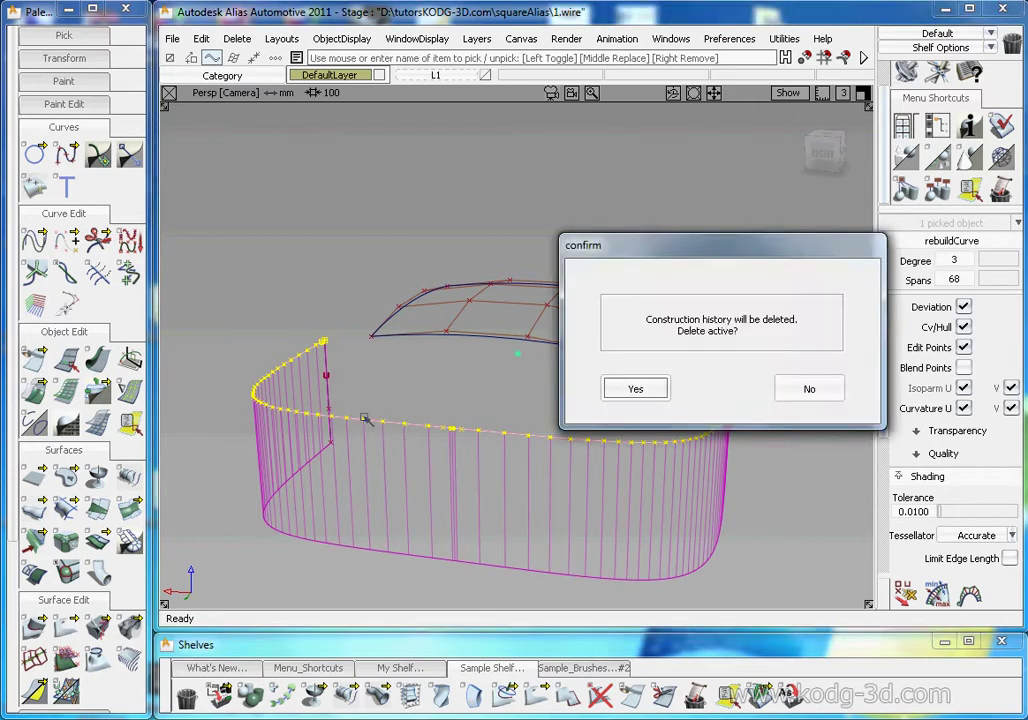
{"action": "key", "text": "Return"}
{"action": "key", "text": "Delete"}
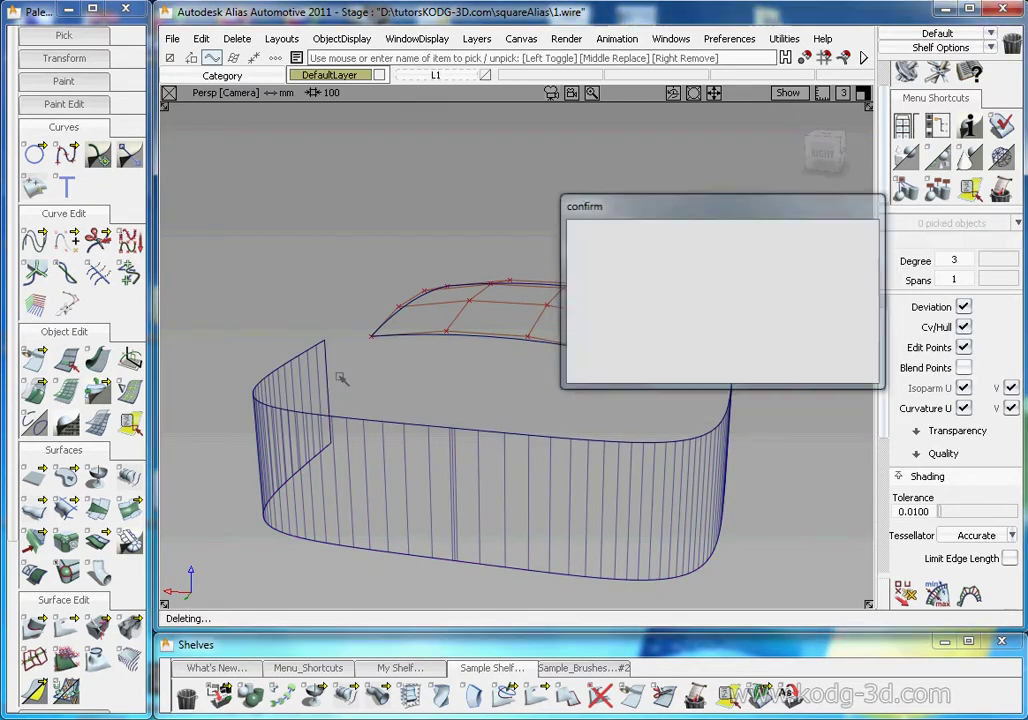
{"action": "key", "text": "Return"}
In the top view, draw a straight edit-point curve parallel to Y, crossing the side wall and the patch edge near the patch's upper-left corner.
{"action": "left_click_drag", "start_coordinate": [645, 398], "coordinate": [674, 451], "text": "alt+shift"}
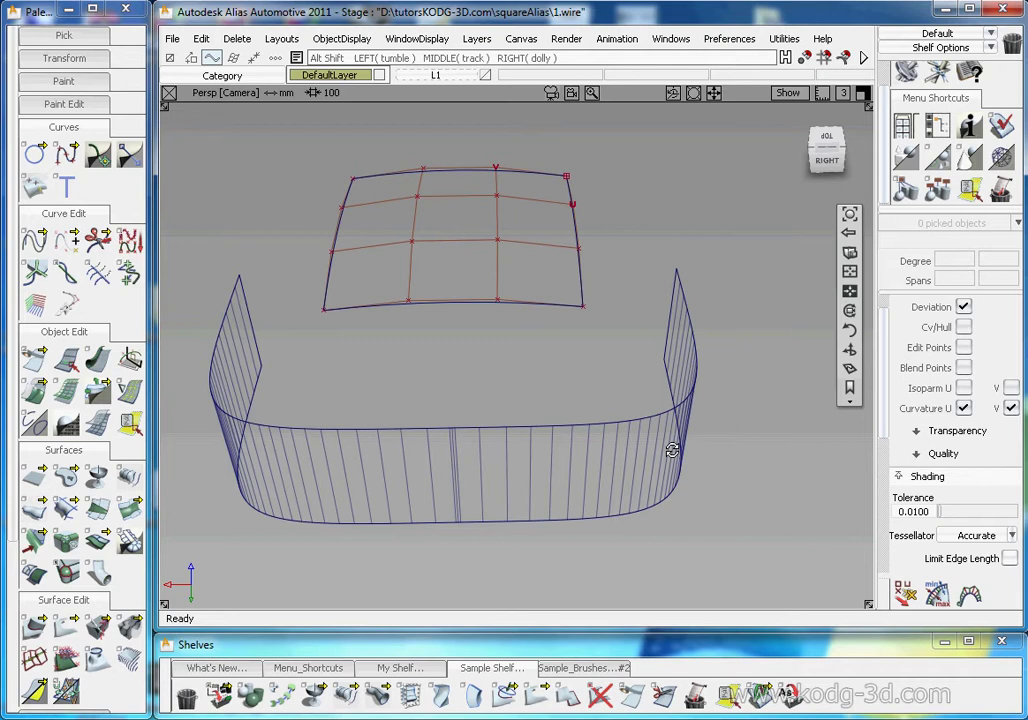
{"action": "middle_click_drag", "start_coordinate": [478, 386], "coordinate": [558, 374], "text": "alt+shift"}
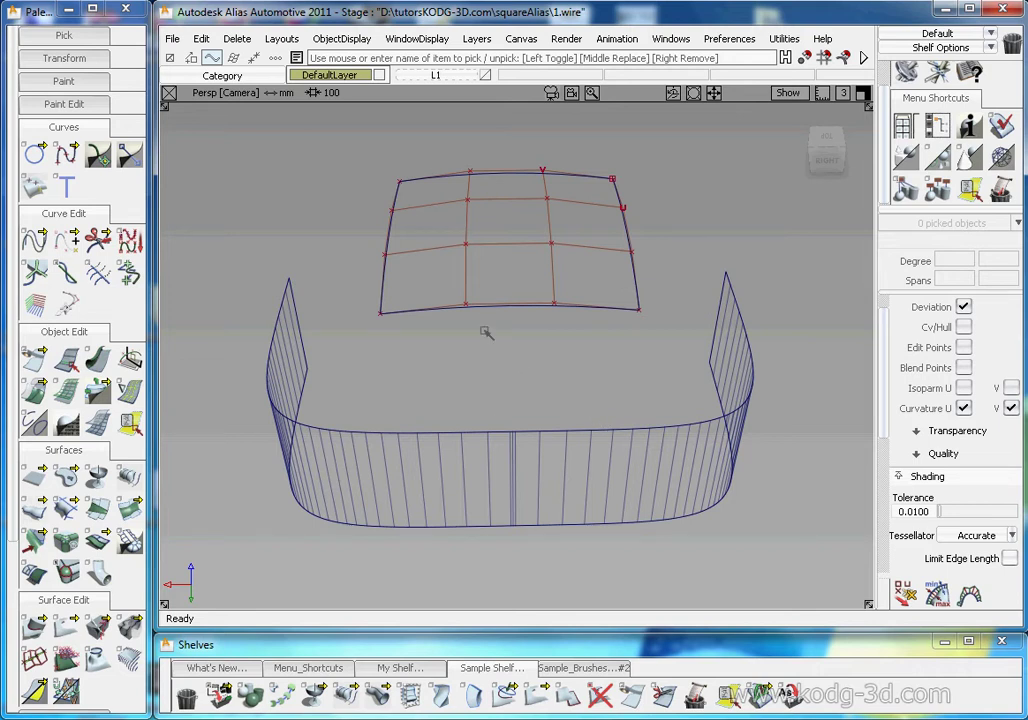
{"action": "left_click_drag", "start_coordinate": [570, 357], "coordinate": [563, 327], "text": "alt+shift"}
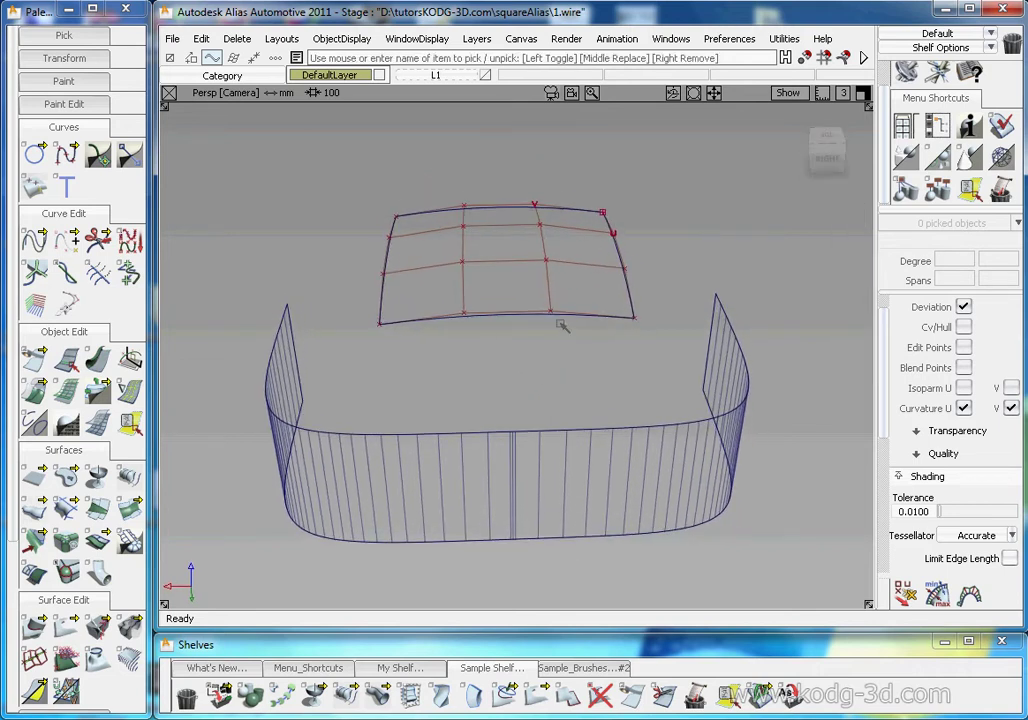
{"action": "key", "text": "F5"}
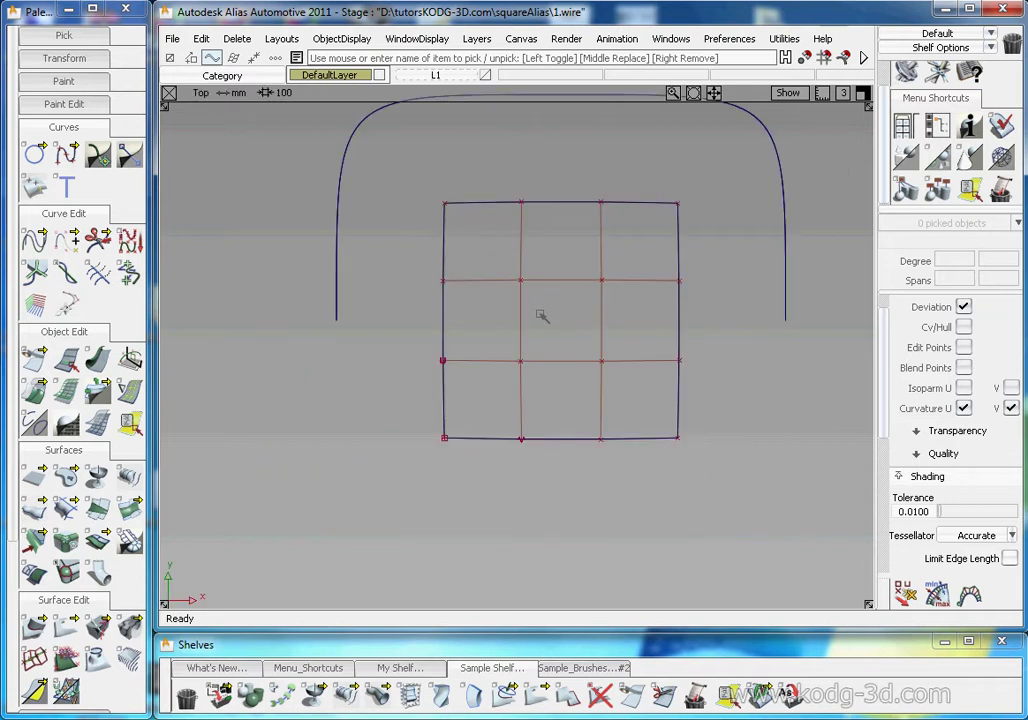
{"action": "middle_click_drag", "start_coordinate": [592, 269], "coordinate": [587, 332], "text": "alt+shift"}
{"action": "right_click_drag", "start_coordinate": [587, 332], "coordinate": [591, 316], "text": "alt+shift"}
{"action": "middle_click_drag", "start_coordinate": [591, 316], "coordinate": [531, 325], "text": "alt+shift"}
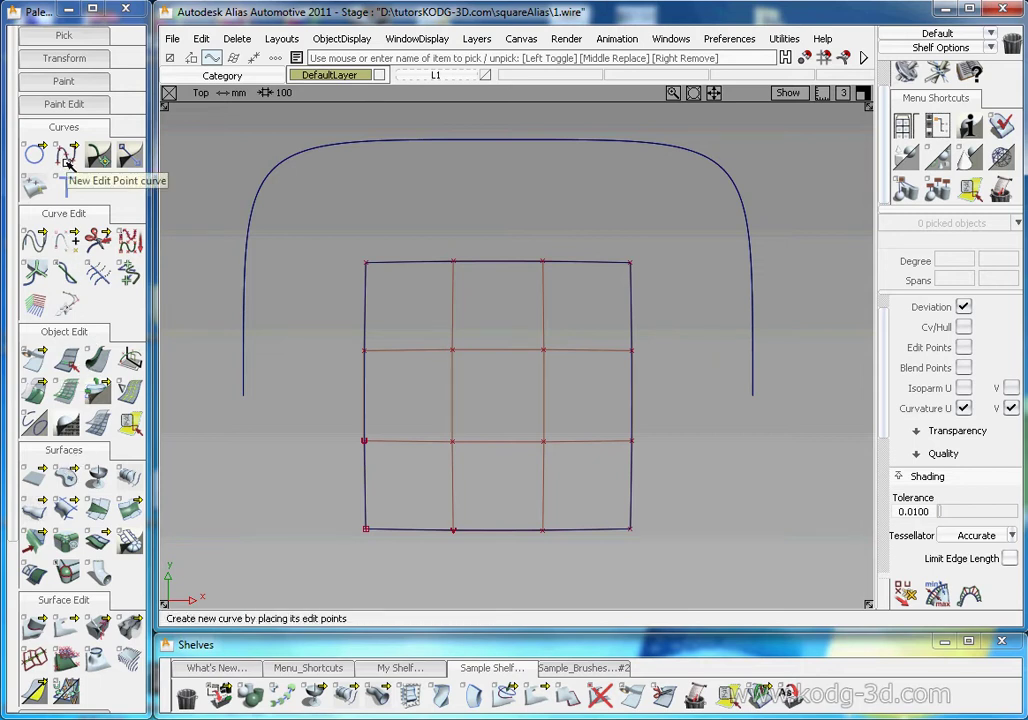
{"action": "left_click", "coordinate": [66, 157]}
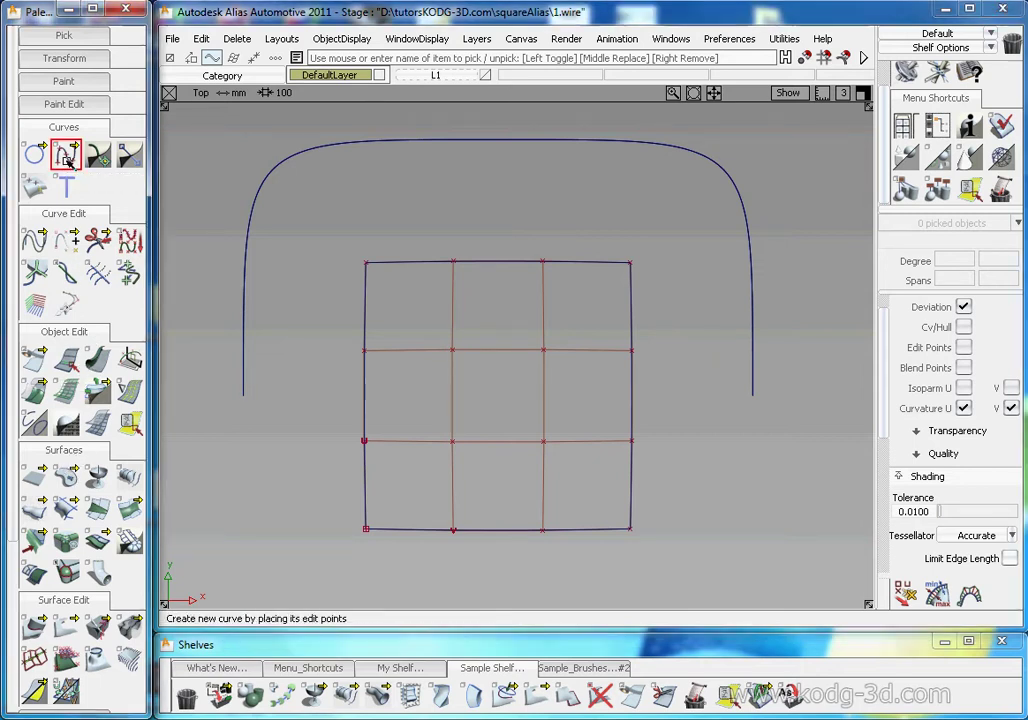
{"action": "left_click", "coordinate": [391, 299]}
{"action": "middle_click_drag", "start_coordinate": [380, 223], "coordinate": [478, 178]}
{"action": "key", "text": "ctrl+z"}
{"action": "right_click_drag", "start_coordinate": [406, 197], "coordinate": [432, 430]}
{"action": "key", "text": "BackSpace"}
{"action": "right_click_drag", "start_coordinate": [612, 332], "coordinate": [630, 332]}
{"action": "right_click_drag", "start_coordinate": [662, 397], "coordinate": [697, 438]}
{"action": "left_click", "coordinate": [725, 433]}
{"action": "left_click_drag", "start_coordinate": [727, 433], "coordinate": [770, 433]}
{"action": "key", "text": "BackSpace"}
{"action": "key", "text": "BackSpace"}
{"action": "key", "text": "BackSpace"}
{"action": "right_click_drag", "start_coordinate": [413, 148], "coordinate": [396, 116]}
Mirror the straight curve as a duplicate across the YZ plane.
{"action": "left_click_drag", "start_coordinate": [438, 200], "coordinate": [454, 298], "text": "ctrl+shift"}
{"action": "middle_click_drag", "start_coordinate": [487, 232], "coordinate": [491, 325], "text": "alt+shift"}
{"action": "middle_click_drag", "start_coordinate": [433, 280], "coordinate": [432, 299], "text": "alt+shift"}
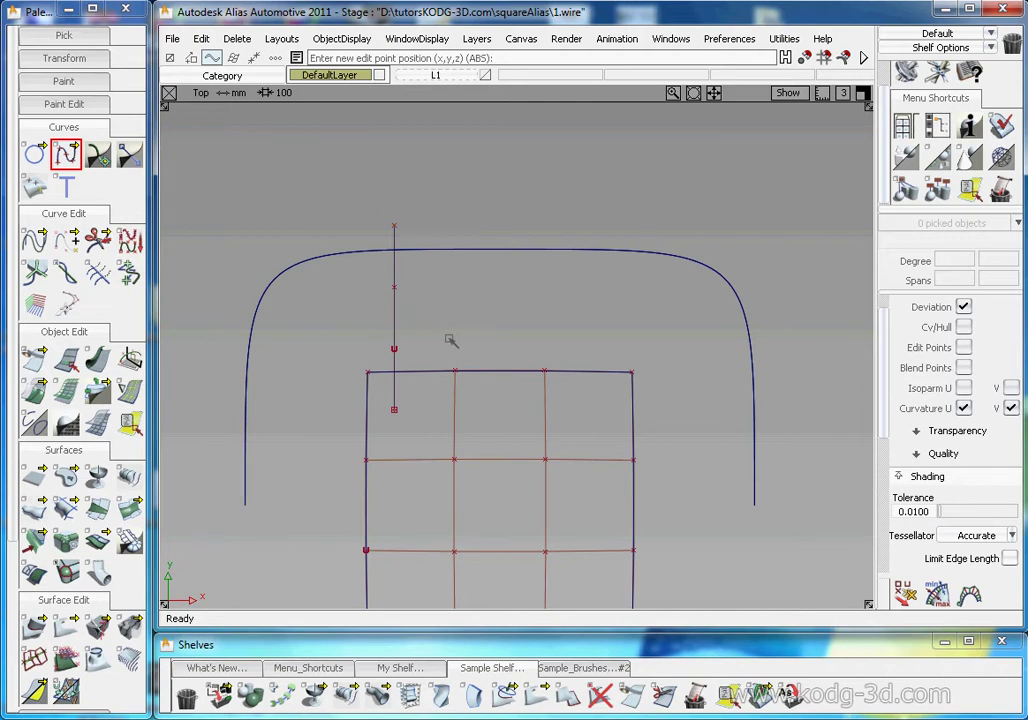
{"action": "left_click", "coordinate": [394, 298]}
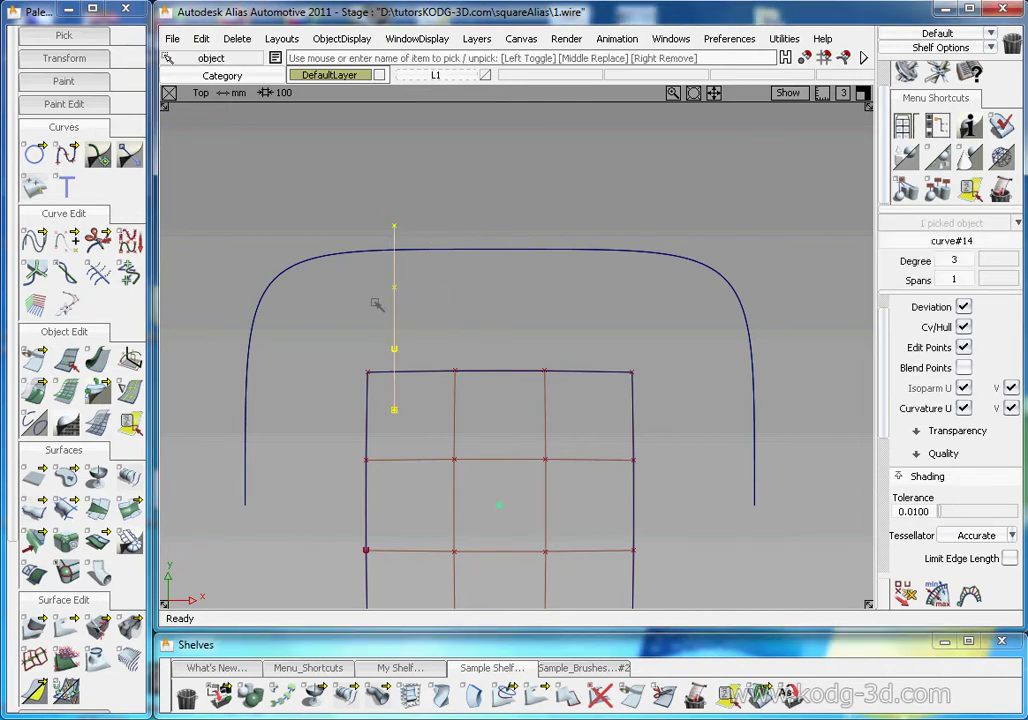
{"action": "left_click", "coordinate": [202, 38]}
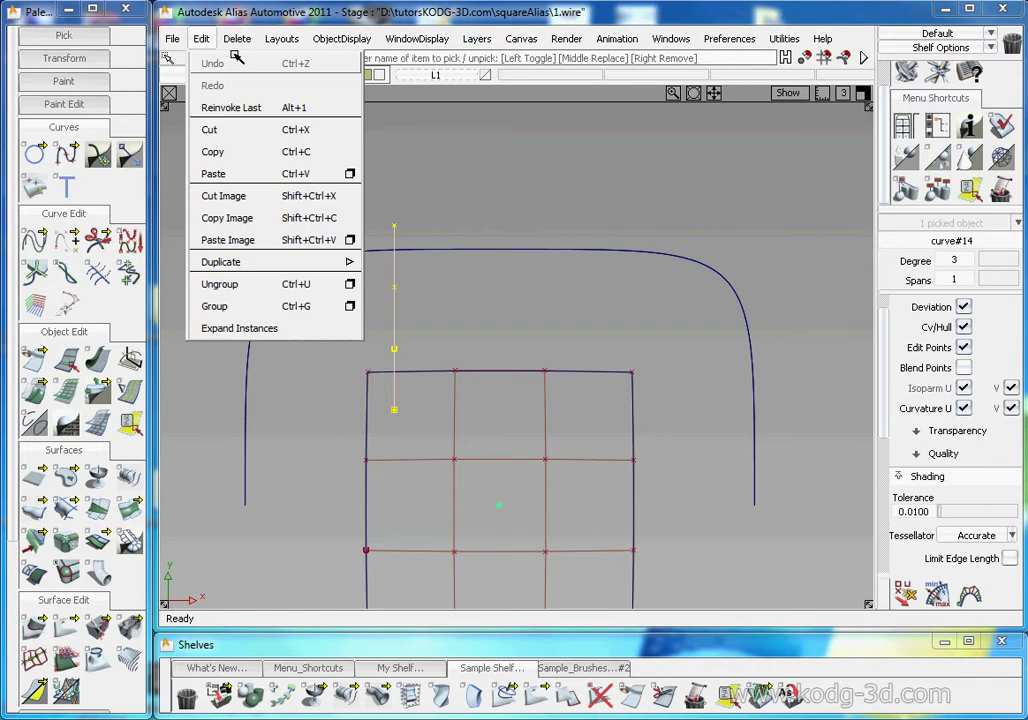
{"action": "mouse_move", "coordinate": [350, 262]}
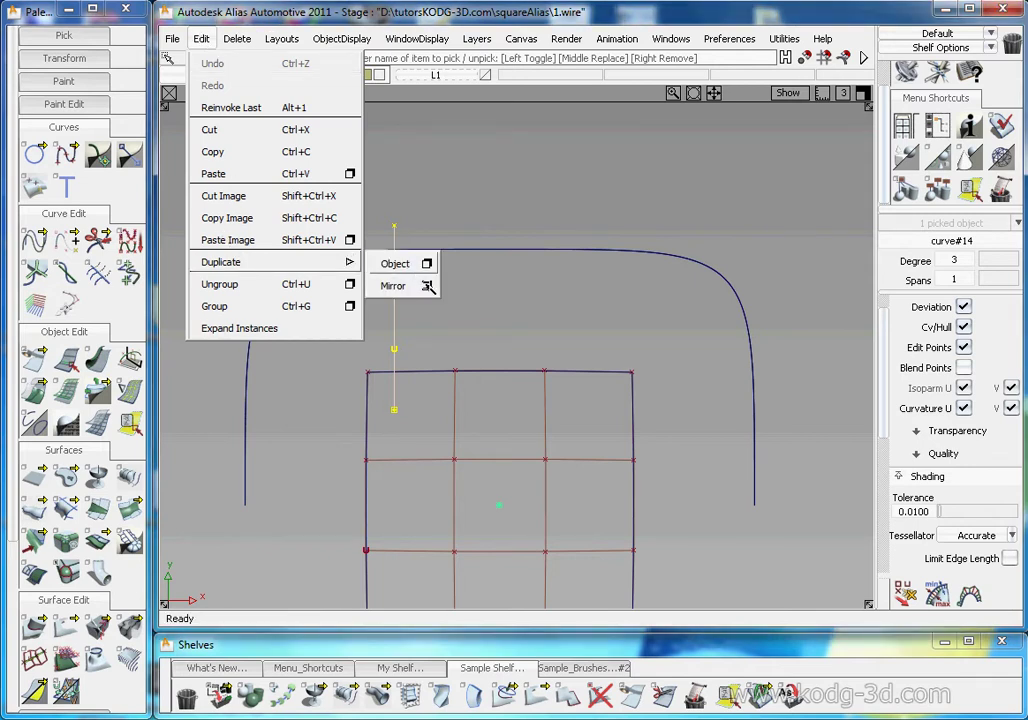
{"action": "left_click", "coordinate": [428, 287]}
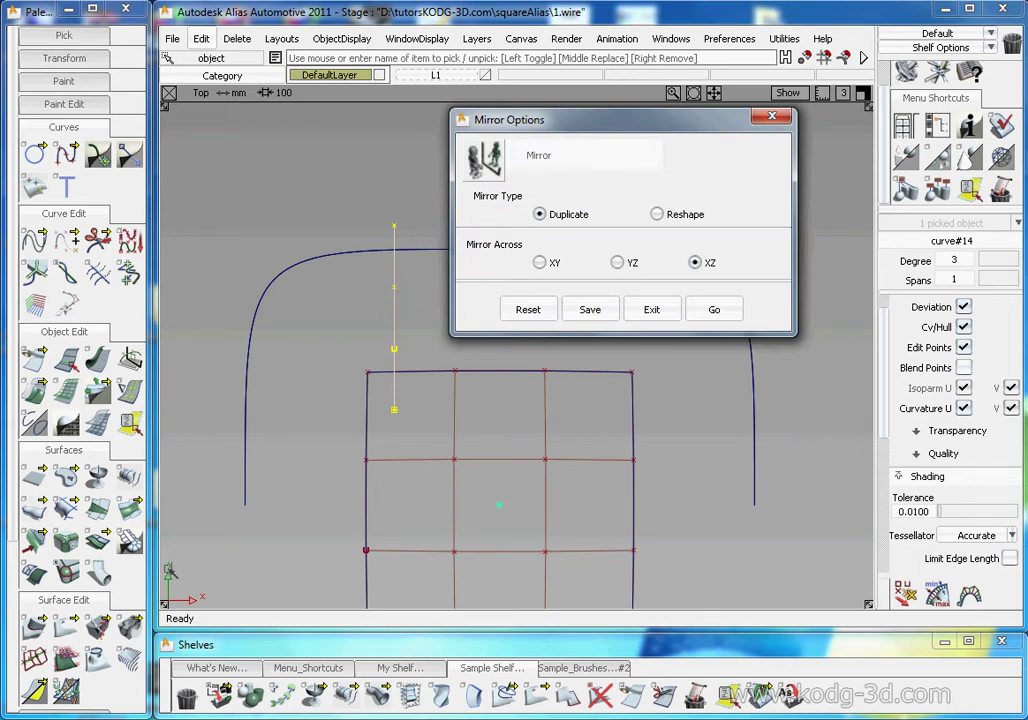
{"action": "left_click", "coordinate": [618, 262]}
{"action": "left_click", "coordinate": [716, 309]}
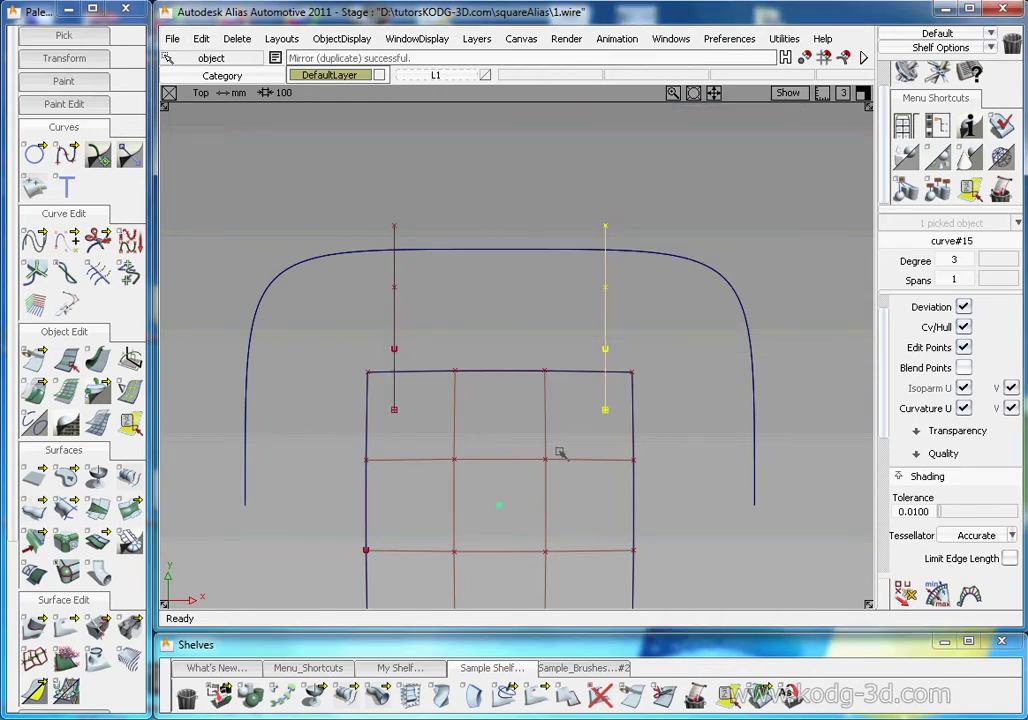
Check the Project options without changing them and delete the mirrored copy of the straight curve.
{"action": "left_click", "coordinate": [525, 278]}
{"action": "double_click", "coordinate": [508, 695]}
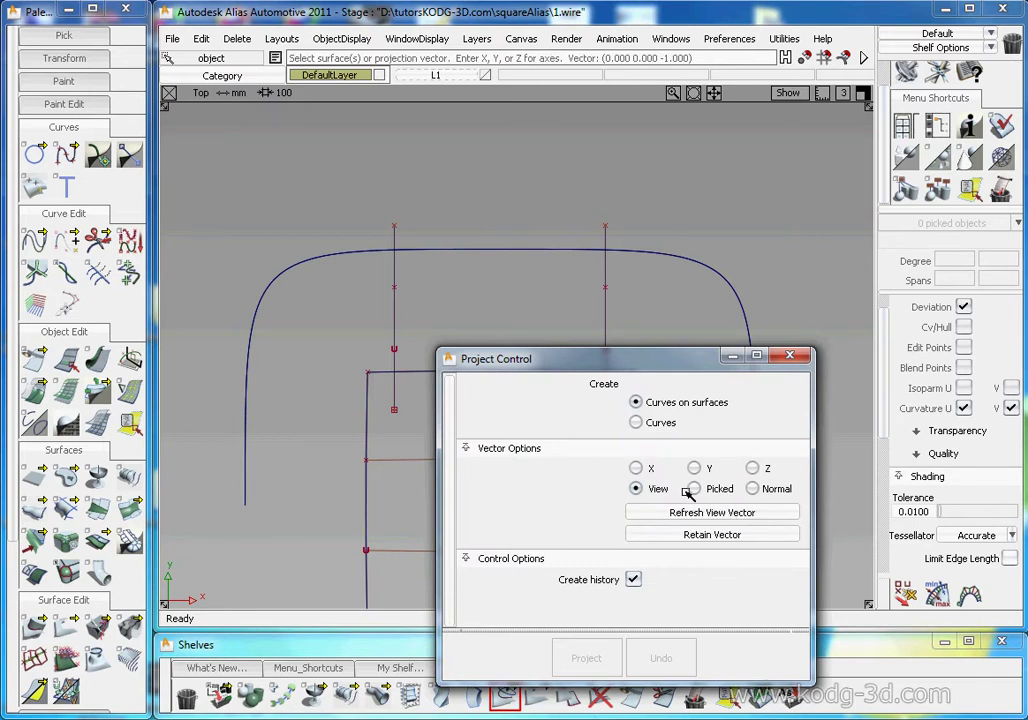
{"action": "left_click", "coordinate": [790, 356]}
{"action": "left_click_drag", "start_coordinate": [638, 374], "coordinate": [568, 338], "text": "ctrl+shift"}
{"action": "key", "text": "Delete"}
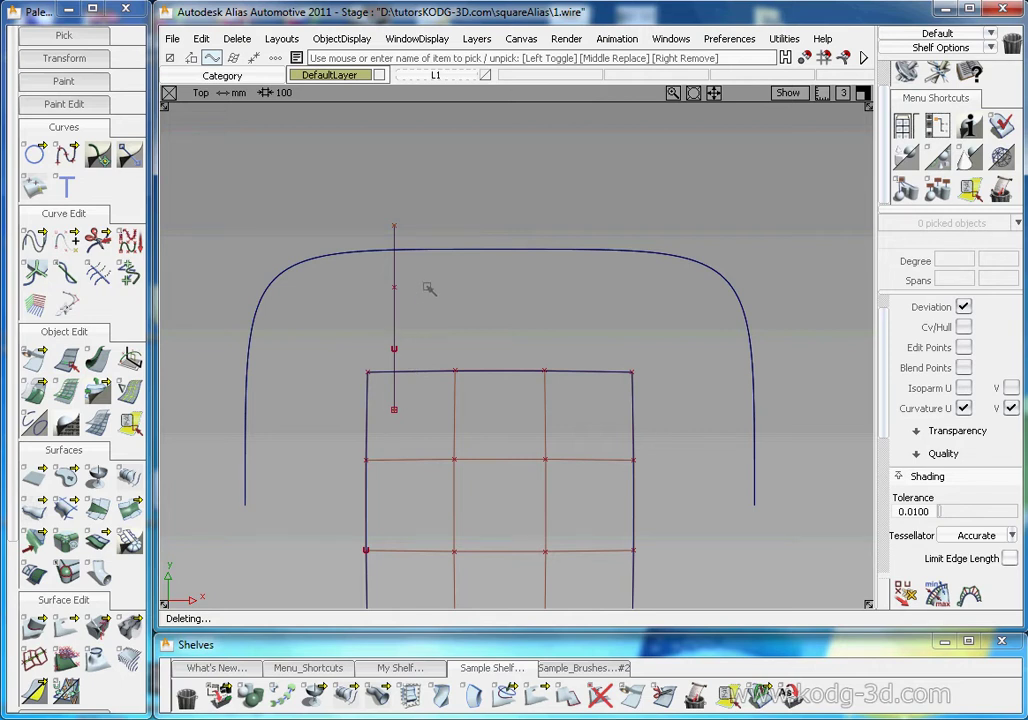
Move the remaining straight curve slightly inward along X, closer to the cushion's centre line.
{"action": "left_click", "coordinate": [392, 305]}
{"action": "middle_click_drag", "start_coordinate": [444, 319], "coordinate": [445, 293], "text": "ctrl+shift"}
{"action": "middle_click_drag", "start_coordinate": [450, 321], "coordinate": [453, 321]}
{"action": "left_click_drag", "start_coordinate": [453, 321], "coordinate": [461, 283]}
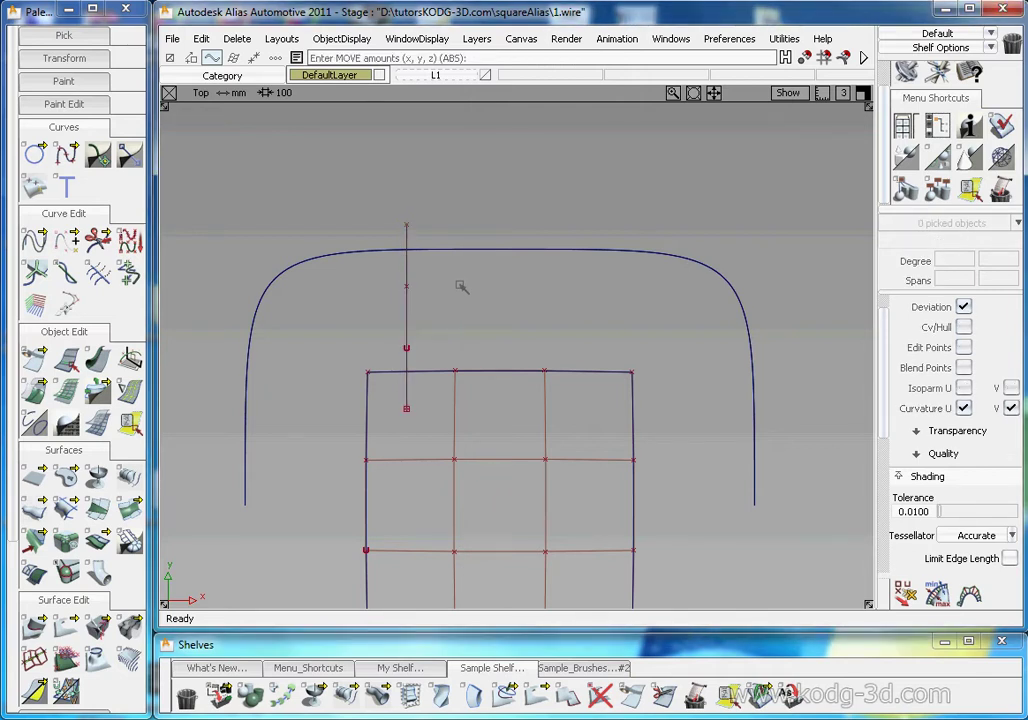
Display the side wall's curvature comb at a comb scale of 8.140 to compare its flat zone with the straight curve's position.
{"action": "left_click_drag", "start_coordinate": [526, 218], "coordinate": [508, 289]}
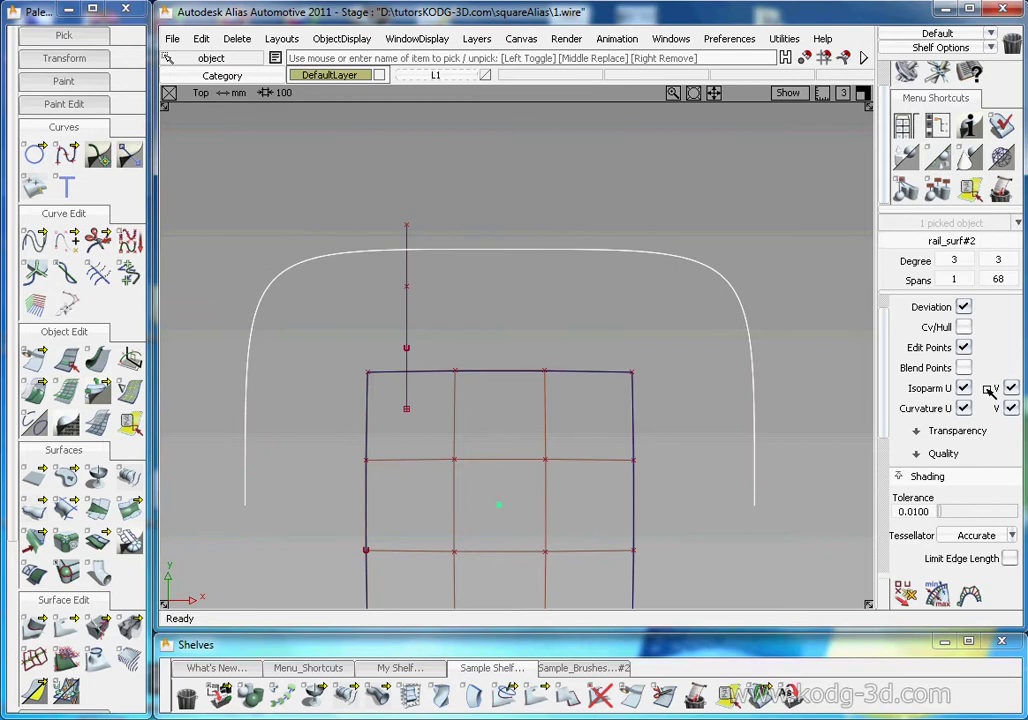
{"action": "left_click", "coordinate": [963, 408]}
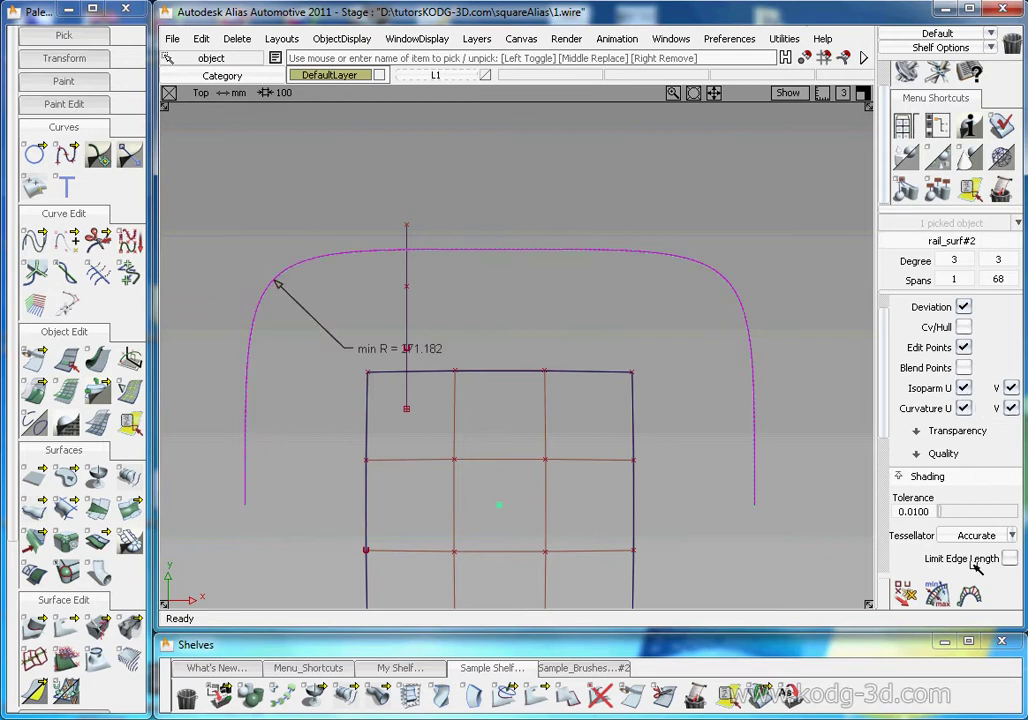
{"action": "scroll", "coordinate": [969, 592], "scroll_direction": "down", "scroll_amount": 3}
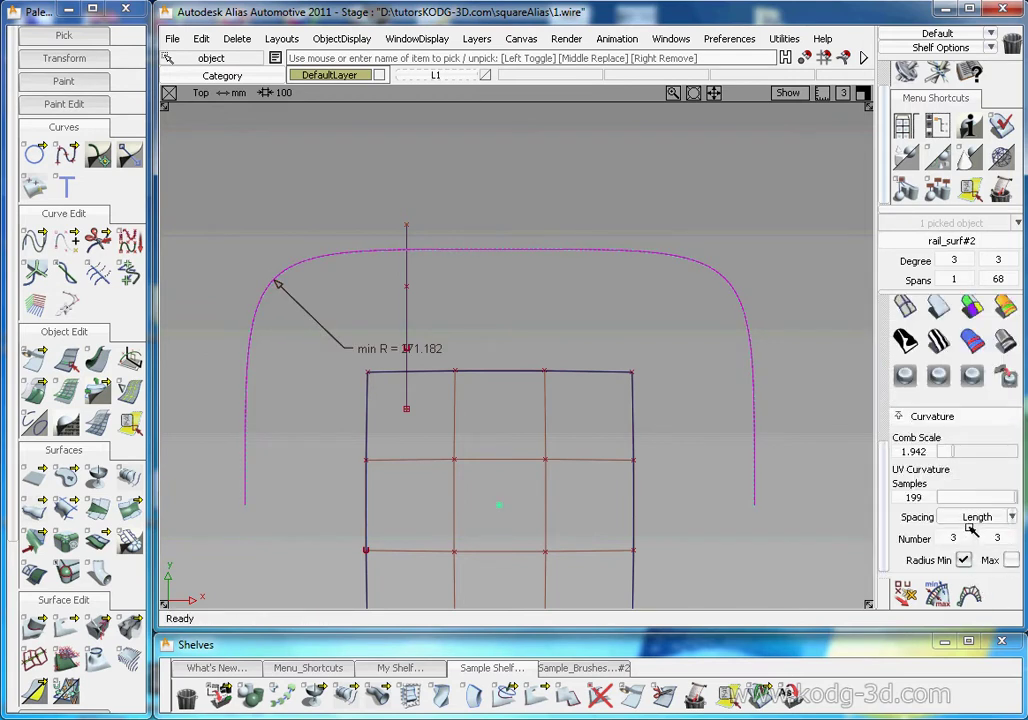
{"action": "left_click_drag", "start_coordinate": [957, 459], "coordinate": [1002, 456]}
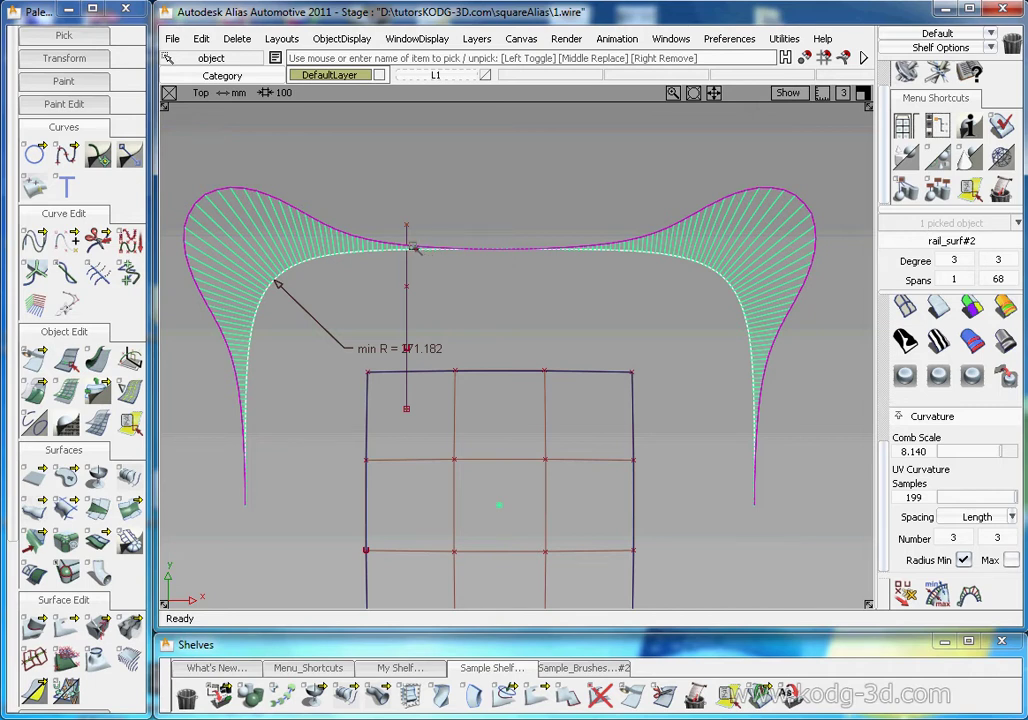
{"action": "left_click_drag", "start_coordinate": [517, 380], "coordinate": [532, 248], "text": "ctrl+shift"}
Mirror the repositioned straight curve across the YZ plane using the saved mirror settings and clear the selection.
{"action": "left_click_drag", "start_coordinate": [681, 335], "coordinate": [455, 238], "text": "ctrl+shift"}
{"action": "left_click_drag", "start_coordinate": [432, 285], "coordinate": [394, 306]}
{"action": "left_click", "coordinate": [396, 306]}
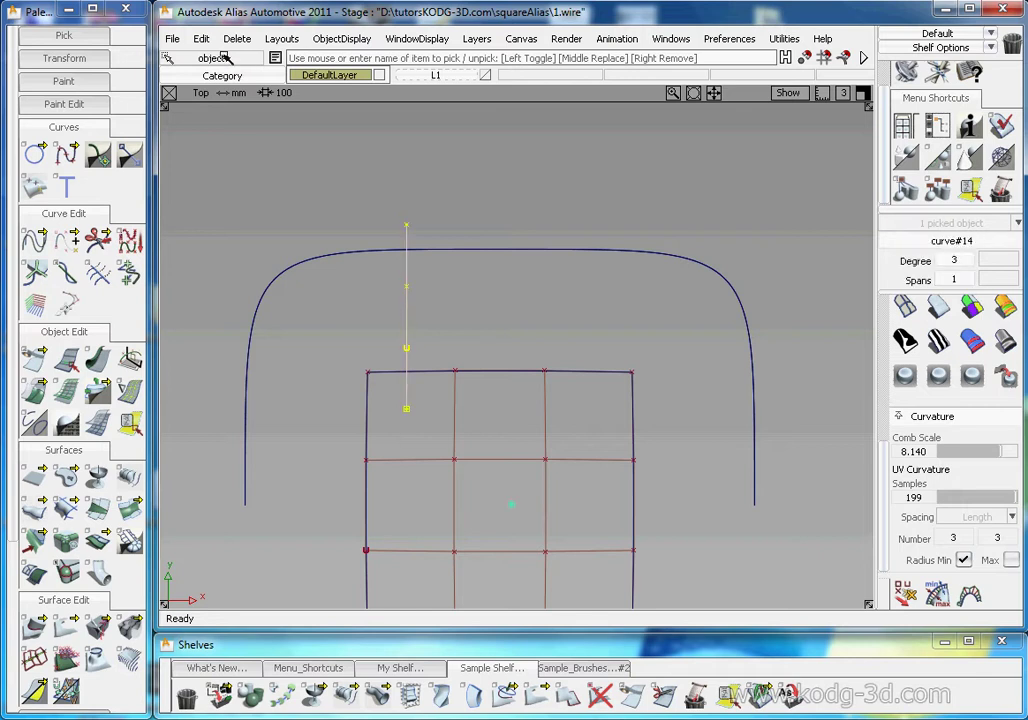
{"action": "left_click", "coordinate": [201, 38]}
{"action": "mouse_move", "coordinate": [215, 262]}
{"action": "left_click", "coordinate": [386, 286]}
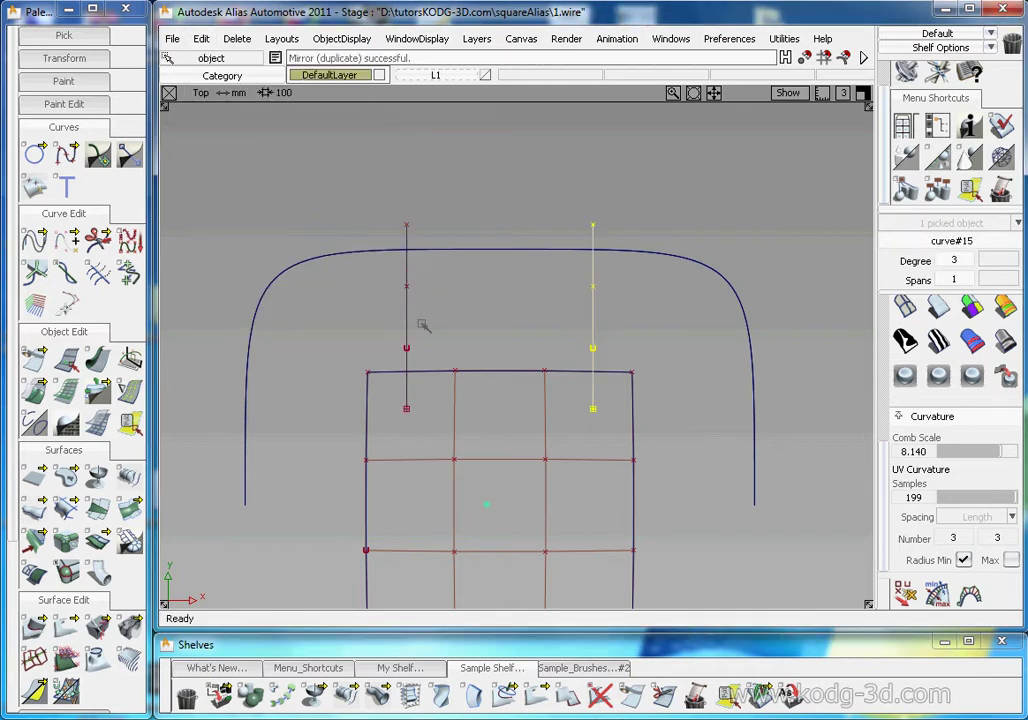
{"action": "left_click_drag", "start_coordinate": [491, 381], "coordinate": [493, 284], "text": "ctrl+shift"}
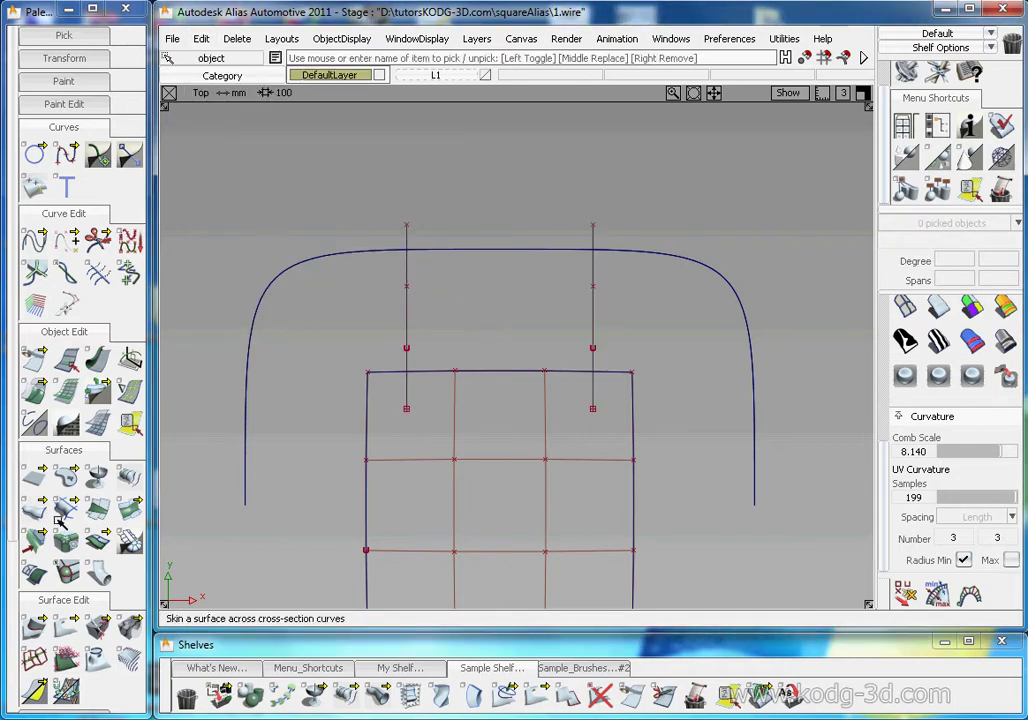
Project both straight curves along the top view direction onto the central top patch and the side wall as curves on surfaces.
{"action": "double_click", "coordinate": [505, 695]}
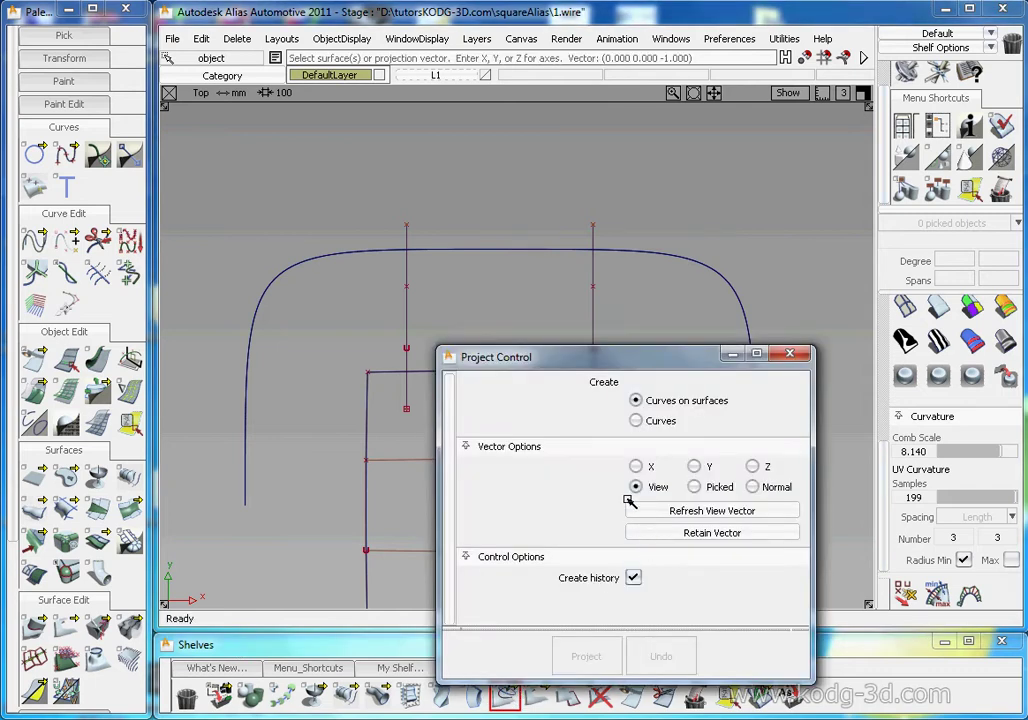
{"action": "left_click", "coordinate": [790, 353]}
{"action": "left_click", "coordinate": [537, 374]}
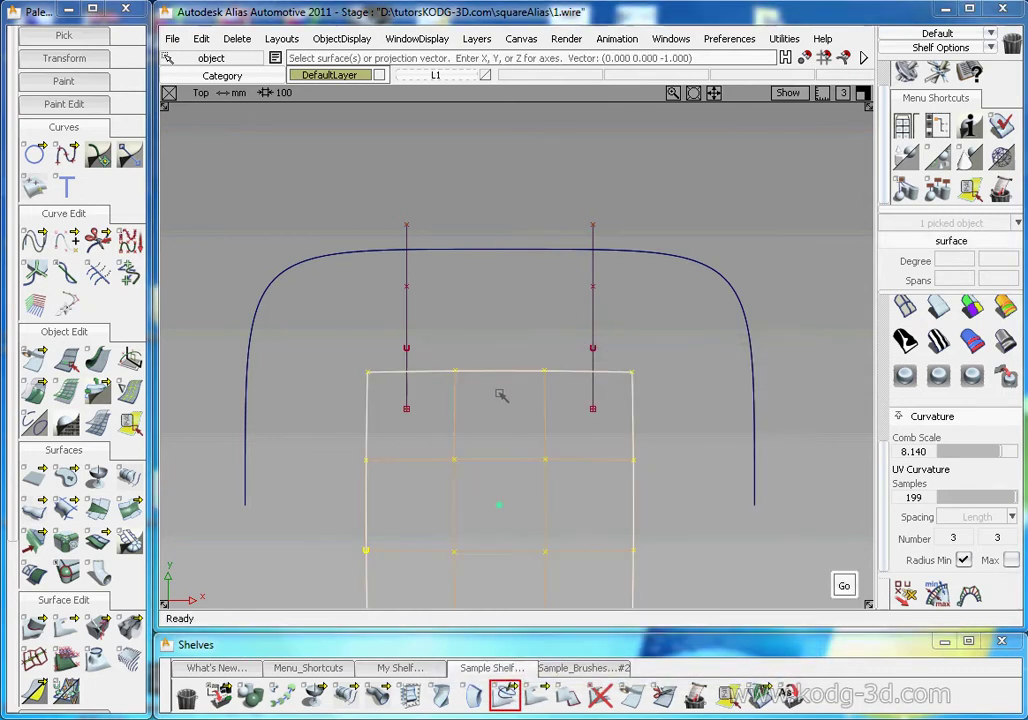
{"action": "left_click", "coordinate": [484, 249]}
{"action": "left_click", "coordinate": [845, 585]}
{"action": "left_click_drag", "start_coordinate": [615, 289], "coordinate": [579, 303]}
{"action": "left_click_drag", "start_coordinate": [424, 317], "coordinate": [384, 329]}
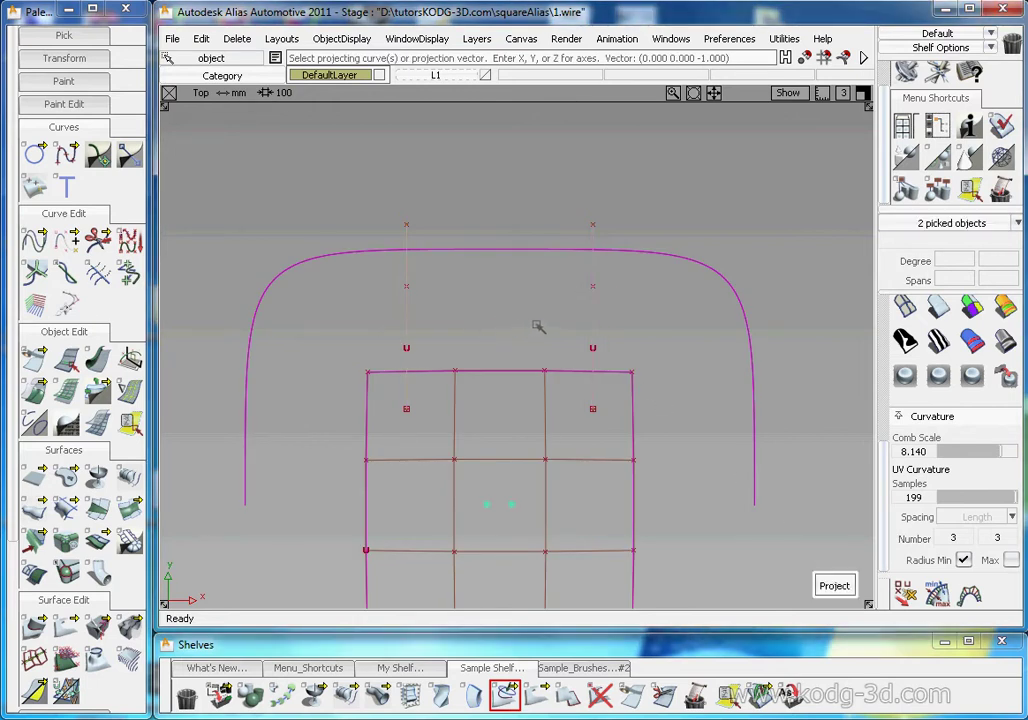
{"action": "key", "text": "space"}
{"action": "key", "text": "F8"}
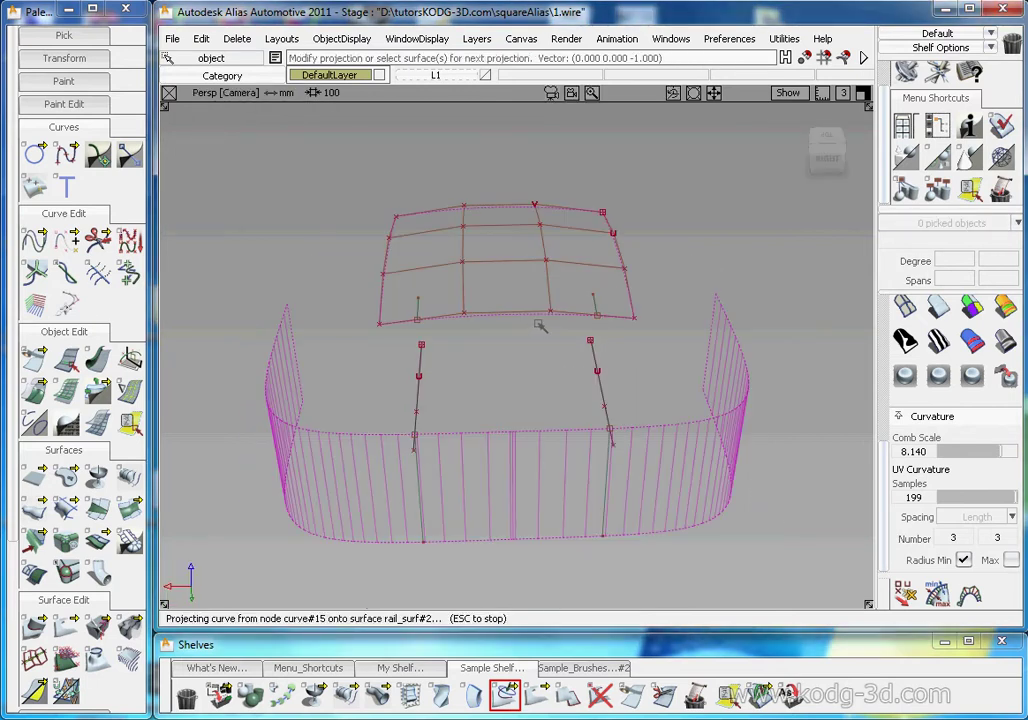
Assign the two straight projection curves to layer L1.
{"action": "left_click_drag", "start_coordinate": [421, 355], "coordinate": [375, 397], "text": "ctrl+shift"}
{"action": "right_click", "coordinate": [426, 78]}
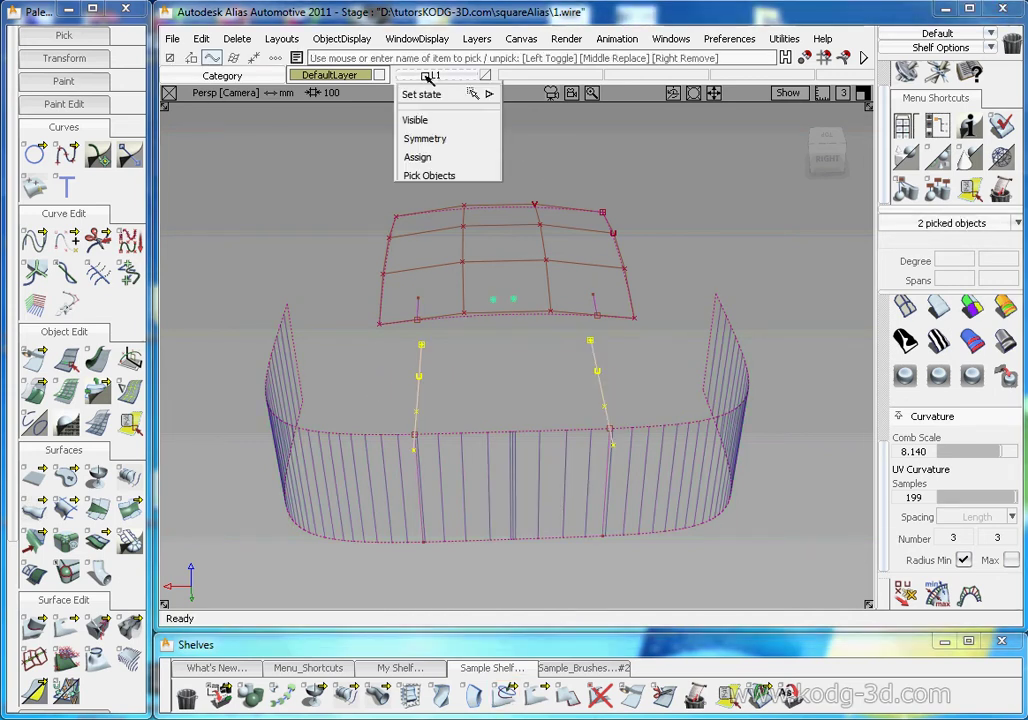
{"action": "left_click", "coordinate": [416, 157]}
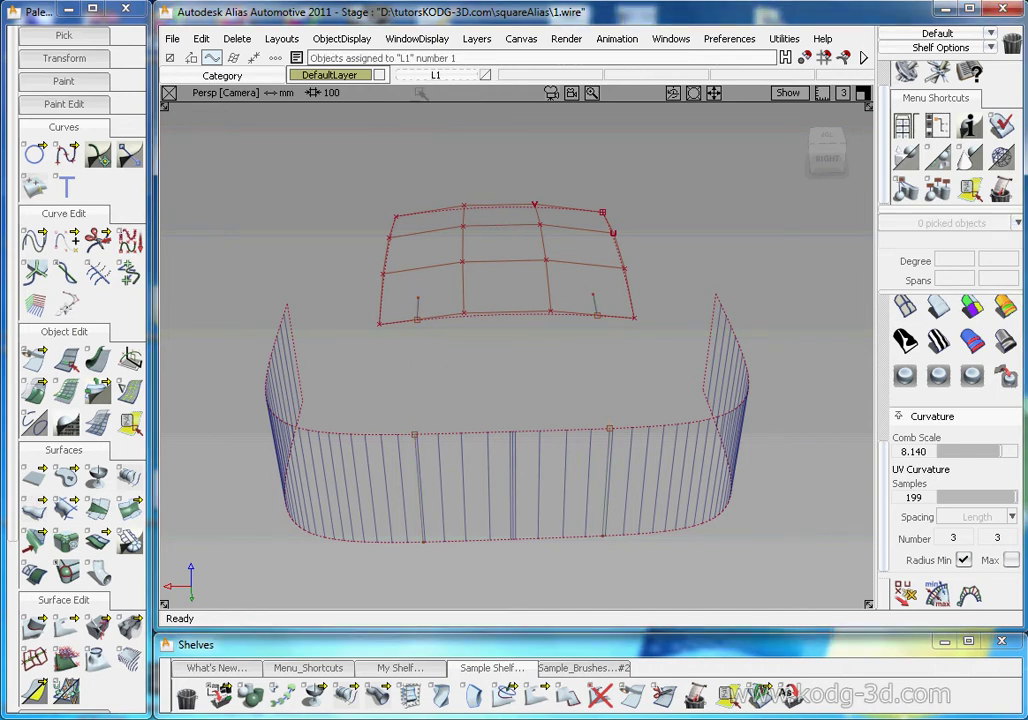
Use Trim Convert to turn the side wall region between the two projected curves into a natural surface, keeping the originals.
{"action": "mouse_move", "coordinate": [615, 378]}
{"action": "left_mouse_down", "text": "alt+shift"}
{"action": "mouse_move", "coordinate": [592, 379]}
{"action": "mouse_move", "coordinate": [632, 370]}
{"action": "left_mouse_up", "text": "alt+shift"}
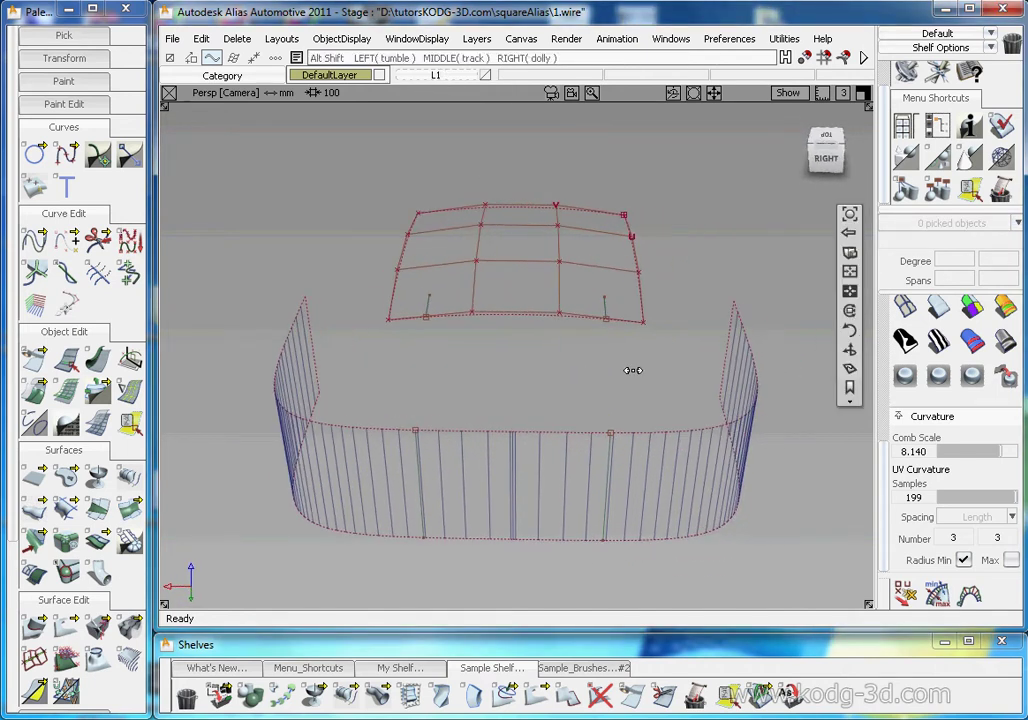
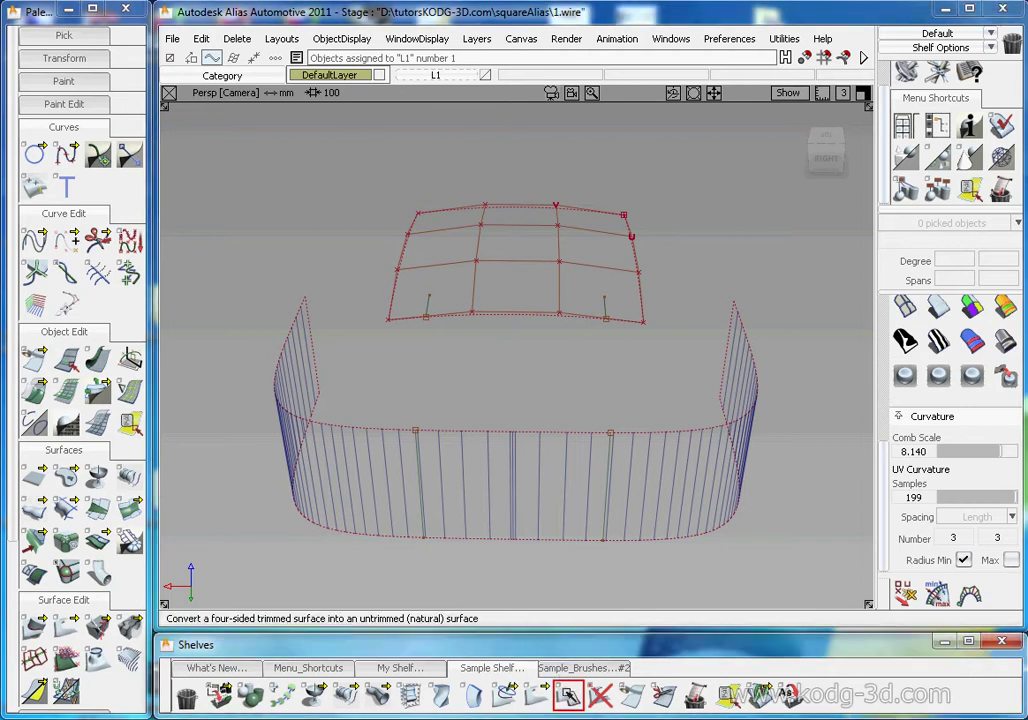
{"action": "double_click", "coordinate": [567, 694]}
{"action": "left_click", "coordinate": [543, 540]}
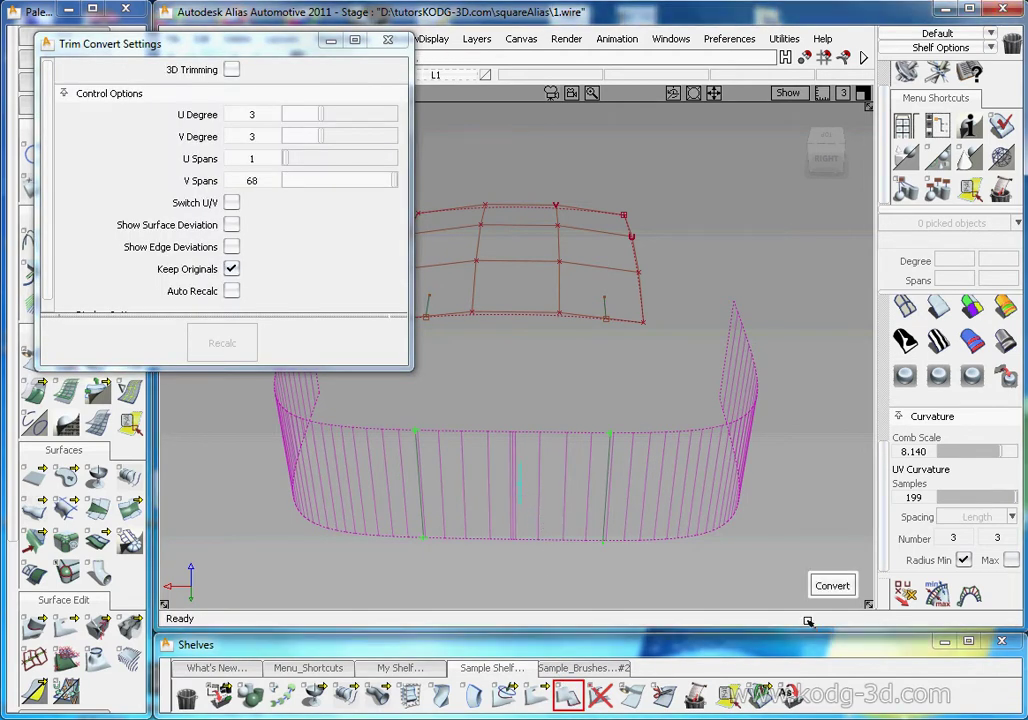
{"action": "left_click", "coordinate": [832, 586]}
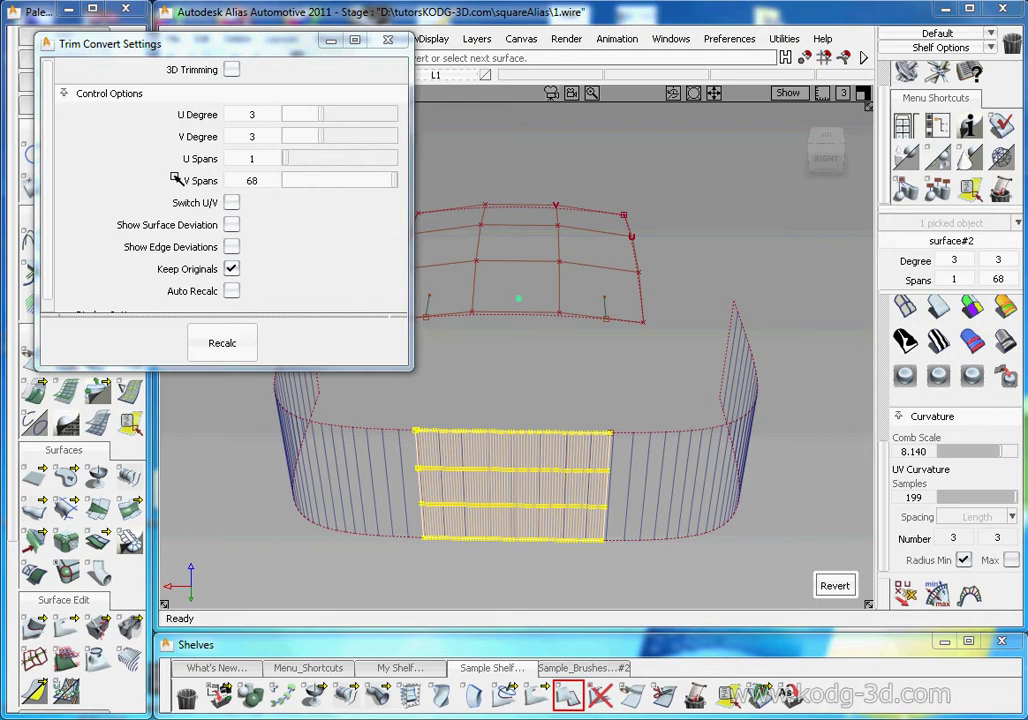
Enable Auto Recalc for the Trim Convert and set the converted side wall patch to 1 V span.
{"action": "left_click", "coordinate": [231, 291]}
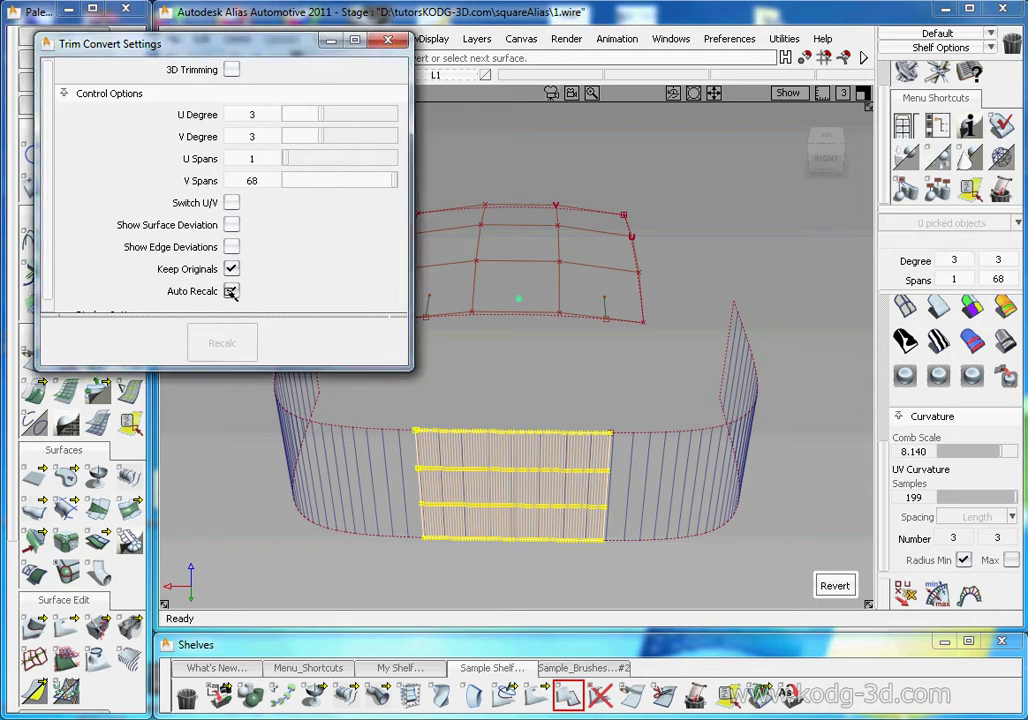
{"action": "left_click", "coordinate": [290, 181]}
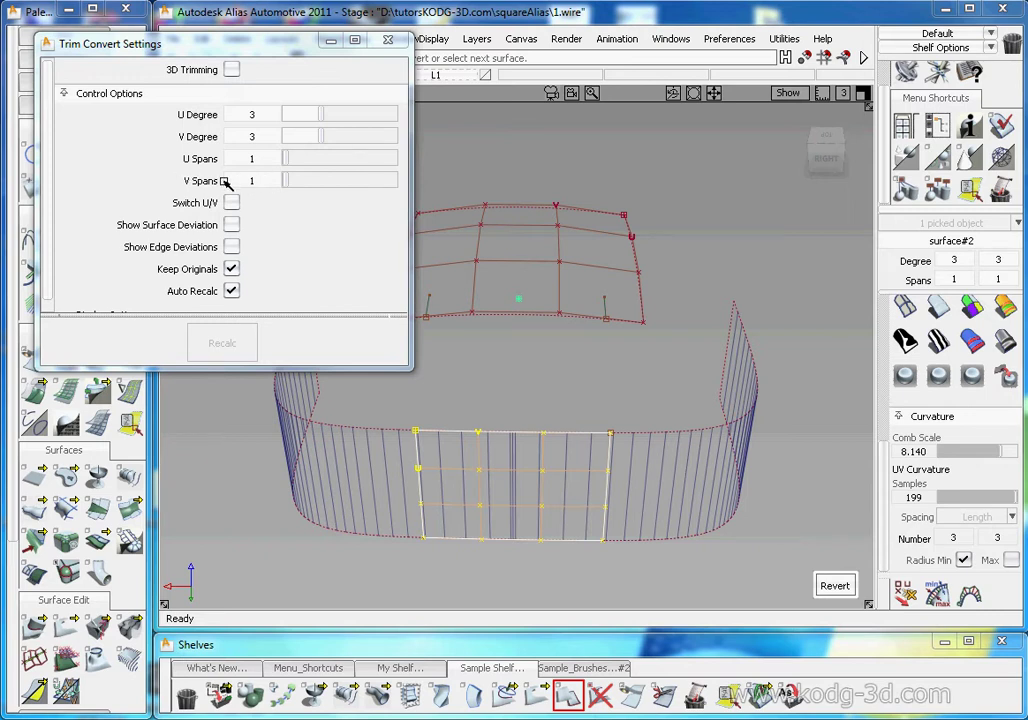
{"action": "left_click", "coordinate": [484, 452]}
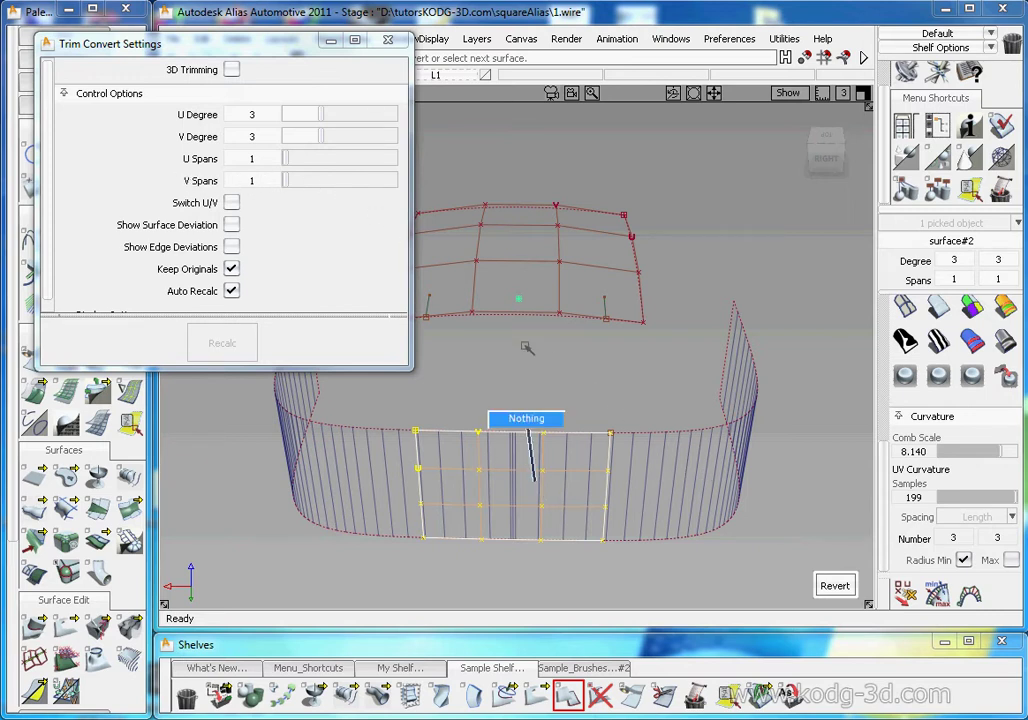
Assign the original curved side wall surface to layer L1 and clear the selection.
{"action": "left_click", "coordinate": [715, 455]}
{"action": "left_click", "coordinate": [456, 78]}
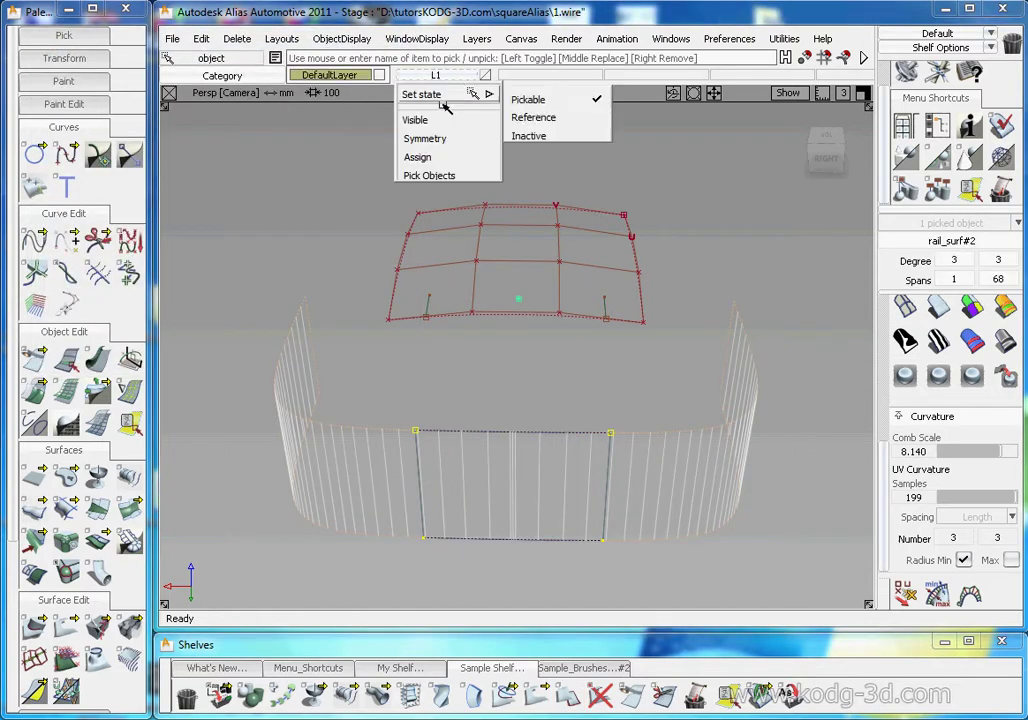
{"action": "left_click", "coordinate": [424, 158]}
{"action": "left_click", "coordinate": [532, 387]}
Create a blend curve from the end of one projected curve on the top patch to the matching upper corner of the side patch.
{"action": "left_click_drag", "start_coordinate": [514, 335], "coordinate": [528, 353], "text": "alt+shift"}
{"action": "right_click_drag", "start_coordinate": [528, 353], "coordinate": [560, 328], "text": "alt+shift"}
{"action": "left_click_drag", "start_coordinate": [560, 328], "coordinate": [545, 327], "text": "alt+shift"}
{"action": "left_click_drag", "start_coordinate": [463, 318], "coordinate": [565, 353], "text": "alt+shift"}
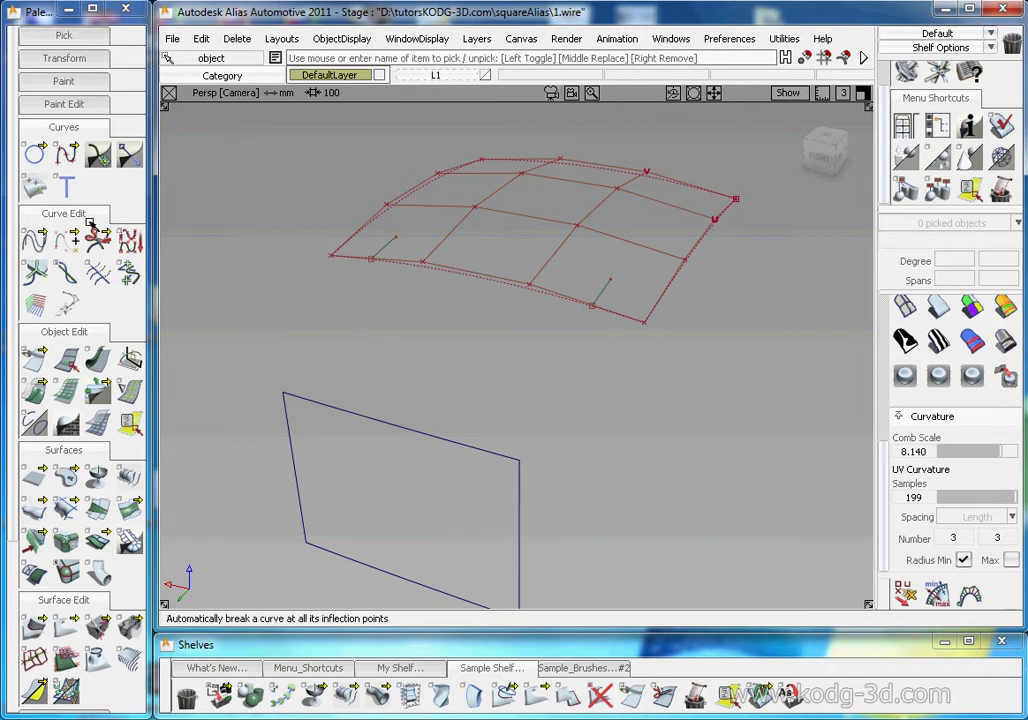
{"action": "left_click", "coordinate": [99, 154]}
{"action": "left_click", "coordinate": [203, 160]}
{"action": "left_click_drag", "start_coordinate": [397, 121], "coordinate": [405, 113]}
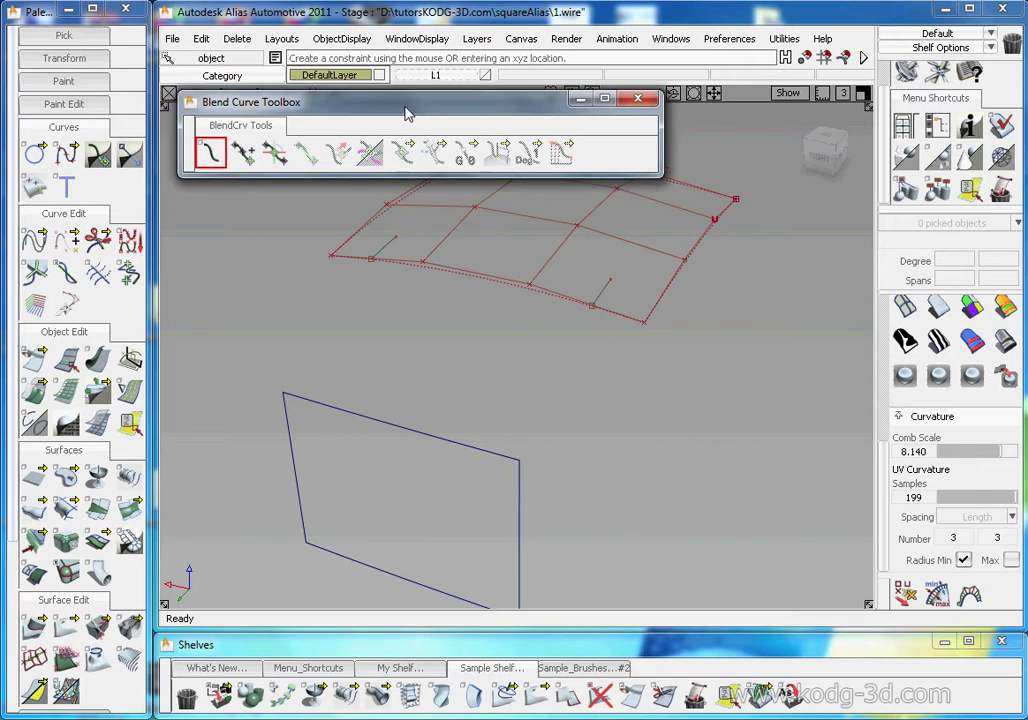
{"action": "left_click", "coordinate": [371, 259]}
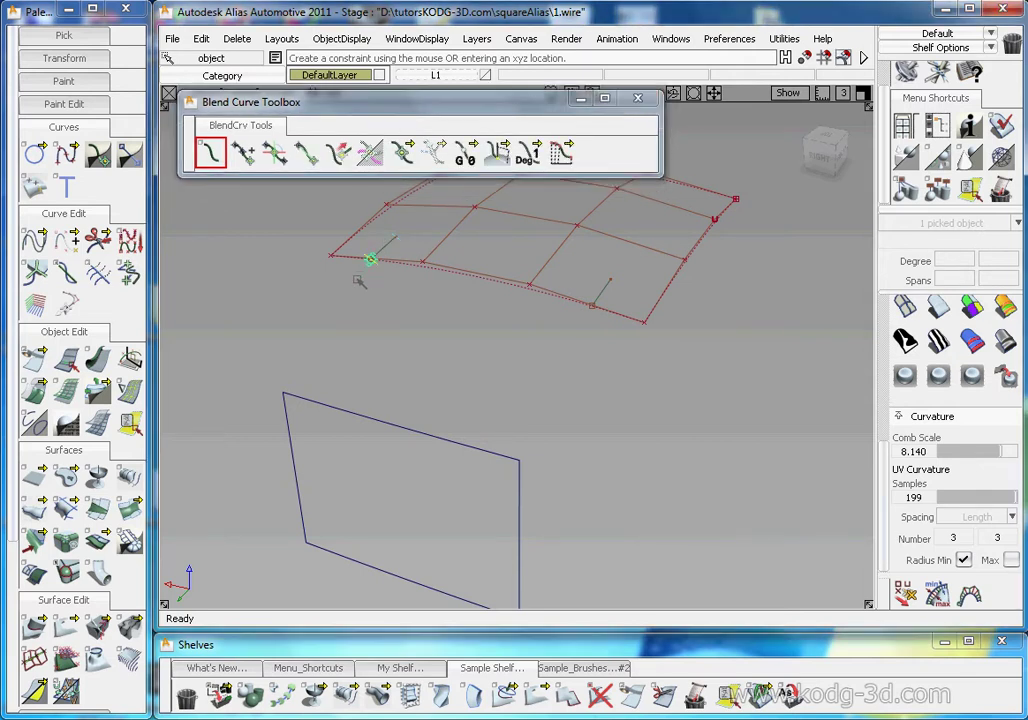
{"action": "left_click", "coordinate": [284, 394]}
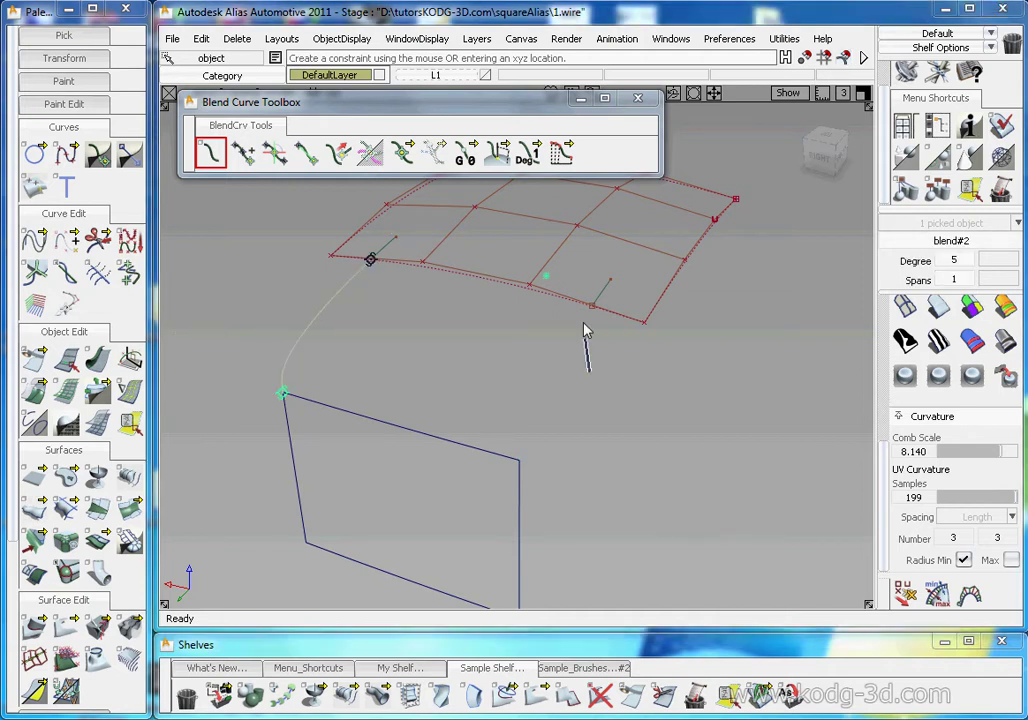
Create a second blend curve from the other projected curve's end to the remaining upper corner of the side patch.
{"action": "left_click", "coordinate": [603, 290]}
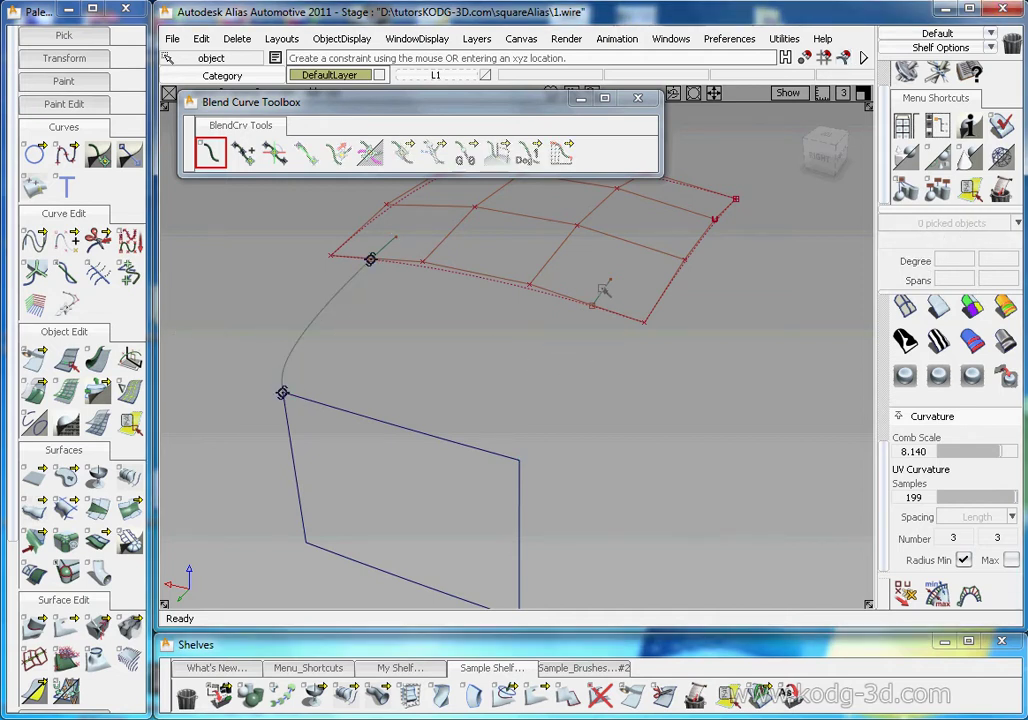
{"action": "left_click", "coordinate": [519, 474]}
{"action": "left_click", "coordinate": [535, 427]}
{"action": "left_click_drag", "start_coordinate": [535, 427], "coordinate": [523, 360], "text": "alt+shift"}
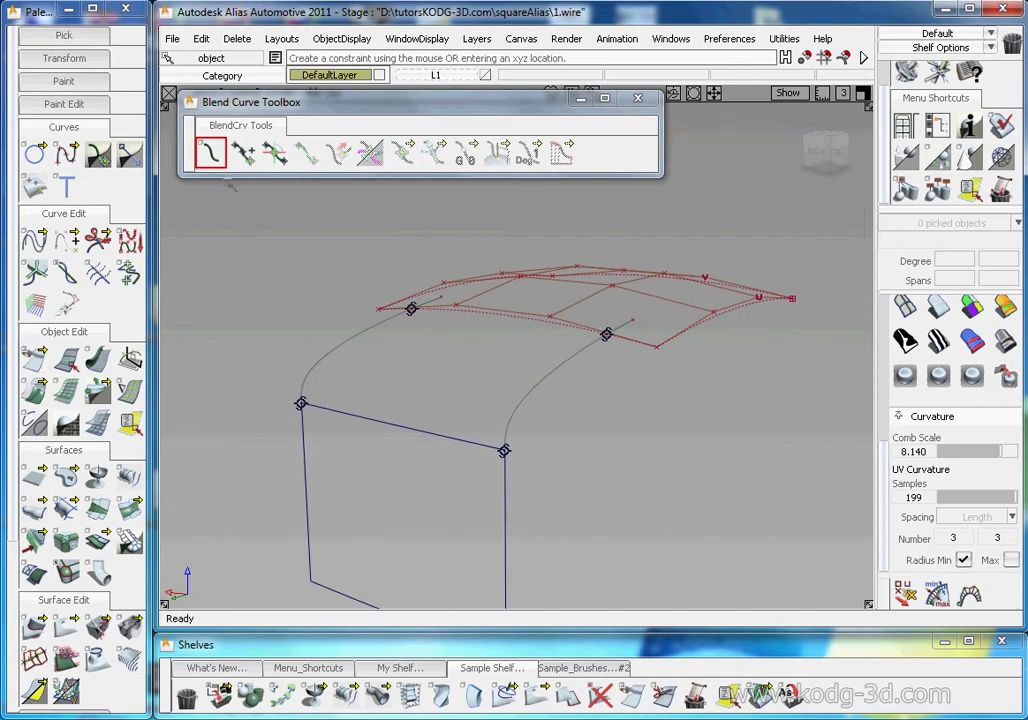
Set the lower constraint of both blend curves, at the side patch corners, to G0 positional continuity.
{"action": "left_click", "coordinate": [275, 152]}
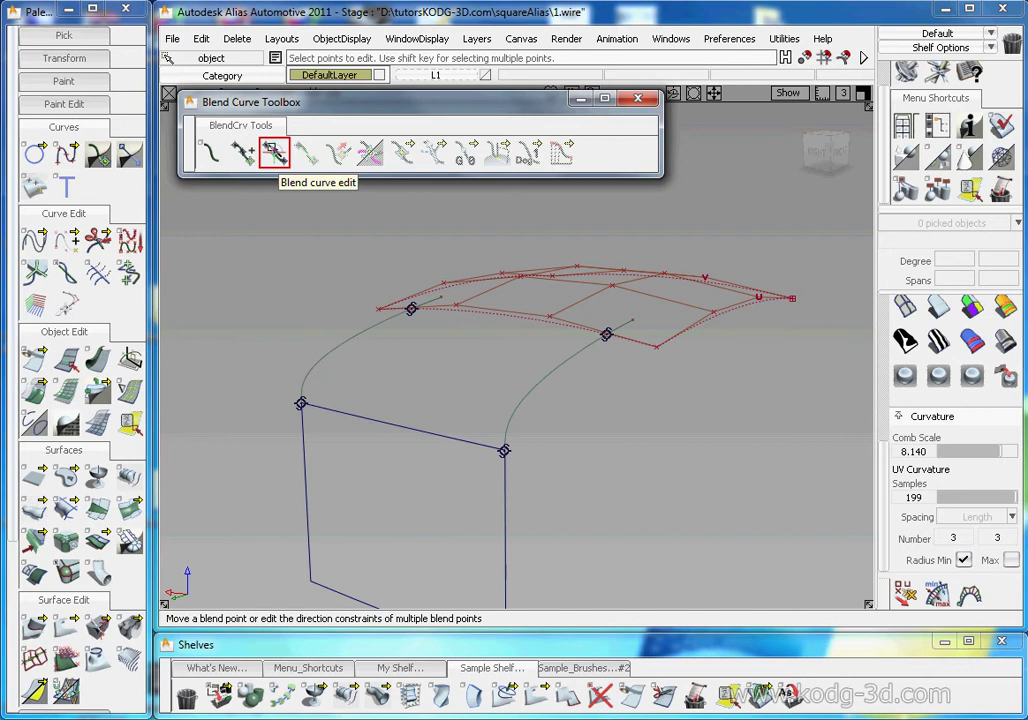
{"action": "left_click", "coordinate": [304, 402]}
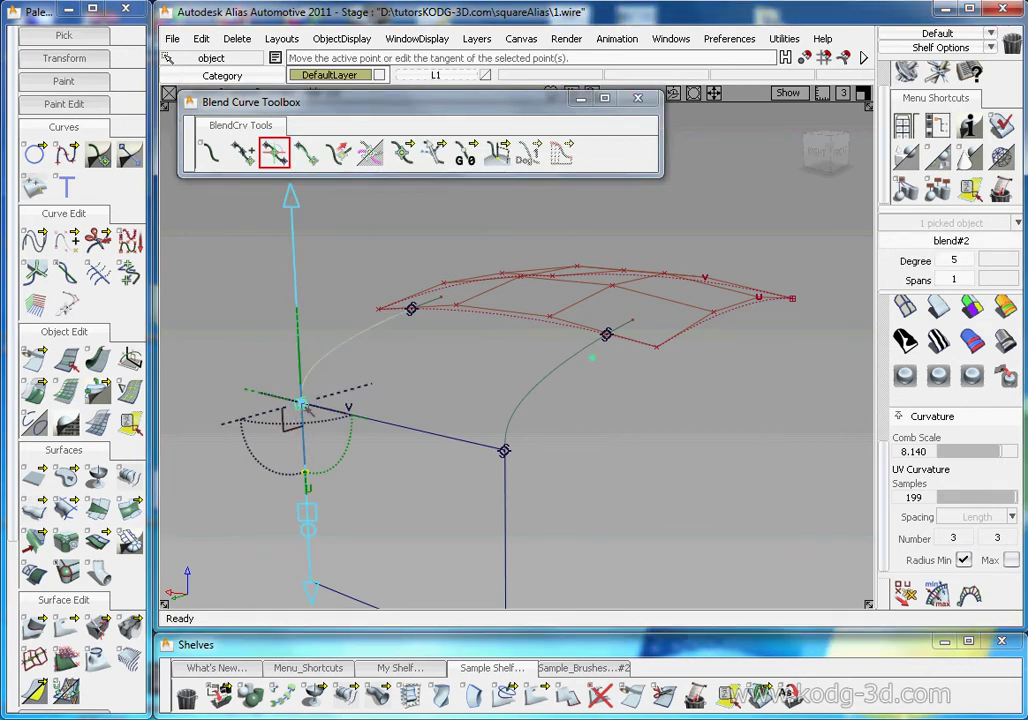
{"action": "left_click", "coordinate": [465, 153]}
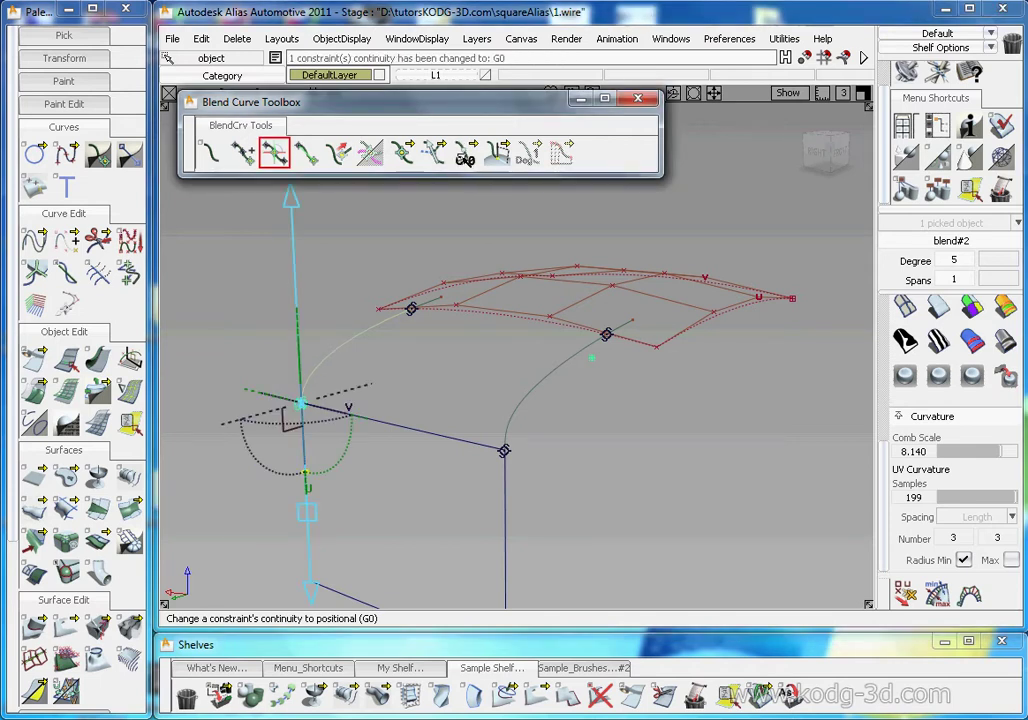
{"action": "left_click", "coordinate": [505, 452]}
{"action": "left_click", "coordinate": [465, 155]}
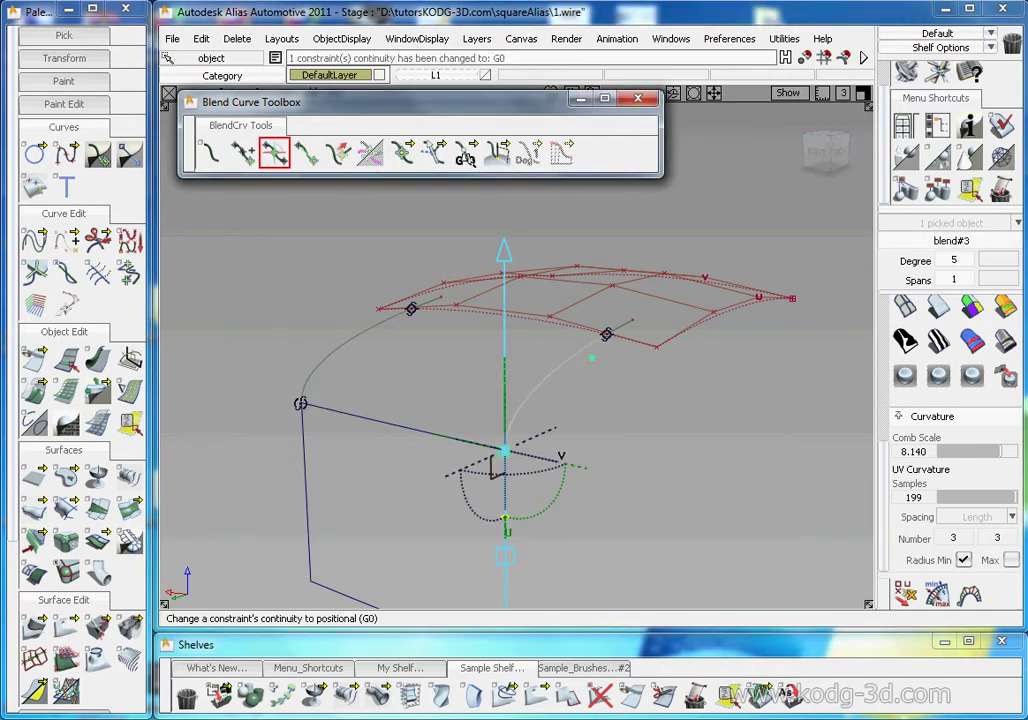
{"action": "left_click", "coordinate": [400, 368]}
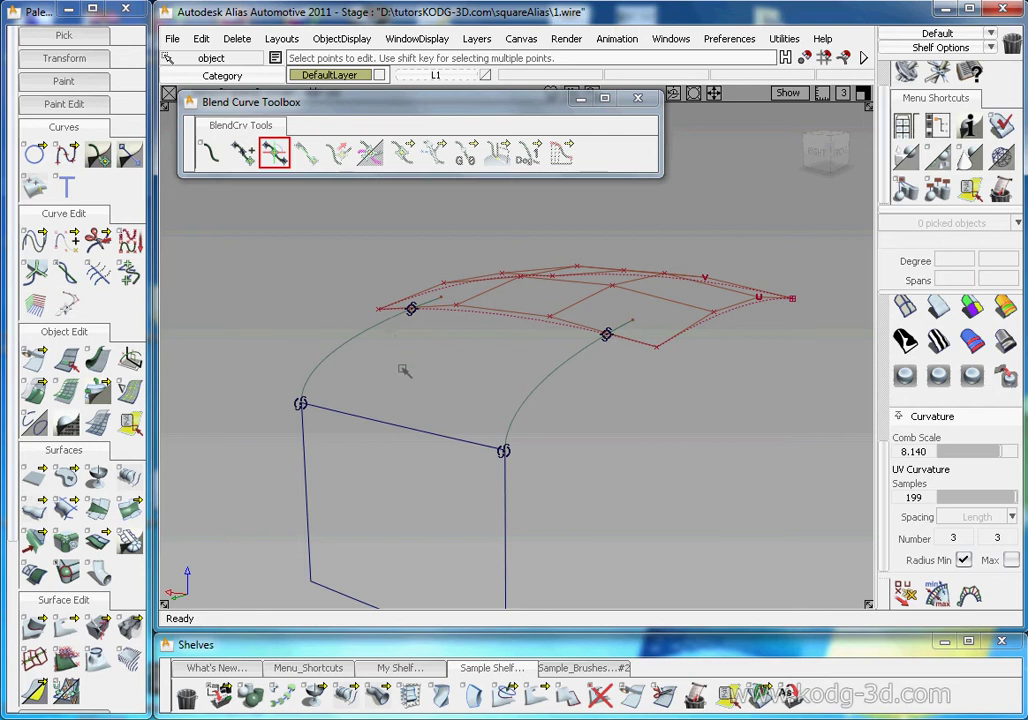
Examine the blend curves between the top patch and the side patch from several angles, and look up a blend curve's display settings.
{"action": "left_click_drag", "start_coordinate": [372, 344], "coordinate": [374, 264], "text": "ctrl+shift"}
{"action": "left_click", "coordinate": [332, 325]}
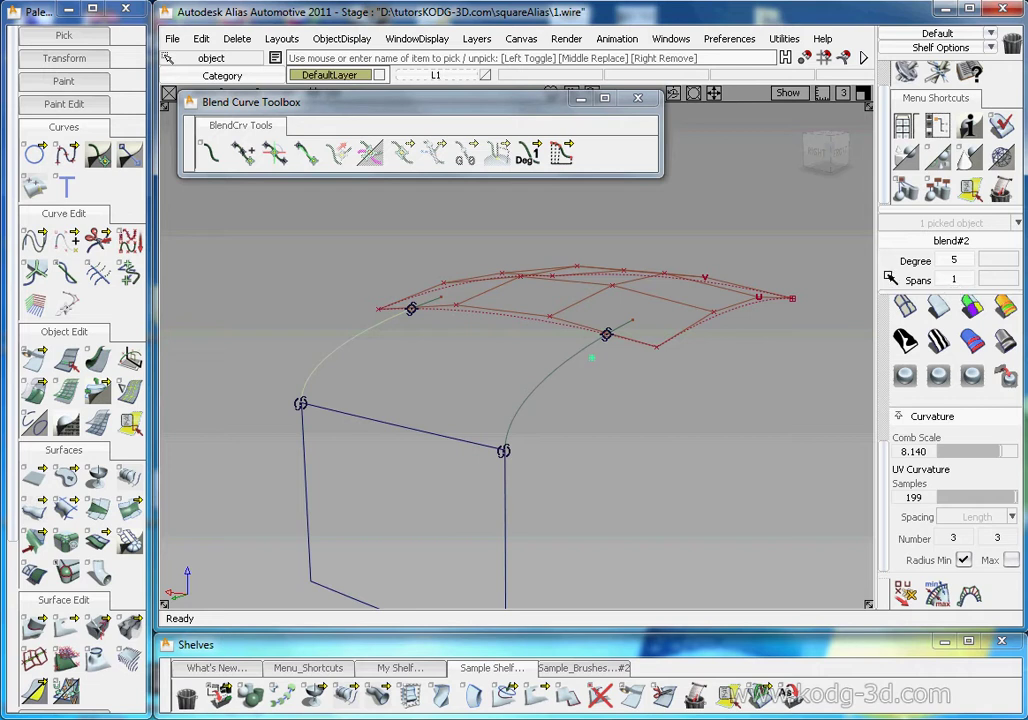
{"action": "left_click_drag", "start_coordinate": [883, 470], "coordinate": [883, 302]}
{"action": "left_click", "coordinate": [465, 365]}
{"action": "left_click_drag", "start_coordinate": [500, 330], "coordinate": [422, 314], "text": "alt+shift"}
{"action": "right_click_drag", "start_coordinate": [616, 354], "coordinate": [539, 395], "text": "alt+shift"}
{"action": "left_click_drag", "start_coordinate": [539, 395], "coordinate": [600, 410], "text": "alt+shift"}
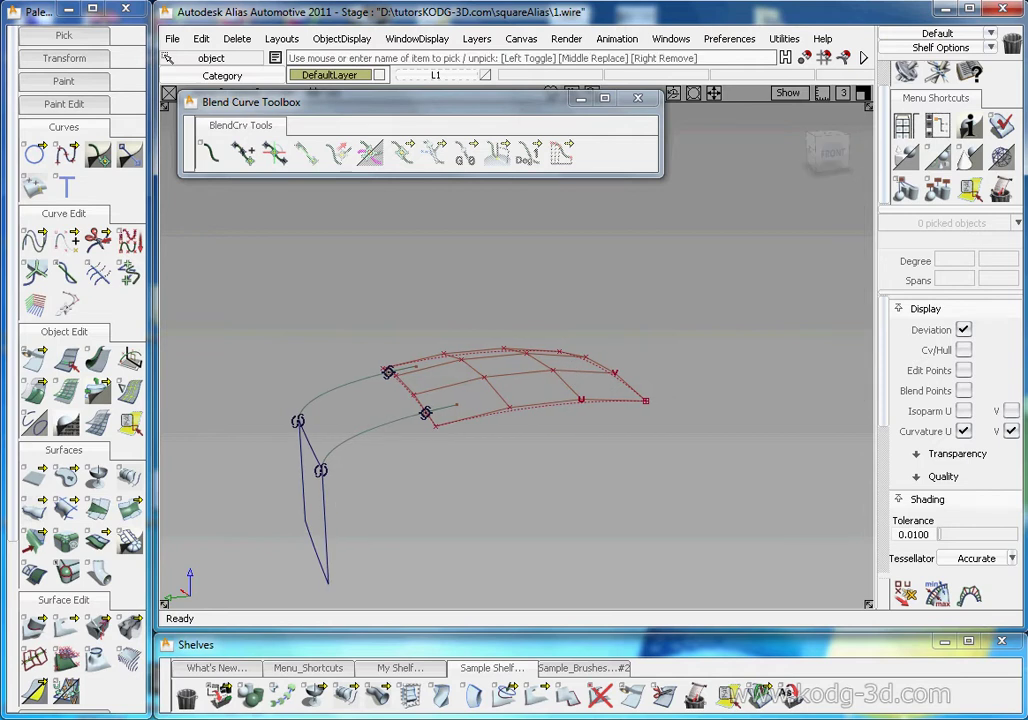
{"action": "left_click_drag", "start_coordinate": [404, 406], "coordinate": [517, 418], "text": "alt+shift"}
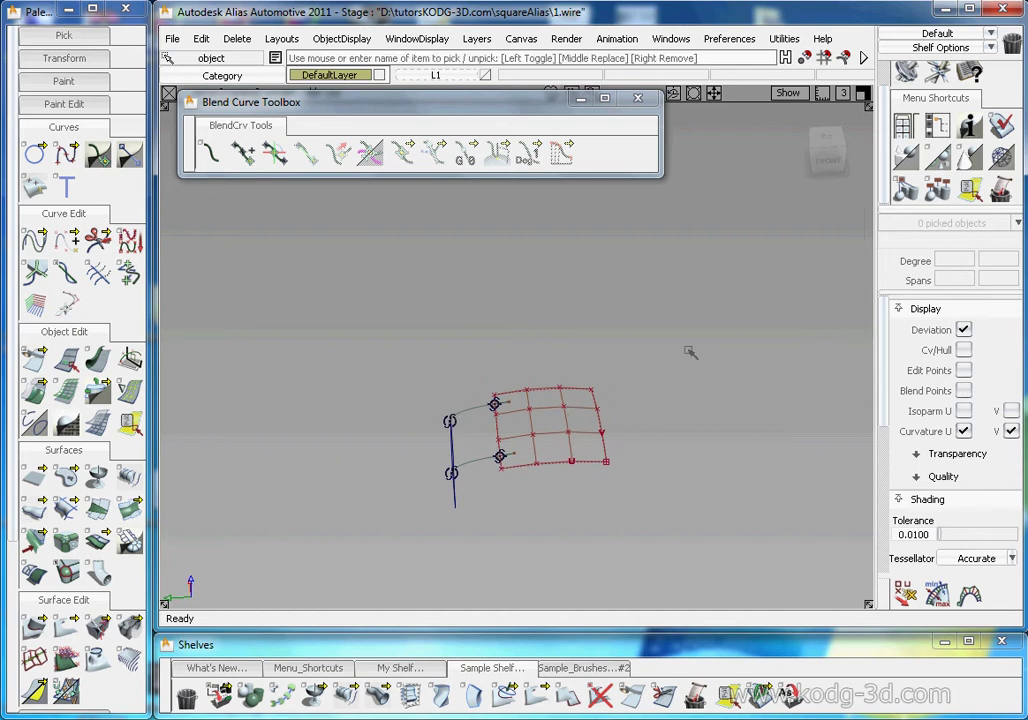
{"action": "left_click_drag", "start_coordinate": [415, 464], "coordinate": [480, 432], "text": "alt+shift"}
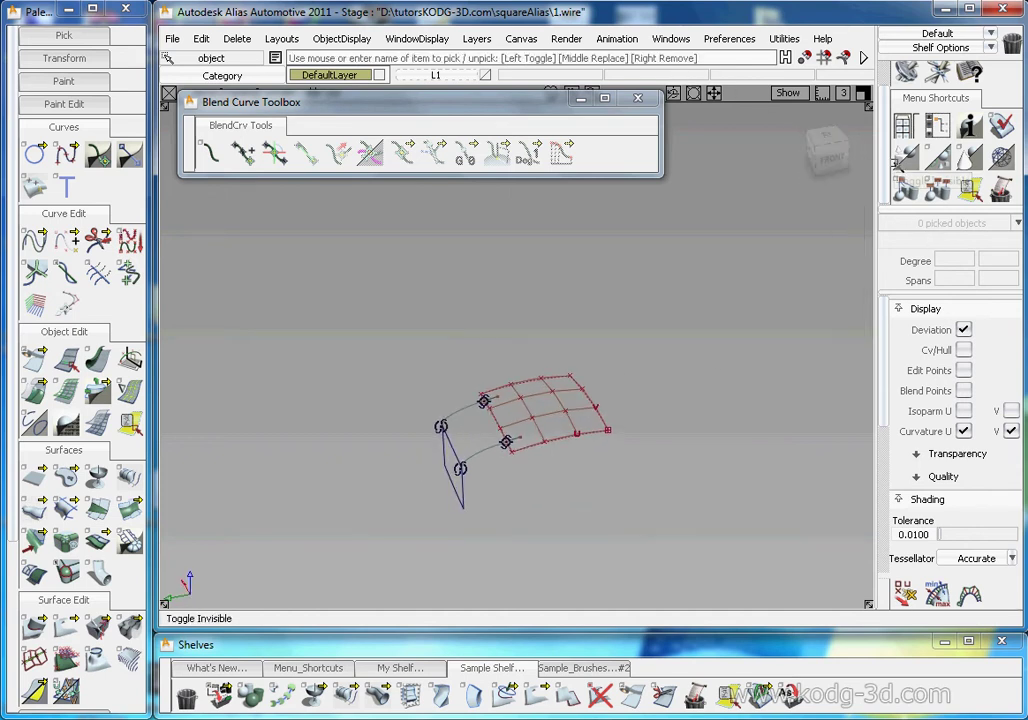
Hide all the model geometry and display the grid in the top view.
{"action": "left_click", "coordinate": [966, 168]}
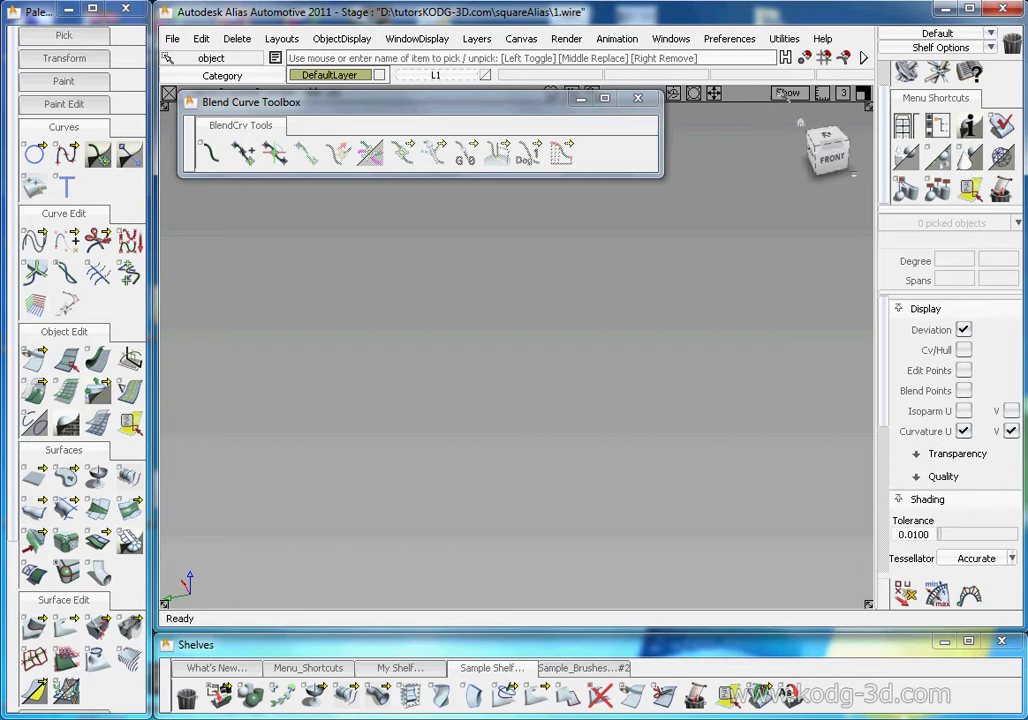
{"action": "left_click", "coordinate": [789, 93]}
{"action": "left_click", "coordinate": [746, 186]}
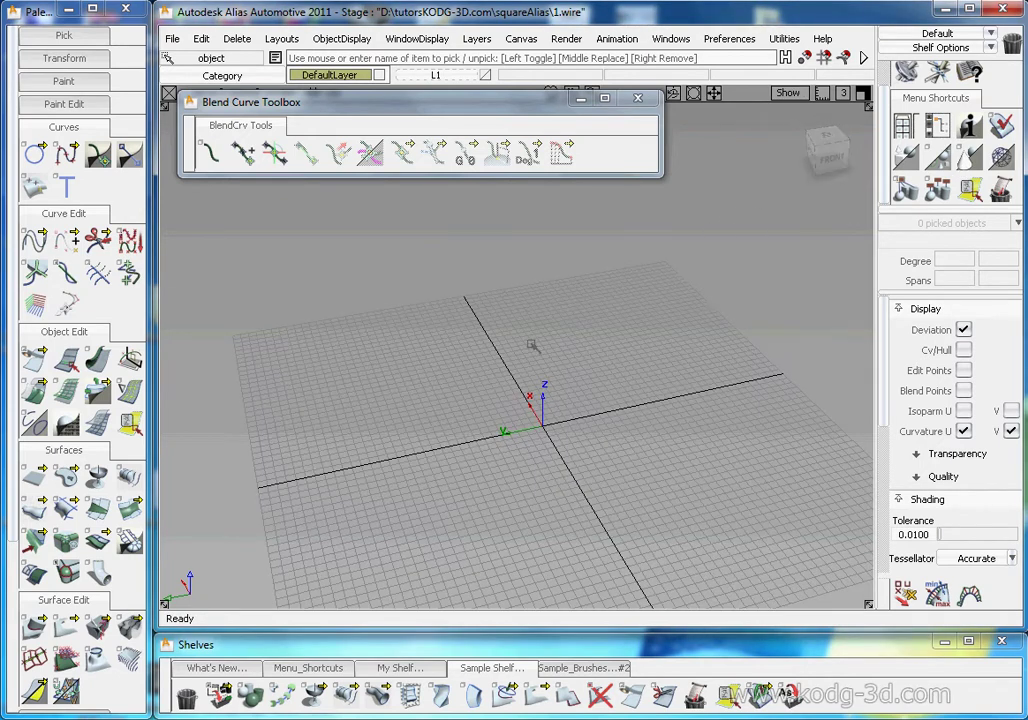
{"action": "key", "text": "F5"}
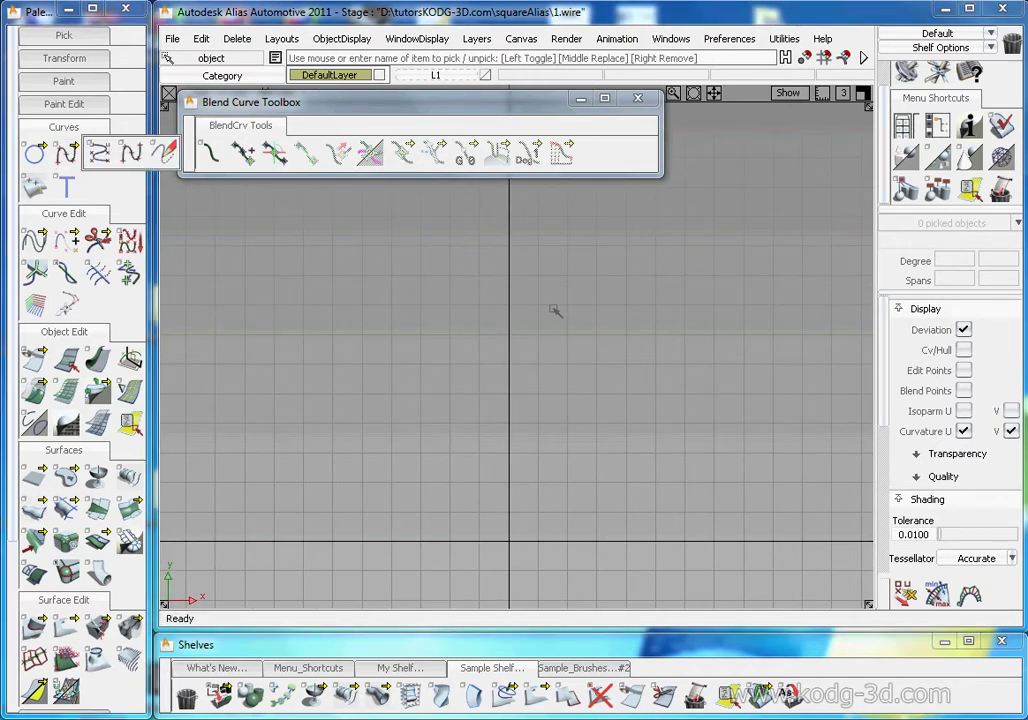
Draw a four-CV curve arcing down and outward on the left side of the empty grid.
{"action": "left_click", "coordinate": [36, 156]}
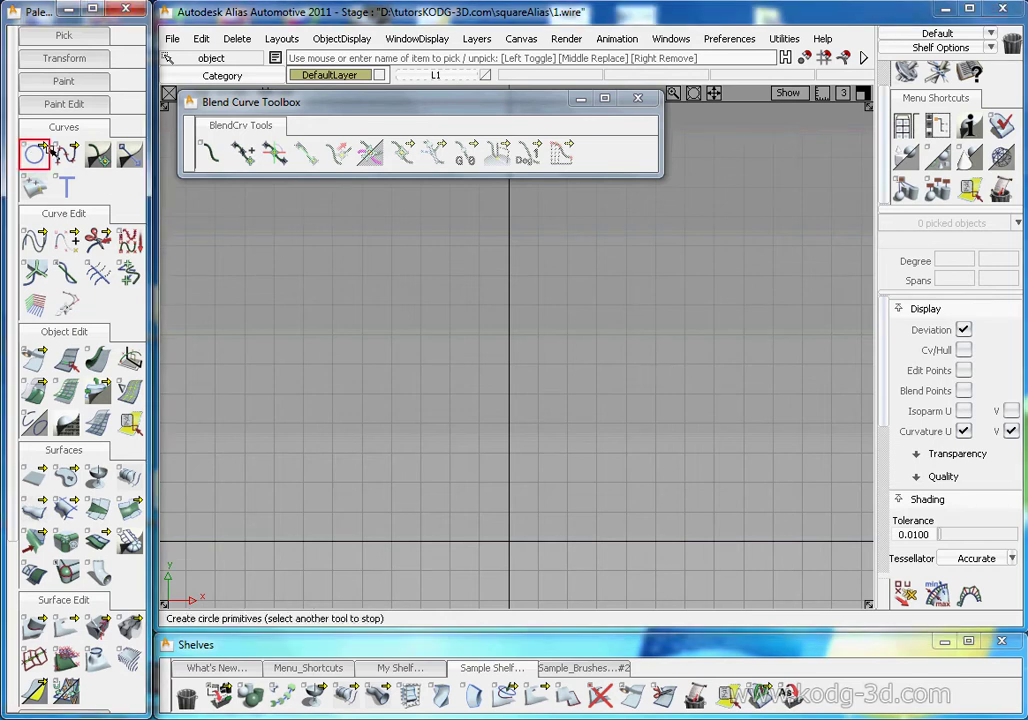
{"action": "left_click_drag", "start_coordinate": [67, 152], "coordinate": [101, 154]}
{"action": "left_click", "coordinate": [363, 326]}
{"action": "left_click", "coordinate": [270, 382]}
{"action": "left_click", "coordinate": [226, 503]}
{"action": "left_click", "coordinate": [217, 572]}
Draw an opposing four-CV curve arcing downward on the right side of the grid.
{"action": "left_click", "coordinate": [633, 343]}
{"action": "left_click", "coordinate": [680, 431]}
{"action": "left_click", "coordinate": [691, 527]}
{"action": "left_click", "coordinate": [679, 580]}
Move the right-hand CV curve closer to the left one, nearly level with its upper end, and clear the selection.
{"action": "left_click_drag", "start_coordinate": [650, 497], "coordinate": [625, 237], "text": "ctrl+shift"}
{"action": "middle_click_drag", "start_coordinate": [698, 341], "coordinate": [706, 305], "text": "alt+shift"}
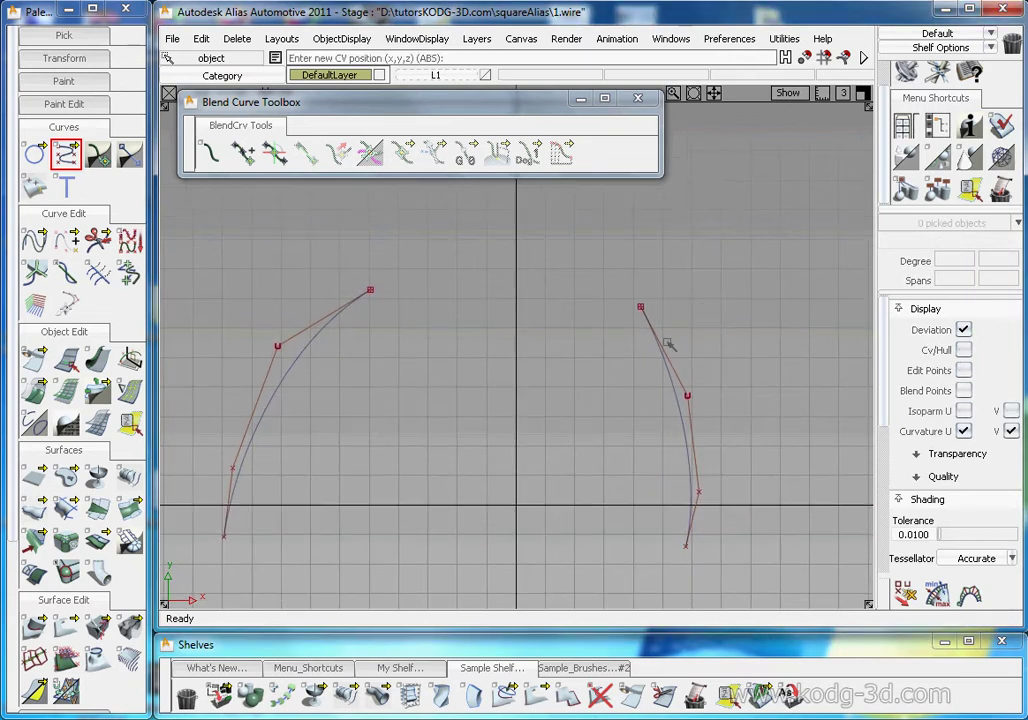
{"action": "left_click", "coordinate": [669, 383]}
{"action": "right_click_drag", "start_coordinate": [660, 391], "coordinate": [655, 402], "text": "ctrl+shift"}
{"action": "mouse_move", "coordinate": [654, 401]}
{"action": "left_mouse_down"}
{"action": "mouse_move", "coordinate": [587, 407]}
{"action": "mouse_move", "coordinate": [486, 385]}
{"action": "left_mouse_up"}
{"action": "left_click_drag", "start_coordinate": [576, 413], "coordinate": [565, 325], "text": "ctrl+shift"}
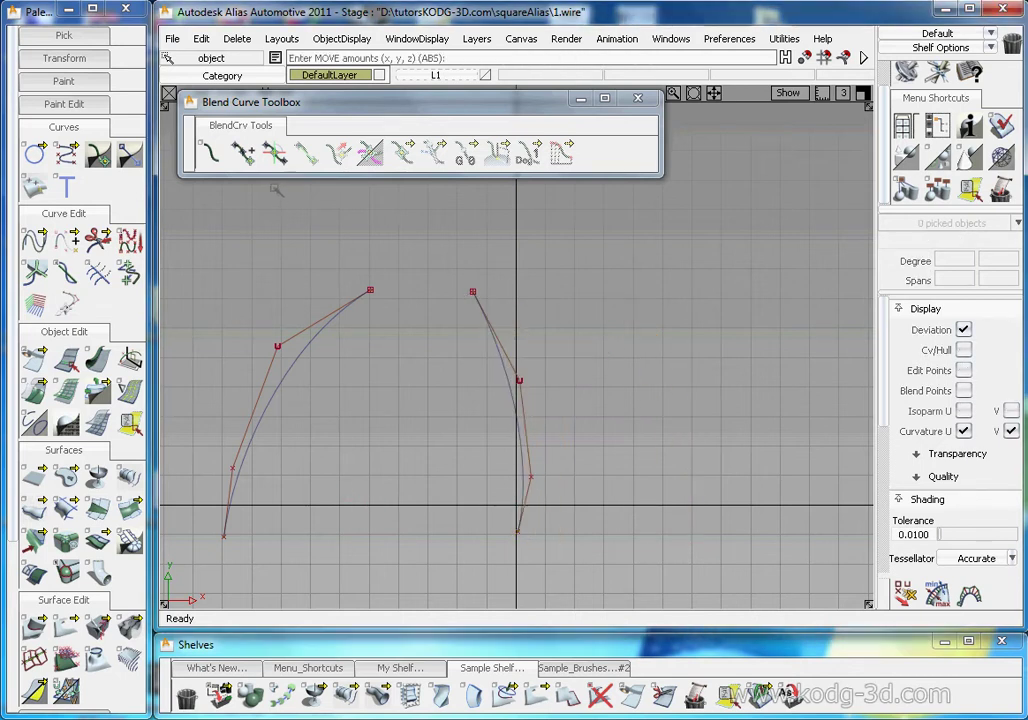
Create a blend curve bridging the upper ends of the two CV curves.
{"action": "left_click", "coordinate": [209, 151]}
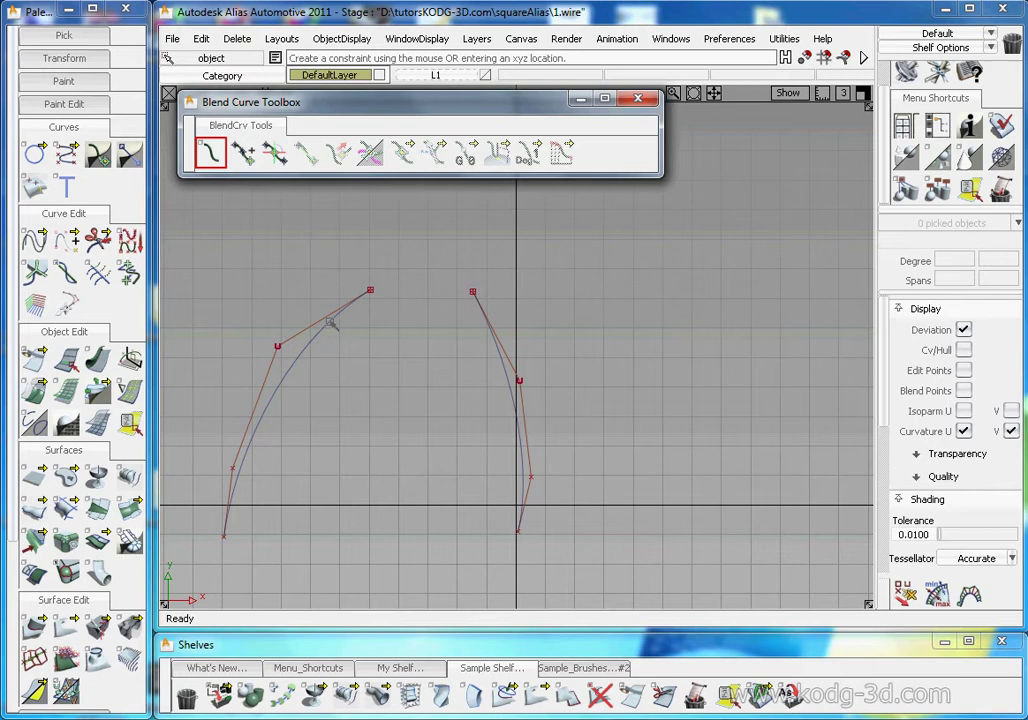
{"action": "left_click", "coordinate": [366, 294]}
{"action": "left_click", "coordinate": [476, 302]}
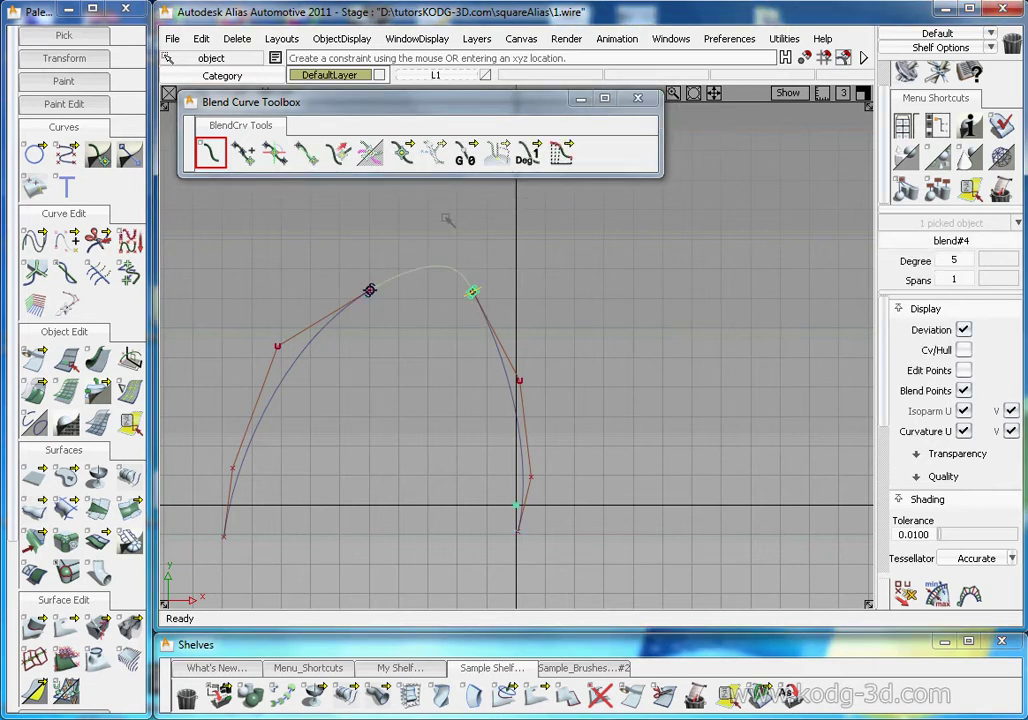
{"action": "left_click_drag", "start_coordinate": [549, 391], "coordinate": [538, 234], "text": "ctrl+shift"}
Display the curvature combs on the blend curve and both CV curves, leaving nothing selected.
{"action": "middle_click_drag", "start_coordinate": [539, 267], "coordinate": [599, 287], "text": "alt+shift"}
{"action": "right_click_drag", "start_coordinate": [599, 287], "coordinate": [587, 300], "text": "alt+shift"}
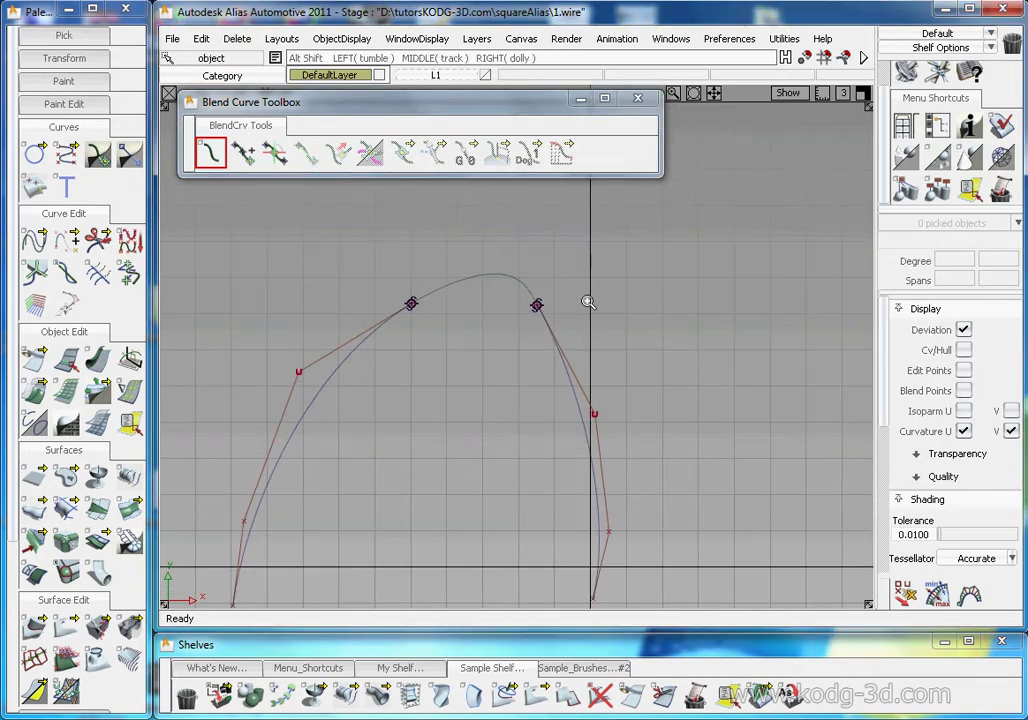
{"action": "left_click_drag", "start_coordinate": [583, 246], "coordinate": [583, 307], "text": "ctrl+shift"}
{"action": "left_click_drag", "start_coordinate": [559, 246], "coordinate": [390, 365]}
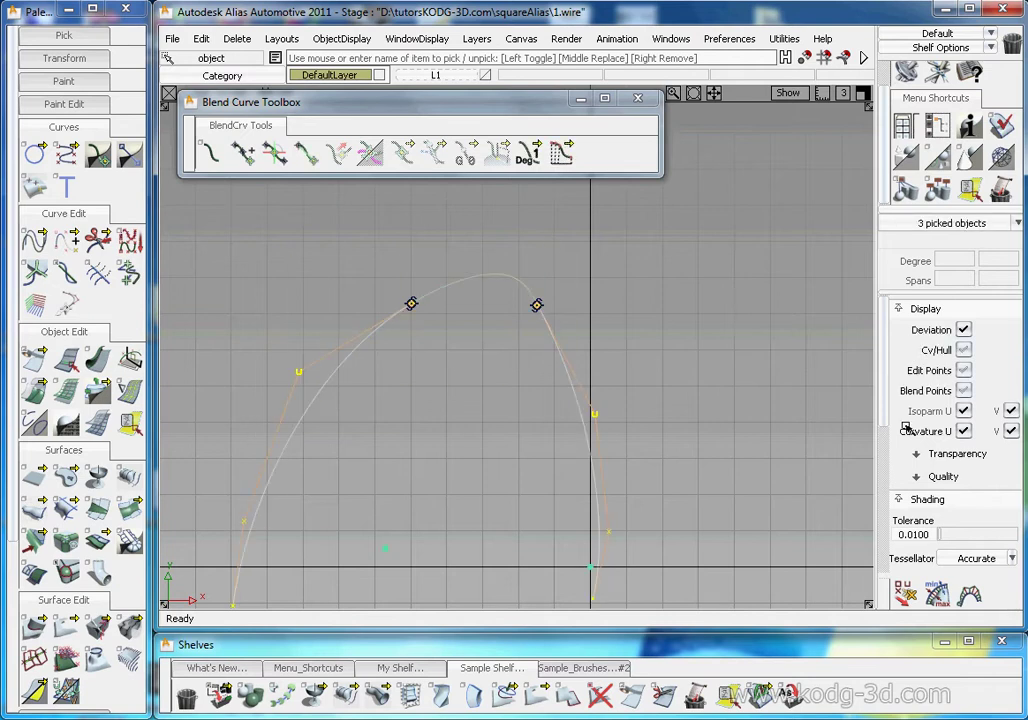
{"action": "left_click", "coordinate": [964, 431]}
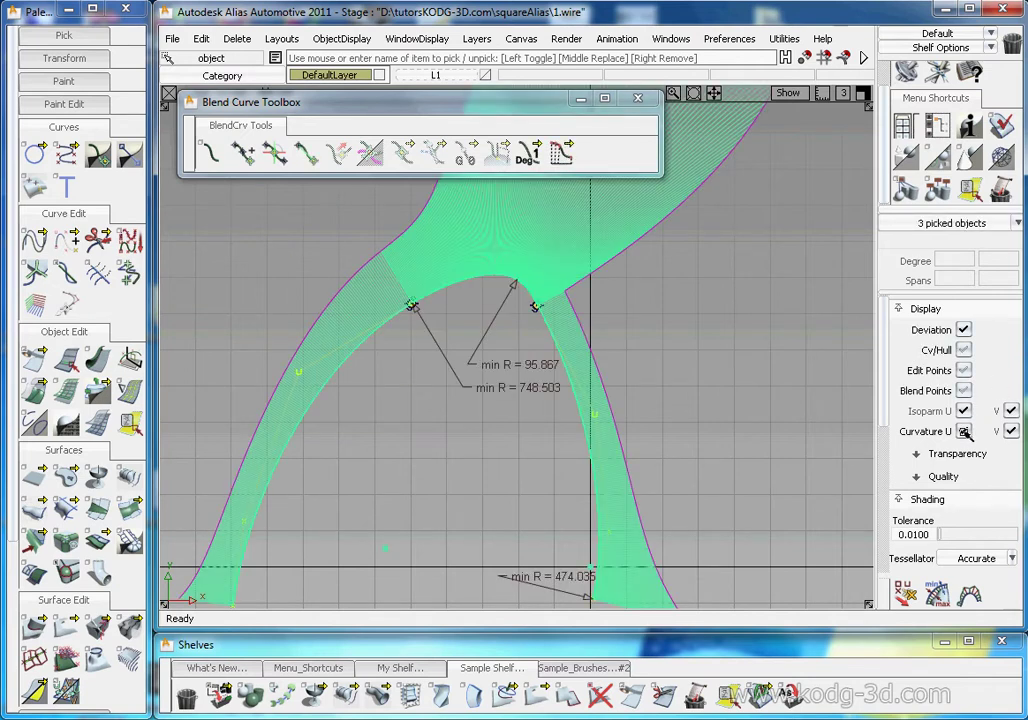
{"action": "middle_click_drag", "start_coordinate": [730, 347], "coordinate": [762, 420], "text": "alt+shift"}
{"action": "right_click_drag", "start_coordinate": [762, 420], "coordinate": [725, 428], "text": "alt+shift"}
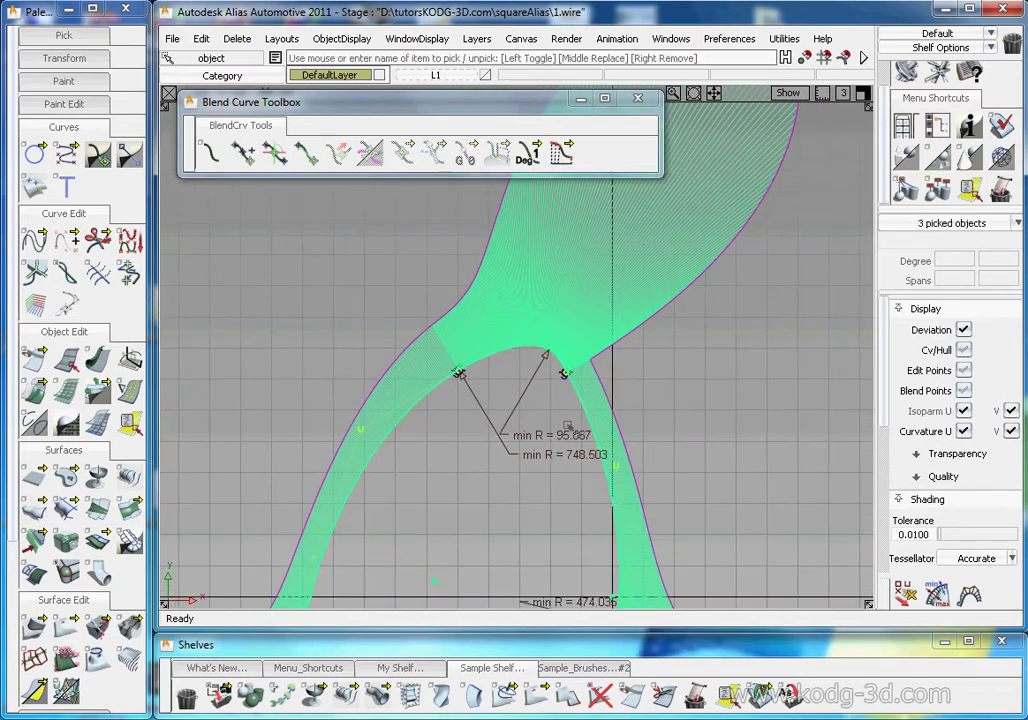
{"action": "left_click", "coordinate": [558, 313]}
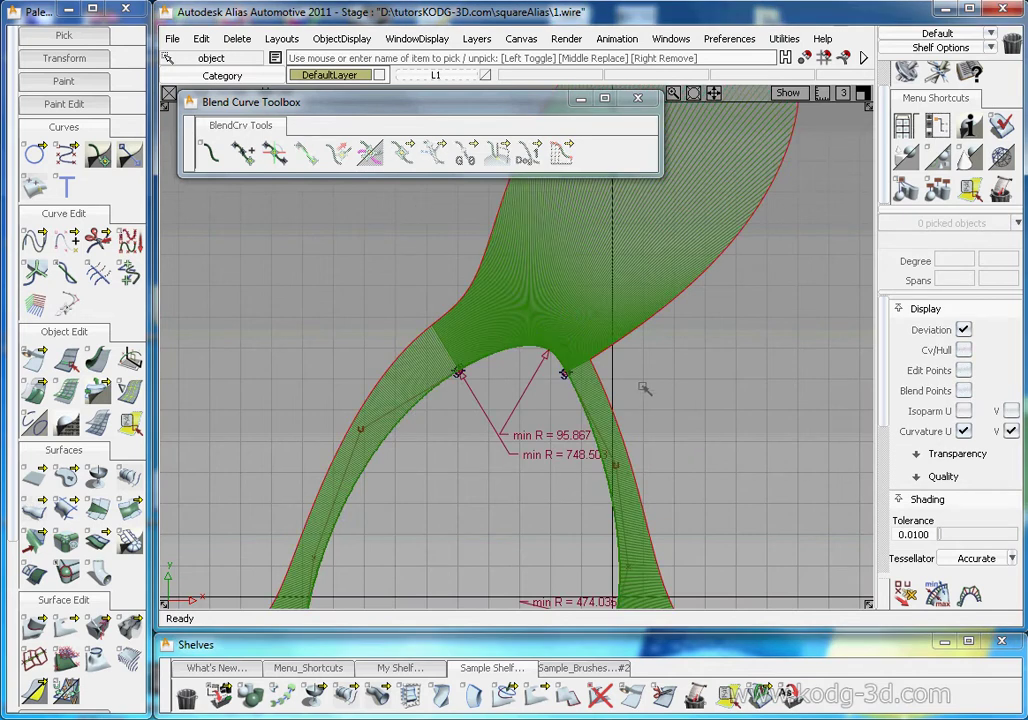
Reduce the curvature comb samples of all three curves to 52 and clear the selection.
{"action": "left_click", "coordinate": [978, 586]}
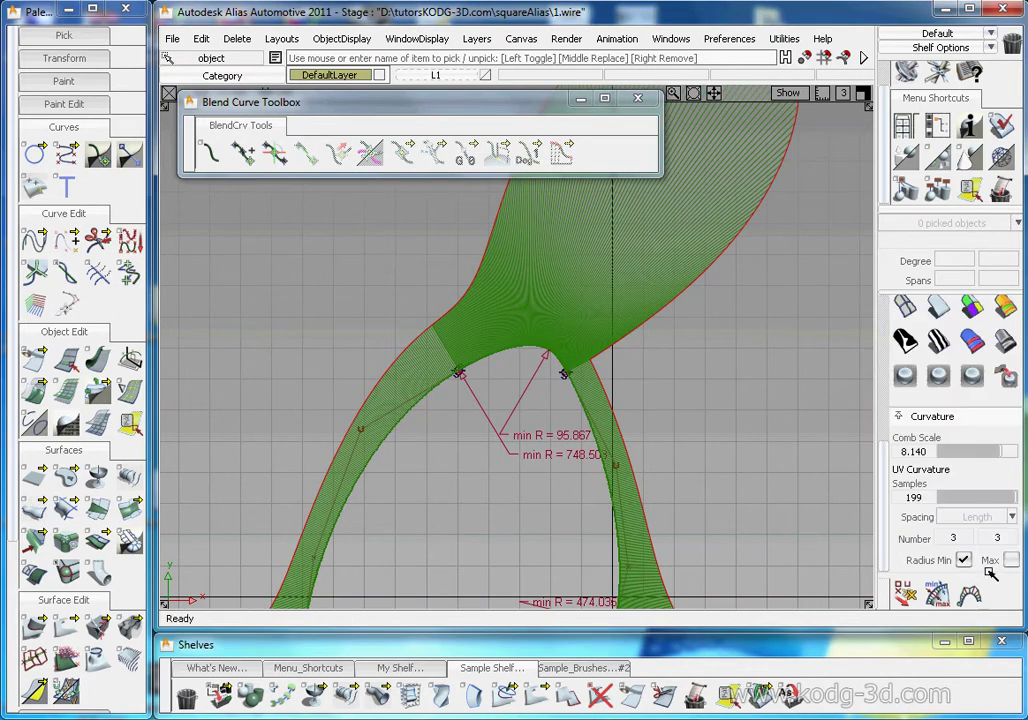
{"action": "left_click_drag", "start_coordinate": [657, 381], "coordinate": [695, 430], "text": "ctrl+shift"}
{"action": "left_click_drag", "start_coordinate": [630, 360], "coordinate": [272, 432]}
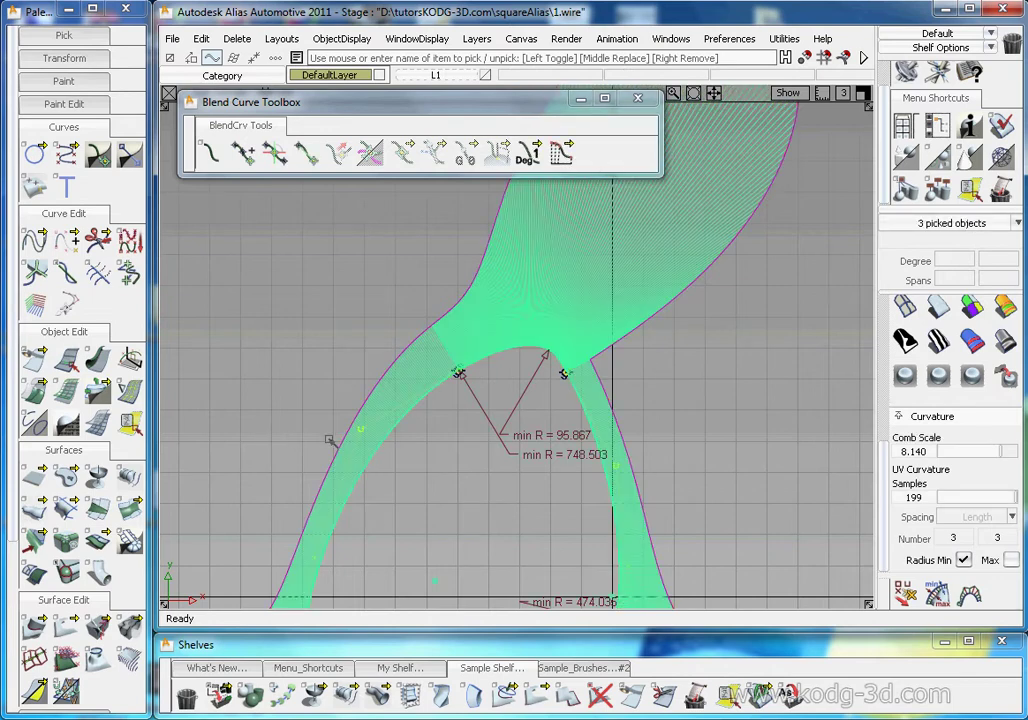
{"action": "left_click_drag", "start_coordinate": [977, 510], "coordinate": [961, 500]}
{"action": "left_click", "coordinate": [693, 537]}
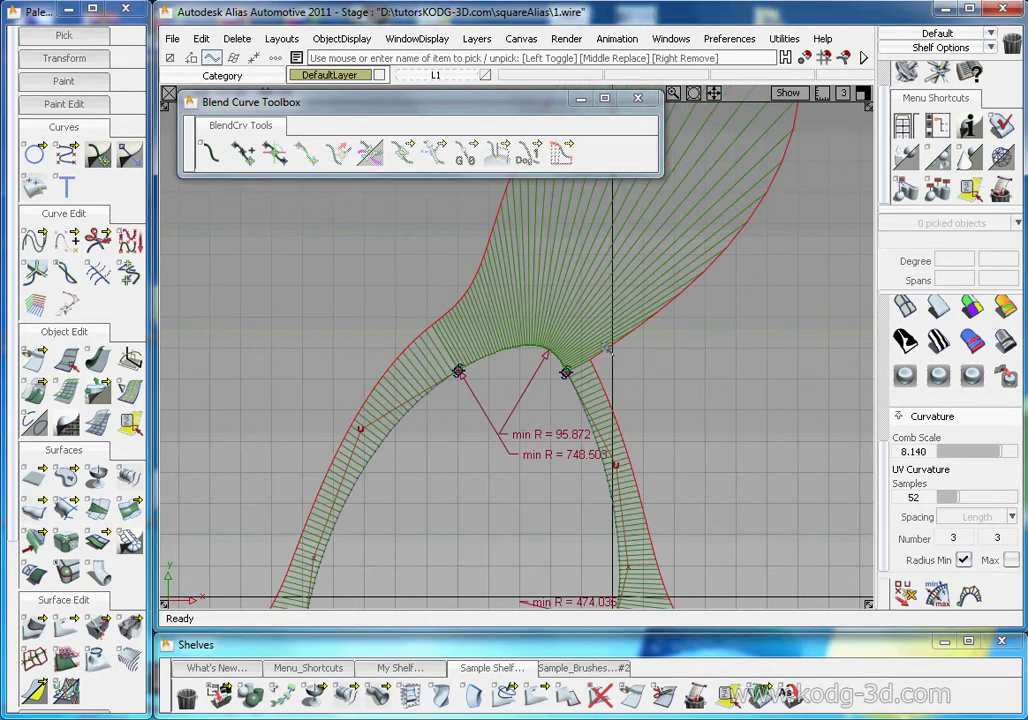
Set the blend curve's continuity to G3 at both of its end points and leave blend point editing.
{"action": "left_click", "coordinate": [270, 156]}
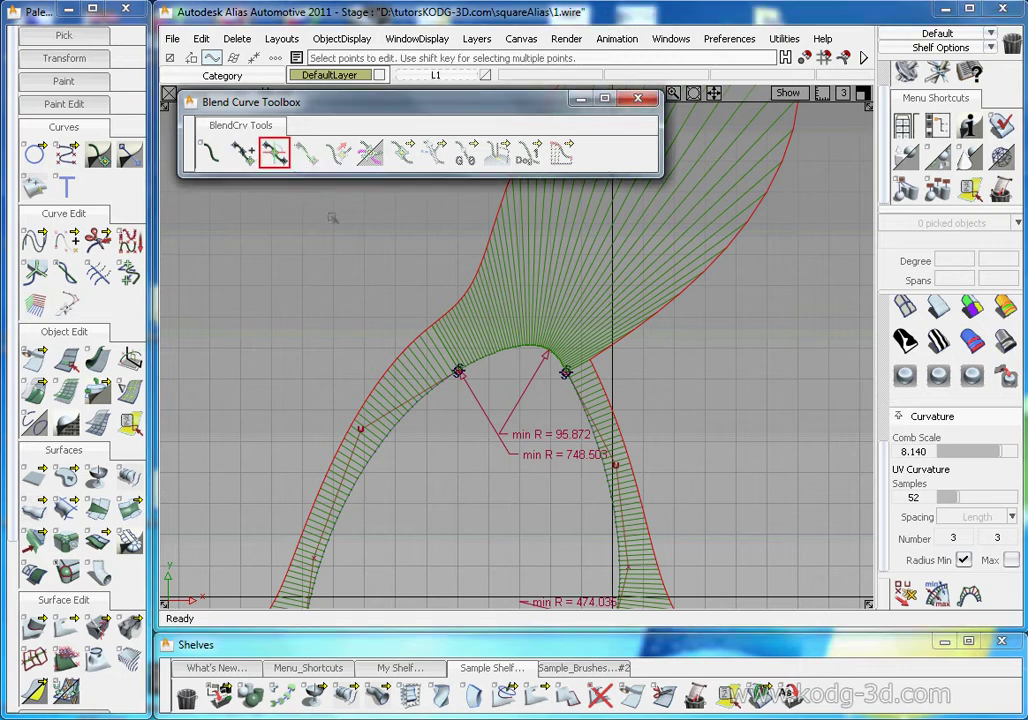
{"action": "left_click", "coordinate": [566, 372]}
{"action": "left_click_drag", "start_coordinate": [465, 152], "coordinate": [594, 157]}
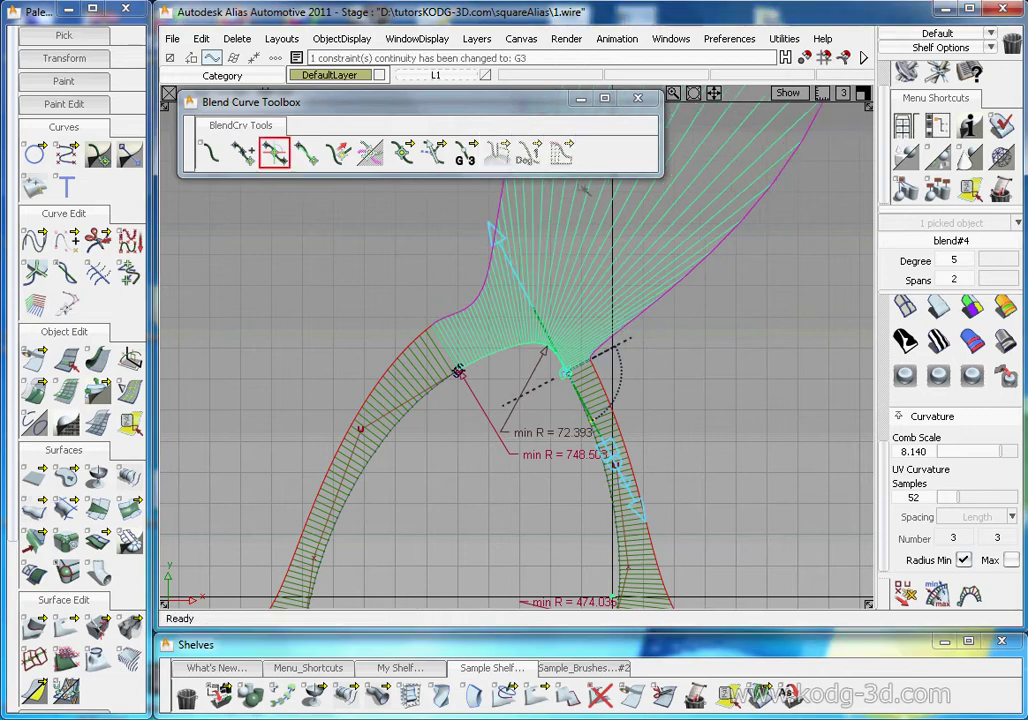
{"action": "left_click", "coordinate": [458, 371]}
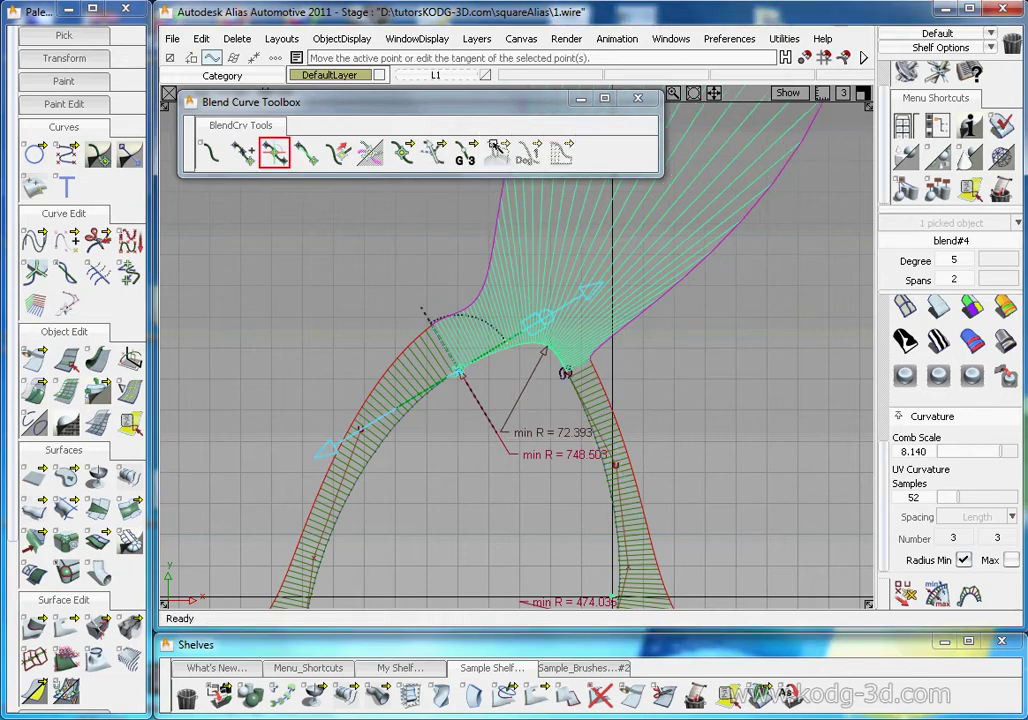
{"action": "left_click", "coordinate": [465, 153]}
{"action": "left_click_drag", "start_coordinate": [524, 403], "coordinate": [521, 311], "text": "ctrl+shift"}
Turn on the CV and hull display for the blend curve and clear the selection.
{"action": "middle_click_drag", "start_coordinate": [584, 351], "coordinate": [603, 356], "text": "alt+shift"}
{"action": "right_click_drag", "start_coordinate": [603, 356], "coordinate": [612, 362], "text": "alt+shift"}
{"action": "left_click_drag", "start_coordinate": [523, 362], "coordinate": [554, 387], "text": "ctrl+shift"}
{"action": "left_click", "coordinate": [545, 378]}
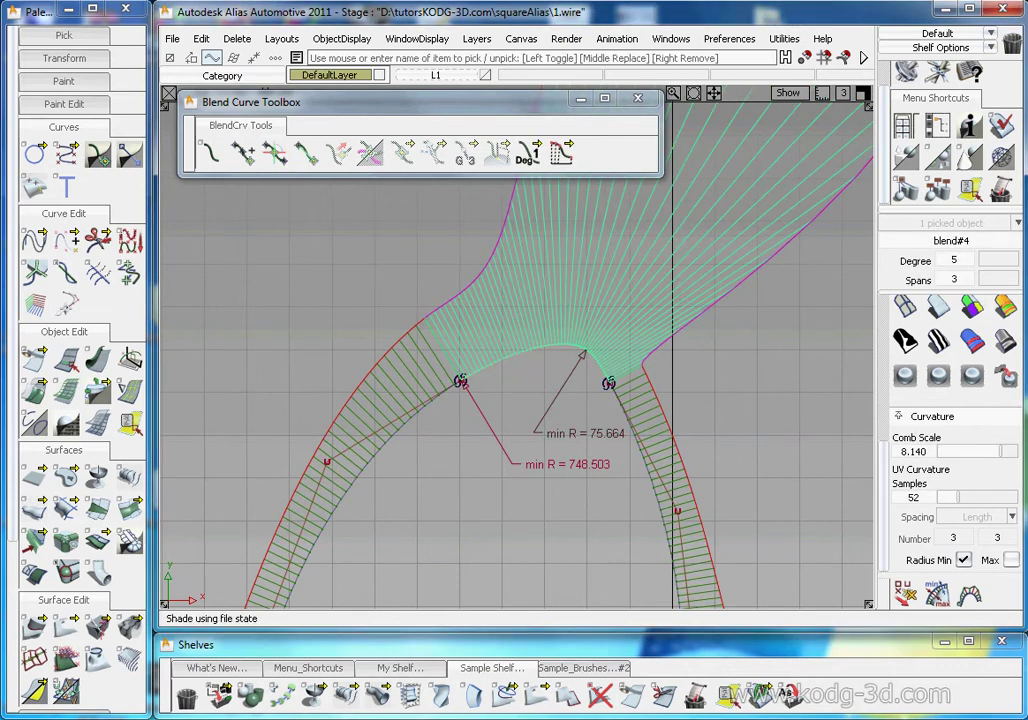
{"action": "scroll", "coordinate": [975, 366], "scroll_direction": "up", "scroll_amount": 3}
{"action": "left_click", "coordinate": [965, 351]}
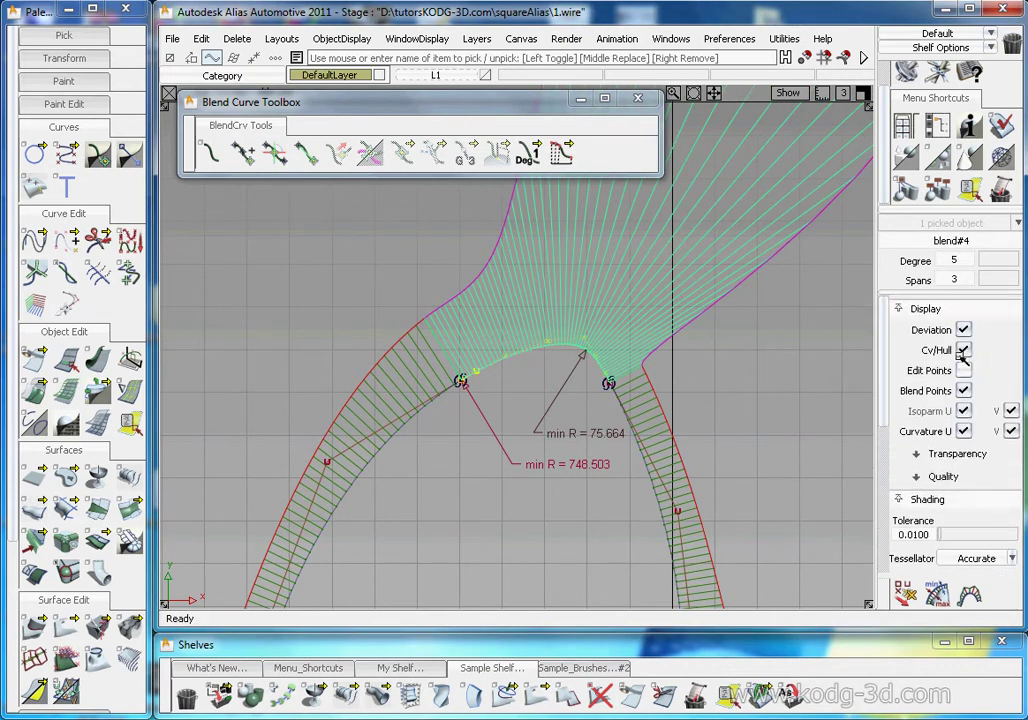
{"action": "left_click_drag", "start_coordinate": [549, 437], "coordinate": [590, 325], "text": "ctrl+shift"}
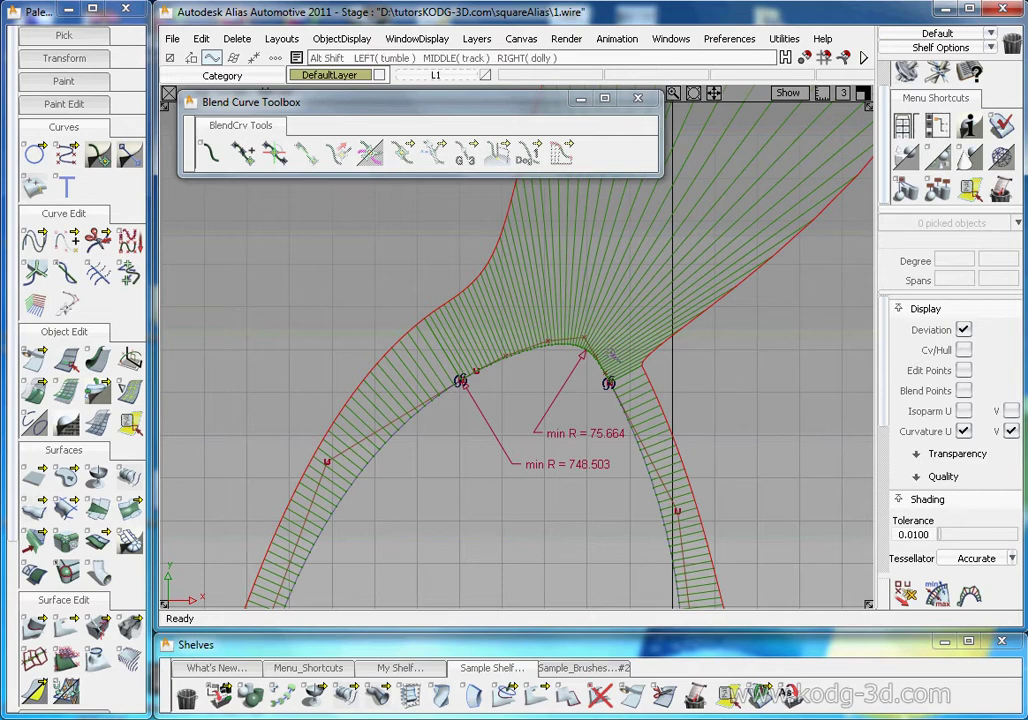
Examine the blend curve's hull and the curvature comb transitions at its two G3 joints.
{"action": "middle_click_drag", "start_coordinate": [609, 357], "coordinate": [587, 343], "text": "alt+shift"}
{"action": "right_click_drag", "start_coordinate": [587, 343], "coordinate": [685, 306], "text": "alt+shift"}
{"action": "middle_click_drag", "start_coordinate": [685, 306], "coordinate": [679, 327], "text": "alt+shift"}
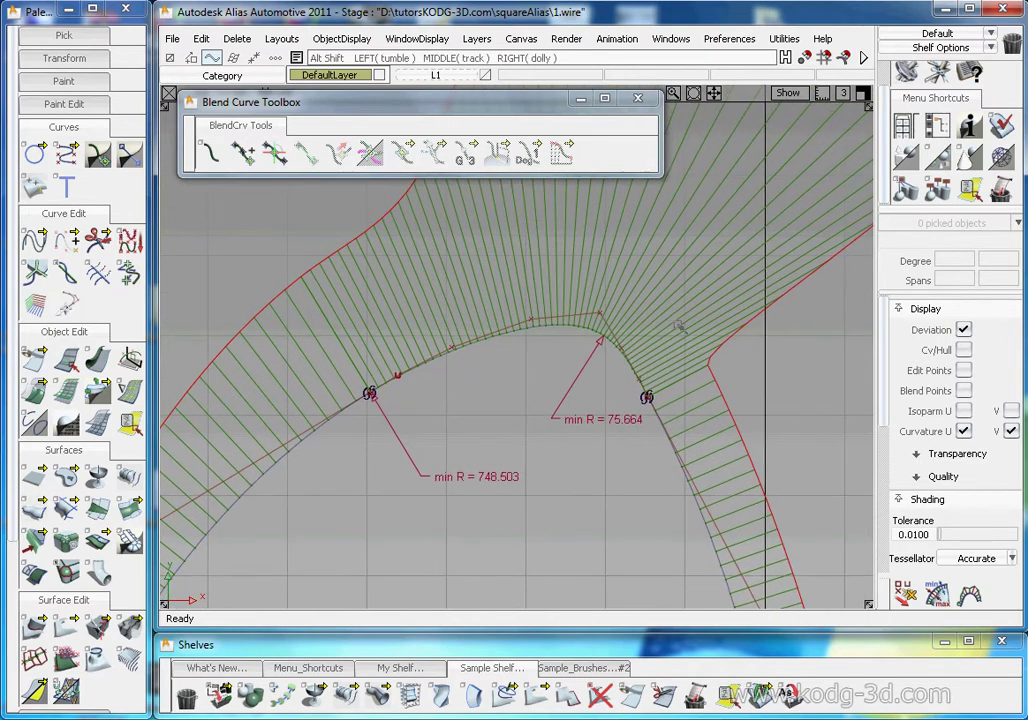
{"action": "right_click_drag", "start_coordinate": [667, 384], "coordinate": [594, 434], "text": "alt+shift"}
{"action": "middle_click_drag", "start_coordinate": [613, 426], "coordinate": [556, 427], "text": "alt+shift"}
{"action": "right_click_drag", "start_coordinate": [556, 427], "coordinate": [592, 415], "text": "alt+shift"}
{"action": "middle_click_drag", "start_coordinate": [592, 415], "coordinate": [568, 397], "text": "alt+shift"}
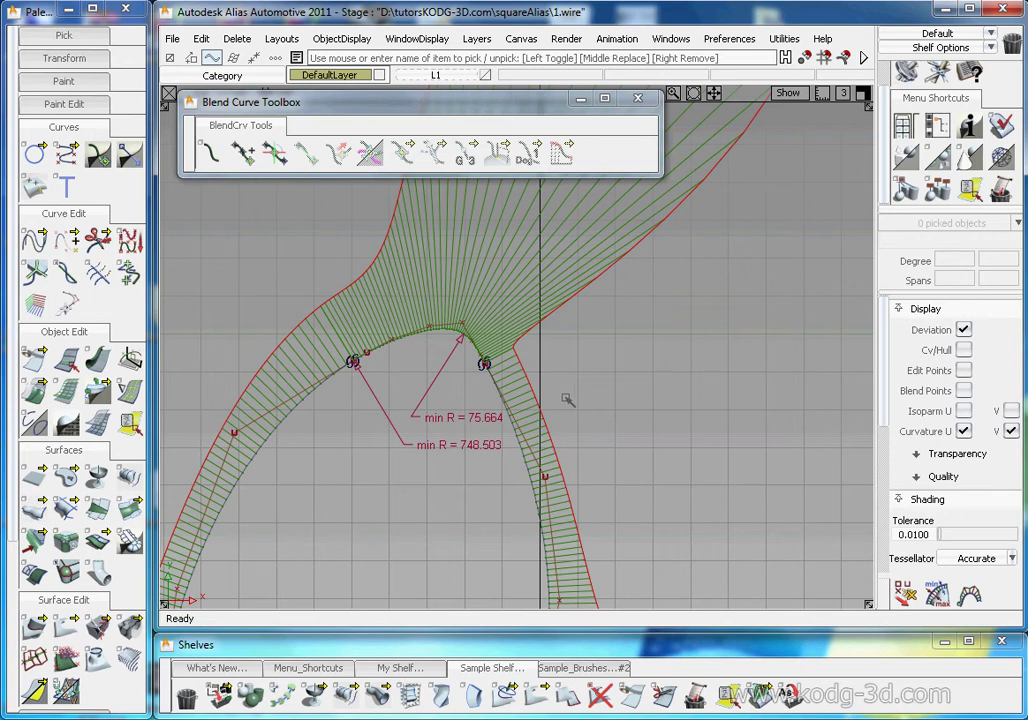
{"action": "middle_click_drag", "start_coordinate": [641, 397], "coordinate": [585, 376], "text": "alt+shift"}
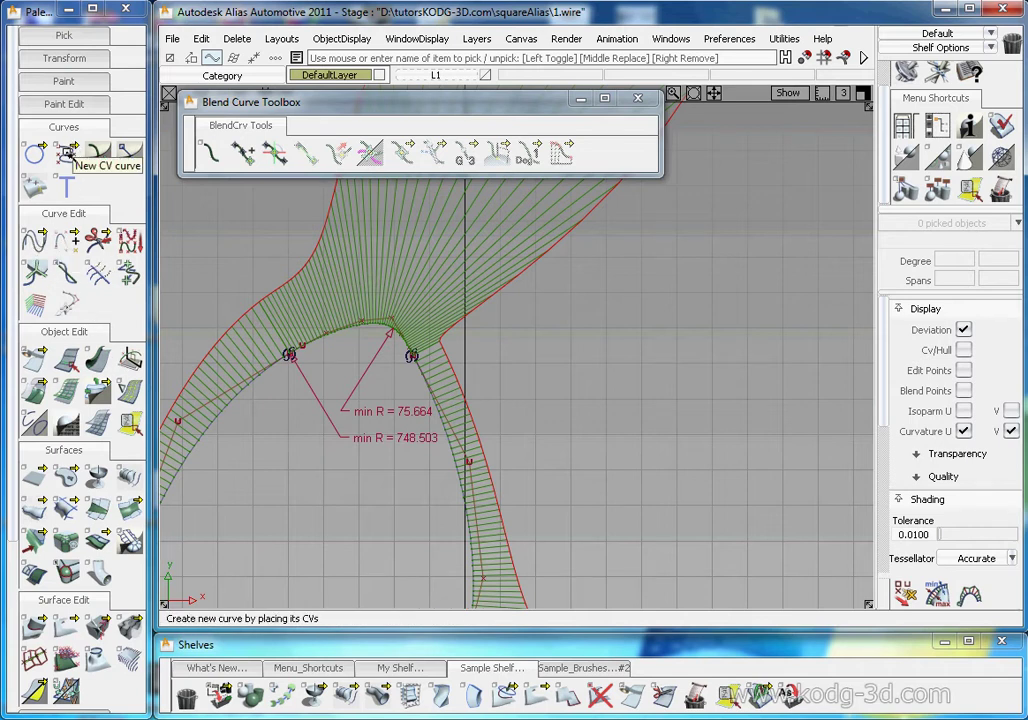
Duplicate the two CV curves without the blend curve, place the copies to the right of the originals, and clear the selection.
{"action": "left_click_drag", "start_coordinate": [595, 467], "coordinate": [121, 502]}
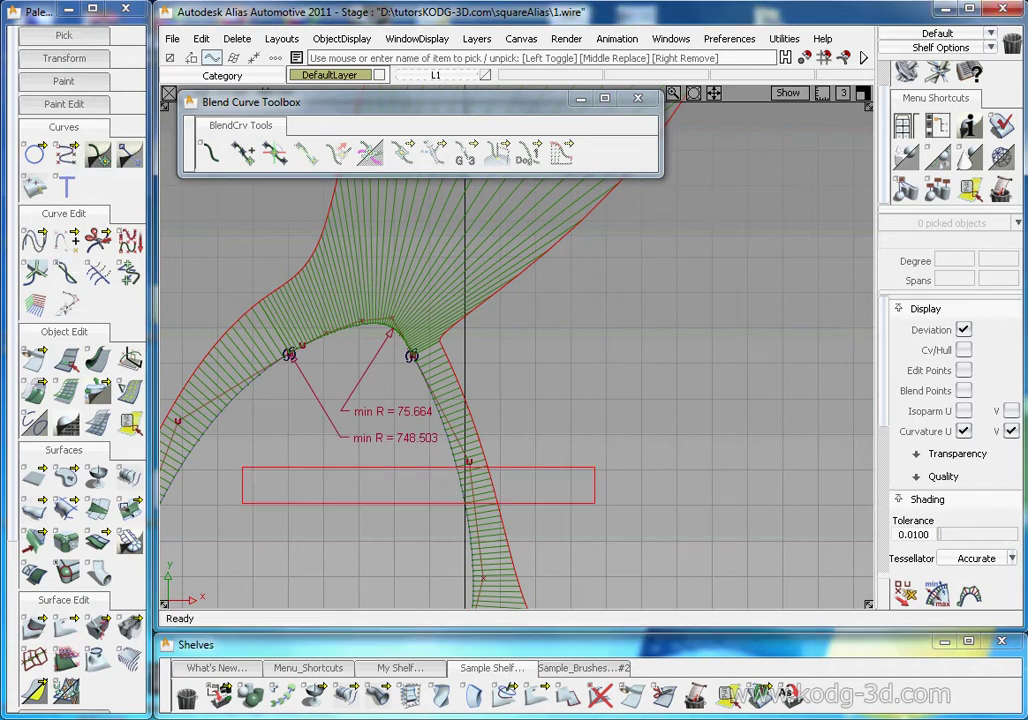
{"action": "left_click_drag", "start_coordinate": [594, 503], "coordinate": [594, 503]}
{"action": "left_click", "coordinate": [199, 38]}
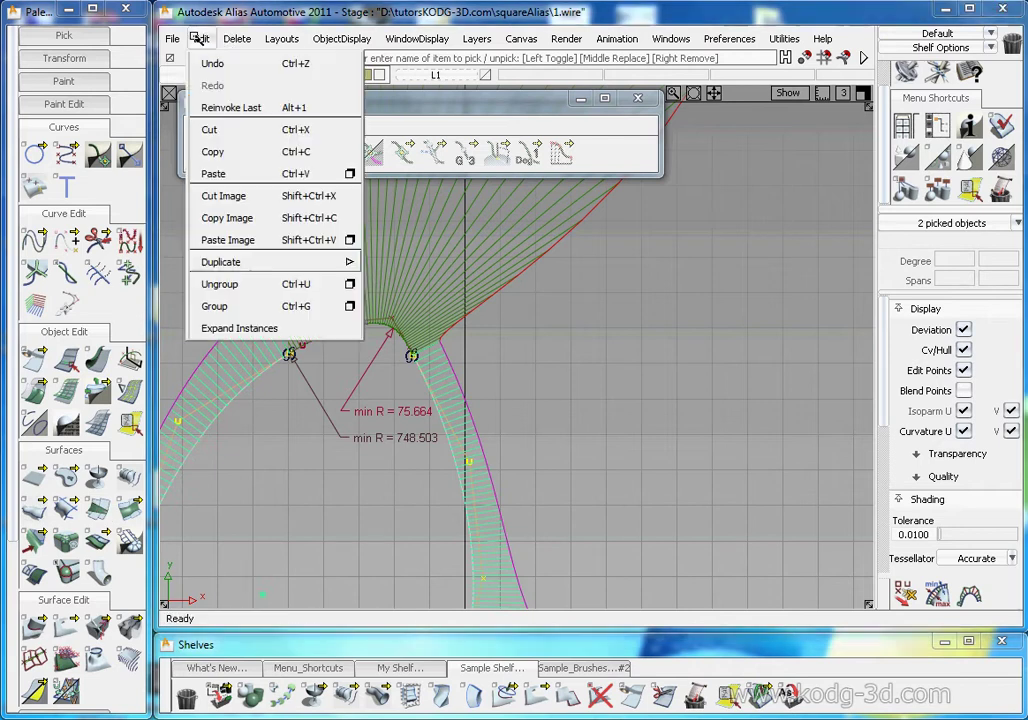
{"action": "mouse_move", "coordinate": [214, 264]}
{"action": "left_click", "coordinate": [393, 264]}
{"action": "left_click_drag", "start_coordinate": [531, 451], "coordinate": [973, 411], "text": "ctrl+shift"}
{"action": "left_click_drag", "start_coordinate": [762, 464], "coordinate": [752, 341], "text": "ctrl+shift"}
{"action": "middle_click_drag", "start_coordinate": [752, 343], "coordinate": [598, 377], "text": "alt+shift"}
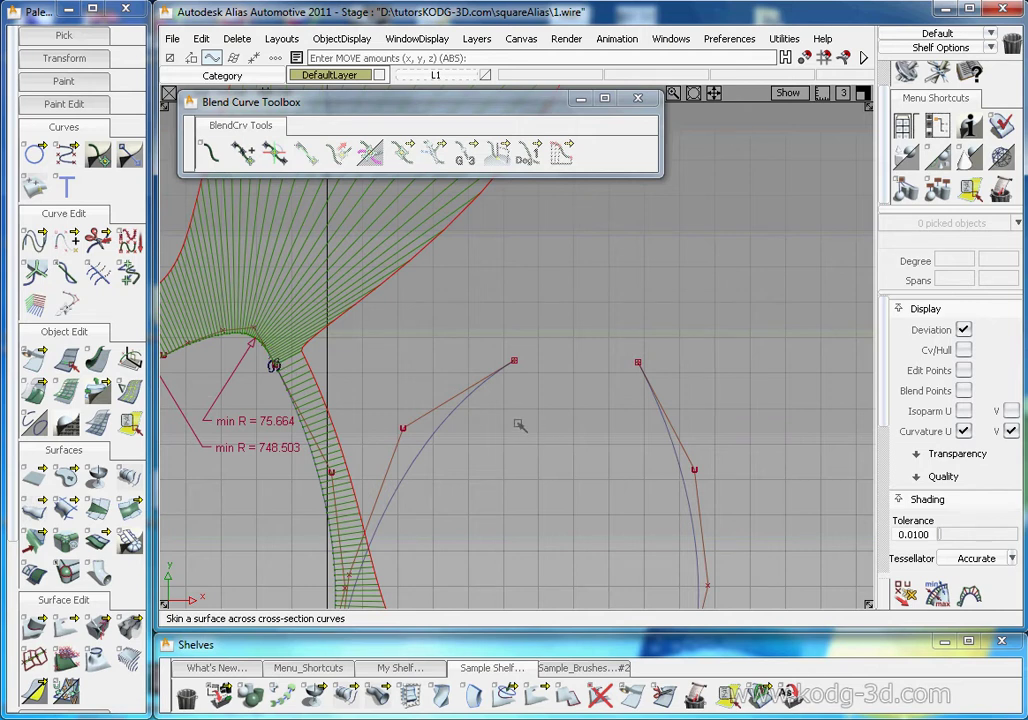
Move the left copied curve toward the right copy, with its upper end slightly higher, and clear the selection.
{"action": "left_click_drag", "start_coordinate": [489, 429], "coordinate": [456, 401], "text": "ctrl+shift"}
{"action": "left_click_drag", "start_coordinate": [456, 401], "coordinate": [511, 450]}
{"action": "right_click_drag", "start_coordinate": [543, 471], "coordinate": [544, 397], "text": "ctrl+shift"}
{"action": "left_click_drag", "start_coordinate": [519, 431], "coordinate": [576, 406]}
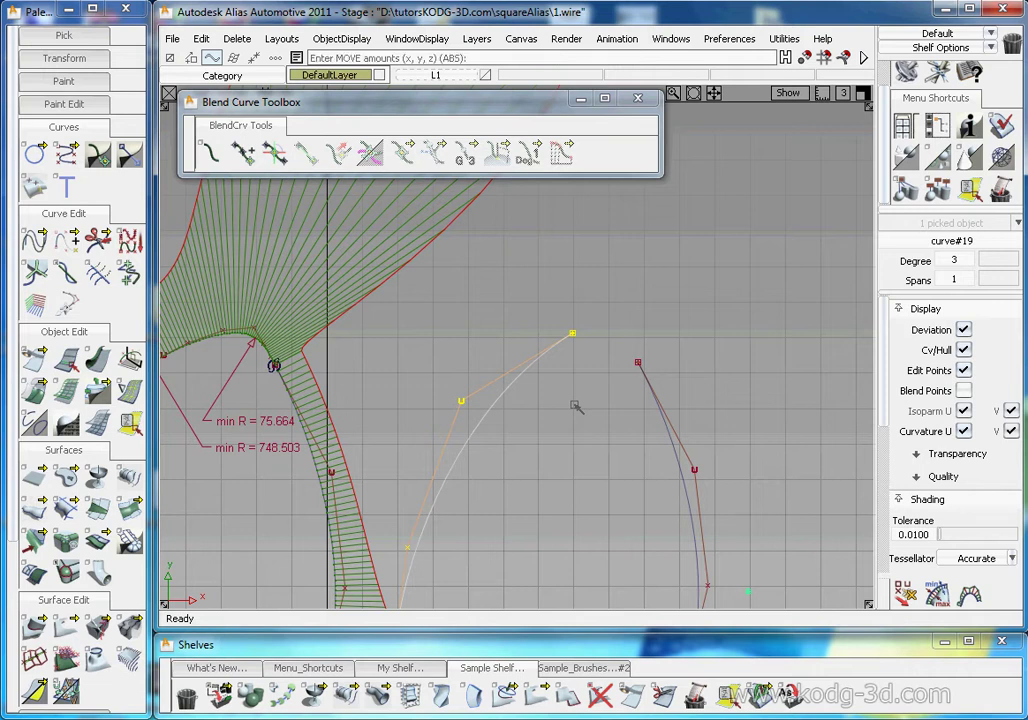
{"action": "mouse_move", "coordinate": [553, 494]}
{"action": "left_mouse_down", "text": "ctrl+shift"}
{"action": "mouse_move", "coordinate": [550, 407]}
{"action": "mouse_move", "coordinate": [557, 426]}
{"action": "left_mouse_up", "text": "ctrl+shift"}
{"action": "left_click_drag", "start_coordinate": [519, 379], "coordinate": [571, 422]}
{"action": "middle_click_drag", "start_coordinate": [590, 422], "coordinate": [590, 379], "text": "ctrl+shift"}
{"action": "mouse_move", "coordinate": [590, 379]}
{"action": "left_mouse_down"}
{"action": "mouse_move", "coordinate": [596, 389]}
{"action": "mouse_move", "coordinate": [588, 366]}
{"action": "left_mouse_up"}
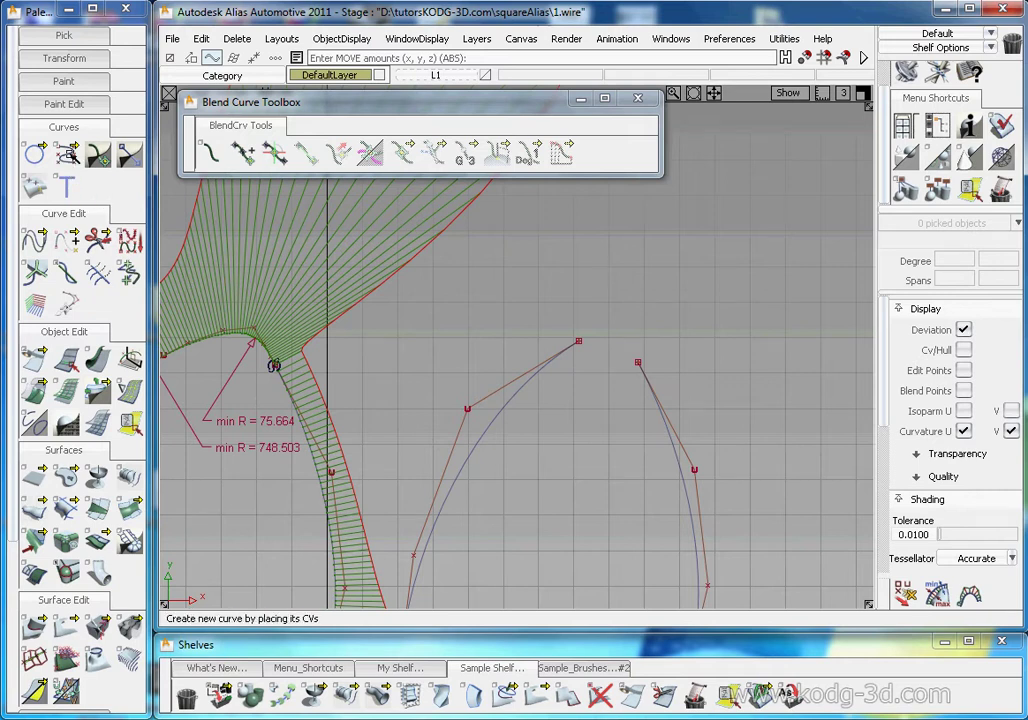
Draw a degree 5 edit point curve connecting the upper ends of the two copied curves.
{"action": "left_click", "coordinate": [66, 152]}
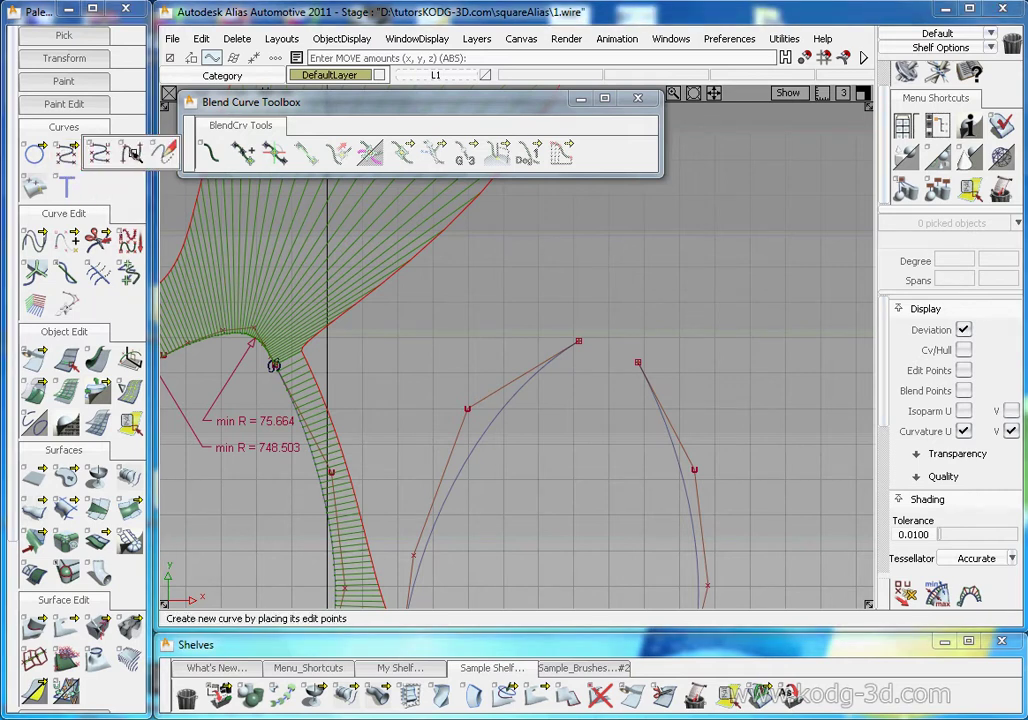
{"action": "double_click", "coordinate": [98, 152]}
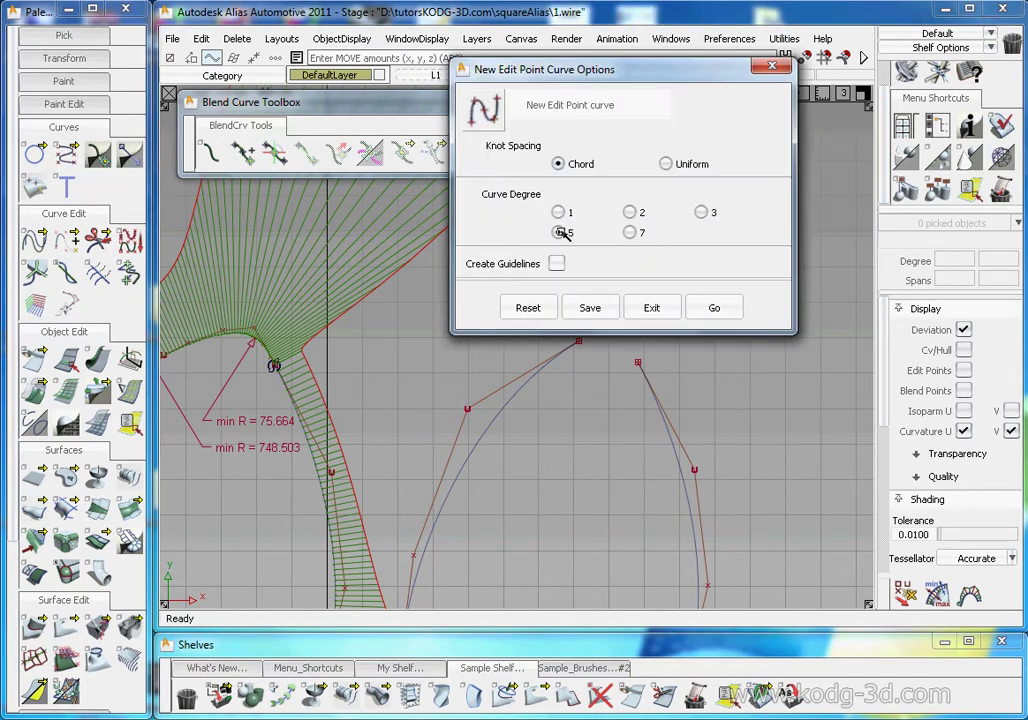
{"action": "left_click", "coordinate": [716, 307]}
{"action": "left_click", "coordinate": [578, 342]}
{"action": "left_click", "coordinate": [638, 362]}
Align both ends of the new edit point curve to the adjacent copied curves with Curvature continuity and explicit control.
{"action": "left_click", "coordinate": [35, 392]}
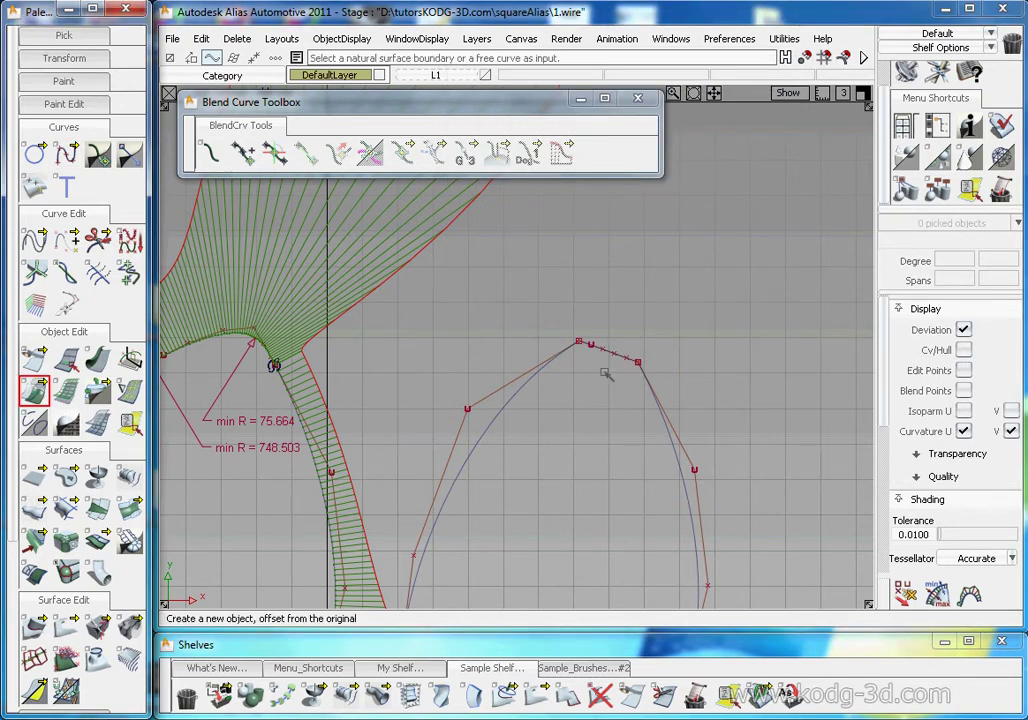
{"action": "double_click", "coordinate": [36, 391]}
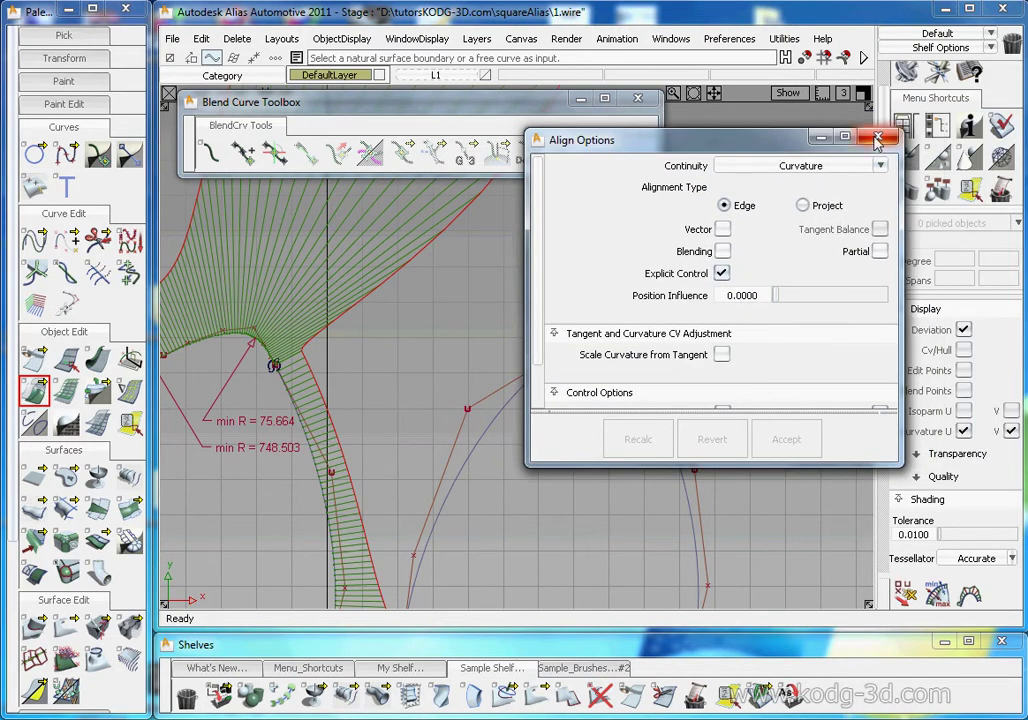
{"action": "left_click", "coordinate": [877, 137]}
{"action": "left_click", "coordinate": [592, 345]}
{"action": "left_click", "coordinate": [571, 348]}
{"action": "left_click", "coordinate": [622, 355]}
{"action": "left_click", "coordinate": [649, 380]}
{"action": "left_click_drag", "start_coordinate": [641, 408], "coordinate": [655, 316], "text": "ctrl+shift"}
{"action": "right_click_drag", "start_coordinate": [660, 368], "coordinate": [741, 321], "text": "alt+shift"}
{"action": "middle_click_drag", "start_coordinate": [741, 321], "coordinate": [607, 327], "text": "alt+shift"}
{"action": "right_click_drag", "start_coordinate": [607, 327], "coordinate": [654, 298], "text": "alt+shift"}
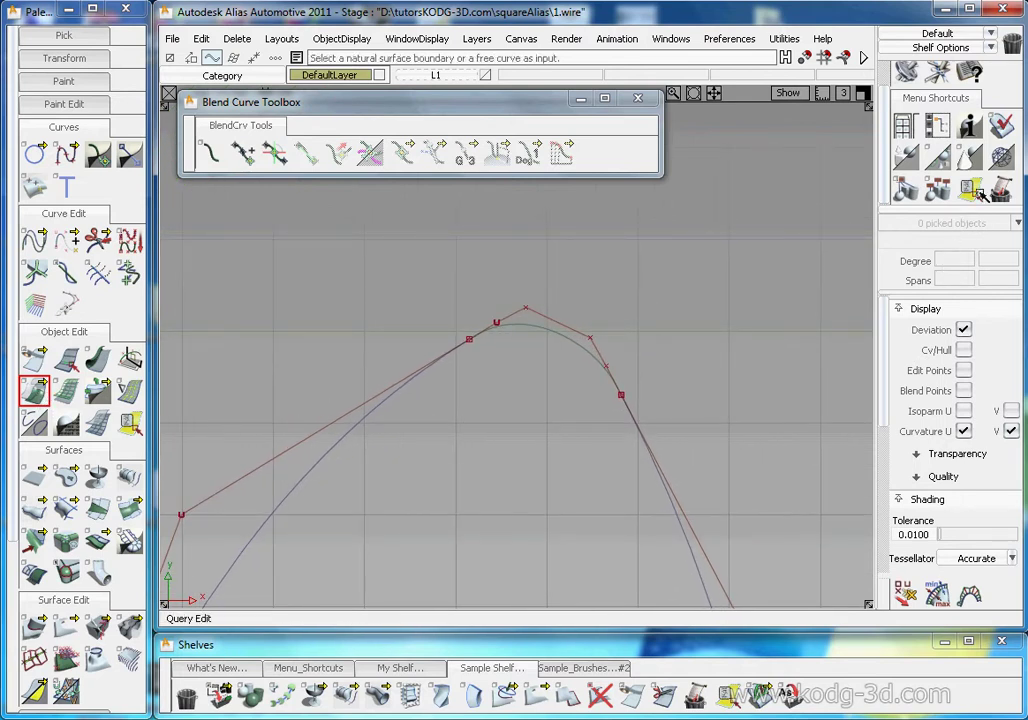
Edit the alignment at the connecting curve's right end, lengthening its tangent handle to a scale of about 5.08.
{"action": "left_click", "coordinate": [968, 188]}
{"action": "left_click", "coordinate": [598, 355]}
{"action": "left_click_drag", "start_coordinate": [612, 132], "coordinate": [549, 480]}
{"action": "left_click_drag", "start_coordinate": [588, 332], "coordinate": [577, 314]}
{"action": "left_click_drag", "start_coordinate": [603, 357], "coordinate": [517, 302]}
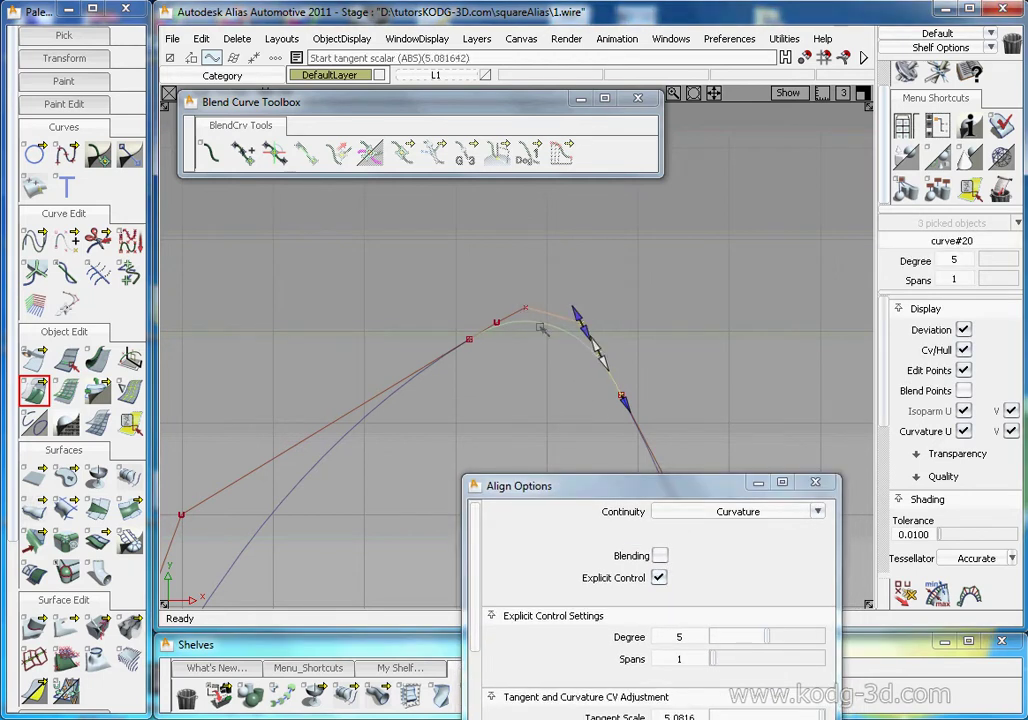
{"action": "left_click", "coordinate": [815, 482]}
Edit the alignment at the connecting curve's left end, extending its curvature handle to a scale of about 9.62.
{"action": "left_click", "coordinate": [969, 188]}
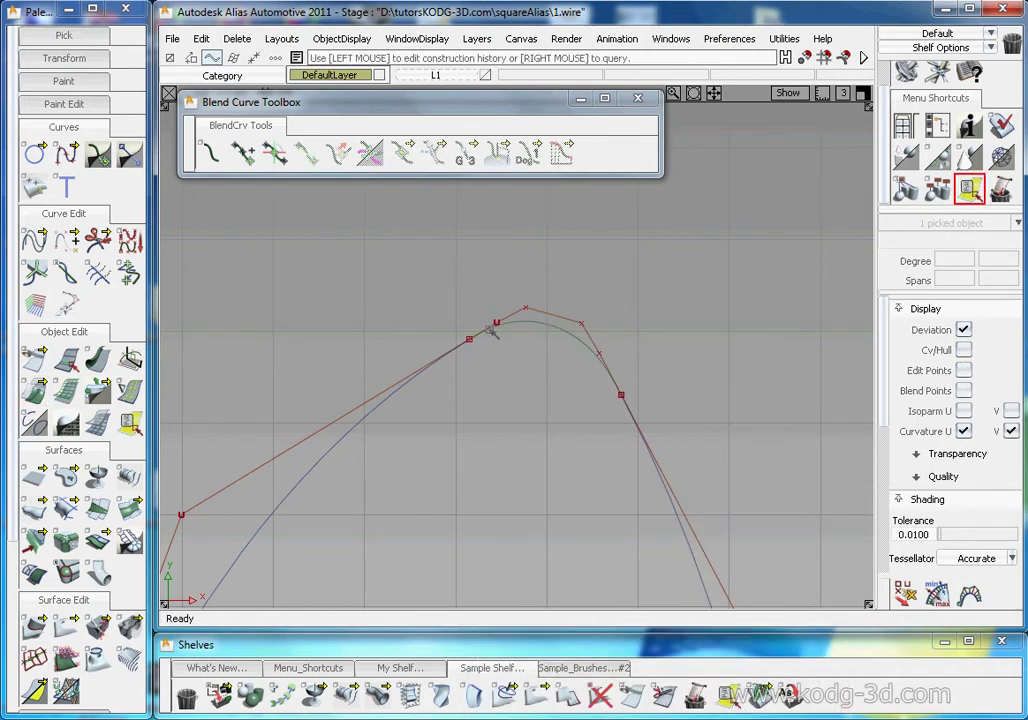
{"action": "left_click", "coordinate": [470, 339]}
{"action": "left_click_drag", "start_coordinate": [511, 318], "coordinate": [570, 304]}
{"action": "left_click", "coordinate": [614, 235]}
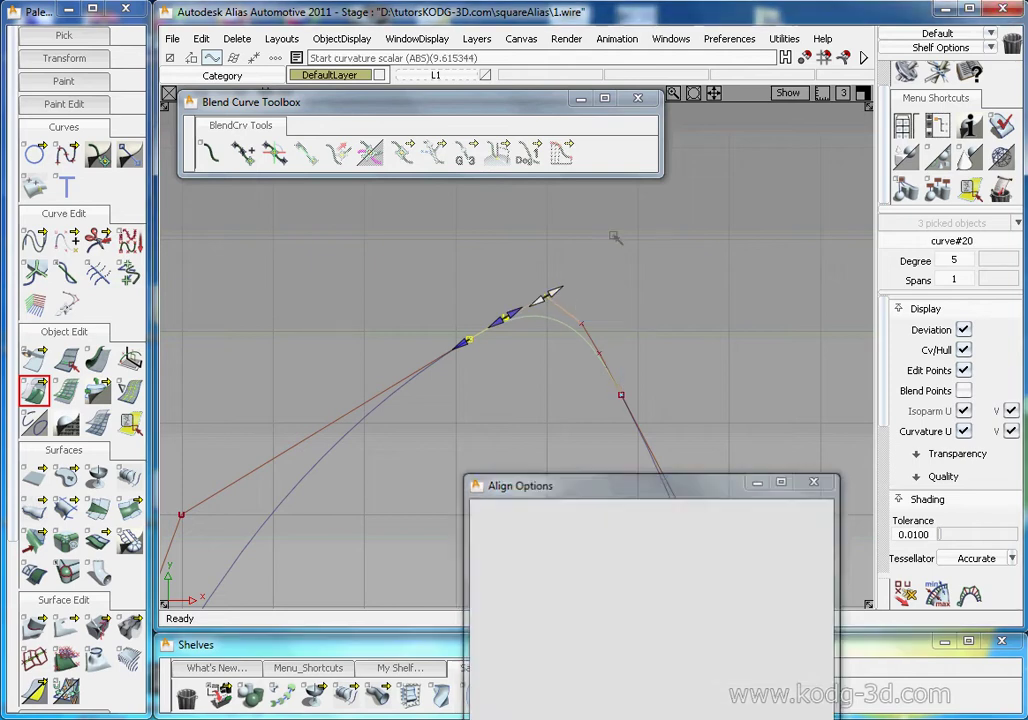
{"action": "left_click", "coordinate": [817, 481]}
{"action": "right_click_drag", "start_coordinate": [690, 404], "coordinate": [505, 472], "text": "alt+shift"}
{"action": "middle_click_drag", "start_coordinate": [523, 461], "coordinate": [669, 489], "text": "alt+shift"}
{"action": "middle_click_drag", "start_coordinate": [757, 434], "coordinate": [652, 451], "text": "alt+shift"}
{"action": "mouse_move", "coordinate": [653, 452]}
{"action": "right_mouse_down", "text": "alt+shift"}
{"action": "mouse_move", "coordinate": [725, 390]}
{"action": "mouse_move", "coordinate": [711, 351]}
{"action": "mouse_move", "coordinate": [716, 394]}
{"action": "mouse_move", "coordinate": [645, 378]}
{"action": "mouse_move", "coordinate": [660, 453]}
{"action": "right_mouse_up", "text": "alt+shift"}
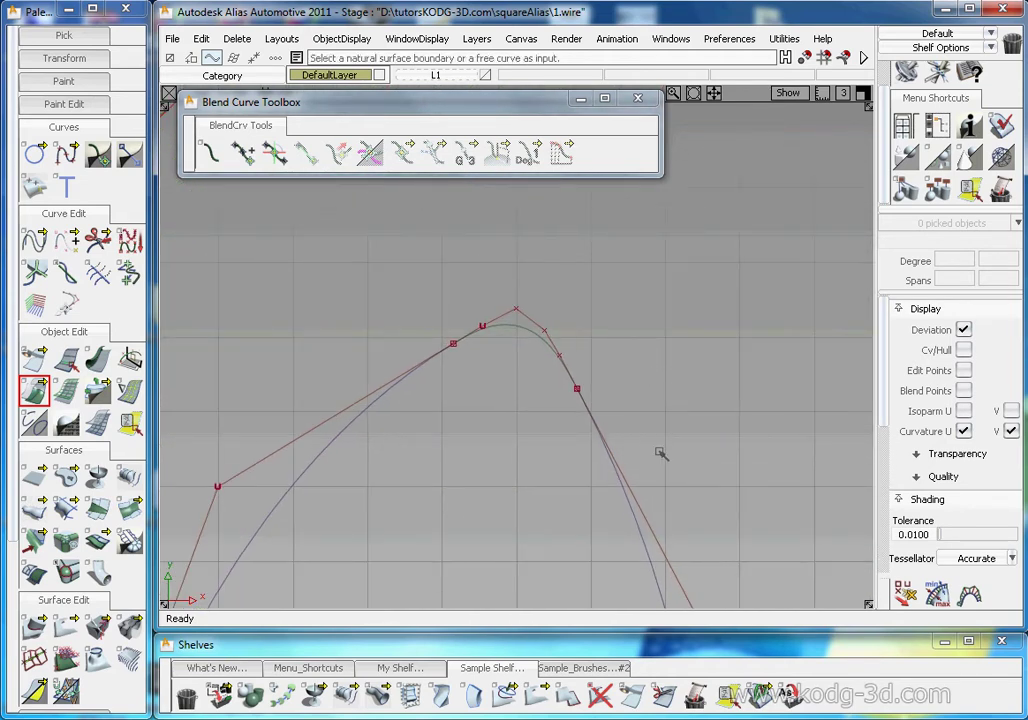
Move the right copied curve upward and slightly toward the left one so the aligned connecting curve updates.
{"action": "left_click_drag", "start_coordinate": [608, 428], "coordinate": [667, 477], "text": "ctrl+shift"}
{"action": "left_click_drag", "start_coordinate": [587, 453], "coordinate": [652, 496]}
{"action": "middle_click_drag", "start_coordinate": [695, 530], "coordinate": [730, 489], "text": "ctrl+shift"}
{"action": "right_click_drag", "start_coordinate": [730, 488], "coordinate": [729, 463]}
{"action": "left_click_drag", "start_coordinate": [729, 465], "coordinate": [728, 429]}
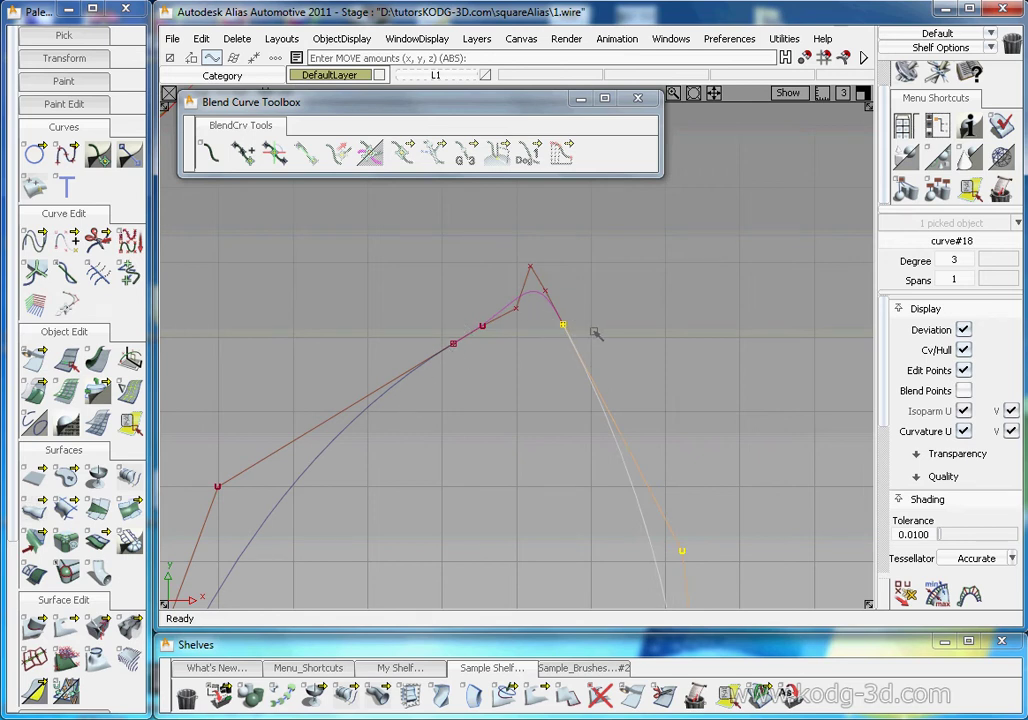
Select the aligned connecting curve and both copied curves, and display their curvature combs.
{"action": "right_click_drag", "start_coordinate": [490, 330], "coordinate": [562, 318], "text": "alt+shift"}
{"action": "middle_click_drag", "start_coordinate": [562, 318], "coordinate": [582, 375], "text": "alt+shift"}
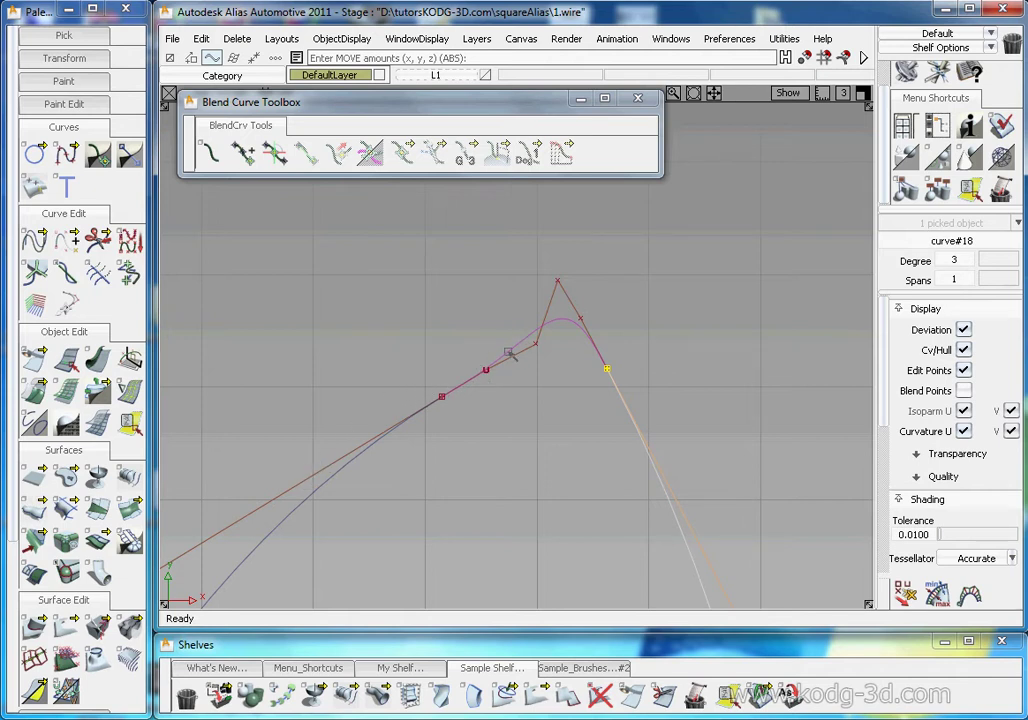
{"action": "middle_click_drag", "start_coordinate": [563, 370], "coordinate": [604, 378], "text": "alt+shift"}
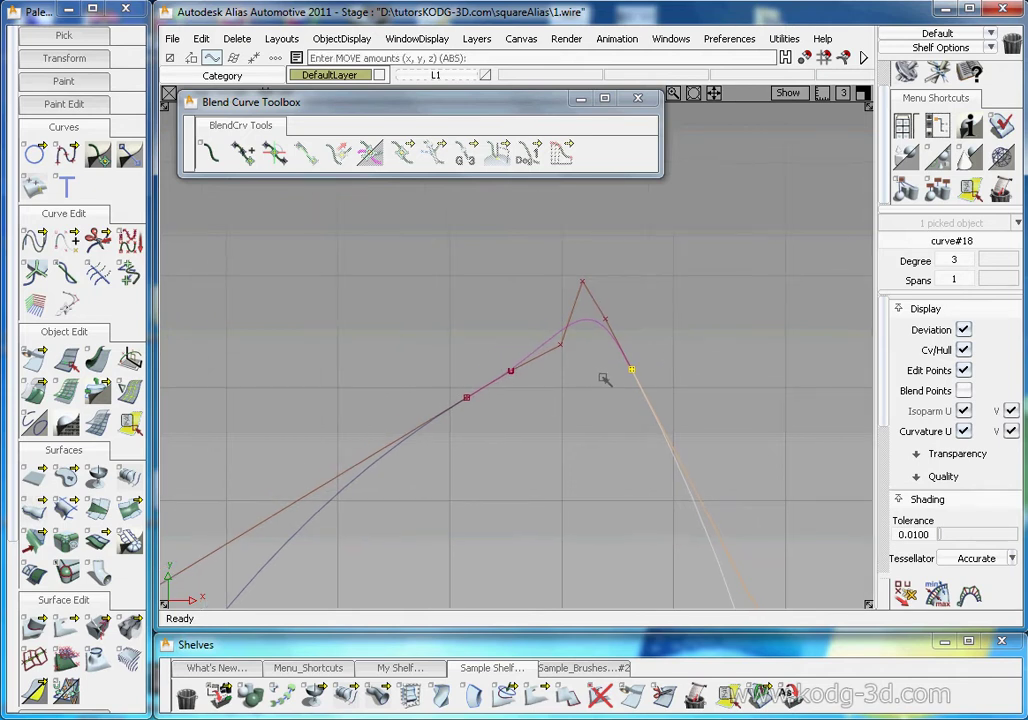
{"action": "left_click_drag", "start_coordinate": [676, 335], "coordinate": [686, 268], "text": "ctrl+shift"}
{"action": "left_click_drag", "start_coordinate": [686, 268], "coordinate": [696, 342], "text": "ctrl+shift"}
{"action": "left_click_drag", "start_coordinate": [698, 338], "coordinate": [406, 505]}
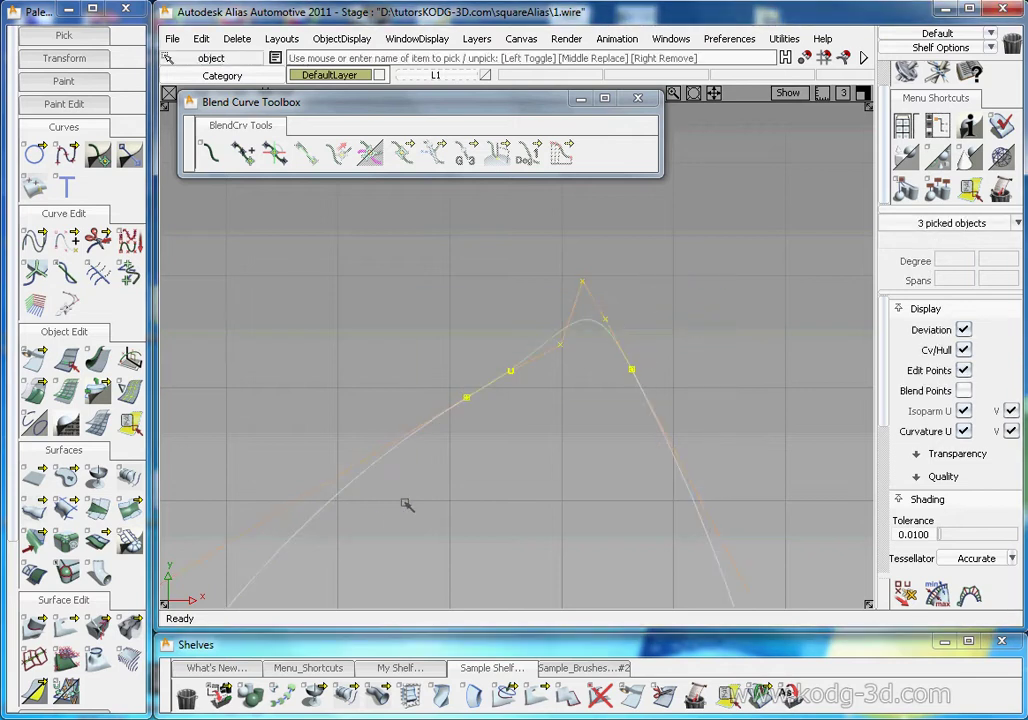
{"action": "left_click", "coordinate": [968, 594]}
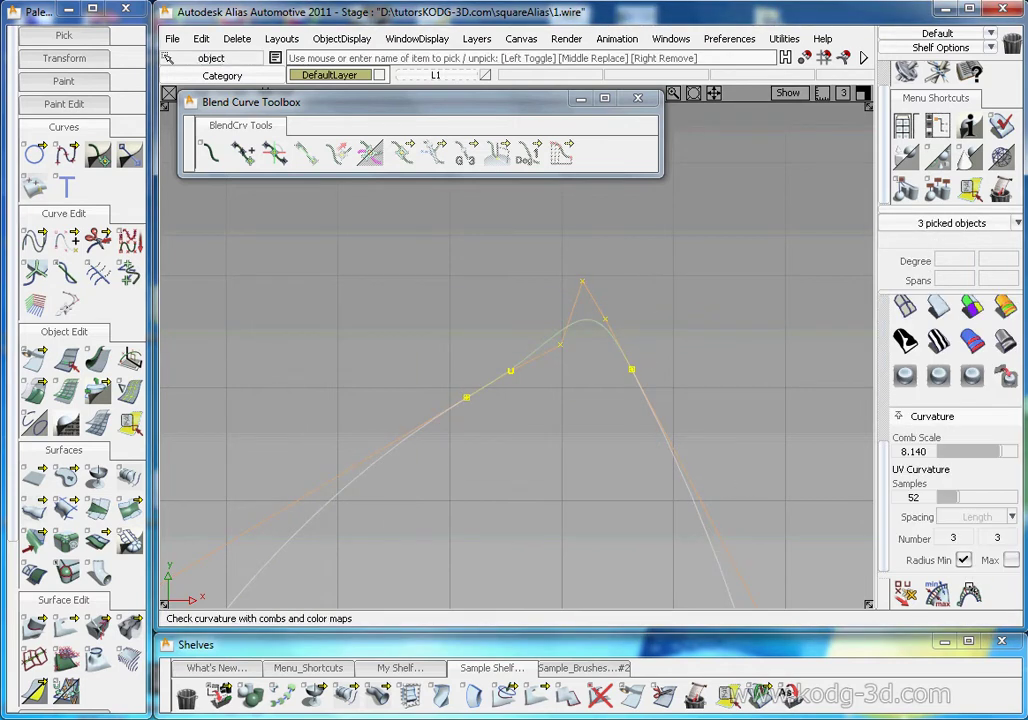
{"action": "scroll", "coordinate": [961, 372], "scroll_direction": "up", "scroll_amount": 7}
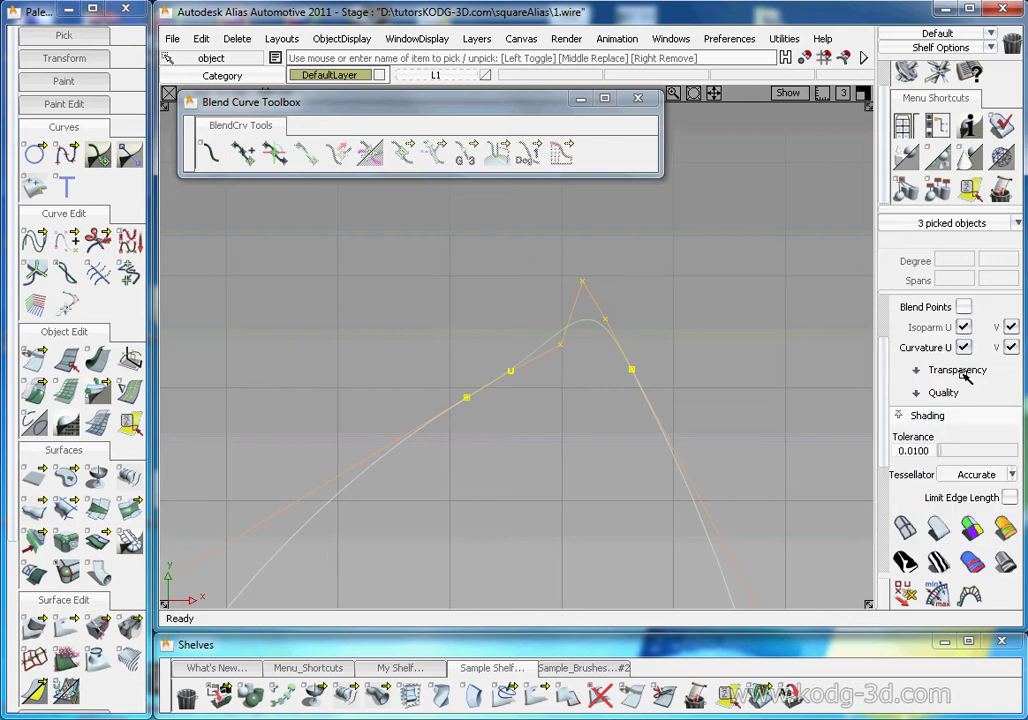
{"action": "left_click", "coordinate": [964, 346]}
{"action": "right_click_drag", "start_coordinate": [582, 355], "coordinate": [542, 424], "text": "alt+shift"}
{"action": "middle_click_drag", "start_coordinate": [542, 424], "coordinate": [568, 446], "text": "alt+shift"}
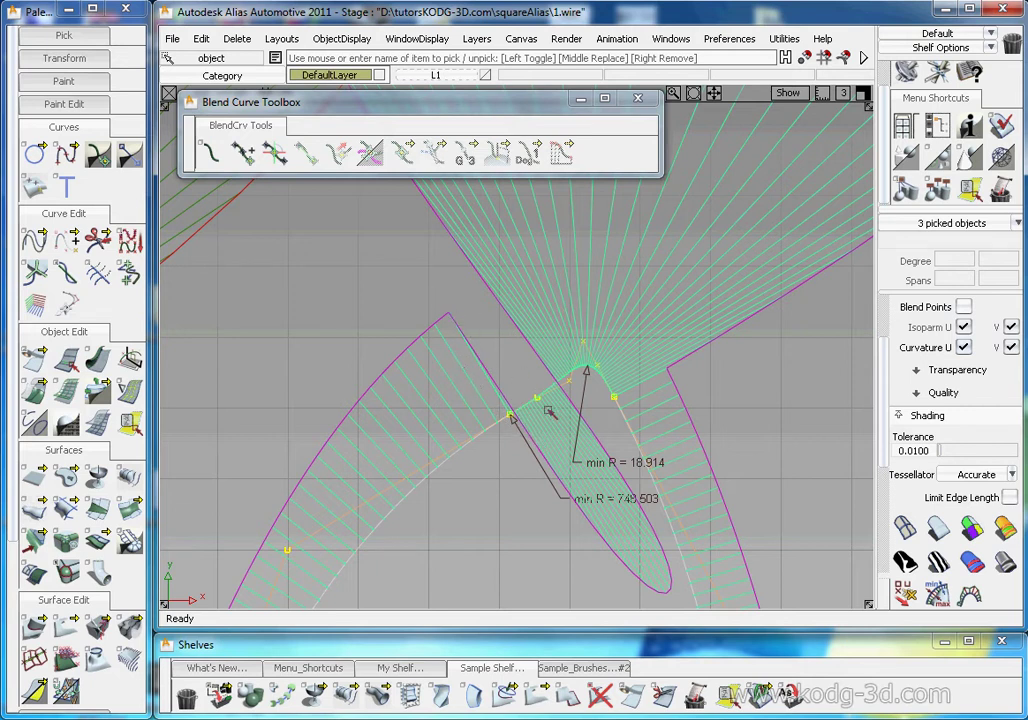
Select only the right copied curve and move it slightly away from the left copy.
{"action": "left_click", "coordinate": [725, 390]}
{"action": "left_click", "coordinate": [686, 543]}
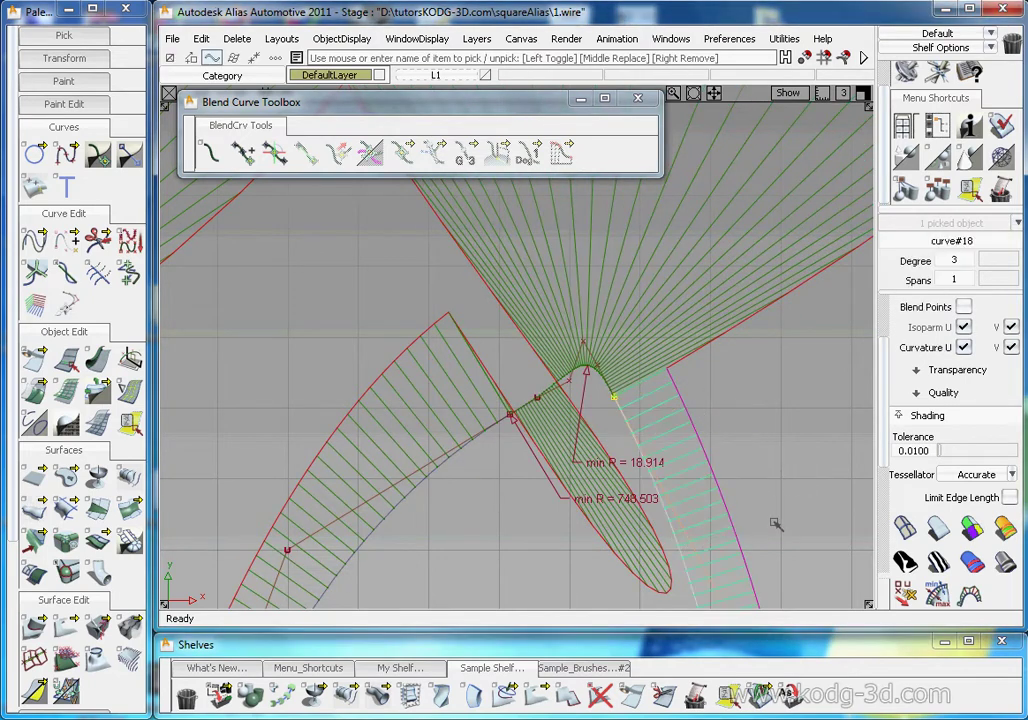
{"action": "right_click_drag", "start_coordinate": [775, 524], "coordinate": [769, 432], "text": "ctrl+shift"}
{"action": "left_click_drag", "start_coordinate": [769, 432], "coordinate": [782, 452]}
Compare the curvature combs of the aligned edit point curve with those of the original G3 blend curve.
{"action": "right_click_drag", "start_coordinate": [588, 431], "coordinate": [652, 405], "text": "alt+shift"}
{"action": "middle_click_drag", "start_coordinate": [600, 425], "coordinate": [541, 360], "text": "alt+shift"}
{"action": "right_click_drag", "start_coordinate": [453, 388], "coordinate": [475, 383], "text": "alt+shift"}
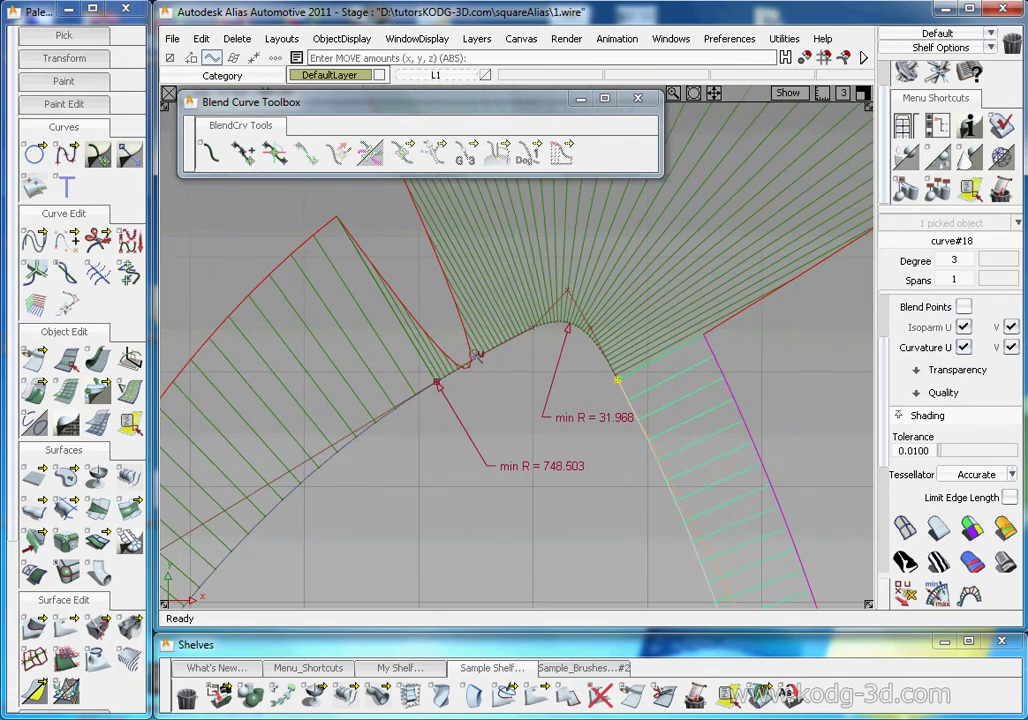
{"action": "mouse_move", "coordinate": [716, 363]}
{"action": "right_mouse_down", "text": "alt+shift"}
{"action": "mouse_move", "coordinate": [654, 402]}
{"action": "mouse_move", "coordinate": [703, 369]}
{"action": "right_mouse_up", "text": "alt+shift"}
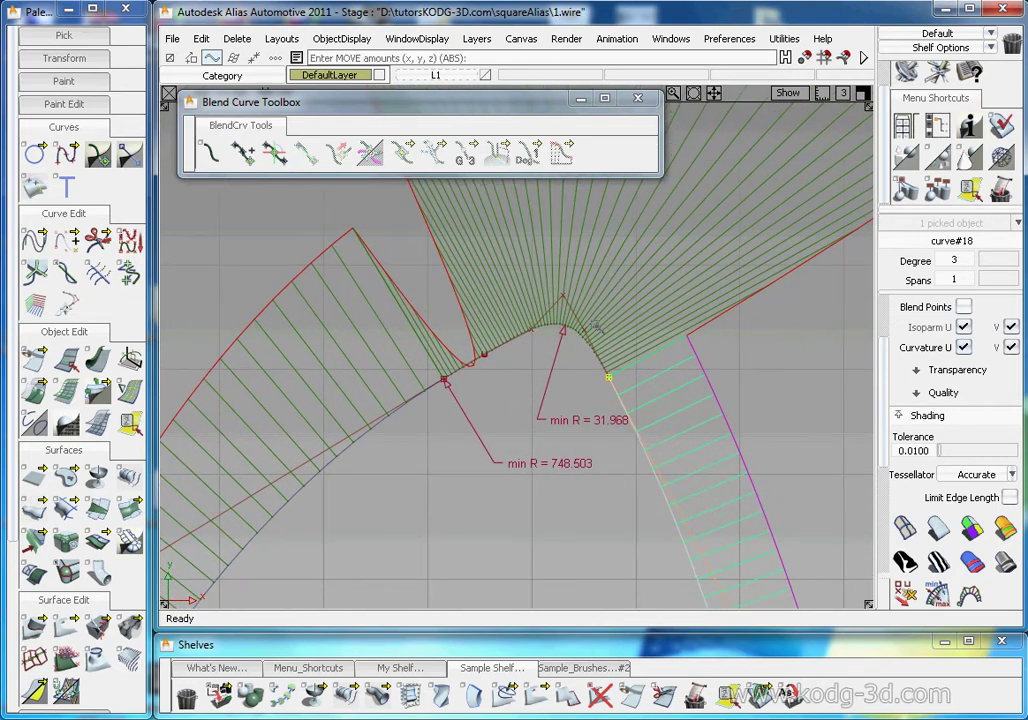
{"action": "middle_click_drag", "start_coordinate": [673, 345], "coordinate": [698, 357], "text": "alt+shift"}
{"action": "right_click_drag", "start_coordinate": [698, 357], "coordinate": [528, 437], "text": "alt+shift"}
{"action": "left_click_drag", "start_coordinate": [527, 437], "coordinate": [542, 390], "text": "alt+shift"}
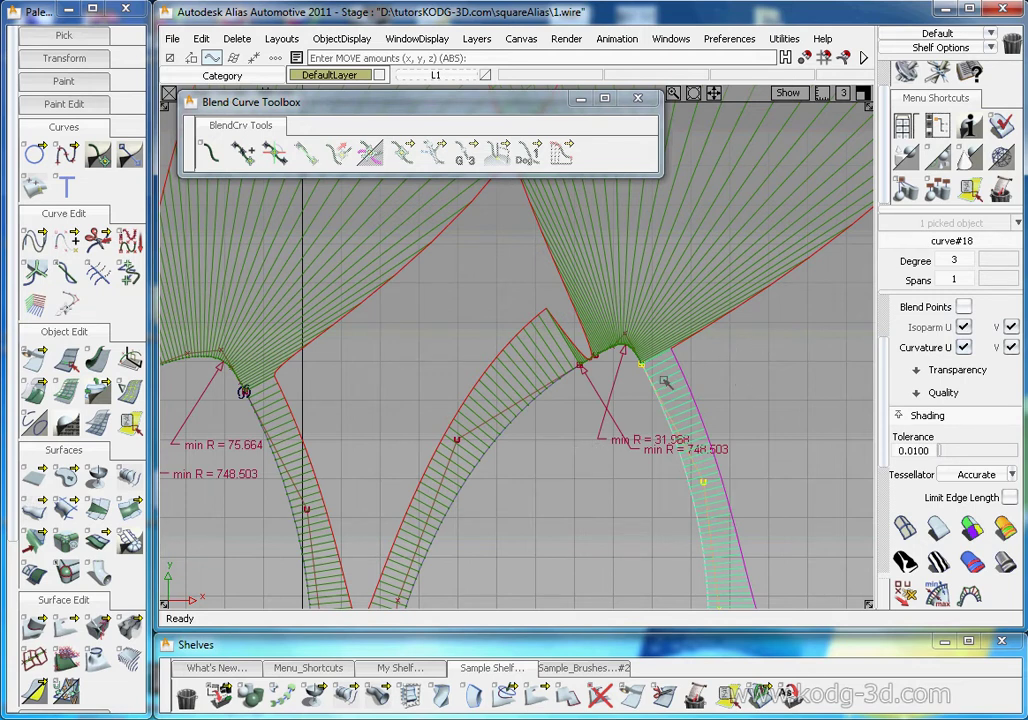
{"action": "left_click_drag", "start_coordinate": [665, 382], "coordinate": [662, 411]}
{"action": "middle_click_drag", "start_coordinate": [512, 408], "coordinate": [812, 366], "text": "alt+shift"}
{"action": "middle_click_drag", "start_coordinate": [578, 406], "coordinate": [605, 397], "text": "alt+shift"}
{"action": "right_click_drag", "start_coordinate": [605, 397], "coordinate": [668, 363], "text": "alt+shift"}
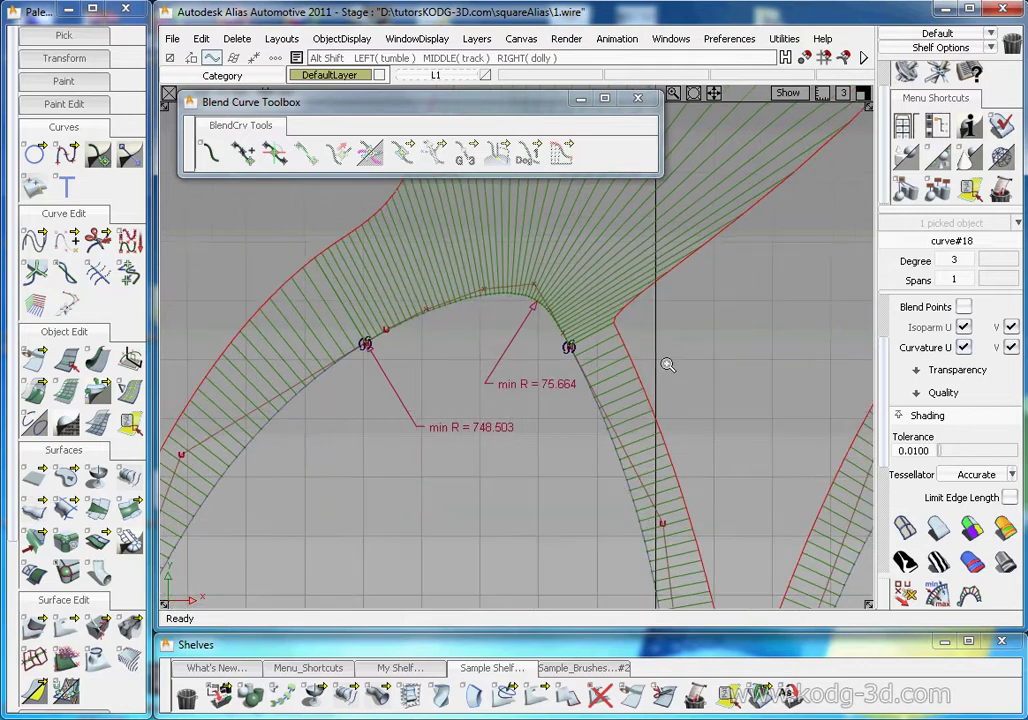
Select the right copied curve of the G3 blend test and move it up and closer to the left copy.
{"action": "middle_click_drag", "start_coordinate": [668, 363], "coordinate": [640, 378], "text": "alt+shift"}
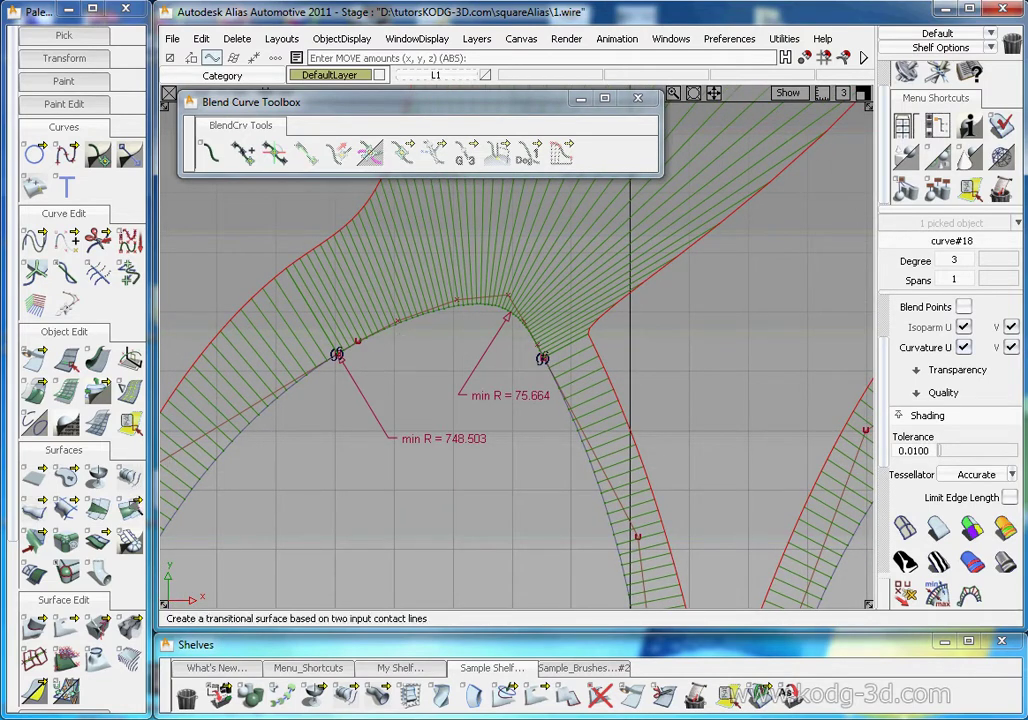
{"action": "left_click", "coordinate": [612, 458]}
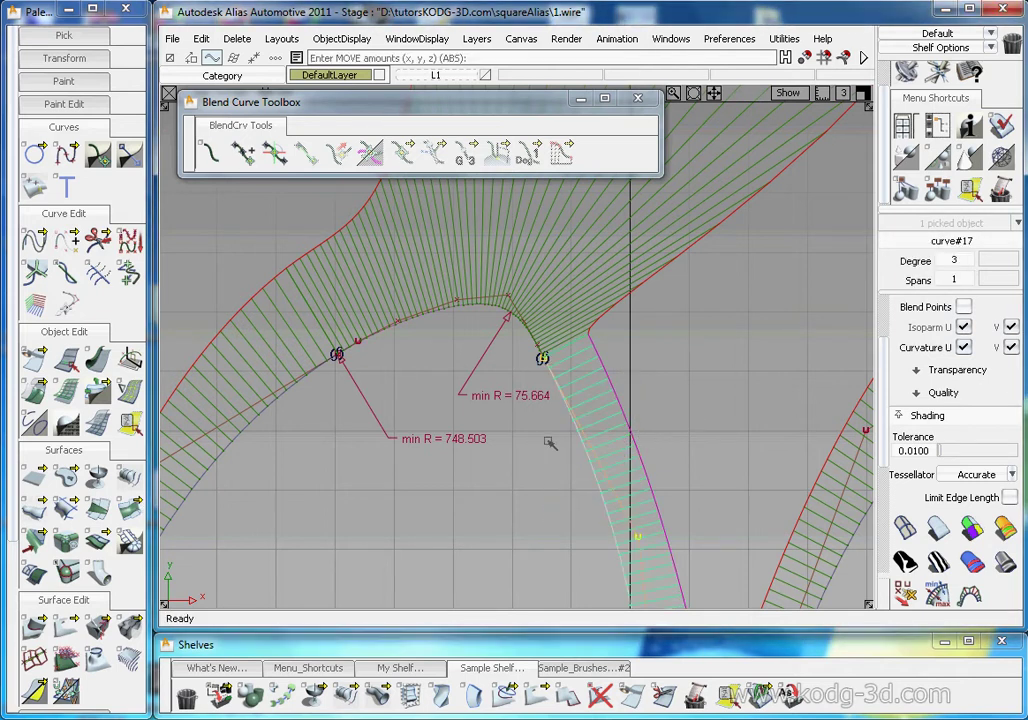
{"action": "left_click_drag", "start_coordinate": [531, 455], "coordinate": [469, 422]}
{"action": "right_click_drag", "start_coordinate": [475, 379], "coordinate": [556, 330], "text": "alt+shift"}
{"action": "middle_click_drag", "start_coordinate": [564, 339], "coordinate": [758, 443], "text": "alt+shift"}
{"action": "right_click_drag", "start_coordinate": [582, 432], "coordinate": [651, 428], "text": "alt+shift"}
{"action": "middle_click_drag", "start_coordinate": [652, 427], "coordinate": [668, 405], "text": "alt+shift"}
{"action": "right_click_drag", "start_coordinate": [711, 406], "coordinate": [599, 437], "text": "alt+shift"}
{"action": "middle_click_drag", "start_coordinate": [598, 437], "coordinate": [531, 512], "text": "alt+shift"}
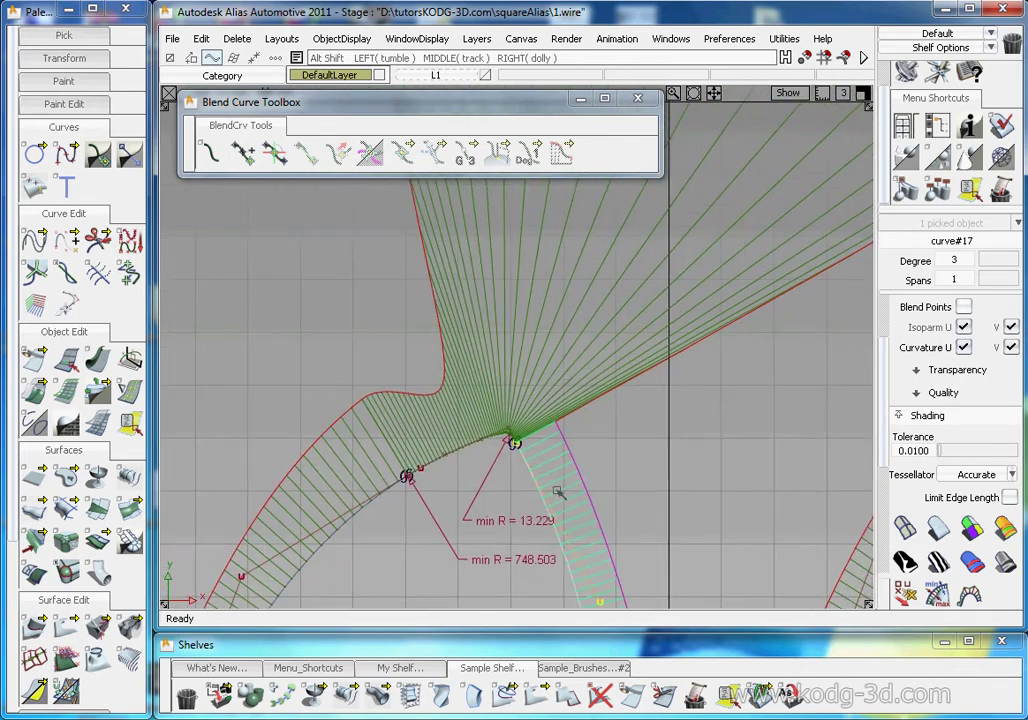
Move the right copied curve down and away from the left copy to test the G3 blend's curvature comb.
{"action": "right_click_drag", "start_coordinate": [721, 409], "coordinate": [690, 350], "text": "alt+shift"}
{"action": "middle_click_drag", "start_coordinate": [570, 484], "coordinate": [601, 302], "text": "alt+shift"}
{"action": "left_click_drag", "start_coordinate": [571, 408], "coordinate": [711, 561]}
{"action": "right_click_drag", "start_coordinate": [748, 430], "coordinate": [663, 452], "text": "alt+shift"}
{"action": "middle_click_drag", "start_coordinate": [663, 452], "coordinate": [587, 423], "text": "alt+shift"}
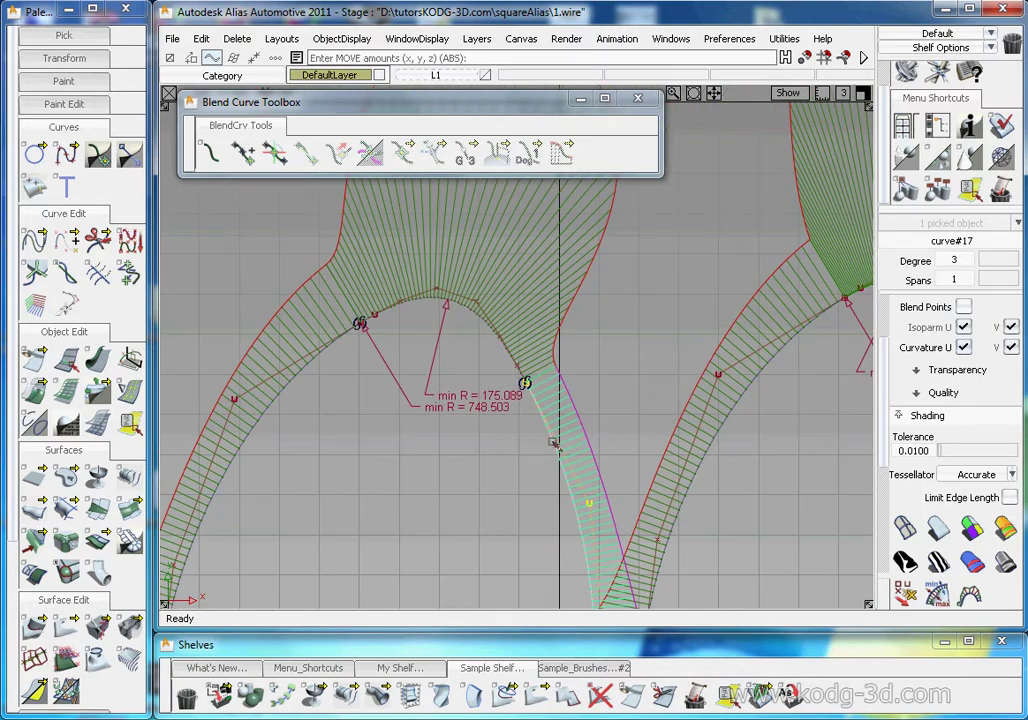
Shift the right copied curve up, outward and back down beside the left copy to test how the G3 blend adapts.
{"action": "left_click_drag", "start_coordinate": [548, 441], "coordinate": [546, 390]}
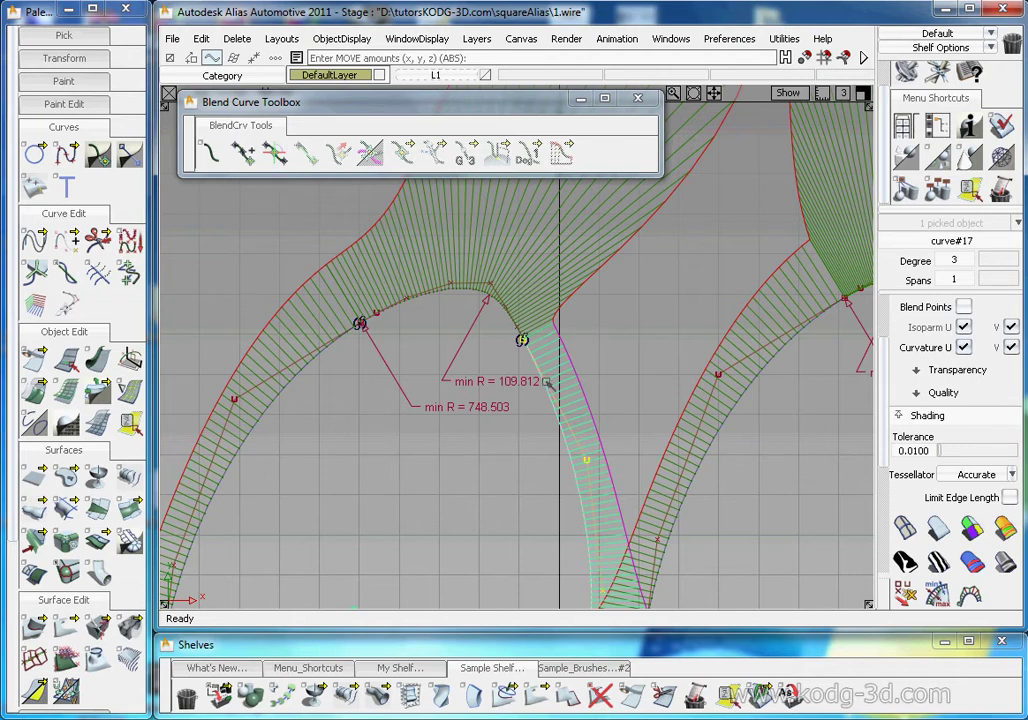
{"action": "left_click_drag", "start_coordinate": [547, 383], "coordinate": [610, 369]}
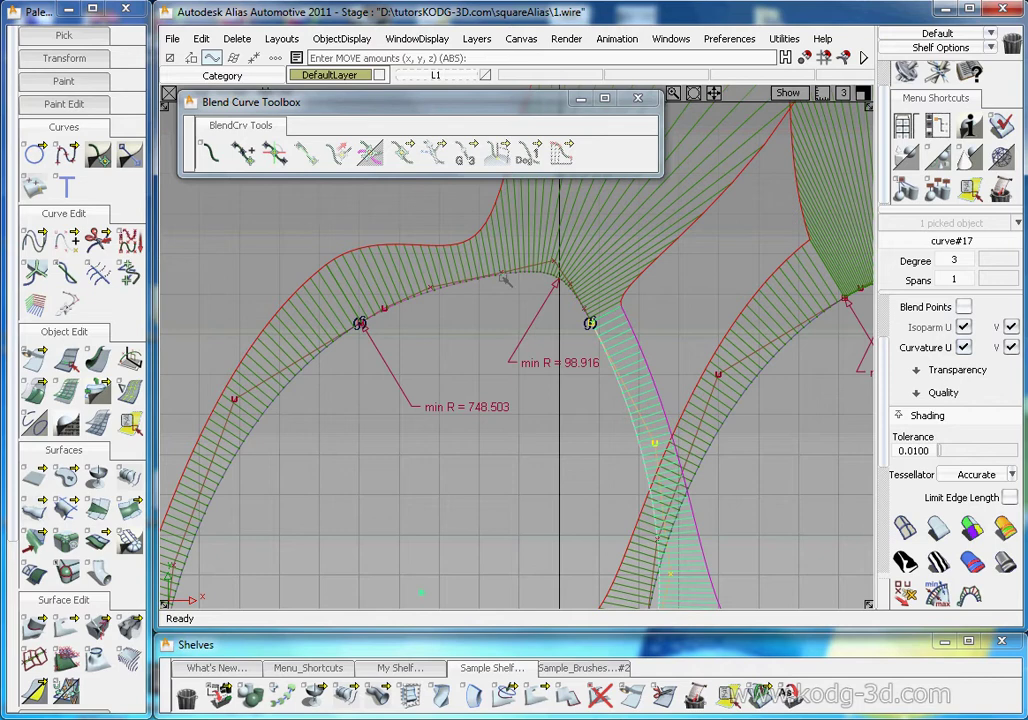
{"action": "left_click_drag", "start_coordinate": [617, 398], "coordinate": [508, 458]}
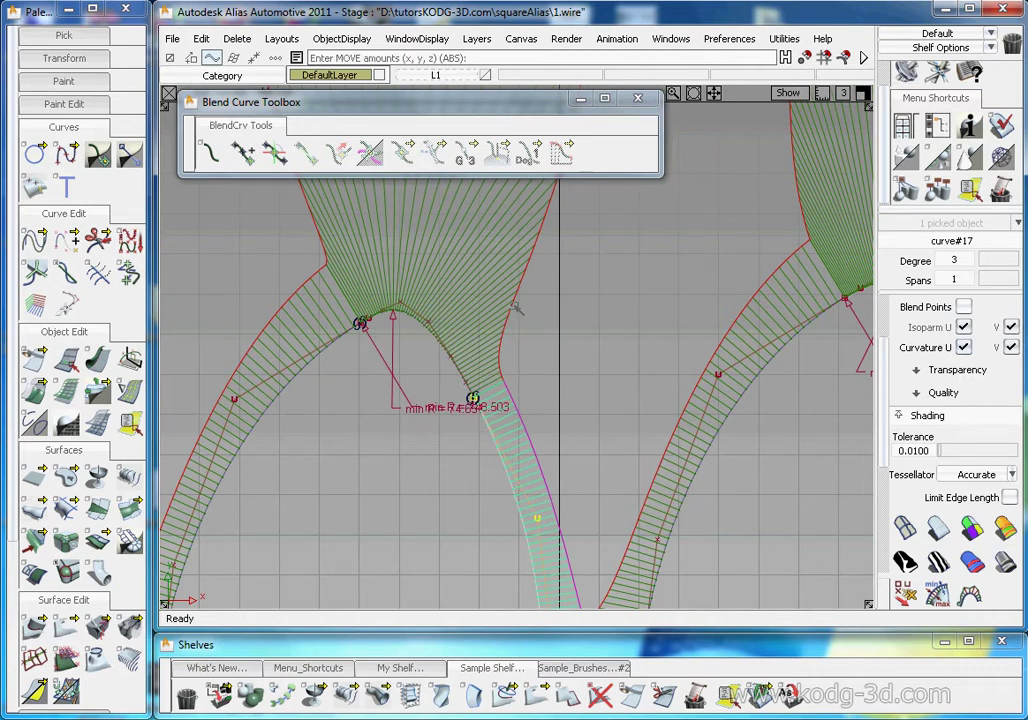
{"action": "left_click_drag", "start_coordinate": [484, 421], "coordinate": [518, 412]}
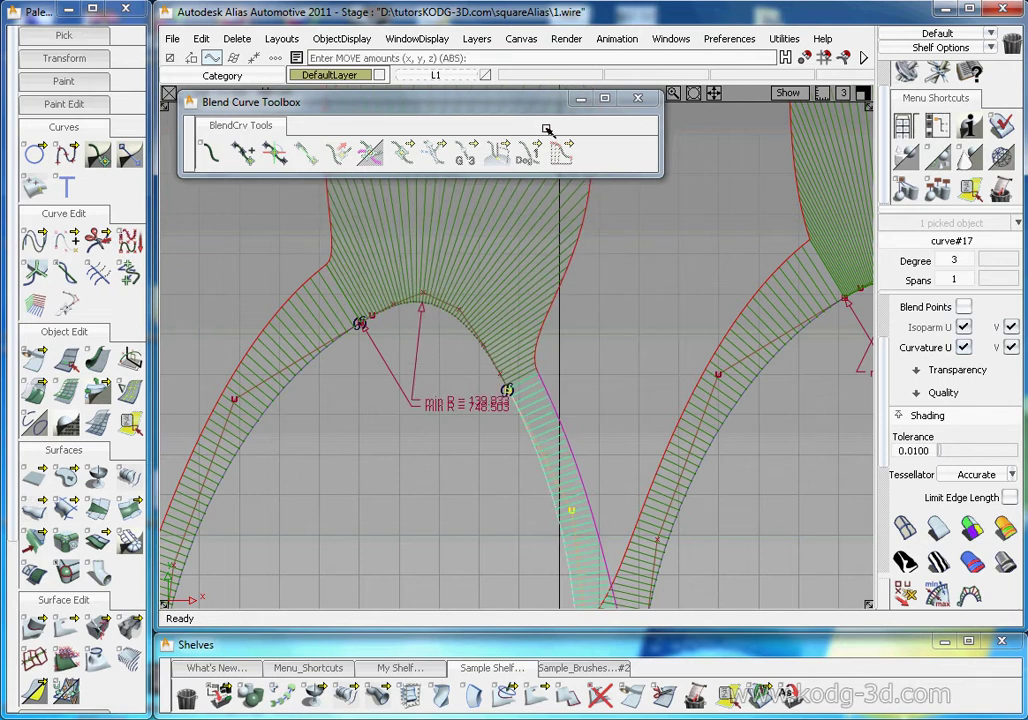
Change the continuity of both end constraints of the test blend curve to G2.
{"action": "left_click", "coordinate": [273, 152]}
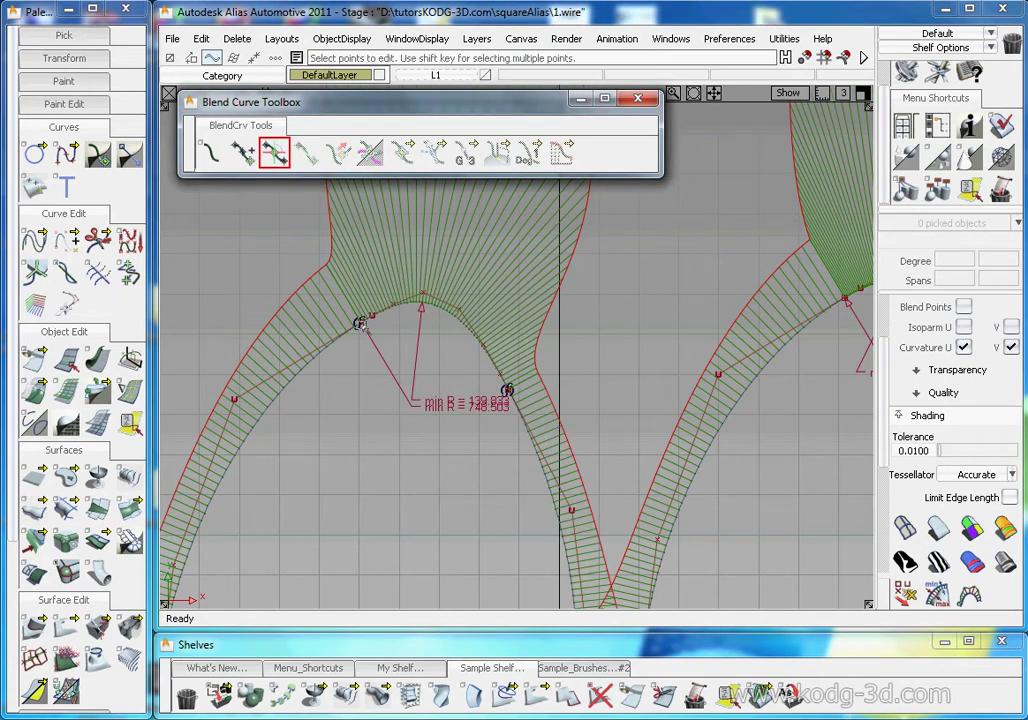
{"action": "left_click", "coordinate": [360, 324]}
{"action": "left_click_drag", "start_coordinate": [466, 152], "coordinate": [563, 155]}
{"action": "left_click", "coordinate": [507, 388]}
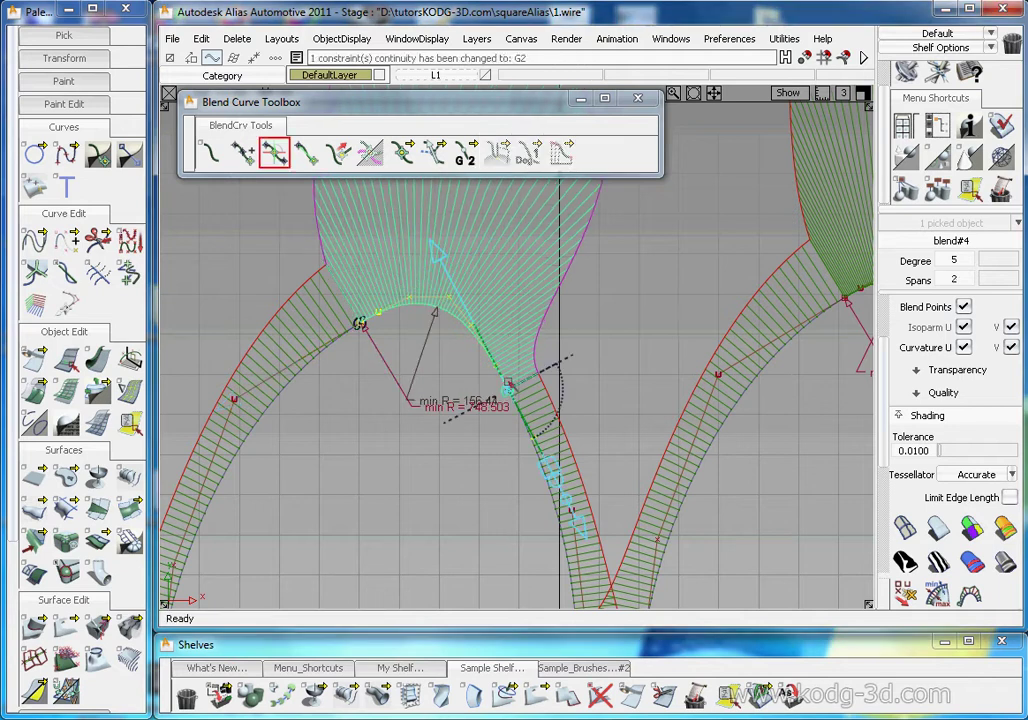
{"action": "left_click", "coordinate": [467, 155]}
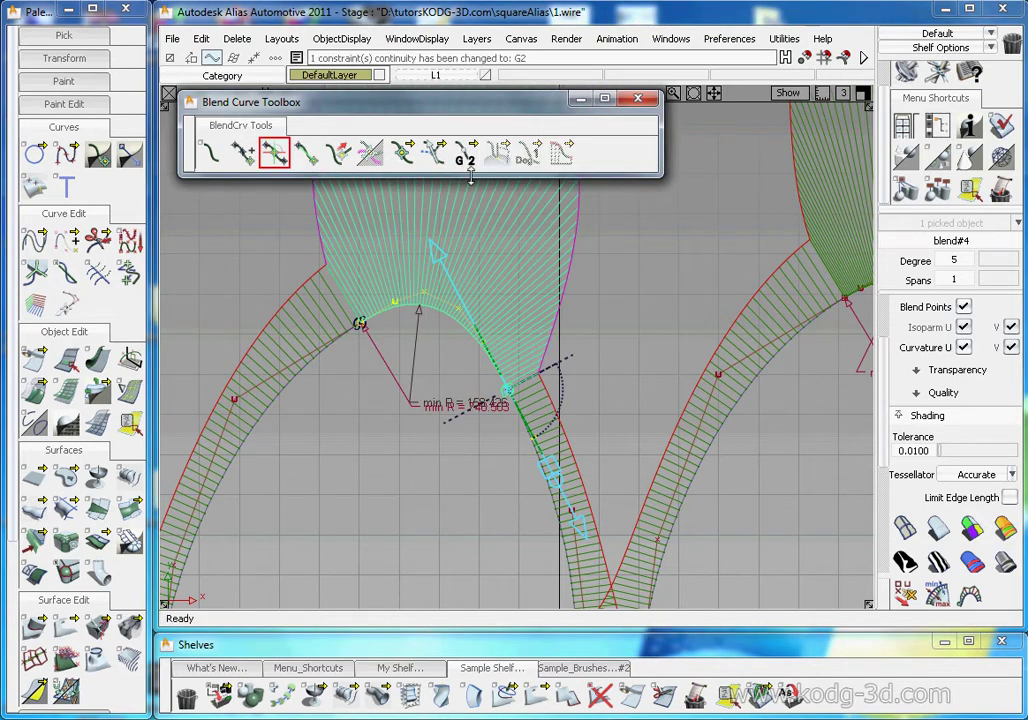
Pick the right copied curve and move it up and toward the left copy to test the G2 blend.
{"action": "left_click_drag", "start_coordinate": [546, 466], "coordinate": [537, 383], "text": "ctrl+shift"}
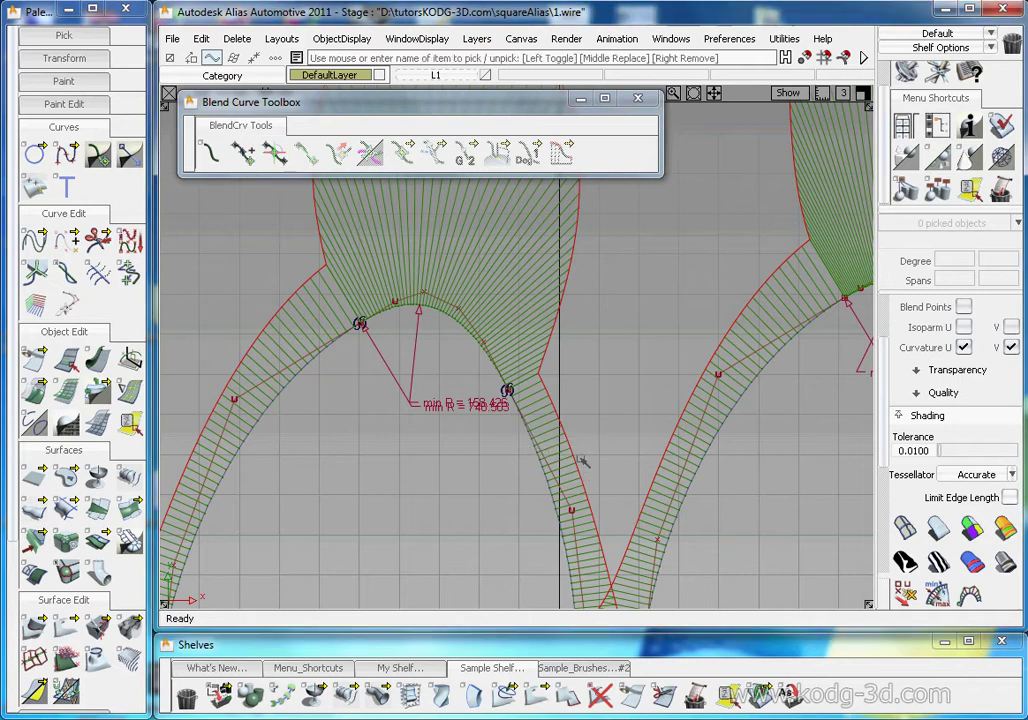
{"action": "left_click_drag", "start_coordinate": [580, 459], "coordinate": [519, 495]}
{"action": "middle_click_drag", "start_coordinate": [564, 498], "coordinate": [577, 354], "text": "ctrl+shift"}
{"action": "left_click_drag", "start_coordinate": [580, 357], "coordinate": [535, 312]}
{"action": "left_click_drag", "start_coordinate": [470, 459], "coordinate": [497, 360], "text": "ctrl+shift"}
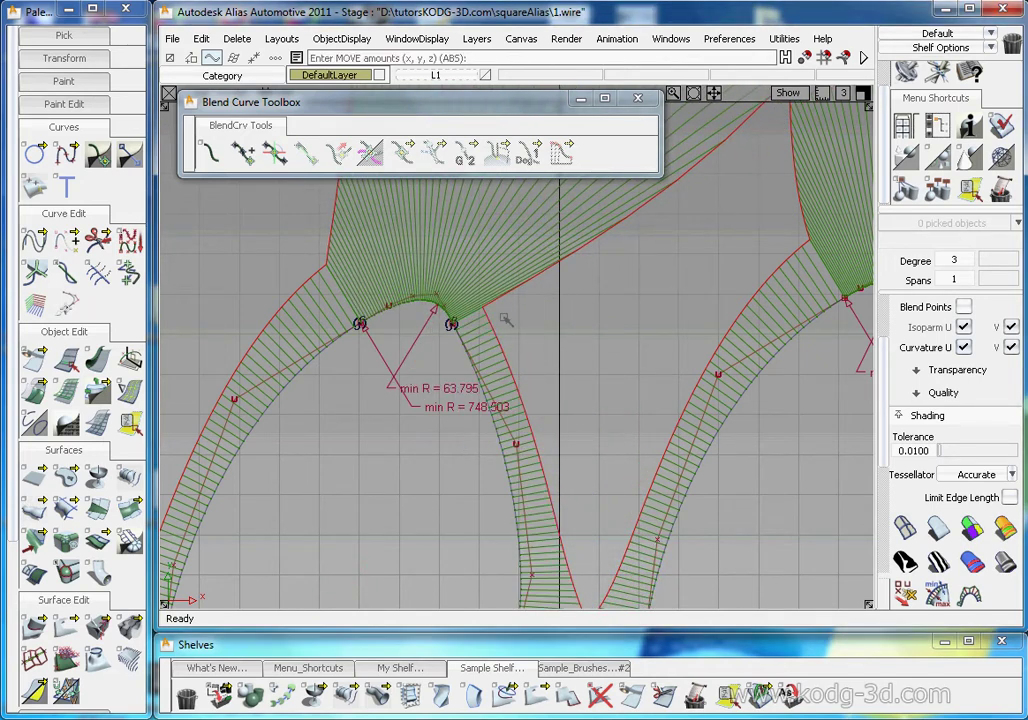
Delete all the test curves with their connecting curves, and bring the hidden cushion patches and blend curves back into view.
{"action": "middle_click_drag", "start_coordinate": [615, 335], "coordinate": [558, 381], "text": "alt+shift"}
{"action": "right_click_drag", "start_coordinate": [558, 381], "coordinate": [517, 427], "text": "alt+shift"}
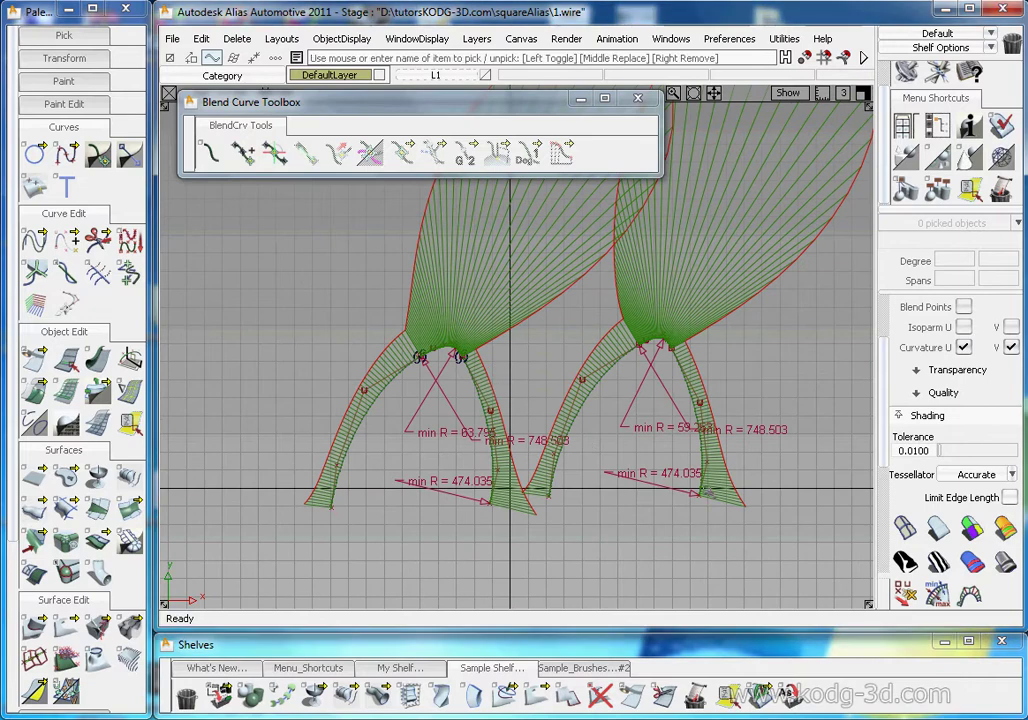
{"action": "left_click_drag", "start_coordinate": [697, 500], "coordinate": [237, 267]}
{"action": "key", "text": "Delete"}
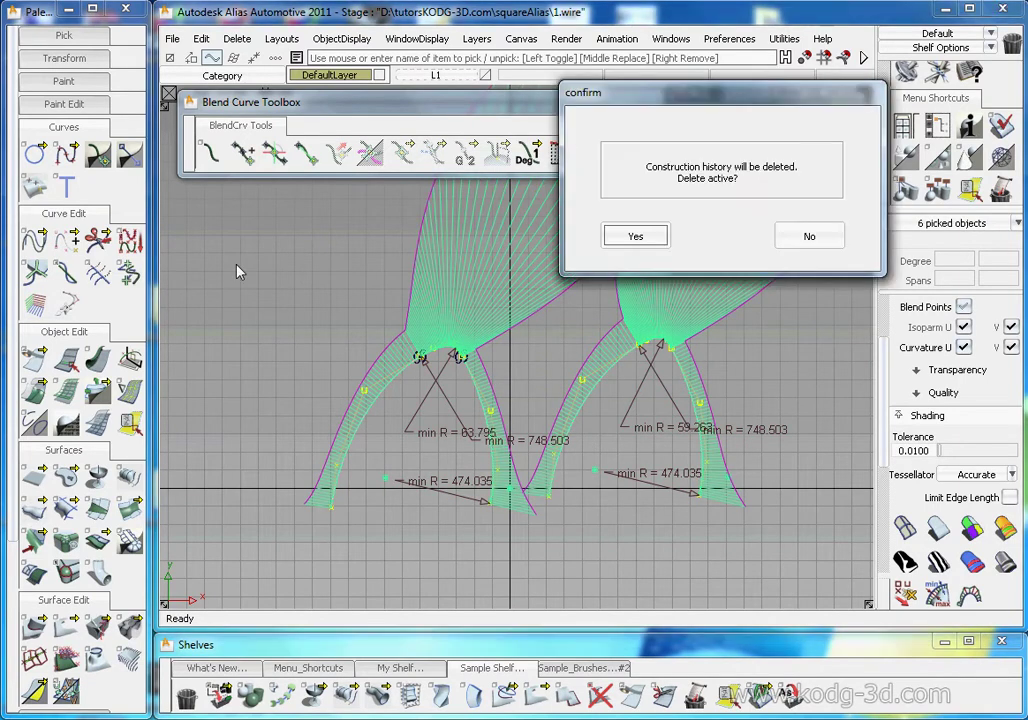
{"action": "key", "text": "Return"}
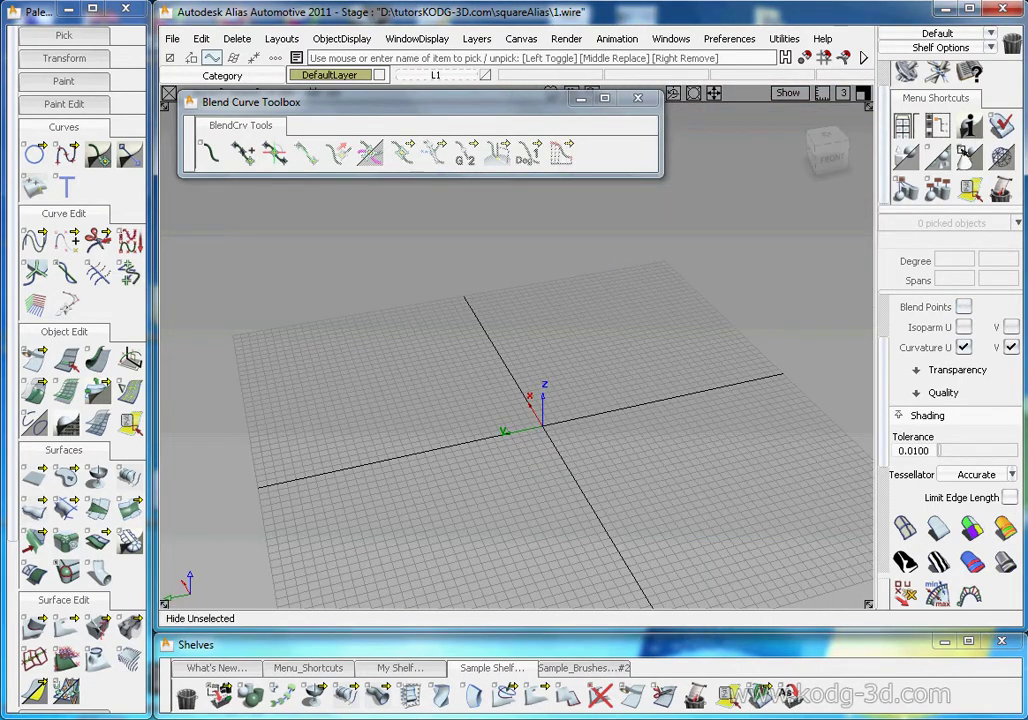
{"action": "key", "text": "ctrl+z"}
Create a square surface bounded by the two blend curves, the top patch's edge and the side wall's upper edge.
{"action": "left_click_drag", "start_coordinate": [571, 406], "coordinate": [548, 335], "text": "alt+shift"}
{"action": "right_click_drag", "start_coordinate": [548, 335], "coordinate": [634, 353], "text": "alt+shift"}
{"action": "left_click_drag", "start_coordinate": [634, 353], "coordinate": [540, 377], "text": "alt+shift"}
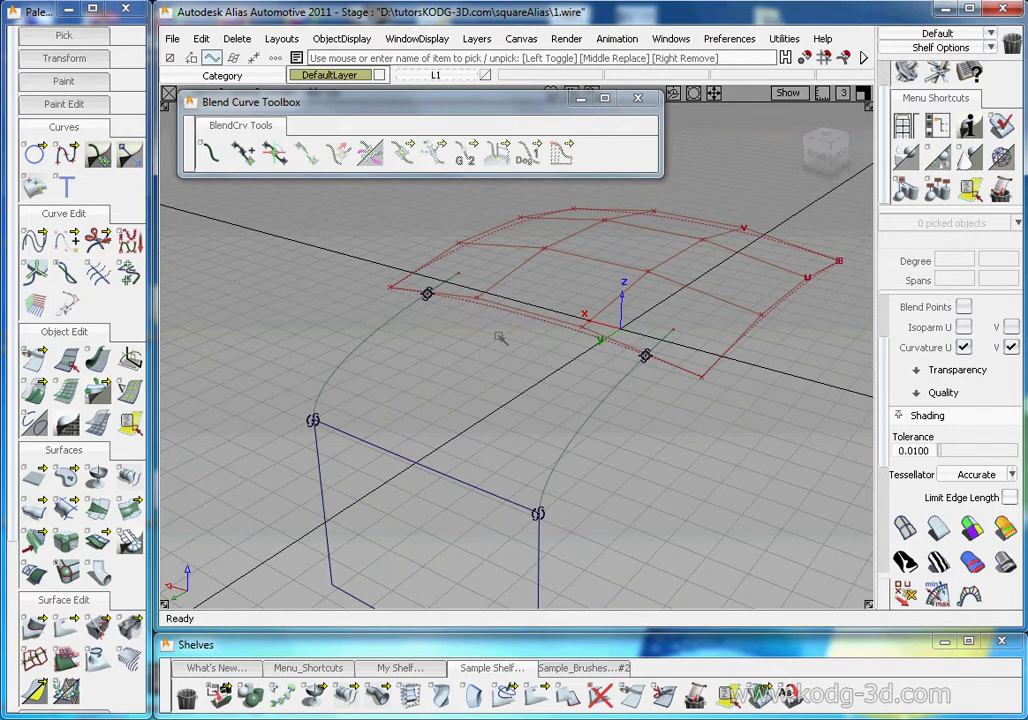
{"action": "left_click", "coordinate": [66, 508]}
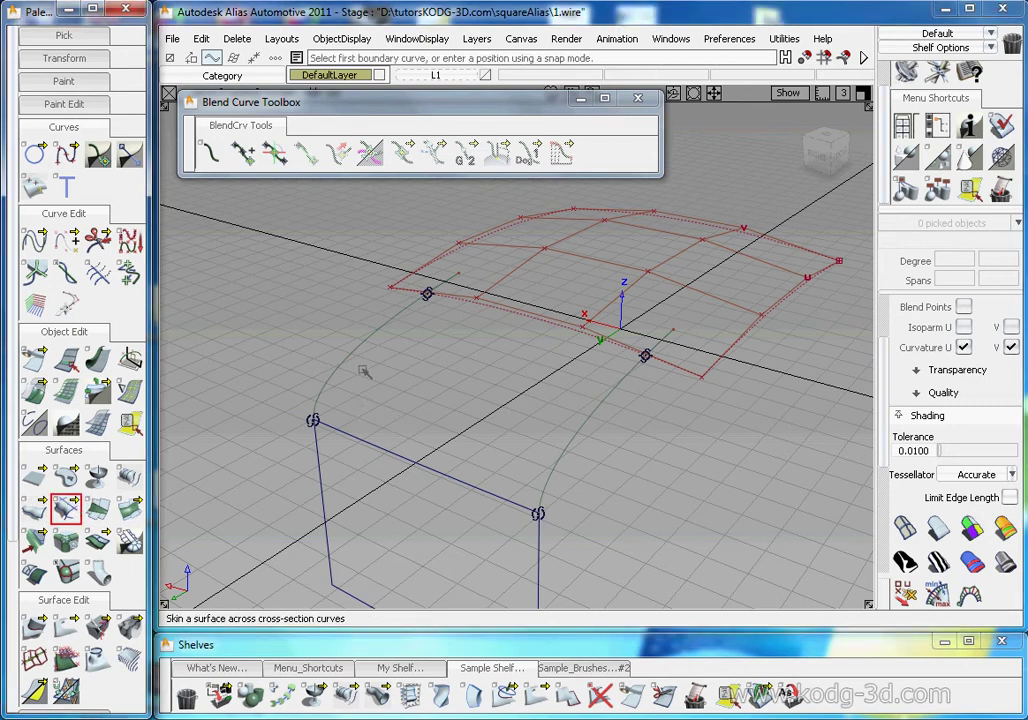
{"action": "left_click_drag", "start_coordinate": [361, 369], "coordinate": [327, 353]}
{"action": "left_click_drag", "start_coordinate": [556, 341], "coordinate": [578, 320]}
{"action": "left_click_drag", "start_coordinate": [606, 422], "coordinate": [552, 427]}
{"action": "left_click_drag", "start_coordinate": [466, 452], "coordinate": [397, 495]}
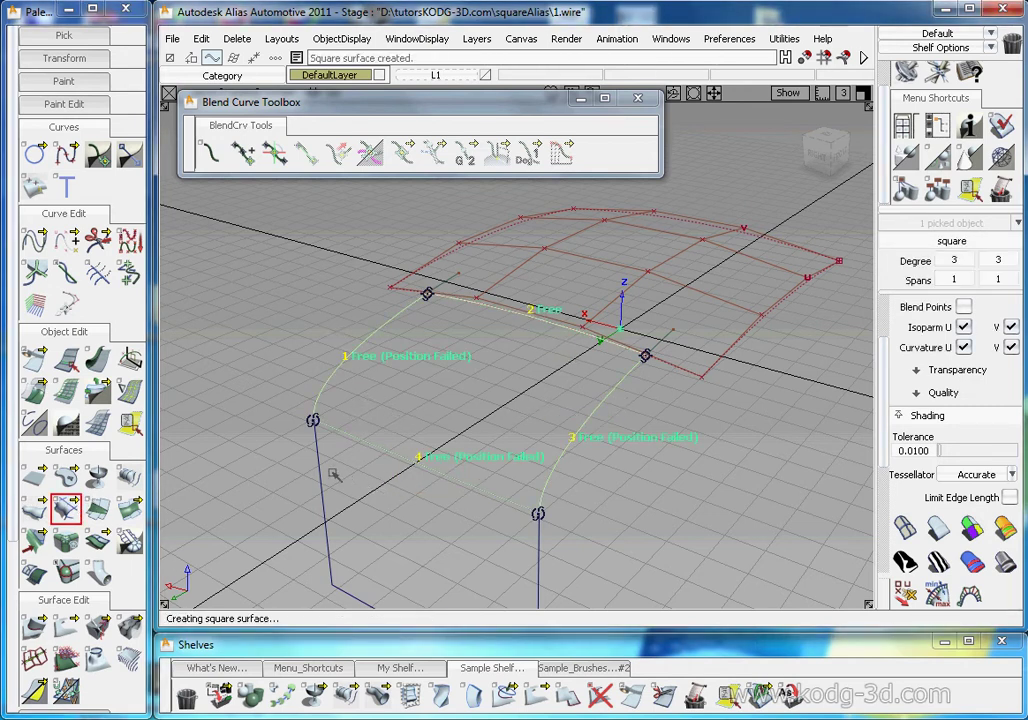
Display the CVs and hull of the new square surface.
{"action": "left_click_drag", "start_coordinate": [550, 350], "coordinate": [456, 352], "text": "alt+shift"}
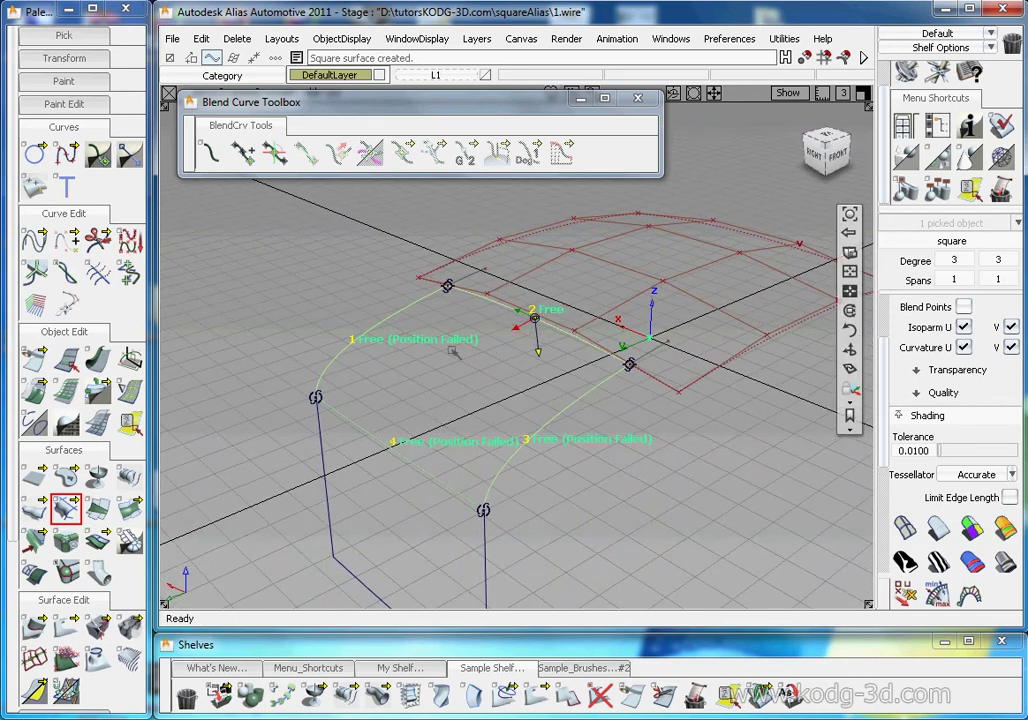
{"action": "scroll", "coordinate": [935, 348], "scroll_direction": "up", "scroll_amount": 2}
{"action": "left_click", "coordinate": [963, 350]}
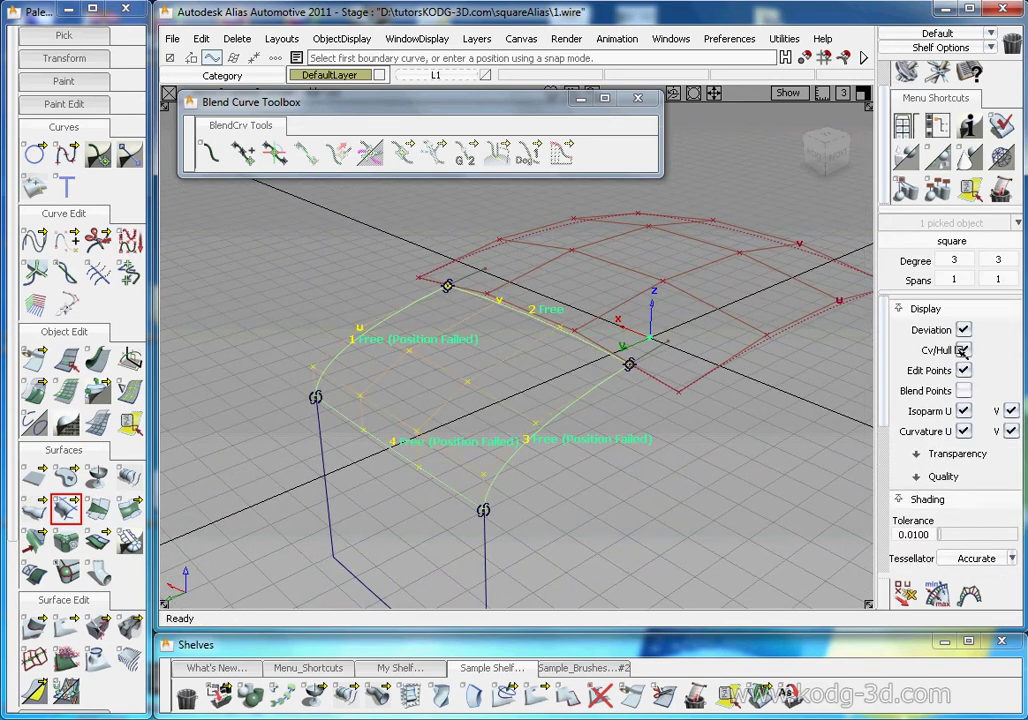
Set the square surface's continuity to Curvature along boundary 2, where it meets the top patch.
{"action": "double_click", "coordinate": [65, 508]}
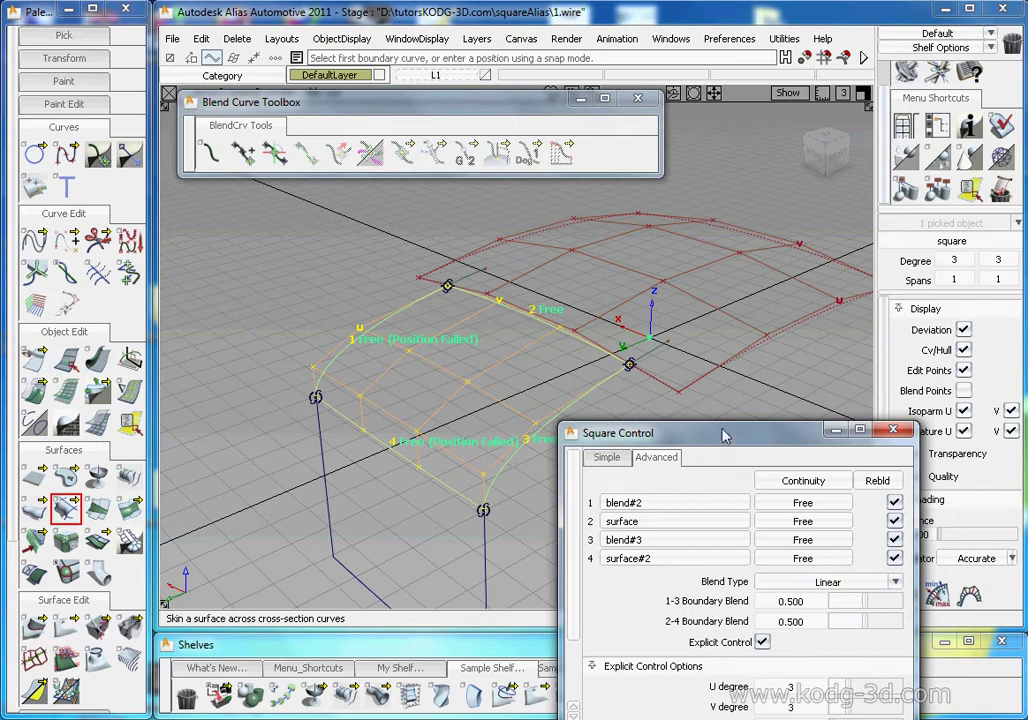
{"action": "left_click_drag", "start_coordinate": [736, 450], "coordinate": [796, 418]}
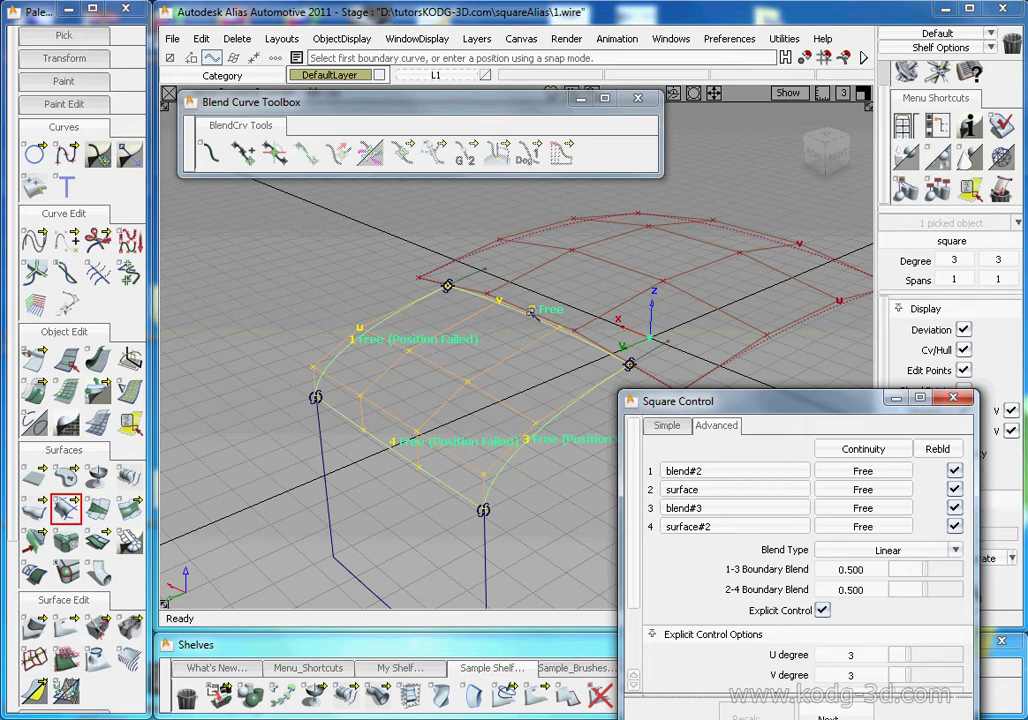
{"action": "left_click", "coordinate": [860, 489]}
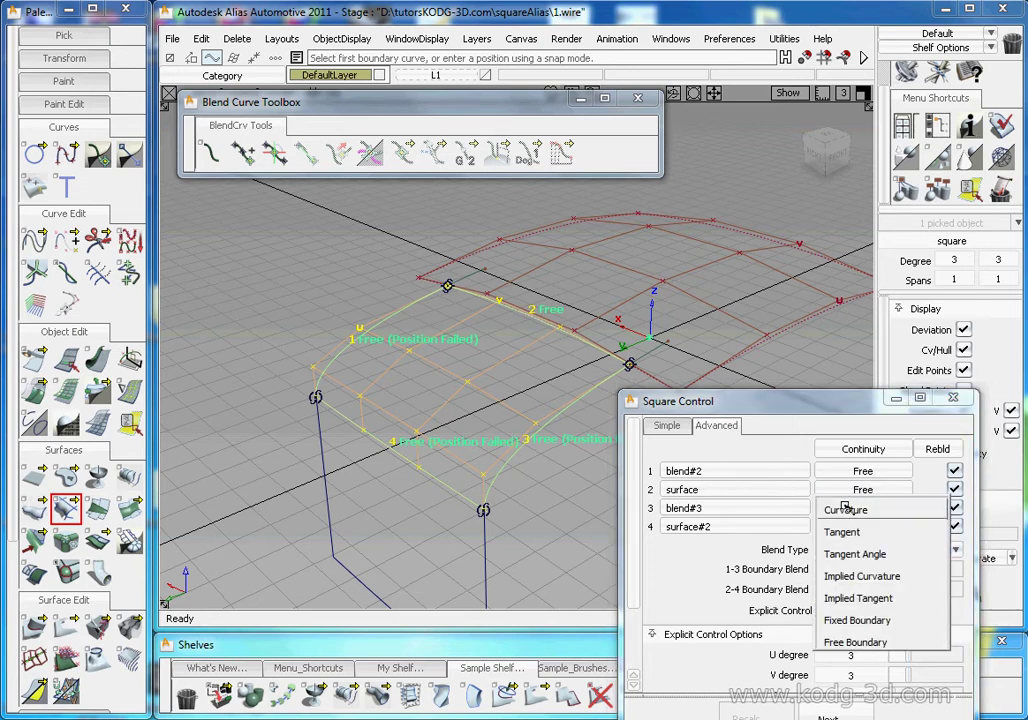
{"action": "left_click", "coordinate": [848, 508]}
Set the square surface's U degree to 4 and inspect its hull from several angles.
{"action": "left_click_drag", "start_coordinate": [446, 391], "coordinate": [400, 323], "text": "alt+shift"}
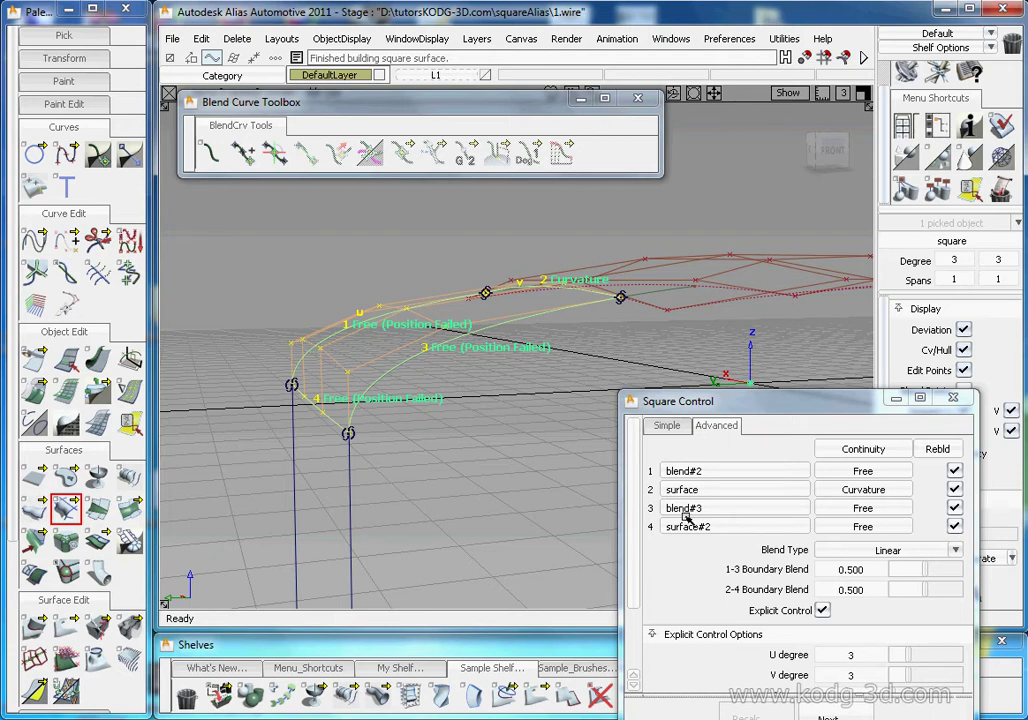
{"action": "left_click", "coordinate": [918, 655]}
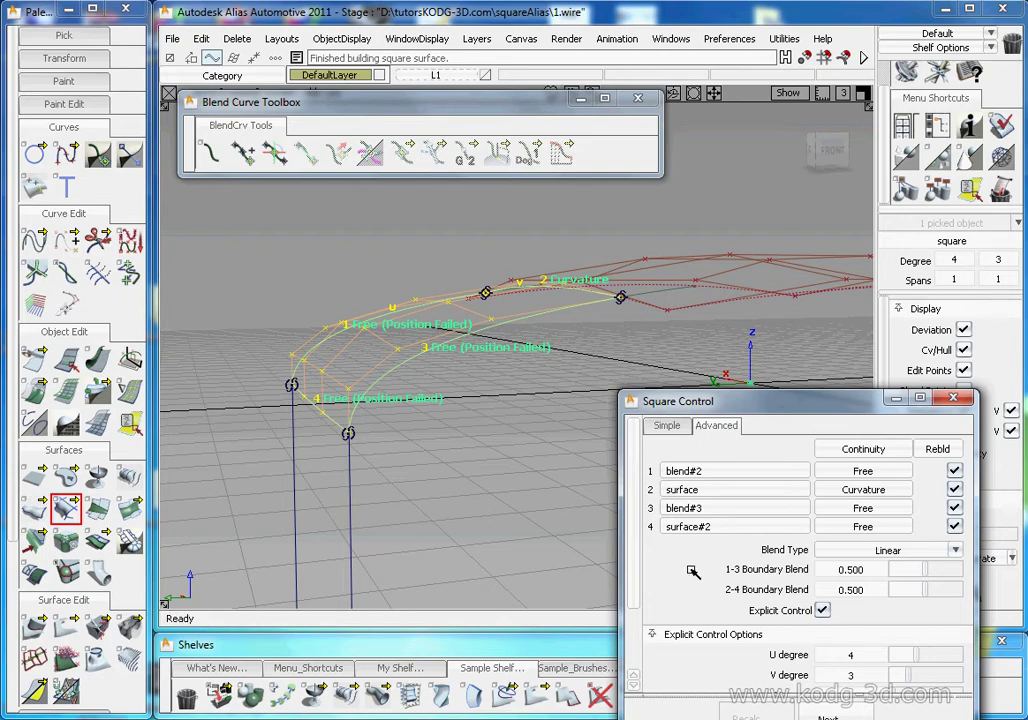
{"action": "left_click_drag", "start_coordinate": [494, 430], "coordinate": [541, 480], "text": "alt+shift"}
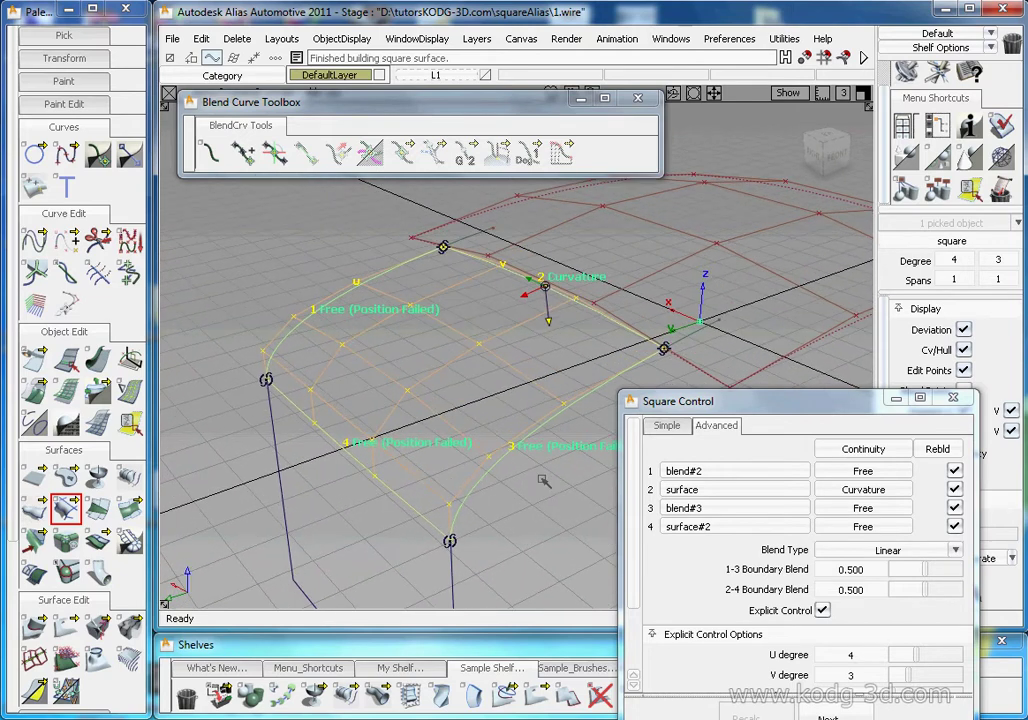
{"action": "left_click_drag", "start_coordinate": [417, 365], "coordinate": [463, 346], "text": "alt+shift"}
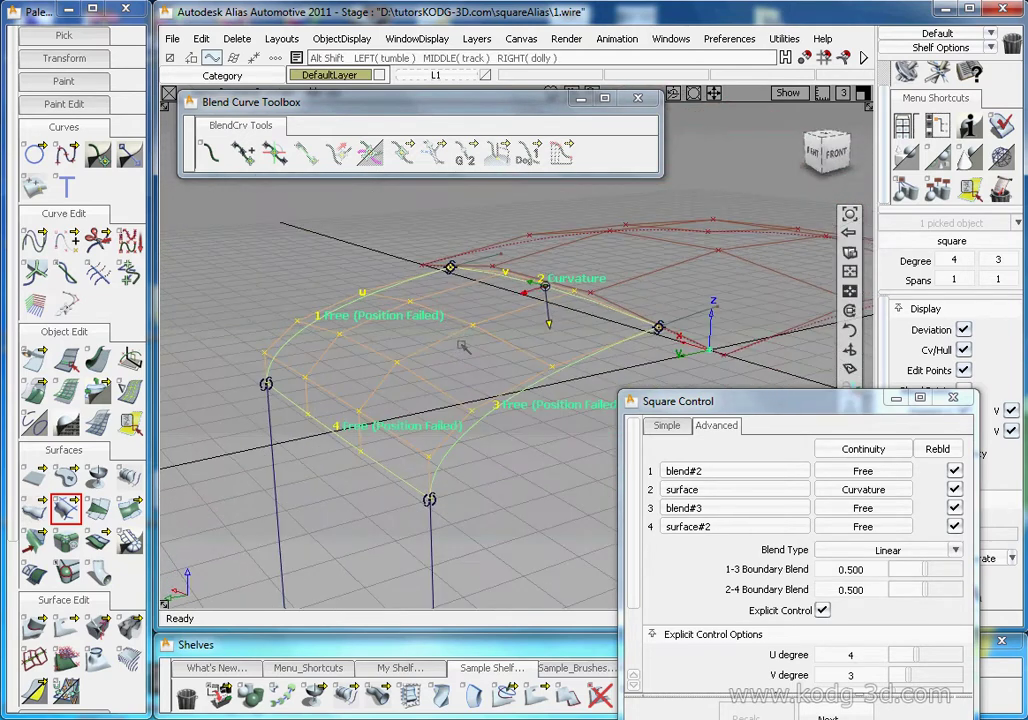
Try V degrees of 2 and 4 on the square surface and return it to 3.
{"action": "left_click", "coordinate": [904, 677]}
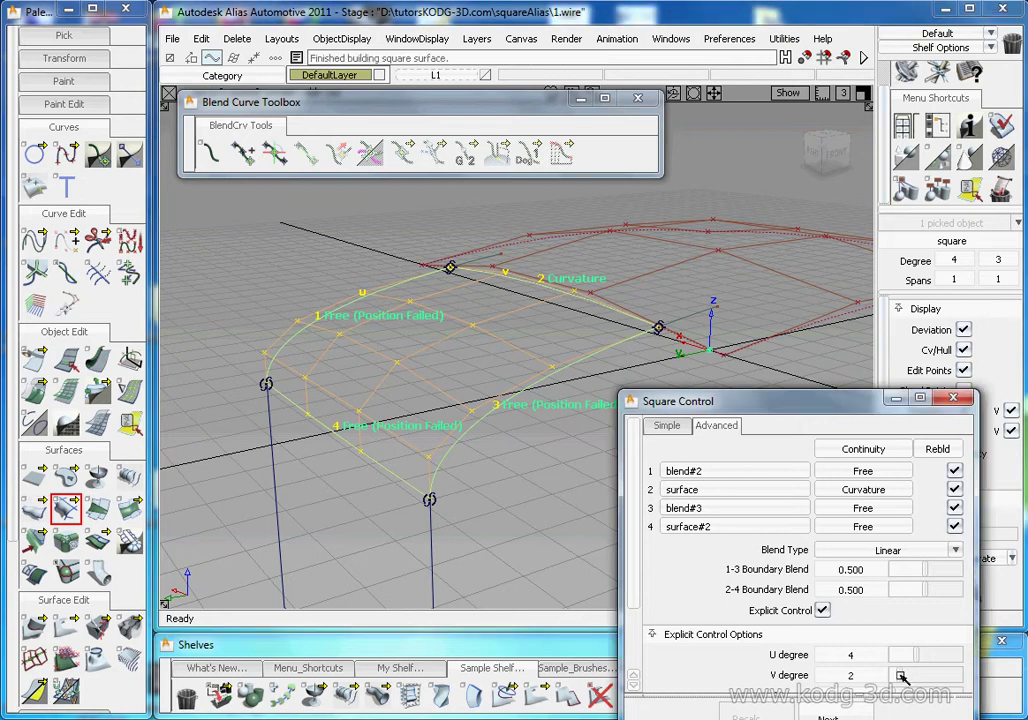
{"action": "left_click_drag", "start_coordinate": [904, 677], "coordinate": [915, 676]}
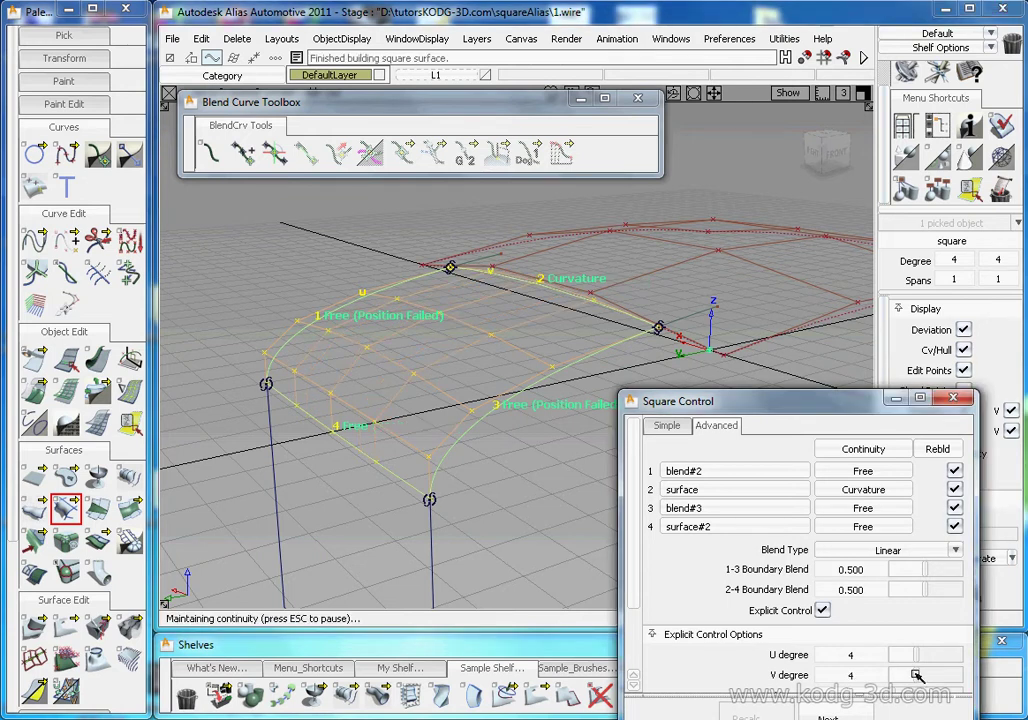
{"action": "left_click_drag", "start_coordinate": [520, 427], "coordinate": [507, 420], "text": "alt+shift"}
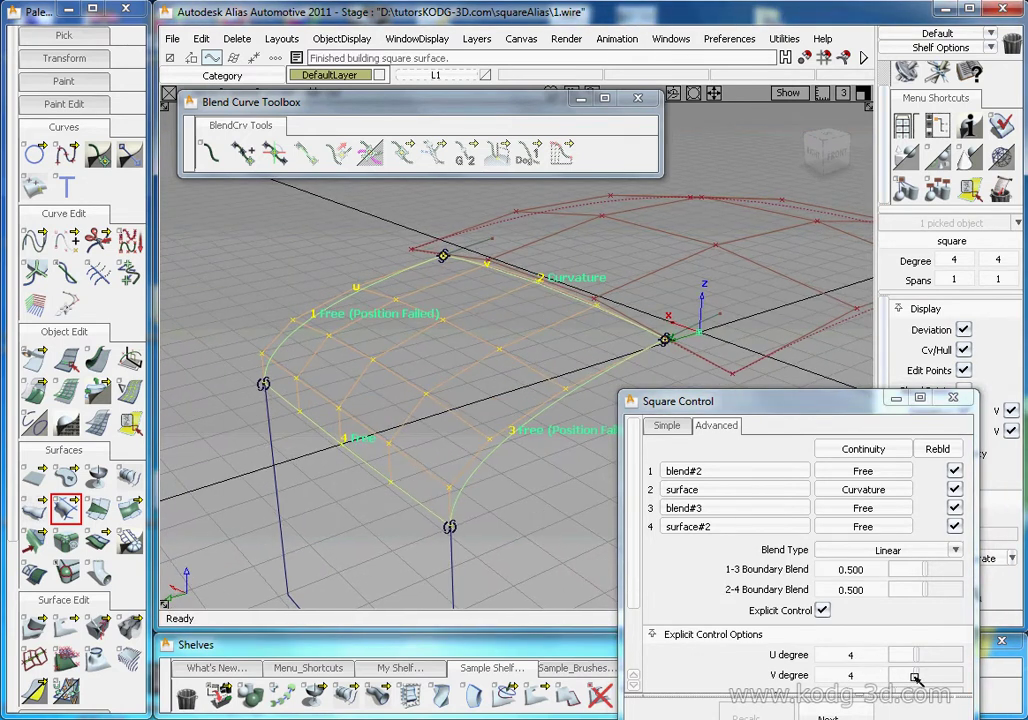
{"action": "left_click", "coordinate": [913, 678]}
{"action": "left_click_drag", "start_coordinate": [512, 474], "coordinate": [547, 388], "text": "alt+shift"}
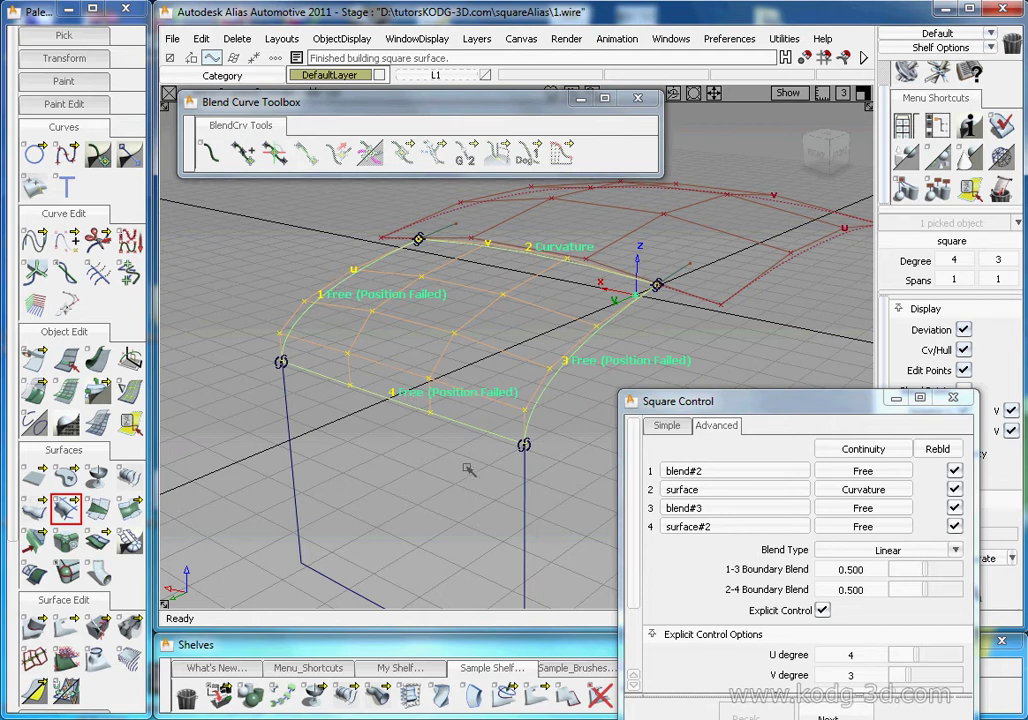
Pick the flat side wall surface below the square surface and delete it.
{"action": "left_click", "coordinate": [493, 506]}
{"action": "left_click_drag", "start_coordinate": [477, 436], "coordinate": [543, 506], "text": "ctrl+shift"}
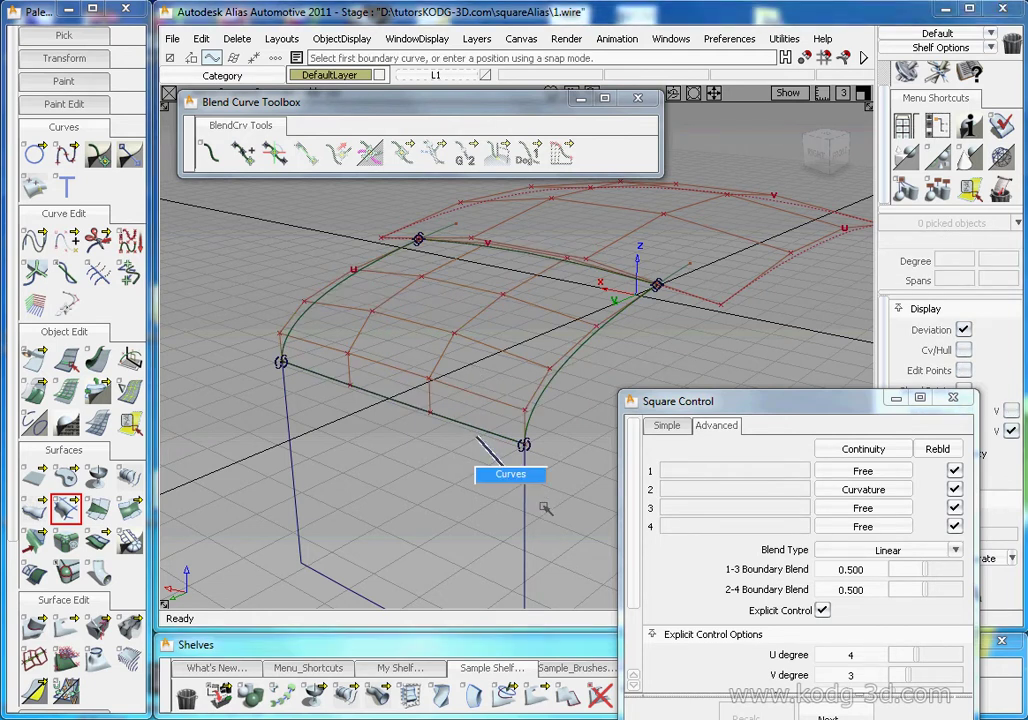
{"action": "left_click_drag", "start_coordinate": [588, 440], "coordinate": [474, 518], "text": "ctrl+shift"}
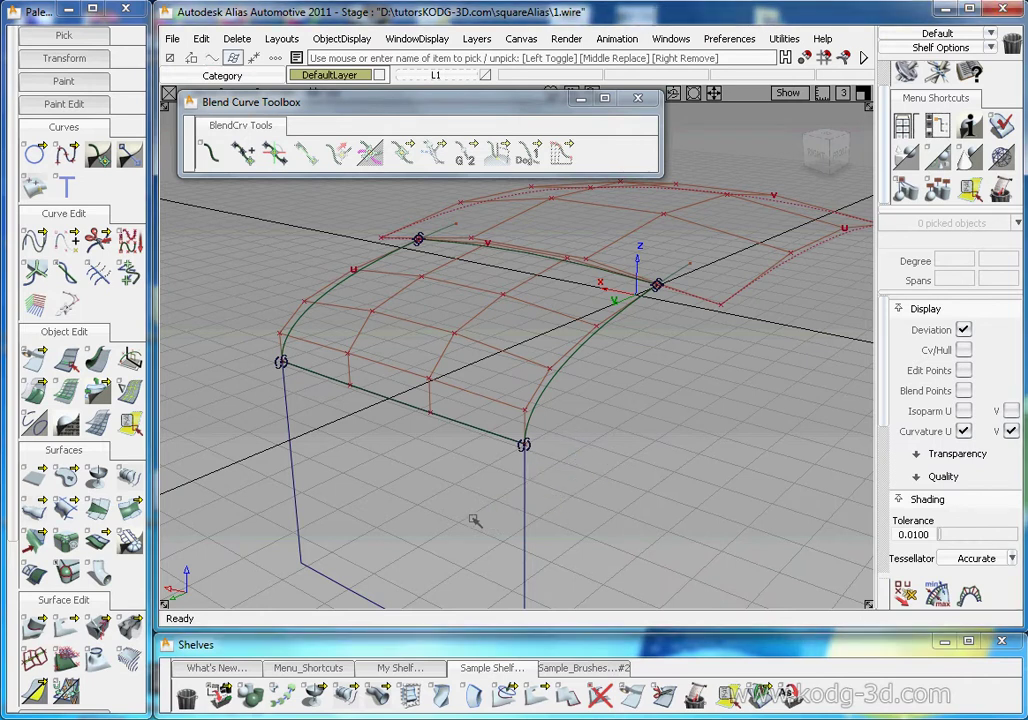
{"action": "left_click", "coordinate": [475, 518]}
{"action": "key", "text": "Delete"}
{"action": "key", "text": "Return"}
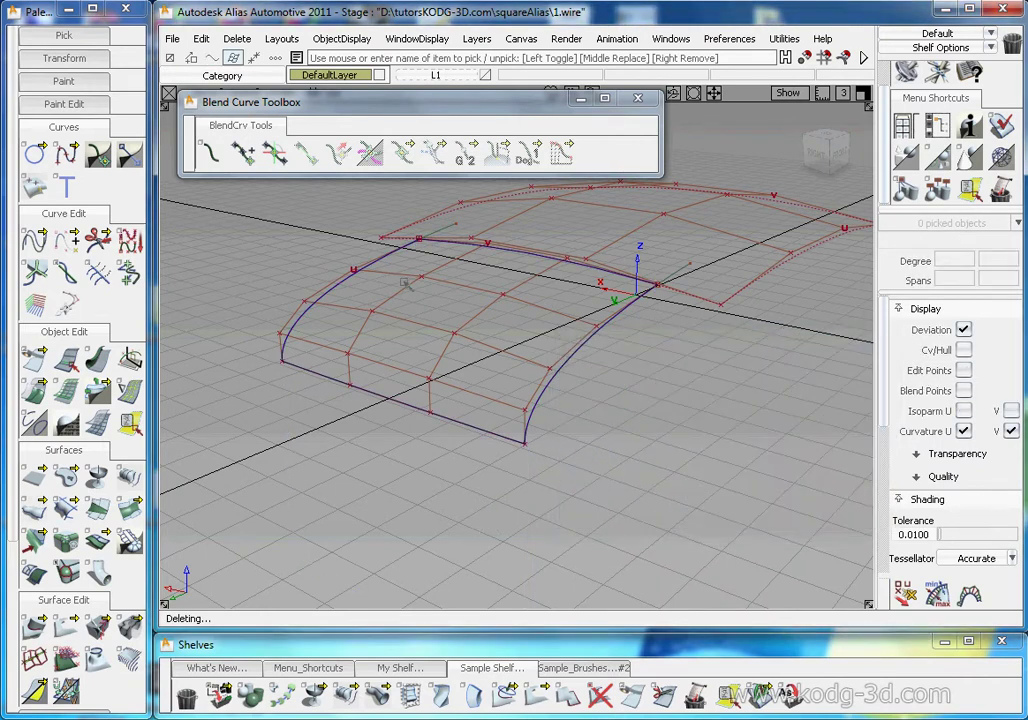
Delete the two blend curves that run along the sides of the square surface.
{"action": "left_click_drag", "start_coordinate": [373, 319], "coordinate": [330, 274]}
{"action": "left_click_drag", "start_coordinate": [608, 423], "coordinate": [513, 363]}
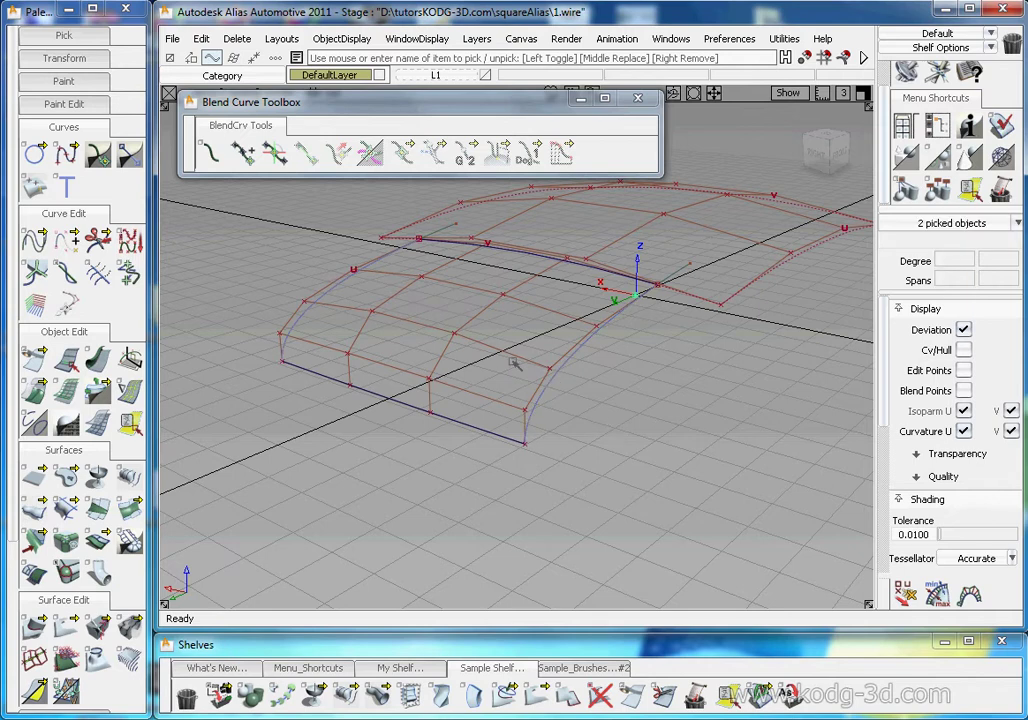
{"action": "key", "text": "Delete"}
{"action": "key", "text": "Return"}
{"action": "left_click_drag", "start_coordinate": [415, 298], "coordinate": [606, 365], "text": "alt+shift"}
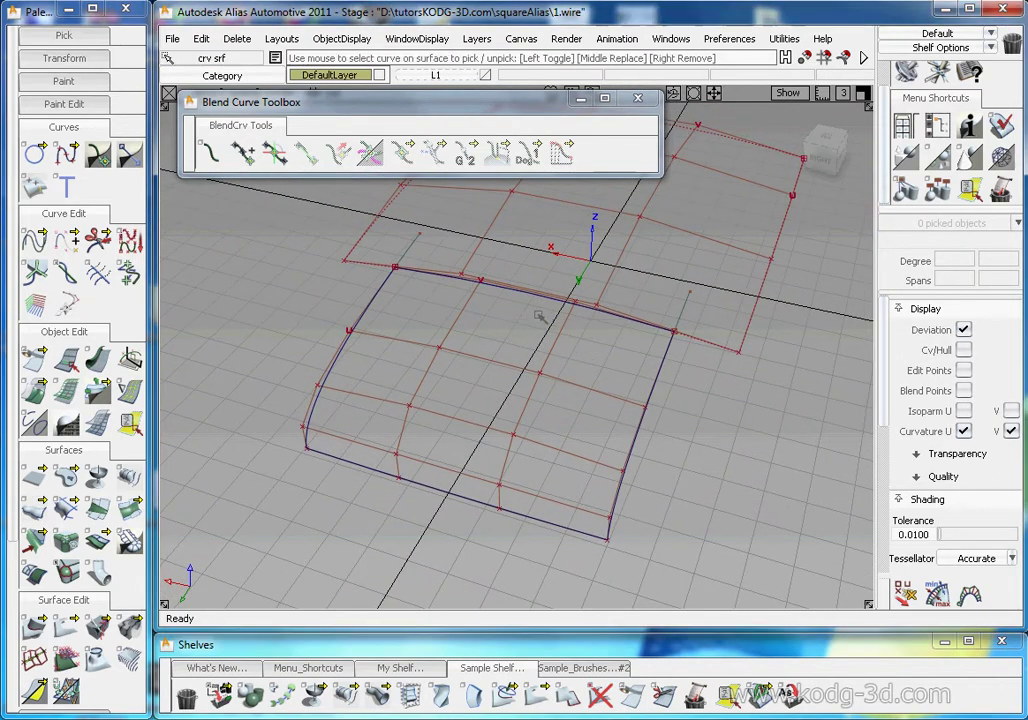
Delete the two curves-on-surface lying on the top patch at the ends of the square surface's shared edge.
{"action": "left_click", "coordinate": [397, 257]}
{"action": "left_click", "coordinate": [689, 327]}
{"action": "key", "text": "Delete"}
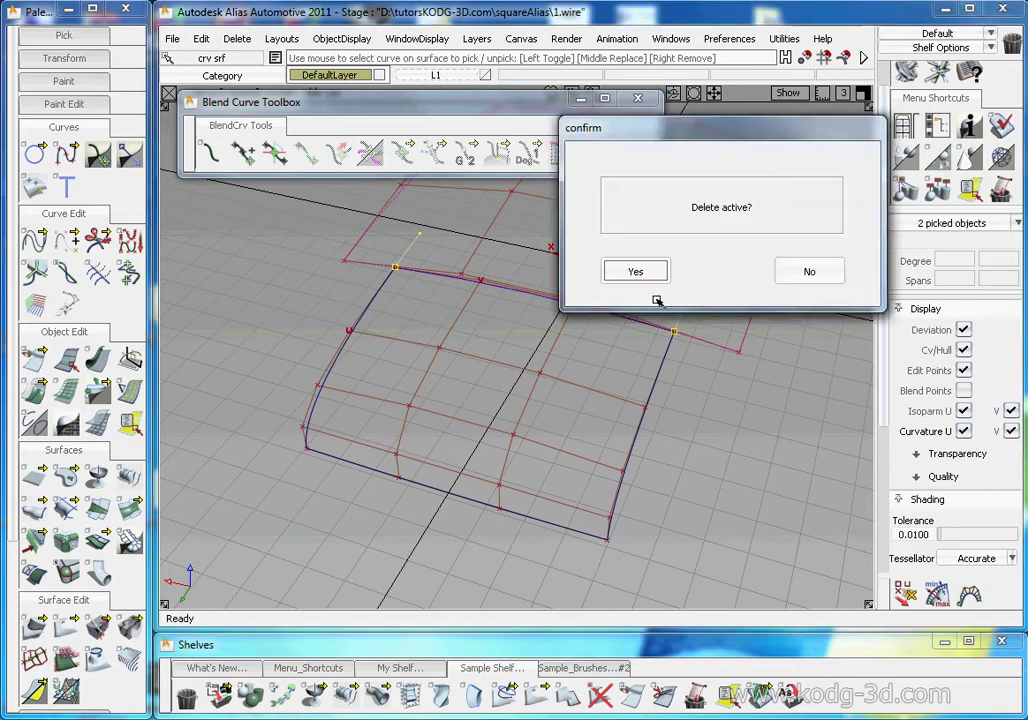
{"action": "key", "text": "Return"}
{"action": "middle_click_drag", "start_coordinate": [587, 330], "coordinate": [528, 413], "text": "alt+shift"}
{"action": "right_click_drag", "start_coordinate": [528, 413], "coordinate": [558, 408], "text": "alt+shift"}
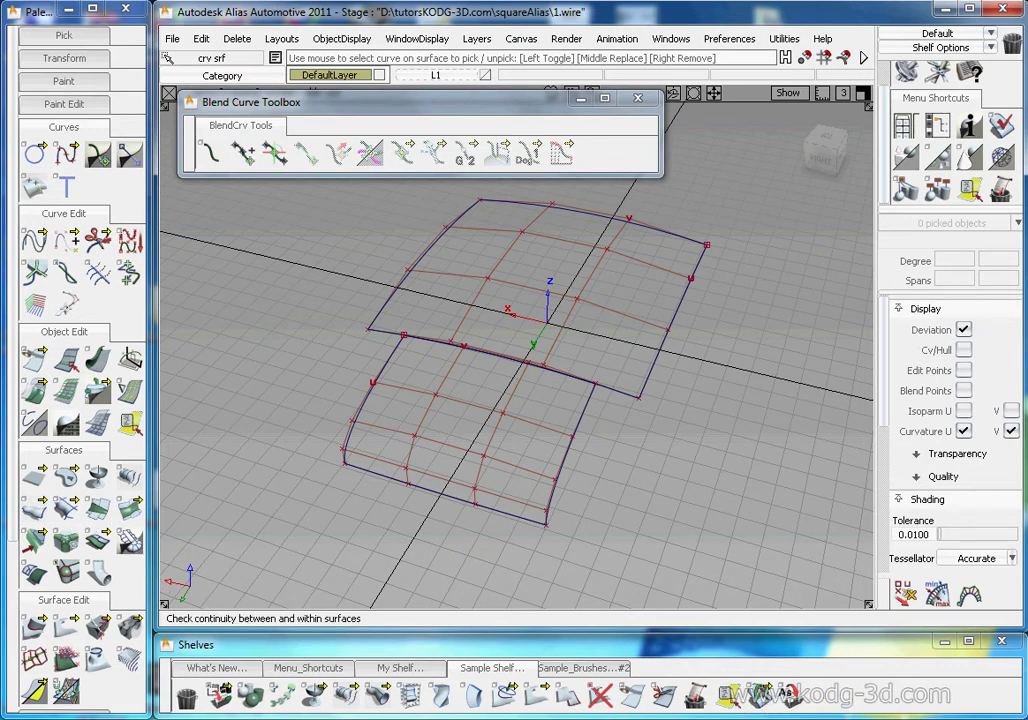
Check the surface continuity along the shared edge of the top patch and the square surface.
{"action": "left_click", "coordinate": [759, 694]}
{"action": "left_click", "coordinate": [533, 363]}
{"action": "right_click_drag", "start_coordinate": [503, 369], "coordinate": [532, 360], "text": "alt+shift"}
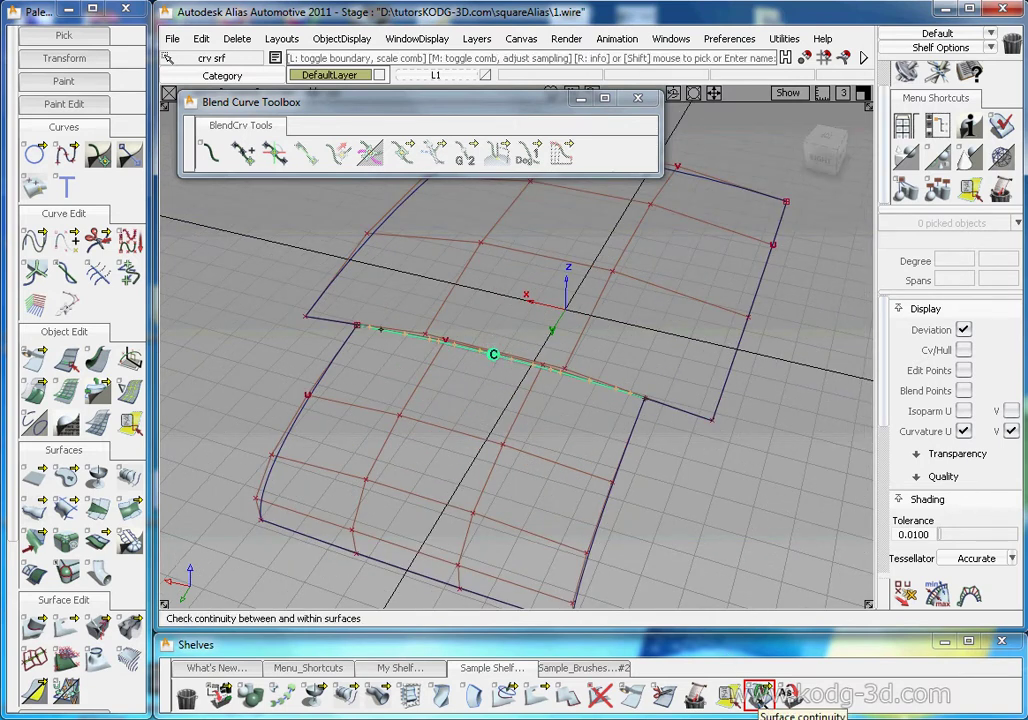
Try switching off the comb, auto scale, labels and interior check in the Surface Continuity options, and restore them with Curvature Continuity.
{"action": "double_click", "coordinate": [758, 693]}
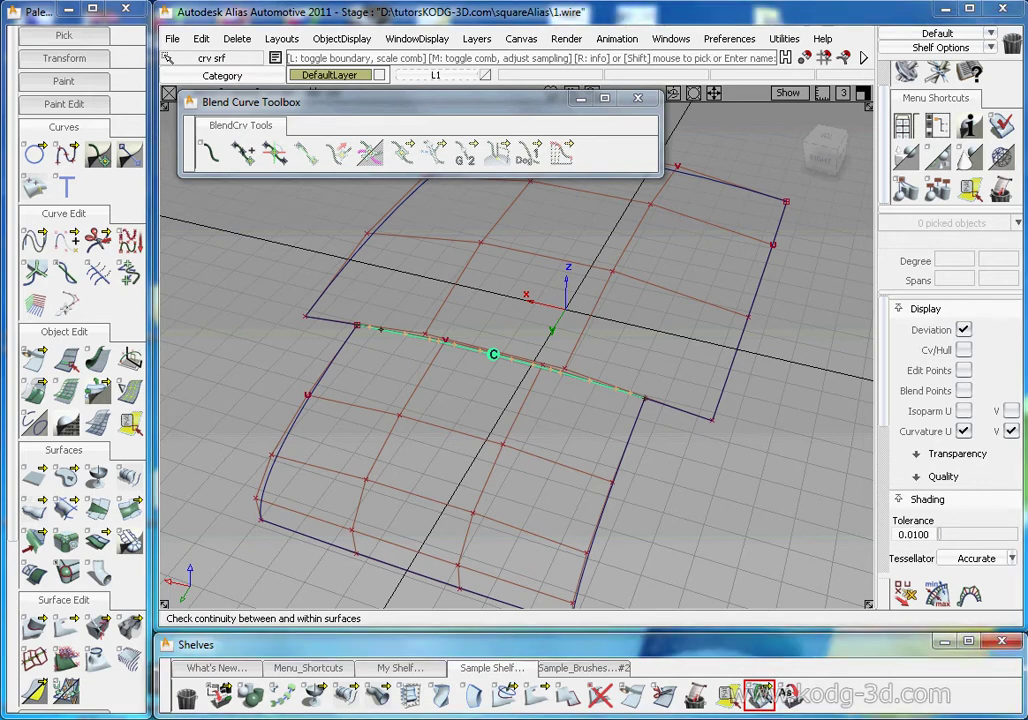
{"action": "left_click_drag", "start_coordinate": [643, 18], "coordinate": [740, 82]}
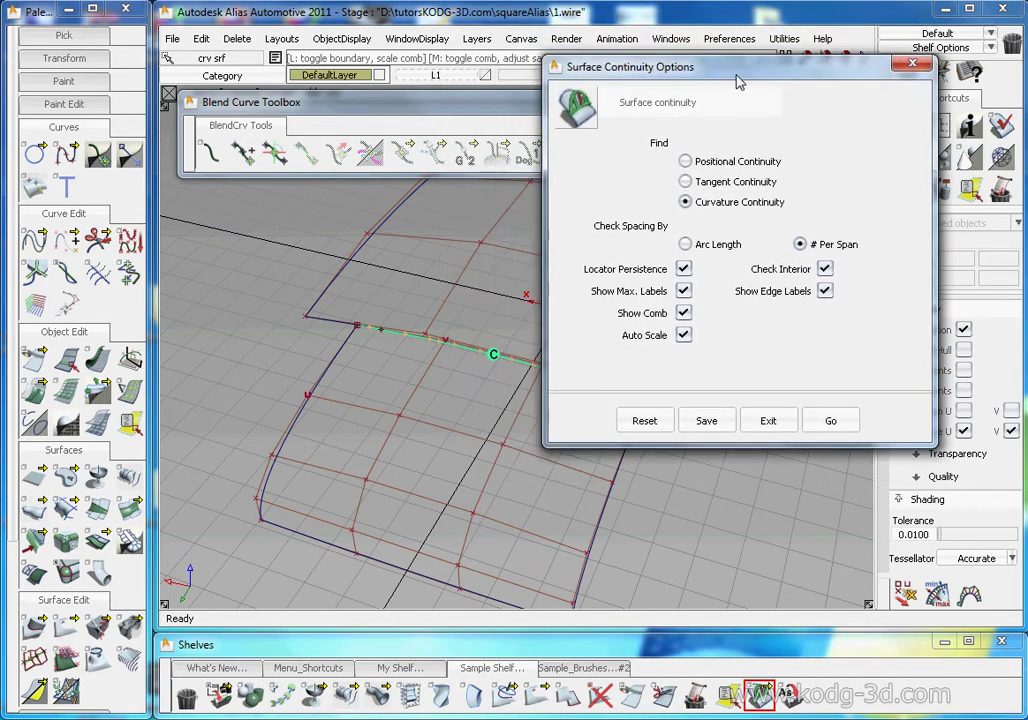
{"action": "left_click", "coordinate": [683, 335]}
{"action": "left_click", "coordinate": [683, 313]}
{"action": "left_click", "coordinate": [683, 291]}
{"action": "left_click", "coordinate": [825, 290]}
{"action": "left_click", "coordinate": [825, 268]}
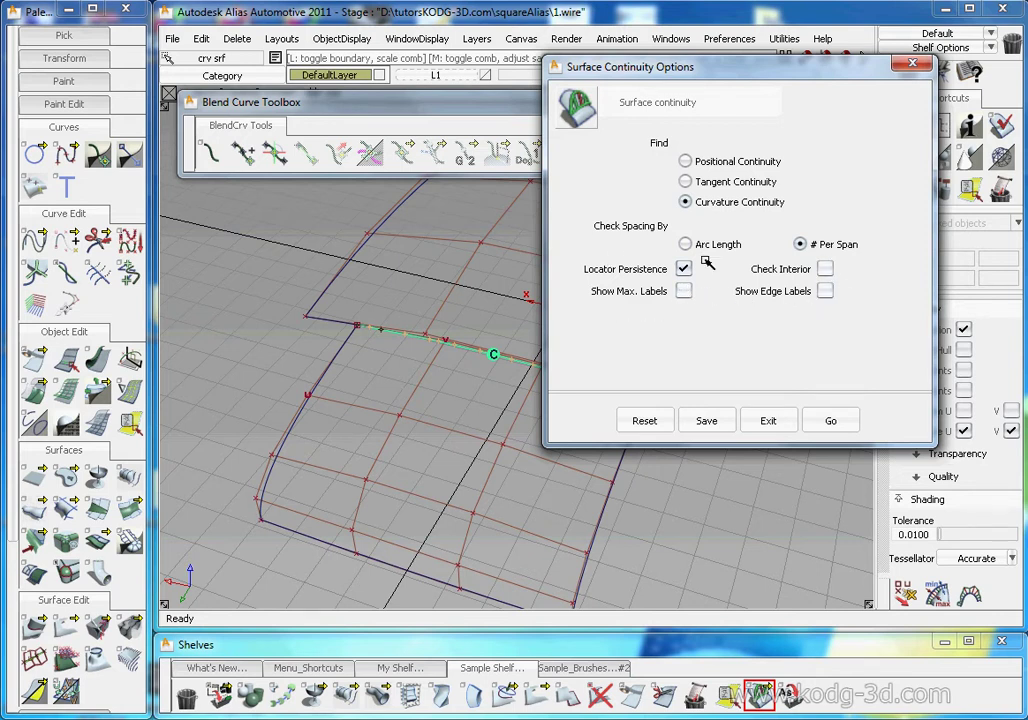
{"action": "left_click", "coordinate": [683, 291]}
{"action": "left_click", "coordinate": [825, 268]}
{"action": "left_click", "coordinate": [825, 290]}
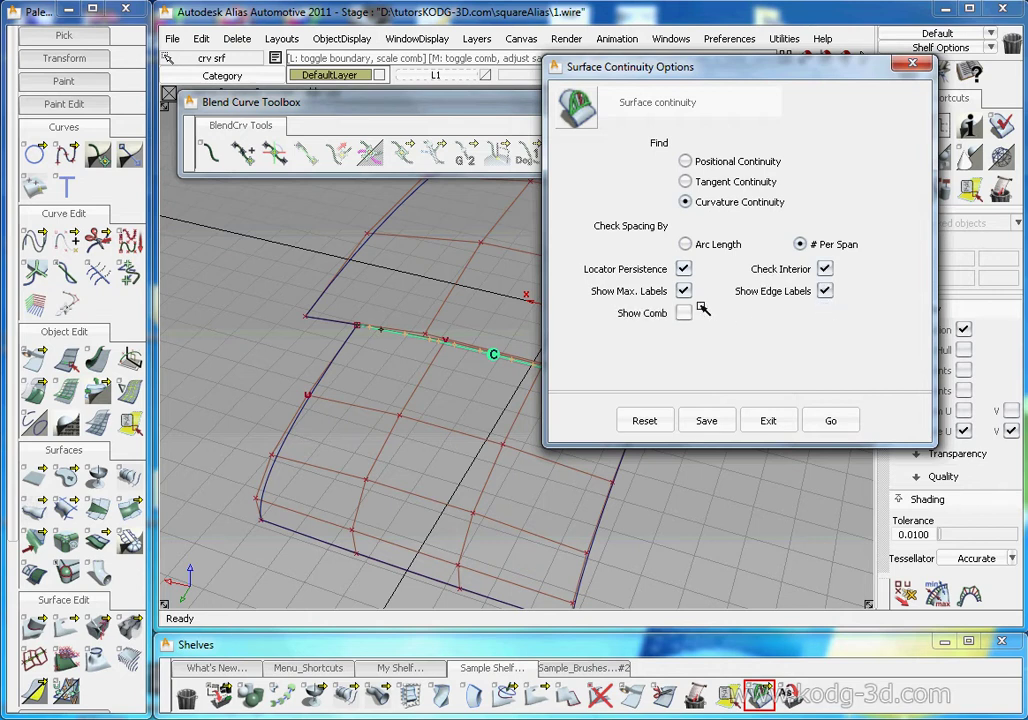
{"action": "left_click", "coordinate": [684, 313]}
{"action": "left_click", "coordinate": [684, 335]}
{"action": "left_click", "coordinate": [834, 421]}
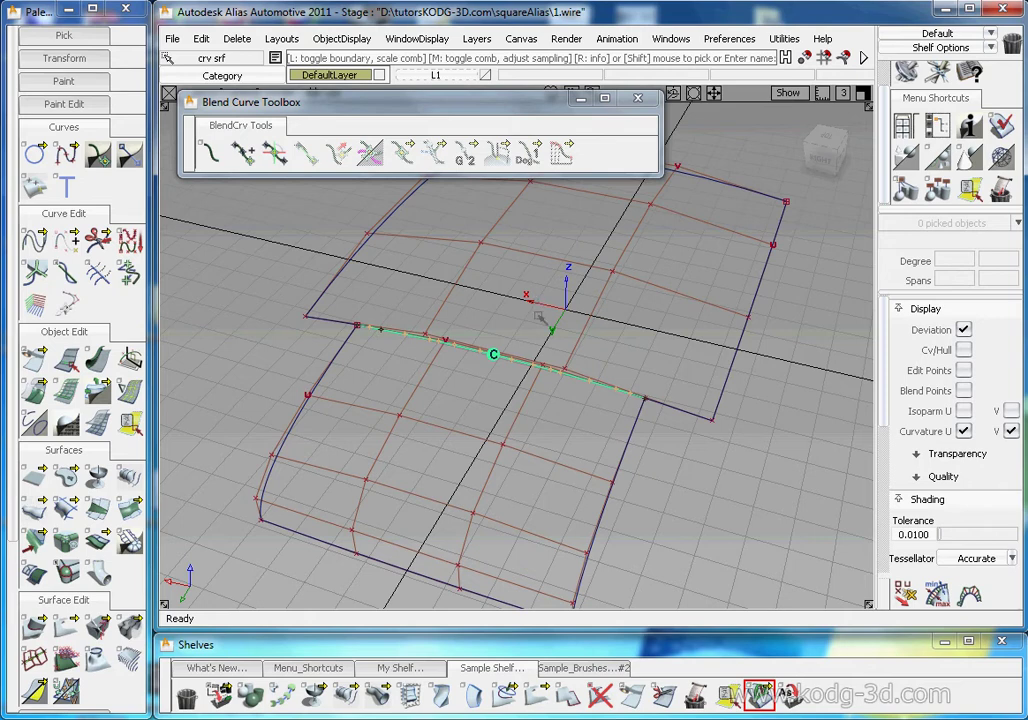
Duplicate the square surface three times, rotating each copy 90 degrees about Z, to cover the other sides of the top patch.
{"action": "left_click_drag", "start_coordinate": [537, 357], "coordinate": [484, 337], "text": "alt+shift"}
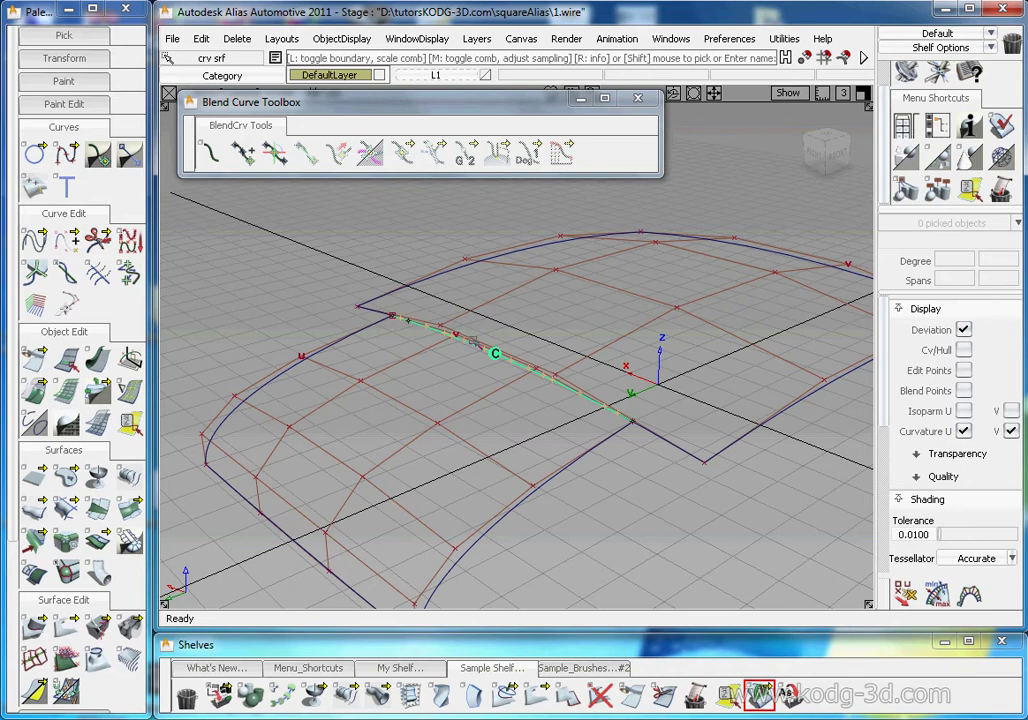
{"action": "left_click_drag", "start_coordinate": [477, 338], "coordinate": [570, 372], "text": "alt+shift"}
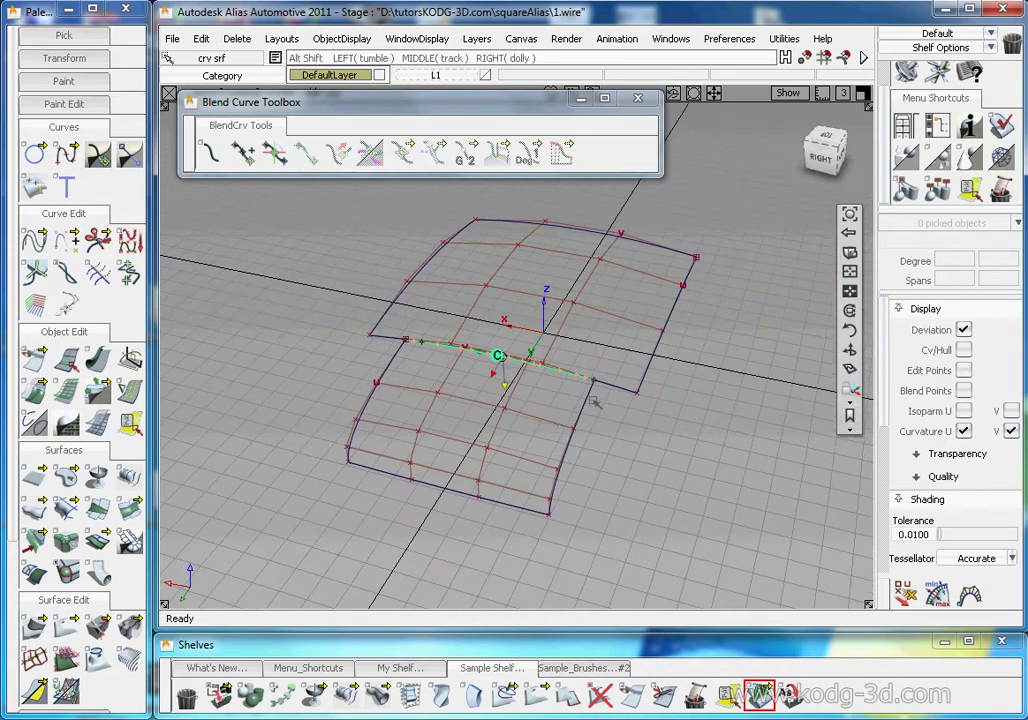
{"action": "left_click", "coordinate": [541, 480]}
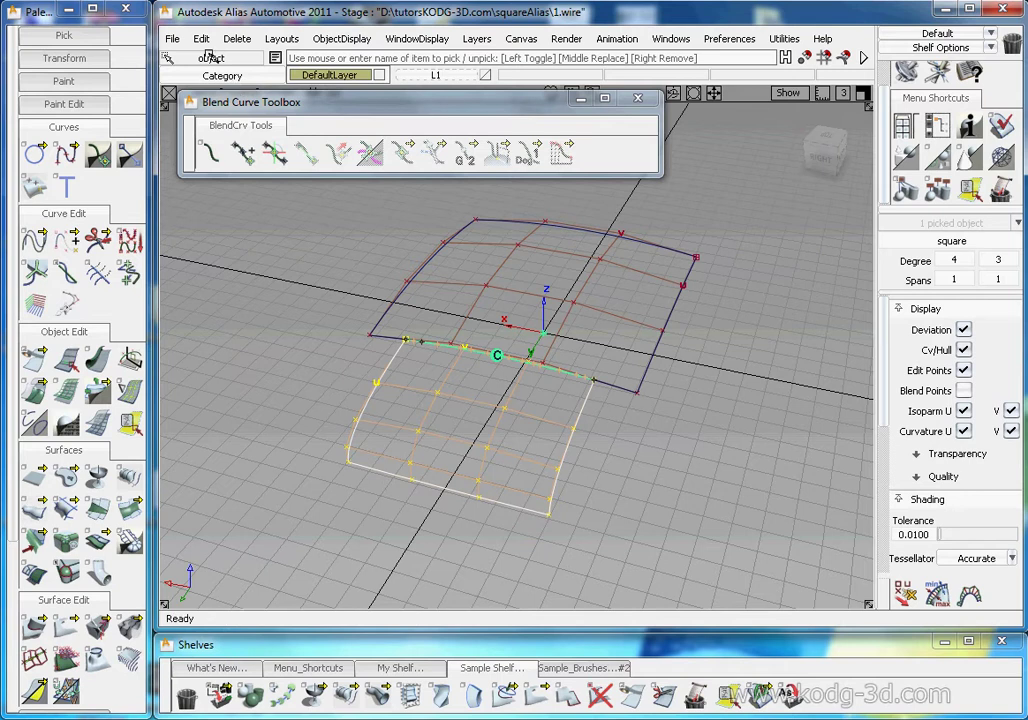
{"action": "left_click", "coordinate": [201, 38]}
{"action": "mouse_move", "coordinate": [227, 262]}
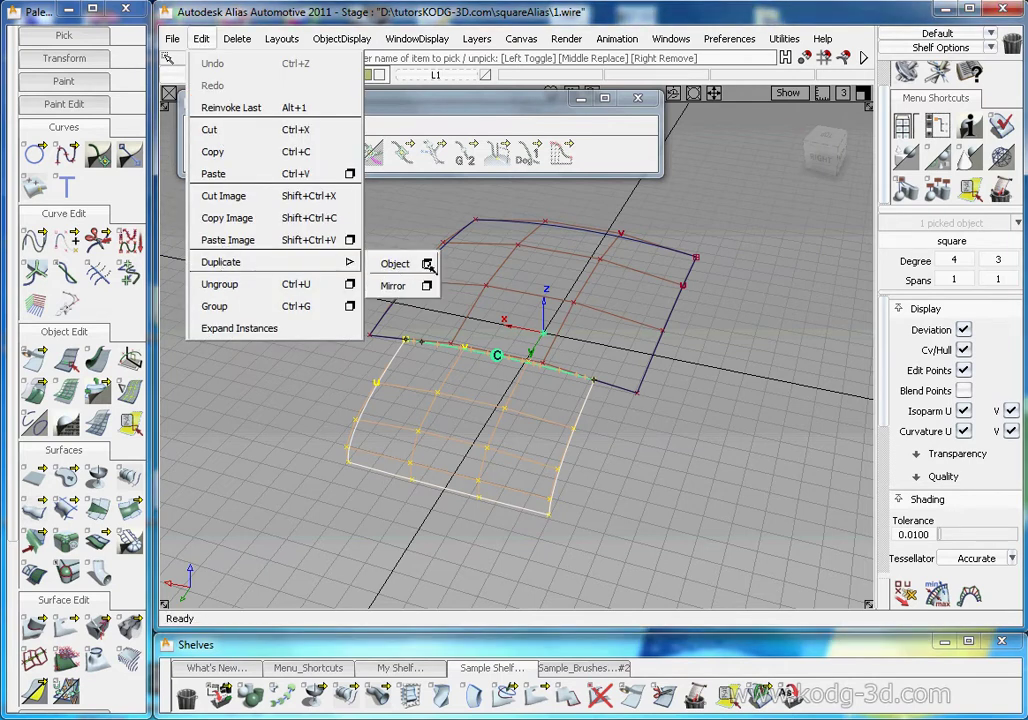
{"action": "left_click", "coordinate": [427, 264]}
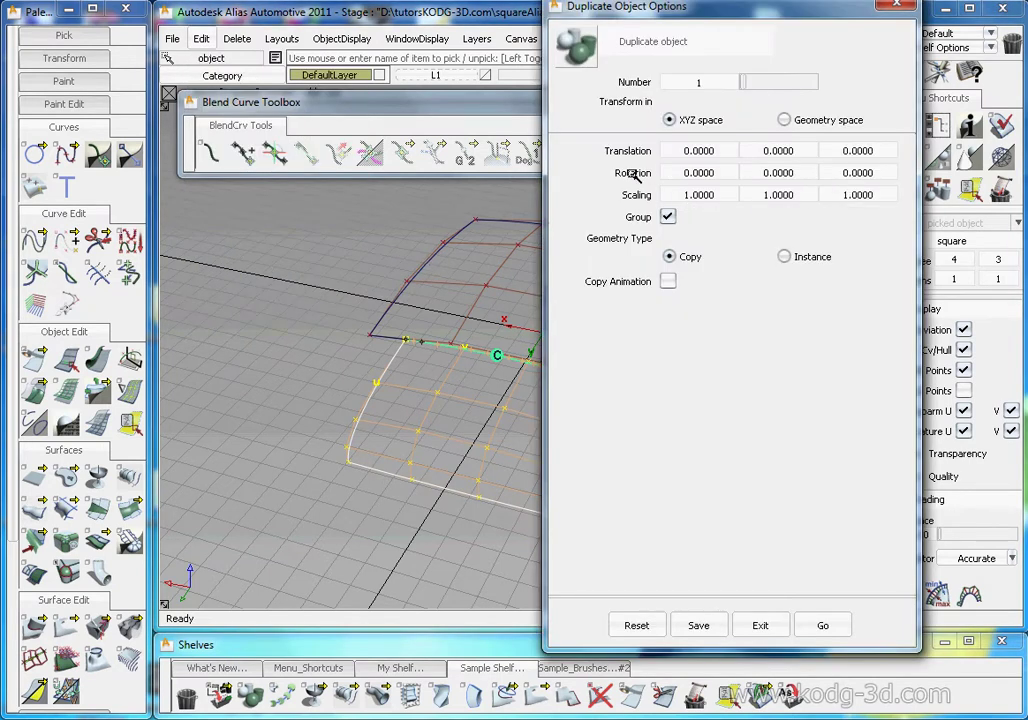
{"action": "left_click_drag", "start_coordinate": [877, 174], "coordinate": [770, 171]}
{"action": "type", "text": "90"}
{"action": "left_click", "coordinate": [700, 82]}
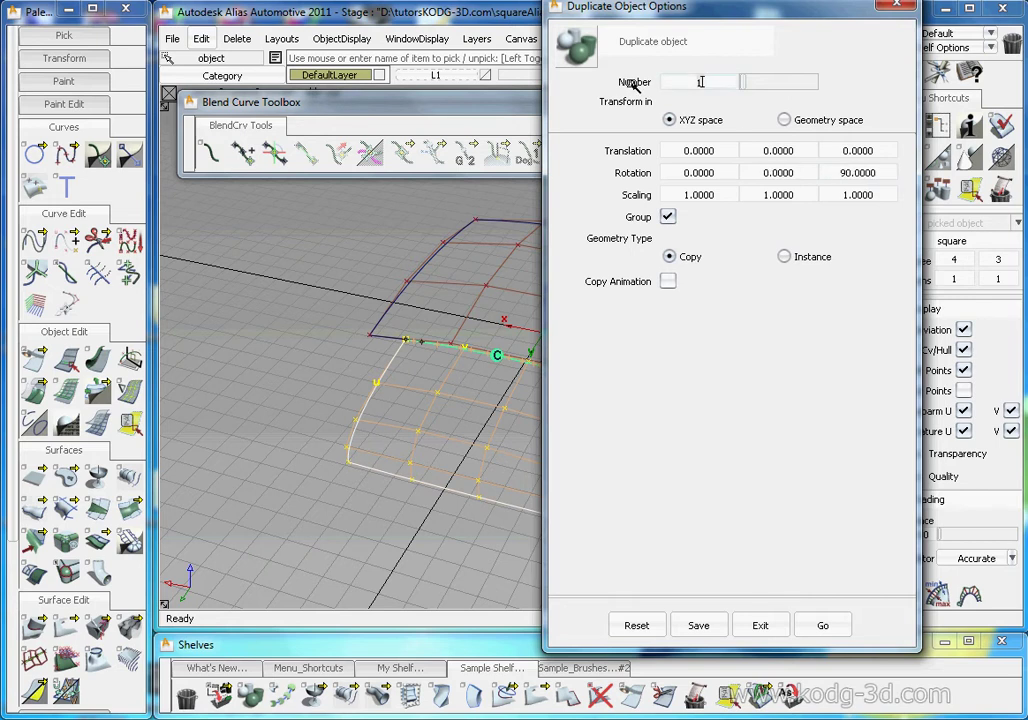
{"action": "left_click", "coordinate": [824, 626]}
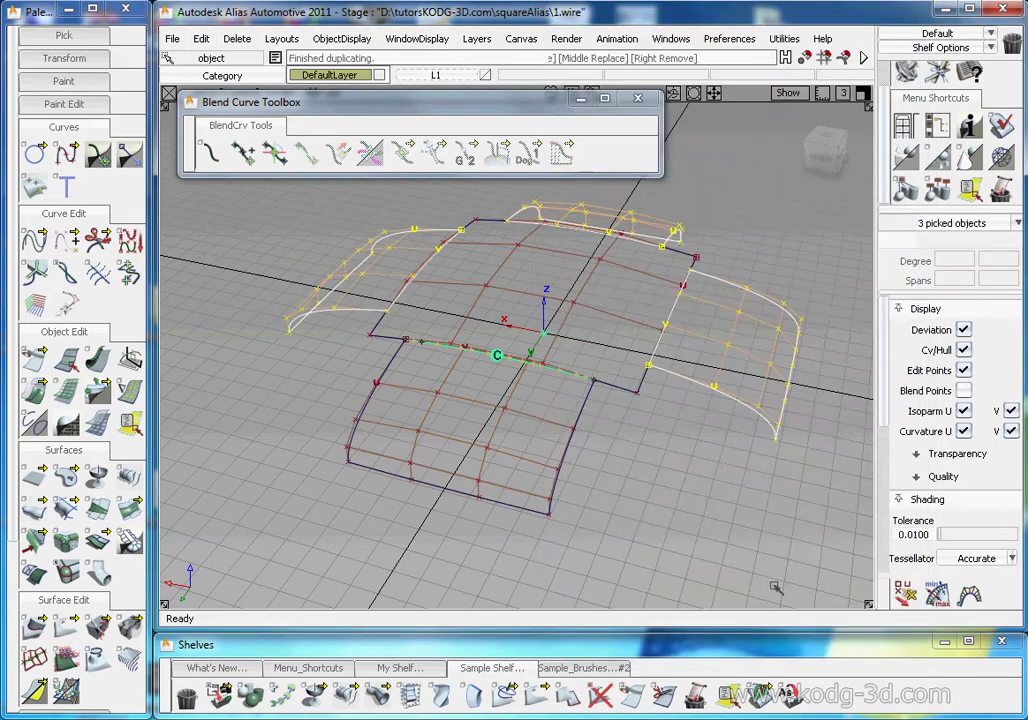
{"action": "left_click", "coordinate": [632, 395]}
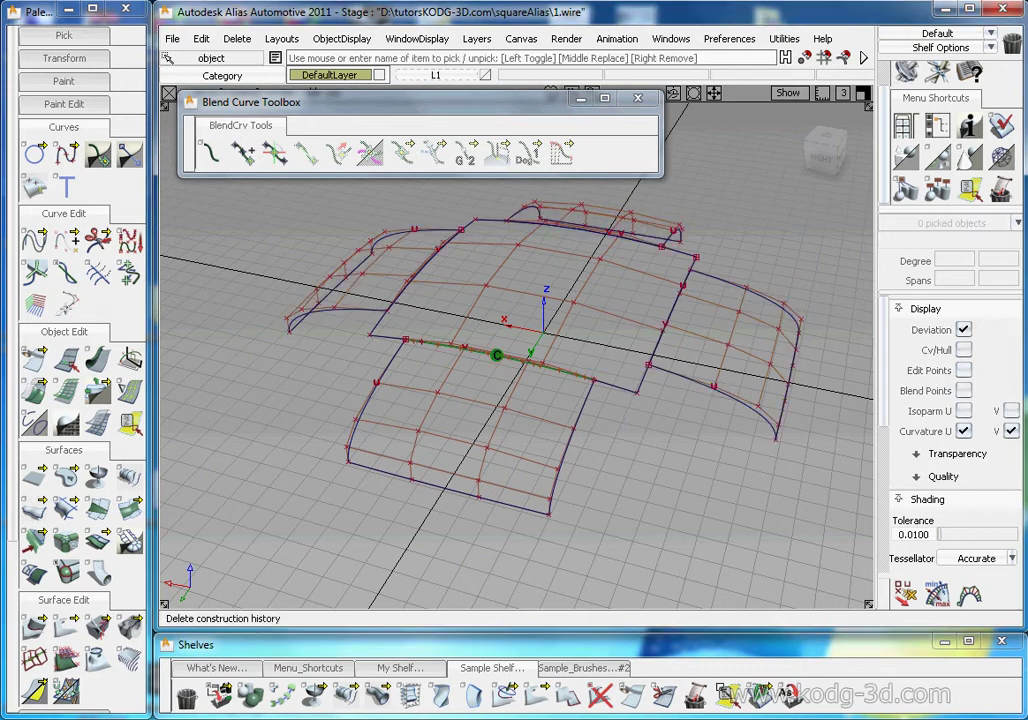
Check the surface continuity along the edges where the three duplicated side surfaces meet the top patch.
{"action": "left_click", "coordinate": [758, 693]}
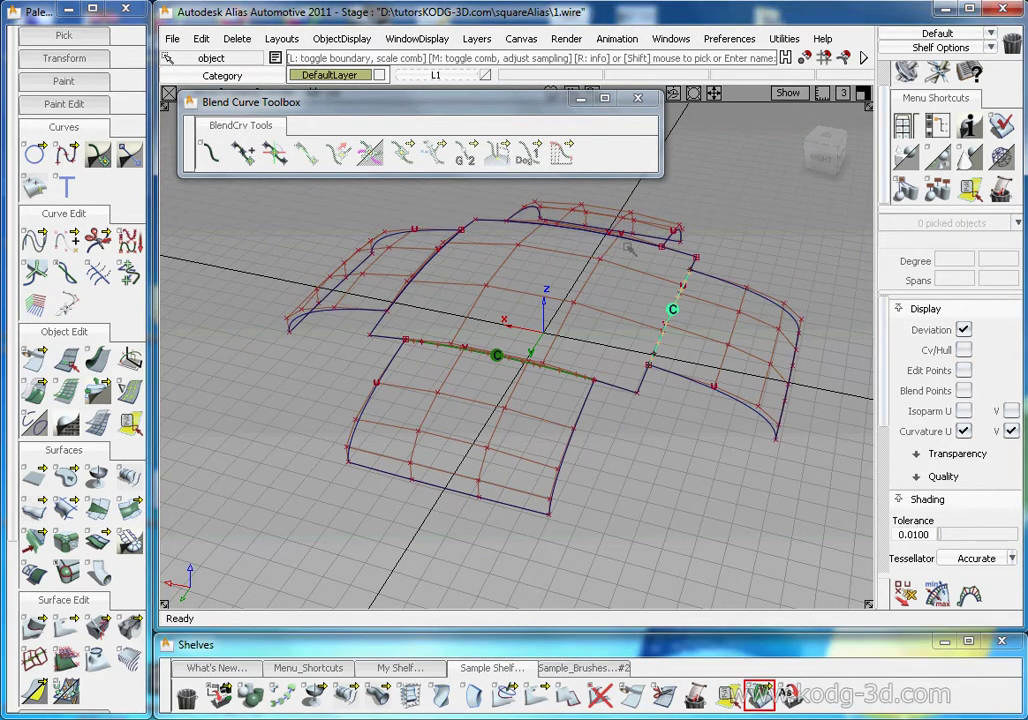
{"action": "left_click", "coordinate": [437, 251]}
{"action": "left_click_drag", "start_coordinate": [503, 291], "coordinate": [621, 326], "text": "alt+shift"}
{"action": "middle_click_drag", "start_coordinate": [592, 372], "coordinate": [558, 439], "text": "alt+shift"}
{"action": "left_click_drag", "start_coordinate": [558, 440], "coordinate": [518, 401], "text": "alt+shift"}
{"action": "middle_click_drag", "start_coordinate": [540, 405], "coordinate": [537, 396], "text": "alt+shift"}
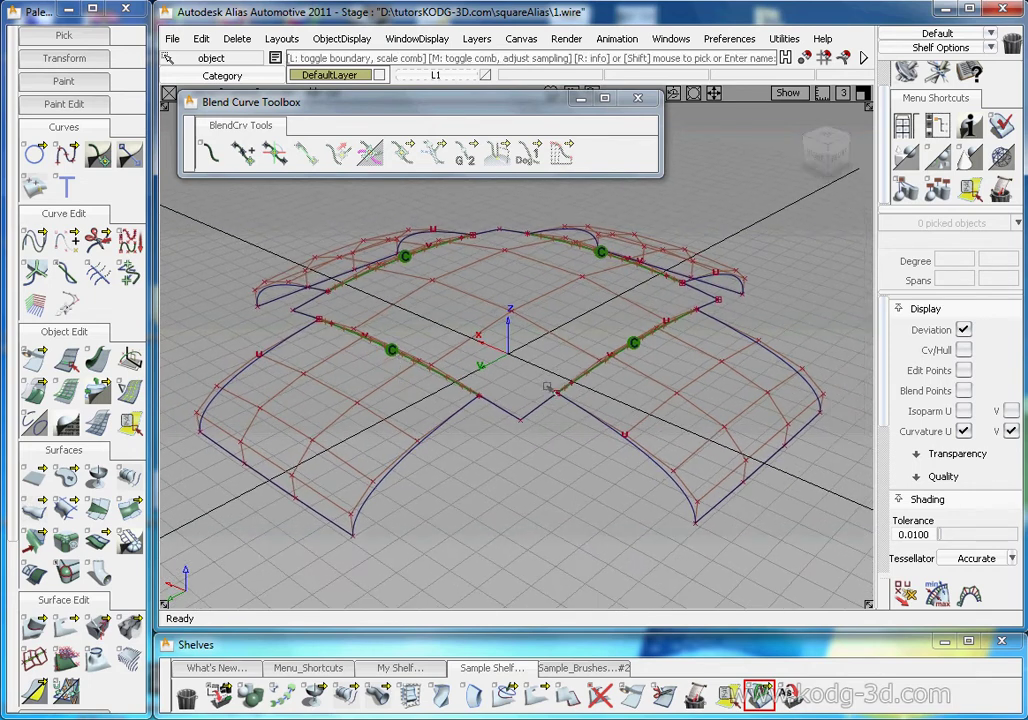
Hide the CVs and hulls of the top patch and all four side surfaces, leaving nothing picked.
{"action": "left_click_drag", "start_coordinate": [537, 396], "coordinate": [590, 345], "text": "ctrl+shift"}
{"action": "left_click_drag", "start_coordinate": [774, 190], "coordinate": [195, 547]}
{"action": "left_click", "coordinate": [965, 350]}
{"action": "left_click_drag", "start_coordinate": [620, 392], "coordinate": [620, 440], "text": "ctrl+shift"}
{"action": "left_click_drag", "start_coordinate": [558, 452], "coordinate": [590, 445], "text": "alt+shift"}
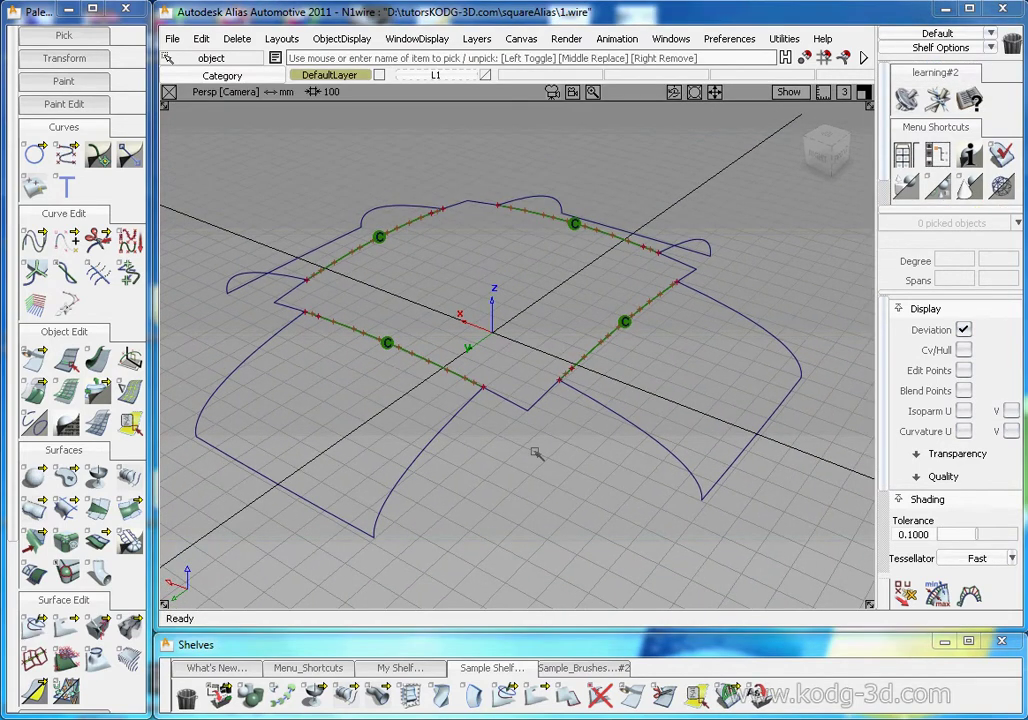
Create two blend curves bridging the open corner between adjacent side surfaces, one joining their lower corners and one their upper corners.
{"action": "mouse_move", "coordinate": [510, 398]}
{"action": "left_mouse_down", "text": "alt+shift"}
{"action": "mouse_move", "coordinate": [500, 402]}
{"action": "mouse_move", "coordinate": [535, 400]}
{"action": "mouse_move", "coordinate": [519, 414]}
{"action": "left_mouse_up", "text": "alt+shift"}
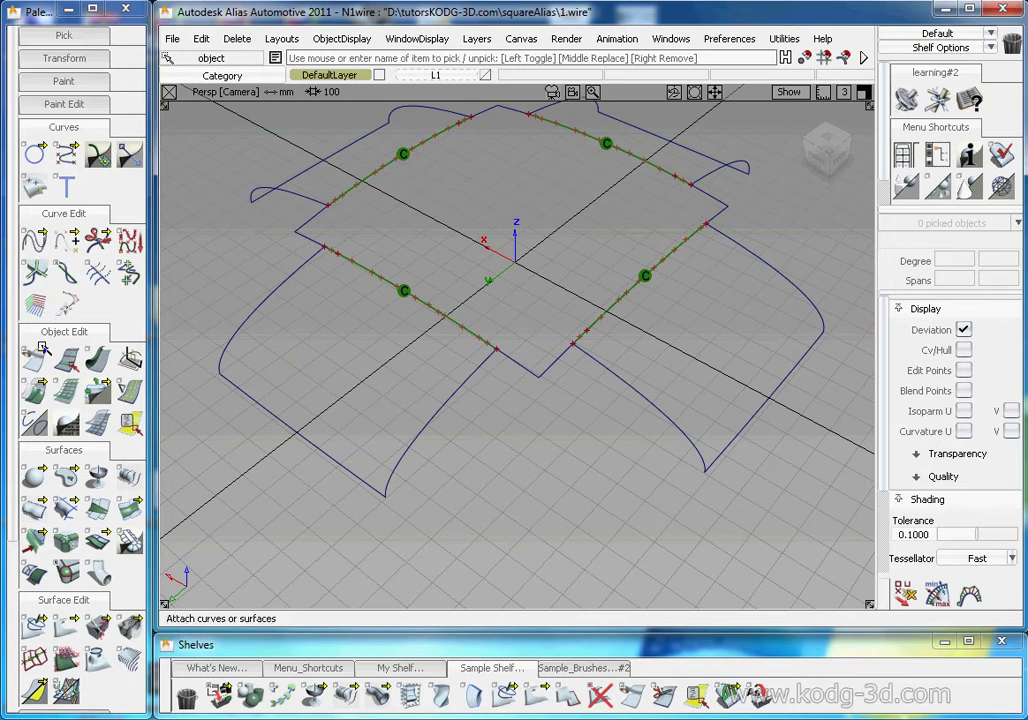
{"action": "left_click", "coordinate": [98, 153]}
{"action": "left_click", "coordinate": [205, 168]}
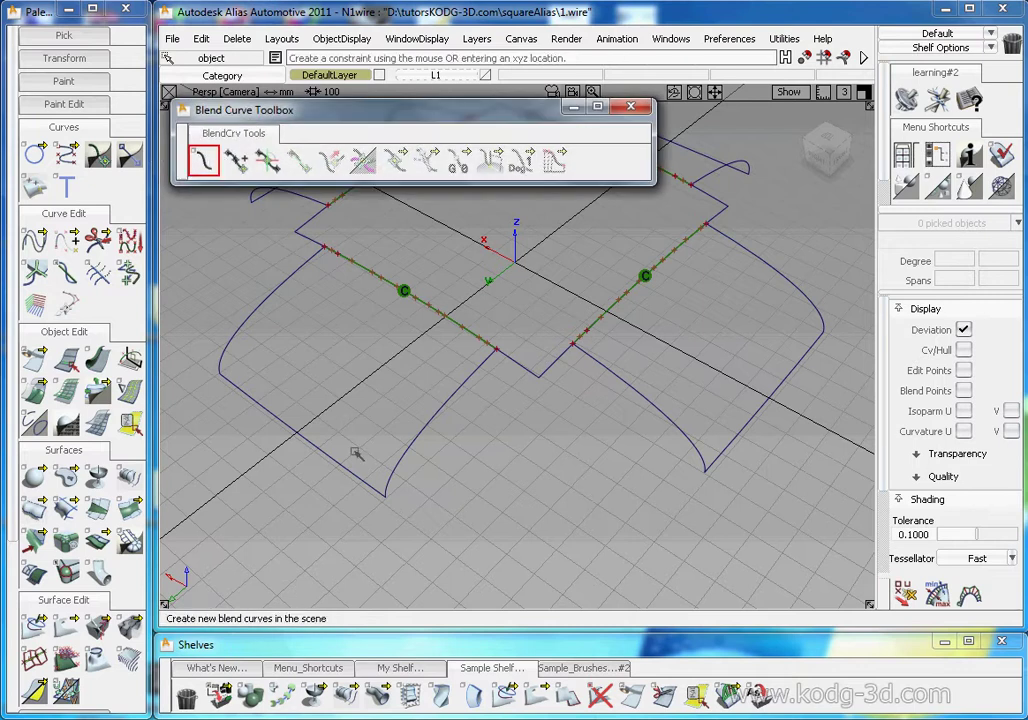
{"action": "left_click_drag", "start_coordinate": [354, 480], "coordinate": [500, 552], "text": "ctrl+alt"}
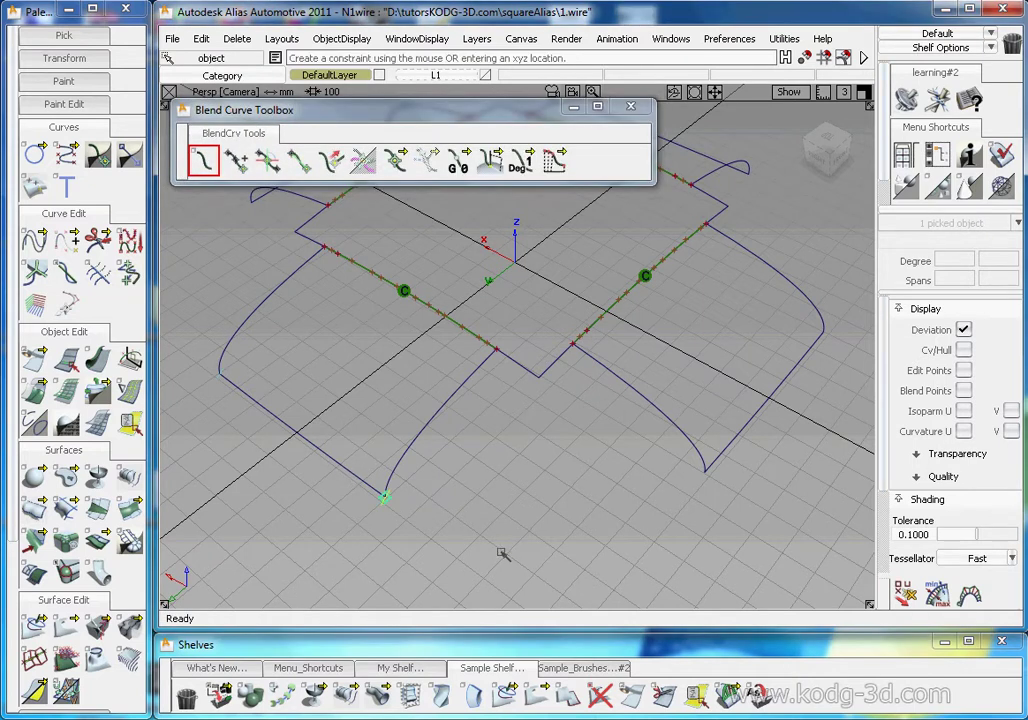
{"action": "left_click", "coordinate": [706, 469]}
{"action": "left_click", "coordinate": [476, 376]}
{"action": "left_click", "coordinate": [496, 349]}
{"action": "left_click", "coordinate": [572, 344]}
{"action": "left_click_drag", "start_coordinate": [562, 412], "coordinate": [549, 300], "text": "ctrl+shift"}
{"action": "mouse_move", "coordinate": [510, 340]}
{"action": "left_mouse_down", "text": "alt+shift"}
{"action": "mouse_move", "coordinate": [530, 356]}
{"action": "mouse_move", "coordinate": [540, 345]}
{"action": "left_mouse_up", "text": "alt+shift"}
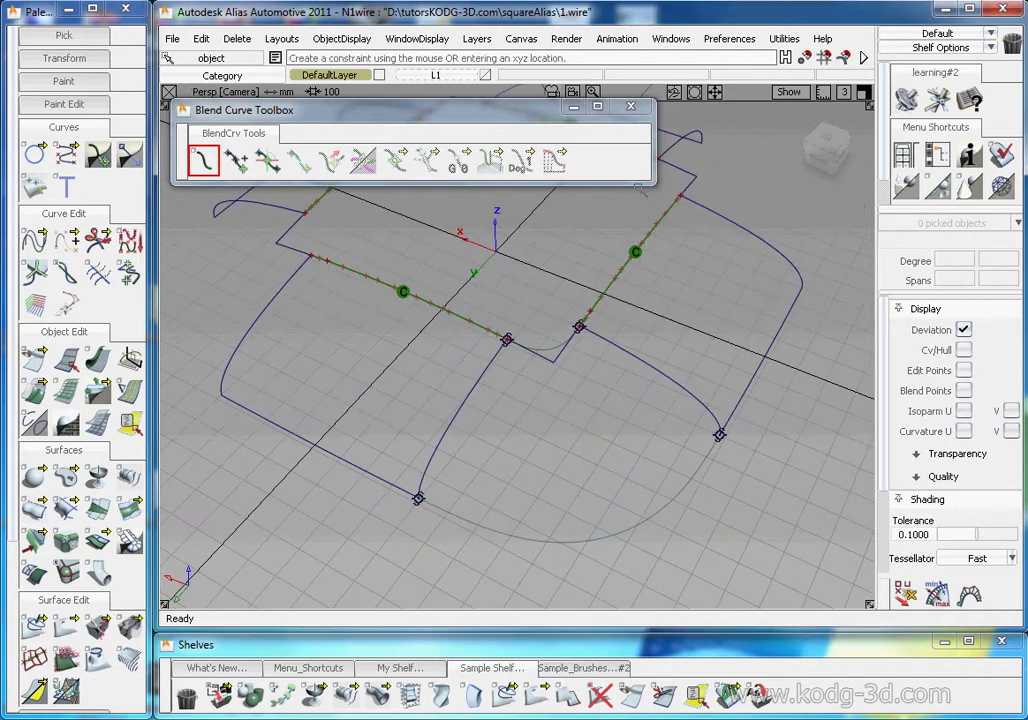
{"action": "left_click", "coordinate": [632, 108]}
{"action": "left_click_drag", "start_coordinate": [572, 402], "coordinate": [539, 420], "text": "alt+shift"}
{"action": "right_click_drag", "start_coordinate": [539, 420], "coordinate": [567, 396], "text": "alt+shift"}
{"action": "left_click_drag", "start_coordinate": [567, 397], "coordinate": [447, 265], "text": "alt+shift"}
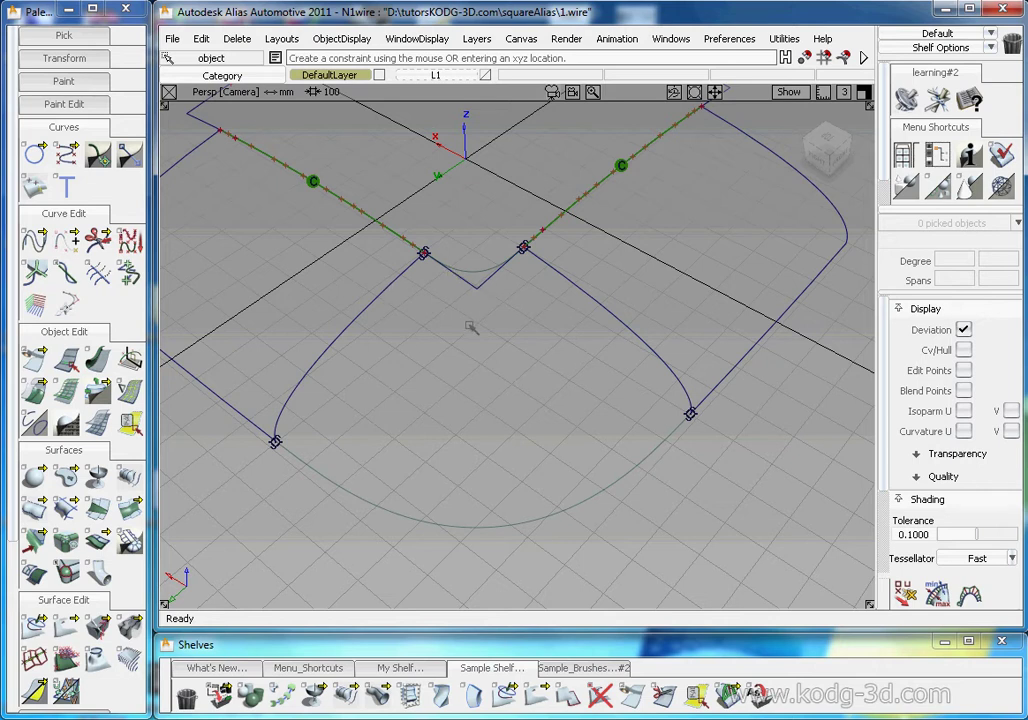
Project the upper corner blend curve onto the top patch in the top view, using the View vector.
{"action": "key", "text": "F5"}
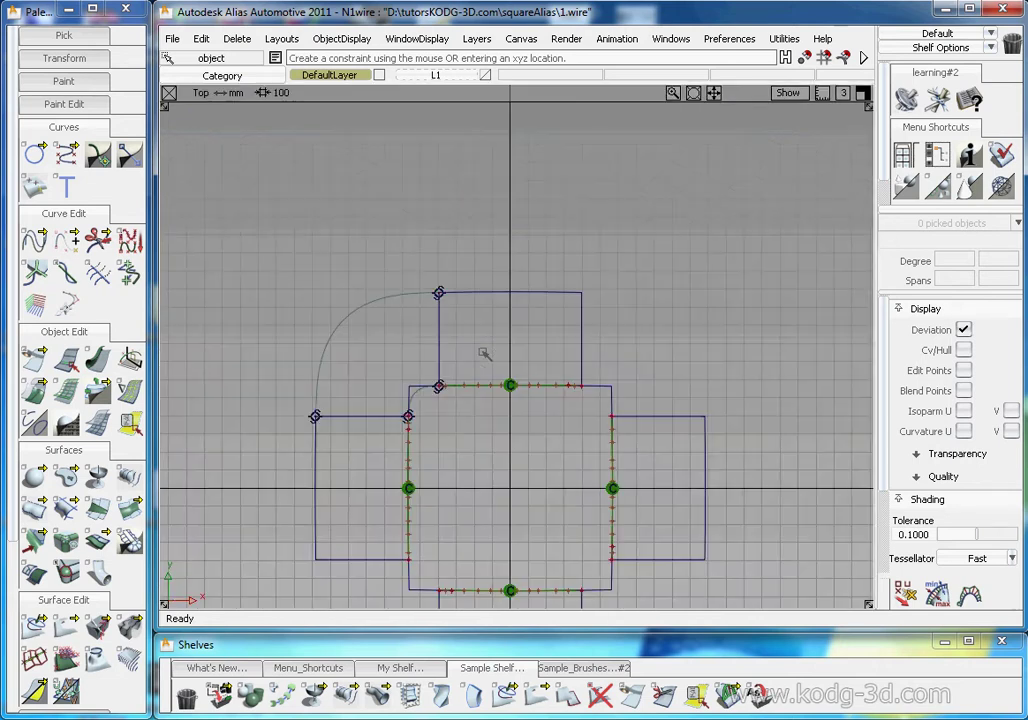
{"action": "right_click_drag", "start_coordinate": [420, 397], "coordinate": [476, 373], "text": "alt+shift"}
{"action": "middle_click_drag", "start_coordinate": [470, 377], "coordinate": [617, 293], "text": "alt+shift"}
{"action": "left_click", "coordinate": [517, 335], "text": "alt+shift"}
{"action": "right_click_drag", "start_coordinate": [519, 338], "coordinate": [774, 246], "text": "alt+shift"}
{"action": "left_click", "coordinate": [505, 700]}
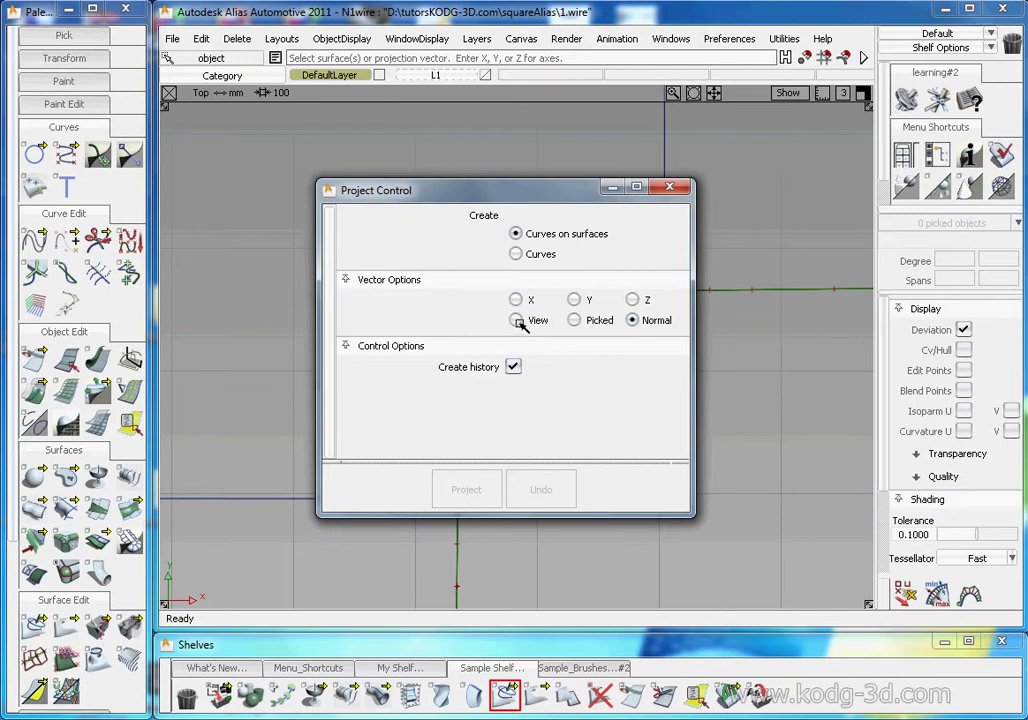
{"action": "left_click", "coordinate": [516, 320]}
{"action": "left_click", "coordinate": [677, 189]}
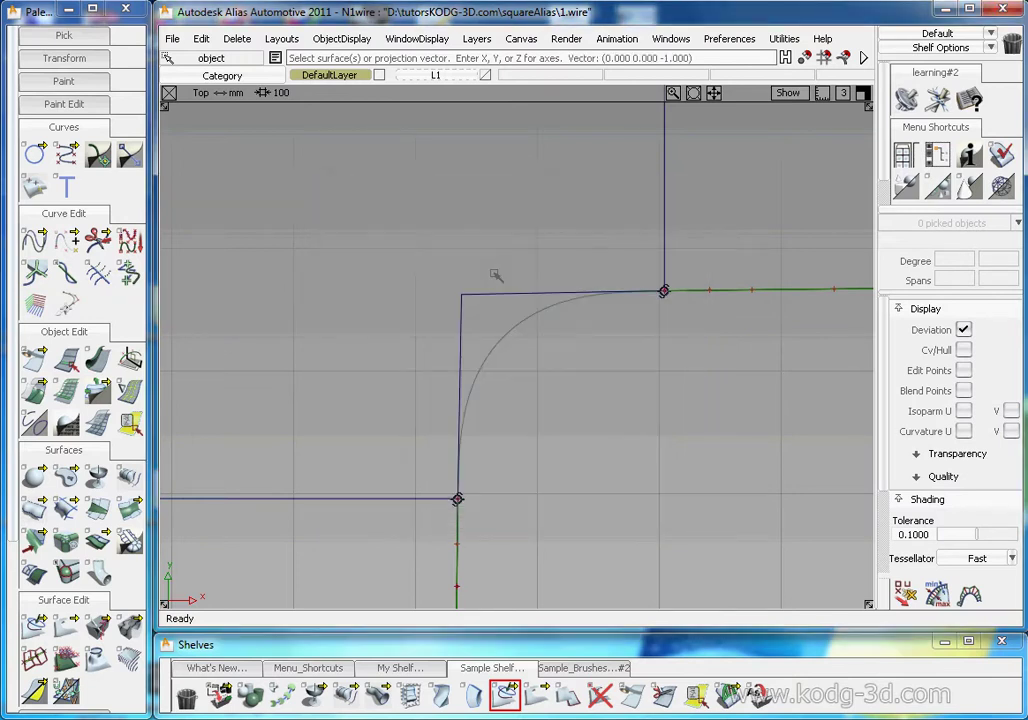
{"action": "left_click", "coordinate": [484, 301]}
{"action": "key", "text": "space"}
{"action": "left_click", "coordinate": [520, 324]}
{"action": "key", "text": "space"}
{"action": "key", "text": "F8"}
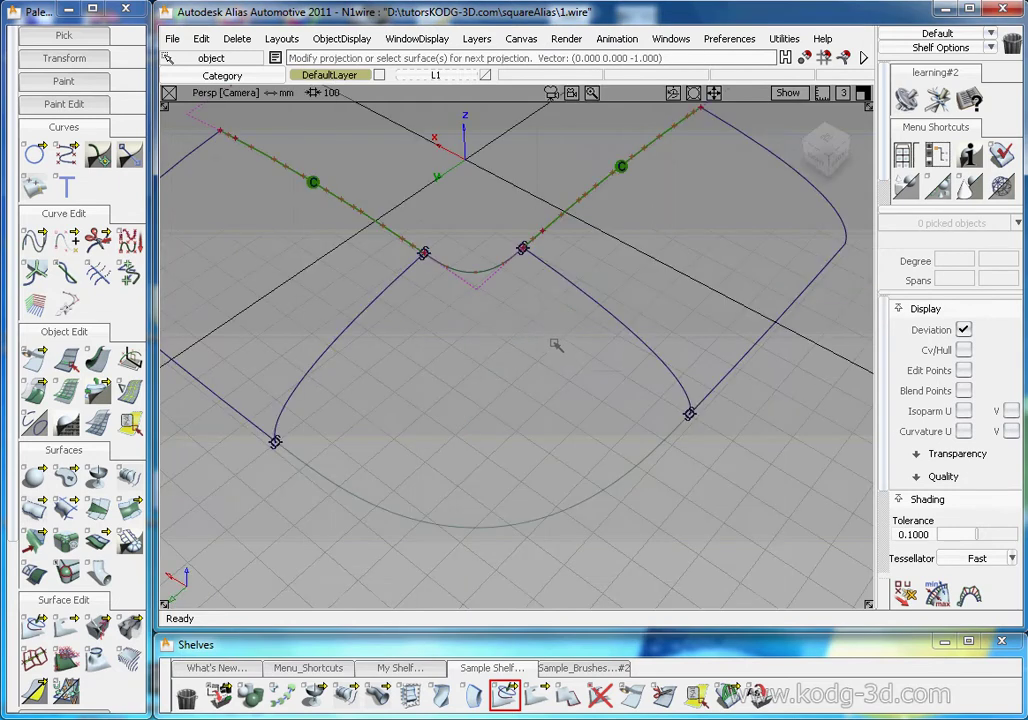
Trim the top patch along the projected corner curve, keeping the main area.
{"action": "left_click_drag", "start_coordinate": [500, 295], "coordinate": [536, 418], "text": "alt+shift"}
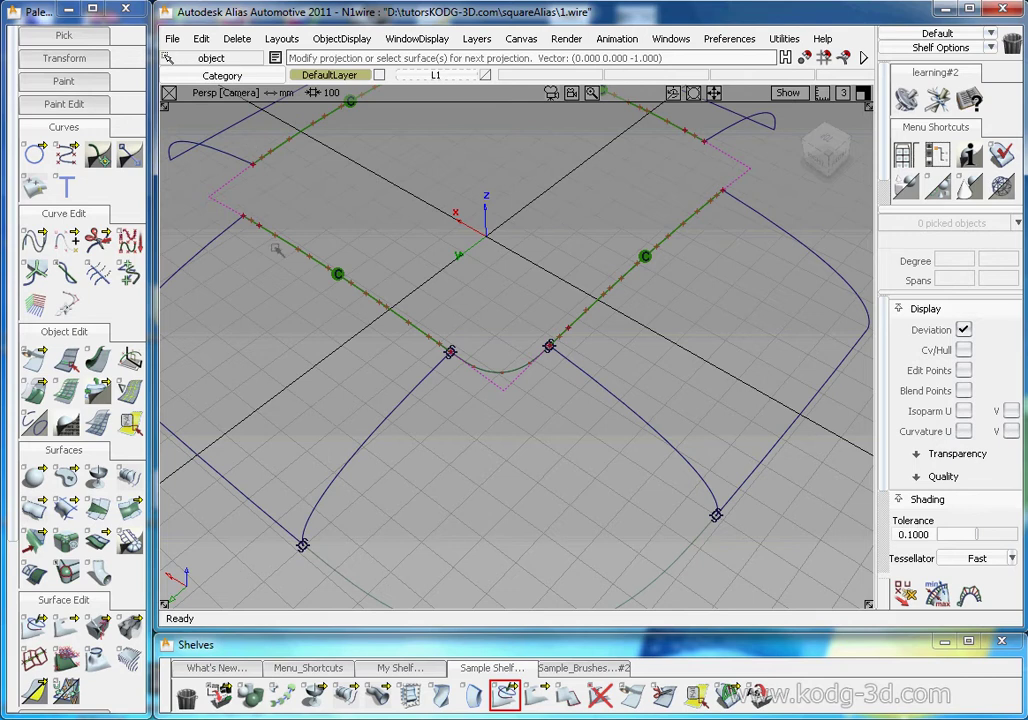
{"action": "left_click_drag", "start_coordinate": [487, 368], "coordinate": [520, 450], "text": "alt+shift"}
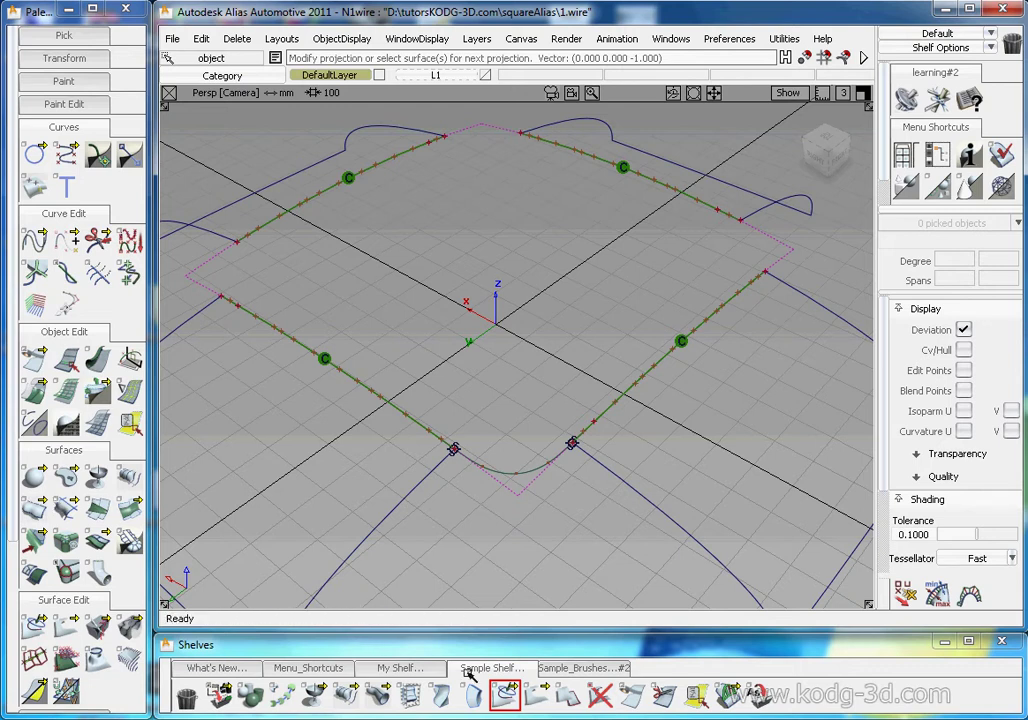
{"action": "left_click", "coordinate": [535, 693]}
{"action": "left_click", "coordinate": [537, 475]}
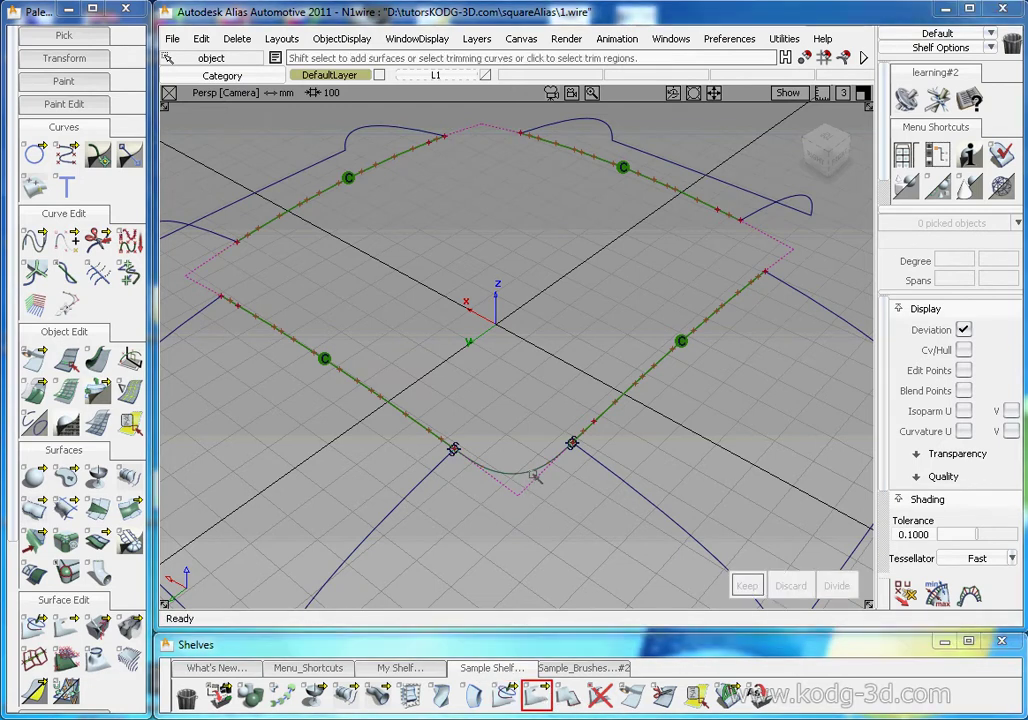
{"action": "left_click", "coordinate": [745, 586]}
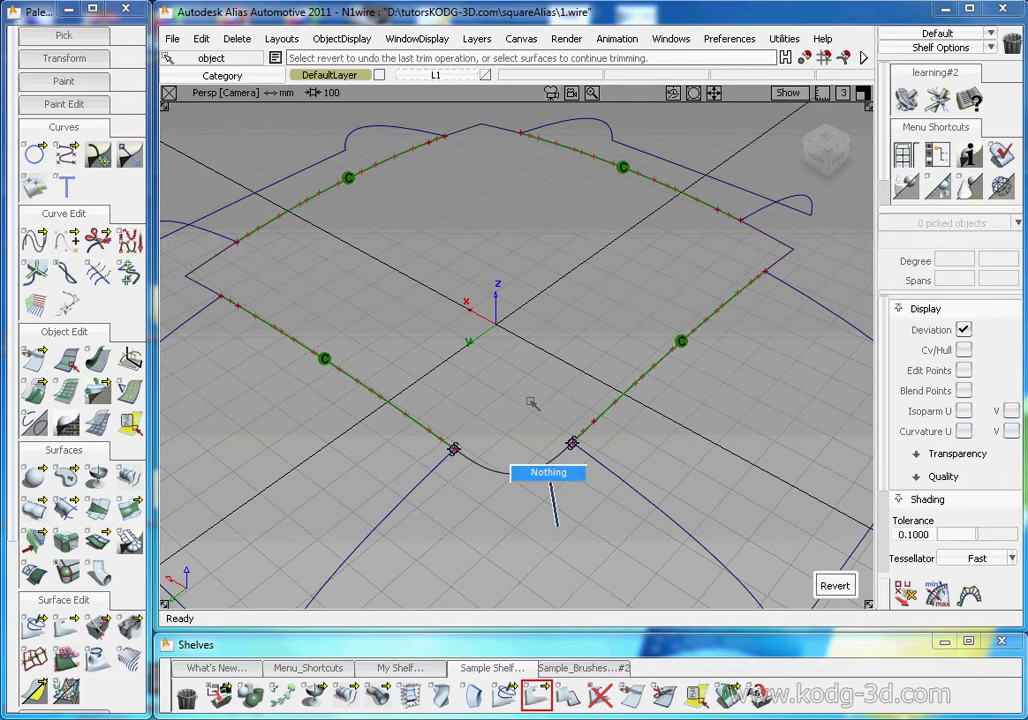
Delete the upper corner blend curve at the trimmed corner, including its construction history.
{"action": "left_click", "coordinate": [516, 455]}
{"action": "key", "text": "Delete"}
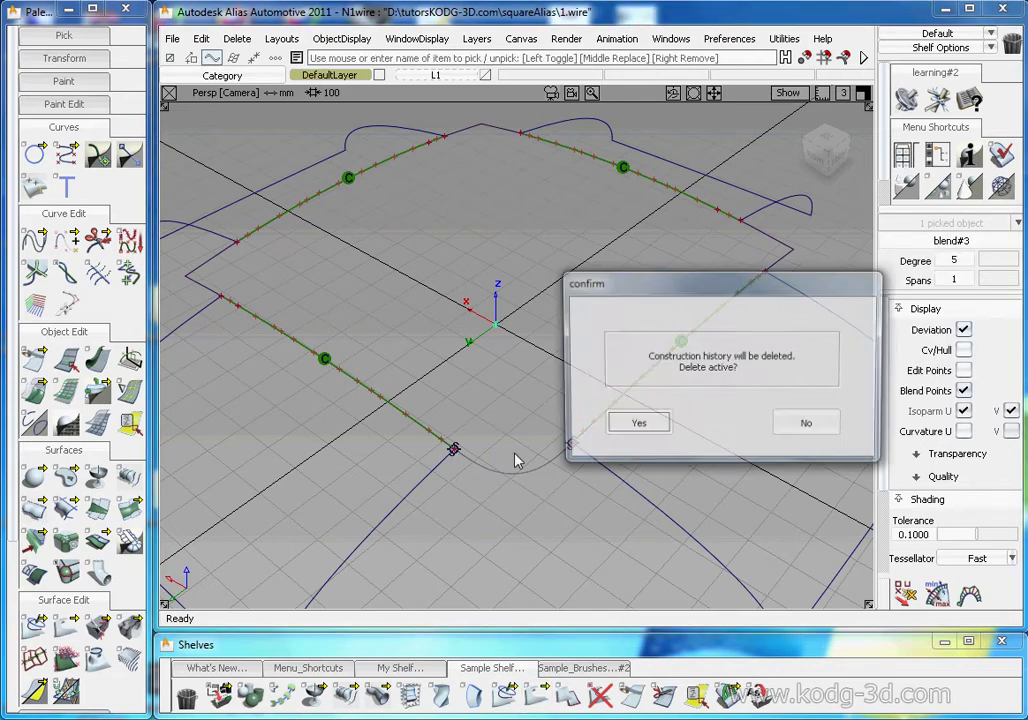
{"action": "key", "text": "Return"}
Try to build a four-boundary Square surface across the open corner from the lower blend curve, both side surface edges and the trimmed top edge.
{"action": "middle_click_drag", "start_coordinate": [584, 474], "coordinate": [583, 445], "text": "alt+shift"}
{"action": "right_click_drag", "start_coordinate": [583, 445], "coordinate": [581, 449], "text": "alt+shift"}
{"action": "left_click_drag", "start_coordinate": [581, 449], "coordinate": [576, 457], "text": "alt+shift"}
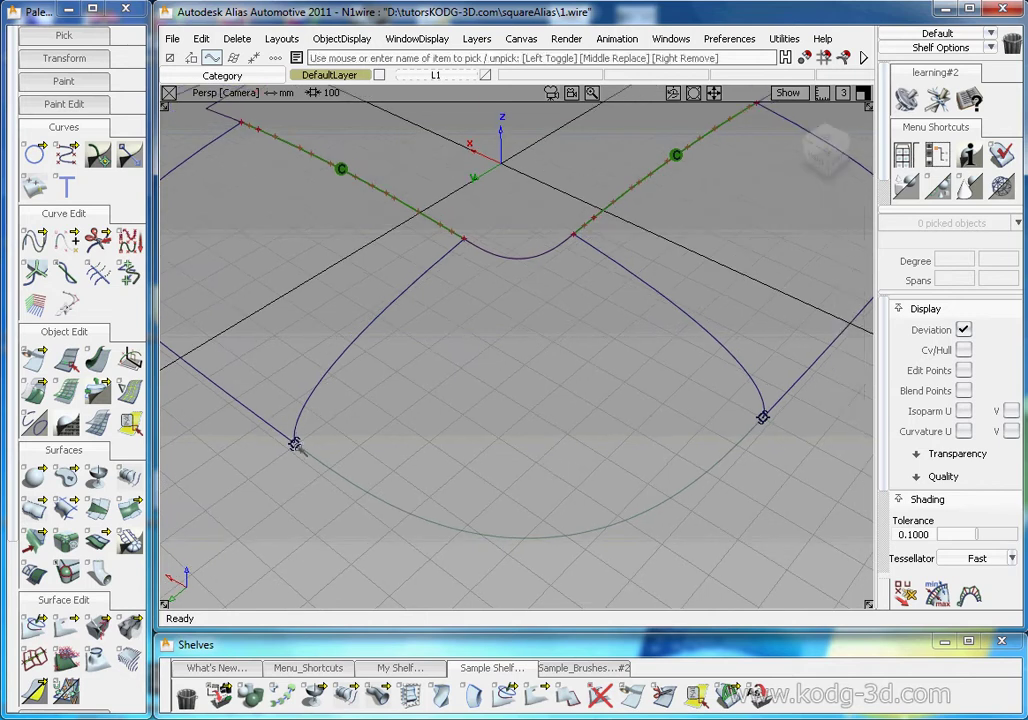
{"action": "left_click", "coordinate": [64, 505]}
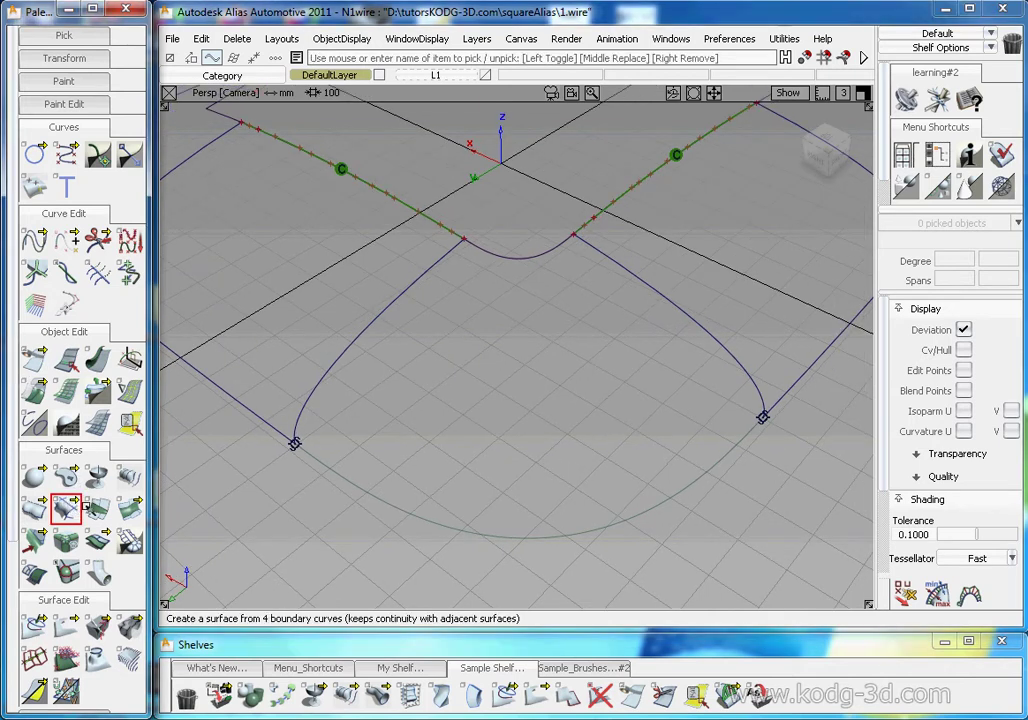
{"action": "left_click", "coordinate": [335, 472]}
{"action": "left_click", "coordinate": [338, 352]}
{"action": "left_click", "coordinate": [525, 246]}
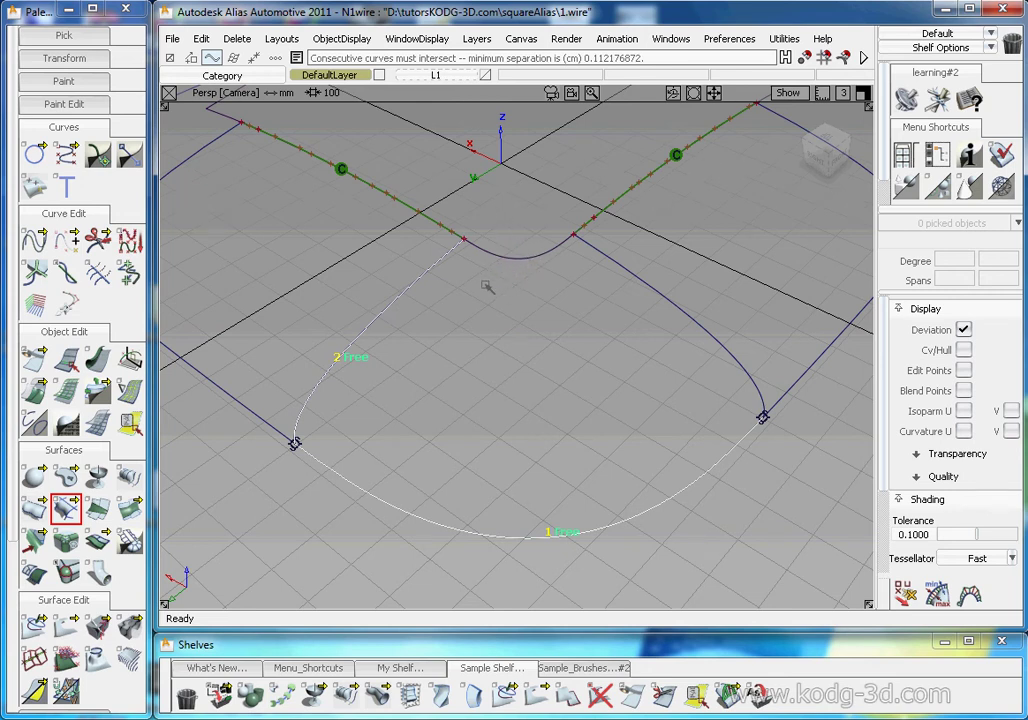
{"action": "left_click", "coordinate": [618, 313]}
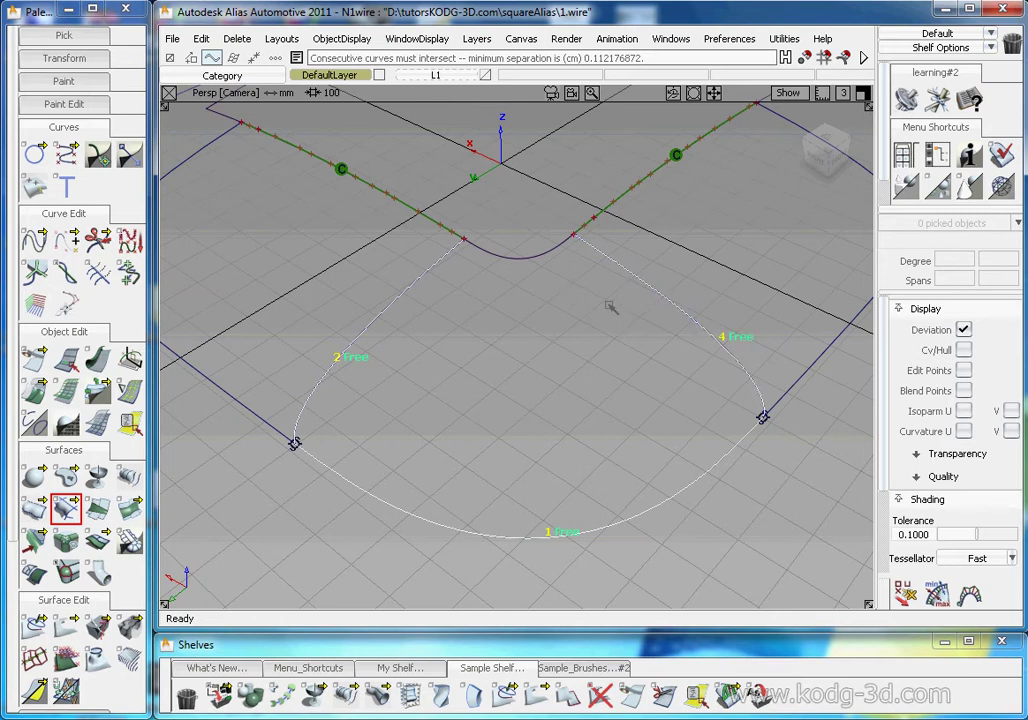
{"action": "left_click", "coordinate": [481, 256]}
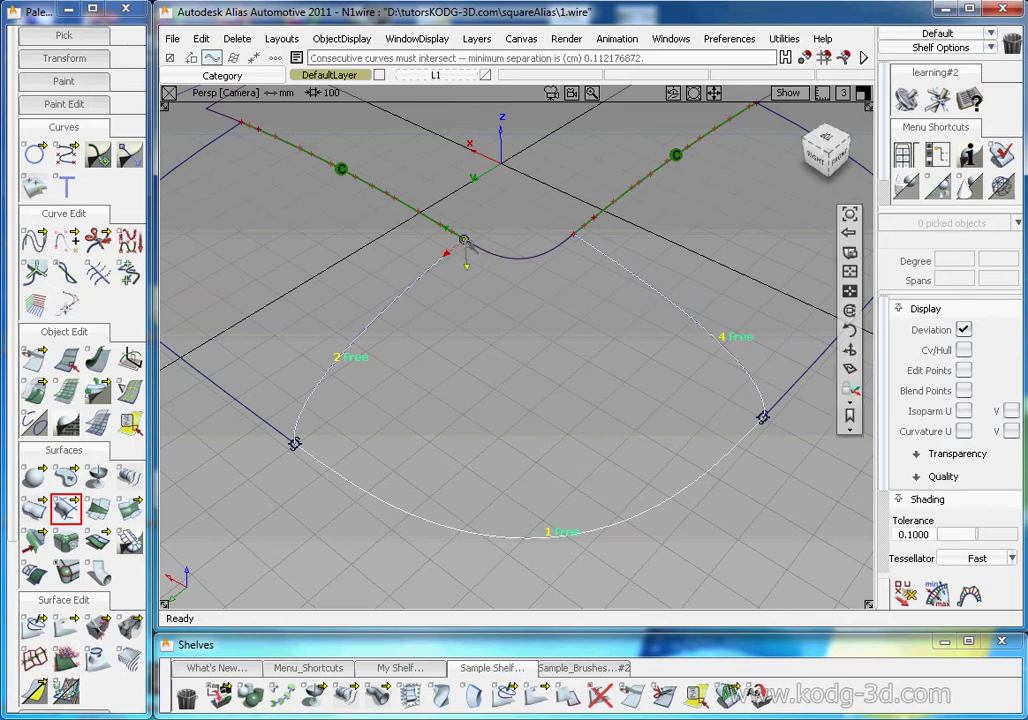
{"action": "scroll", "coordinate": [466, 243], "scroll_direction": "up", "scroll_amount": 5}
{"action": "right_click_drag", "start_coordinate": [481, 254], "coordinate": [551, 229], "text": "alt+shift"}
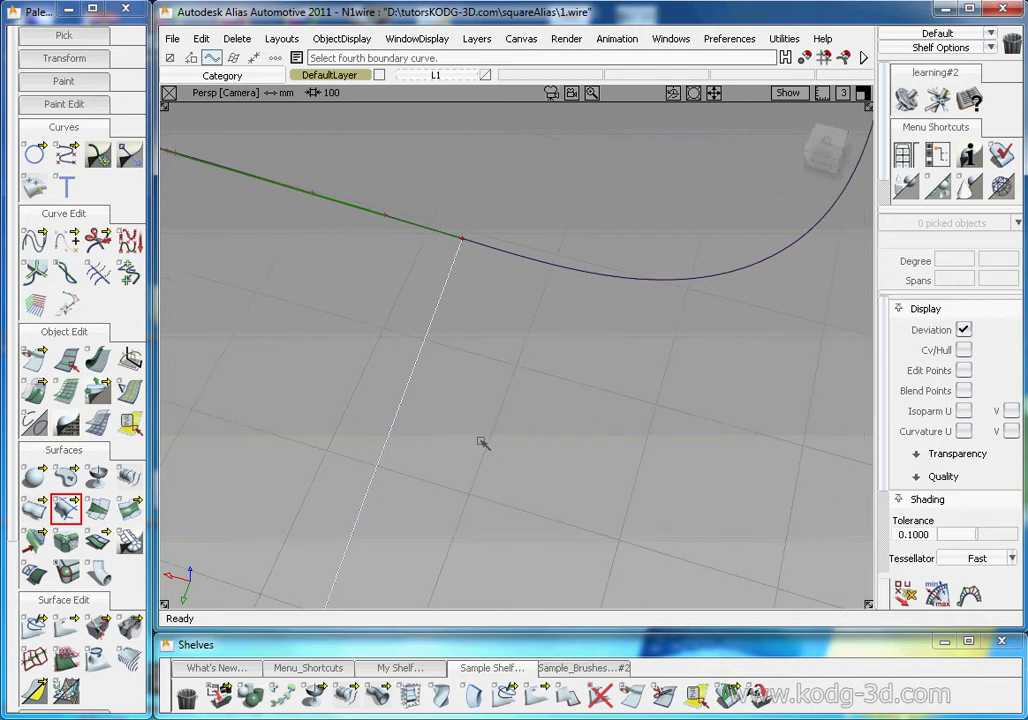
Untrim the trimmed top surface of the model.
{"action": "left_click", "coordinate": [600, 694]}
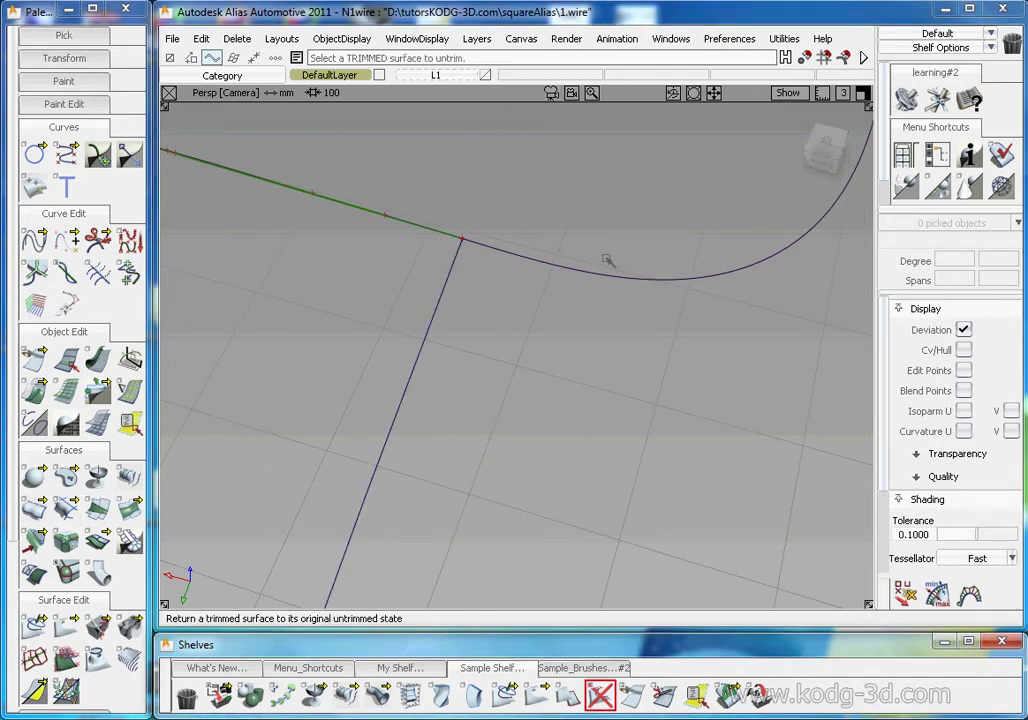
{"action": "left_click", "coordinate": [604, 278]}
Try to extend the end of the rounded curve-on-surface at the front corner toward the adjacent side surface by about 1.67 percent.
{"action": "left_click", "coordinate": [465, 241], "text": "alt+shift"}
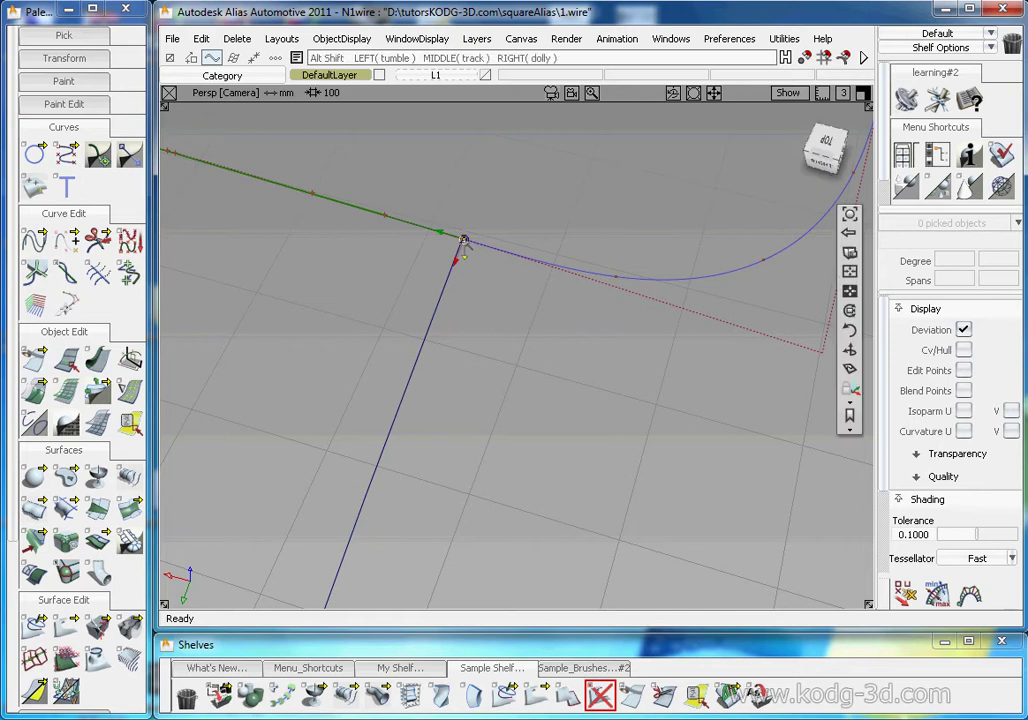
{"action": "right_click_drag", "start_coordinate": [496, 254], "coordinate": [731, 183], "text": "alt+shift"}
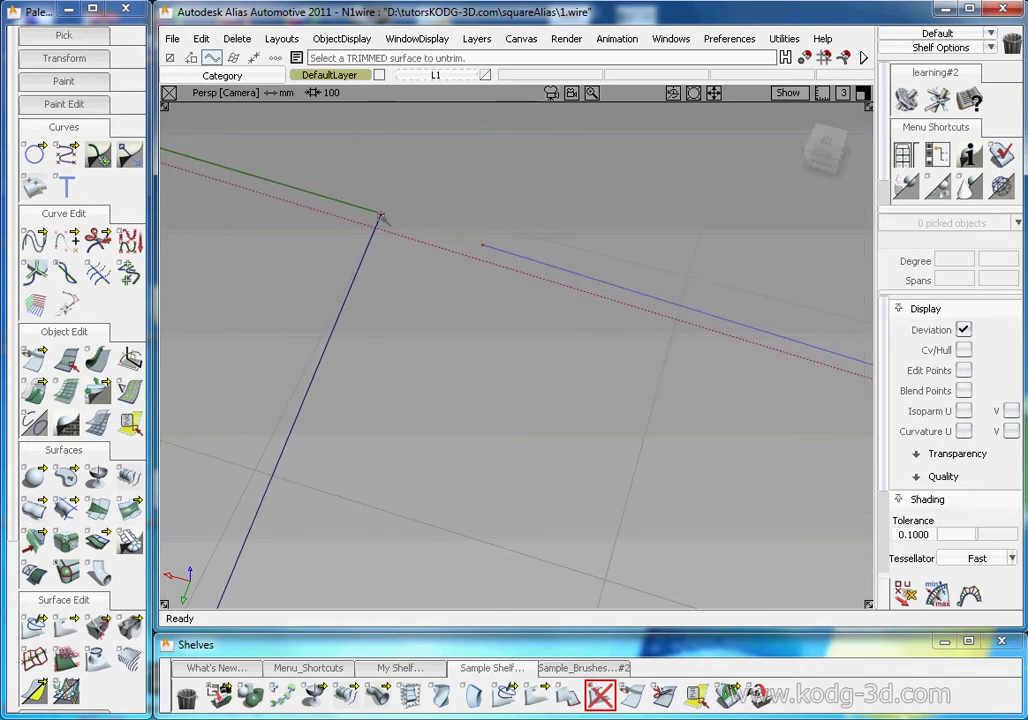
{"action": "left_click", "coordinate": [97, 358]}
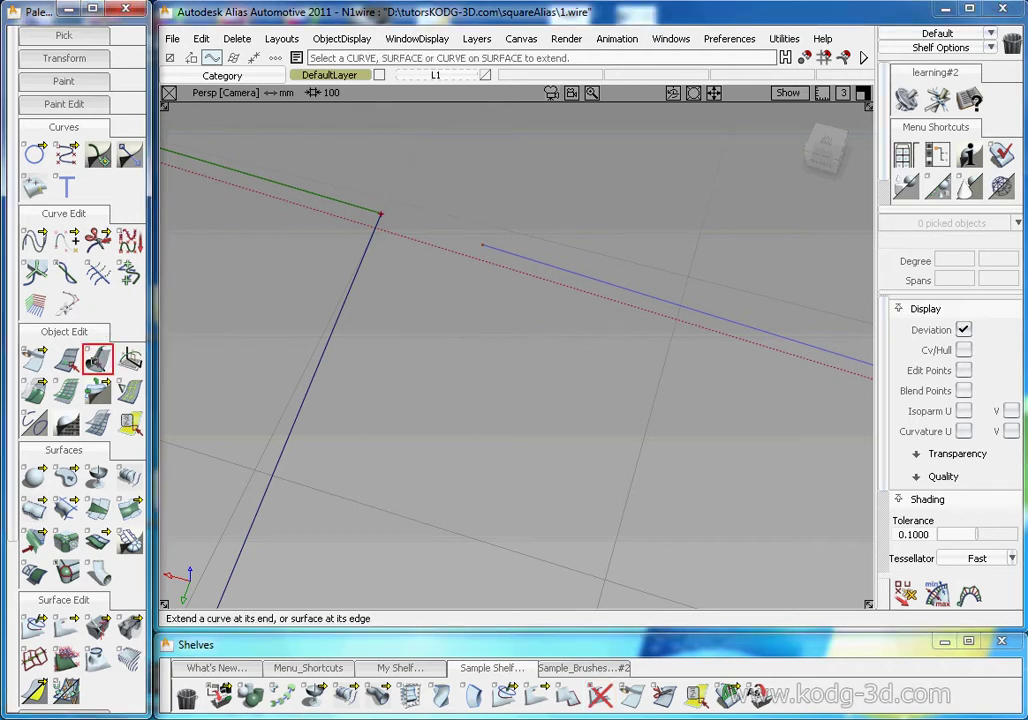
{"action": "left_click_drag", "start_coordinate": [487, 248], "coordinate": [312, 233]}
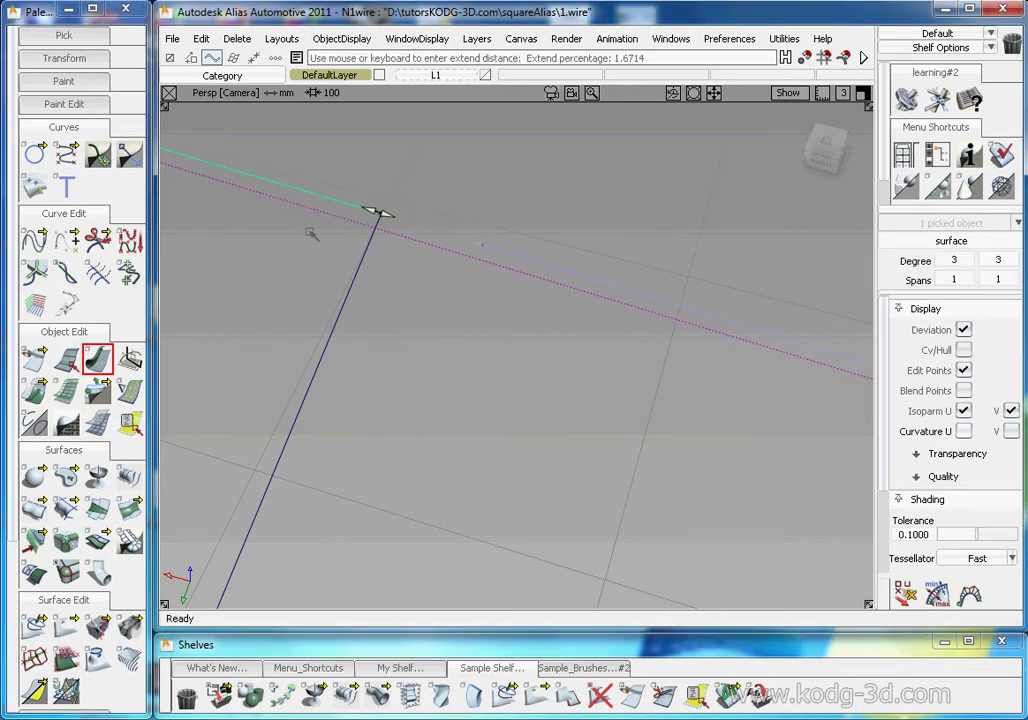
{"action": "left_click", "coordinate": [346, 253]}
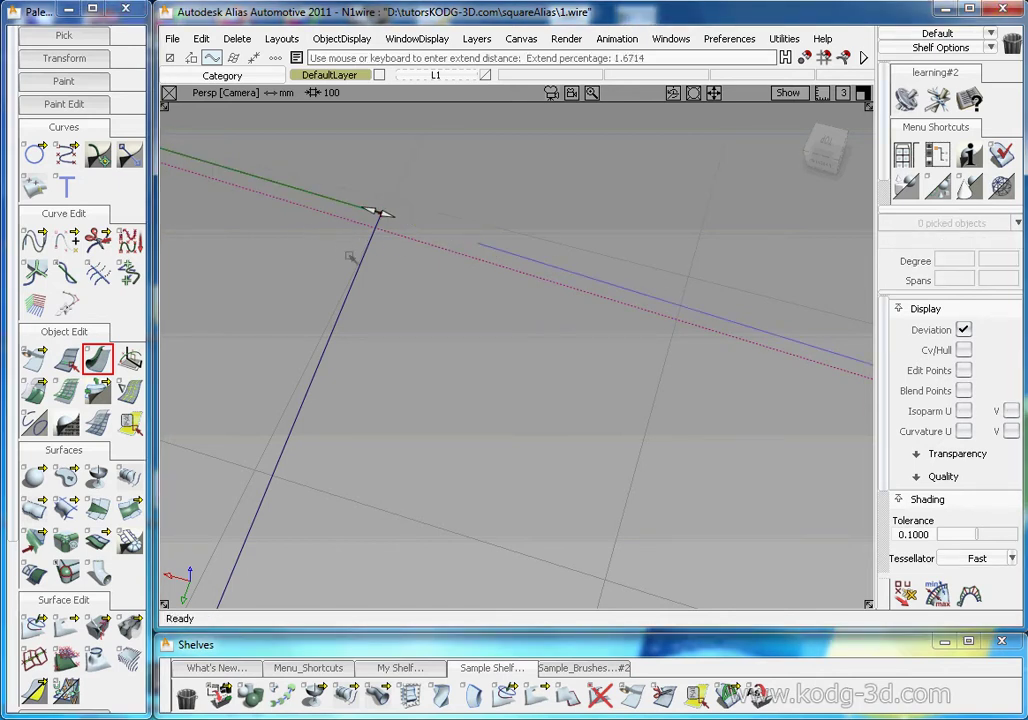
Delete the rounded curve-on-surface at the front corner of the top surface.
{"action": "left_click_drag", "start_coordinate": [477, 274], "coordinate": [356, 406], "text": "alt+shift"}
{"action": "left_click_drag", "start_coordinate": [548, 377], "coordinate": [532, 250], "text": "alt+shift"}
{"action": "left_click", "coordinate": [530, 249]}
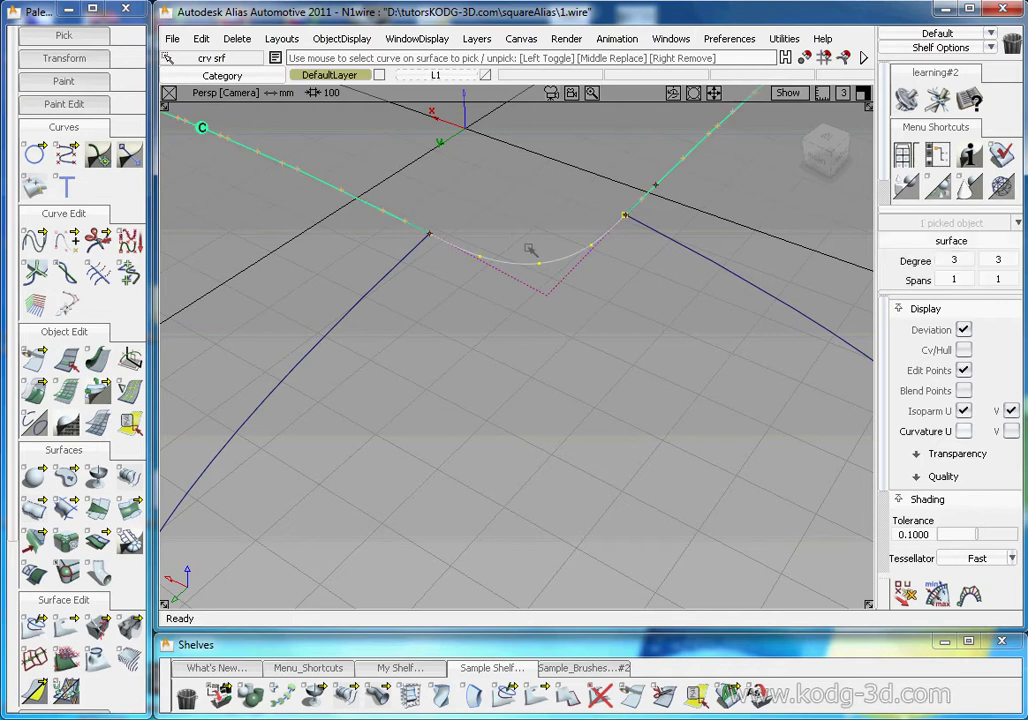
{"action": "key", "text": "Delete"}
{"action": "key", "text": "Return"}
Create a blend curve across the front corner, joining the upper corner points of the two adjacent side surfaces.
{"action": "left_click_drag", "start_coordinate": [560, 243], "coordinate": [445, 302], "text": "alt+shift"}
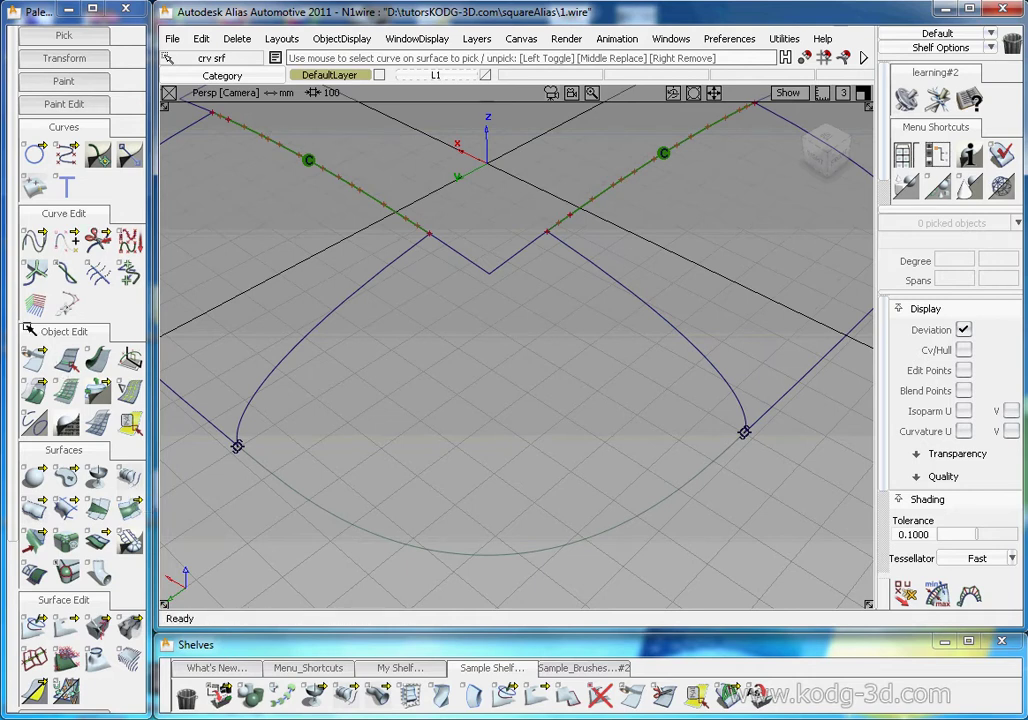
{"action": "left_click", "coordinate": [98, 153]}
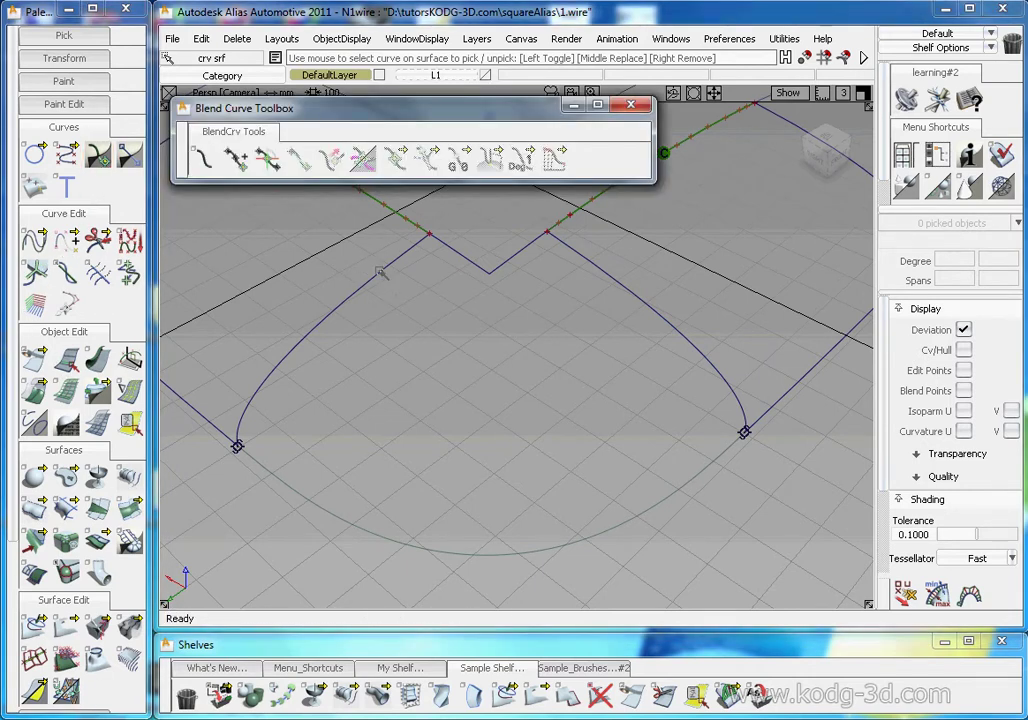
{"action": "left_click", "coordinate": [204, 158]}
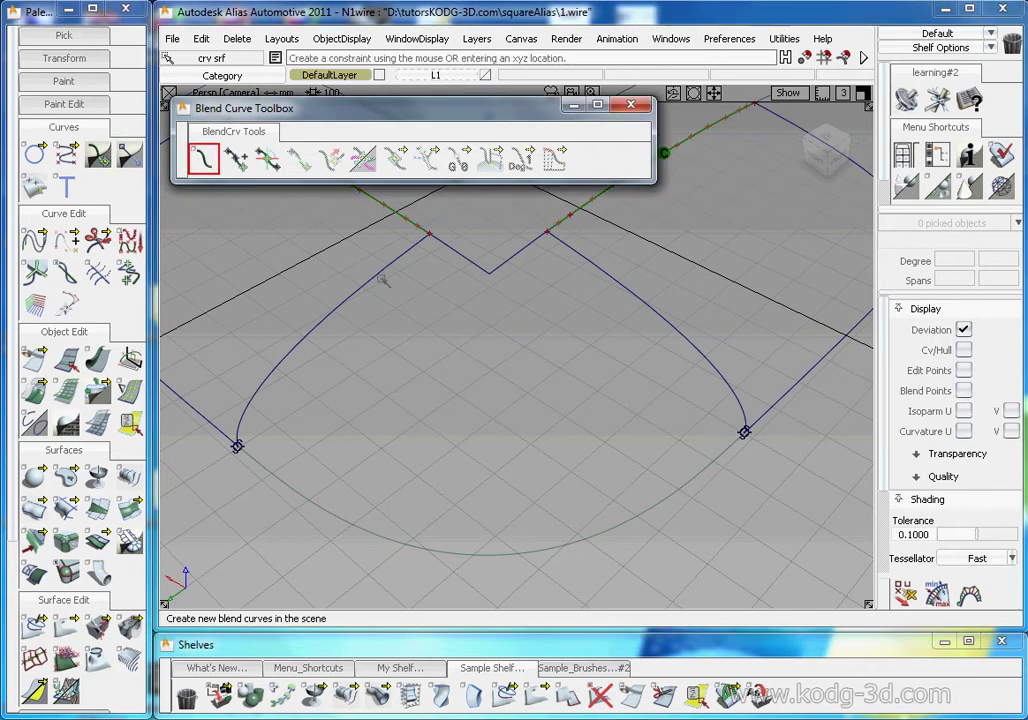
{"action": "left_click", "coordinate": [429, 234]}
{"action": "left_click", "coordinate": [546, 232]}
{"action": "left_click", "coordinate": [527, 245]}
{"action": "left_click_drag", "start_coordinate": [527, 250], "coordinate": [526, 312], "text": "alt+shift"}
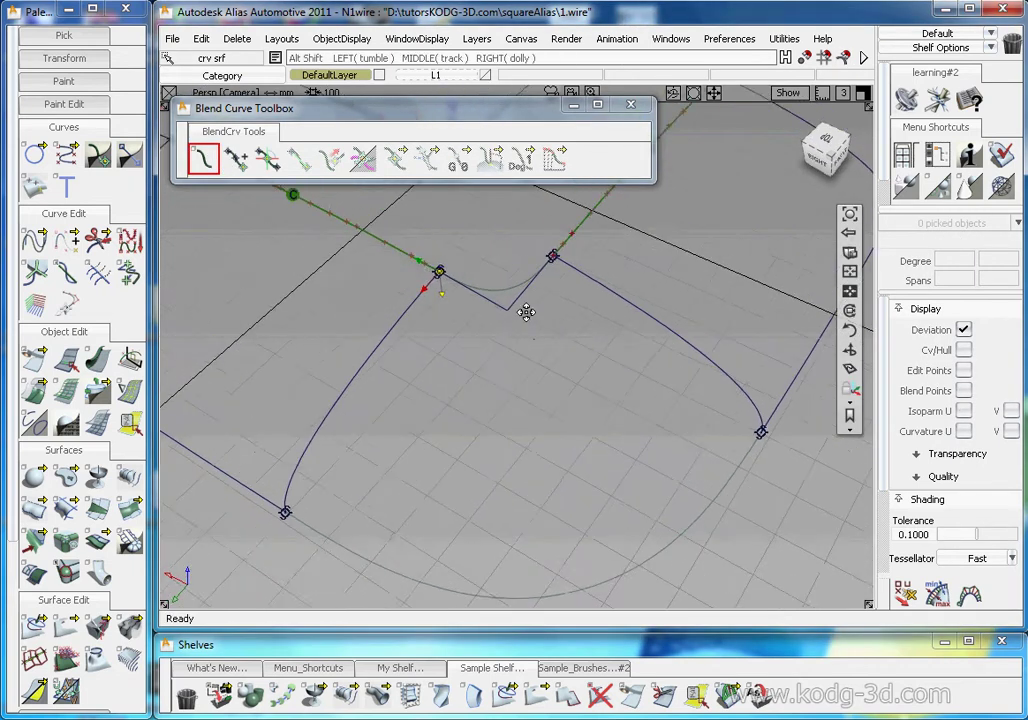
{"action": "middle_click_drag", "start_coordinate": [526, 312], "coordinate": [547, 380], "text": "alt+shift"}
{"action": "left_click", "coordinate": [632, 106]}
Duplicate the front corner blend curve into 3 copies, each rotated 90 degrees about Z, to round the remaining corners.
{"action": "right_click_drag", "start_coordinate": [535, 255], "coordinate": [593, 290], "text": "alt+shift"}
{"action": "middle_click_drag", "start_coordinate": [593, 290], "coordinate": [605, 352], "text": "alt+shift"}
{"action": "left_click_drag", "start_coordinate": [521, 354], "coordinate": [518, 405], "text": "ctrl+shift"}
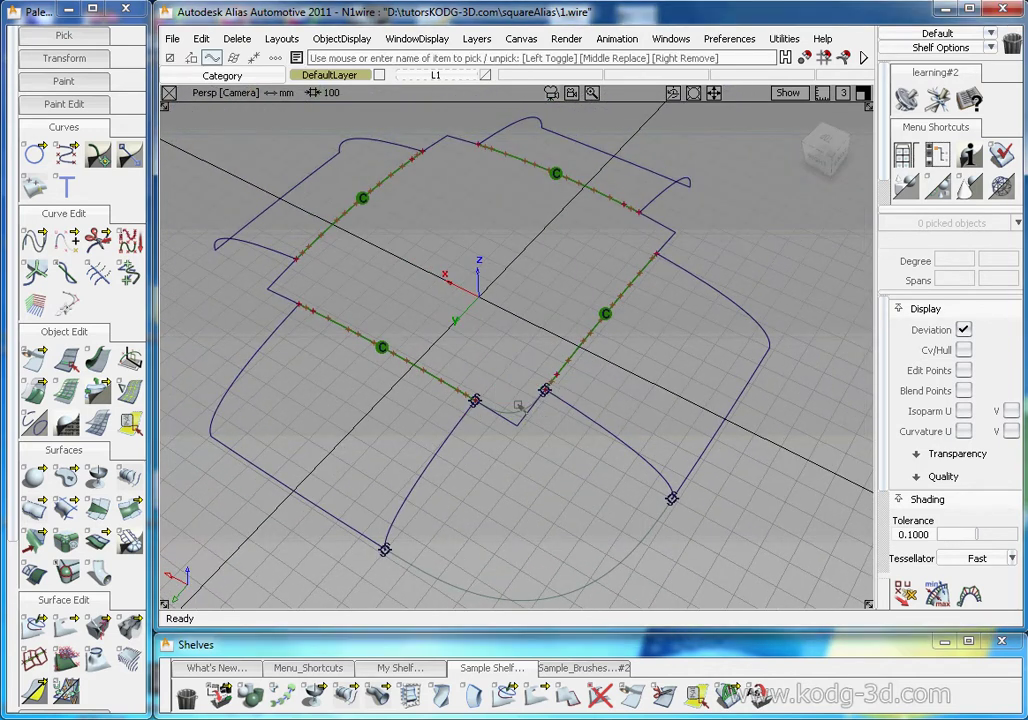
{"action": "left_click", "coordinate": [520, 413]}
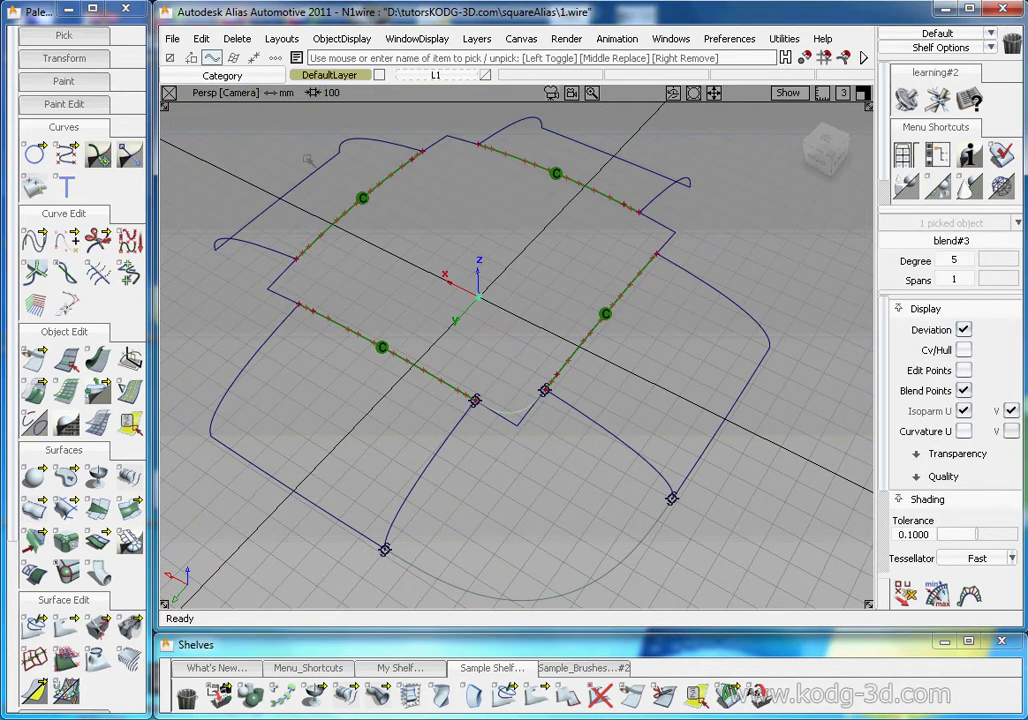
{"action": "left_click", "coordinate": [201, 38]}
{"action": "mouse_move", "coordinate": [236, 262]}
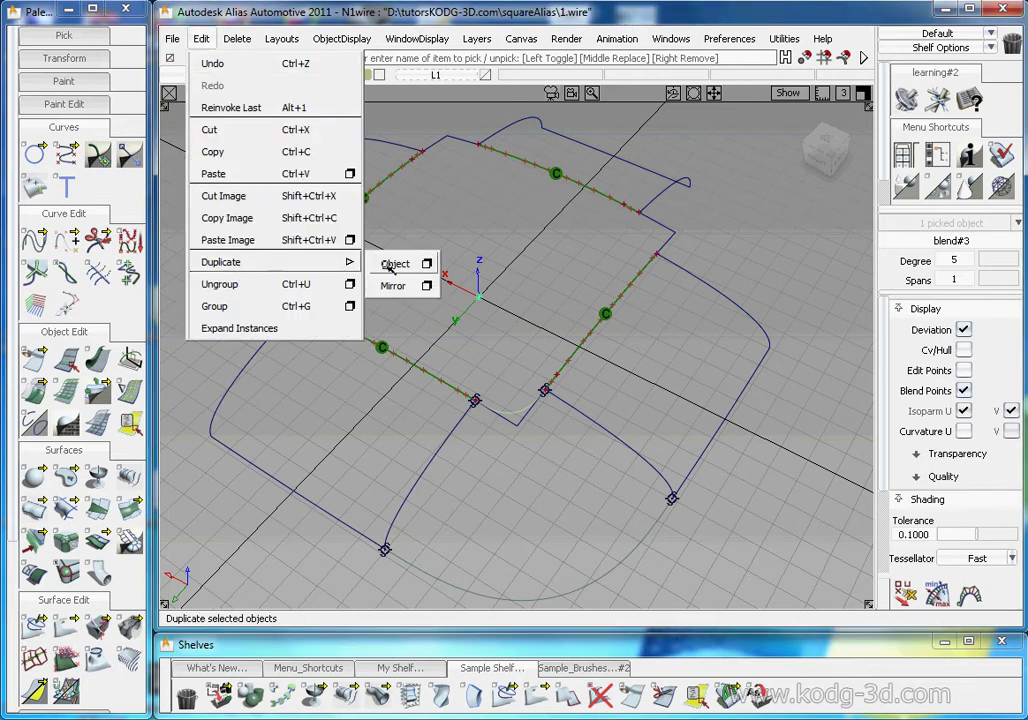
{"action": "left_click", "coordinate": [427, 264]}
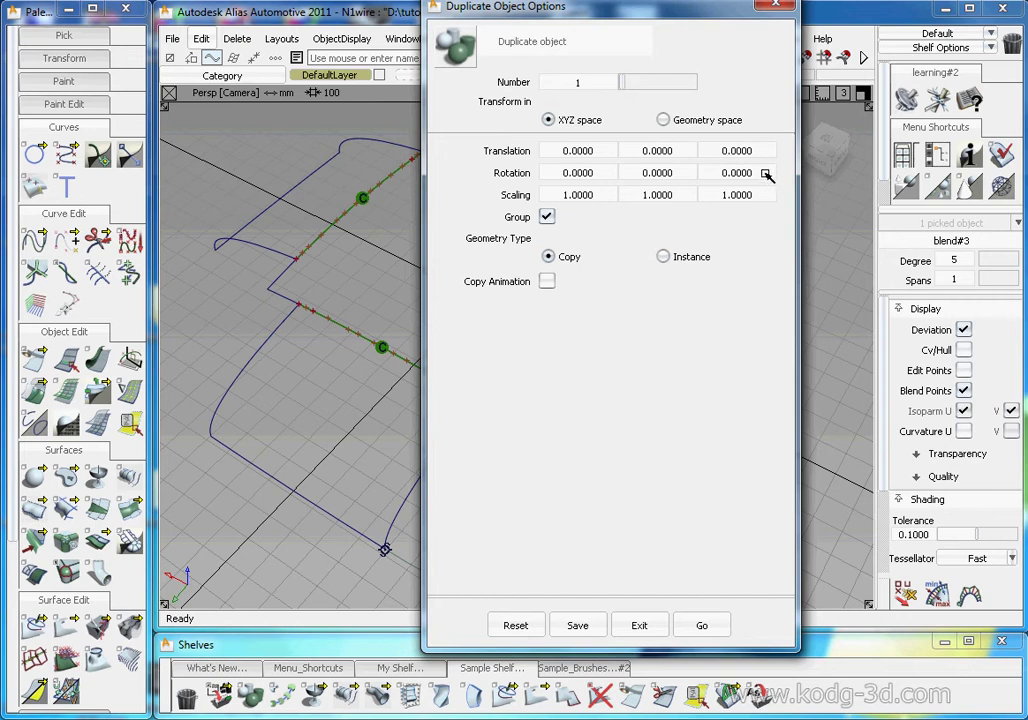
{"action": "left_click_drag", "start_coordinate": [765, 173], "coordinate": [603, 201]}
{"action": "key", "text": "BackSpace"}
{"action": "key", "text": "BackSpace"}
{"action": "key", "text": "BackSpace"}
{"action": "key", "text": "BackSpace"}
{"action": "key", "text": "BackSpace"}
{"action": "key", "text": "BackSpace"}
{"action": "type", "text": "90"}
{"action": "left_click", "coordinate": [578, 82]}
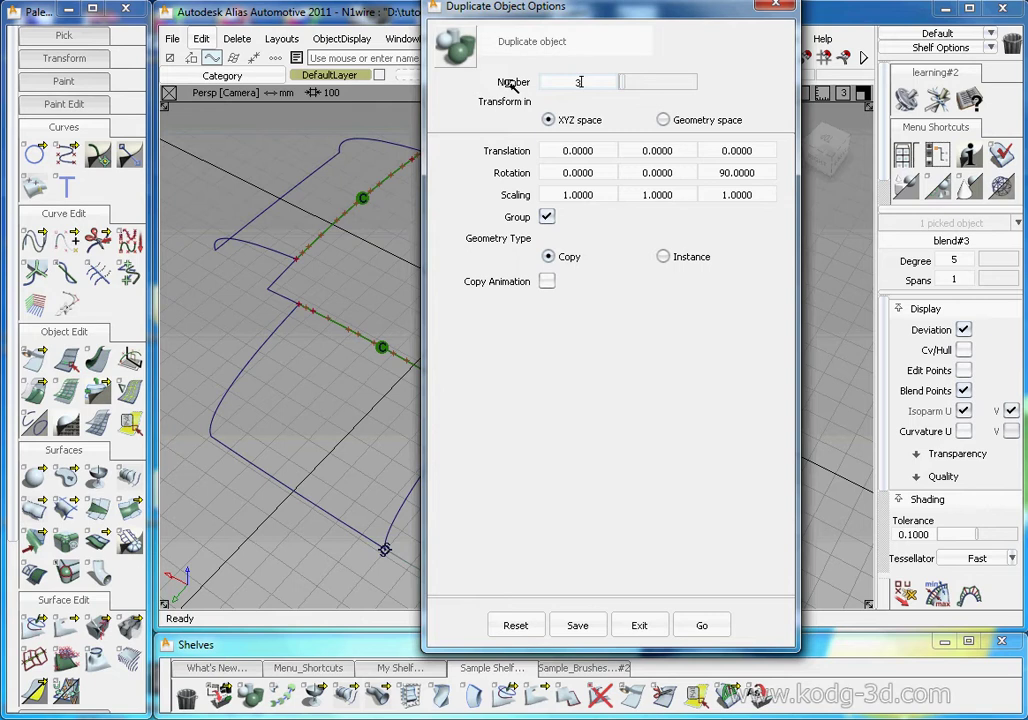
{"action": "left_click", "coordinate": [702, 625]}
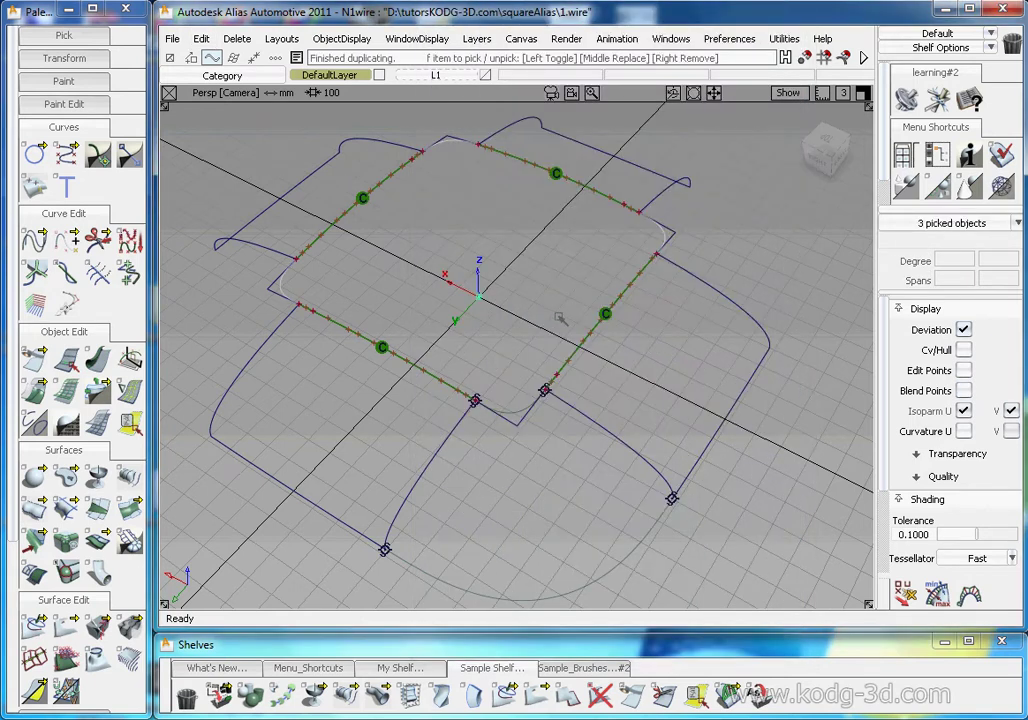
Extend the four edges of the top surface outward by about 43, 43, 53 and 47 mm.
{"action": "left_click_drag", "start_coordinate": [444, 331], "coordinate": [507, 391], "text": "alt+shift"}
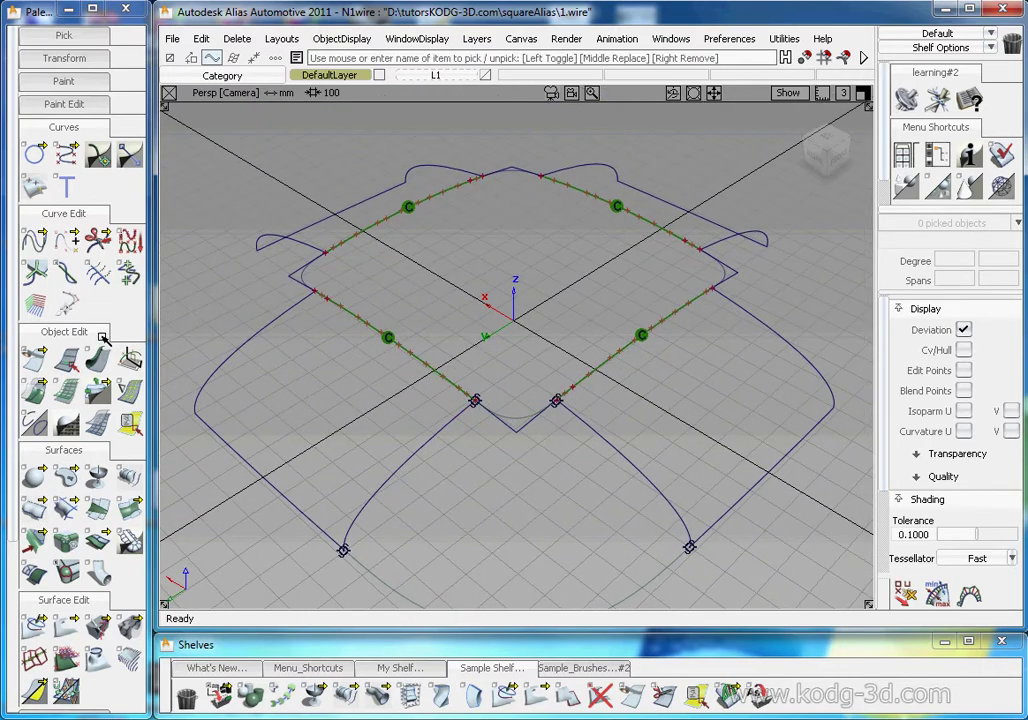
{"action": "left_click", "coordinate": [97, 358]}
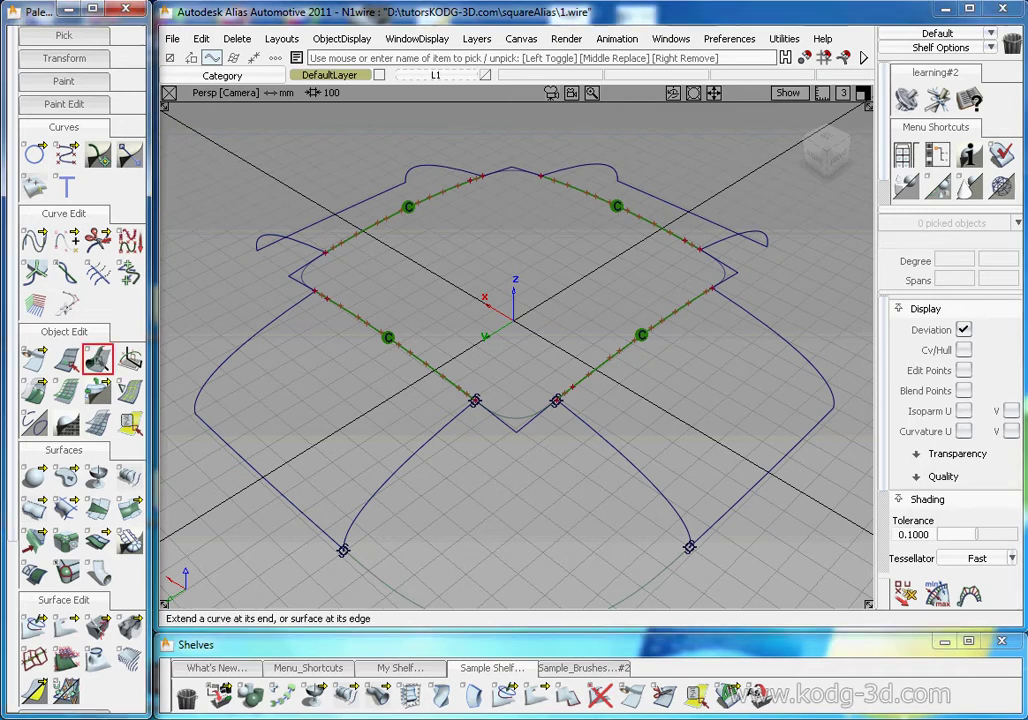
{"action": "left_click", "coordinate": [293, 284]}
{"action": "left_click", "coordinate": [300, 291]}
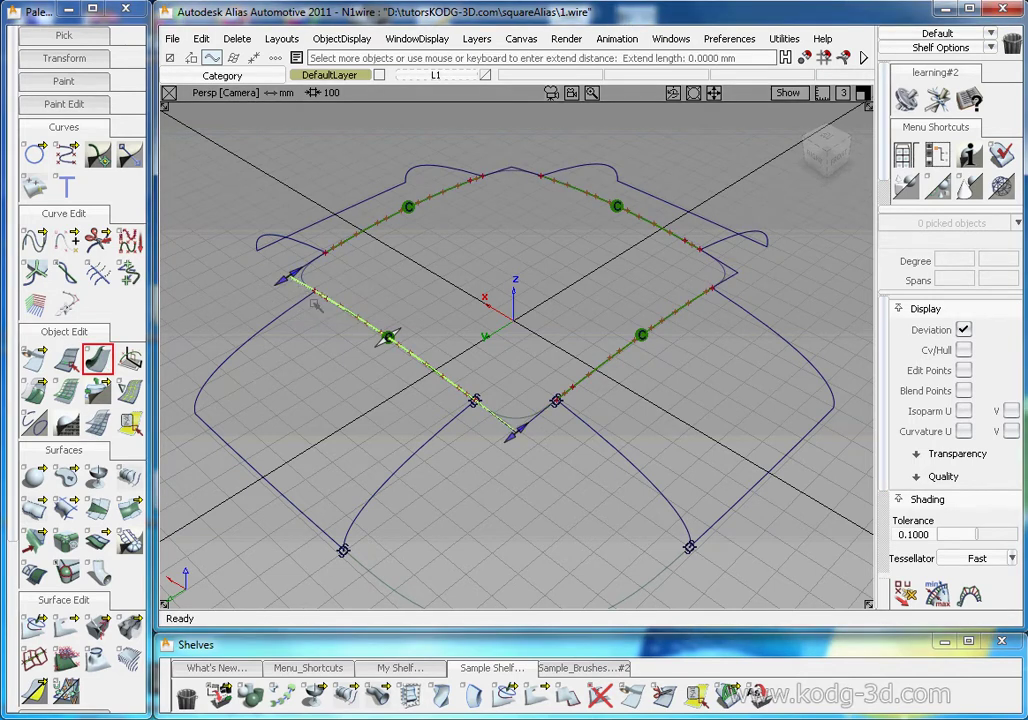
{"action": "left_click_drag", "start_coordinate": [386, 341], "coordinate": [368, 355]}
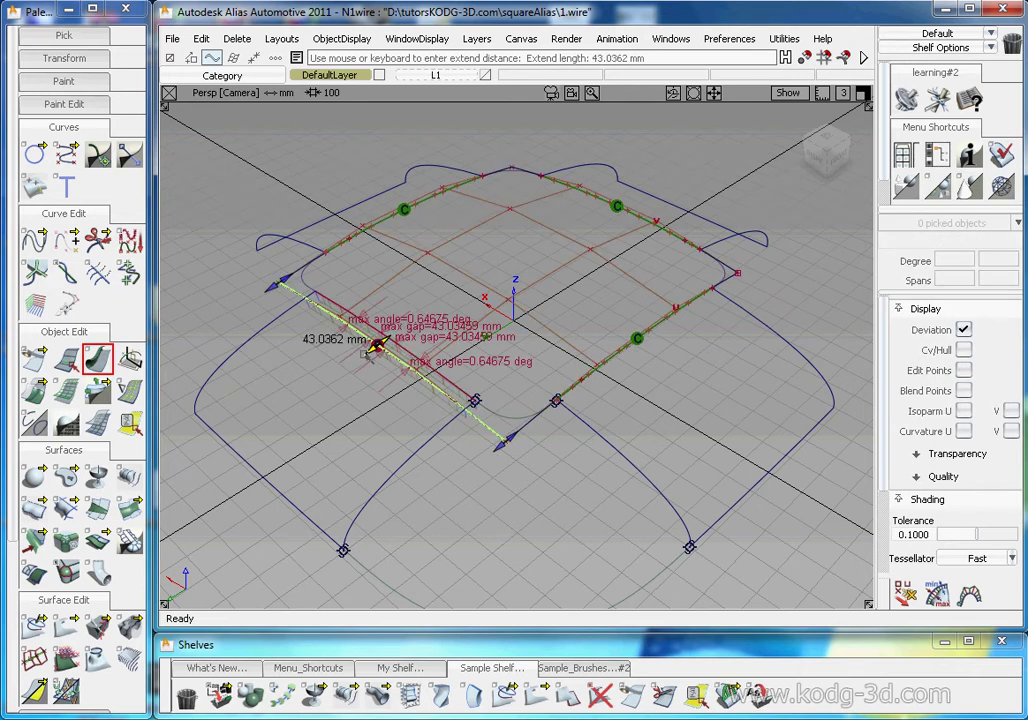
{"action": "left_click_drag", "start_coordinate": [728, 275], "coordinate": [740, 279]}
{"action": "left_click_drag", "start_coordinate": [668, 240], "coordinate": [677, 248]}
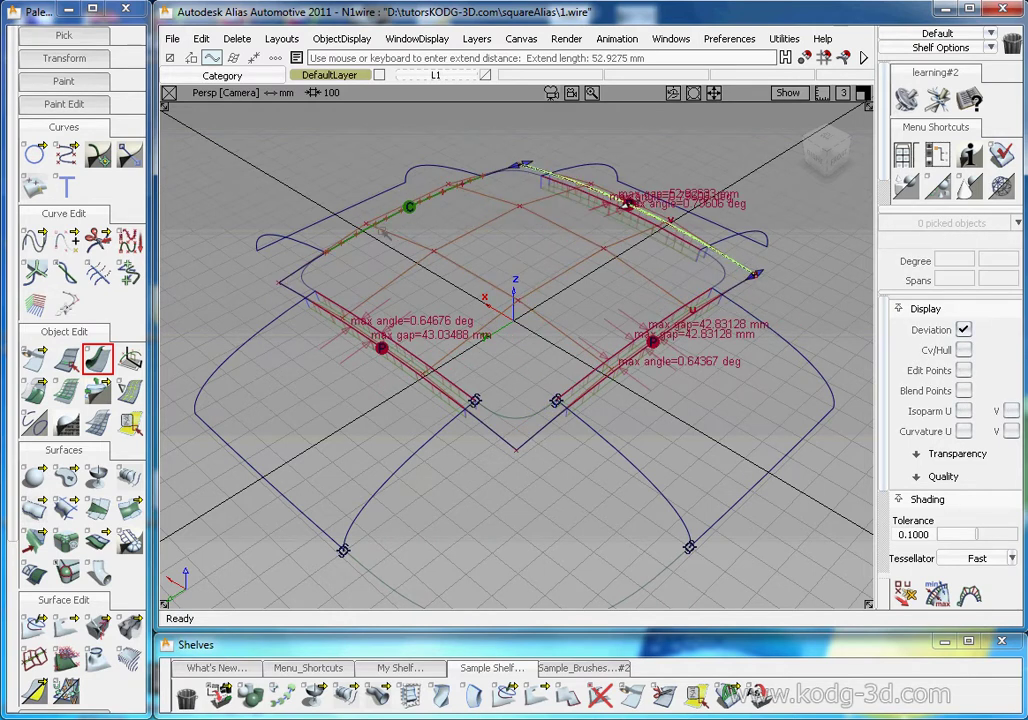
{"action": "left_click_drag", "start_coordinate": [294, 273], "coordinate": [308, 272]}
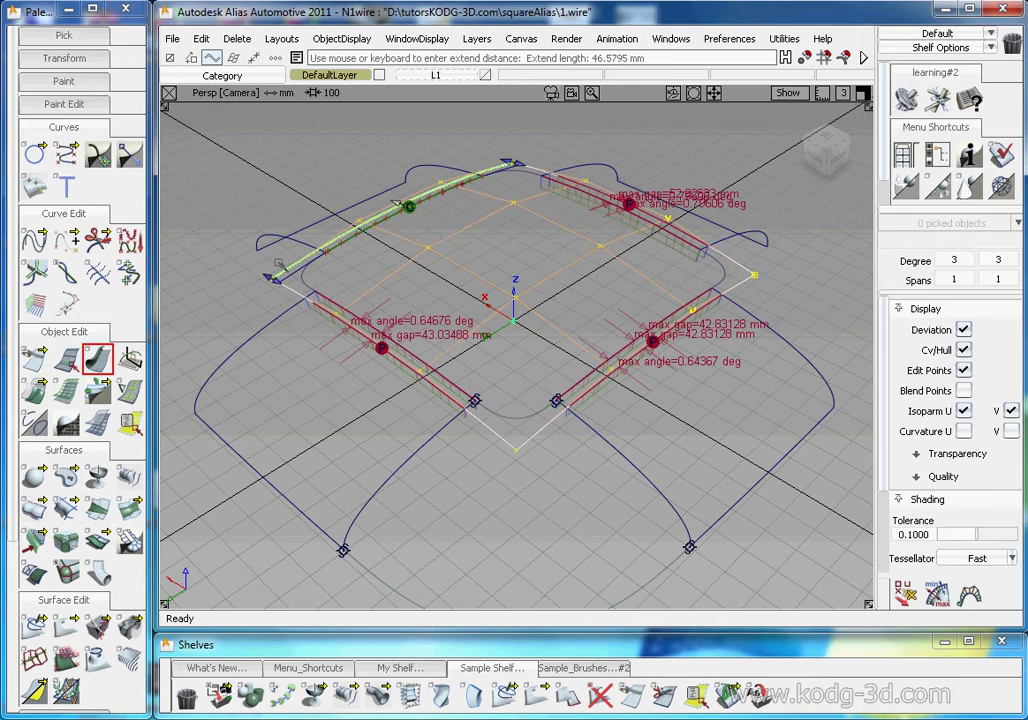
{"action": "left_click", "coordinate": [467, 366]}
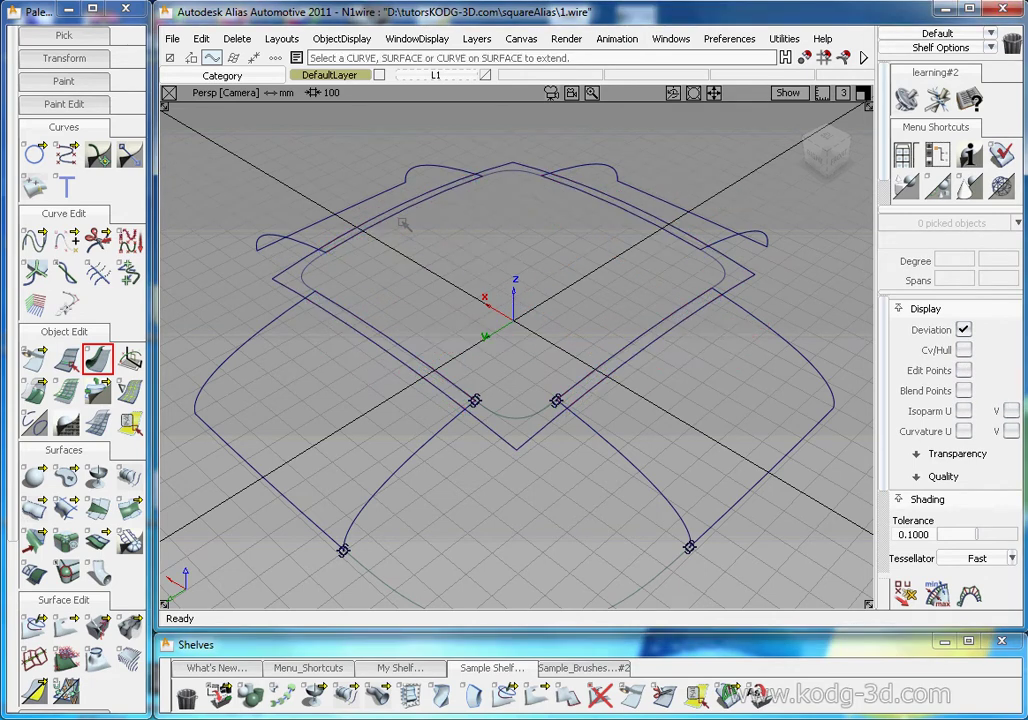
Project the closed loop of side surface edges and corner blend curves onto the top surface, using the Normal vector option.
{"action": "left_click_drag", "start_coordinate": [480, 300], "coordinate": [440, 508], "text": "alt+shift"}
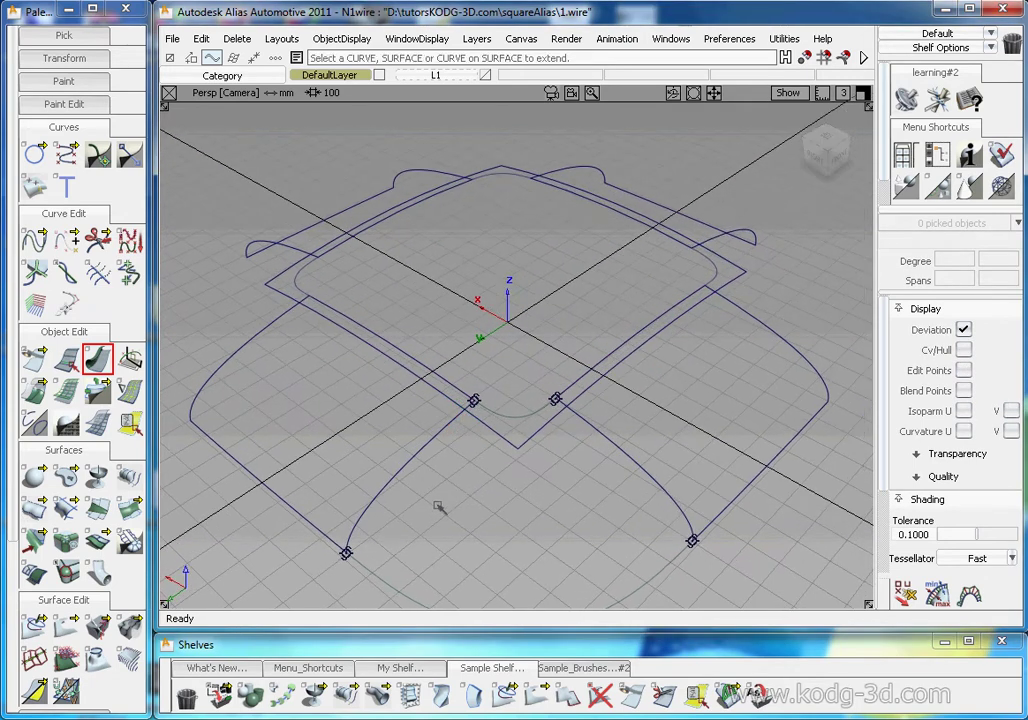
{"action": "left_click", "coordinate": [505, 693]}
{"action": "left_click", "coordinate": [633, 319]}
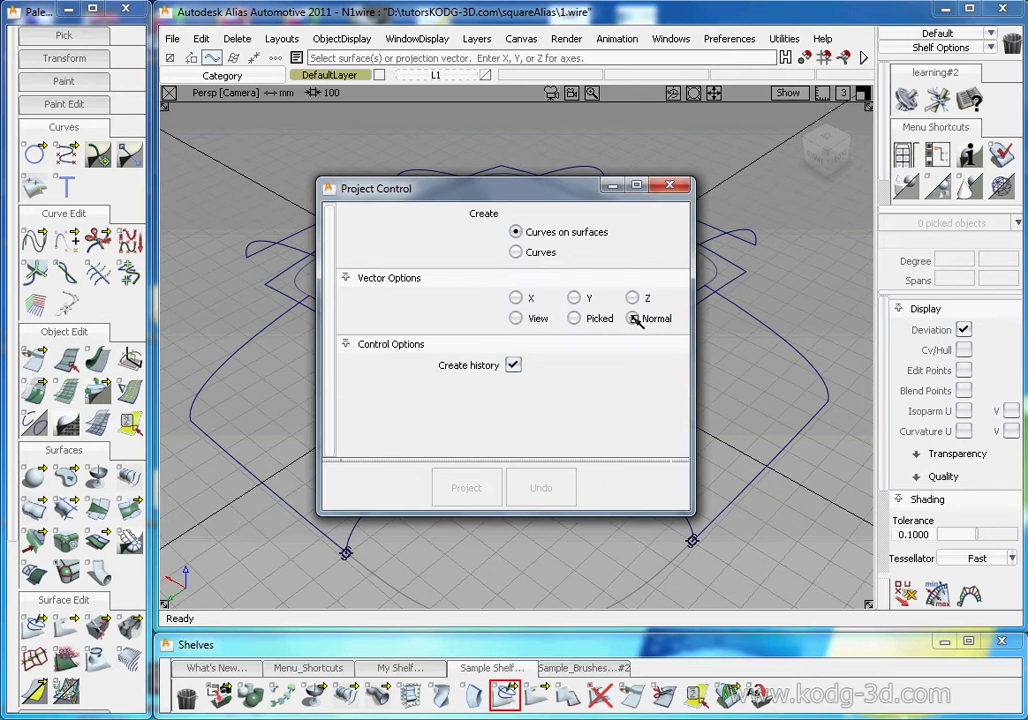
{"action": "left_click", "coordinate": [669, 186]}
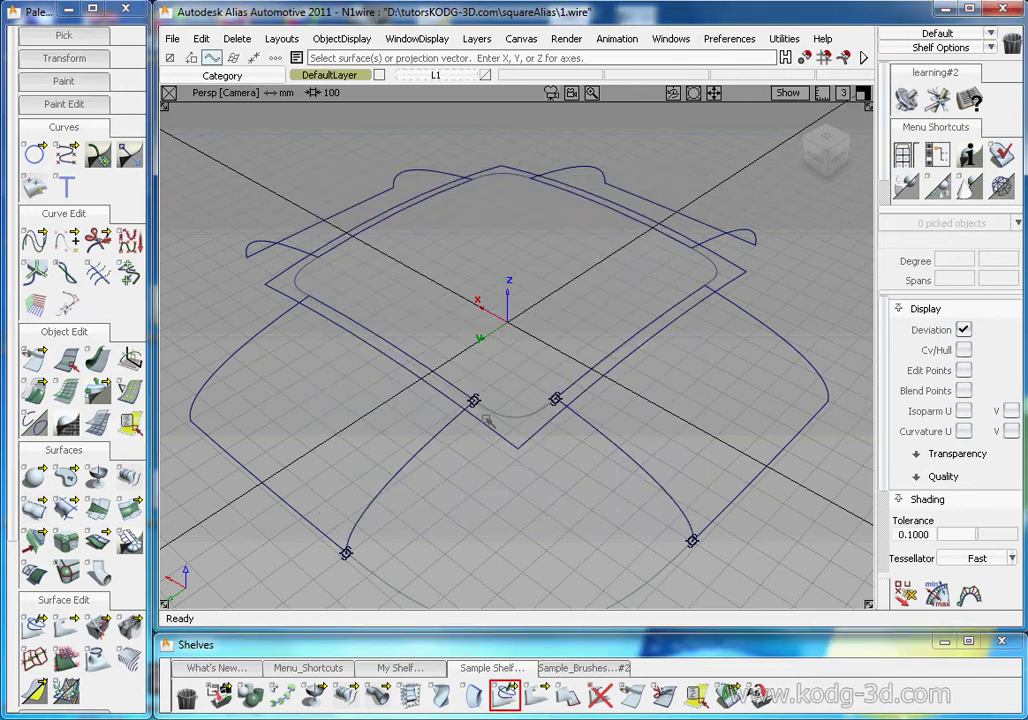
{"action": "left_click", "coordinate": [393, 343]}
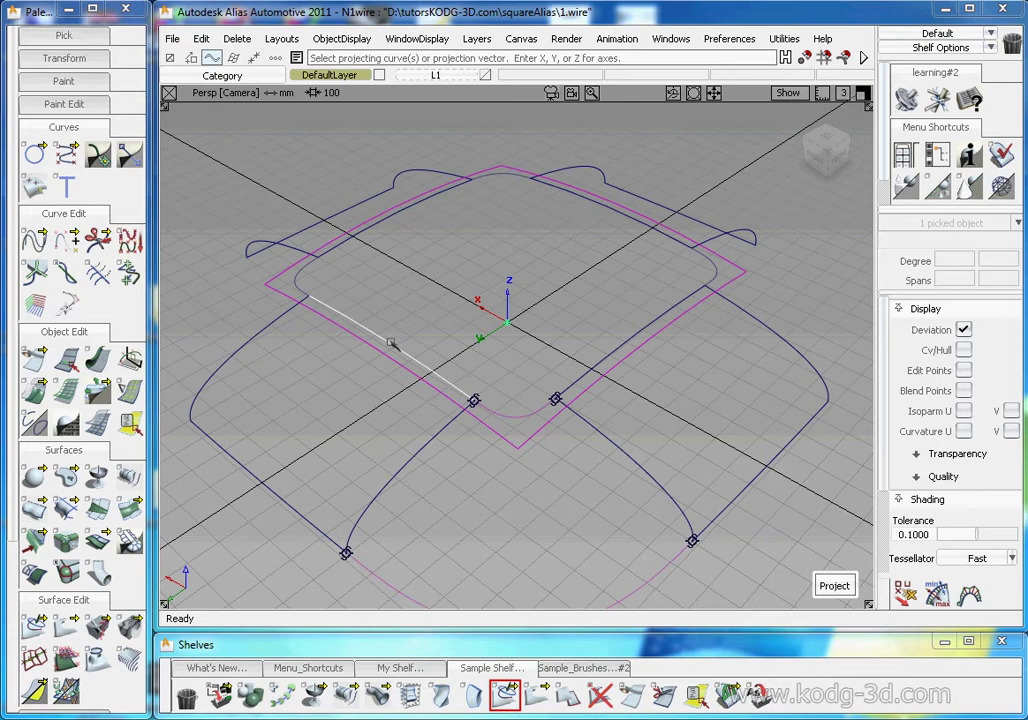
{"action": "left_click", "coordinate": [508, 414]}
{"action": "left_click", "coordinate": [628, 332]}
{"action": "left_click", "coordinate": [688, 252]}
{"action": "left_click", "coordinate": [677, 241]}
{"action": "left_click", "coordinate": [447, 198]}
{"action": "left_click", "coordinate": [314, 284]}
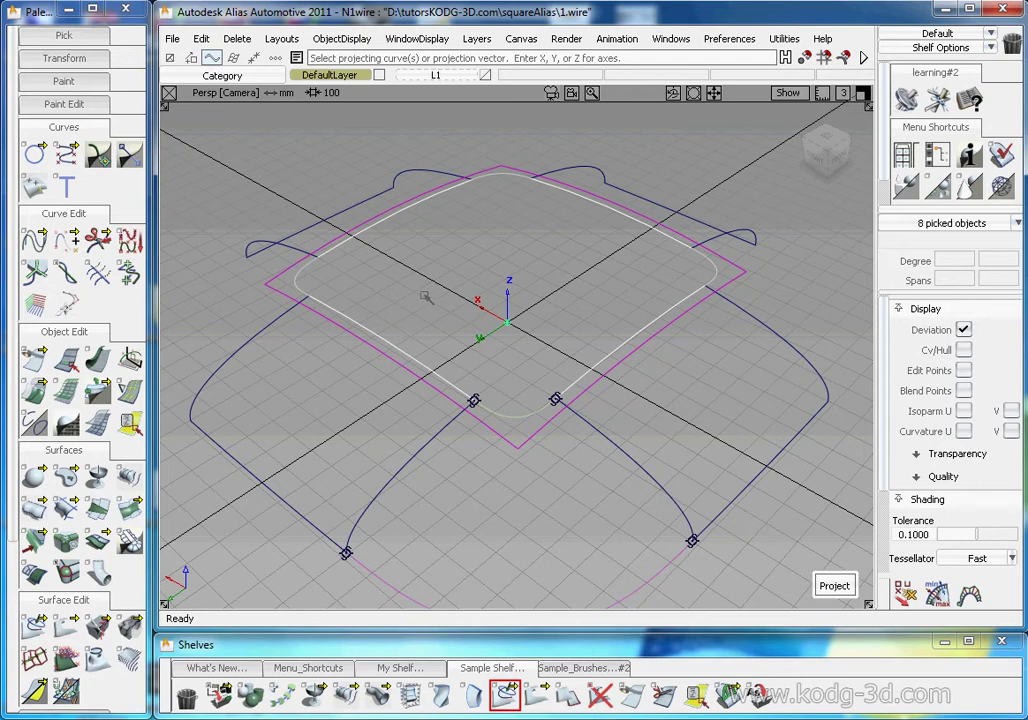
{"action": "key", "text": "space"}
Trim the top surface along the projected outline, keeping the inner region.
{"action": "left_click", "coordinate": [533, 694]}
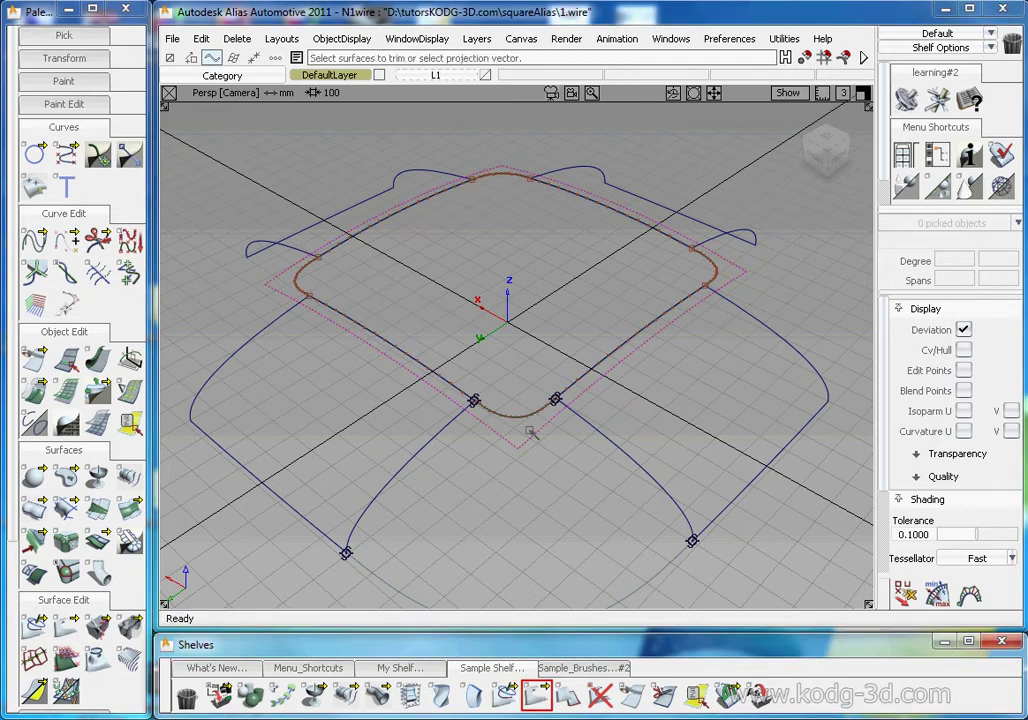
{"action": "left_click", "coordinate": [534, 432]}
{"action": "left_click", "coordinate": [485, 343]}
{"action": "key", "text": "space"}
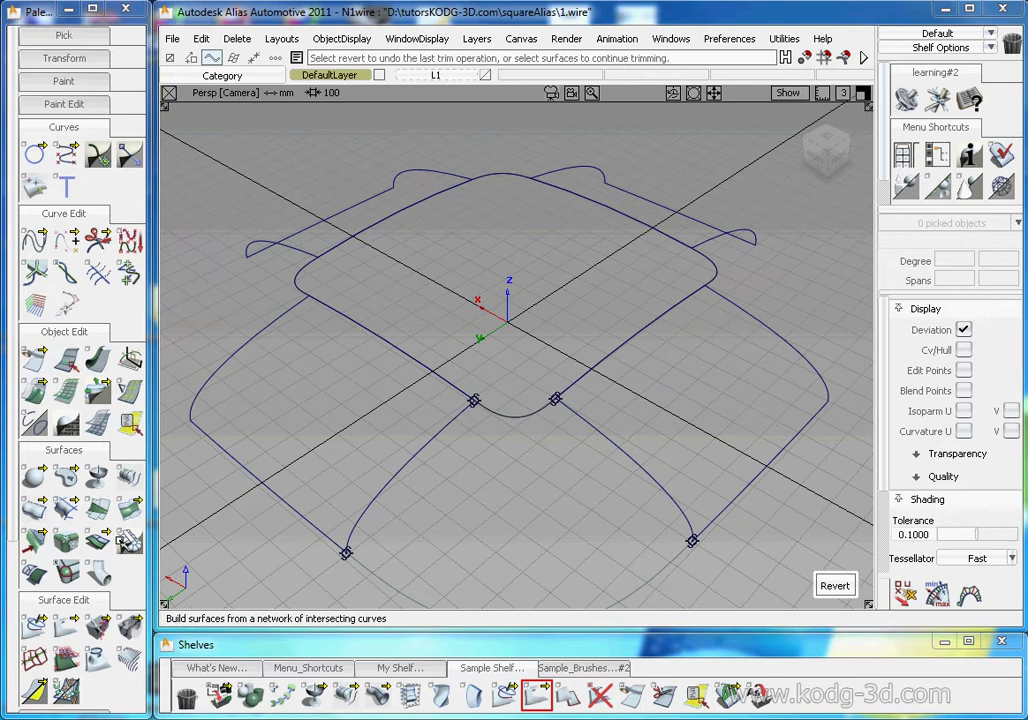
Check surface continuity along the four shared edges between the trimmed top surface and the side surfaces.
{"action": "left_click", "coordinate": [728, 693]}
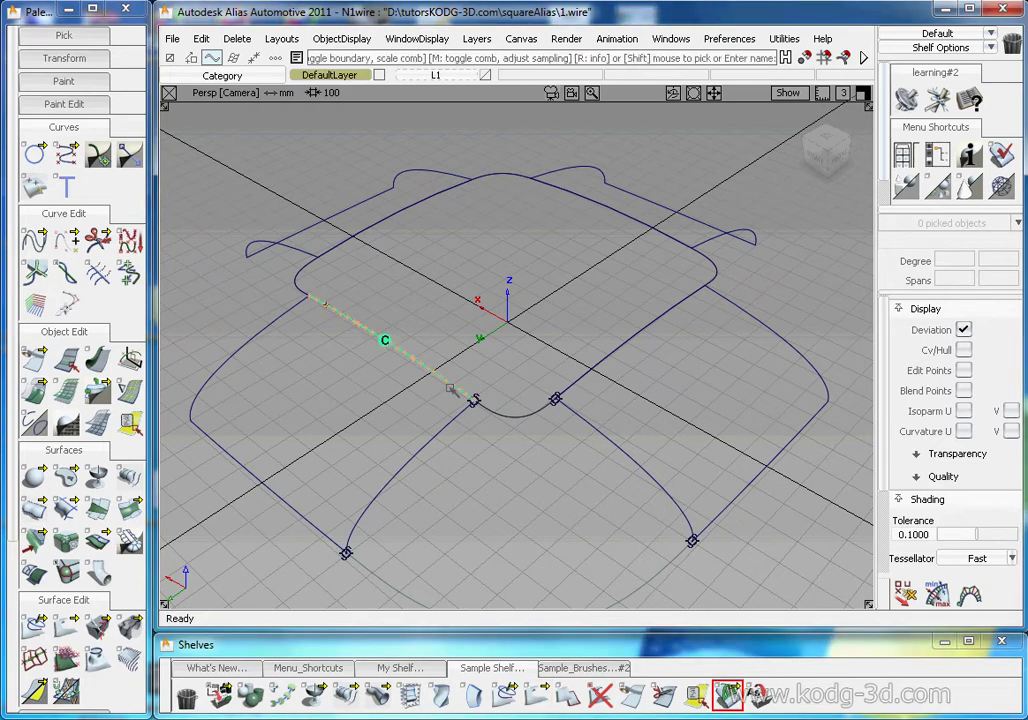
{"action": "left_click", "coordinate": [592, 372]}
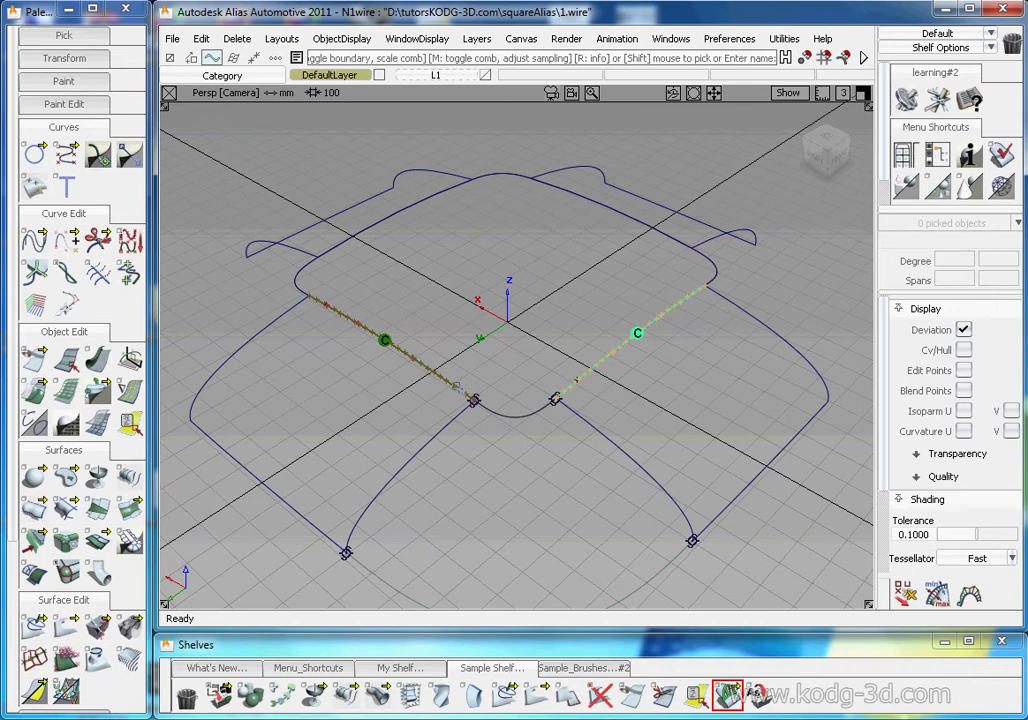
{"action": "left_click_drag", "start_coordinate": [385, 343], "coordinate": [438, 360], "text": "alt+shift"}
{"action": "mouse_move", "coordinate": [438, 360]}
{"action": "right_mouse_down", "text": "alt+shift"}
{"action": "mouse_move", "coordinate": [450, 369]}
{"action": "mouse_move", "coordinate": [447, 349]}
{"action": "right_mouse_up", "text": "alt+shift"}
{"action": "left_click_drag", "start_coordinate": [447, 349], "coordinate": [346, 287], "text": "alt+shift"}
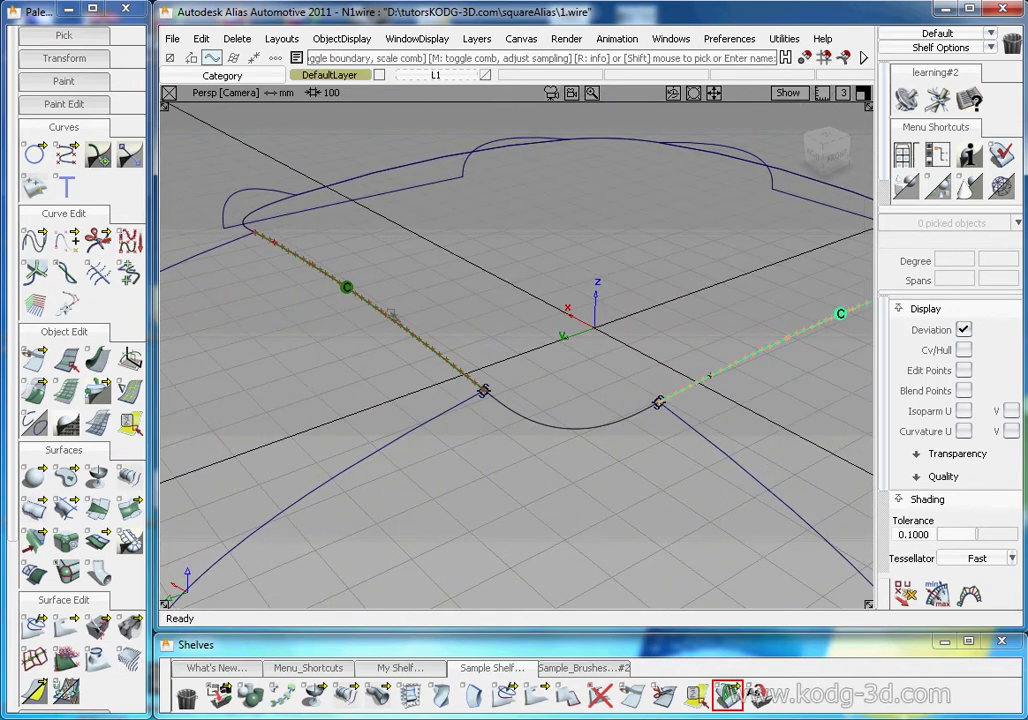
{"action": "left_click_drag", "start_coordinate": [514, 321], "coordinate": [577, 357], "text": "alt+shift"}
{"action": "middle_click_drag", "start_coordinate": [655, 263], "coordinate": [646, 300], "text": "alt+shift"}
{"action": "left_click_drag", "start_coordinate": [646, 300], "coordinate": [656, 317], "text": "alt+shift"}
{"action": "left_click", "coordinate": [692, 191]}
{"action": "left_click", "coordinate": [405, 149]}
{"action": "left_click_drag", "start_coordinate": [450, 271], "coordinate": [463, 252], "text": "alt+shift"}
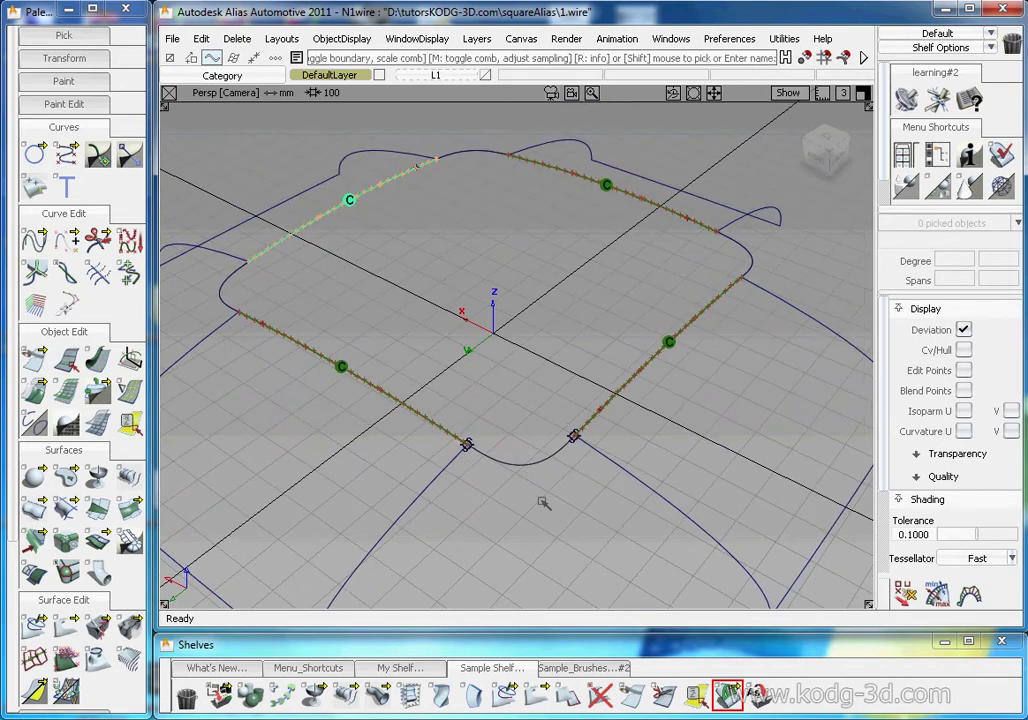
Delete the leftover blend curve at the front corner of the top surface outline.
{"action": "left_click_drag", "start_coordinate": [524, 460], "coordinate": [555, 489], "text": "ctrl+shift"}
{"action": "left_click", "coordinate": [538, 462]}
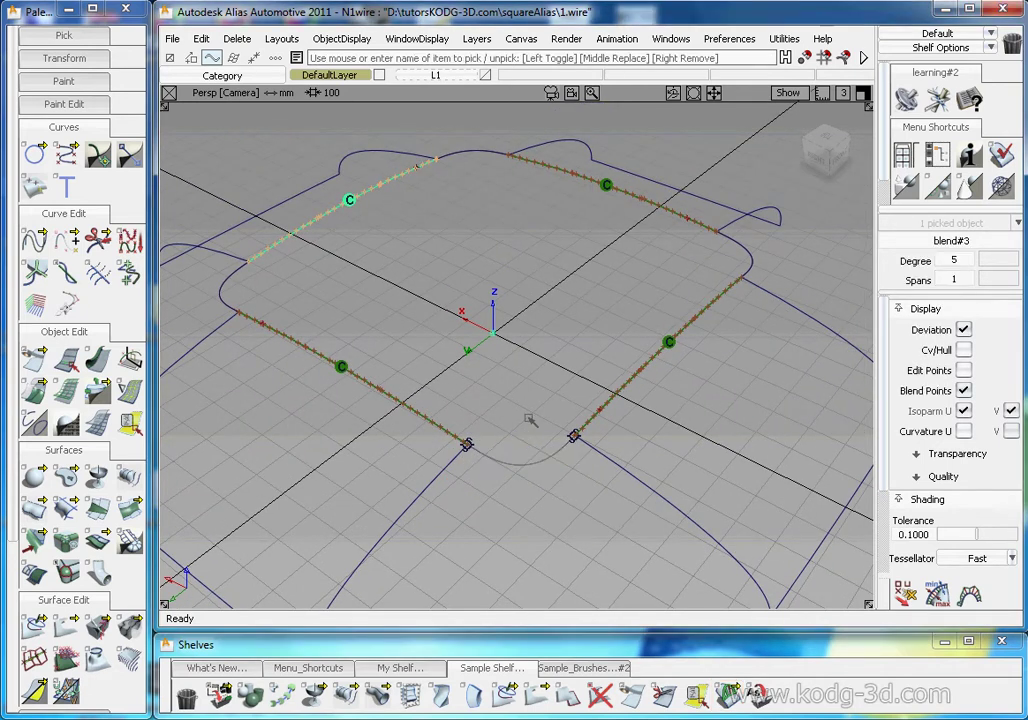
{"action": "key", "text": "Delete"}
Create a Square surface at the front corner from the lower blend curve, the two side surface edges and the trimmed top edge.
{"action": "left_click_drag", "start_coordinate": [532, 438], "coordinate": [455, 357], "text": "alt+shift"}
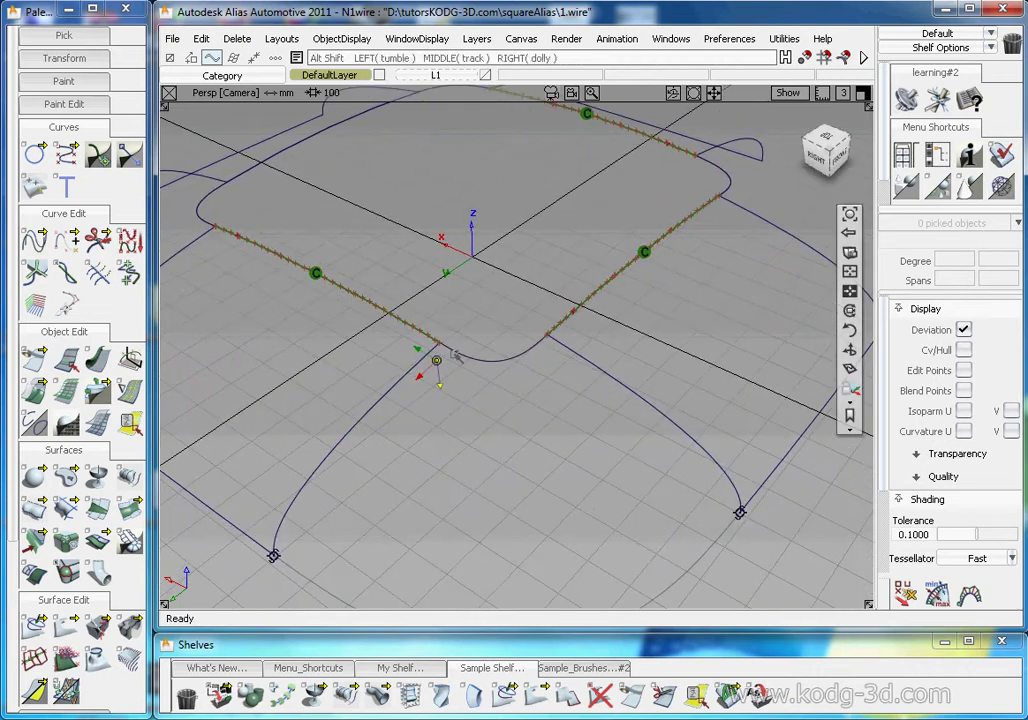
{"action": "left_click_drag", "start_coordinate": [484, 404], "coordinate": [480, 330], "text": "alt+shift"}
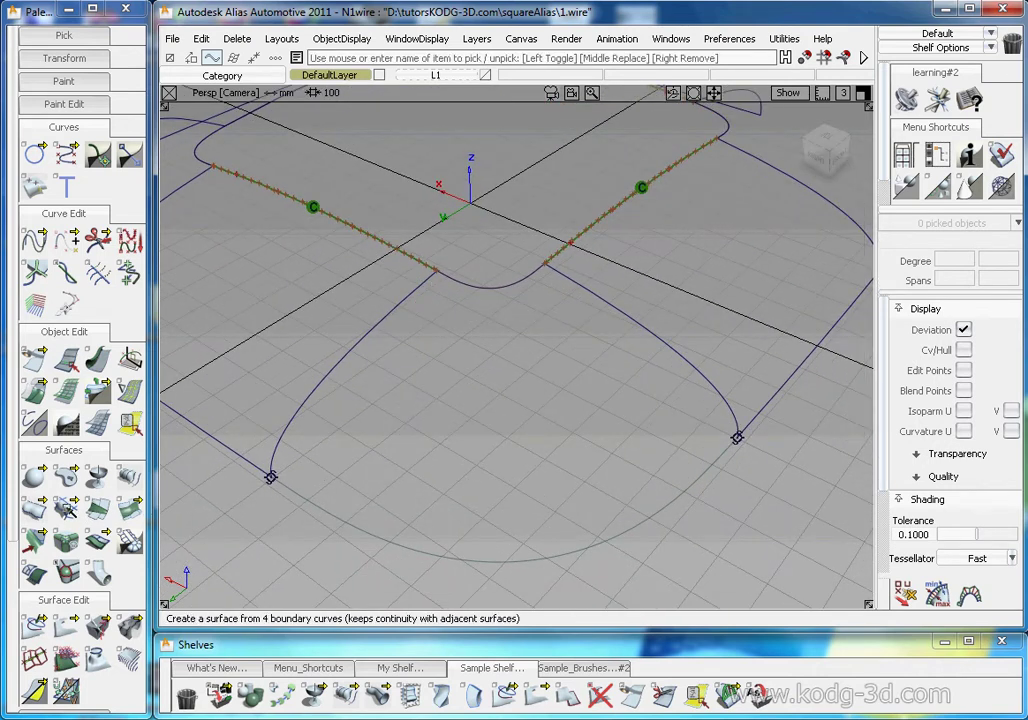
{"action": "left_click", "coordinate": [66, 508]}
{"action": "left_click", "coordinate": [529, 558]}
{"action": "left_click", "coordinate": [313, 389]}
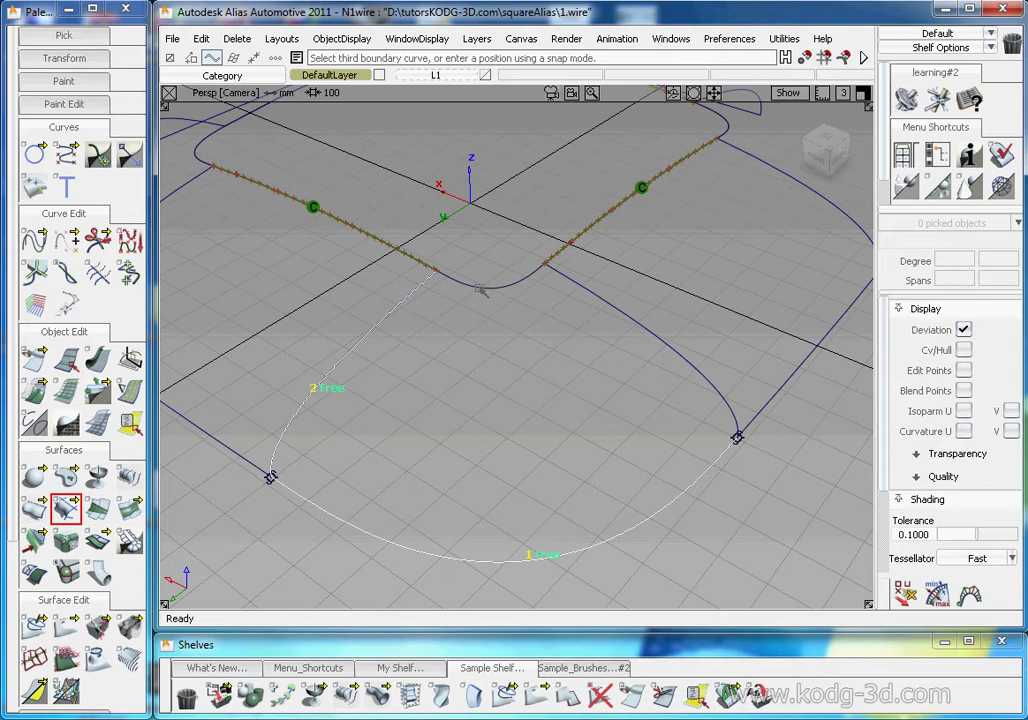
{"action": "left_click", "coordinate": [496, 284]}
{"action": "left_click", "coordinate": [695, 359]}
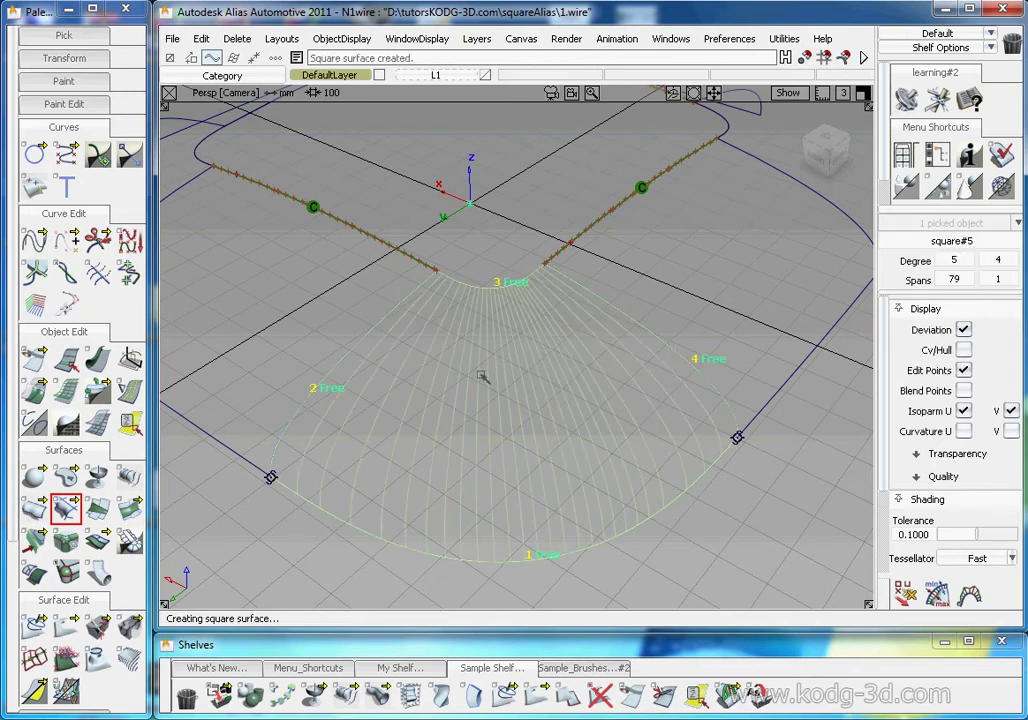
Examine the flow of zebra stripes across the new corner surface and its neighbours, and return to wireframe display.
{"action": "left_click_drag", "start_coordinate": [505, 305], "coordinate": [615, 363], "text": "alt+shift"}
{"action": "left_click", "coordinate": [747, 248]}
{"action": "scroll", "coordinate": [905, 389], "scroll_direction": "down", "scroll_amount": 2}
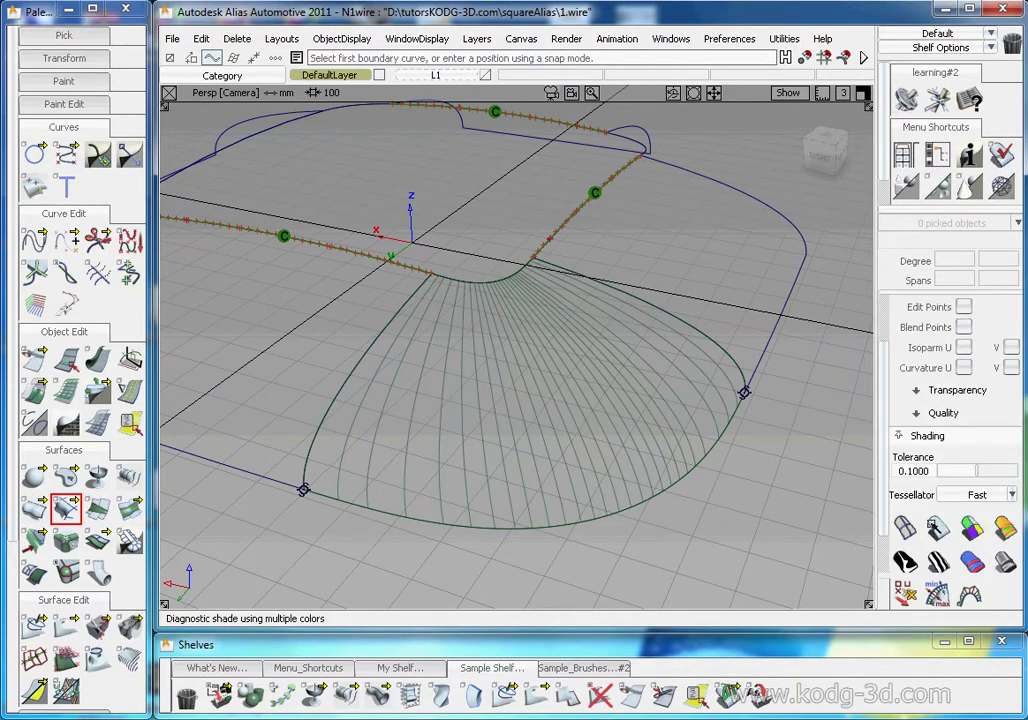
{"action": "mouse_move", "coordinate": [657, 432]}
{"action": "left_mouse_down", "text": "alt+shift"}
{"action": "mouse_move", "coordinate": [633, 337]}
{"action": "mouse_move", "coordinate": [615, 367]}
{"action": "mouse_move", "coordinate": [508, 334]}
{"action": "left_mouse_up", "text": "alt+shift"}
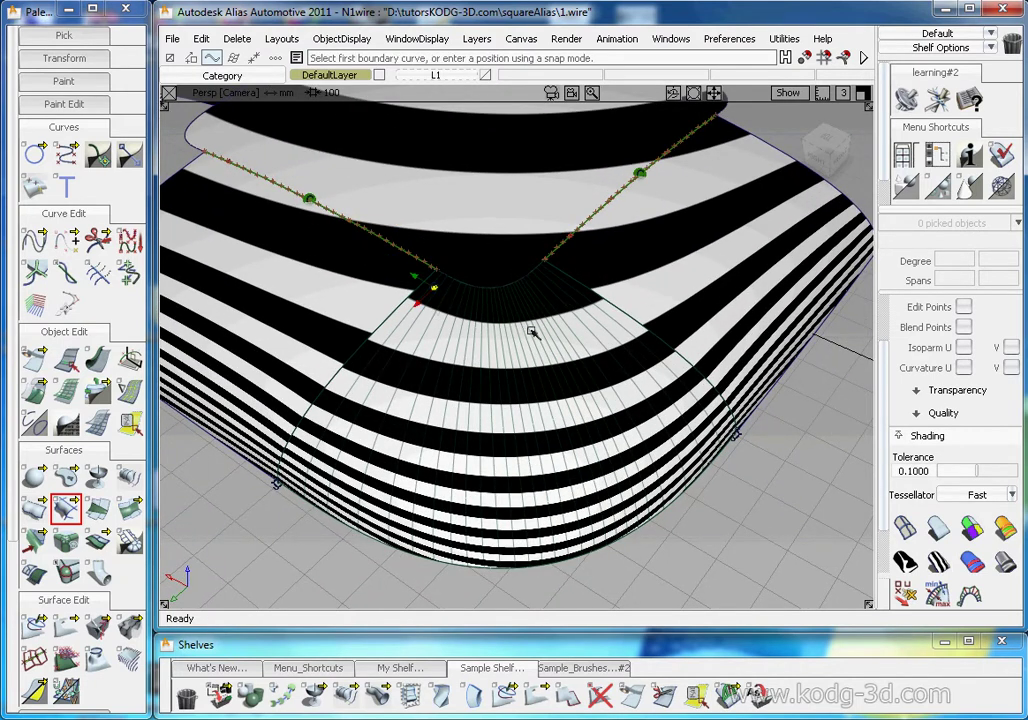
{"action": "left_click_drag", "start_coordinate": [530, 328], "coordinate": [546, 292], "text": "alt+shift"}
{"action": "right_click_drag", "start_coordinate": [546, 292], "coordinate": [434, 518], "text": "ctrl+shift"}
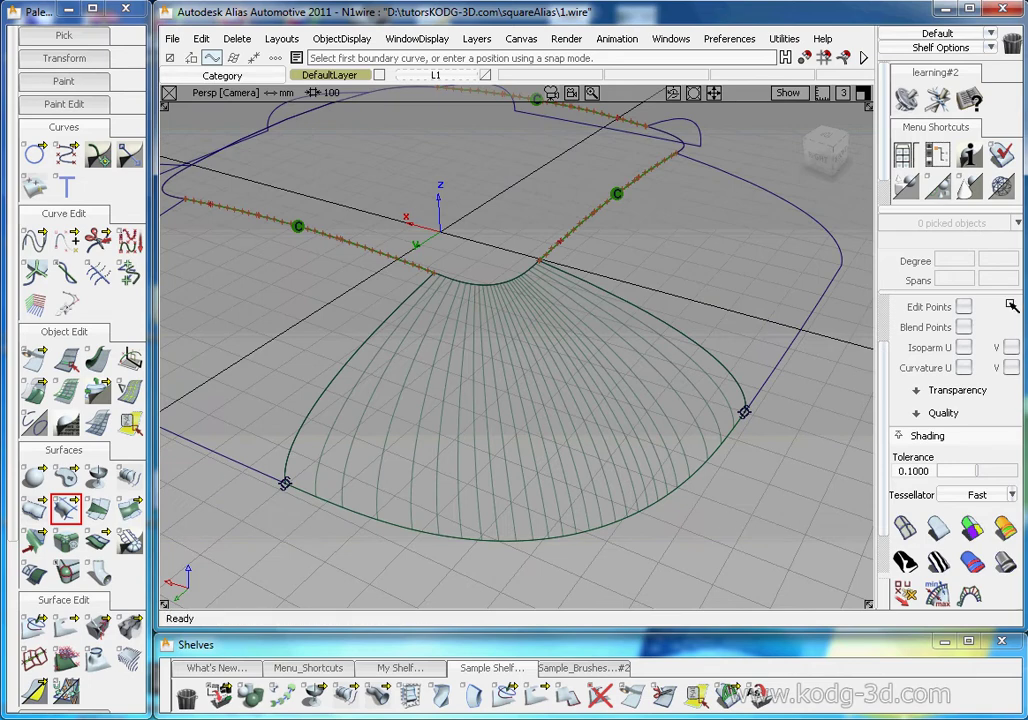
Reopen the corner square surface's construction settings, enable Explicit Control and expand its degree and span options.
{"action": "scroll", "coordinate": [971, 188], "scroll_direction": "down", "scroll_amount": 1}
{"action": "left_click", "coordinate": [969, 188]}
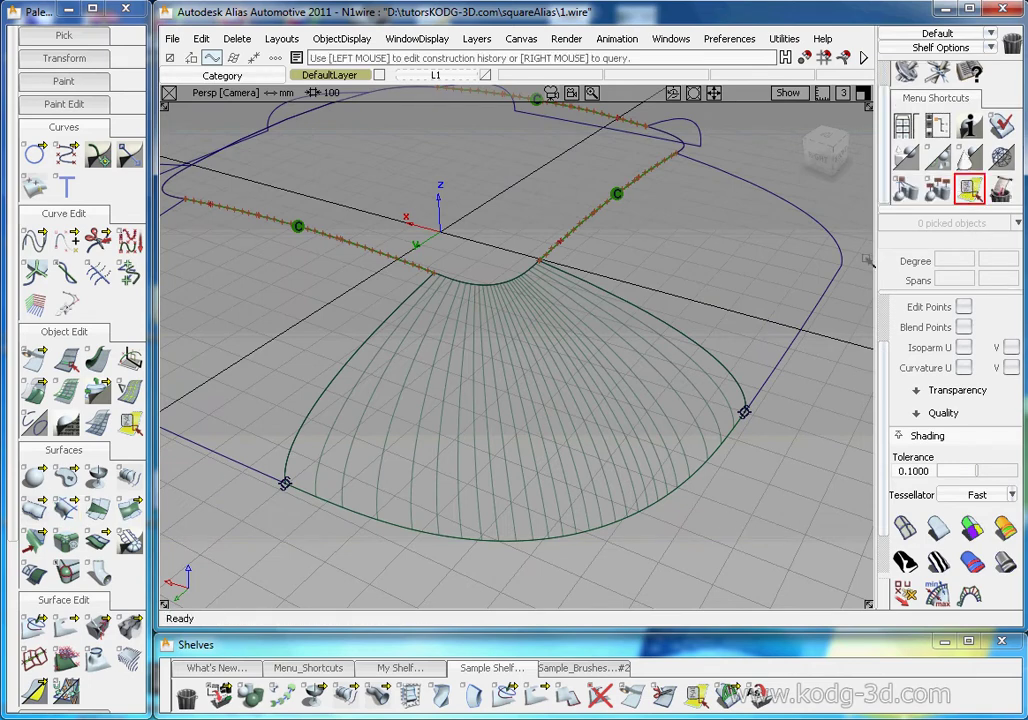
{"action": "left_click", "coordinate": [589, 371]}
{"action": "left_click_drag", "start_coordinate": [477, 252], "coordinate": [803, 94]}
{"action": "left_click", "coordinate": [808, 299]}
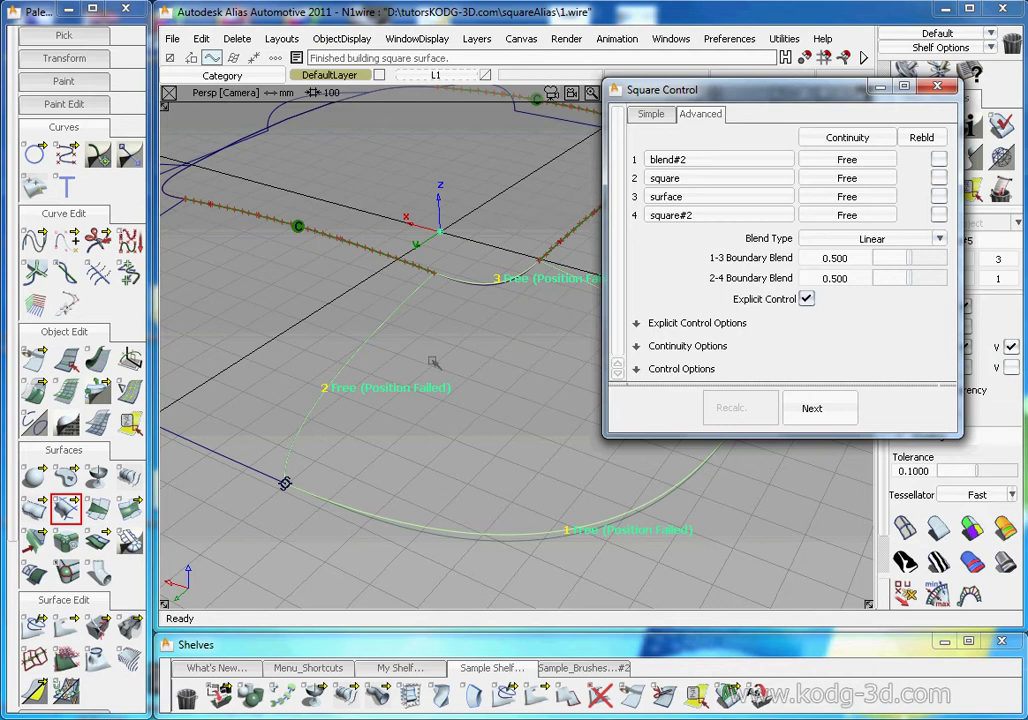
{"action": "left_click", "coordinate": [705, 324]}
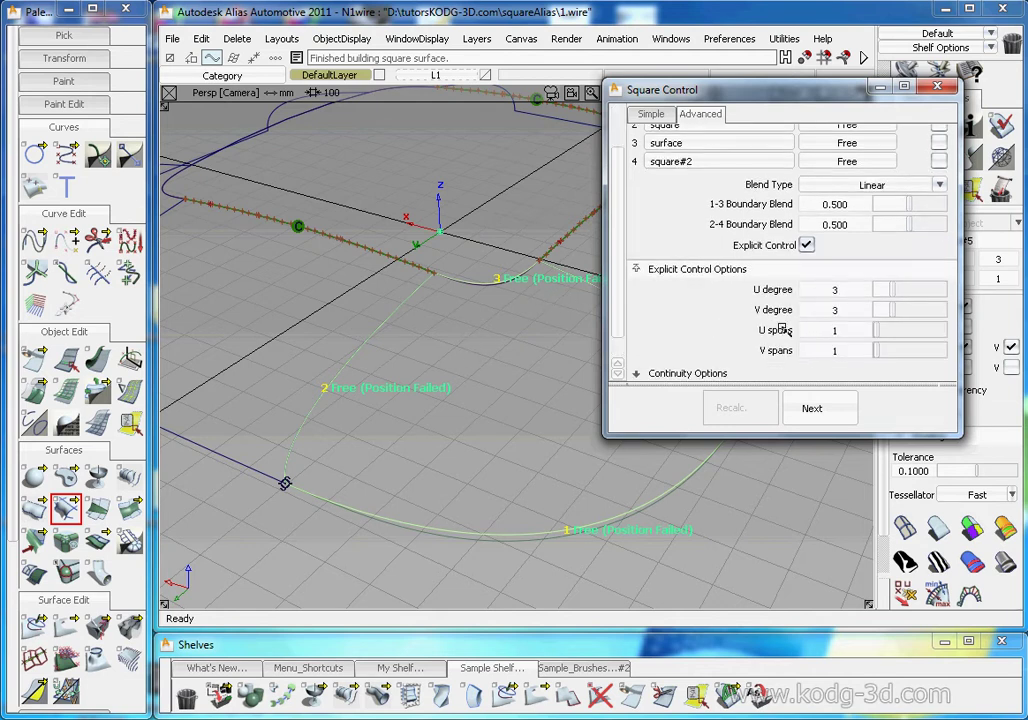
Show the corner surface's CVs and hull, and set its U degree to 5 and V degree to 4.
{"action": "left_click_drag", "start_coordinate": [897, 310], "coordinate": [945, 298]}
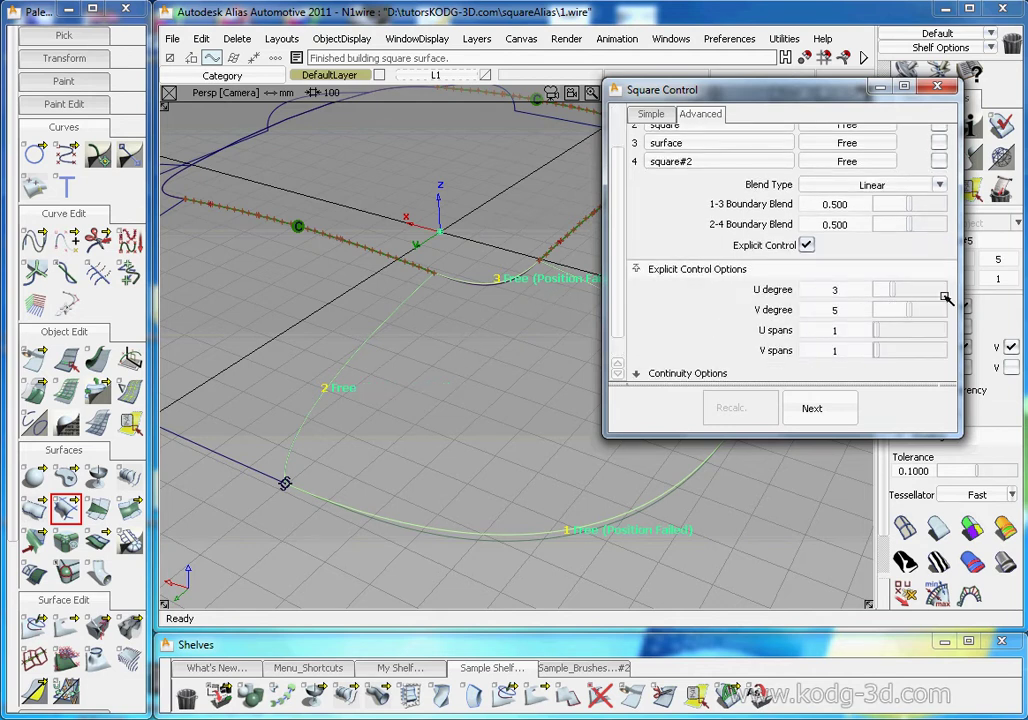
{"action": "left_click_drag", "start_coordinate": [843, 89], "coordinate": [718, 96]}
{"action": "left_click", "coordinate": [963, 327]}
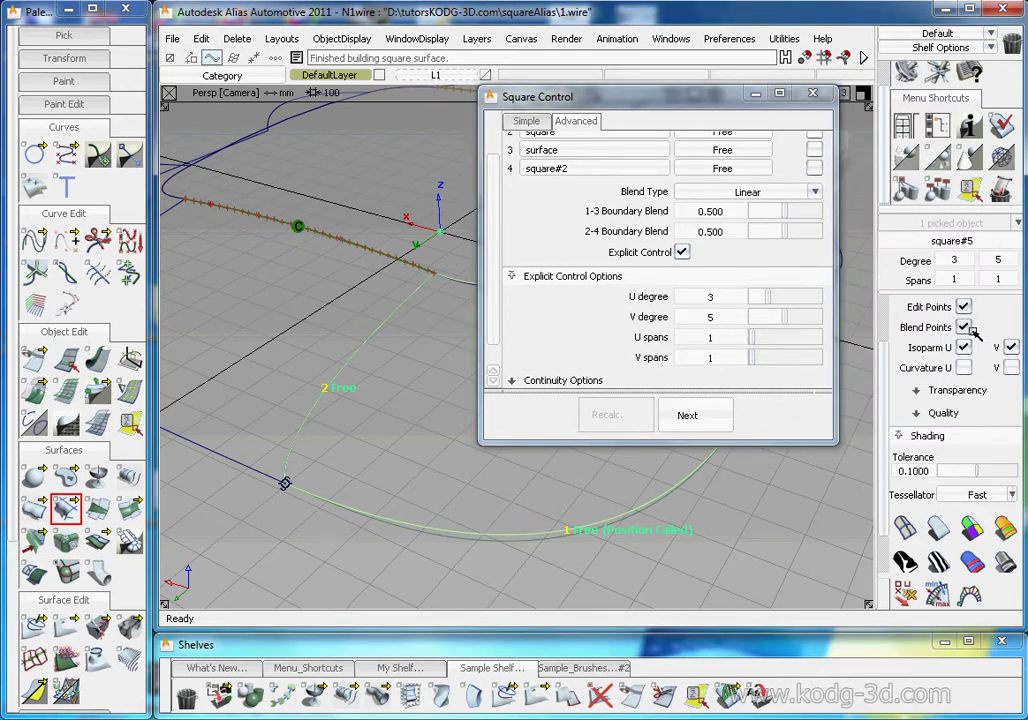
{"action": "left_click_drag", "start_coordinate": [680, 96], "coordinate": [867, 55]}
{"action": "mouse_move", "coordinate": [971, 266]}
{"action": "left_mouse_down"}
{"action": "mouse_move", "coordinate": [930, 276]}
{"action": "mouse_move", "coordinate": [978, 242]}
{"action": "left_mouse_up"}
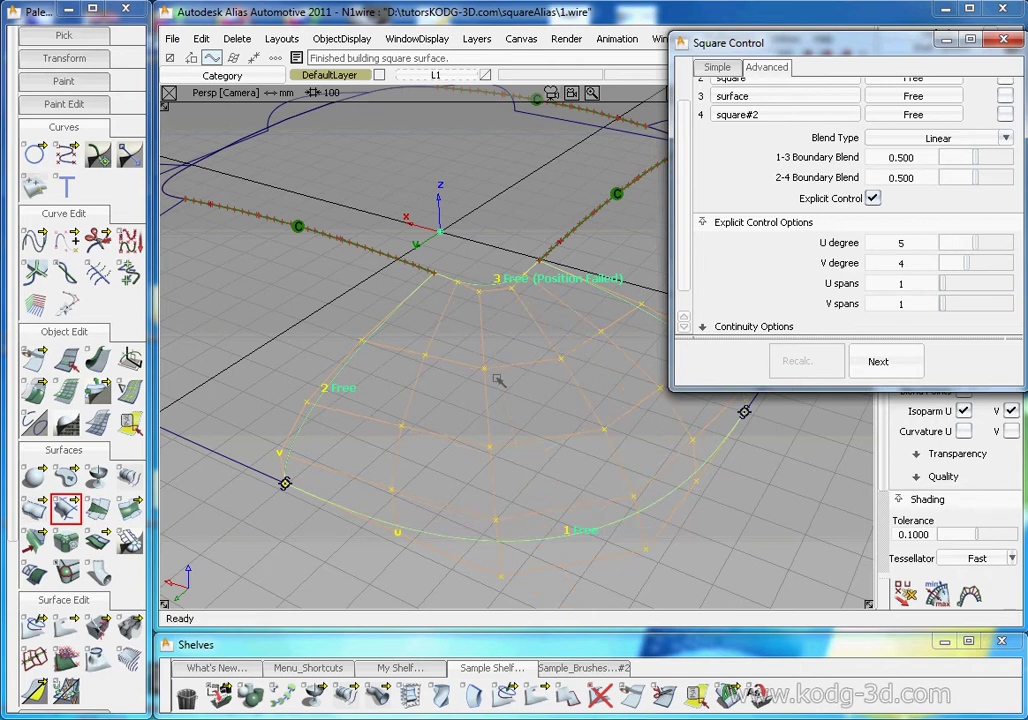
Set the continuity of boundaries 2 and 4, shared with the side surfaces, to Curvature.
{"action": "middle_click_drag", "start_coordinate": [499, 381], "coordinate": [429, 324], "text": "alt+shift"}
{"action": "left_click_drag", "start_coordinate": [429, 324], "coordinate": [413, 372], "text": "alt+shift"}
{"action": "right_click_drag", "start_coordinate": [413, 372], "coordinate": [413, 376], "text": "alt+shift"}
{"action": "left_click_drag", "start_coordinate": [413, 376], "coordinate": [436, 369], "text": "alt+shift"}
{"action": "scroll", "coordinate": [817, 214], "scroll_direction": "up", "scroll_amount": 2}
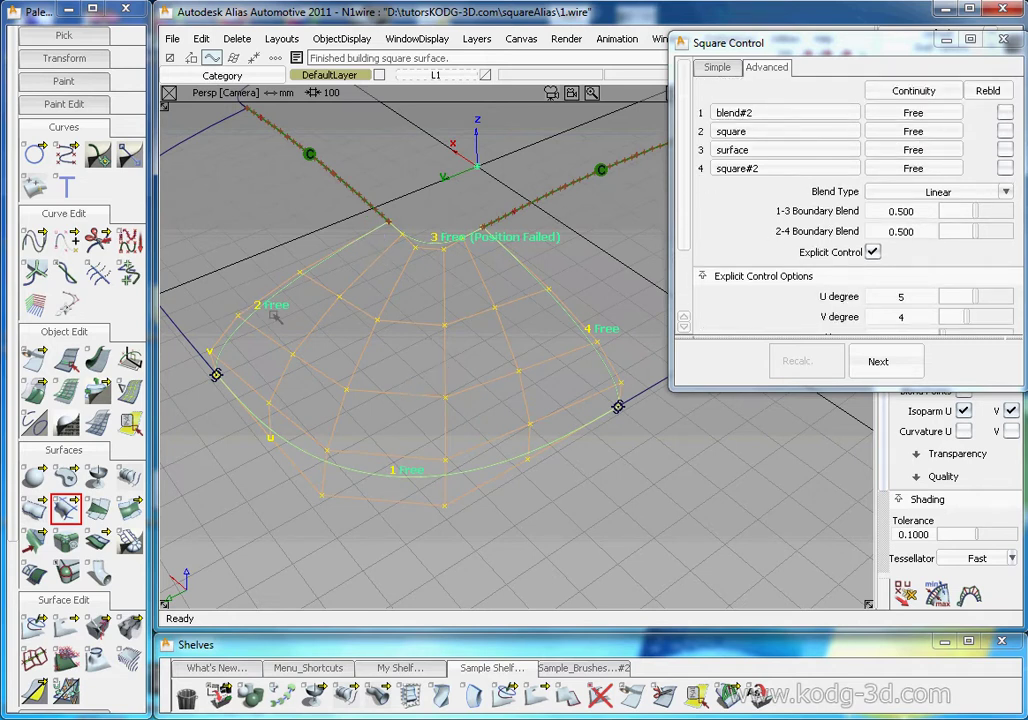
{"action": "left_click", "coordinate": [895, 131]}
{"action": "left_click", "coordinate": [897, 152]}
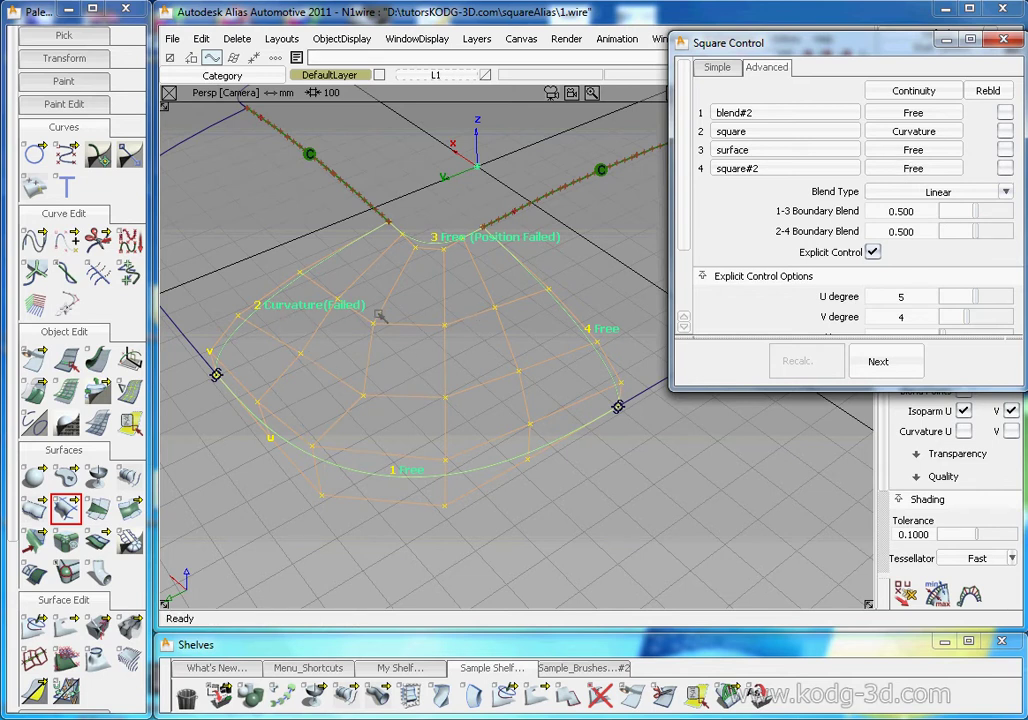
{"action": "left_click", "coordinate": [917, 170]}
{"action": "left_click", "coordinate": [905, 188]}
Try U degrees of 6 and 7 on the corner surface and set the degree back to 5.
{"action": "left_click_drag", "start_coordinate": [430, 400], "coordinate": [483, 394], "text": "alt+shift"}
{"action": "left_click", "coordinate": [987, 296]}
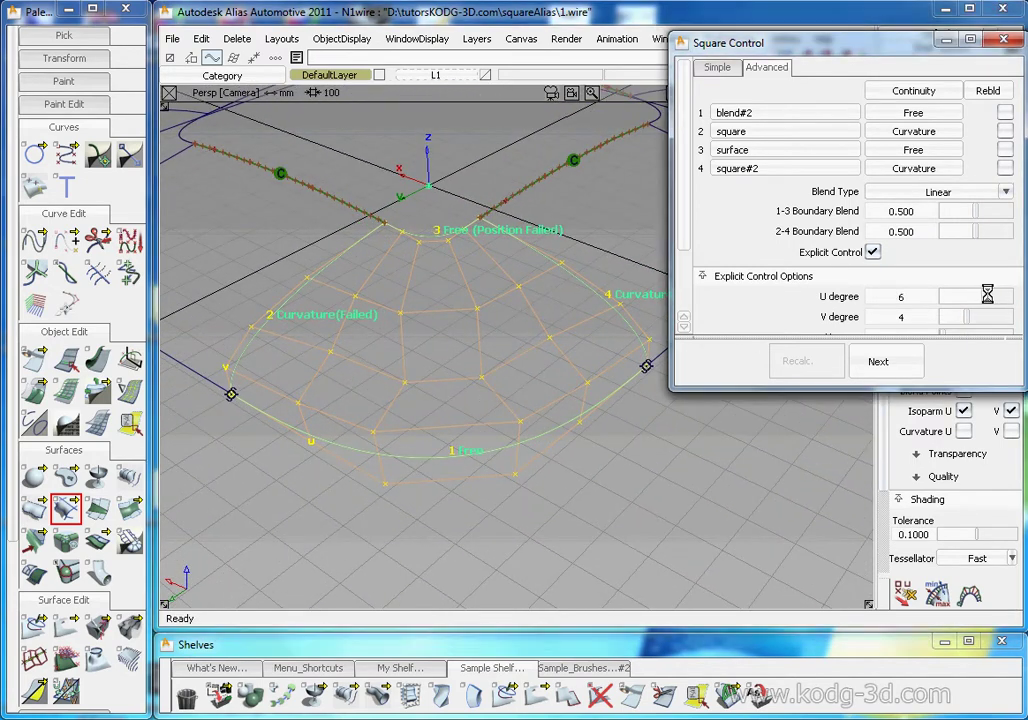
{"action": "left_click", "coordinate": [992, 296]}
{"action": "left_click_drag", "start_coordinate": [470, 402], "coordinate": [508, 352], "text": "alt+shift"}
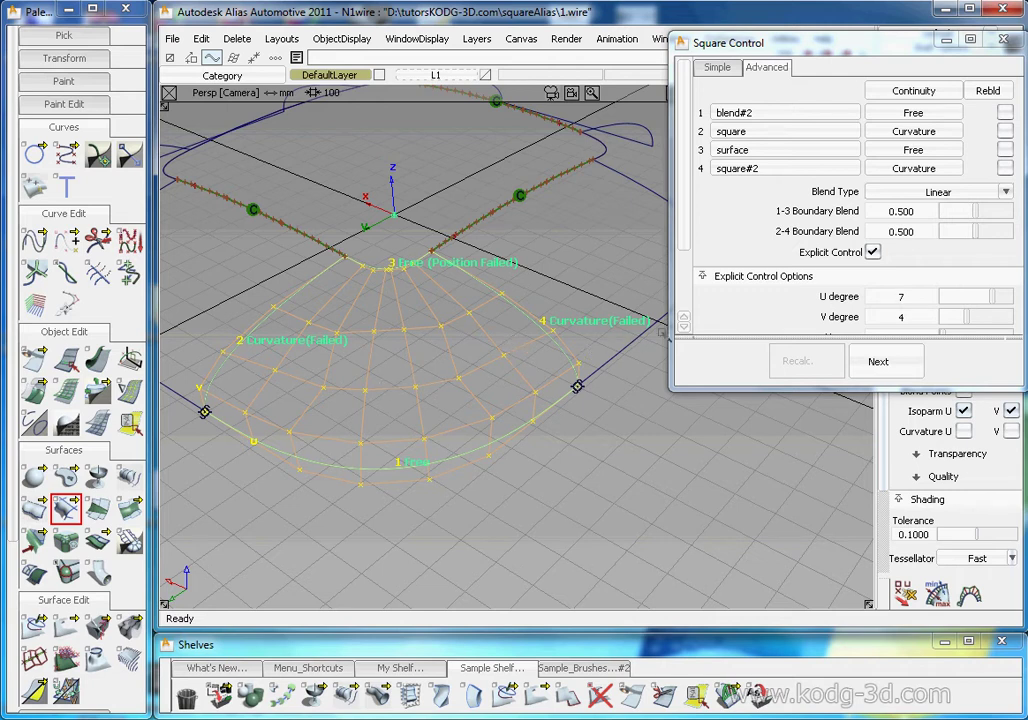
{"action": "mouse_move", "coordinate": [992, 296]}
{"action": "left_mouse_down"}
{"action": "mouse_move", "coordinate": [1017, 298]}
{"action": "mouse_move", "coordinate": [980, 298]}
{"action": "left_mouse_up"}
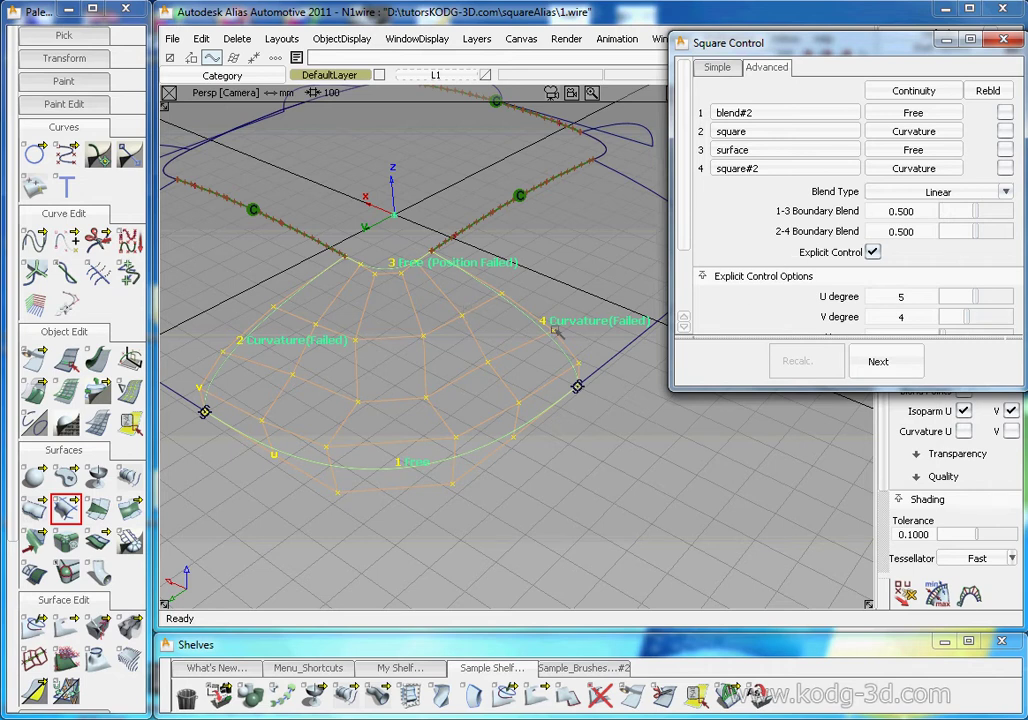
Turn on the Colinear option for boundaries 2 and 4 of the corner surface.
{"action": "scroll", "coordinate": [565, 326], "scroll_direction": "down", "scroll_amount": 3}
{"action": "scroll", "coordinate": [432, 320], "scroll_direction": "up", "scroll_amount": 3}
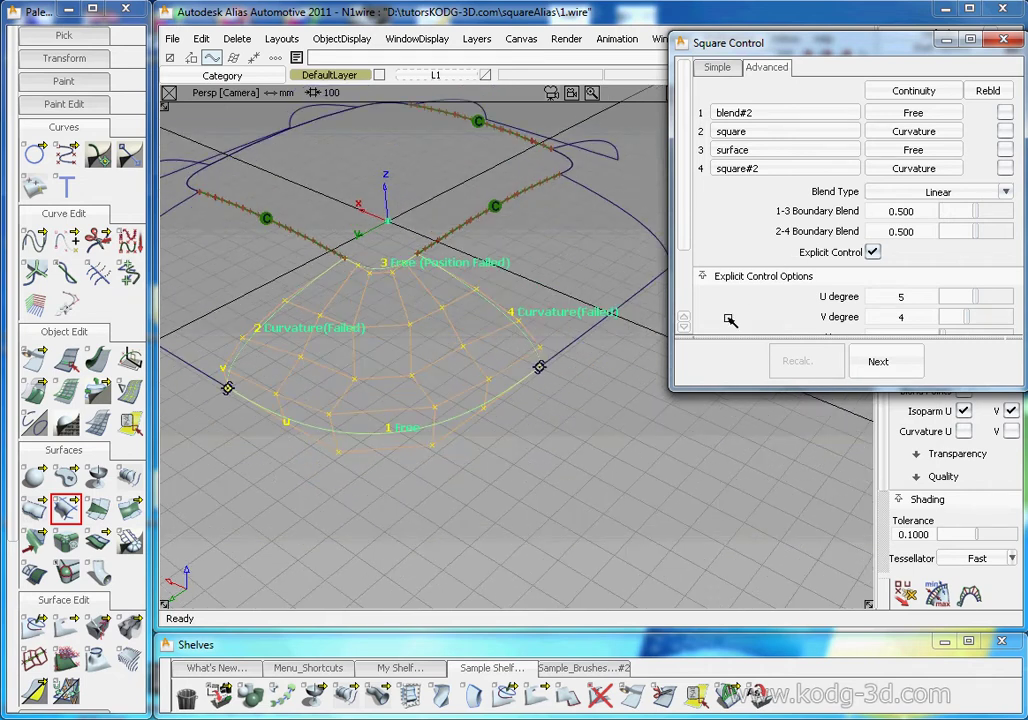
{"action": "scroll", "coordinate": [857, 287], "scroll_direction": "down", "scroll_amount": 2}
{"action": "left_click", "coordinate": [760, 303]}
{"action": "left_click", "coordinate": [757, 326]}
{"action": "scroll", "coordinate": [765, 290], "scroll_direction": "down", "scroll_amount": 3}
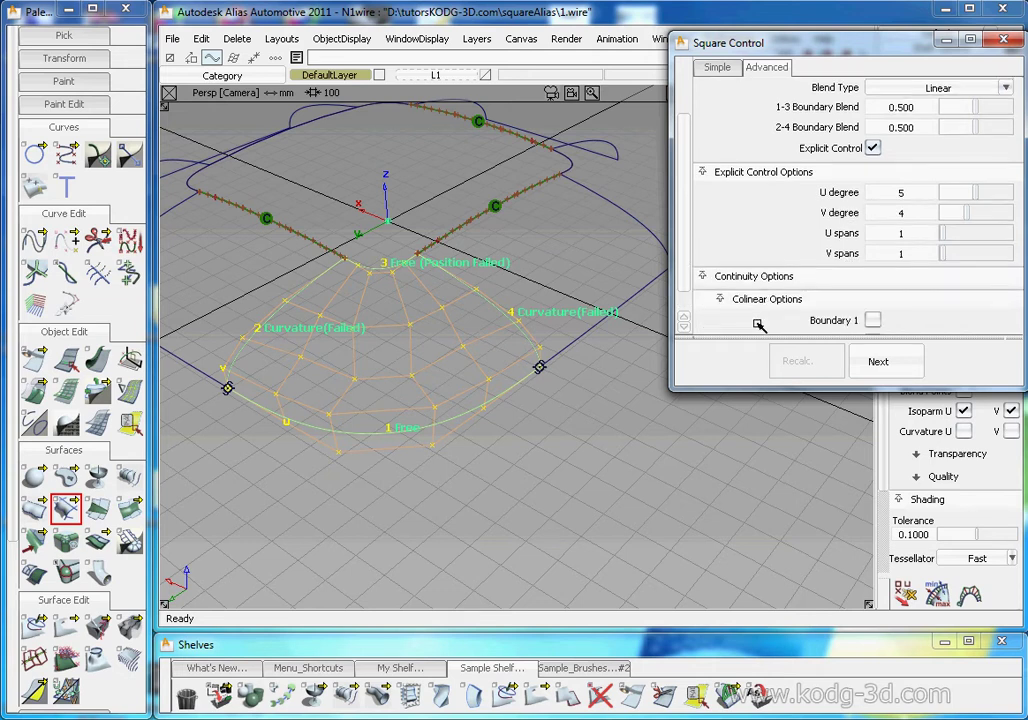
{"action": "left_click", "coordinate": [874, 258]}
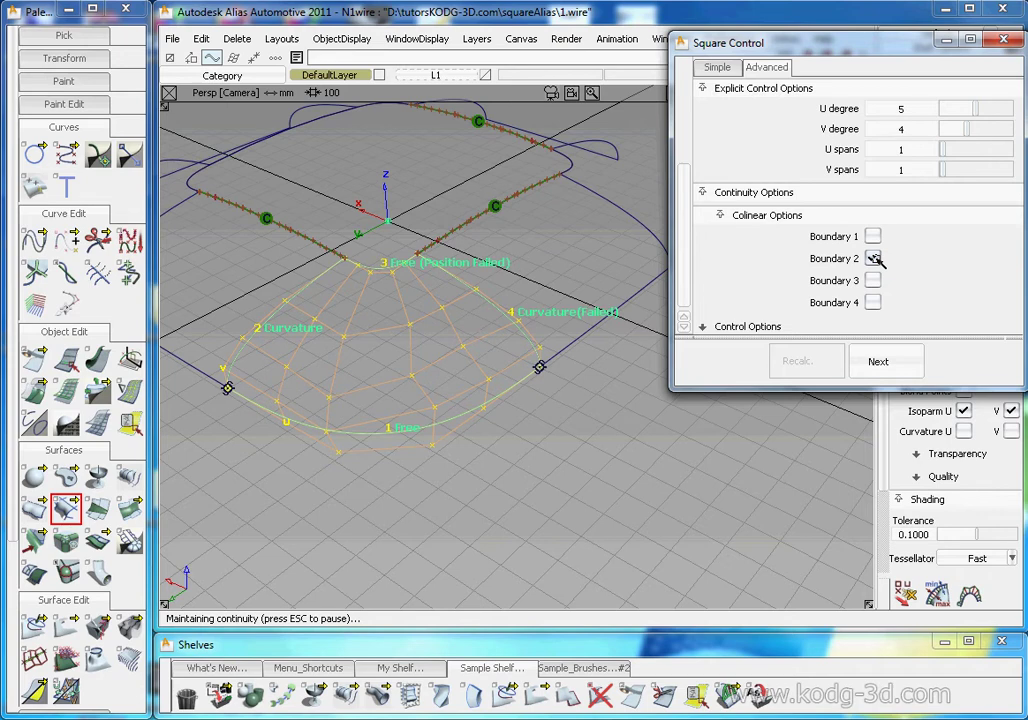
{"action": "left_click", "coordinate": [874, 304]}
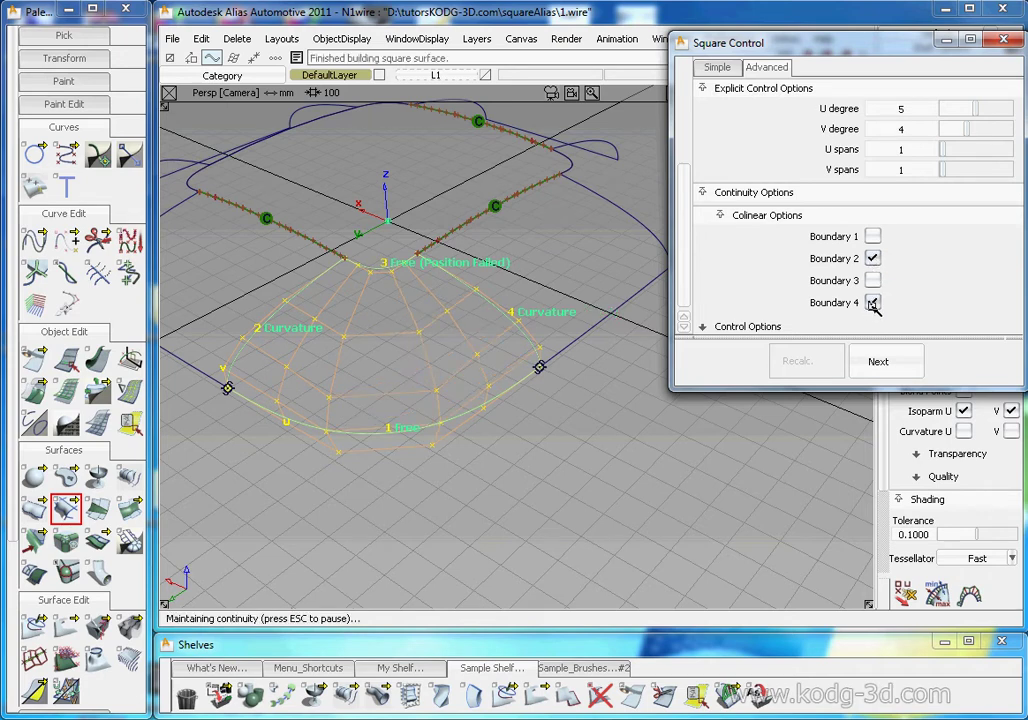
Display the CVs and hulls of the two adjoining side surfaces to compare their alignment with the corner surface's hulls.
{"action": "left_click_drag", "start_coordinate": [360, 302], "coordinate": [507, 372], "text": "alt+shift"}
{"action": "right_click_drag", "start_coordinate": [488, 373], "coordinate": [498, 358], "text": "alt+shift"}
{"action": "left_click_drag", "start_coordinate": [498, 358], "coordinate": [447, 411], "text": "alt+shift"}
{"action": "middle_click_drag", "start_coordinate": [447, 411], "coordinate": [451, 379], "text": "alt+shift"}
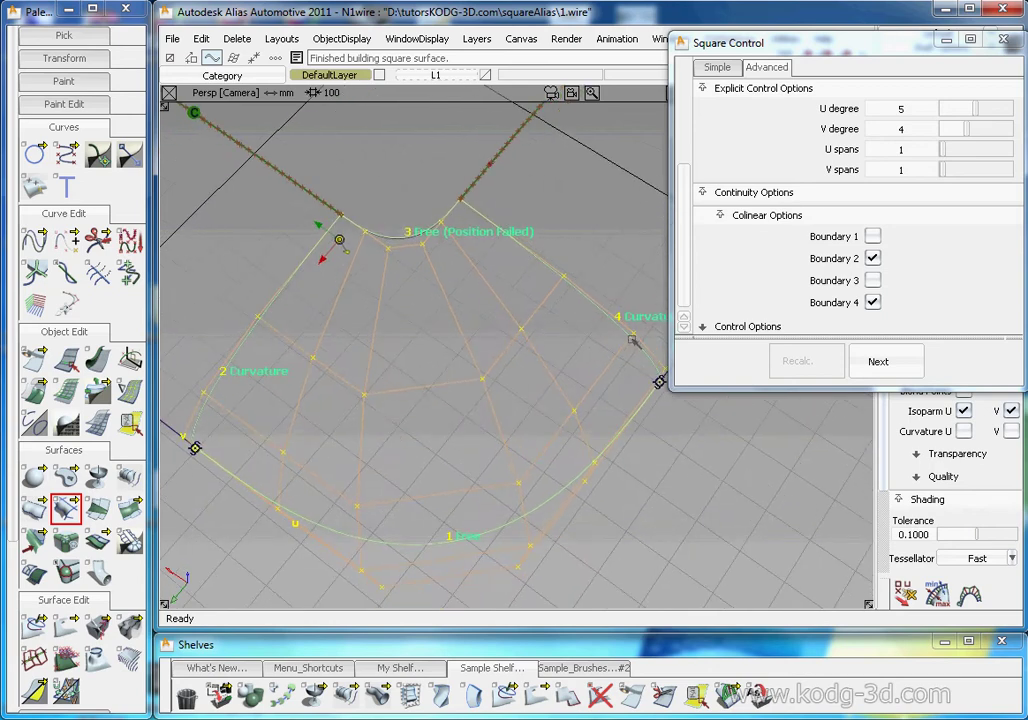
{"action": "left_click_drag", "start_coordinate": [390, 437], "coordinate": [275, 292], "text": "alt+shift"}
{"action": "left_click_drag", "start_coordinate": [395, 393], "coordinate": [370, 285], "text": "ctrl+shift"}
{"action": "left_click_drag", "start_coordinate": [291, 238], "coordinate": [288, 264], "text": "ctrl+shift"}
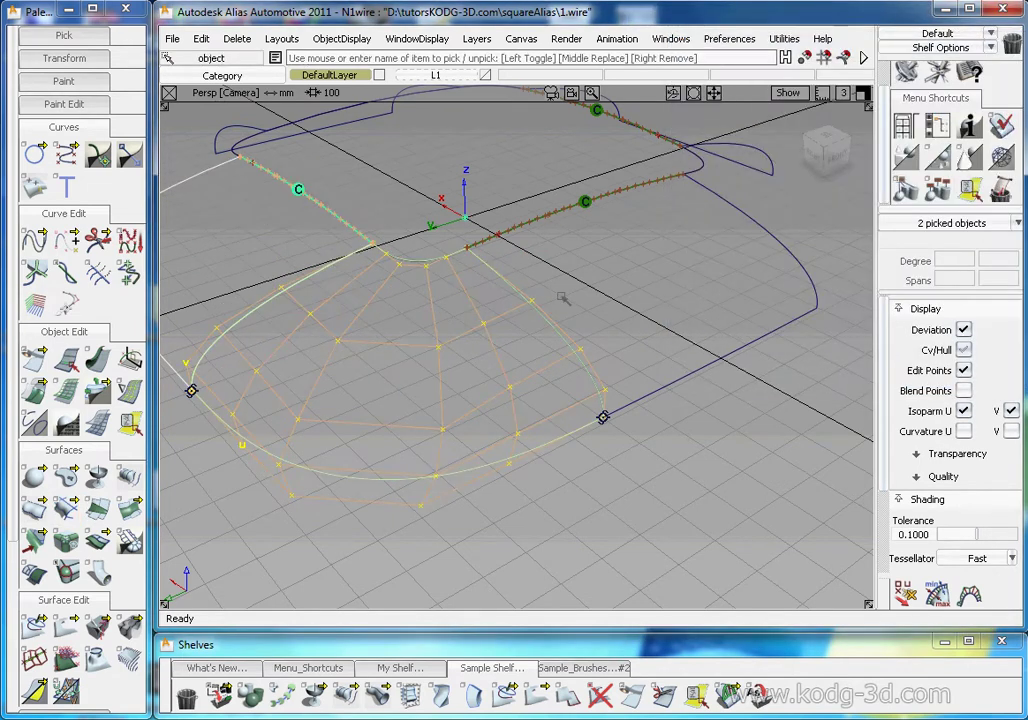
{"action": "left_click_drag", "start_coordinate": [563, 299], "coordinate": [517, 332]}
{"action": "left_click", "coordinate": [963, 347]}
{"action": "left_click_drag", "start_coordinate": [502, 446], "coordinate": [374, 291], "text": "ctrl+shift"}
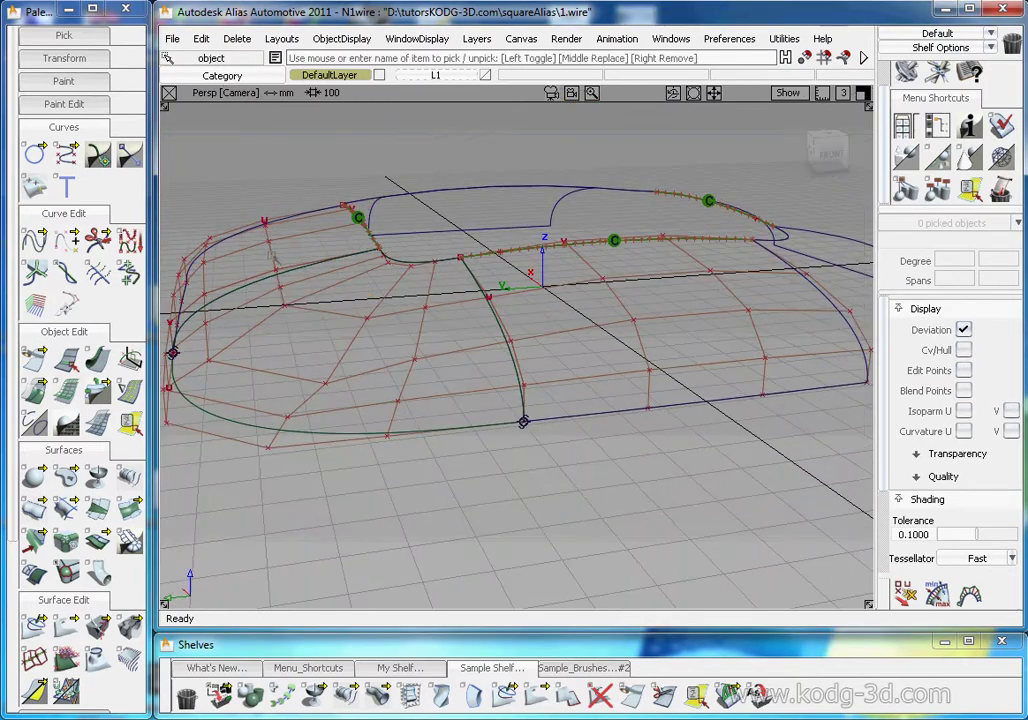
{"action": "left_click_drag", "start_coordinate": [274, 244], "coordinate": [372, 302], "text": "alt+shift"}
{"action": "left_click_drag", "start_coordinate": [500, 340], "coordinate": [445, 447], "text": "alt+shift"}
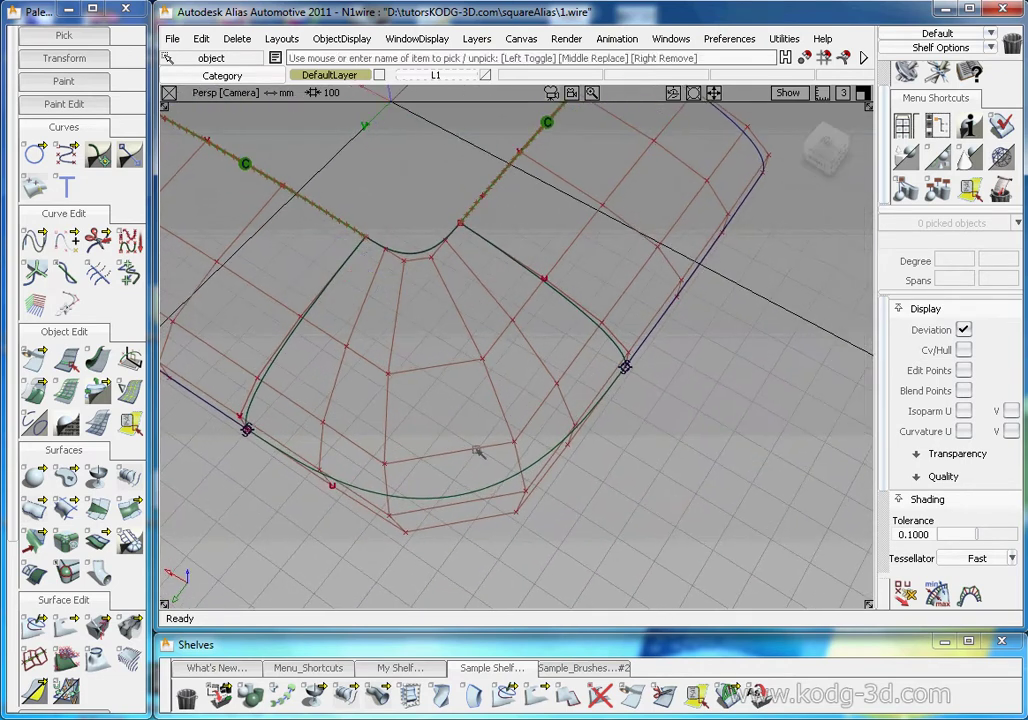
Examine the zebra reflections across the corner's joins with the side and top surfaces from several angles, and restore wireframe display.
{"action": "scroll", "coordinate": [932, 450], "scroll_direction": "down", "scroll_amount": 3}
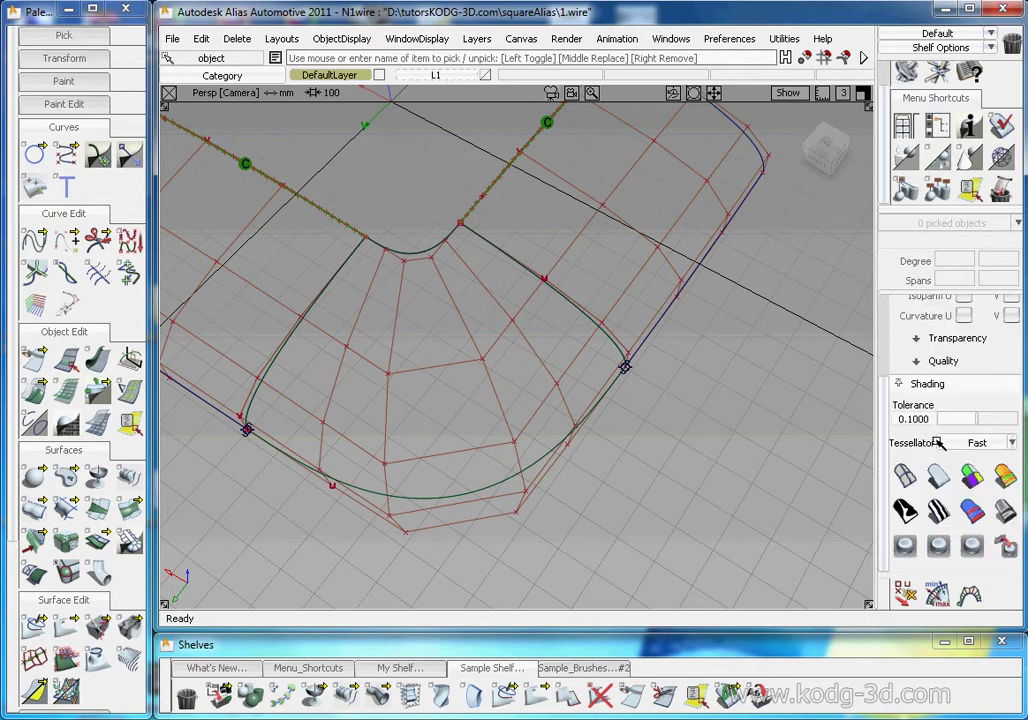
{"action": "left_click", "coordinate": [938, 511]}
{"action": "left_click_drag", "start_coordinate": [584, 368], "coordinate": [557, 409], "text": "alt+shift"}
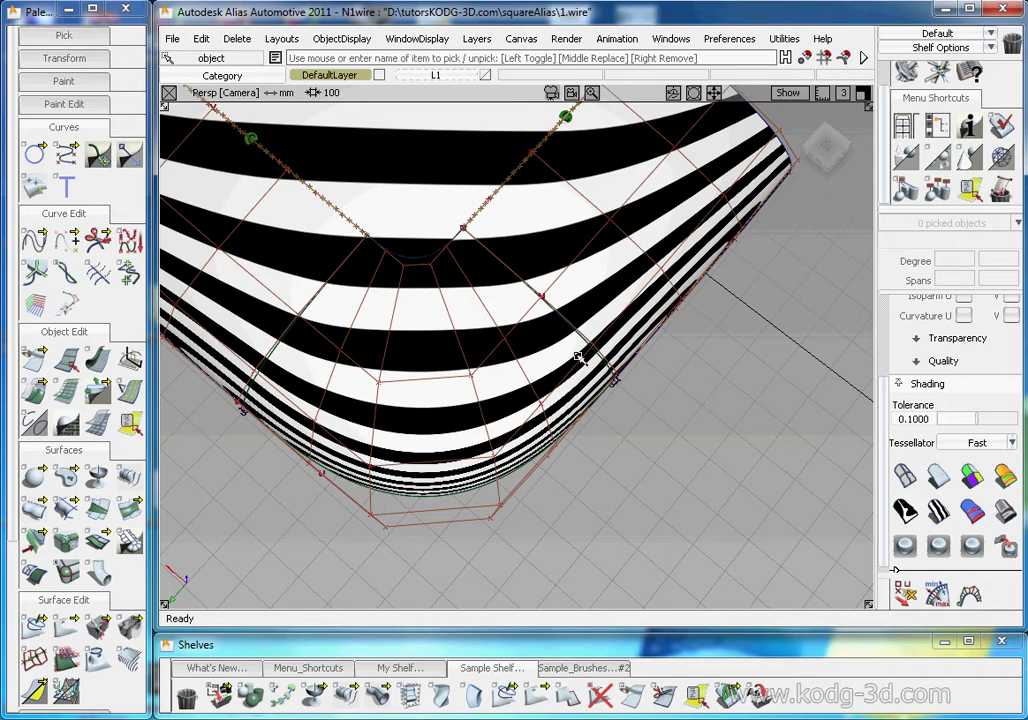
{"action": "left_click_drag", "start_coordinate": [406, 404], "coordinate": [463, 298], "text": "alt+shift"}
{"action": "middle_click_drag", "start_coordinate": [463, 298], "coordinate": [473, 267], "text": "alt+shift"}
{"action": "right_click_drag", "start_coordinate": [486, 375], "coordinate": [502, 379], "text": "alt+shift"}
{"action": "left_click_drag", "start_coordinate": [502, 379], "coordinate": [550, 367], "text": "alt+shift"}
{"action": "right_click_drag", "start_coordinate": [555, 367], "coordinate": [537, 389], "text": "alt+shift"}
{"action": "left_click_drag", "start_coordinate": [509, 387], "coordinate": [545, 362], "text": "alt+shift"}
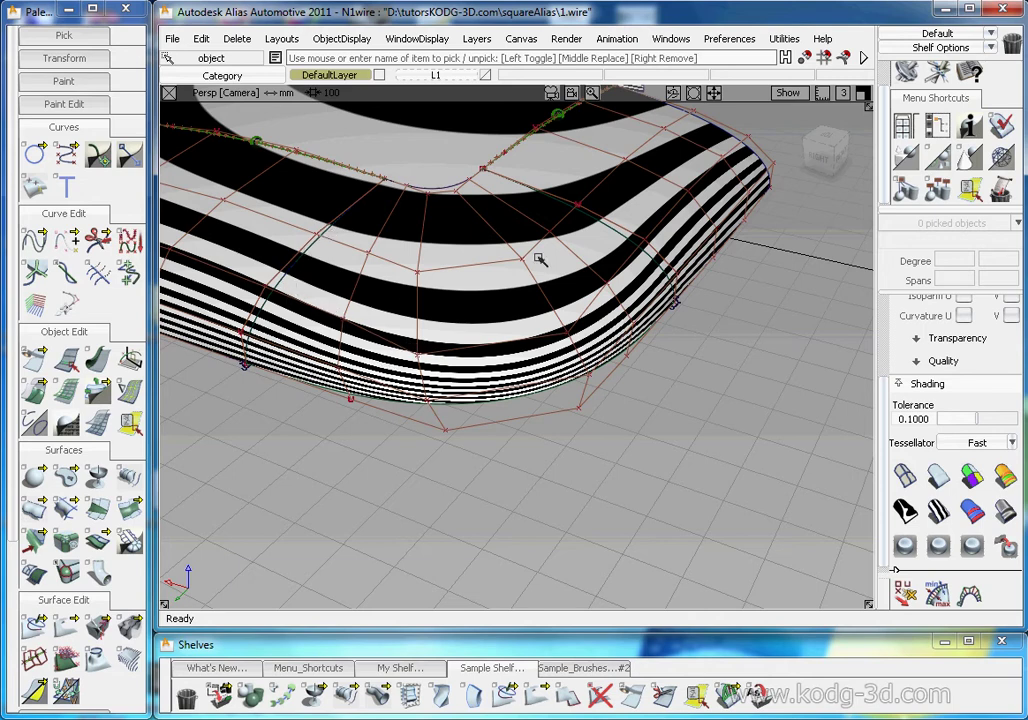
{"action": "left_click_drag", "start_coordinate": [640, 254], "coordinate": [585, 346], "text": "alt+shift"}
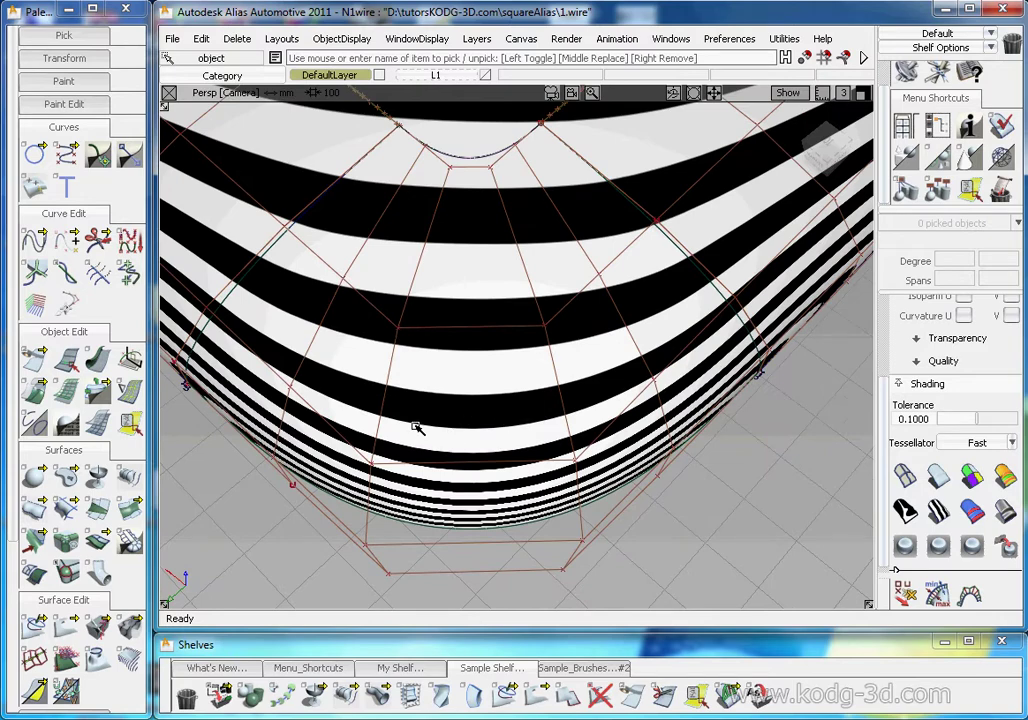
{"action": "left_click_drag", "start_coordinate": [528, 466], "coordinate": [662, 376], "text": "alt+shift"}
{"action": "right_click_drag", "start_coordinate": [662, 376], "coordinate": [571, 367], "text": "alt+shift"}
{"action": "middle_click_drag", "start_coordinate": [571, 367], "coordinate": [597, 464], "text": "alt+shift"}
{"action": "left_click_drag", "start_coordinate": [567, 448], "coordinate": [572, 474], "text": "alt+shift"}
{"action": "left_click", "coordinate": [904, 477]}
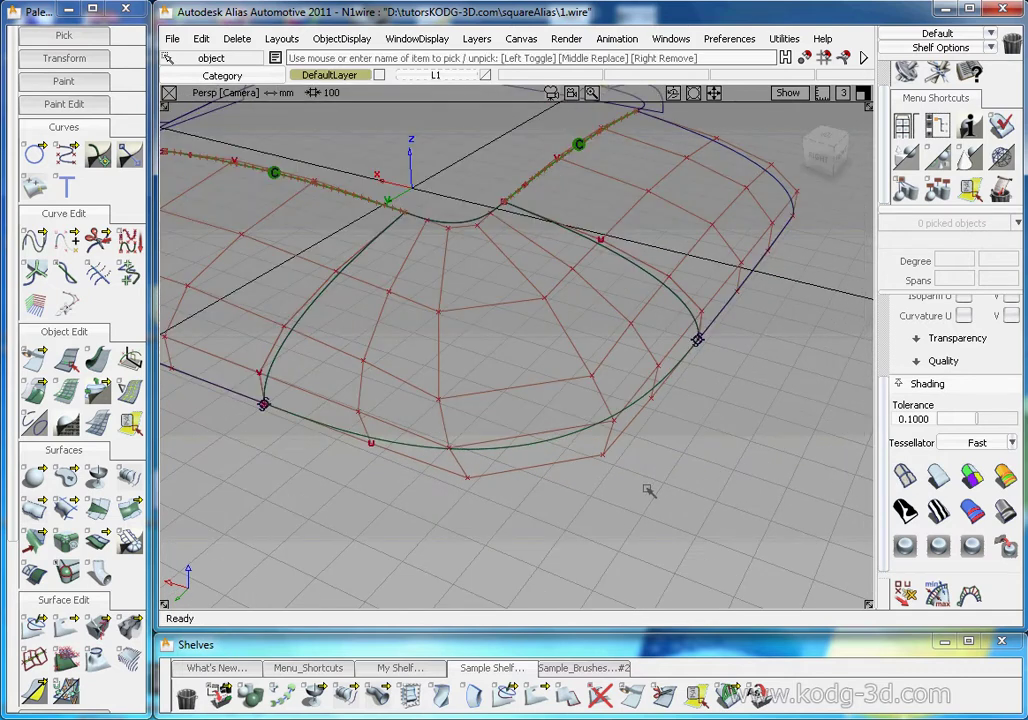
Edit the corner surface's square history and set the continuity of boundary 3 to Curvature.
{"action": "left_click", "coordinate": [971, 189]}
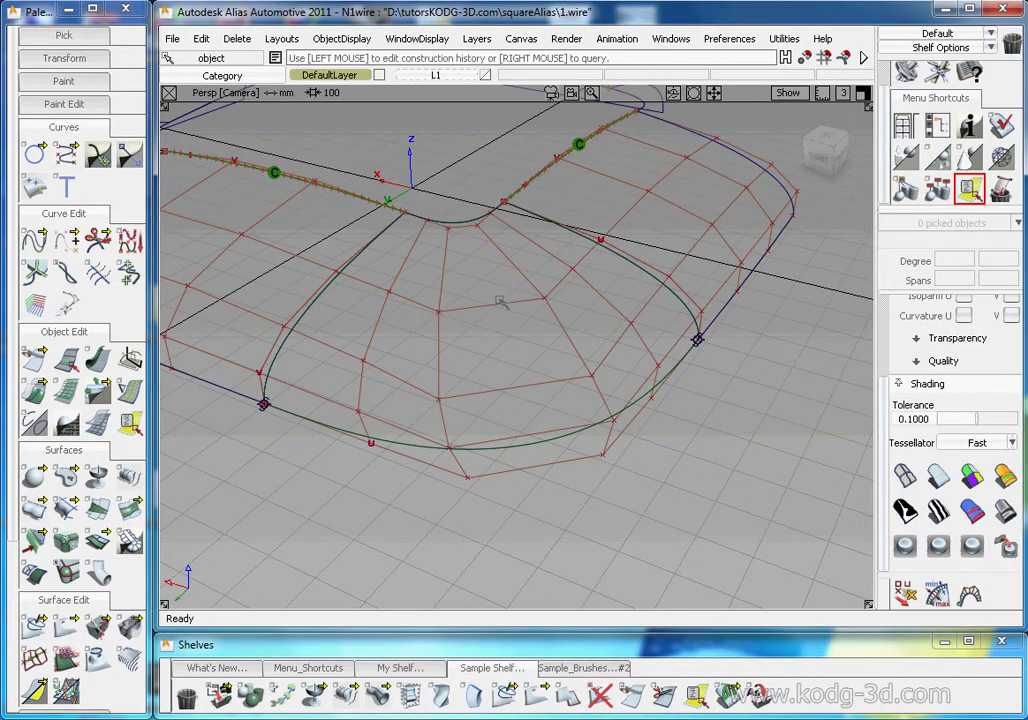
{"action": "left_click", "coordinate": [502, 302]}
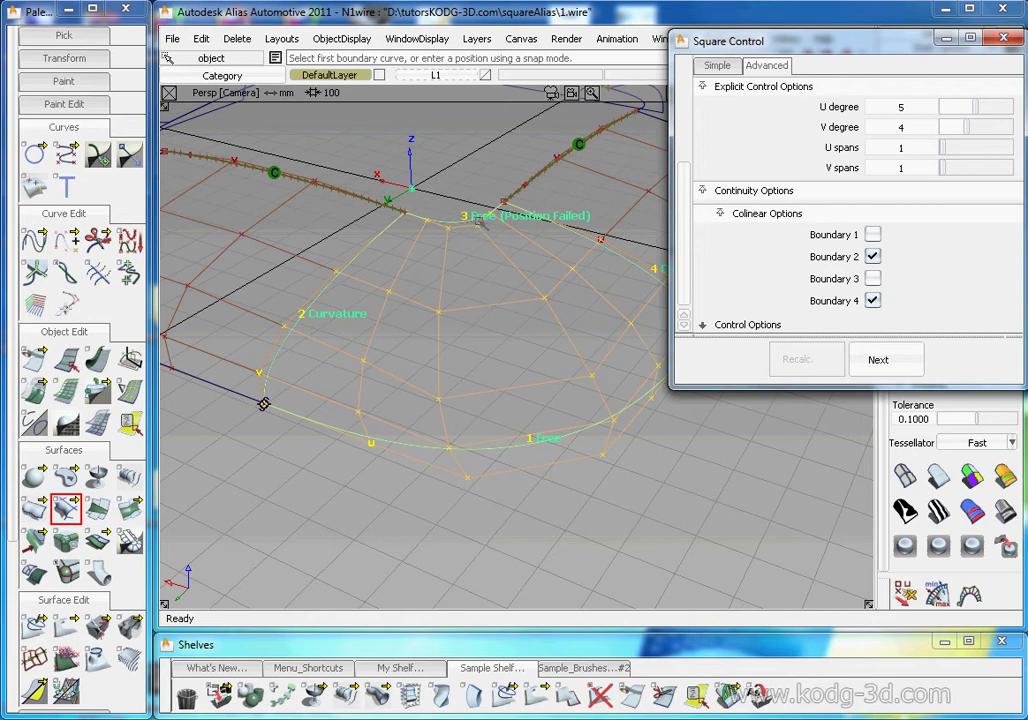
{"action": "scroll", "coordinate": [463, 223], "scroll_direction": "up", "scroll_amount": 4}
{"action": "scroll", "coordinate": [465, 225], "scroll_direction": "down", "scroll_amount": 3}
{"action": "scroll", "coordinate": [905, 256], "scroll_direction": "up", "scroll_amount": 5}
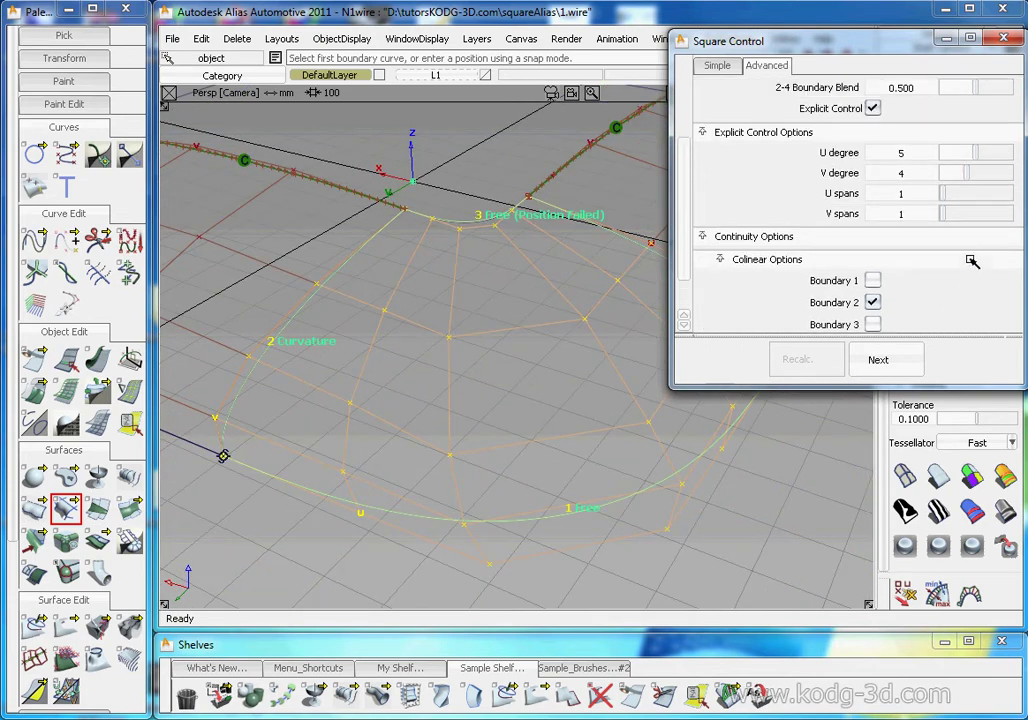
{"action": "left_click", "coordinate": [905, 147]}
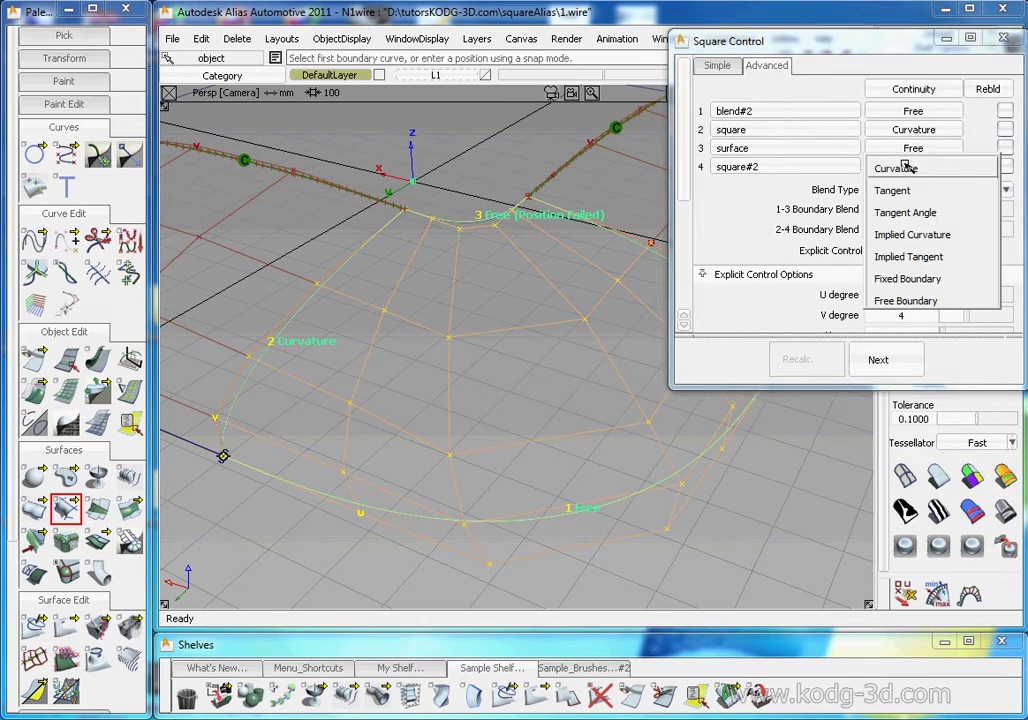
{"action": "left_click", "coordinate": [905, 166]}
{"action": "left_click_drag", "start_coordinate": [405, 255], "coordinate": [433, 358], "text": "alt+shift"}
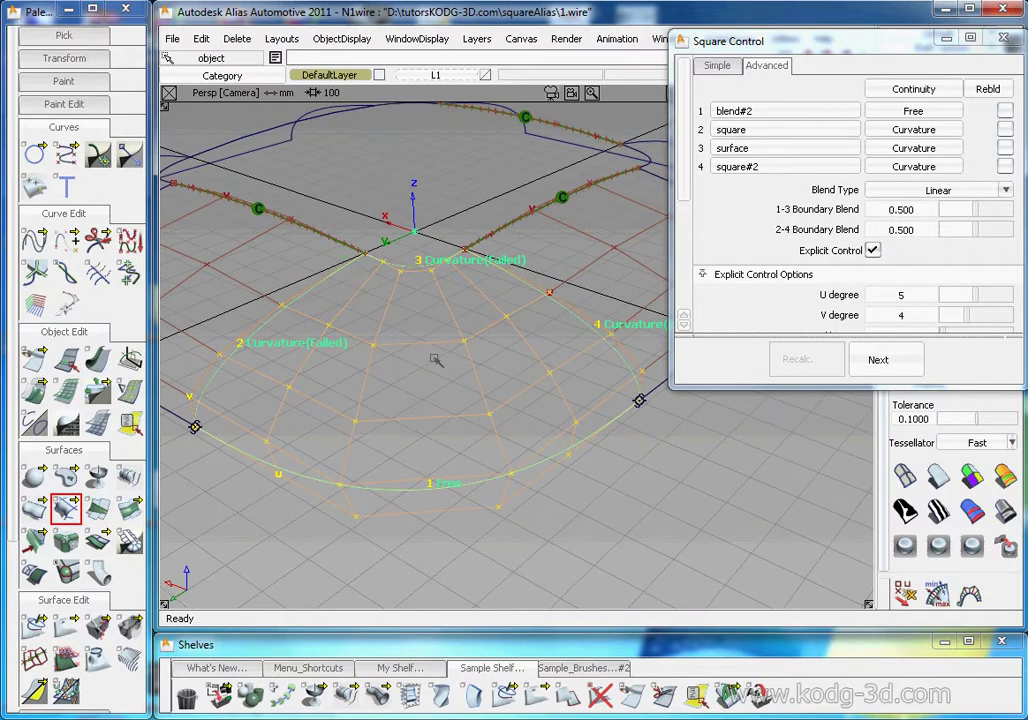
{"action": "left_click", "coordinate": [880, 360]}
{"action": "left_click", "coordinate": [1003, 38]}
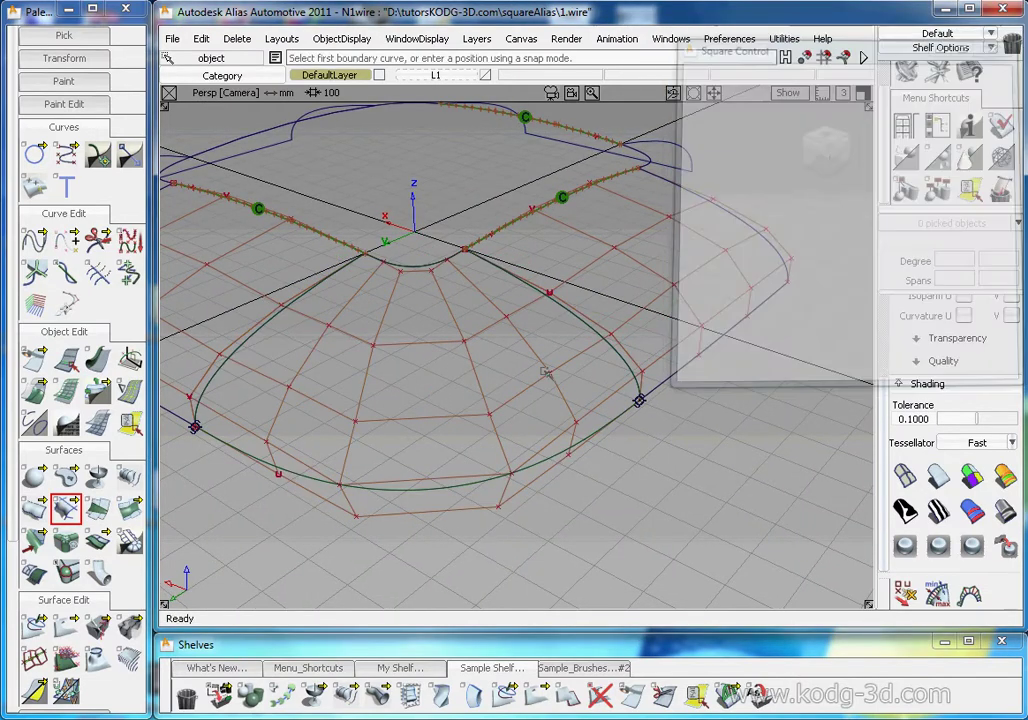
{"action": "left_click_drag", "start_coordinate": [516, 374], "coordinate": [640, 390], "text": "alt+shift"}
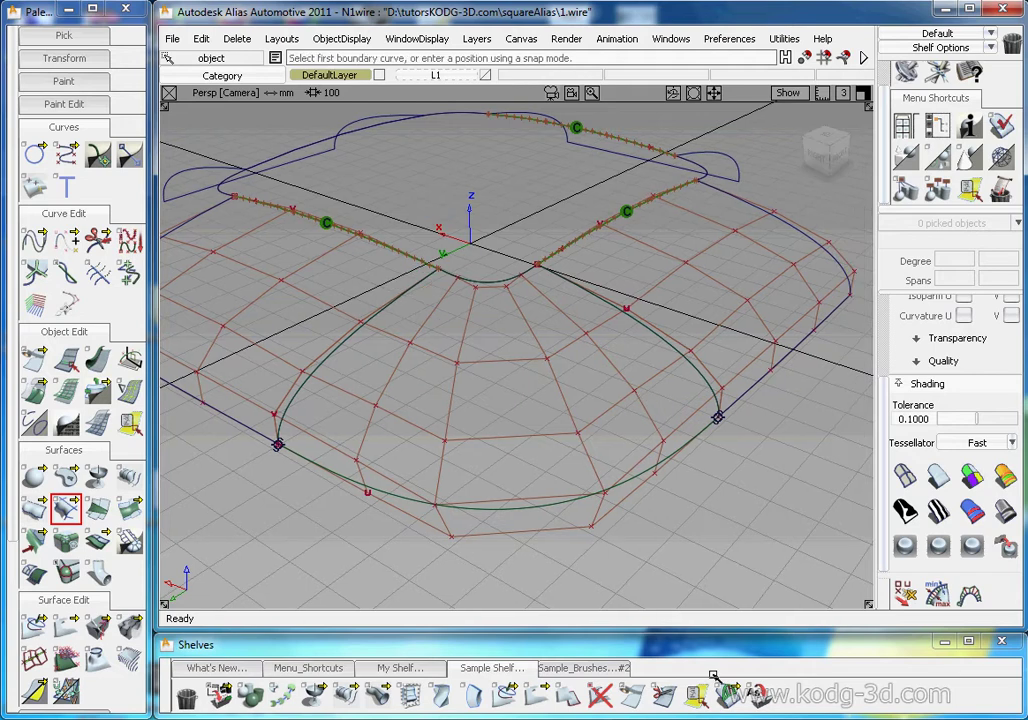
Check the surface continuity along the corner surface's joins with both side surfaces.
{"action": "left_click", "coordinate": [727, 692]}
{"action": "left_click", "coordinate": [352, 343]}
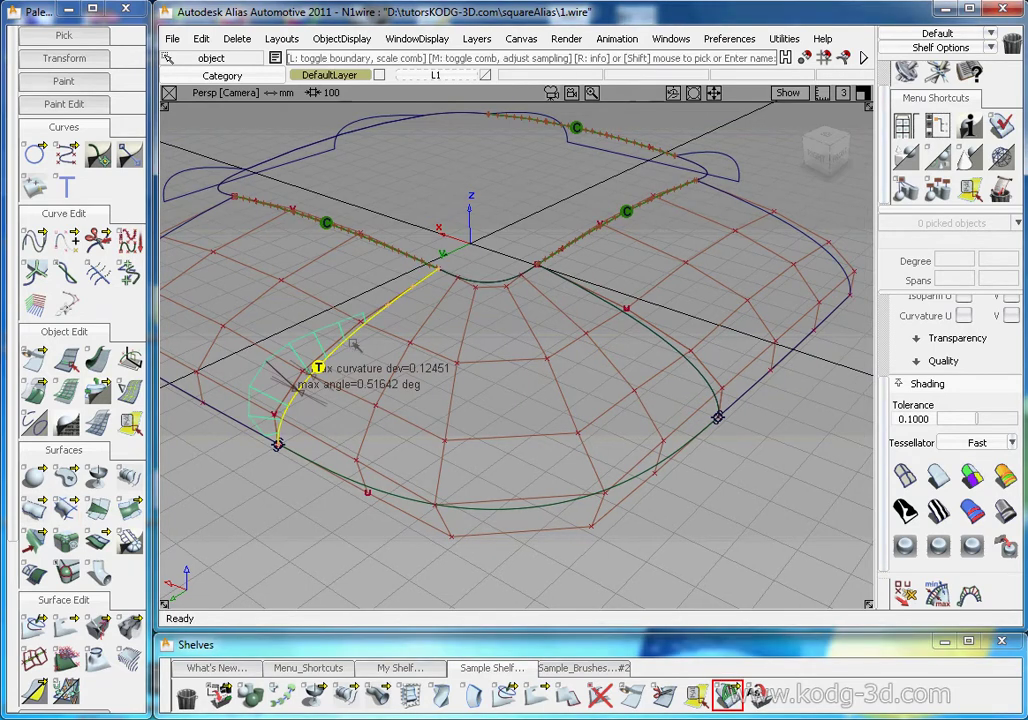
{"action": "left_click", "coordinate": [641, 326]}
{"action": "left_click_drag", "start_coordinate": [507, 301], "coordinate": [724, 338], "text": "alt+shift"}
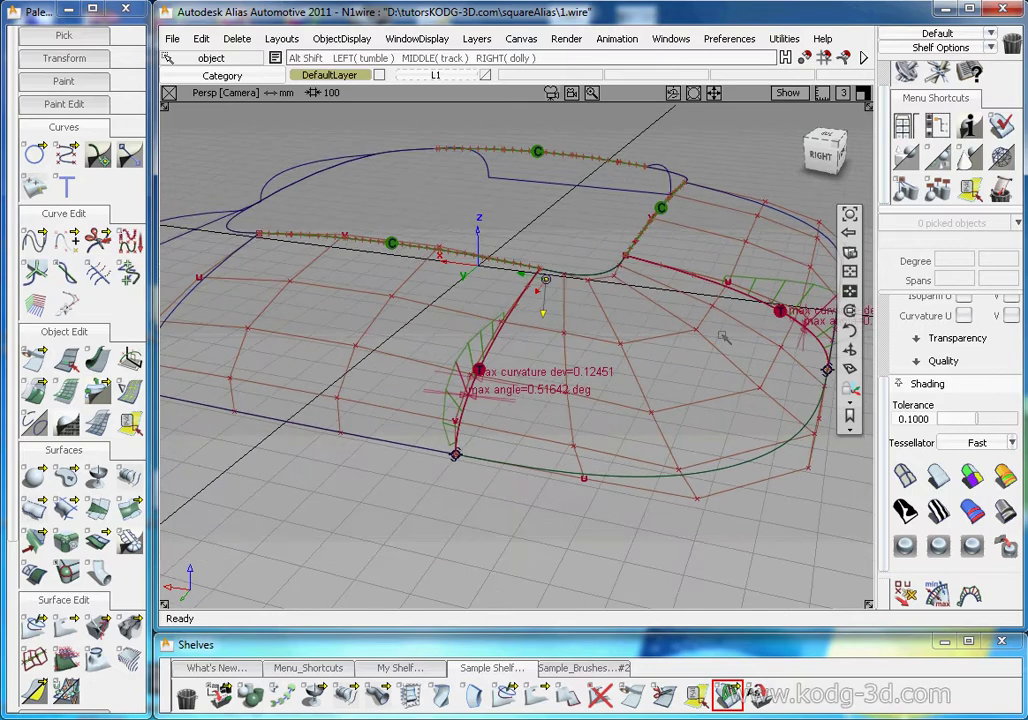
{"action": "left_click_drag", "start_coordinate": [643, 346], "coordinate": [629, 324], "text": "alt+shift"}
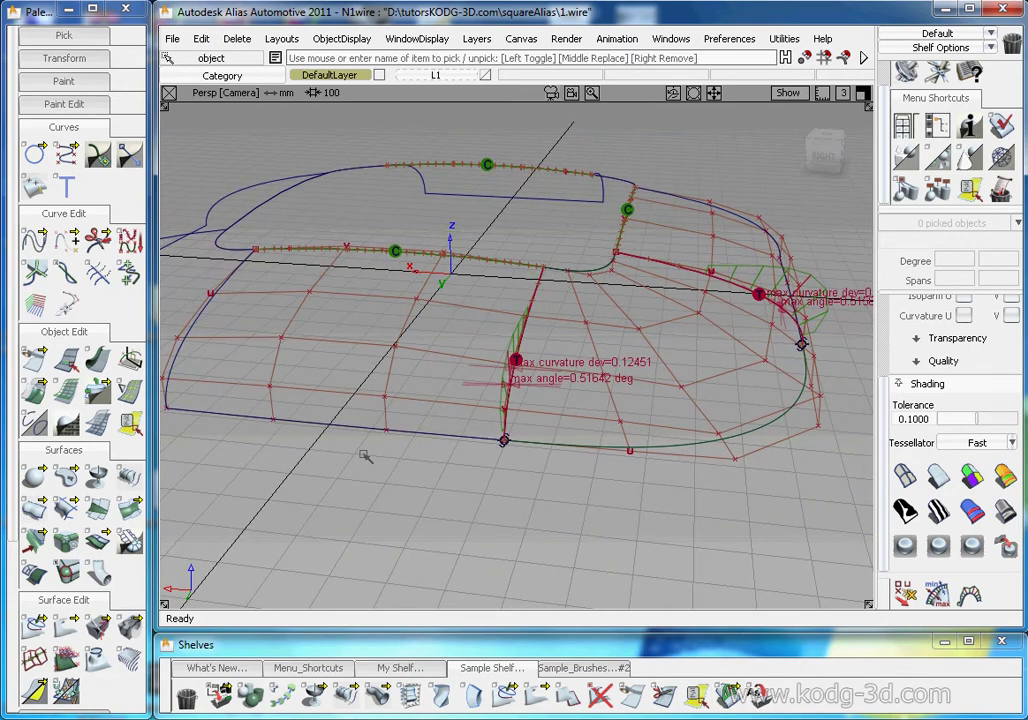
Try a symmetric modeling constraint on the long side surface with the master side flipped, and undo it.
{"action": "left_click", "coordinate": [299, 342]}
{"action": "left_click", "coordinate": [131, 358]}
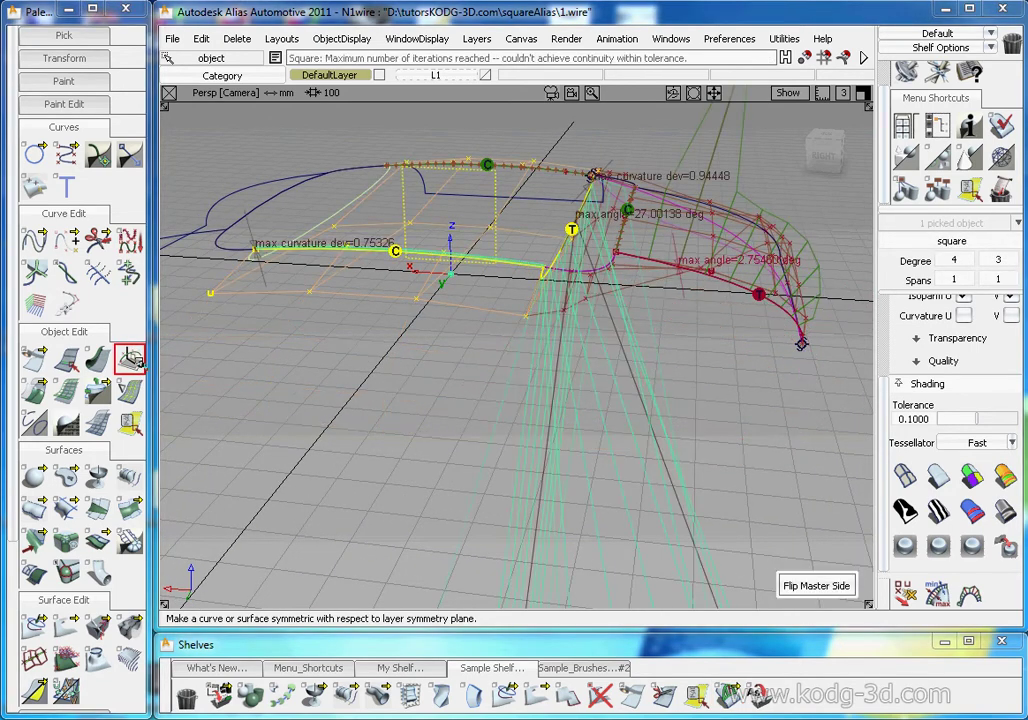
{"action": "left_click", "coordinate": [788, 587]}
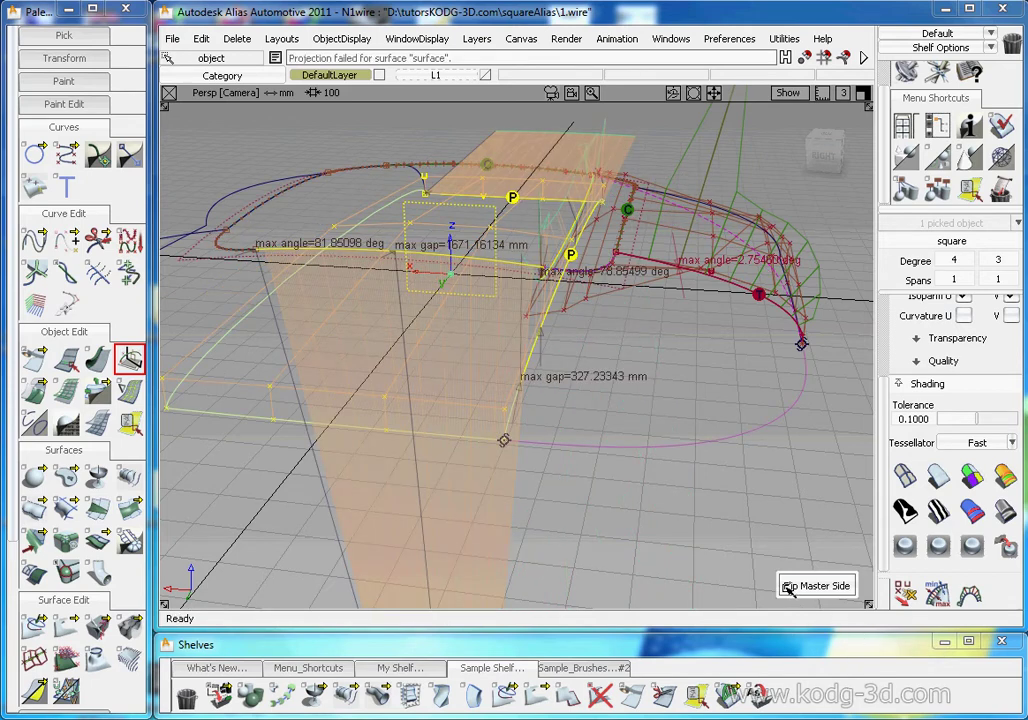
{"action": "key", "text": "ctrl+z"}
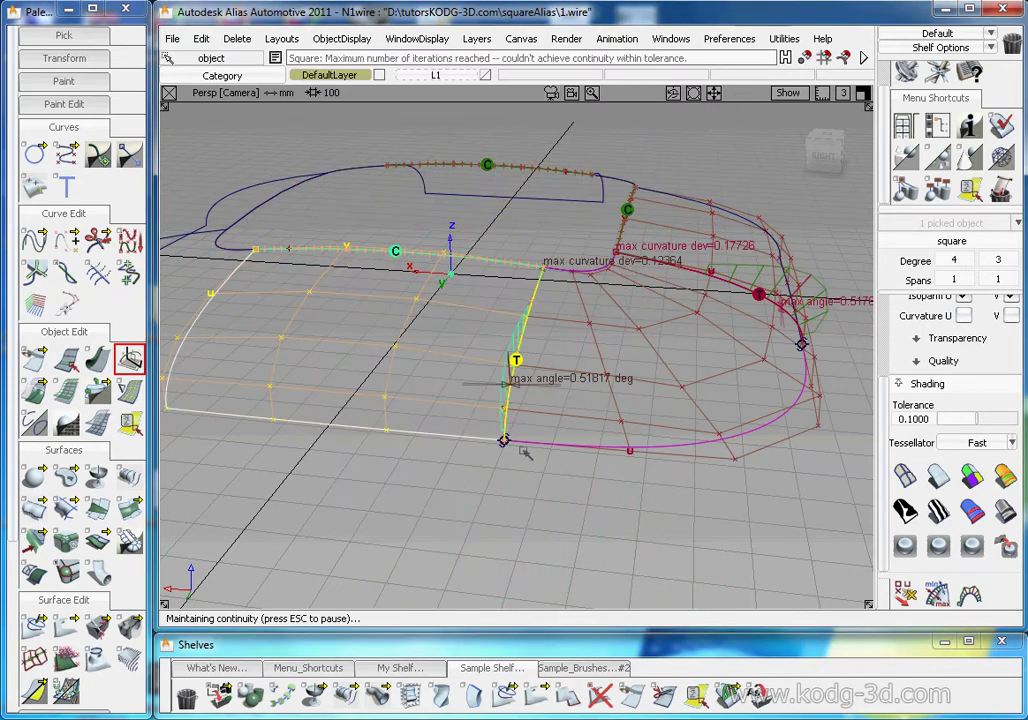
{"action": "left_click", "coordinate": [484, 190]}
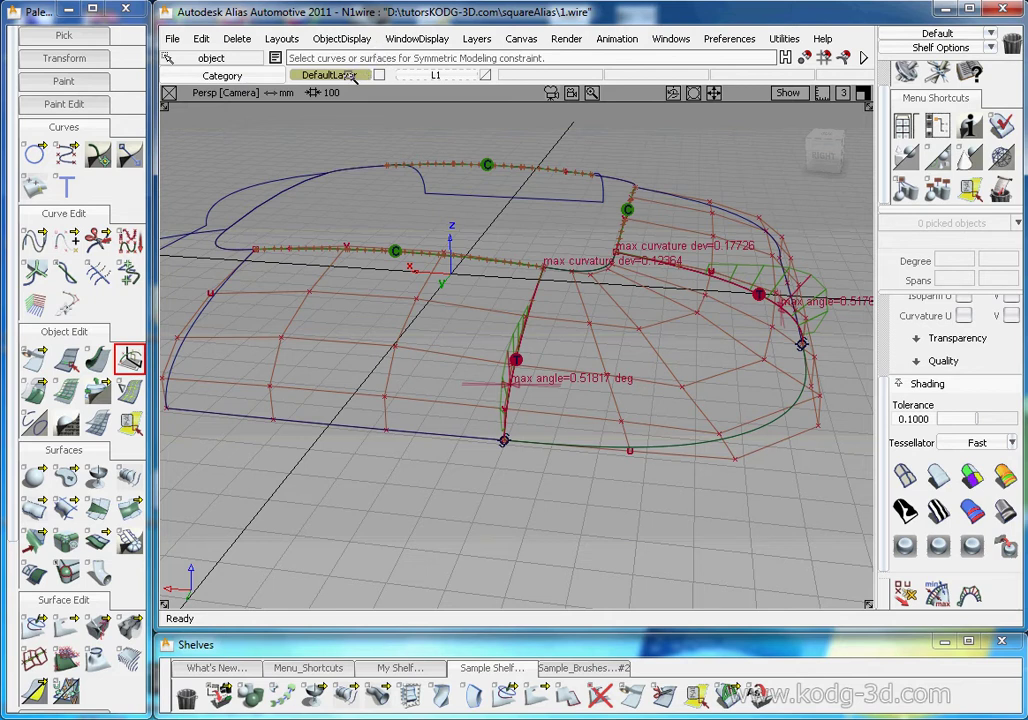
Rotate the default layer's symmetry plane to the YZ plane and set it.
{"action": "left_click", "coordinate": [477, 38]}
{"action": "mouse_move", "coordinate": [562, 175]}
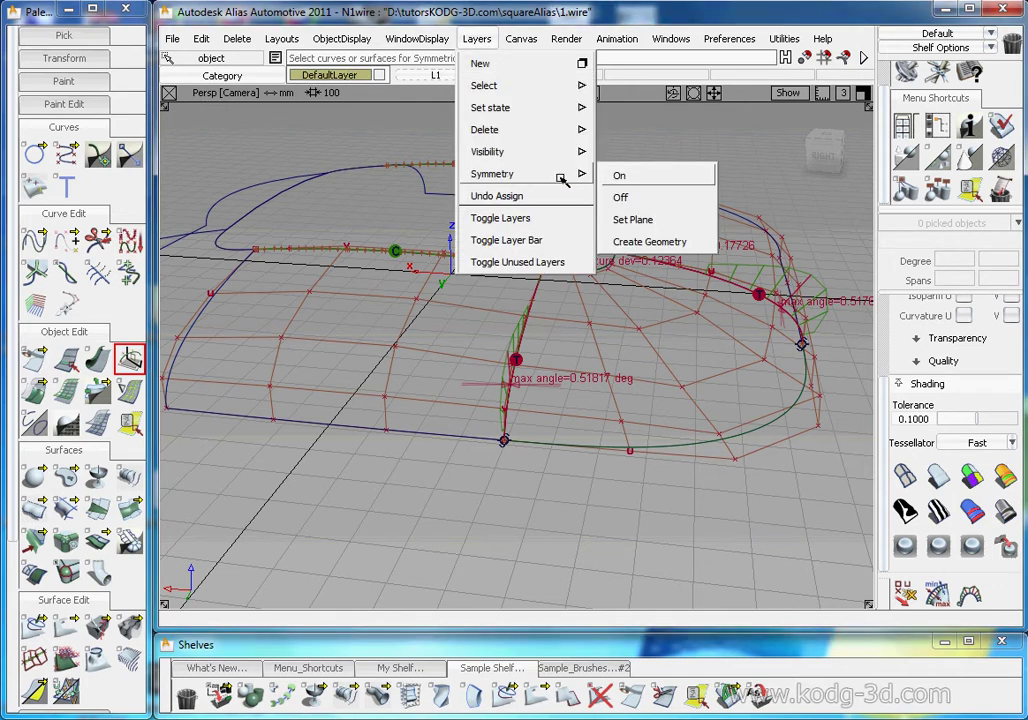
{"action": "left_click", "coordinate": [646, 220]}
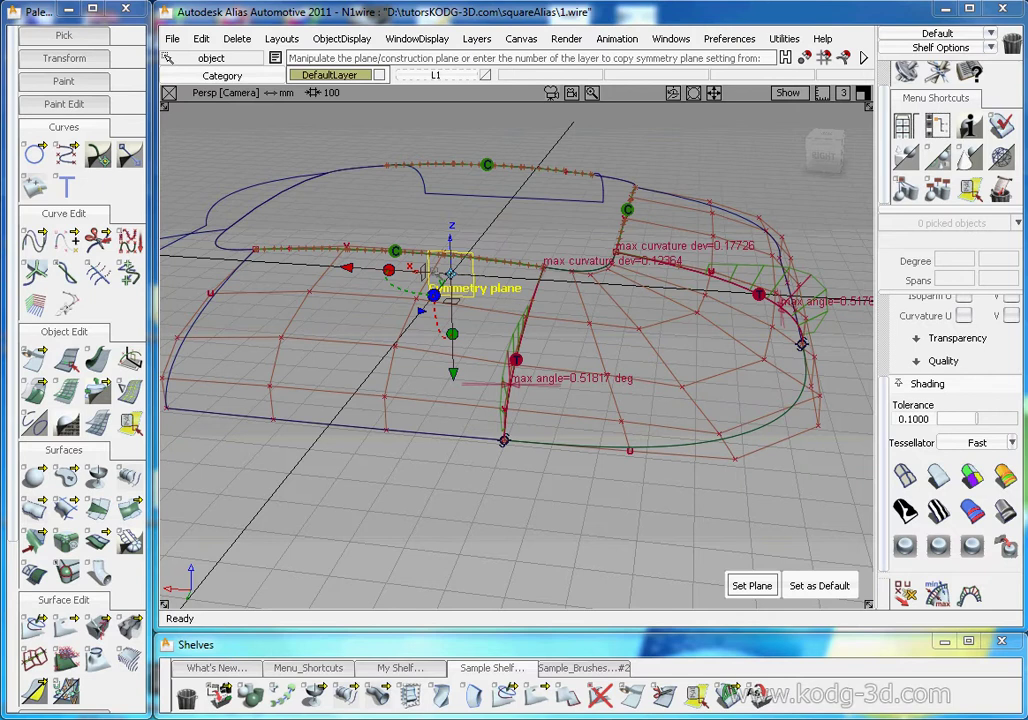
{"action": "left_click", "coordinate": [450, 296]}
{"action": "left_click", "coordinate": [751, 586]}
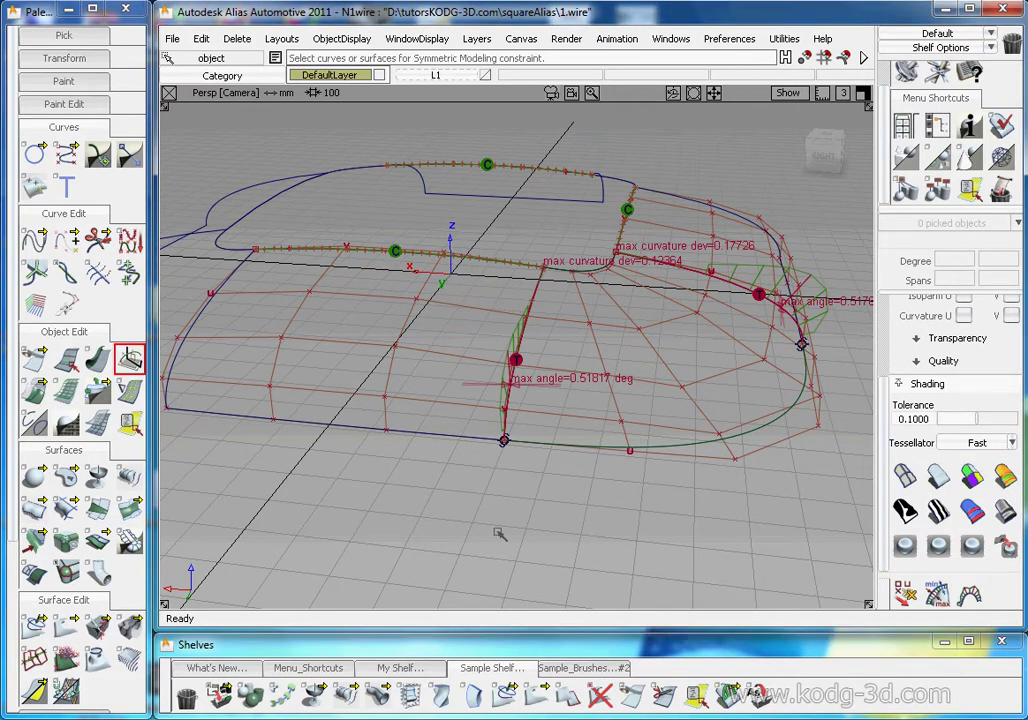
Make the long side surface symmetric about the layer's symmetry plane.
{"action": "left_click_drag", "start_coordinate": [328, 395], "coordinate": [327, 457], "text": "ctrl+shift"}
{"action": "left_click", "coordinate": [264, 356]}
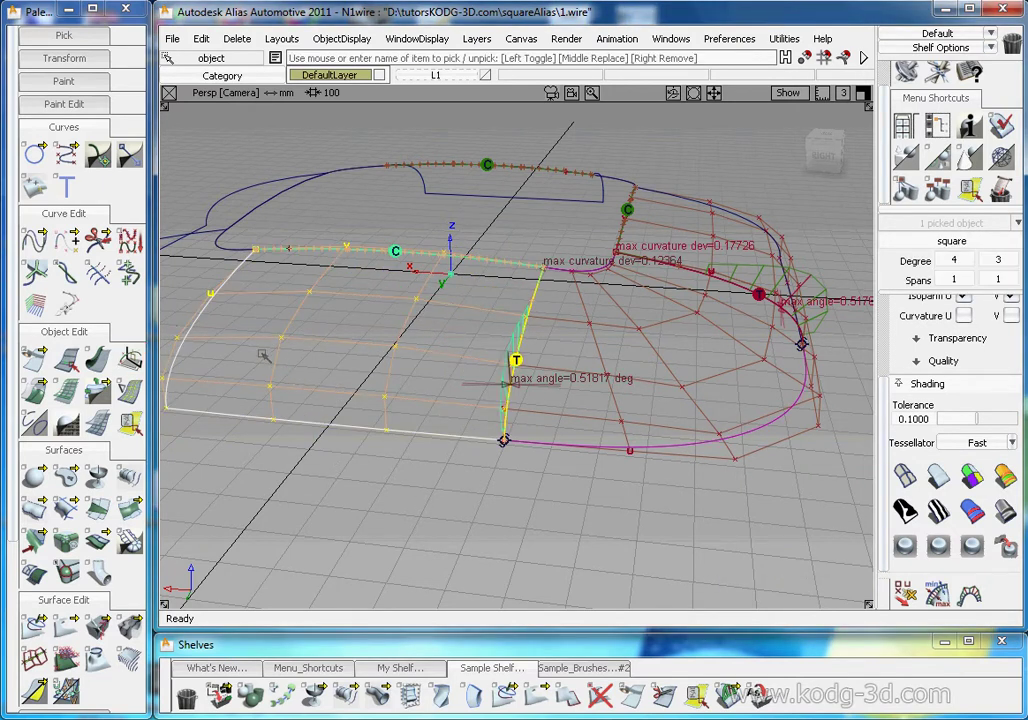
{"action": "left_click", "coordinate": [129, 358]}
{"action": "left_click", "coordinate": [130, 358]}
{"action": "left_click_drag", "start_coordinate": [635, 553], "coordinate": [615, 383], "text": "ctrl+shift"}
Delete the construction history of the lower blend curve bounding the corner surface.
{"action": "left_click_drag", "start_coordinate": [568, 287], "coordinate": [539, 327], "text": "alt+shift"}
{"action": "left_click_drag", "start_coordinate": [496, 276], "coordinate": [430, 216], "text": "alt+shift"}
{"action": "middle_click_drag", "start_coordinate": [587, 272], "coordinate": [527, 286], "text": "alt+shift"}
{"action": "right_click_drag", "start_coordinate": [569, 291], "coordinate": [552, 327], "text": "alt+shift"}
{"action": "left_click_drag", "start_coordinate": [551, 327], "coordinate": [576, 301], "text": "alt+shift"}
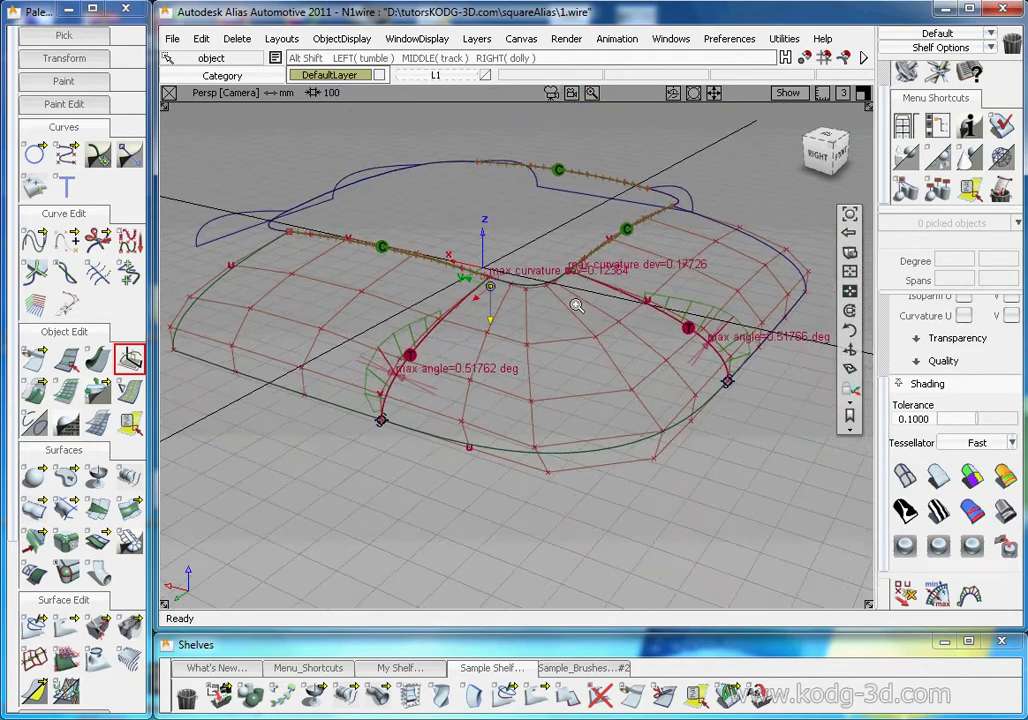
{"action": "left_click_drag", "start_coordinate": [453, 385], "coordinate": [497, 376], "text": "alt+shift"}
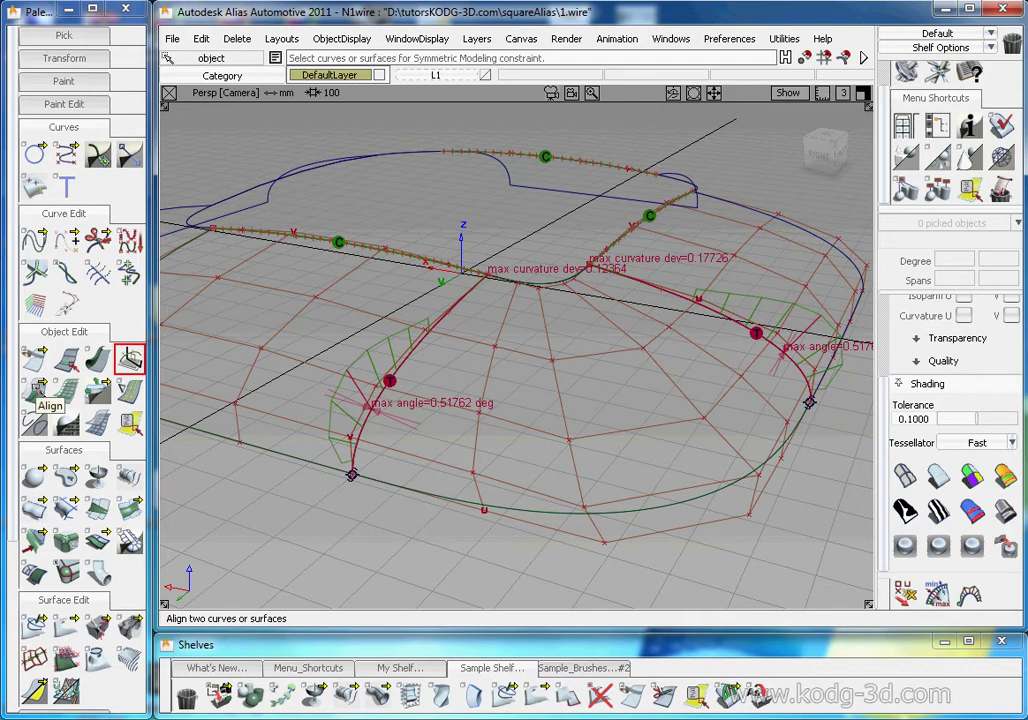
{"action": "left_click_drag", "start_coordinate": [489, 468], "coordinate": [536, 506], "text": "ctrl+shift"}
{"action": "left_click", "coordinate": [536, 508]}
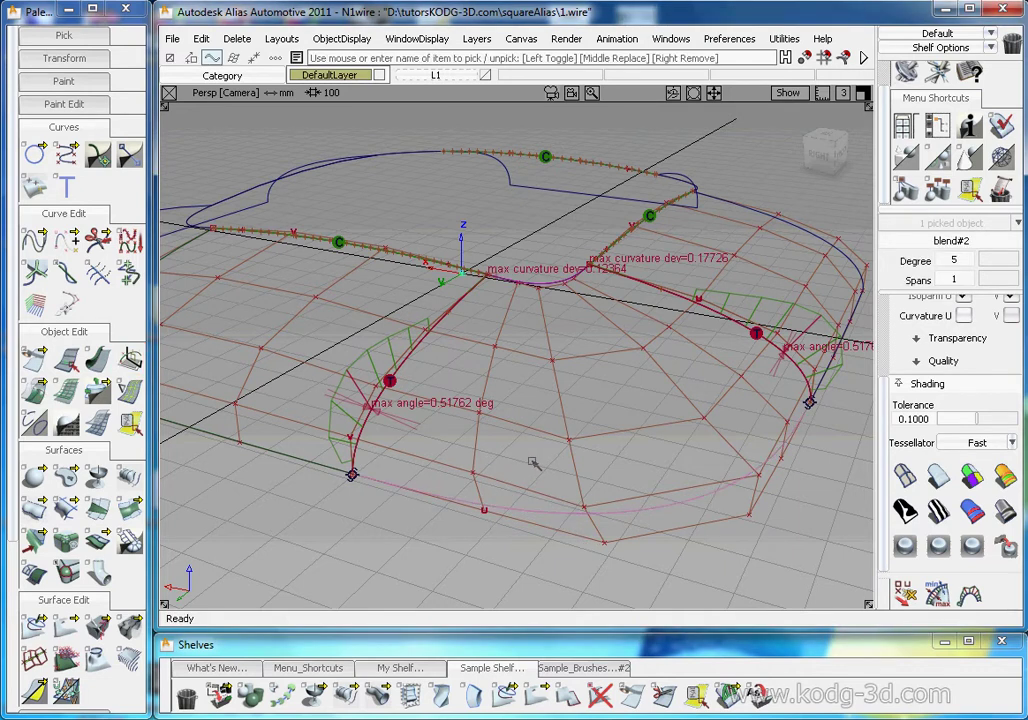
{"action": "key", "text": "Delete"}
{"action": "key", "text": "Return"}
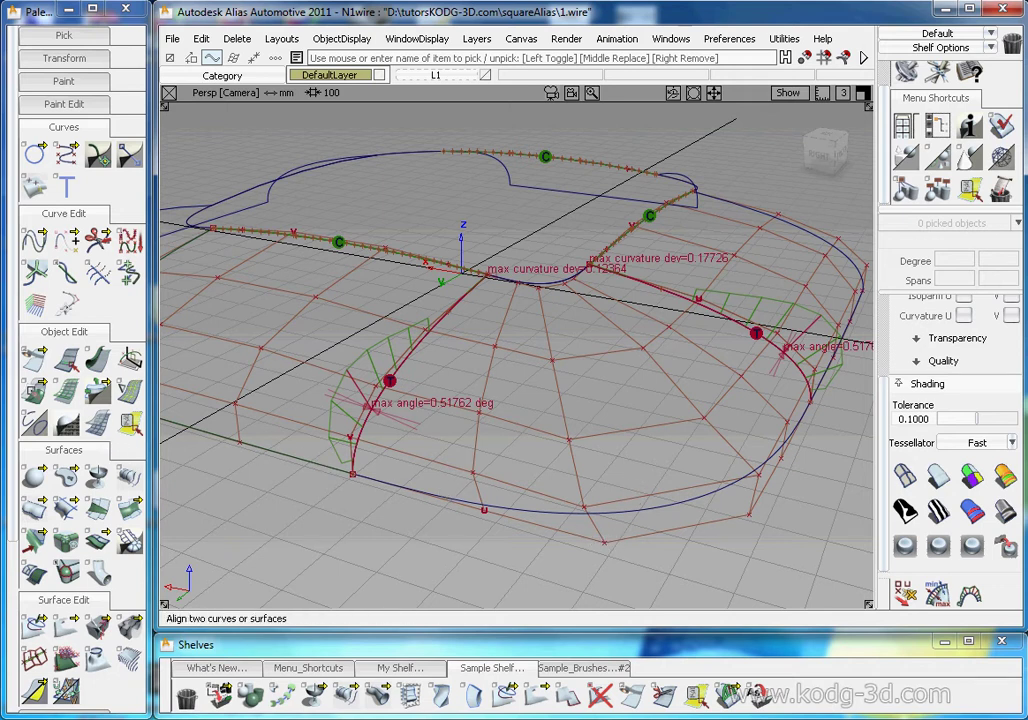
Align the corner surface's U=0 edge to the adjoining long side surface with Curvature continuity and Edge alignment.
{"action": "double_click", "coordinate": [33, 390]}
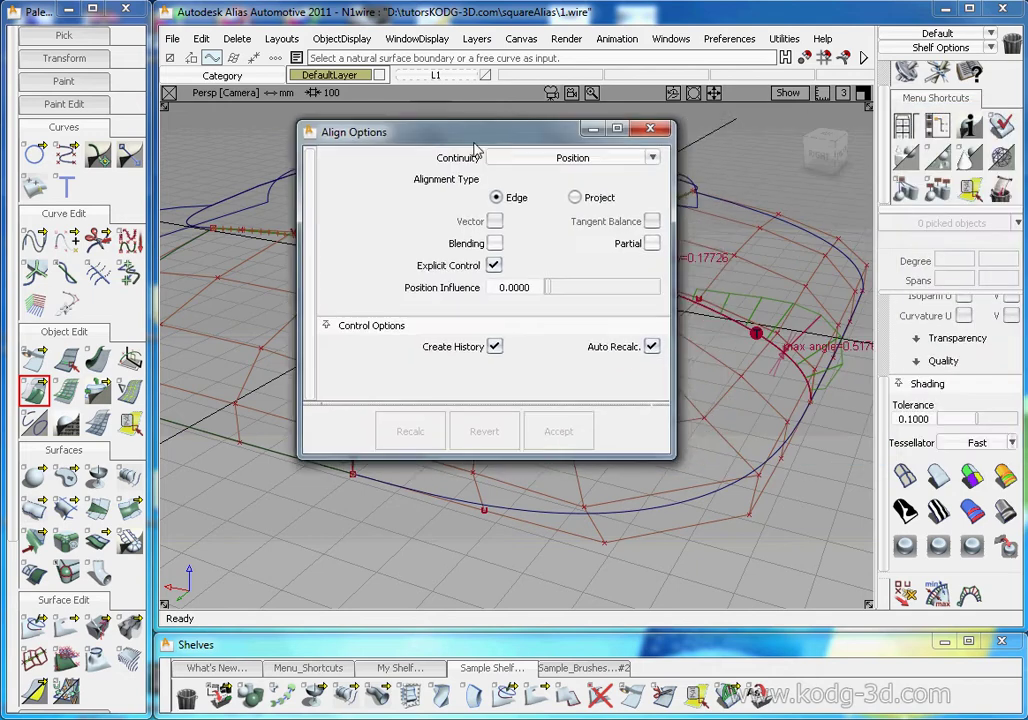
{"action": "left_click_drag", "start_coordinate": [475, 144], "coordinate": [504, 148]}
{"action": "left_click", "coordinate": [601, 161]}
{"action": "left_click", "coordinate": [601, 177]}
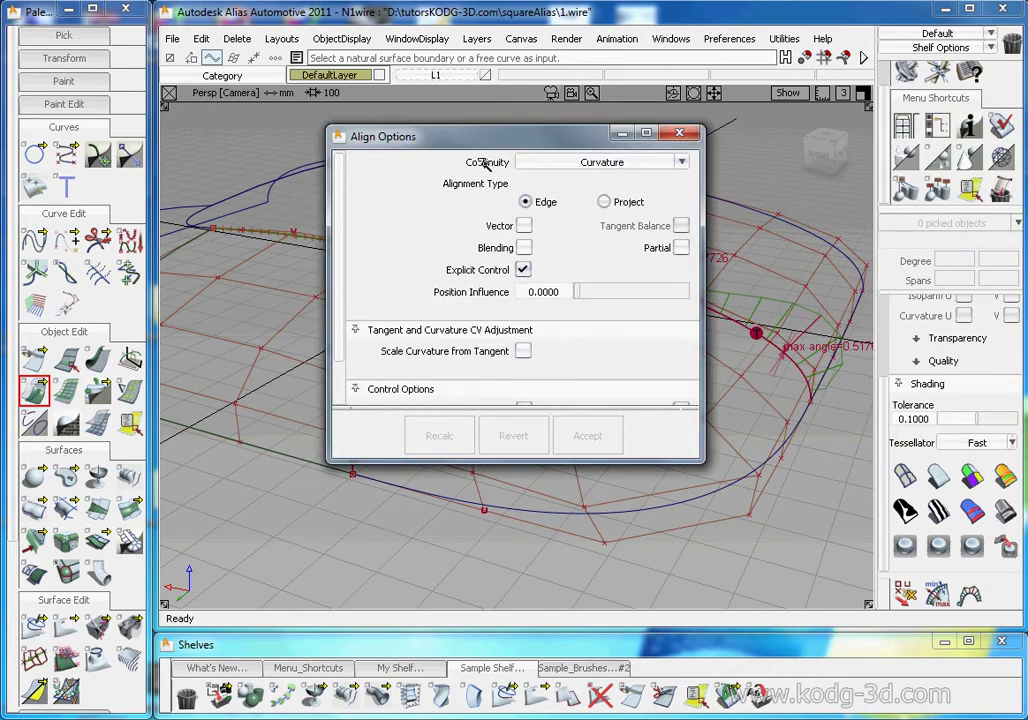
{"action": "left_click_drag", "start_coordinate": [585, 140], "coordinate": [711, 236]}
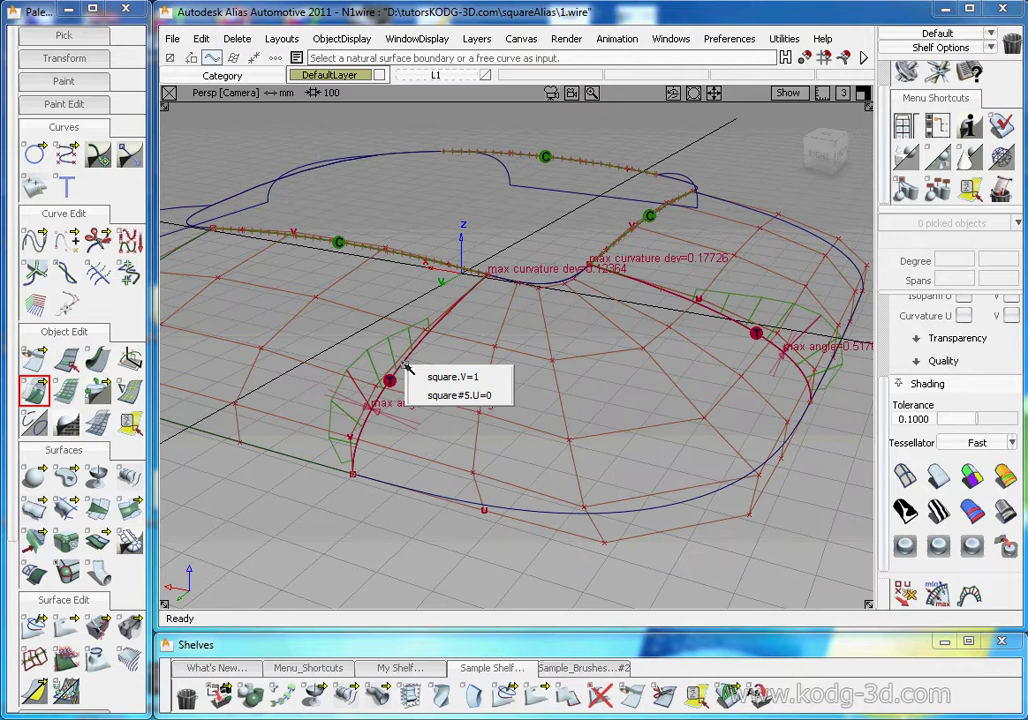
{"action": "left_click", "coordinate": [455, 394]}
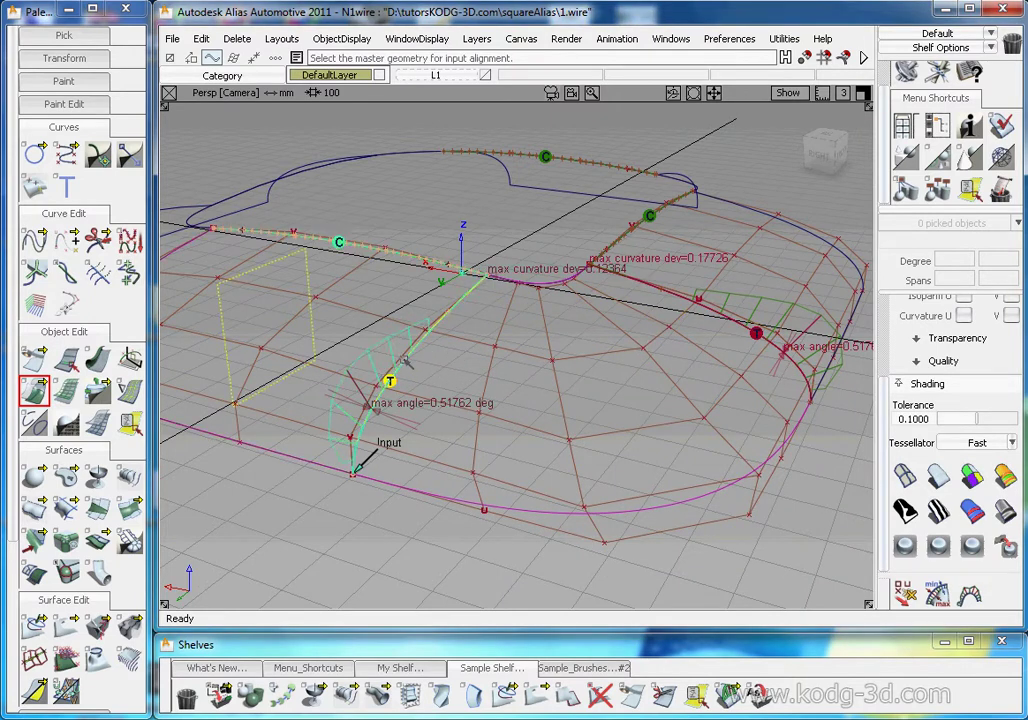
{"action": "left_click", "coordinate": [409, 362]}
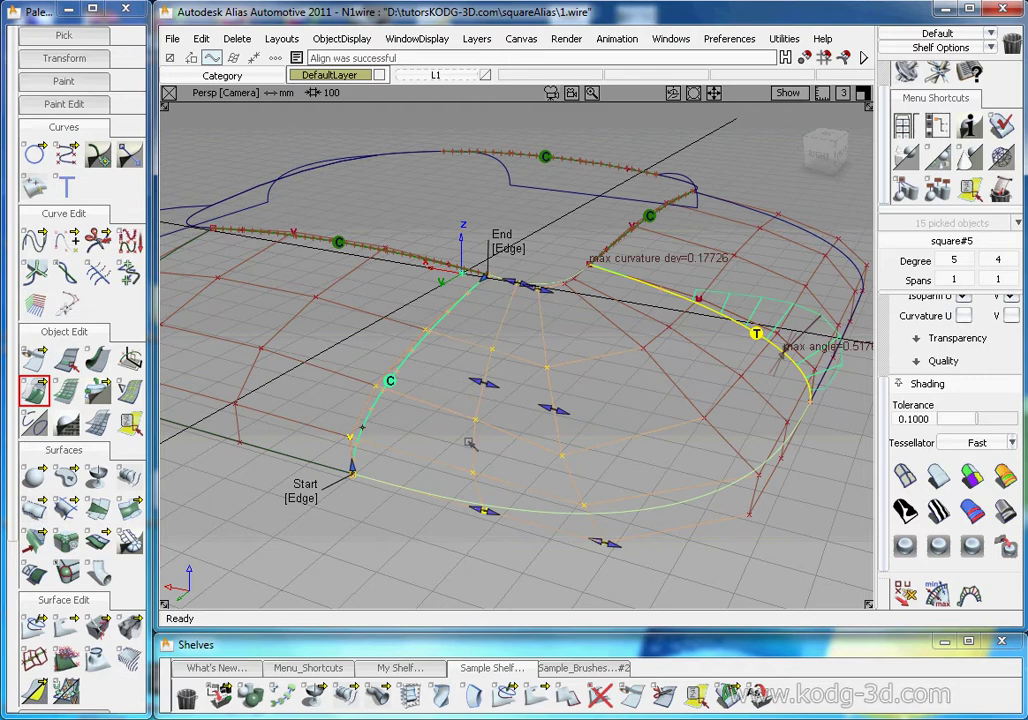
{"action": "left_click_drag", "start_coordinate": [473, 318], "coordinate": [470, 384], "text": "ctrl+shift"}
{"action": "left_click_drag", "start_coordinate": [539, 356], "coordinate": [519, 390], "text": "alt+shift"}
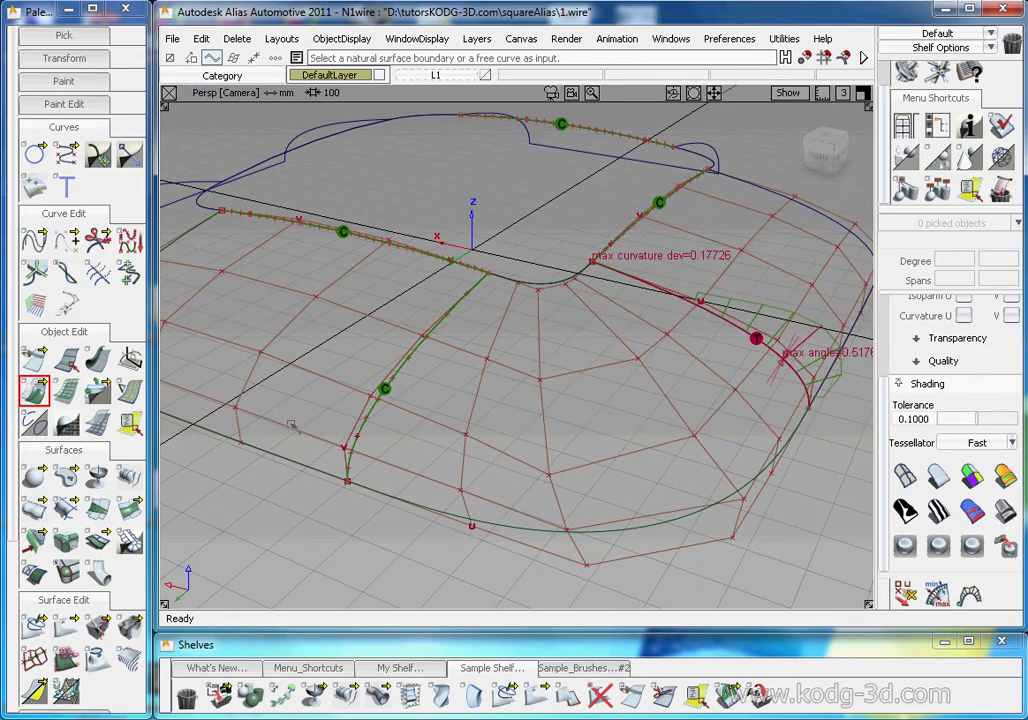
Start CV move in HULL selection and pick a hull of the corner surface in each direction.
{"action": "left_click_drag", "start_coordinate": [612, 431], "coordinate": [569, 394], "text": "alt+shift"}
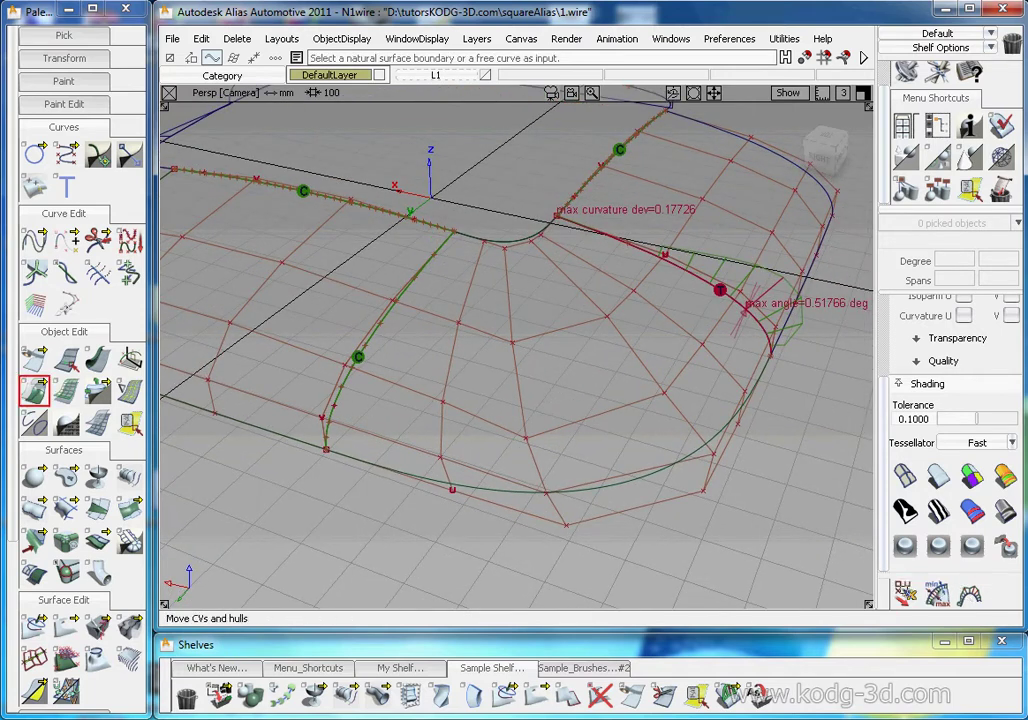
{"action": "left_click", "coordinate": [903, 591]}
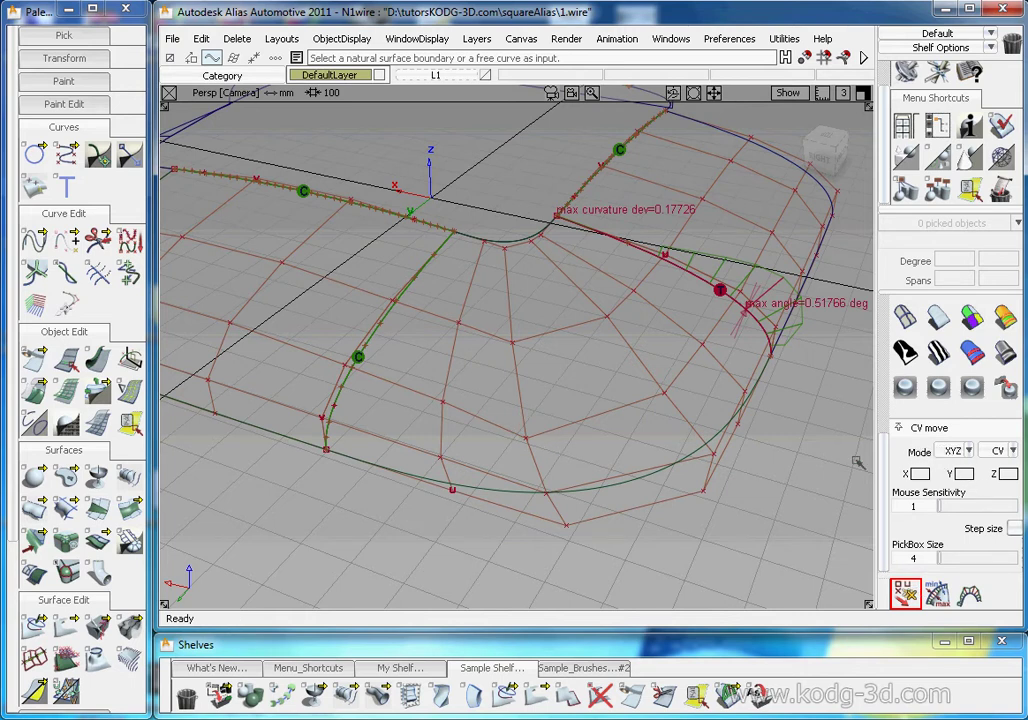
{"action": "left_click", "coordinate": [919, 474]}
{"action": "left_click", "coordinate": [947, 476]}
{"action": "left_click", "coordinate": [965, 474]}
{"action": "left_click", "coordinate": [918, 474]}
{"action": "left_click", "coordinate": [1000, 452]}
{"action": "left_click", "coordinate": [518, 388]}
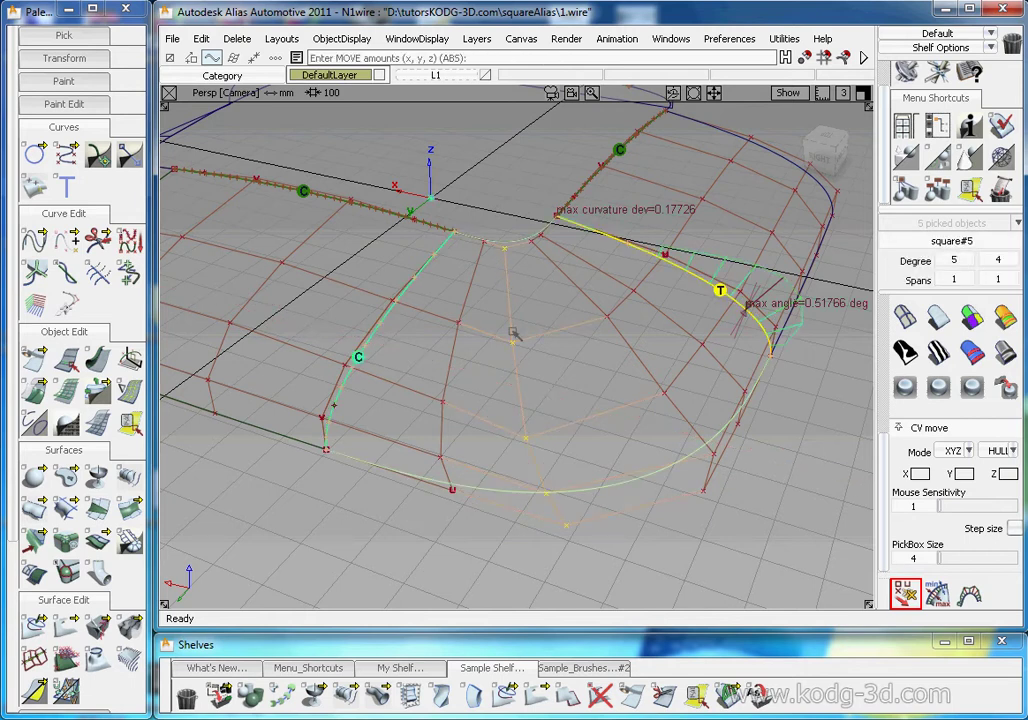
{"action": "left_click", "coordinate": [490, 424]}
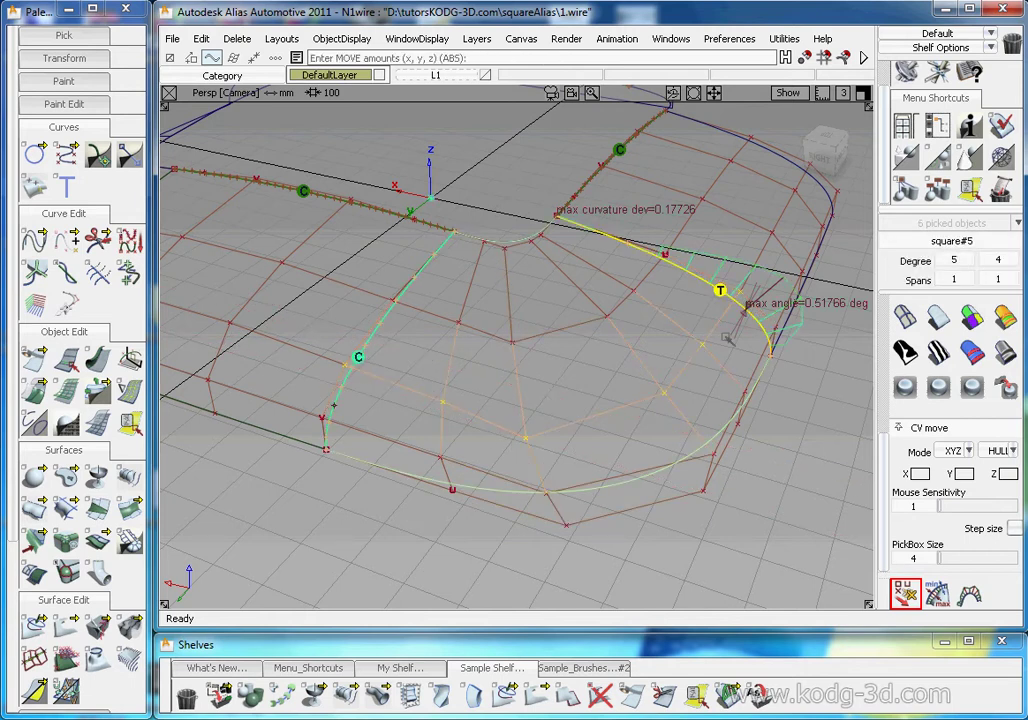
Set CV move to pick individual CVs in SLIDE mode, with mouse sensitivity 100 and a step size of 0.001 enabled.
{"action": "left_click", "coordinate": [1000, 455]}
{"action": "left_click", "coordinate": [1001, 482]}
{"action": "left_click", "coordinate": [959, 453]}
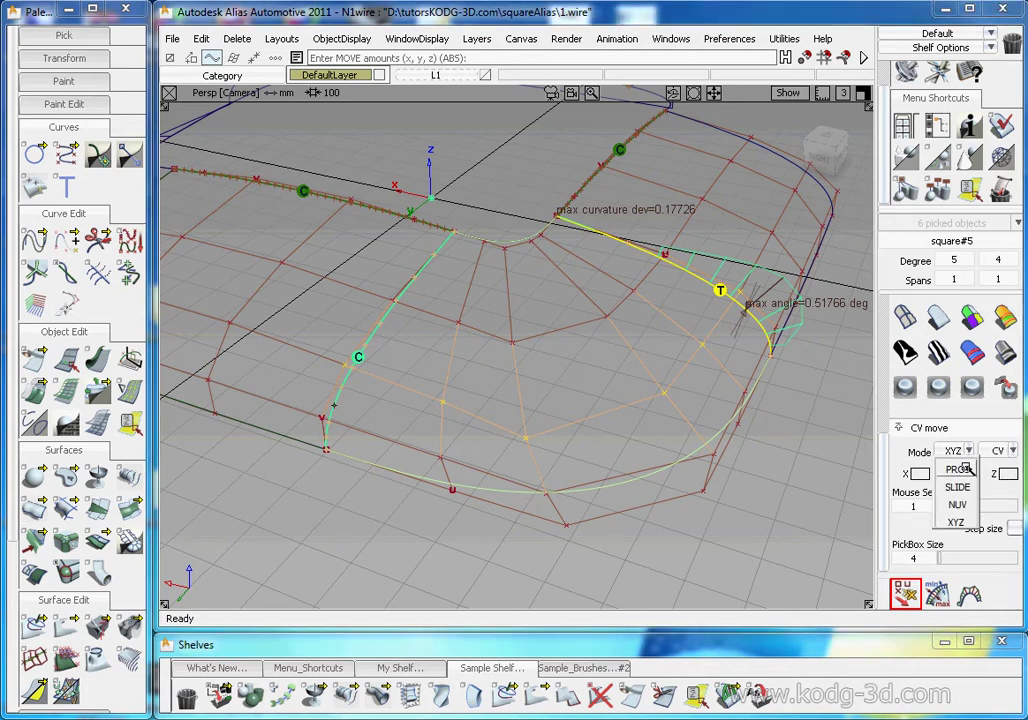
{"action": "left_click", "coordinate": [956, 502]}
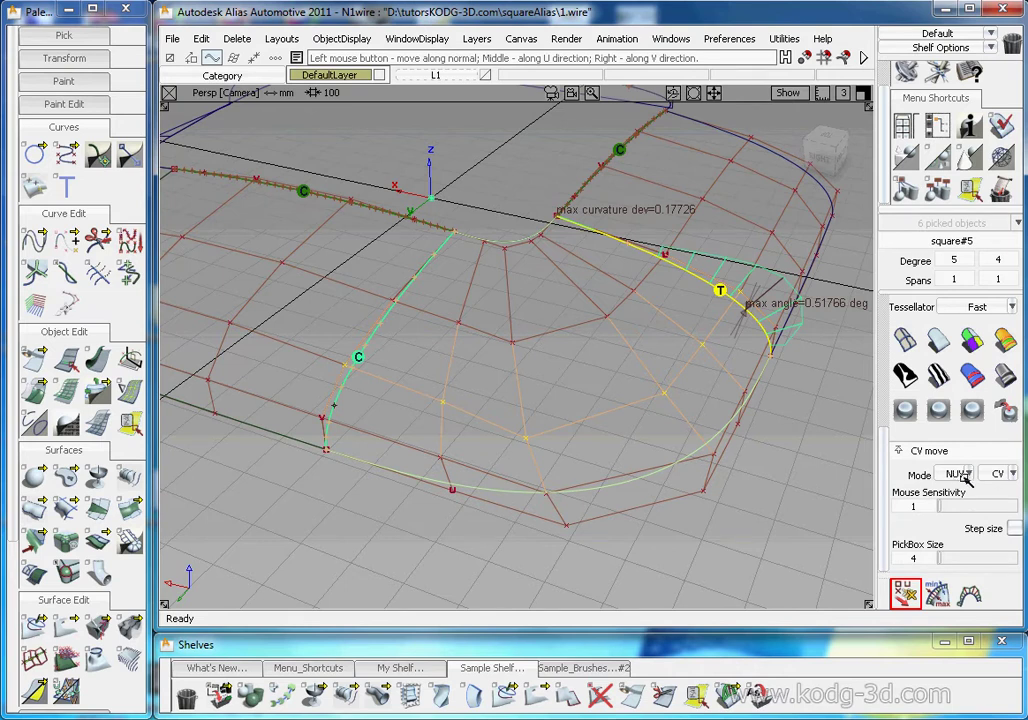
{"action": "left_click", "coordinate": [963, 476]}
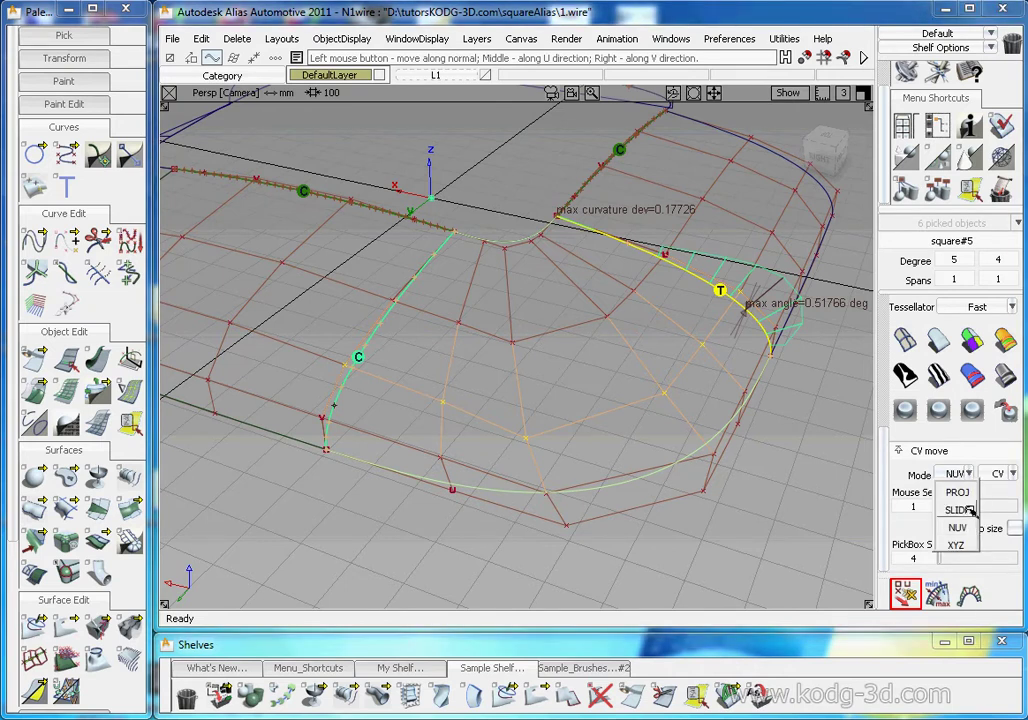
{"action": "left_click", "coordinate": [935, 508]}
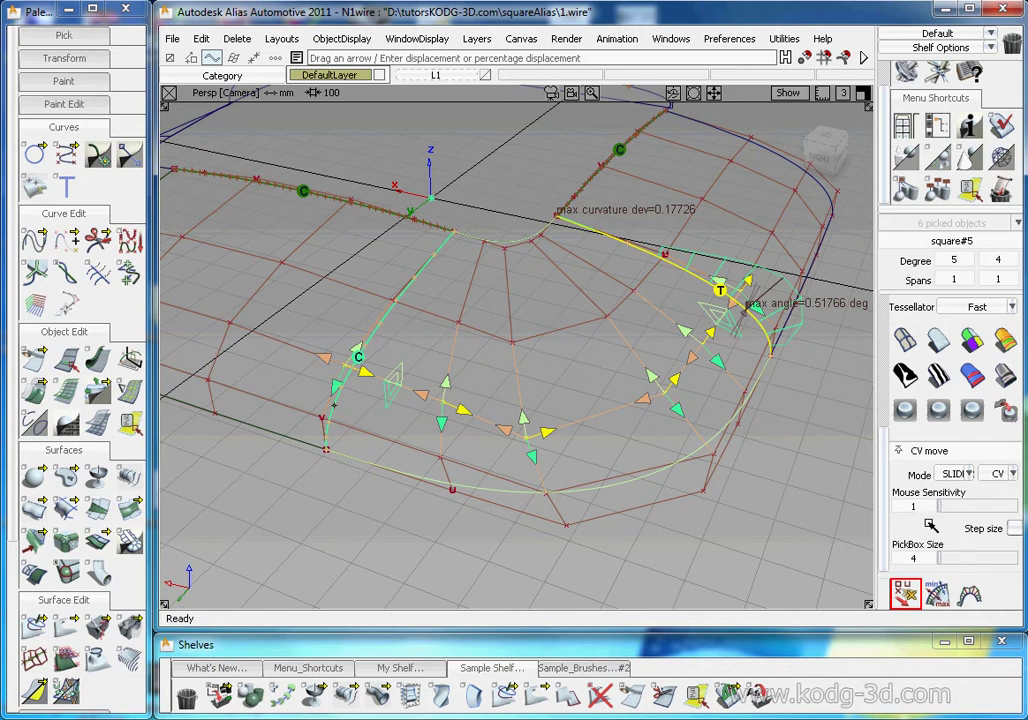
{"action": "left_click_drag", "start_coordinate": [955, 507], "coordinate": [1014, 507]}
{"action": "left_click", "coordinate": [1016, 527]}
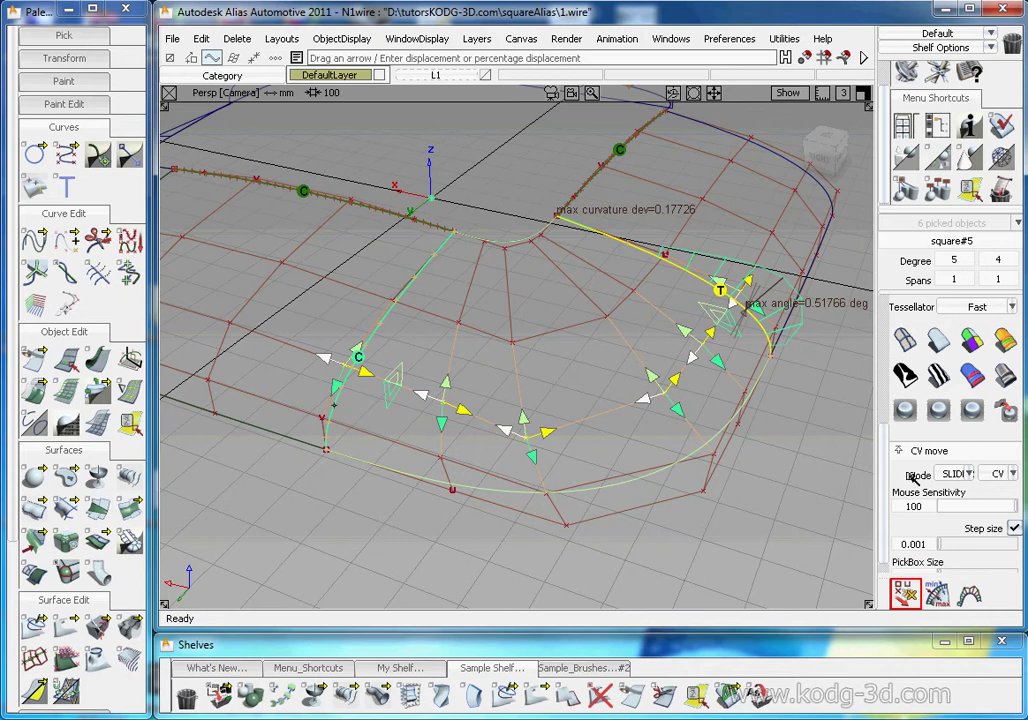
Slide the three CVs of the corner surface's central hull slightly sideways, away from the long side surface.
{"action": "left_click_drag", "start_coordinate": [547, 445], "coordinate": [530, 436], "text": "ctrl+shift"}
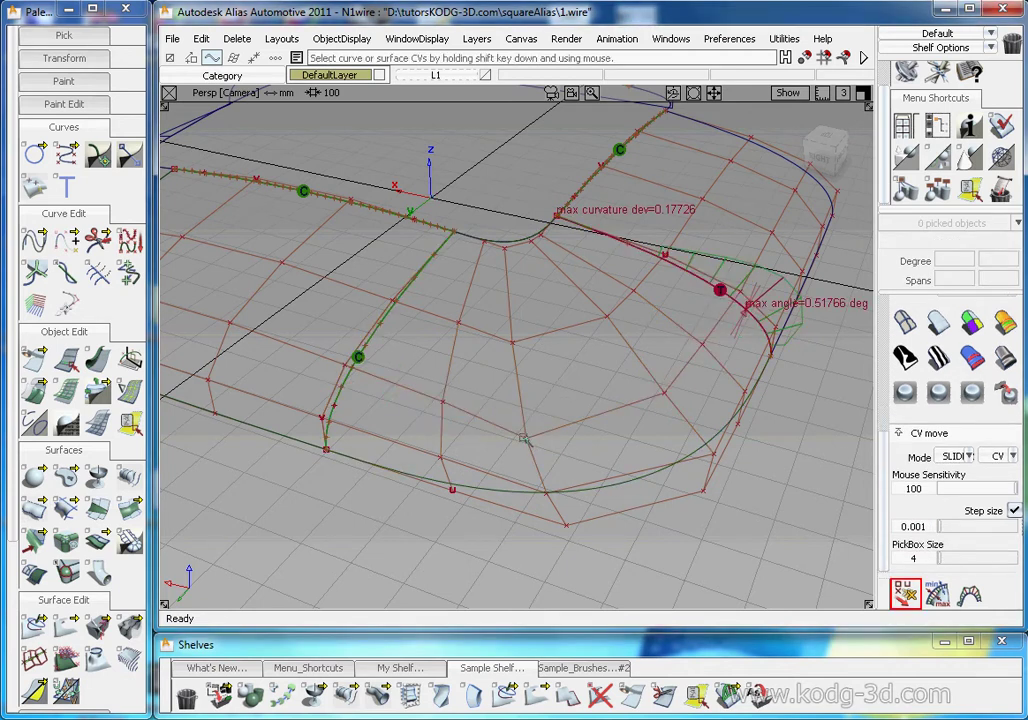
{"action": "left_click", "coordinate": [523, 439]}
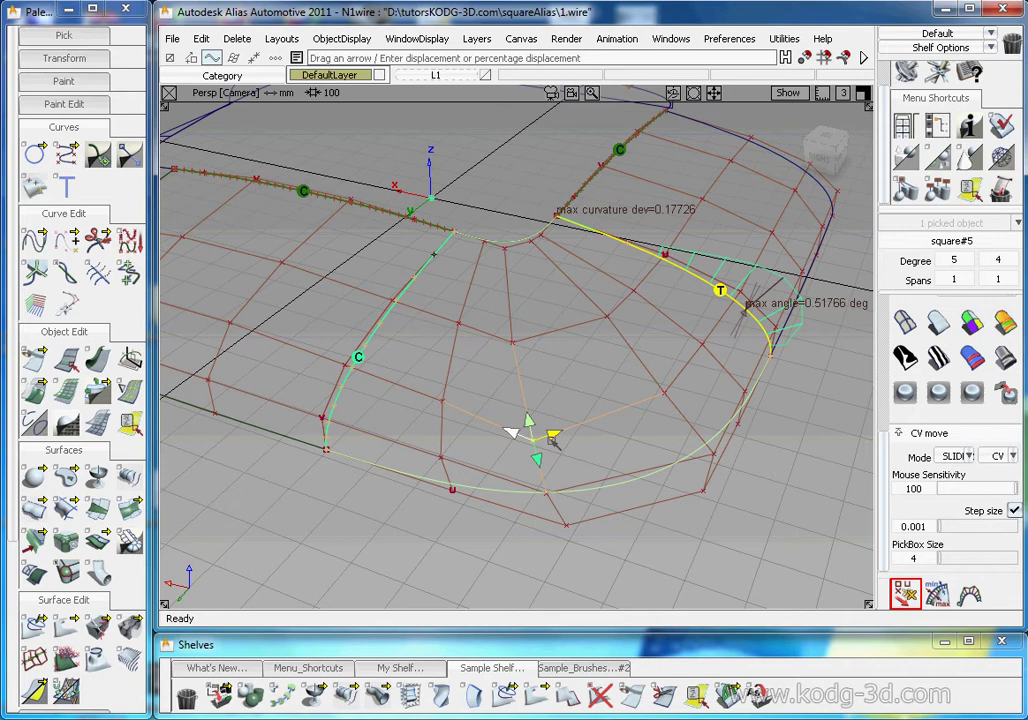
{"action": "left_click_drag", "start_coordinate": [511, 433], "coordinate": [940, 514]}
{"action": "left_click_drag", "start_coordinate": [508, 433], "coordinate": [860, 525]}
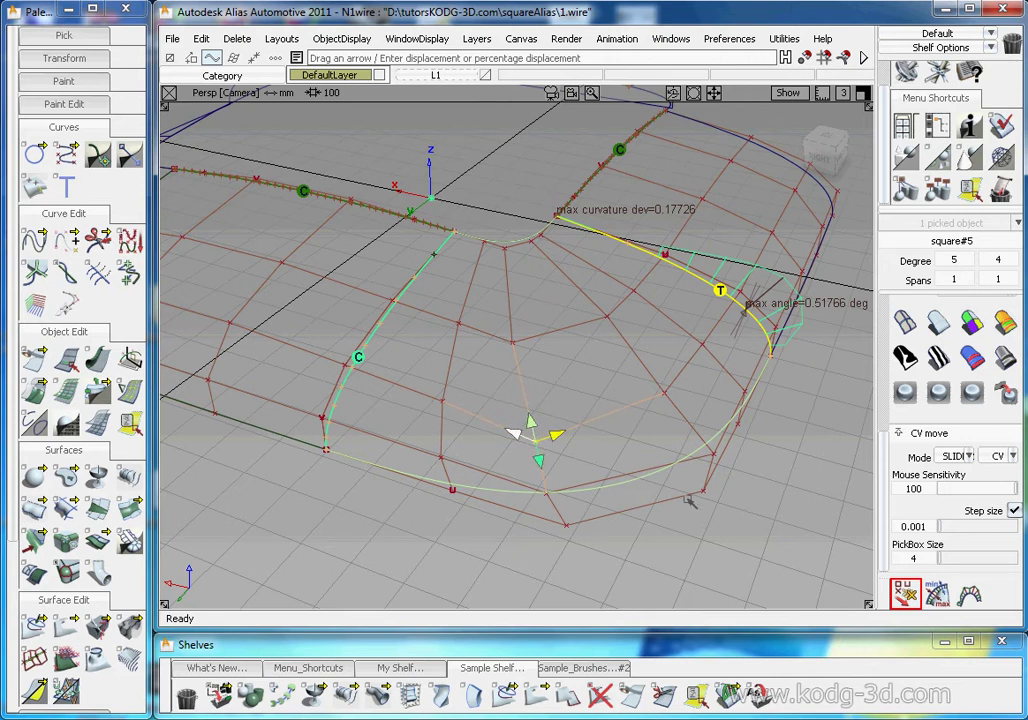
{"action": "left_click", "coordinate": [514, 340]}
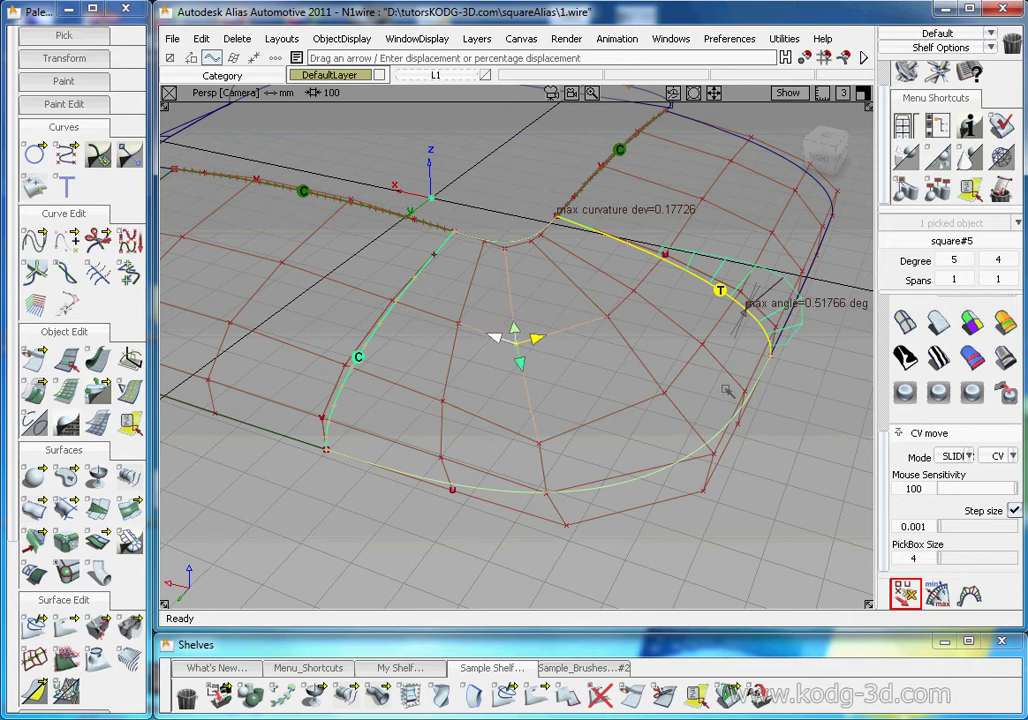
{"action": "left_click", "coordinate": [546, 494]}
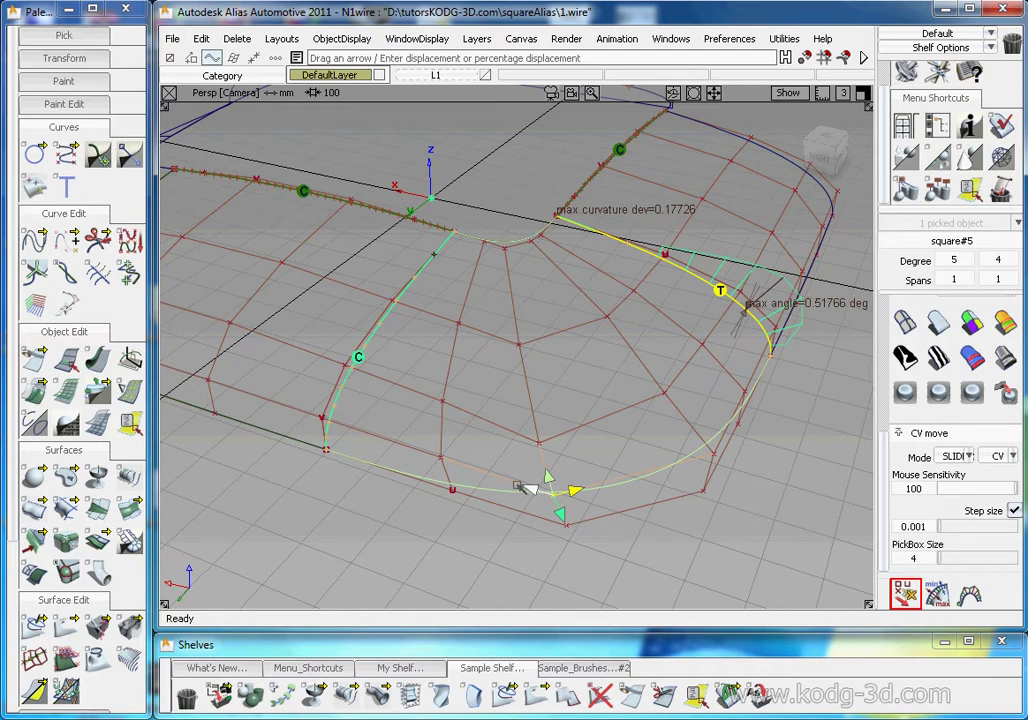
{"action": "left_click_drag", "start_coordinate": [540, 443], "coordinate": [534, 388]}
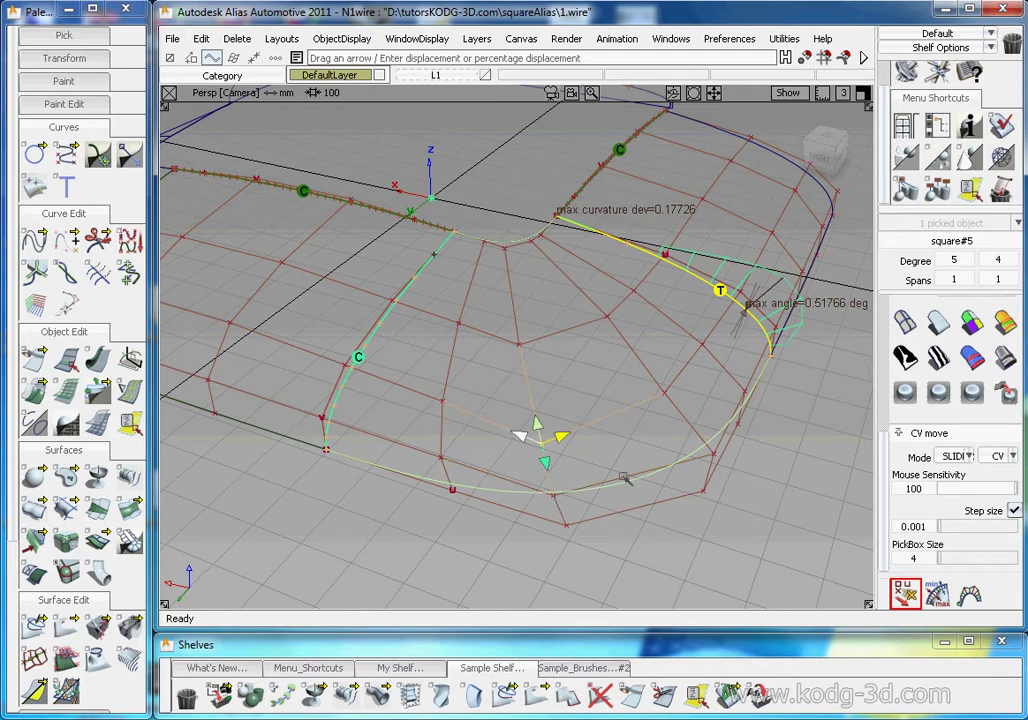
{"action": "key", "text": "ctrl+z"}
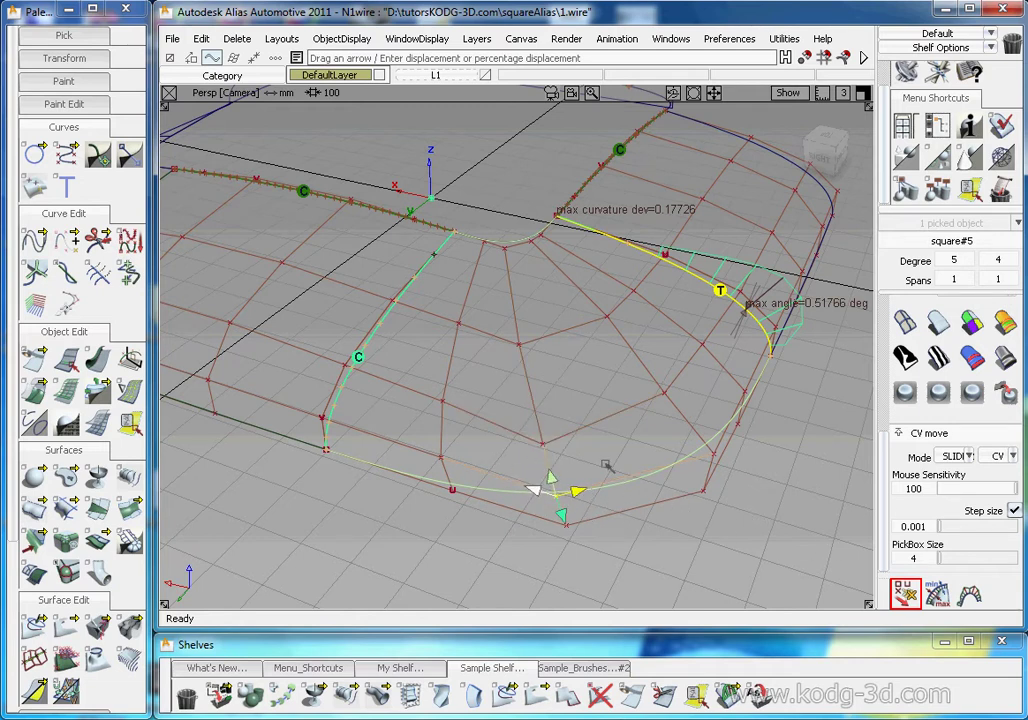
Start Align with Curvature continuity and set its alignment type to Project for the long side surface.
{"action": "left_click", "coordinate": [604, 376]}
{"action": "left_click_drag", "start_coordinate": [604, 376], "coordinate": [292, 296], "text": "alt+shift"}
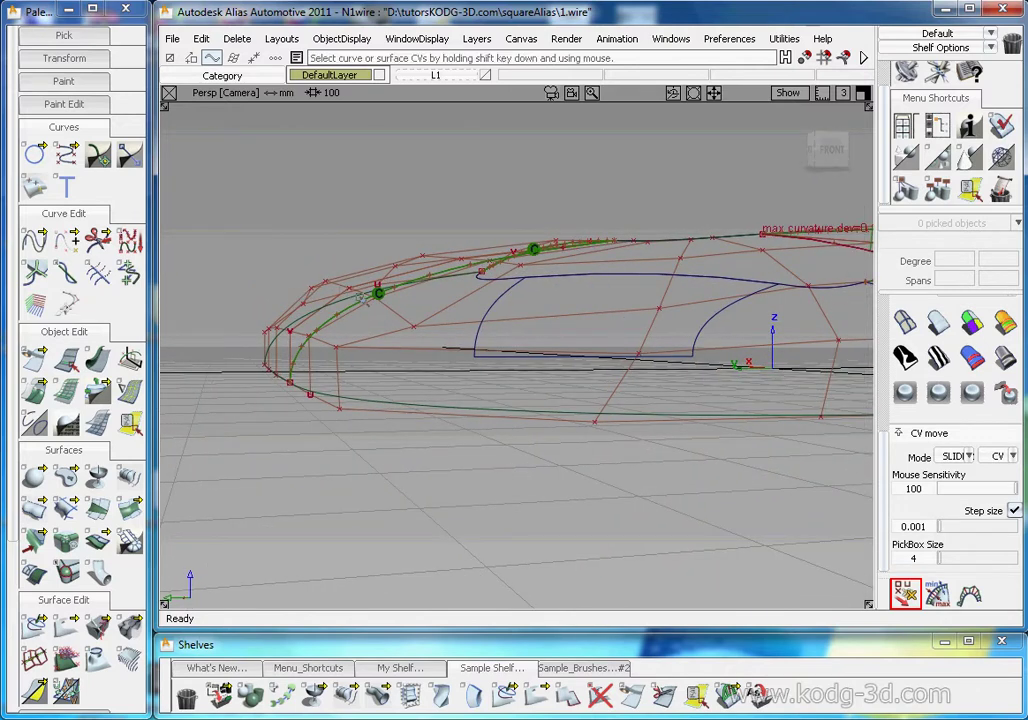
{"action": "left_click_drag", "start_coordinate": [412, 313], "coordinate": [575, 419], "text": "alt+shift"}
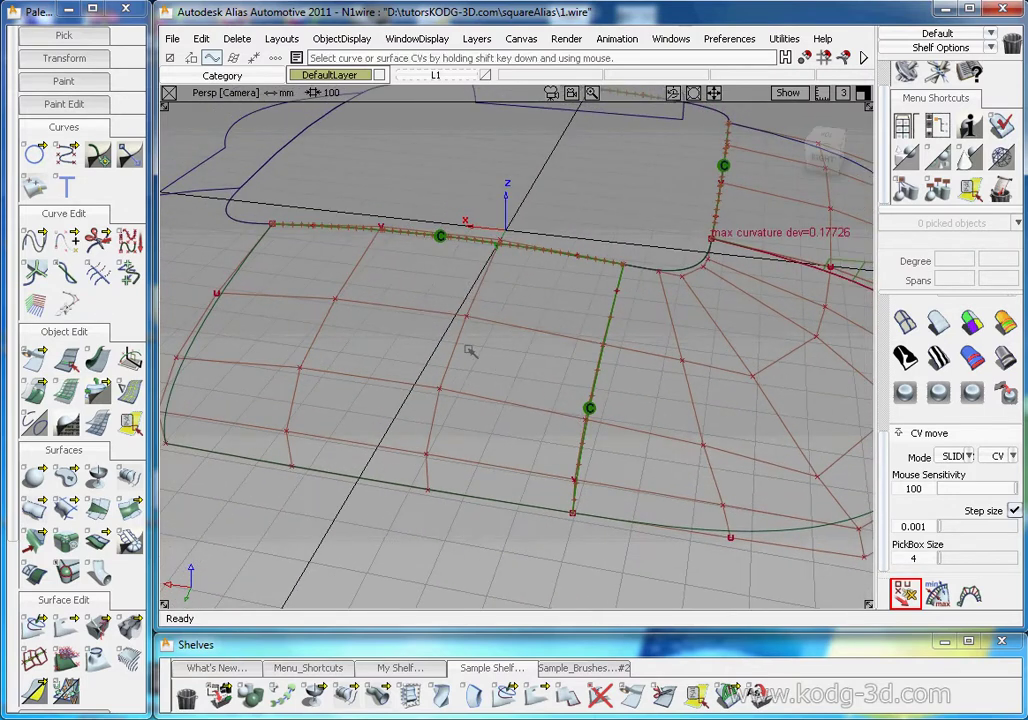
{"action": "left_click", "coordinate": [36, 390]}
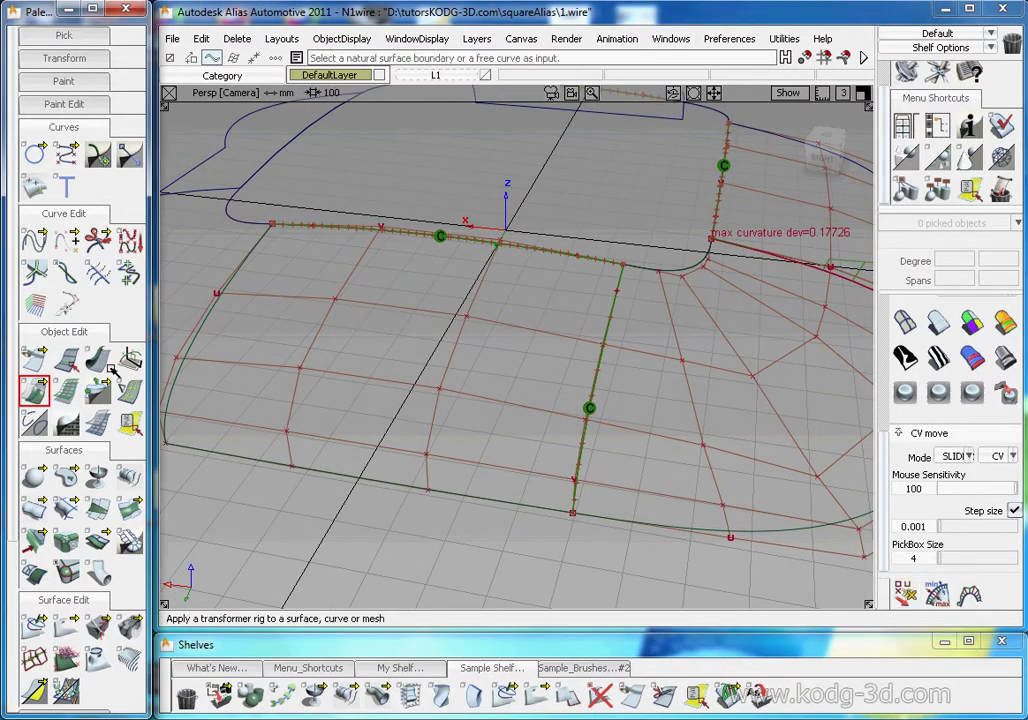
{"action": "double_click", "coordinate": [36, 390]}
{"action": "left_click", "coordinate": [743, 295]}
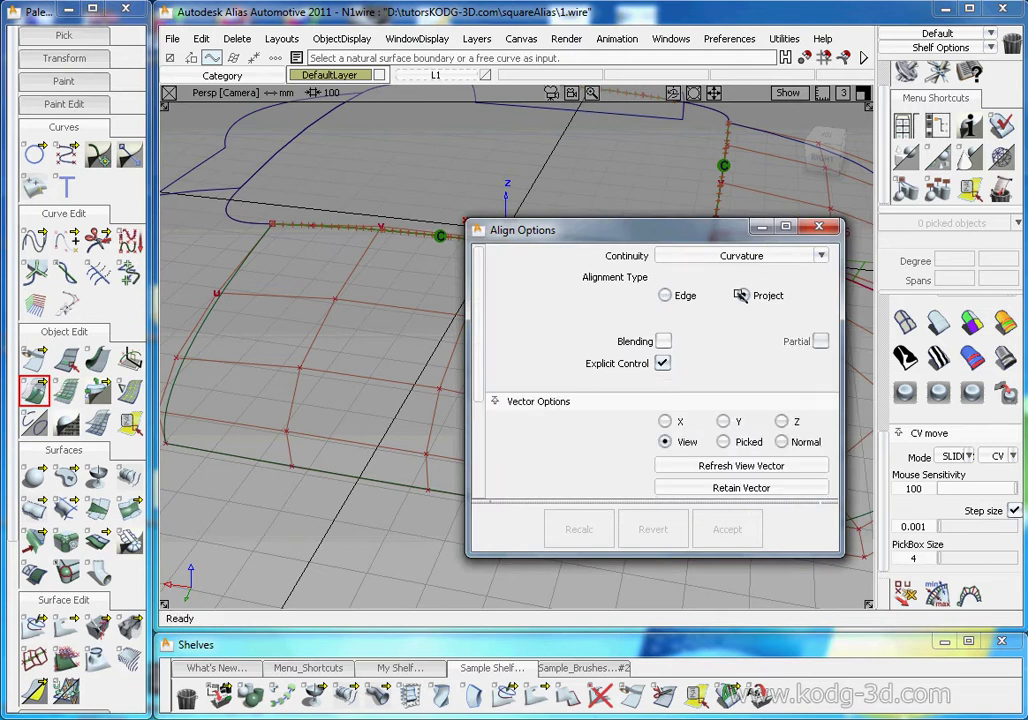
{"action": "left_click_drag", "start_coordinate": [700, 235], "coordinate": [630, 385]}
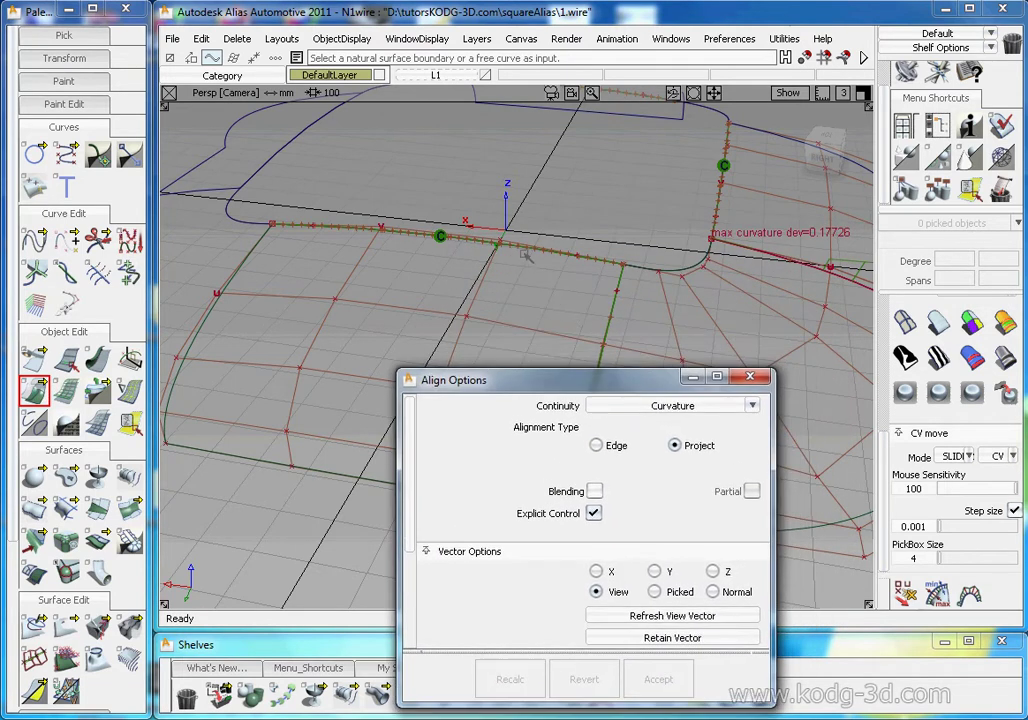
Align the long side surface's upper edge to the adjoining top edge, allowing the construction history to be removed.
{"action": "left_click", "coordinate": [526, 255]}
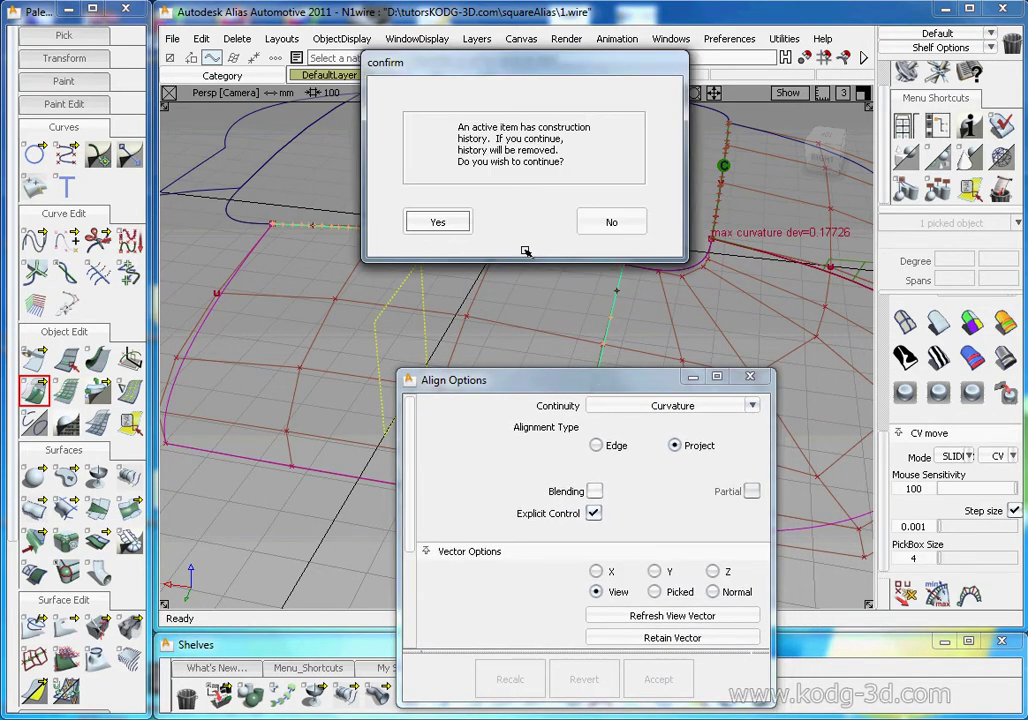
{"action": "left_click", "coordinate": [450, 223]}
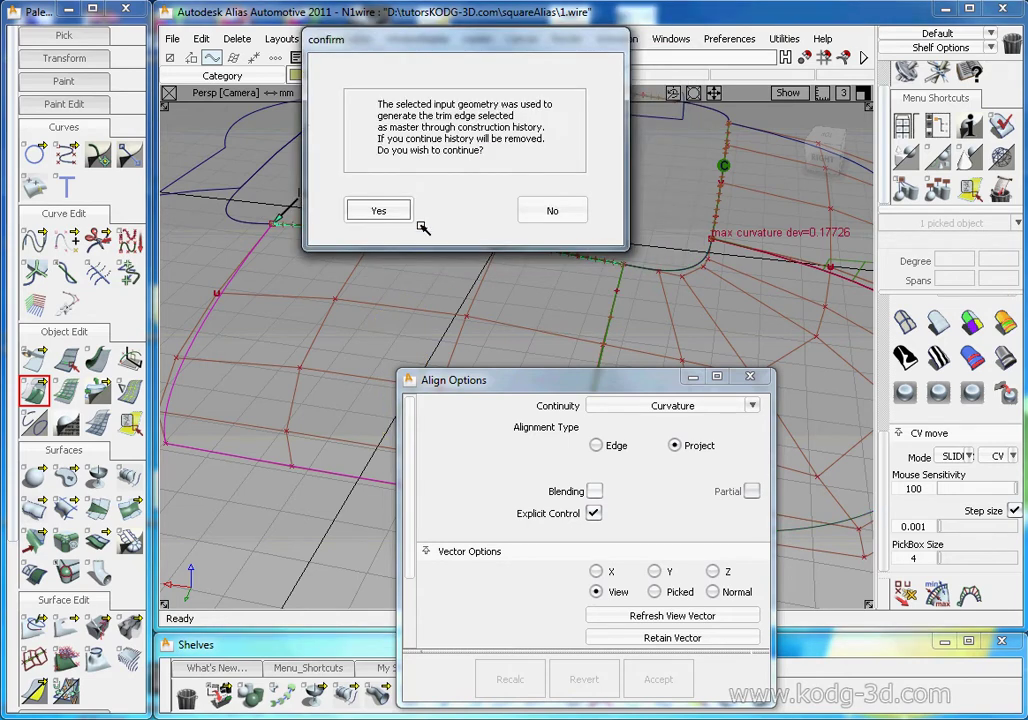
{"action": "left_click", "coordinate": [392, 213]}
{"action": "left_click_drag", "start_coordinate": [615, 382], "coordinate": [697, 211]}
{"action": "left_click", "coordinate": [833, 208]}
With CV move, slide the long side surface's lower interior CV nearest the corner join down its hull.
{"action": "left_click", "coordinate": [514, 350]}
{"action": "left_click_drag", "start_coordinate": [514, 350], "coordinate": [415, 355], "text": "alt+shift"}
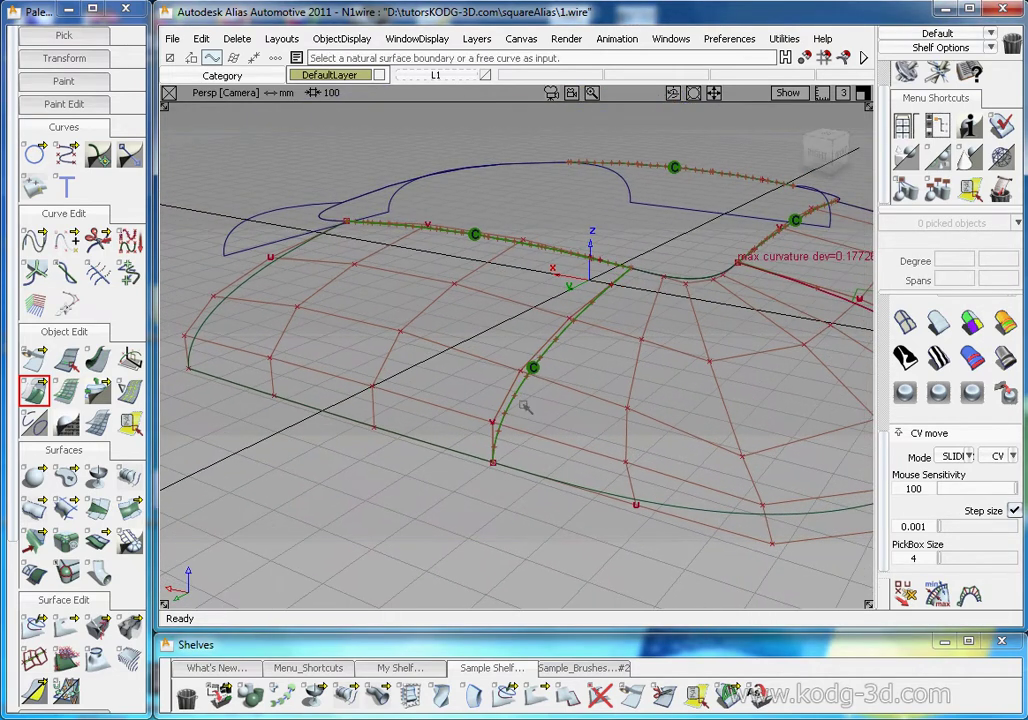
{"action": "left_click", "coordinate": [905, 594]}
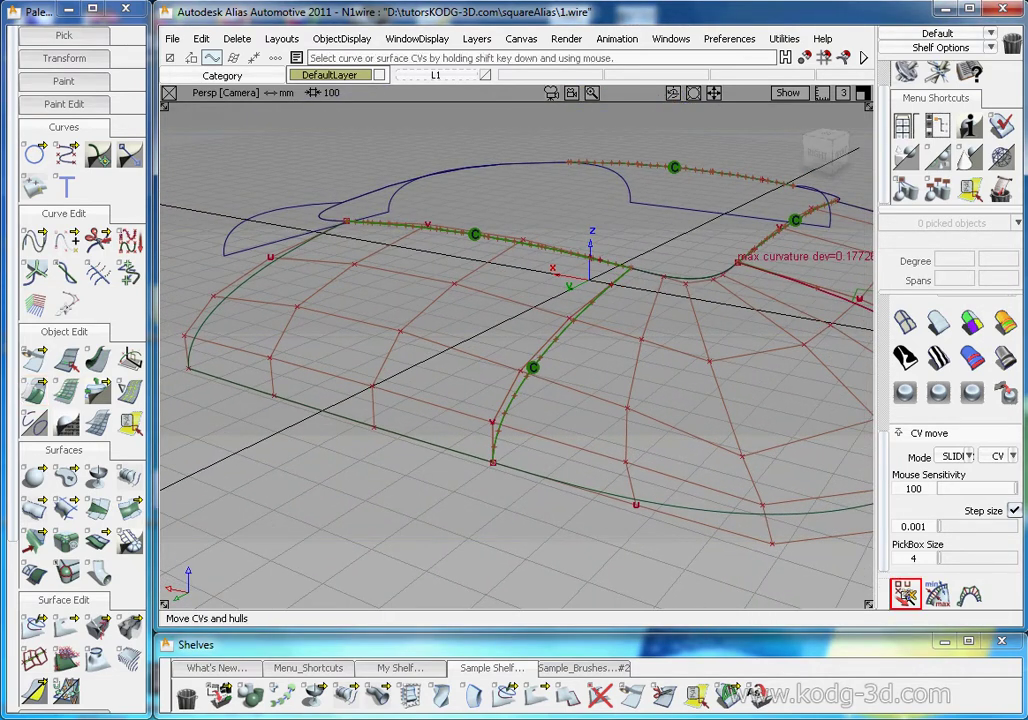
{"action": "left_click", "coordinate": [401, 340]}
{"action": "left_click_drag", "start_coordinate": [391, 352], "coordinate": [291, 512]}
{"action": "left_click_drag", "start_coordinate": [364, 404], "coordinate": [323, 460]}
{"action": "left_click_drag", "start_coordinate": [625, 376], "coordinate": [438, 377], "text": "alt+shift"}
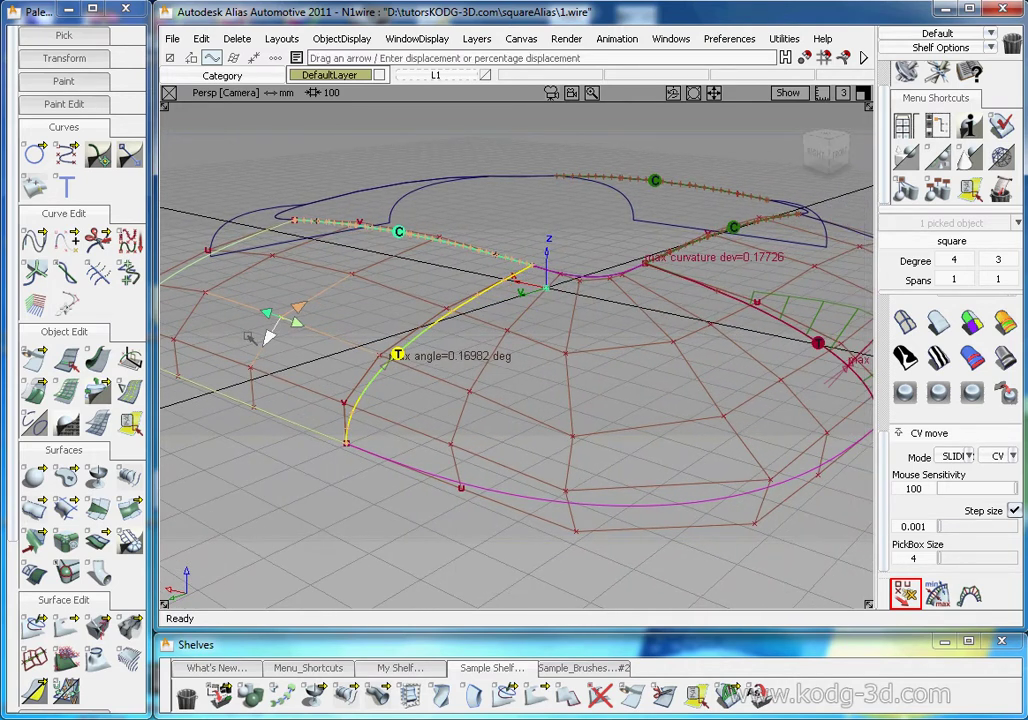
Alternately slide the long side surface's two mirrored lower interior CVs down their hulls by matching small amounts.
{"action": "key", "text": "ctrl+z"}
{"action": "left_click", "coordinate": [204, 293]}
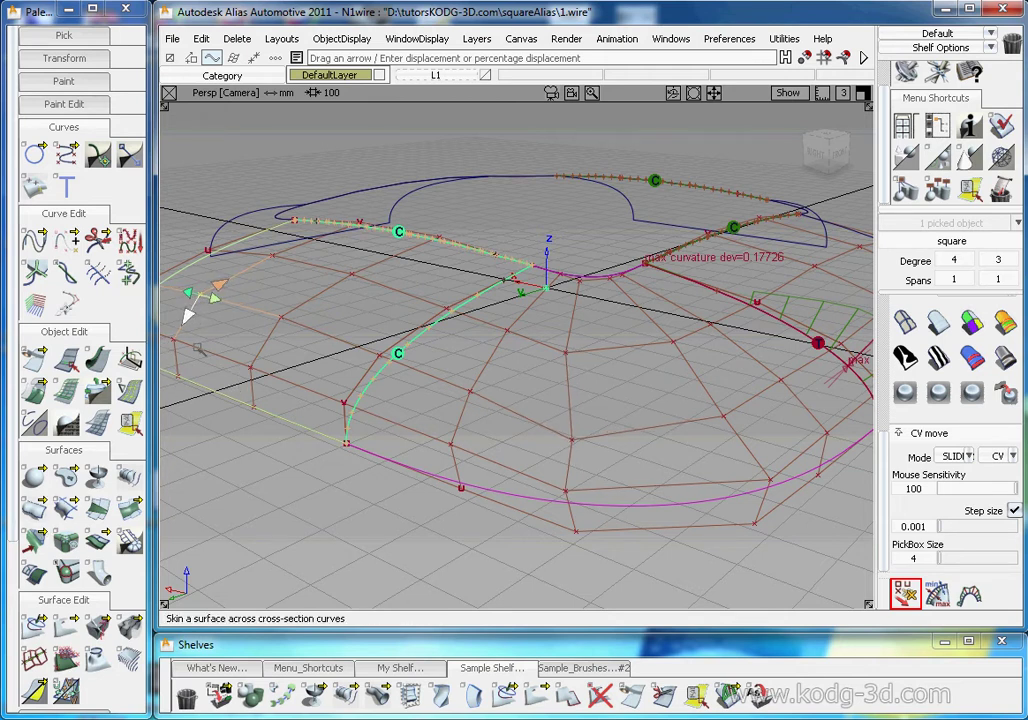
{"action": "mouse_move", "coordinate": [268, 341]}
{"action": "left_mouse_down"}
{"action": "mouse_move", "coordinate": [146, 505]}
{"action": "mouse_move", "coordinate": [213, 407]}
{"action": "left_mouse_up"}
{"action": "left_click_drag", "start_coordinate": [265, 341], "coordinate": [265, 340]}
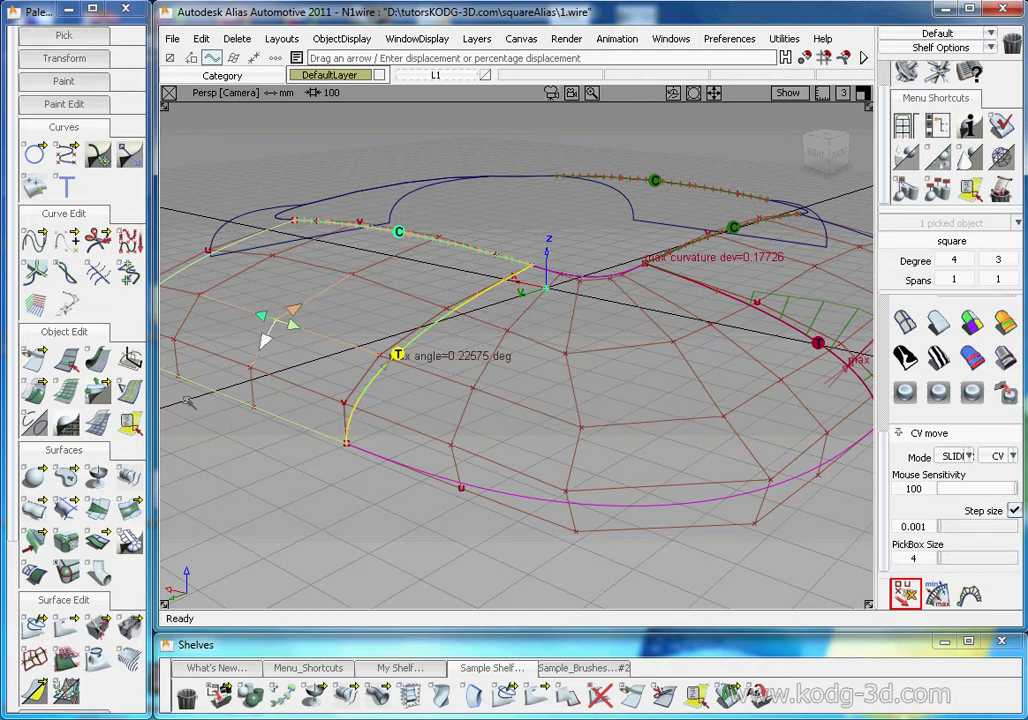
{"action": "left_click", "coordinate": [187, 313]}
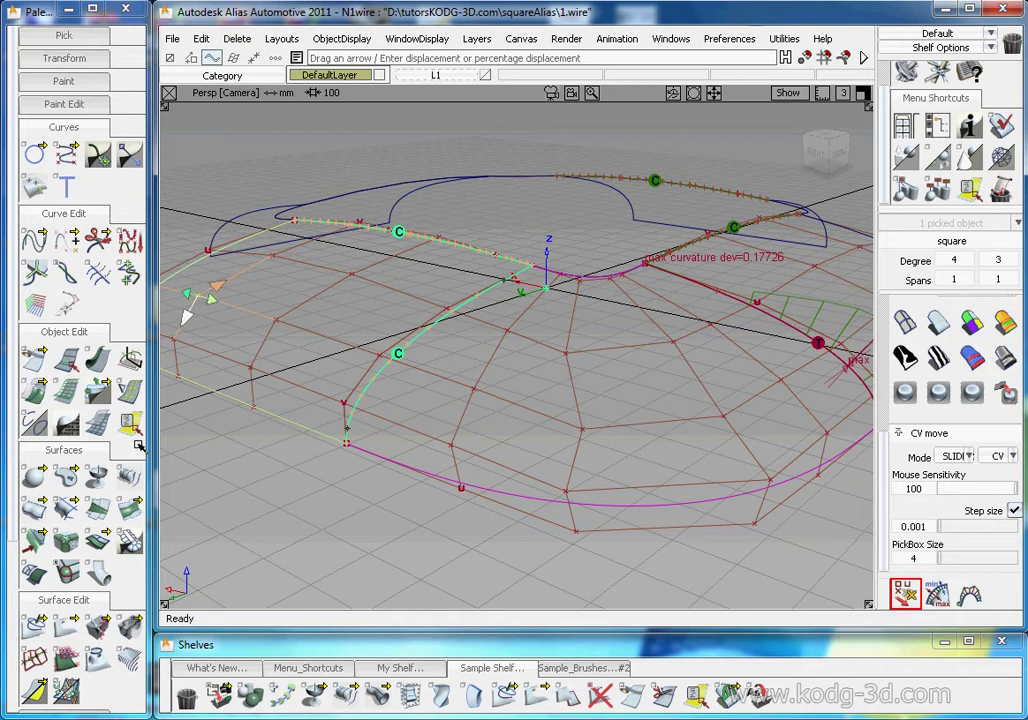
{"action": "left_click", "coordinate": [265, 340]}
{"action": "left_click_drag", "start_coordinate": [216, 410], "coordinate": [259, 375]}
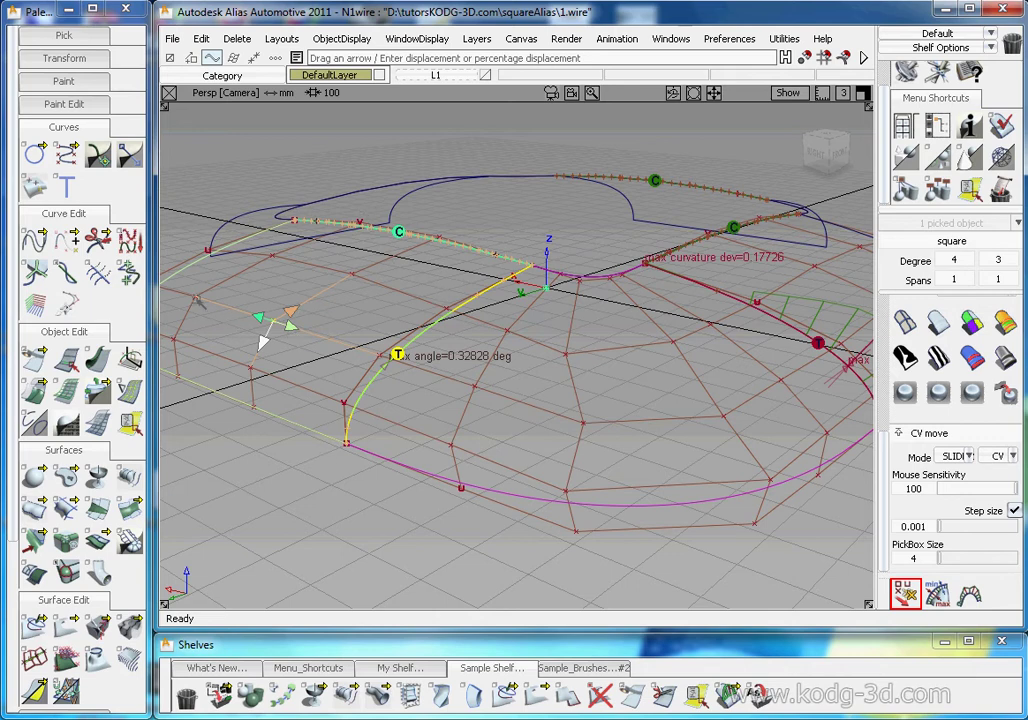
{"action": "left_click", "coordinate": [186, 317]}
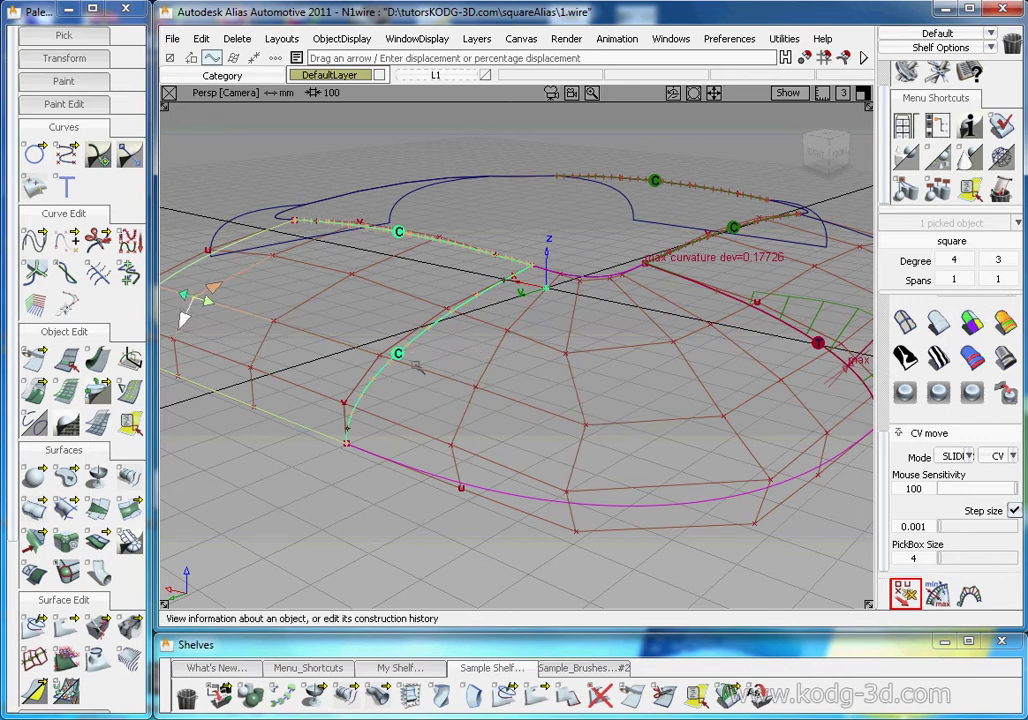
Nudge the same pair of lower interior CVs farther down their hulls, checking the surface profile from a low side angle.
{"action": "left_click_drag", "start_coordinate": [443, 339], "coordinate": [424, 298], "text": "alt+shift"}
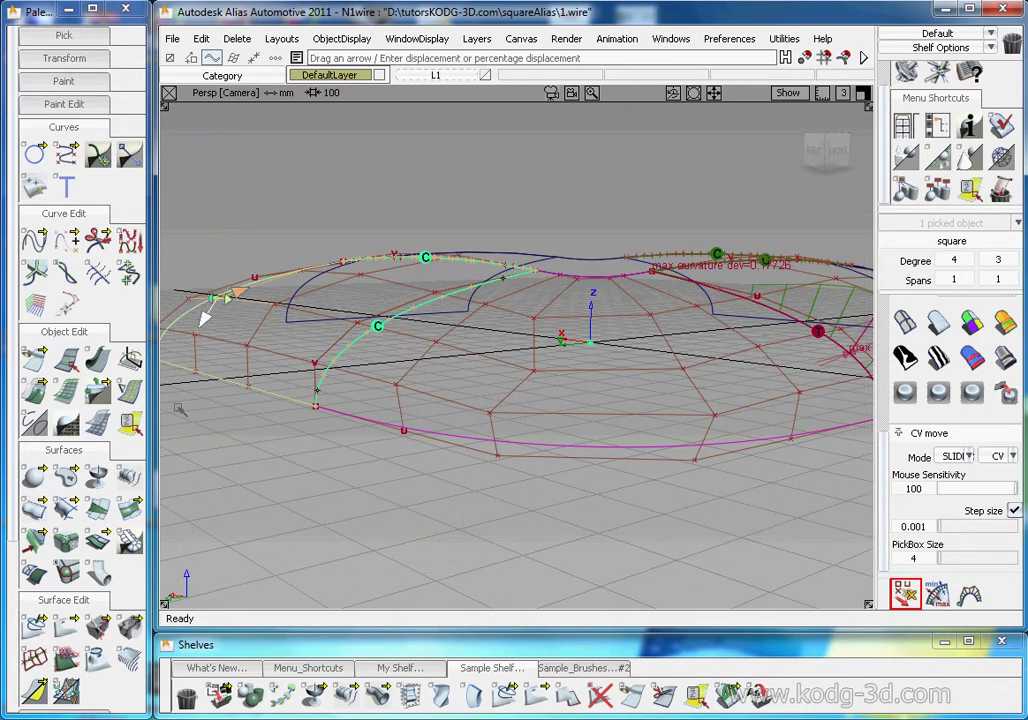
{"action": "left_click", "coordinate": [277, 307]}
{"action": "left_click_drag", "start_coordinate": [205, 430], "coordinate": [218, 398]}
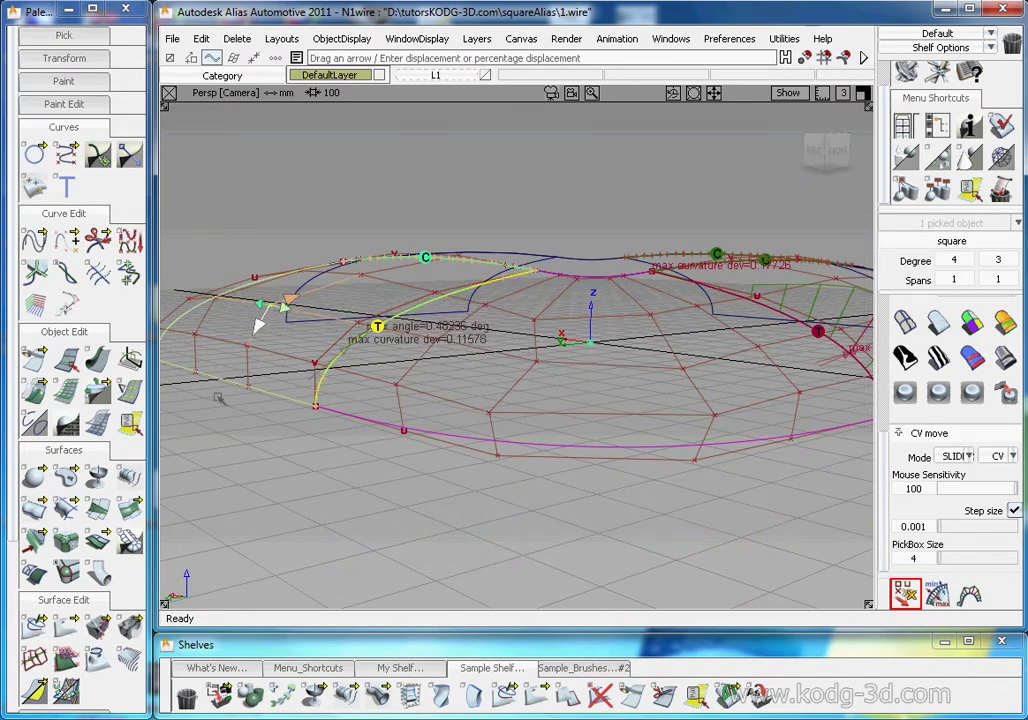
{"action": "left_click_drag", "start_coordinate": [258, 330], "coordinate": [212, 326]}
{"action": "left_click", "coordinate": [203, 313]}
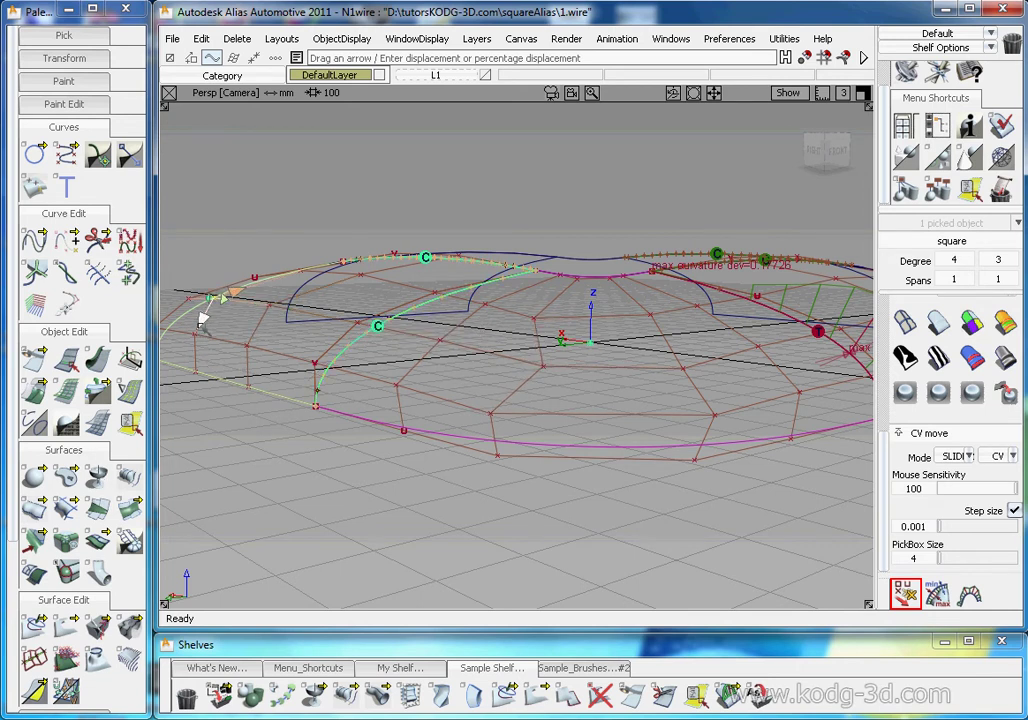
Slide the long side surface's two mirrored upper interior CVs farther down their hulls in alternating small amounts.
{"action": "left_click_drag", "start_coordinate": [493, 390], "coordinate": [364, 262], "text": "alt+shift"}
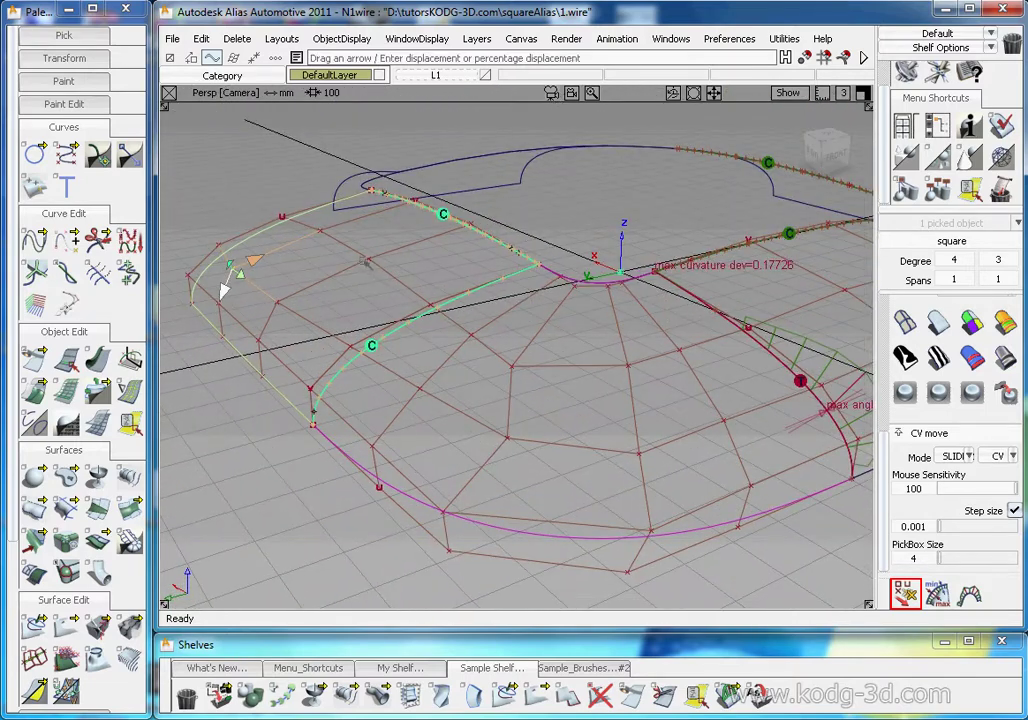
{"action": "mouse_move", "coordinate": [223, 289]}
{"action": "left_mouse_down"}
{"action": "mouse_move", "coordinate": [349, 268]}
{"action": "mouse_move", "coordinate": [288, 266]}
{"action": "left_mouse_up"}
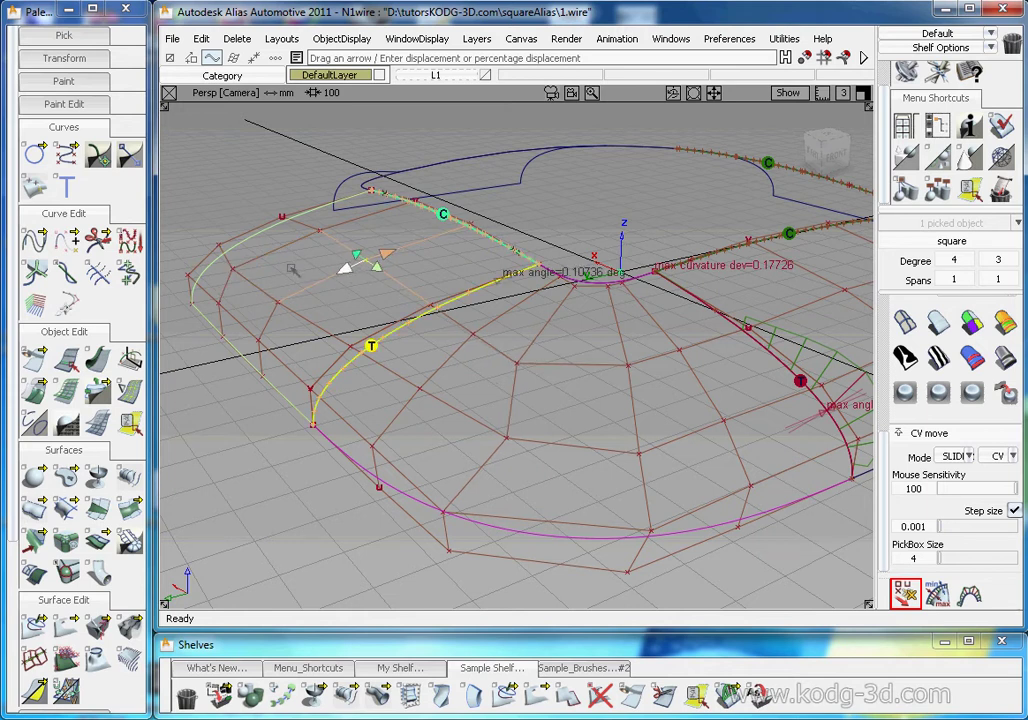
{"action": "left_click_drag", "start_coordinate": [332, 228], "coordinate": [285, 203]}
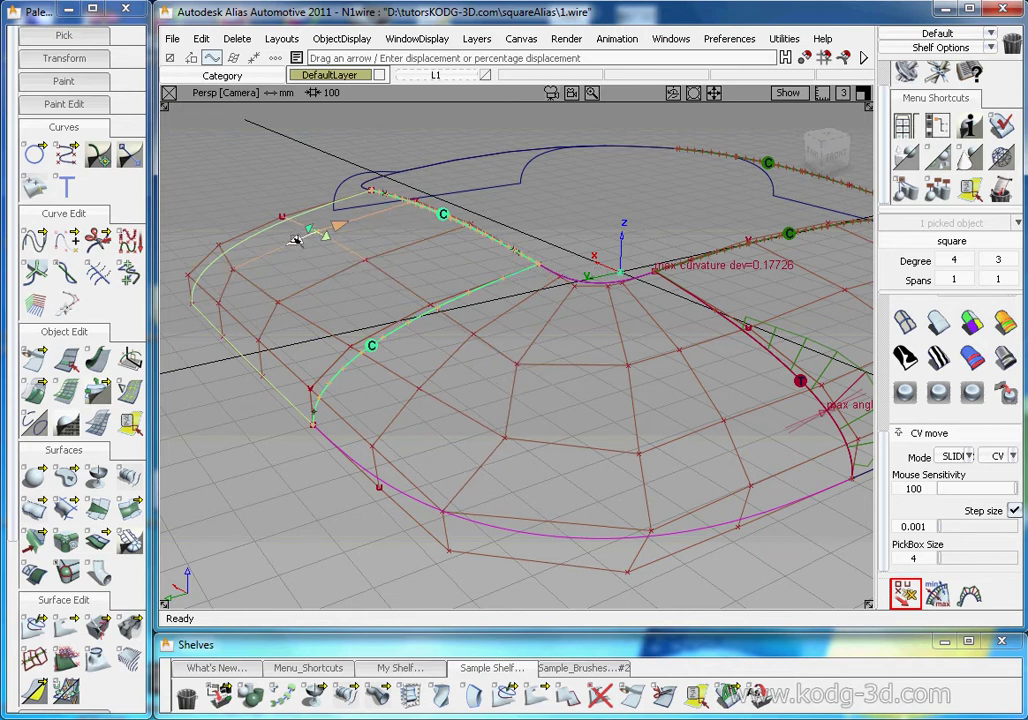
{"action": "left_click_drag", "start_coordinate": [289, 253], "coordinate": [337, 281]}
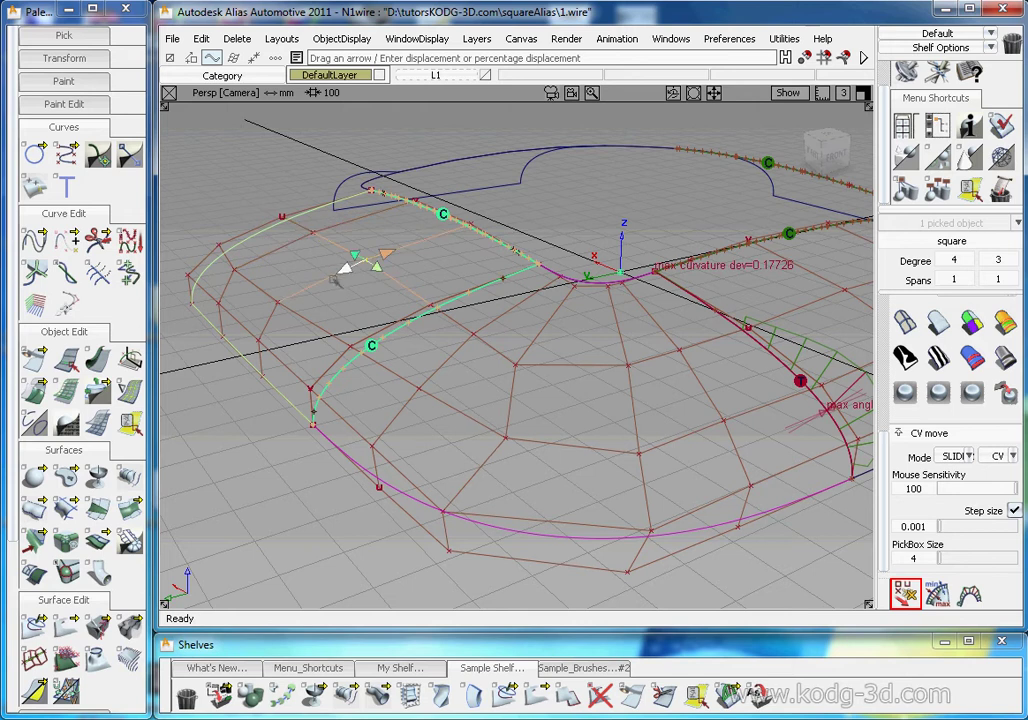
{"action": "mouse_move", "coordinate": [158, 446]}
{"action": "left_mouse_down"}
{"action": "mouse_move", "coordinate": [328, 306]}
{"action": "mouse_move", "coordinate": [317, 292]}
{"action": "left_mouse_up"}
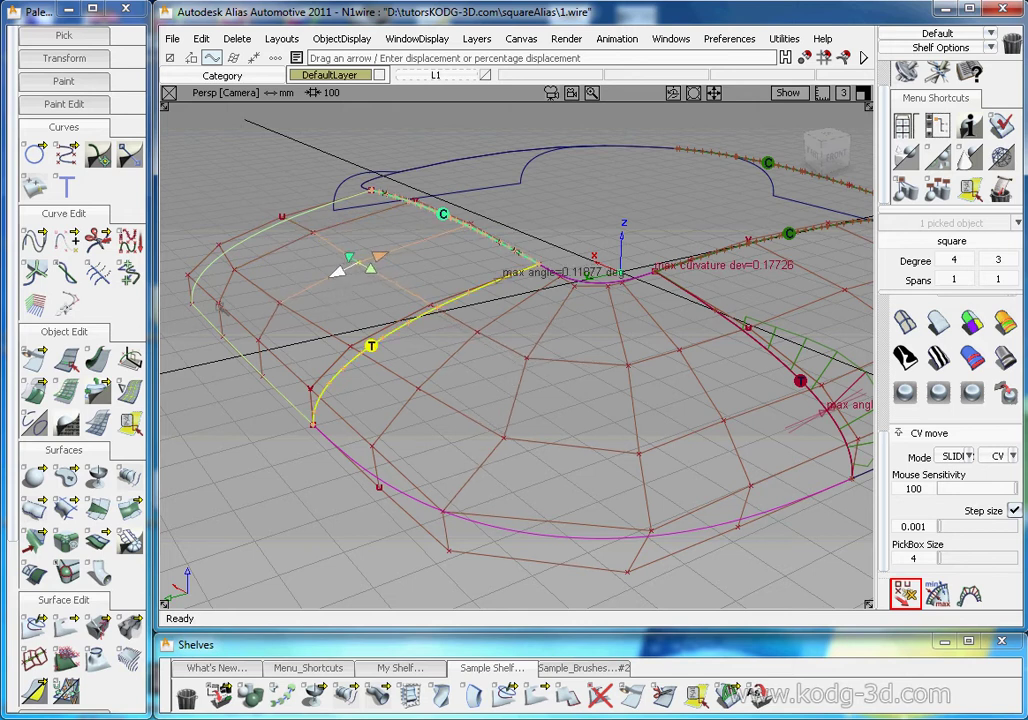
{"action": "left_click_drag", "start_coordinate": [311, 240], "coordinate": [301, 246]}
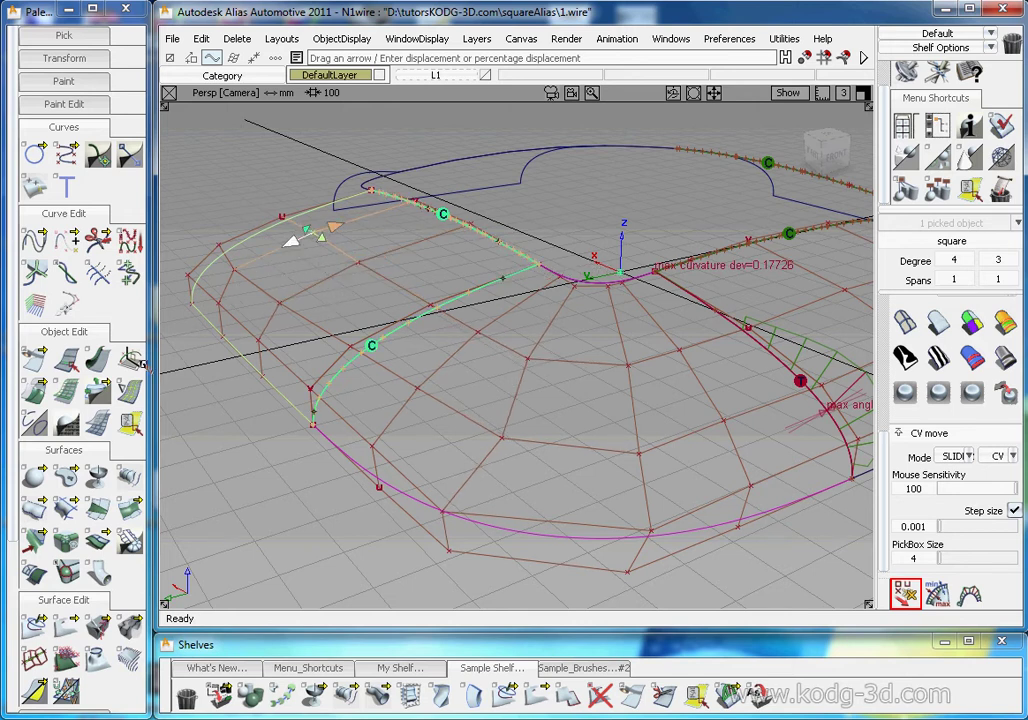
Fine-tune the long side surface's lower interior CV pair with small matching slides, comparing the hulls from low side angles.
{"action": "left_click_drag", "start_coordinate": [208, 375], "coordinate": [595, 314], "text": "alt+shift"}
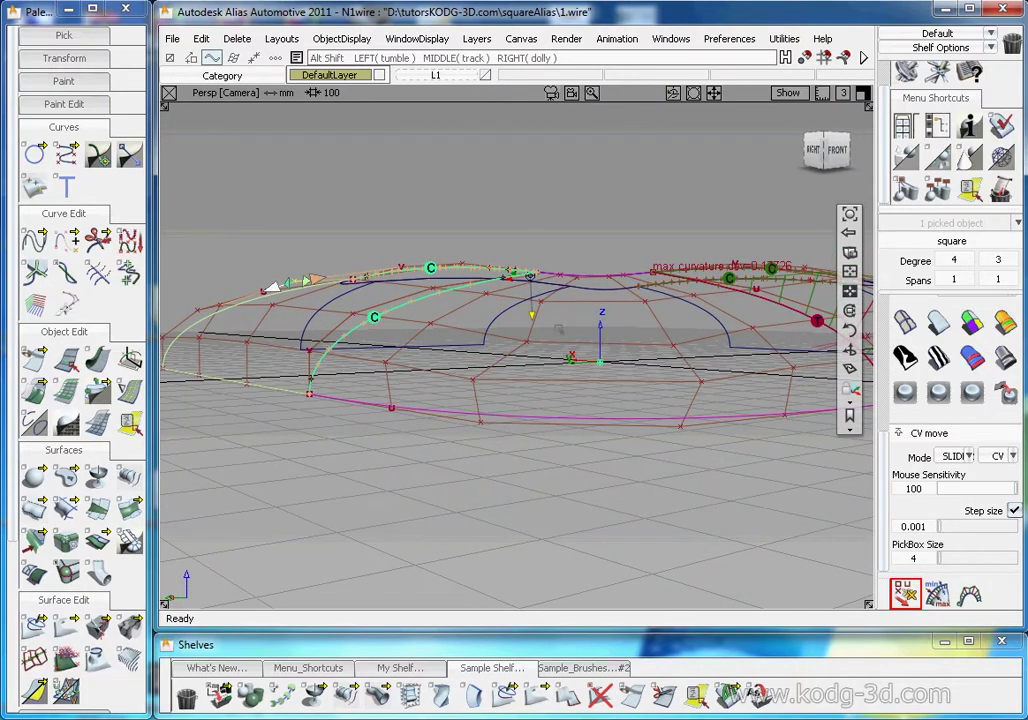
{"action": "left_click", "coordinate": [248, 343]}
{"action": "left_click_drag", "start_coordinate": [241, 391], "coordinate": [257, 665]}
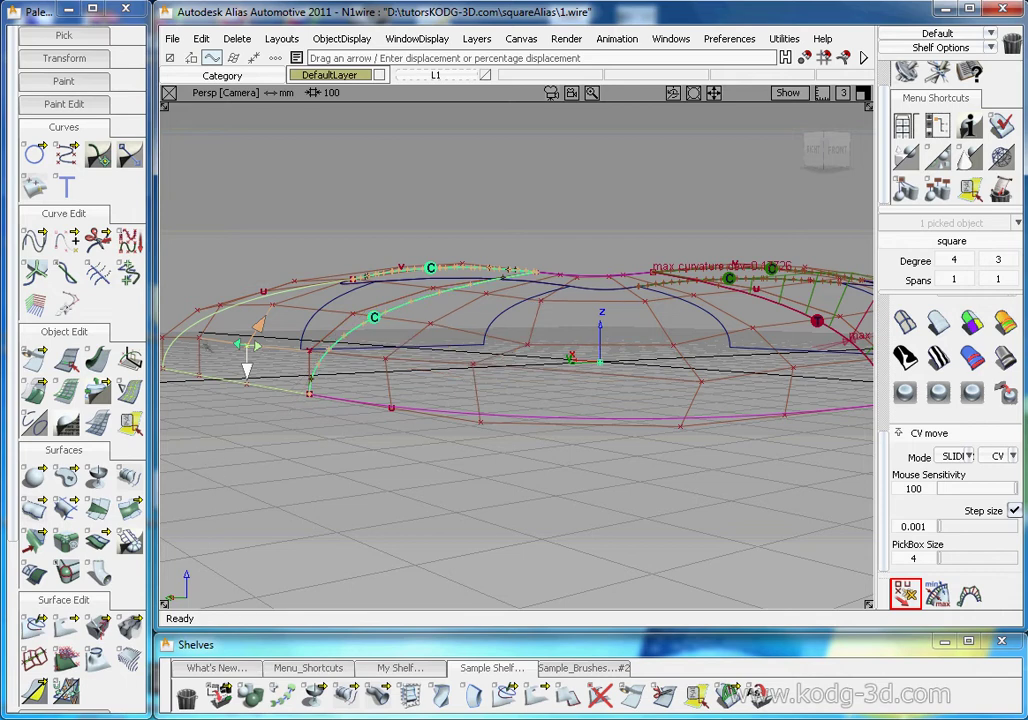
{"action": "left_click", "coordinate": [199, 339]}
{"action": "left_click_drag", "start_coordinate": [450, 370], "coordinate": [590, 394], "text": "alt+shift"}
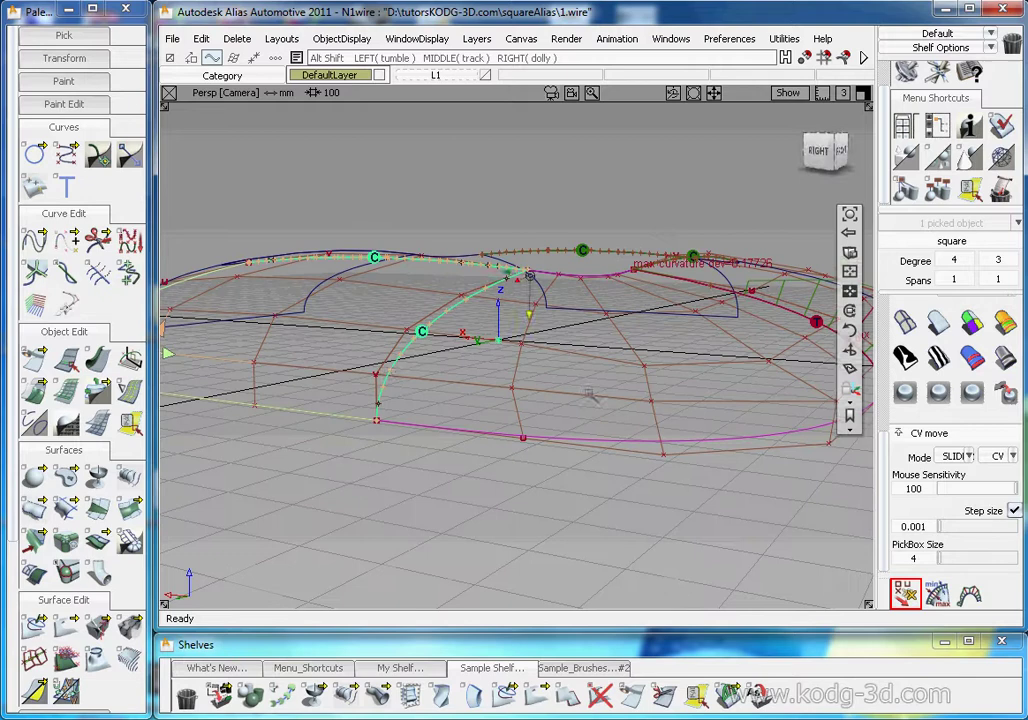
{"action": "middle_click_drag", "start_coordinate": [508, 343], "coordinate": [632, 350], "text": "alt+shift"}
{"action": "left_click_drag", "start_coordinate": [490, 358], "coordinate": [348, 357], "text": "alt+shift"}
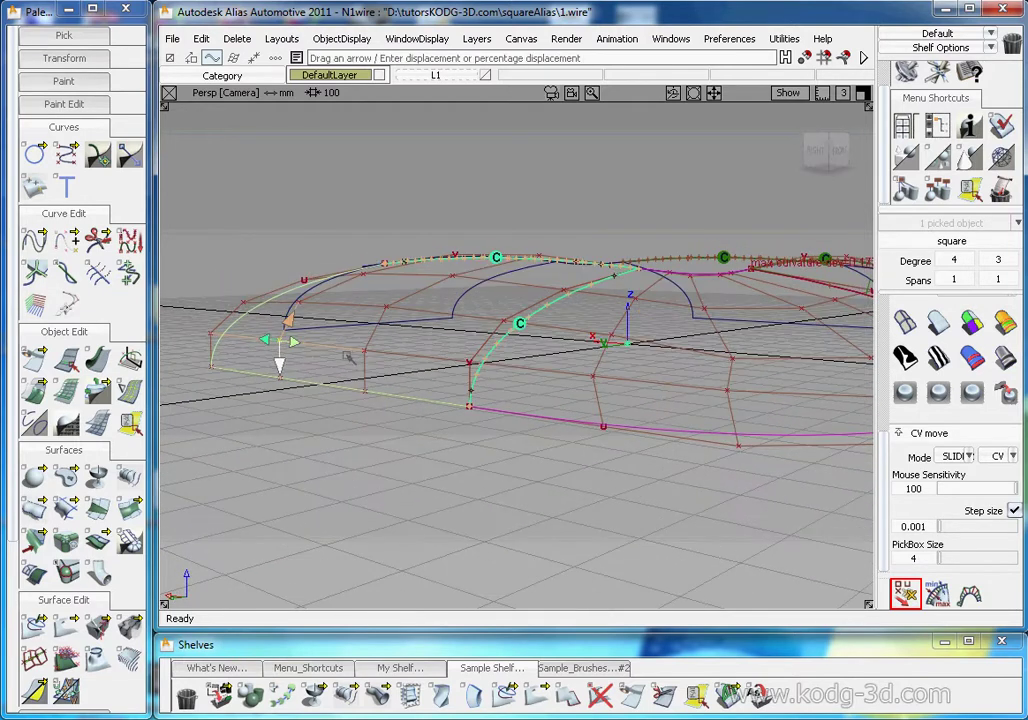
{"action": "left_click", "coordinate": [367, 352]}
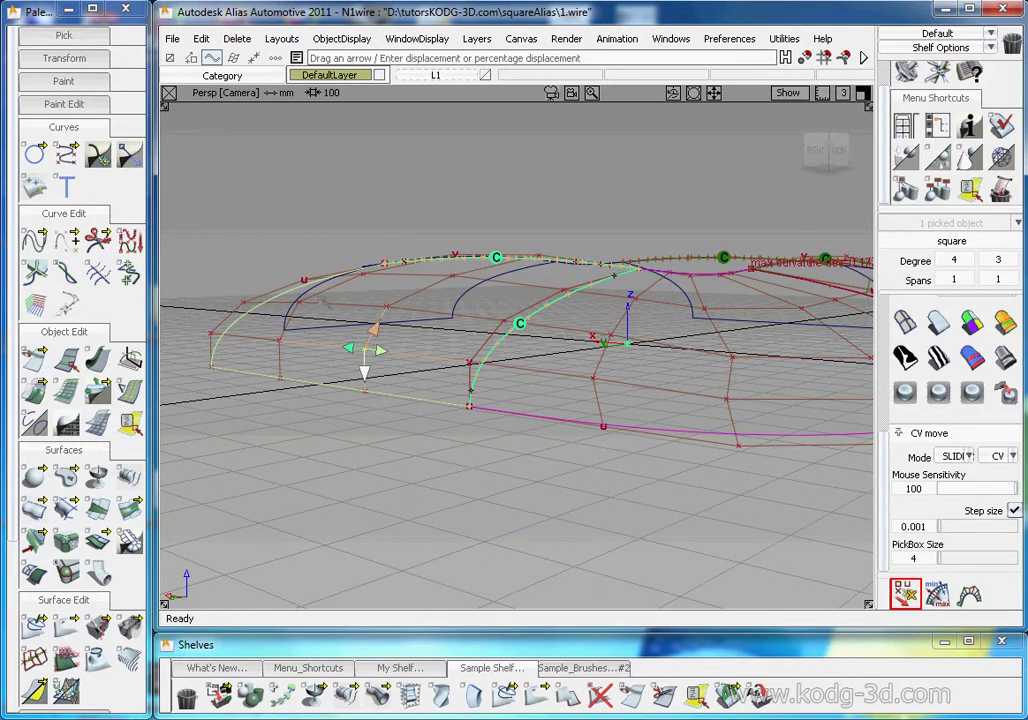
{"action": "left_click", "coordinate": [281, 343]}
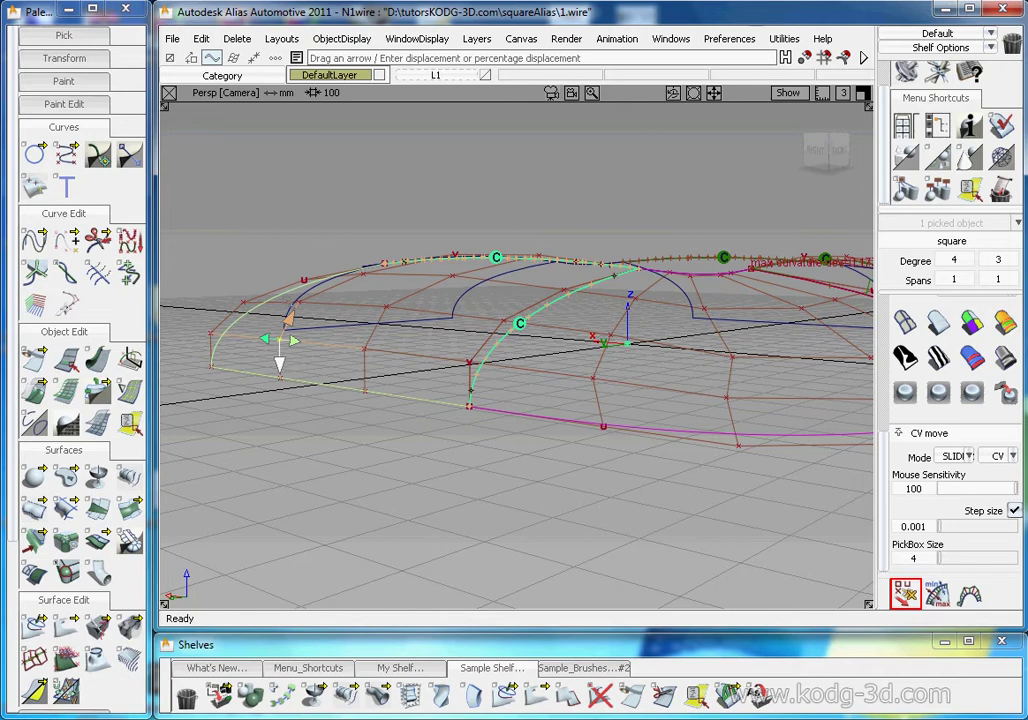
Make the long side surface symmetric with Symmetric Modeling, flipping the master side, and delete the surface's construction history.
{"action": "left_click_drag", "start_coordinate": [447, 338], "coordinate": [478, 424], "text": "alt+shift"}
{"action": "left_click_drag", "start_coordinate": [428, 367], "coordinate": [400, 385], "text": "ctrl+shift"}
{"action": "left_click", "coordinate": [359, 448]}
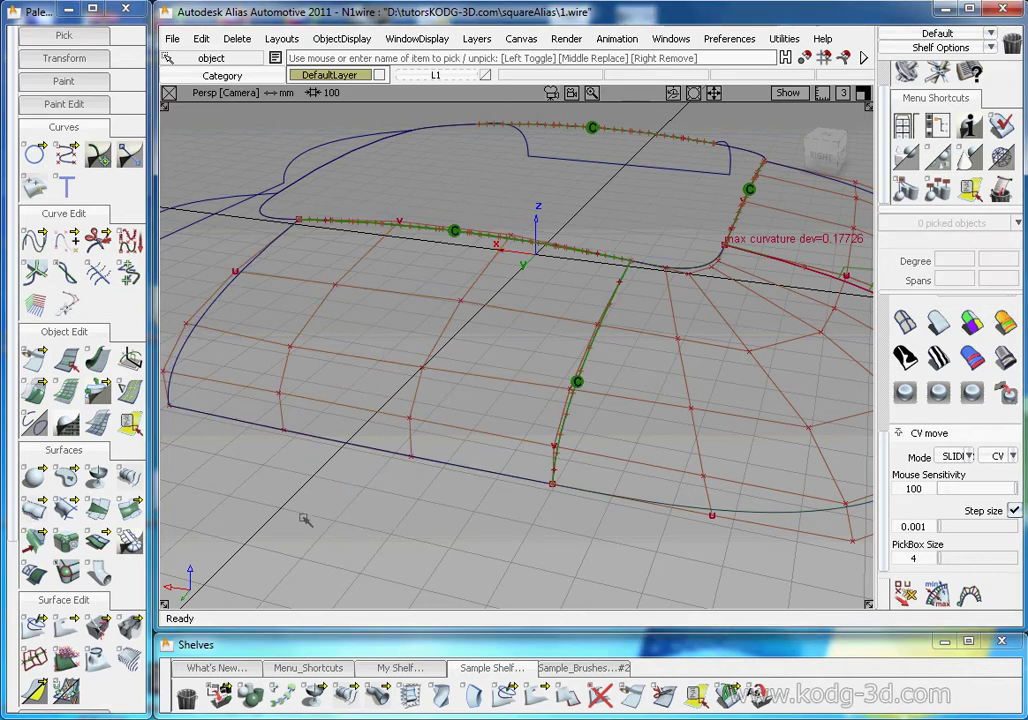
{"action": "left_click", "coordinate": [131, 359]}
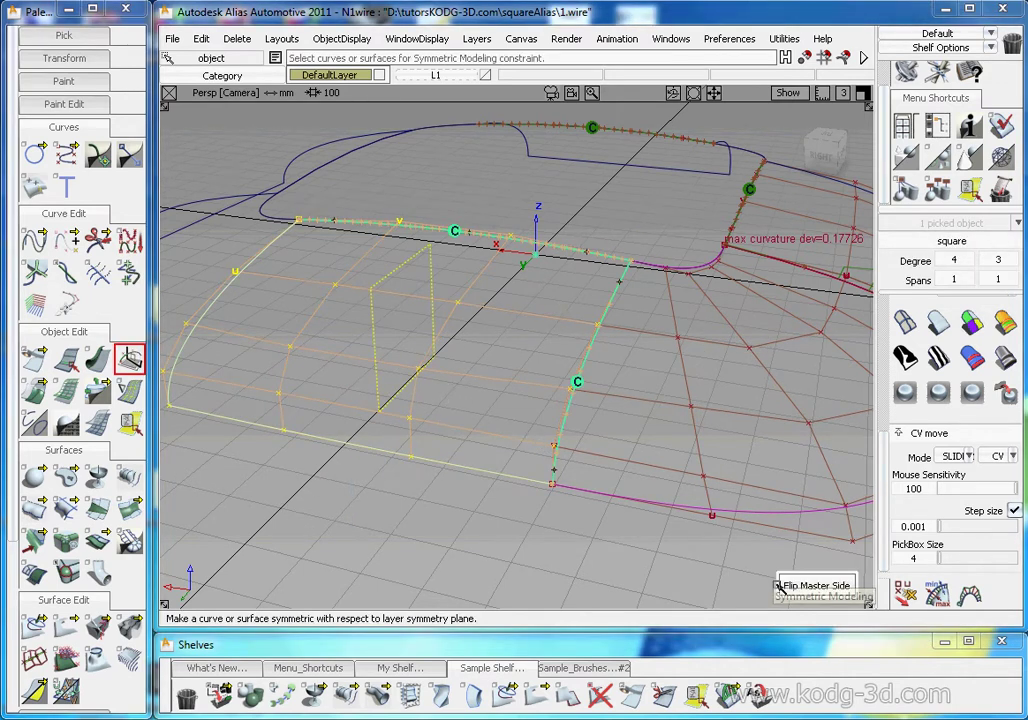
{"action": "left_click", "coordinate": [791, 589]}
{"action": "left_click_drag", "start_coordinate": [509, 310], "coordinate": [509, 398], "text": "ctrl+shift"}
{"action": "left_click", "coordinate": [1001, 191]}
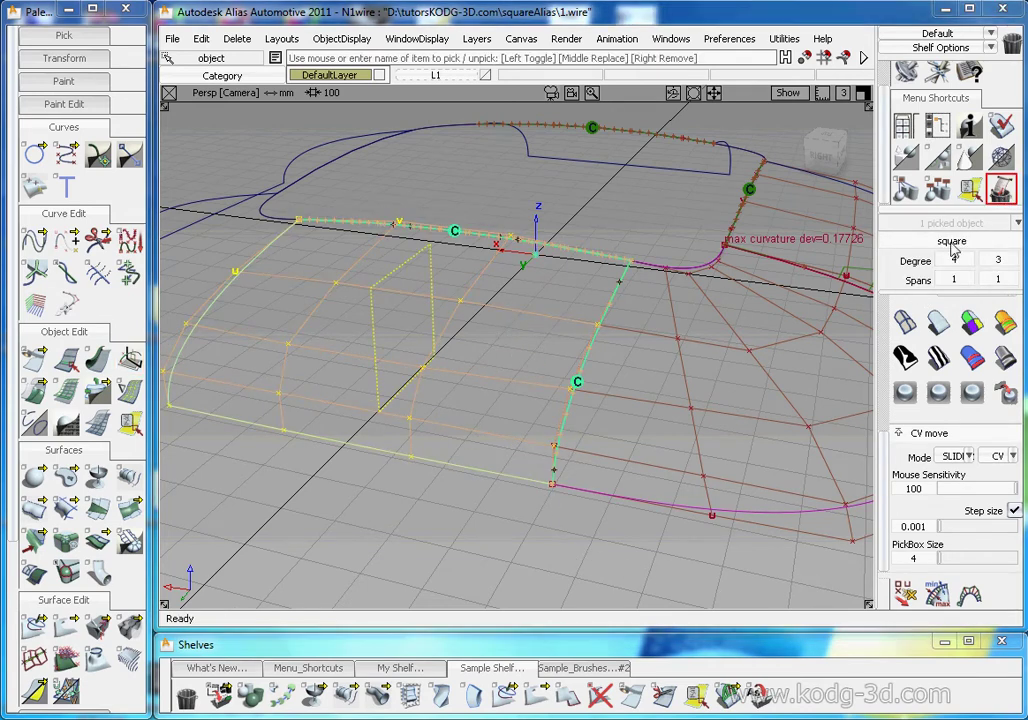
Delete the outdated side surface on the other side of the corner surface.
{"action": "left_click", "coordinate": [638, 351]}
{"action": "left_click_drag", "start_coordinate": [638, 351], "coordinate": [496, 438], "text": "alt+shift"}
{"action": "middle_click_drag", "start_coordinate": [496, 438], "coordinate": [482, 436], "text": "alt+shift"}
{"action": "left_click_drag", "start_coordinate": [482, 436], "coordinate": [535, 452], "text": "alt+shift"}
{"action": "middle_click_drag", "start_coordinate": [535, 452], "coordinate": [484, 459], "text": "alt+shift"}
{"action": "right_click_drag", "start_coordinate": [484, 459], "coordinate": [505, 438], "text": "alt+shift"}
{"action": "middle_click_drag", "start_coordinate": [505, 438], "coordinate": [487, 423], "text": "alt+shift"}
{"action": "right_click_drag", "start_coordinate": [487, 423], "coordinate": [482, 437], "text": "alt+shift"}
{"action": "left_click_drag", "start_coordinate": [482, 437], "coordinate": [487, 404], "text": "alt+shift"}
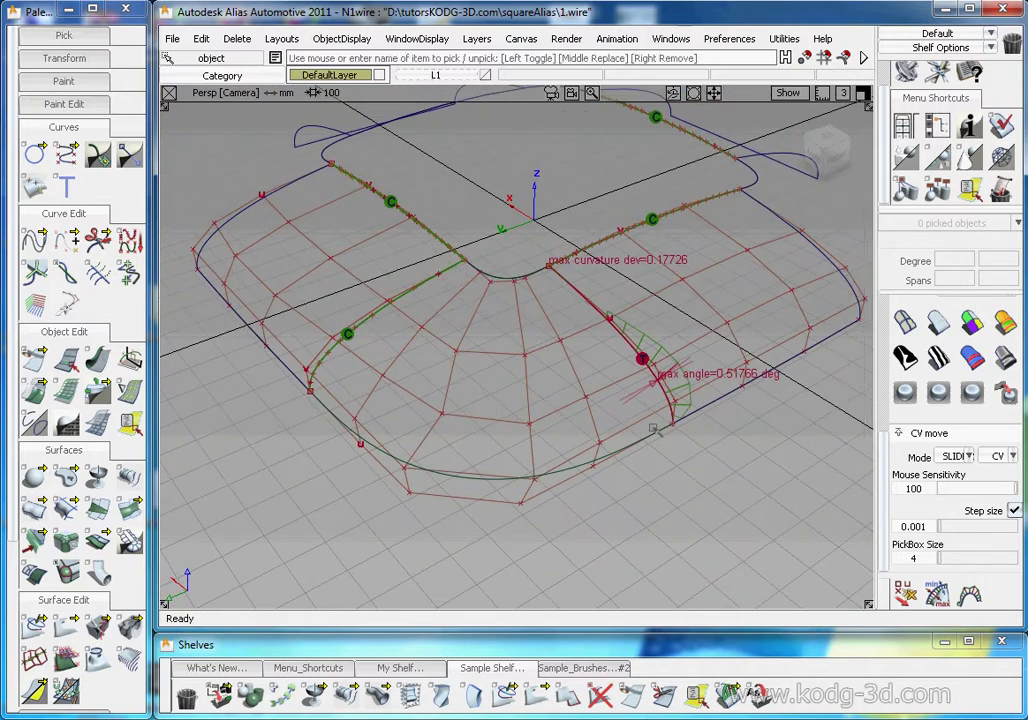
{"action": "left_click", "coordinate": [715, 326]}
{"action": "key", "text": "Delete"}
{"action": "left_click", "coordinate": [708, 325]}
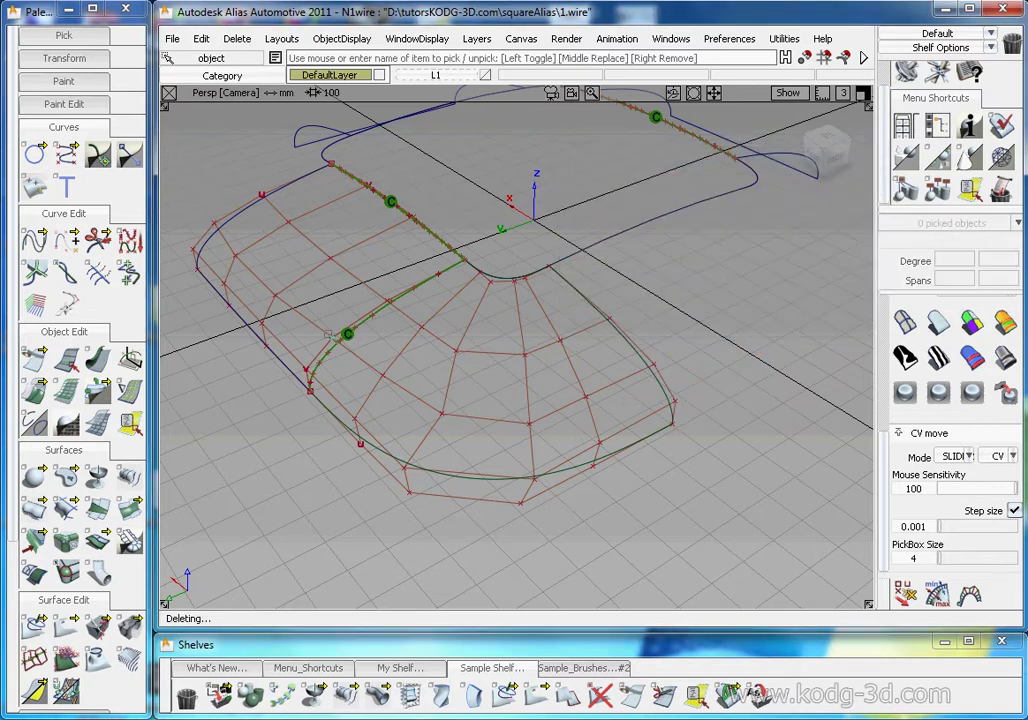
Duplicate the refined long side surface as 3 copies, each rotated 90 degrees about Z.
{"action": "left_click", "coordinate": [290, 249]}
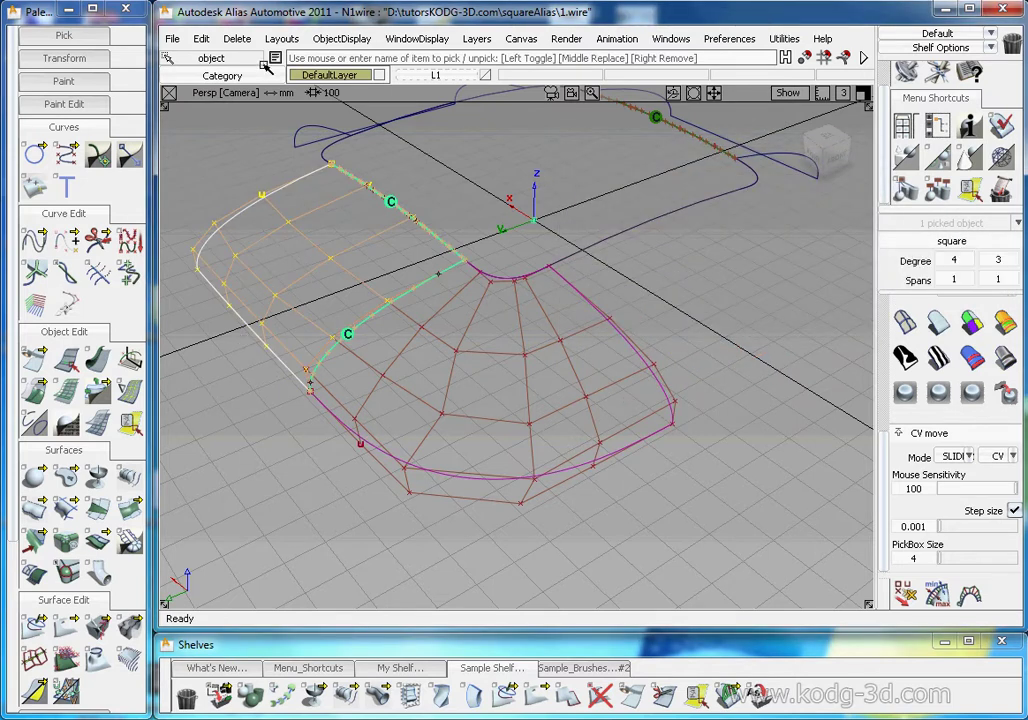
{"action": "left_click", "coordinate": [237, 38]}
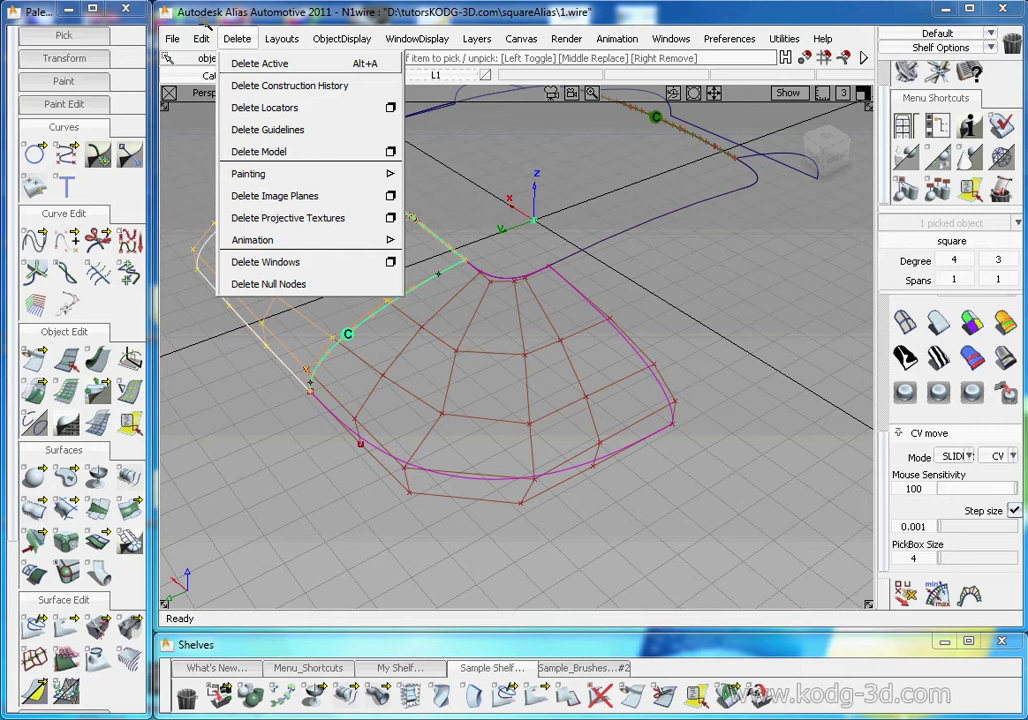
{"action": "mouse_move", "coordinate": [201, 38]}
{"action": "mouse_move", "coordinate": [352, 263]}
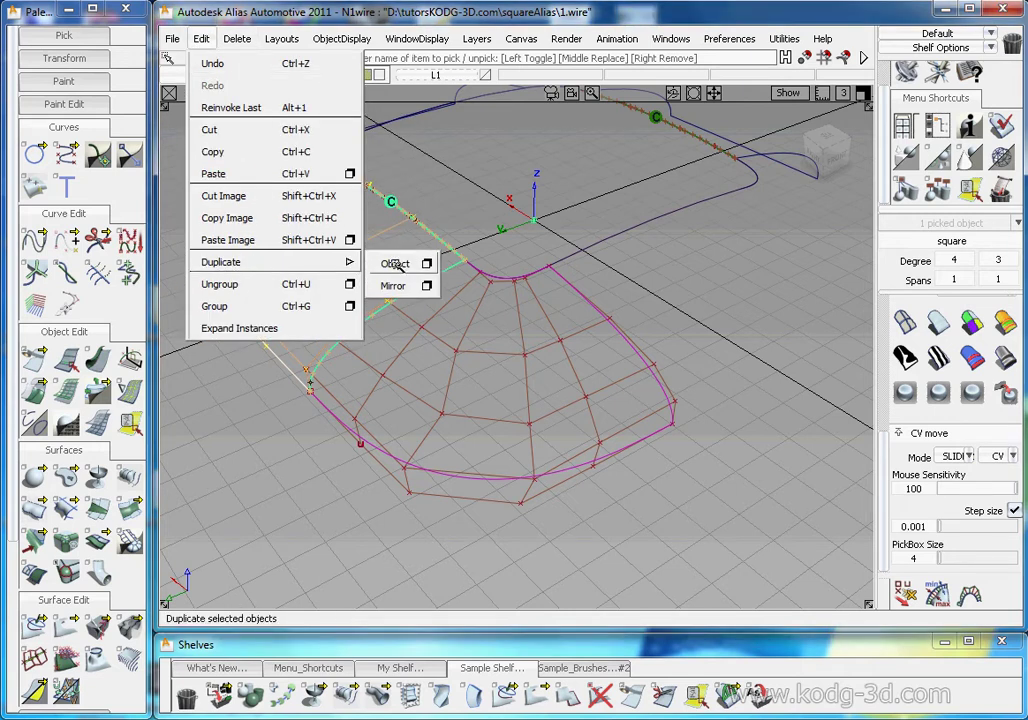
{"action": "left_click", "coordinate": [427, 265]}
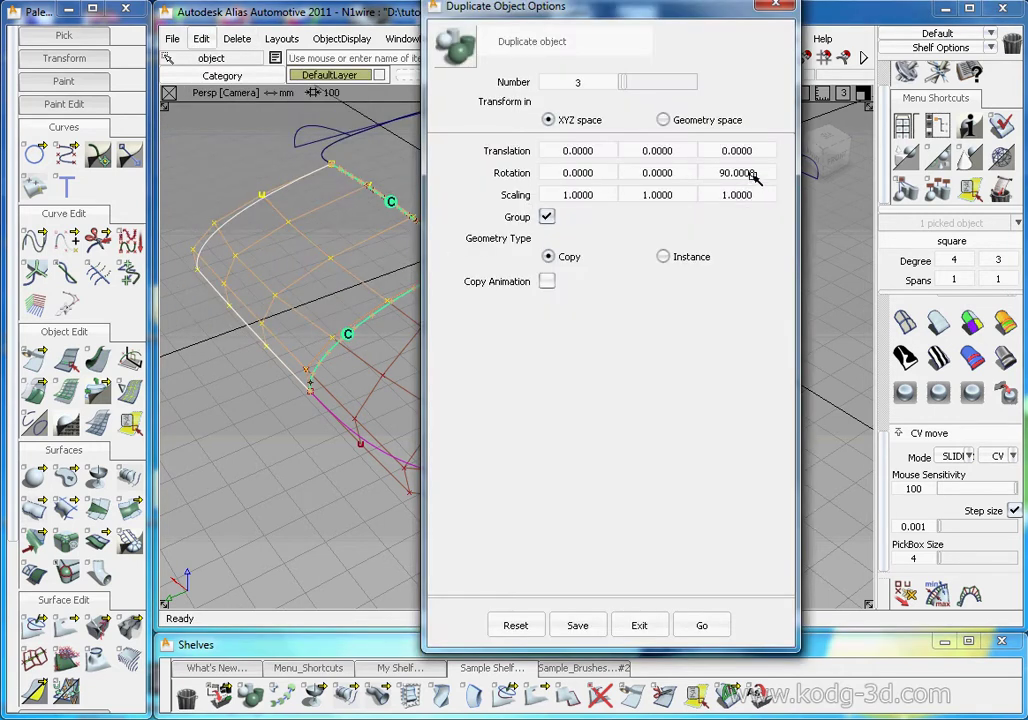
{"action": "left_click", "coordinate": [702, 625]}
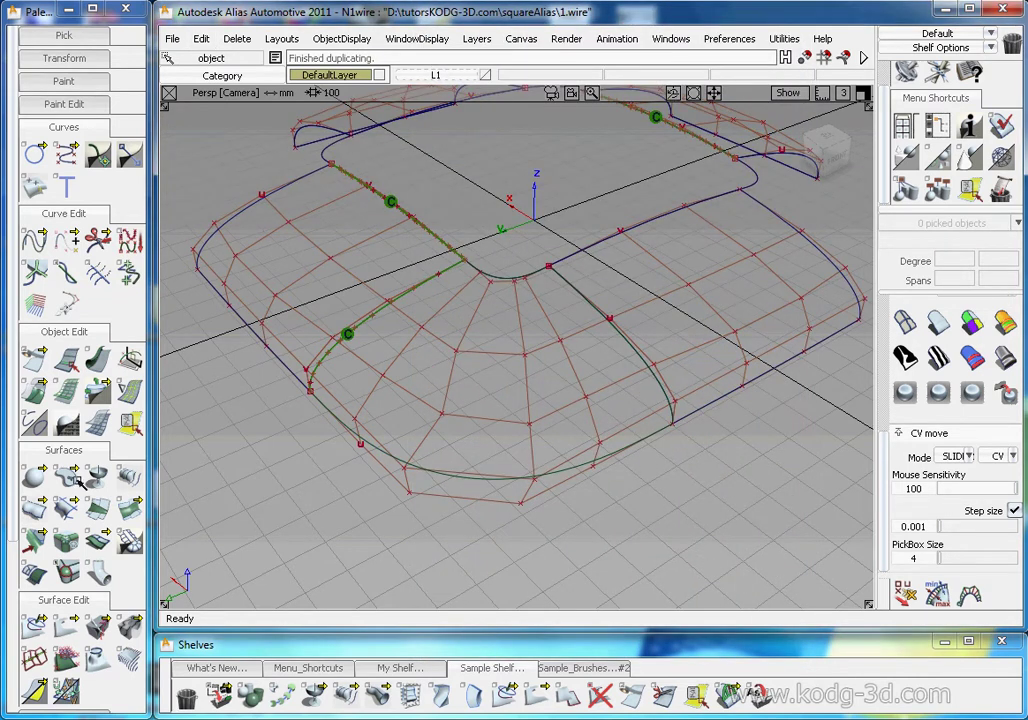
Align the corner surface's open side edge to the adjoining edge of the duplicated side surface.
{"action": "left_click", "coordinate": [34, 390]}
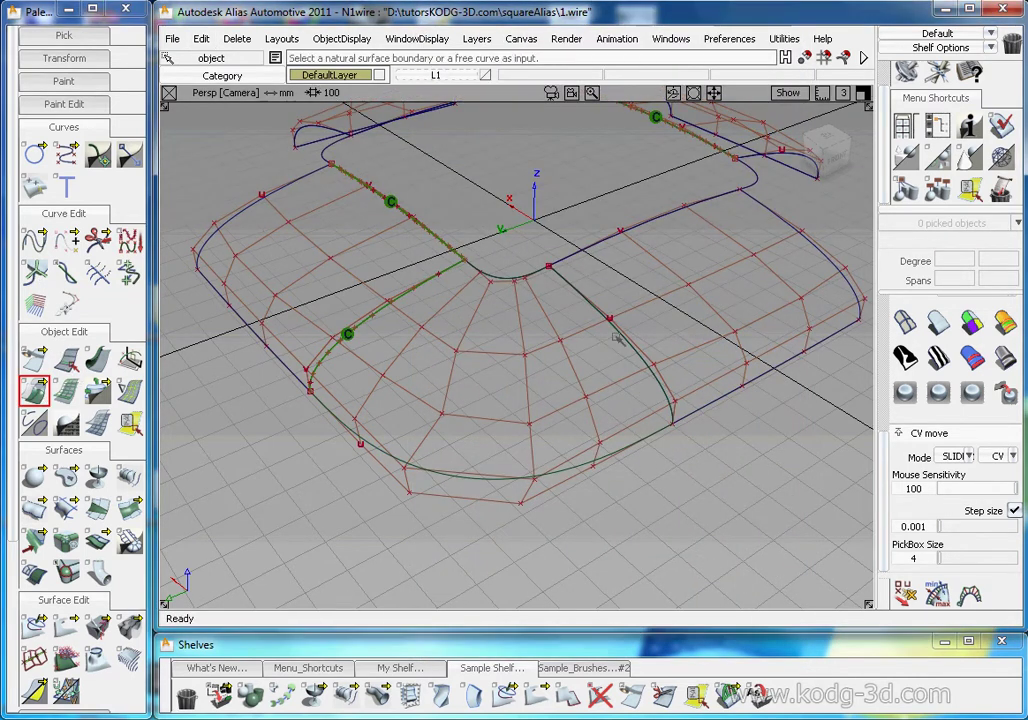
{"action": "left_click", "coordinate": [616, 337]}
{"action": "left_click", "coordinate": [661, 367]}
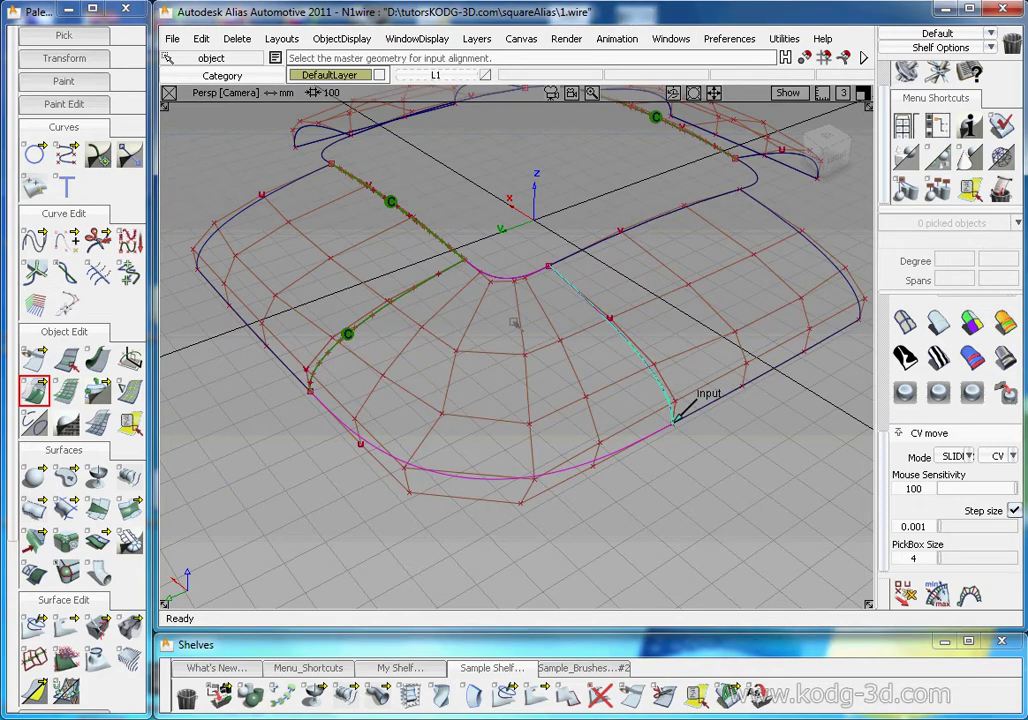
{"action": "left_click", "coordinate": [515, 283]}
{"action": "left_click", "coordinate": [616, 473]}
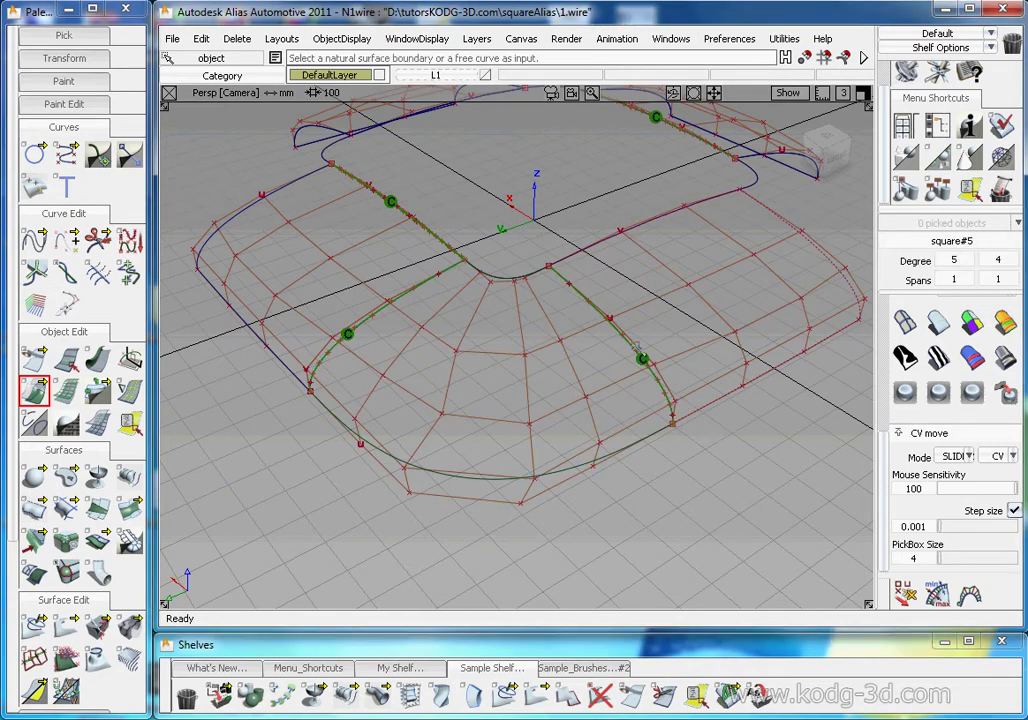
With CV move, slide the two middle CVs of the corner surface's hull nearest the outer edge toward each other.
{"action": "left_click_drag", "start_coordinate": [612, 420], "coordinate": [585, 390], "text": "alt+shift"}
{"action": "right_click_drag", "start_coordinate": [585, 390], "coordinate": [617, 385], "text": "alt+shift"}
{"action": "left_click_drag", "start_coordinate": [617, 385], "coordinate": [621, 424], "text": "alt+shift"}
{"action": "middle_click_drag", "start_coordinate": [620, 423], "coordinate": [587, 328], "text": "alt+shift"}
{"action": "right_click_drag", "start_coordinate": [587, 328], "coordinate": [582, 358], "text": "alt+shift"}
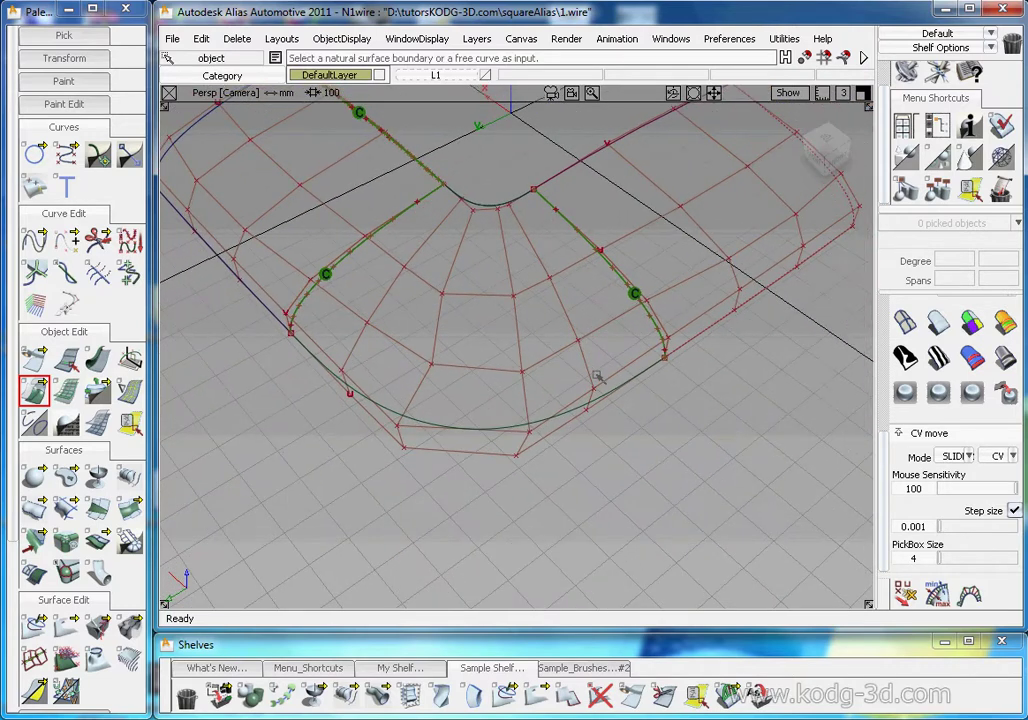
{"action": "left_click", "coordinate": [908, 592]}
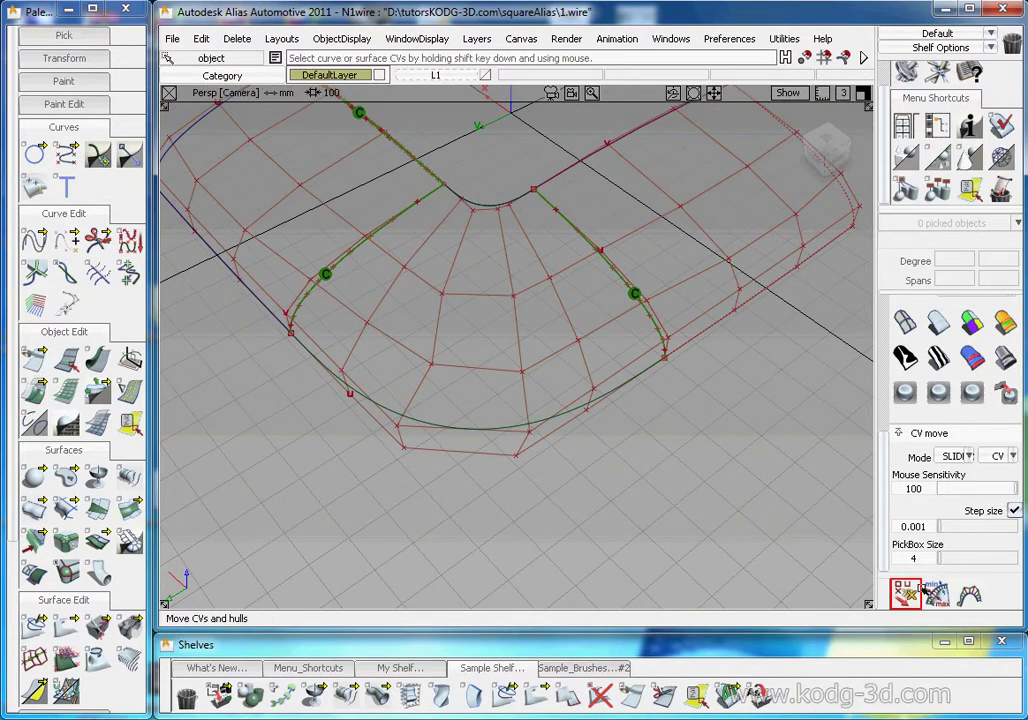
{"action": "left_click", "coordinate": [522, 367]}
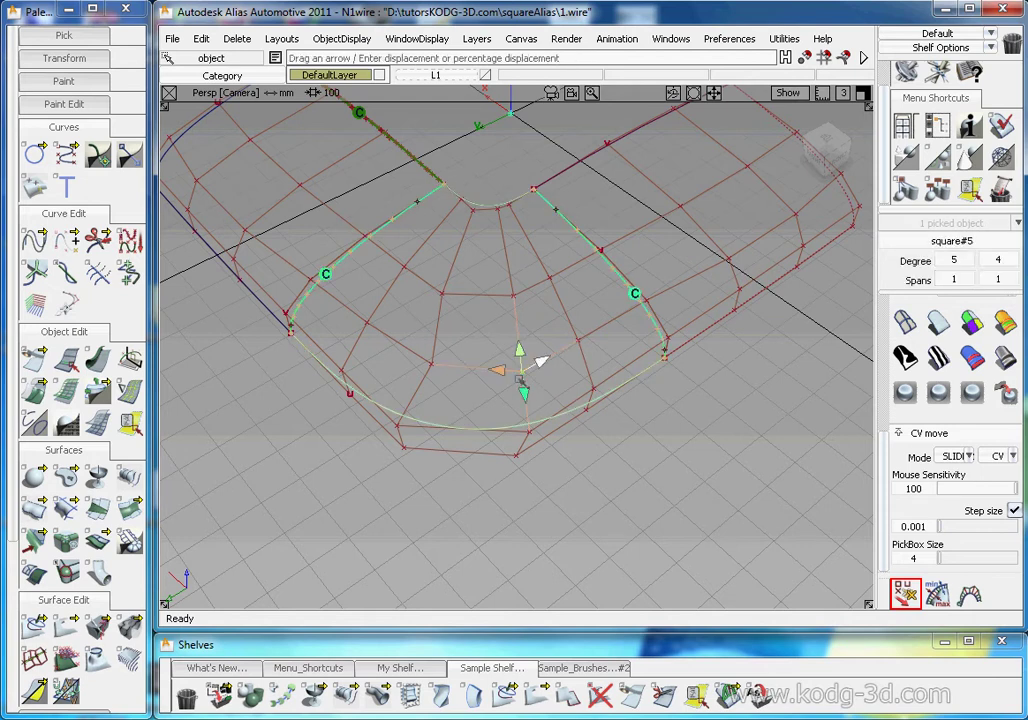
{"action": "left_click", "coordinate": [531, 430]}
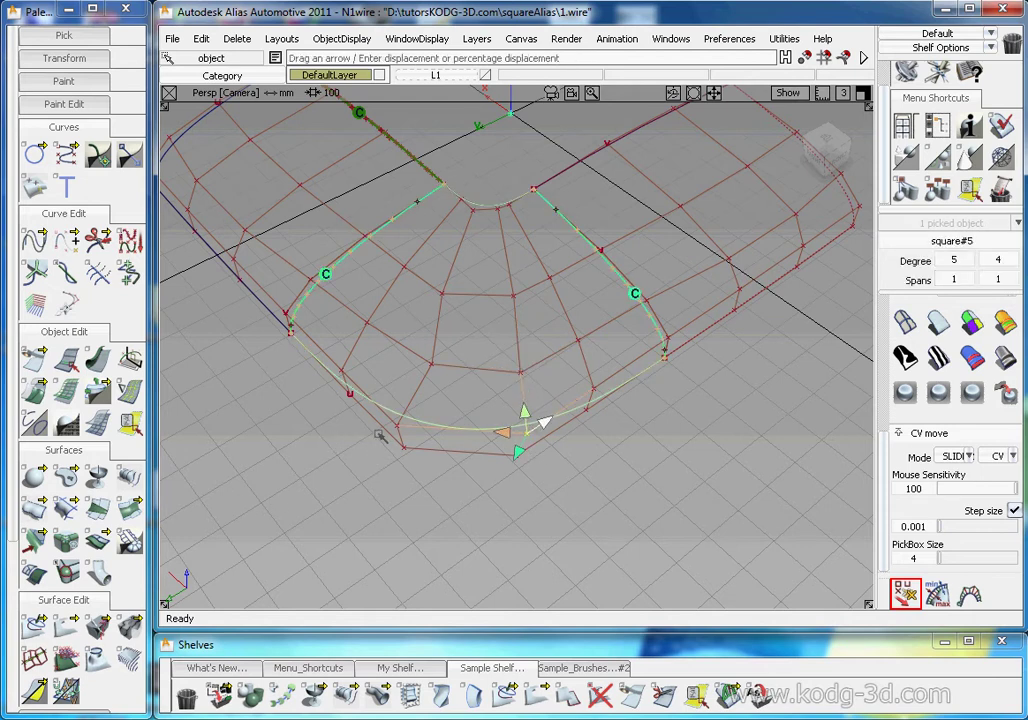
{"action": "left_click", "coordinate": [398, 429]}
{"action": "left_click_drag", "start_coordinate": [630, 555], "coordinate": [826, 575]}
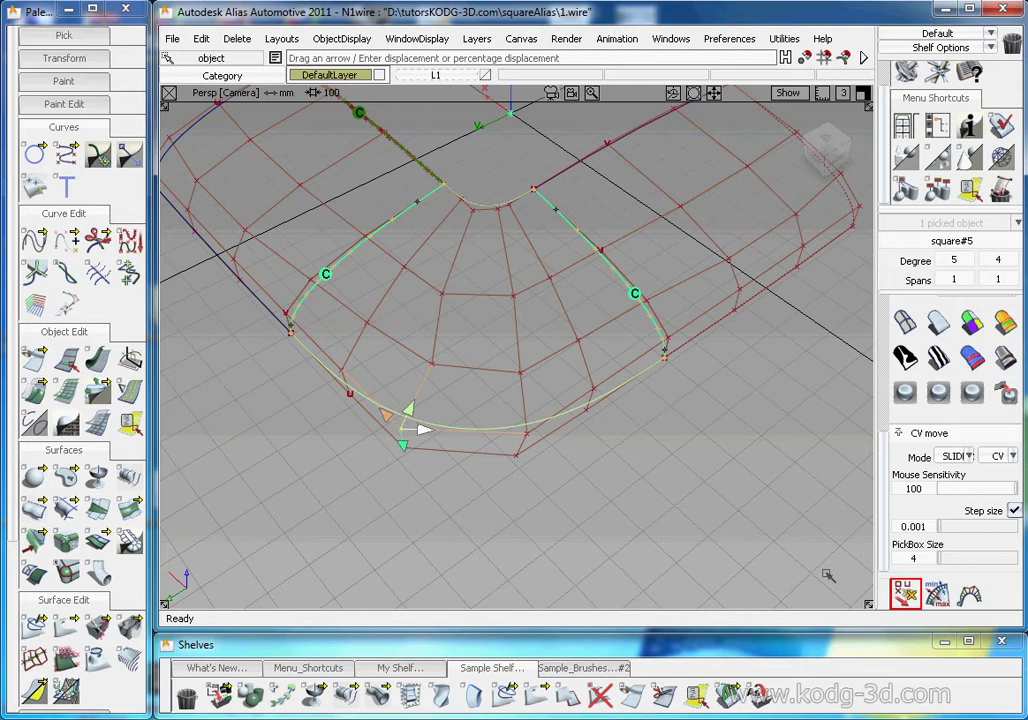
{"action": "left_click", "coordinate": [527, 435]}
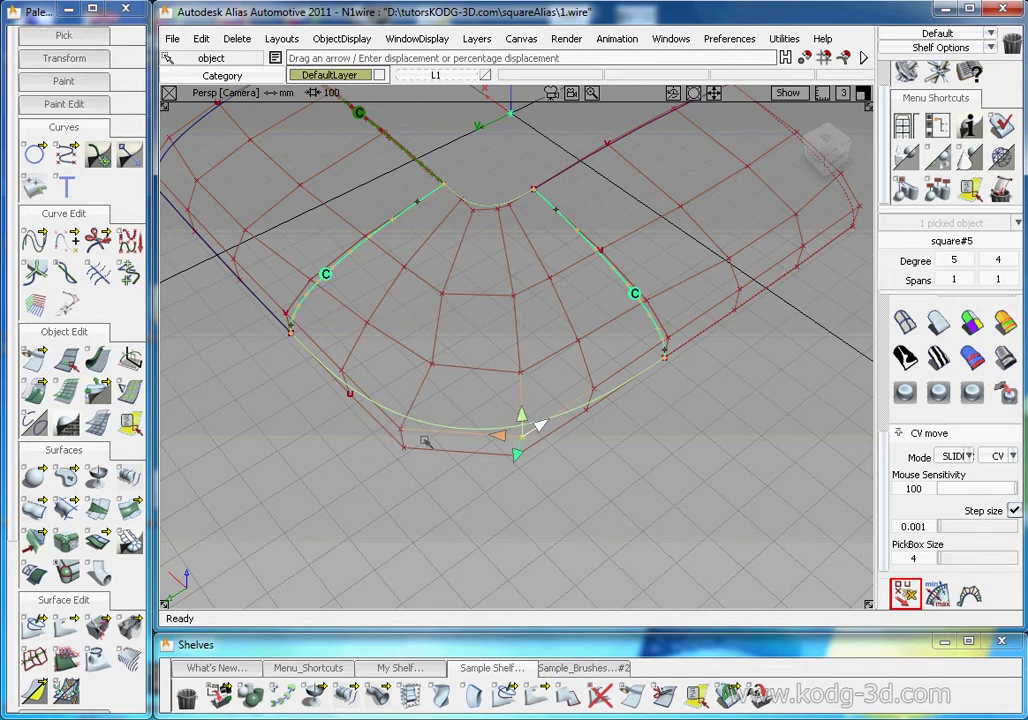
Slide the middle CVs on the corner surface's inner hulls toward the corner's centre line, checking their spacing from above.
{"action": "left_click", "coordinate": [514, 295]}
{"action": "left_click", "coordinate": [523, 375]}
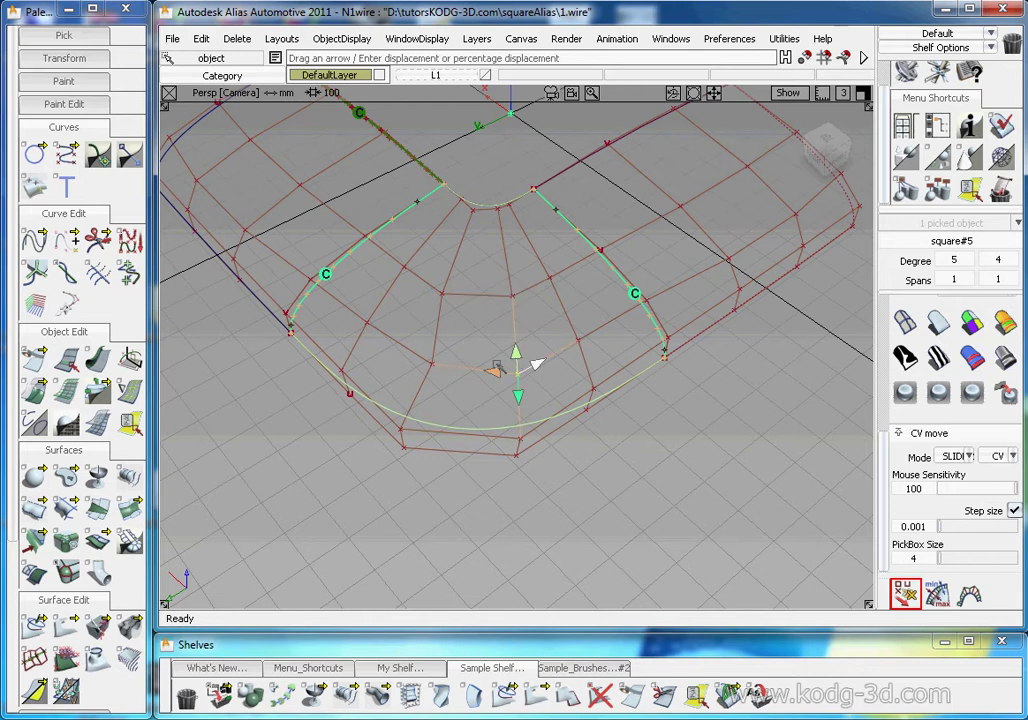
{"action": "left_click_drag", "start_coordinate": [418, 354], "coordinate": [368, 489]}
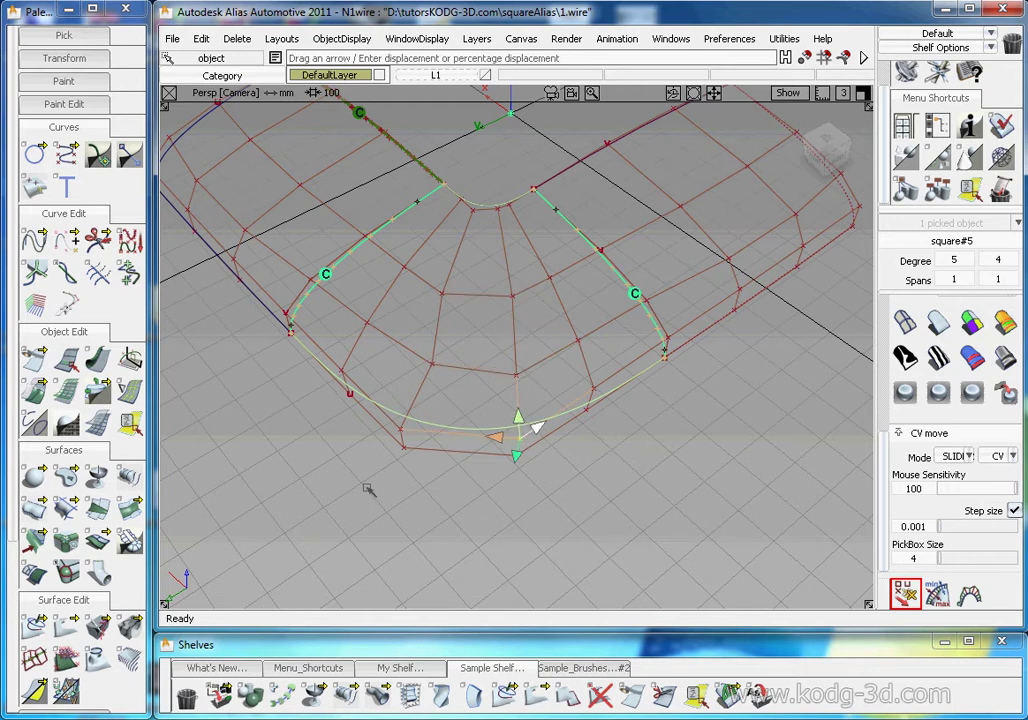
{"action": "left_click", "coordinate": [509, 295]}
{"action": "left_click", "coordinate": [442, 294]}
{"action": "left_click_drag", "start_coordinate": [503, 298], "coordinate": [590, 442], "text": "alt+shift"}
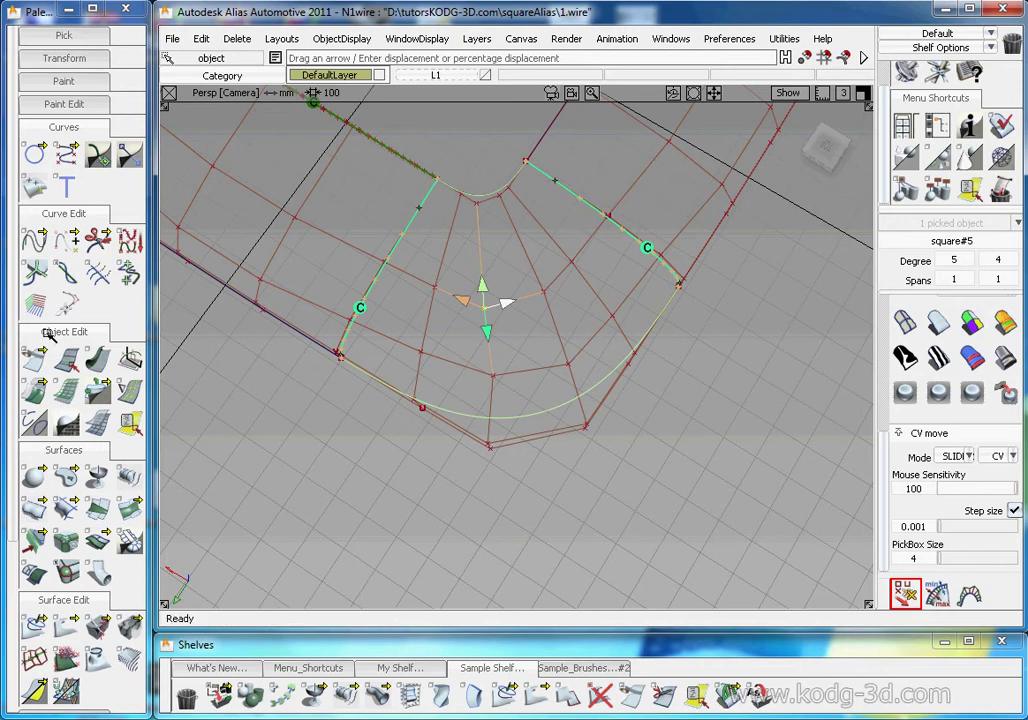
Planarize the middle cross hull of the corner surface, accepting removal of its construction history.
{"action": "left_click", "coordinate": [34, 658]}
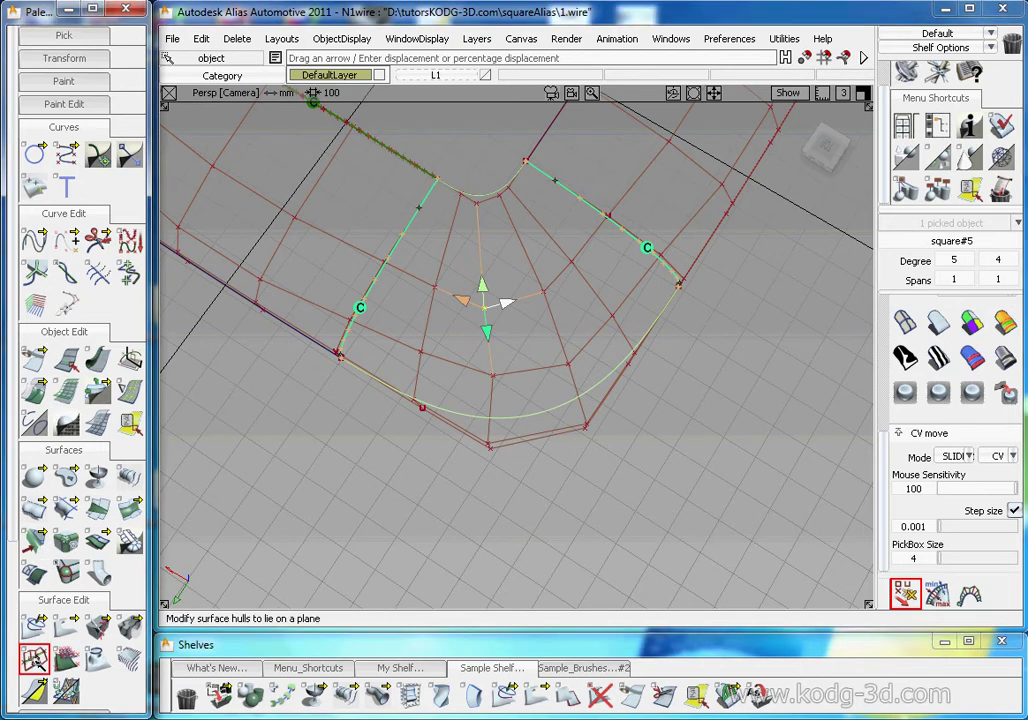
{"action": "left_click", "coordinate": [488, 352]}
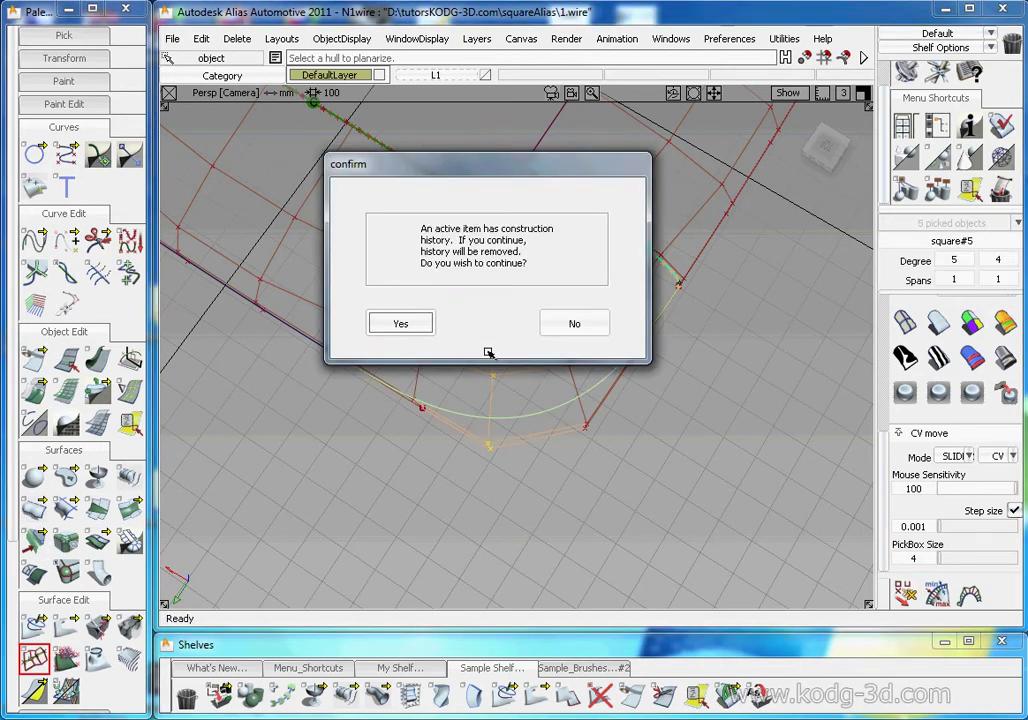
{"action": "left_click", "coordinate": [401, 325]}
{"action": "left_click_drag", "start_coordinate": [603, 345], "coordinate": [503, 363], "text": "alt+shift"}
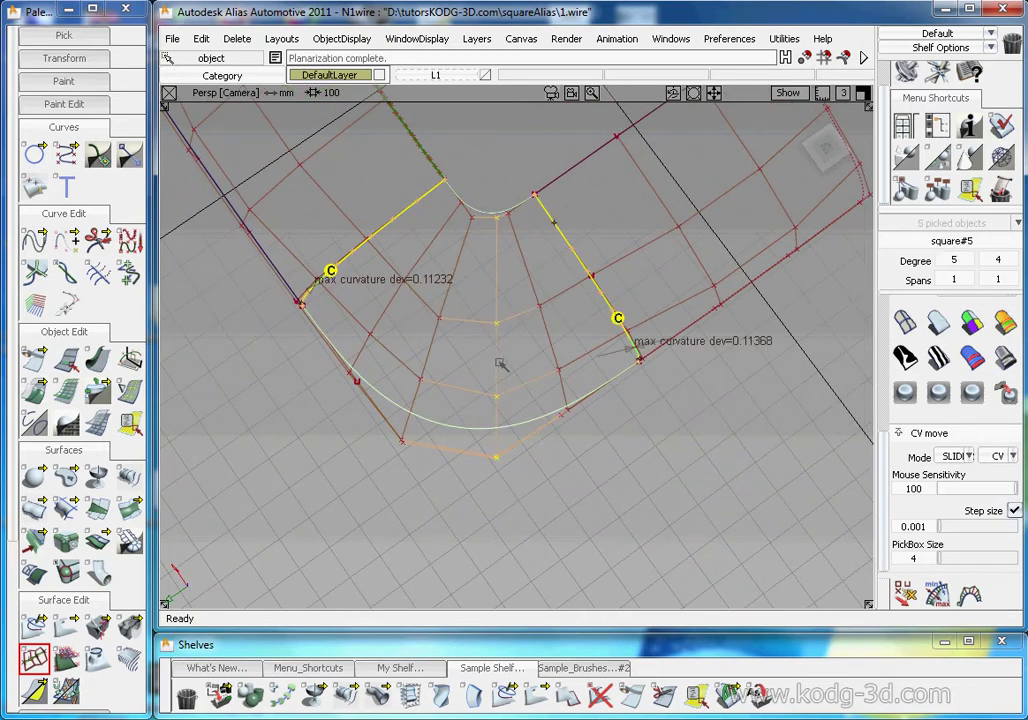
{"action": "left_click_drag", "start_coordinate": [513, 424], "coordinate": [524, 362], "text": "alt+shift"}
{"action": "left_click", "coordinate": [556, 324]}
{"action": "left_click_drag", "start_coordinate": [556, 323], "coordinate": [449, 309], "text": "alt+shift"}
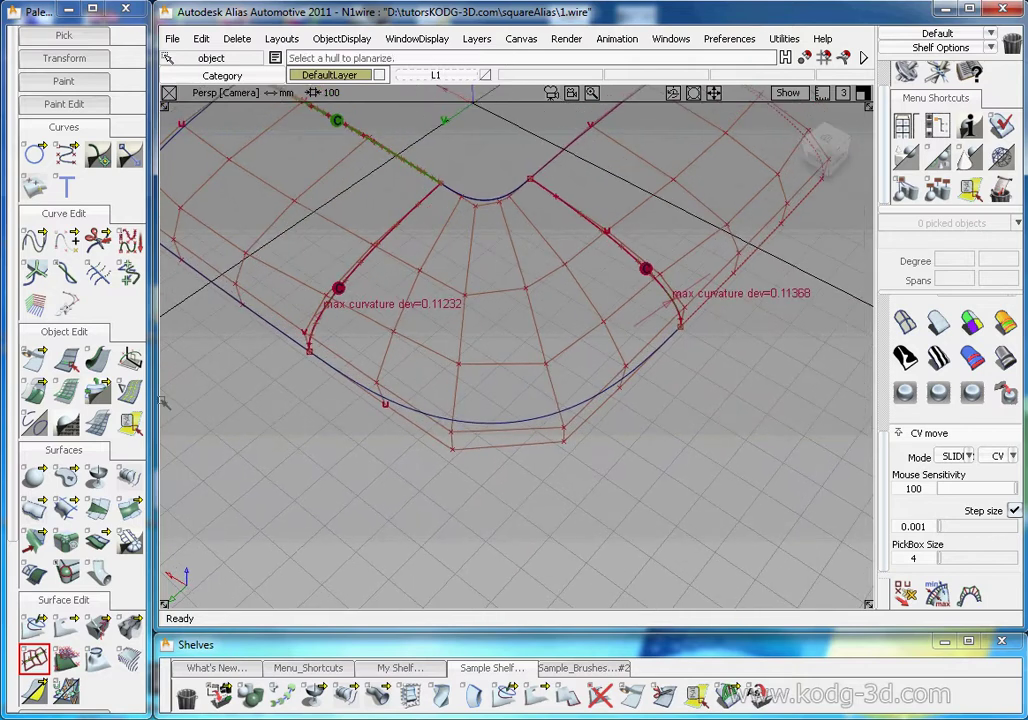
Realign both side edges of the corner surface to the adjoining edges of the neighbouring side surfaces.
{"action": "left_click", "coordinate": [33, 392]}
{"action": "left_click", "coordinate": [333, 307]}
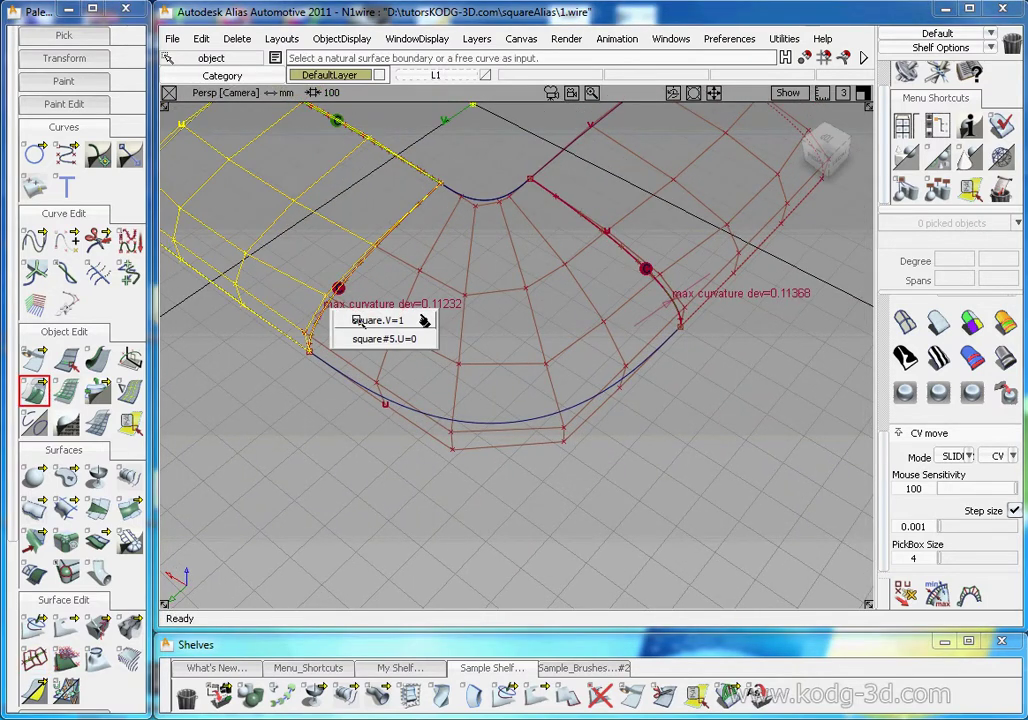
{"action": "left_click", "coordinate": [425, 339]}
{"action": "left_click", "coordinate": [350, 286]}
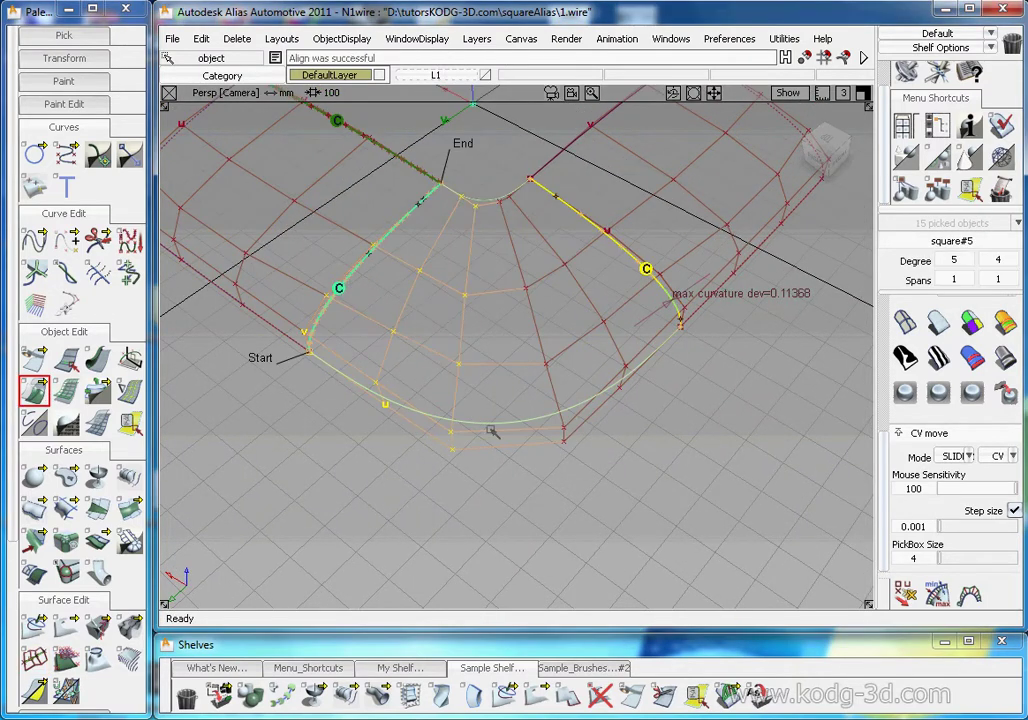
{"action": "left_click", "coordinate": [606, 250]}
{"action": "left_click", "coordinate": [622, 246]}
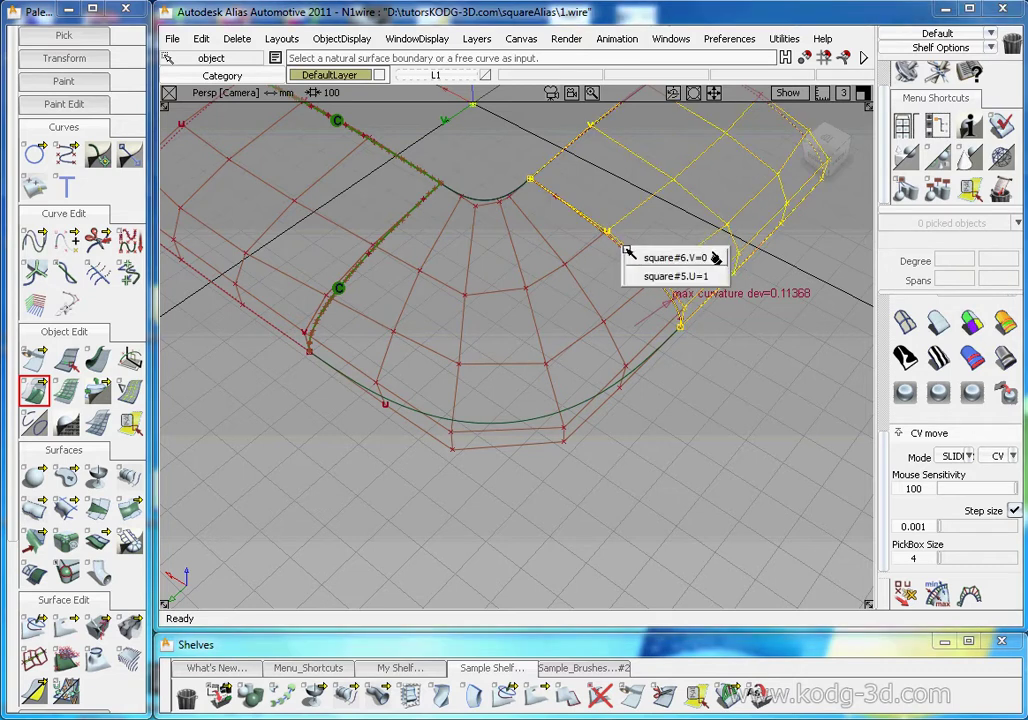
{"action": "left_click", "coordinate": [668, 278]}
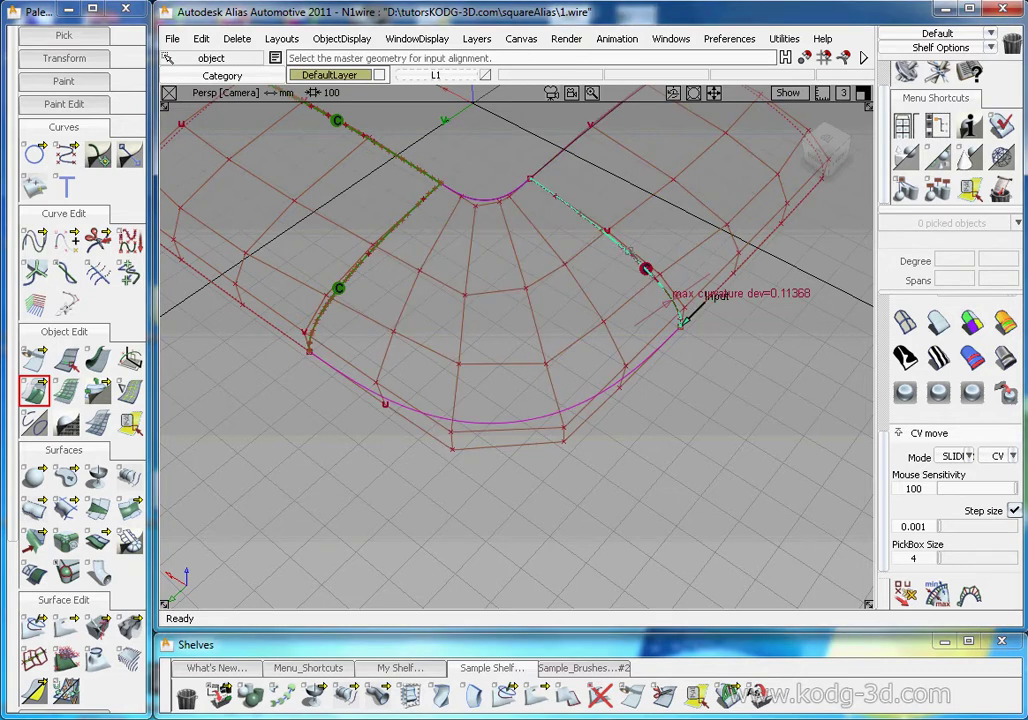
{"action": "left_click", "coordinate": [628, 250]}
{"action": "left_click", "coordinate": [720, 264]}
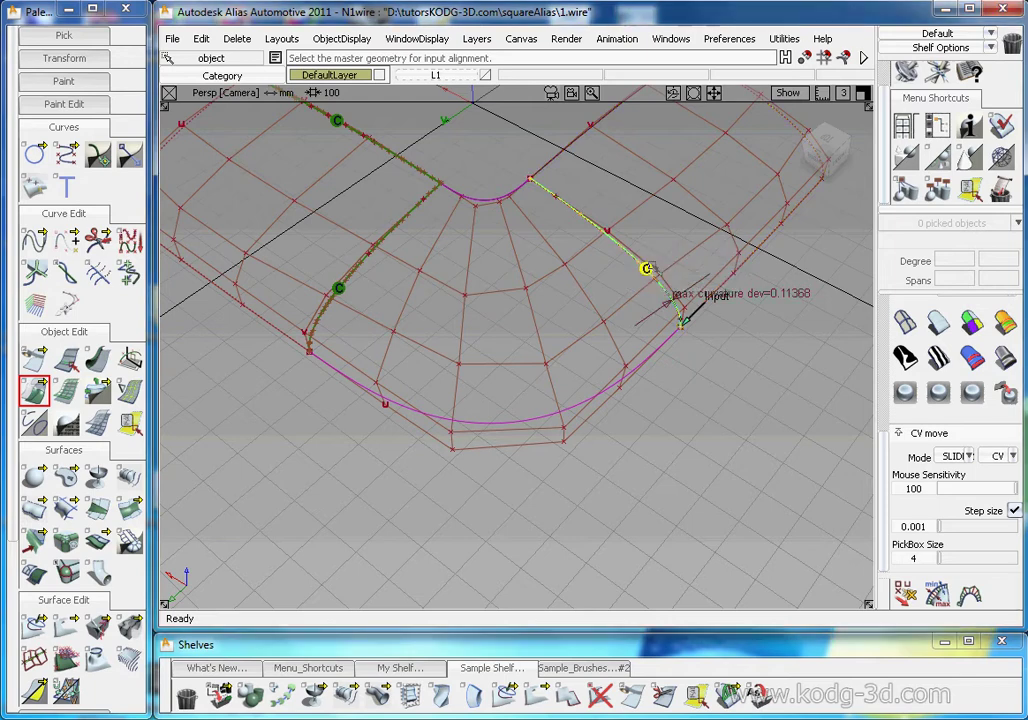
Check surface continuity between the corner surface's inner edge and the top surface, and inspect the reflections with zebra shading.
{"action": "left_click_drag", "start_coordinate": [598, 247], "coordinate": [550, 331], "text": "alt+shift"}
{"action": "middle_click_drag", "start_coordinate": [550, 331], "coordinate": [570, 486], "text": "alt+shift"}
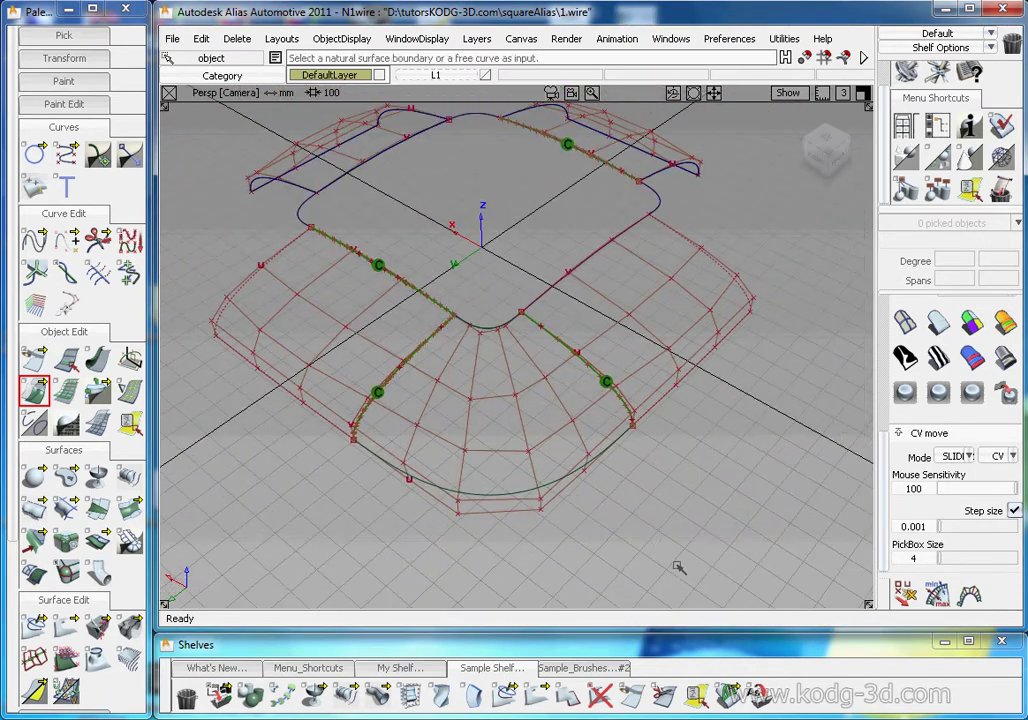
{"action": "left_click", "coordinate": [728, 695]}
{"action": "left_click", "coordinate": [549, 295]}
{"action": "left_click_drag", "start_coordinate": [532, 398], "coordinate": [536, 228], "text": "ctrl+shift"}
{"action": "middle_click_drag", "start_coordinate": [491, 383], "coordinate": [487, 366], "text": "alt+shift"}
{"action": "left_click", "coordinate": [938, 358]}
{"action": "mouse_move", "coordinate": [652, 352]}
{"action": "left_mouse_down", "text": "alt+shift"}
{"action": "mouse_move", "coordinate": [602, 440]}
{"action": "mouse_move", "coordinate": [460, 400]}
{"action": "mouse_move", "coordinate": [425, 431]}
{"action": "mouse_move", "coordinate": [540, 450]}
{"action": "mouse_move", "coordinate": [649, 422]}
{"action": "mouse_move", "coordinate": [762, 340]}
{"action": "mouse_move", "coordinate": [613, 317]}
{"action": "mouse_move", "coordinate": [502, 333]}
{"action": "left_mouse_up", "text": "alt+shift"}
{"action": "right_click_drag", "start_coordinate": [502, 333], "coordinate": [535, 307], "text": "alt+shift"}
{"action": "left_click", "coordinate": [514, 321]}
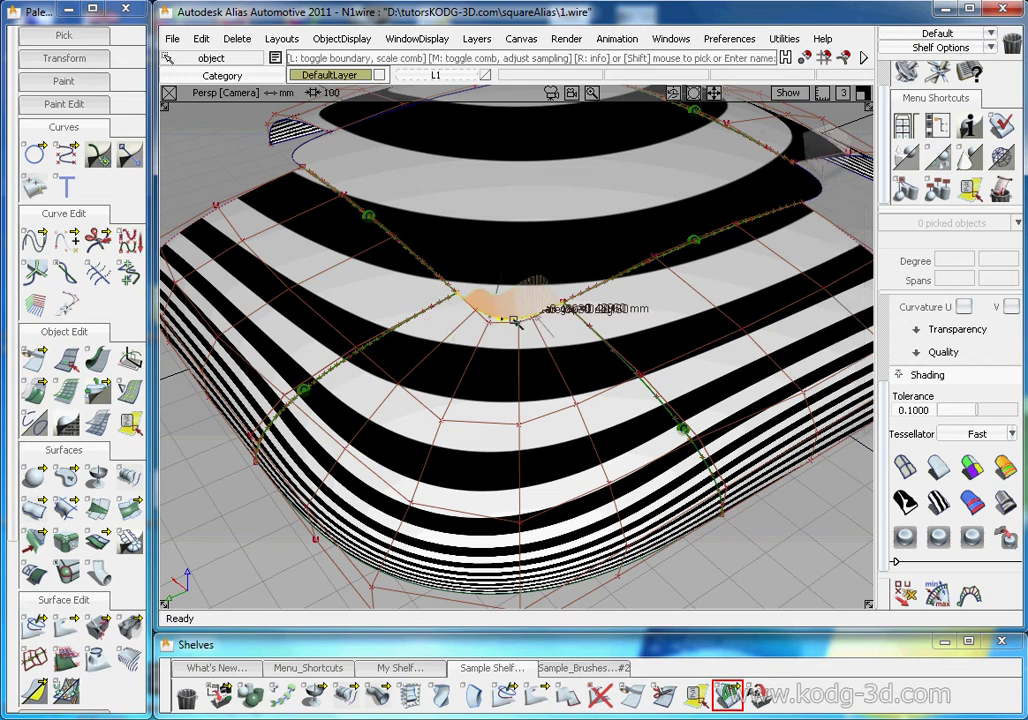
{"action": "mouse_move", "coordinate": [514, 316]}
{"action": "left_mouse_down", "text": "alt+shift"}
{"action": "mouse_move", "coordinate": [577, 249]}
{"action": "mouse_move", "coordinate": [623, 234]}
{"action": "mouse_move", "coordinate": [663, 367]}
{"action": "left_mouse_up", "text": "alt+shift"}
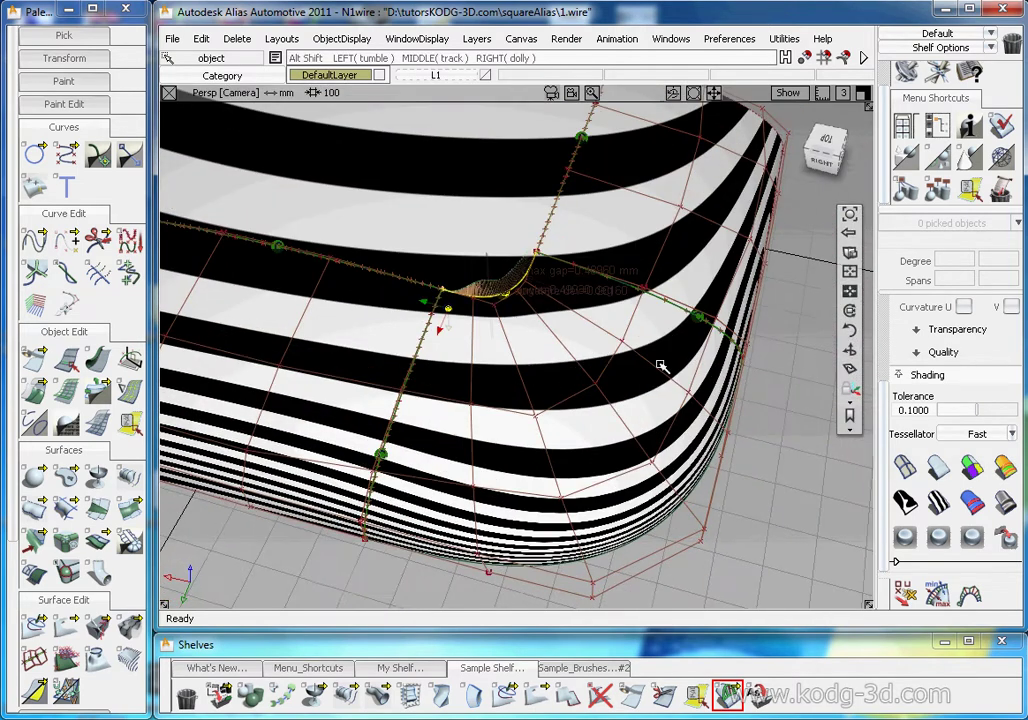
{"action": "left_click", "coordinate": [905, 467]}
Examine the continuity comb at the corner surface's inner edge and the hull layout from several angles.
{"action": "left_click_drag", "start_coordinate": [595, 372], "coordinate": [569, 289], "text": "alt+shift"}
{"action": "right_click_drag", "start_coordinate": [569, 289], "coordinate": [415, 342], "text": "alt+shift"}
{"action": "left_click_drag", "start_coordinate": [415, 342], "coordinate": [526, 376], "text": "alt+shift"}
{"action": "right_click_drag", "start_coordinate": [526, 376], "coordinate": [532, 388], "text": "alt+shift"}
{"action": "middle_click_drag", "start_coordinate": [532, 388], "coordinate": [463, 398], "text": "alt+shift"}
{"action": "left_click_drag", "start_coordinate": [462, 398], "coordinate": [237, 349], "text": "alt+shift"}
{"action": "left_click_drag", "start_coordinate": [386, 381], "coordinate": [521, 344], "text": "alt+shift"}
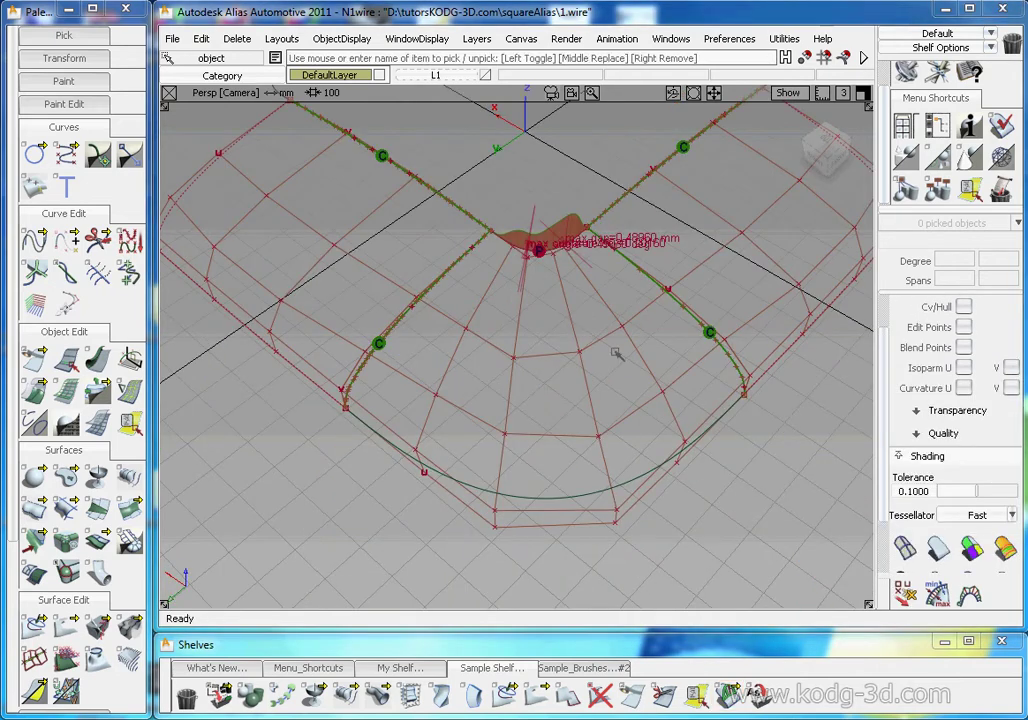
{"action": "left_click_drag", "start_coordinate": [616, 354], "coordinate": [590, 312], "text": "alt+shift"}
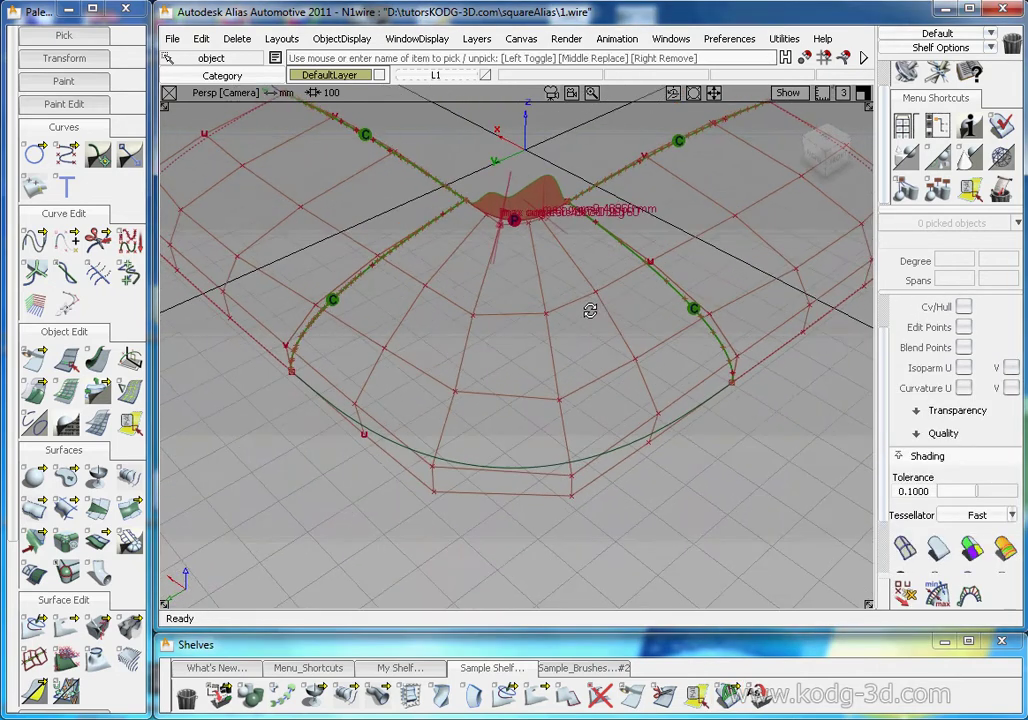
Delete the corner surface together with its construction history.
{"action": "left_click", "coordinate": [538, 314]}
{"action": "key", "text": "Delete"}
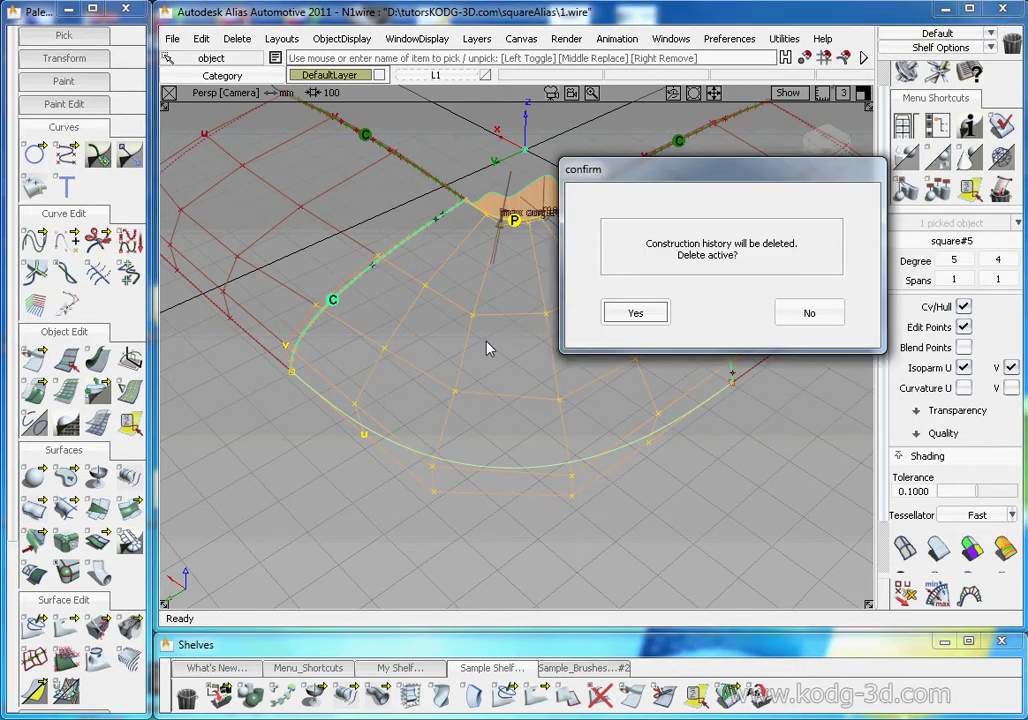
{"action": "key", "text": "Return"}
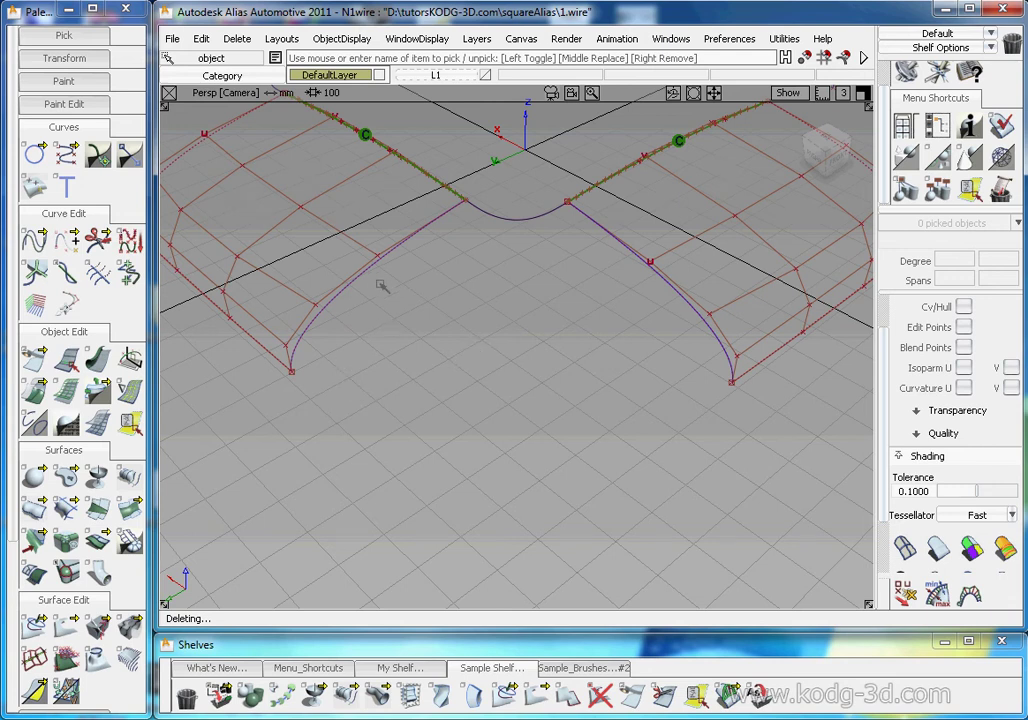
Delete the curves on surface from the two side surfaces that adjoin the open corner.
{"action": "middle_click_drag", "start_coordinate": [397, 271], "coordinate": [420, 296], "text": "alt+shift"}
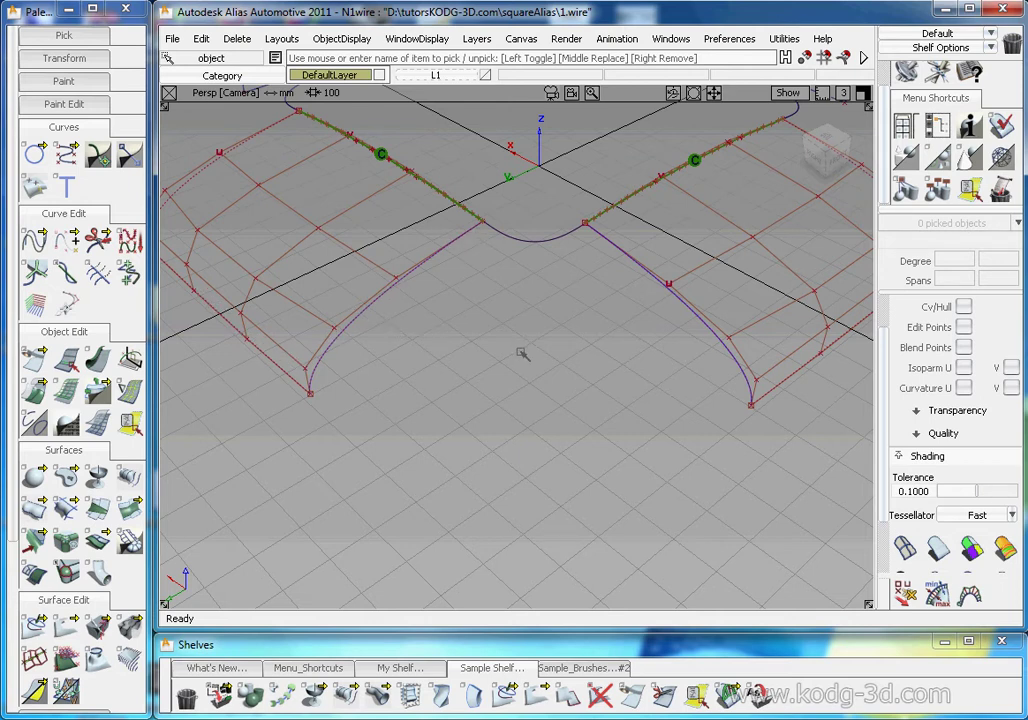
{"action": "left_click_drag", "start_coordinate": [520, 351], "coordinate": [475, 317], "text": "ctrl+shift"}
{"action": "left_click", "coordinate": [367, 242]}
{"action": "key", "text": "Delete"}
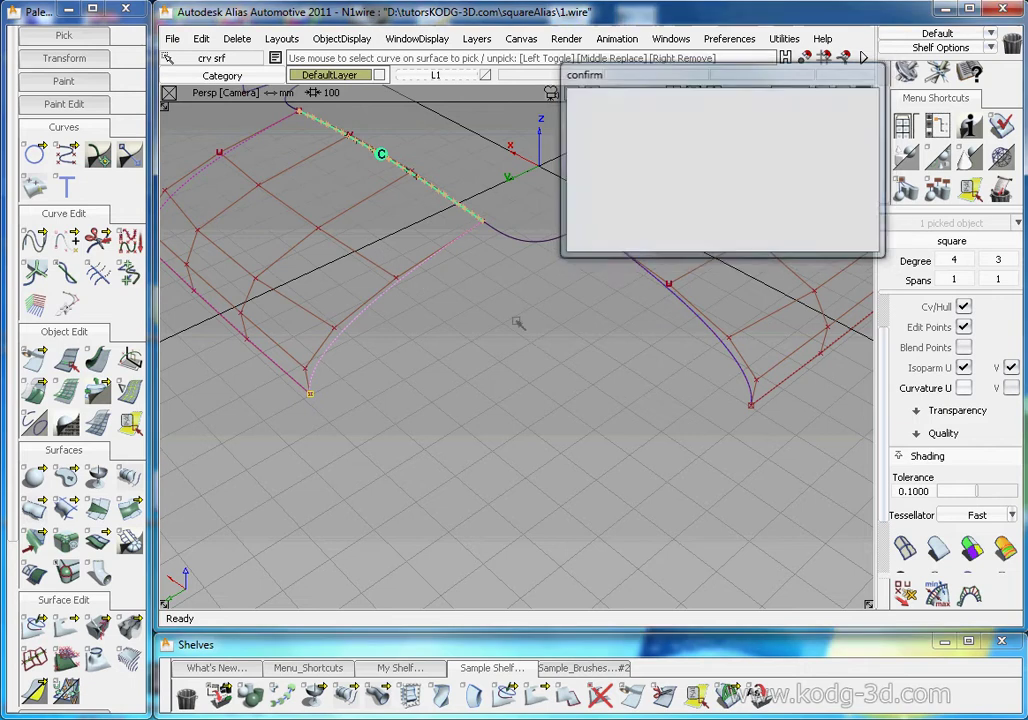
{"action": "left_click_drag", "start_coordinate": [781, 399], "coordinate": [664, 326]}
{"action": "key", "text": "Delete"}
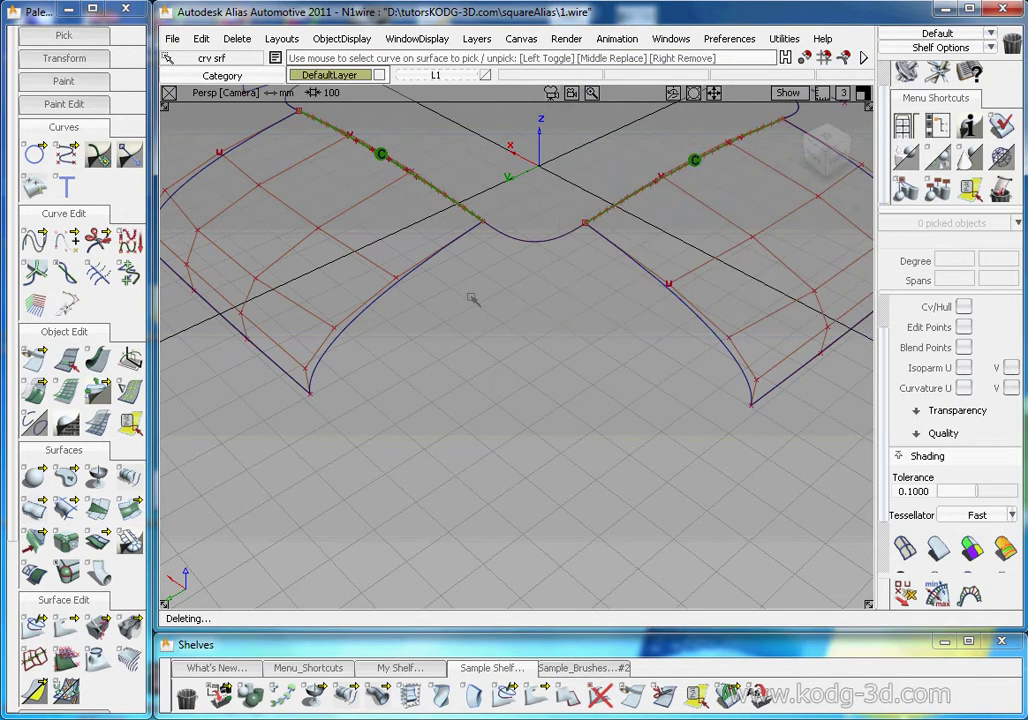
Create a Freeform Blend between the side surfaces' facing edges with G2 curvature and shape 1.0 on both sides, and display its CVs and hulls.
{"action": "left_click", "coordinate": [129, 508]}
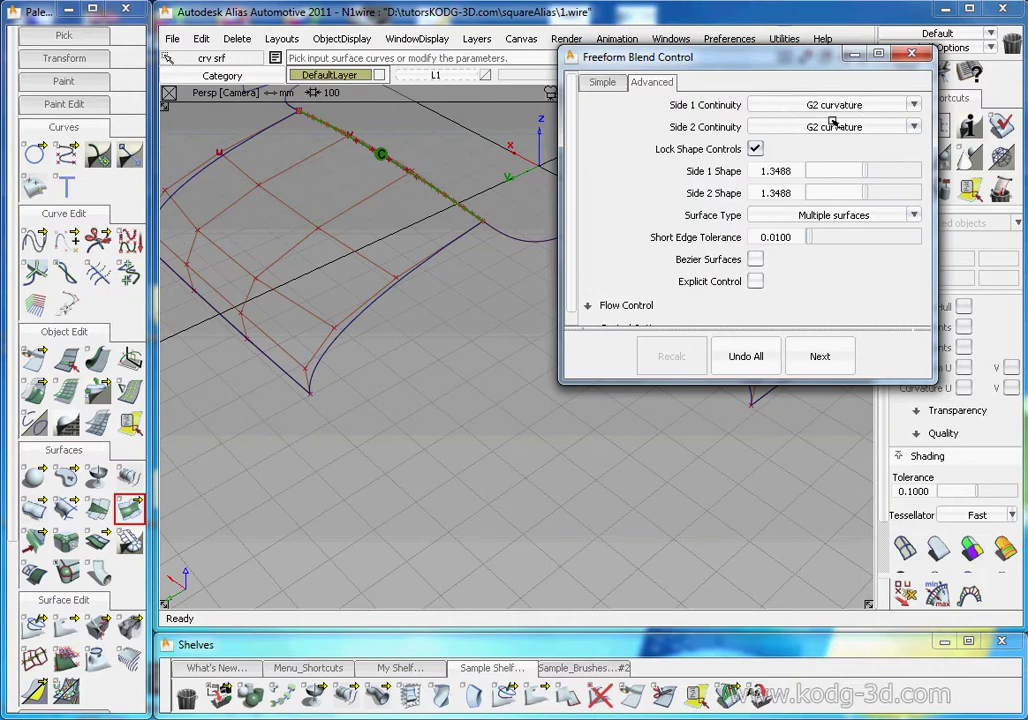
{"action": "left_click", "coordinate": [788, 171]}
{"action": "type", "text": "1"}
{"action": "key", "text": "Return"}
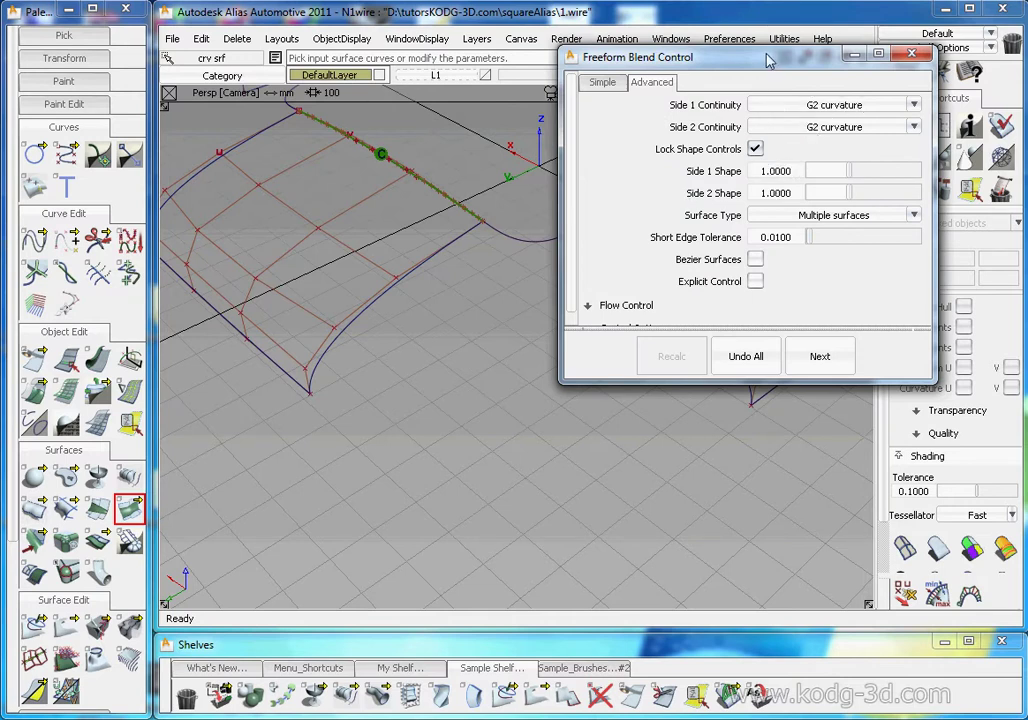
{"action": "left_click_drag", "start_coordinate": [769, 62], "coordinate": [530, 400]}
{"action": "left_click", "coordinate": [470, 240]}
{"action": "left_click", "coordinate": [602, 247]}
{"action": "left_click_drag", "start_coordinate": [536, 394], "coordinate": [291, 325]}
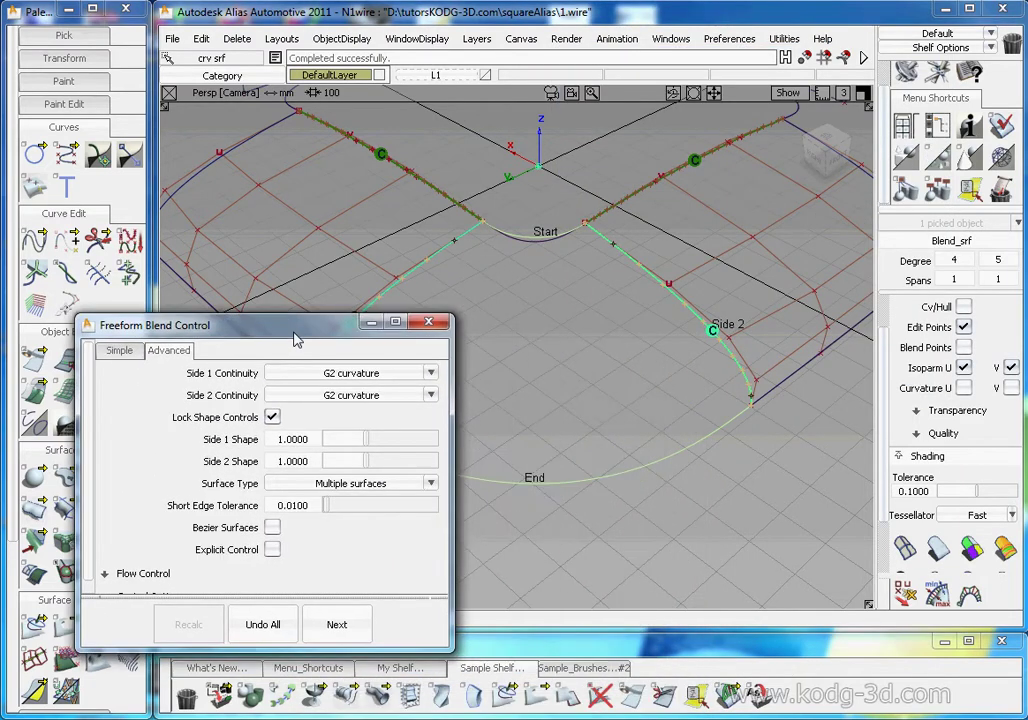
{"action": "left_click", "coordinate": [963, 306]}
{"action": "left_click_drag", "start_coordinate": [308, 338], "coordinate": [608, 566]}
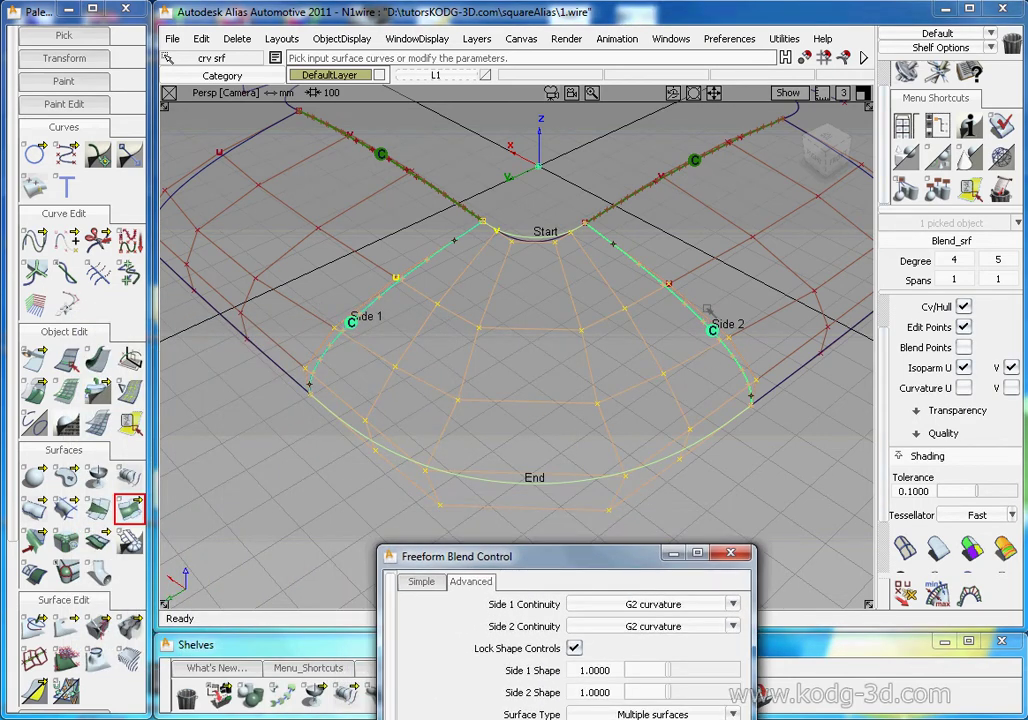
Check the corner blend surface with zebra shading and return it to wireframe display.
{"action": "left_click_drag", "start_coordinate": [578, 284], "coordinate": [580, 320], "text": "alt+shift"}
{"action": "middle_click_drag", "start_coordinate": [579, 310], "coordinate": [559, 223], "text": "alt+shift"}
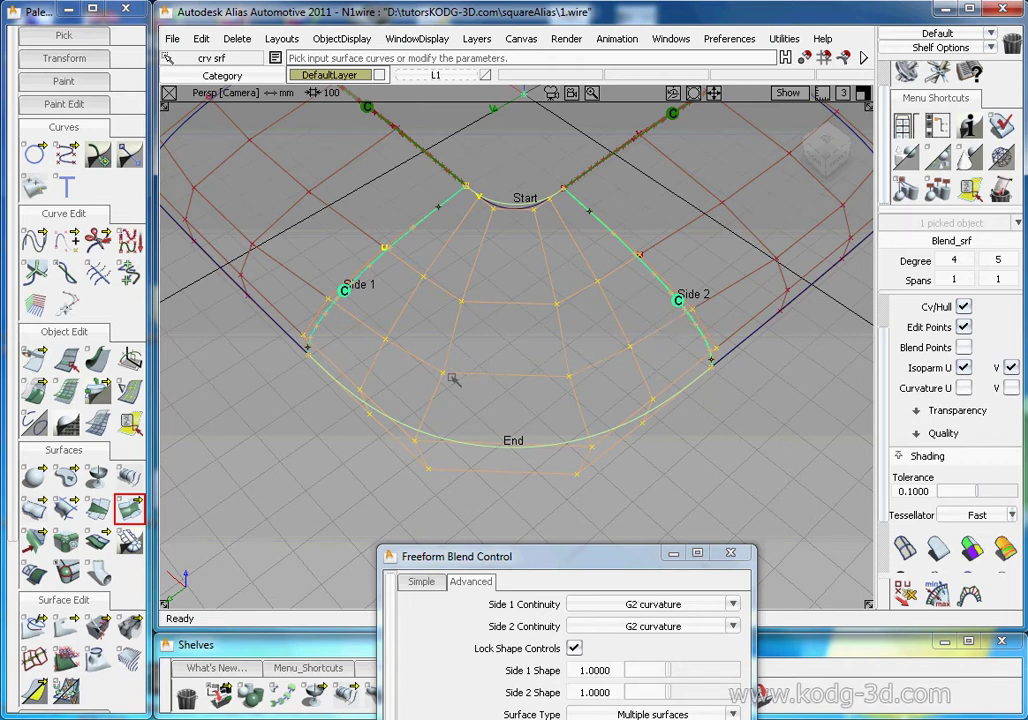
{"action": "scroll", "coordinate": [943, 495], "scroll_direction": "down", "scroll_amount": 3}
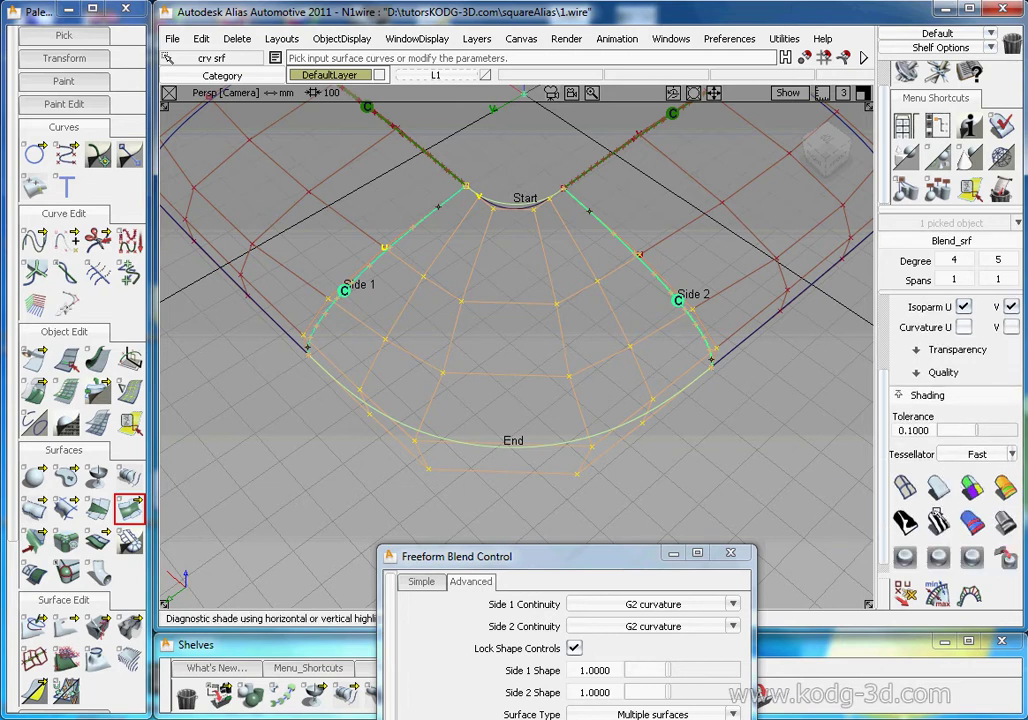
{"action": "left_click", "coordinate": [937, 515]}
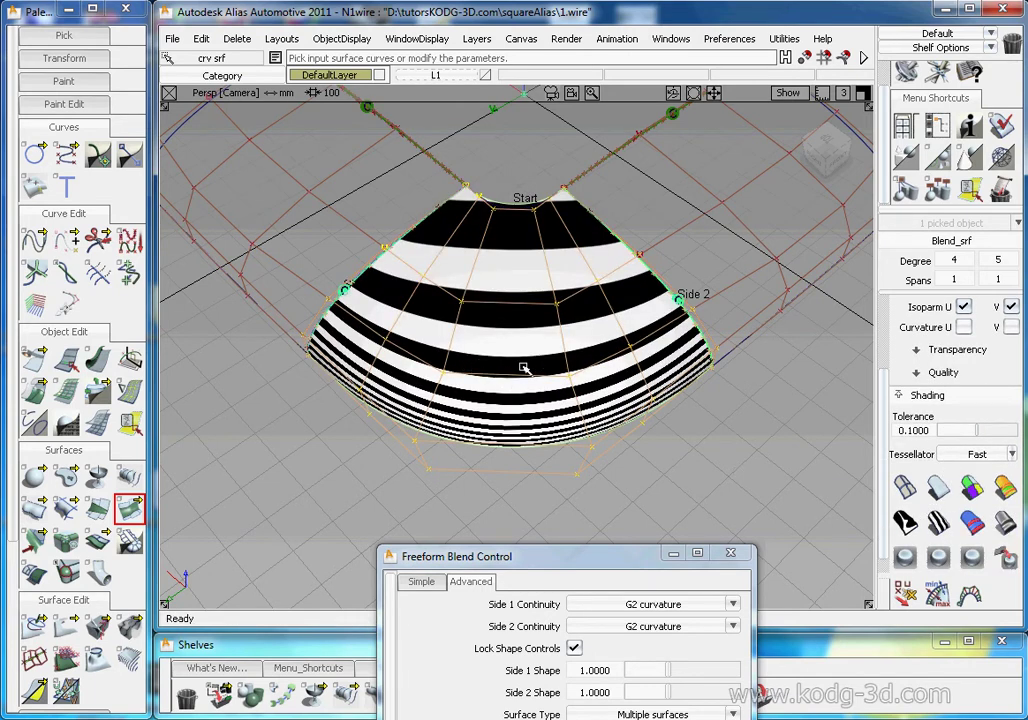
{"action": "left_click", "coordinate": [905, 488]}
Increase the corner blend's locked side shape values to 1.3293, finish the blend and clear the selection.
{"action": "left_click_drag", "start_coordinate": [630, 556], "coordinate": [820, 297]}
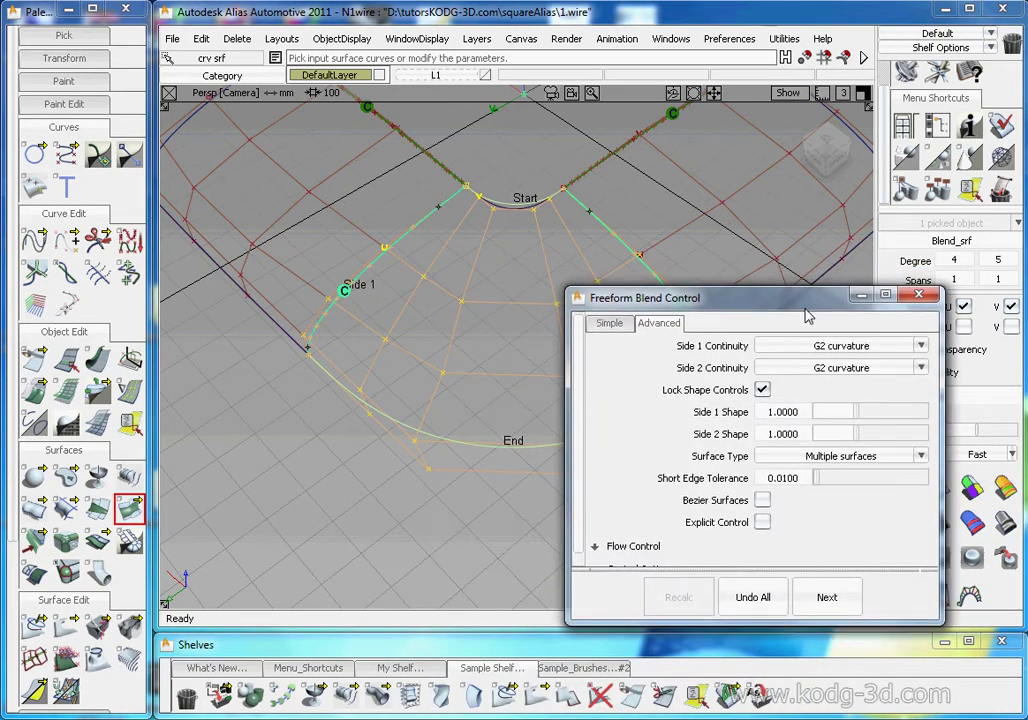
{"action": "left_click_drag", "start_coordinate": [848, 410], "coordinate": [874, 410]}
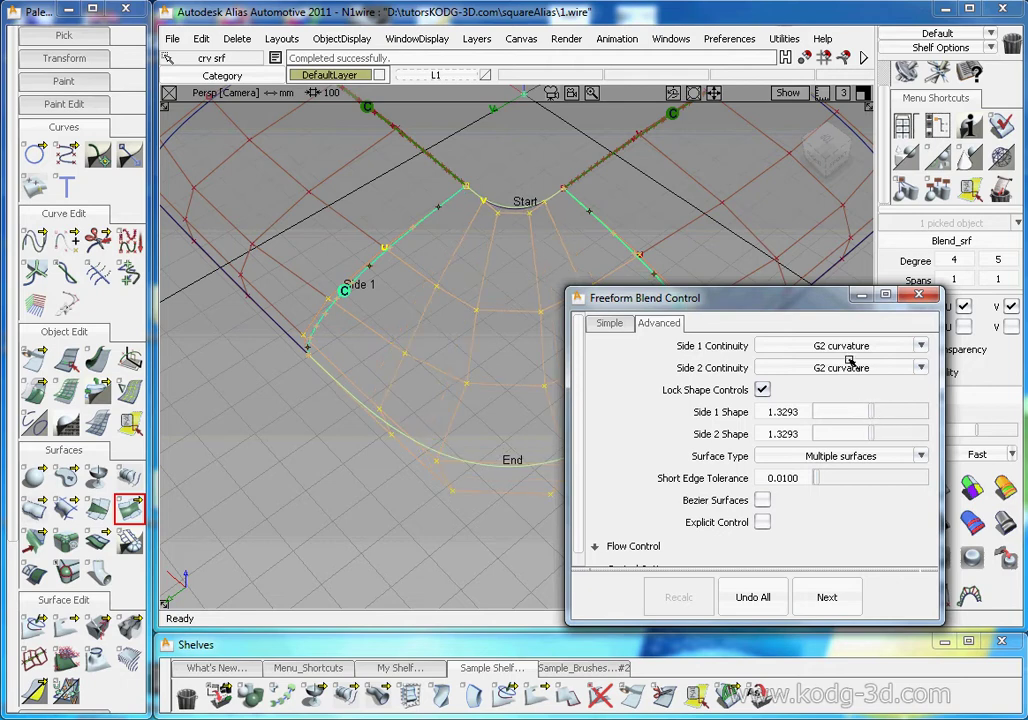
{"action": "left_click_drag", "start_coordinate": [832, 305], "coordinate": [630, 442]}
{"action": "left_click", "coordinate": [718, 433]}
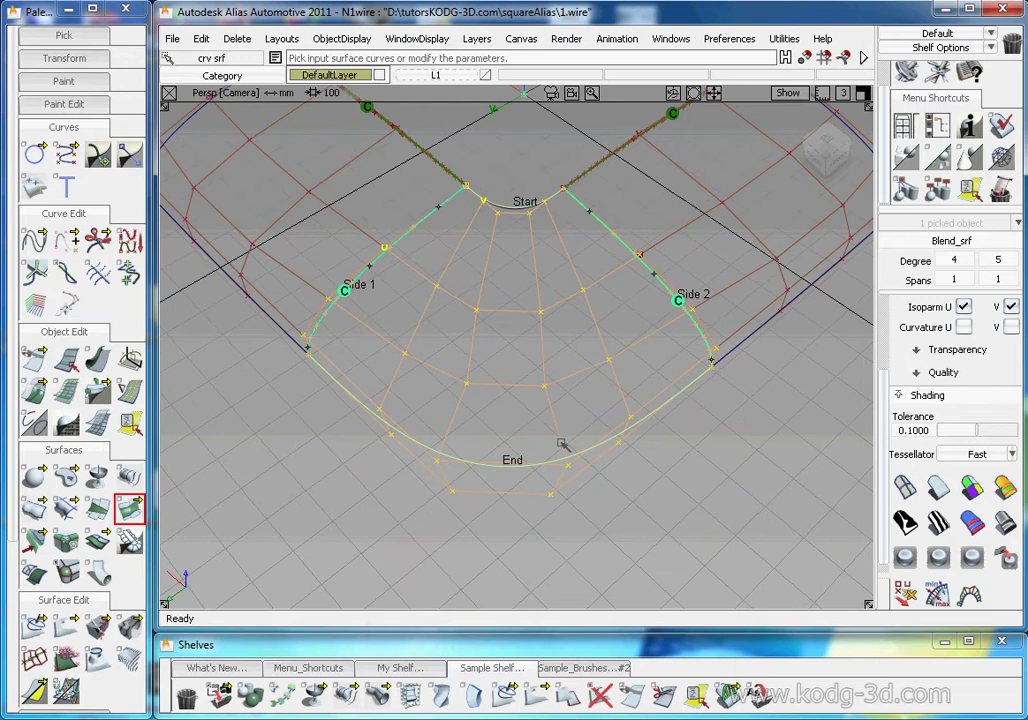
{"action": "left_click_drag", "start_coordinate": [562, 443], "coordinate": [562, 337], "text": "ctrl+shift"}
Check the zebra reflections flowing across the corner blend, top and side surfaces, and return to wireframe display.
{"action": "left_click_drag", "start_coordinate": [567, 440], "coordinate": [562, 376], "text": "alt+shift"}
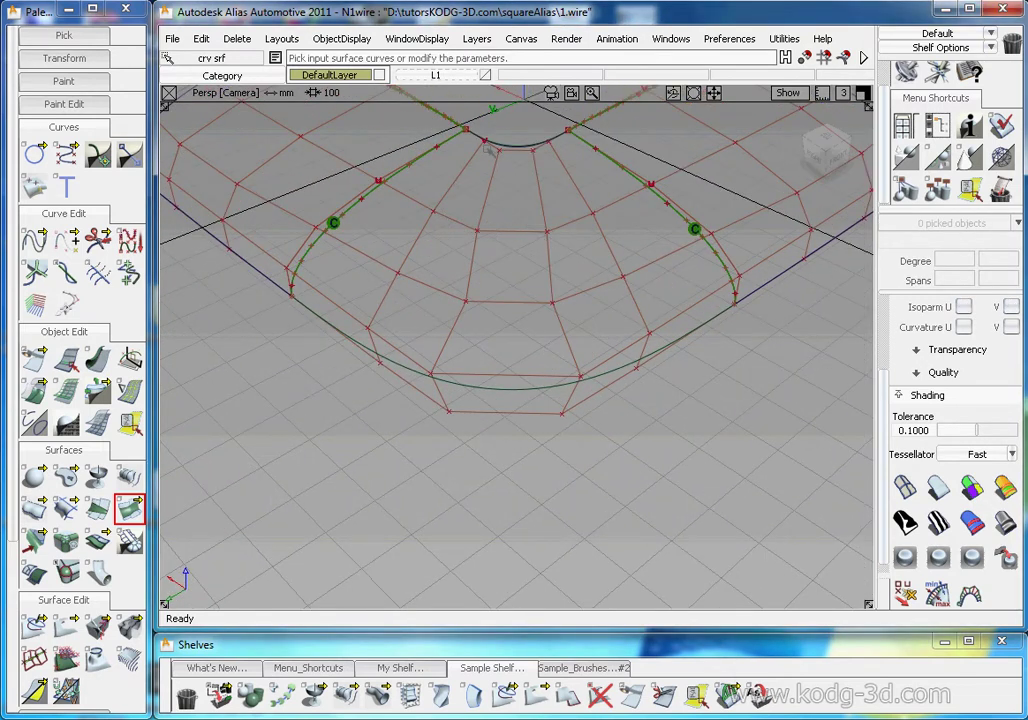
{"action": "mouse_move", "coordinate": [563, 339]}
{"action": "left_mouse_down", "text": "alt+shift"}
{"action": "mouse_move", "coordinate": [532, 303]}
{"action": "mouse_move", "coordinate": [563, 348]}
{"action": "left_mouse_up", "text": "alt+shift"}
{"action": "left_click", "coordinate": [938, 522]}
{"action": "left_click_drag", "start_coordinate": [700, 420], "coordinate": [638, 413], "text": "alt+shift"}
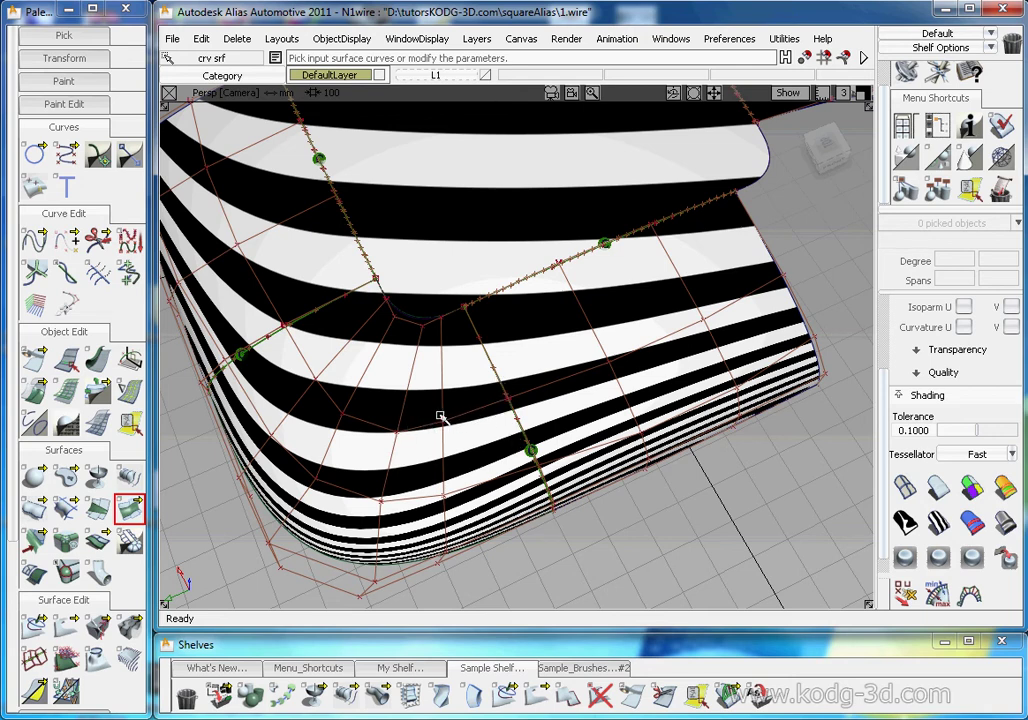
{"action": "left_click_drag", "start_coordinate": [328, 374], "coordinate": [592, 392], "text": "alt+shift"}
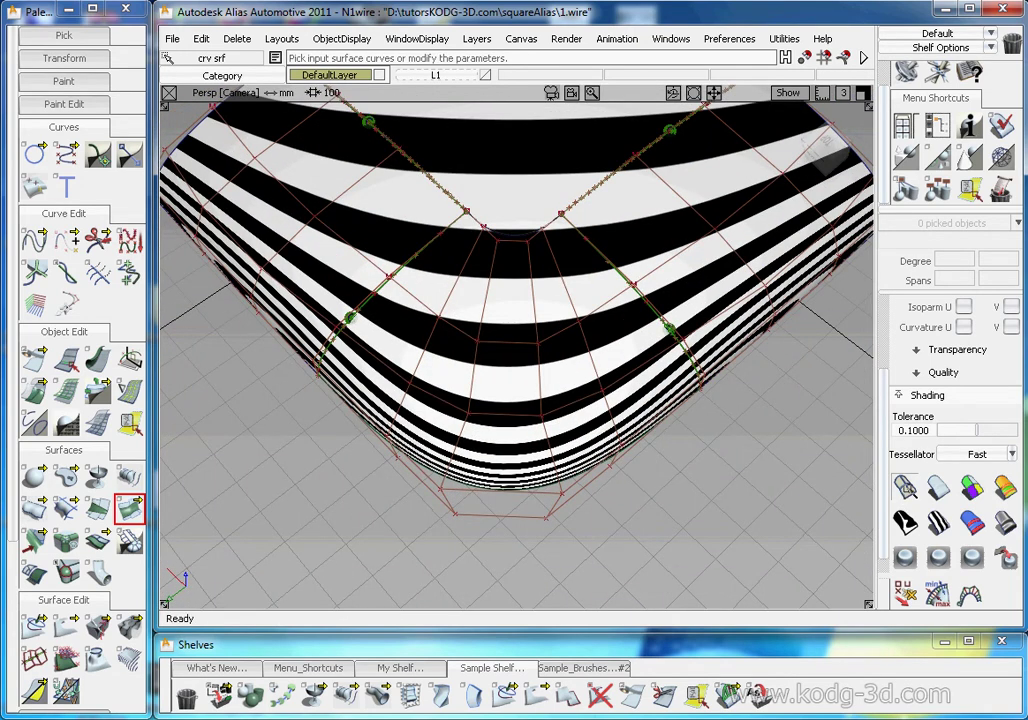
{"action": "left_click", "coordinate": [905, 488]}
Inspect the corner blend's inner edge against the top surface's trim edge, and untrim the top surface.
{"action": "mouse_move", "coordinate": [470, 399]}
{"action": "left_mouse_down", "text": "alt+shift"}
{"action": "mouse_move", "coordinate": [570, 274]}
{"action": "mouse_move", "coordinate": [529, 184]}
{"action": "left_mouse_up", "text": "alt+shift"}
{"action": "right_click_drag", "start_coordinate": [500, 184], "coordinate": [548, 216], "text": "alt+shift"}
{"action": "middle_click_drag", "start_coordinate": [548, 216], "coordinate": [542, 252], "text": "alt+shift"}
{"action": "right_click_drag", "start_coordinate": [542, 252], "coordinate": [580, 250], "text": "alt+shift"}
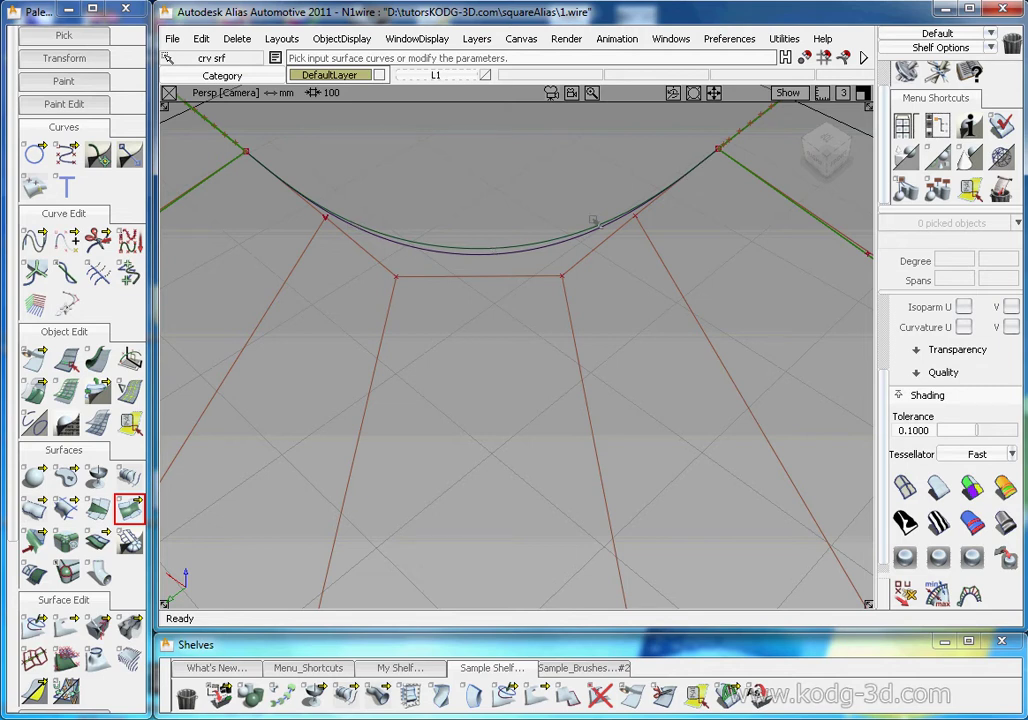
{"action": "left_click_drag", "start_coordinate": [575, 246], "coordinate": [576, 333], "text": "alt+shift"}
{"action": "mouse_move", "coordinate": [489, 316]}
{"action": "right_mouse_down", "text": "alt+shift"}
{"action": "mouse_move", "coordinate": [555, 328]}
{"action": "mouse_move", "coordinate": [525, 351]}
{"action": "mouse_move", "coordinate": [550, 386]}
{"action": "mouse_move", "coordinate": [539, 390]}
{"action": "right_mouse_up", "text": "alt+shift"}
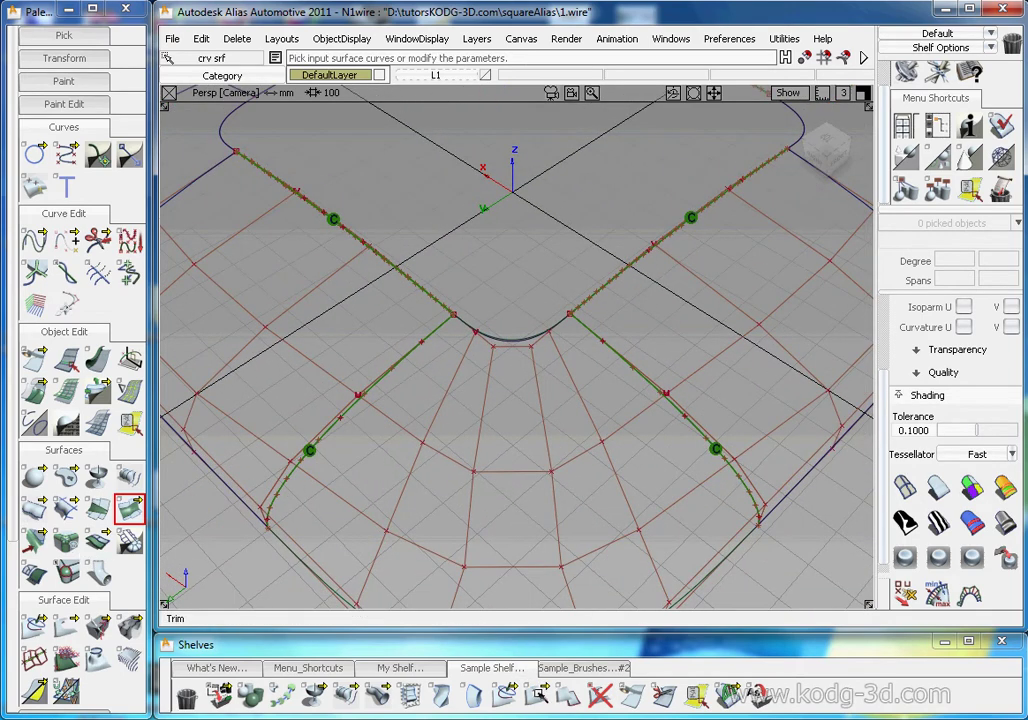
{"action": "left_click", "coordinate": [600, 693]}
{"action": "left_click", "coordinate": [514, 338]}
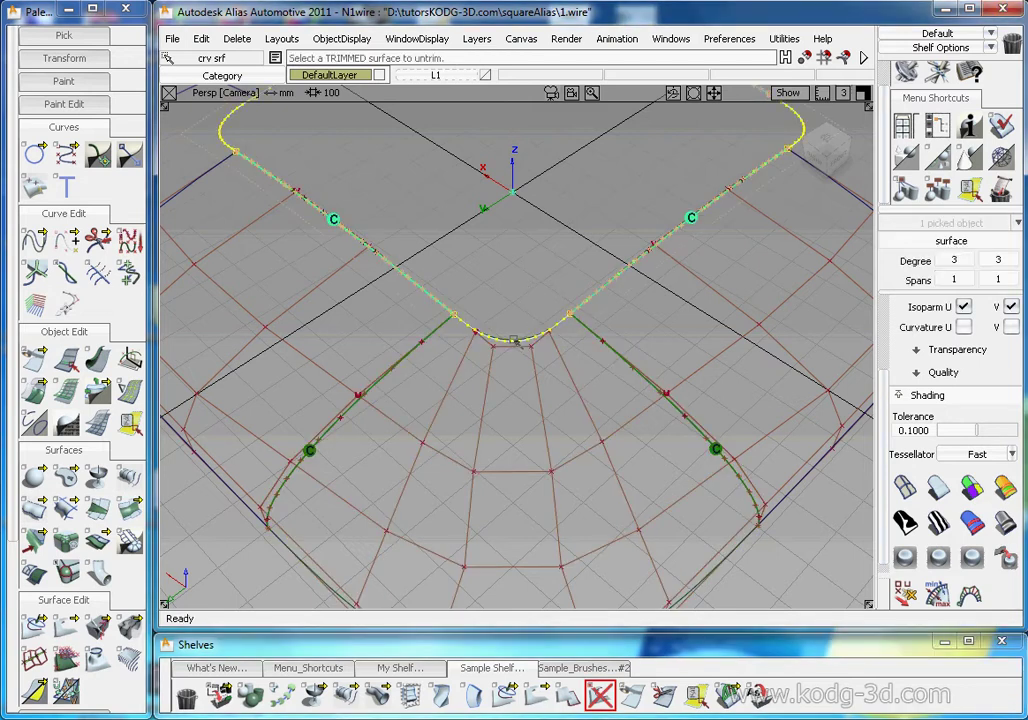
Delete the old trim curve-on-surface from the untrimmed top surface.
{"action": "left_click_drag", "start_coordinate": [568, 348], "coordinate": [452, 328], "text": "ctrl+shift"}
{"action": "left_click", "coordinate": [426, 288]}
{"action": "key", "text": "Delete"}
{"action": "key", "text": "Return"}
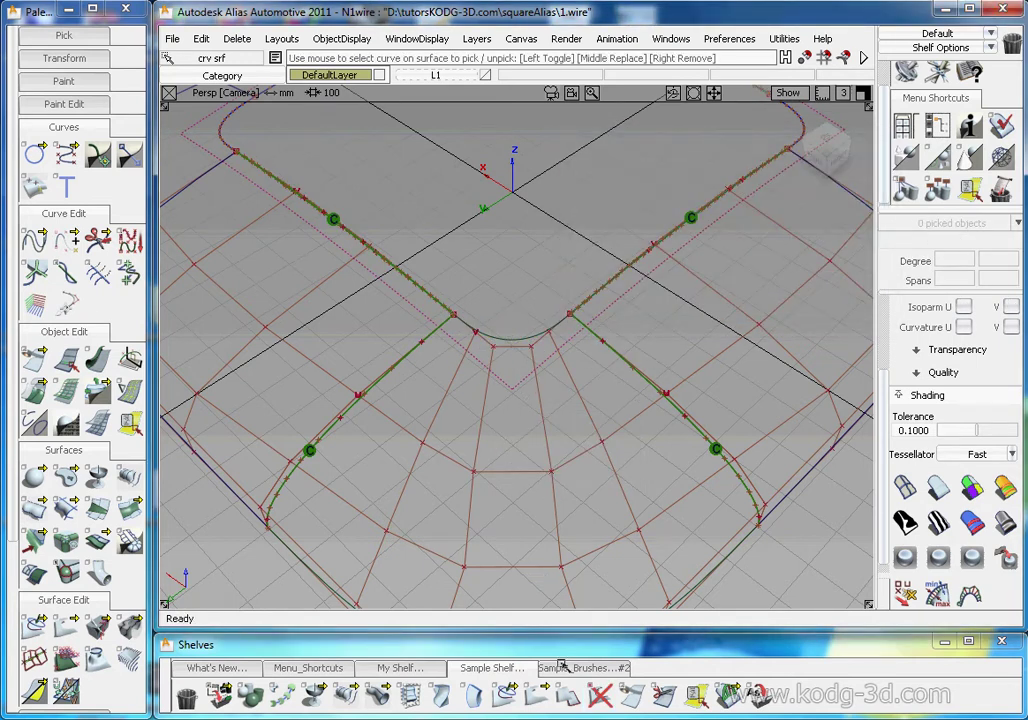
Project the corner blend's inner edge onto the top surface as a curve-on-surface, using the Normal vector option.
{"action": "left_click", "coordinate": [505, 693]}
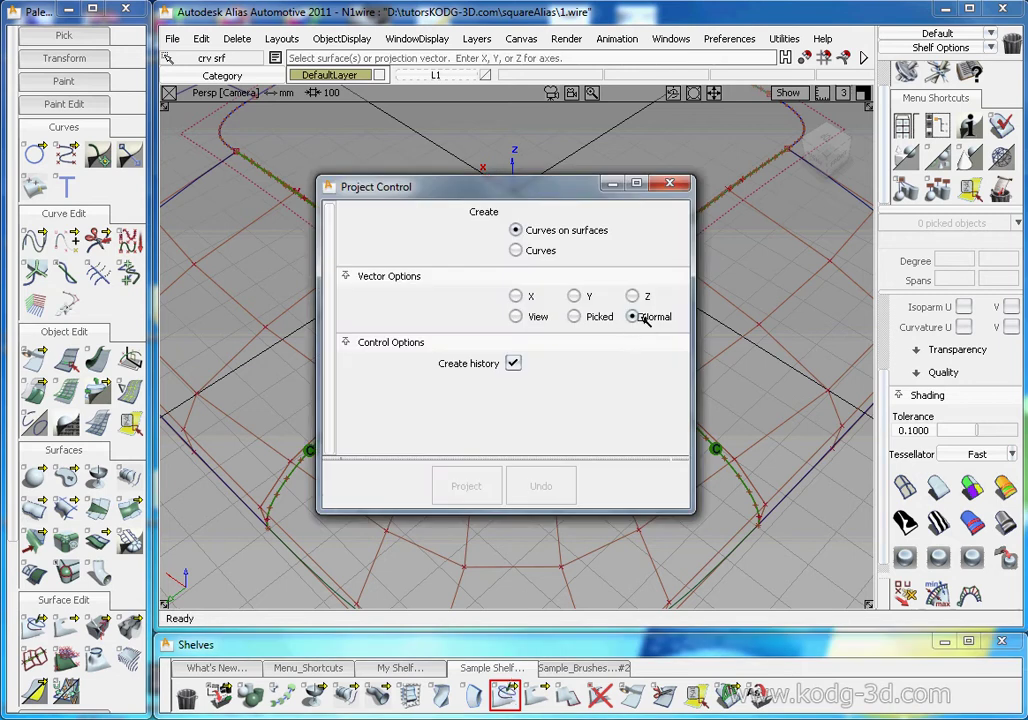
{"action": "left_click", "coordinate": [669, 185]}
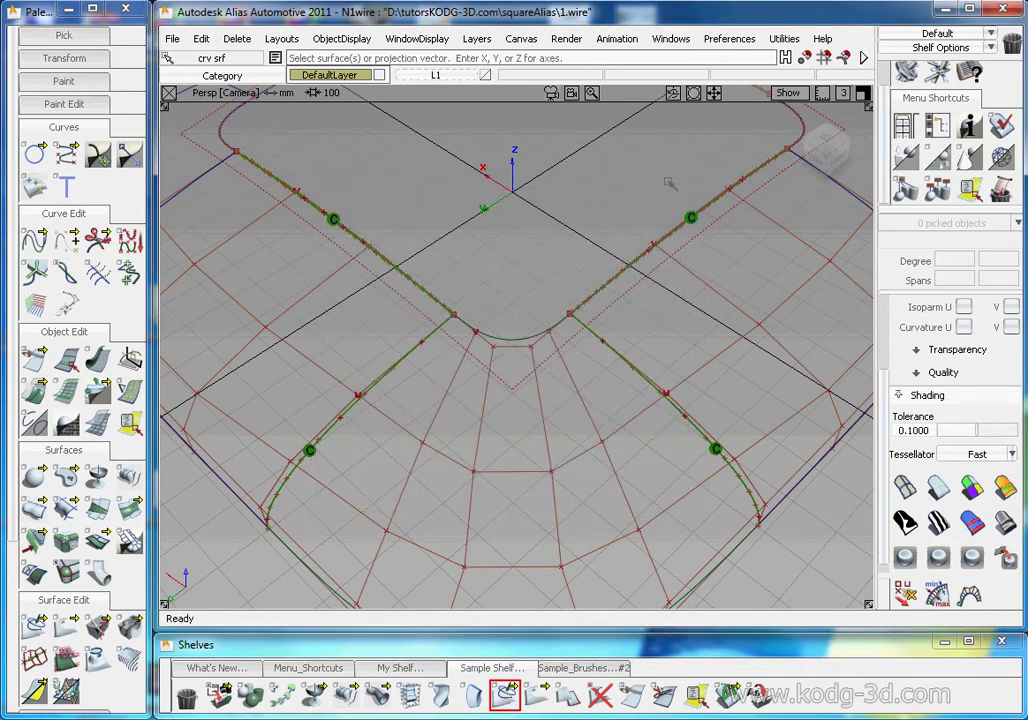
{"action": "left_click", "coordinate": [510, 381]}
{"action": "key", "text": "space"}
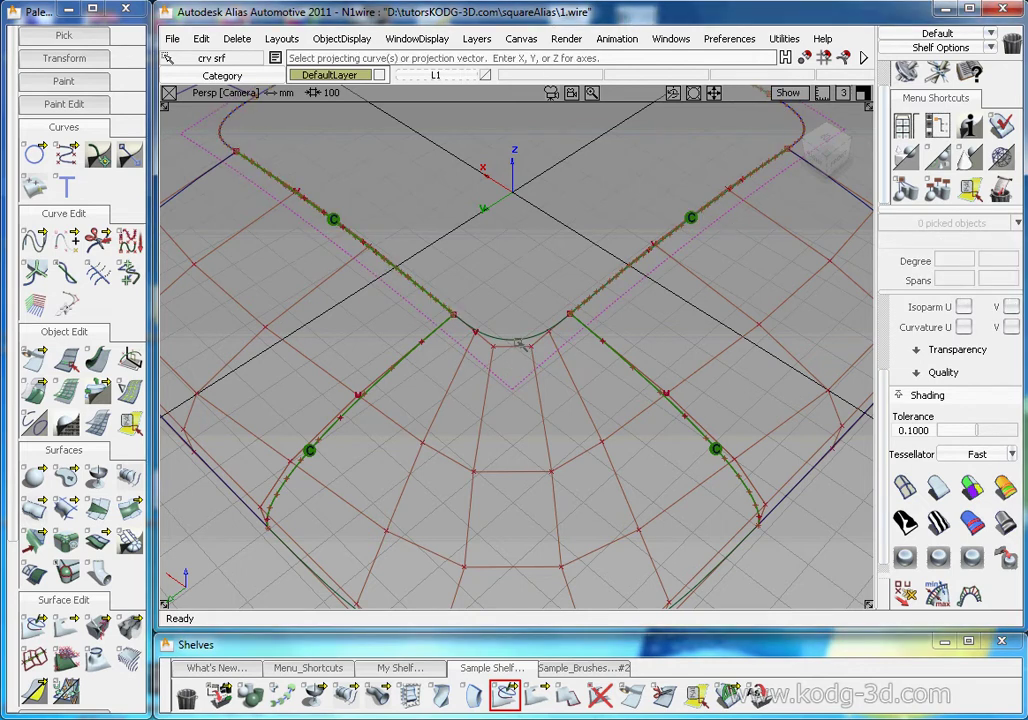
{"action": "left_click", "coordinate": [524, 342]}
{"action": "key", "text": "space"}
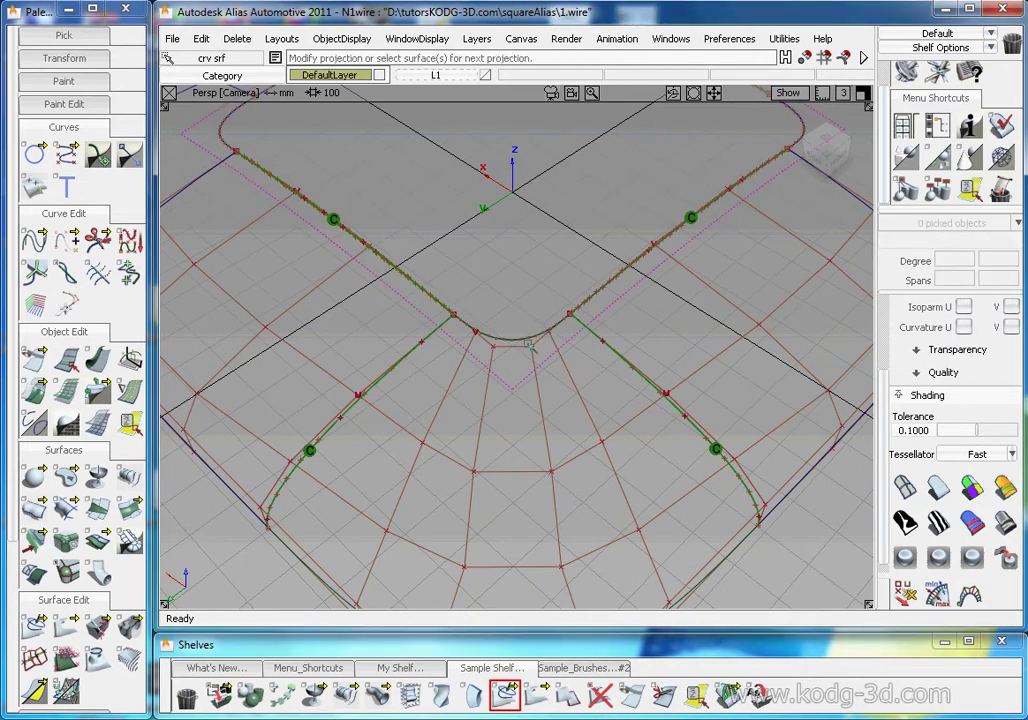
Trim the top surface along the projected curve, keeping the region inside the corner.
{"action": "left_click", "coordinate": [534, 691]}
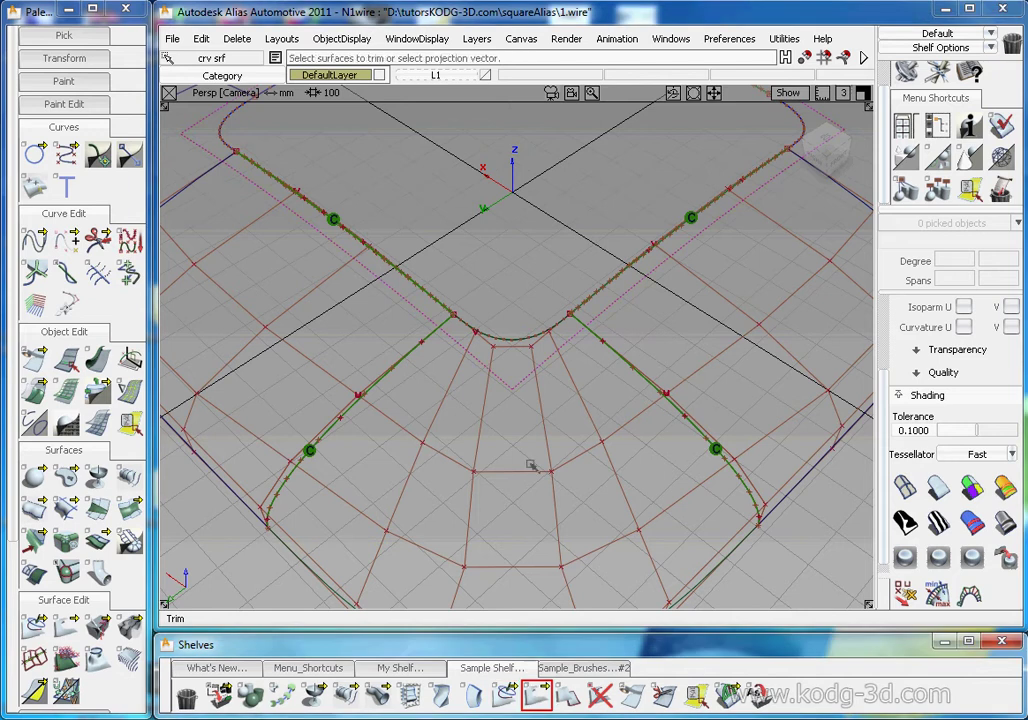
{"action": "left_click", "coordinate": [516, 385]}
{"action": "left_click", "coordinate": [506, 271]}
{"action": "key", "text": "space"}
{"action": "key", "text": "Return"}
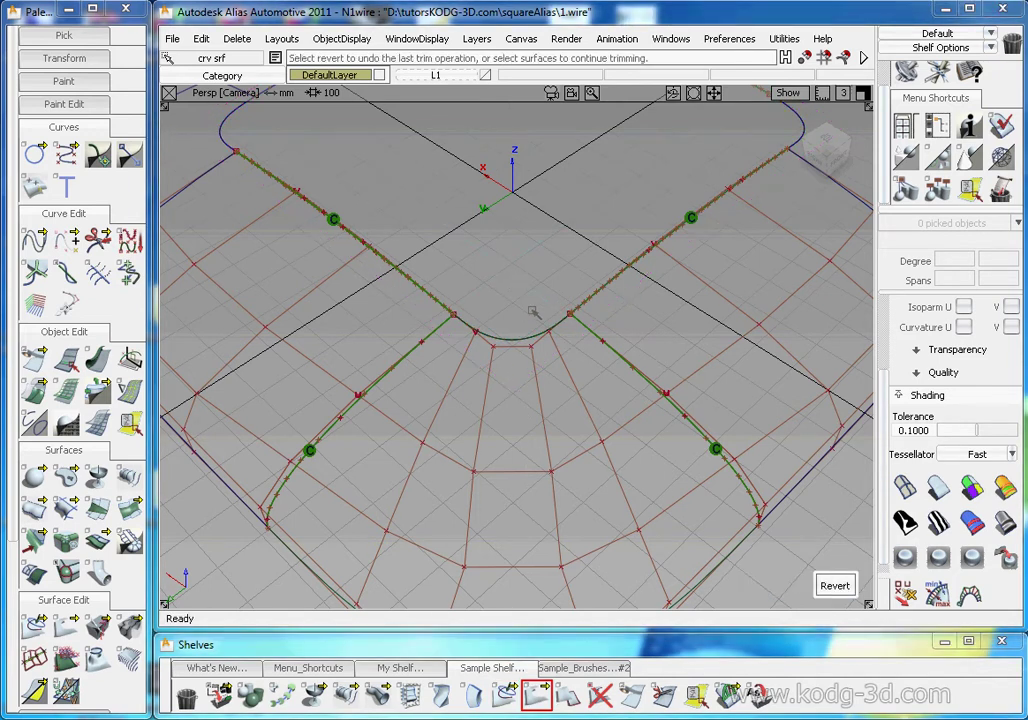
Check surface continuity along the corner blend's inner edge with the top surface and examine the gap and angle deviations from several angles.
{"action": "left_click", "coordinate": [728, 693]}
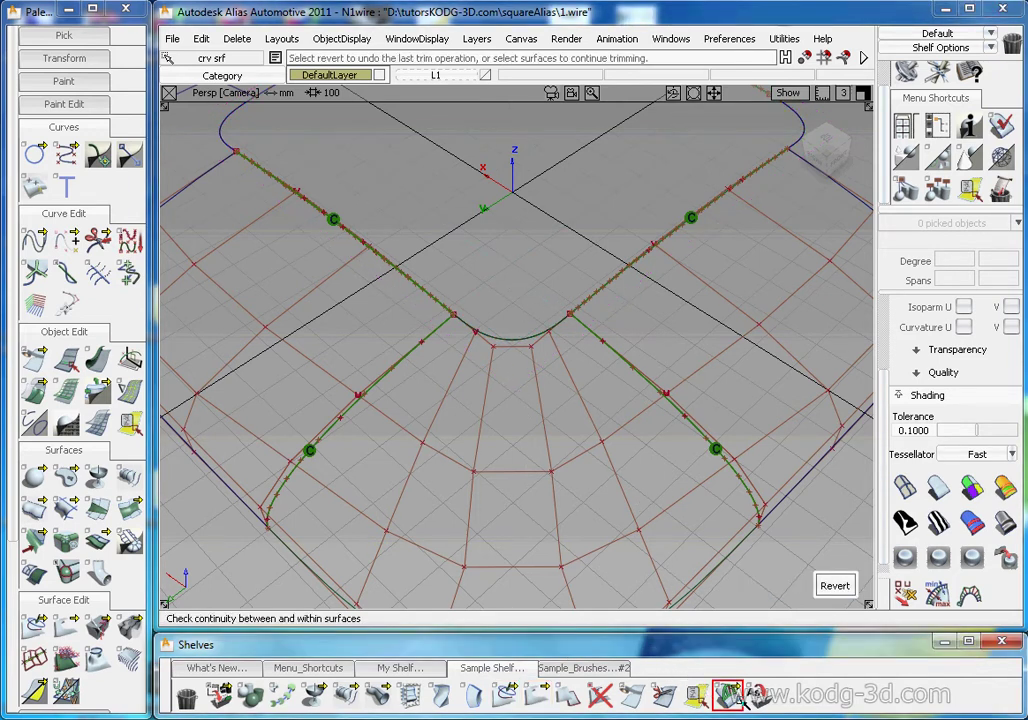
{"action": "left_click", "coordinate": [515, 339]}
{"action": "left_click_drag", "start_coordinate": [525, 398], "coordinate": [480, 343], "text": "alt+shift"}
{"action": "right_click_drag", "start_coordinate": [480, 343], "coordinate": [540, 344], "text": "alt+shift"}
{"action": "left_click_drag", "start_coordinate": [508, 340], "coordinate": [490, 381], "text": "alt+shift"}
{"action": "right_click_drag", "start_coordinate": [490, 381], "coordinate": [498, 417], "text": "alt+shift"}
{"action": "left_click_drag", "start_coordinate": [498, 417], "coordinate": [568, 410], "text": "alt+shift"}
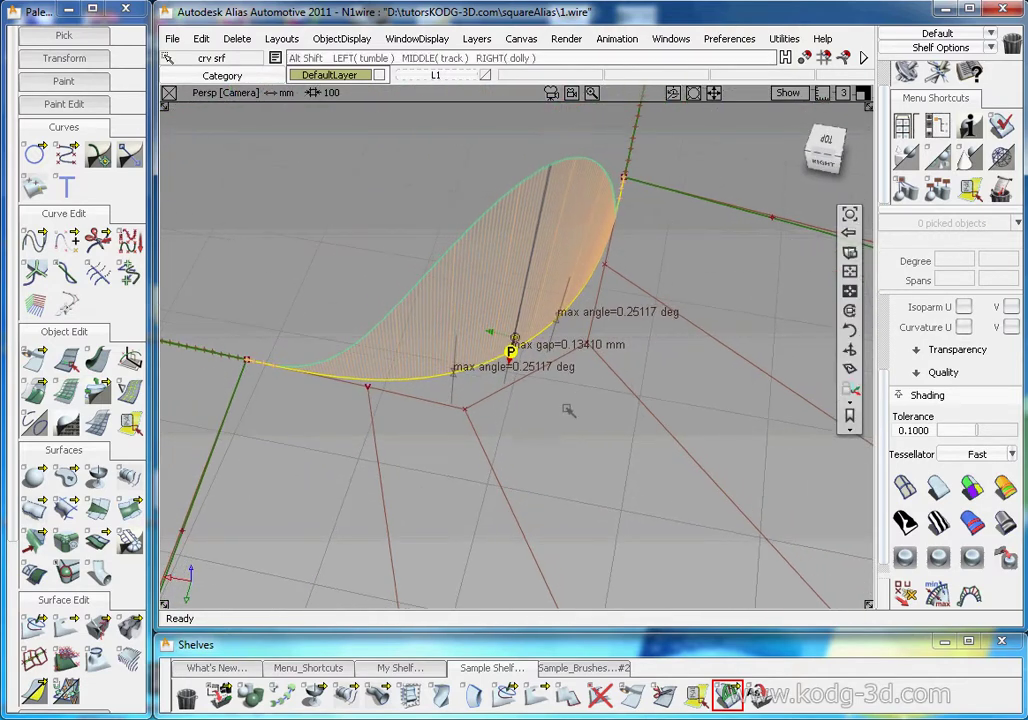
{"action": "left_click_drag", "start_coordinate": [544, 345], "coordinate": [641, 390], "text": "alt+shift"}
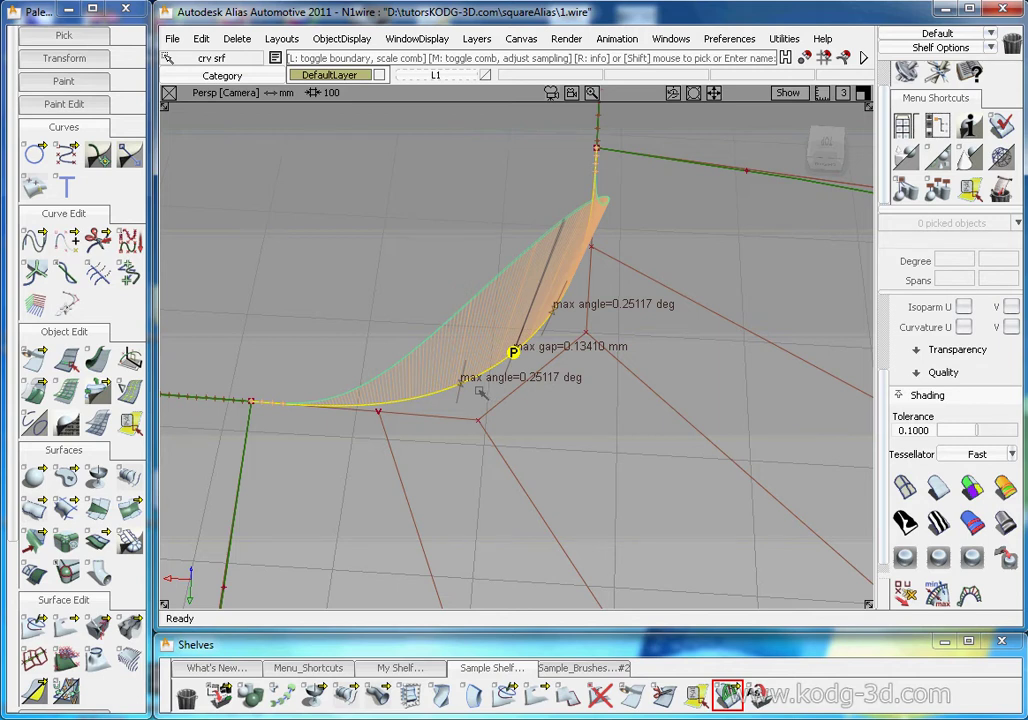
{"action": "left_click_drag", "start_coordinate": [598, 361], "coordinate": [302, 311], "text": "alt+shift"}
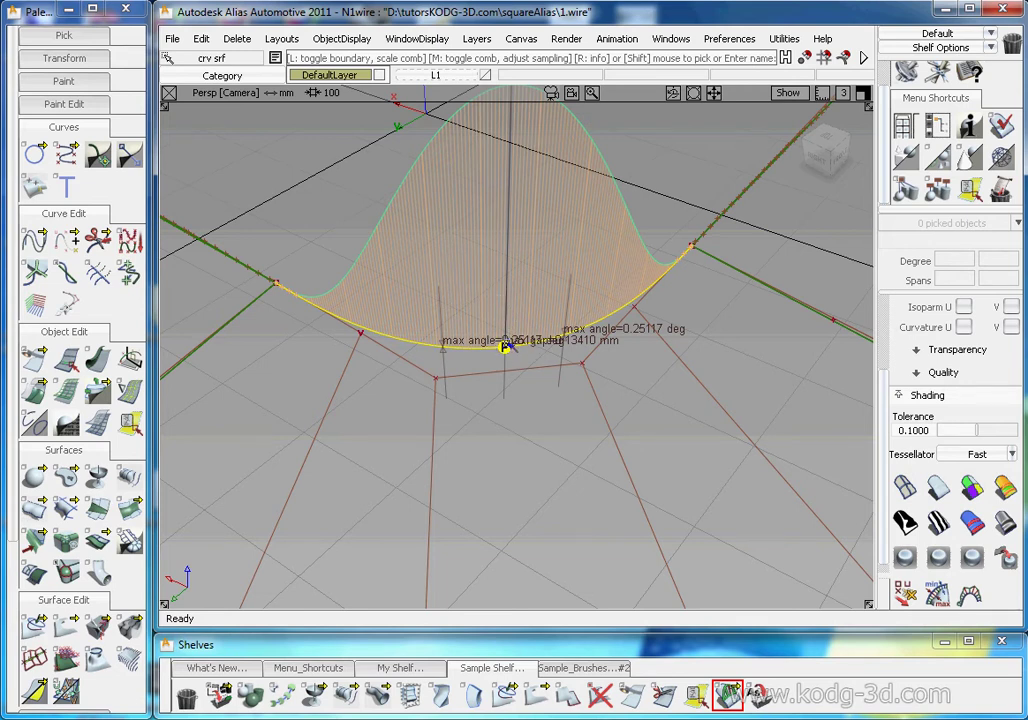
{"action": "right_click_drag", "start_coordinate": [672, 358], "coordinate": [622, 366], "text": "alt+shift"}
{"action": "left_click_drag", "start_coordinate": [622, 366], "coordinate": [604, 325], "text": "alt+shift"}
{"action": "right_click_drag", "start_coordinate": [606, 325], "coordinate": [627, 324], "text": "alt+shift"}
{"action": "left_click_drag", "start_coordinate": [628, 325], "coordinate": [640, 378], "text": "alt+shift"}
{"action": "right_click_drag", "start_coordinate": [640, 378], "coordinate": [649, 372], "text": "alt+shift"}
{"action": "left_click_drag", "start_coordinate": [648, 372], "coordinate": [532, 405], "text": "alt+shift"}
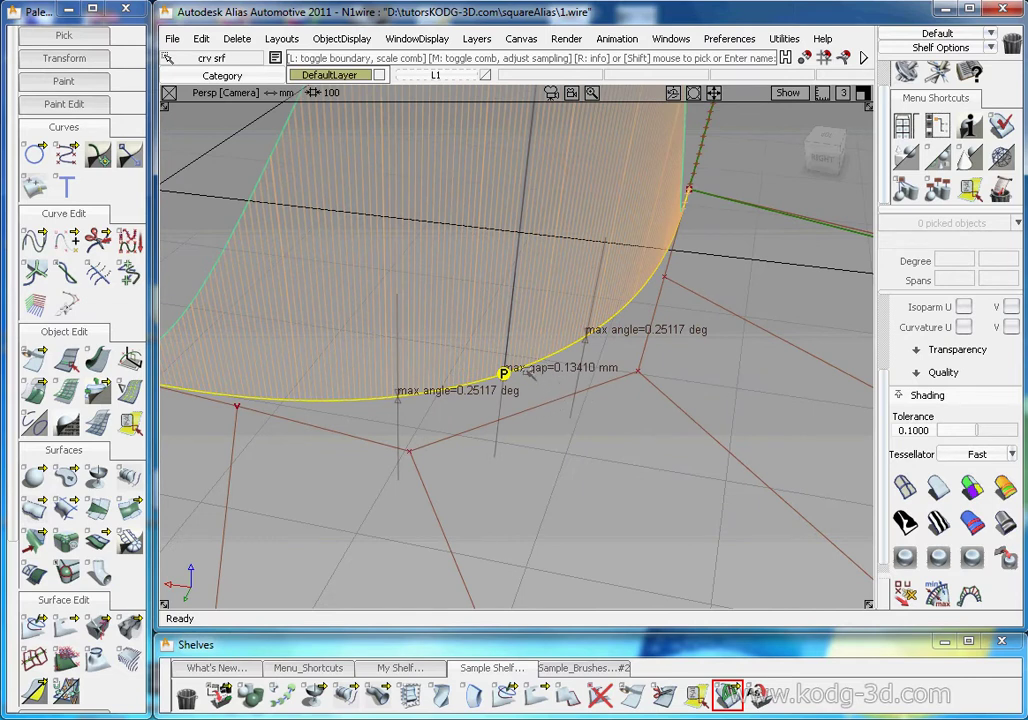
{"action": "left_click_drag", "start_coordinate": [504, 372], "coordinate": [535, 348], "text": "alt+shift"}
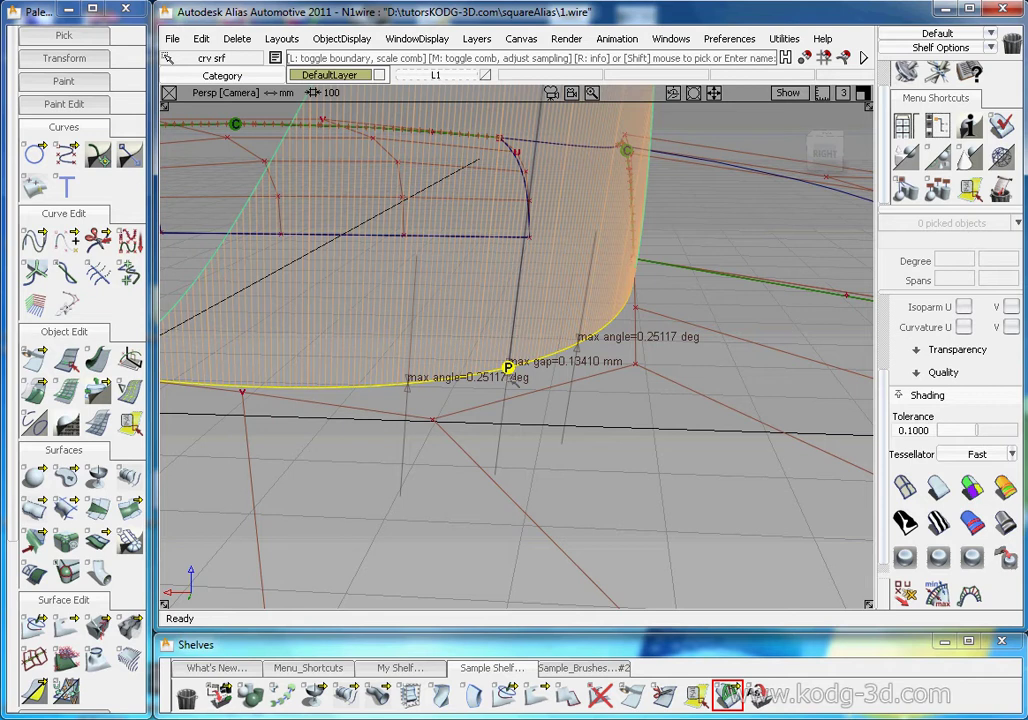
{"action": "left_click_drag", "start_coordinate": [573, 389], "coordinate": [548, 391], "text": "alt+shift"}
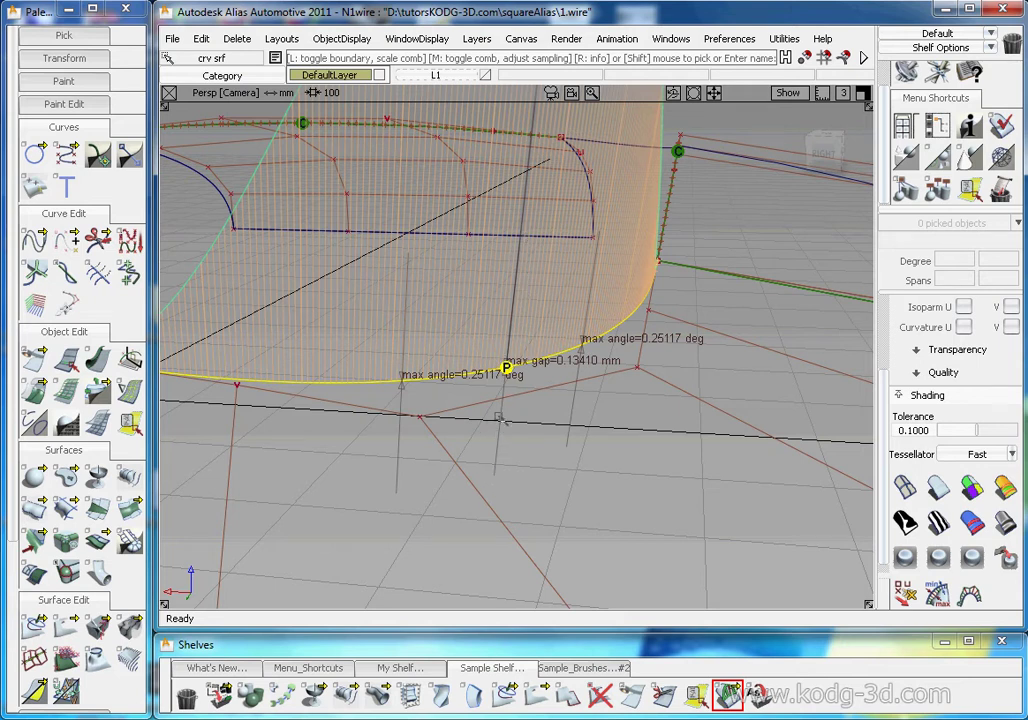
{"action": "left_click_drag", "start_coordinate": [567, 372], "coordinate": [522, 378], "text": "alt+shift"}
{"action": "left_click_drag", "start_coordinate": [525, 377], "coordinate": [484, 348], "text": "alt+shift"}
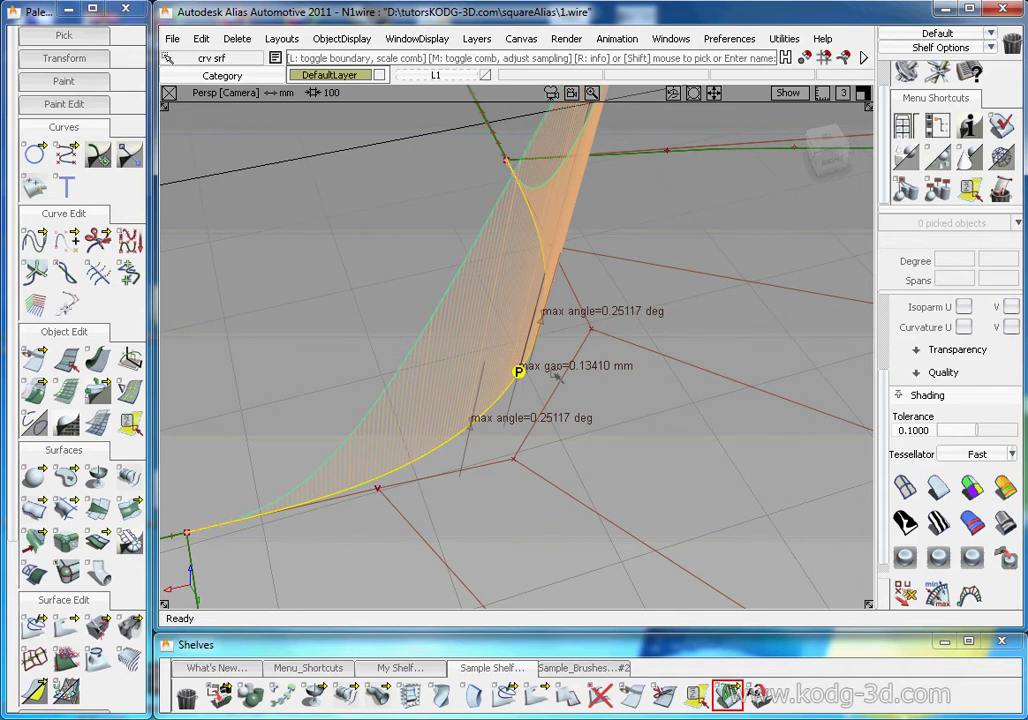
{"action": "left_click_drag", "start_coordinate": [555, 376], "coordinate": [525, 362], "text": "alt+shift"}
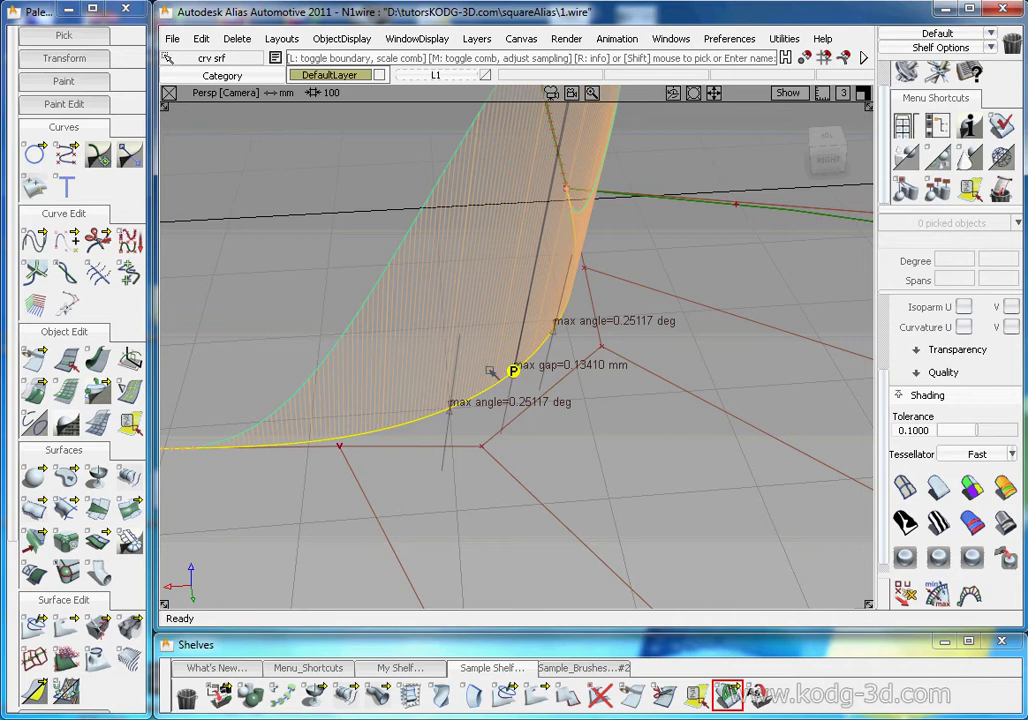
{"action": "left_click_drag", "start_coordinate": [552, 400], "coordinate": [505, 368], "text": "alt+shift"}
Move the middle CVs of the corner blend's inner edge along the surface normal in NUV mode to reduce the gap, accepting removal of construction history.
{"action": "left_click", "coordinate": [905, 594]}
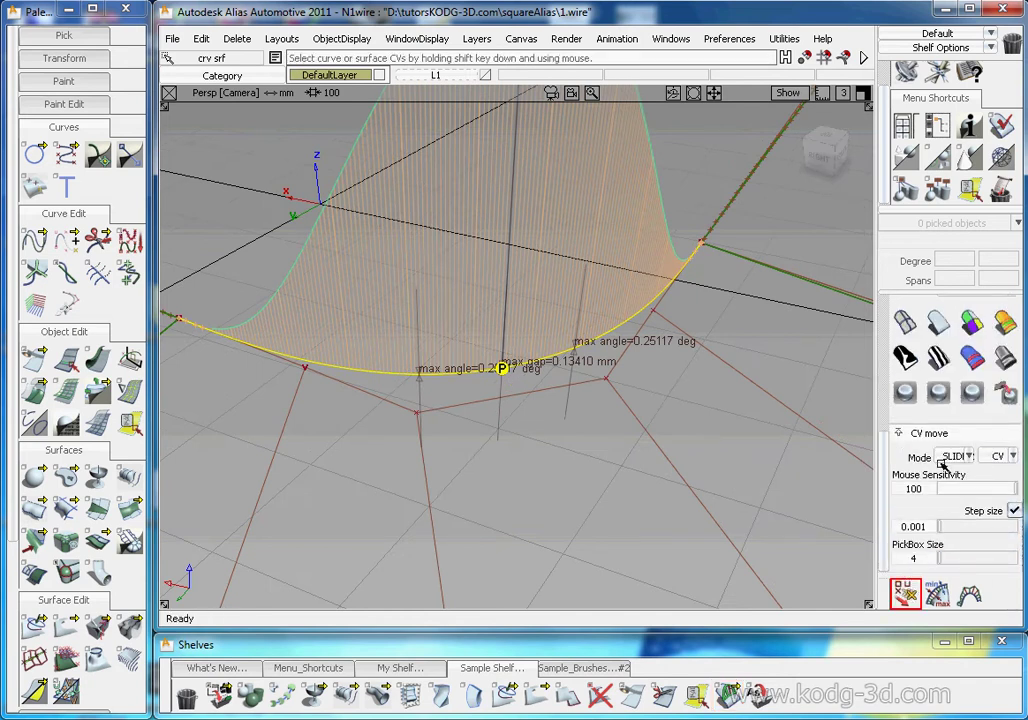
{"action": "left_click", "coordinate": [955, 456]}
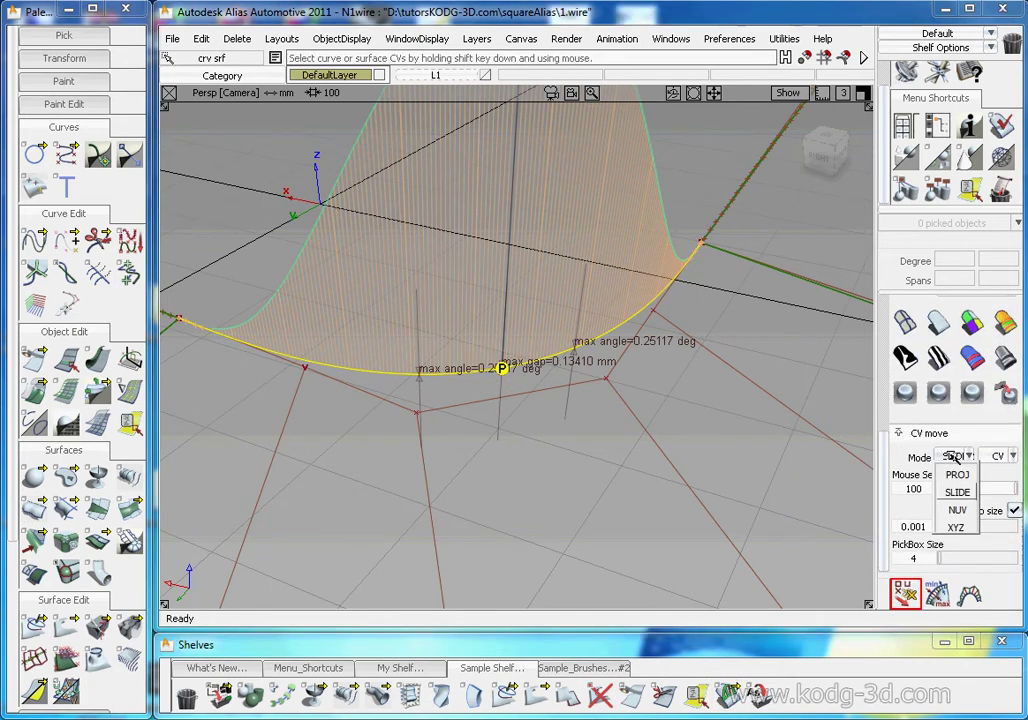
{"action": "left_click", "coordinate": [955, 507]}
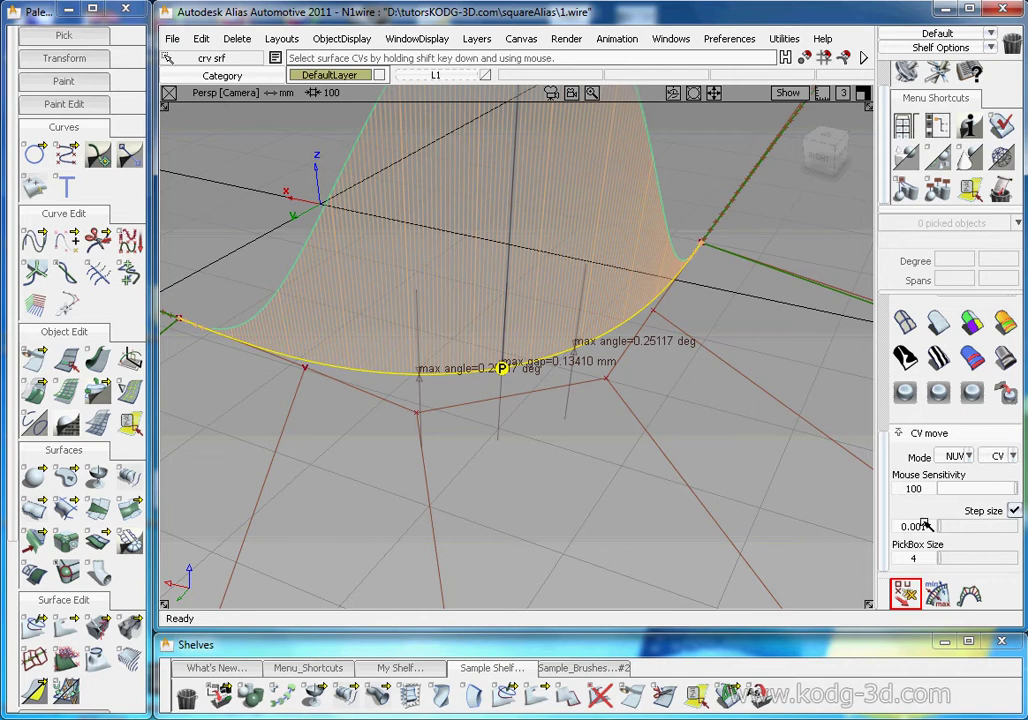
{"action": "left_click", "coordinate": [418, 414]}
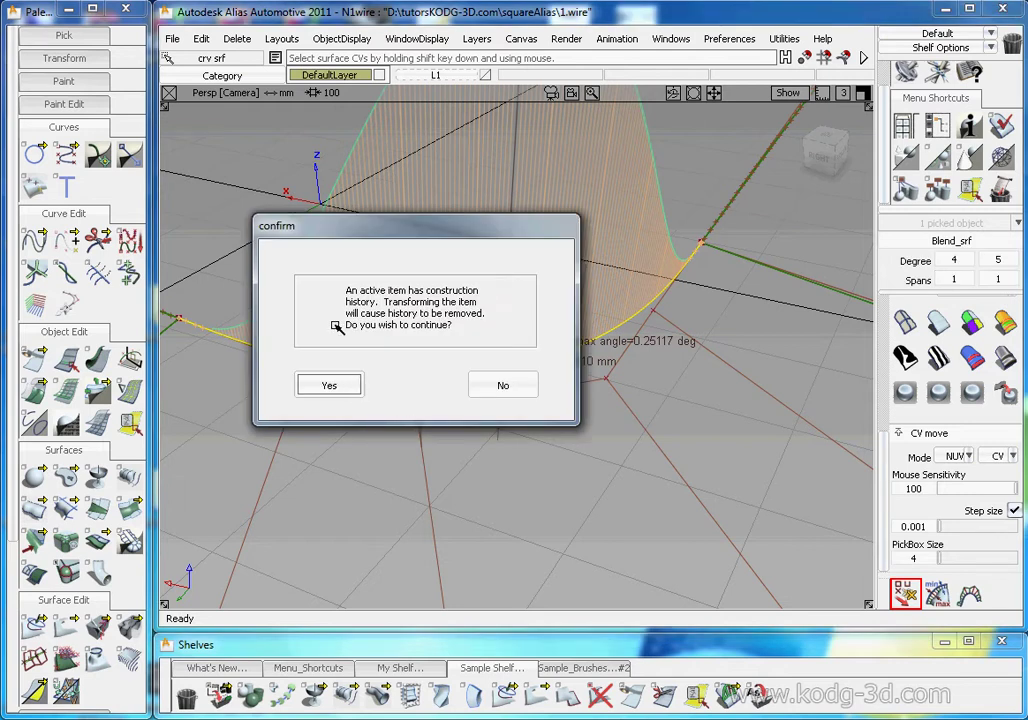
{"action": "left_click_drag", "start_coordinate": [477, 224], "coordinate": [722, 186]}
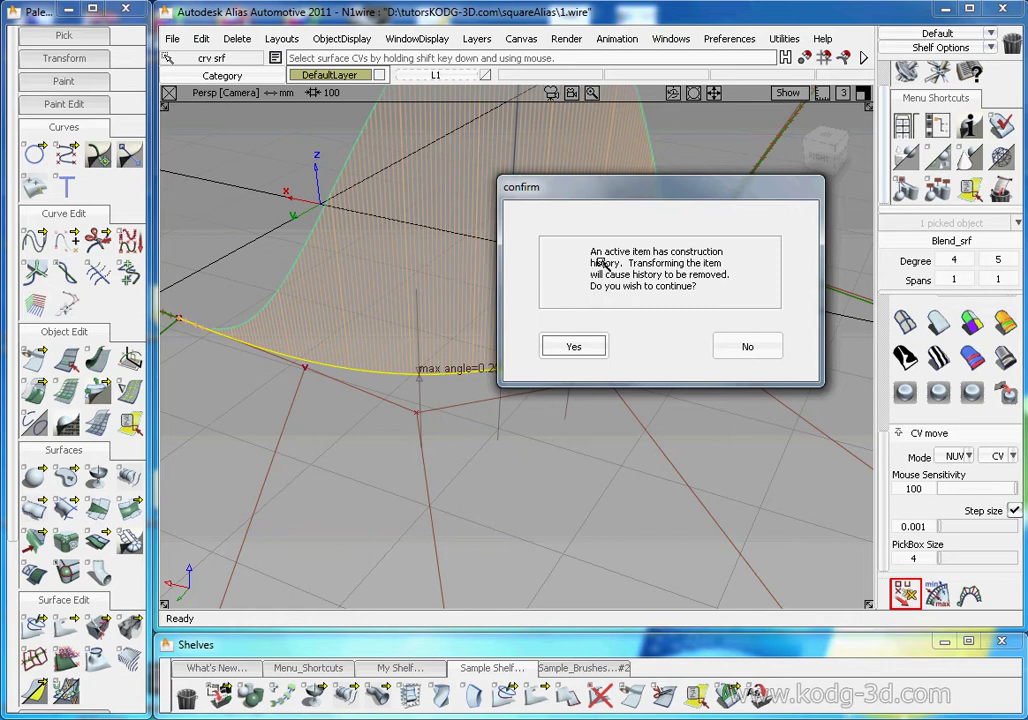
{"action": "left_click", "coordinate": [574, 346]}
{"action": "left_click_drag", "start_coordinate": [527, 463], "coordinate": [527, 461]}
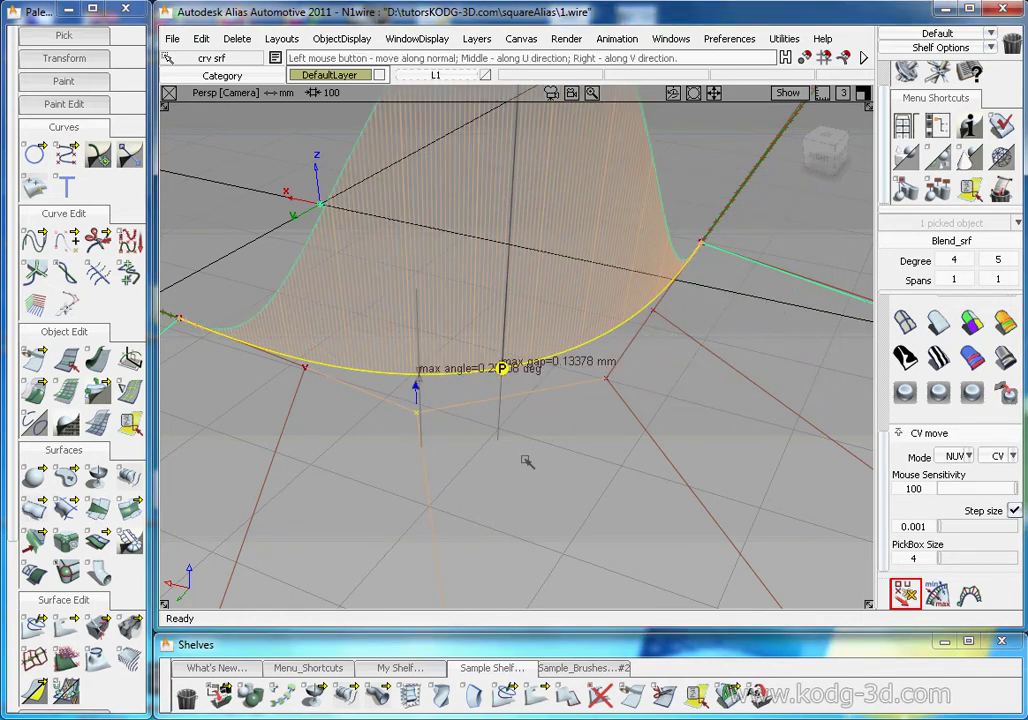
{"action": "left_click_drag", "start_coordinate": [610, 404], "coordinate": [512, 366], "text": "alt+shift"}
{"action": "left_click_drag", "start_coordinate": [449, 253], "coordinate": [433, 378], "text": "alt+shift"}
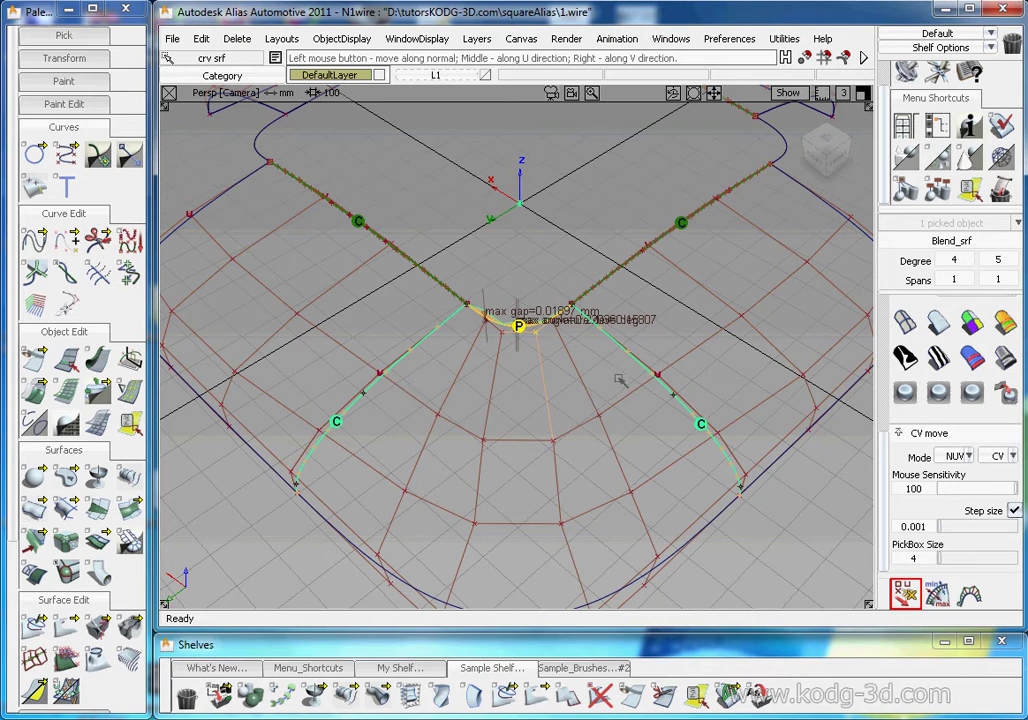
Raise the corner blend surface's V degree to 7, accept the change and clear the selection.
{"action": "middle_click_drag", "start_coordinate": [572, 447], "coordinate": [581, 403], "text": "alt+shift"}
{"action": "left_click_drag", "start_coordinate": [538, 462], "coordinate": [538, 408], "text": "ctrl+shift"}
{"action": "left_click", "coordinate": [427, 345]}
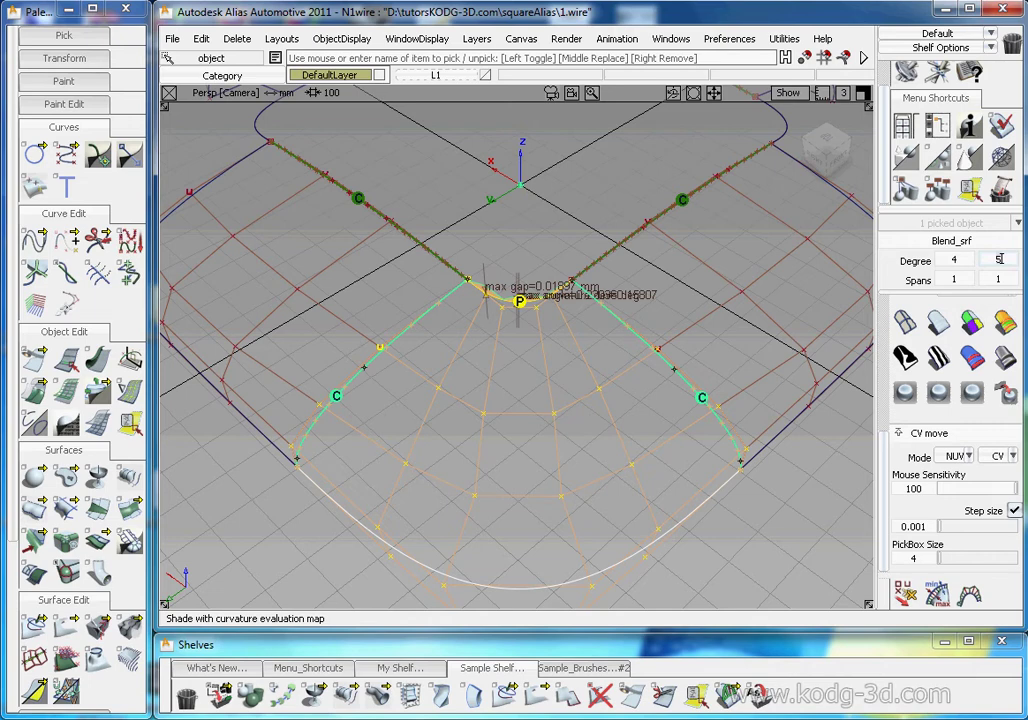
{"action": "key", "text": "Return"}
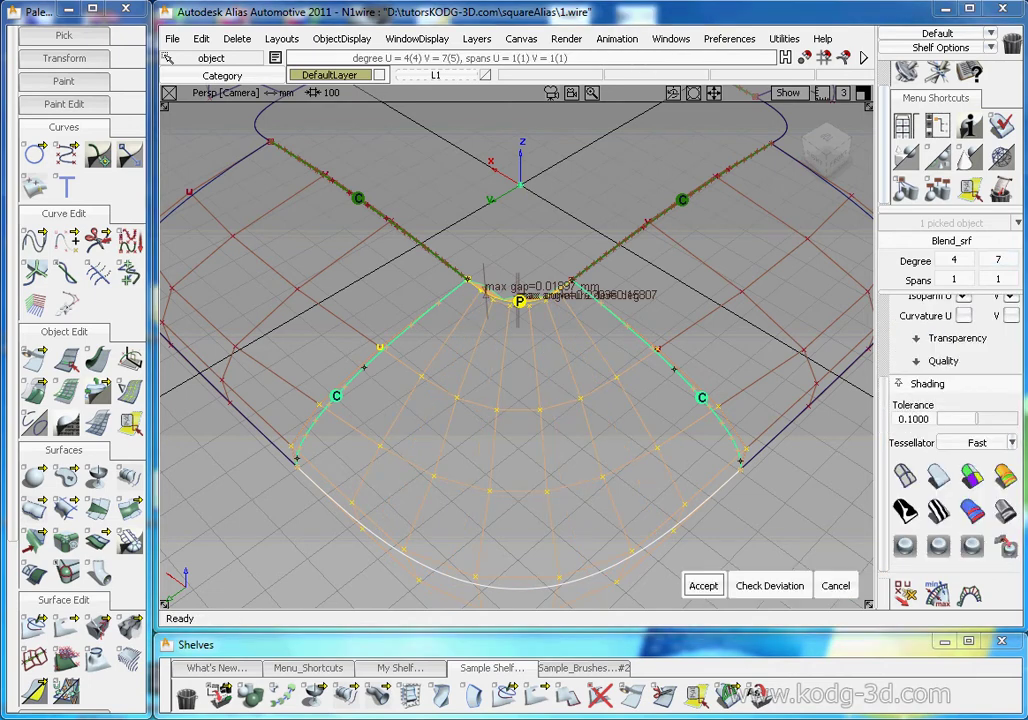
{"action": "left_click", "coordinate": [704, 585]}
{"action": "left_click", "coordinate": [567, 317]}
Align the corner blend's inner edge to the top surface's trim edge with Position continuity and Project alignment, accepting removal of construction history.
{"action": "left_click_drag", "start_coordinate": [567, 317], "coordinate": [535, 282], "text": "alt+shift"}
{"action": "right_click_drag", "start_coordinate": [535, 282], "coordinate": [555, 301], "text": "alt+shift"}
{"action": "left_click_drag", "start_coordinate": [555, 301], "coordinate": [540, 290], "text": "alt+shift"}
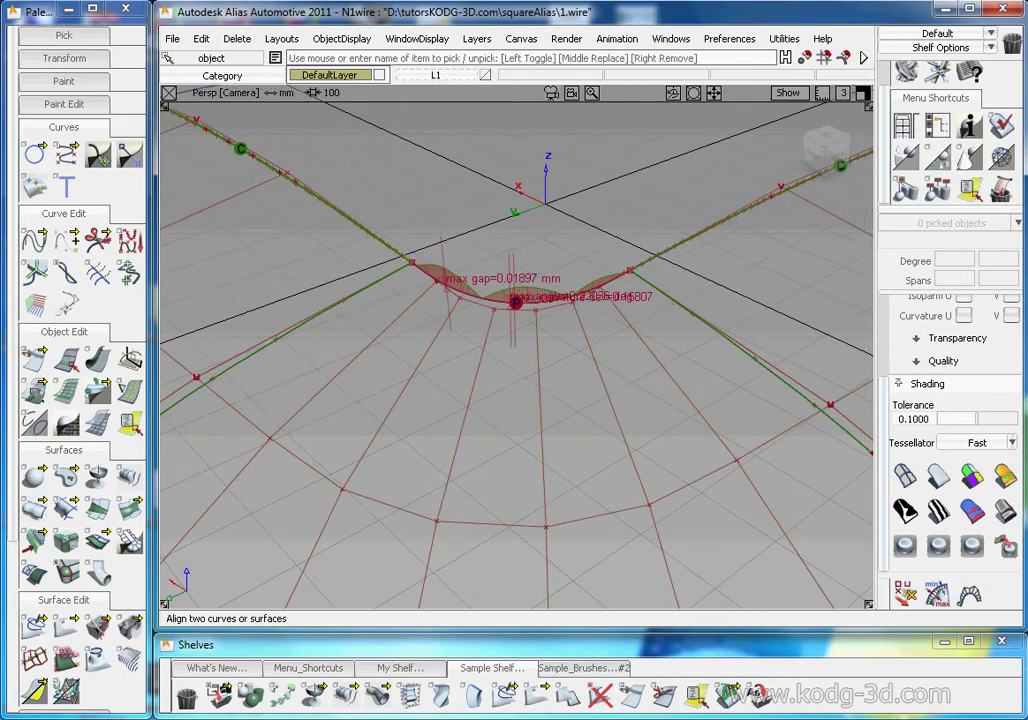
{"action": "double_click", "coordinate": [34, 392]}
{"action": "left_click_drag", "start_coordinate": [647, 209], "coordinate": [494, 376]}
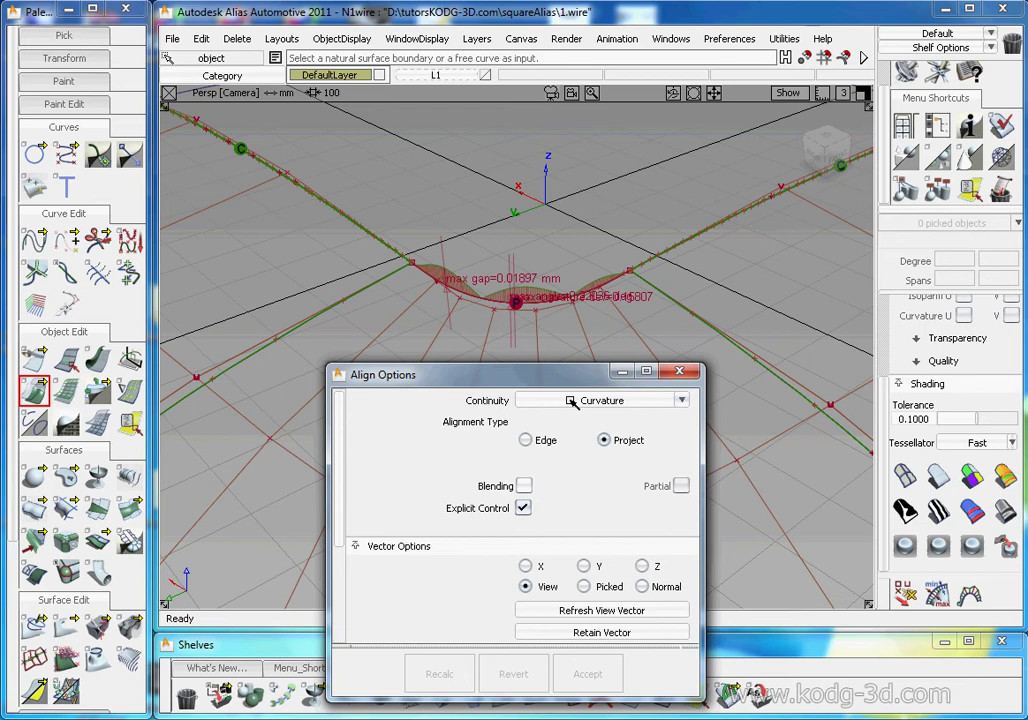
{"action": "left_click", "coordinate": [572, 400]}
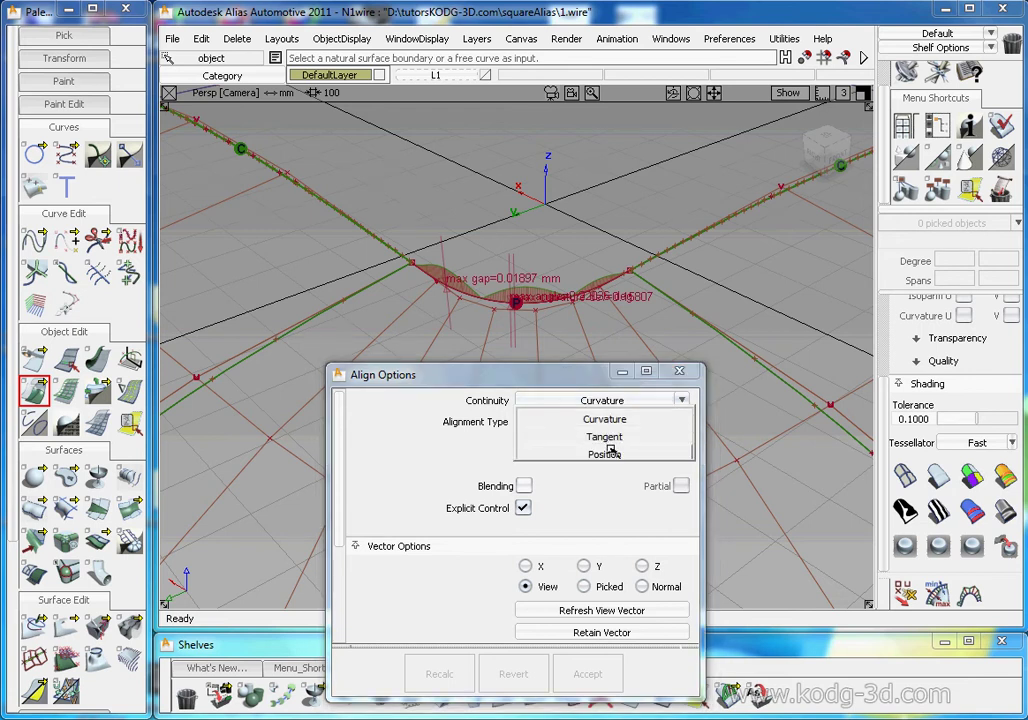
{"action": "left_click", "coordinate": [604, 452]}
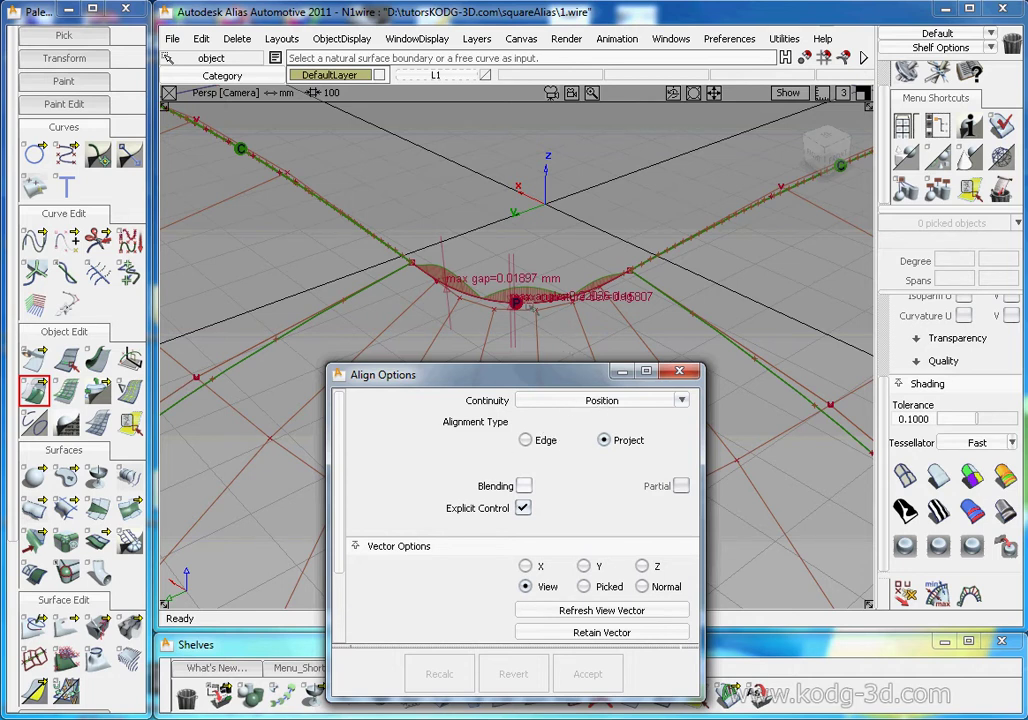
{"action": "left_click", "coordinate": [418, 256]}
{"action": "left_click", "coordinate": [528, 304]}
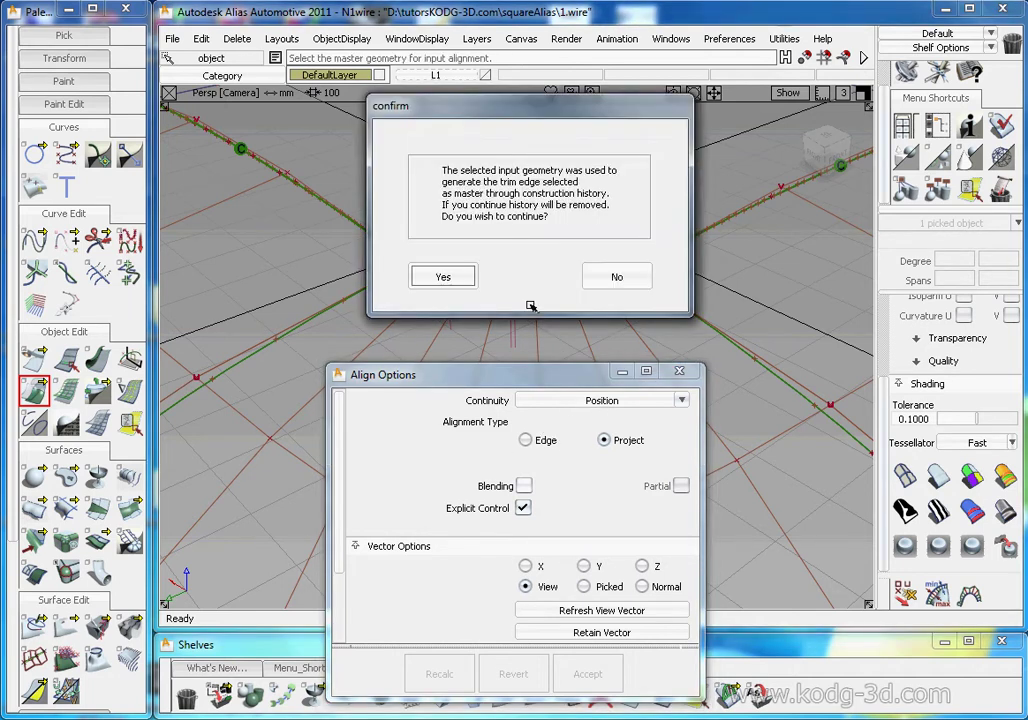
{"action": "left_click", "coordinate": [468, 282]}
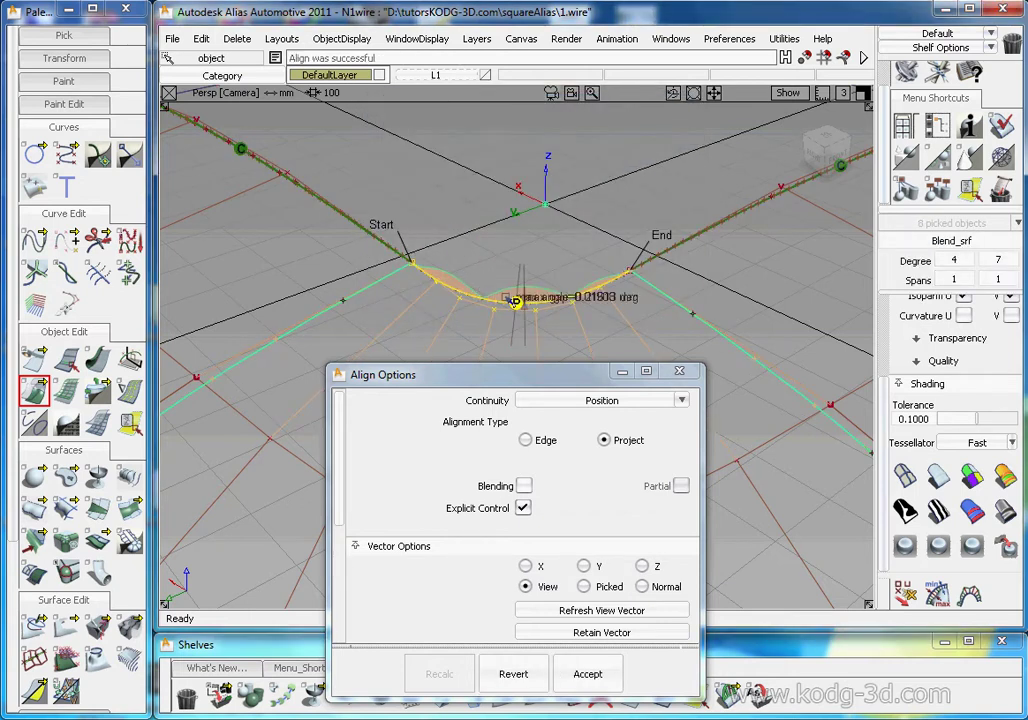
{"action": "left_click", "coordinate": [680, 371]}
{"action": "left_click", "coordinate": [552, 268]}
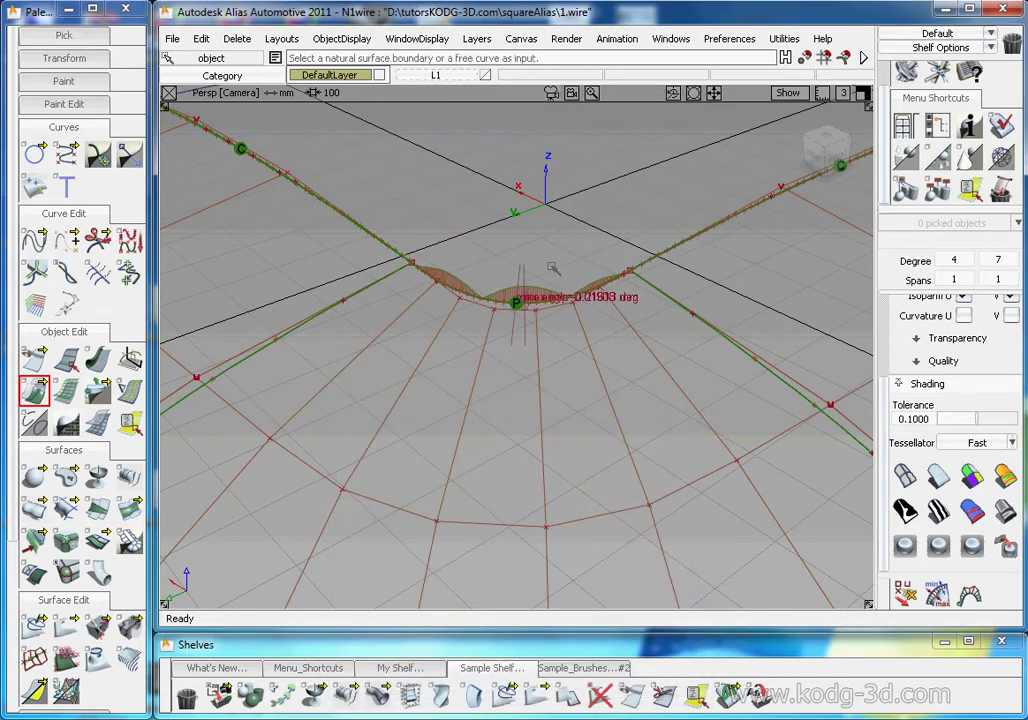
Delete the continuity locator on the corner's inner edge and run a fresh surface continuity check there.
{"action": "left_click_drag", "start_coordinate": [524, 316], "coordinate": [567, 354], "text": "alt+shift"}
{"action": "left_click_drag", "start_coordinate": [522, 238], "coordinate": [487, 346], "text": "ctrl+shift"}
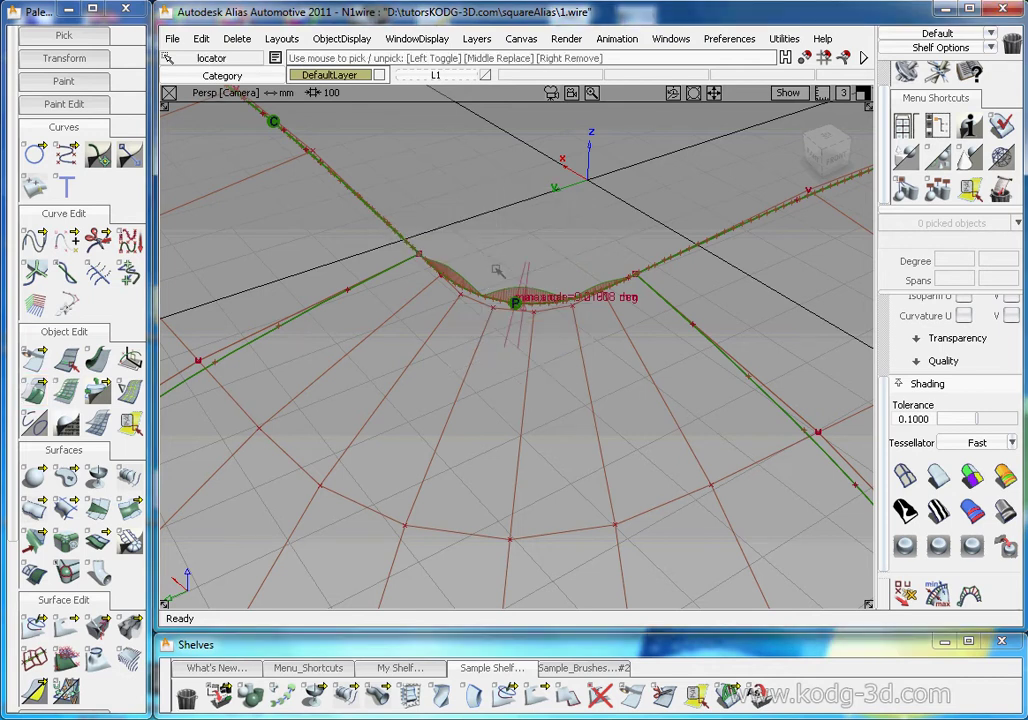
{"action": "left_click", "coordinate": [515, 301]}
{"action": "key", "text": "Delete"}
{"action": "key", "text": "Return"}
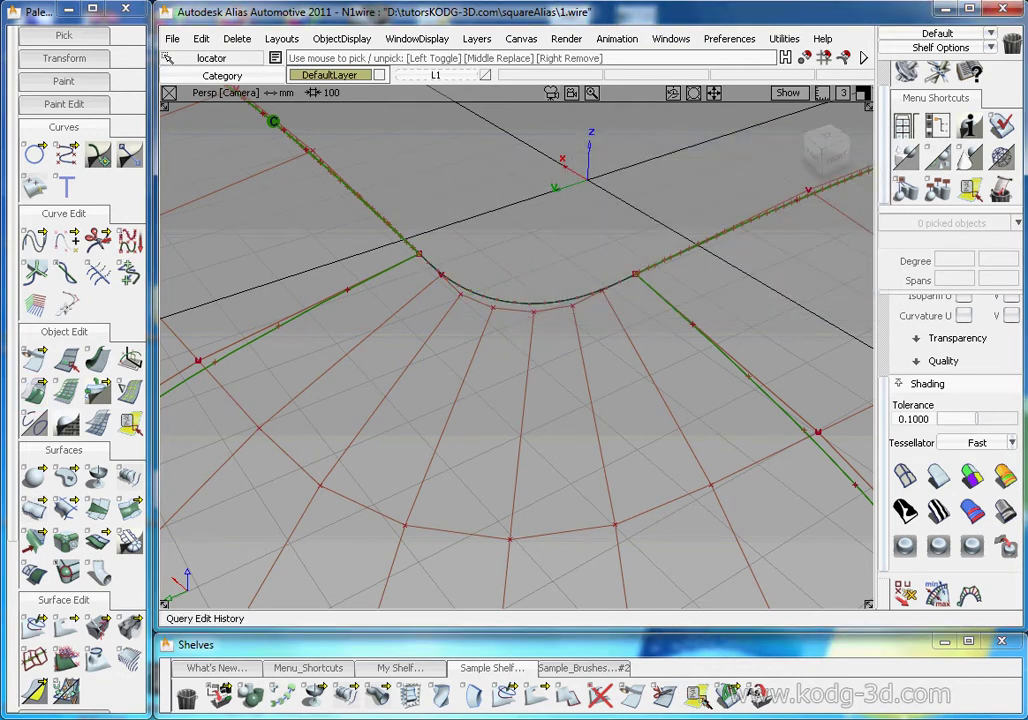
{"action": "left_click", "coordinate": [522, 304]}
{"action": "left_click_drag", "start_coordinate": [522, 304], "coordinate": [730, 333], "text": "alt+shift"}
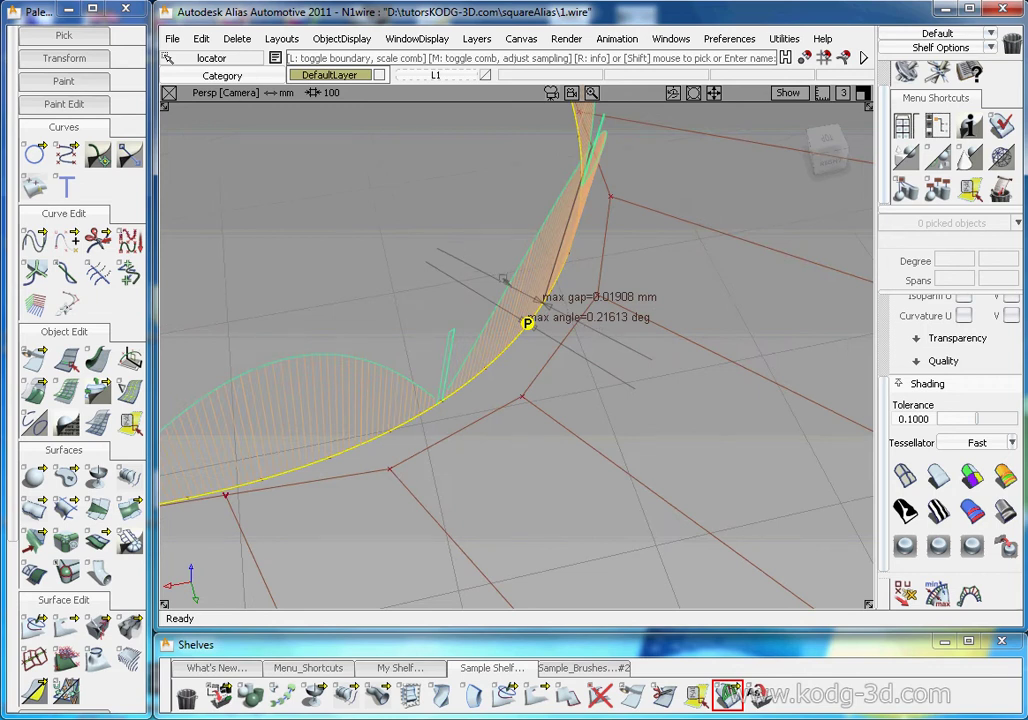
Untrim the top surface and delete its old curve-on-surface at the corner.
{"action": "left_click_drag", "start_coordinate": [545, 301], "coordinate": [497, 316], "text": "alt+shift"}
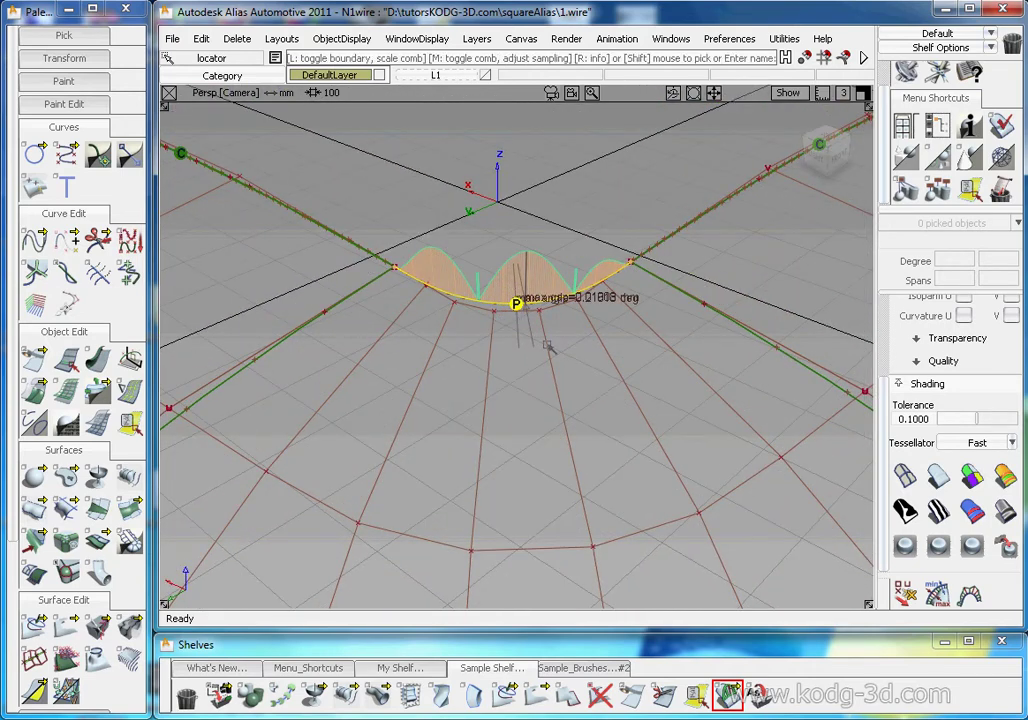
{"action": "left_click", "coordinate": [600, 695]}
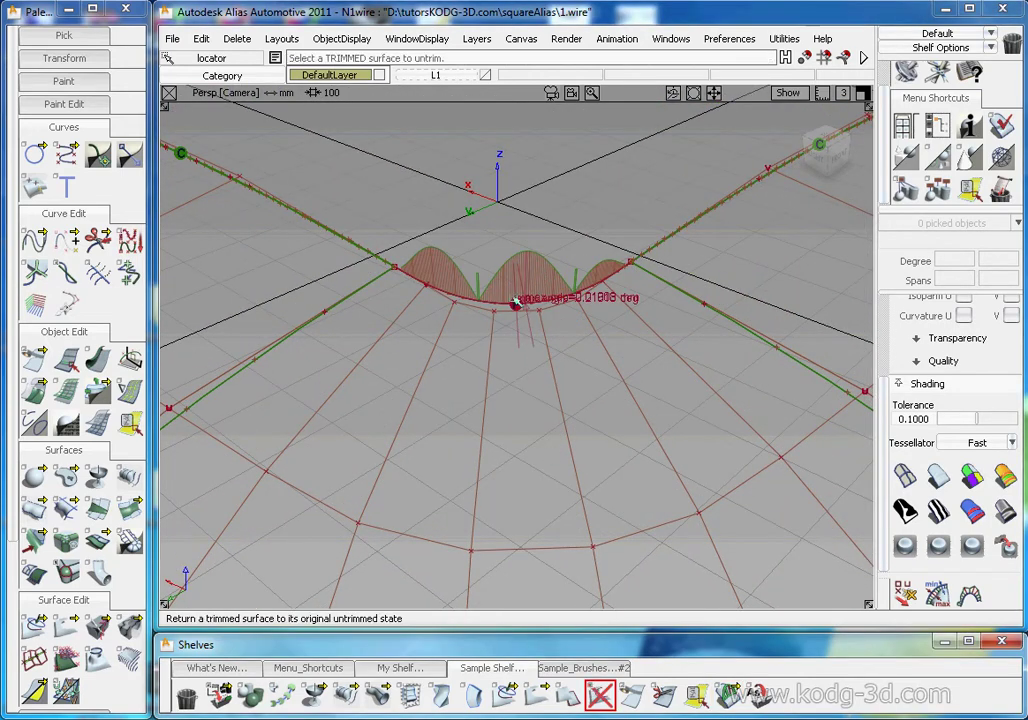
{"action": "left_click", "coordinate": [514, 299]}
{"action": "left_click_drag", "start_coordinate": [601, 340], "coordinate": [528, 268], "text": "ctrl+shift"}
{"action": "key", "text": "Delete"}
{"action": "key", "text": "Return"}
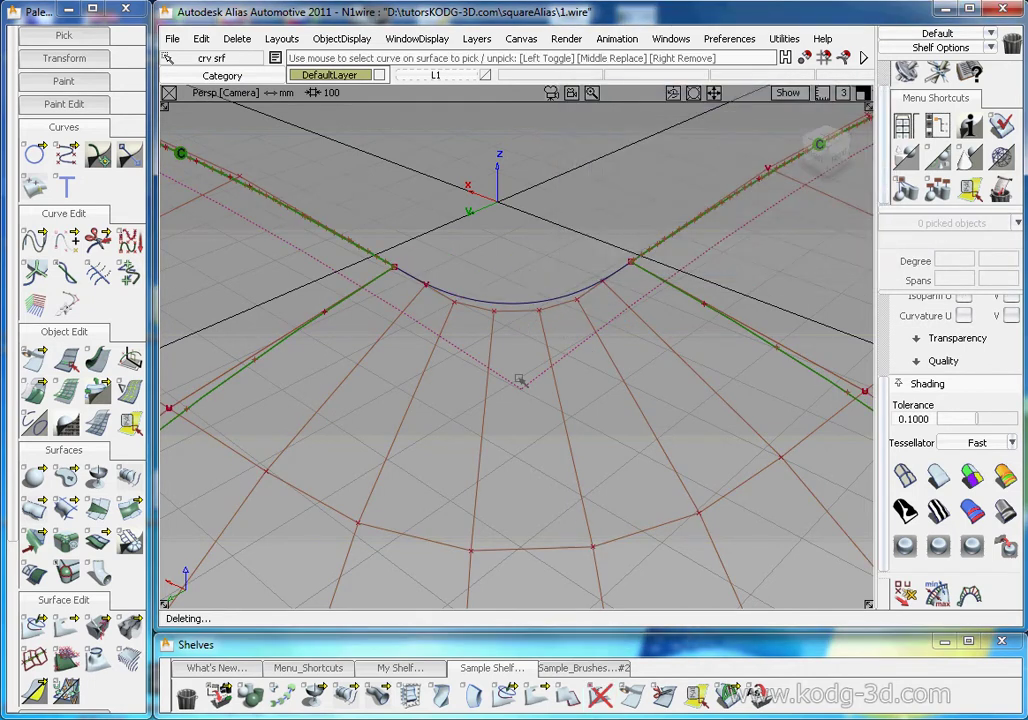
Project the corner blend's inner edge onto the top surface with the Normal vector option and trim the top surface along it.
{"action": "double_click", "coordinate": [505, 694]}
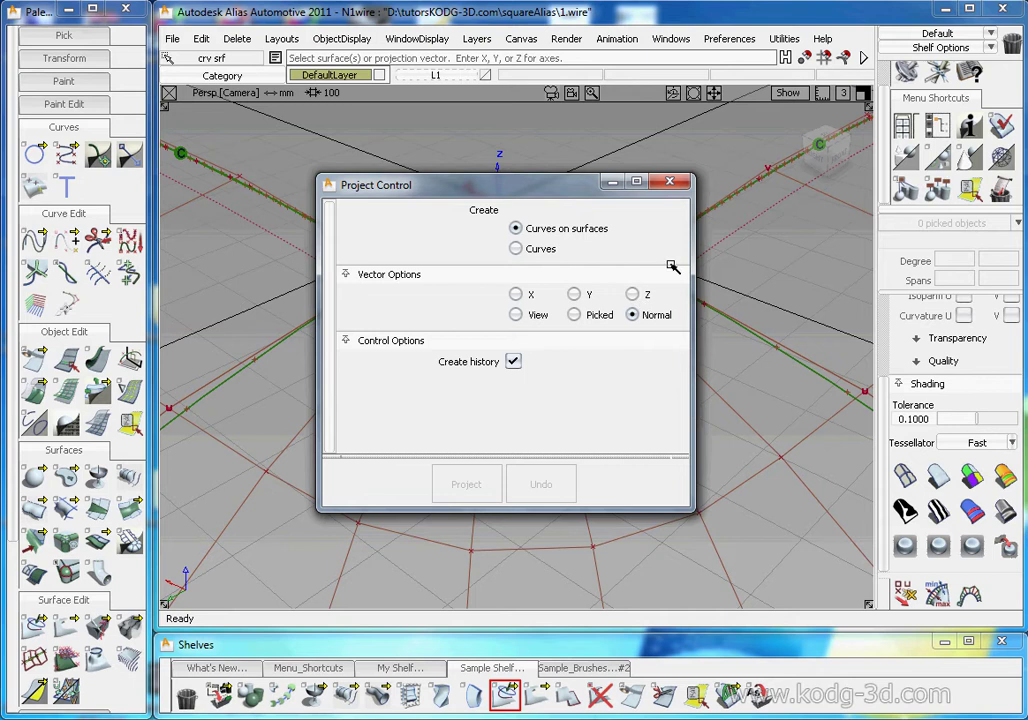
{"action": "left_click", "coordinate": [678, 184]}
{"action": "left_click", "coordinate": [518, 305]}
{"action": "left_click", "coordinate": [520, 302]}
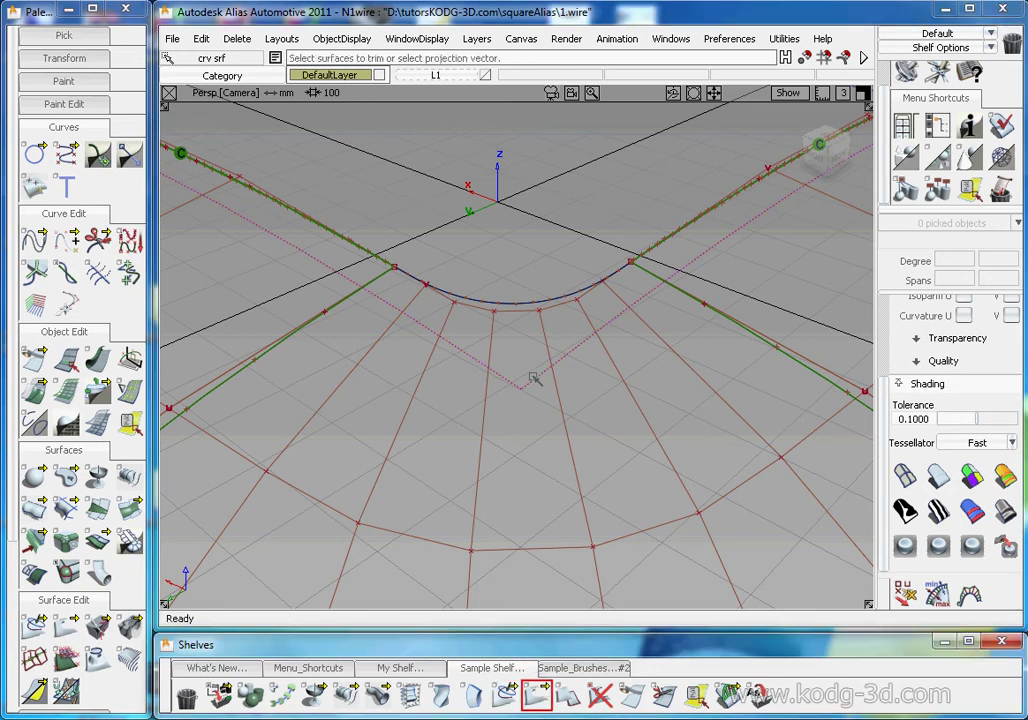
{"action": "left_click", "coordinate": [530, 374]}
{"action": "left_click", "coordinate": [523, 181]}
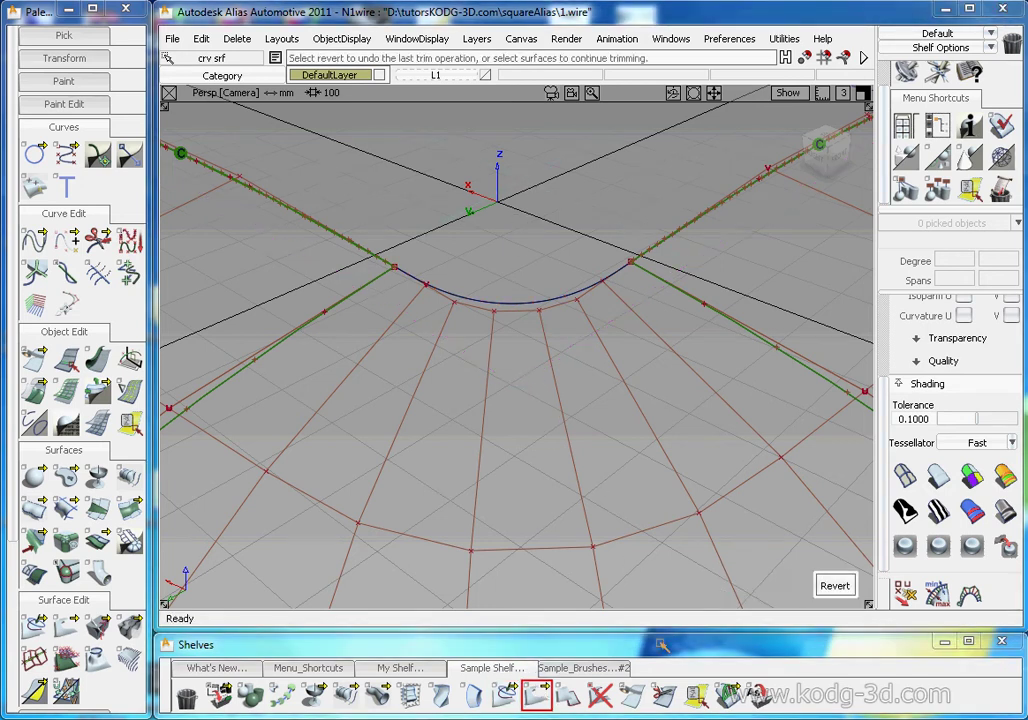
Run a surface continuity check on the corner's inner edge and examine the deviation comb along it.
{"action": "left_click", "coordinate": [727, 693]}
{"action": "left_click", "coordinate": [514, 305]}
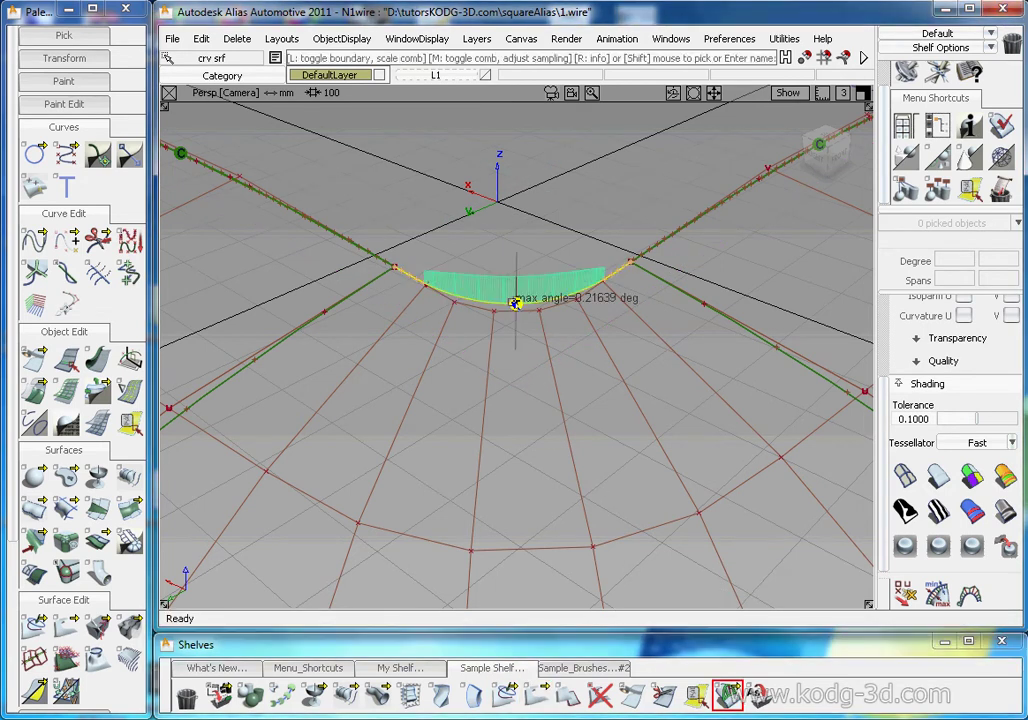
{"action": "left_click_drag", "start_coordinate": [400, 296], "coordinate": [368, 287], "text": "alt+shift"}
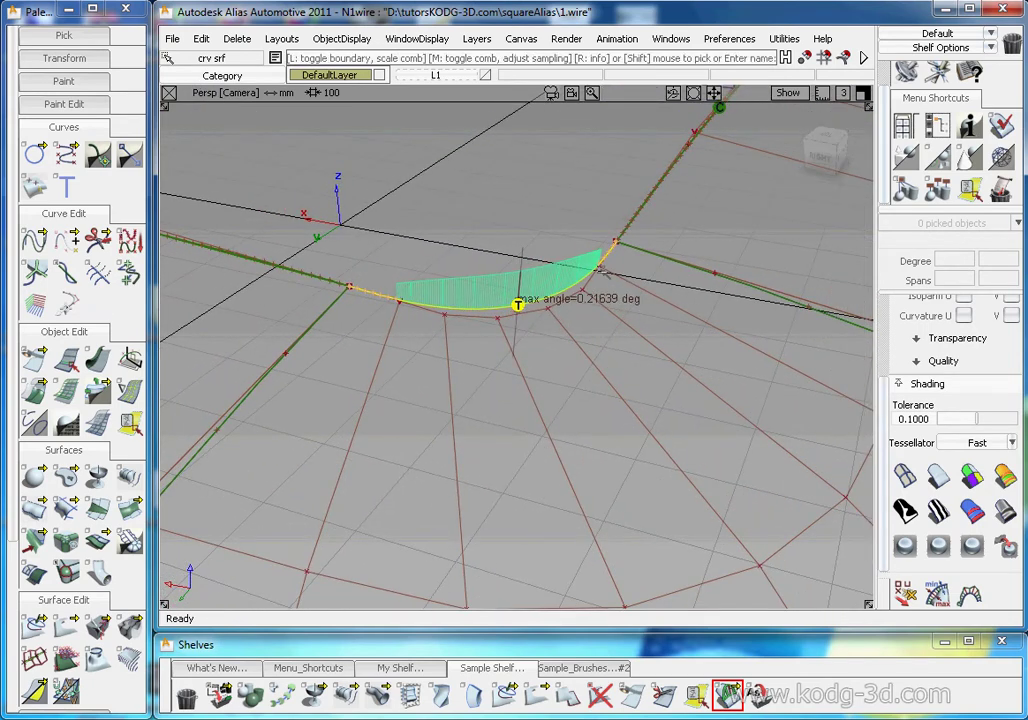
{"action": "left_click_drag", "start_coordinate": [578, 273], "coordinate": [575, 300], "text": "alt+shift"}
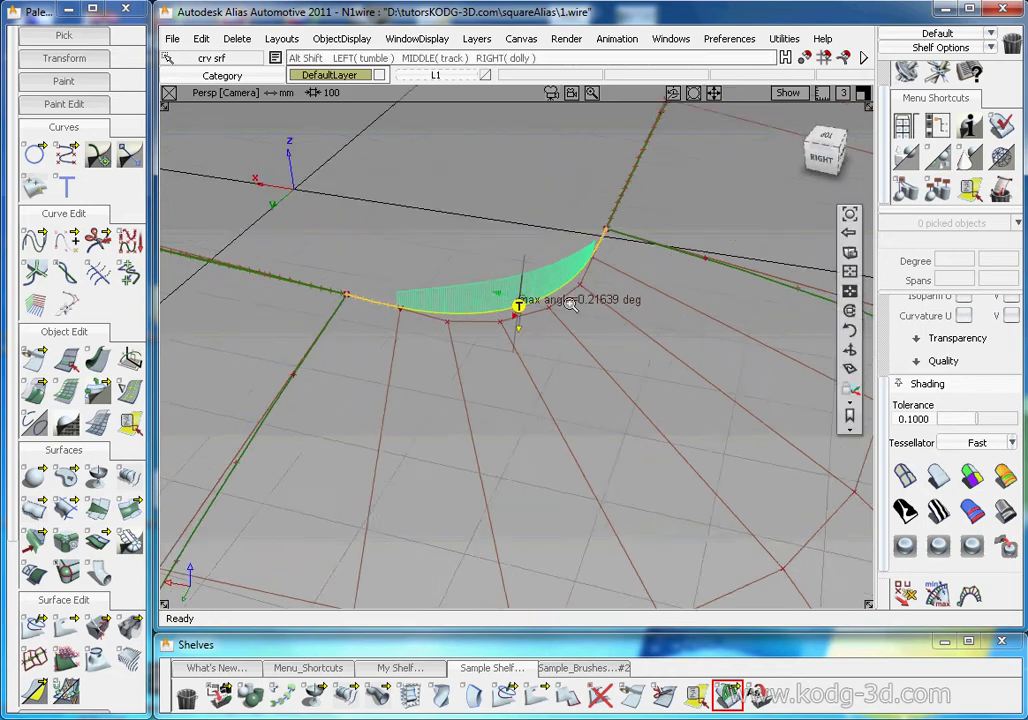
{"action": "right_click_drag", "start_coordinate": [575, 300], "coordinate": [530, 325], "text": "alt+shift"}
{"action": "left_click_drag", "start_coordinate": [514, 311], "coordinate": [470, 328], "text": "alt+shift"}
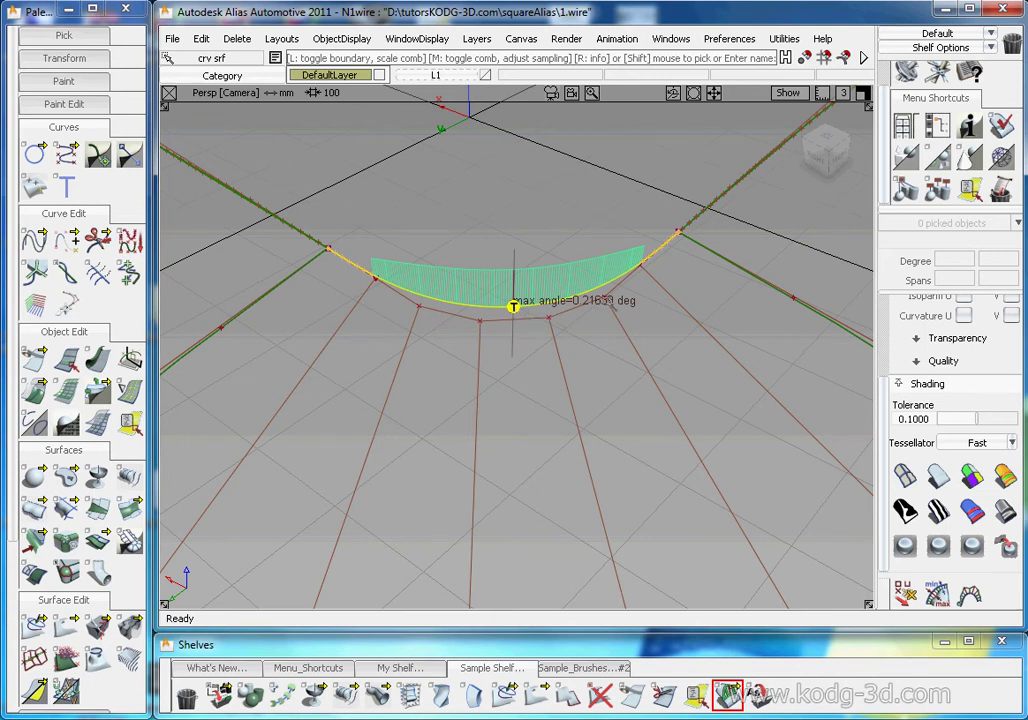
{"action": "left_click_drag", "start_coordinate": [525, 356], "coordinate": [546, 319], "text": "alt+shift"}
{"action": "right_click_drag", "start_coordinate": [546, 319], "coordinate": [524, 342], "text": "alt+shift"}
{"action": "left_click_drag", "start_coordinate": [524, 342], "coordinate": [502, 306], "text": "alt+shift"}
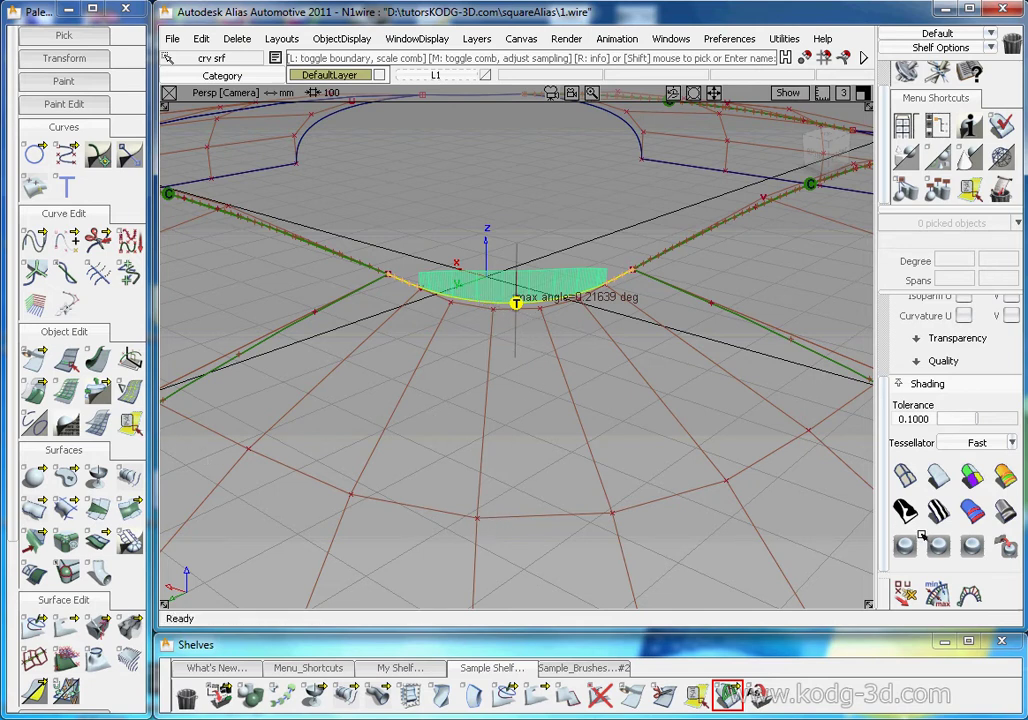
Move the two middle CVs in the corner blend's second row along the normal in NUV mode to reach tangency with the top surface.
{"action": "left_click", "coordinate": [905, 594]}
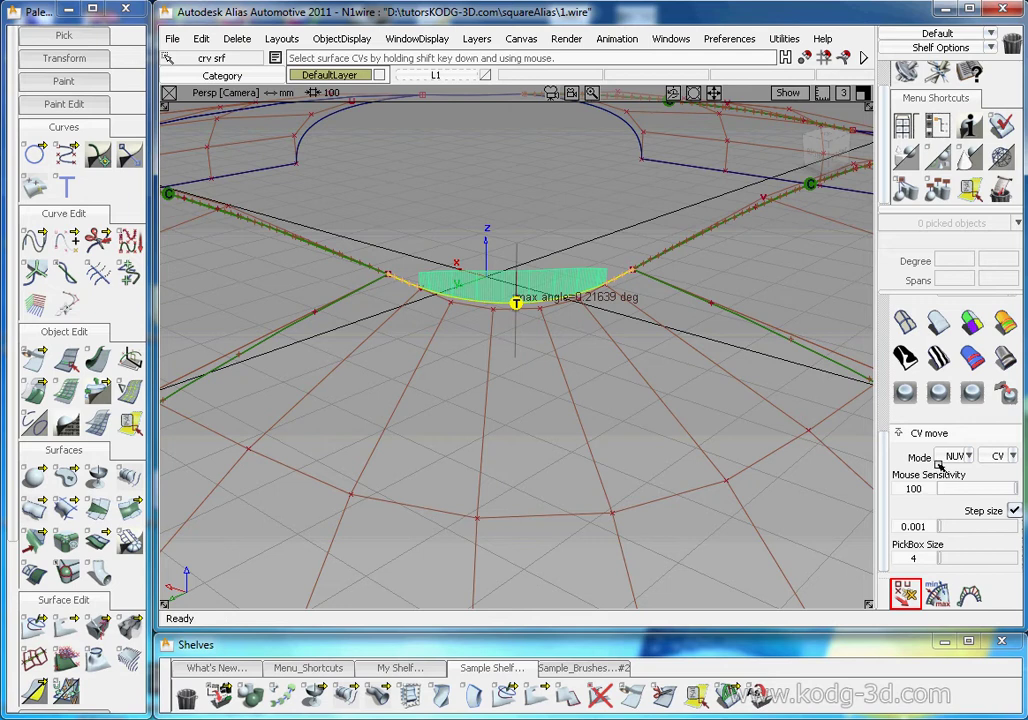
{"action": "left_click", "coordinate": [478, 518], "text": "shift"}
{"action": "left_click_drag", "start_coordinate": [478, 518], "coordinate": [470, 531]}
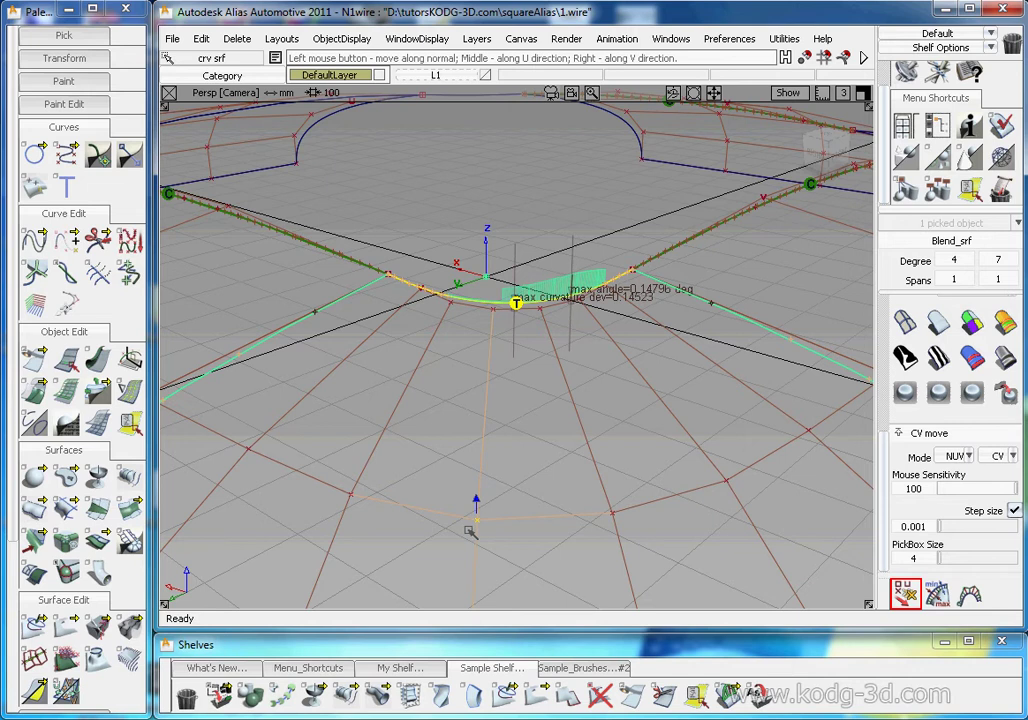
{"action": "left_click_drag", "start_coordinate": [451, 328], "coordinate": [536, 349], "text": "alt+shift"}
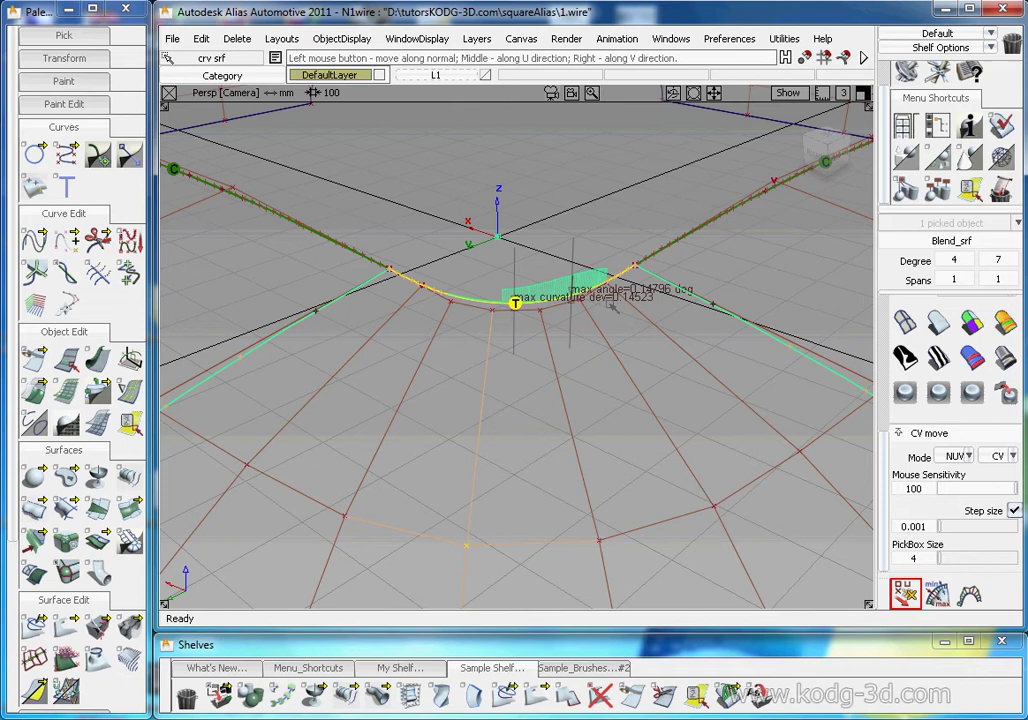
{"action": "left_click_drag", "start_coordinate": [518, 443], "coordinate": [447, 302], "text": "alt+shift"}
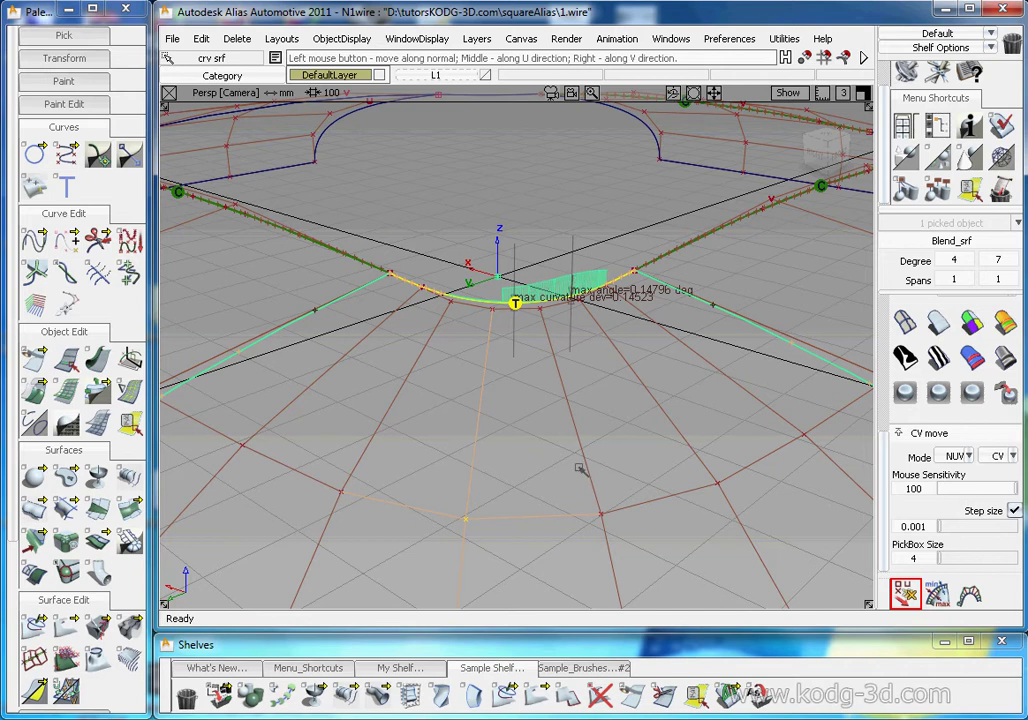
{"action": "left_click_drag", "start_coordinate": [607, 512], "coordinate": [594, 520]}
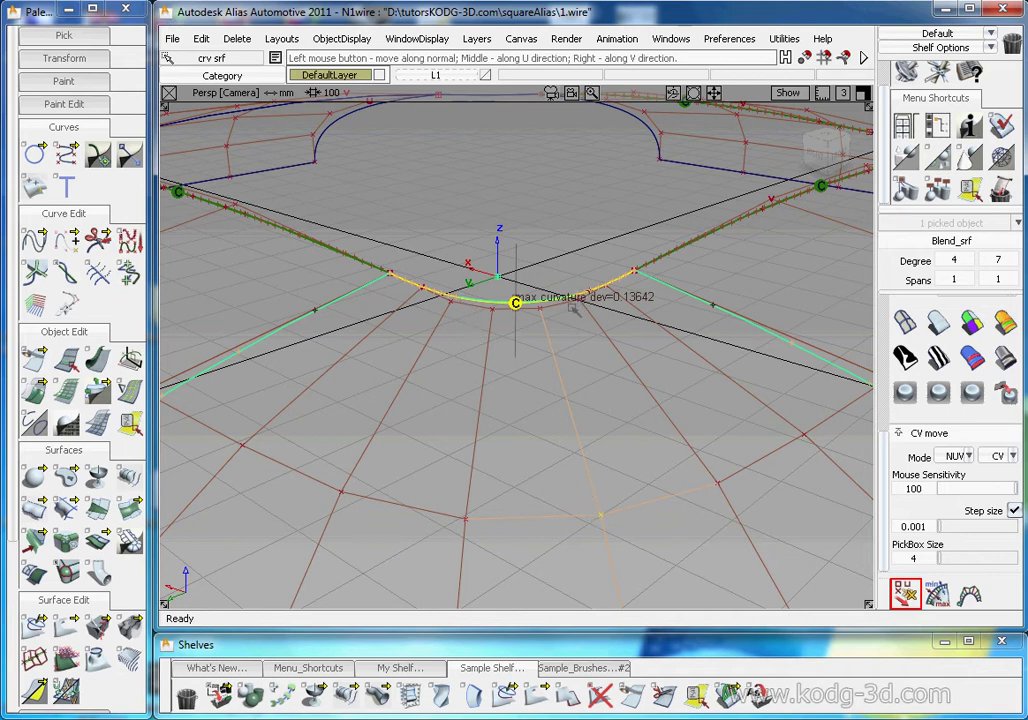
Move the two middle CVs in the corner blend's third row along the normal to bring its inner edge to curvature continuity.
{"action": "key", "text": "alt+shift"}
{"action": "right_click_drag", "start_coordinate": [585, 349], "coordinate": [566, 367], "text": "alt+shift"}
{"action": "middle_click_drag", "start_coordinate": [566, 367], "coordinate": [548, 281], "text": "alt+shift"}
{"action": "left_click_drag", "start_coordinate": [537, 341], "coordinate": [533, 313], "text": "alt+shift"}
{"action": "right_click_drag", "start_coordinate": [535, 310], "coordinate": [550, 266], "text": "alt+shift"}
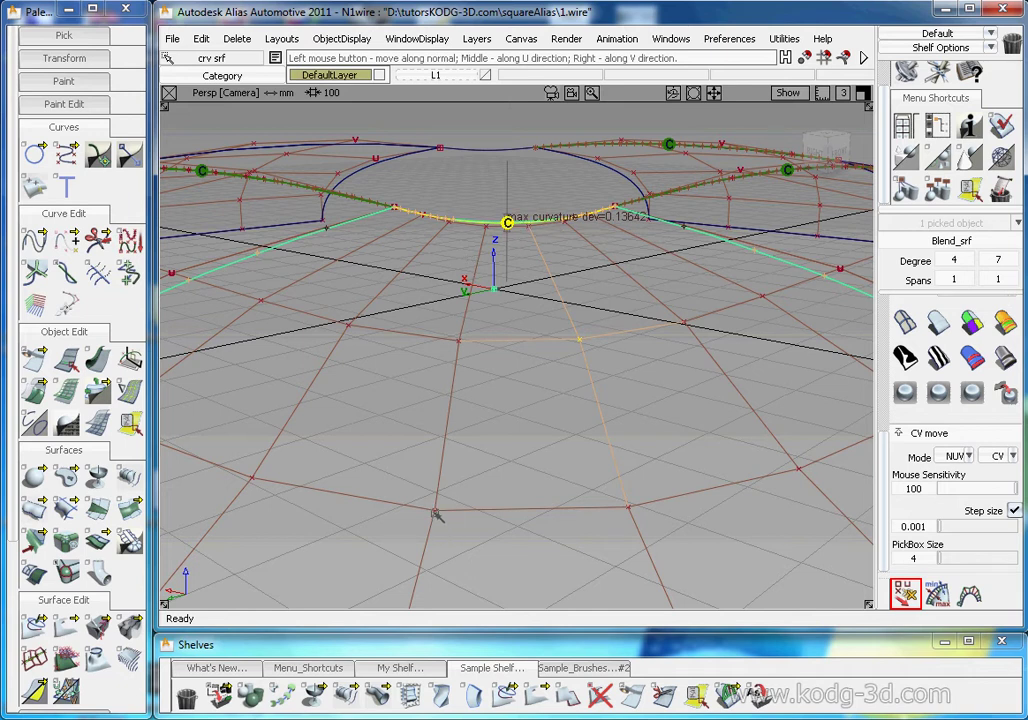
{"action": "left_click_drag", "start_coordinate": [435, 512], "coordinate": [478, 504]}
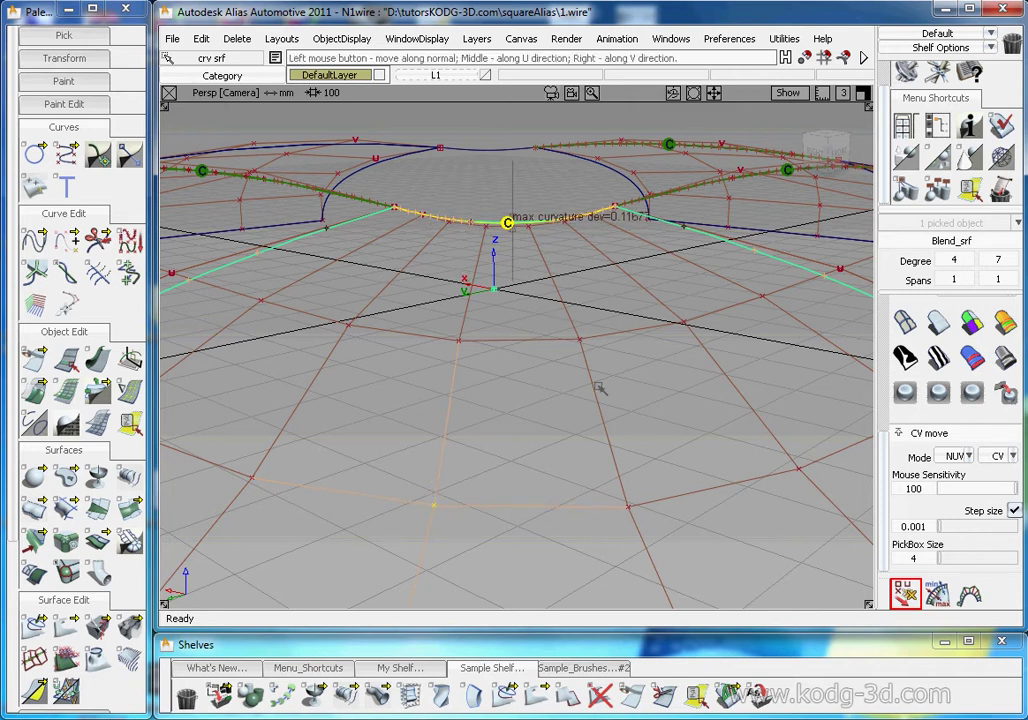
{"action": "left_click", "coordinate": [628, 508]}
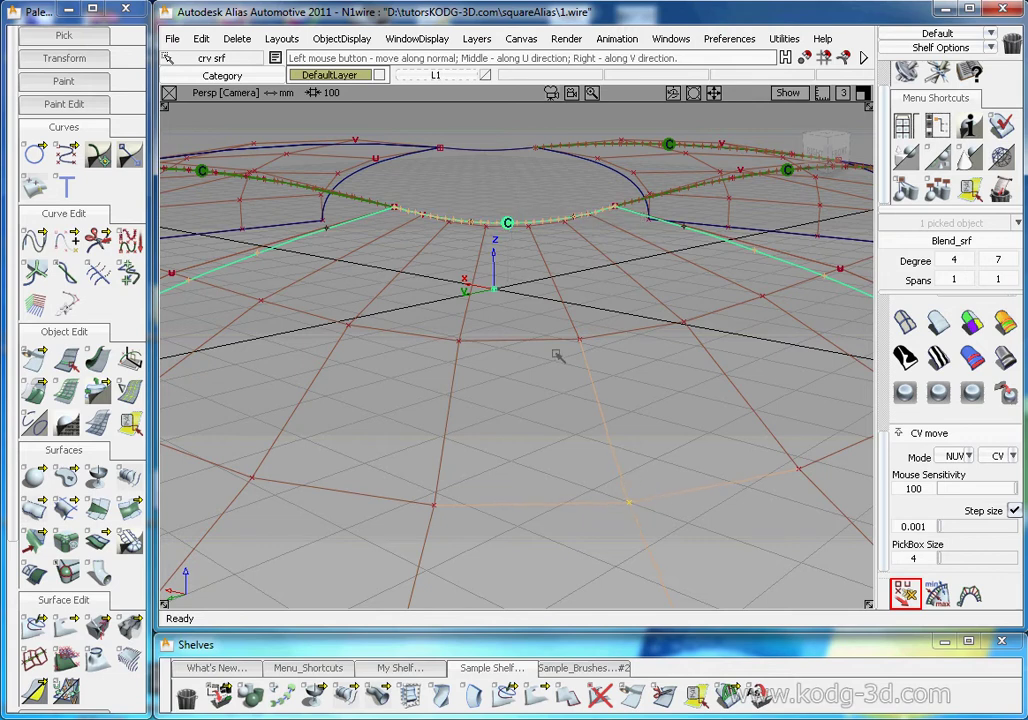
Clear the CV selection and apply zebra-stripe diagnostic shading to the model, leaving nothing picked.
{"action": "left_click_drag", "start_coordinate": [561, 422], "coordinate": [615, 245], "text": "ctrl+shift"}
{"action": "right_click_drag", "start_coordinate": [615, 245], "coordinate": [594, 273], "text": "alt+shift"}
{"action": "left_click_drag", "start_coordinate": [594, 273], "coordinate": [615, 395], "text": "alt+shift"}
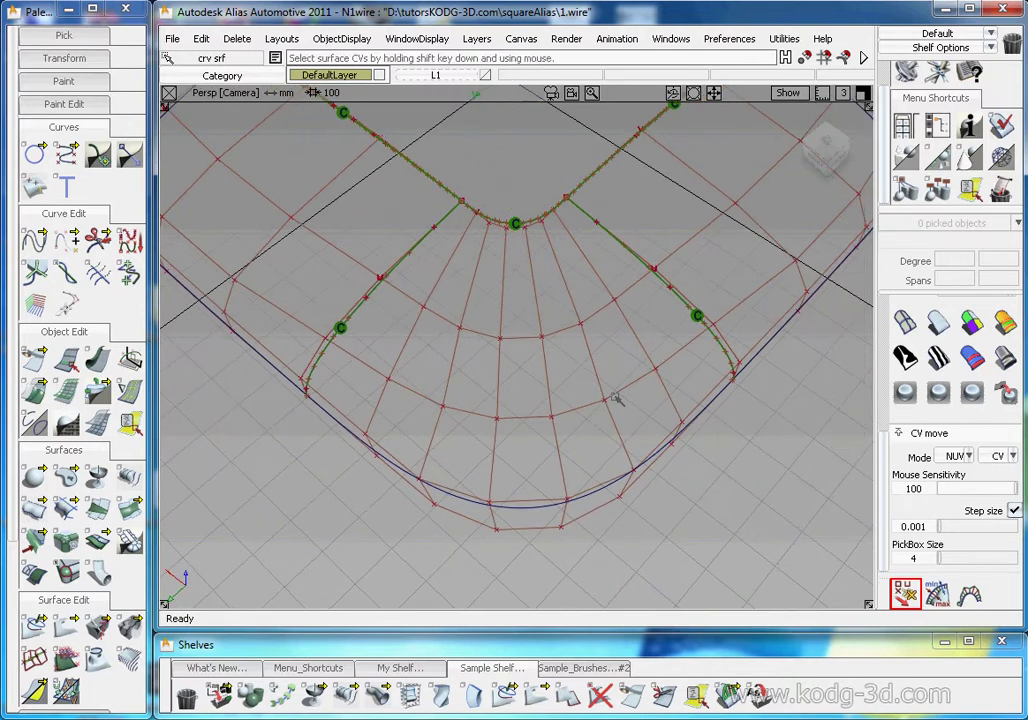
{"action": "left_click_drag", "start_coordinate": [552, 355], "coordinate": [556, 381], "text": "ctrl+shift"}
{"action": "left_click", "coordinate": [543, 390]}
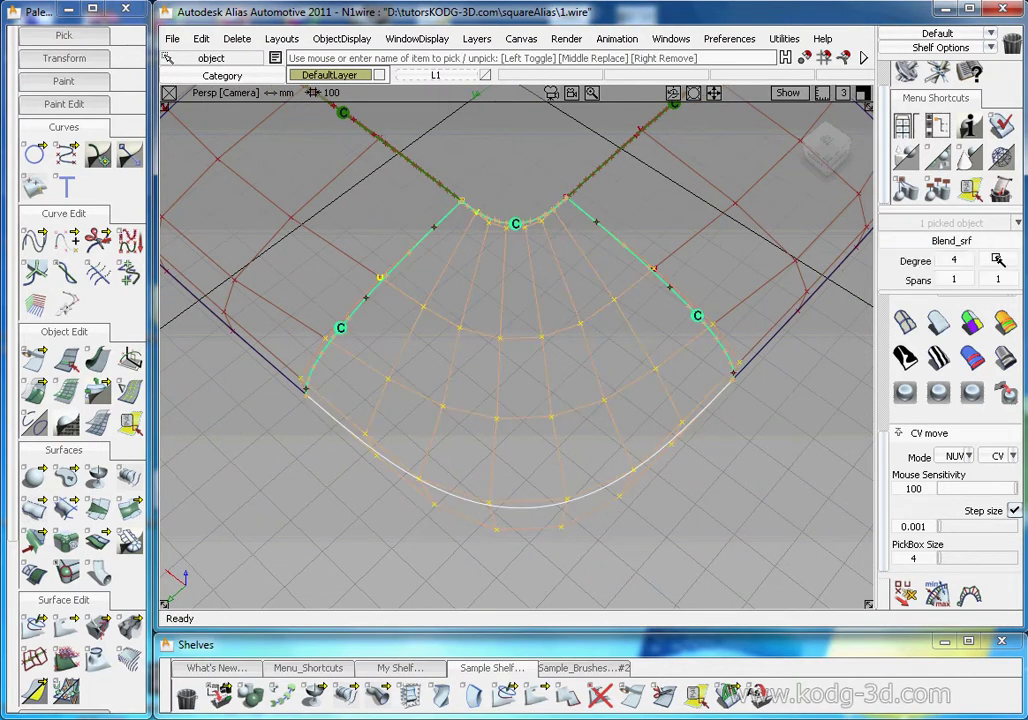
{"action": "left_click", "coordinate": [578, 400]}
{"action": "mouse_move", "coordinate": [578, 400]}
{"action": "left_mouse_down", "text": "alt+shift"}
{"action": "mouse_move", "coordinate": [605, 270]}
{"action": "mouse_move", "coordinate": [649, 367]}
{"action": "mouse_move", "coordinate": [615, 358]}
{"action": "mouse_move", "coordinate": [631, 409]}
{"action": "mouse_move", "coordinate": [649, 391]}
{"action": "mouse_move", "coordinate": [683, 420]}
{"action": "mouse_move", "coordinate": [716, 397]}
{"action": "mouse_move", "coordinate": [716, 440]}
{"action": "mouse_move", "coordinate": [631, 268]}
{"action": "mouse_move", "coordinate": [457, 223]}
{"action": "mouse_move", "coordinate": [350, 215]}
{"action": "mouse_move", "coordinate": [390, 289]}
{"action": "mouse_move", "coordinate": [408, 296]}
{"action": "left_mouse_up", "text": "alt+shift"}
{"action": "left_click", "coordinate": [938, 357]}
{"action": "left_click_drag", "start_coordinate": [541, 385], "coordinate": [418, 232], "text": "ctrl+shift"}
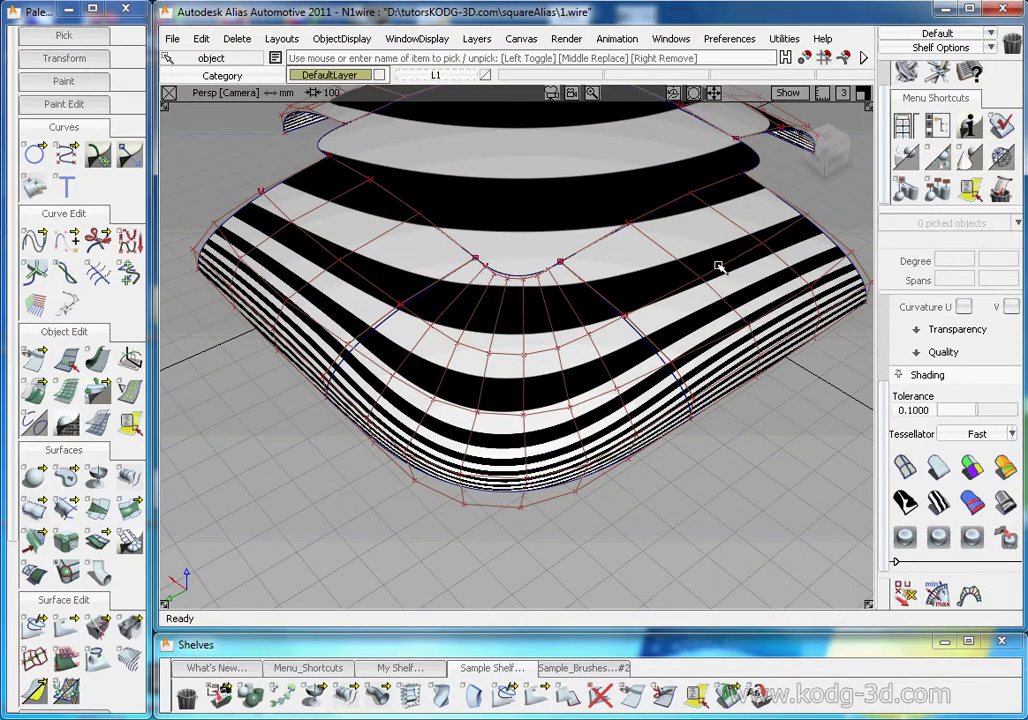
Turn off the Cv/Hull display for the corner blend and its neighbouring surfaces and clear the selection.
{"action": "left_click_drag", "start_coordinate": [719, 267], "coordinate": [348, 407]}
{"action": "scroll", "coordinate": [990, 327], "scroll_direction": "up", "scroll_amount": 3}
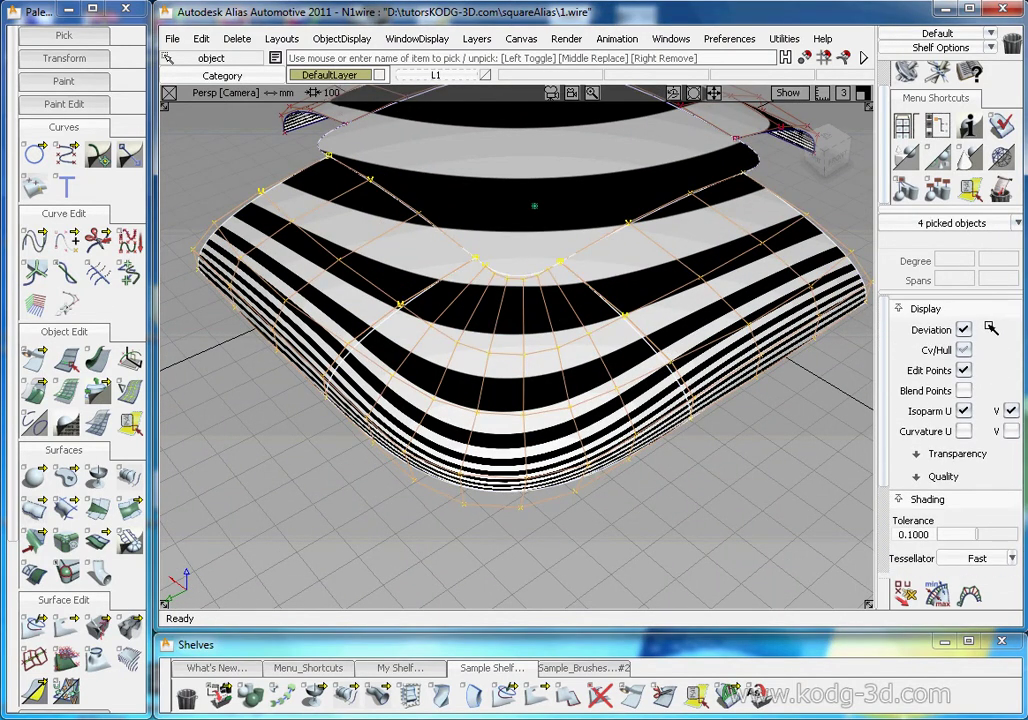
{"action": "left_click", "coordinate": [966, 350]}
{"action": "left_click_drag", "start_coordinate": [520, 413], "coordinate": [600, 335], "text": "ctrl+shift"}
Duplicate the corner blend as 3 grouped copies rotated 90 degrees about Z.
{"action": "right_click_drag", "start_coordinate": [600, 335], "coordinate": [587, 330], "text": "alt+shift"}
{"action": "left_click_drag", "start_coordinate": [587, 331], "coordinate": [558, 398], "text": "alt+shift"}
{"action": "left_click", "coordinate": [516, 401]}
{"action": "left_click", "coordinate": [202, 38]}
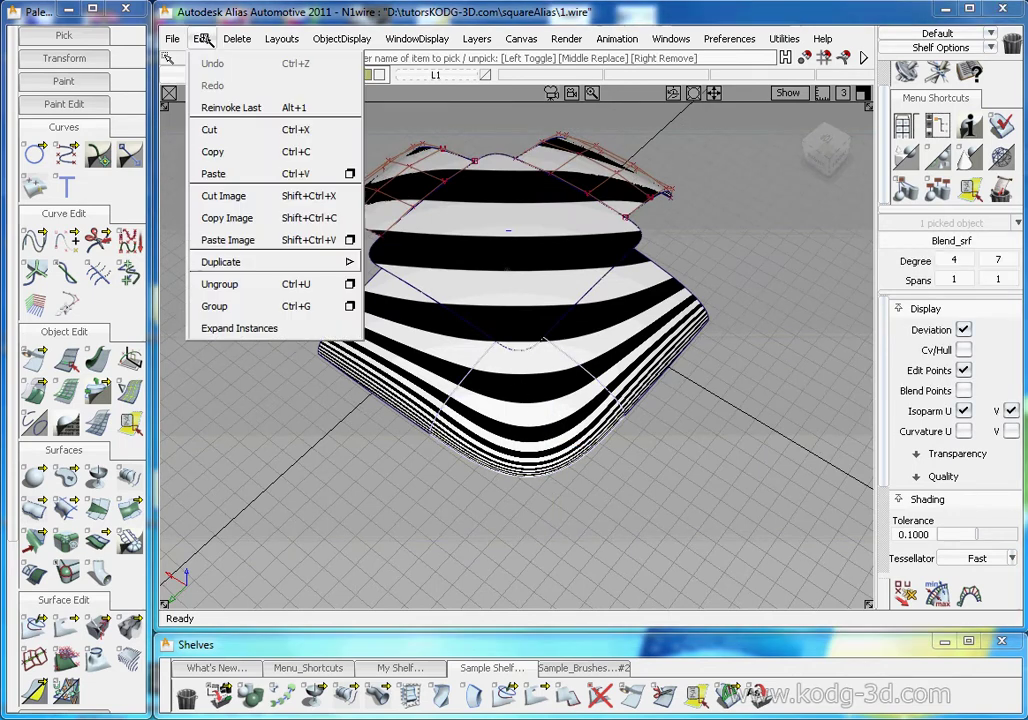
{"action": "mouse_move", "coordinate": [280, 263]}
{"action": "left_click", "coordinate": [425, 264]}
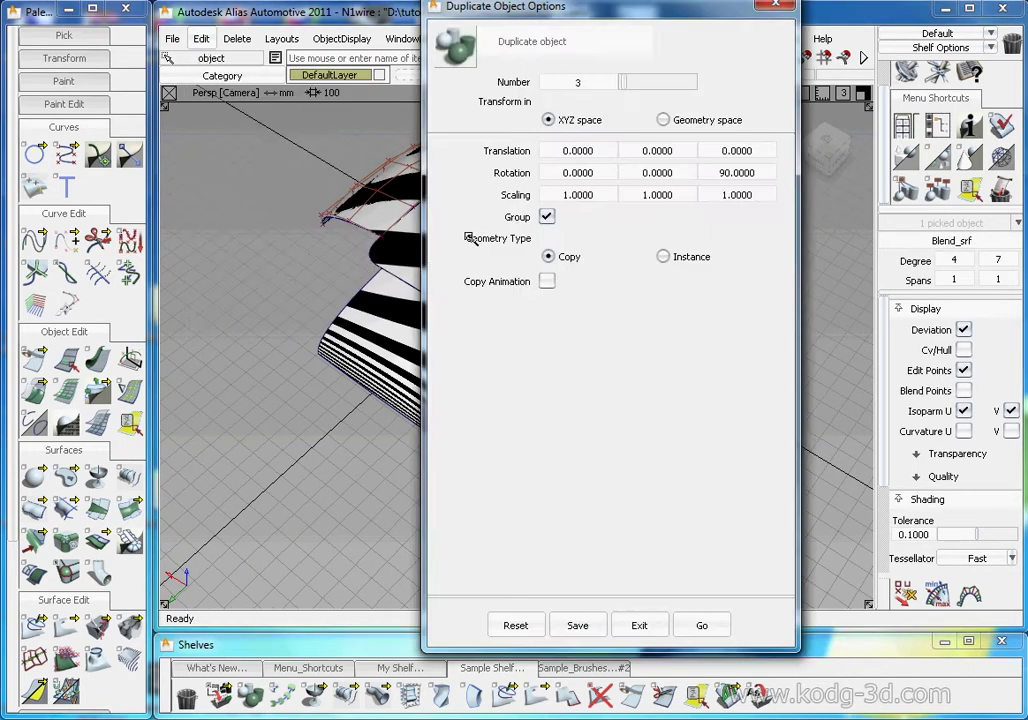
{"action": "left_click", "coordinate": [701, 624]}
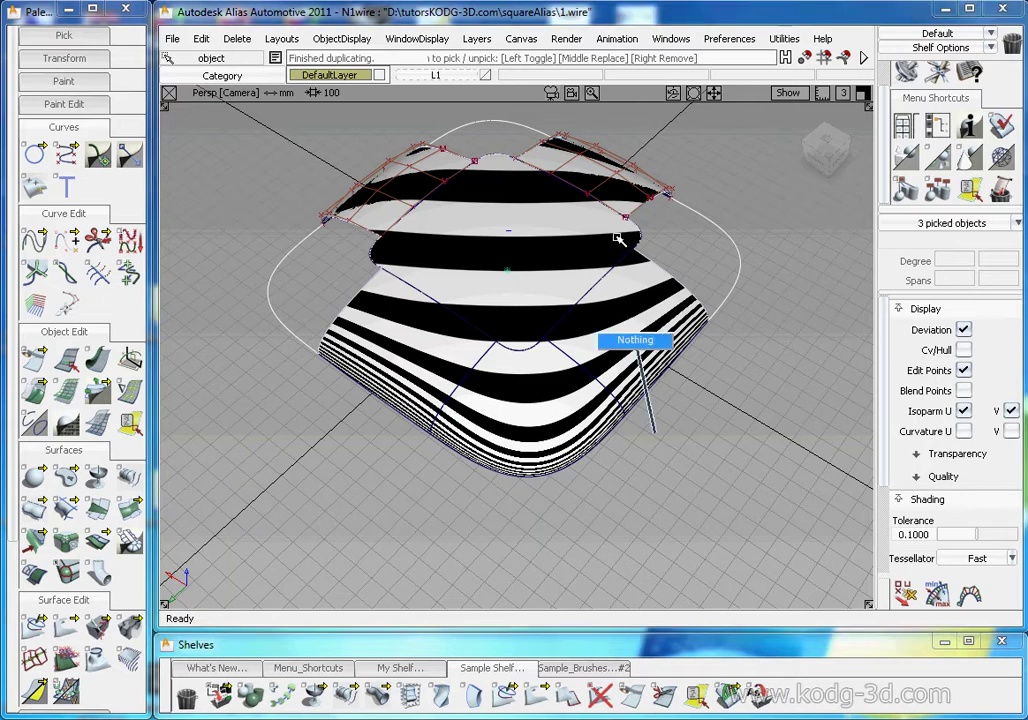
Delete one of the stacked side surfaces at the rear left and pick square#7 from the stacked surfaces at the rear right.
{"action": "left_click", "coordinate": [378, 206]}
{"action": "key", "text": "Delete"}
{"action": "key", "text": "Return"}
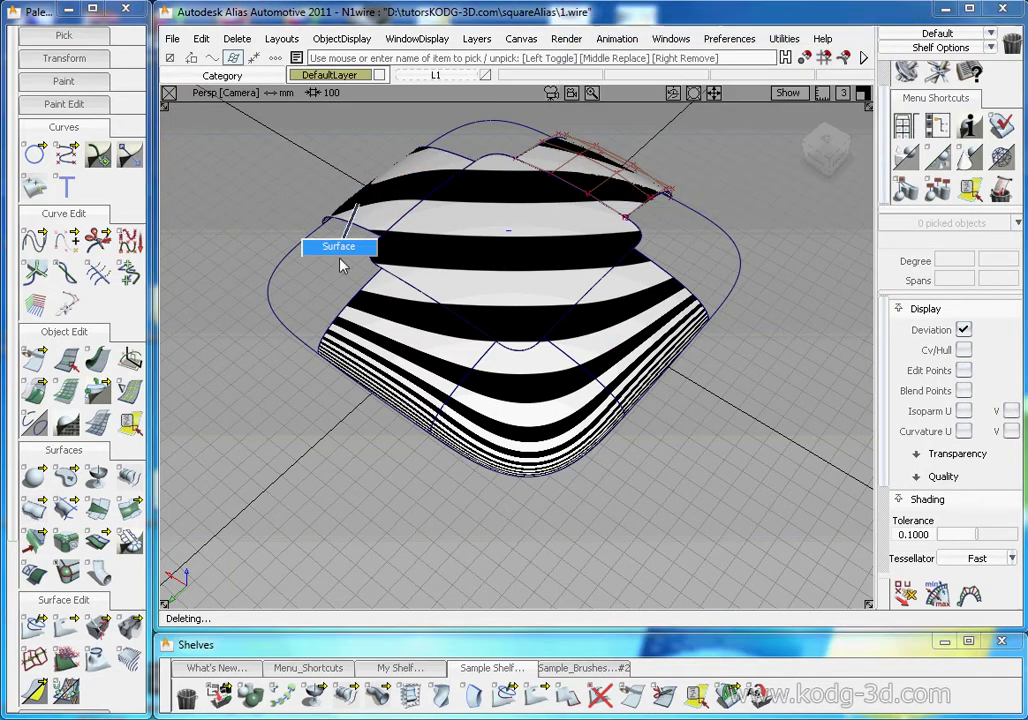
{"action": "left_click", "coordinate": [325, 218]}
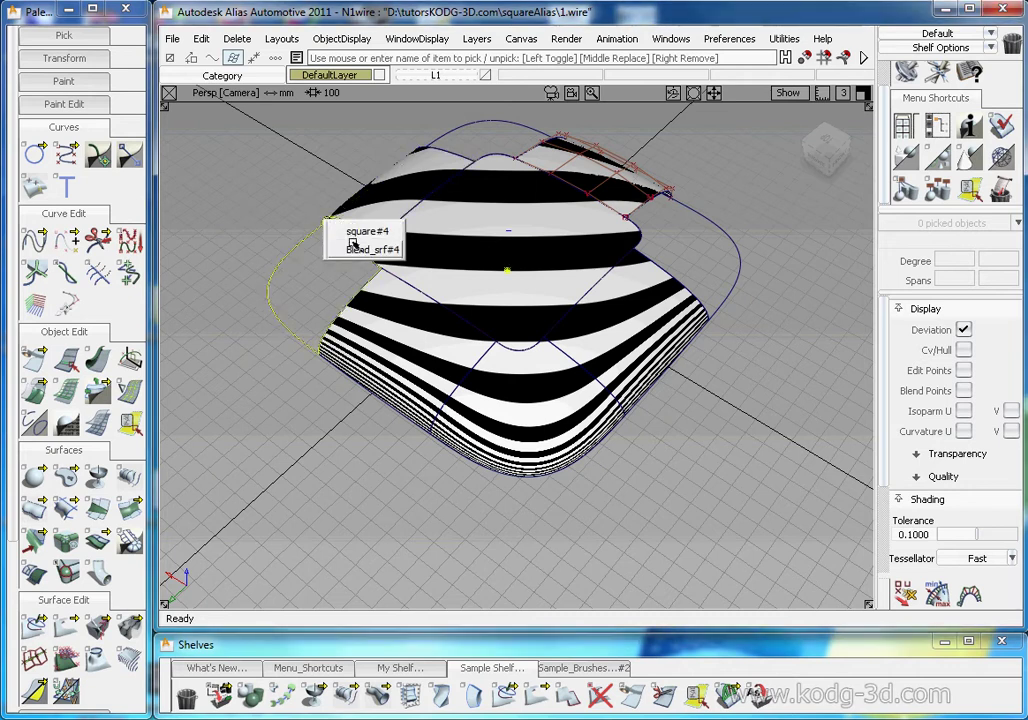
{"action": "left_click_drag", "start_coordinate": [294, 377], "coordinate": [306, 456], "text": "ctrl+shift"}
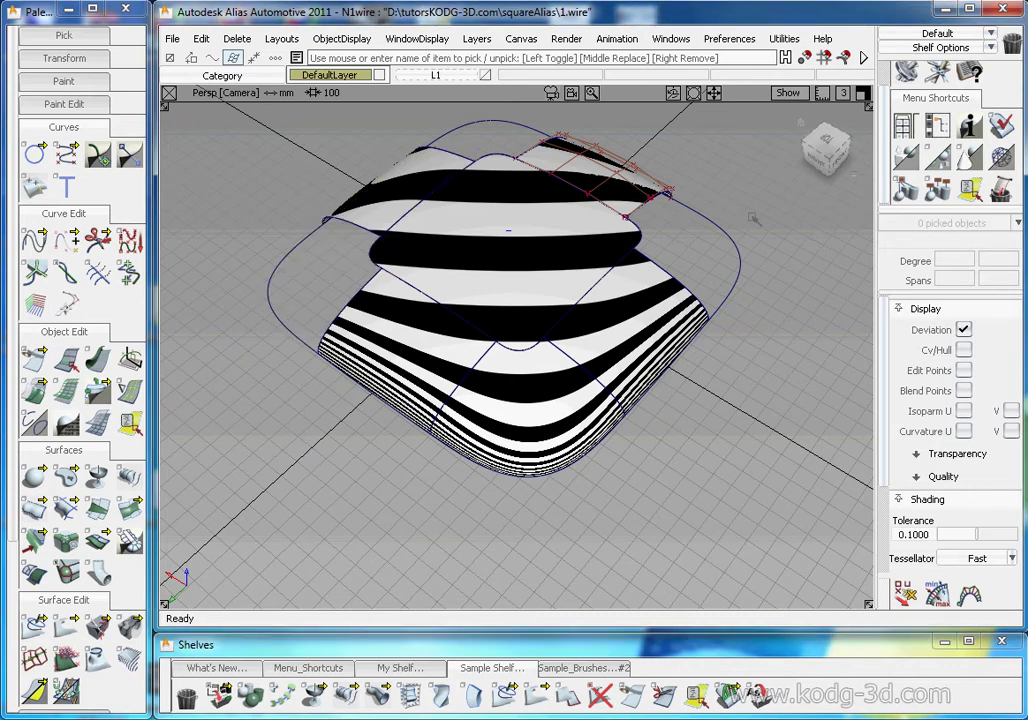
{"action": "left_click_drag", "start_coordinate": [654, 145], "coordinate": [654, 232]}
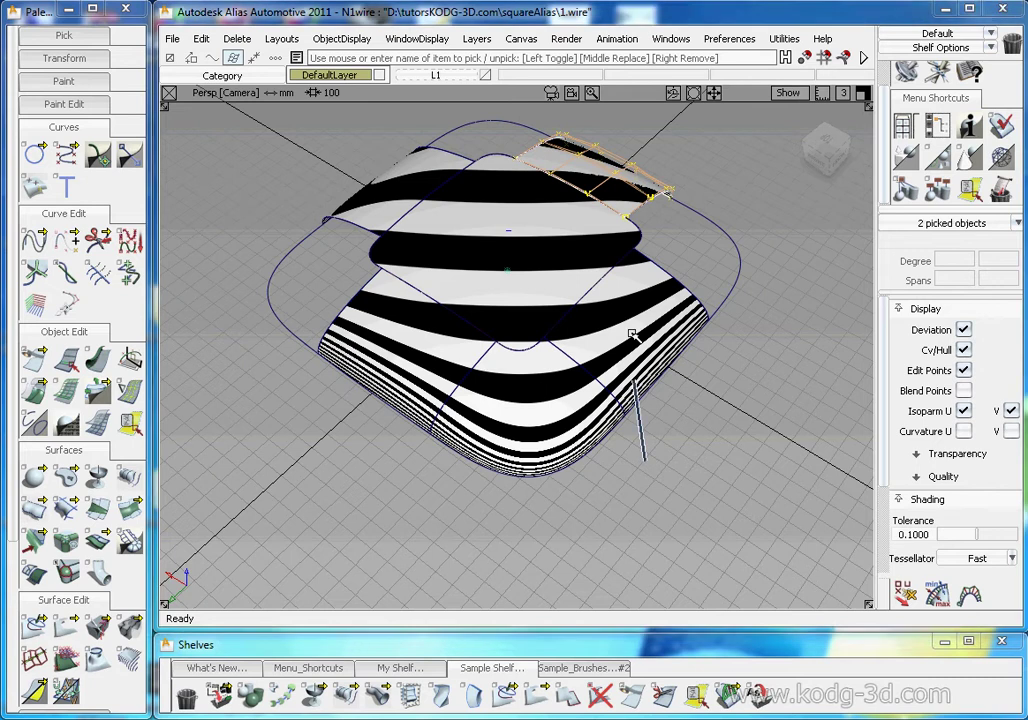
{"action": "left_click", "coordinate": [615, 170]}
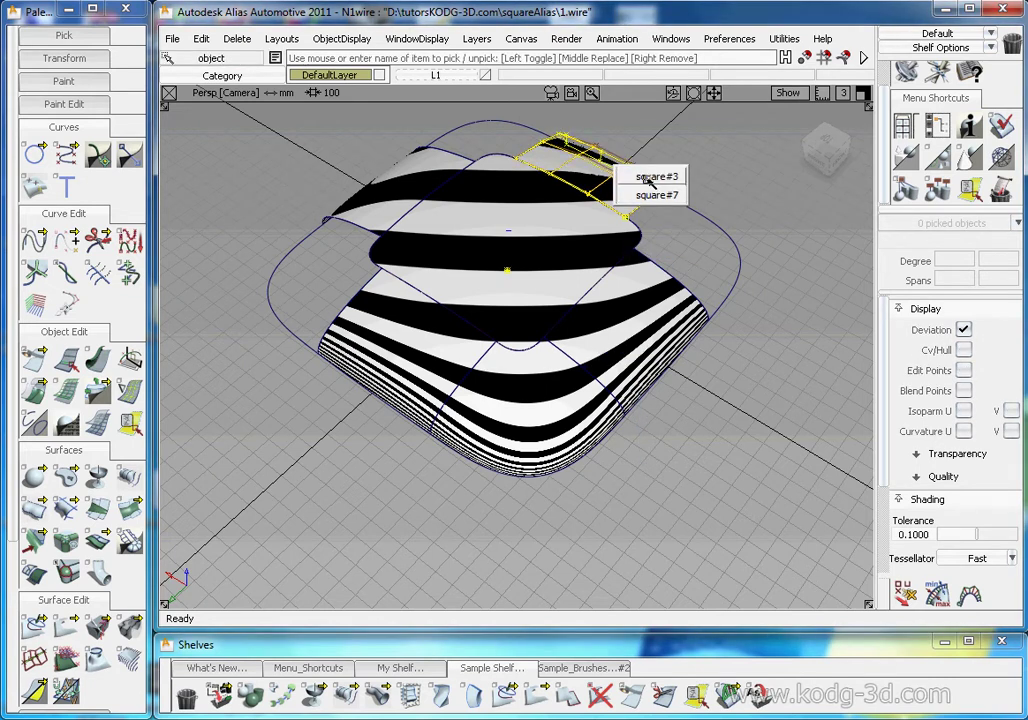
{"action": "left_click", "coordinate": [652, 194]}
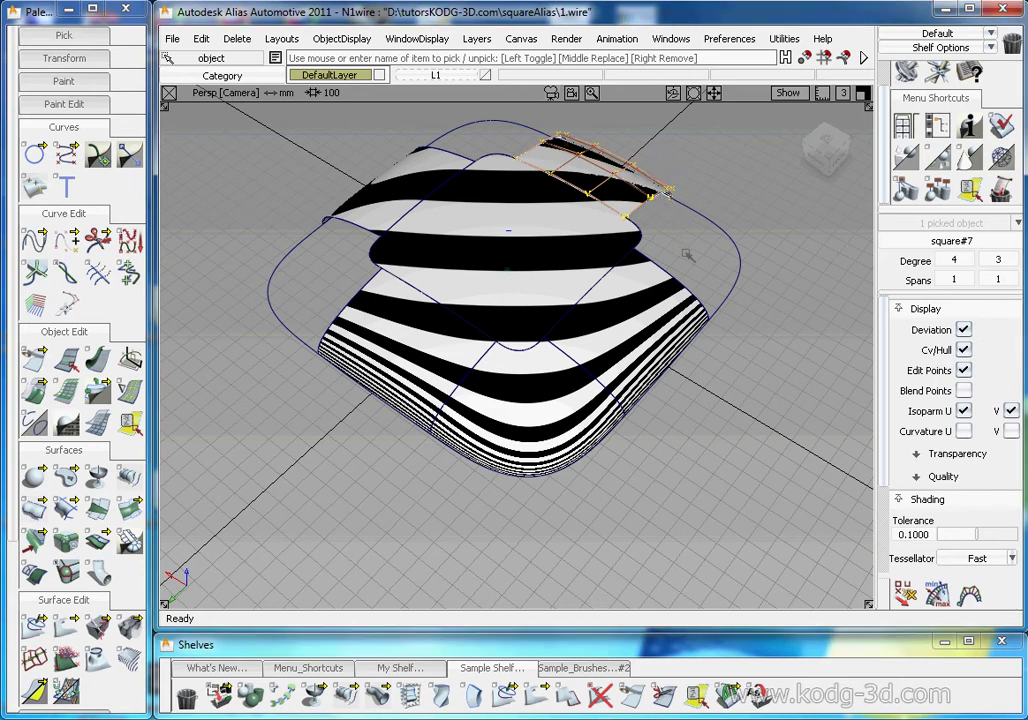
Delete the remaining rear side surfaces and the corner blend copies around the top surface.
{"action": "left_click_drag", "start_coordinate": [718, 152], "coordinate": [665, 226]}
{"action": "key", "text": "Delete"}
{"action": "left_click", "coordinate": [637, 171]}
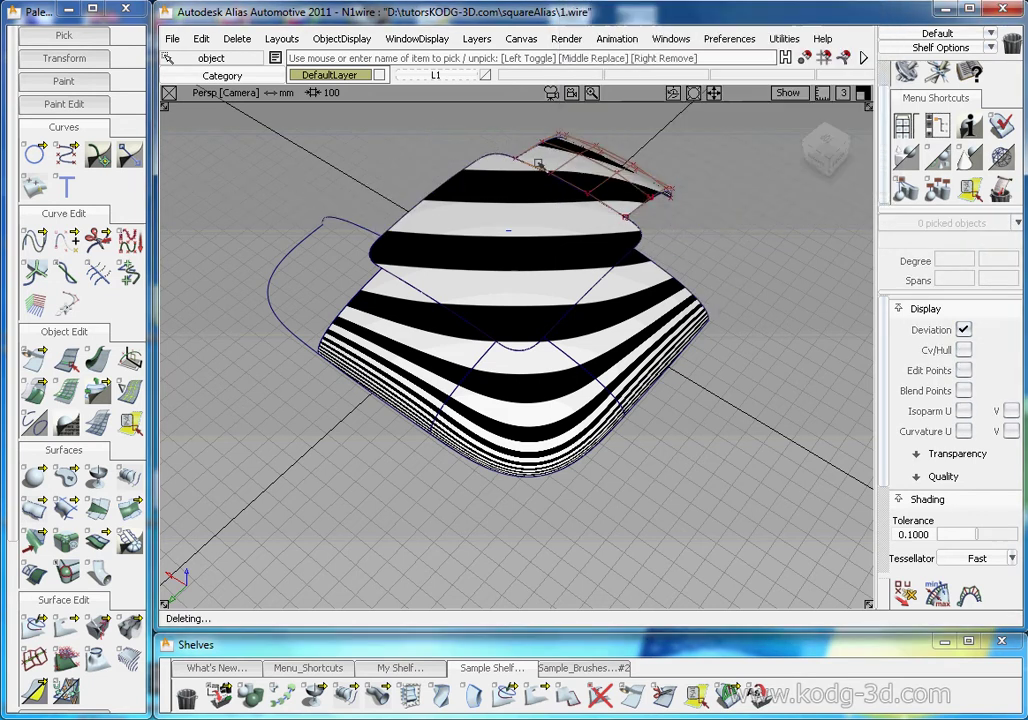
{"action": "left_click", "coordinate": [503, 136]}
{"action": "key", "text": "Delete"}
{"action": "left_click", "coordinate": [320, 232]}
{"action": "key", "text": "Delete"}
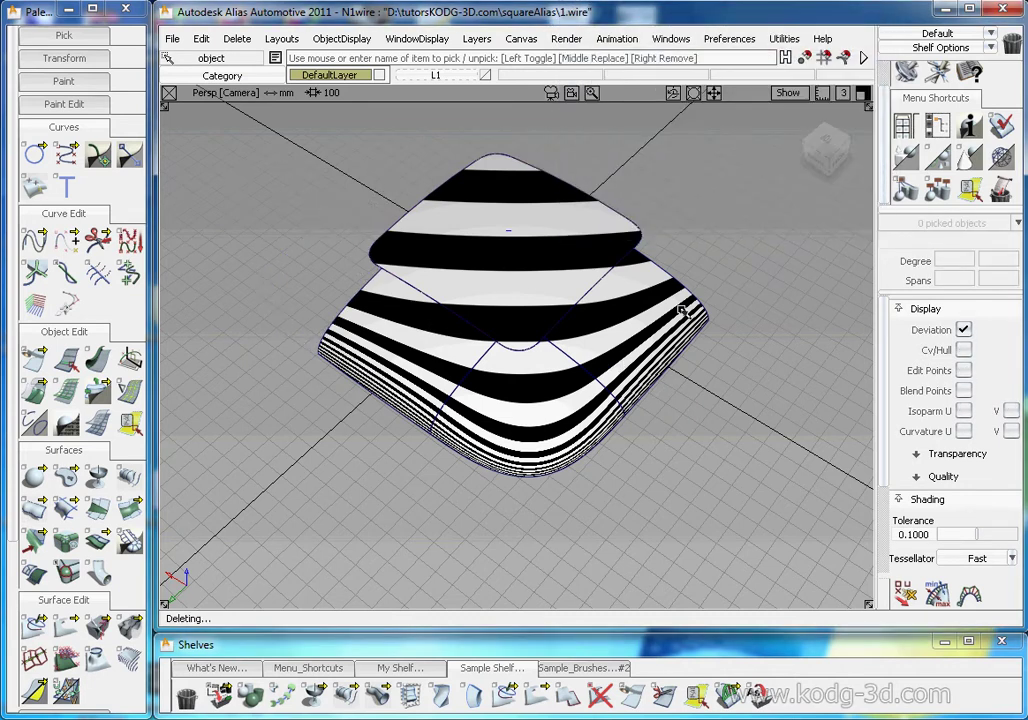
Delete the front side surface to the right of the corner blend.
{"action": "left_click_drag", "start_coordinate": [728, 250], "coordinate": [686, 315]}
{"action": "key", "text": "Delete"}
{"action": "key", "text": "Return"}
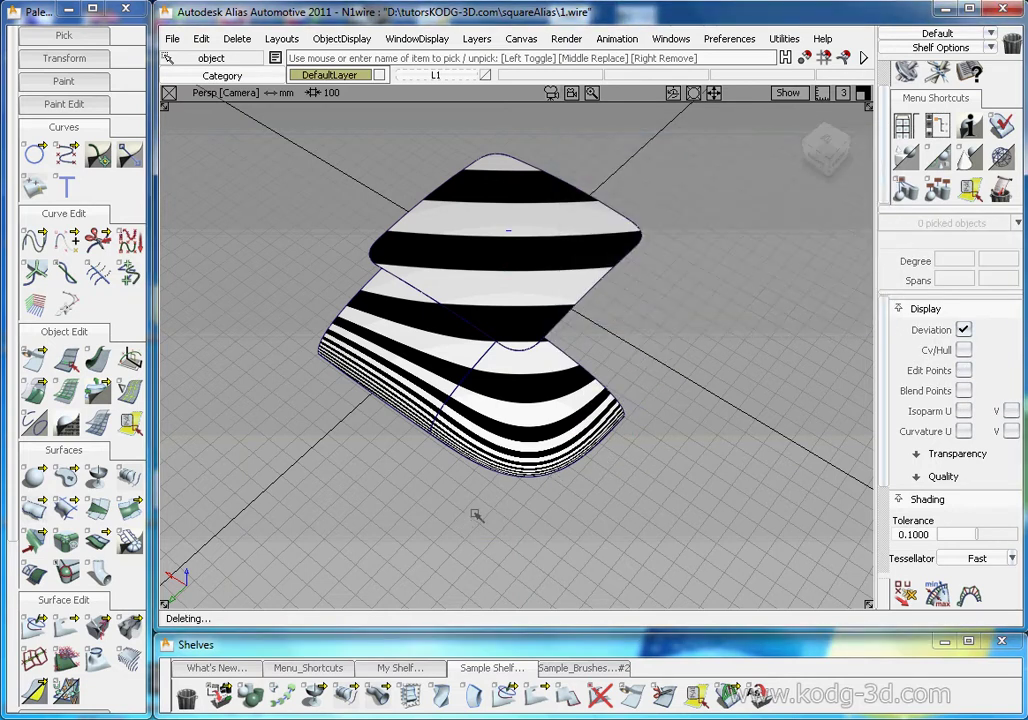
Duplicate the remaining side surface and corner blend to fill the other three sides and corners around the top surface.
{"action": "left_click_drag", "start_coordinate": [478, 488], "coordinate": [388, 408]}
{"action": "left_click", "coordinate": [201, 38]}
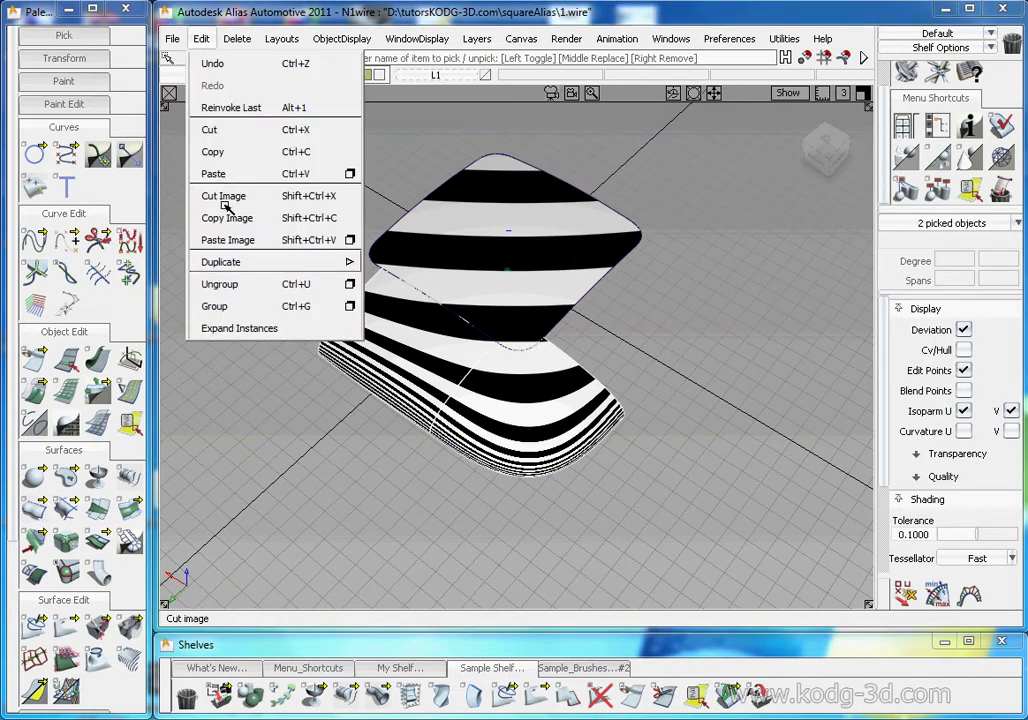
{"action": "mouse_move", "coordinate": [232, 262]}
{"action": "left_click", "coordinate": [393, 262]}
{"action": "left_click_drag", "start_coordinate": [552, 440], "coordinate": [519, 211], "text": "ctrl+shift"}
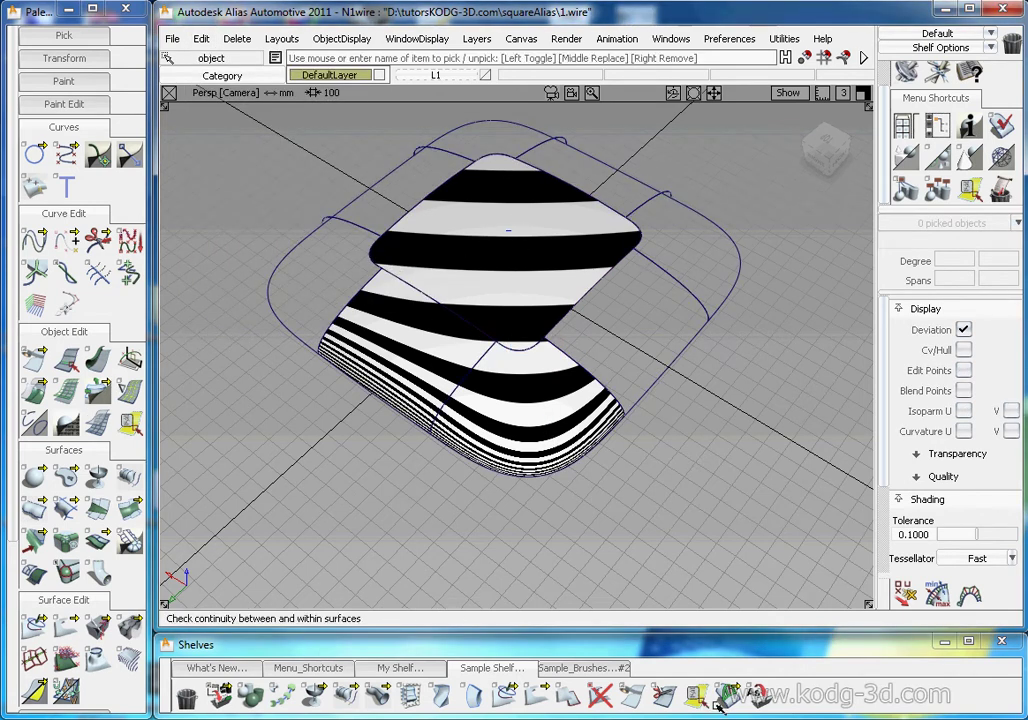
Check surface continuity along the seams of the front corner blend and the seams of the neighbouring left side surfaces.
{"action": "left_click", "coordinate": [728, 693]}
{"action": "left_click", "coordinate": [476, 377]}
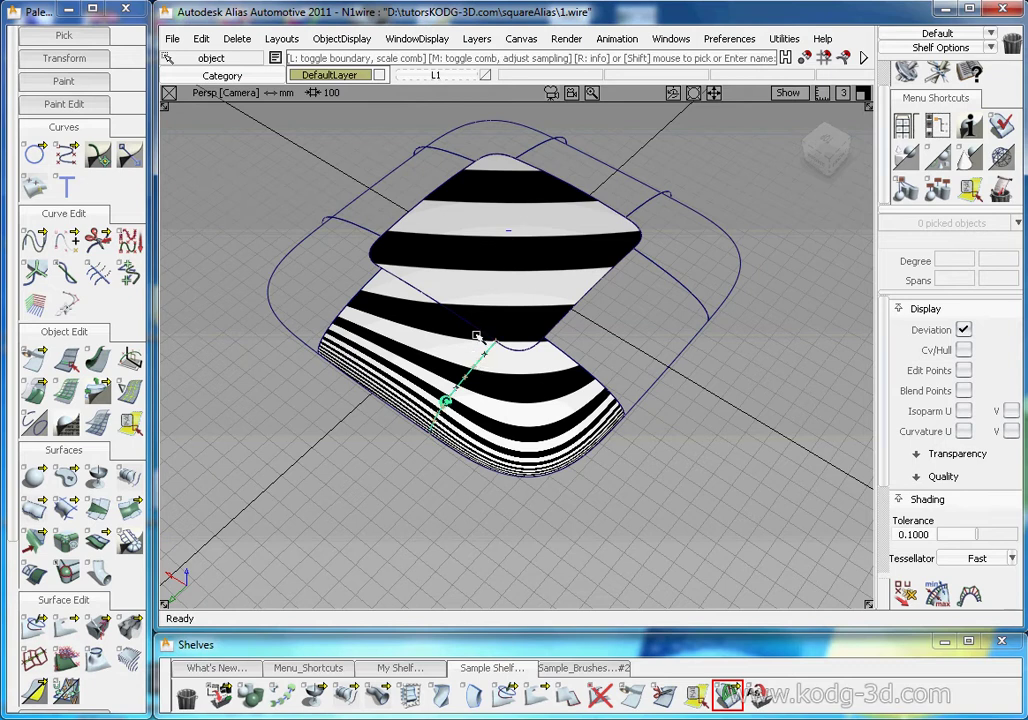
{"action": "left_click", "coordinate": [568, 360]}
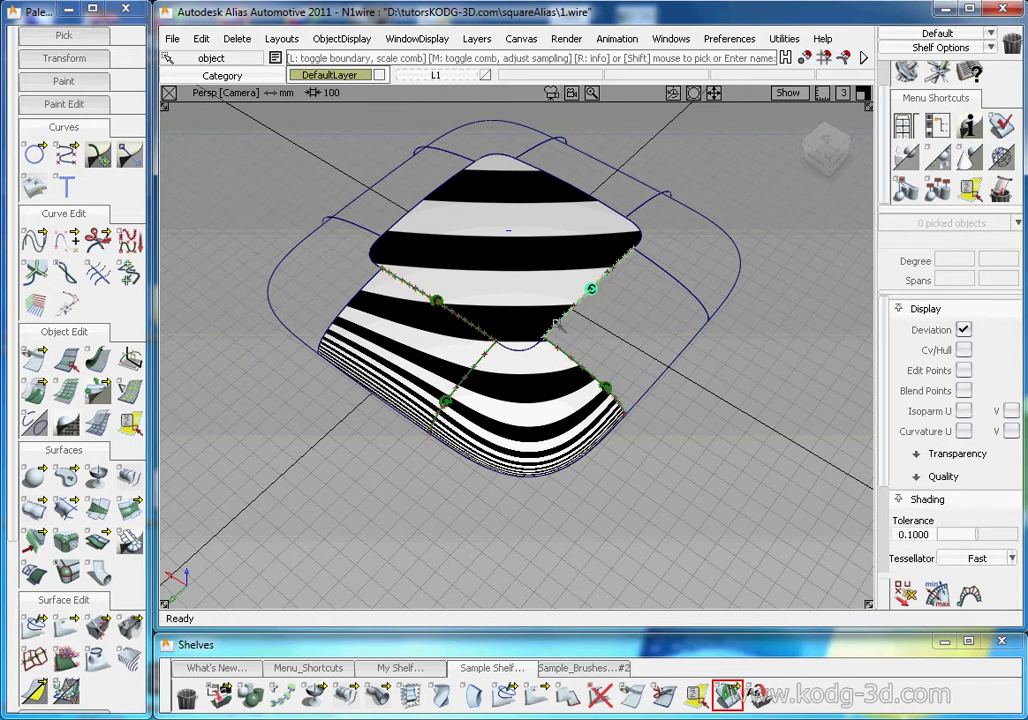
{"action": "left_click", "coordinate": [528, 350]}
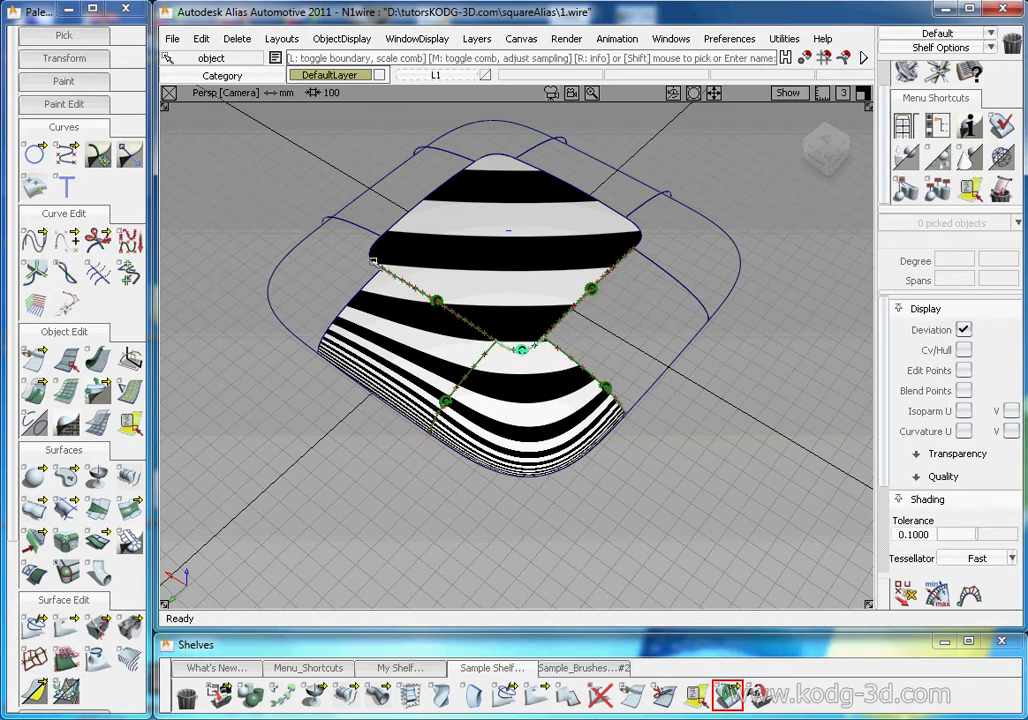
{"action": "left_click", "coordinate": [428, 194]}
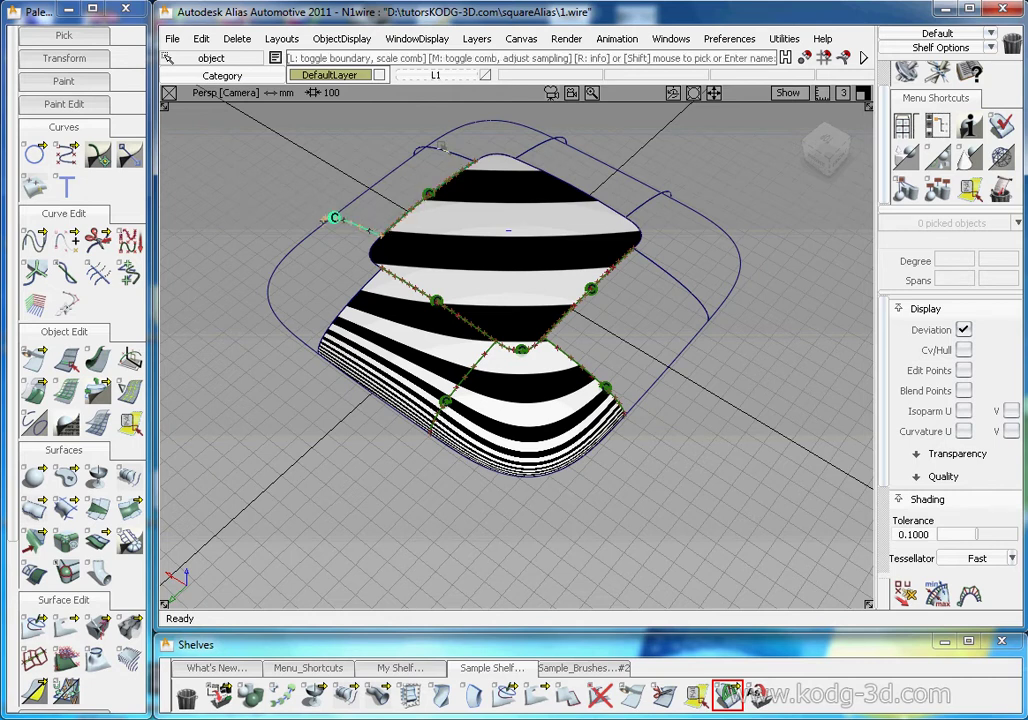
{"action": "left_click", "coordinate": [448, 157]}
{"action": "left_click", "coordinate": [369, 294]}
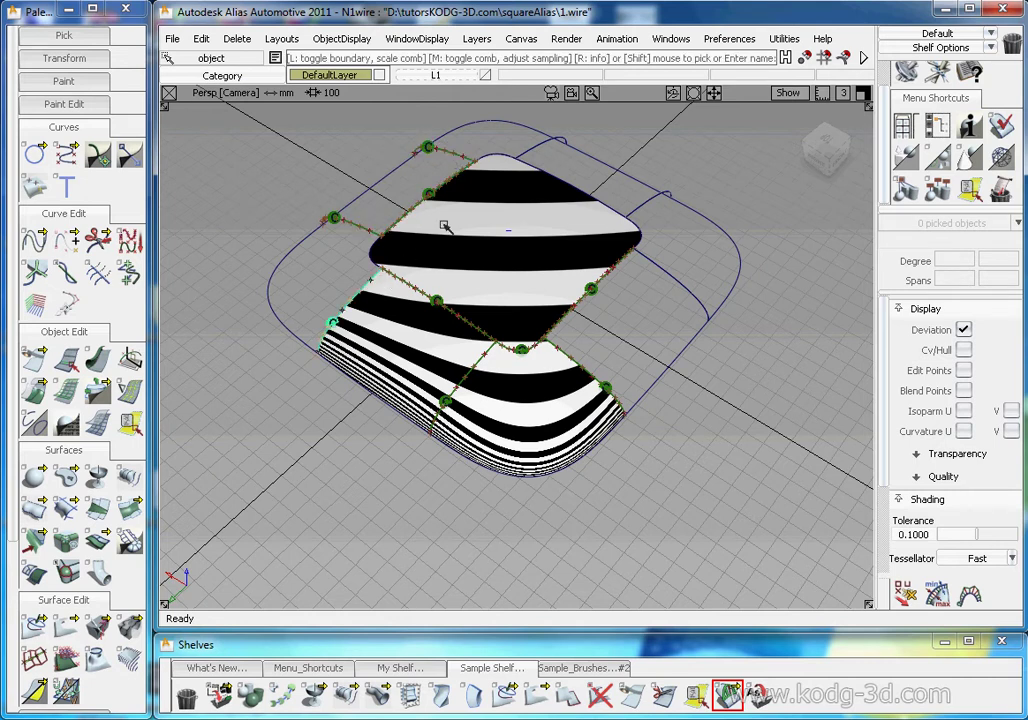
Check continuity along the rear and right side seams and at the three other corner edges of the top surface.
{"action": "left_click", "coordinate": [527, 152]}
{"action": "left_click", "coordinate": [651, 212]}
{"action": "left_click", "coordinate": [651, 257]}
{"action": "left_click", "coordinate": [591, 196]}
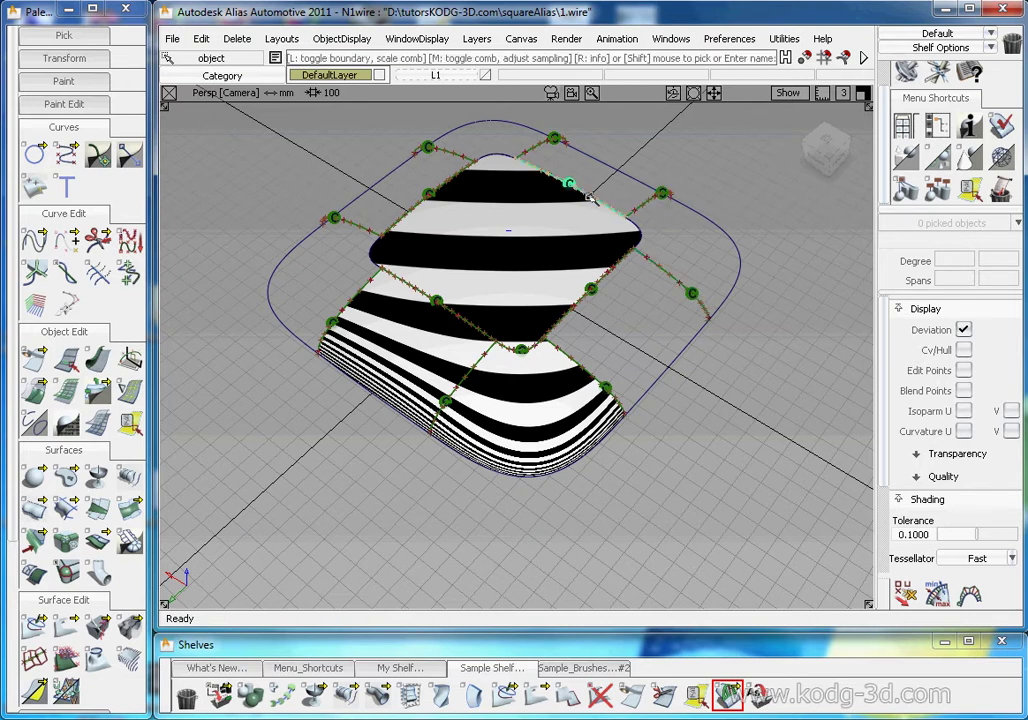
{"action": "left_click", "coordinate": [494, 152]}
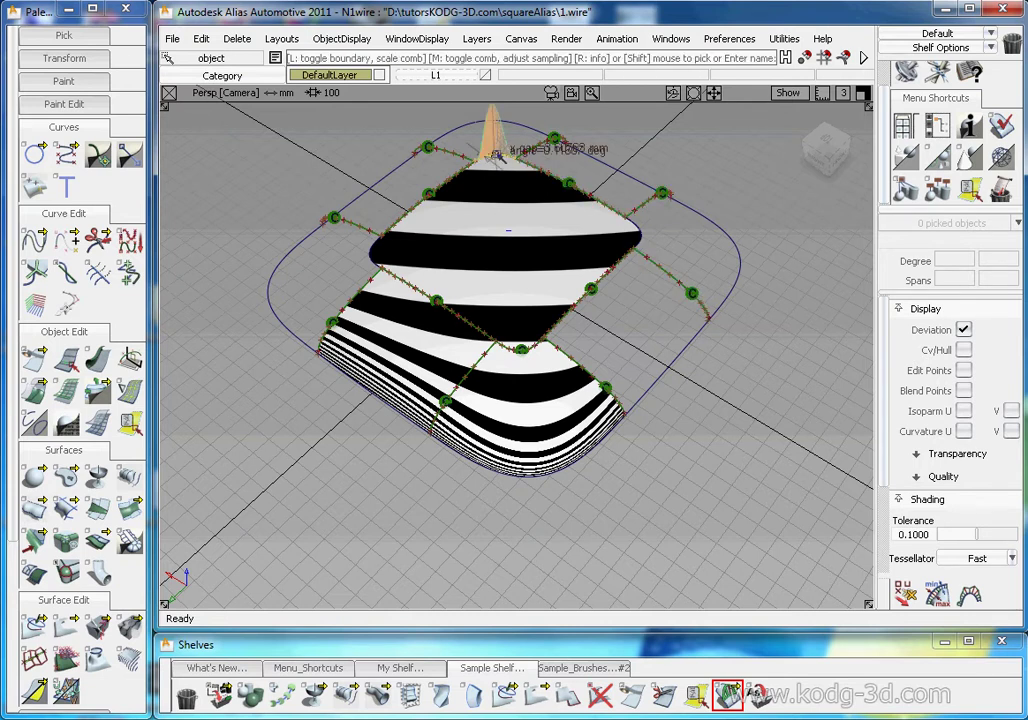
{"action": "left_click", "coordinate": [636, 233]}
{"action": "left_click", "coordinate": [370, 252]}
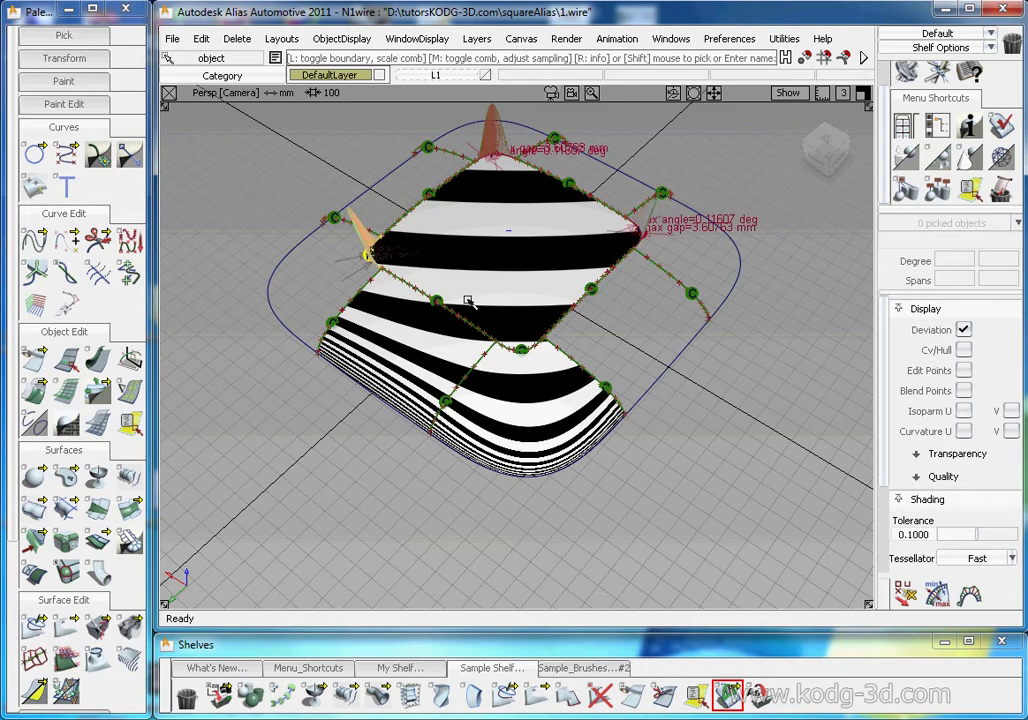
Turn off diagnostic shading and untrim the top surface.
{"action": "left_click_drag", "start_coordinate": [470, 302], "coordinate": [567, 452], "text": "alt+shift"}
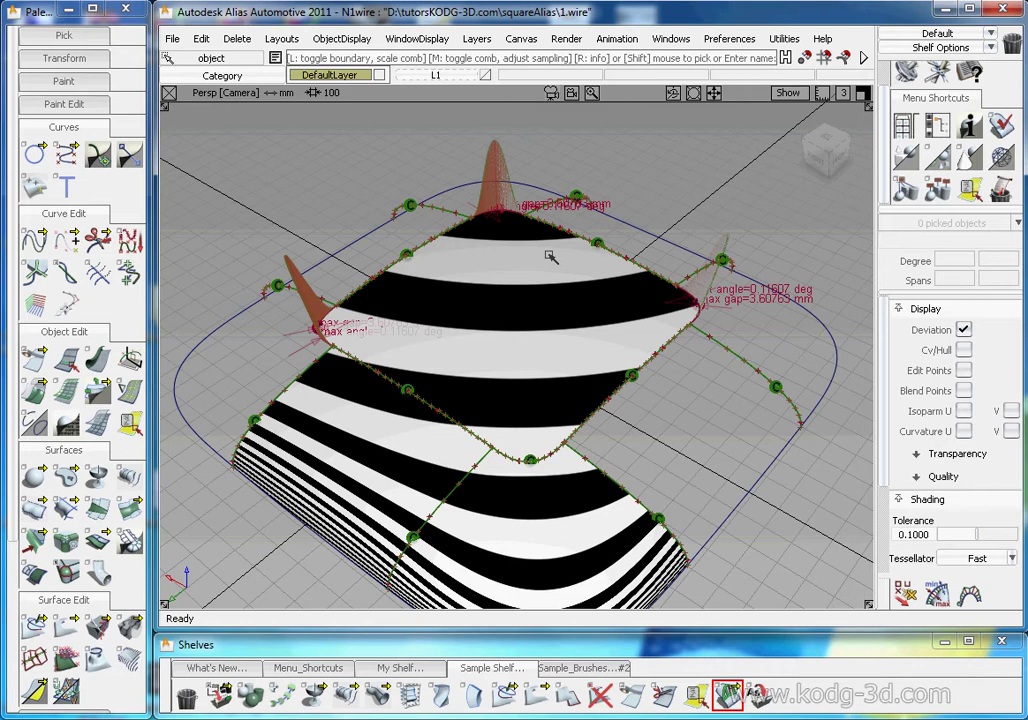
{"action": "scroll", "coordinate": [918, 502], "scroll_direction": "down", "scroll_amount": 3}
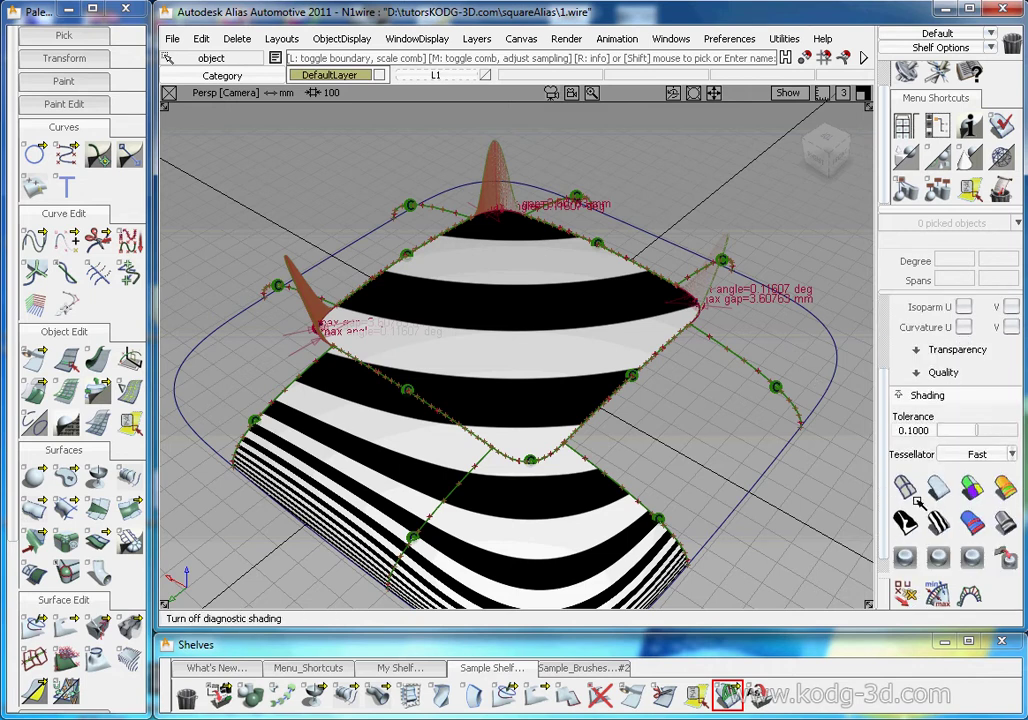
{"action": "left_click", "coordinate": [910, 497]}
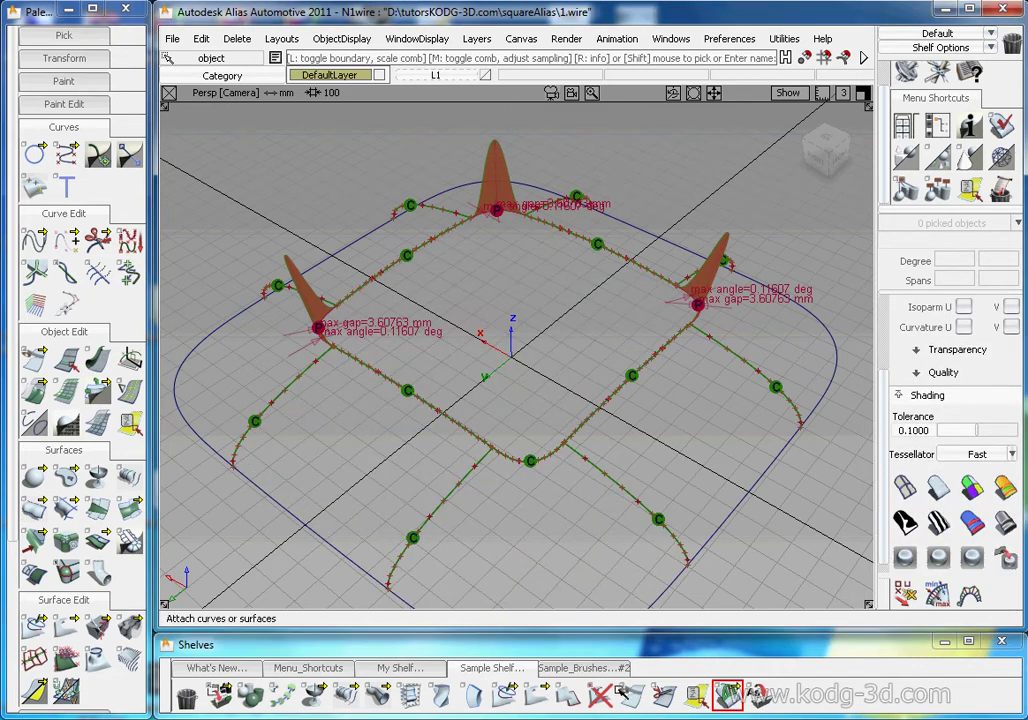
{"action": "left_click", "coordinate": [600, 693]}
{"action": "left_click", "coordinate": [540, 460]}
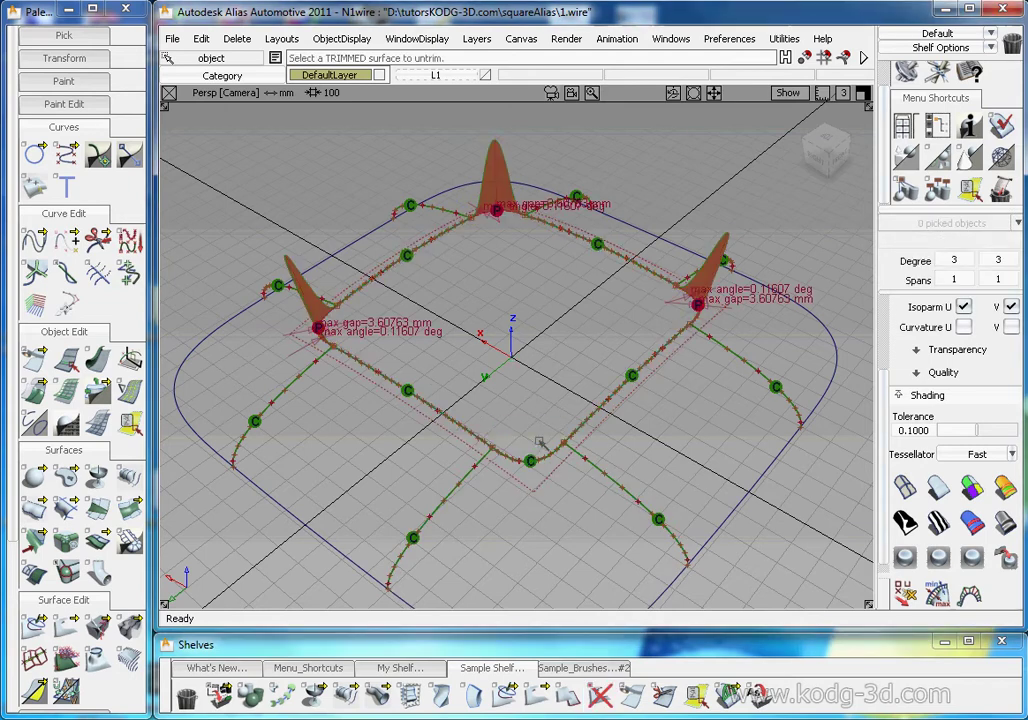
Delete the old trimming curves on the top surface at all four rounded corners.
{"action": "key", "text": "Delete"}
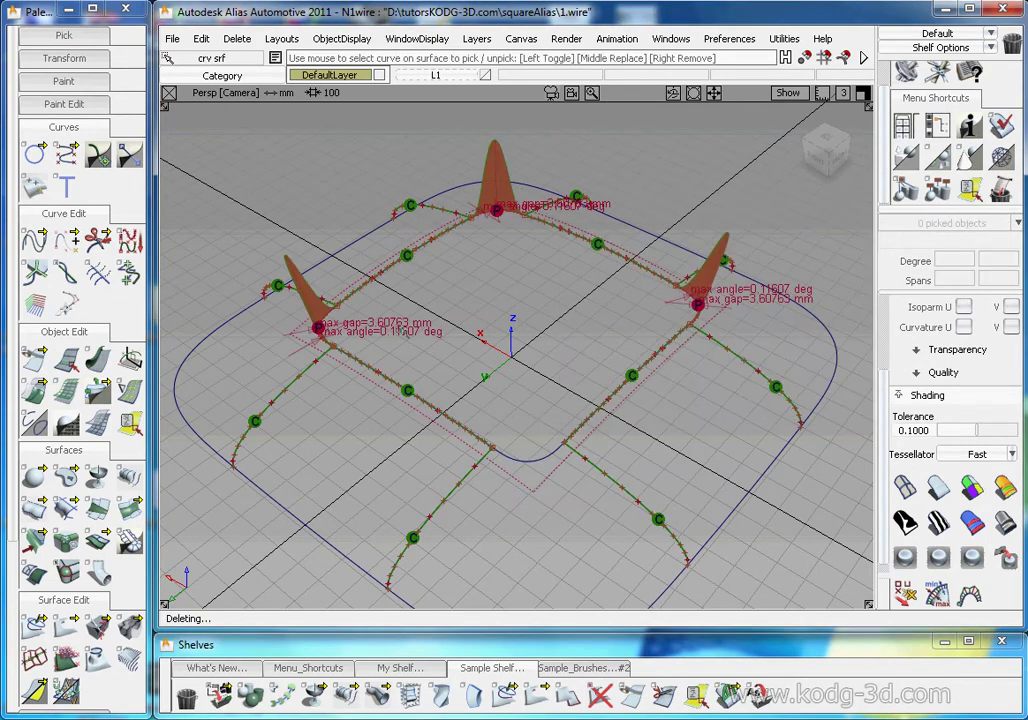
{"action": "left_click", "coordinate": [320, 331]}
{"action": "key", "text": "Delete"}
{"action": "left_click", "coordinate": [497, 212]}
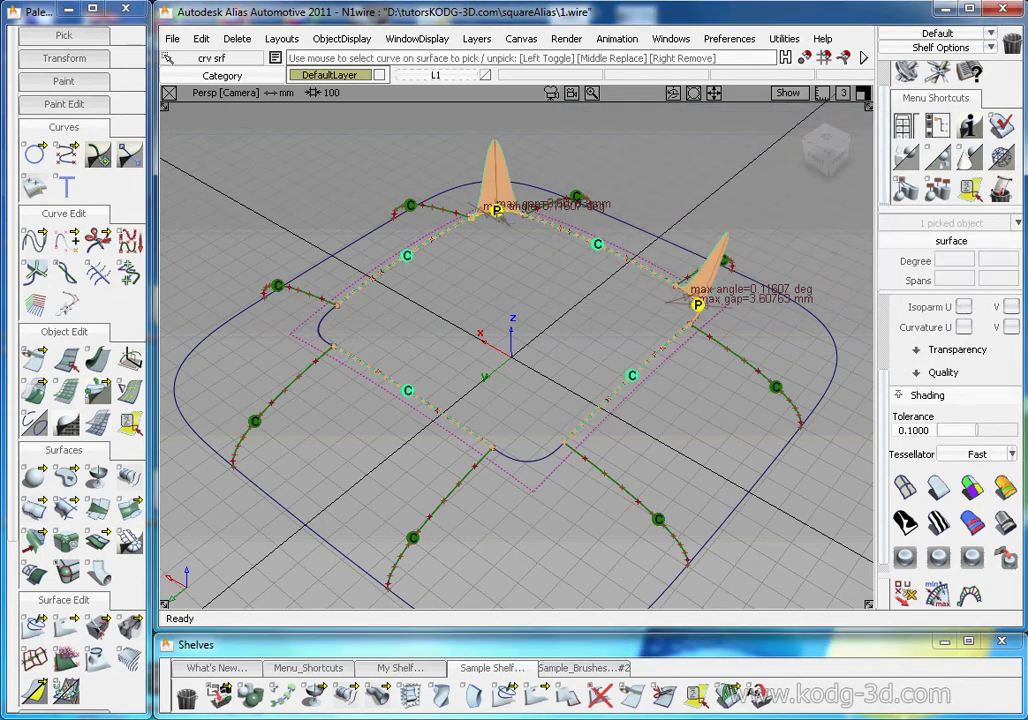
{"action": "key", "text": "Delete"}
{"action": "left_click", "coordinate": [697, 305]}
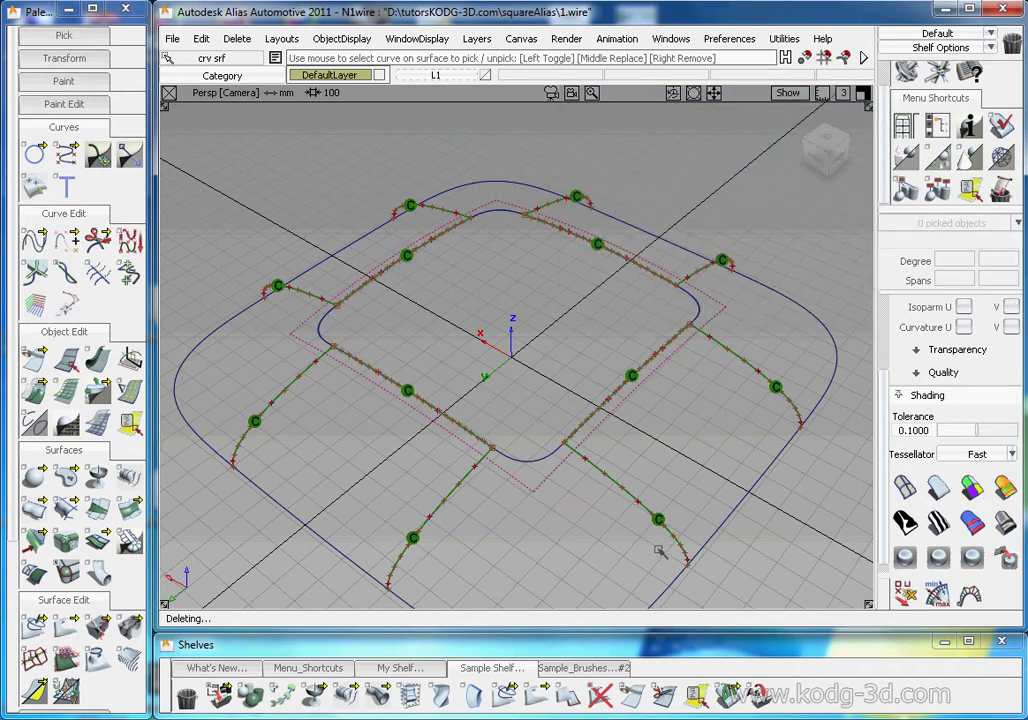
{"action": "double_click", "coordinate": [505, 693]}
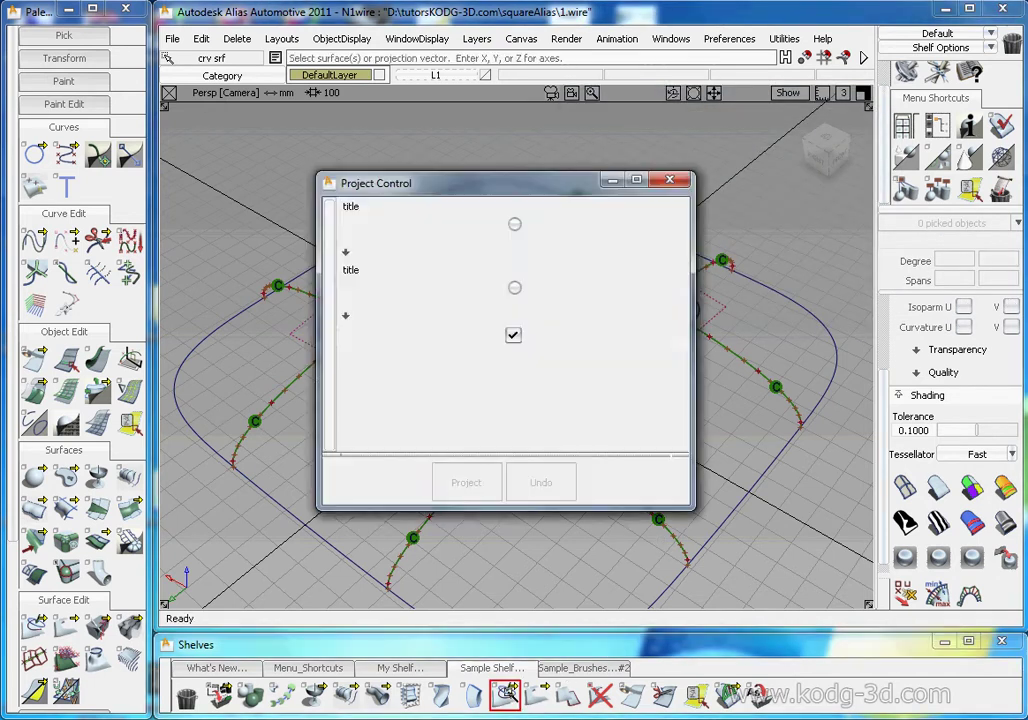
{"action": "left_click", "coordinate": [670, 181]}
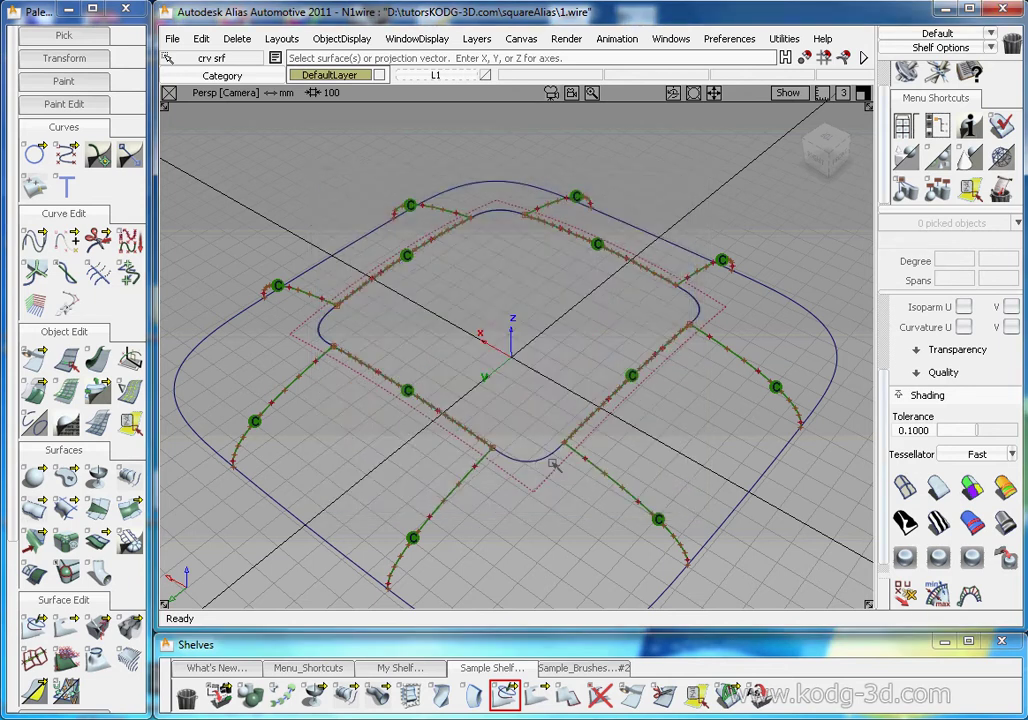
{"action": "left_click", "coordinate": [545, 470]}
{"action": "key", "text": "space"}
{"action": "left_click", "coordinate": [540, 462]}
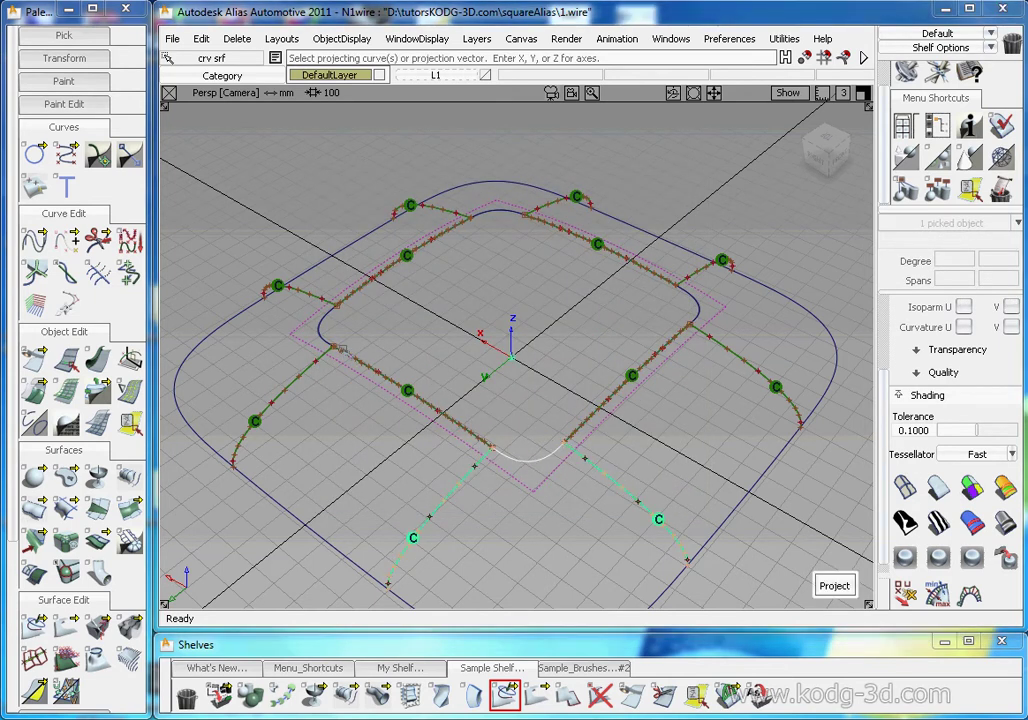
{"action": "left_click", "coordinate": [323, 330]}
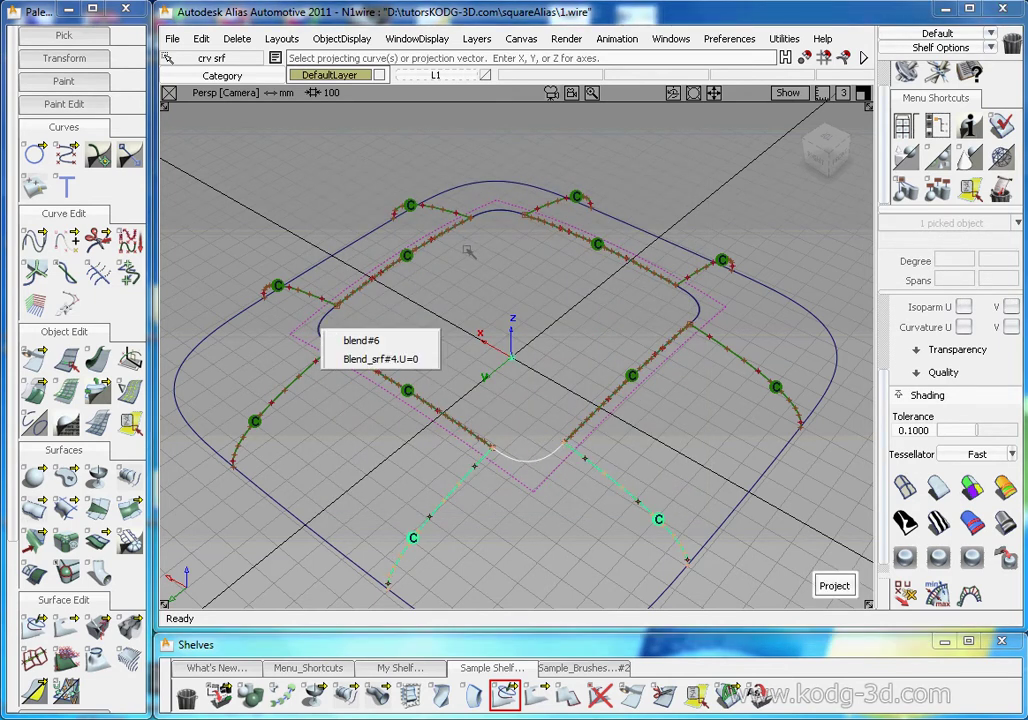
{"action": "left_click", "coordinate": [360, 341]}
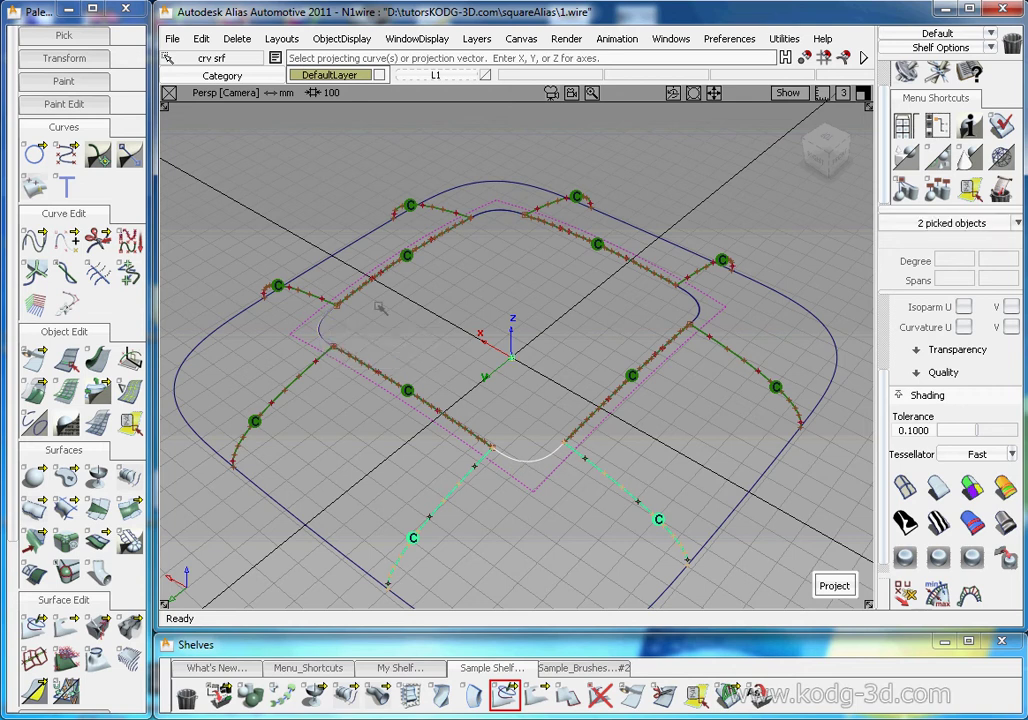
{"action": "left_click", "coordinate": [506, 214]}
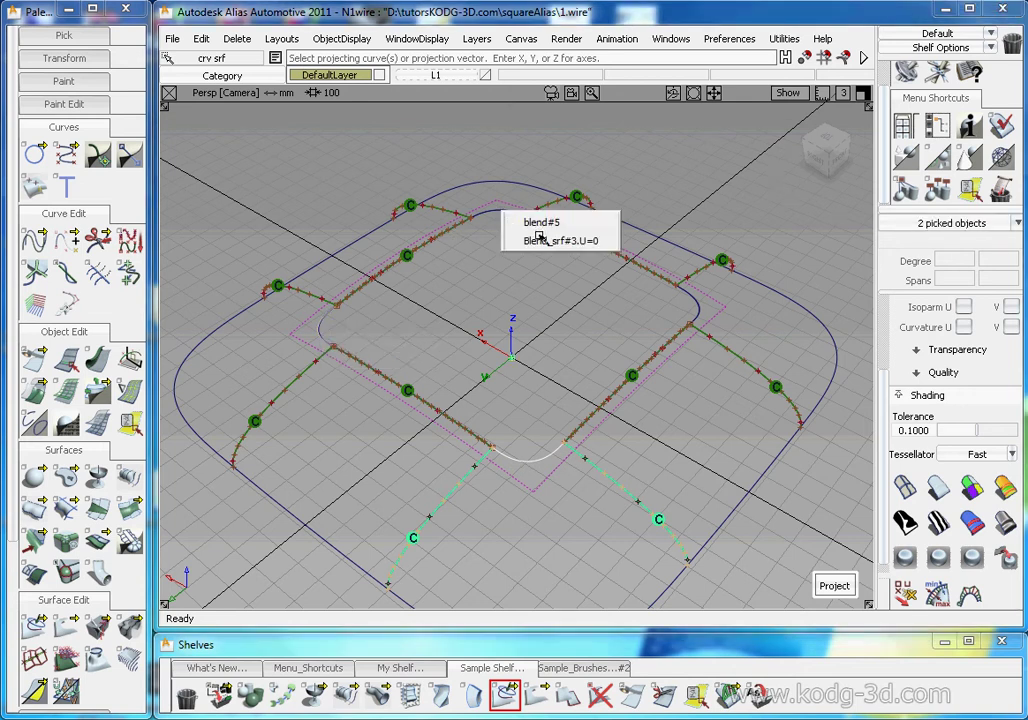
{"action": "left_click", "coordinate": [449, 333]}
Delete the leftover blend curves that overlap the corner surface edges around the top surface.
{"action": "left_click_drag", "start_coordinate": [348, 350], "coordinate": [410, 297], "text": "ctrl+shift"}
{"action": "left_click", "coordinate": [353, 360]}
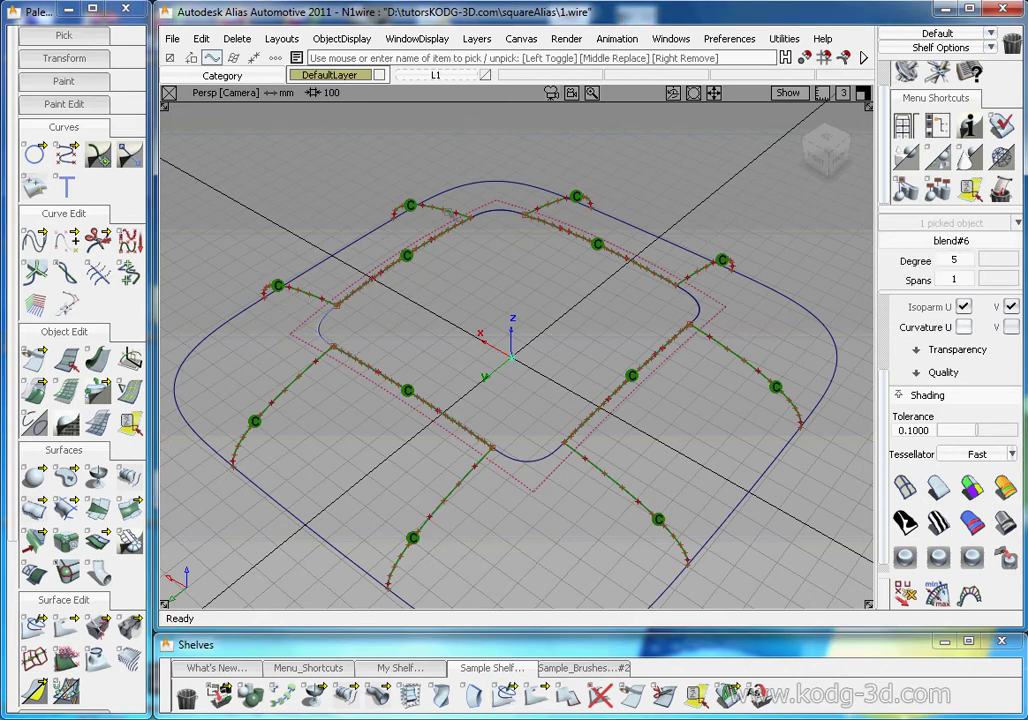
{"action": "left_click", "coordinate": [537, 248]}
{"action": "left_click", "coordinate": [539, 448]}
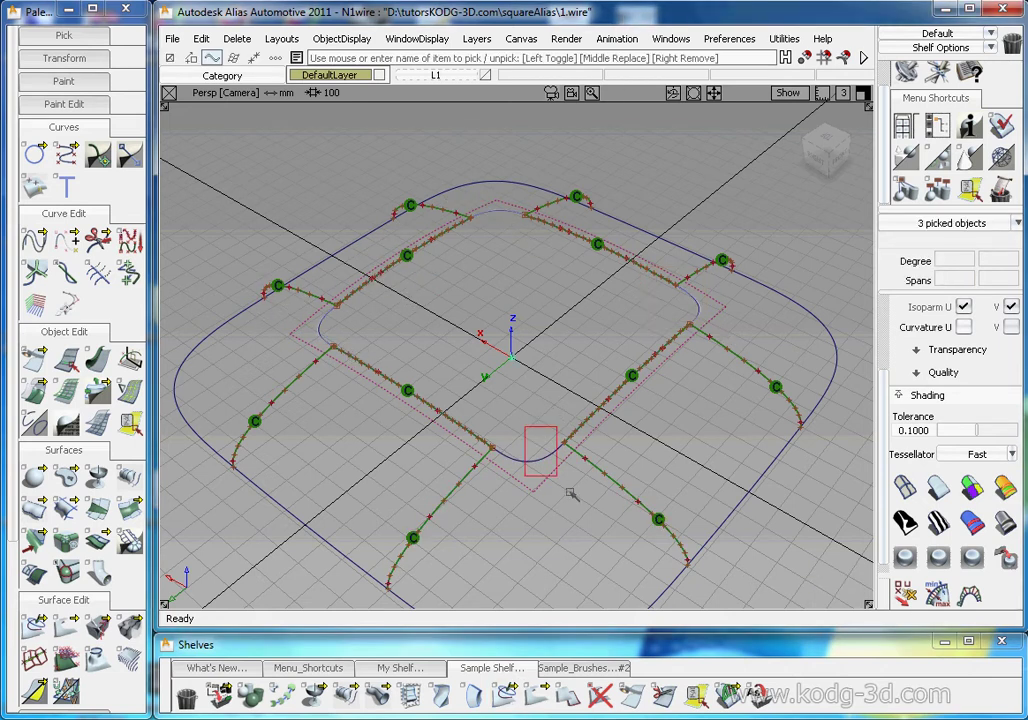
{"action": "key", "text": "Delete"}
{"action": "key", "text": "Return"}
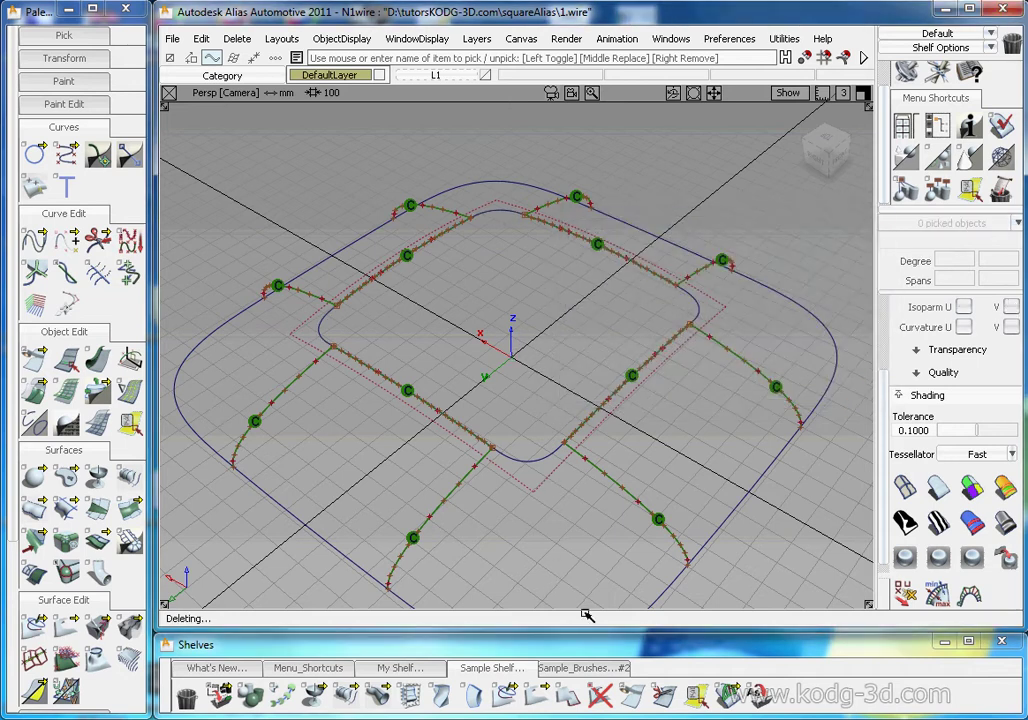
Project the inner edges of the four corner blends onto the untrimmed top surface.
{"action": "left_click", "coordinate": [505, 695]}
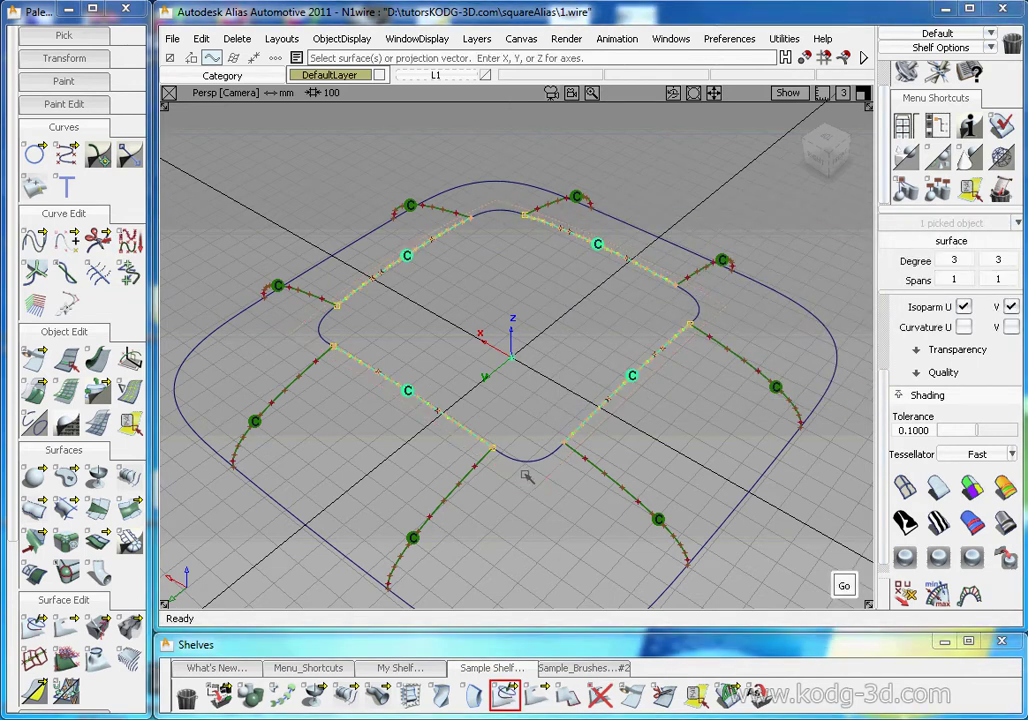
{"action": "left_click", "coordinate": [526, 458]}
{"action": "left_click", "coordinate": [266, 287]}
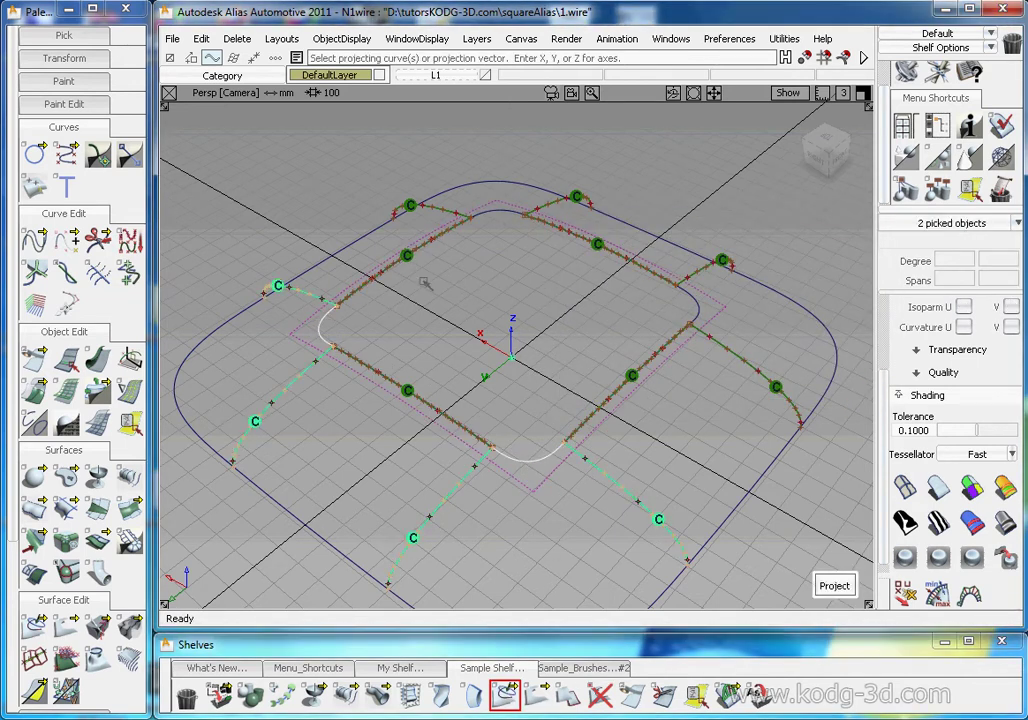
{"action": "left_click", "coordinate": [497, 214]}
{"action": "left_click", "coordinate": [697, 306]}
{"action": "key", "text": "space"}
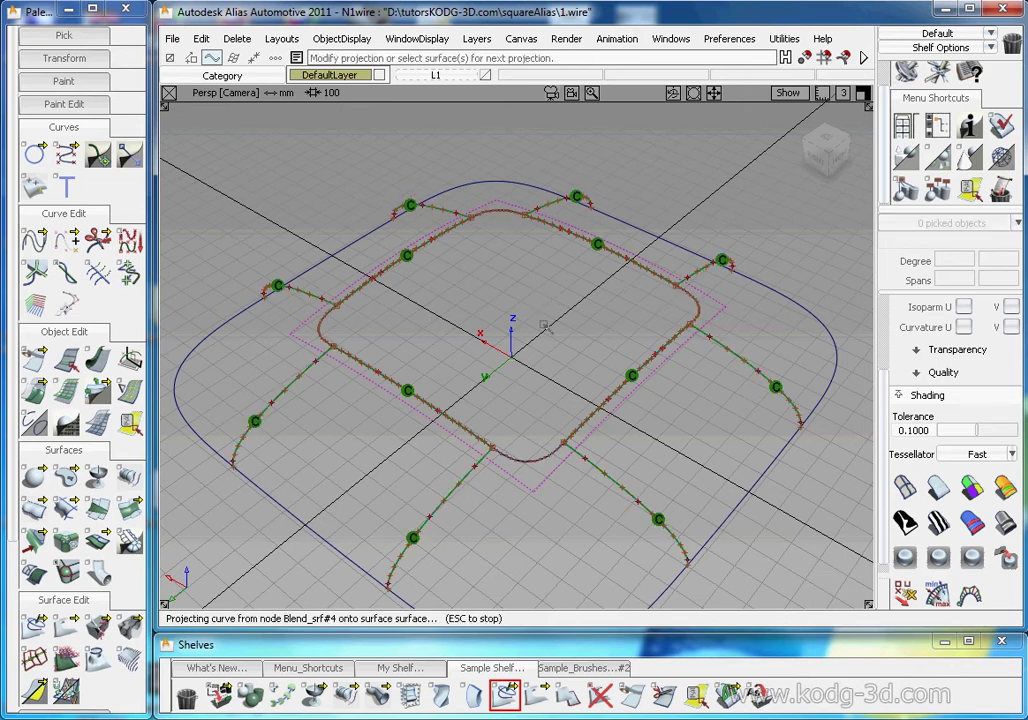
Trim the top surface along the projected corner curves, keeping its central region.
{"action": "left_click", "coordinate": [543, 692]}
{"action": "left_click", "coordinate": [547, 478]}
{"action": "left_click", "coordinate": [516, 329]}
{"action": "key", "text": "space"}
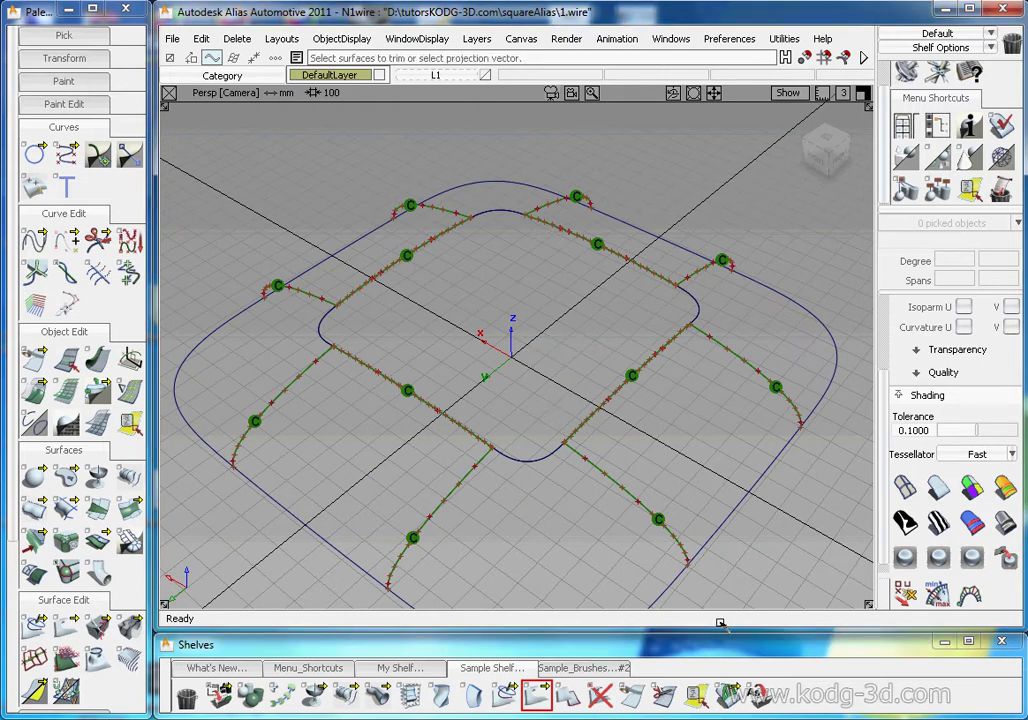
Check surface continuity between the trimmed top surface and each of the four corner blends.
{"action": "left_click", "coordinate": [727, 693]}
{"action": "left_click", "coordinate": [584, 422]}
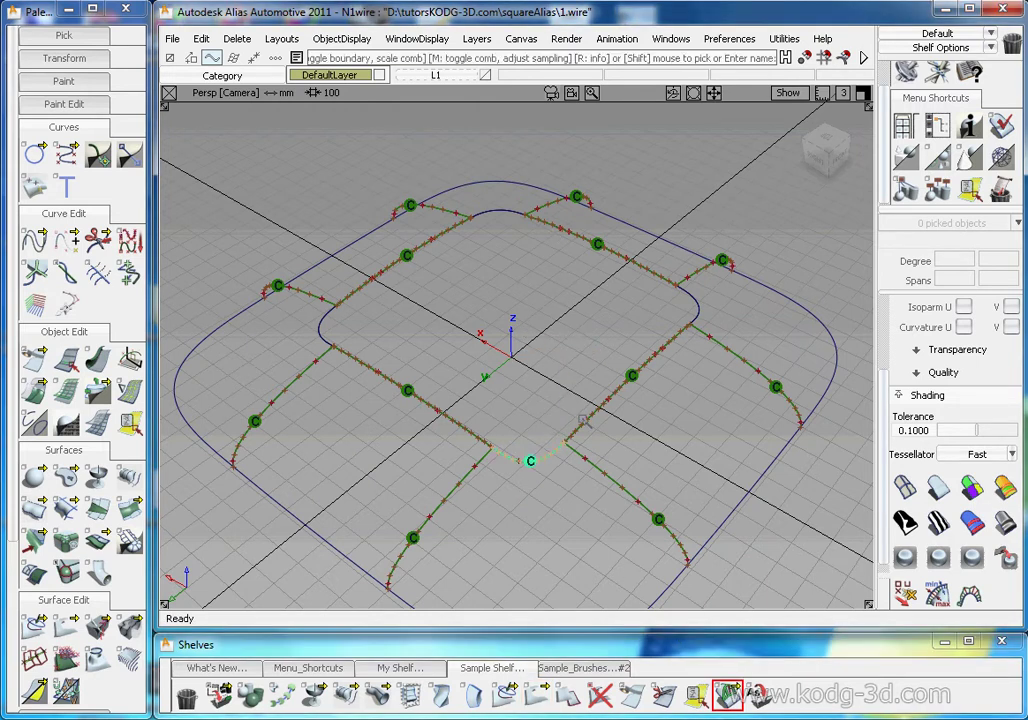
{"action": "left_click", "coordinate": [697, 305]}
{"action": "left_click", "coordinate": [499, 212]}
{"action": "left_click", "coordinate": [324, 317]}
{"action": "mouse_move", "coordinate": [598, 318]}
{"action": "left_mouse_down", "text": "alt+shift"}
{"action": "mouse_move", "coordinate": [586, 335]}
{"action": "mouse_move", "coordinate": [633, 293]}
{"action": "mouse_move", "coordinate": [570, 385]}
{"action": "mouse_move", "coordinate": [523, 374]}
{"action": "mouse_move", "coordinate": [551, 413]}
{"action": "mouse_move", "coordinate": [470, 436]}
{"action": "mouse_move", "coordinate": [425, 408]}
{"action": "left_mouse_up", "text": "alt+shift"}
{"action": "left_click", "coordinate": [728, 693]}
Inspect the zebra stripes across the completed model, and switch to smooth grey shading to review its form from several angles.
{"action": "right_click_drag", "start_coordinate": [660, 425], "coordinate": [528, 310], "text": "ctrl+shift"}
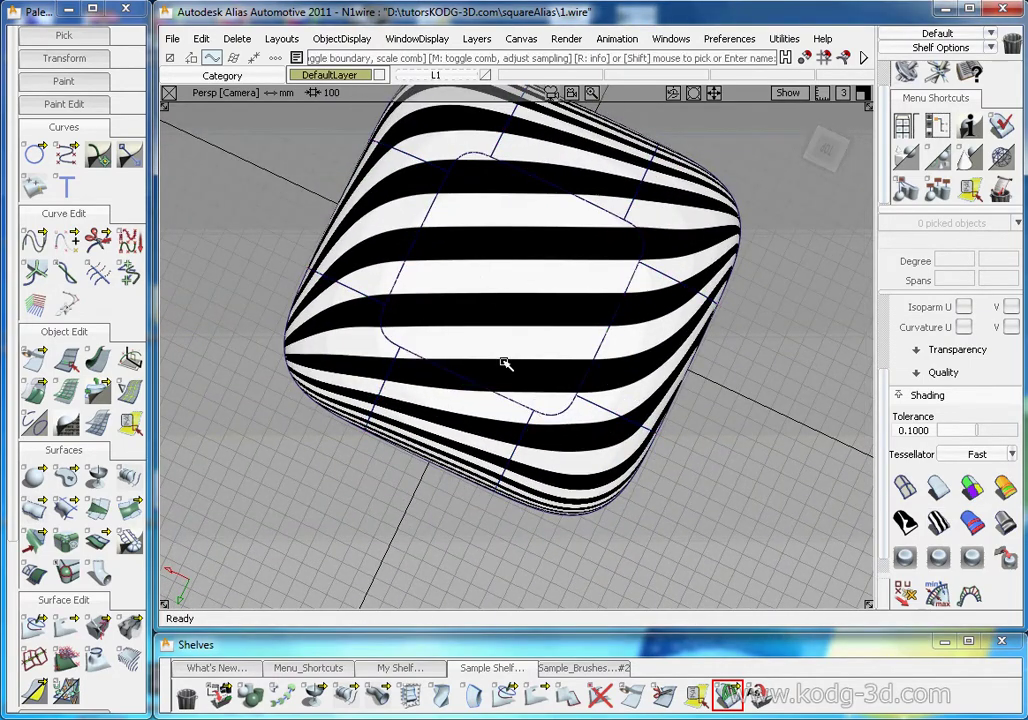
{"action": "left_click_drag", "start_coordinate": [505, 363], "coordinate": [502, 322], "text": "alt+shift"}
{"action": "left_click", "coordinate": [1007, 561]}
{"action": "mouse_move", "coordinate": [560, 412]}
{"action": "left_mouse_down", "text": "alt+shift"}
{"action": "mouse_move", "coordinate": [526, 399]}
{"action": "mouse_move", "coordinate": [532, 268]}
{"action": "mouse_move", "coordinate": [507, 335]}
{"action": "left_mouse_up", "text": "alt+shift"}
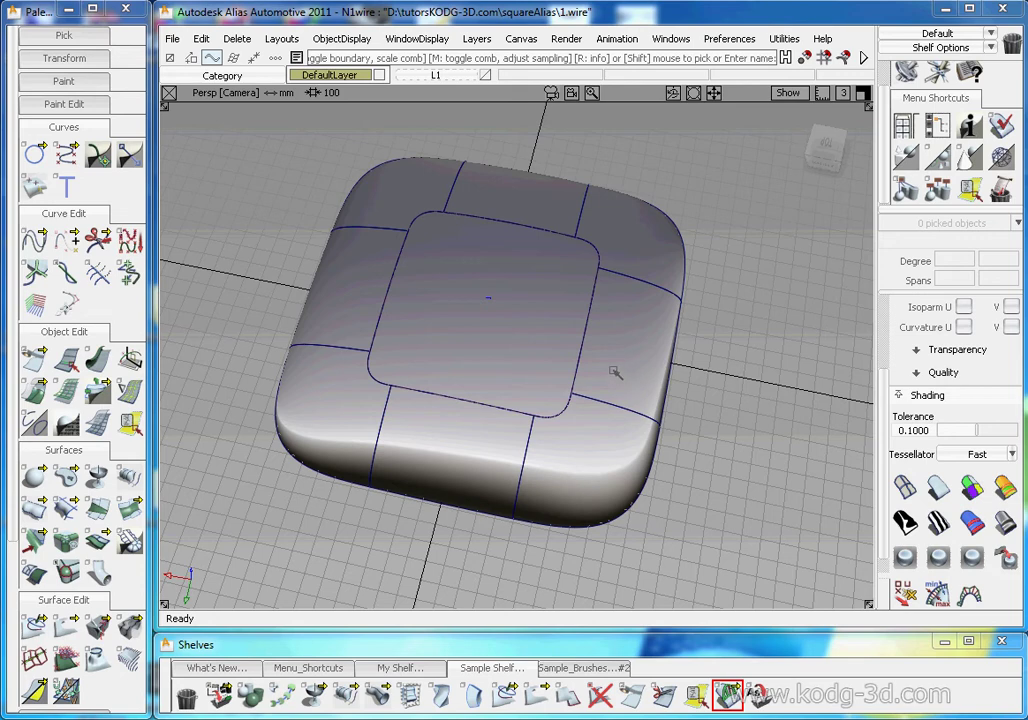
{"action": "left_click_drag", "start_coordinate": [527, 341], "coordinate": [698, 313], "text": "alt+shift"}
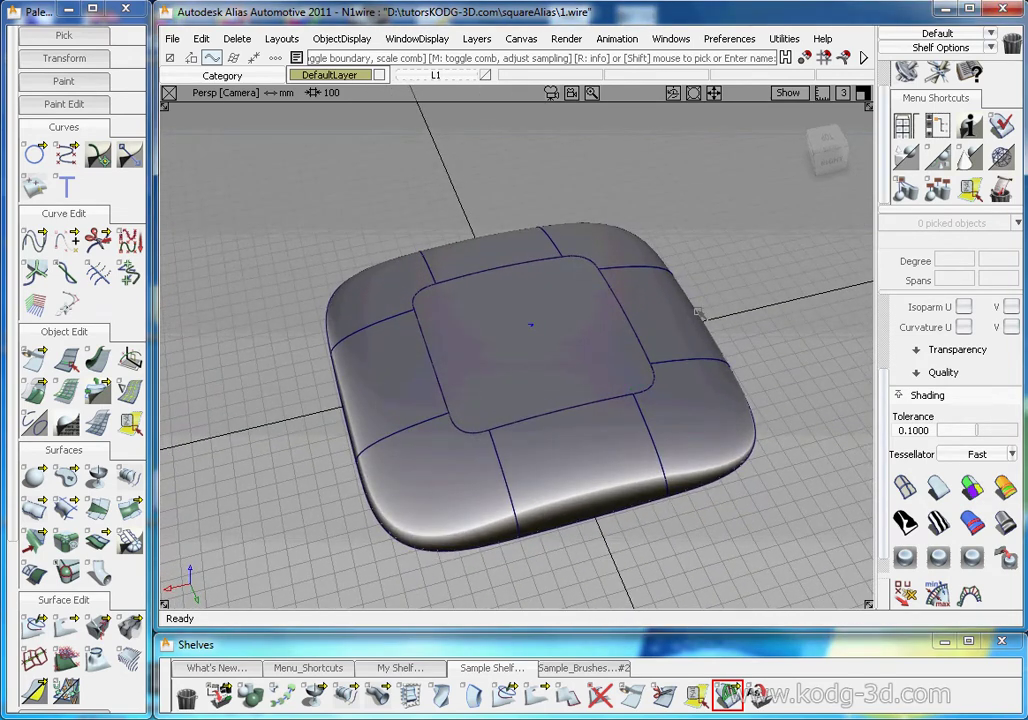
Open the construction options and examine the continuity and topology tolerances of the CATIA V5 preset.
{"action": "left_click", "coordinate": [708, 38]}
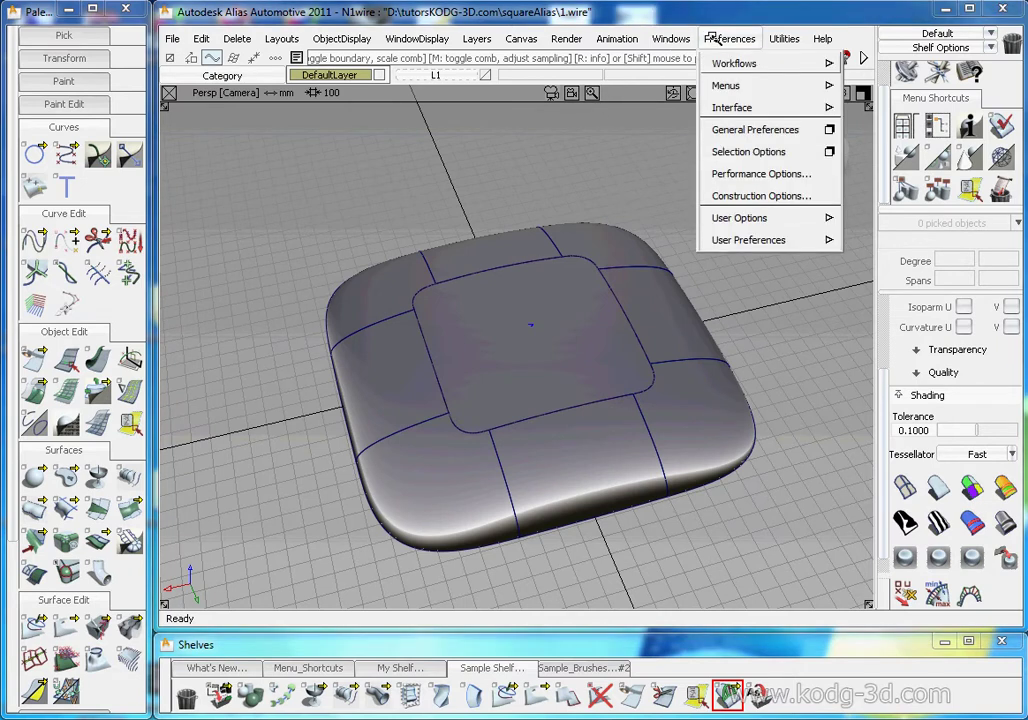
{"action": "left_click", "coordinate": [760, 196]}
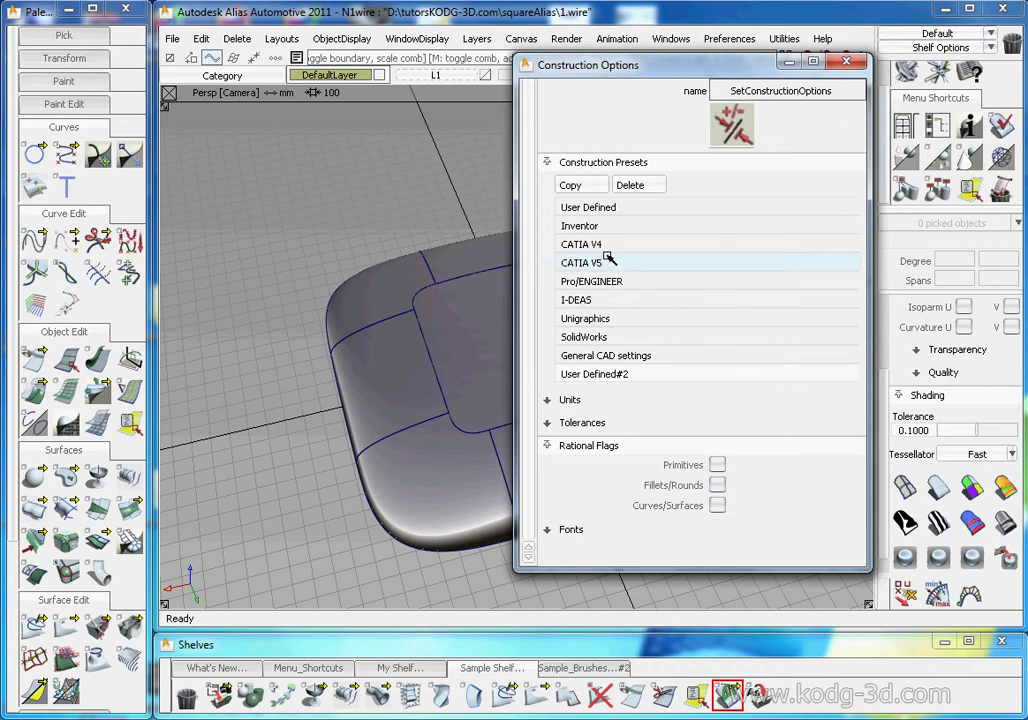
{"action": "left_click_drag", "start_coordinate": [669, 75], "coordinate": [647, 53]}
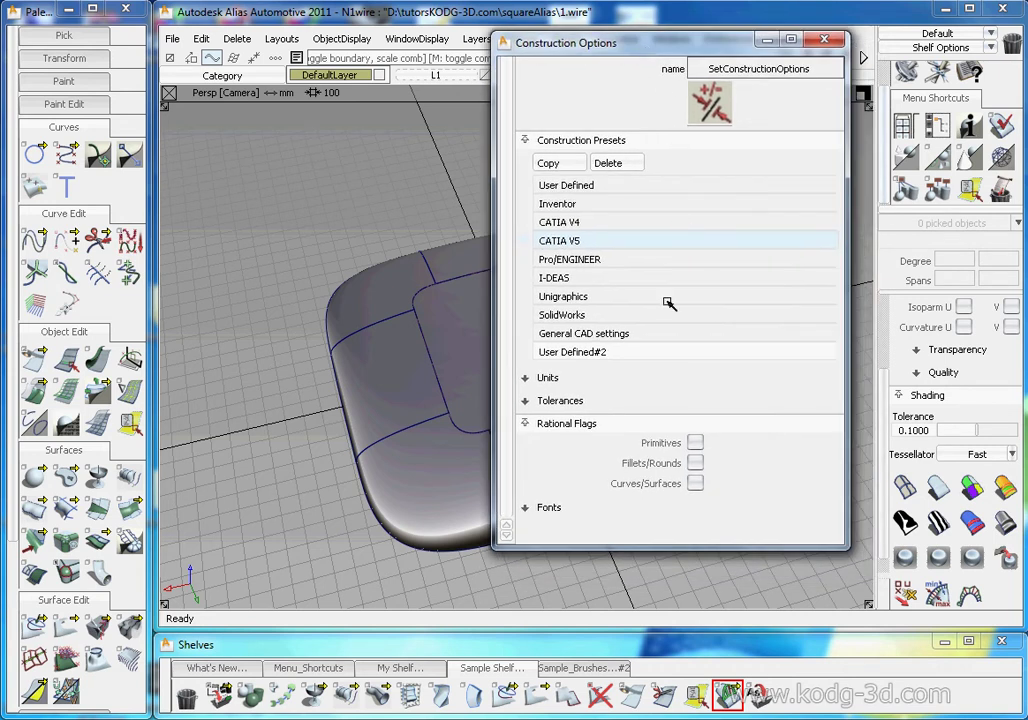
{"action": "left_click", "coordinate": [580, 401]}
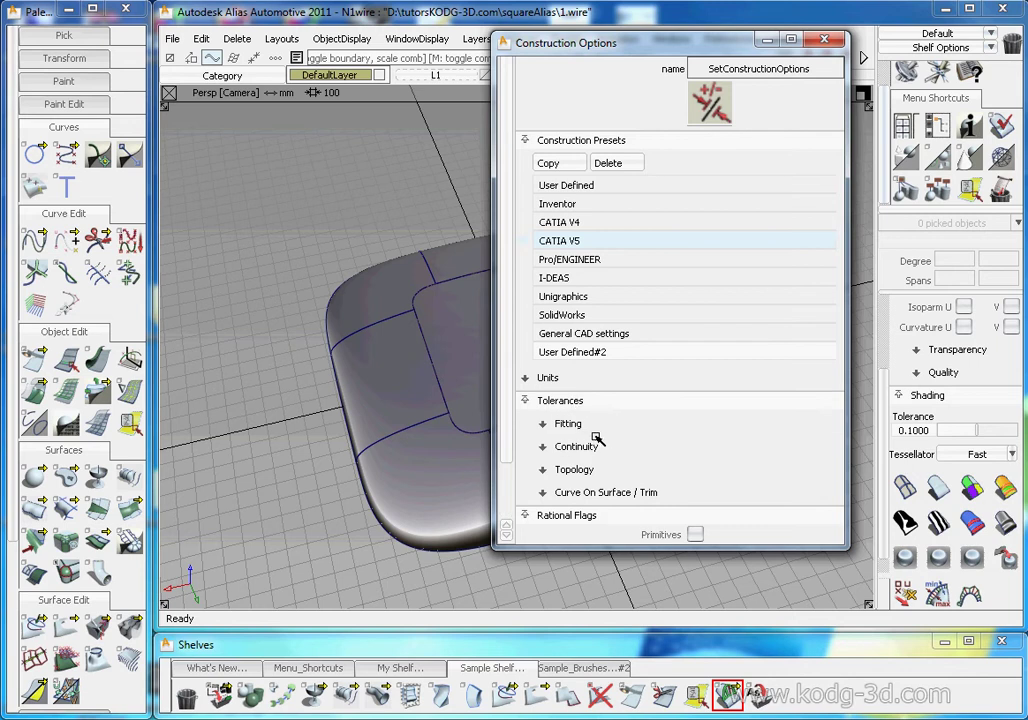
{"action": "left_click", "coordinate": [590, 446]}
{"action": "scroll", "coordinate": [590, 440], "scroll_direction": "down", "scroll_amount": 2}
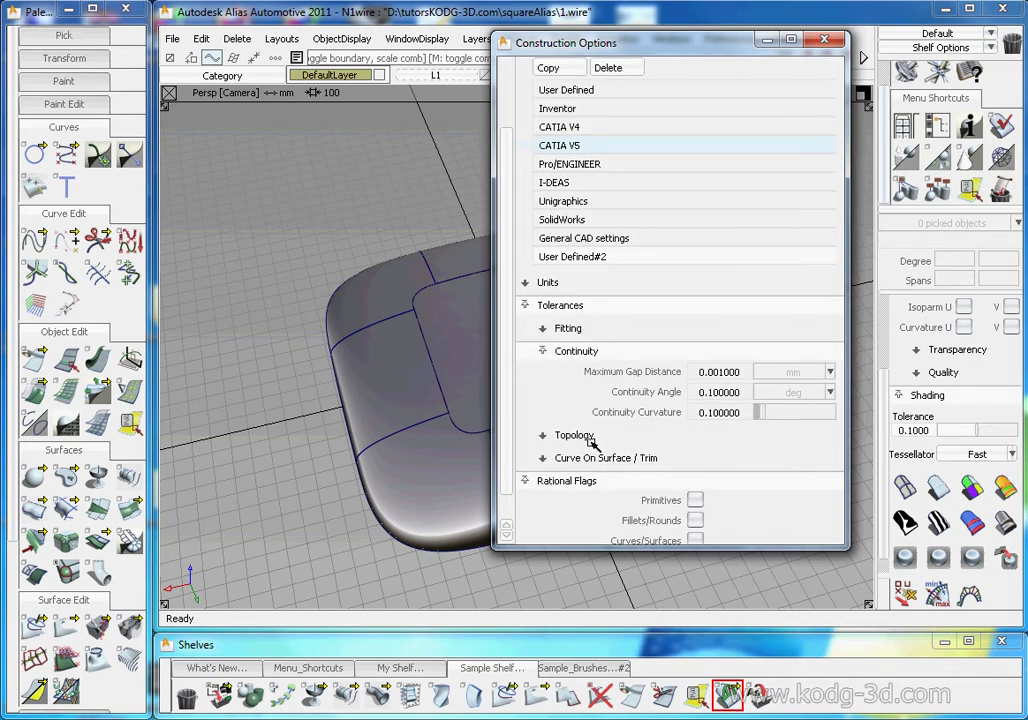
{"action": "left_click", "coordinate": [586, 435]}
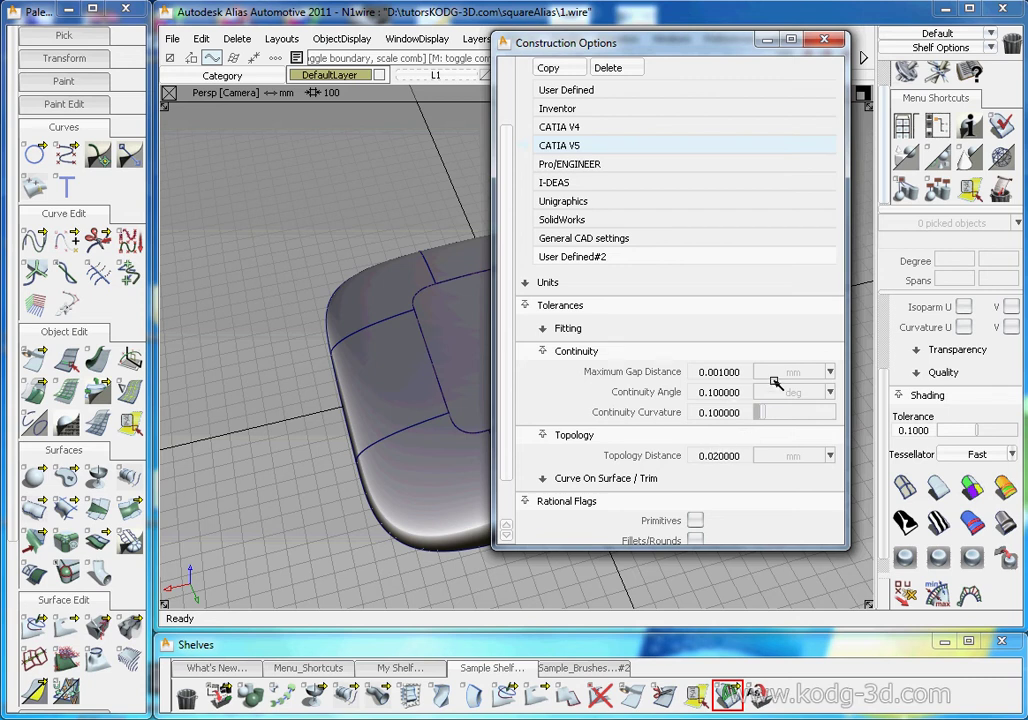
{"action": "scroll", "coordinate": [760, 390], "scroll_direction": "up", "scroll_amount": 3}
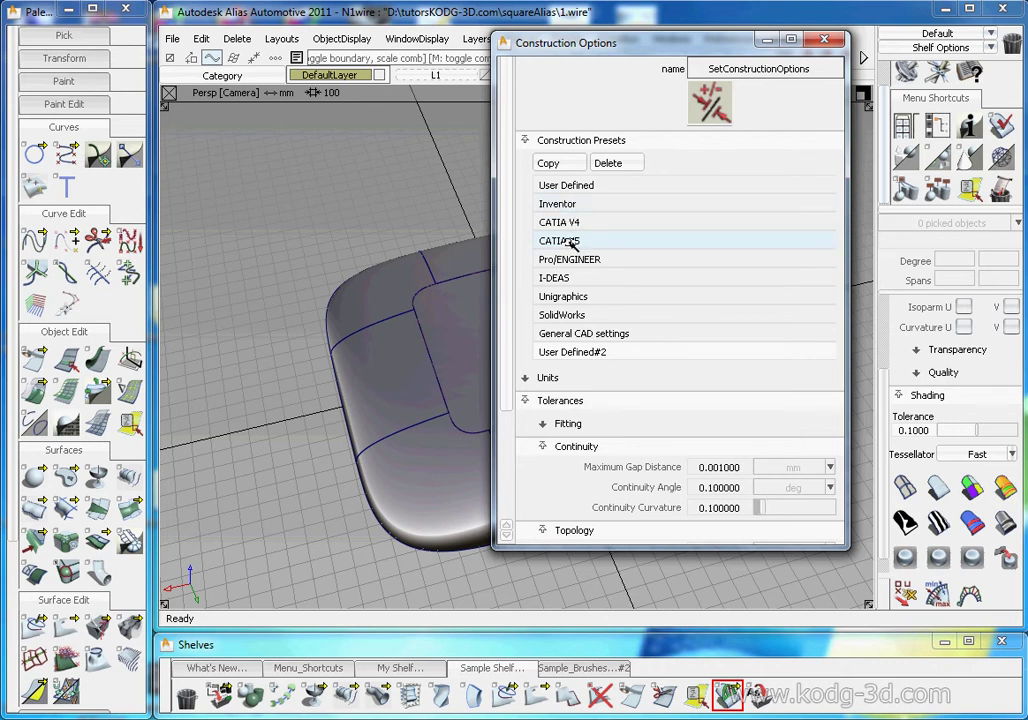
{"action": "left_click", "coordinate": [571, 205]}
{"action": "scroll", "coordinate": [714, 478], "scroll_direction": "down", "scroll_amount": 3}
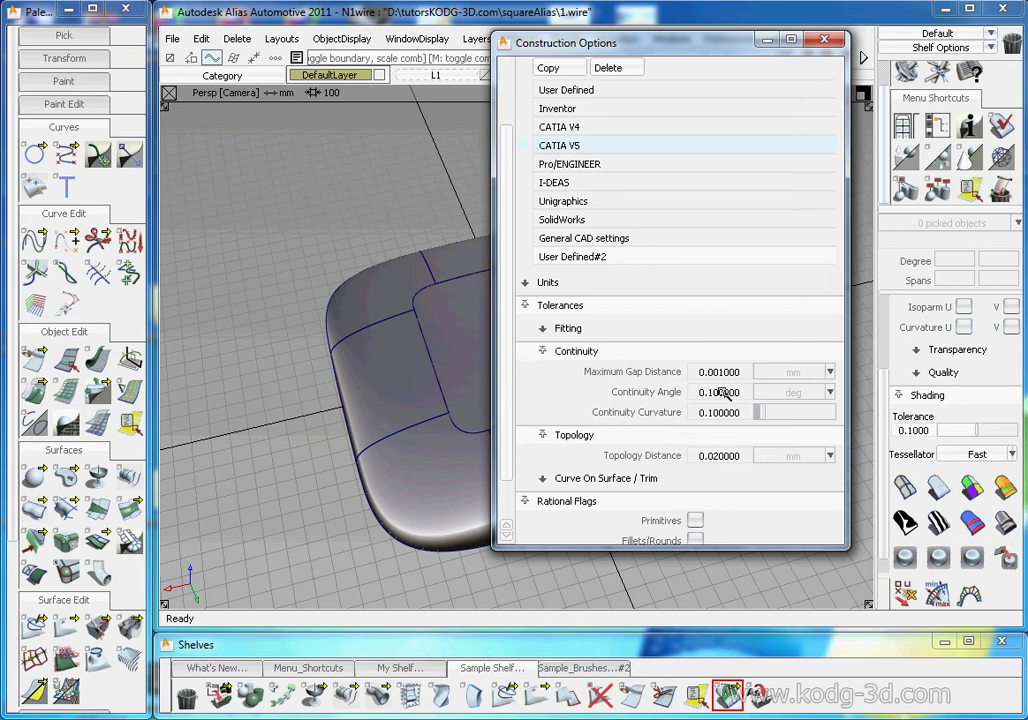
{"action": "scroll", "coordinate": [722, 390], "scroll_direction": "down", "scroll_amount": 1}
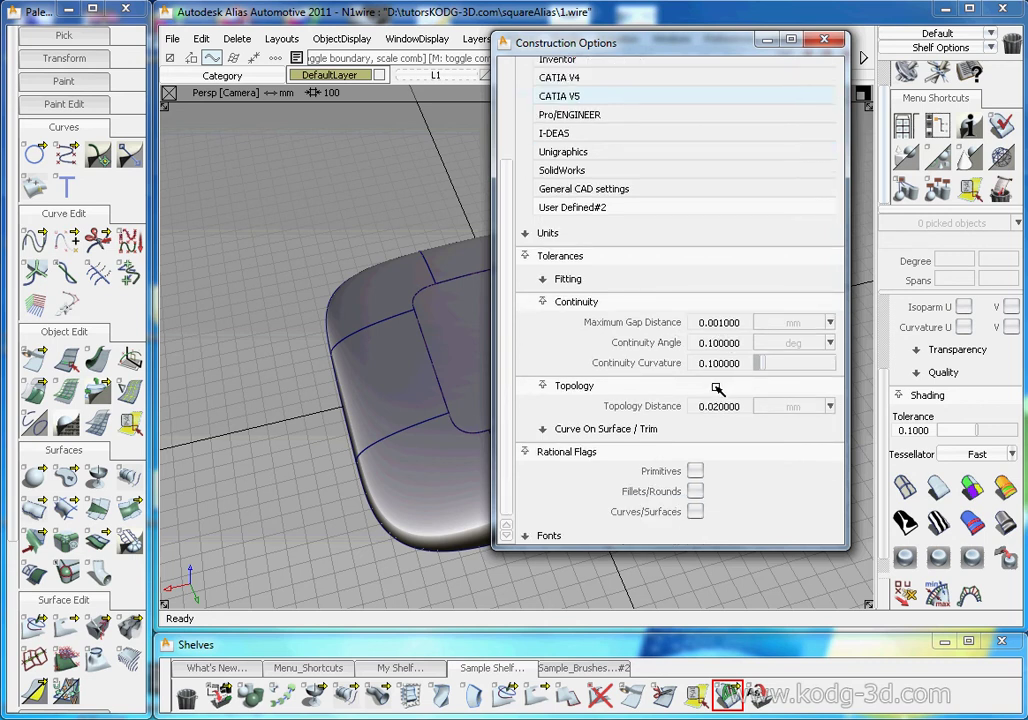
{"action": "scroll", "coordinate": [688, 400], "scroll_direction": "up", "scroll_amount": 3}
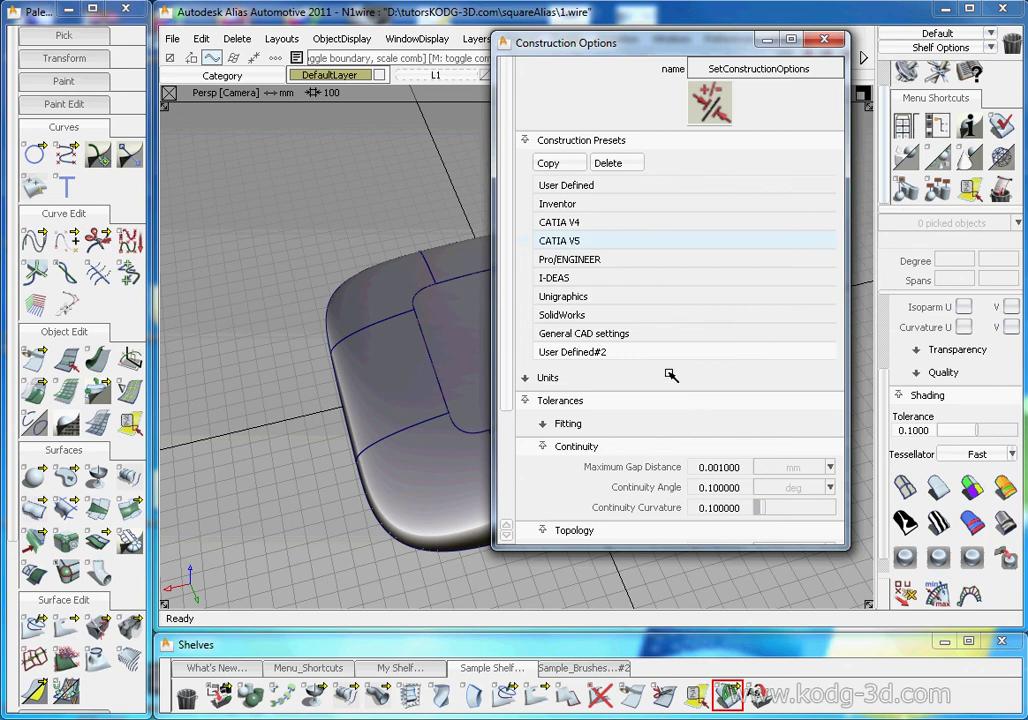
Compare the tolerances of the User Defined preset with CATIA V5, leaving CATIA V5 active and closing the construction options.
{"action": "left_click", "coordinate": [575, 189]}
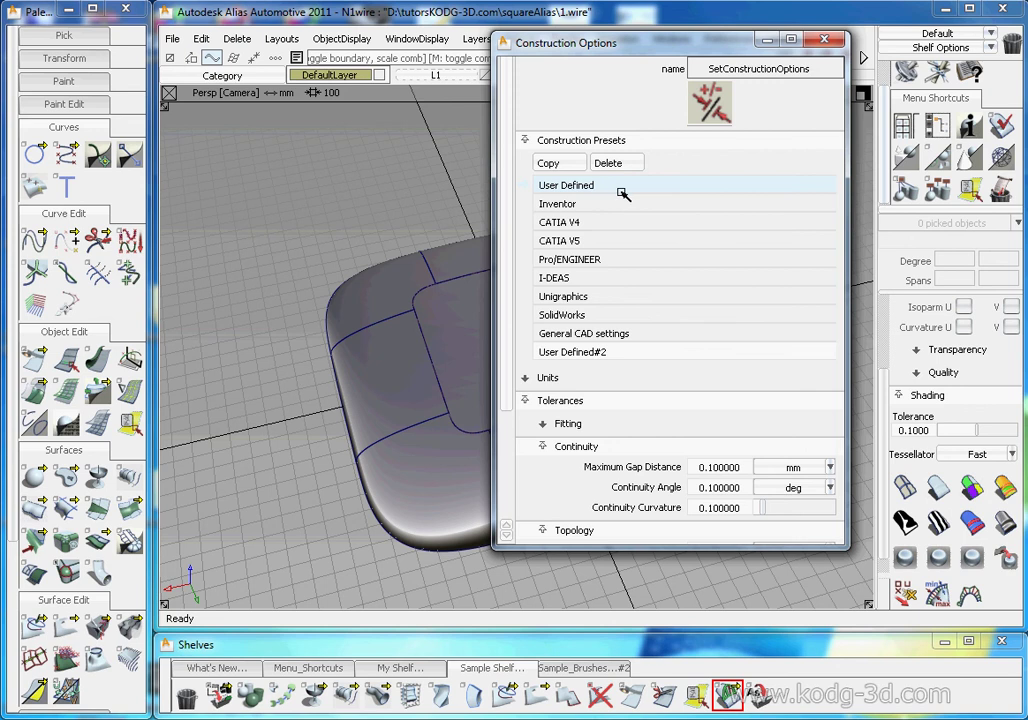
{"action": "scroll", "coordinate": [580, 385], "scroll_direction": "down", "scroll_amount": 3}
{"action": "scroll", "coordinate": [730, 409], "scroll_direction": "up", "scroll_amount": 3}
{"action": "left_click", "coordinate": [575, 242]}
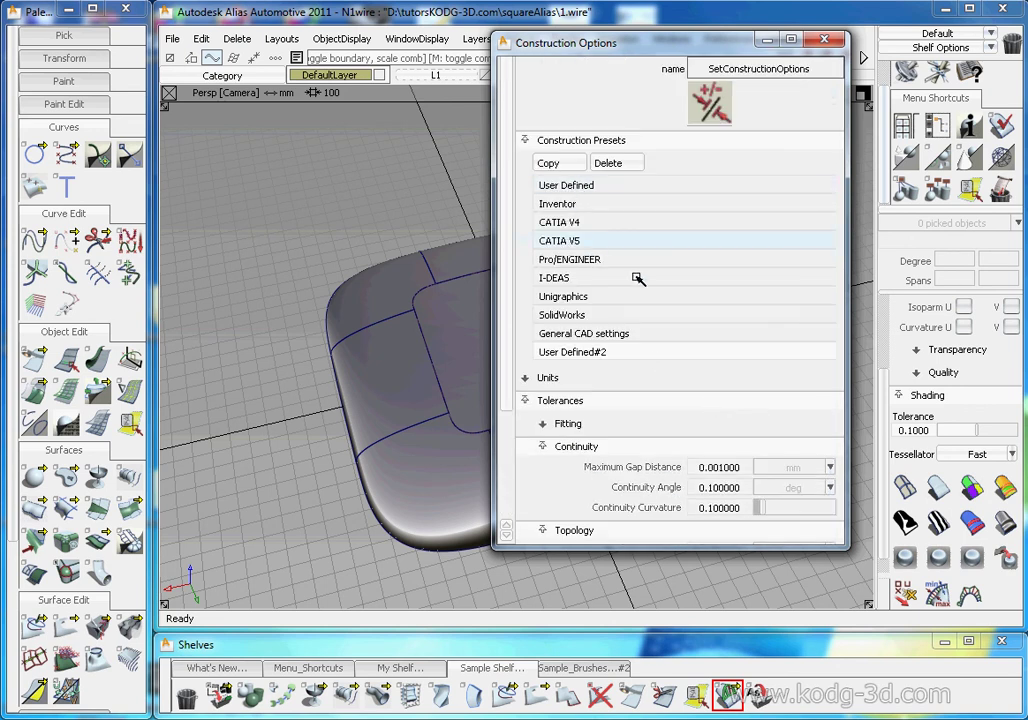
{"action": "left_click", "coordinate": [823, 41]}
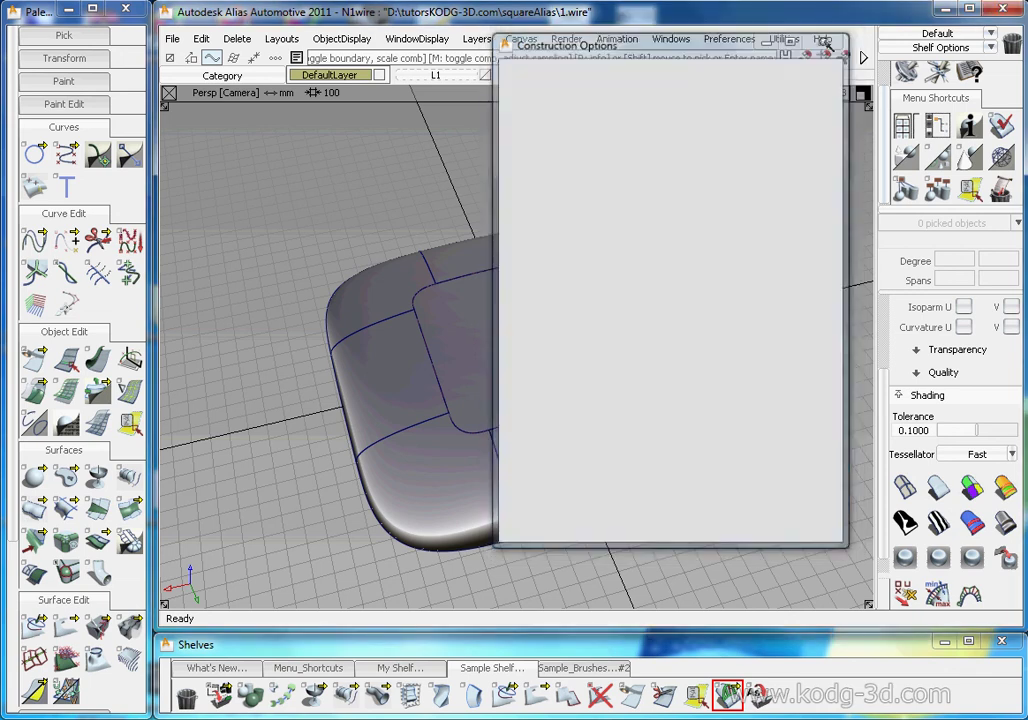